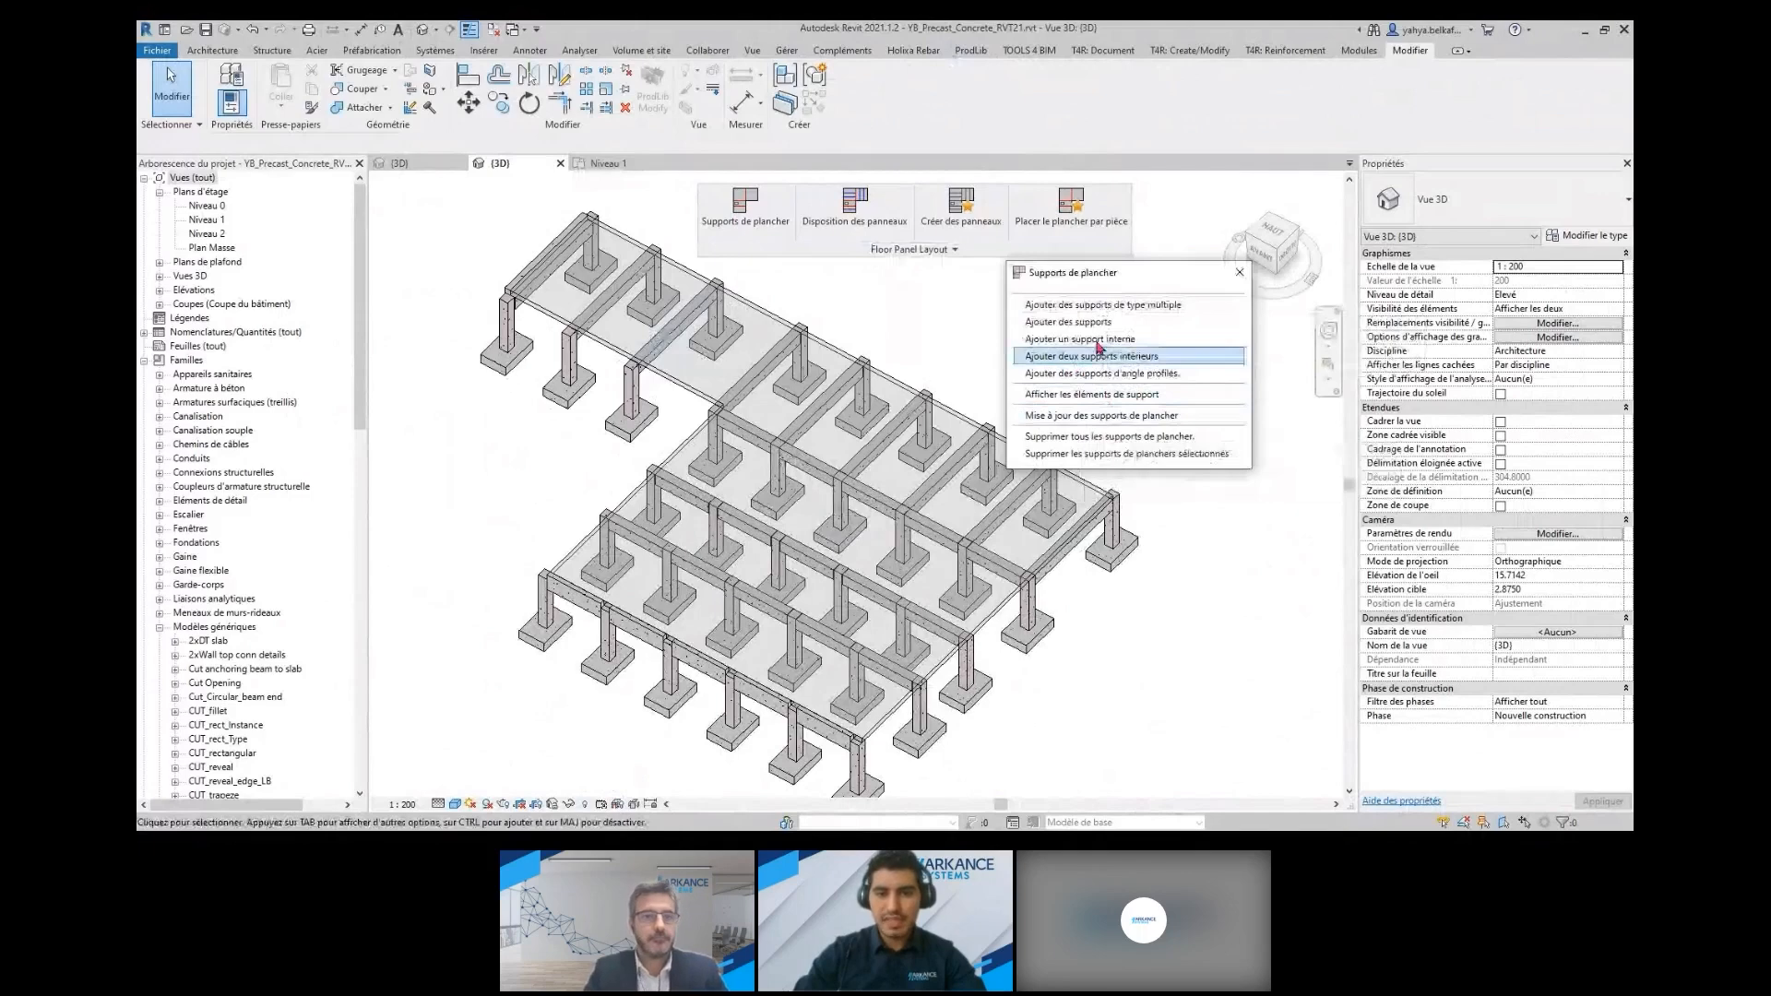
{"action": "left_click", "coordinate": [1104, 307]}
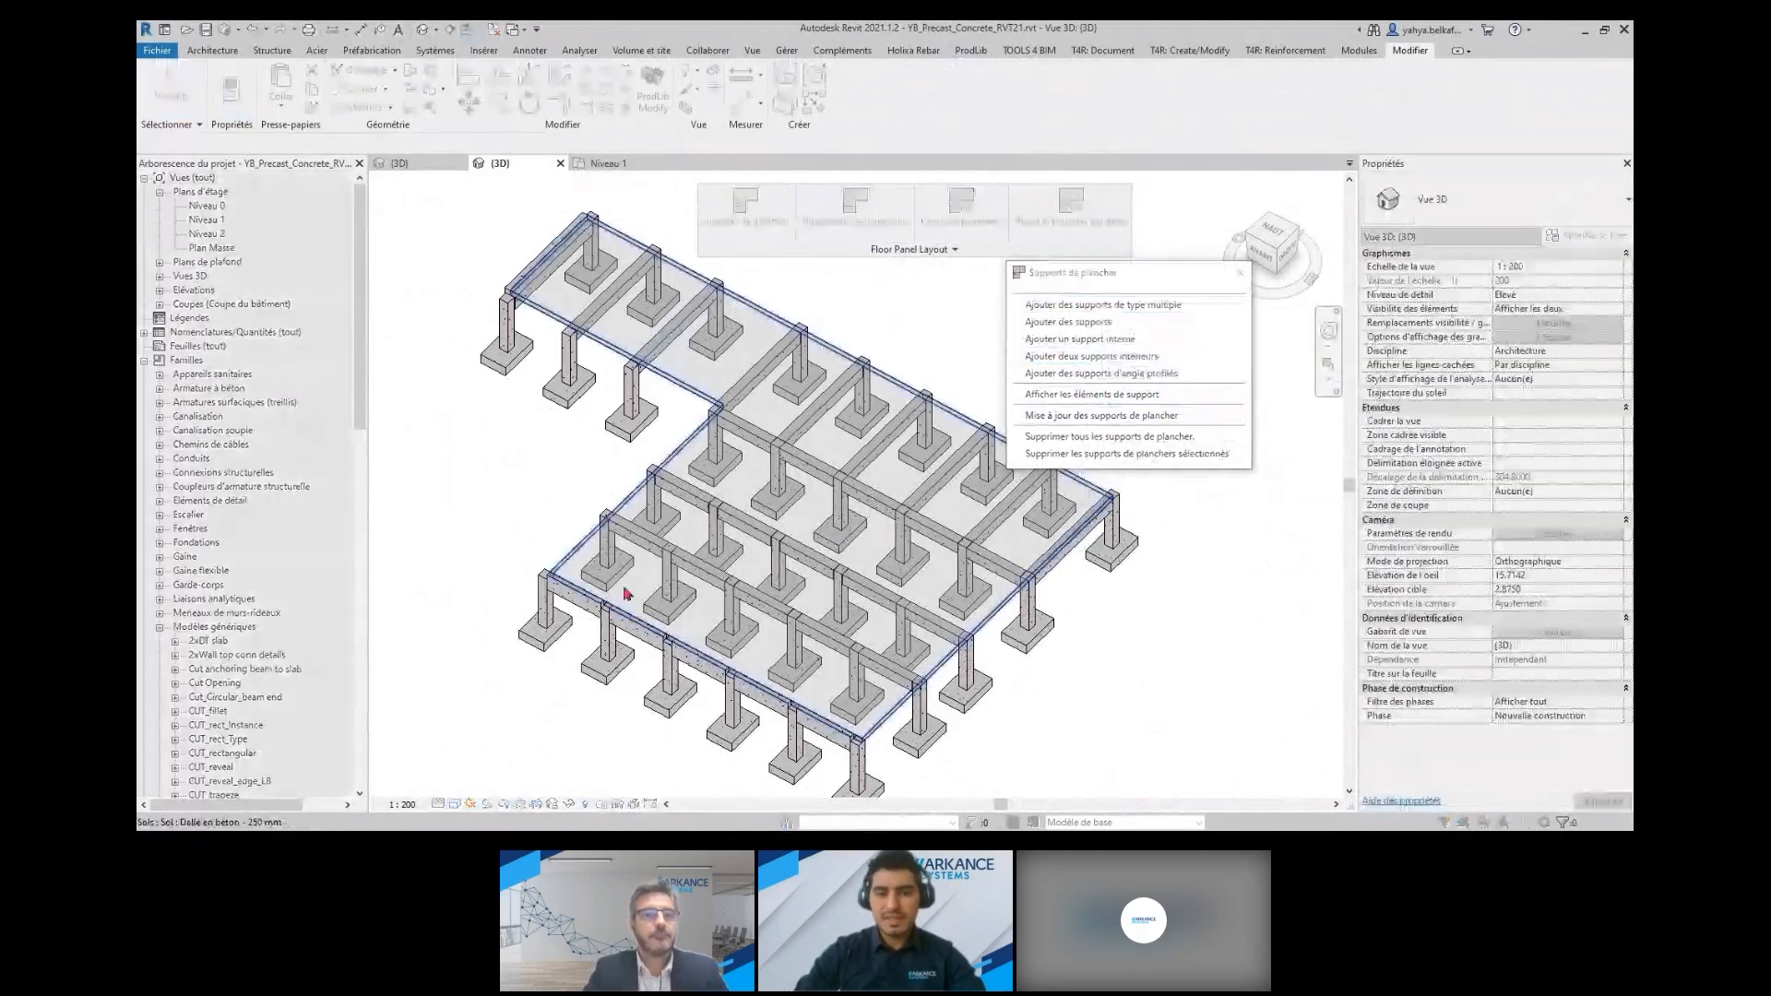
{"action": "scroll", "coordinate": [625, 593], "scroll_direction": "up", "scroll_amount": 4}
{"action": "scroll", "coordinate": [562, 417], "scroll_direction": "down", "scroll_amount": 5}
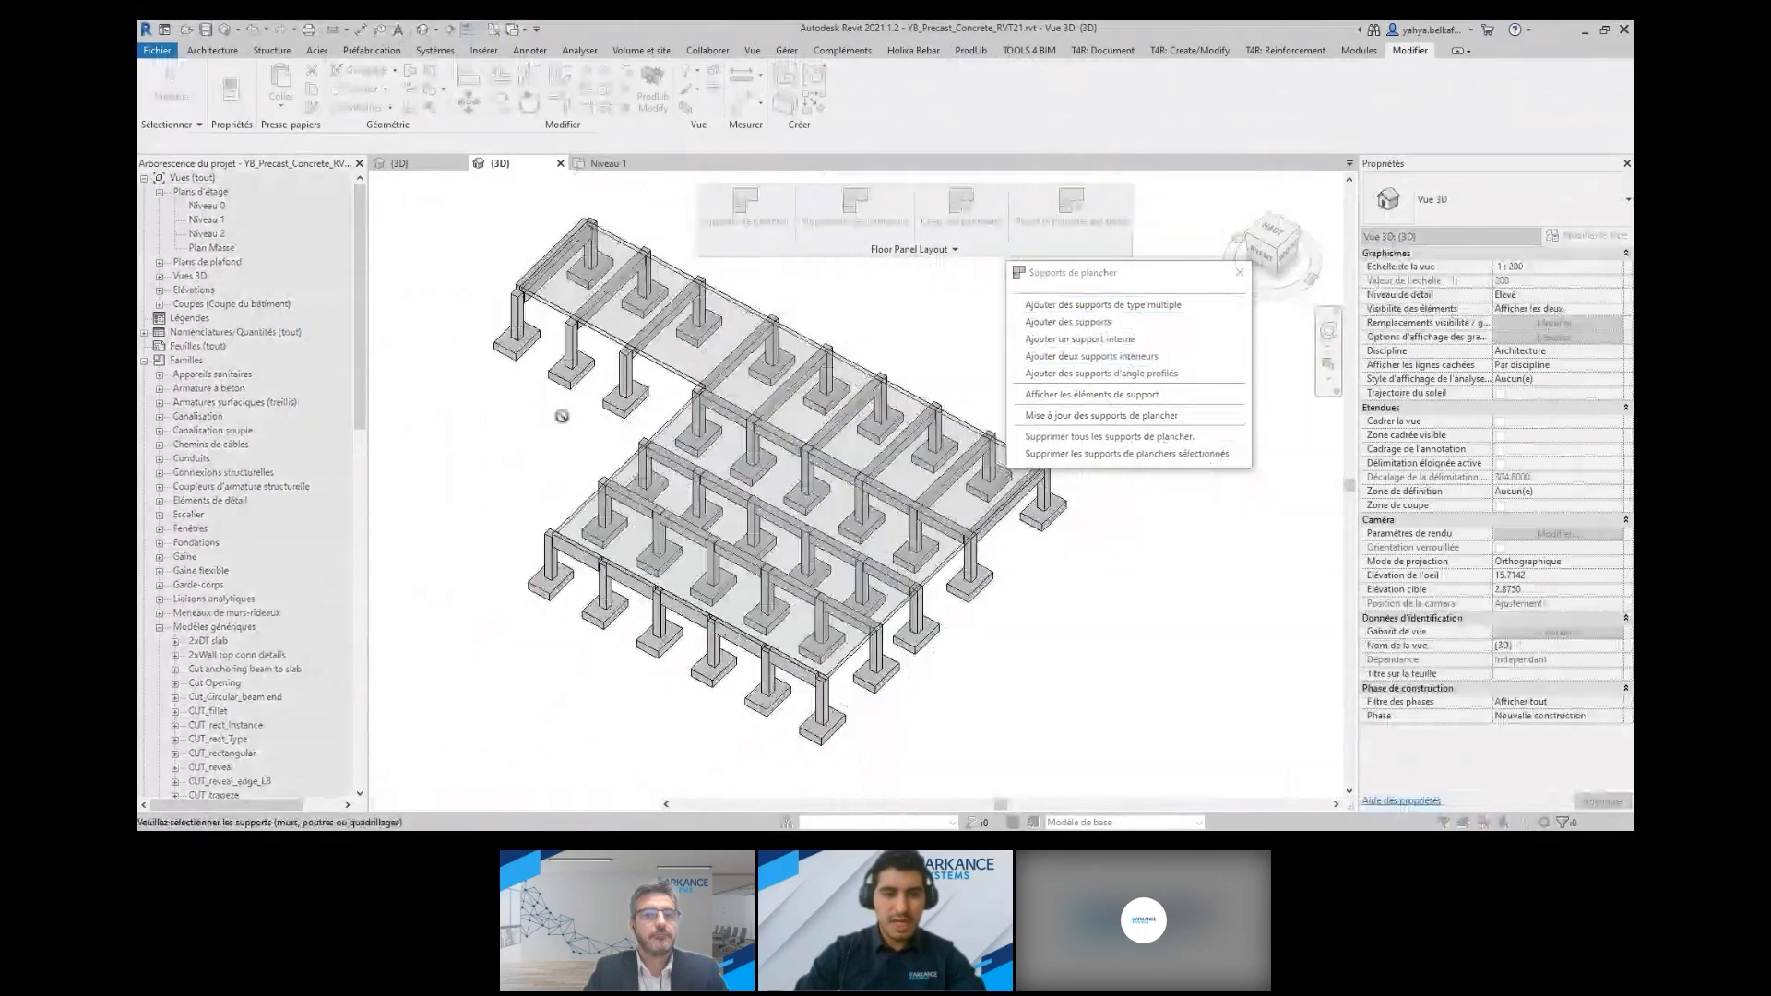
{"action": "middle_click_drag", "start_coordinate": [562, 417], "coordinate": [566, 478]}
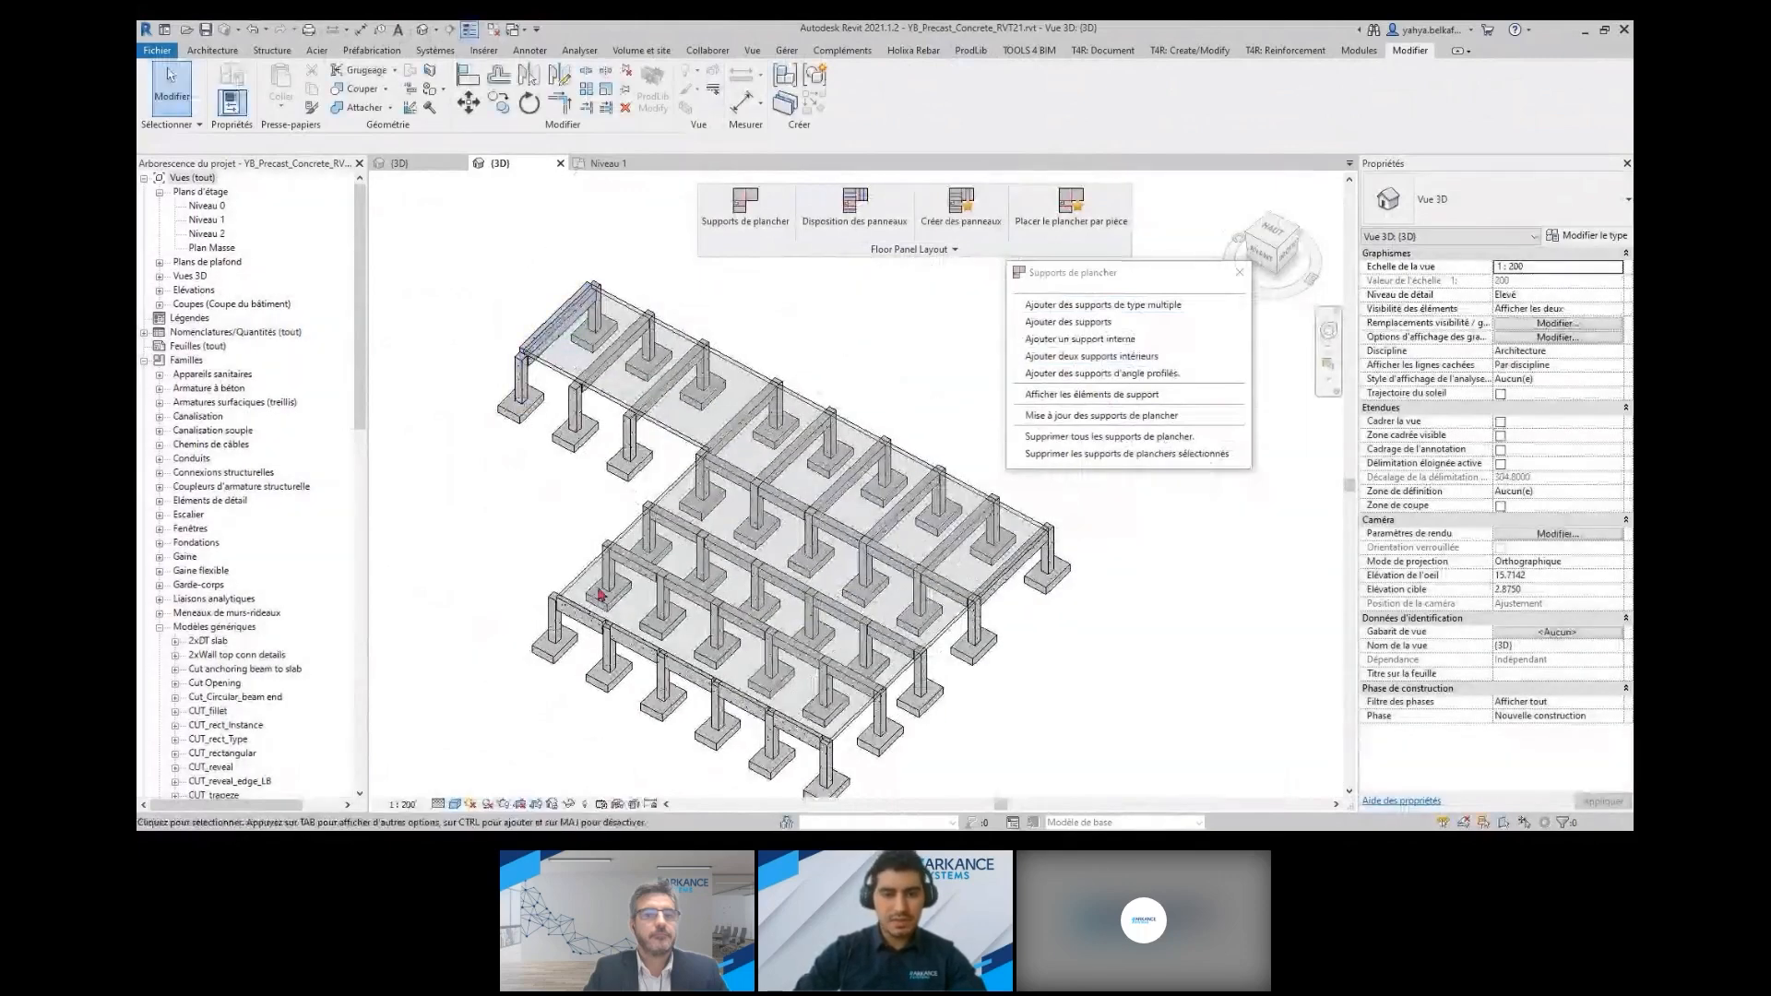
Add supports to the concrete floor slab along its interior beams and close the floor supports tools
{"action": "left_click", "coordinate": [566, 349]}
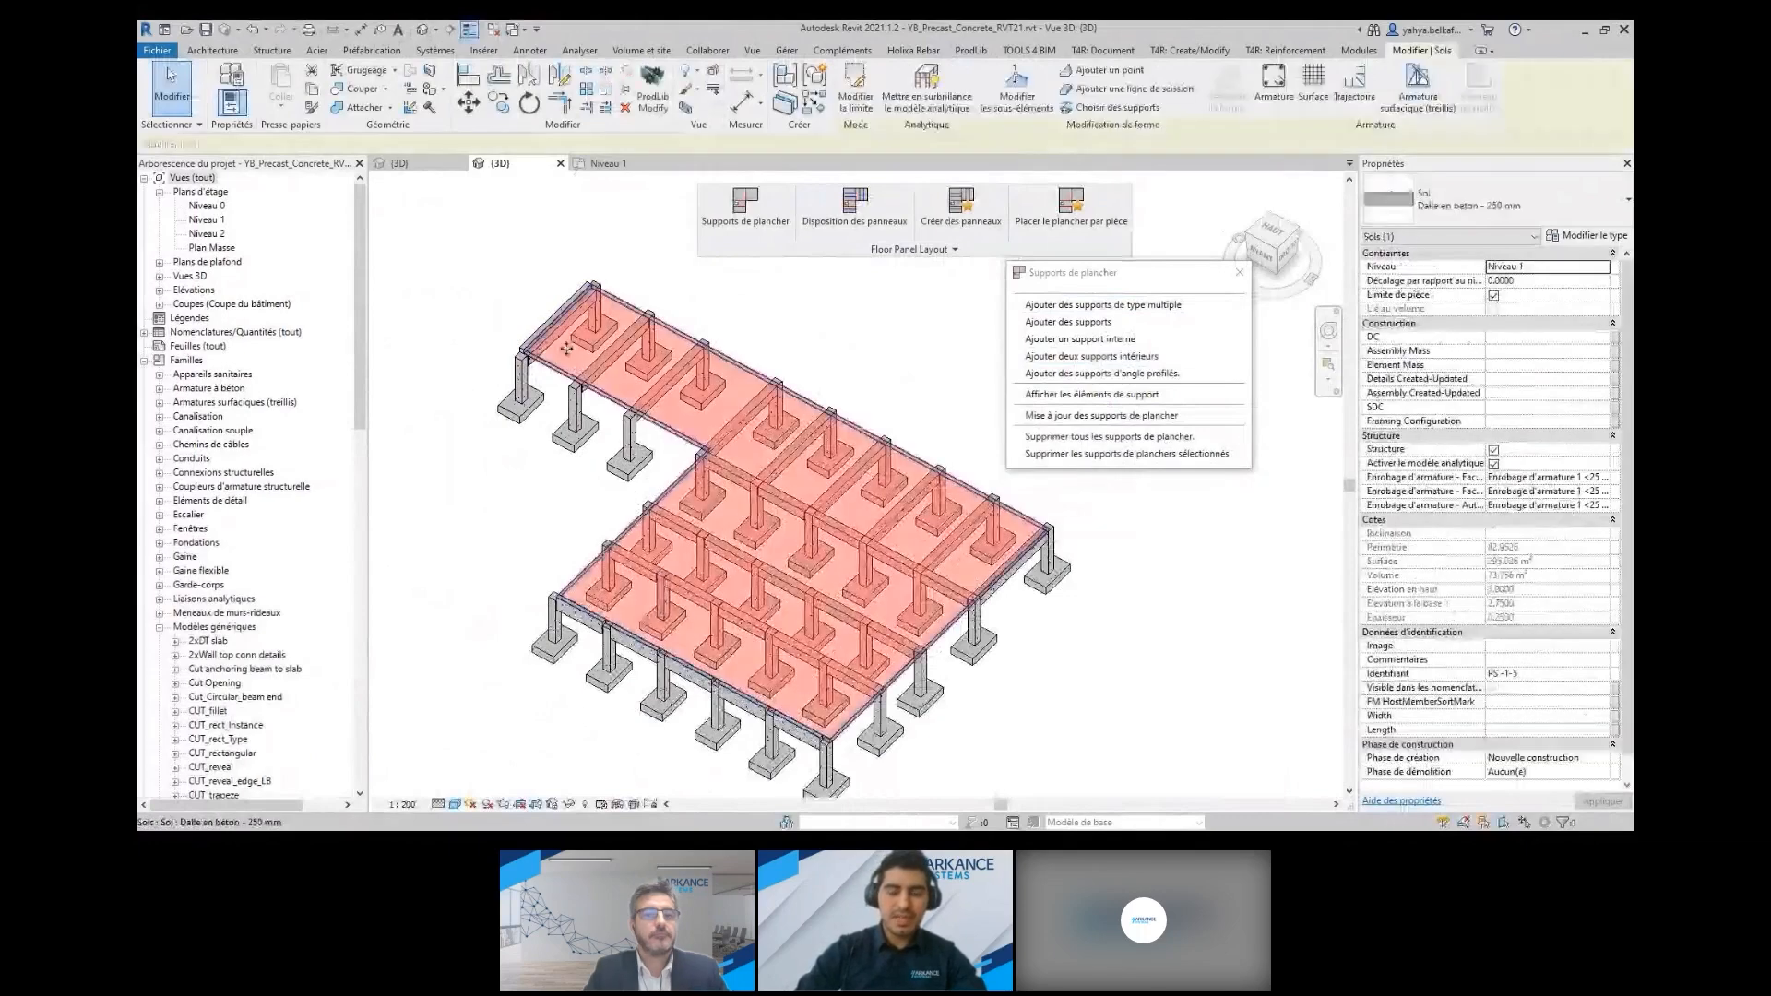
{"action": "left_click", "coordinate": [1097, 330]}
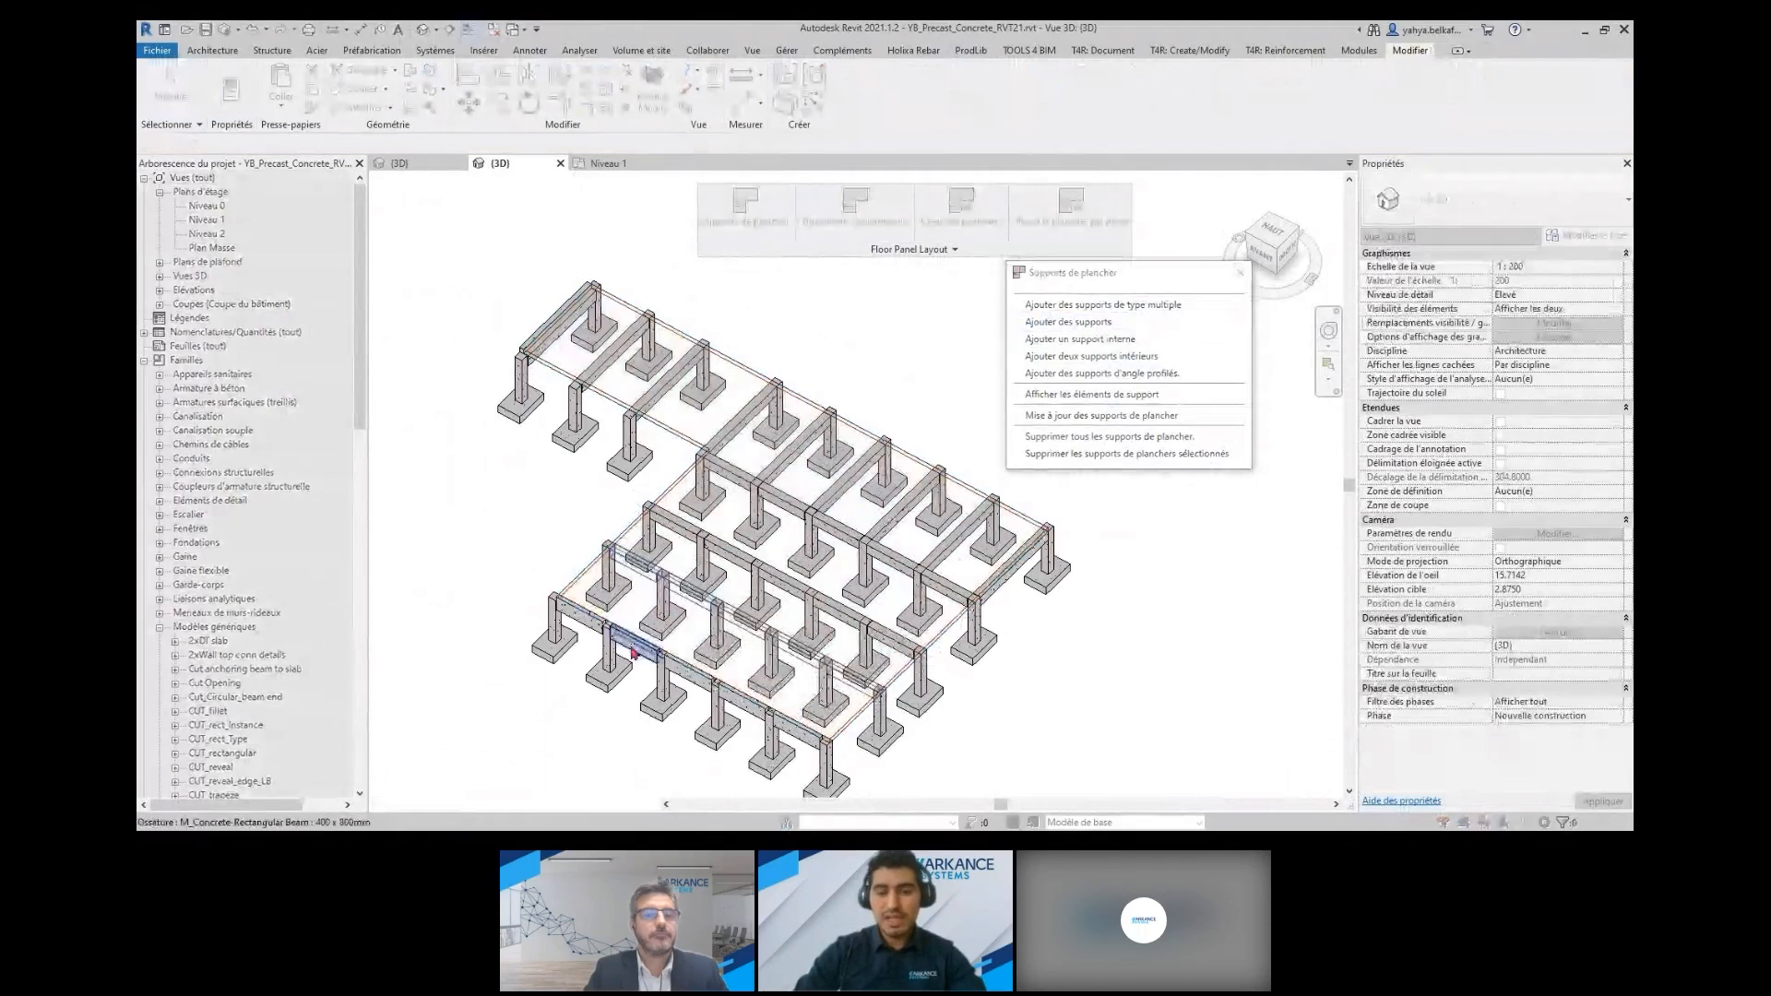
{"action": "left_click", "coordinate": [782, 583]}
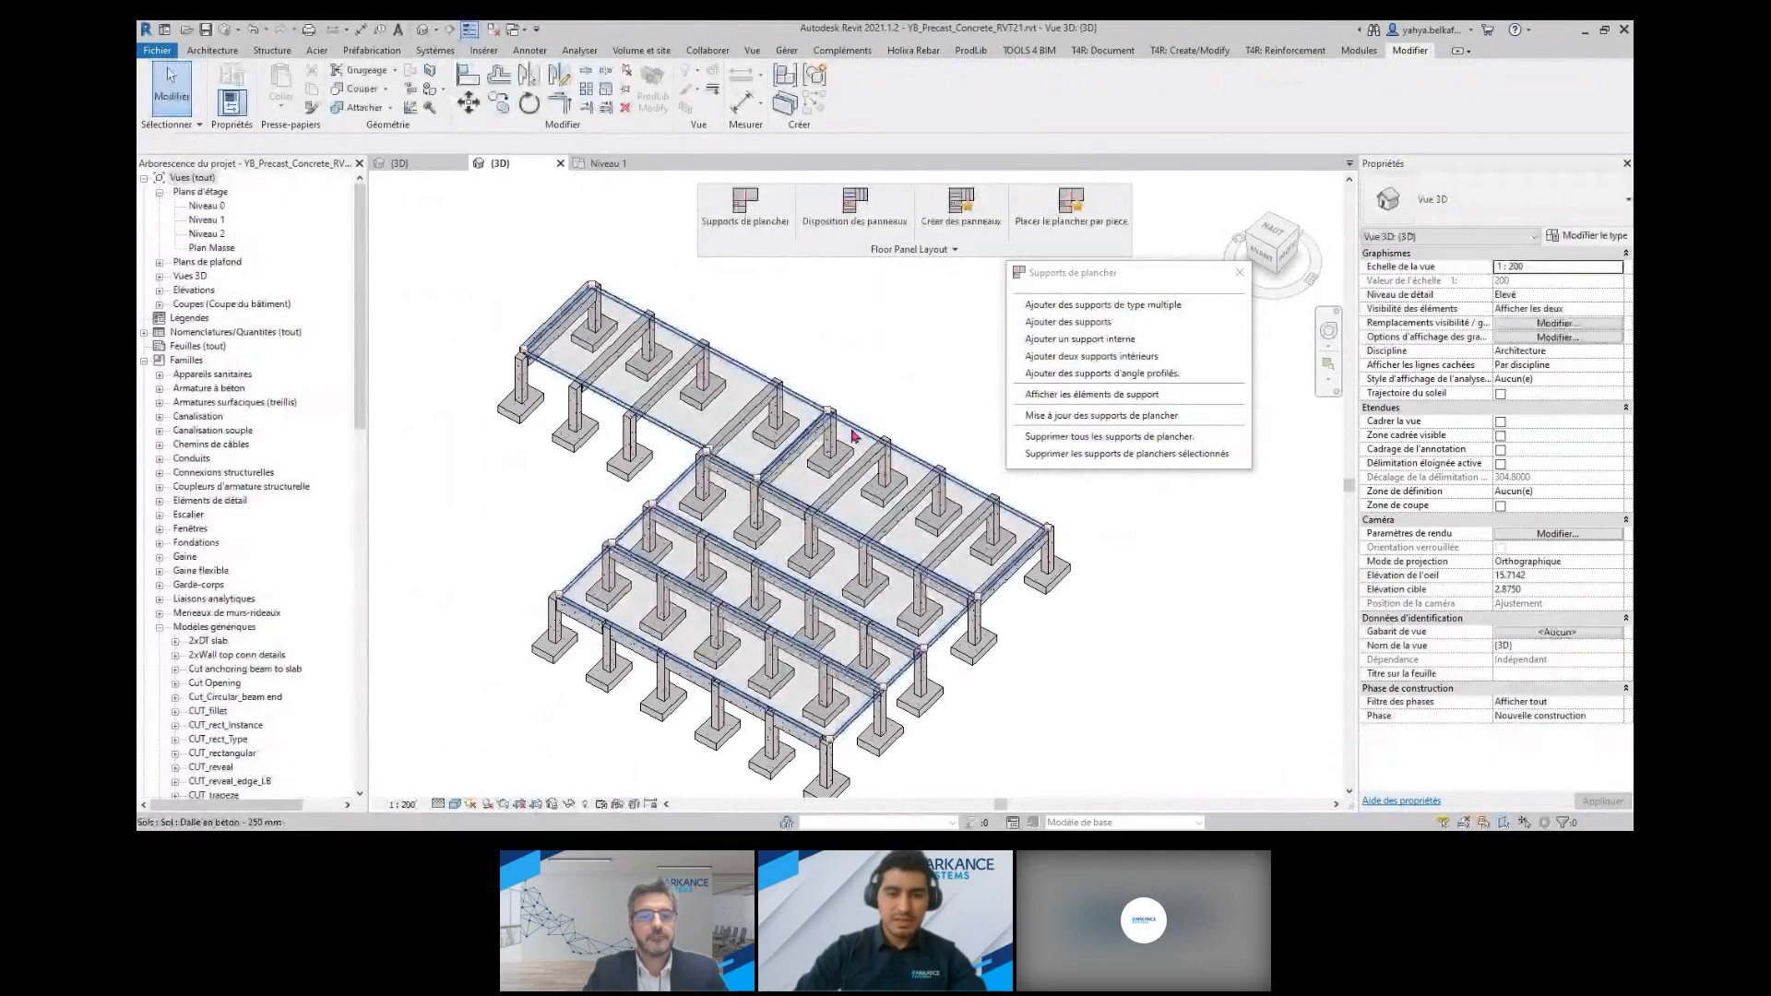
{"action": "left_click", "coordinate": [768, 471]}
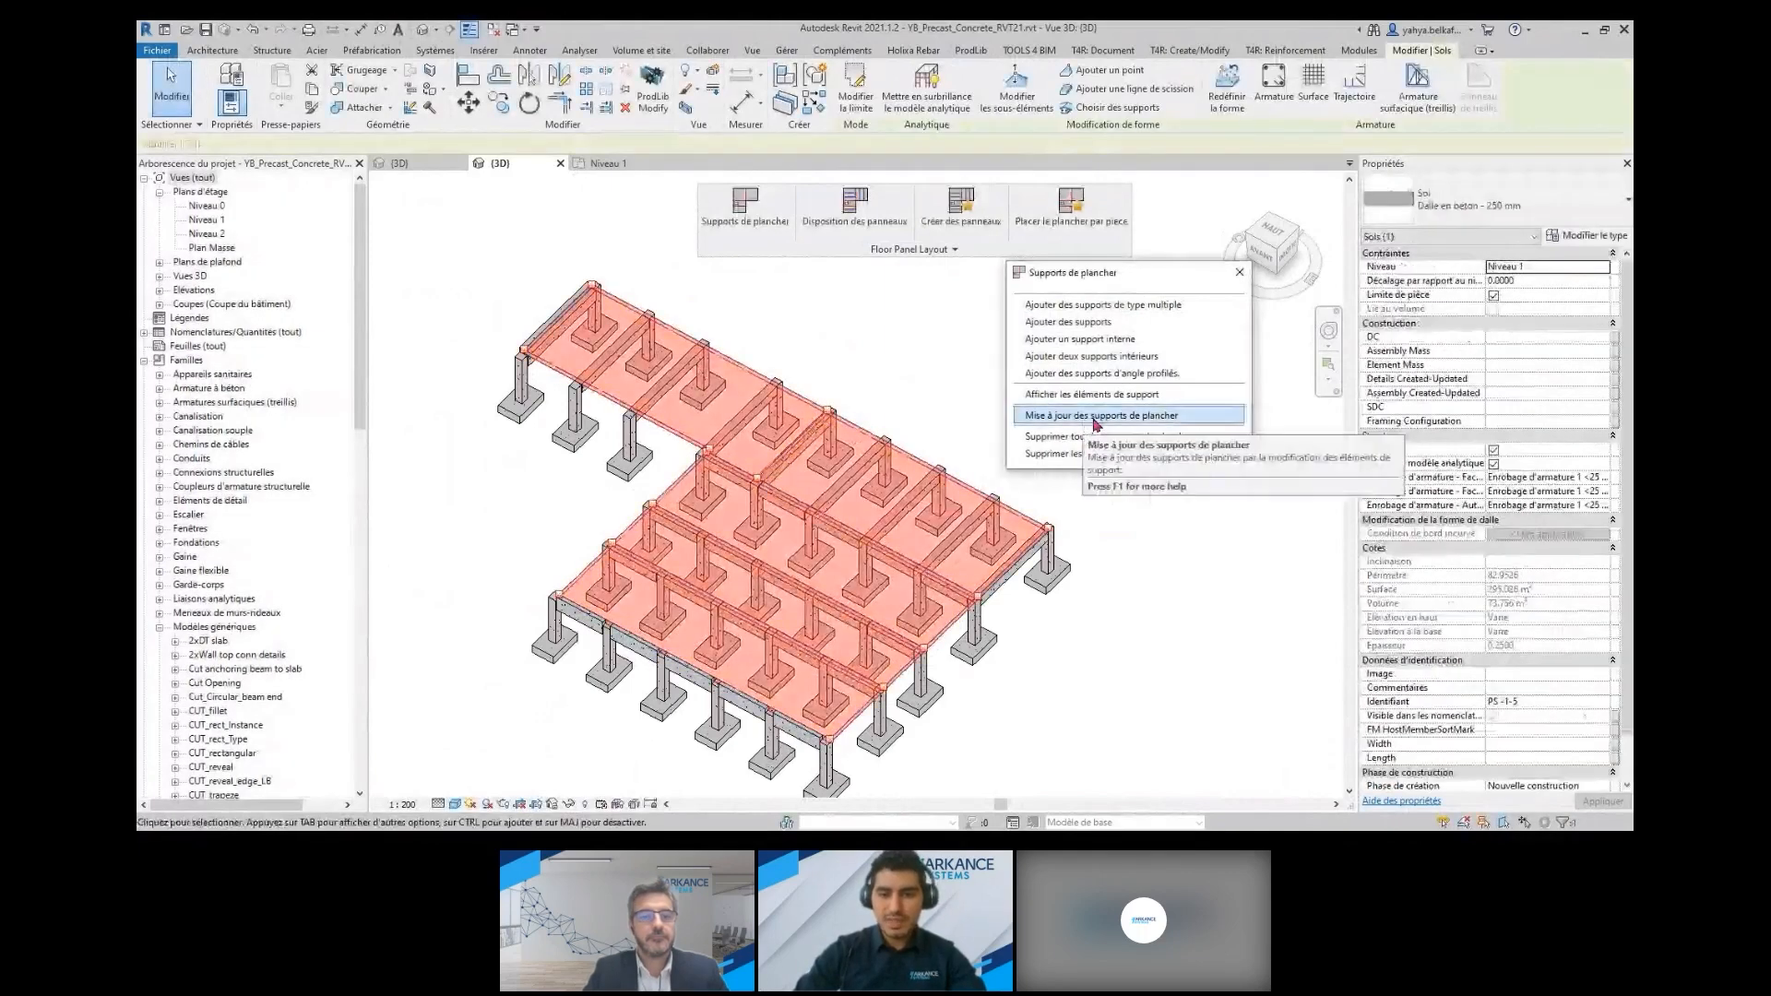
{"action": "left_click", "coordinate": [1239, 274]}
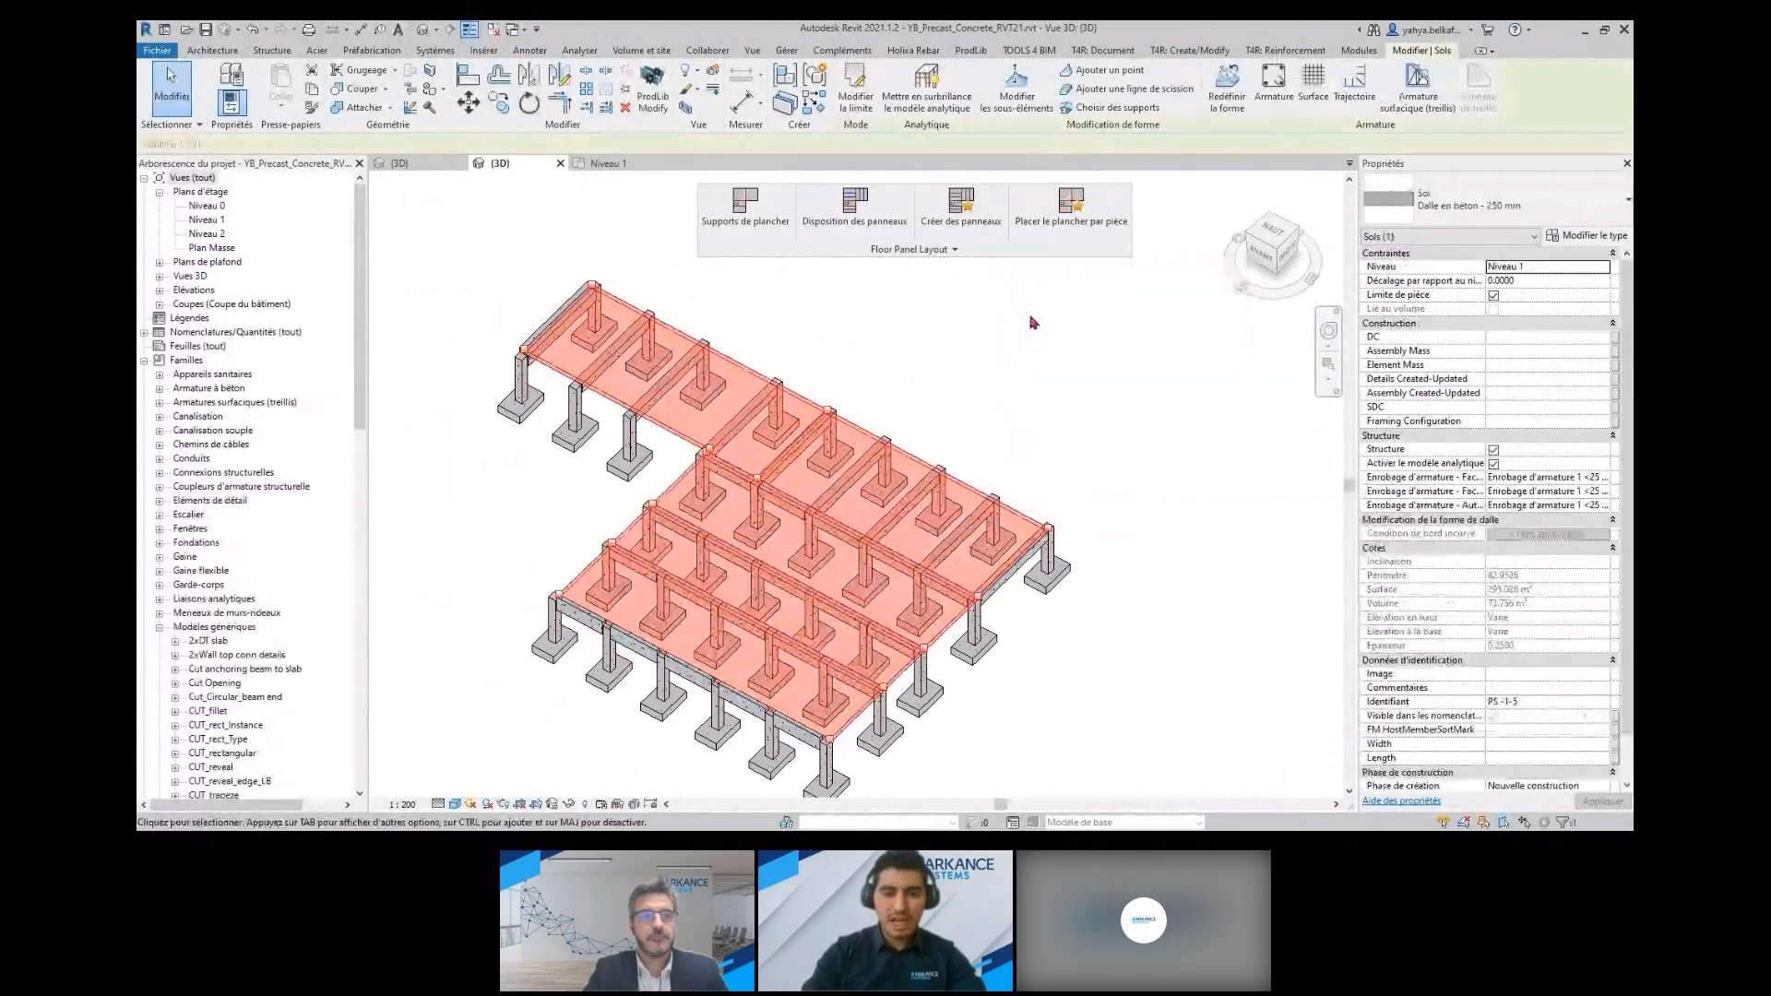
Save the panel layout settings with Découpage vertical, 1.00 m panel spacing, 10.00 m maximum width and Découpage à partir de l'extrémité
{"action": "left_click", "coordinate": [871, 216]}
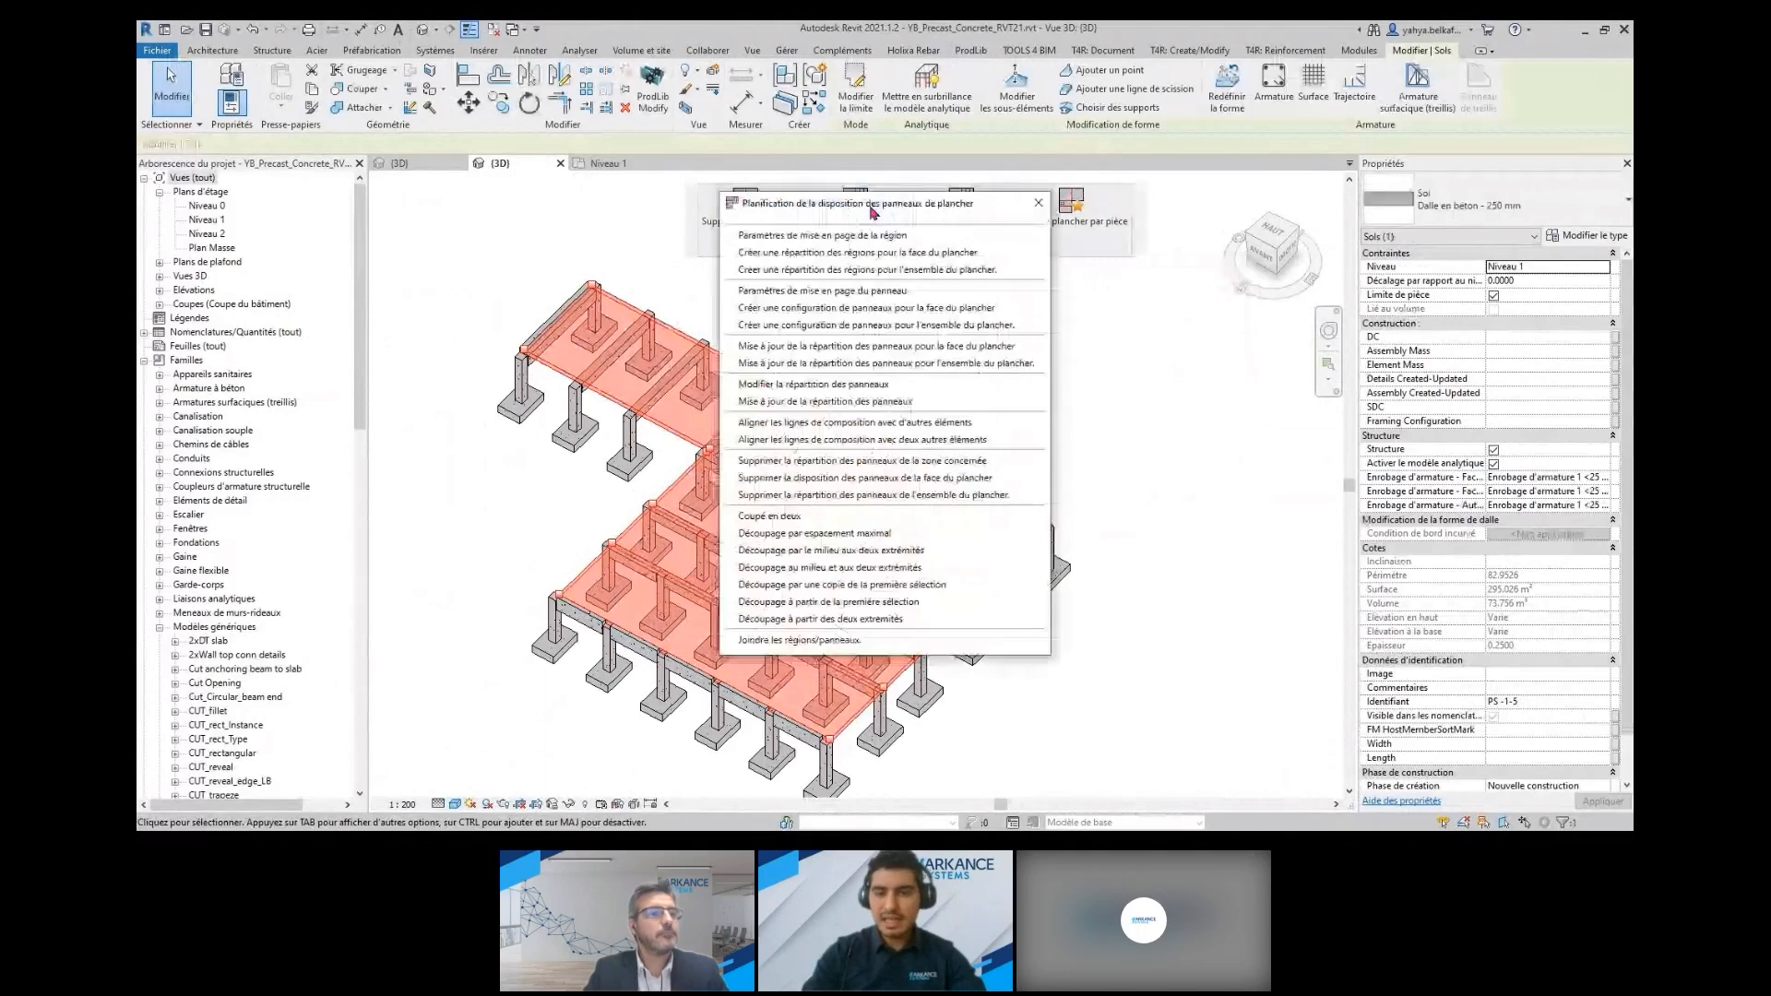
{"action": "left_click_drag", "start_coordinate": [871, 212], "coordinate": [1208, 192]}
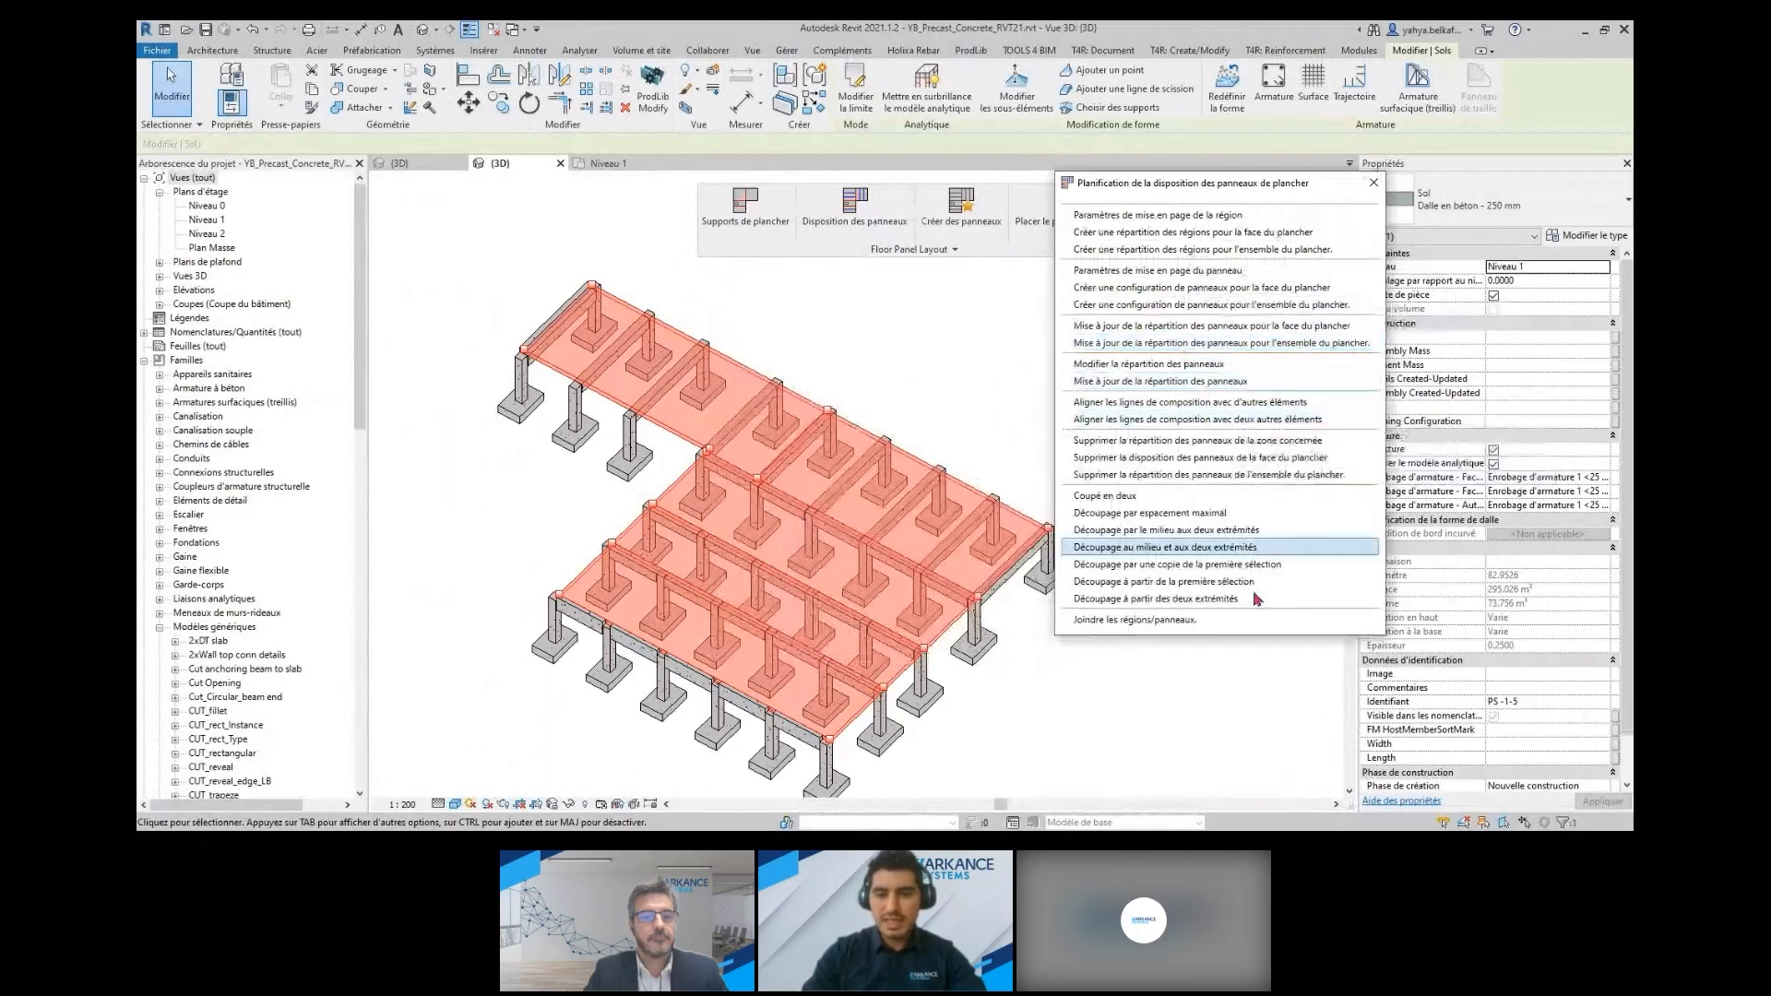
{"action": "left_click", "coordinate": [1190, 270]}
{"action": "left_click_drag", "start_coordinate": [411, 182], "coordinate": [339, 154]}
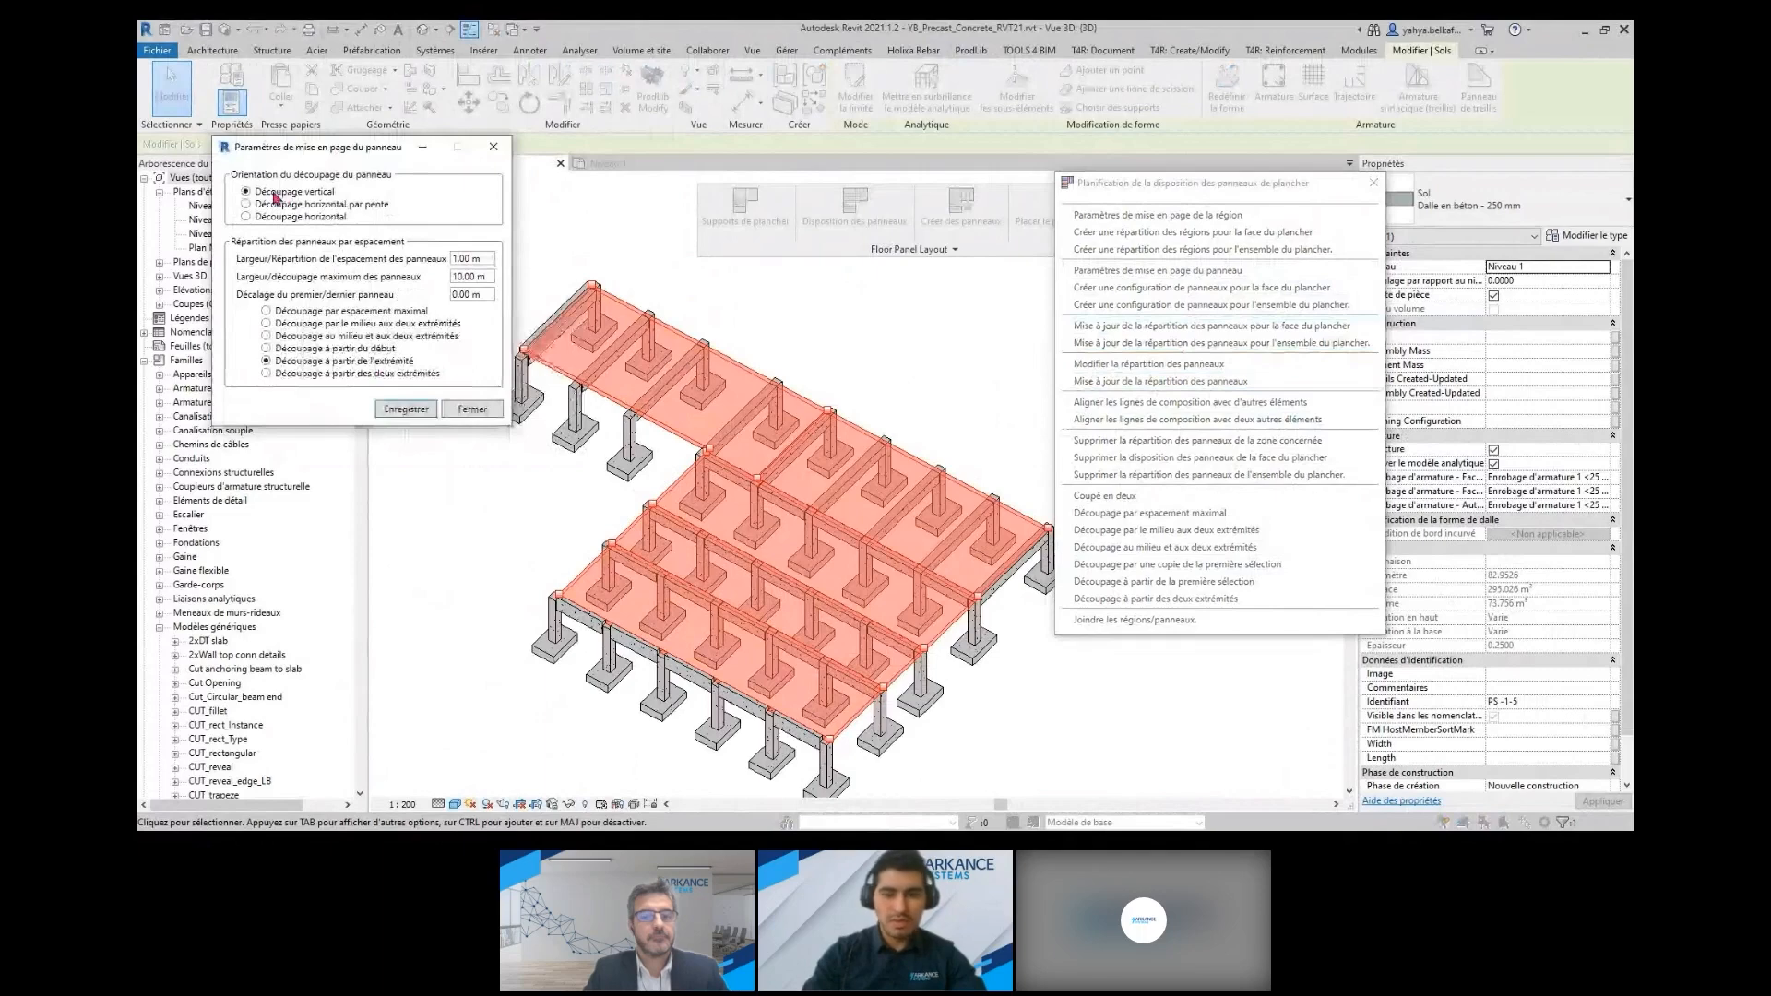
{"action": "left_click", "coordinate": [405, 408]}
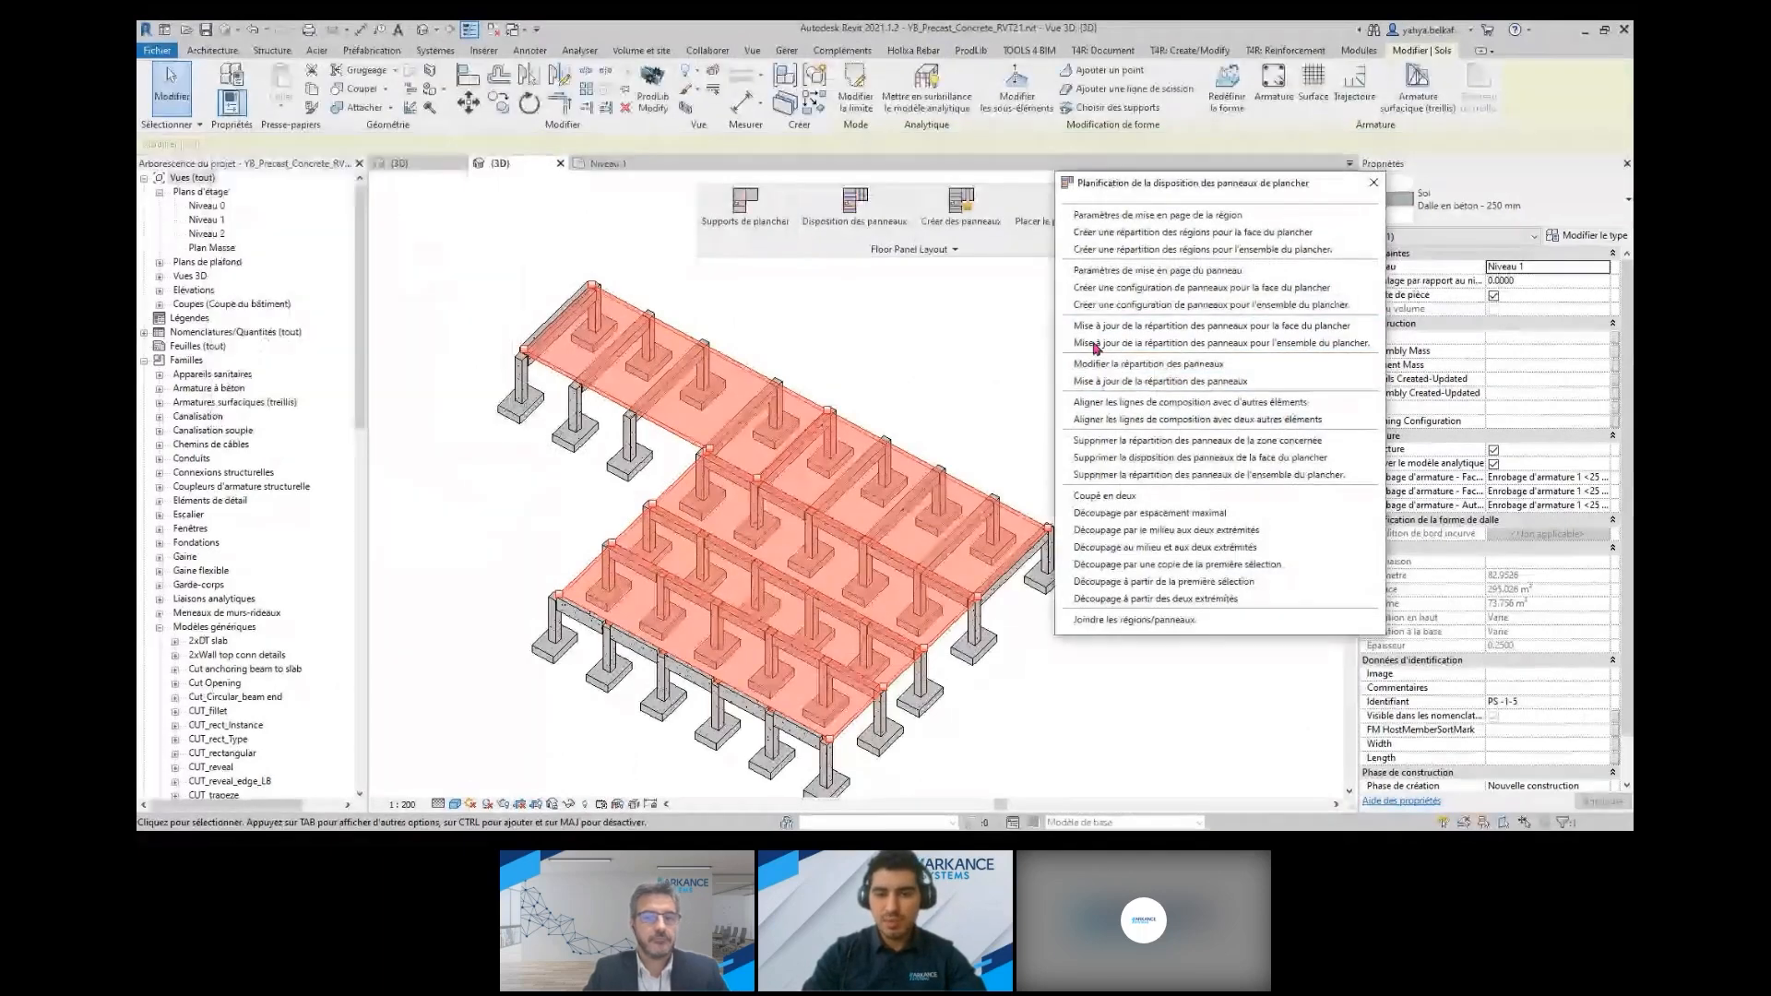
Create a panel configuration for the slab face in the middle bay between the interior beam lines
{"action": "left_click", "coordinate": [1143, 289]}
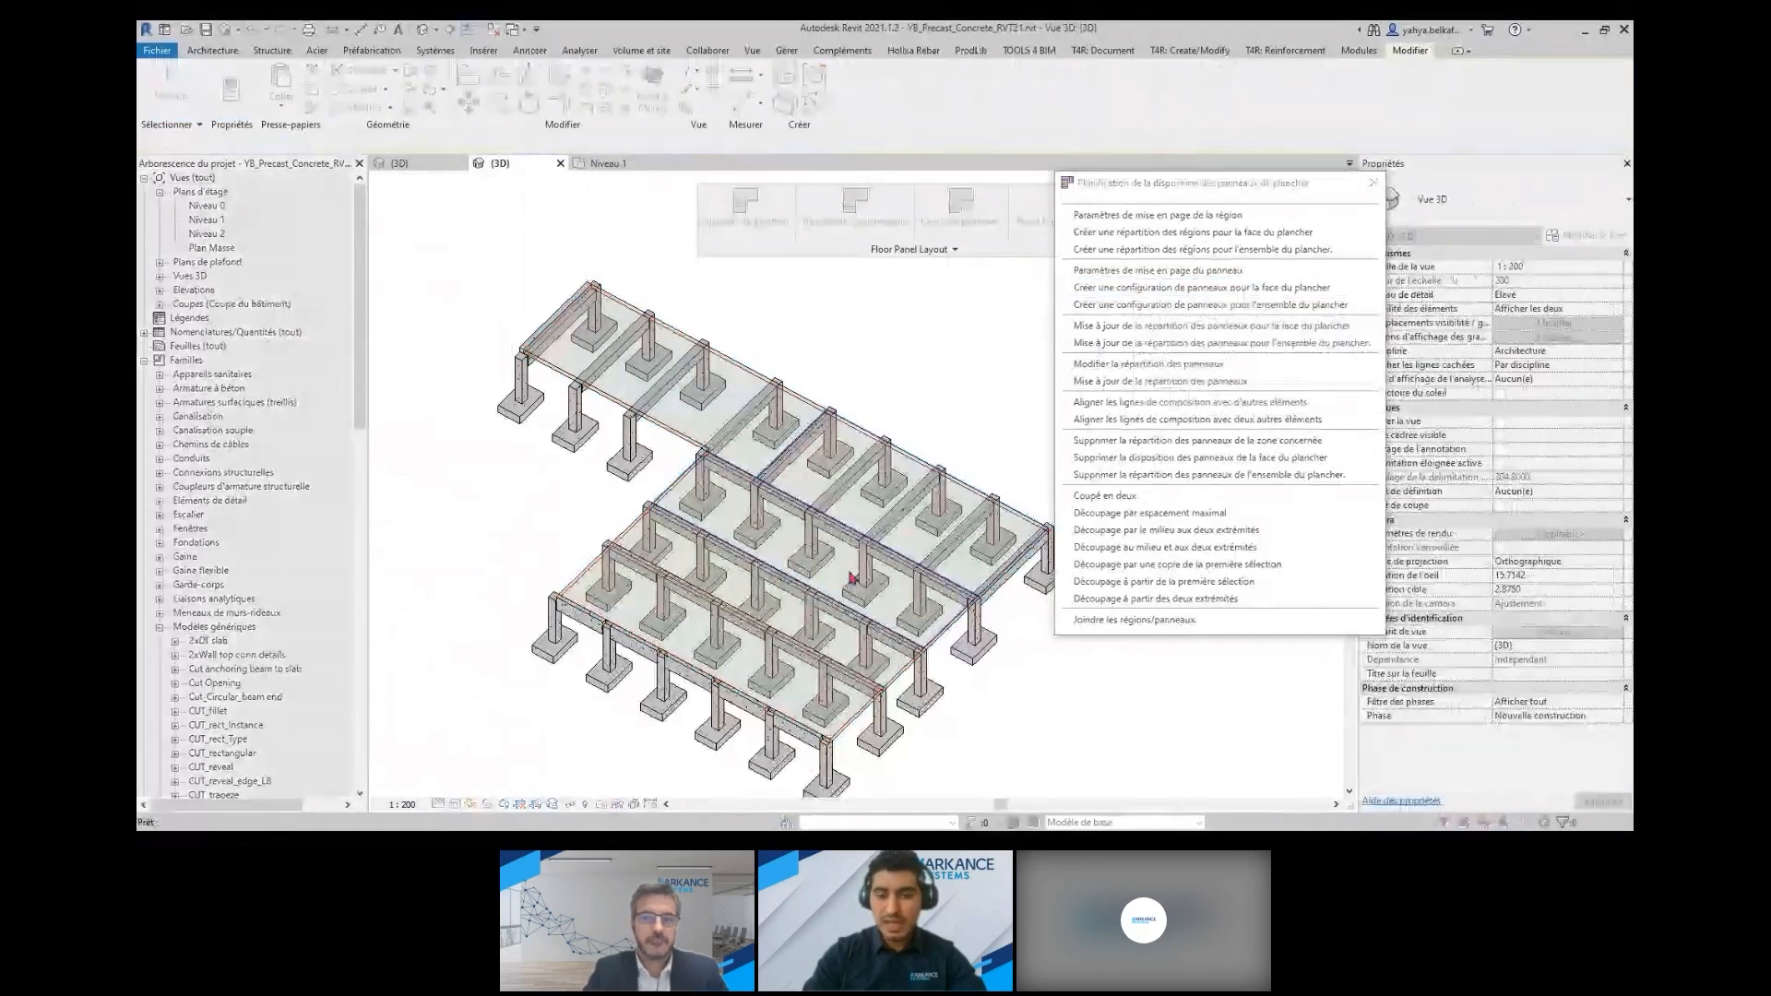
{"action": "scroll", "coordinate": [852, 579], "scroll_direction": "up", "scroll_amount": 1}
{"action": "scroll", "coordinate": [930, 614], "scroll_direction": "up", "scroll_amount": 3}
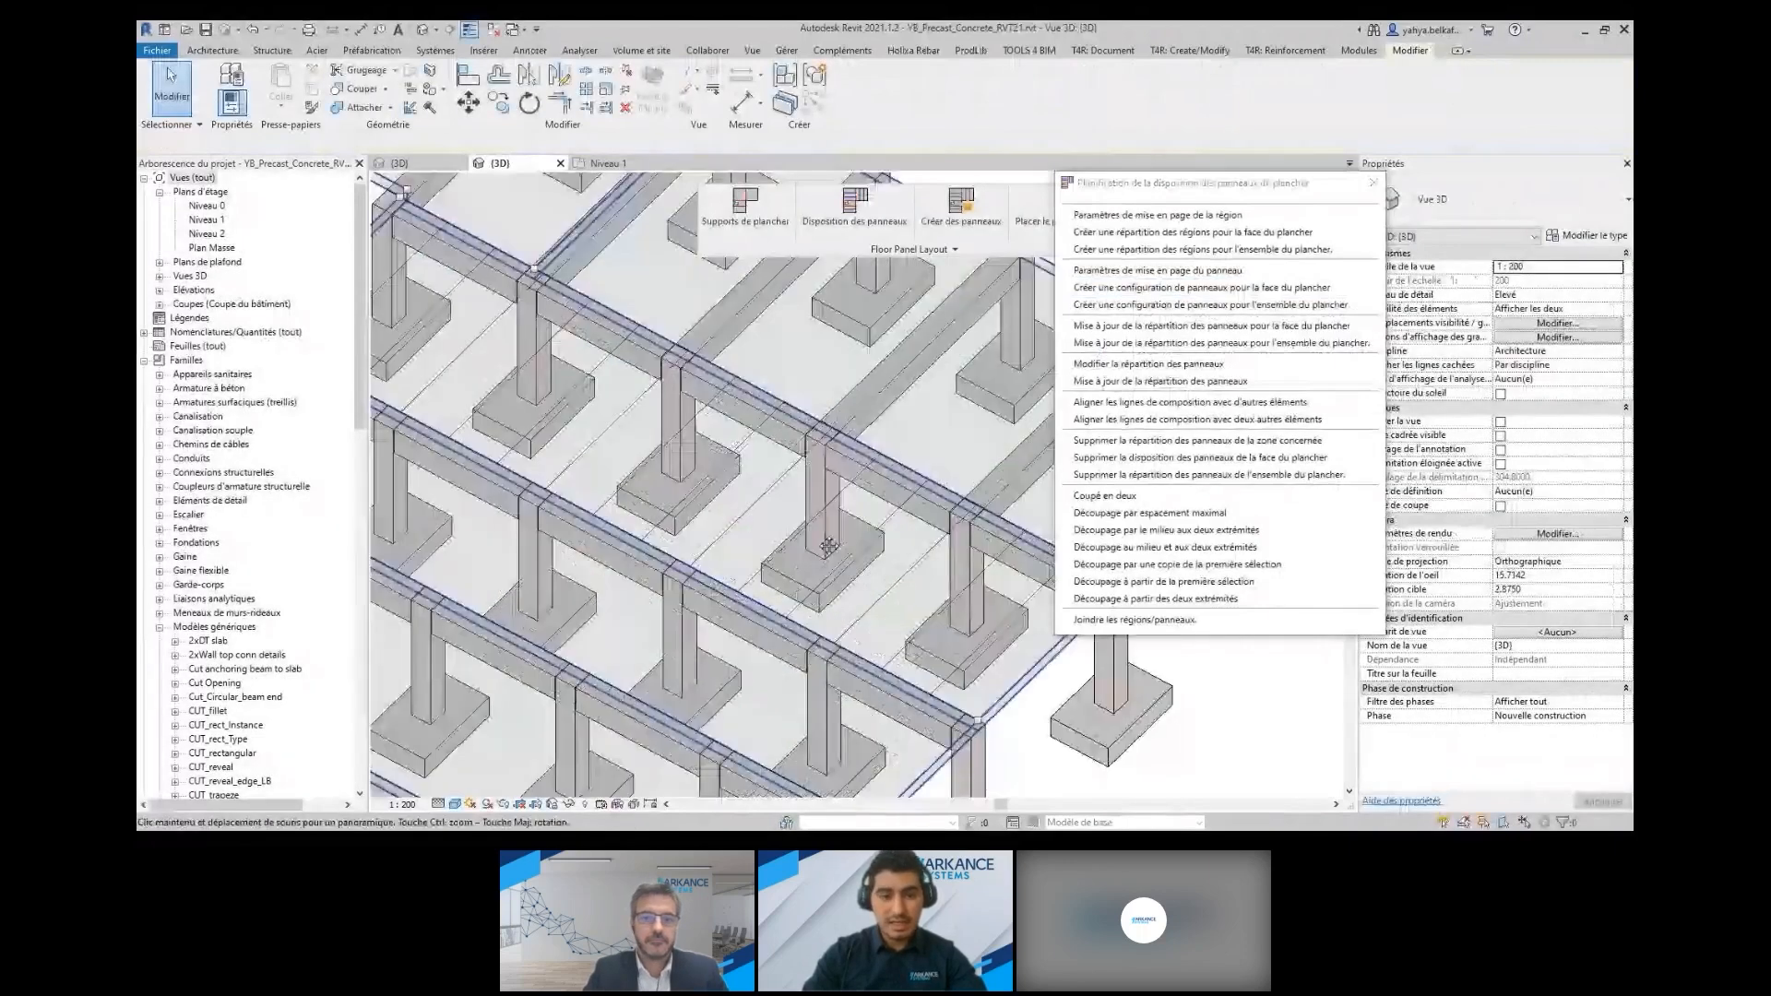
{"action": "scroll", "coordinate": [801, 540], "scroll_direction": "down", "scroll_amount": 1}
{"action": "scroll", "coordinate": [802, 541], "scroll_direction": "down", "scroll_amount": 1}
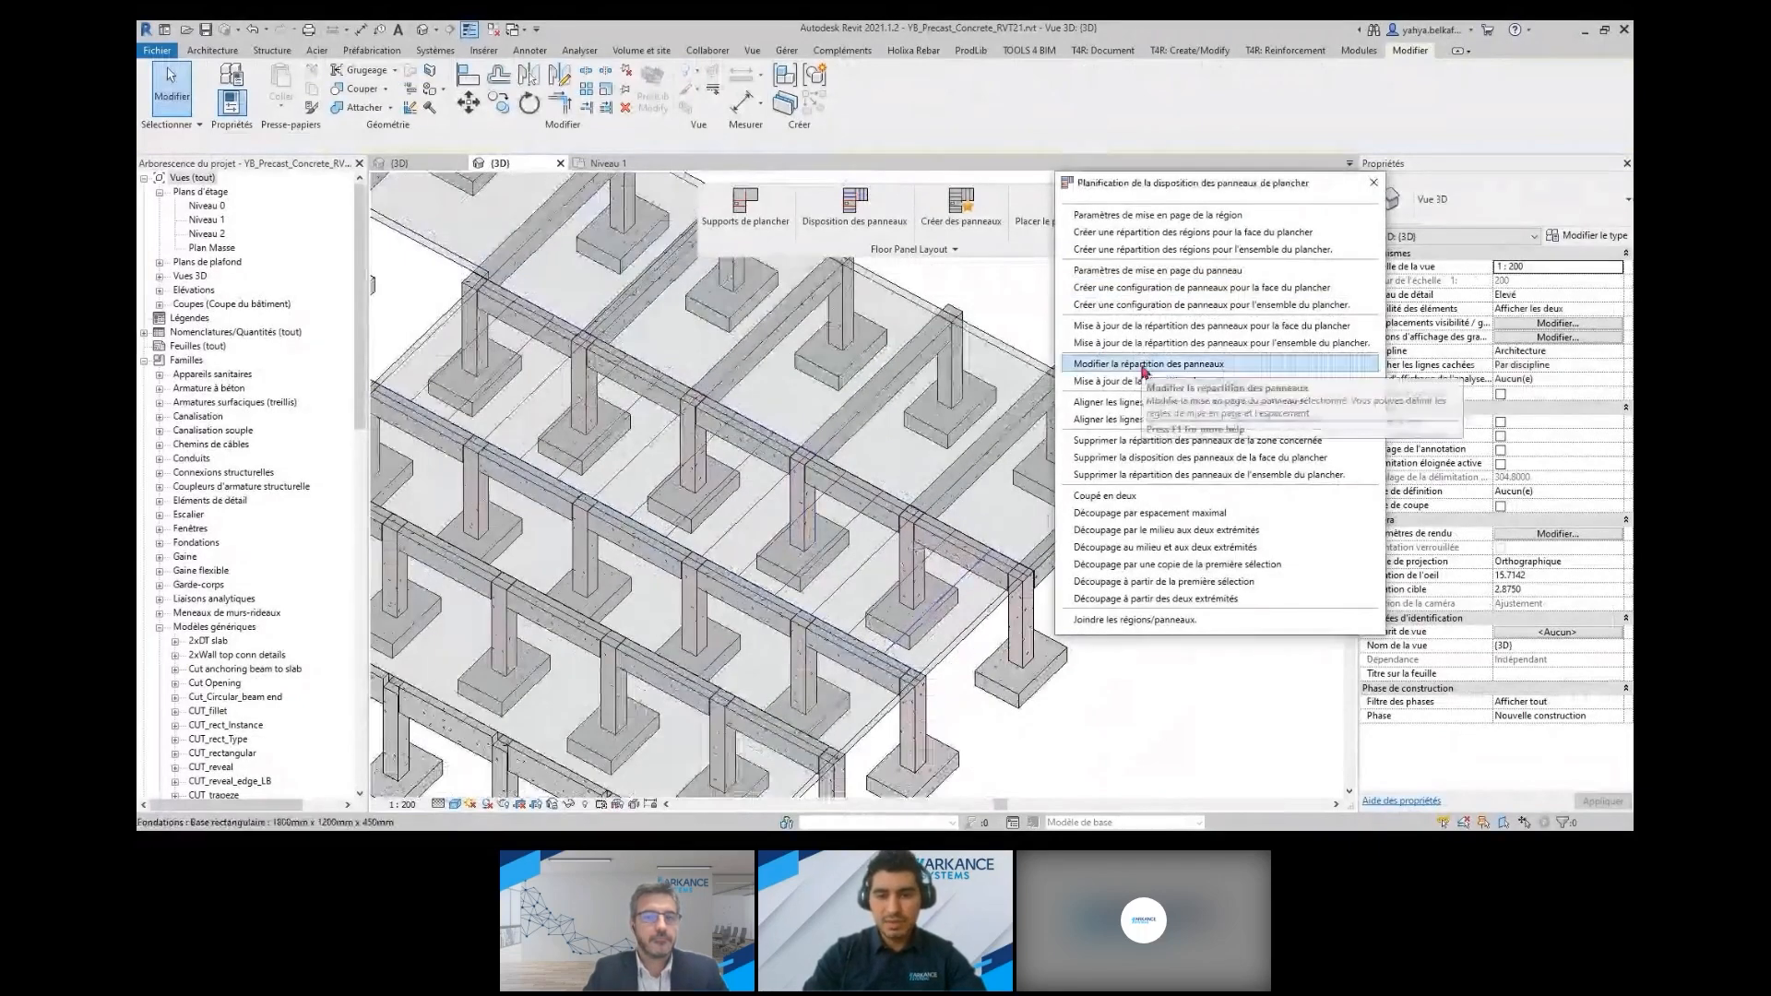
Set the panel spacing of the middle bay's layout to 1.50 m
{"action": "left_click", "coordinate": [1145, 367]}
{"action": "left_click", "coordinate": [950, 597]}
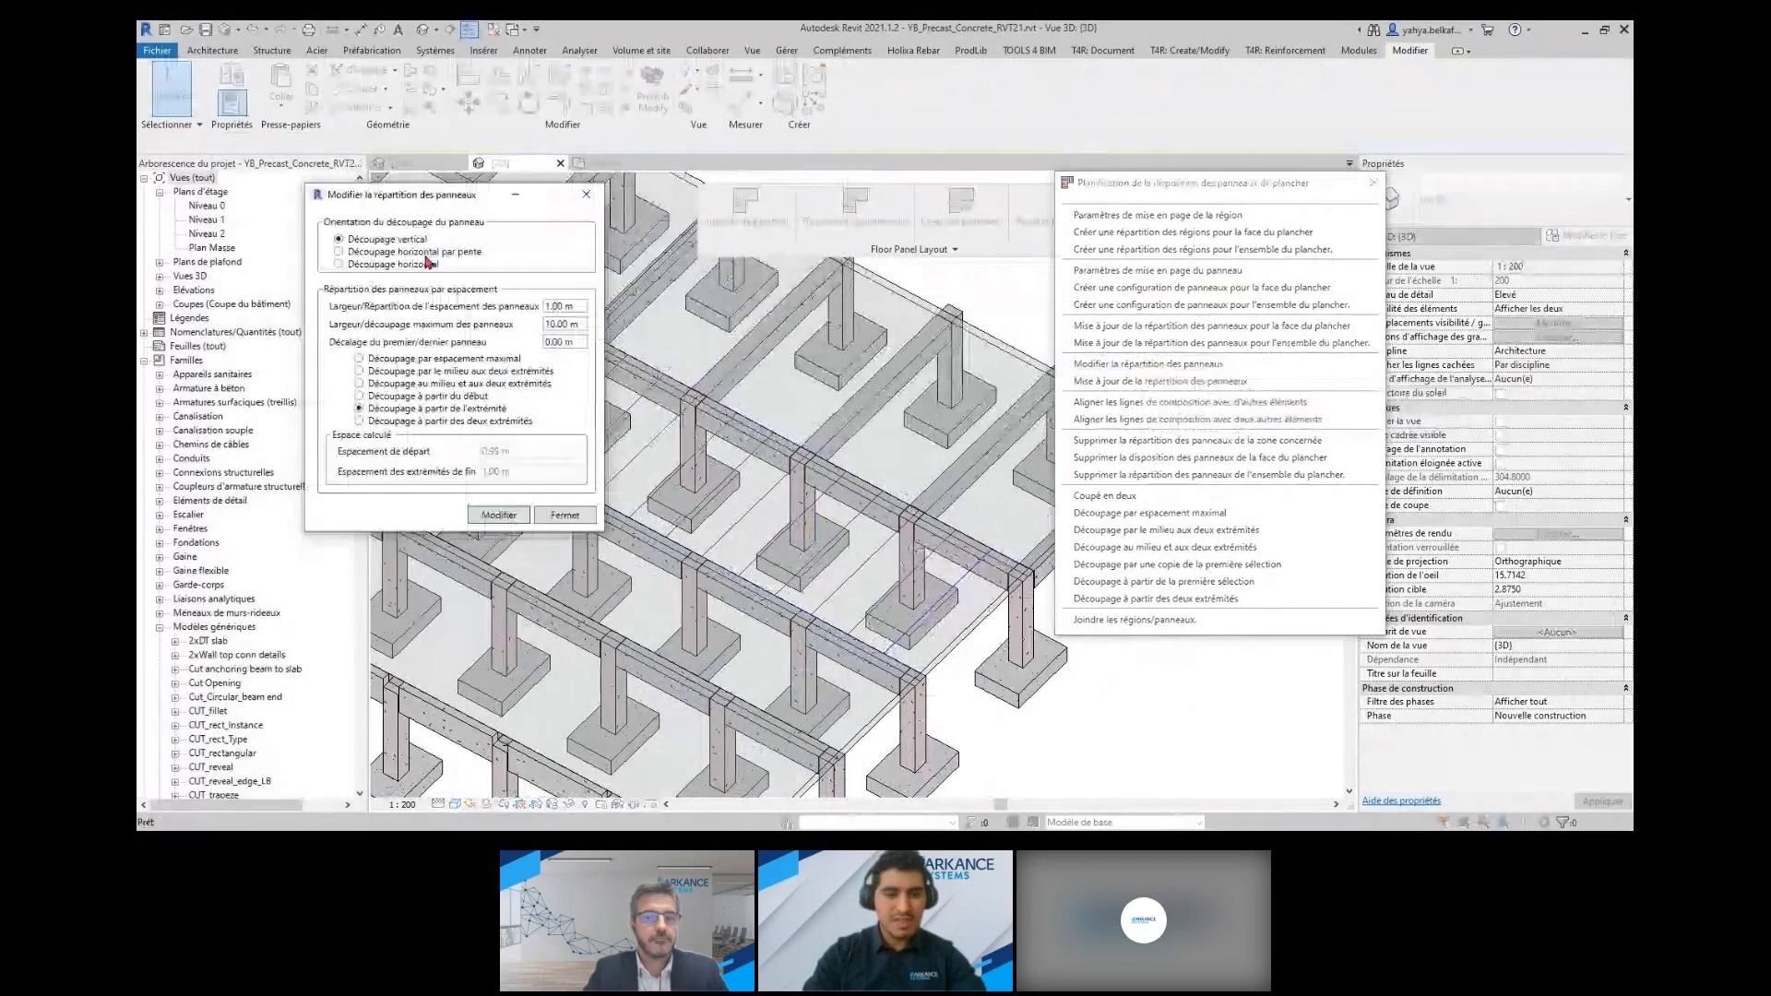
{"action": "double_click", "coordinate": [550, 321]}
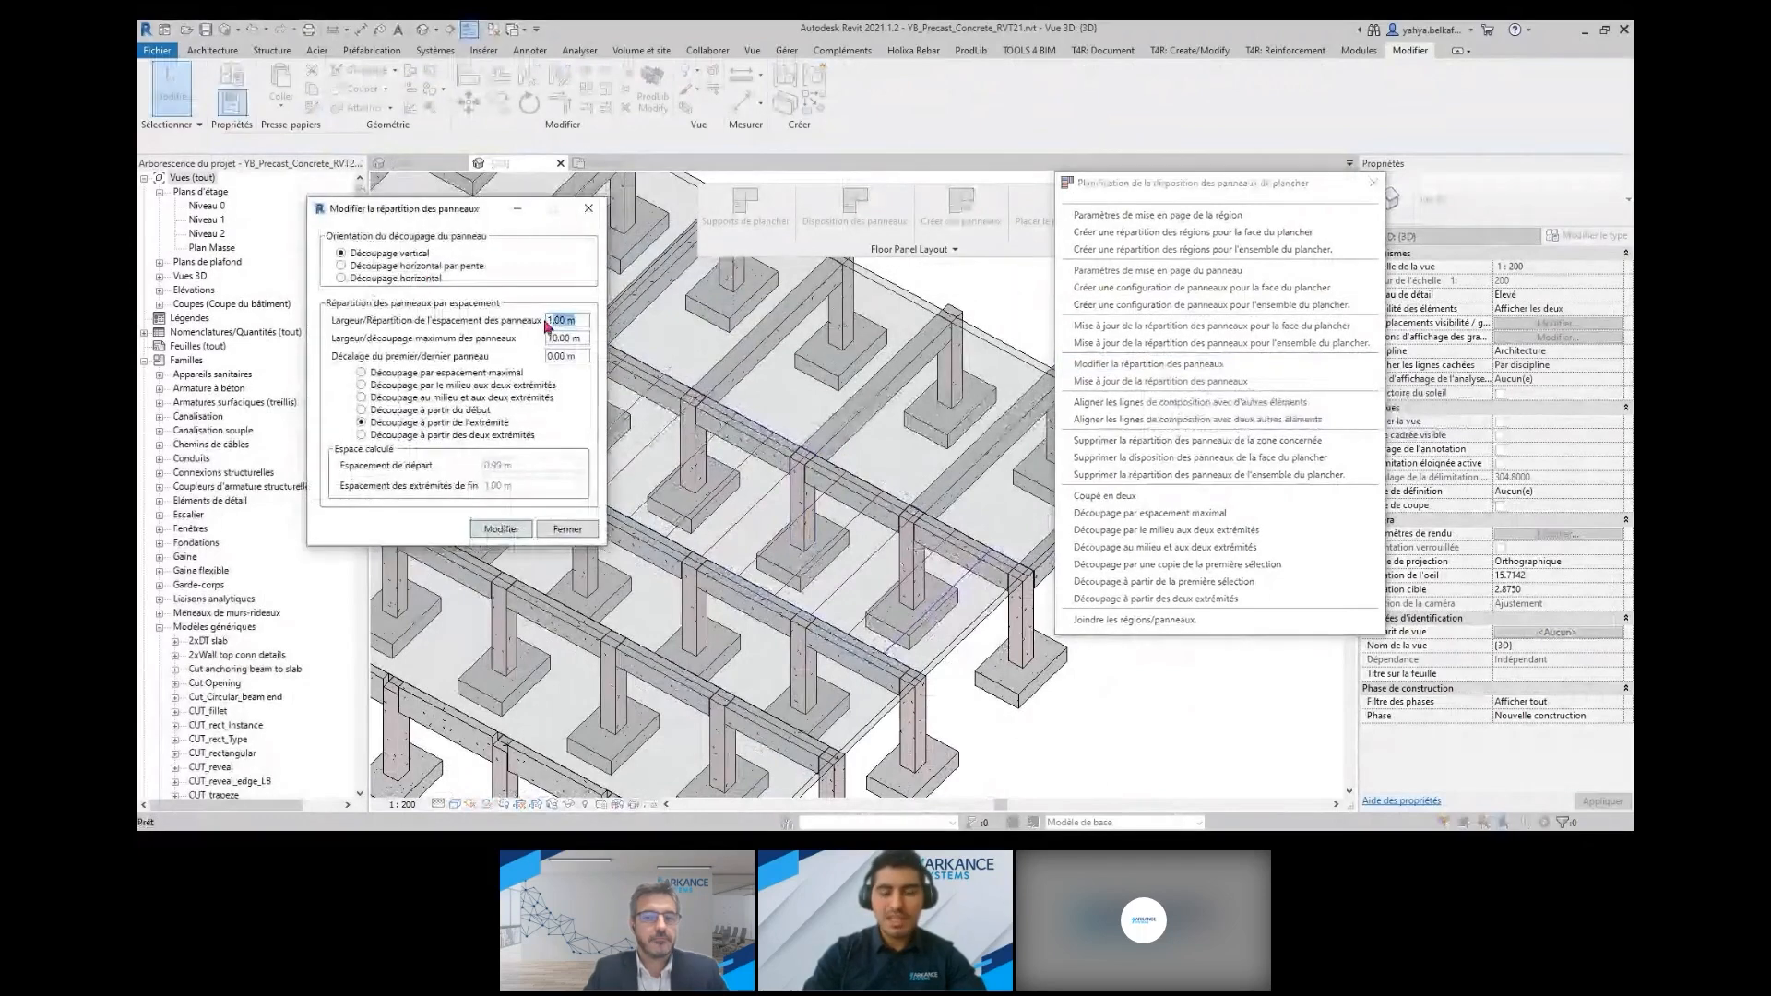
{"action": "type", "text": "1.5"}
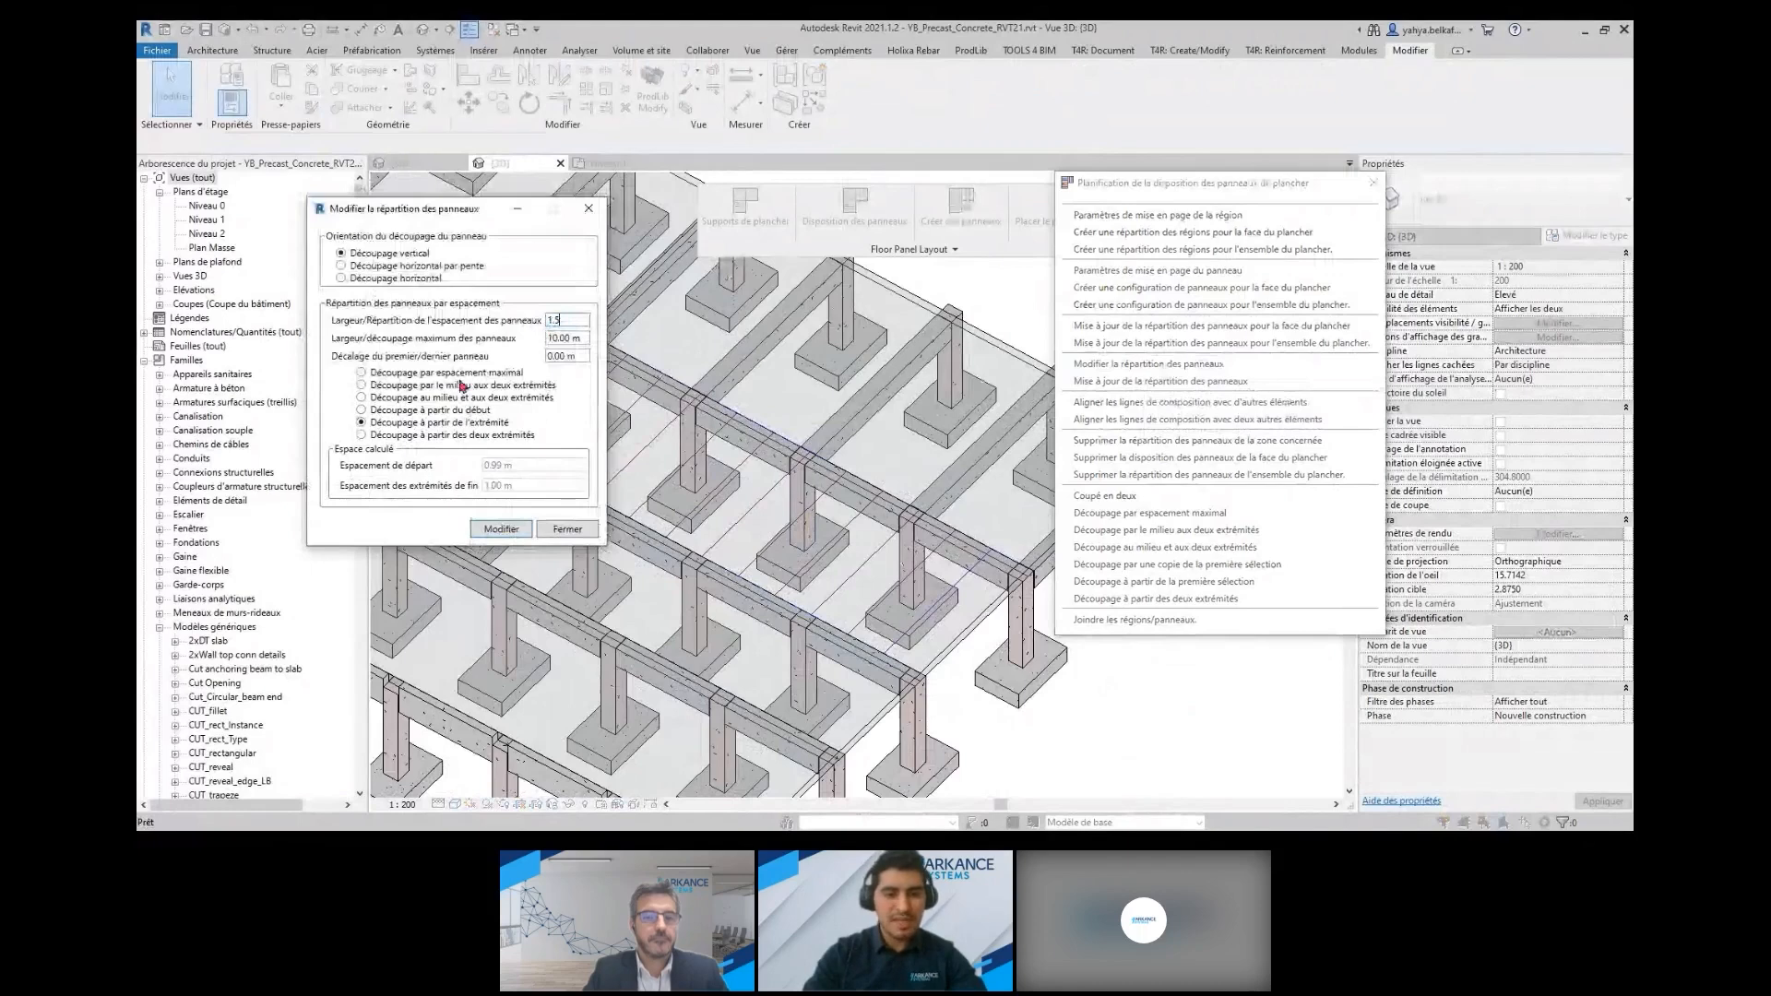
{"action": "left_click", "coordinate": [501, 529]}
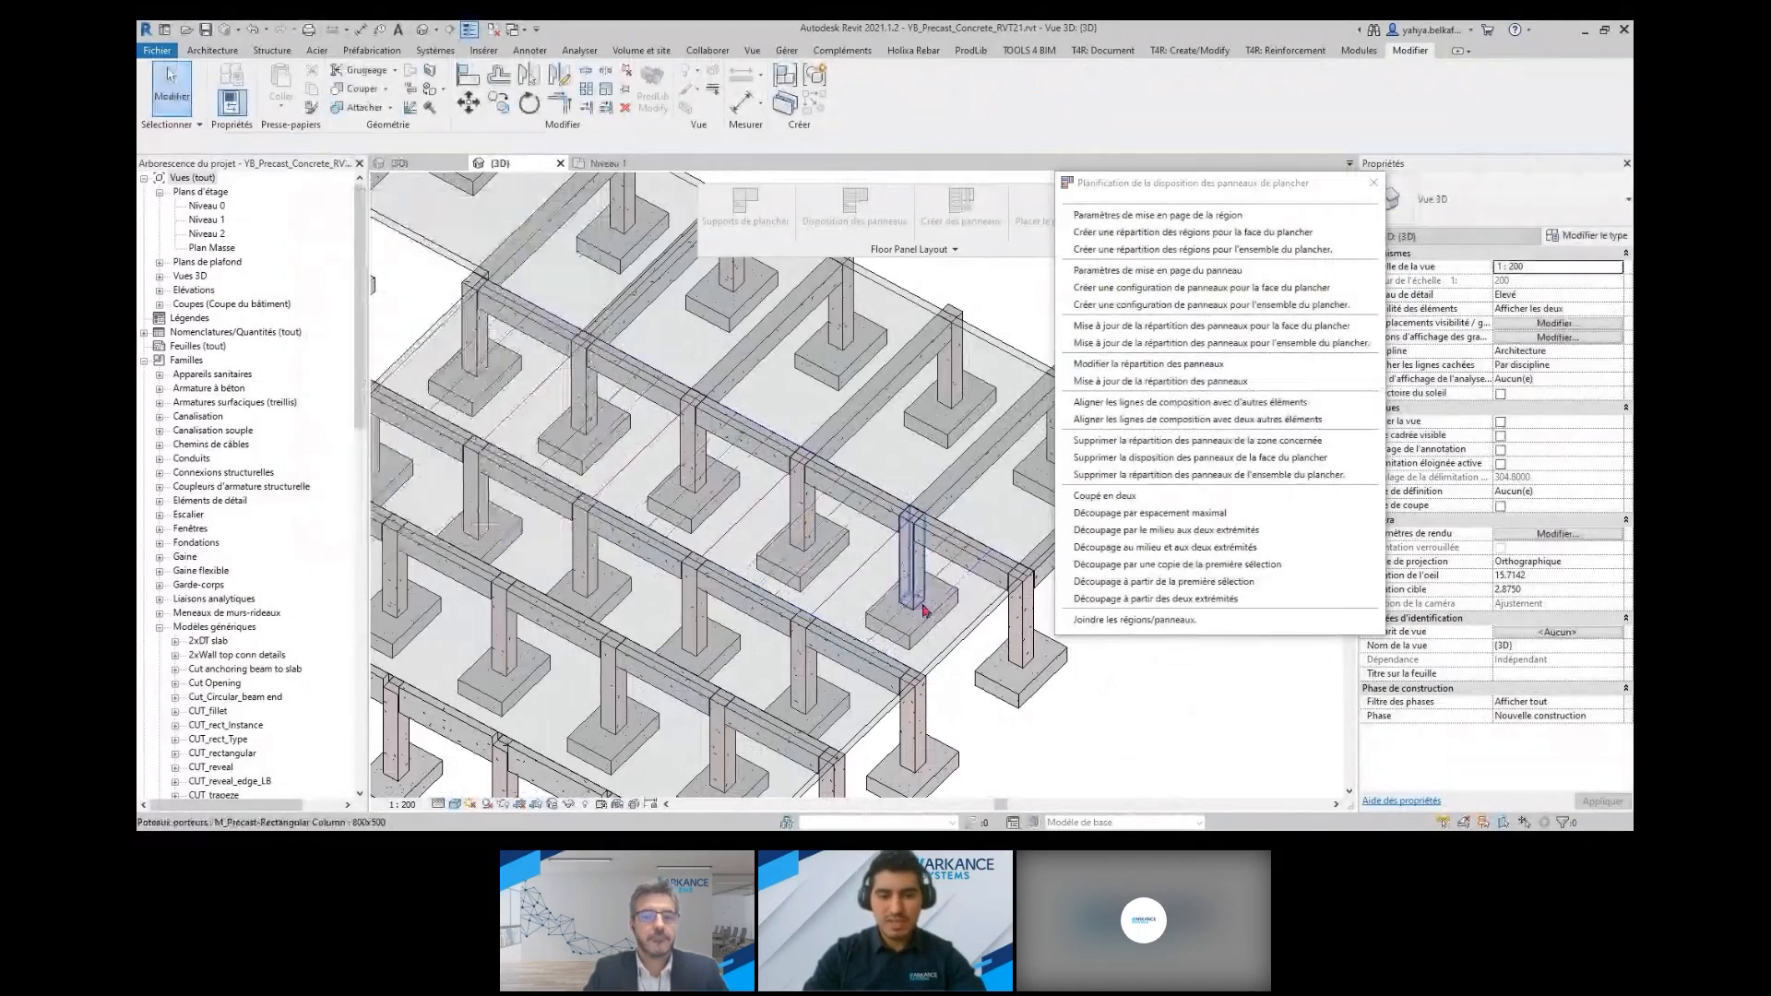
Create a panel configuration for the adjacent slab face in the rear bay
{"action": "middle_click_drag", "start_coordinate": [481, 376], "coordinate": [687, 568]}
{"action": "scroll", "coordinate": [688, 567], "scroll_direction": "down", "scroll_amount": 1}
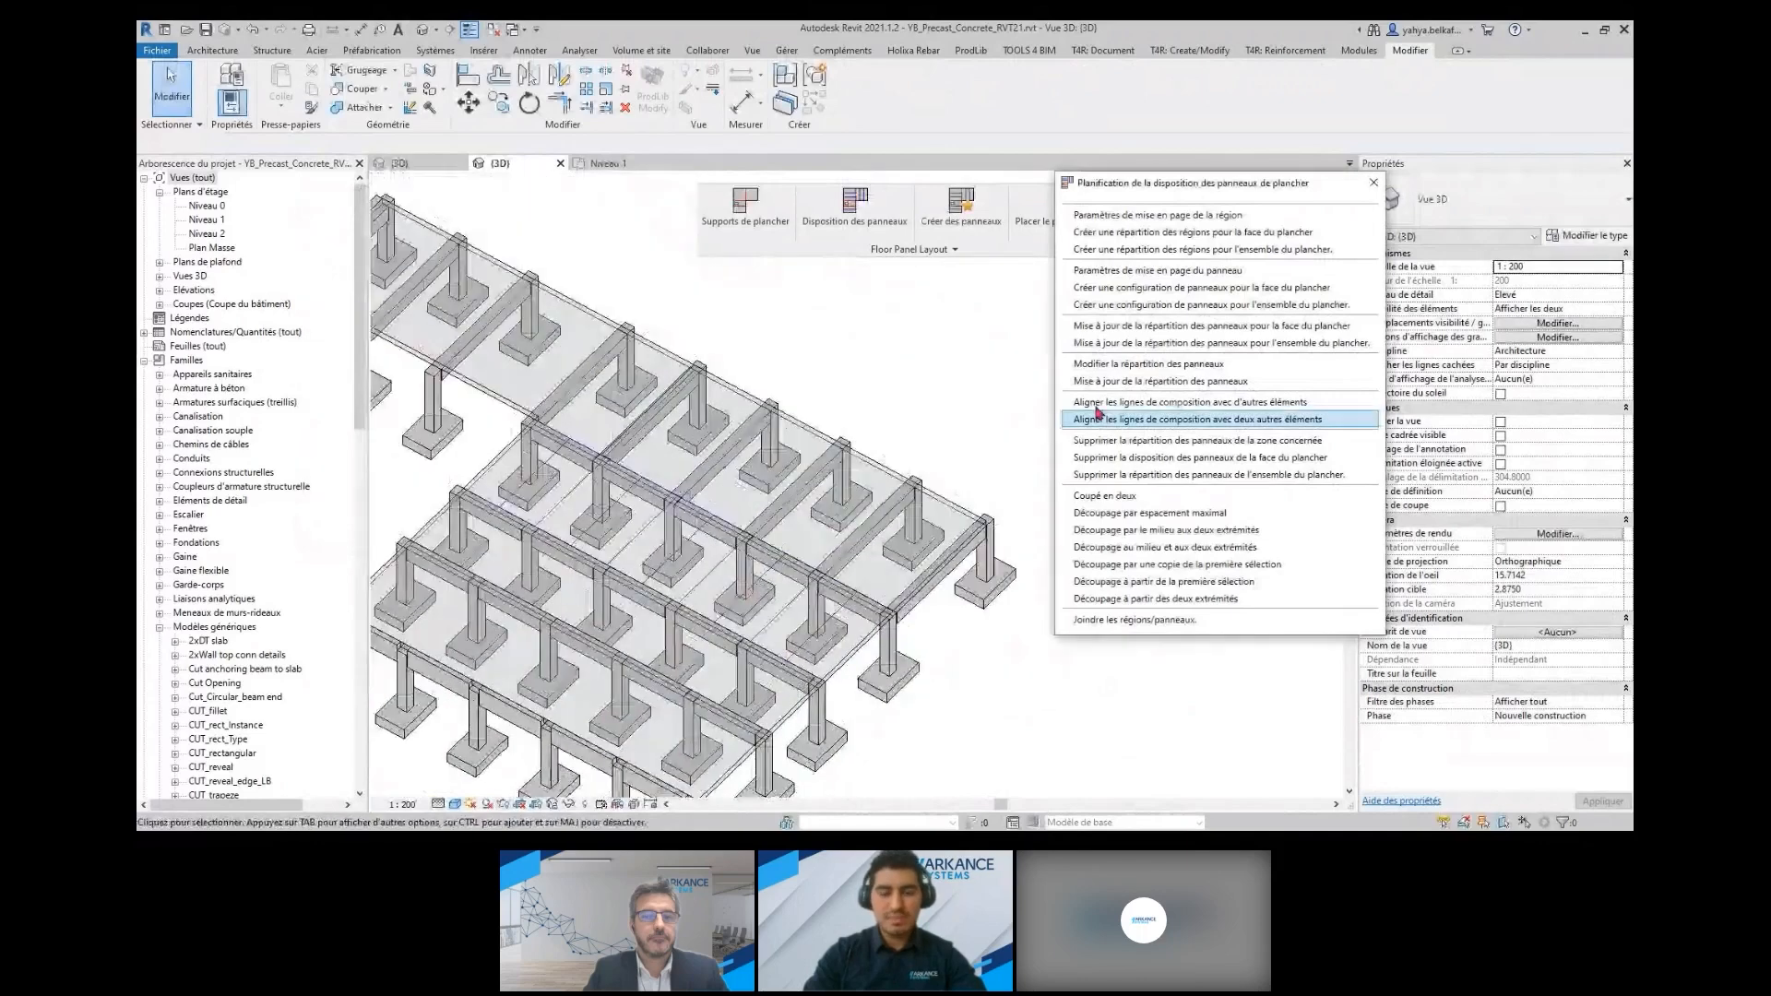
{"action": "left_click", "coordinate": [1149, 288]}
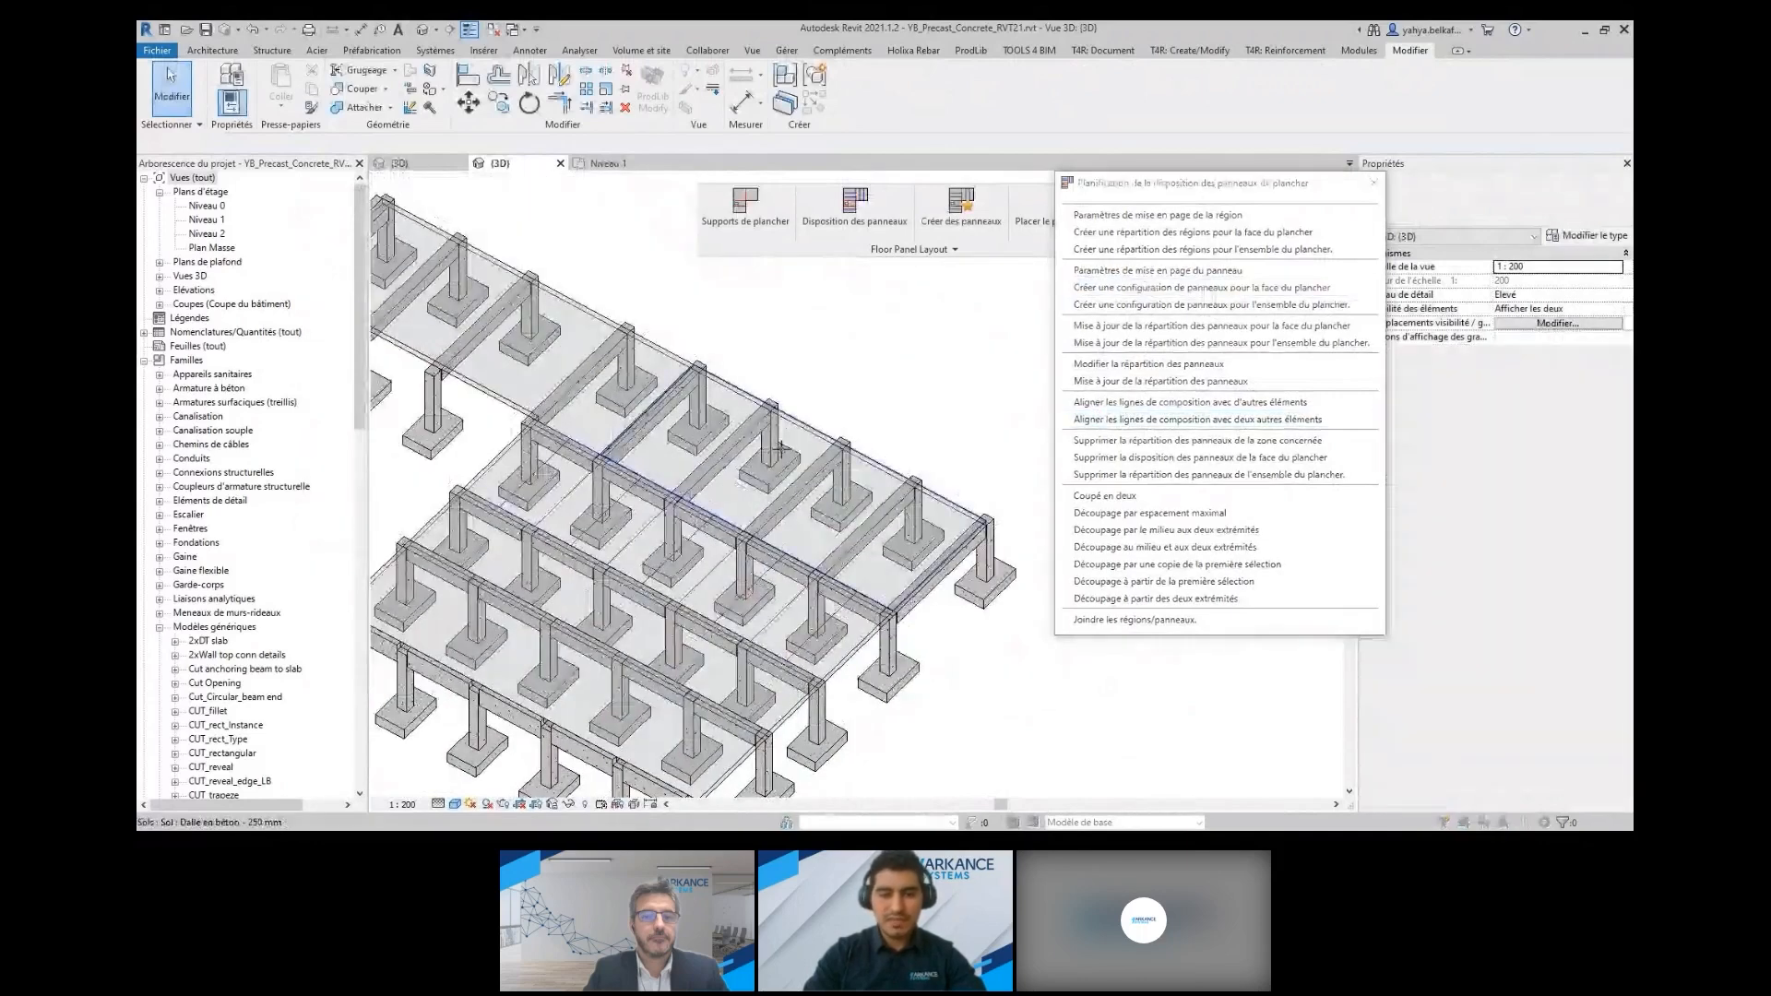
{"action": "middle_click_drag", "start_coordinate": [688, 450], "coordinate": [746, 458]}
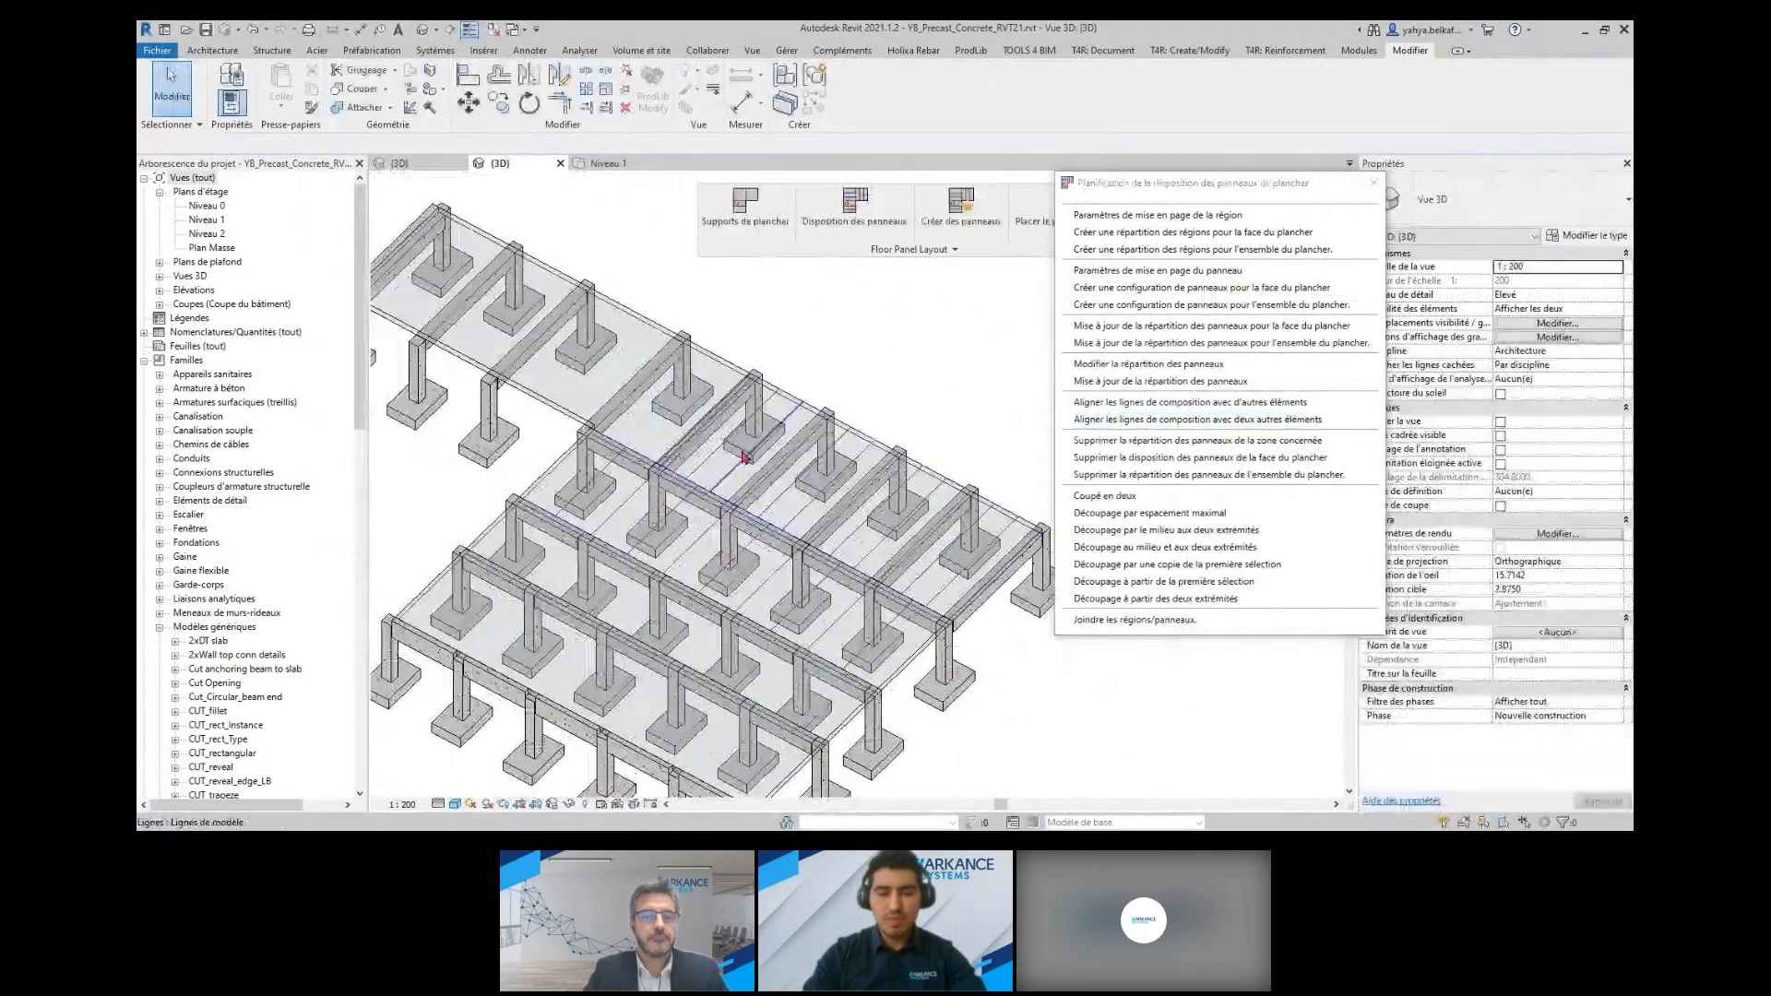
Modify the rear bay's panel layout to Découpage horizontal with a panel spacing of 2.00 m
{"action": "left_click", "coordinate": [1211, 367]}
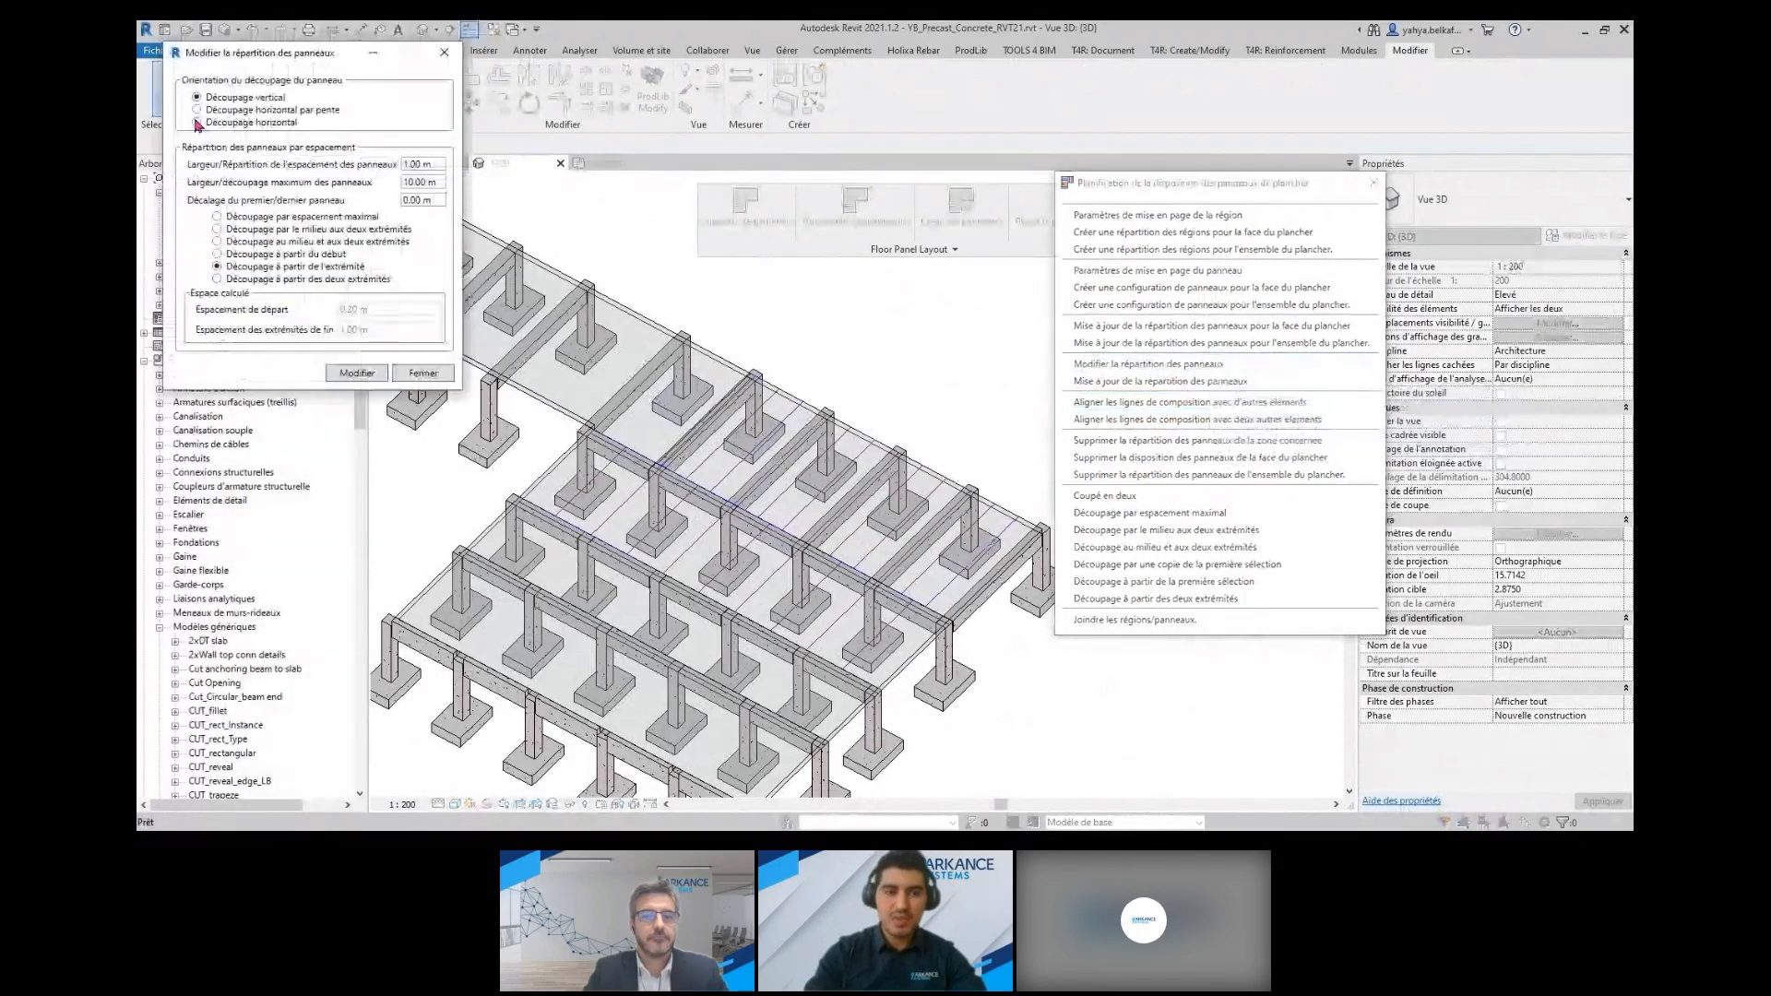
{"action": "left_click_drag", "start_coordinate": [432, 166], "coordinate": [403, 168]}
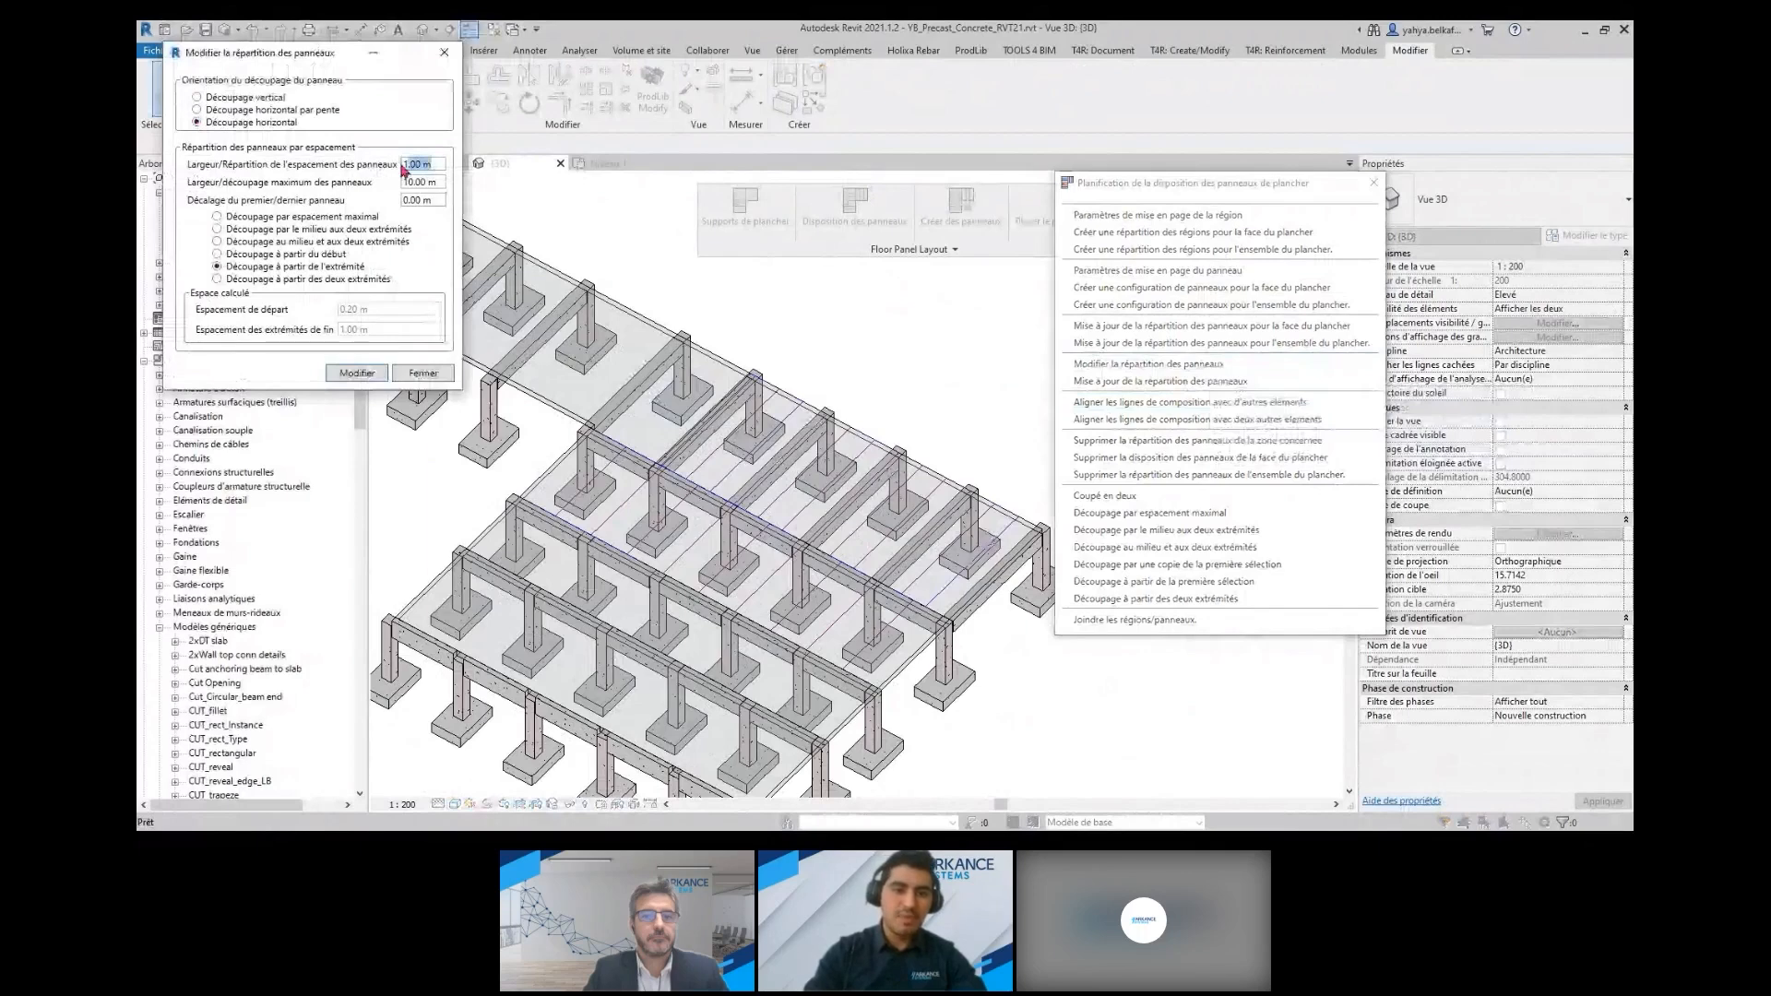
{"action": "type", "text": "2"}
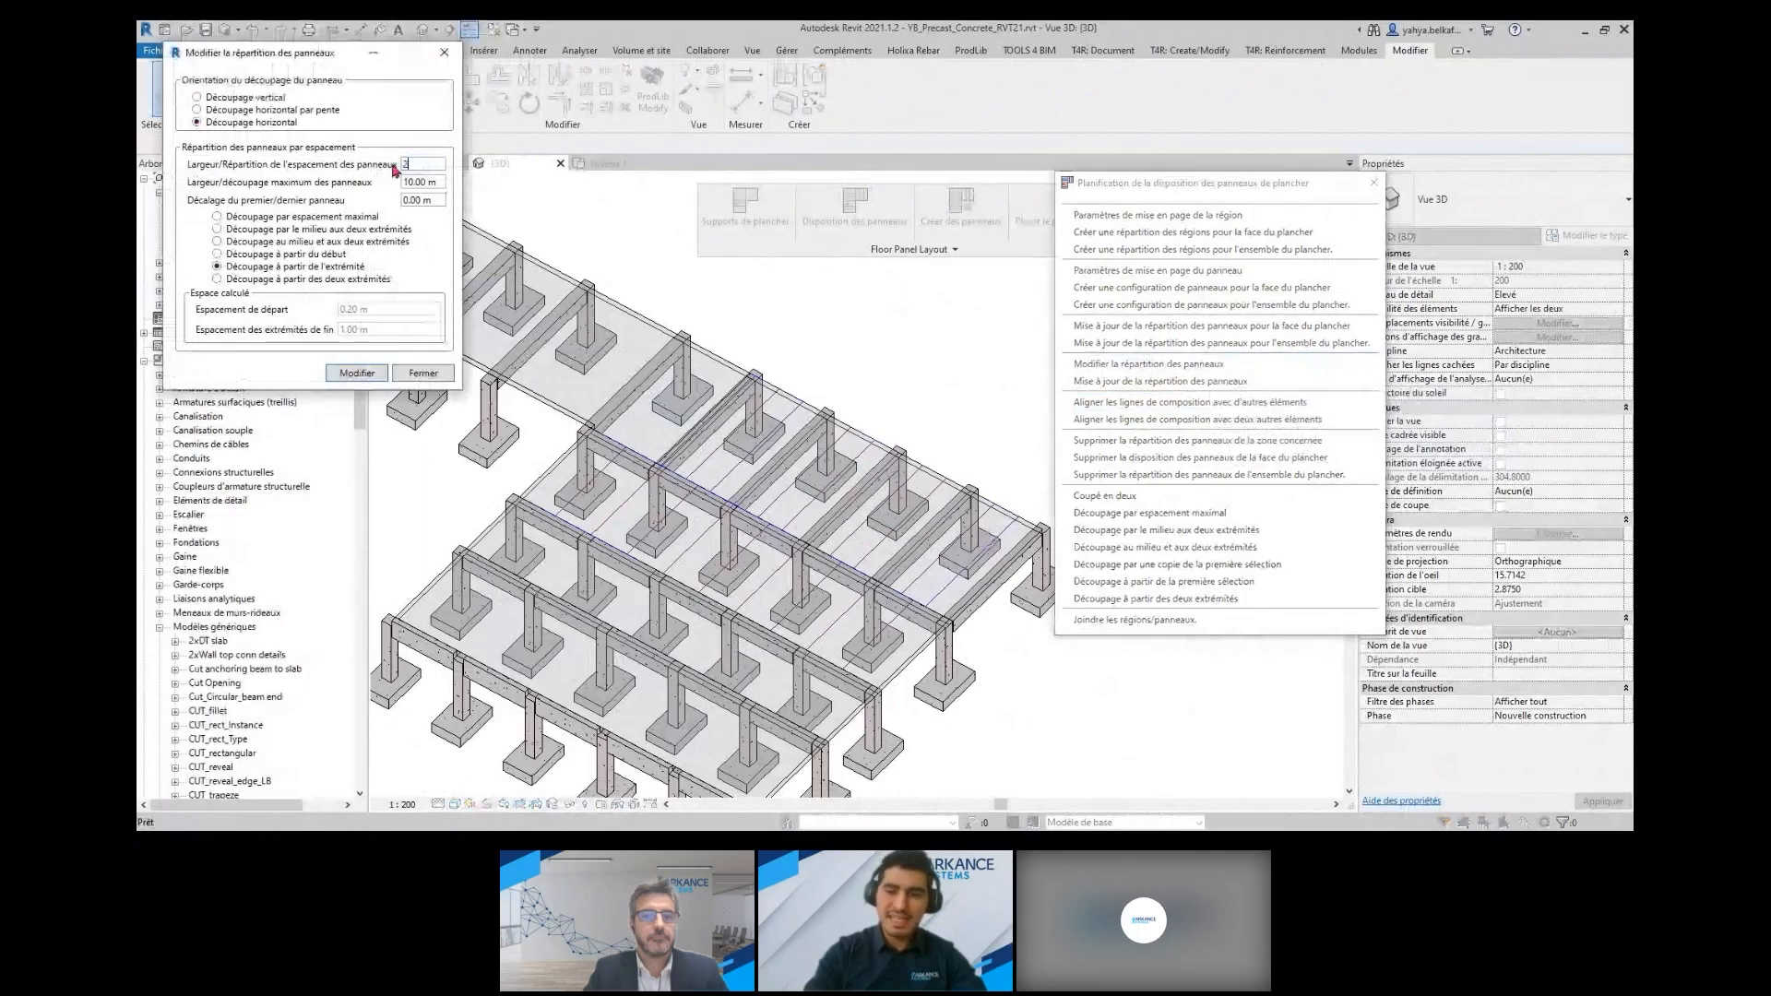
{"action": "left_click", "coordinate": [443, 182]}
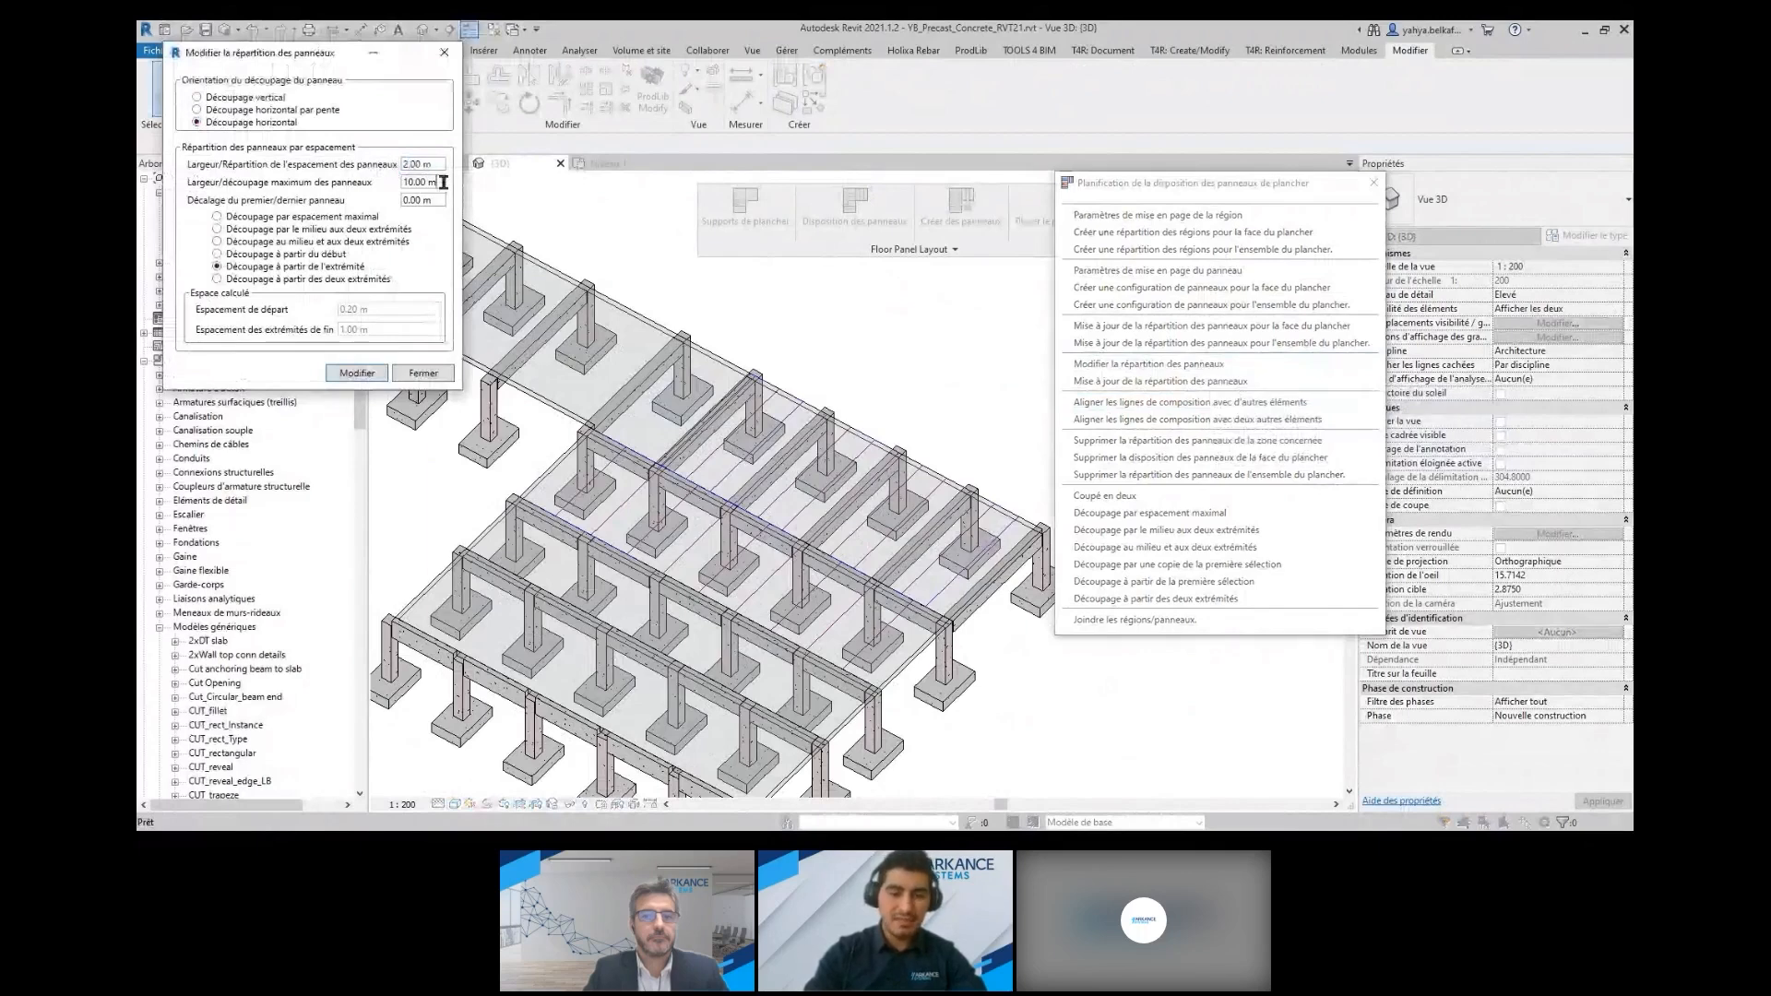
{"action": "left_click", "coordinate": [373, 376]}
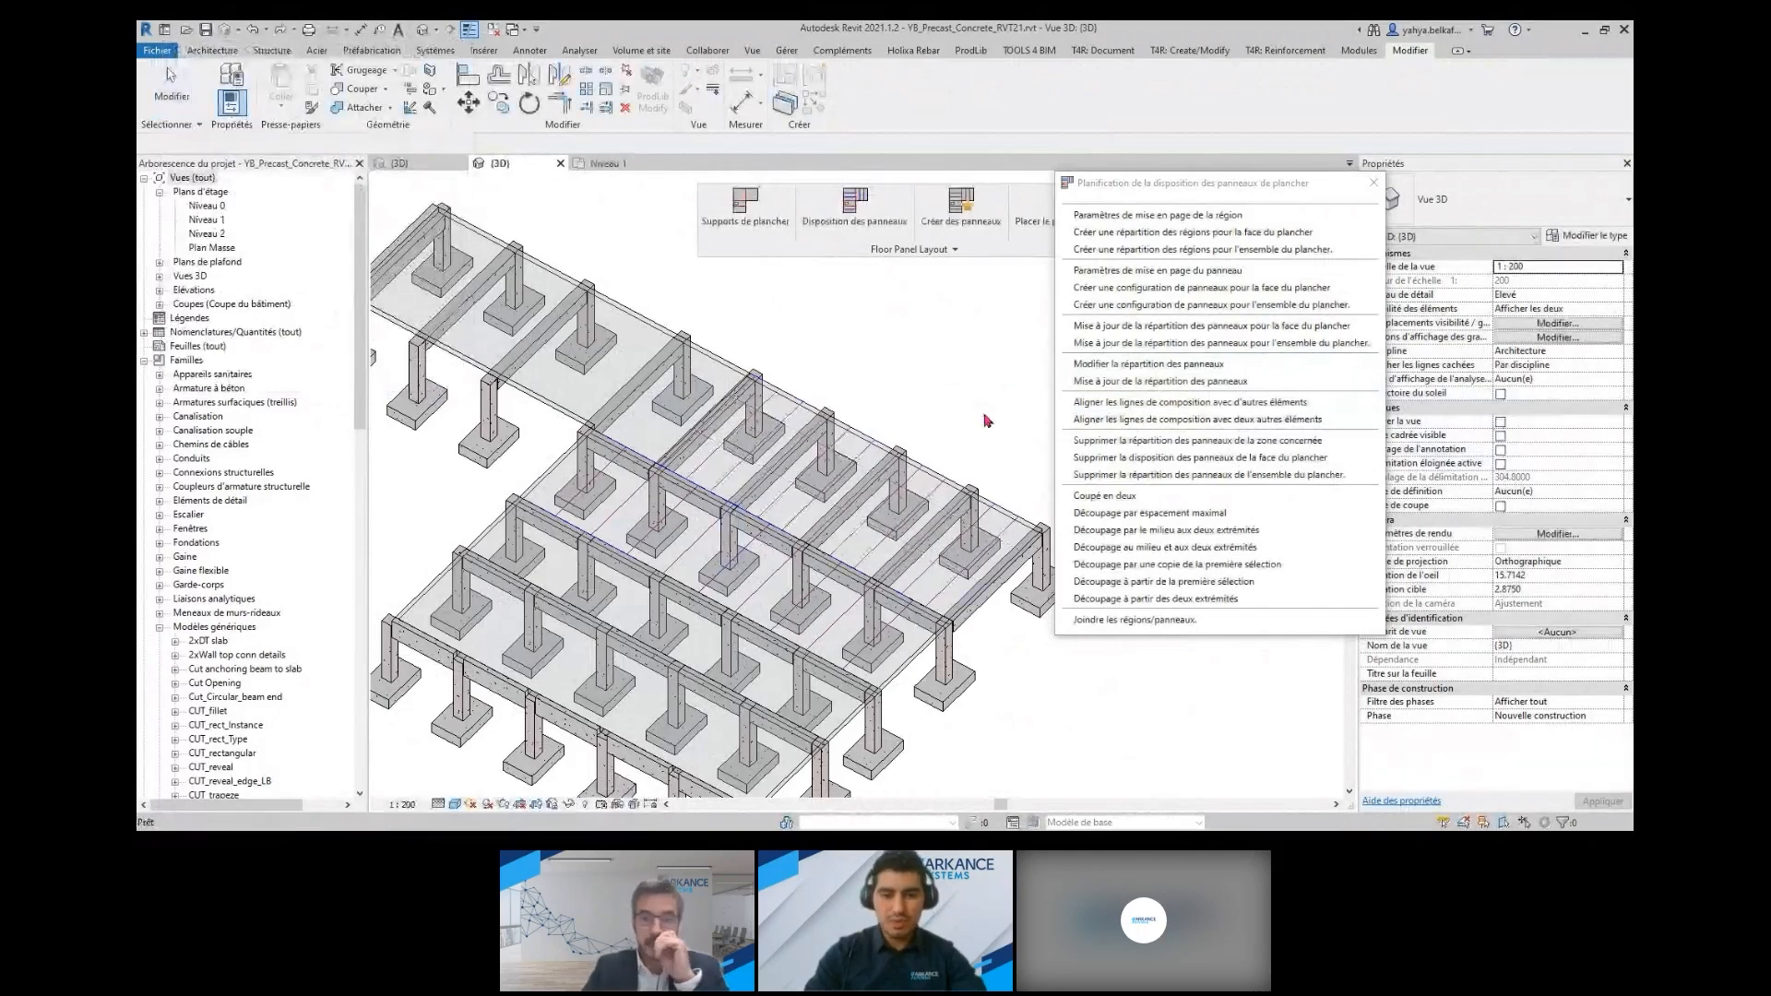
{"action": "middle_click_drag", "start_coordinate": [983, 426], "coordinate": [968, 403]}
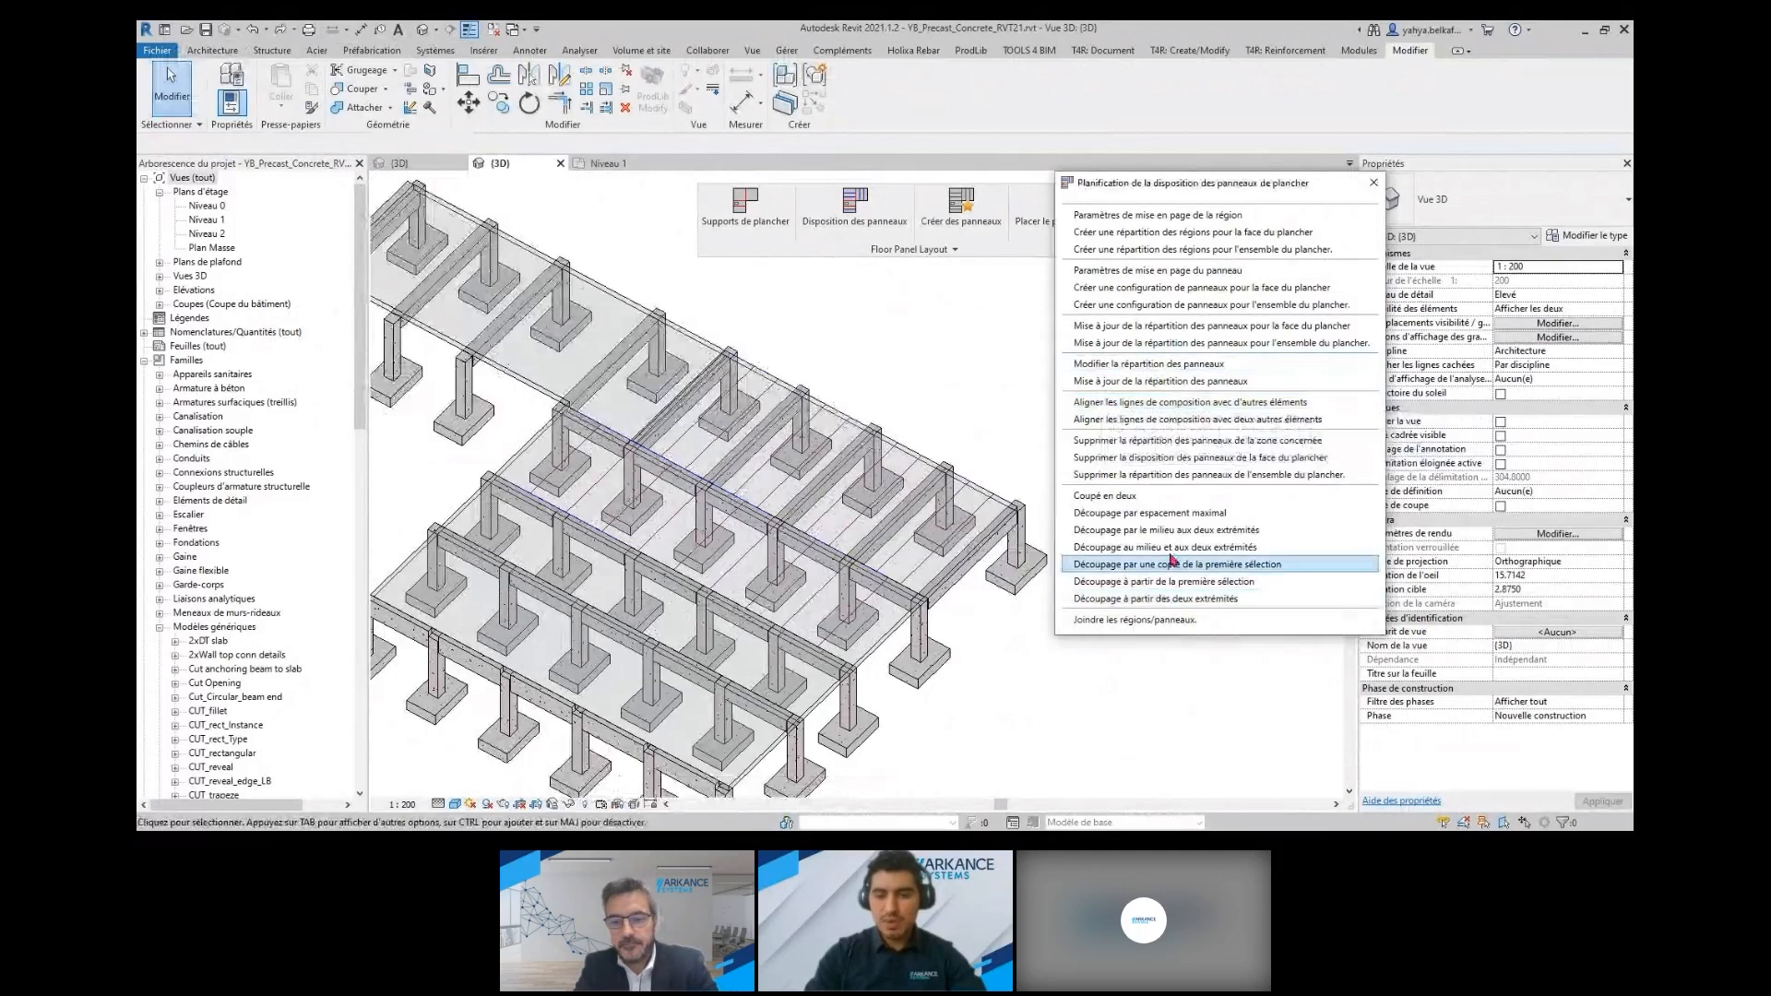
{"action": "left_click", "coordinate": [1164, 620]}
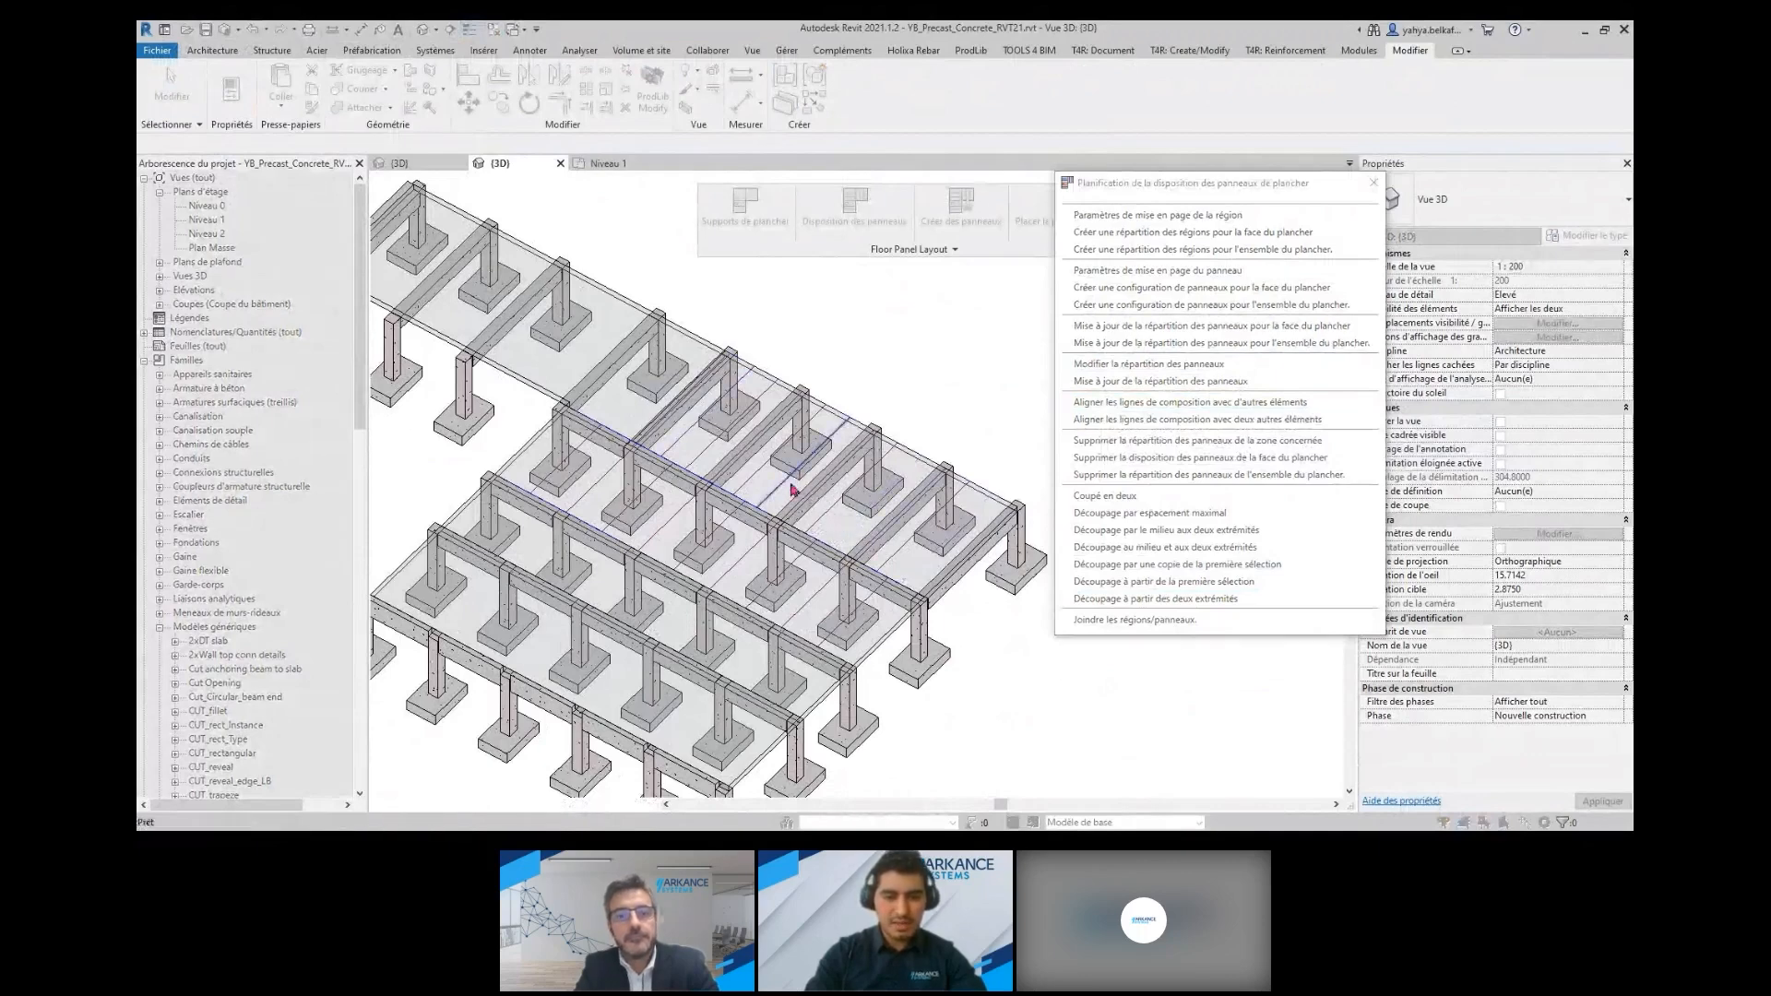
{"action": "key", "text": "Escape"}
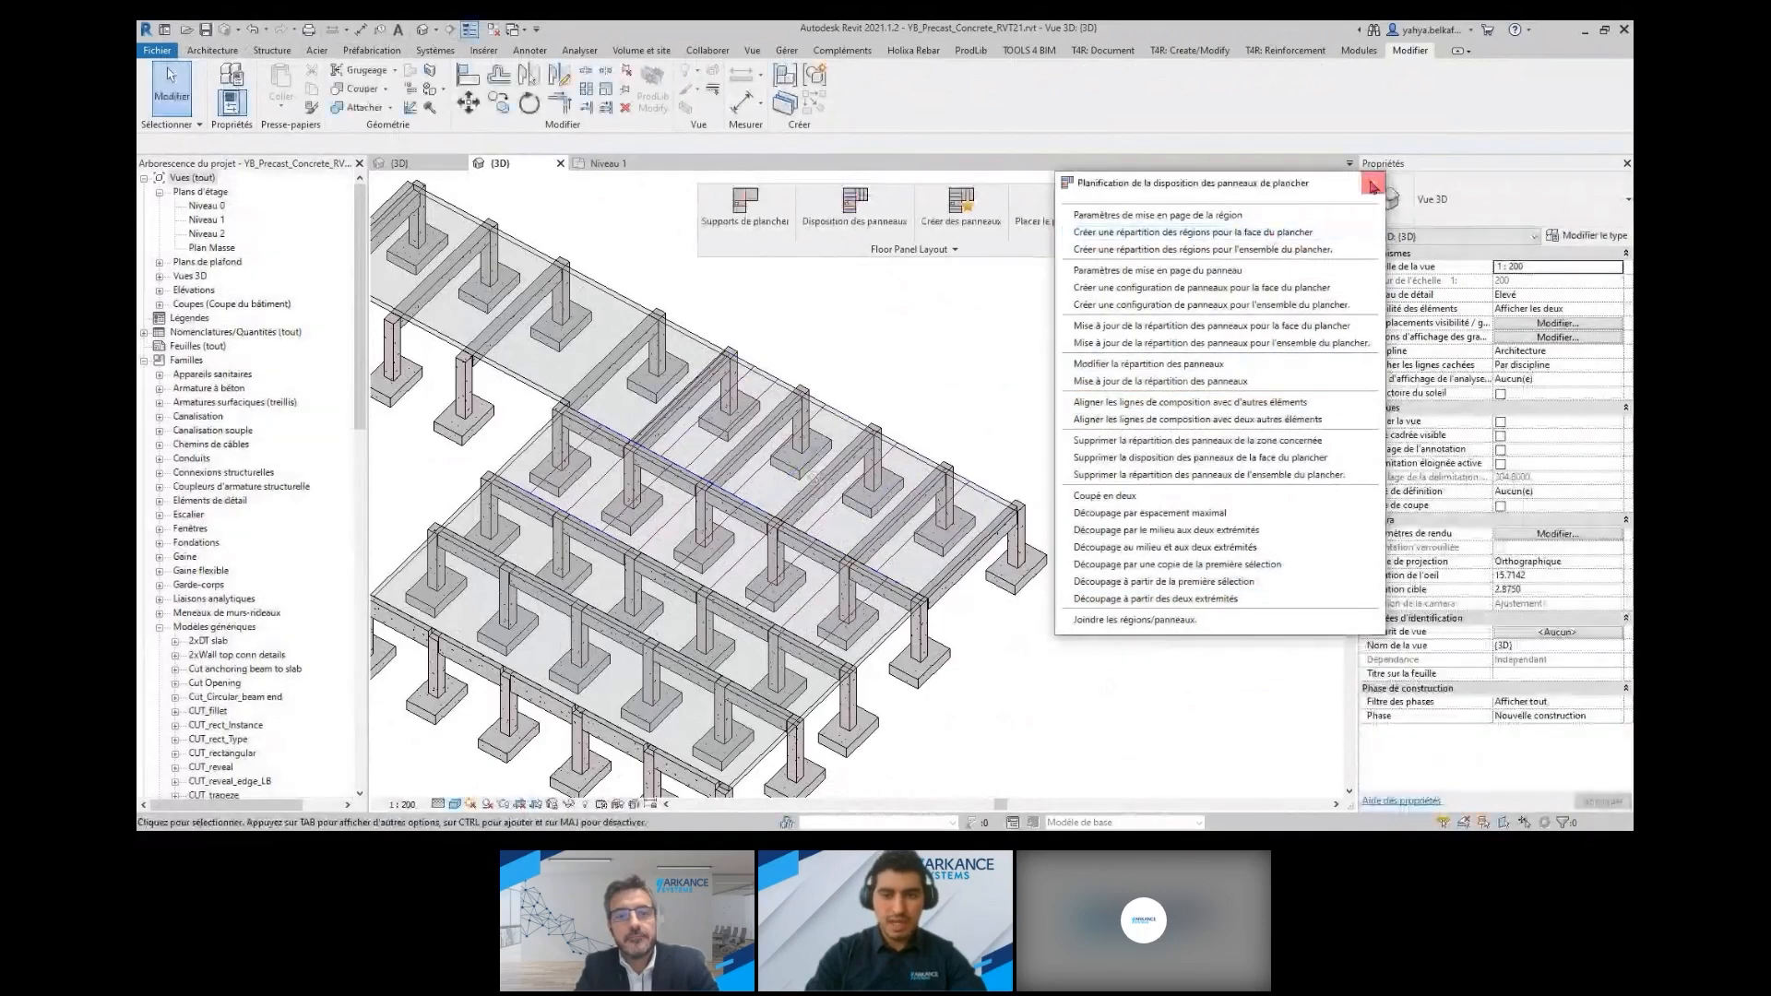
{"action": "left_click", "coordinate": [1371, 186]}
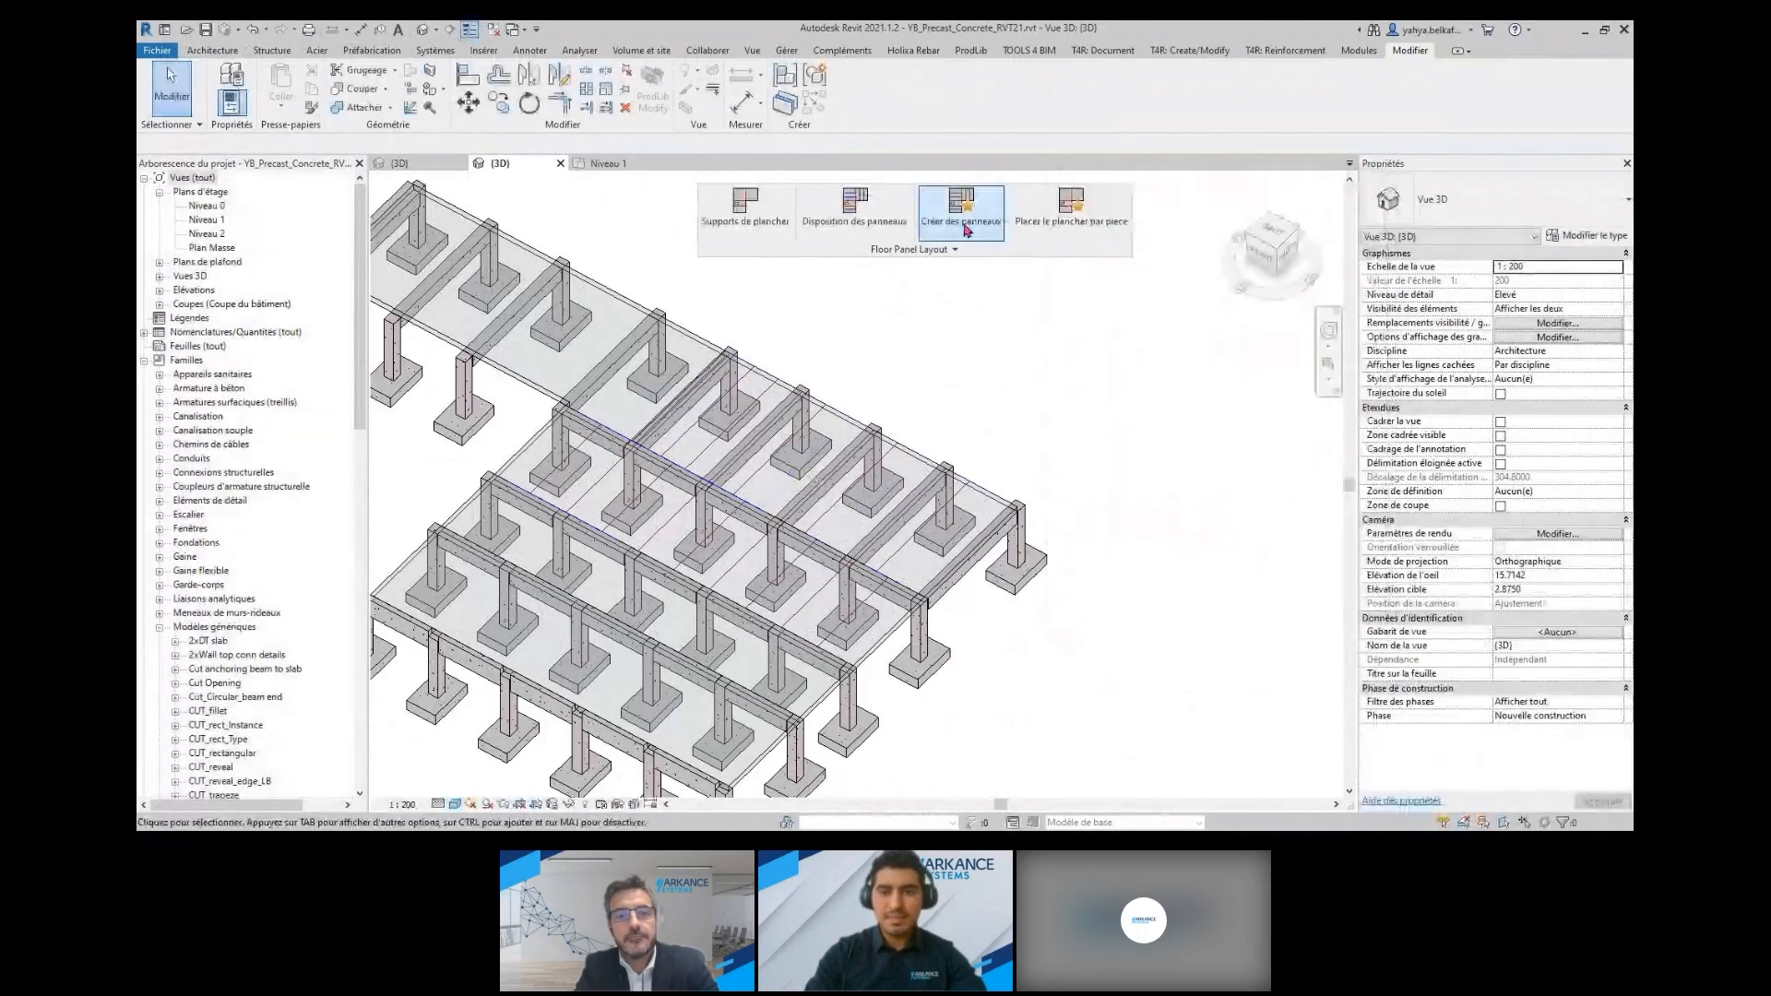
Open the floor panel settings and assign the shared parameters Width and Length to the panel width and length
{"action": "left_click", "coordinate": [957, 225]}
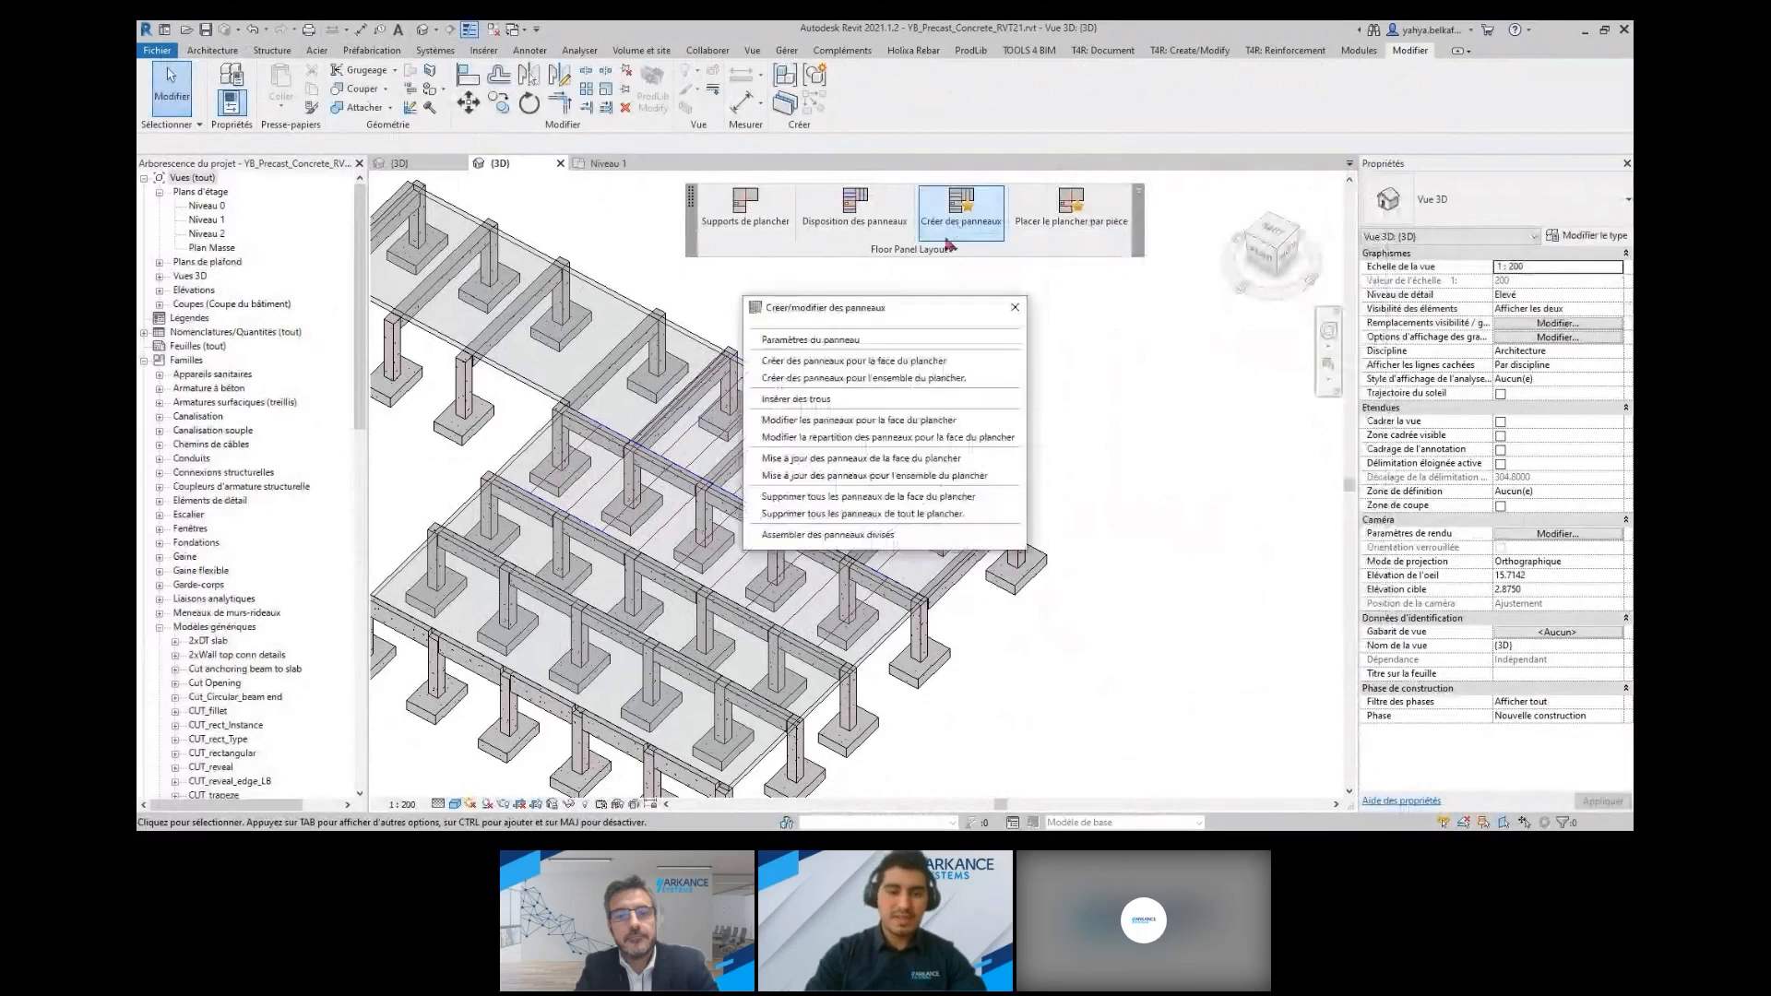
{"action": "left_click_drag", "start_coordinate": [874, 311], "coordinate": [1216, 275]}
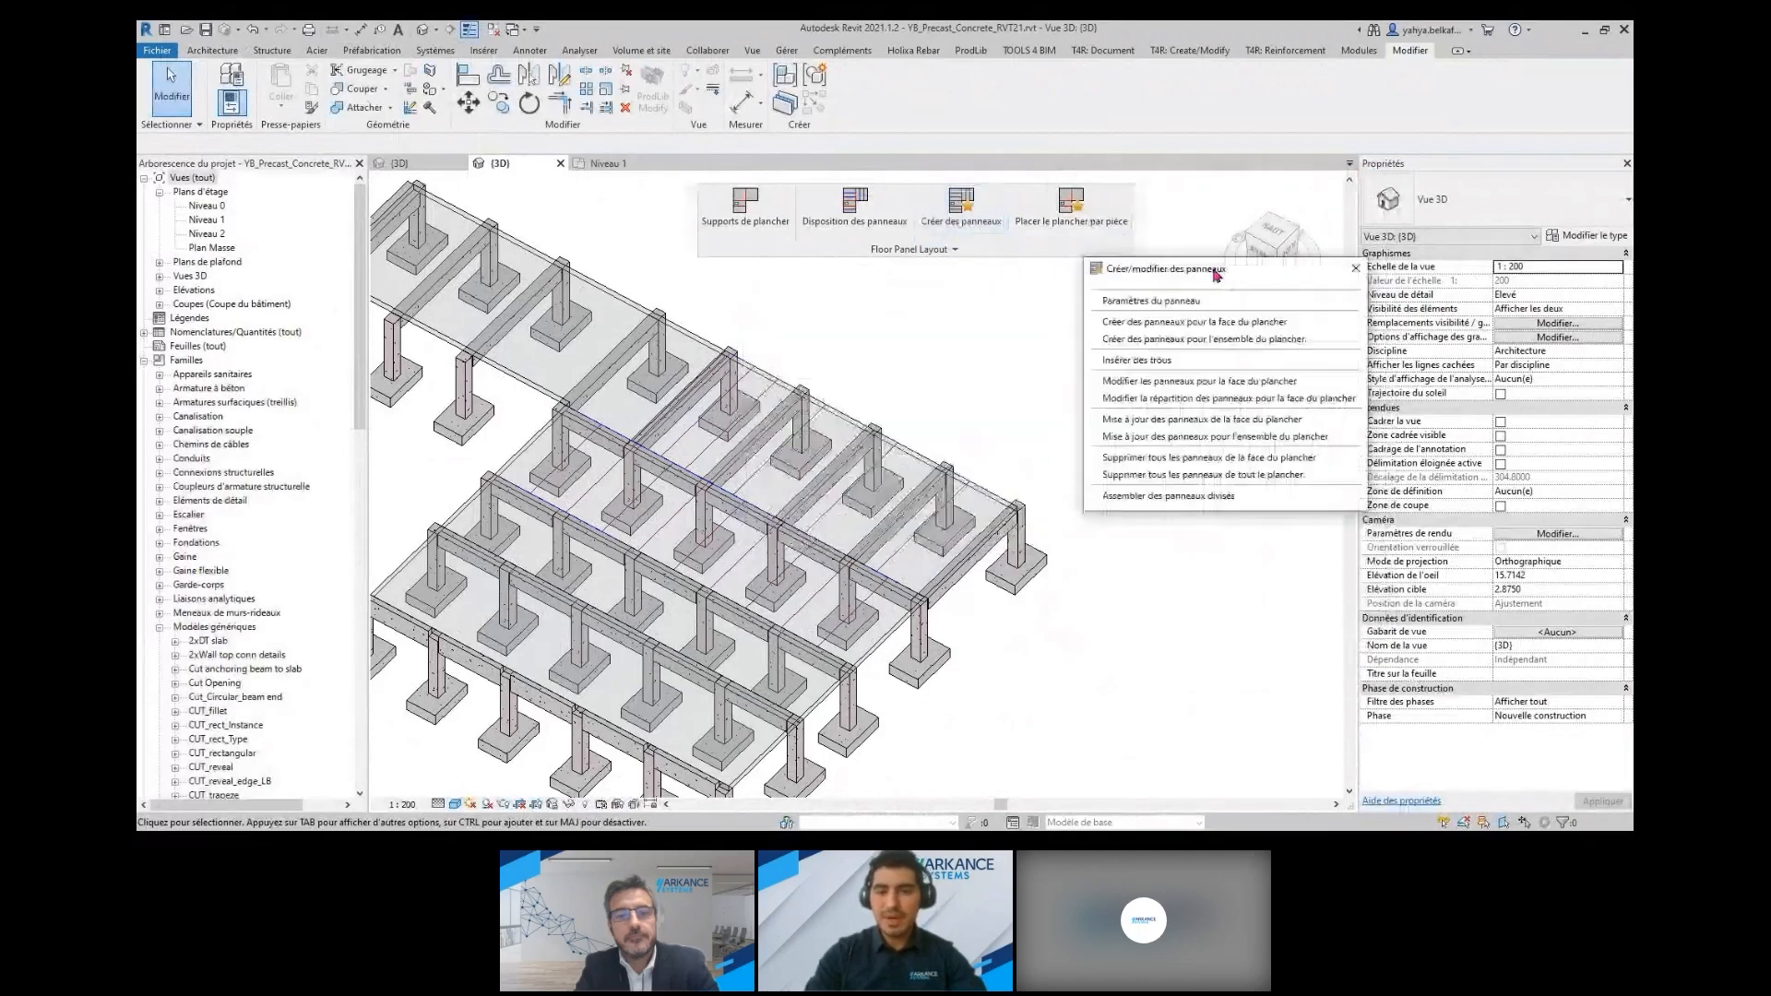
{"action": "left_click", "coordinate": [1186, 304]}
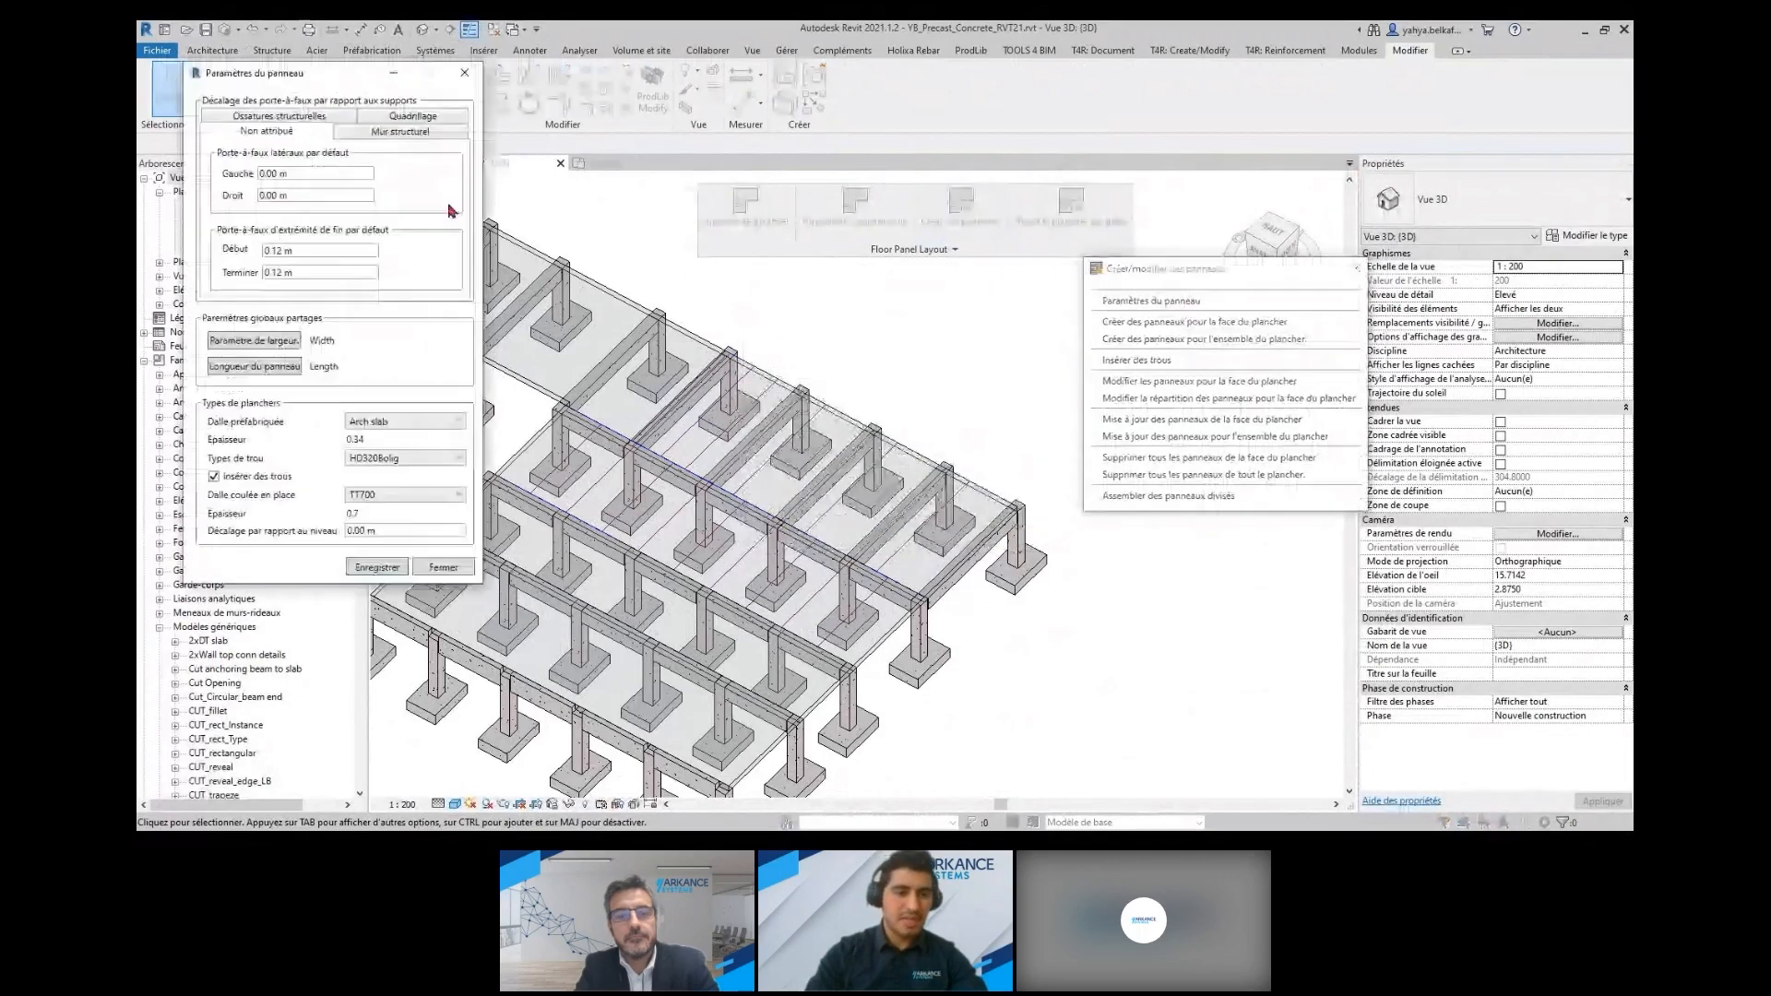
{"action": "left_click_drag", "start_coordinate": [323, 76], "coordinate": [461, 84]}
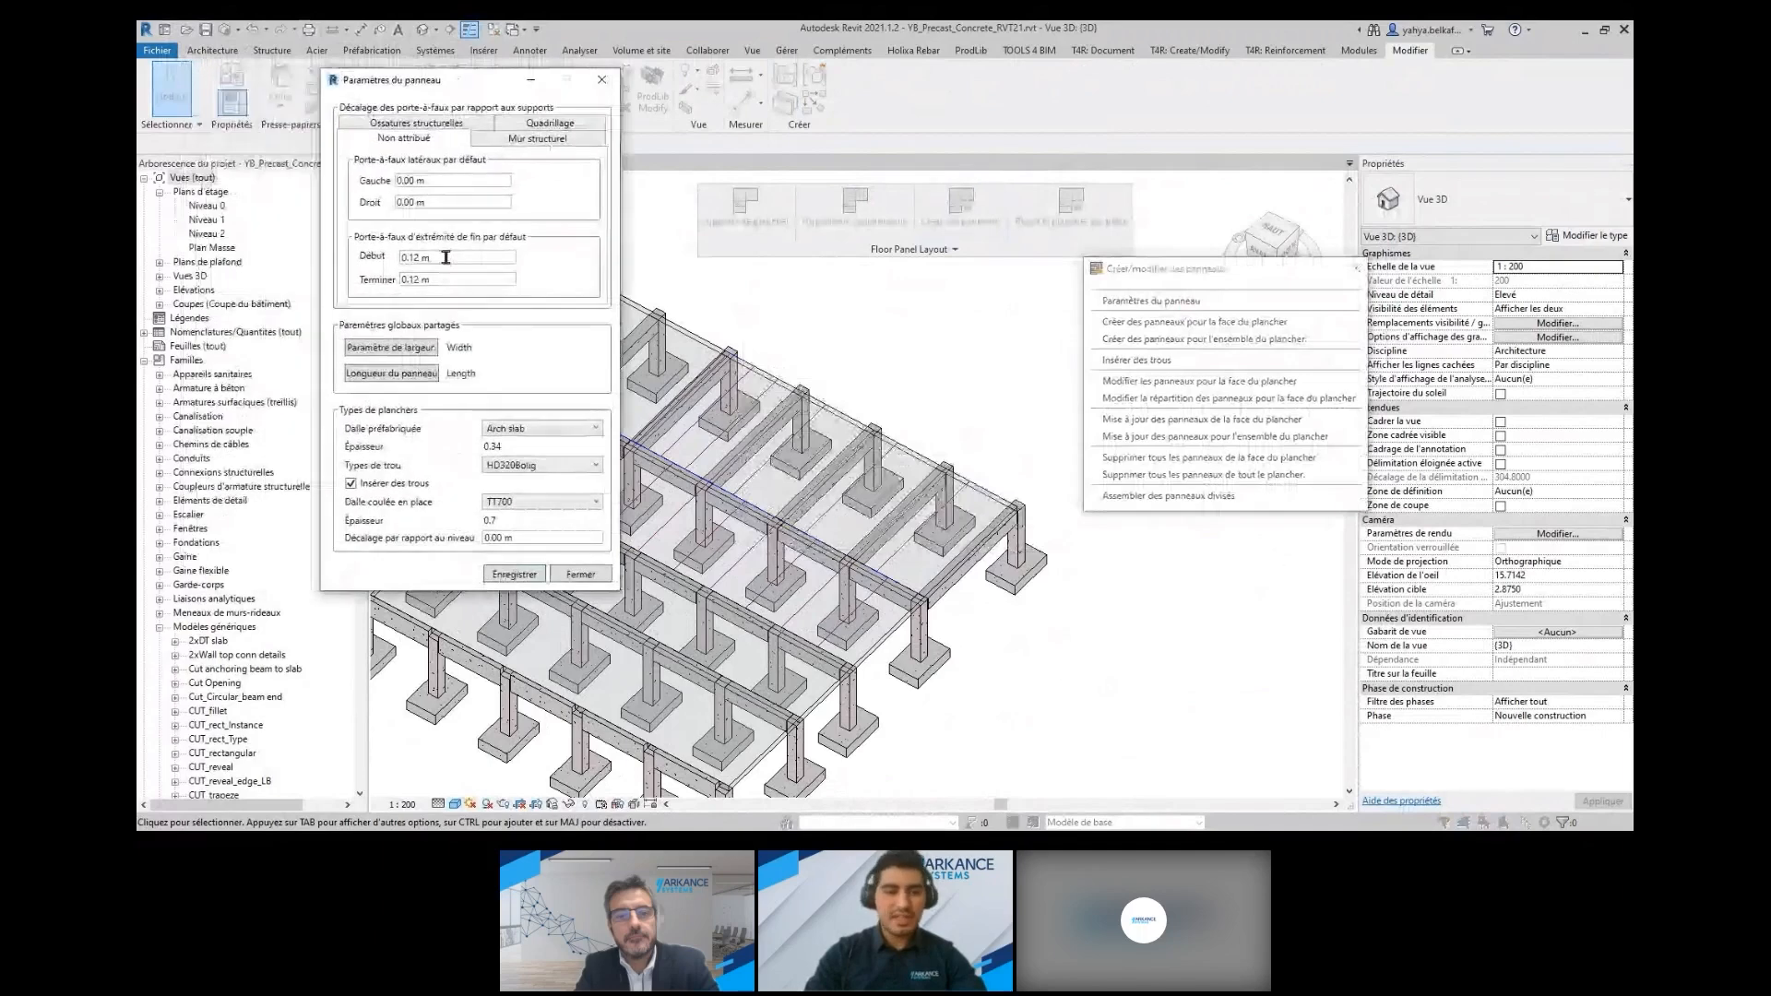
{"action": "left_click", "coordinate": [433, 354]}
{"action": "double_click", "coordinate": [334, 287]}
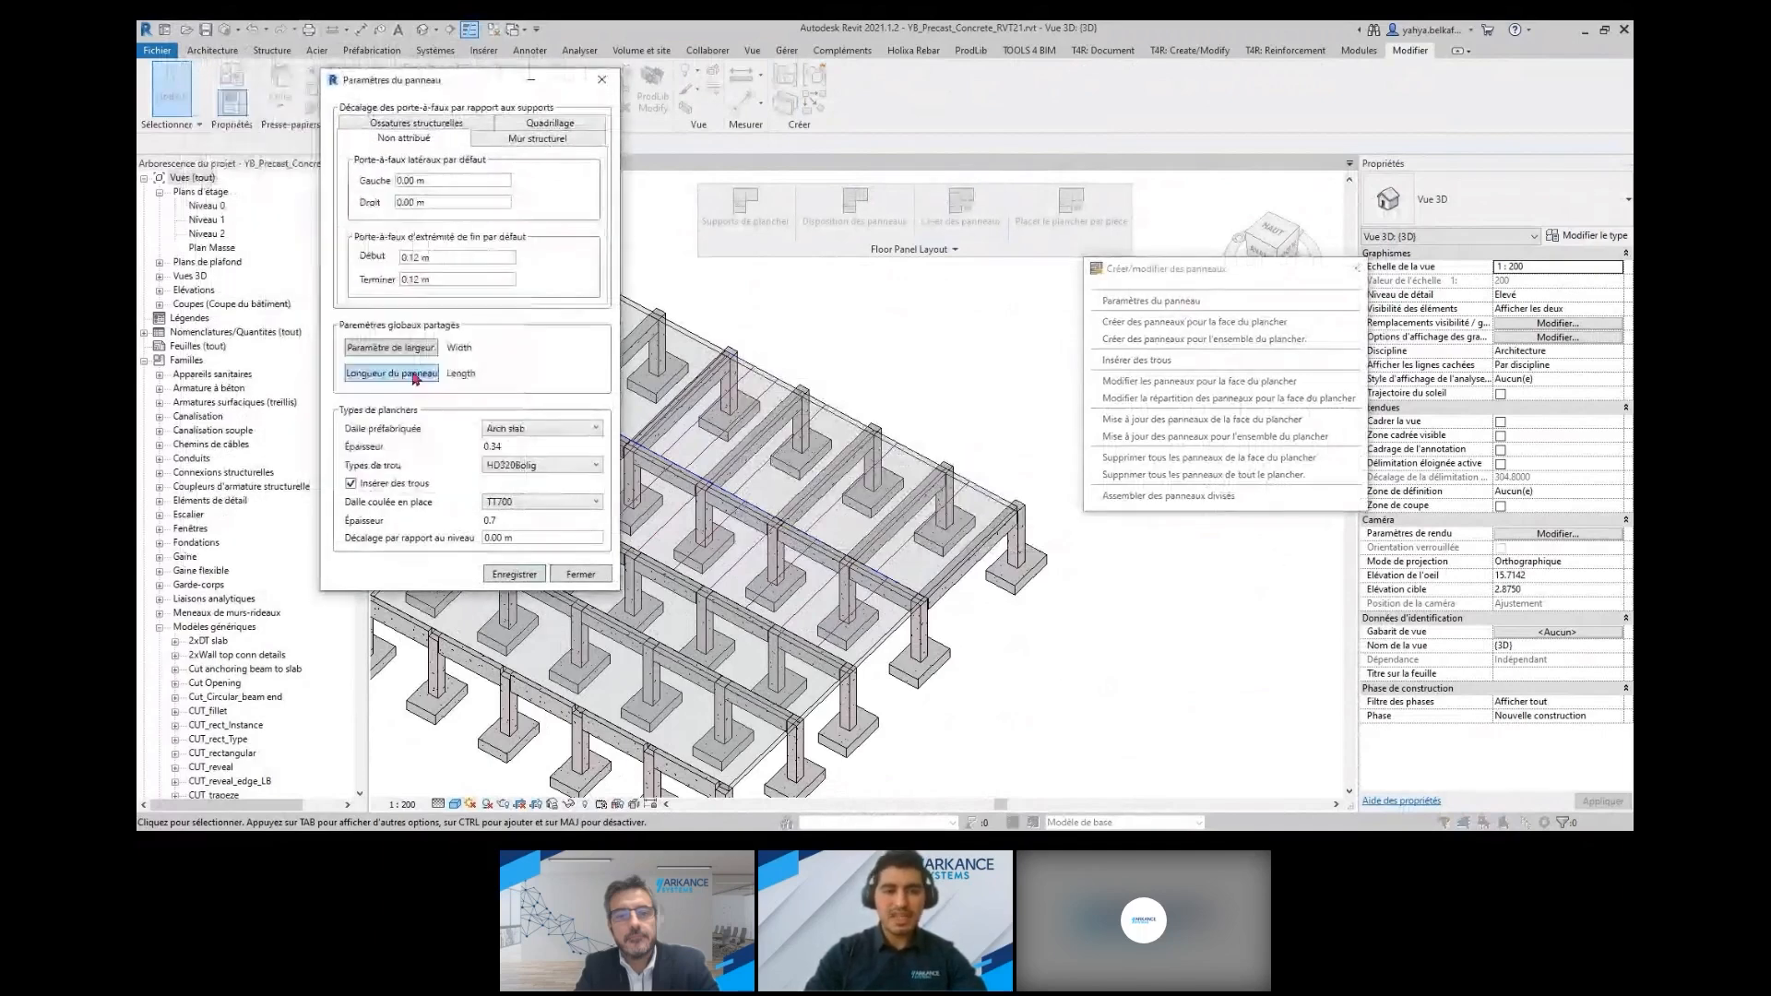
{"action": "left_click", "coordinate": [413, 375]}
{"action": "double_click", "coordinate": [350, 288]}
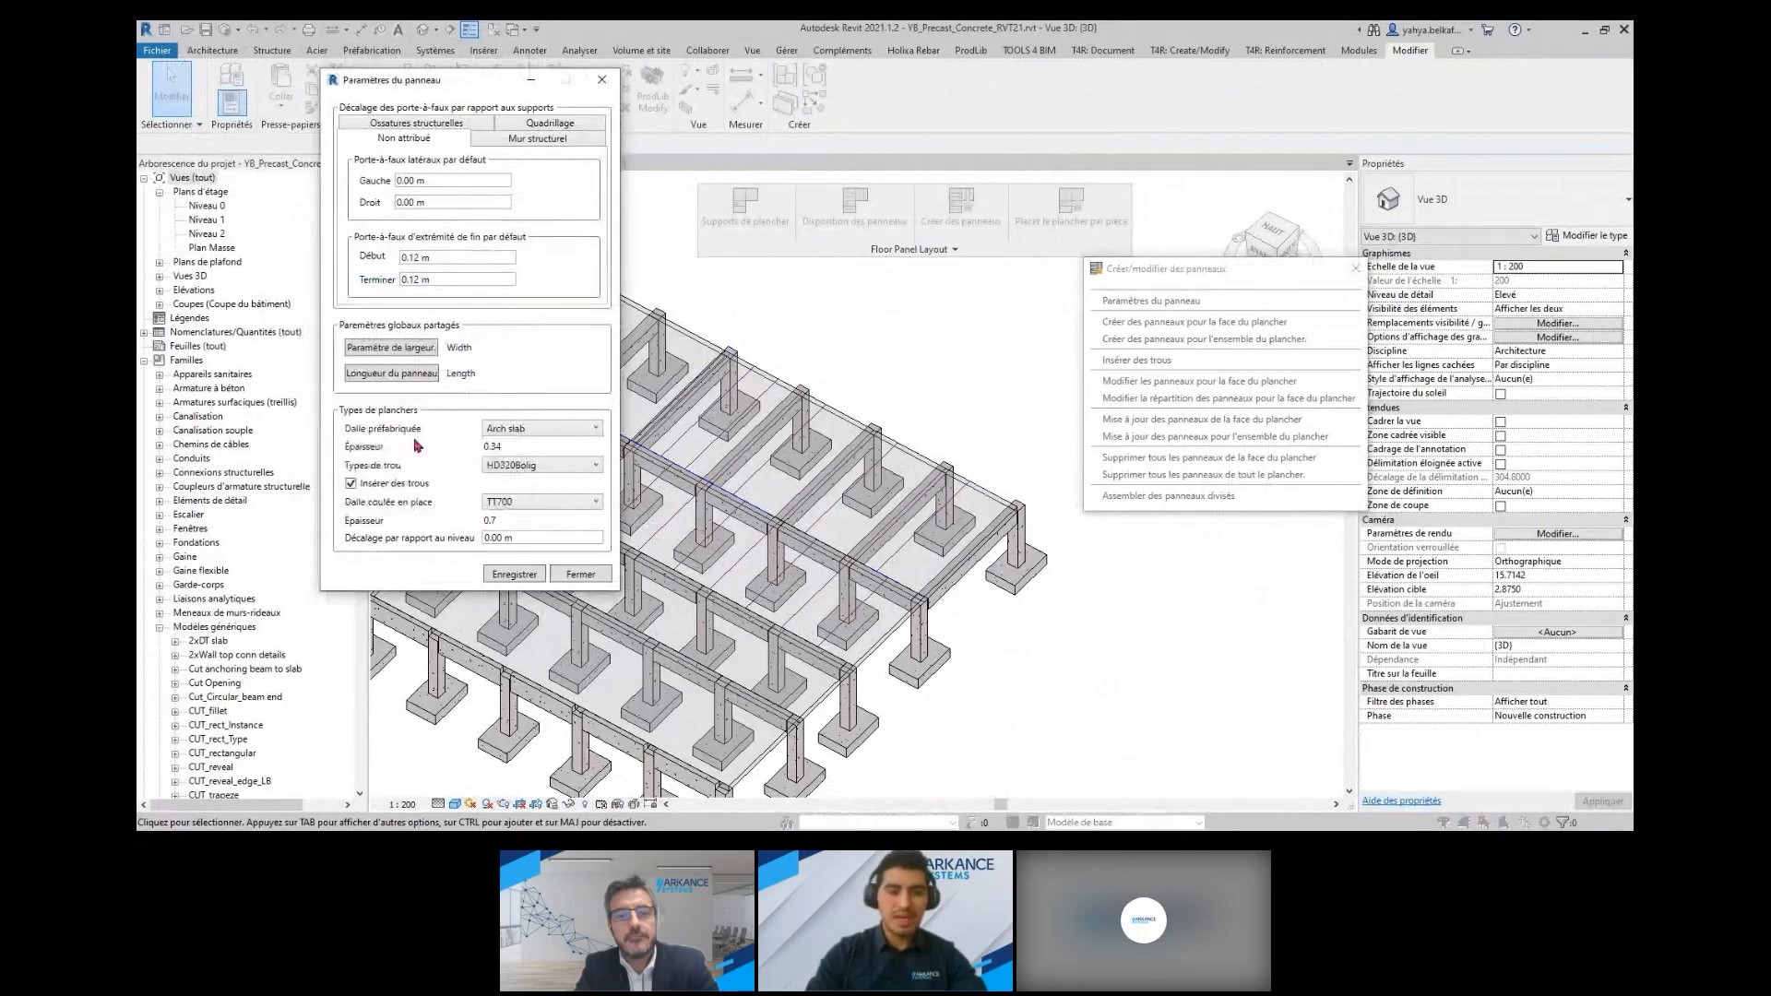
Set the precast slab type to Arch slab with hole insertion enabled and hole type HD320Bolig, and save the panel settings
{"action": "left_click", "coordinate": [533, 429]}
{"action": "left_click", "coordinate": [541, 430]}
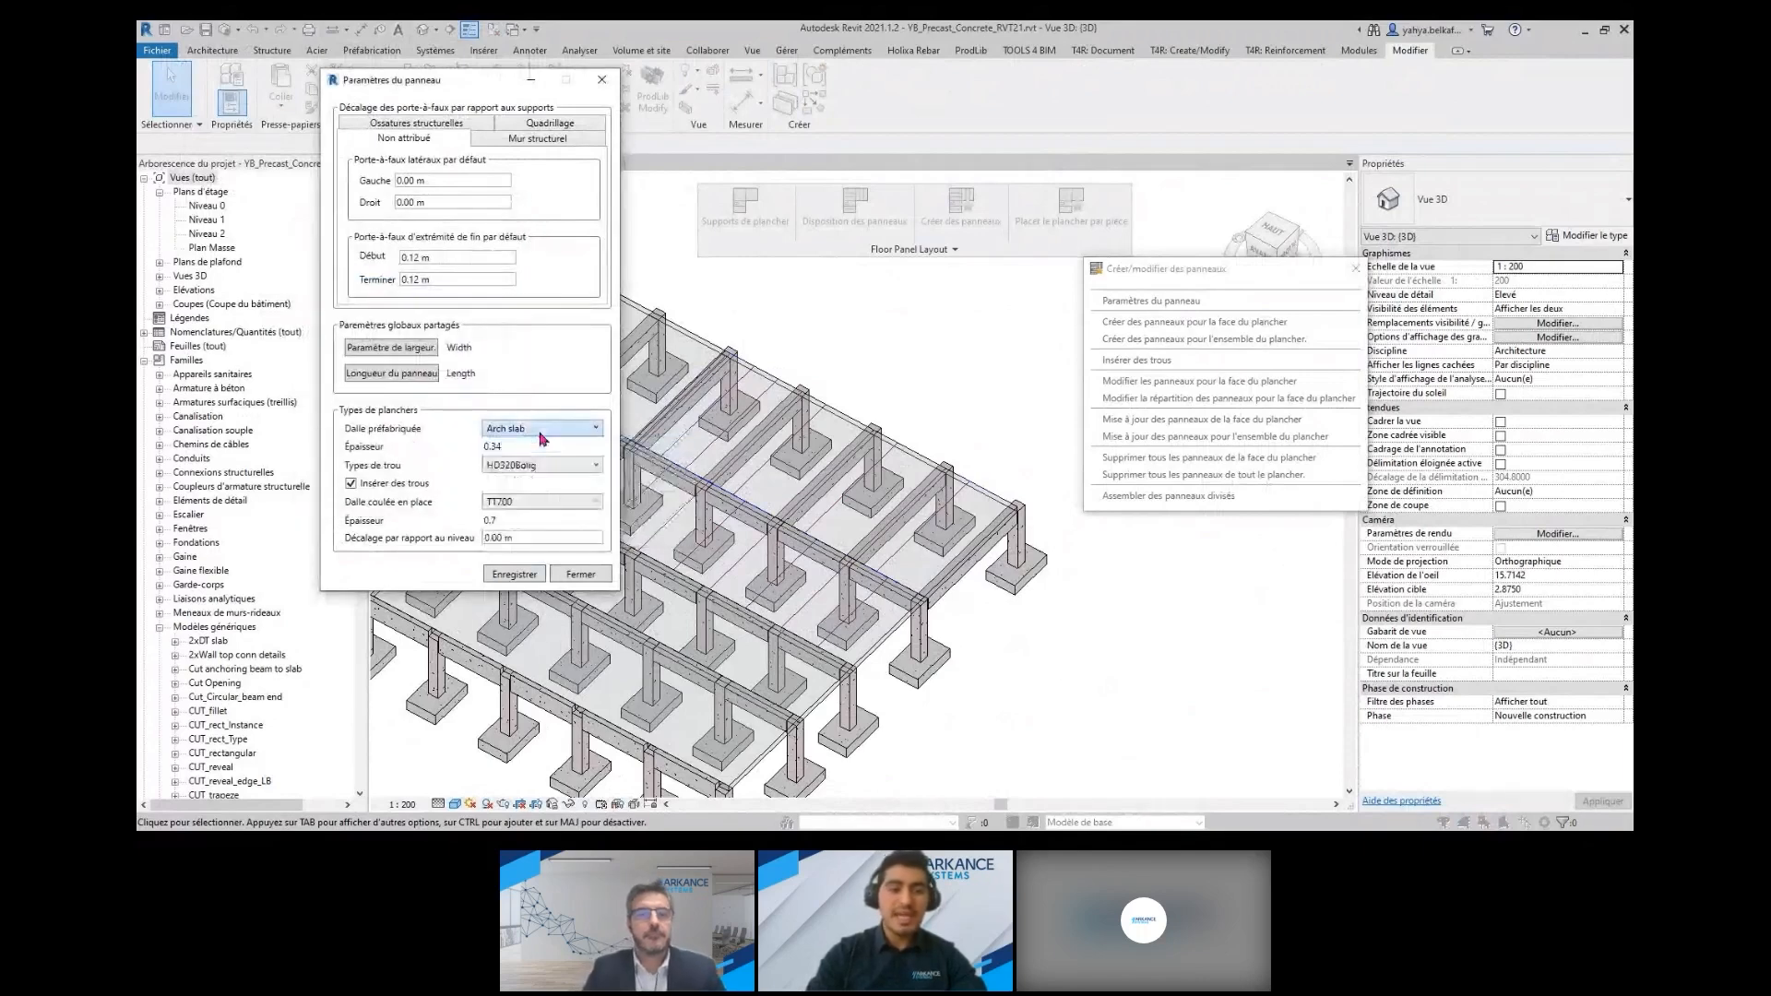
{"action": "left_click", "coordinate": [350, 484]}
{"action": "left_click", "coordinate": [351, 484]}
{"action": "left_click", "coordinate": [524, 467]}
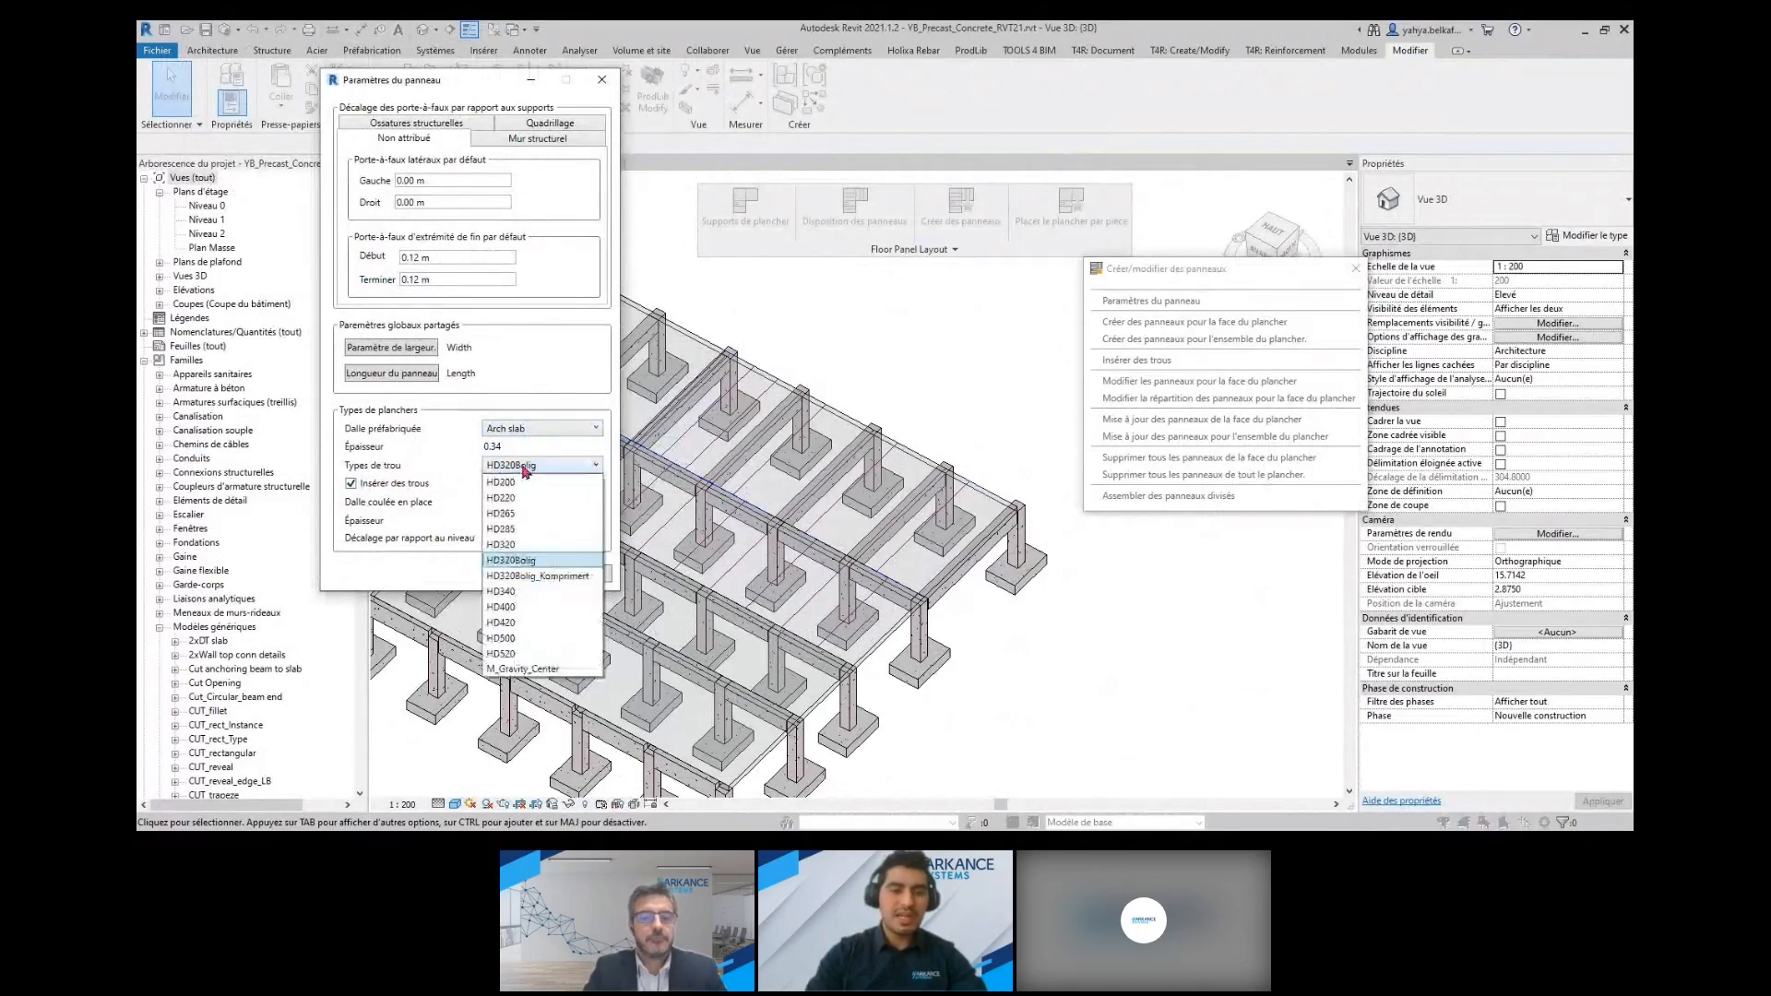
{"action": "left_click", "coordinate": [528, 562]}
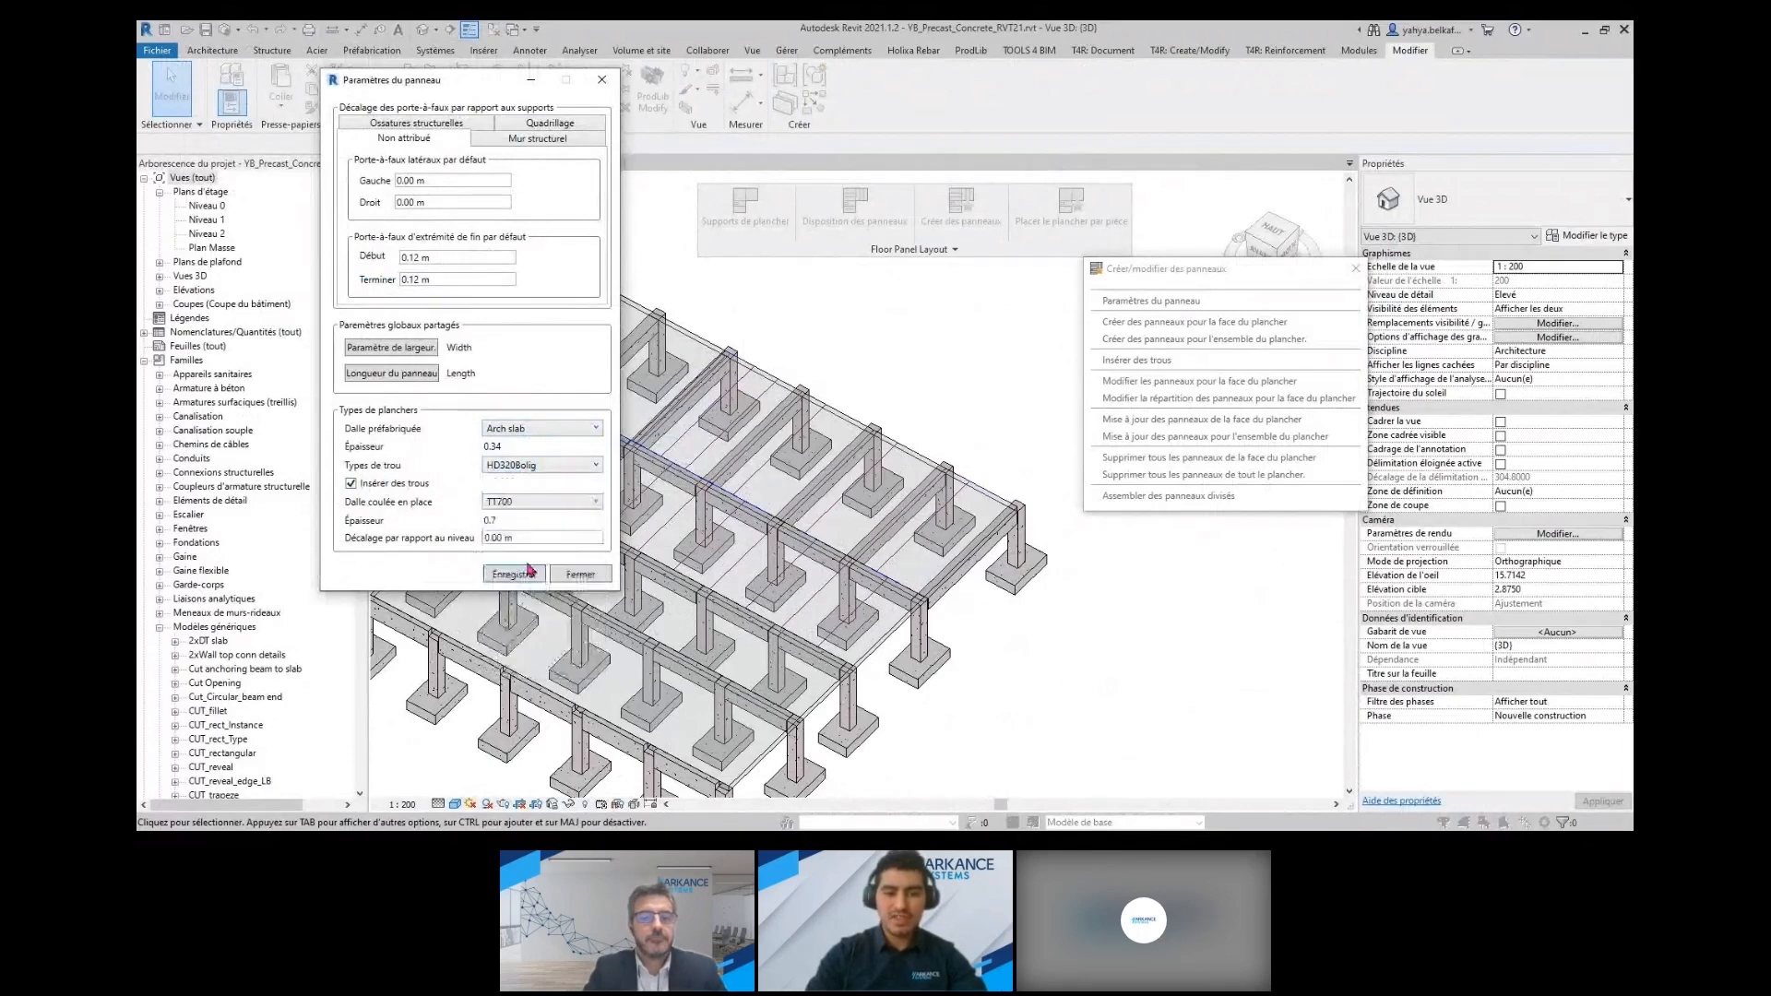
{"action": "left_click", "coordinate": [531, 573]}
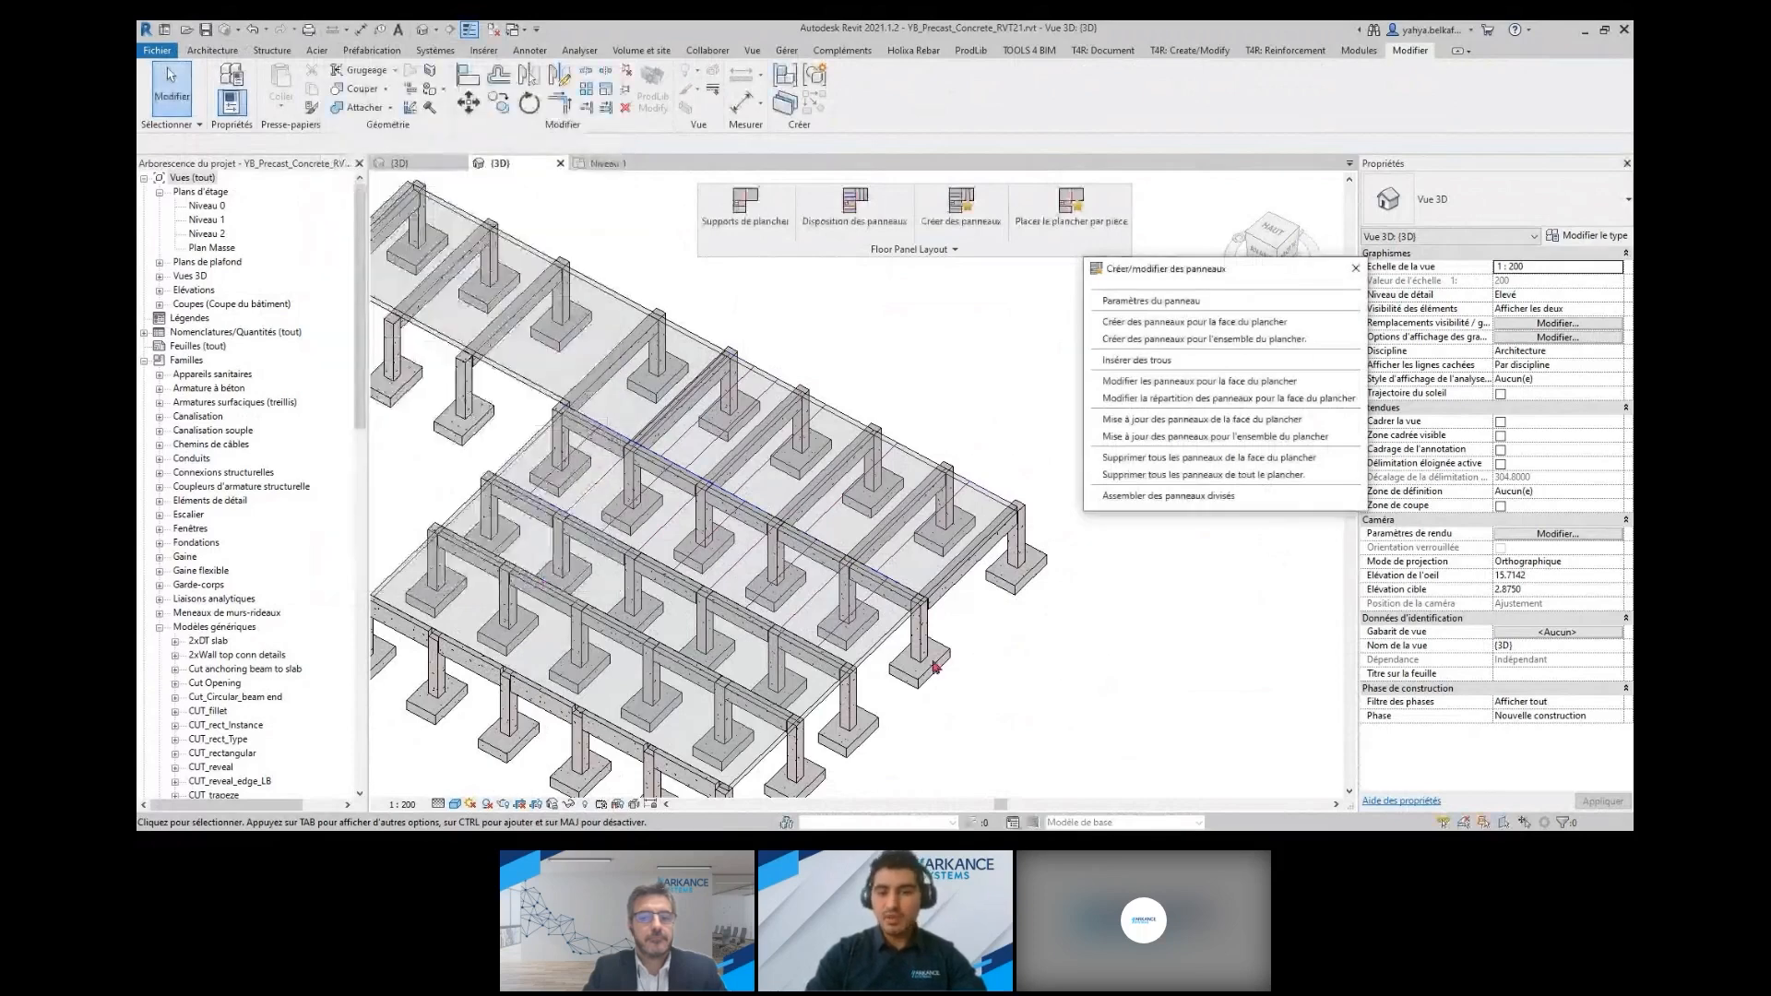
Create the floor panels for the slab face in the middle bay
{"action": "left_click", "coordinate": [1195, 322]}
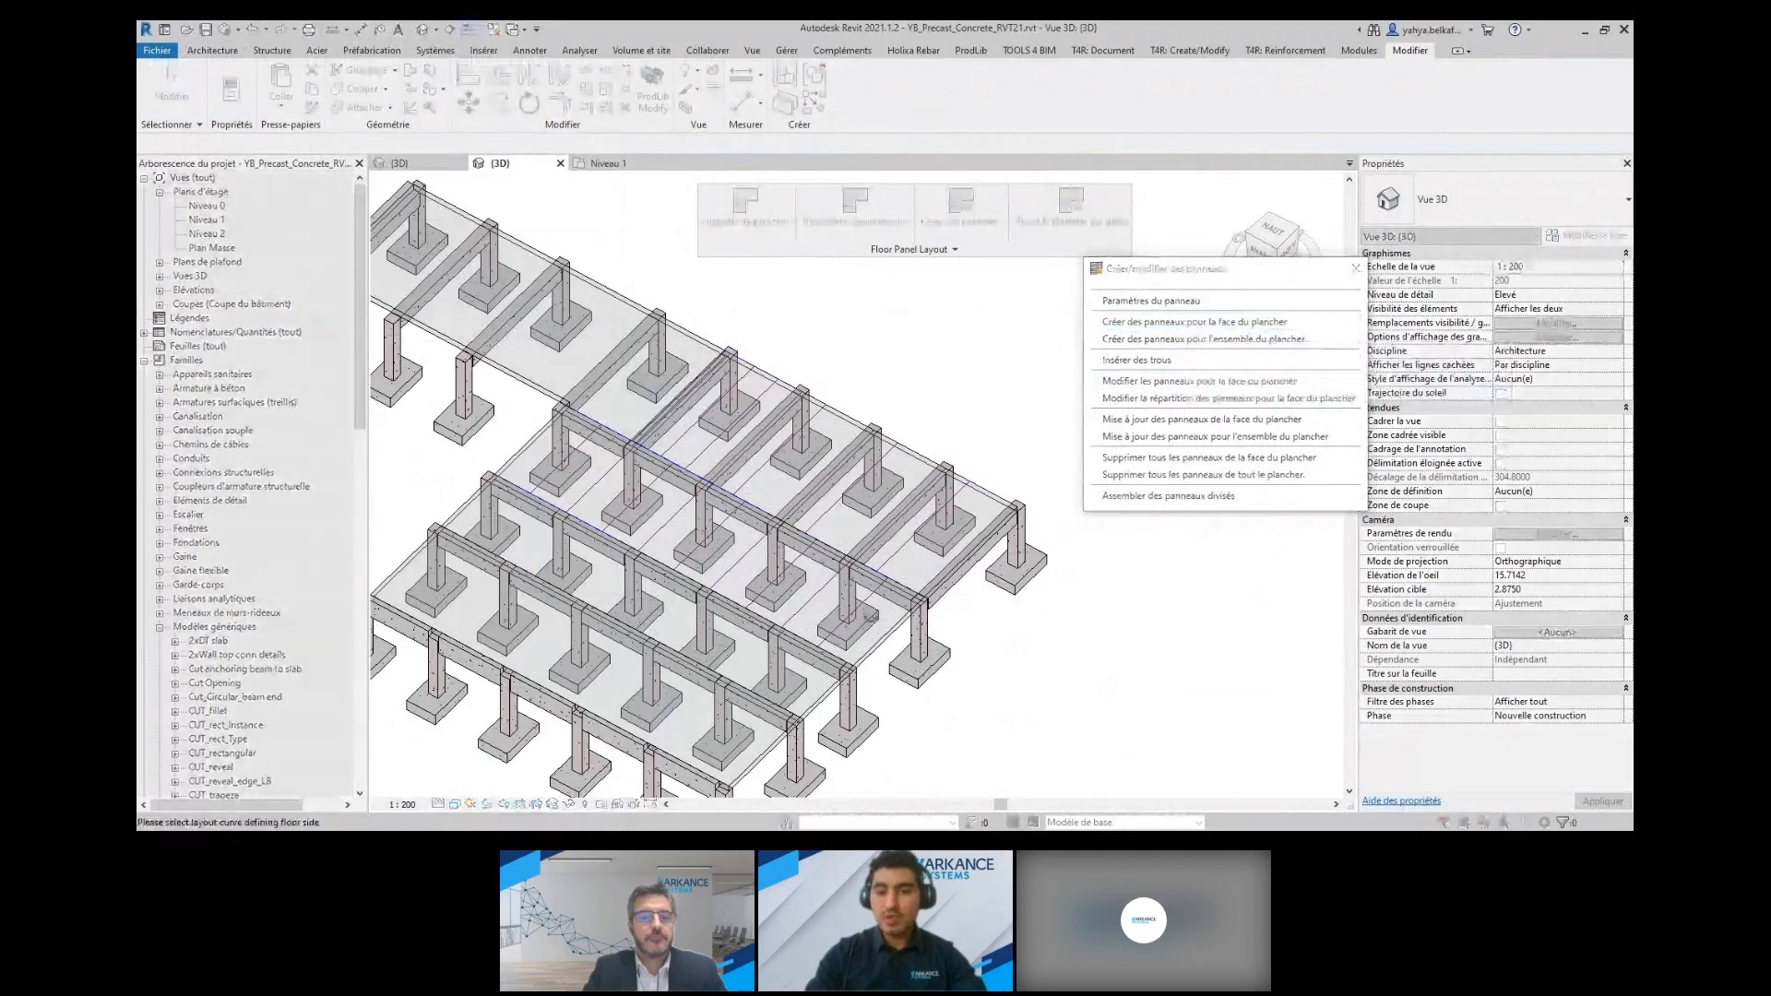
{"action": "left_click", "coordinate": [872, 615]}
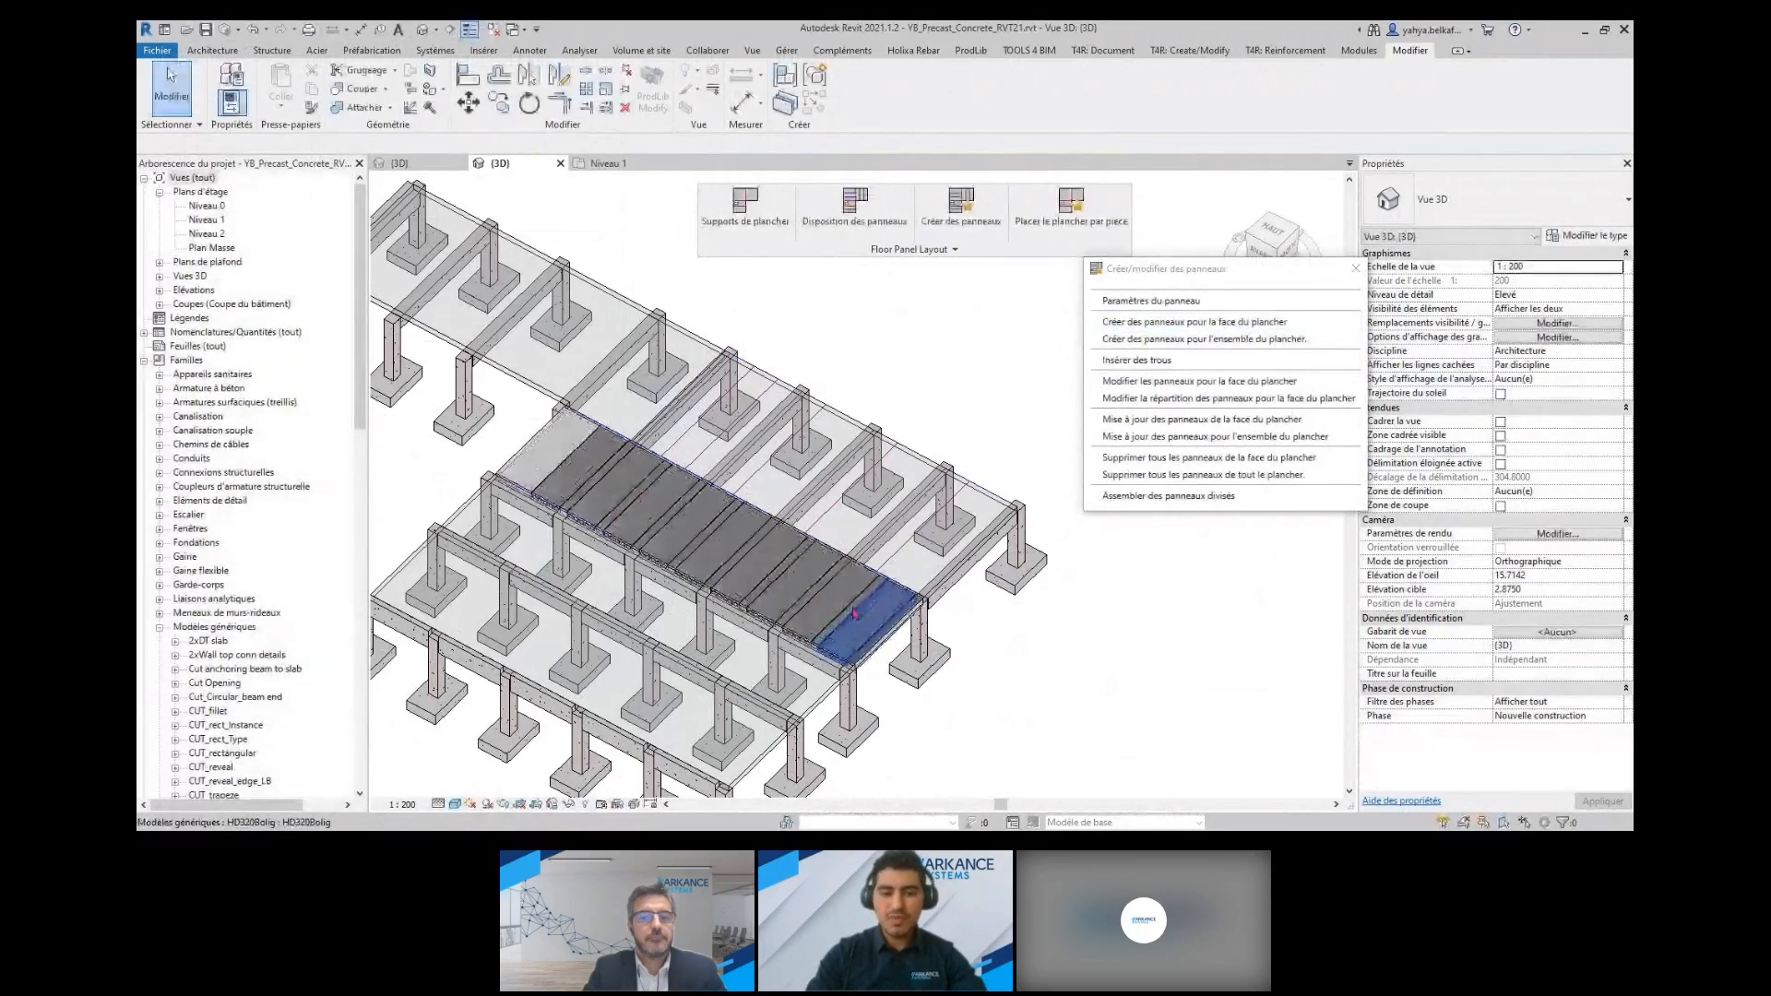
Isolate the end panel of the middle bay in a 3D section box and examine its hollow cores
{"action": "scroll", "coordinate": [855, 614], "scroll_direction": "up", "scroll_amount": 3}
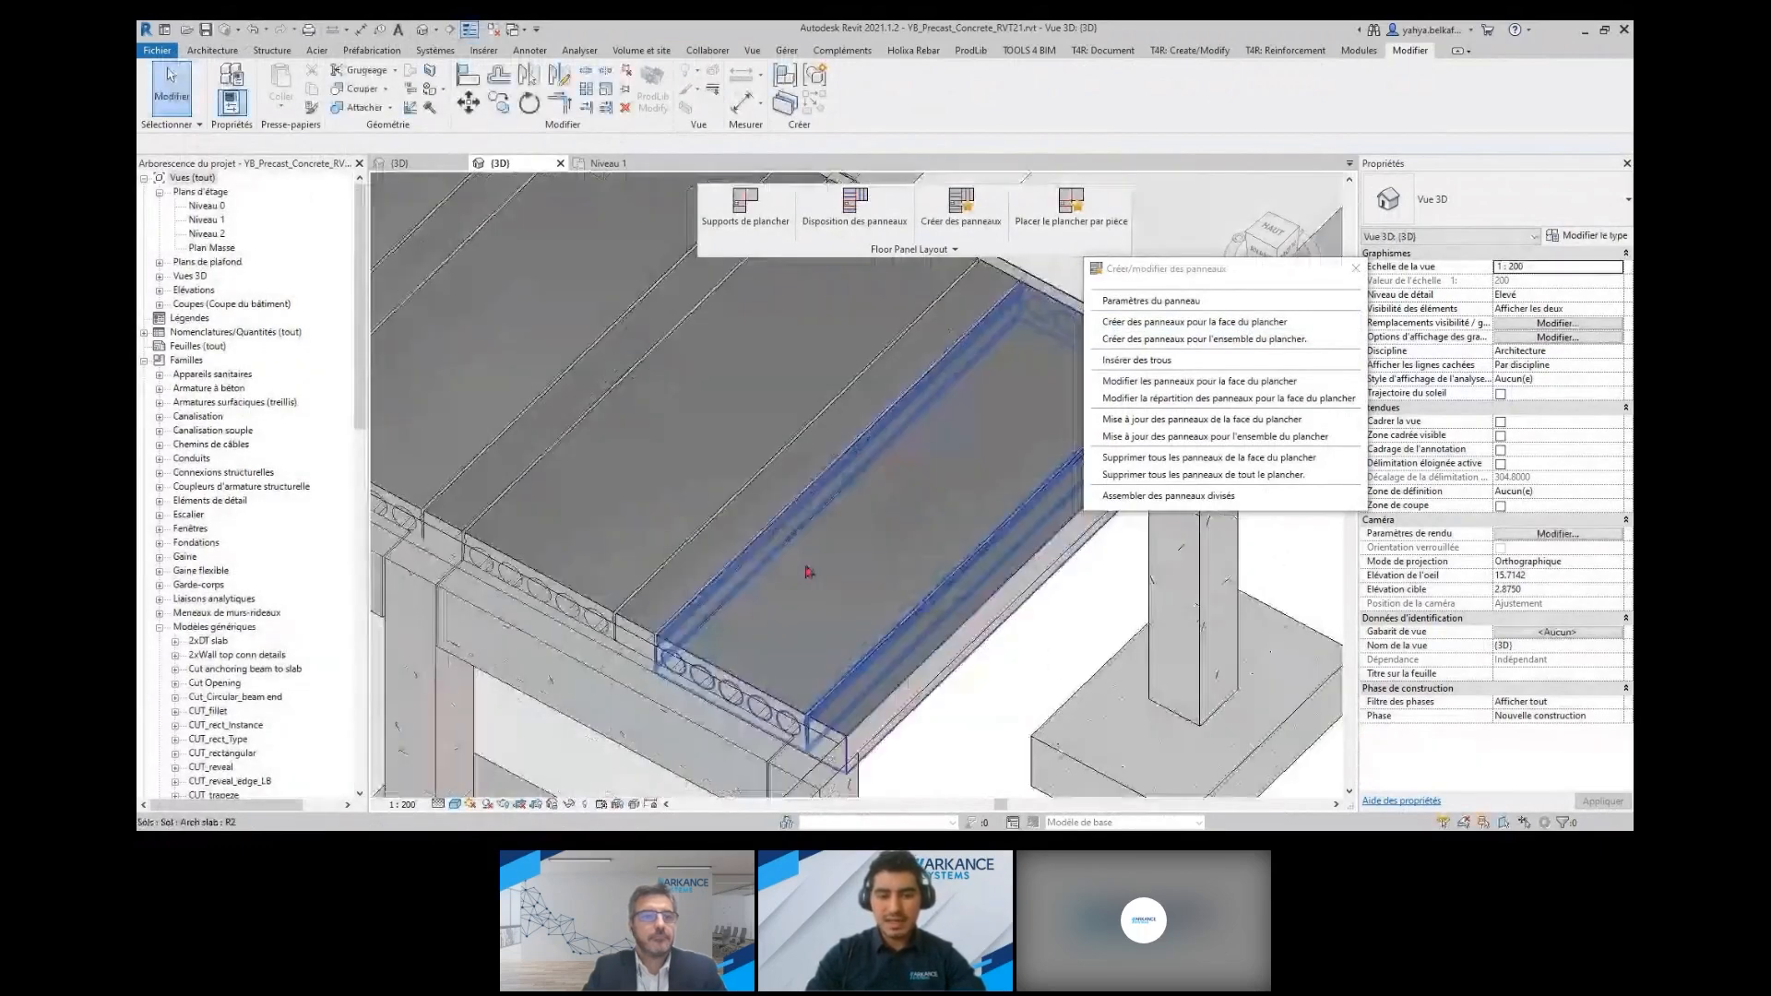
{"action": "scroll", "coordinate": [859, 656], "scroll_direction": "up", "scroll_amount": 3}
{"action": "scroll", "coordinate": [806, 658], "scroll_direction": "up", "scroll_amount": 3}
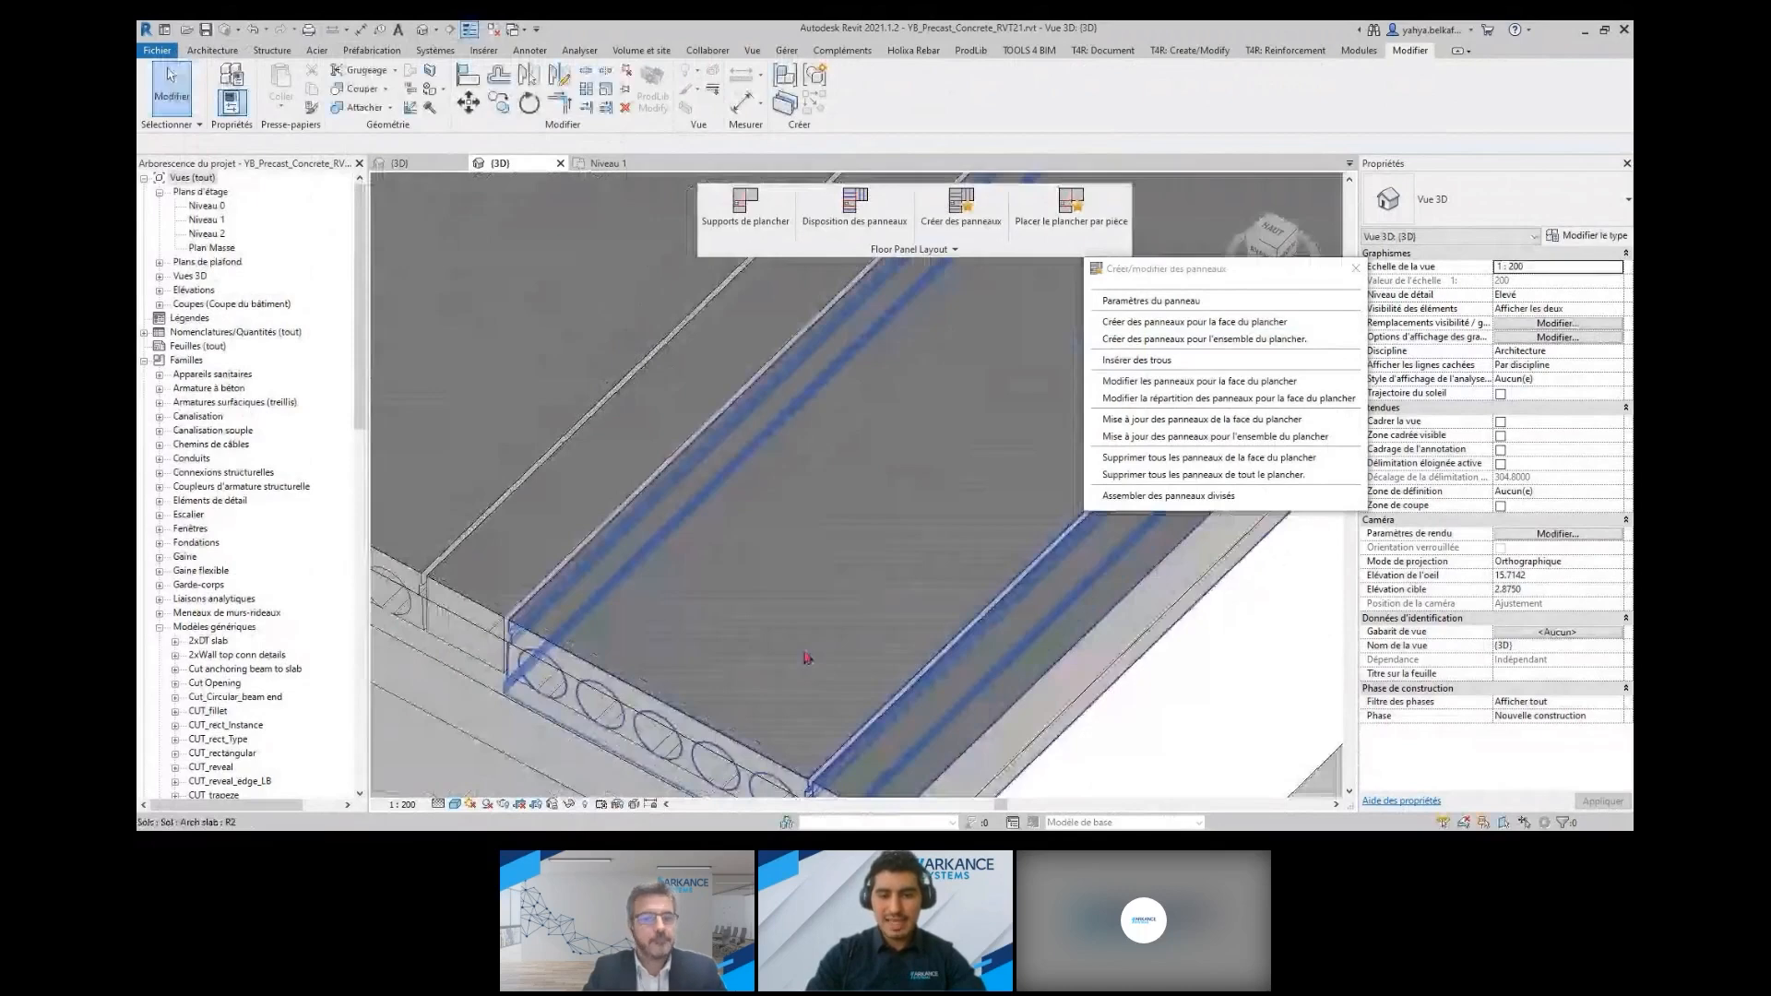
{"action": "left_click", "coordinate": [807, 658]}
{"action": "scroll", "coordinate": [831, 490], "scroll_direction": "up", "scroll_amount": 2}
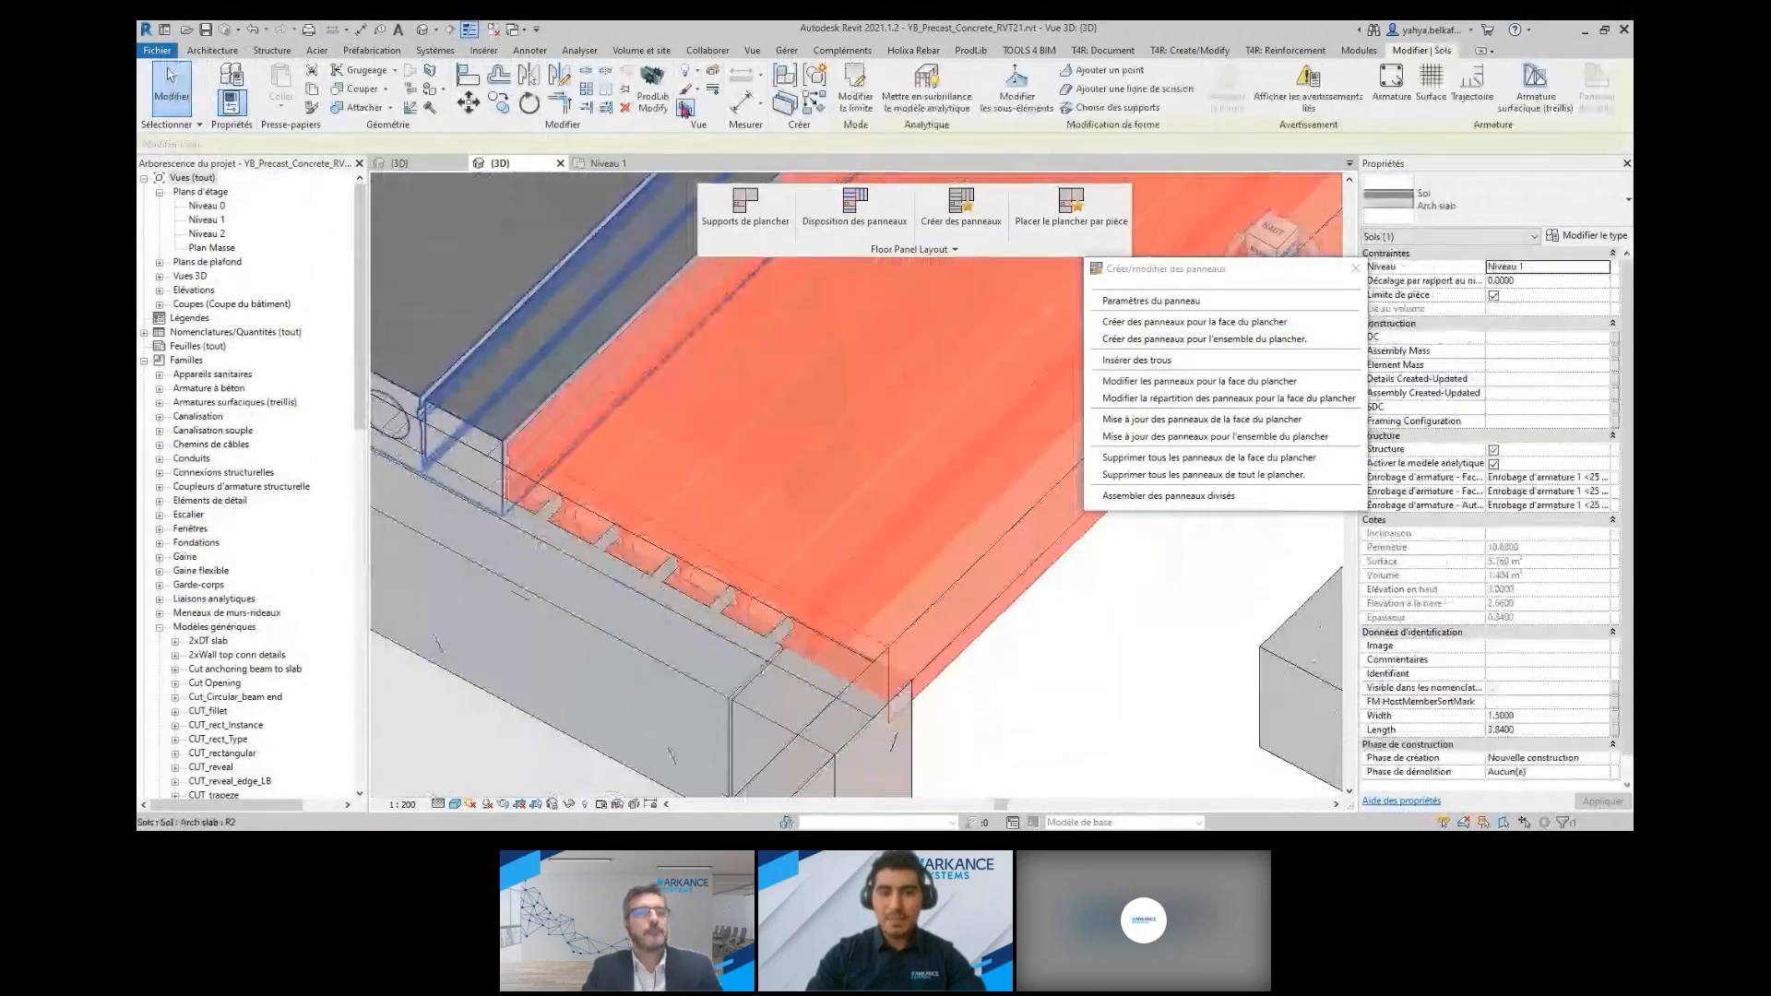
{"action": "scroll", "coordinate": [927, 562], "scroll_direction": "down", "scroll_amount": 5}
{"action": "scroll", "coordinate": [928, 562], "scroll_direction": "up", "scroll_amount": 4}
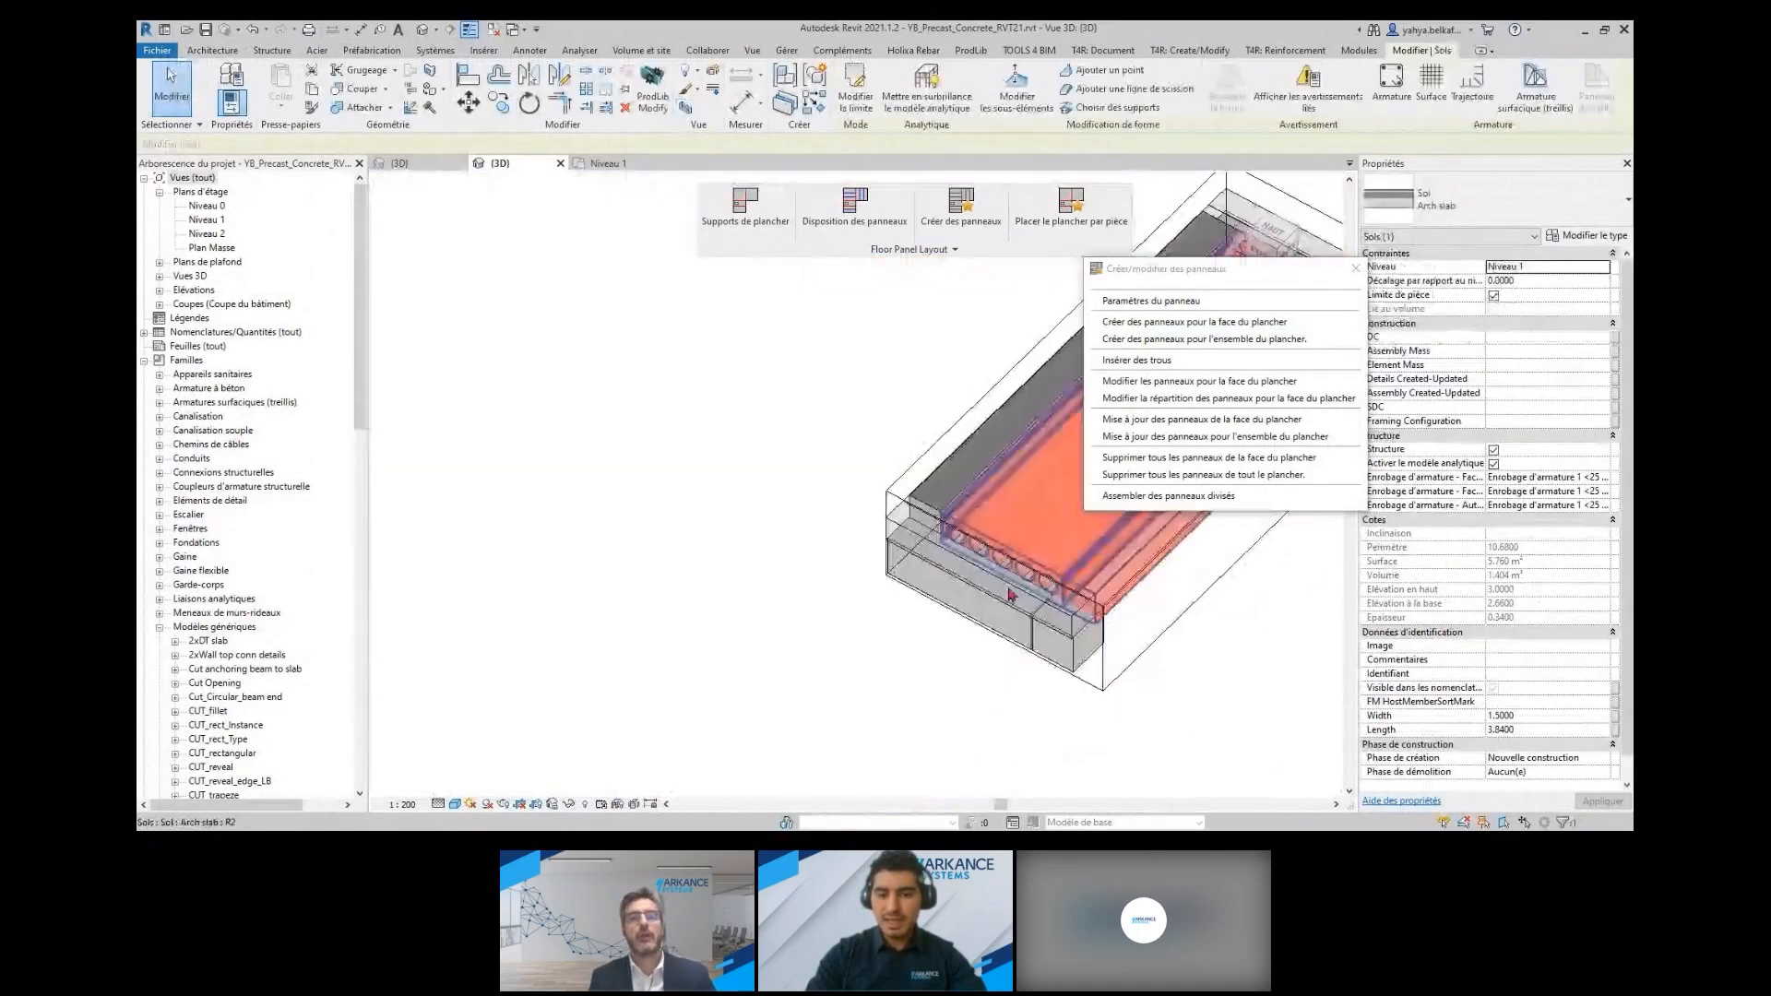
{"action": "scroll", "coordinate": [696, 634], "scroll_direction": "up", "scroll_amount": 2}
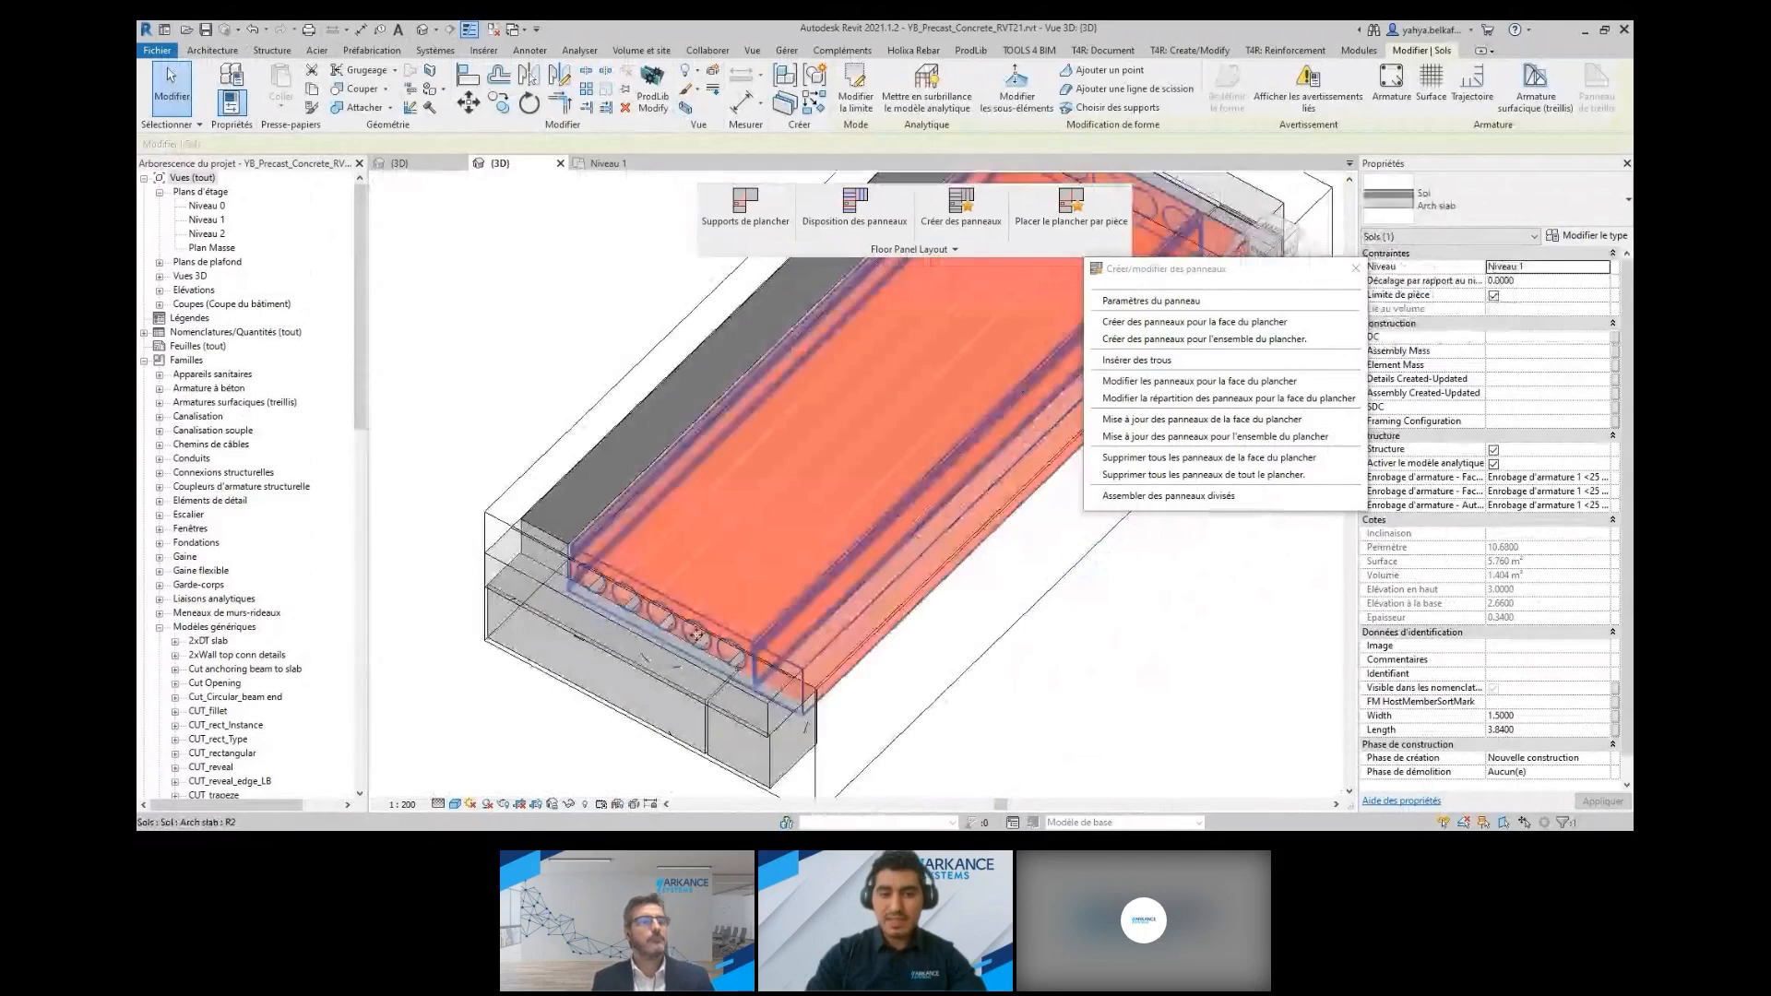
{"action": "middle_click_drag", "start_coordinate": [697, 635], "coordinate": [703, 599], "text": "shift"}
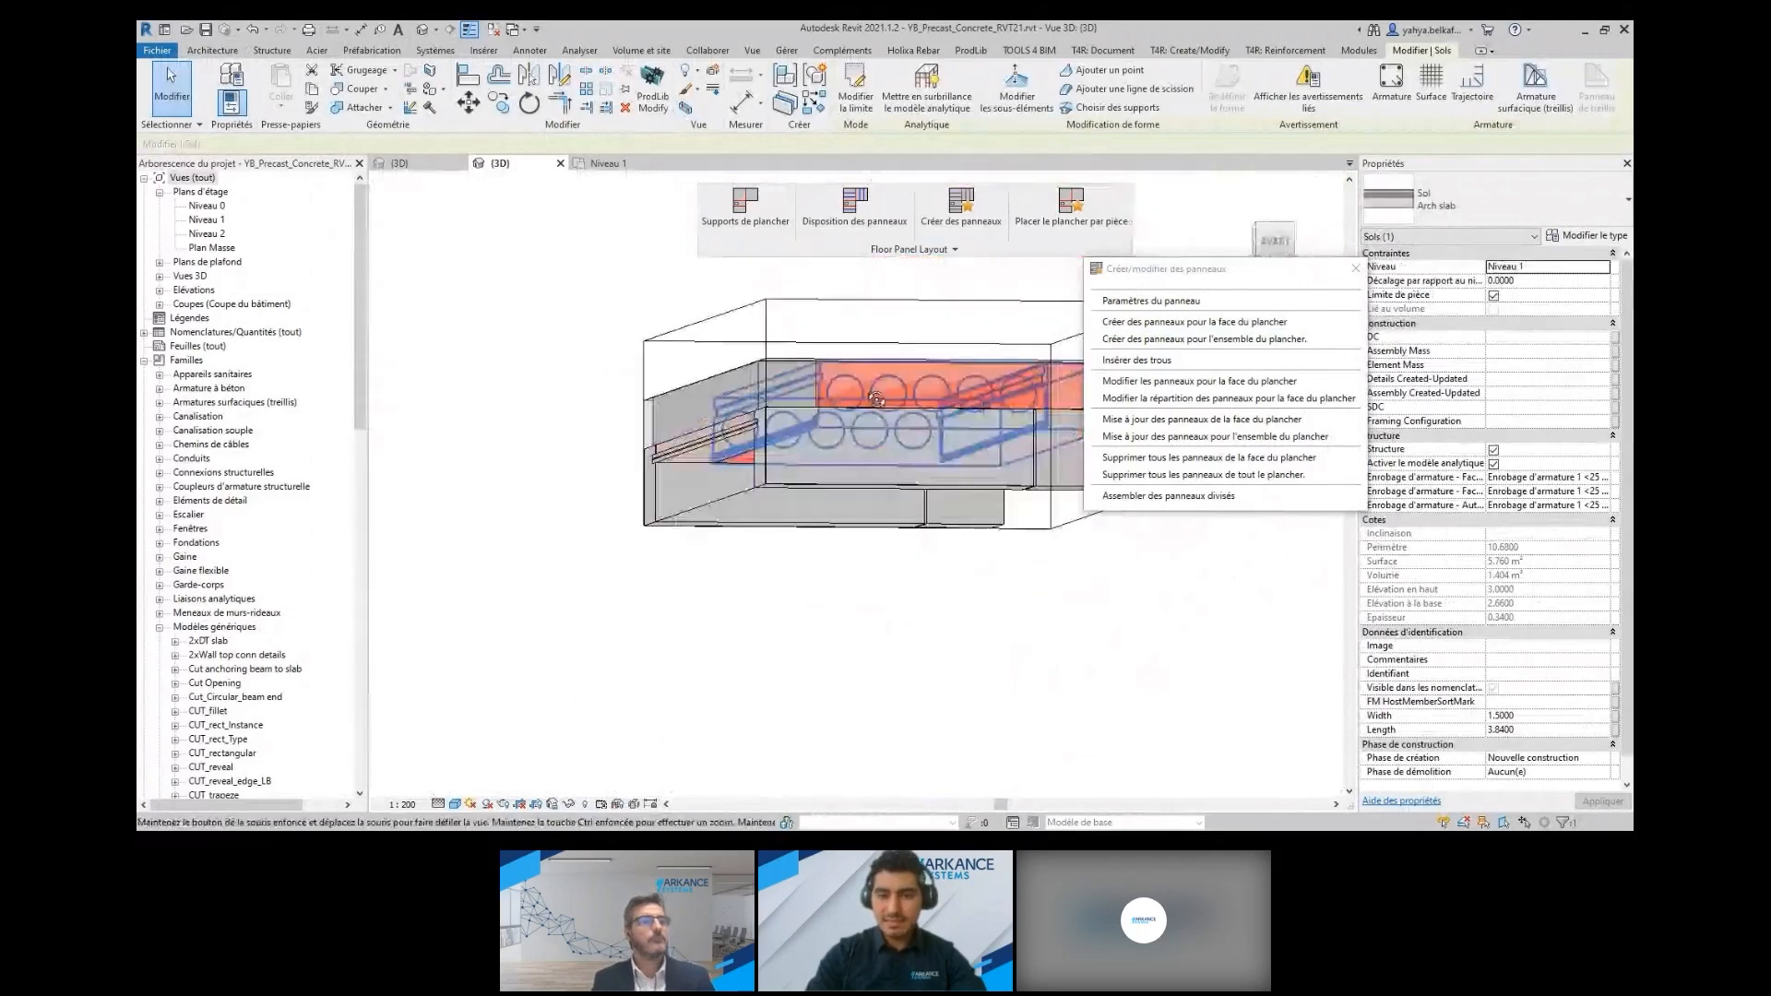
{"action": "left_click", "coordinate": [529, 244]}
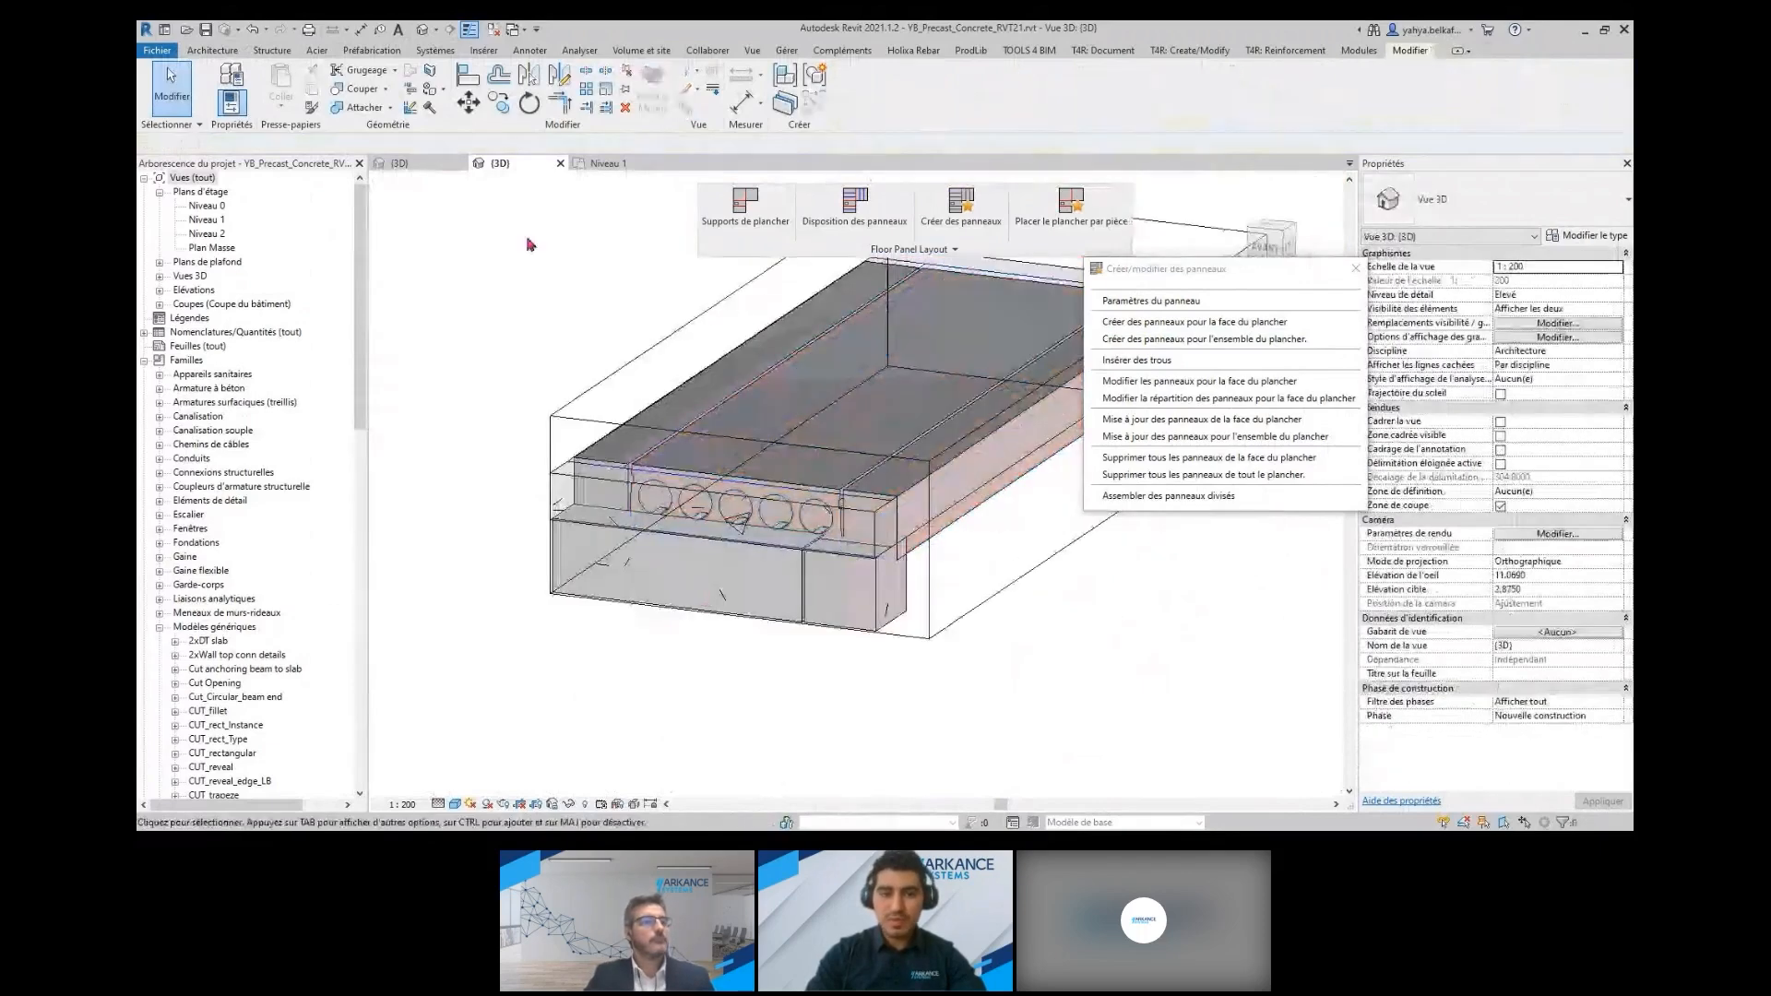
Draw a building section across the end panel of the middle bay on the Niveau 1 plan and open the section view
{"action": "key", "text": "ctrl+Tab"}
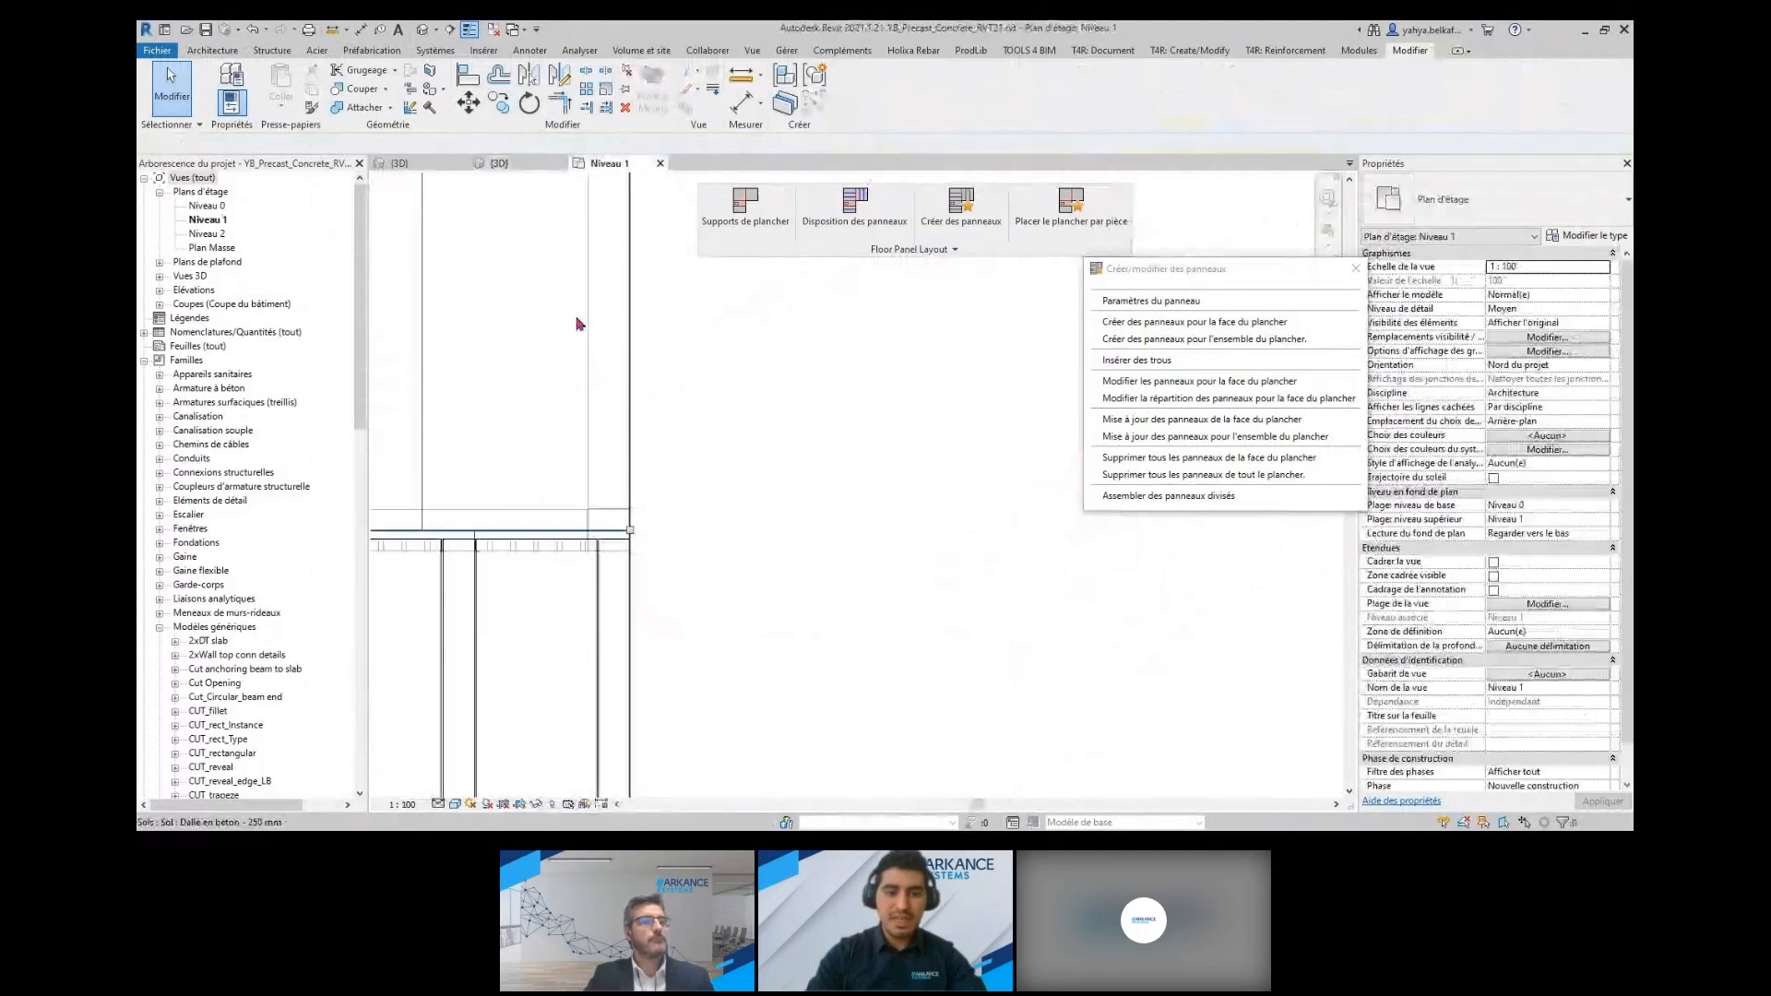
{"action": "scroll", "coordinate": [597, 362], "scroll_direction": "down", "scroll_amount": 3}
{"action": "middle_click_drag", "start_coordinate": [600, 471], "coordinate": [687, 479]}
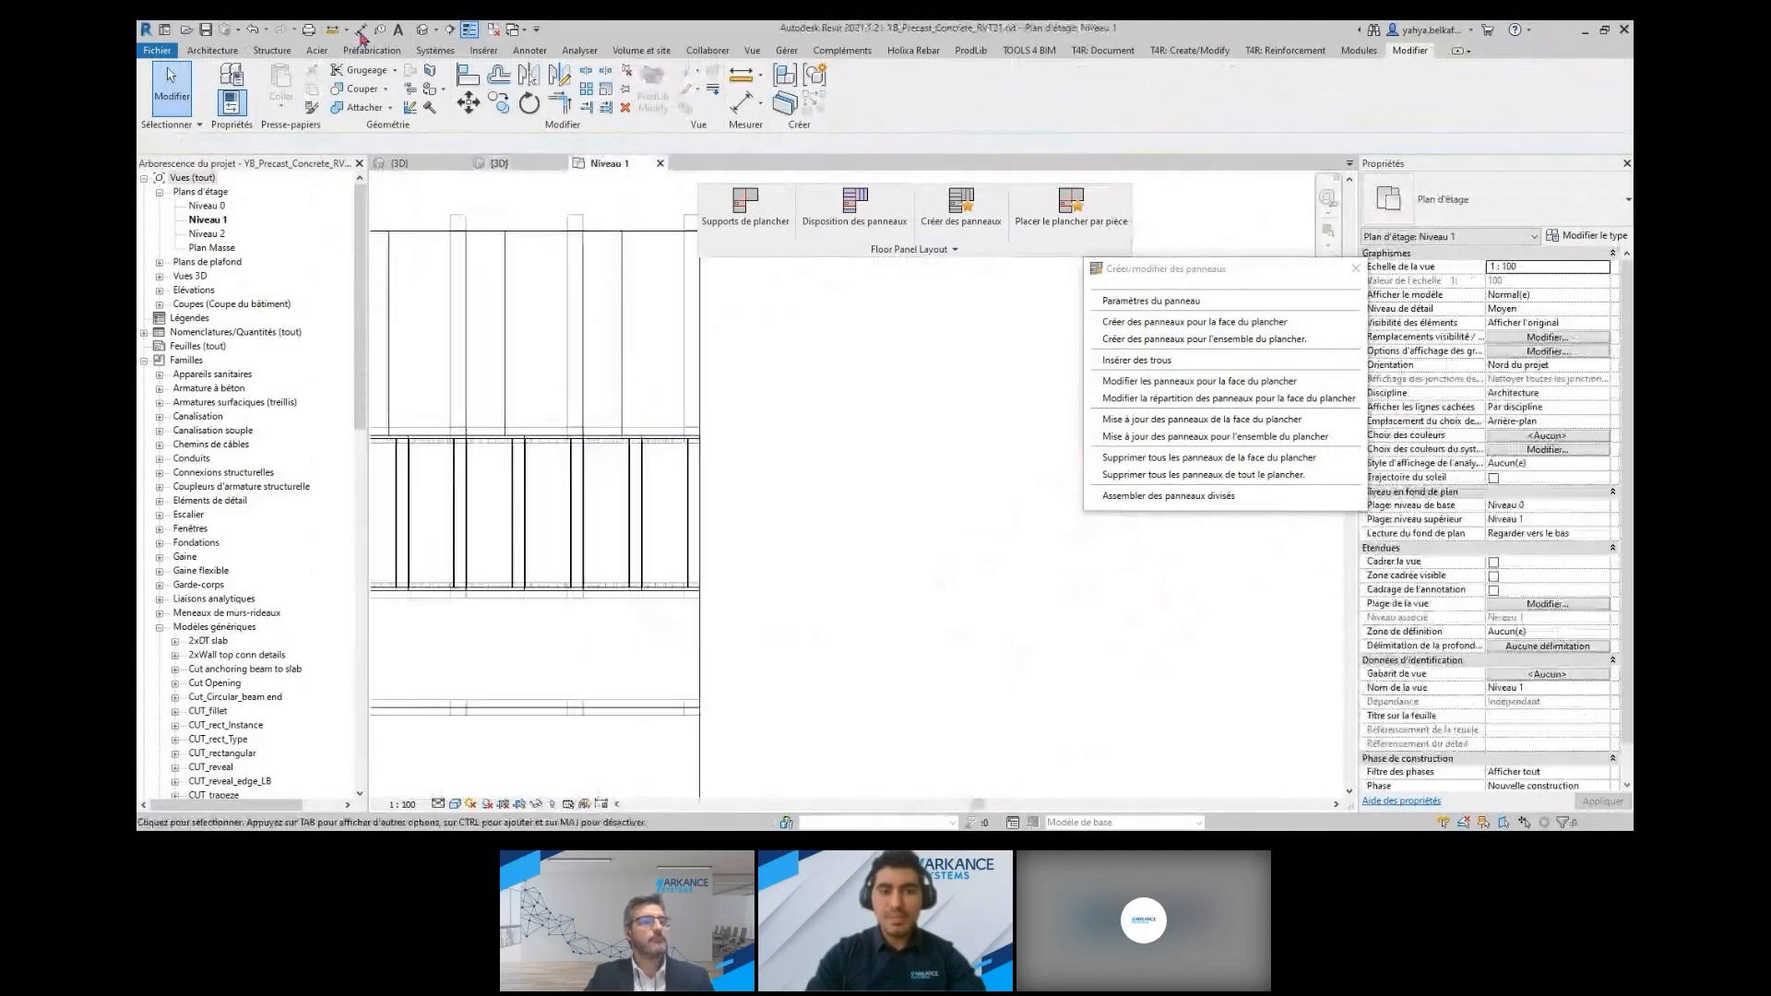
{"action": "left_click", "coordinate": [450, 28]}
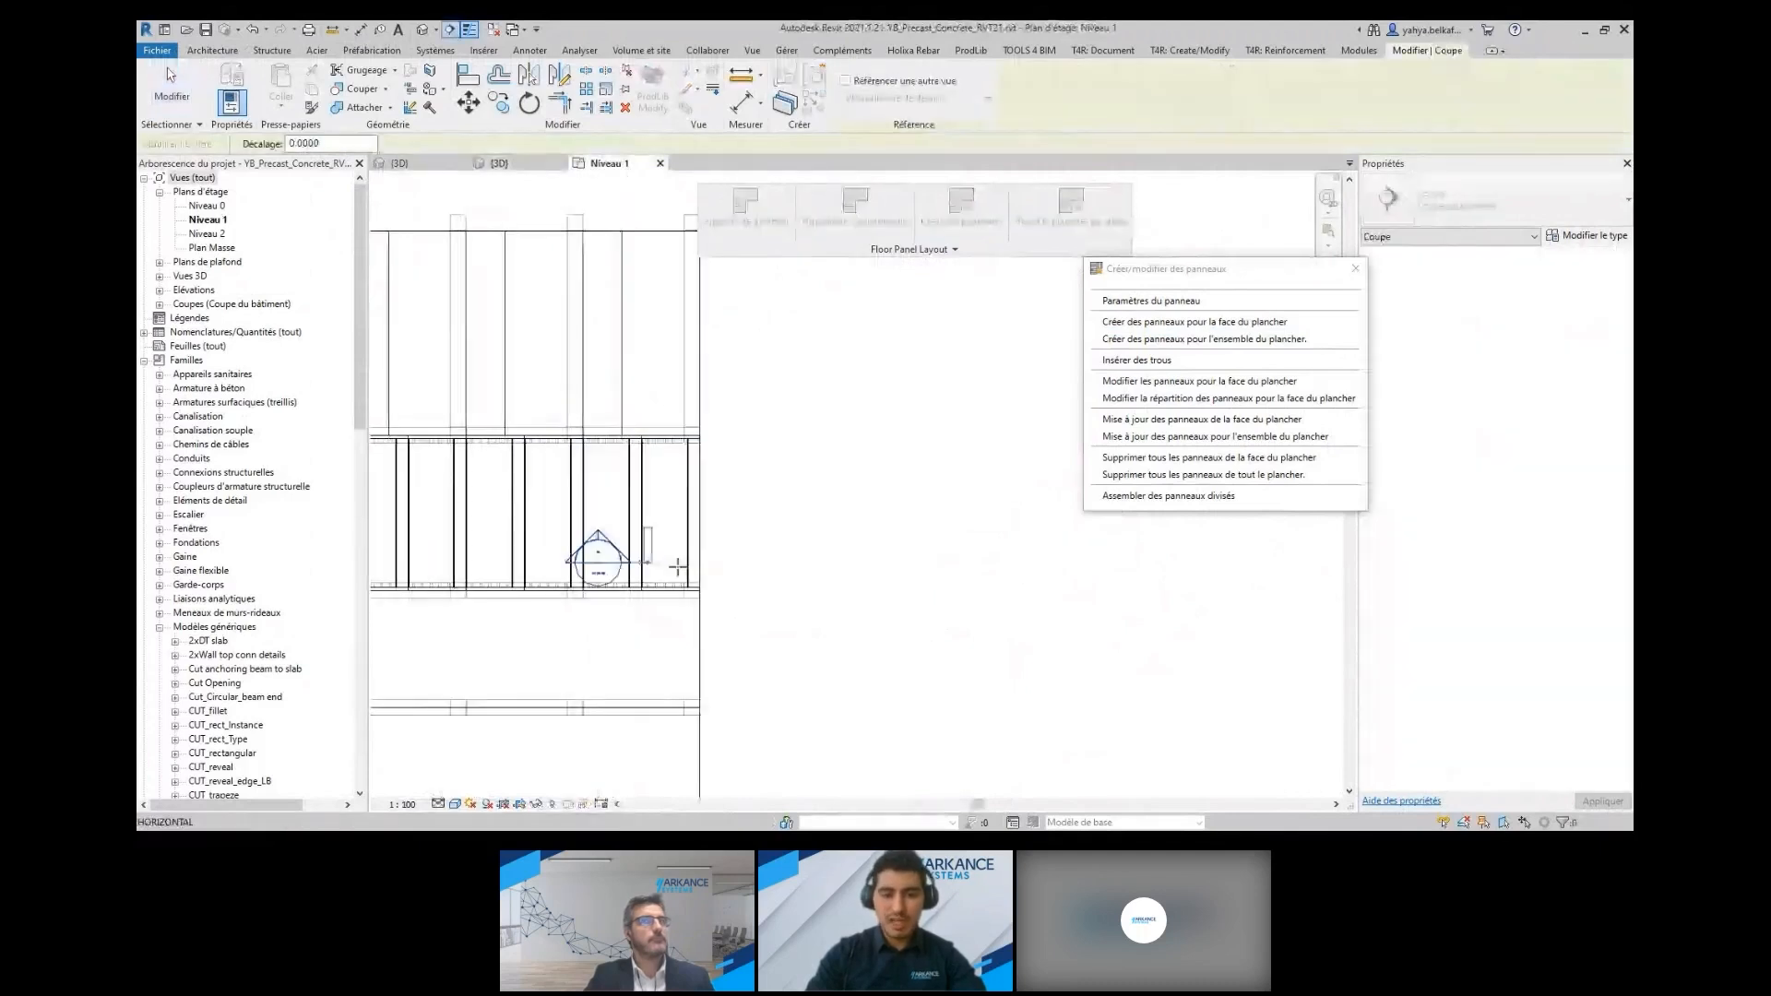
{"action": "left_click", "coordinate": [736, 565]}
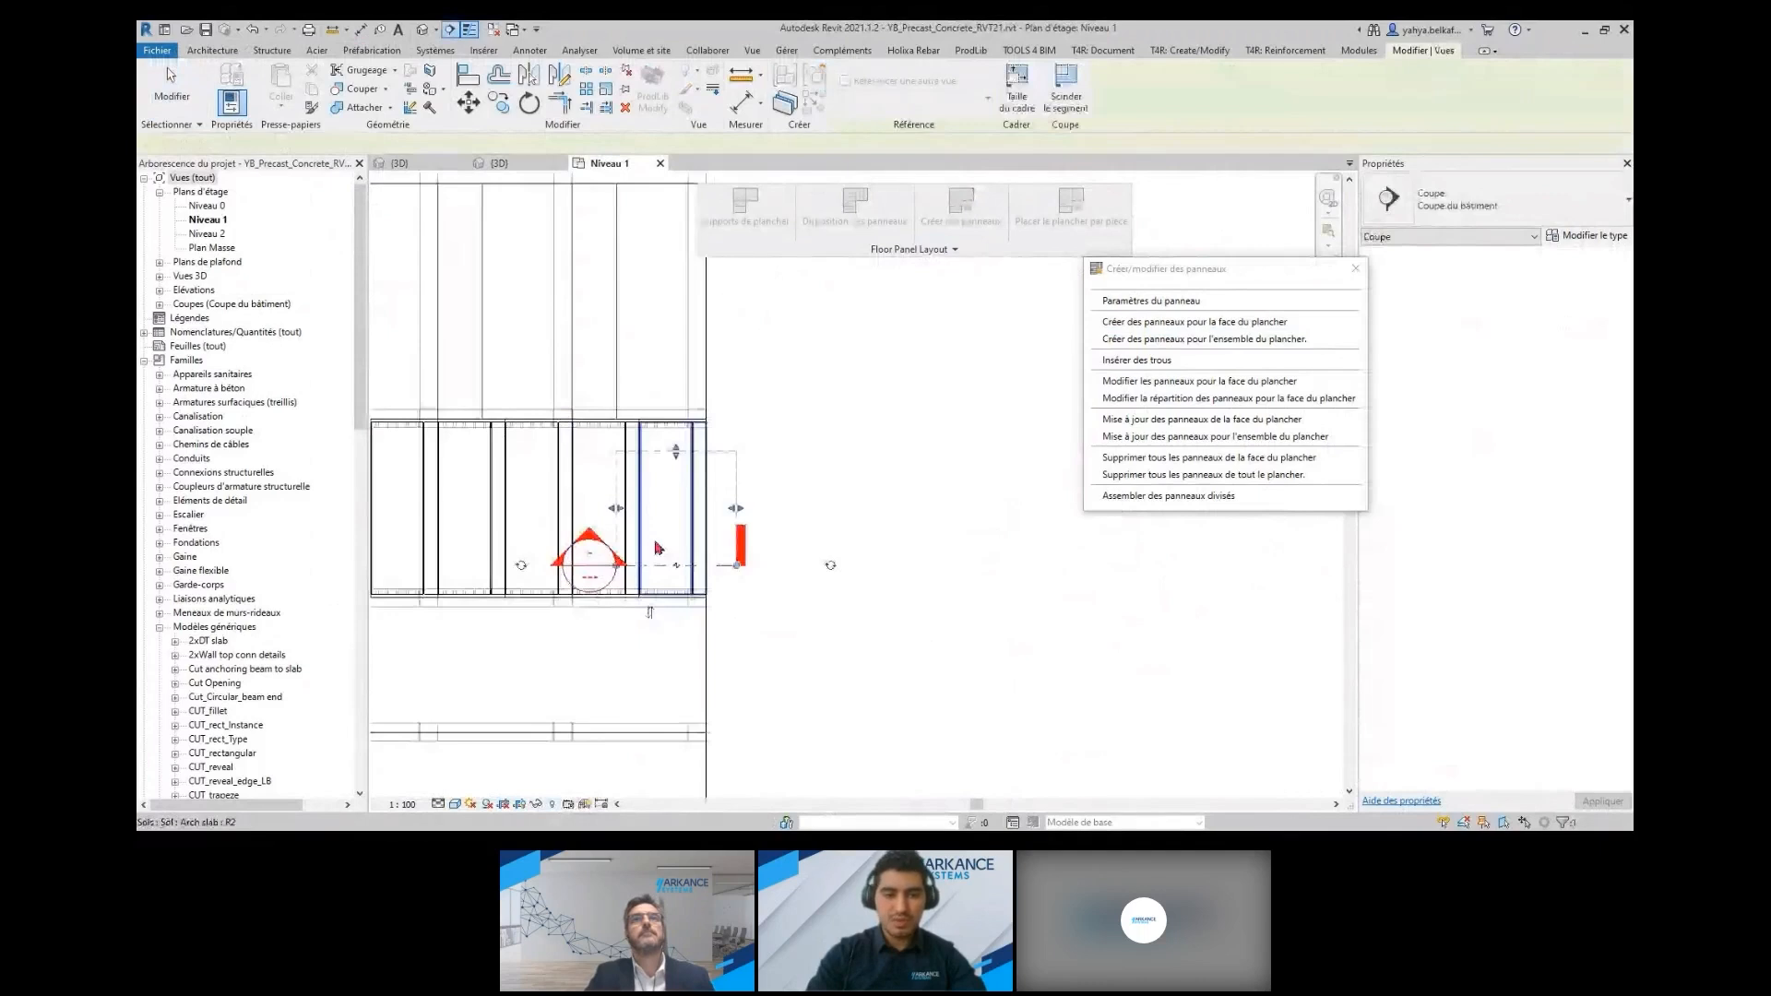
{"action": "scroll", "coordinate": [659, 548], "scroll_direction": "up", "scroll_amount": 3}
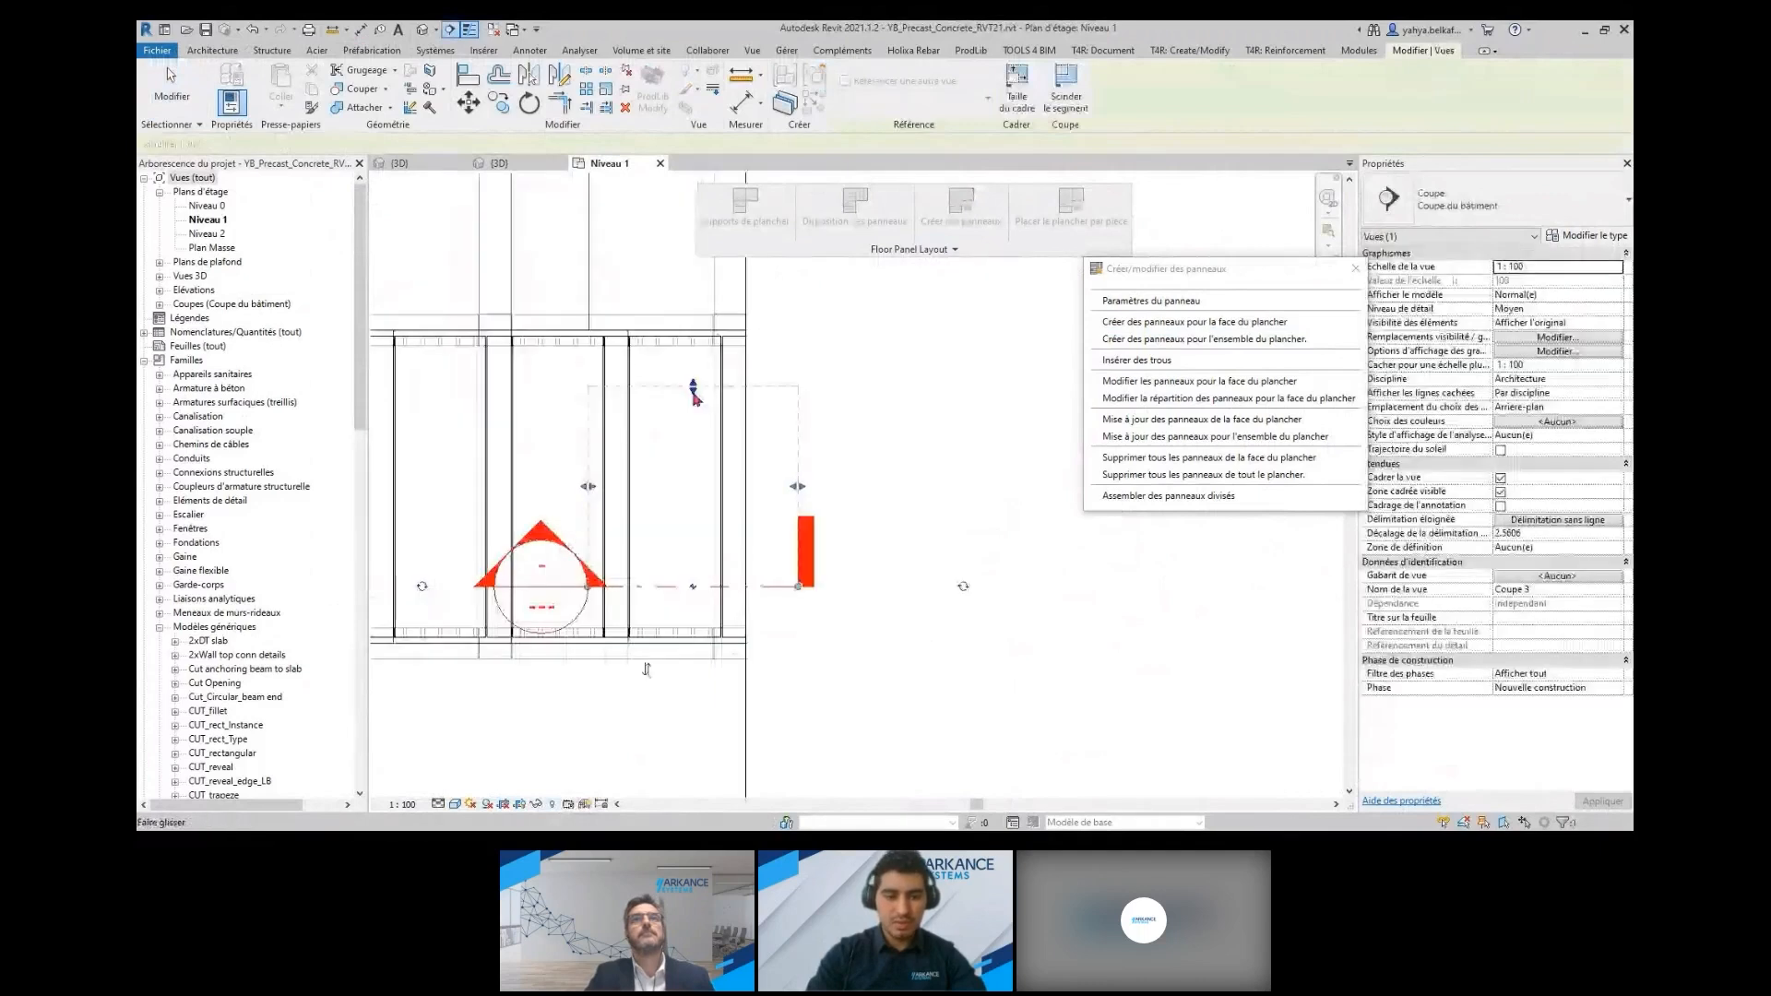
{"action": "right_click", "coordinate": [662, 589]}
{"action": "left_click", "coordinate": [715, 271]}
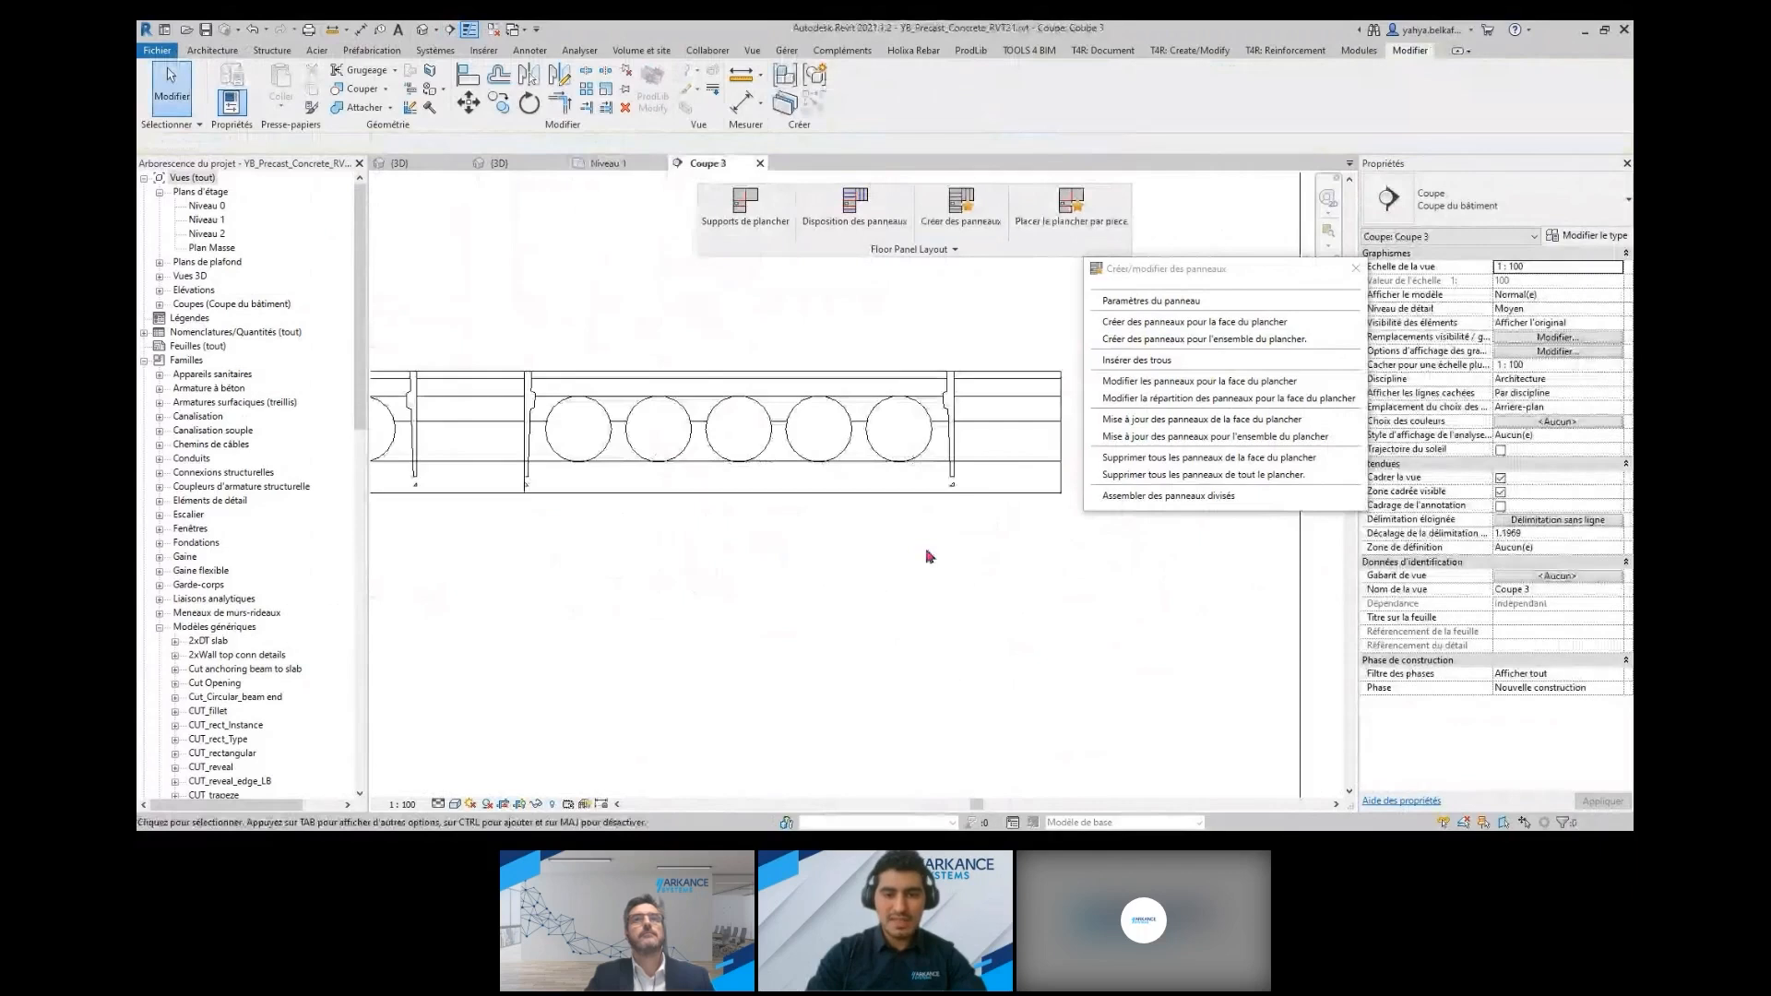
Select the end panel's elements in the section, filter them to Modèles génériques only, and open the hole family for editing
{"action": "scroll", "coordinate": [697, 513], "scroll_direction": "down", "scroll_amount": 3}
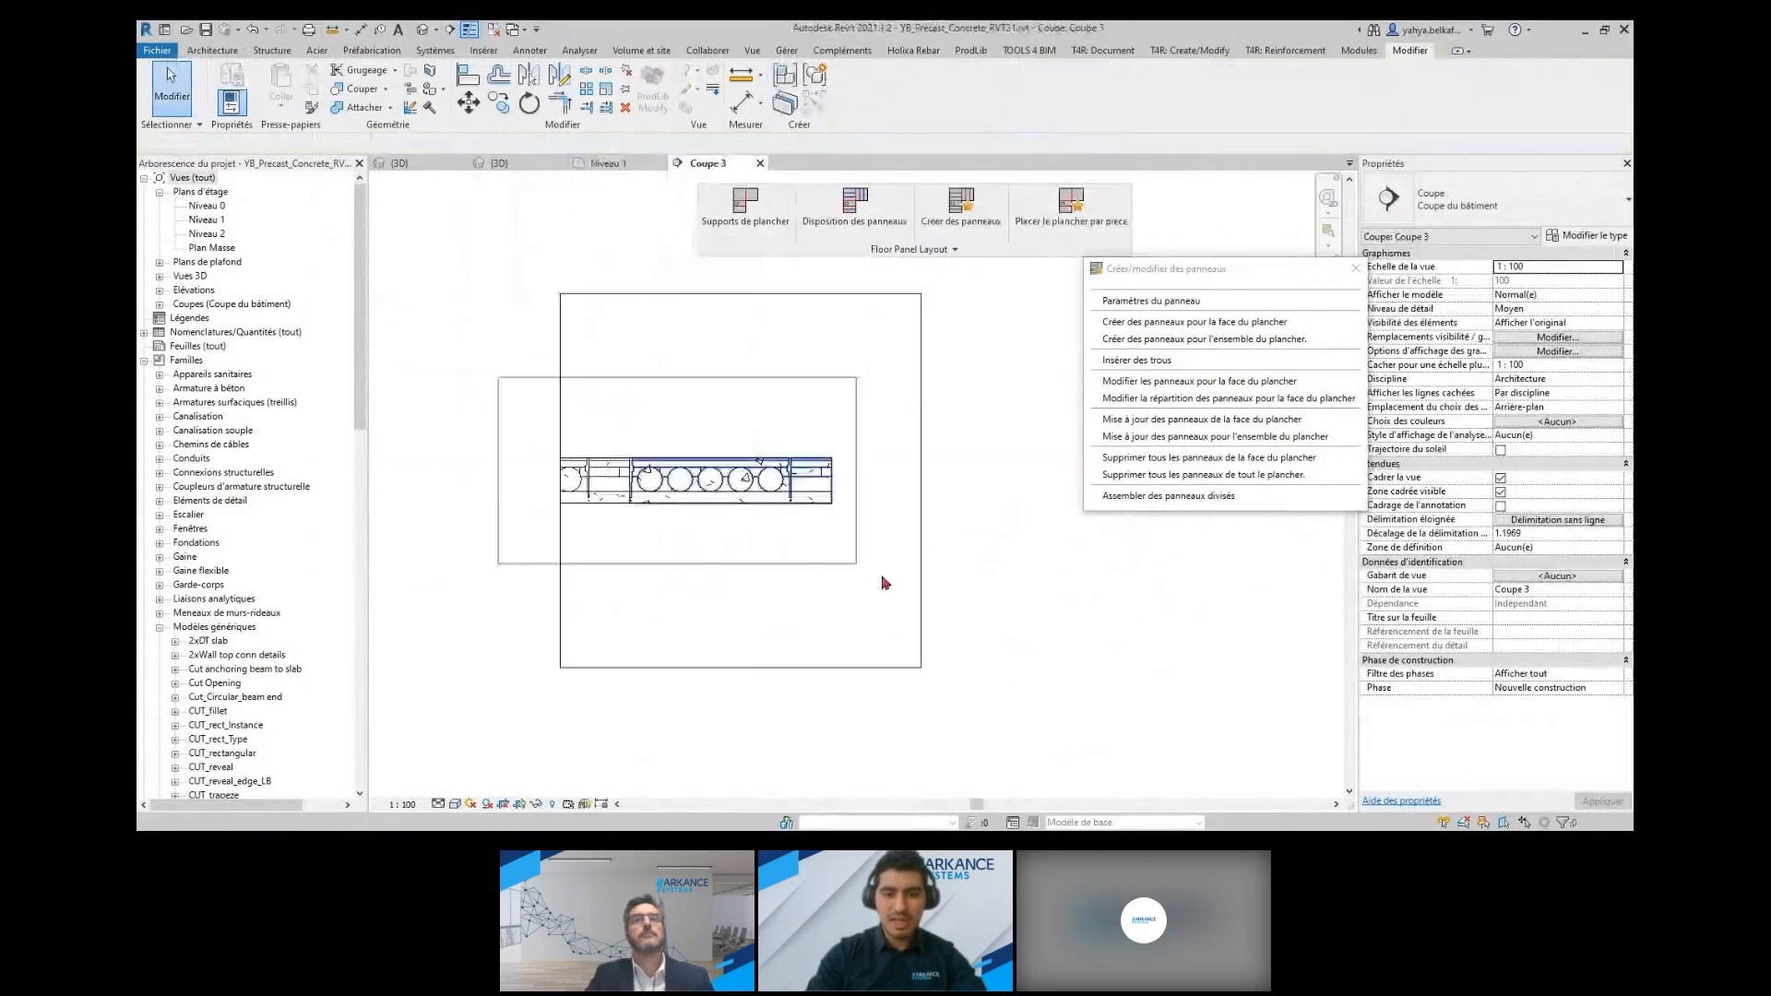
{"action": "left_click_drag", "start_coordinate": [882, 577], "coordinate": [883, 579]}
{"action": "left_click", "coordinate": [968, 85]}
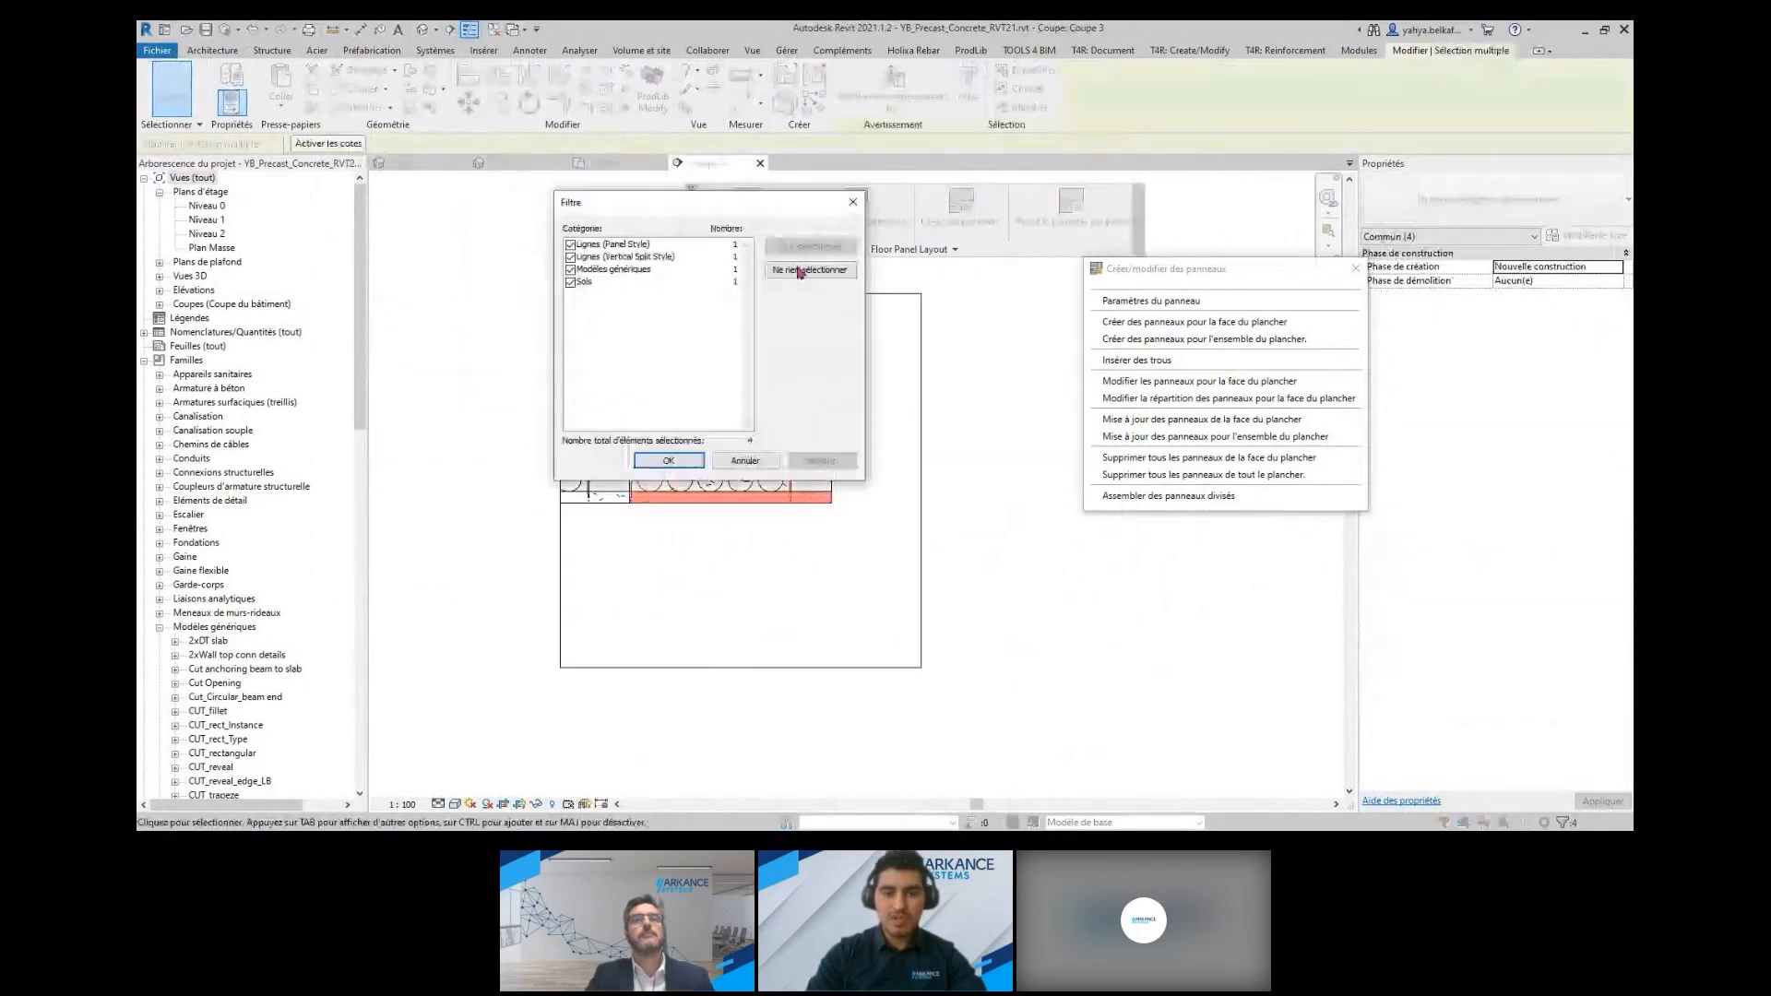
{"action": "left_click", "coordinate": [799, 269]}
{"action": "left_click", "coordinate": [572, 271]}
{"action": "left_click", "coordinate": [670, 462]}
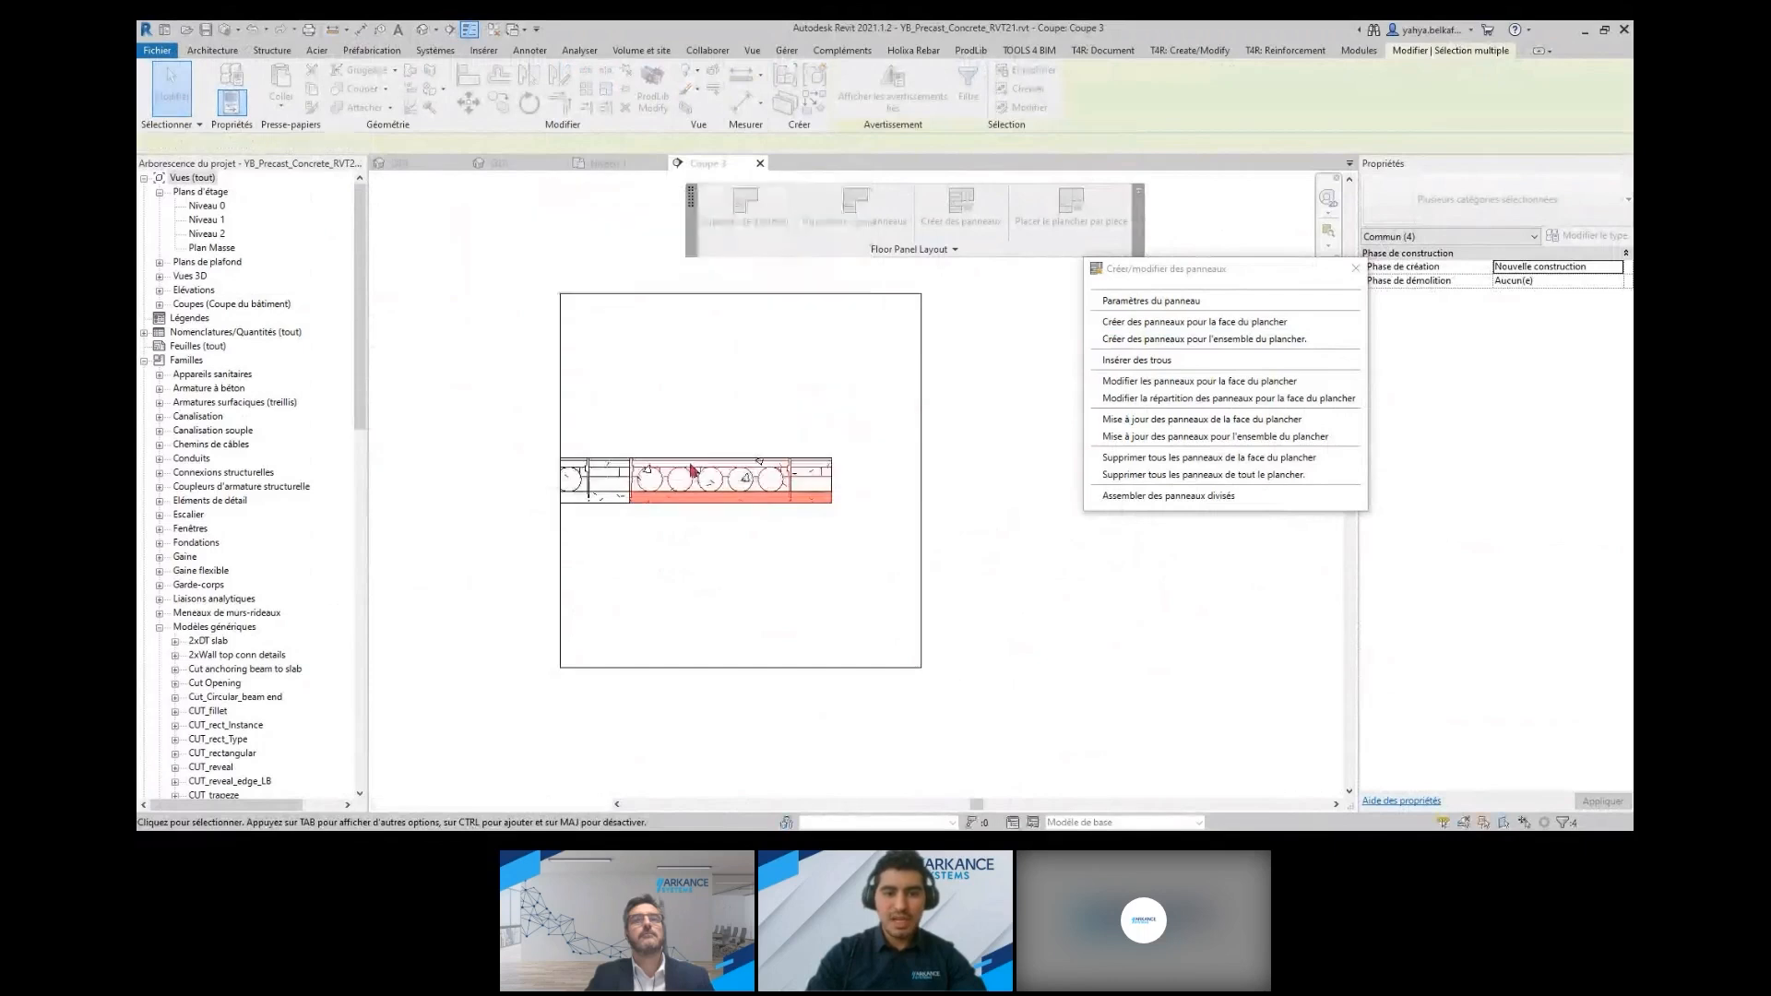
{"action": "left_click", "coordinate": [858, 103]}
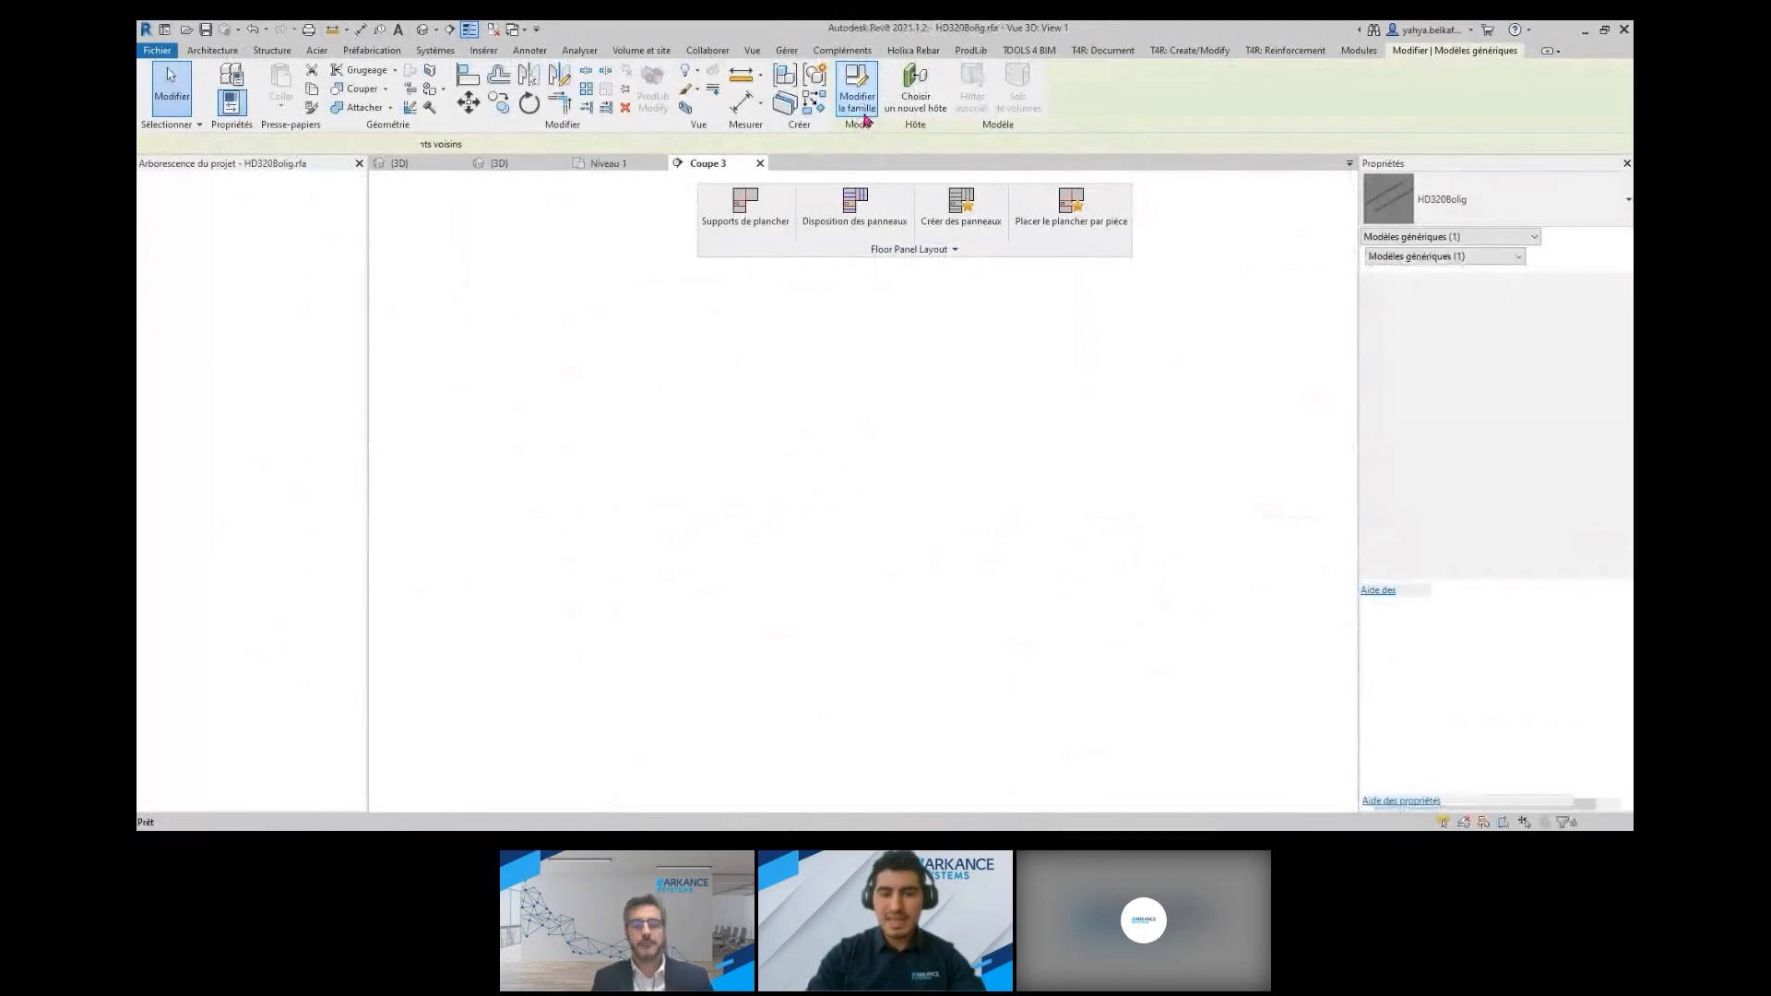
Select the hollow-core void sweep in the family and check the family's category and parameters without changing them
{"action": "scroll", "coordinate": [849, 613], "scroll_direction": "up", "scroll_amount": 3}
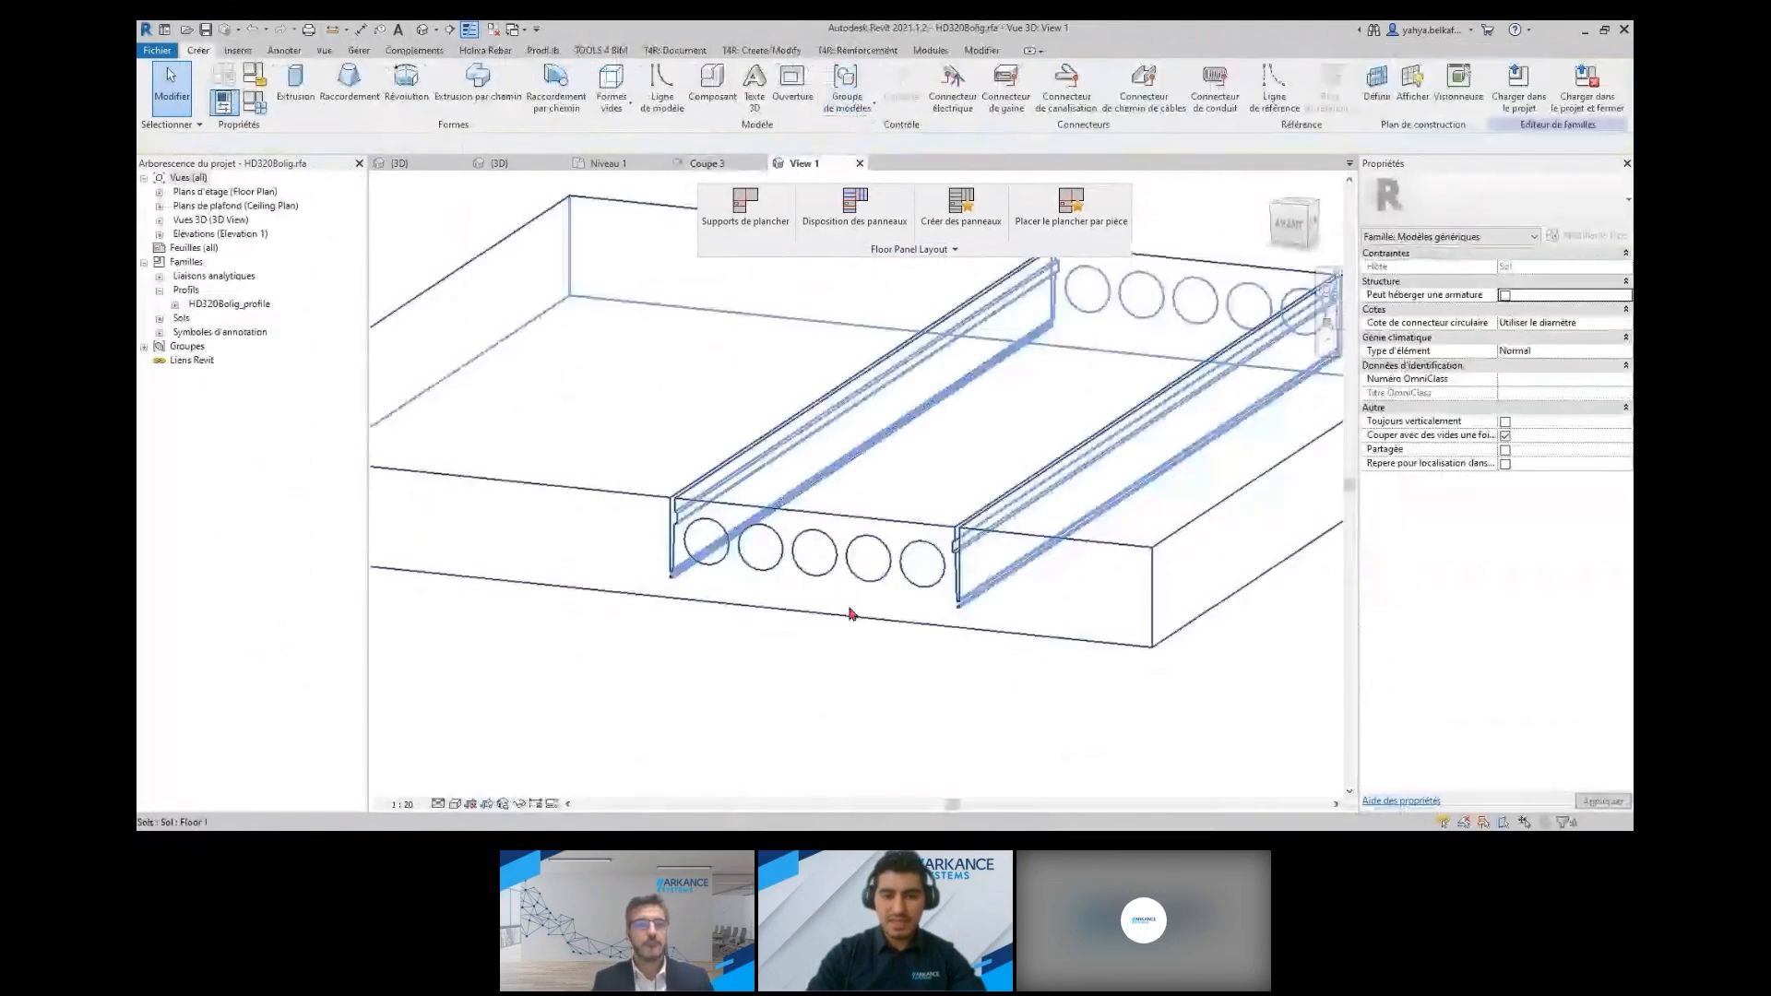
{"action": "scroll", "coordinate": [849, 612], "scroll_direction": "up", "scroll_amount": 3}
{"action": "left_click", "coordinate": [889, 569]}
{"action": "middle_click_drag", "start_coordinate": [889, 570], "coordinate": [318, 216], "text": "shift"}
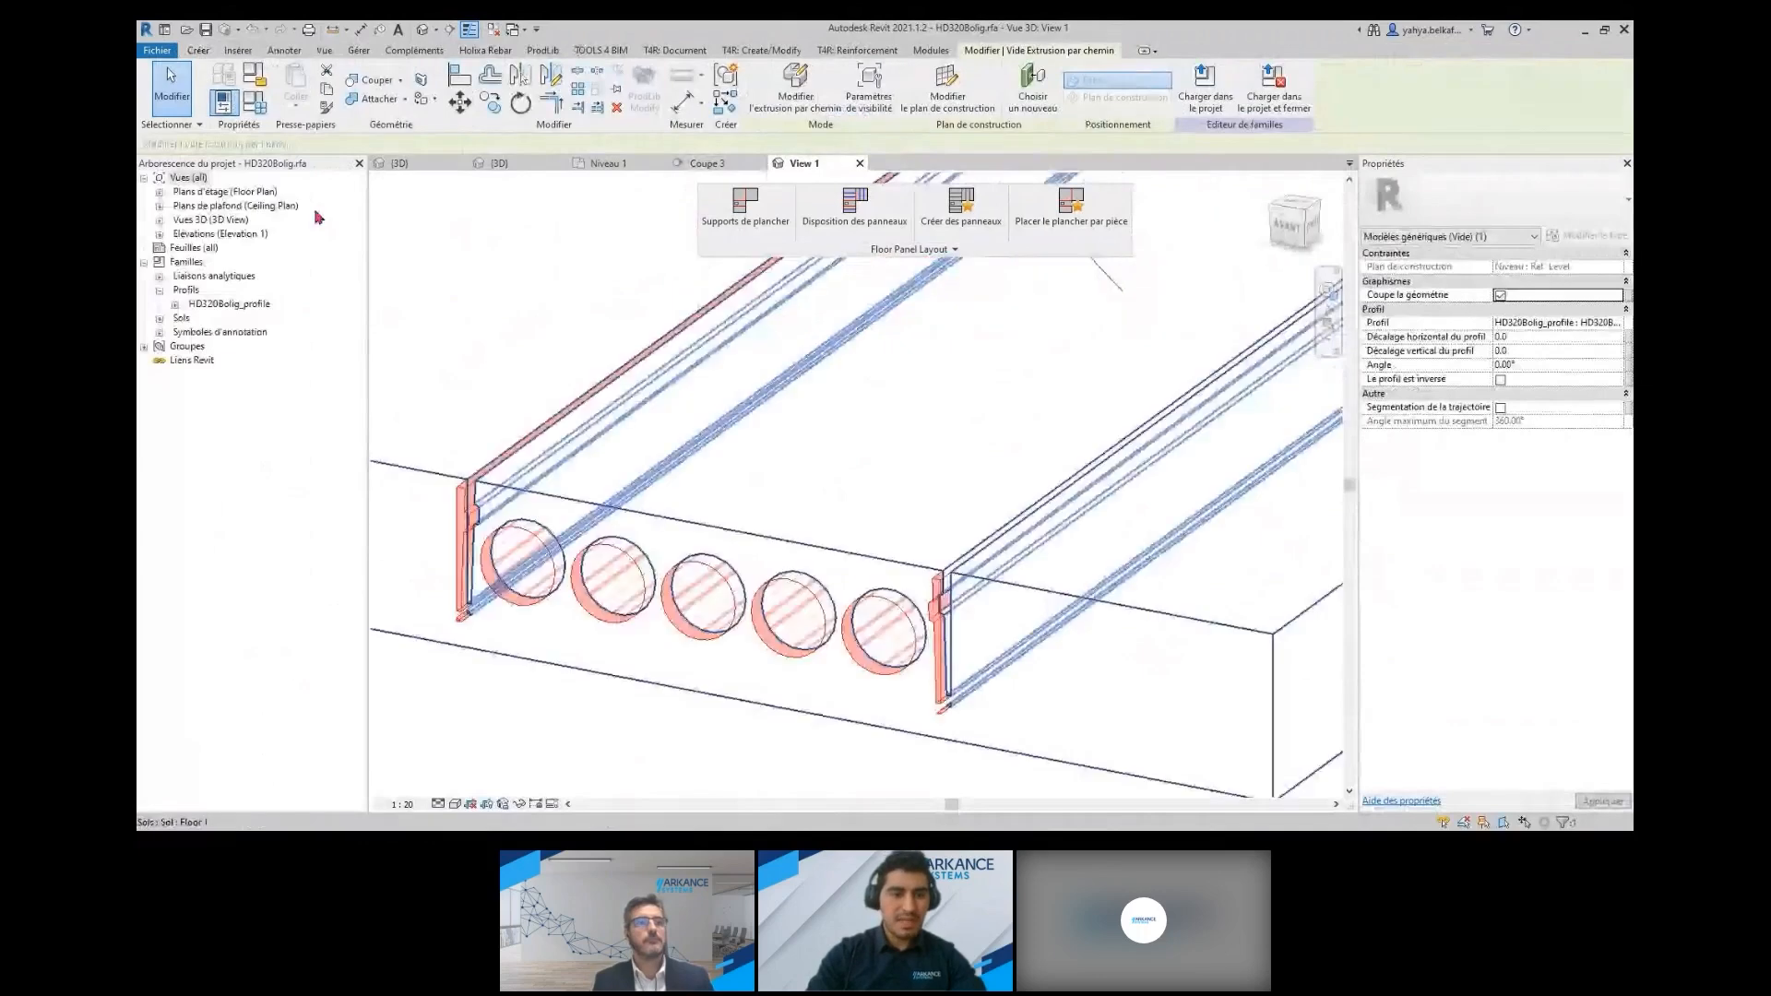
{"action": "left_click", "coordinate": [255, 75]}
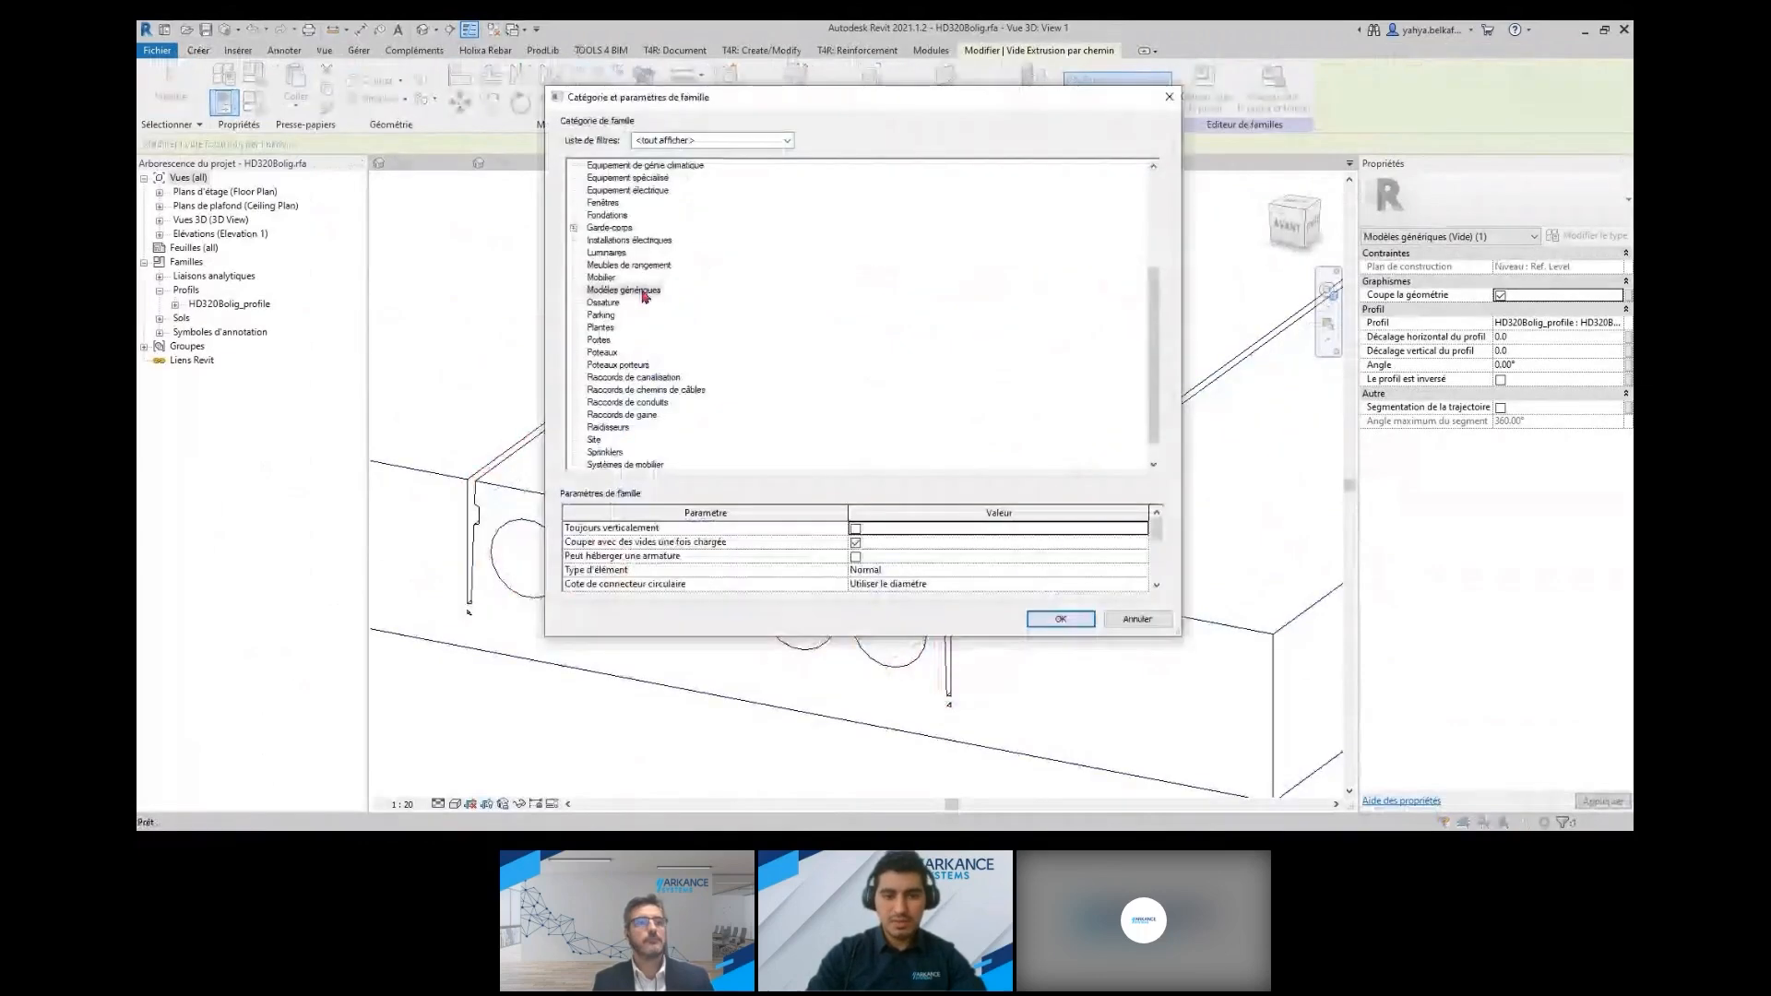
{"action": "left_click", "coordinate": [1169, 96]}
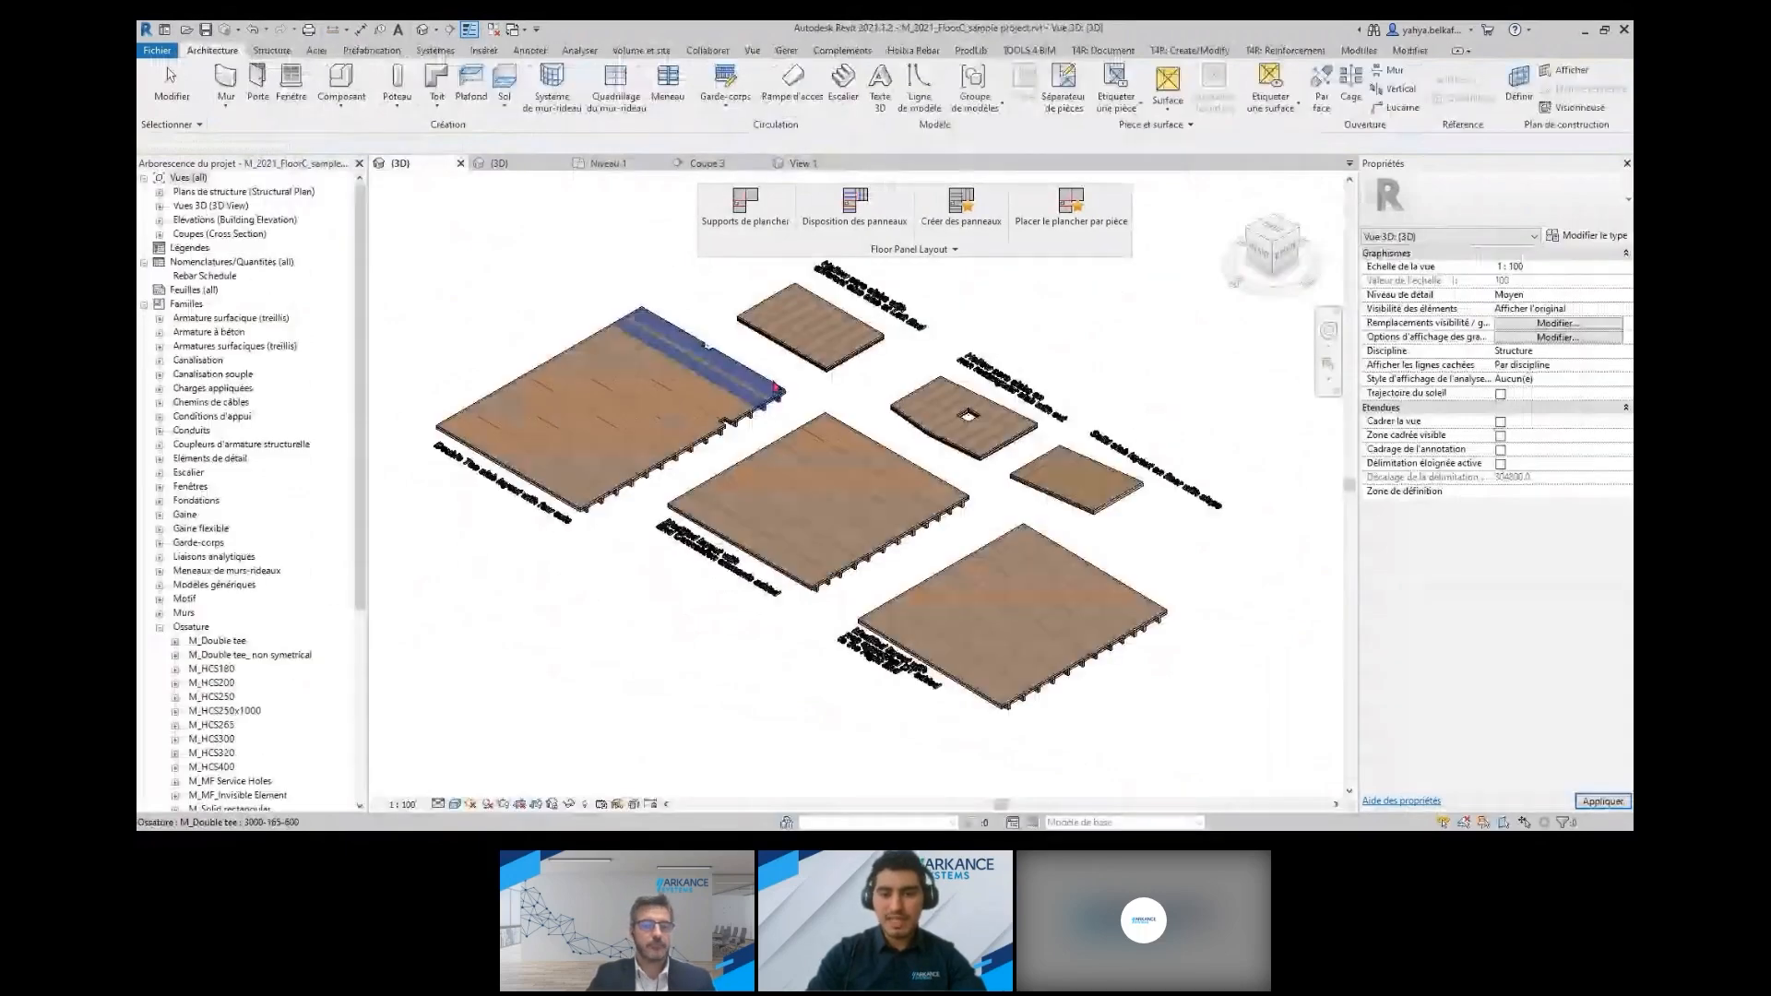
Examine the double-tee floor panels in the 3D view of the M_2021_FloorC sample project
{"action": "scroll", "coordinate": [698, 490], "scroll_direction": "up", "scroll_amount": 3}
{"action": "middle_click_drag", "start_coordinate": [699, 490], "coordinate": [732, 447]}
{"action": "middle_click_drag", "start_coordinate": [1060, 721], "coordinate": [740, 506]}
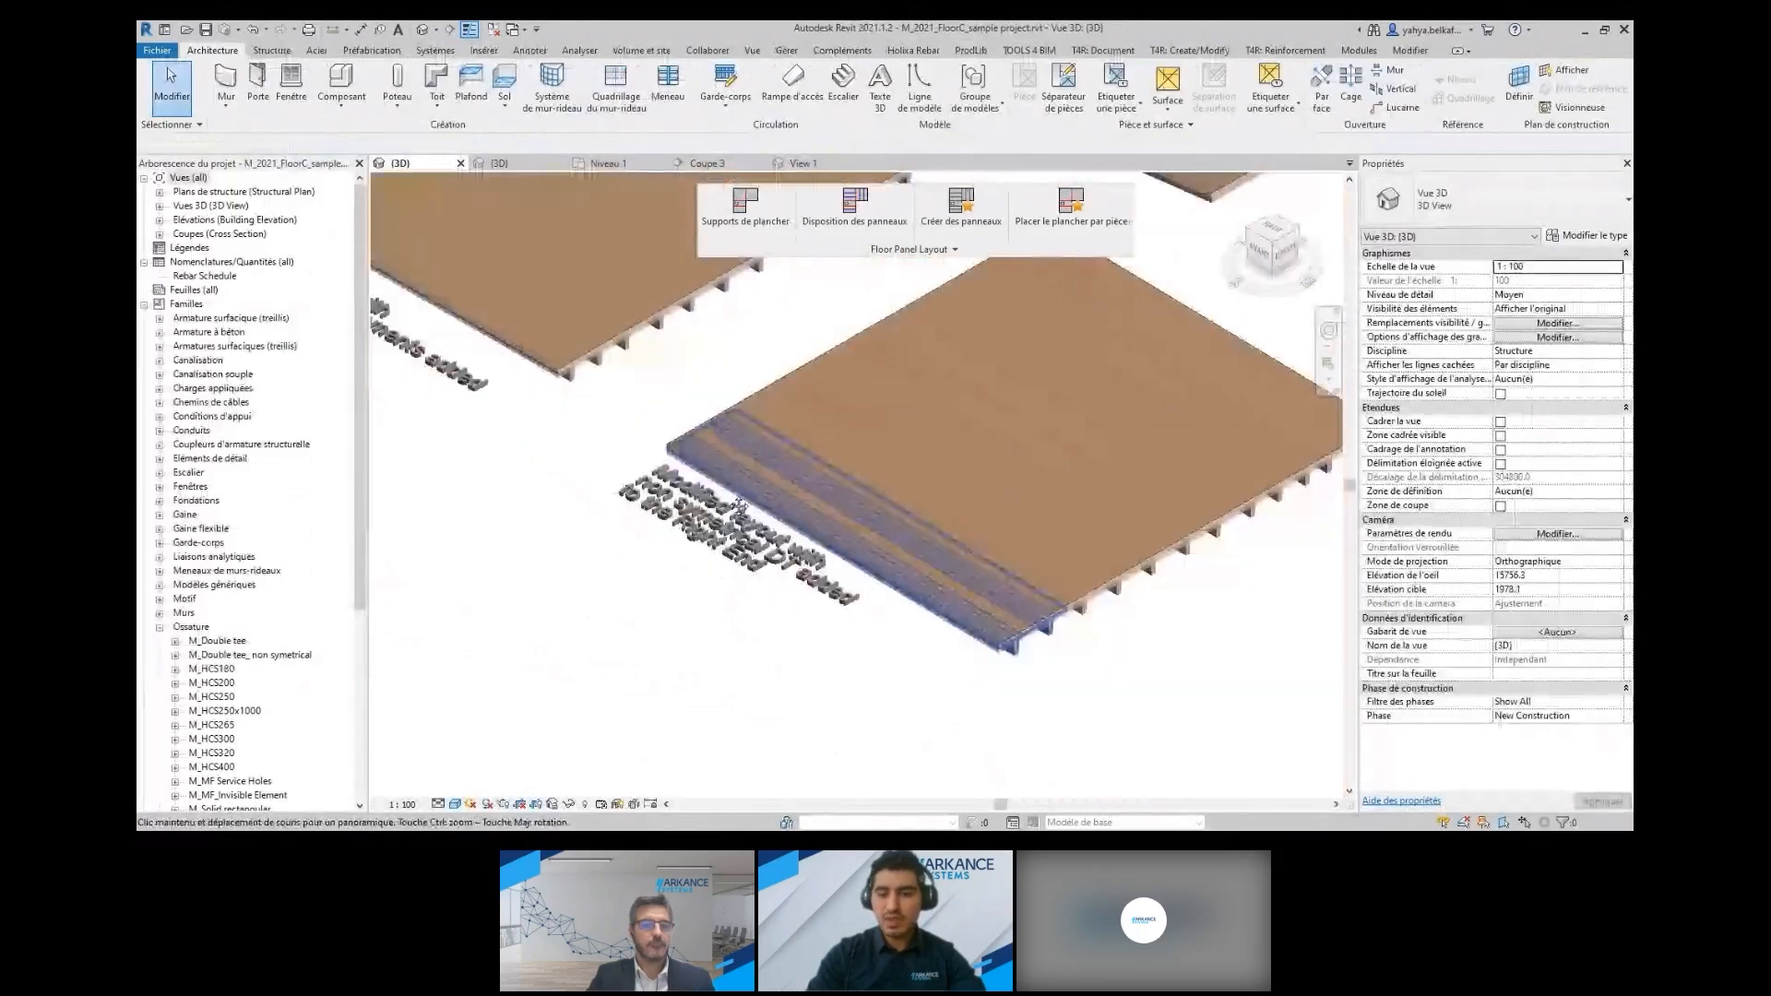
{"action": "scroll", "coordinate": [808, 417], "scroll_direction": "down", "scroll_amount": 5}
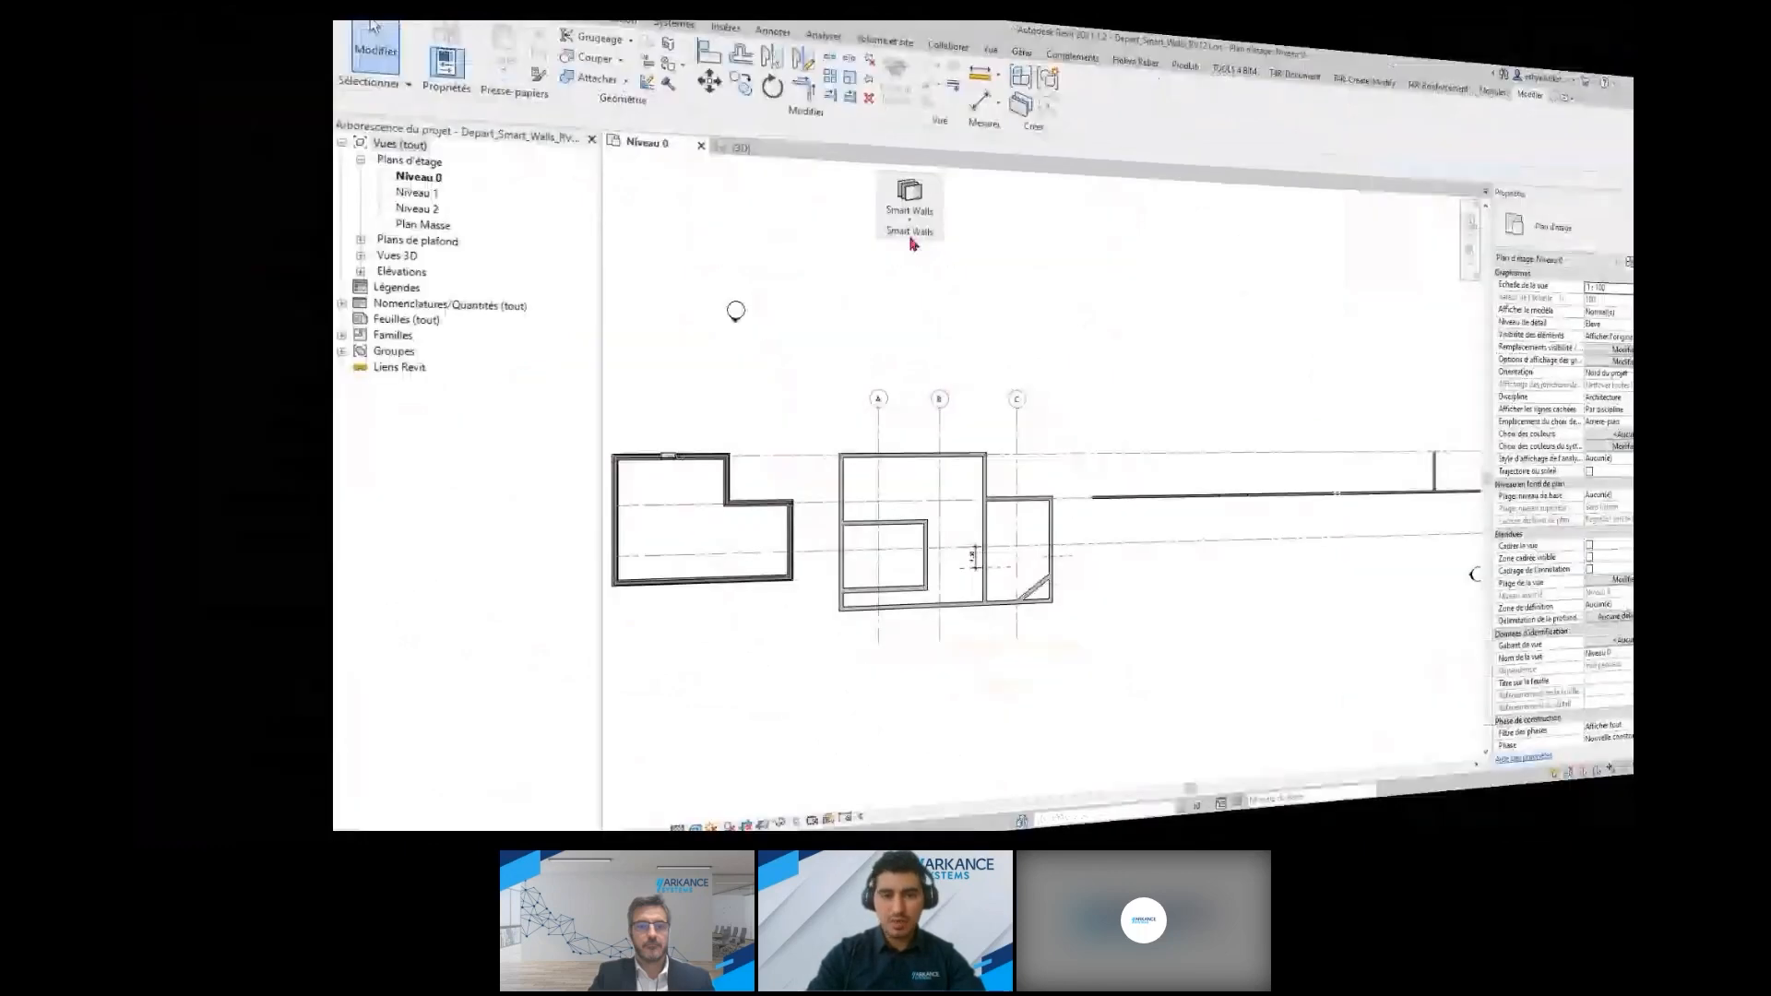
Configure the wall decomposition so that wall openings are placed in the structural layer
{"action": "left_click", "coordinate": [909, 231]}
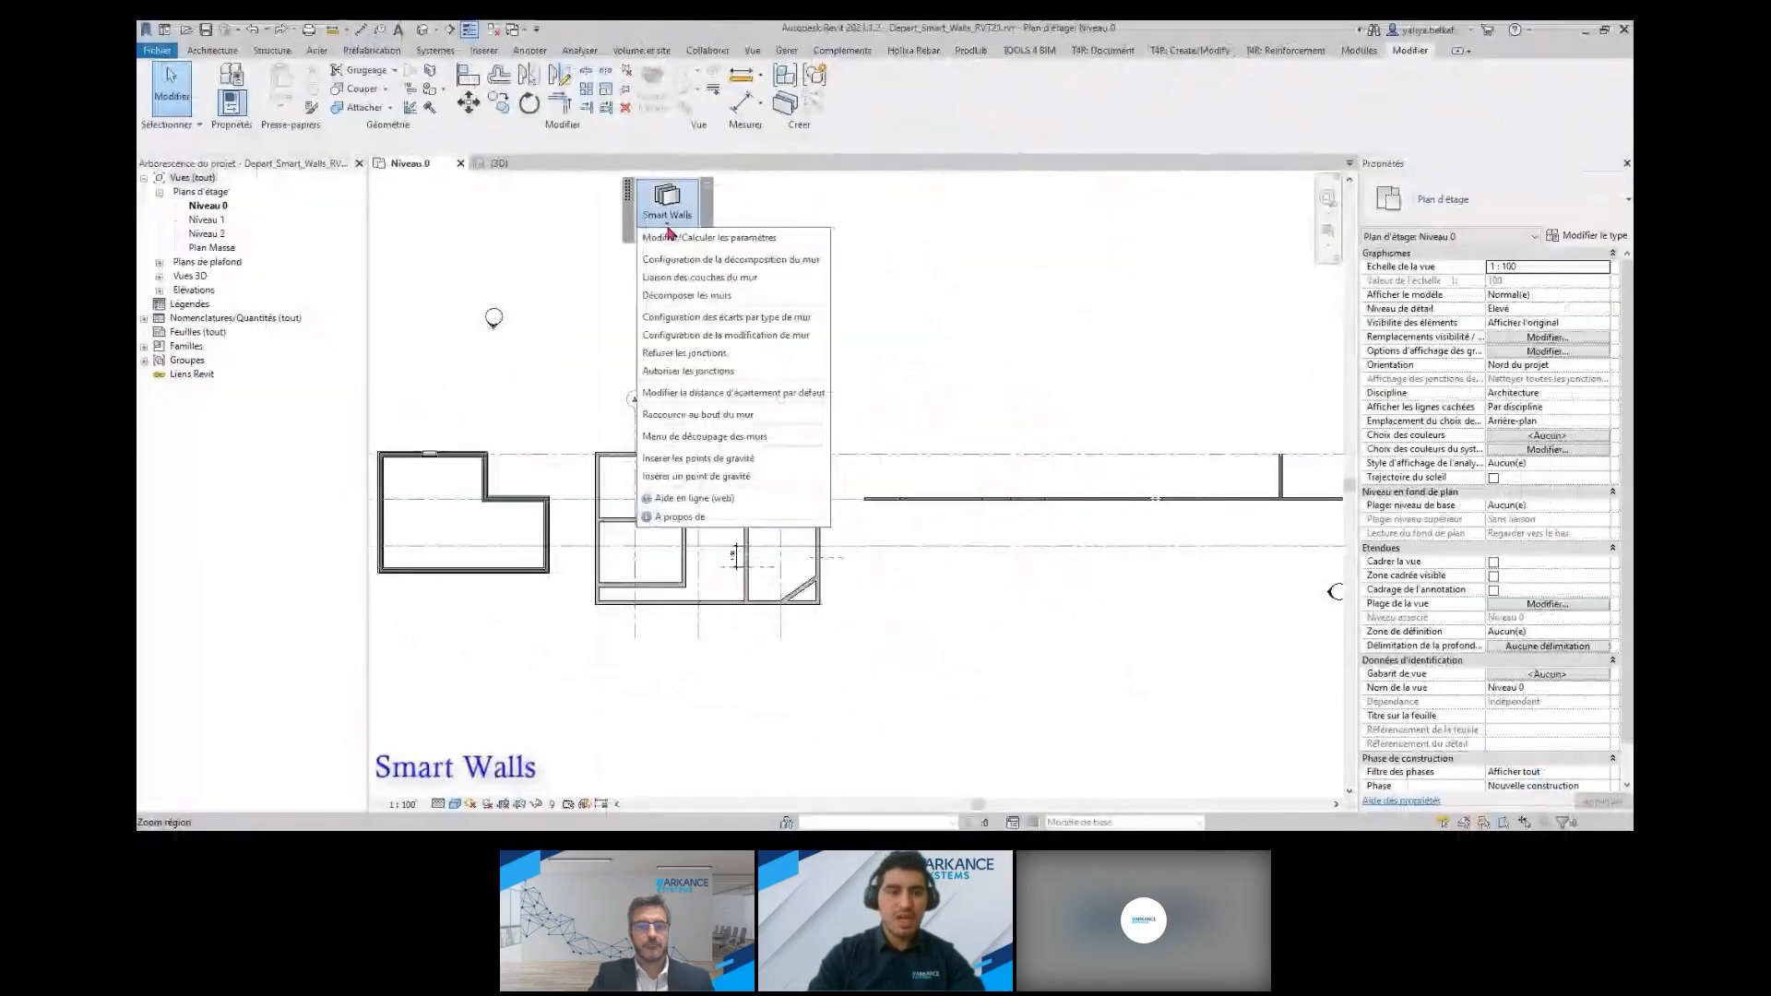
{"action": "left_click", "coordinate": [784, 259]}
{"action": "left_click", "coordinate": [745, 251]}
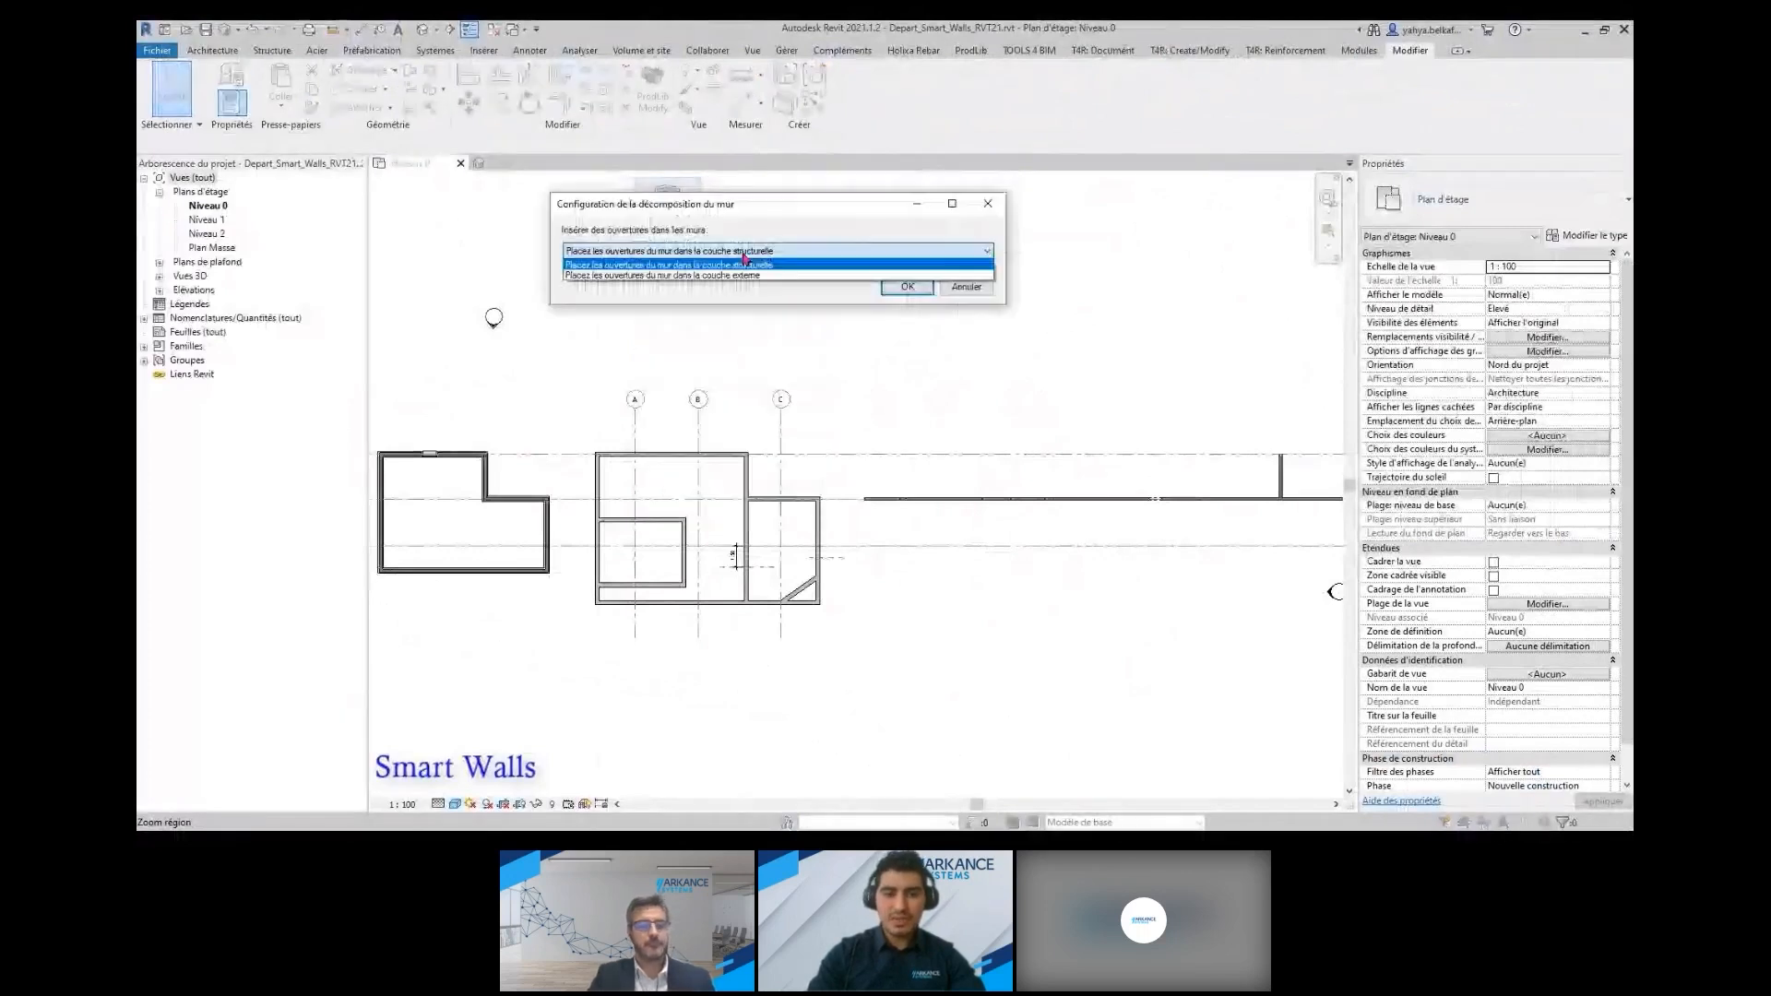
{"action": "left_click", "coordinate": [825, 268]}
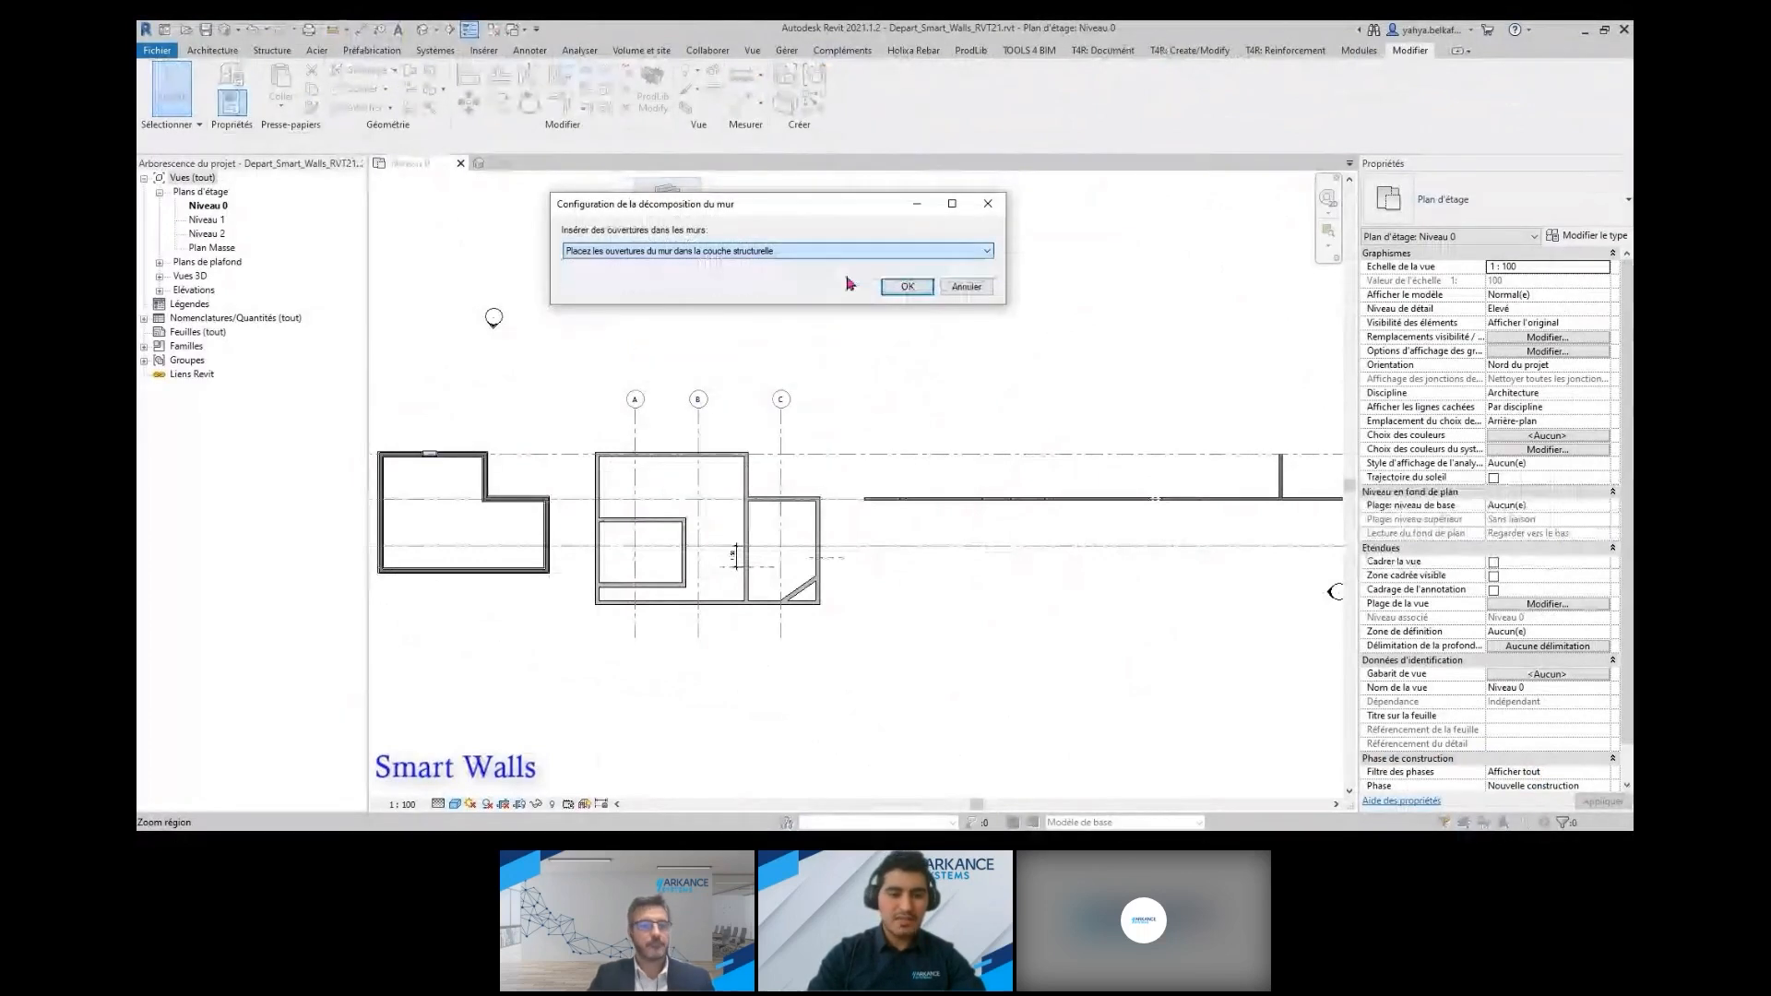
{"action": "left_click", "coordinate": [907, 286]}
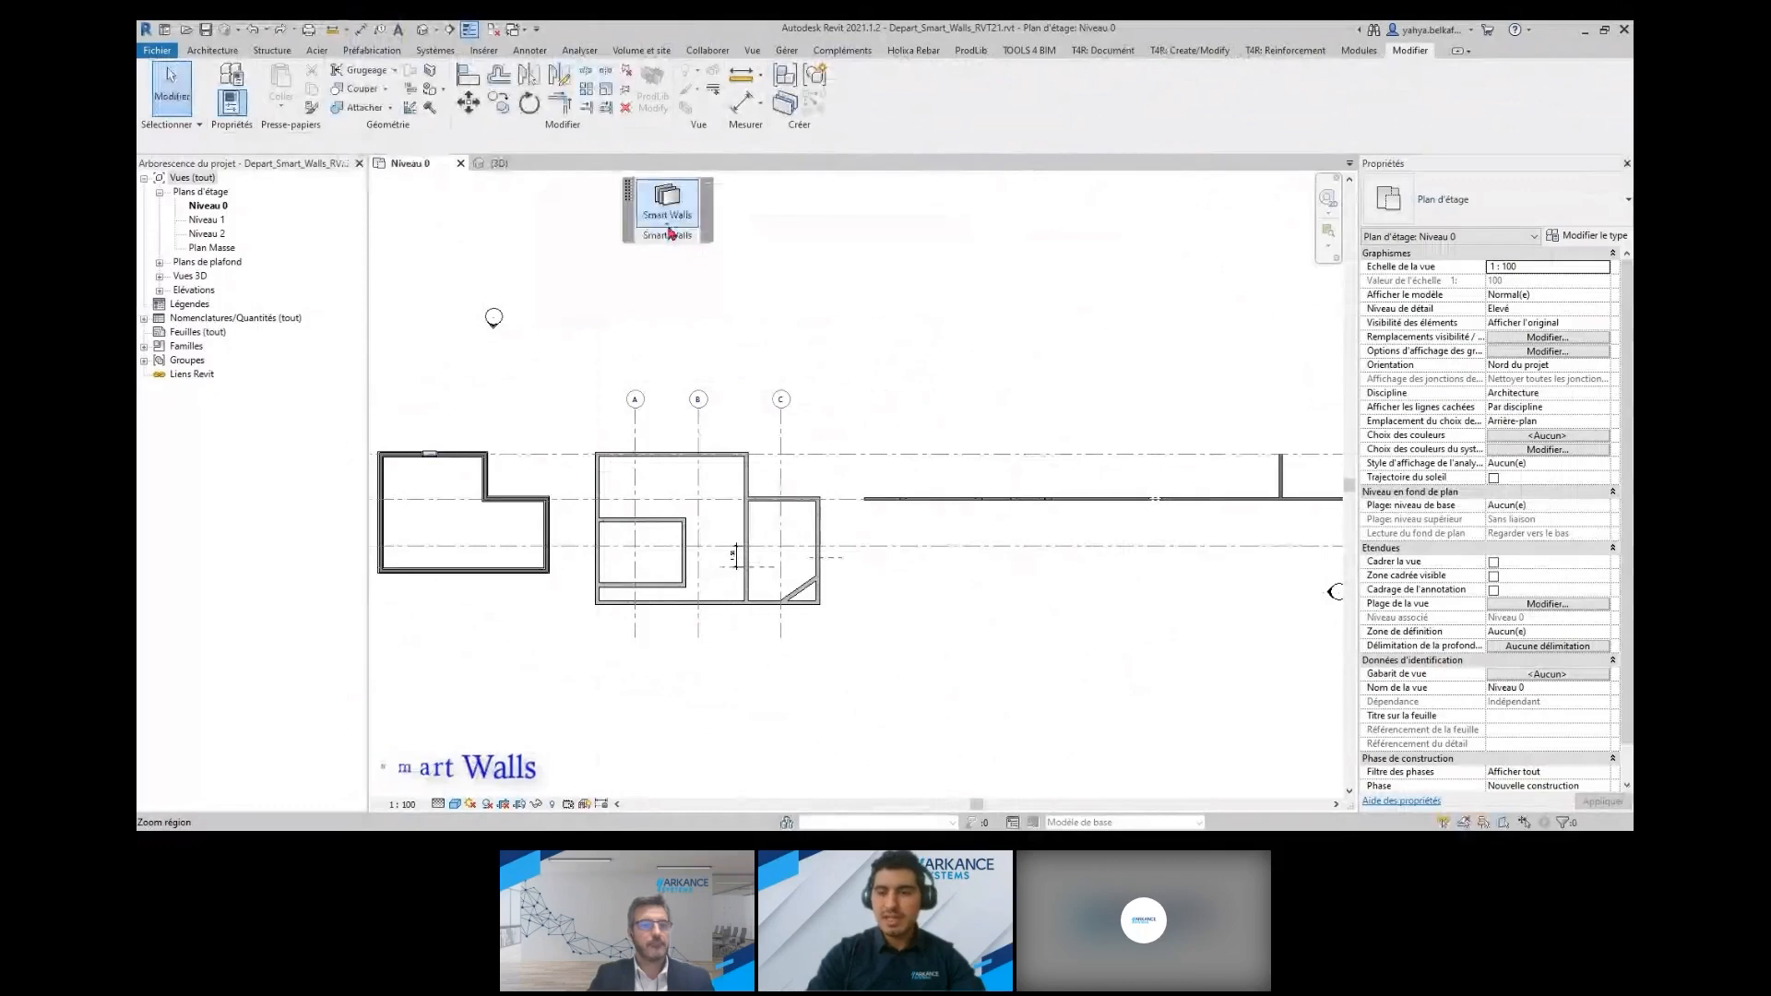
Decompose the long vertical exterior wall opposite the notch of the L-shaped building into separate walls per layer
{"action": "left_click", "coordinate": [668, 234]}
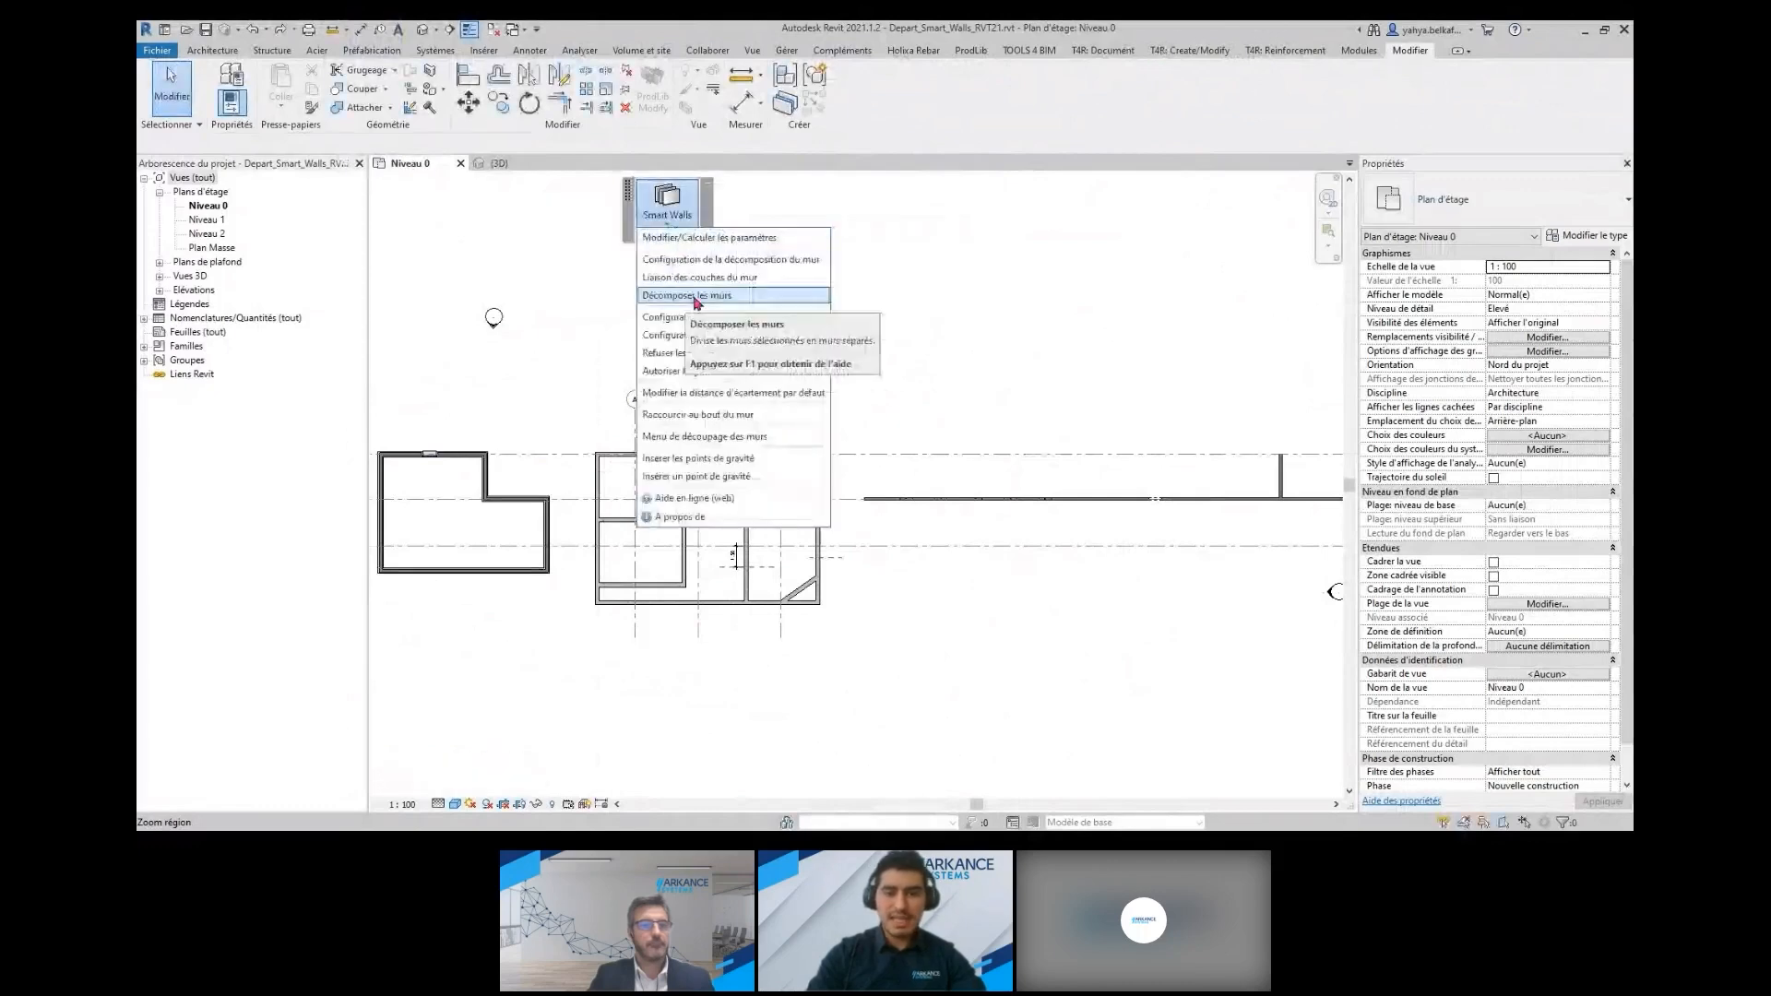
{"action": "left_click", "coordinate": [690, 295]}
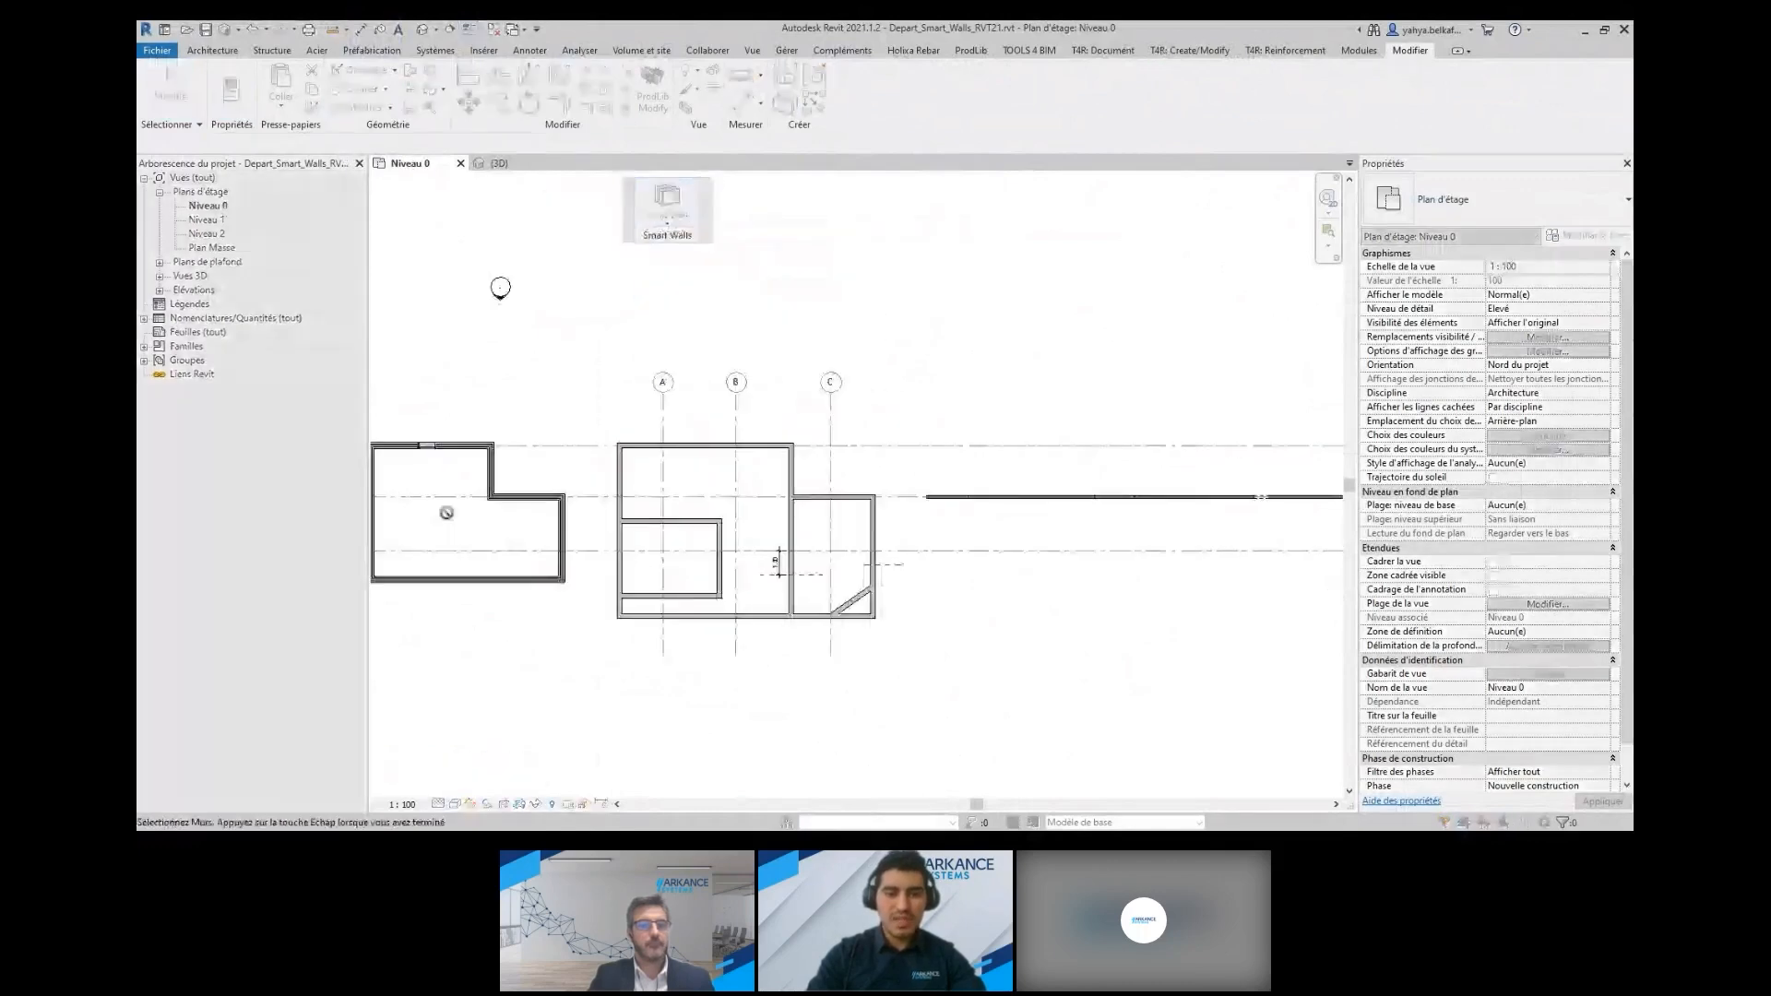
{"action": "scroll", "coordinate": [446, 513], "scroll_direction": "up", "scroll_amount": 3}
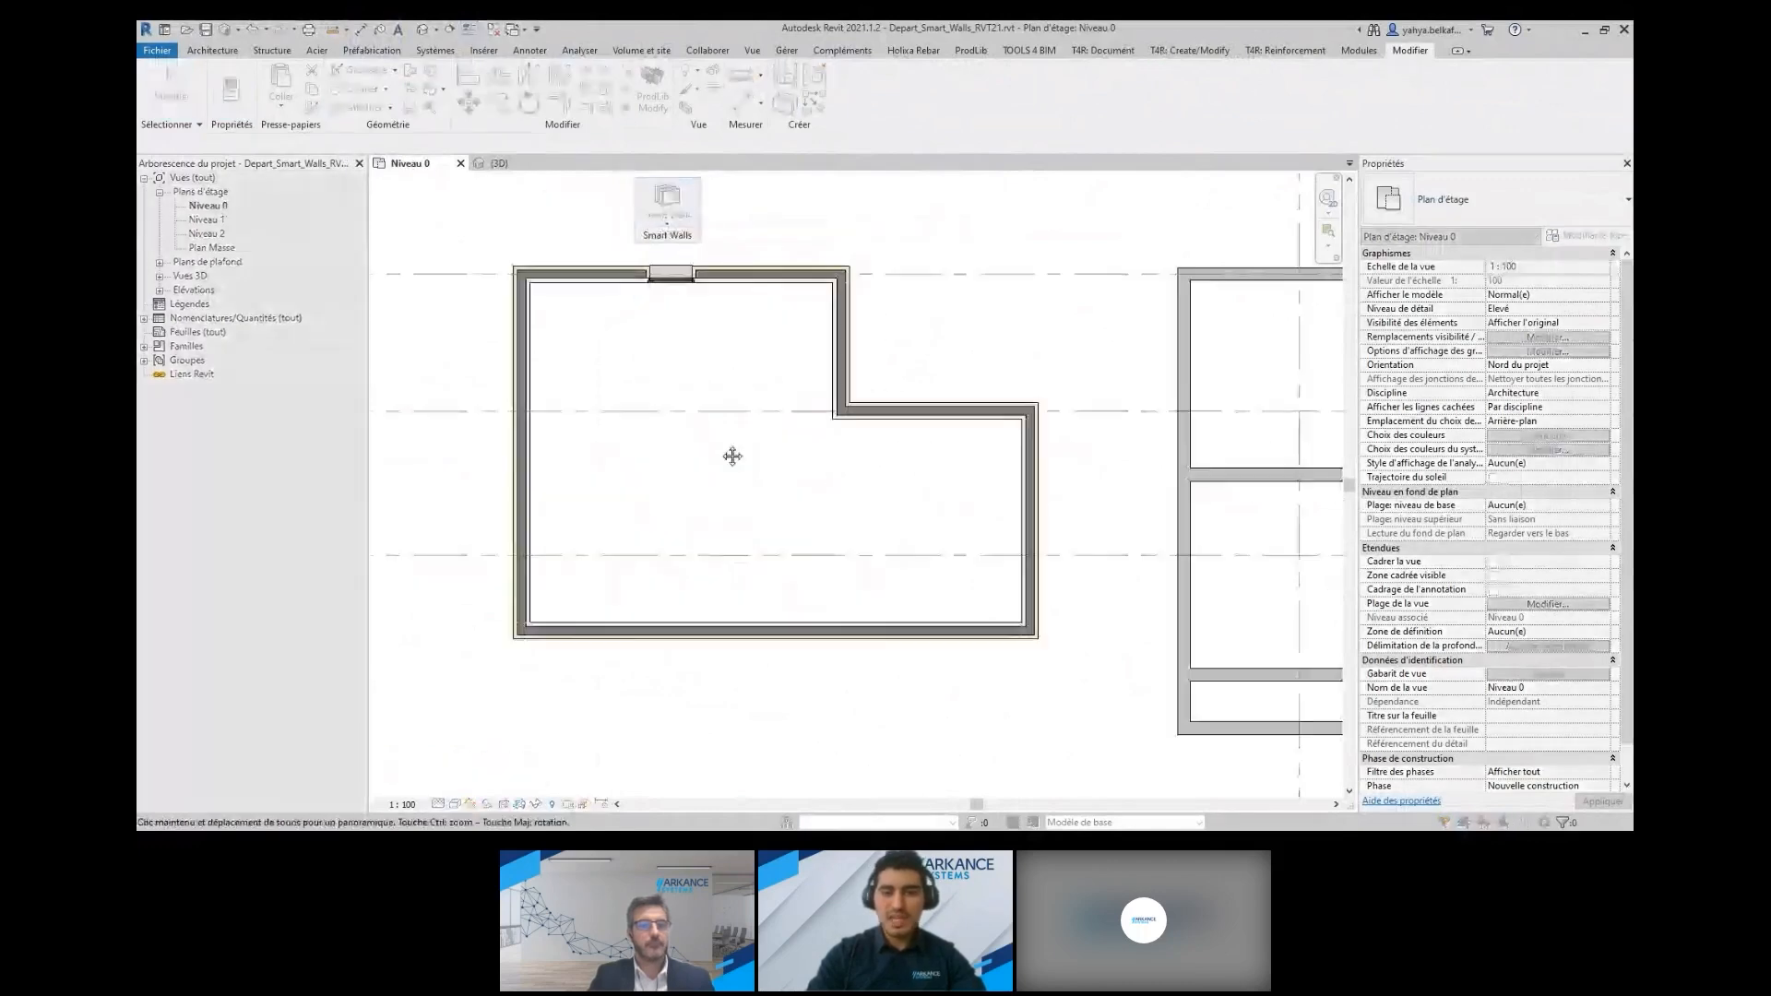
{"action": "left_click", "coordinate": [529, 467]}
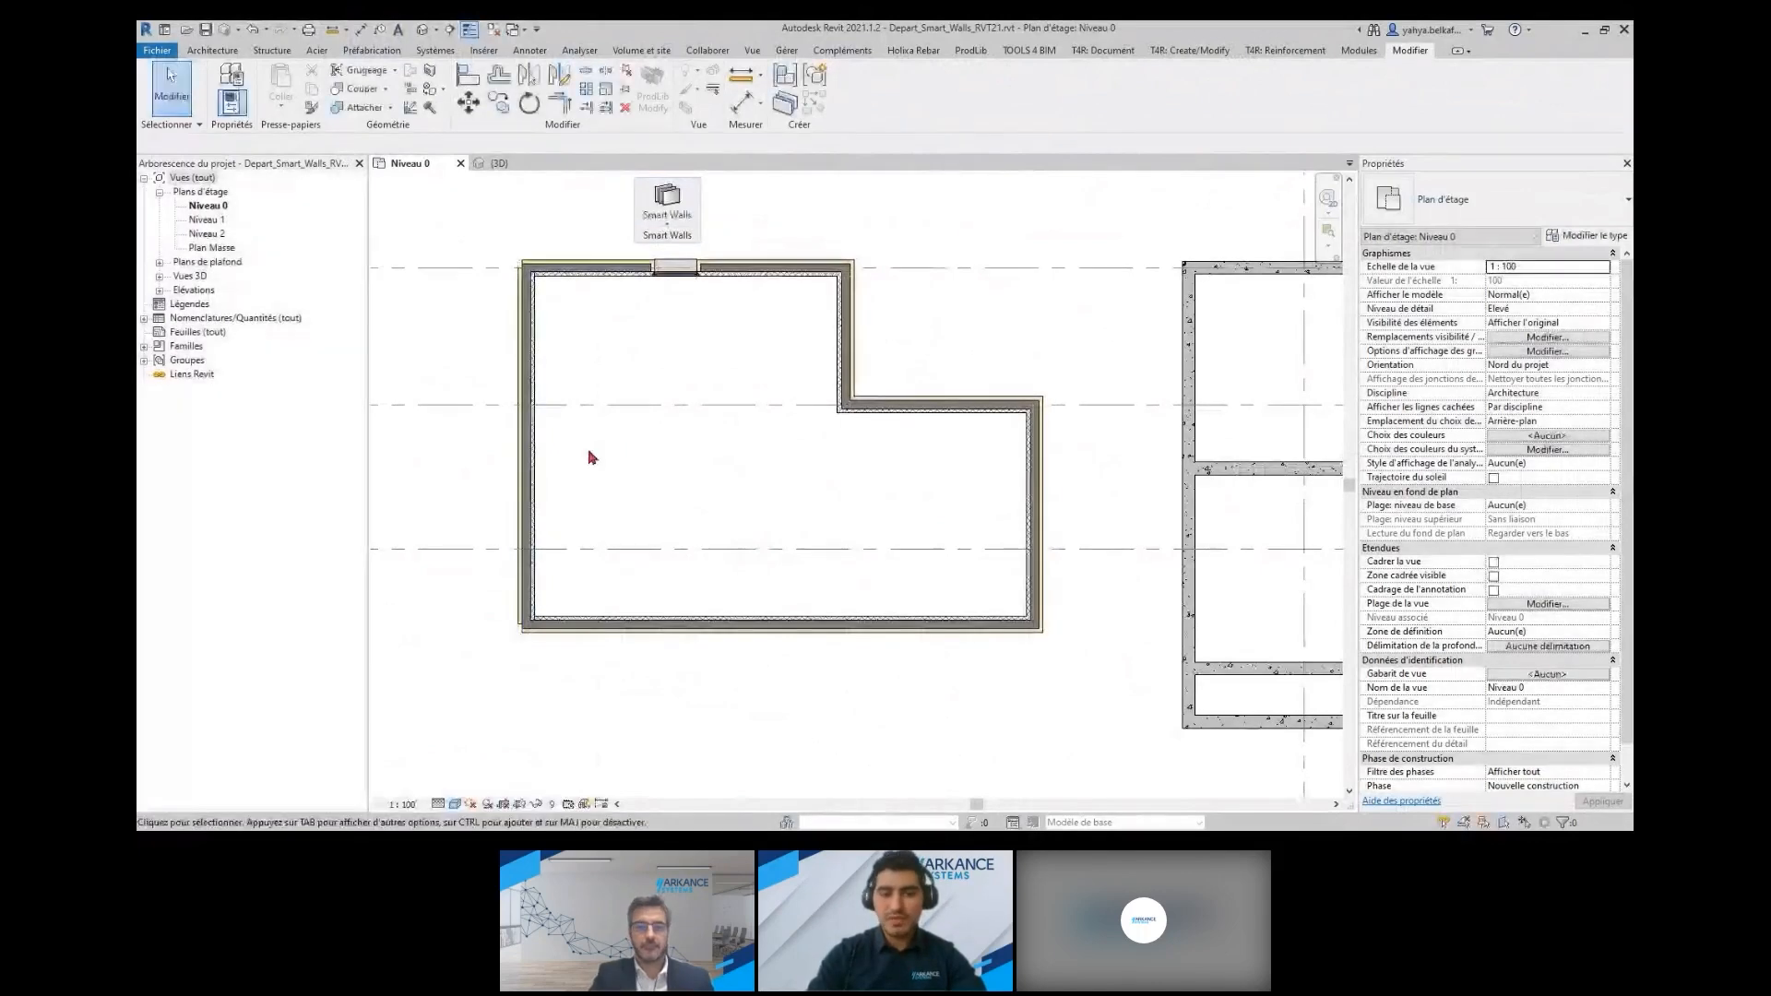
Check the decomposed insulation, concrete and render layers by selecting each one as its own wall
{"action": "scroll", "coordinate": [544, 535], "scroll_direction": "up", "scroll_amount": 5}
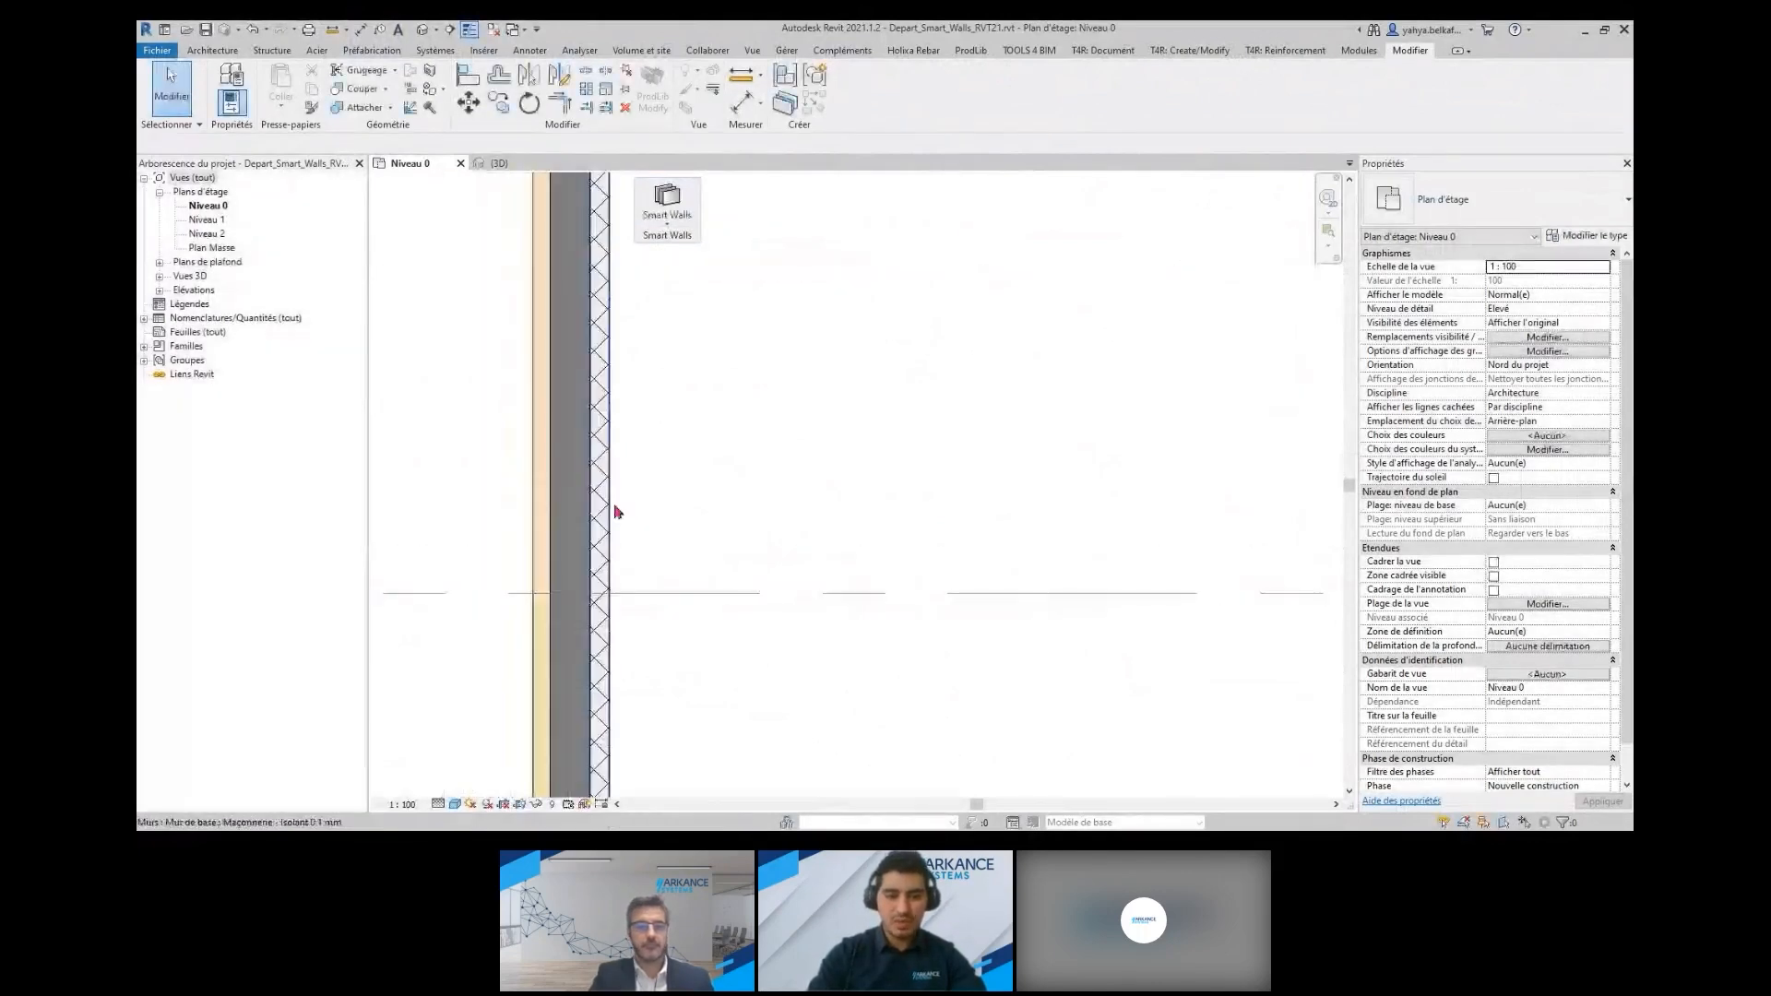
{"action": "left_click", "coordinate": [592, 493]}
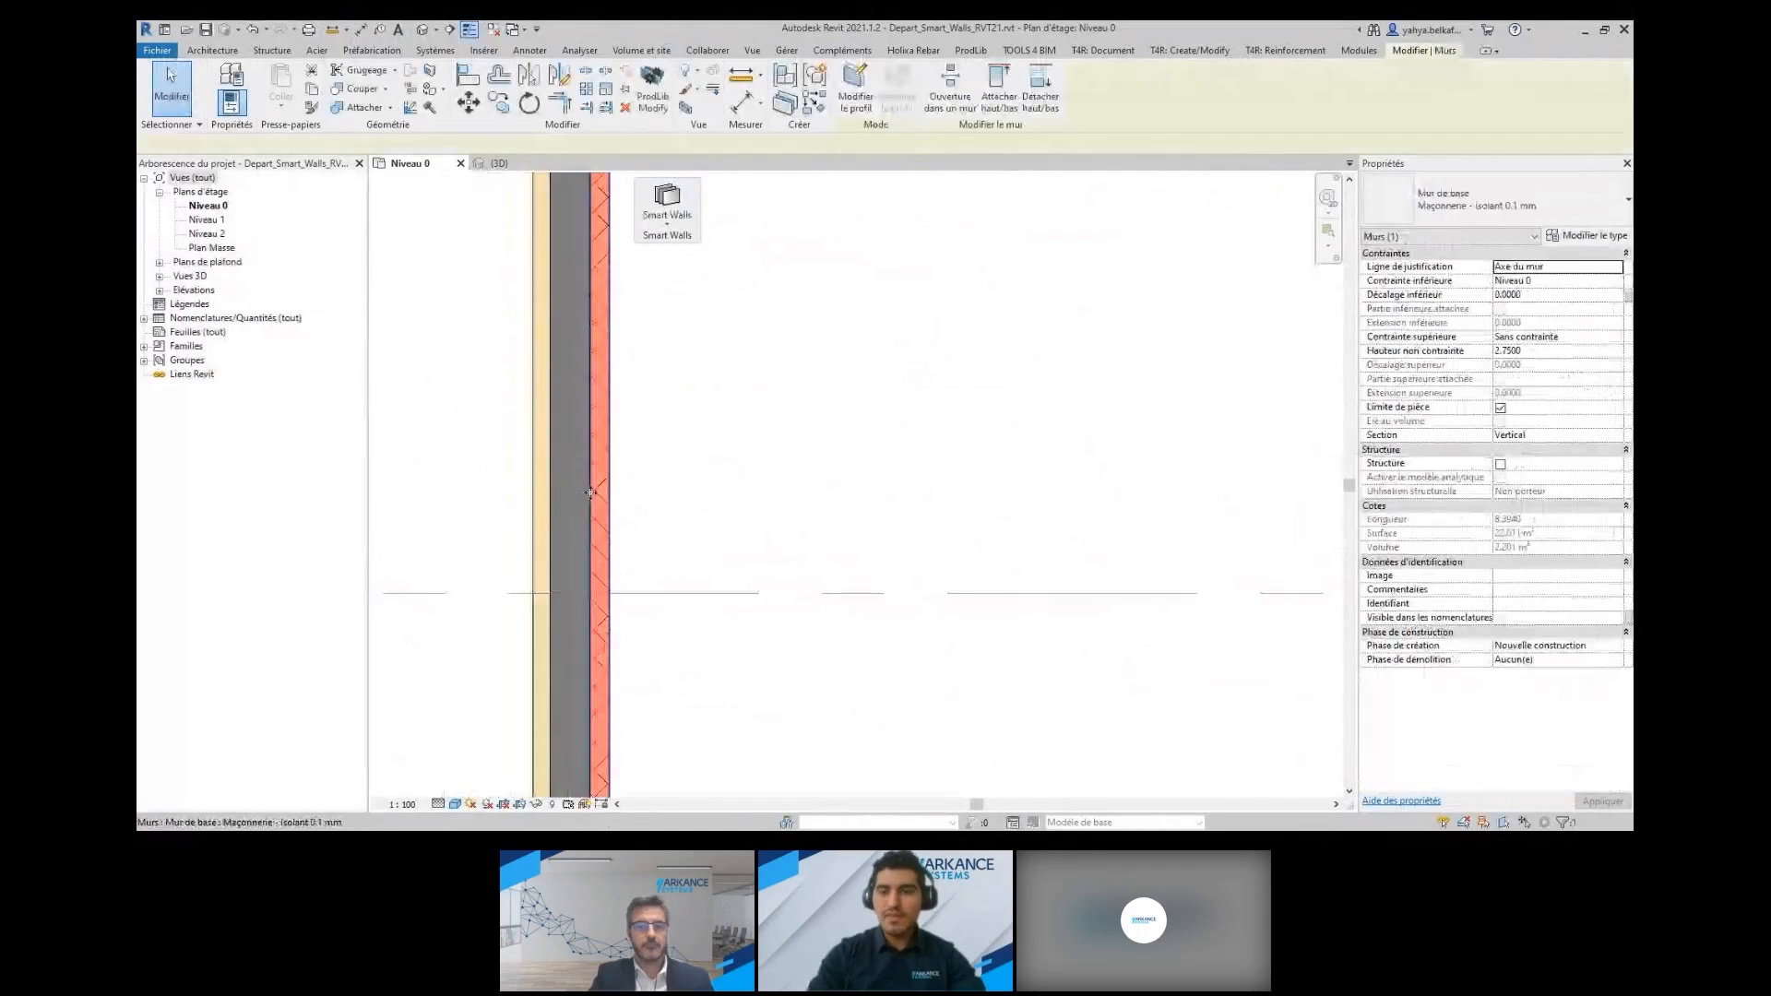
{"action": "key", "text": "ctrl"}
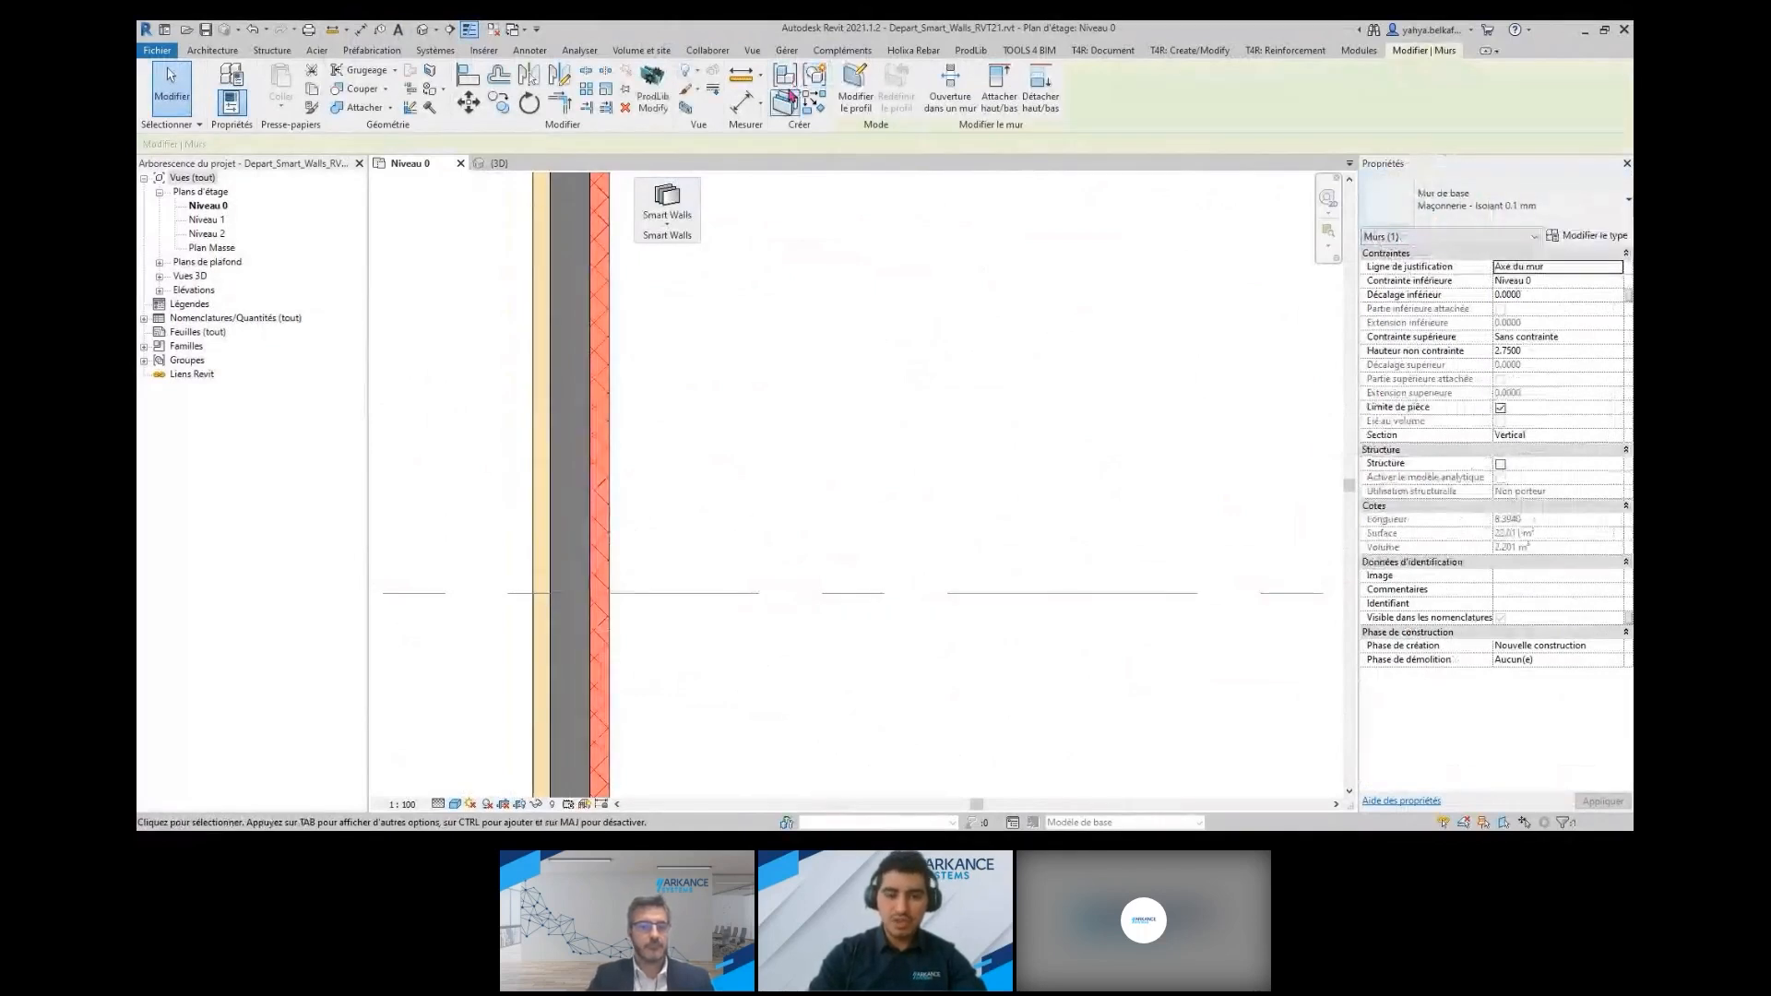
{"action": "key", "text": "Escape"}
{"action": "left_click", "coordinate": [558, 404]}
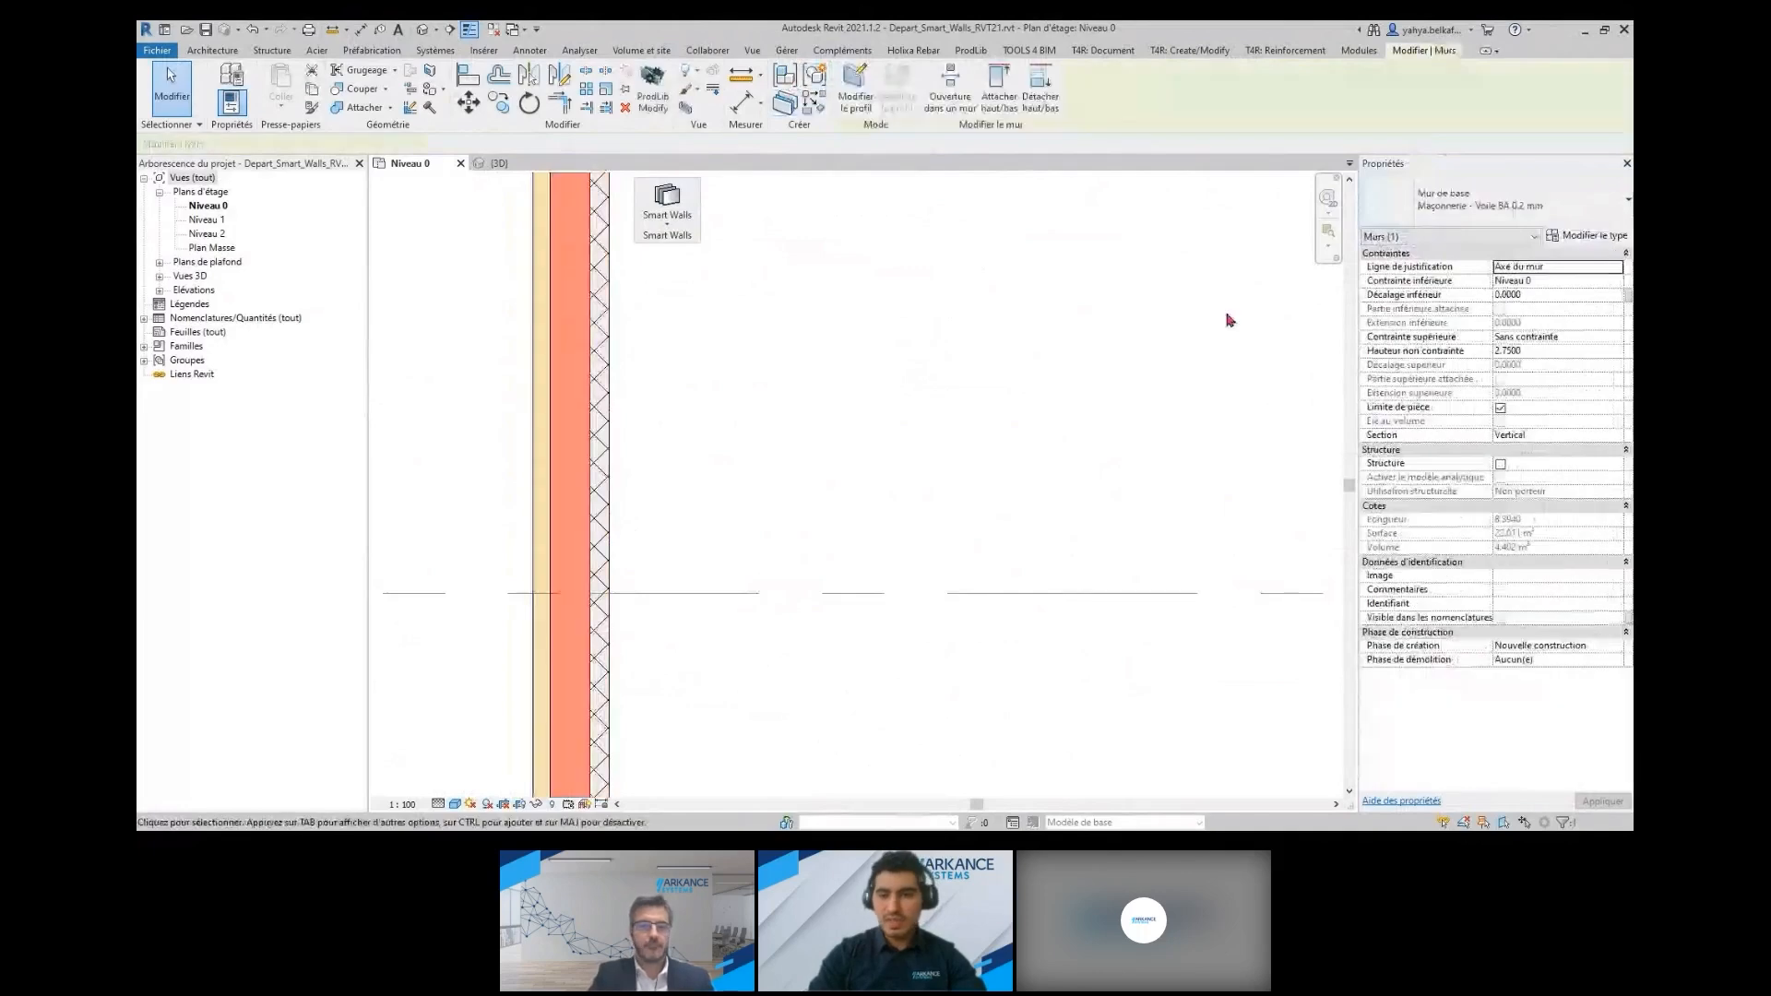
{"action": "key", "text": "Escape"}
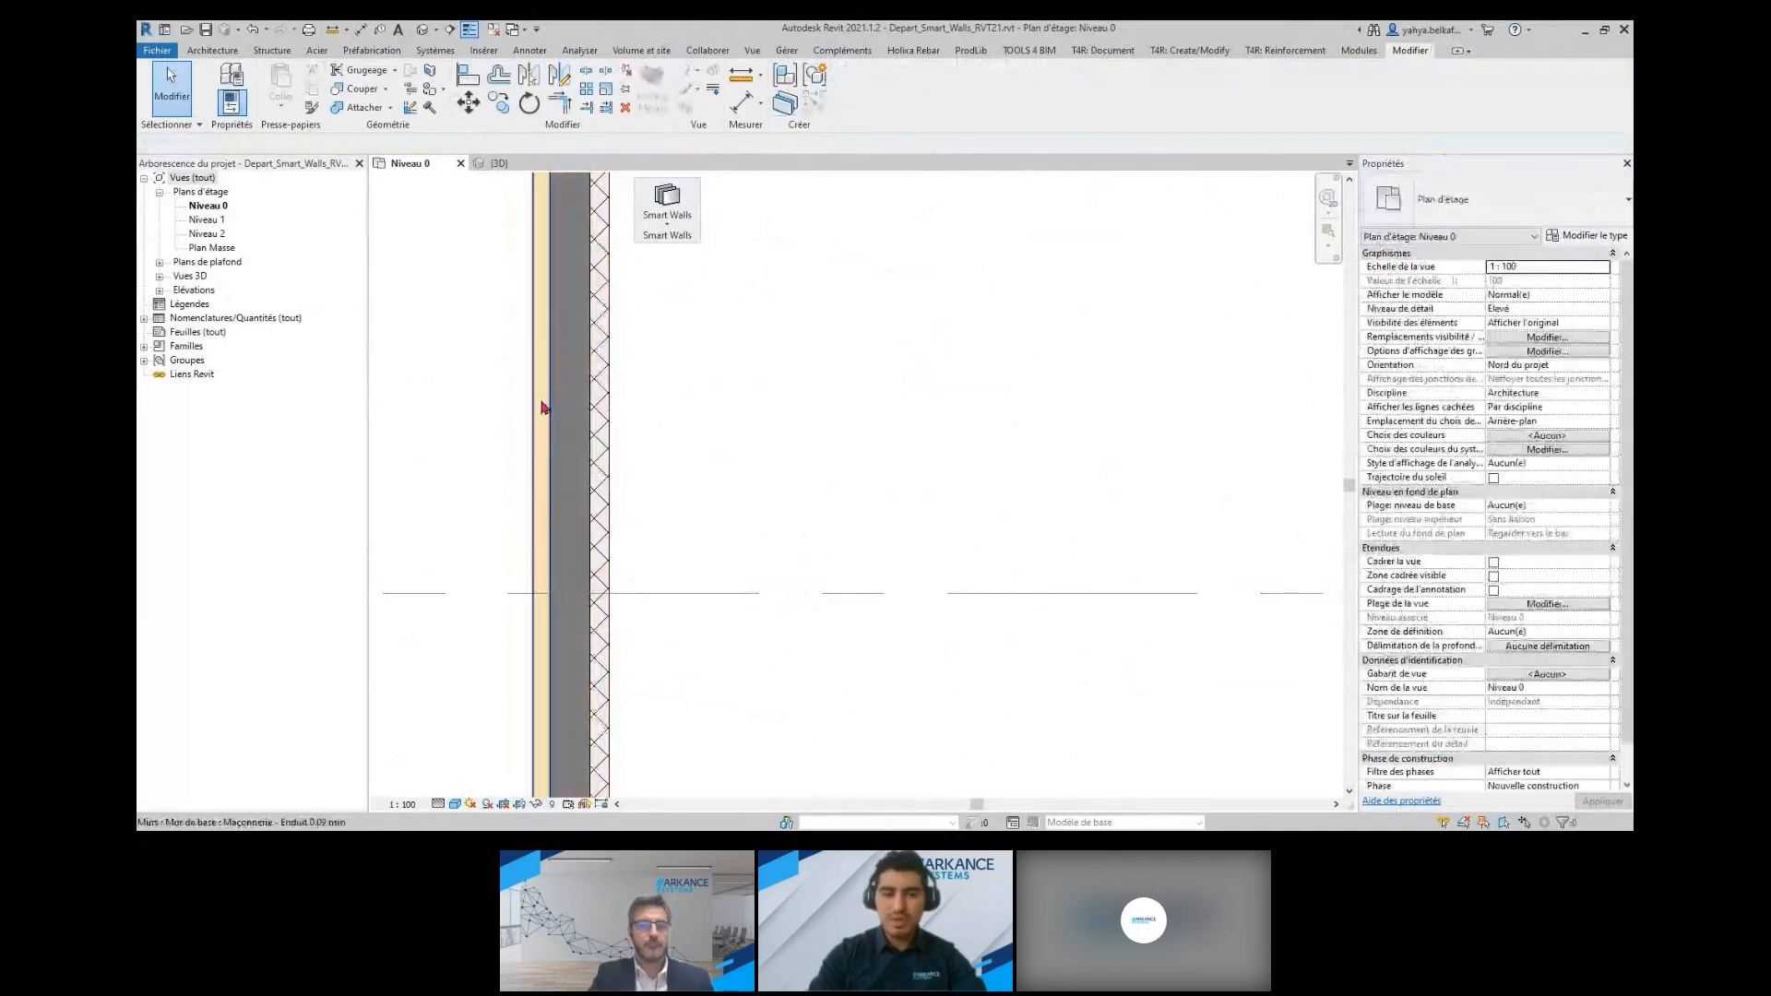
{"action": "left_click", "coordinate": [543, 408]}
{"action": "key", "text": "Escape"}
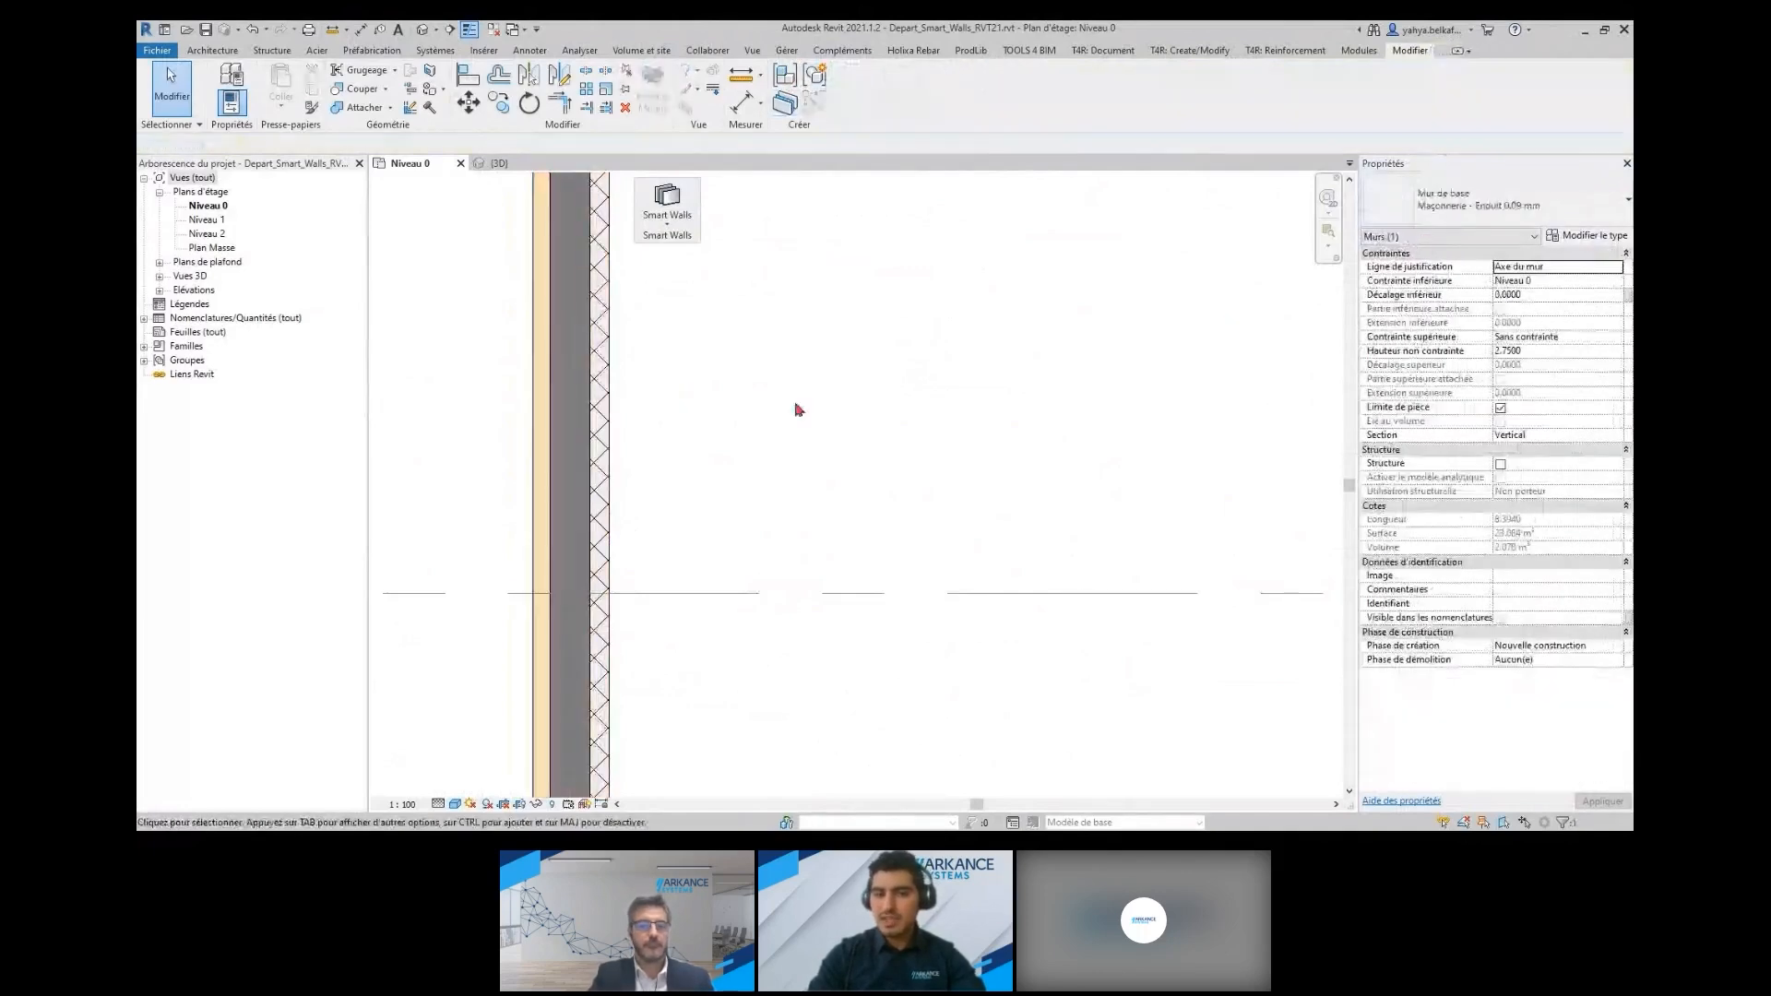
Review the gap settings per wall type in Configuration des écarts par type de mur without changing them
{"action": "scroll", "coordinate": [799, 409], "scroll_direction": "down", "scroll_amount": 5}
{"action": "middle_click_drag", "start_coordinate": [961, 413], "coordinate": [806, 619]}
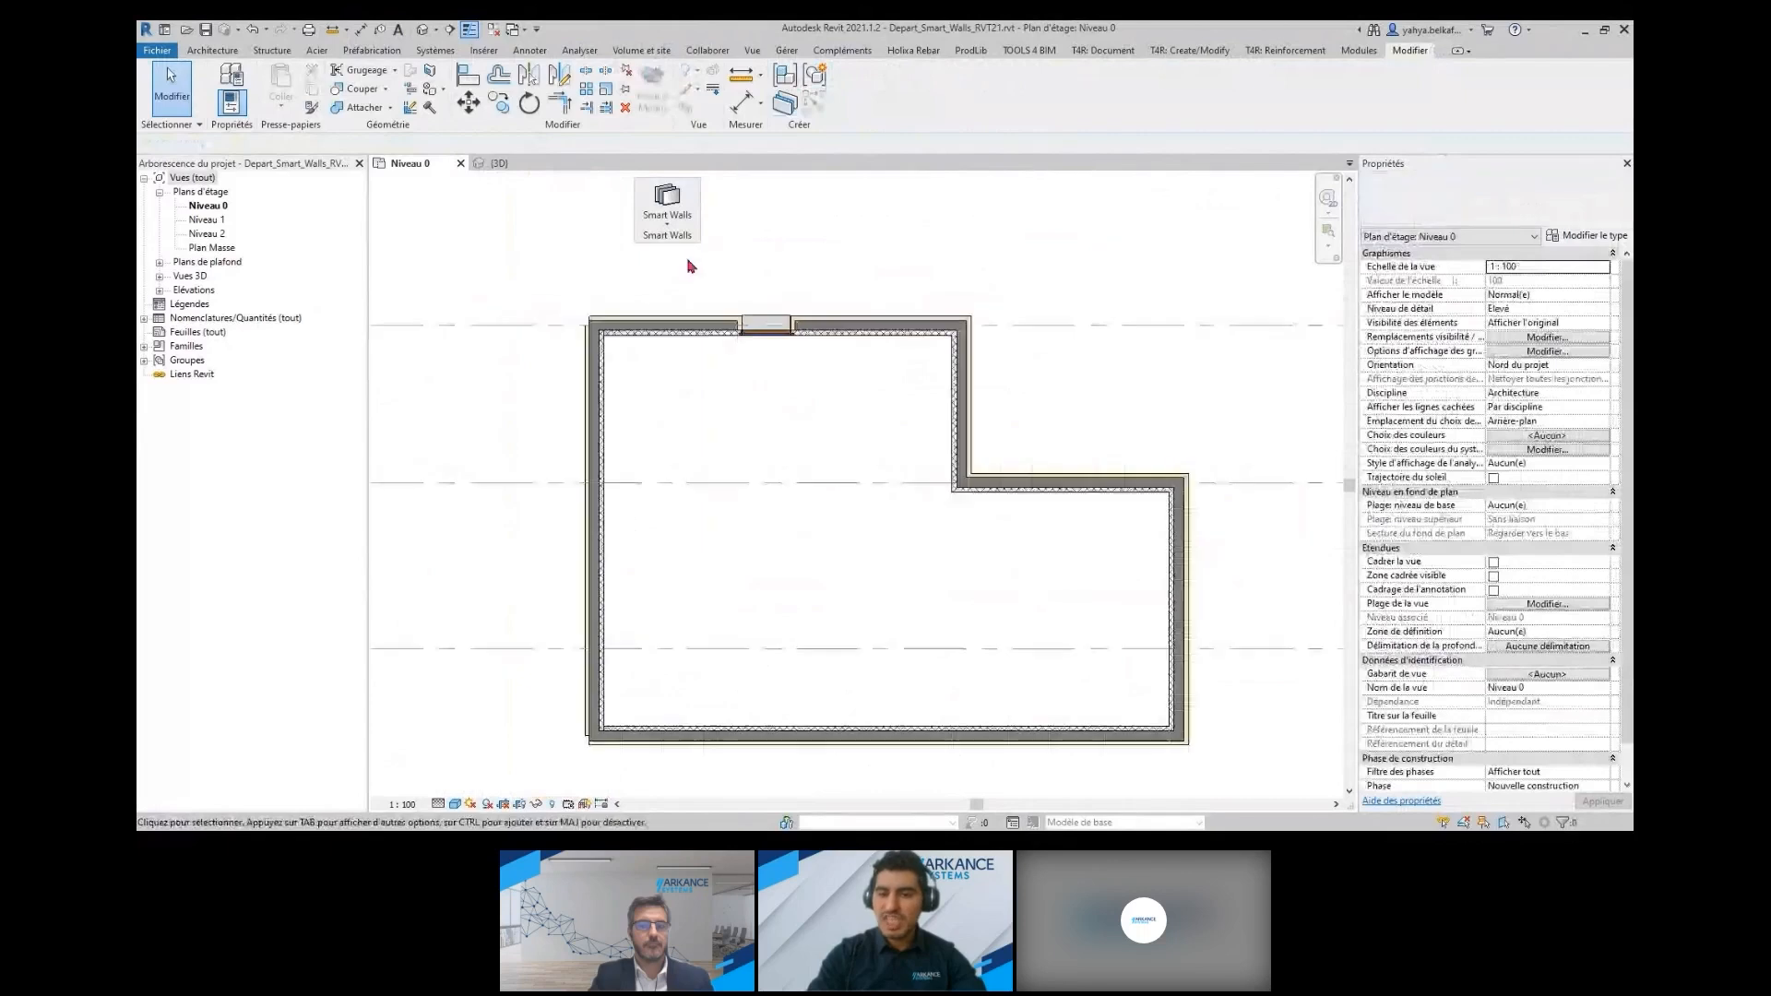
{"action": "left_click", "coordinate": [670, 227]}
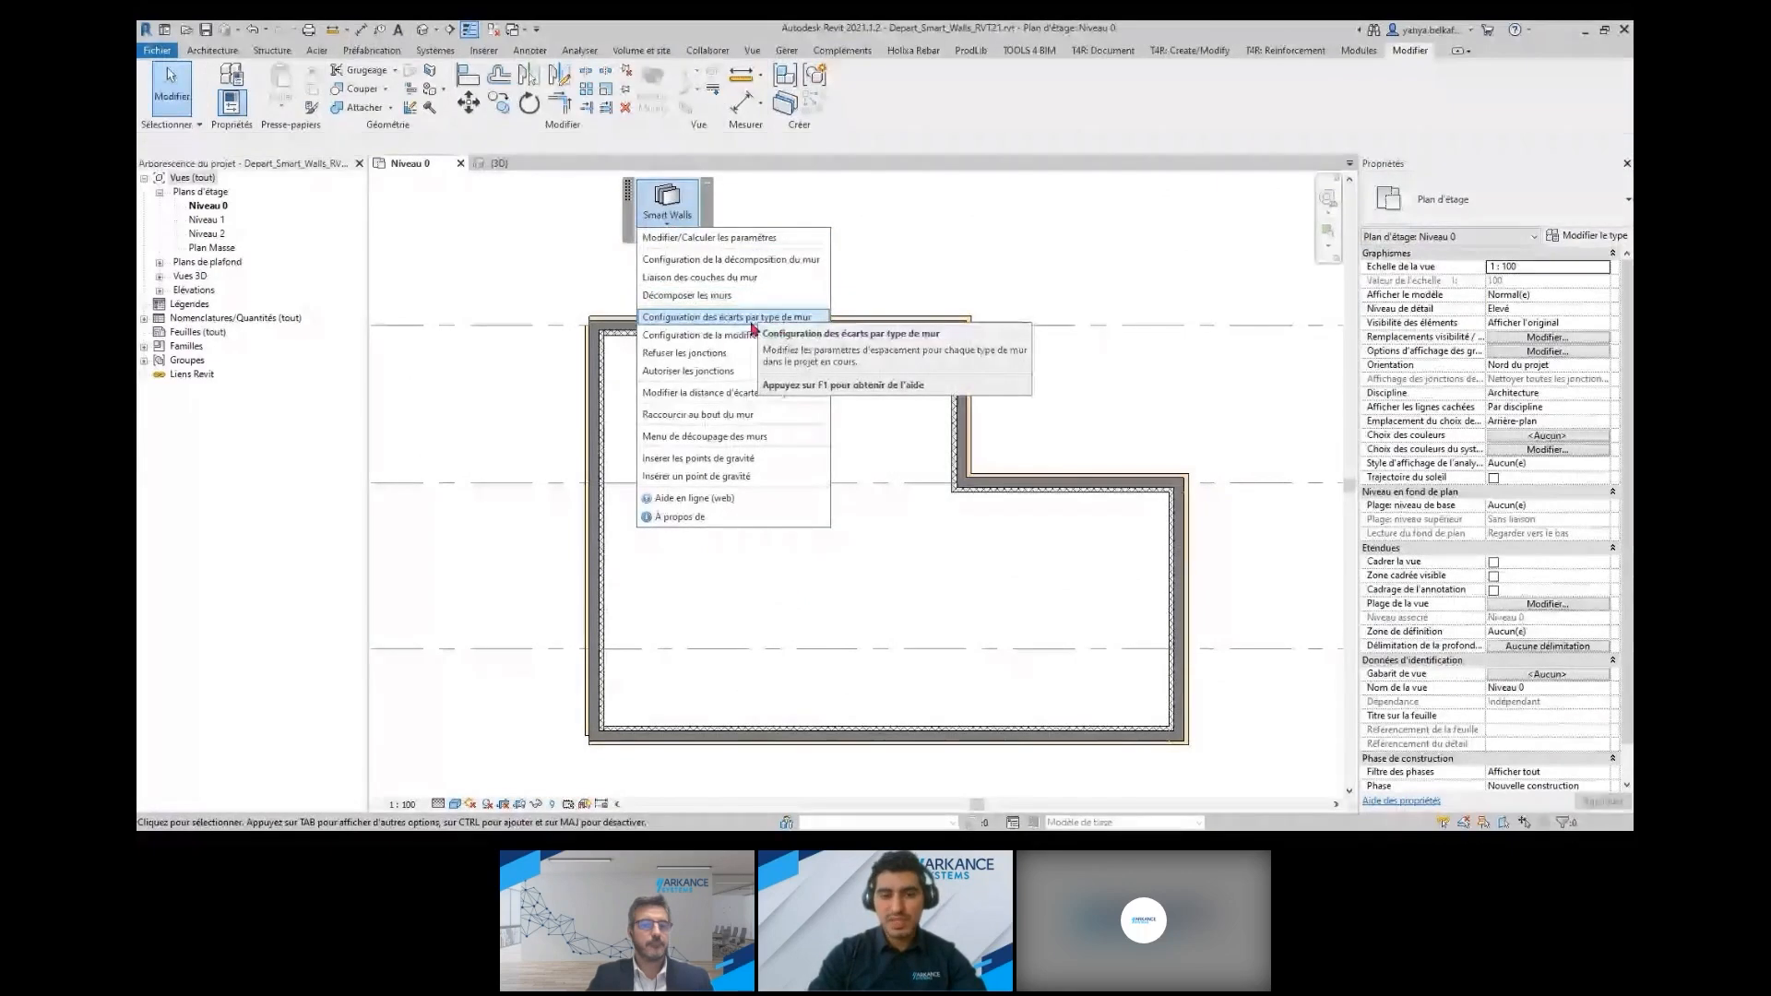
{"action": "left_click", "coordinate": [725, 322]}
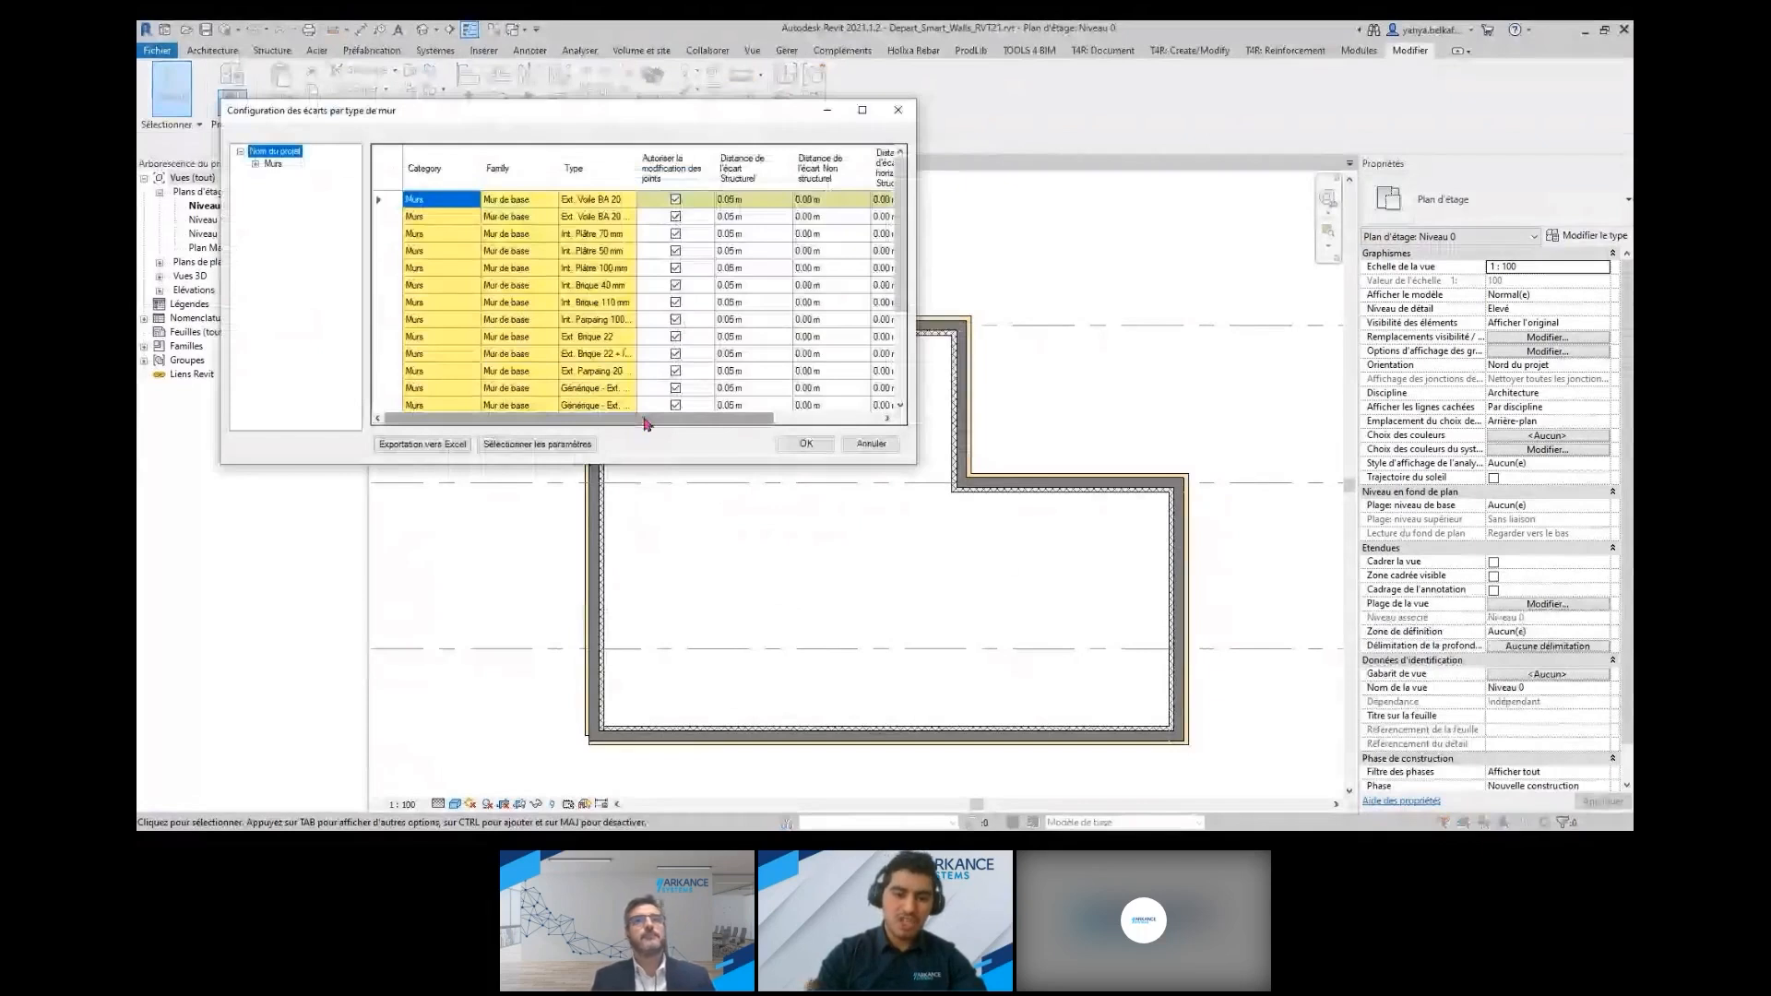
{"action": "mouse_move", "coordinate": [644, 424]}
{"action": "left_mouse_down"}
{"action": "mouse_move", "coordinate": [720, 428]}
{"action": "mouse_move", "coordinate": [639, 424]}
{"action": "left_mouse_up"}
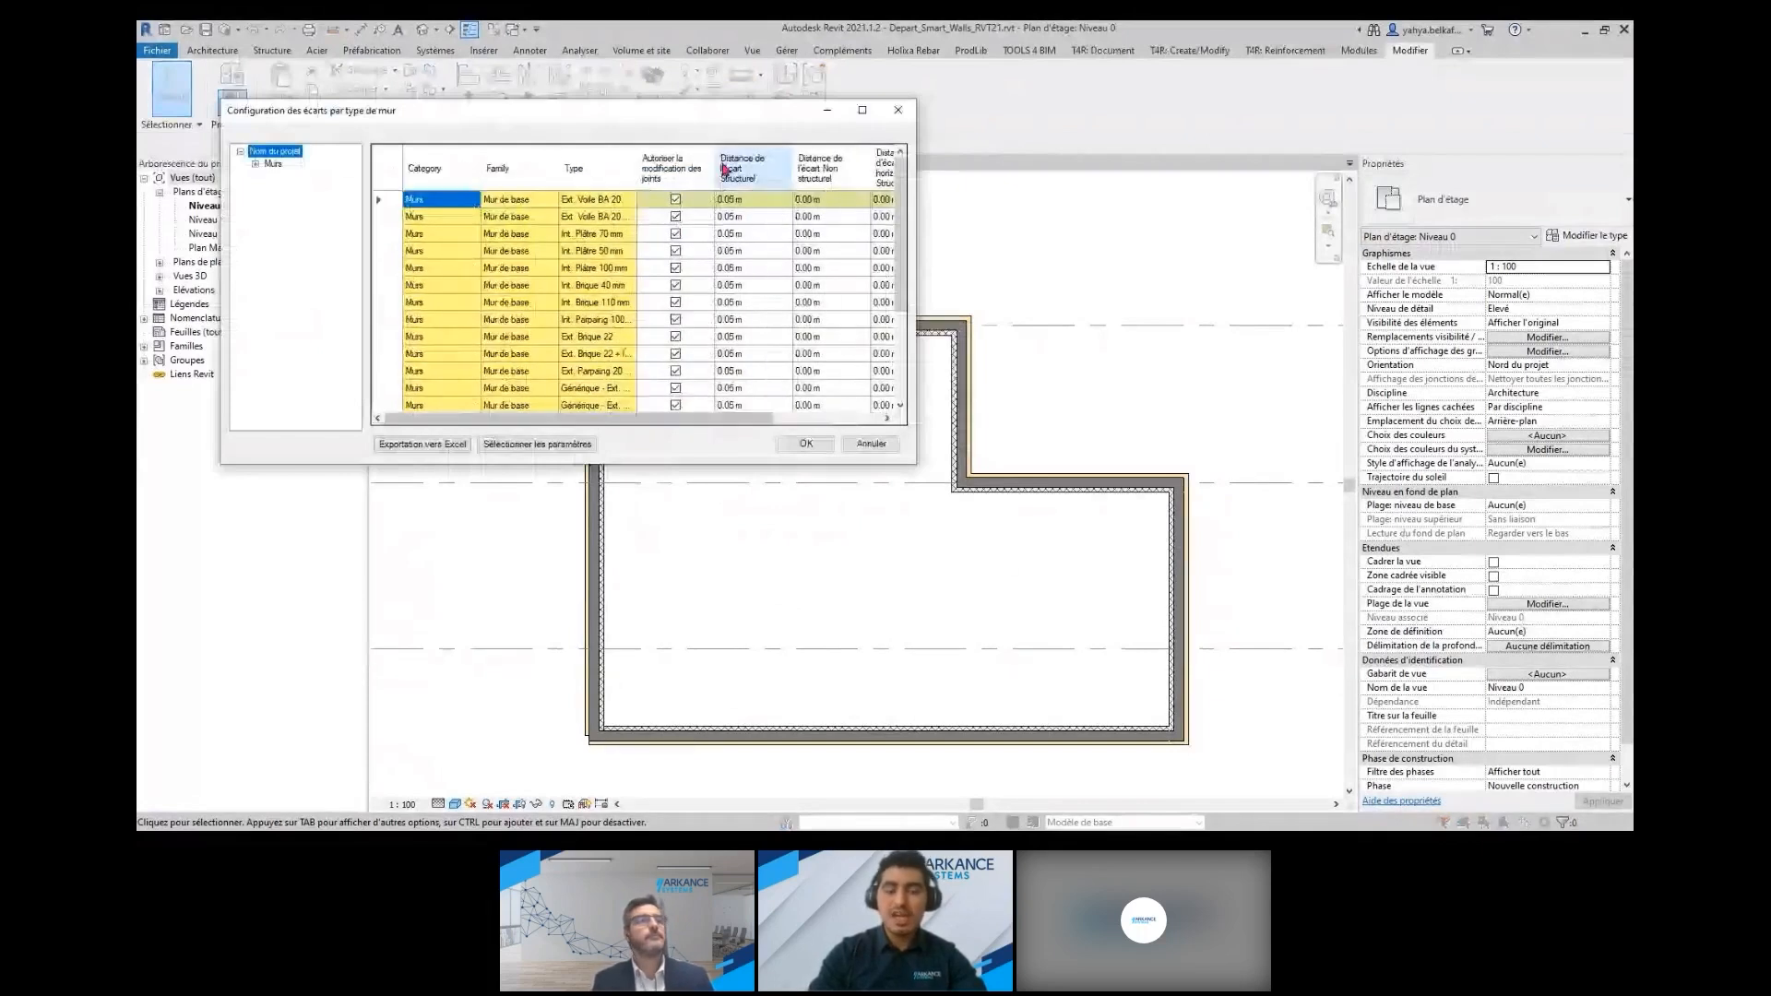
{"action": "left_click", "coordinate": [379, 201]}
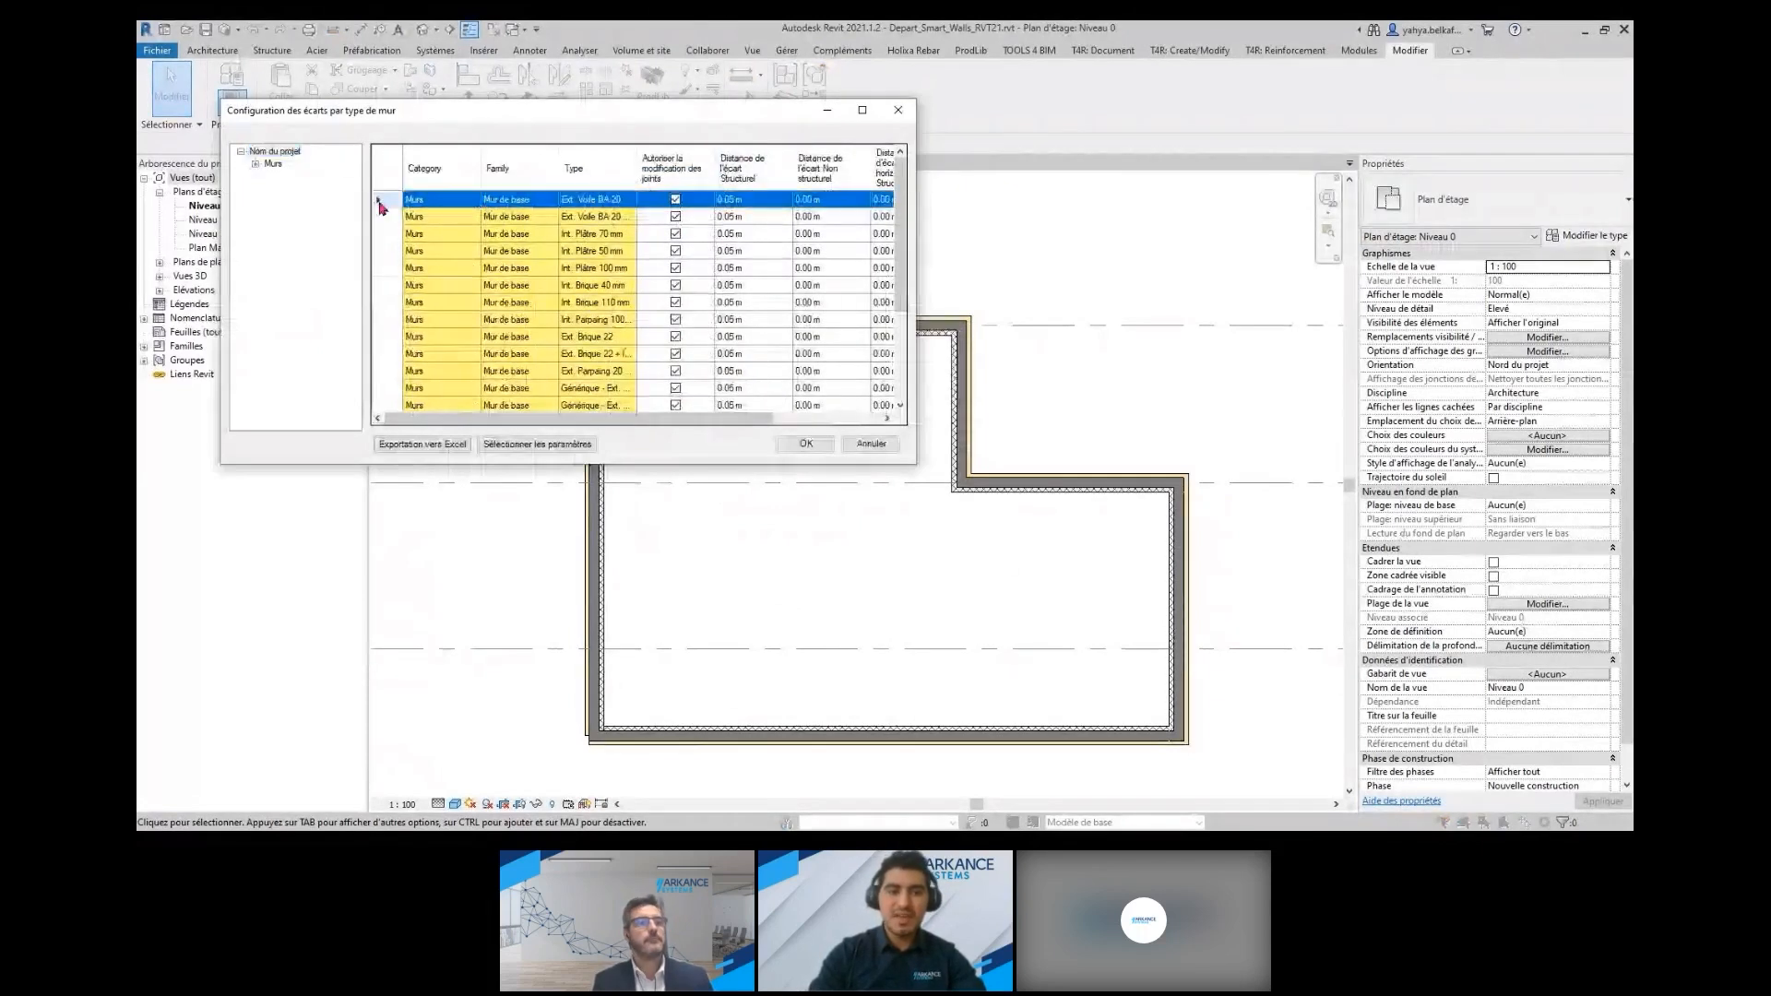
{"action": "left_click", "coordinate": [896, 112]}
Disallow the joins of the short vertical wall at the L-shaped building's notch, and select it and the adjoining window wall to check them
{"action": "left_click", "coordinate": [678, 211]}
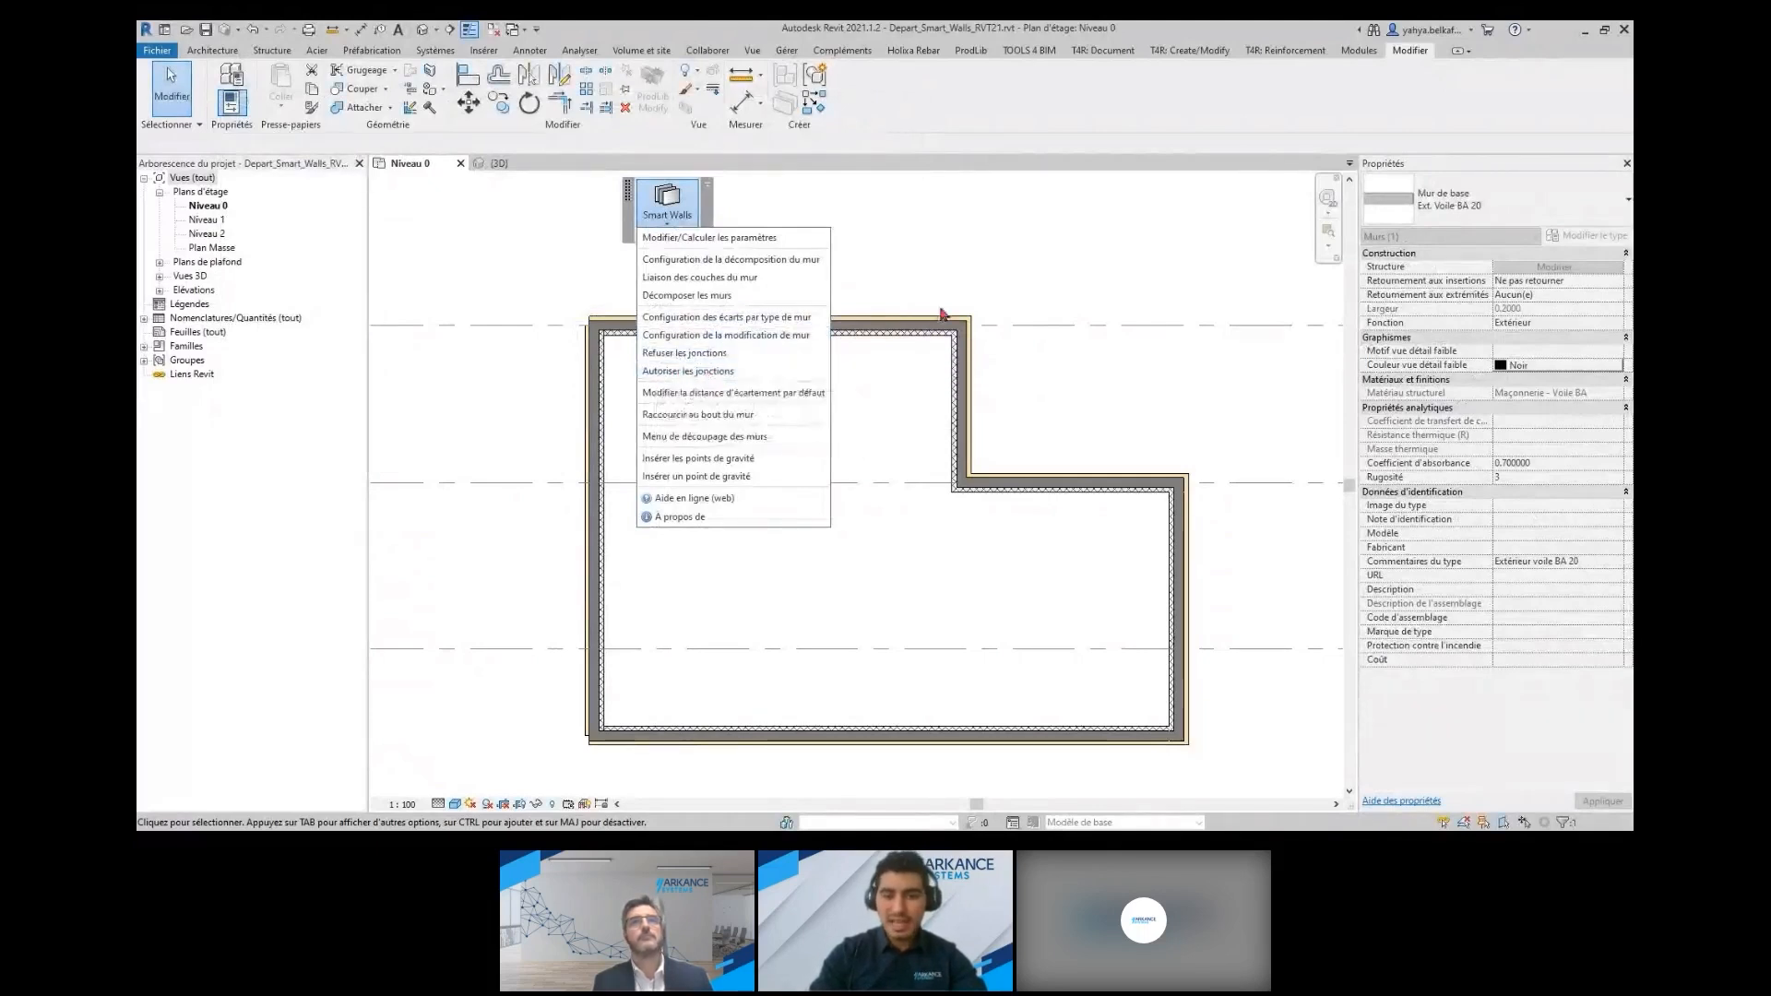
{"action": "left_click", "coordinate": [736, 372]}
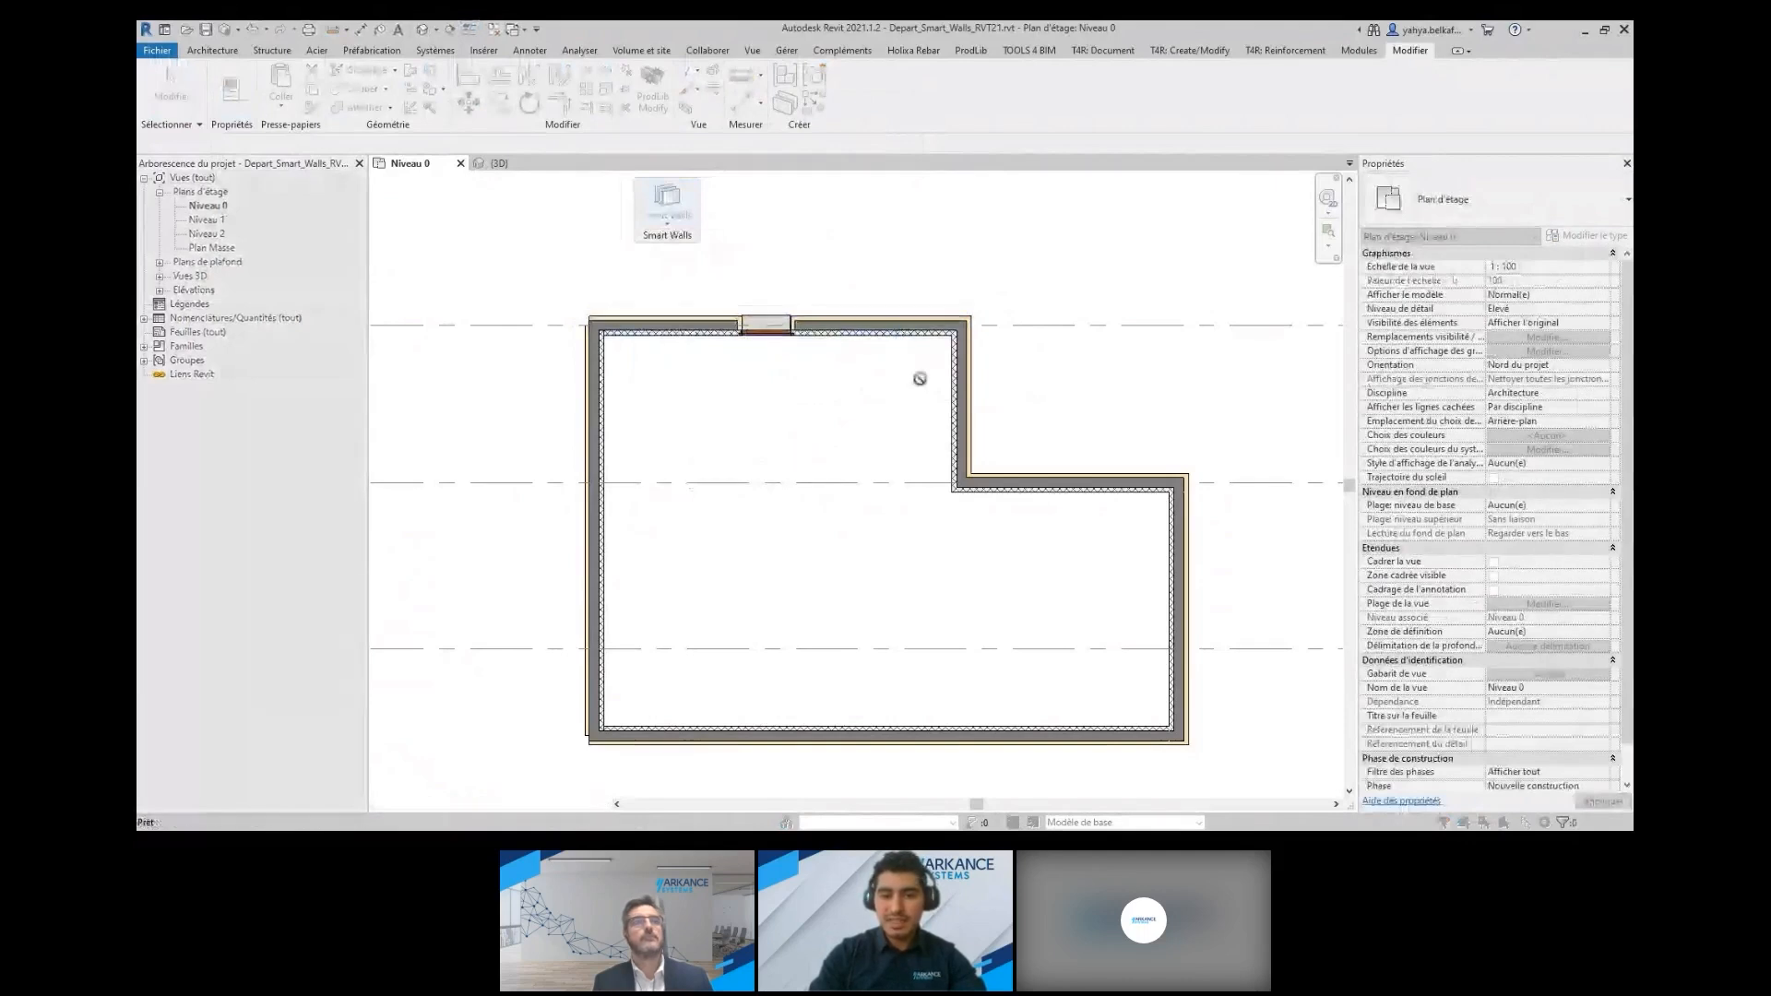
{"action": "key", "text": "Escape"}
{"action": "left_click", "coordinate": [961, 435]}
{"action": "scroll", "coordinate": [969, 452], "scroll_direction": "up", "scroll_amount": 2}
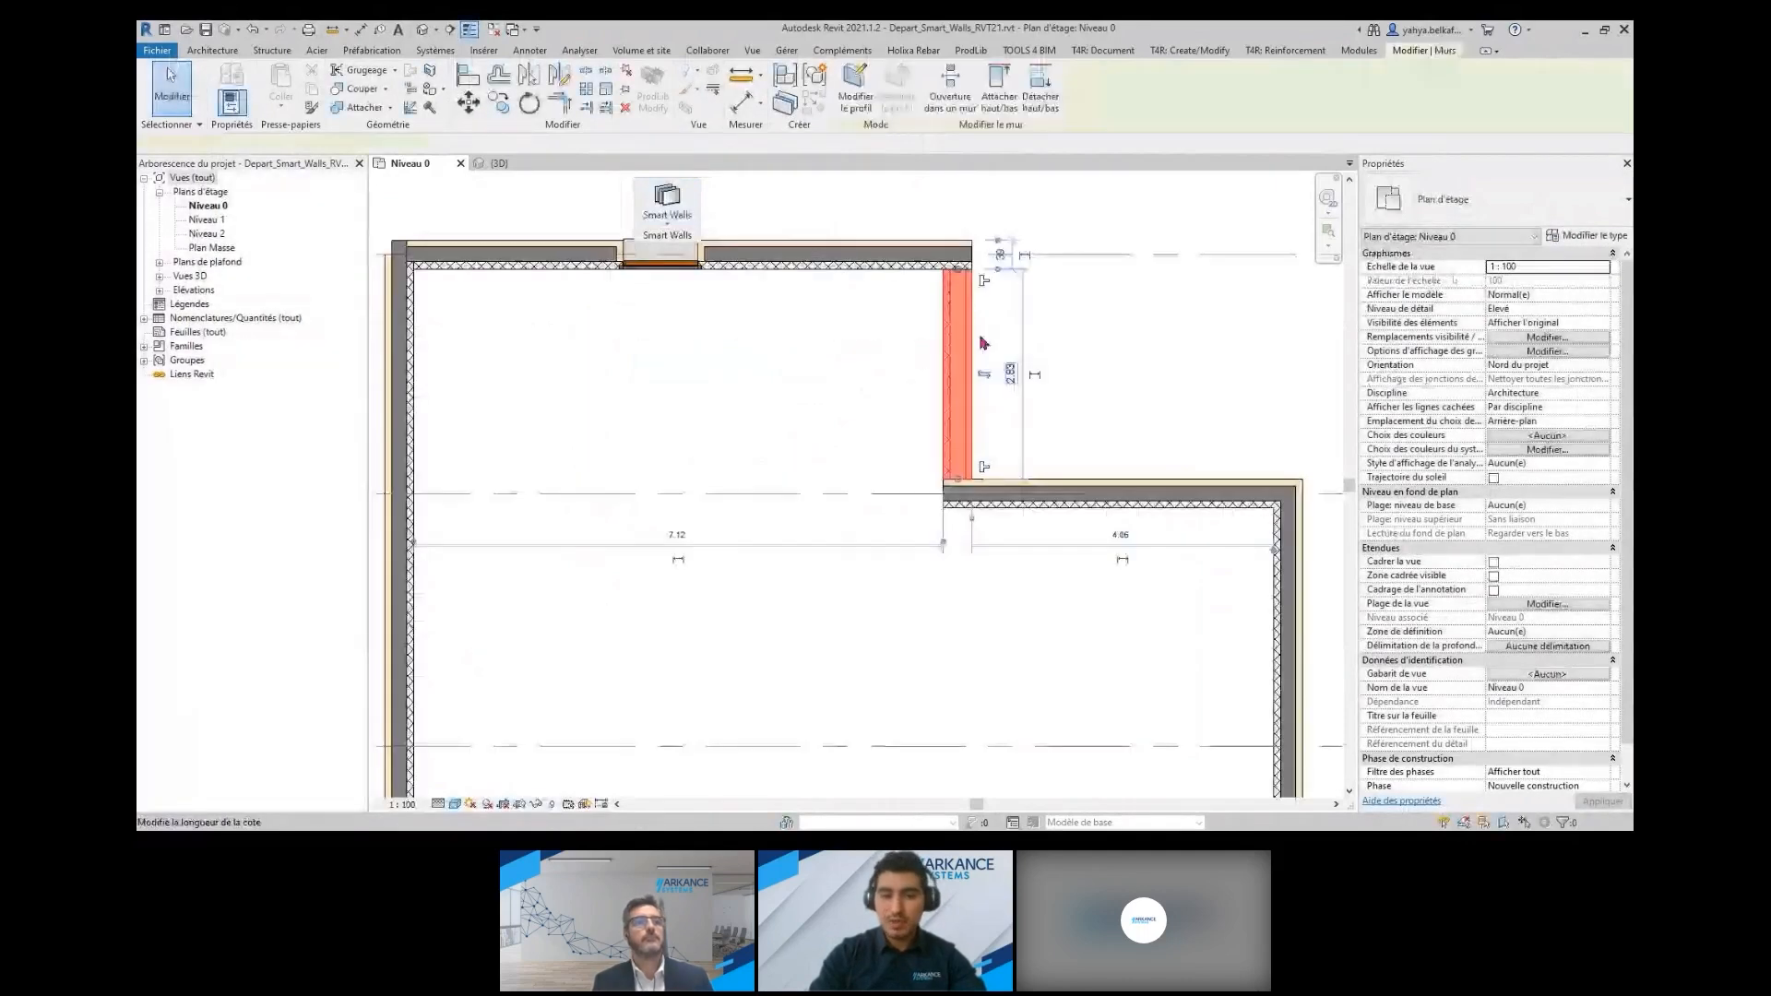
{"action": "left_click", "coordinate": [927, 260]}
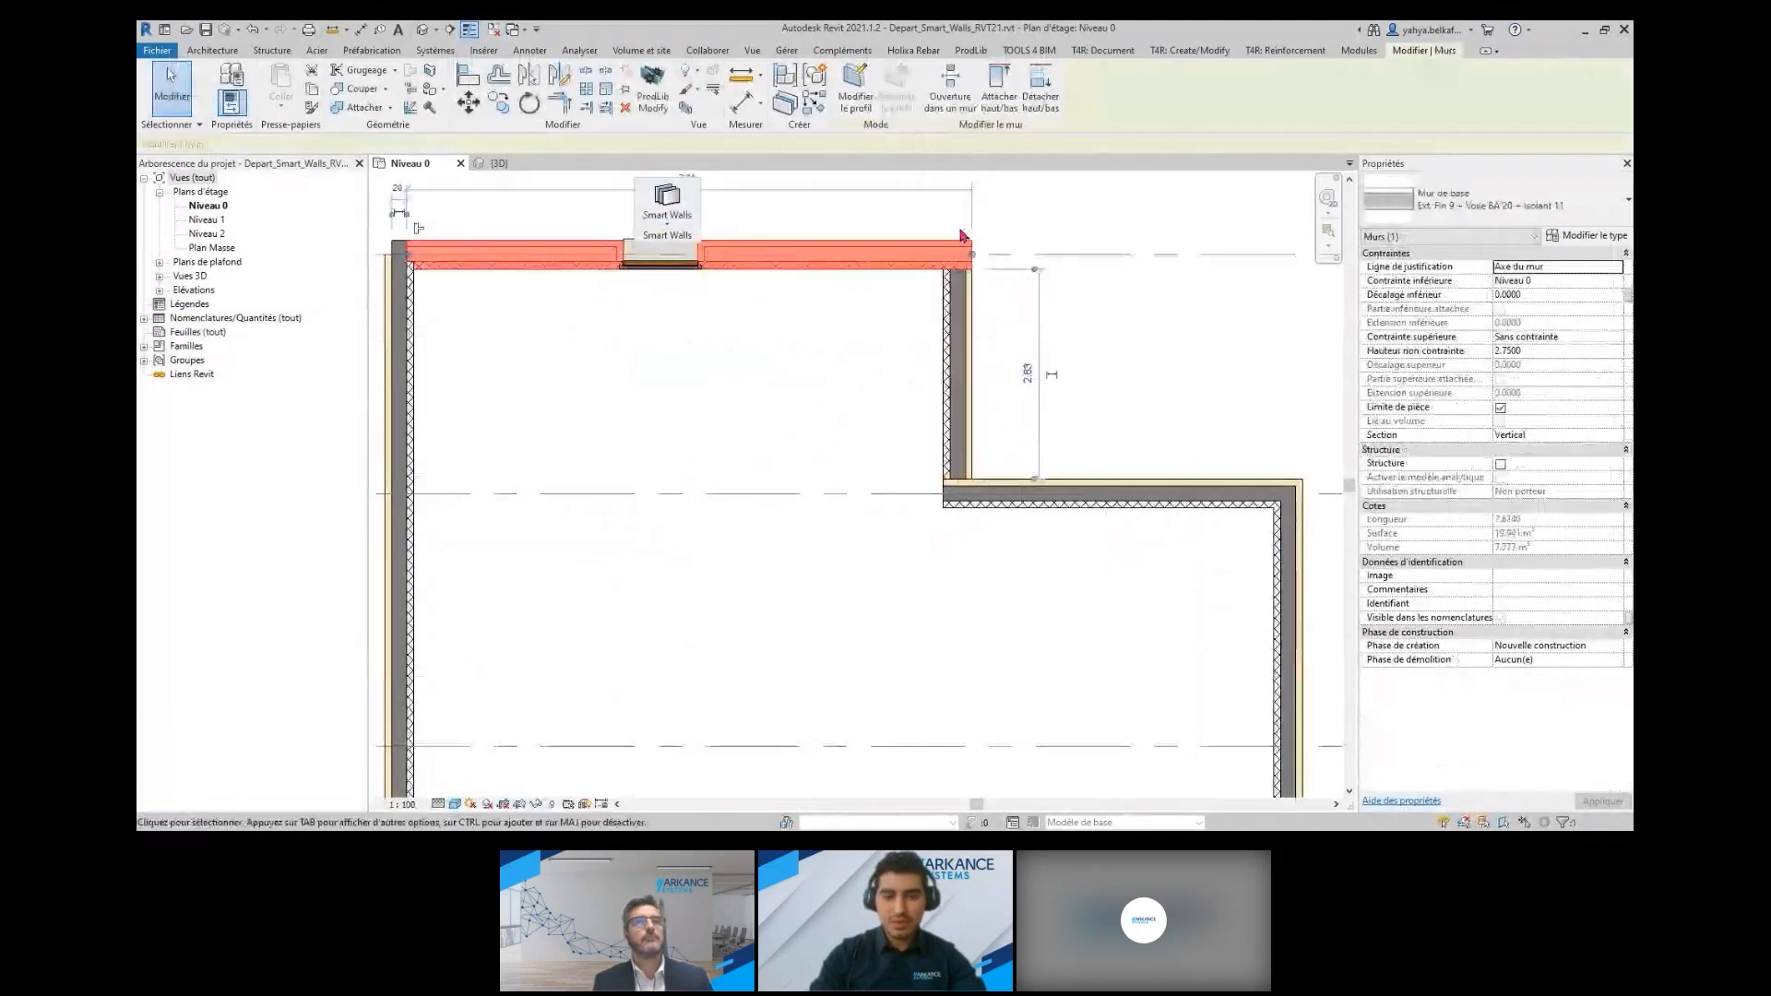
Shorten the lower end of the diagonal wall in the concrete building with the Raccourcir au bout du mur command
{"action": "left_click", "coordinate": [669, 238]}
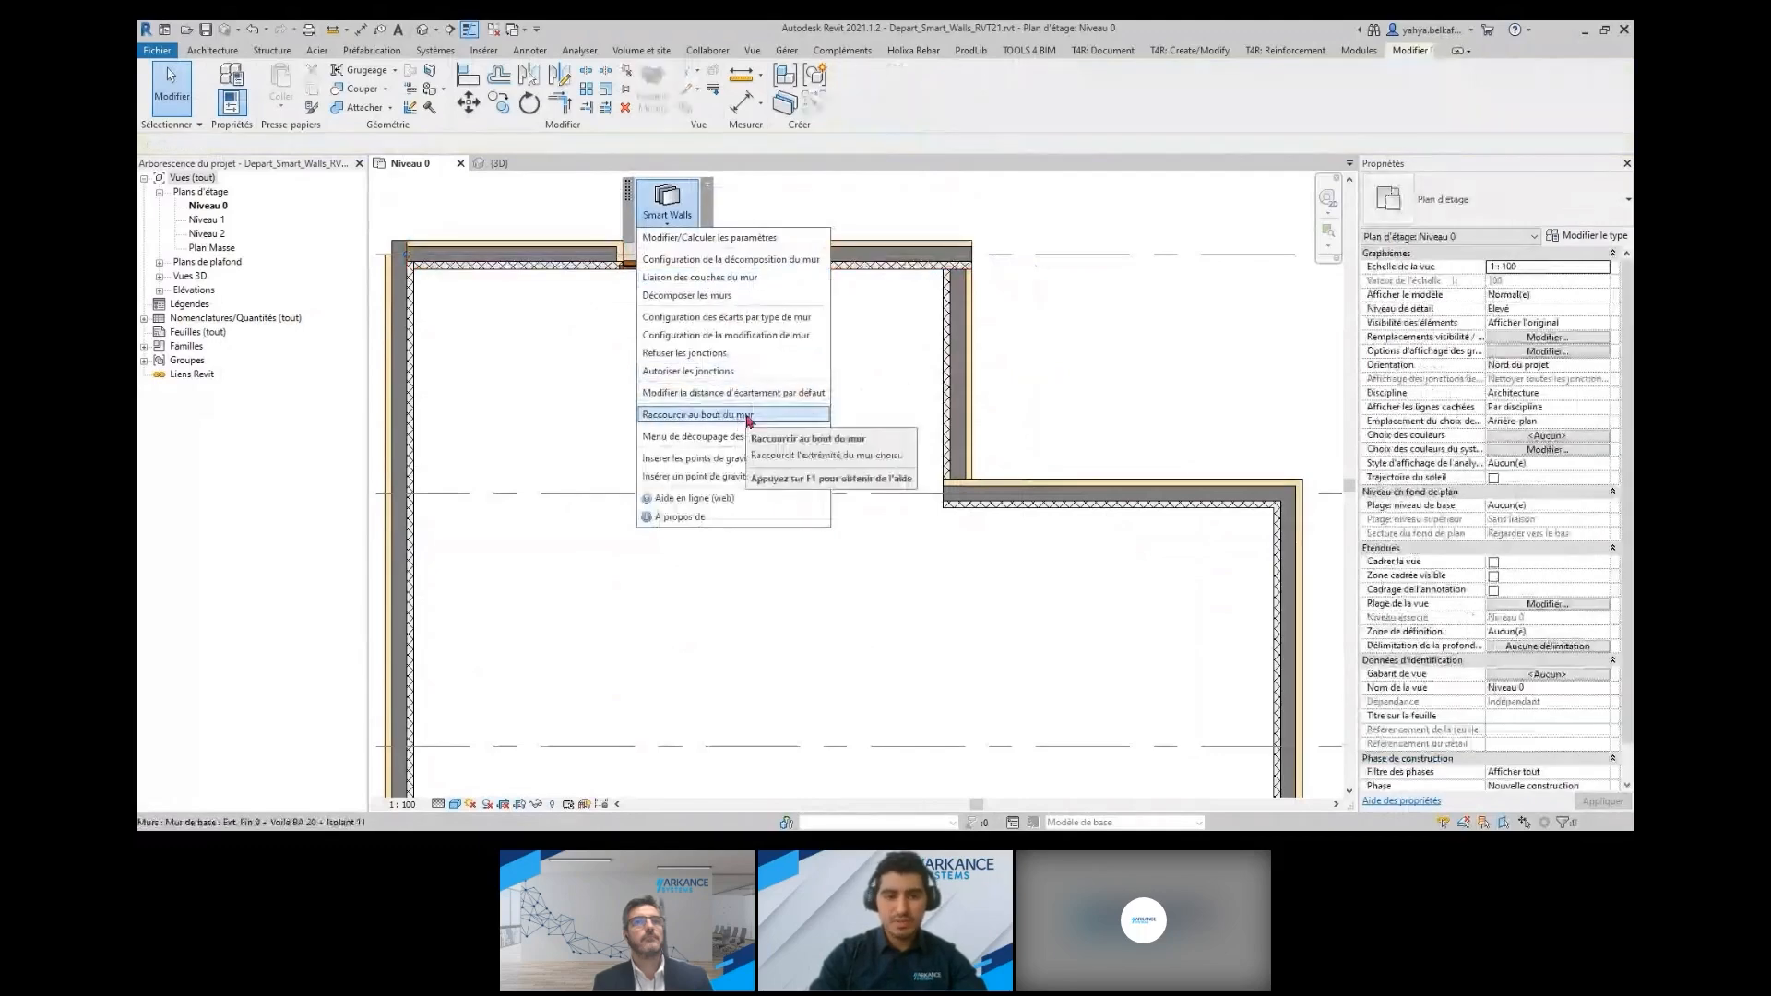
{"action": "left_click", "coordinate": [749, 417]}
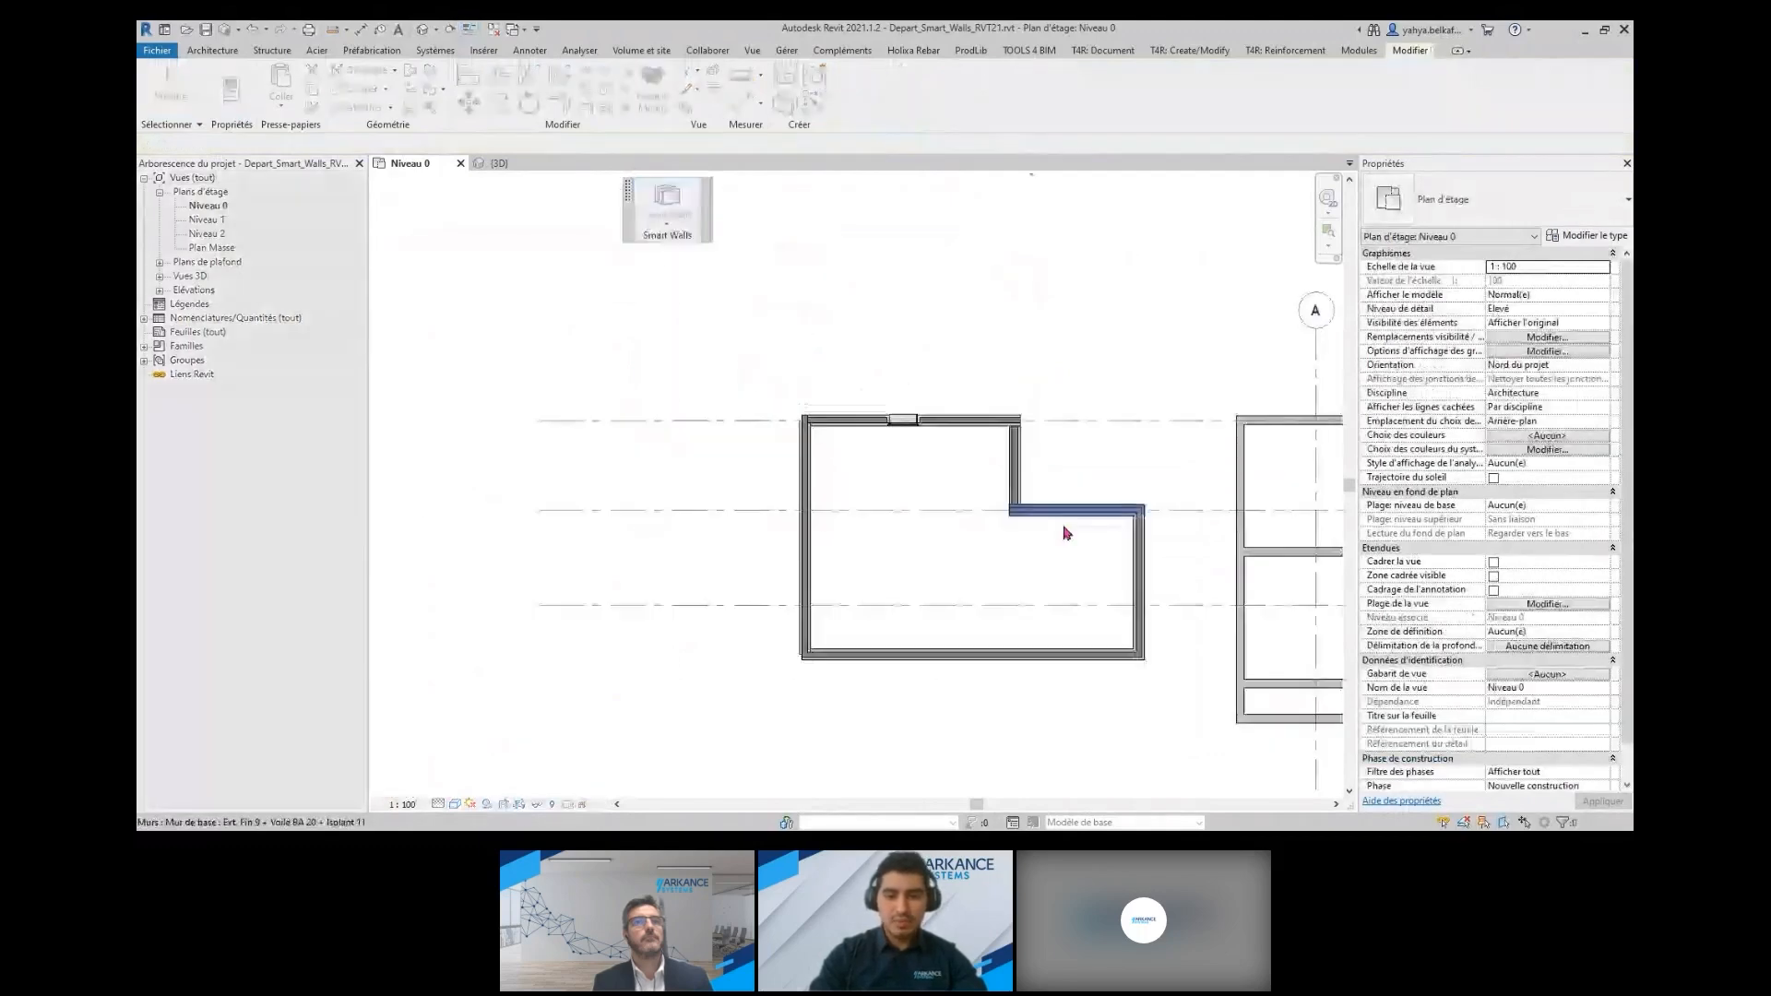
{"action": "scroll", "coordinate": [1067, 534], "scroll_direction": "down", "scroll_amount": 1}
{"action": "middle_click_drag", "start_coordinate": [1067, 533], "coordinate": [464, 452]}
{"action": "scroll", "coordinate": [914, 601], "scroll_direction": "up", "scroll_amount": 4}
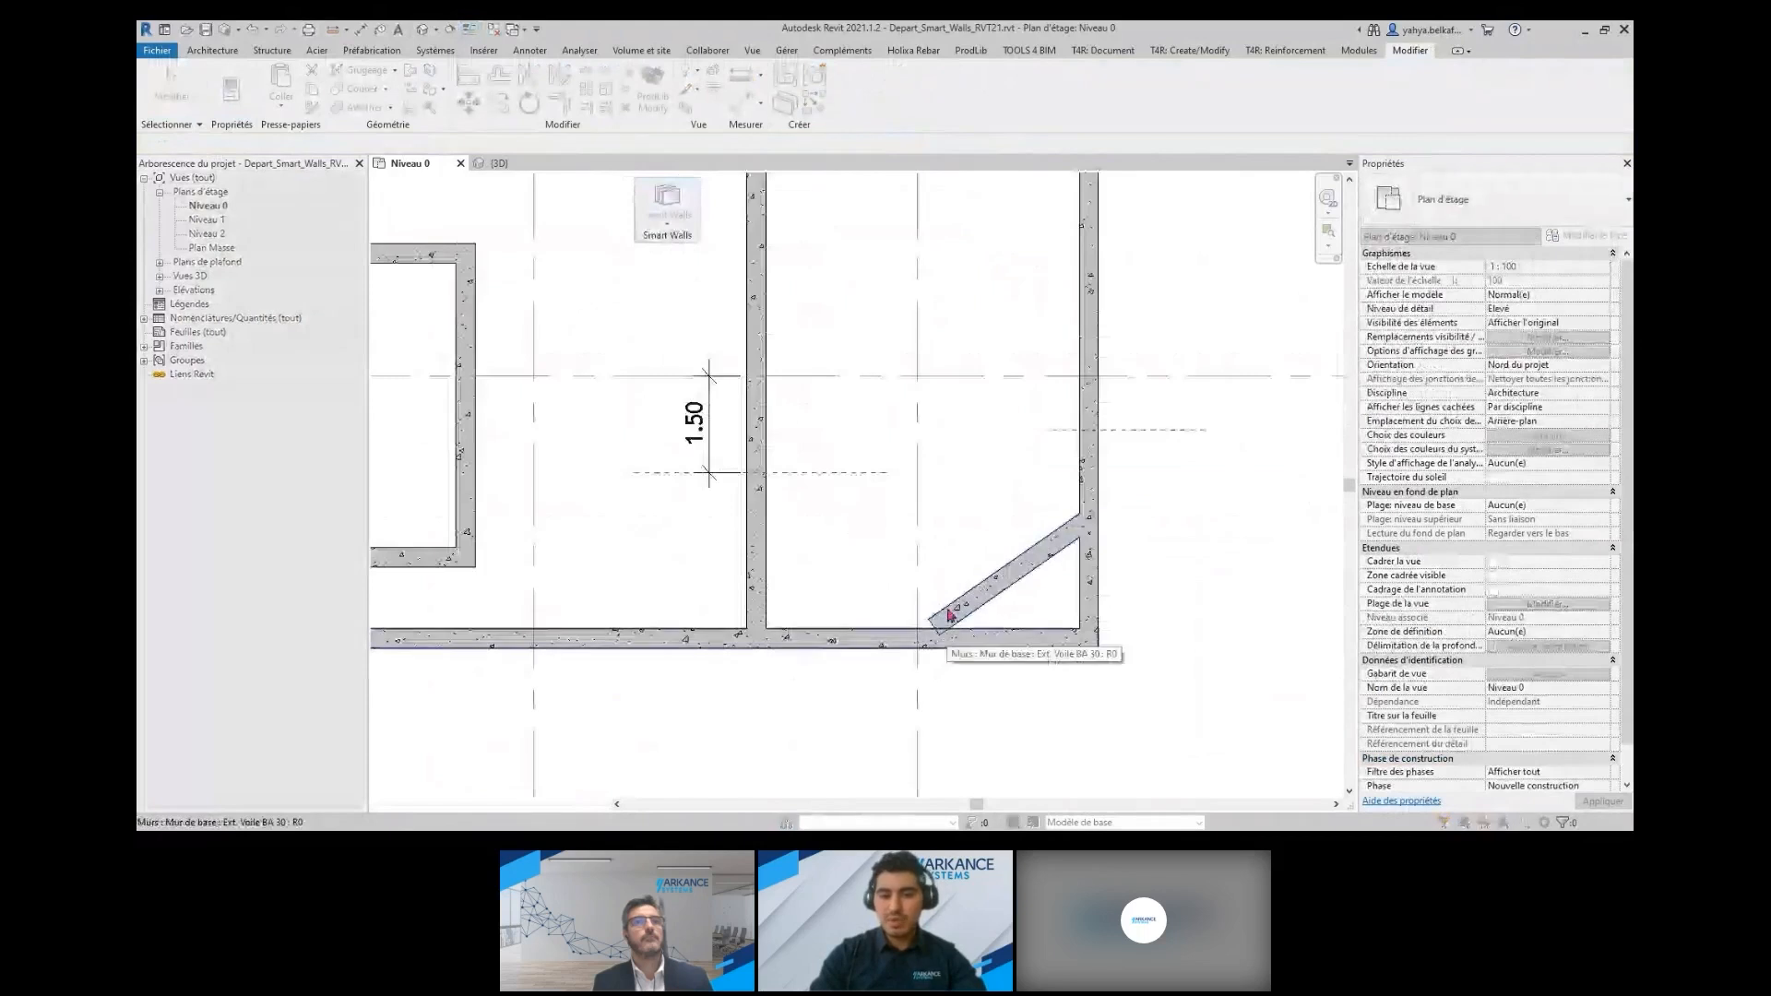
{"action": "scroll", "coordinate": [926, 605], "scroll_direction": "down", "scroll_amount": 4}
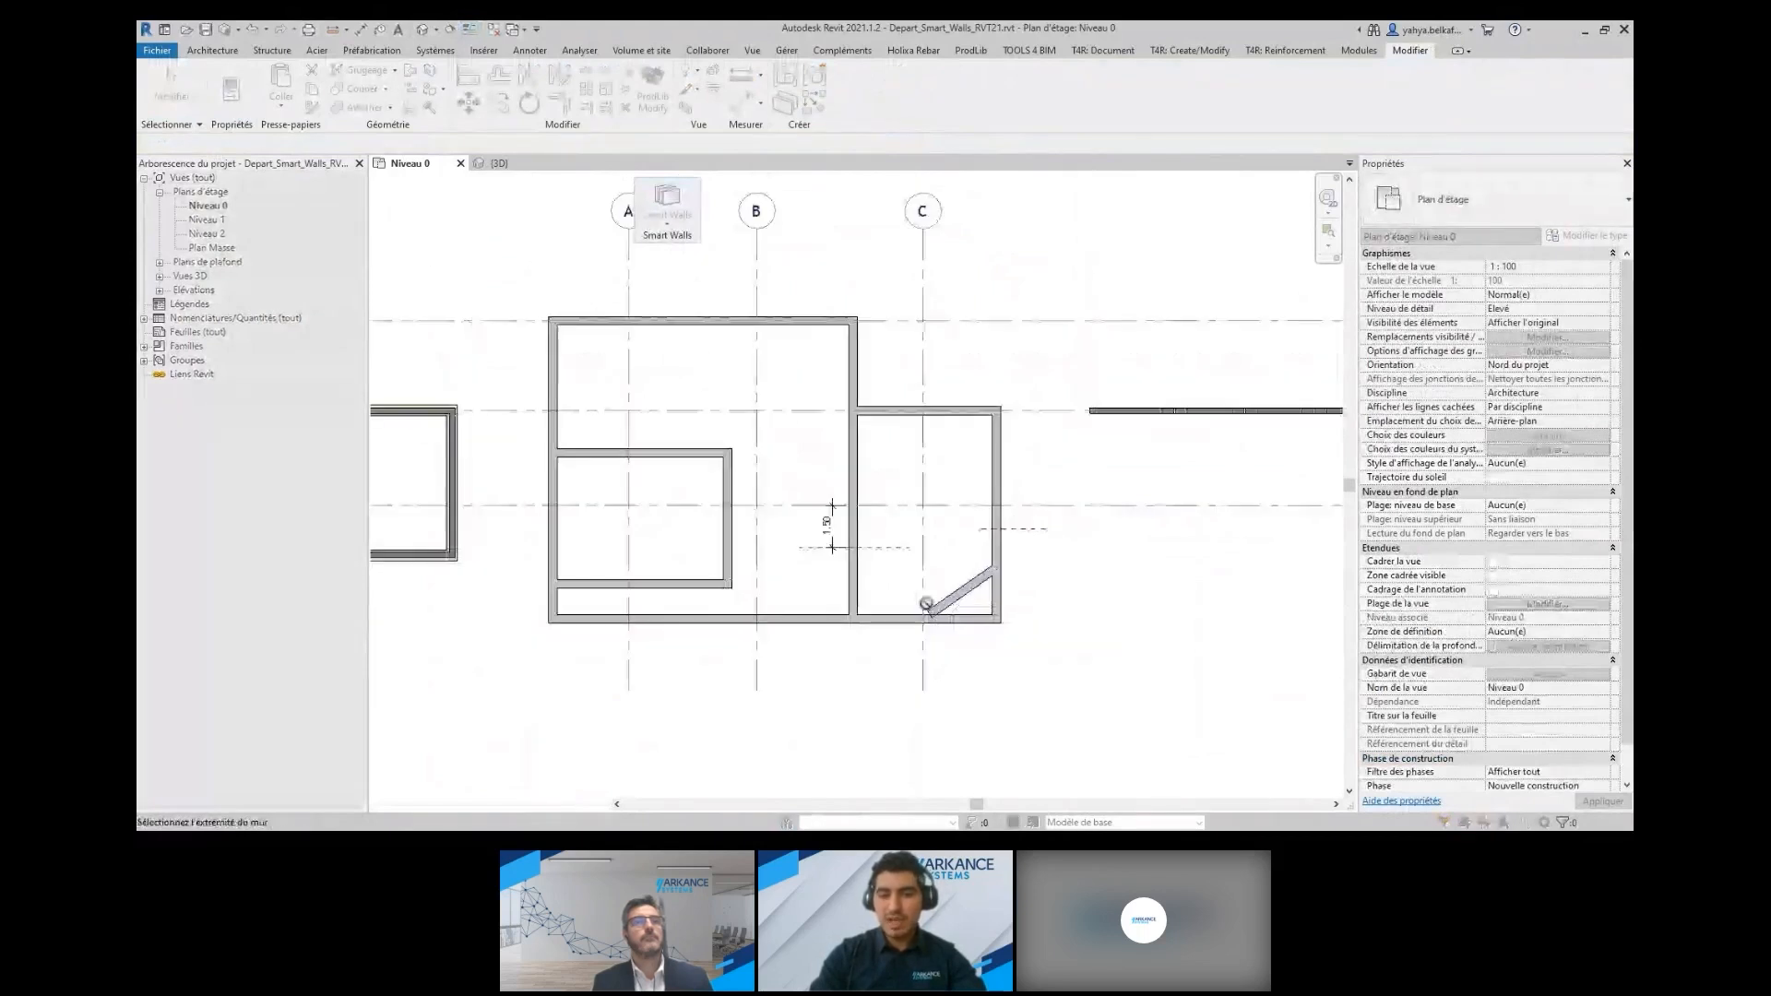
{"action": "key", "text": "Escape"}
Split the concrete building's upper horizontal wall at all grid lines and examine the gap at grid B
{"action": "left_click", "coordinate": [670, 231]}
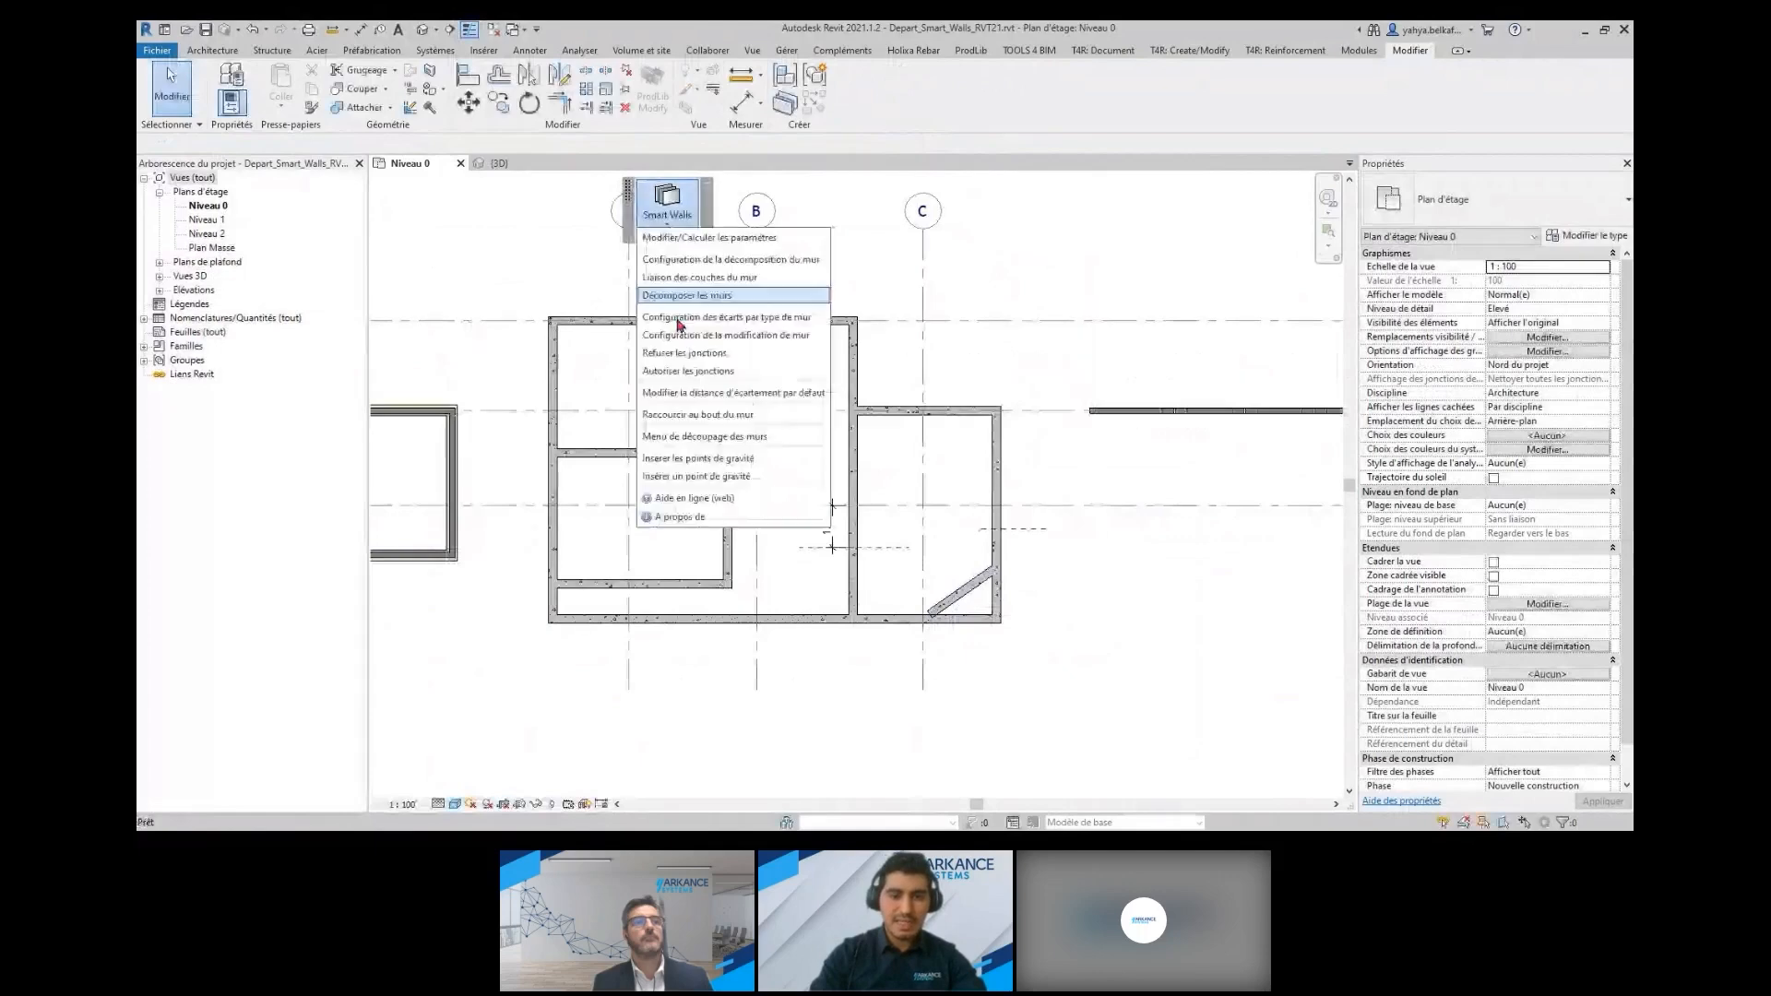
{"action": "left_click", "coordinate": [735, 439]}
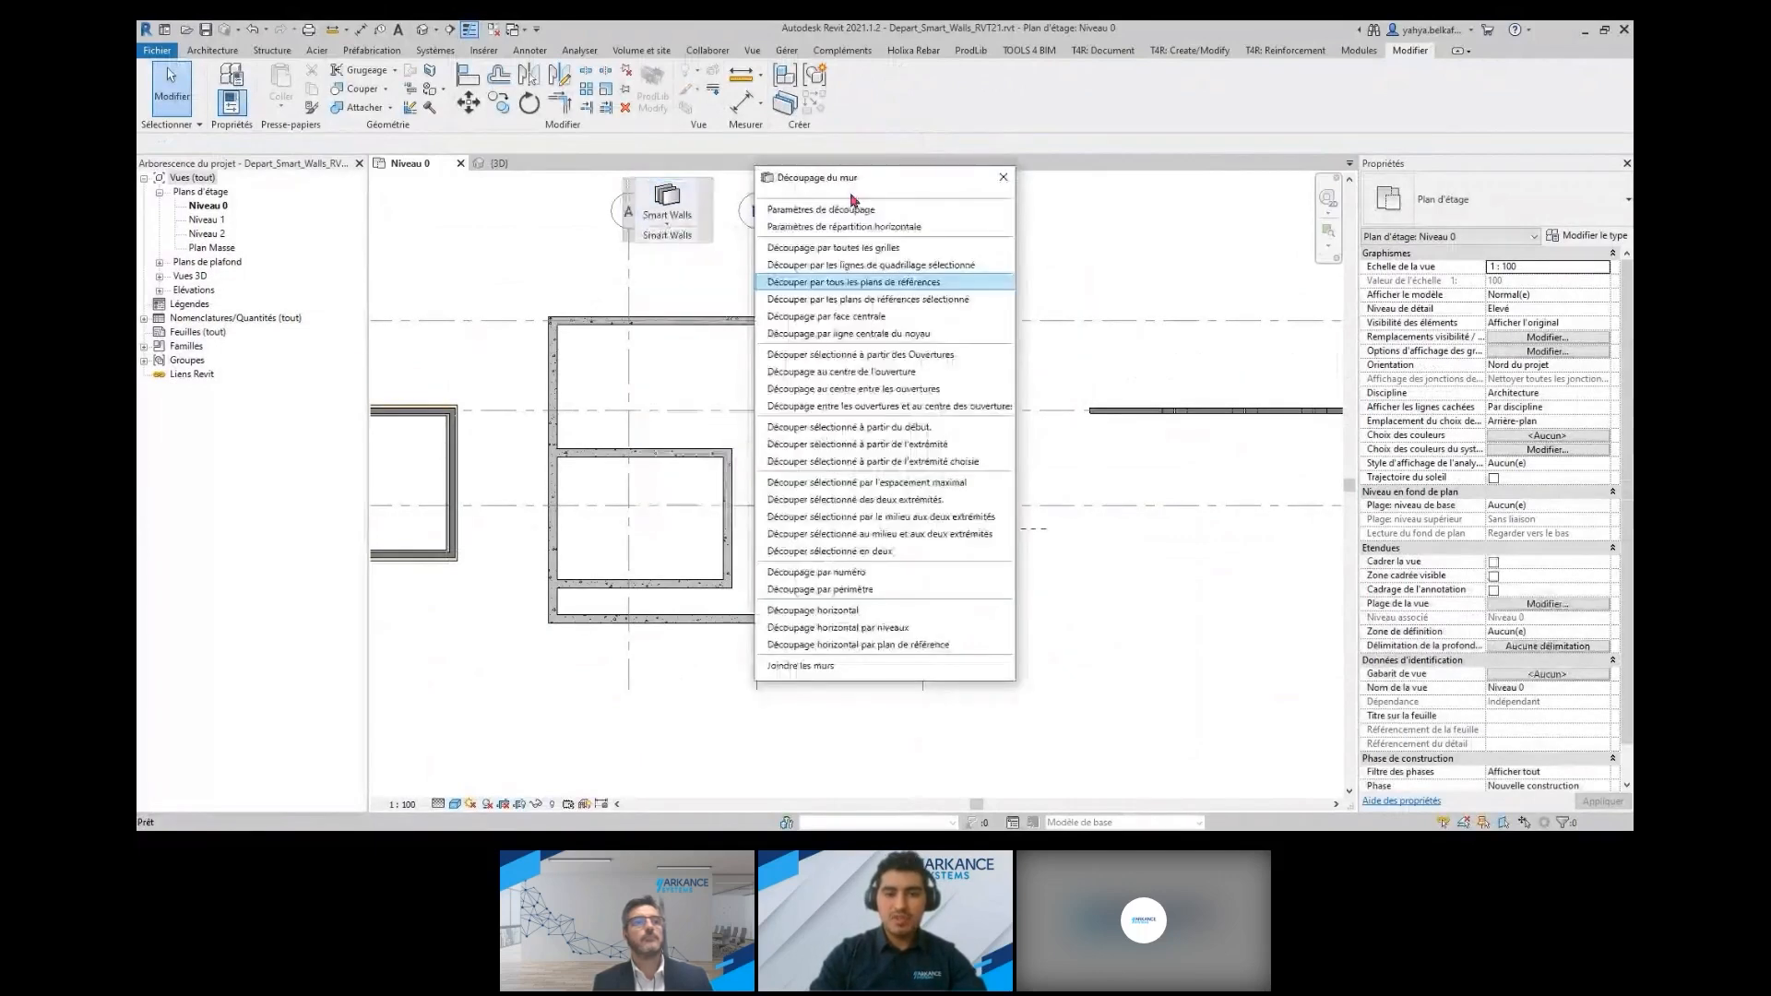
{"action": "left_click_drag", "start_coordinate": [841, 176], "coordinate": [1068, 141]}
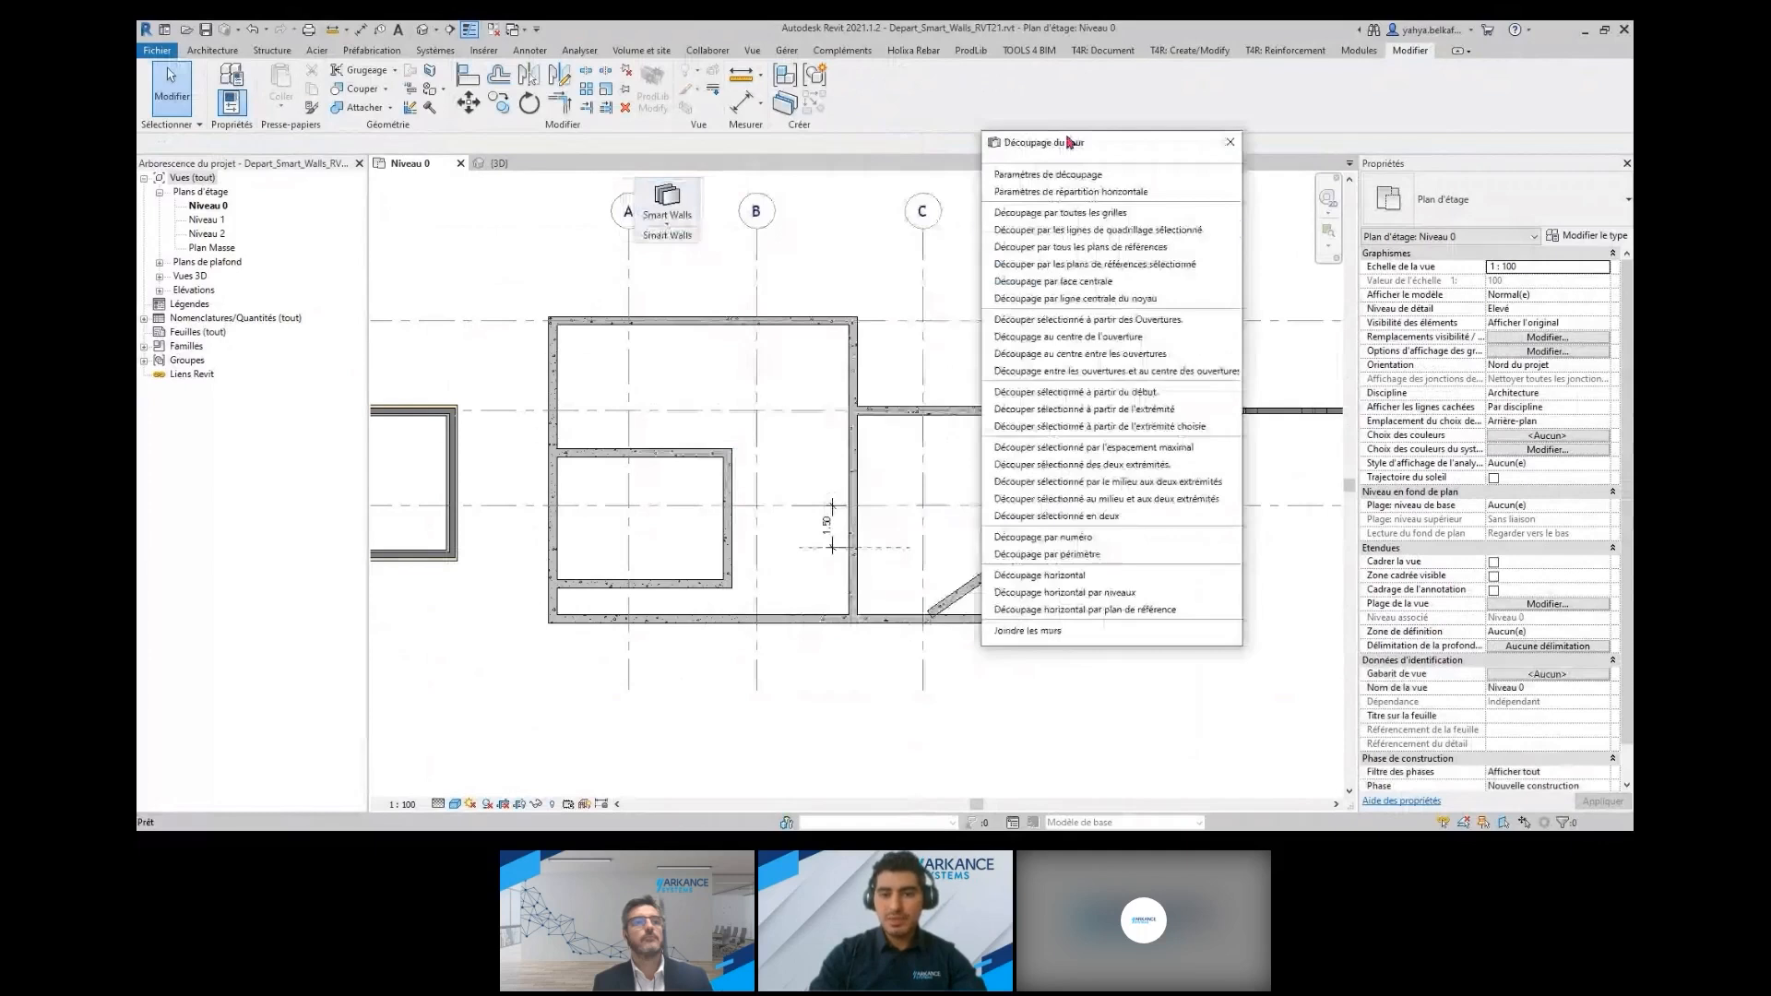
{"action": "left_click", "coordinate": [1121, 213]}
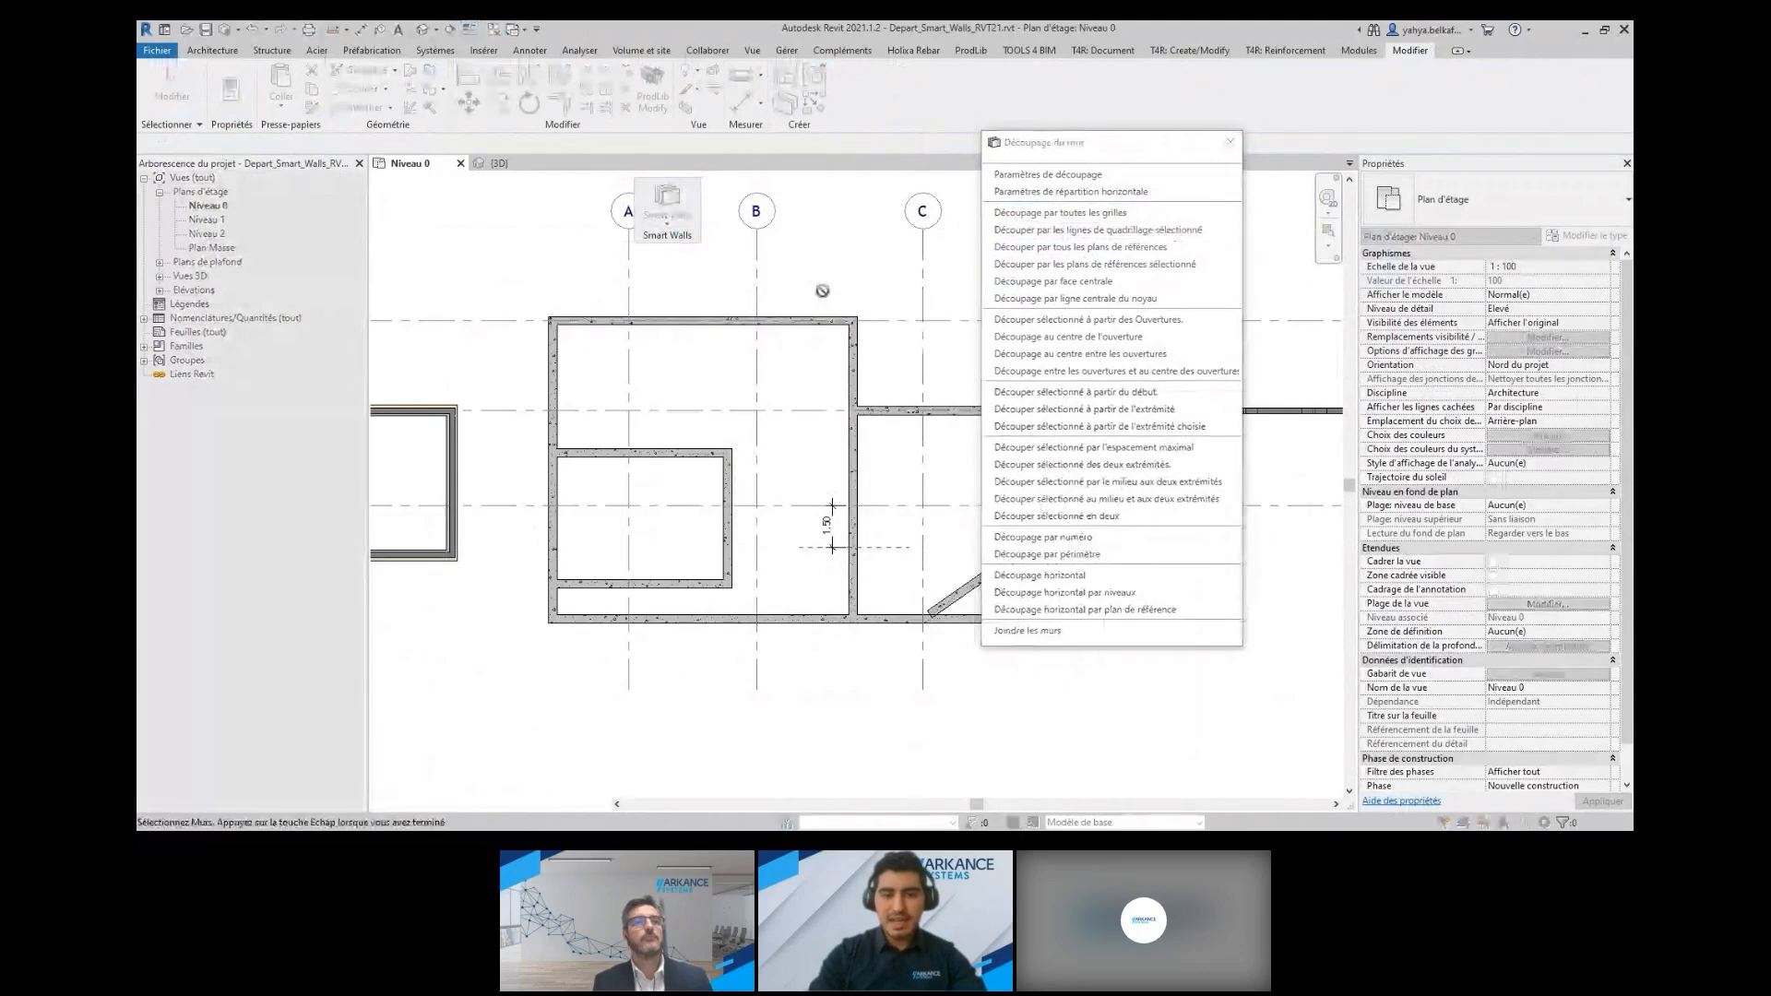
{"action": "key", "text": "Escape"}
{"action": "scroll", "coordinate": [751, 322], "scroll_direction": "up", "scroll_amount": 3}
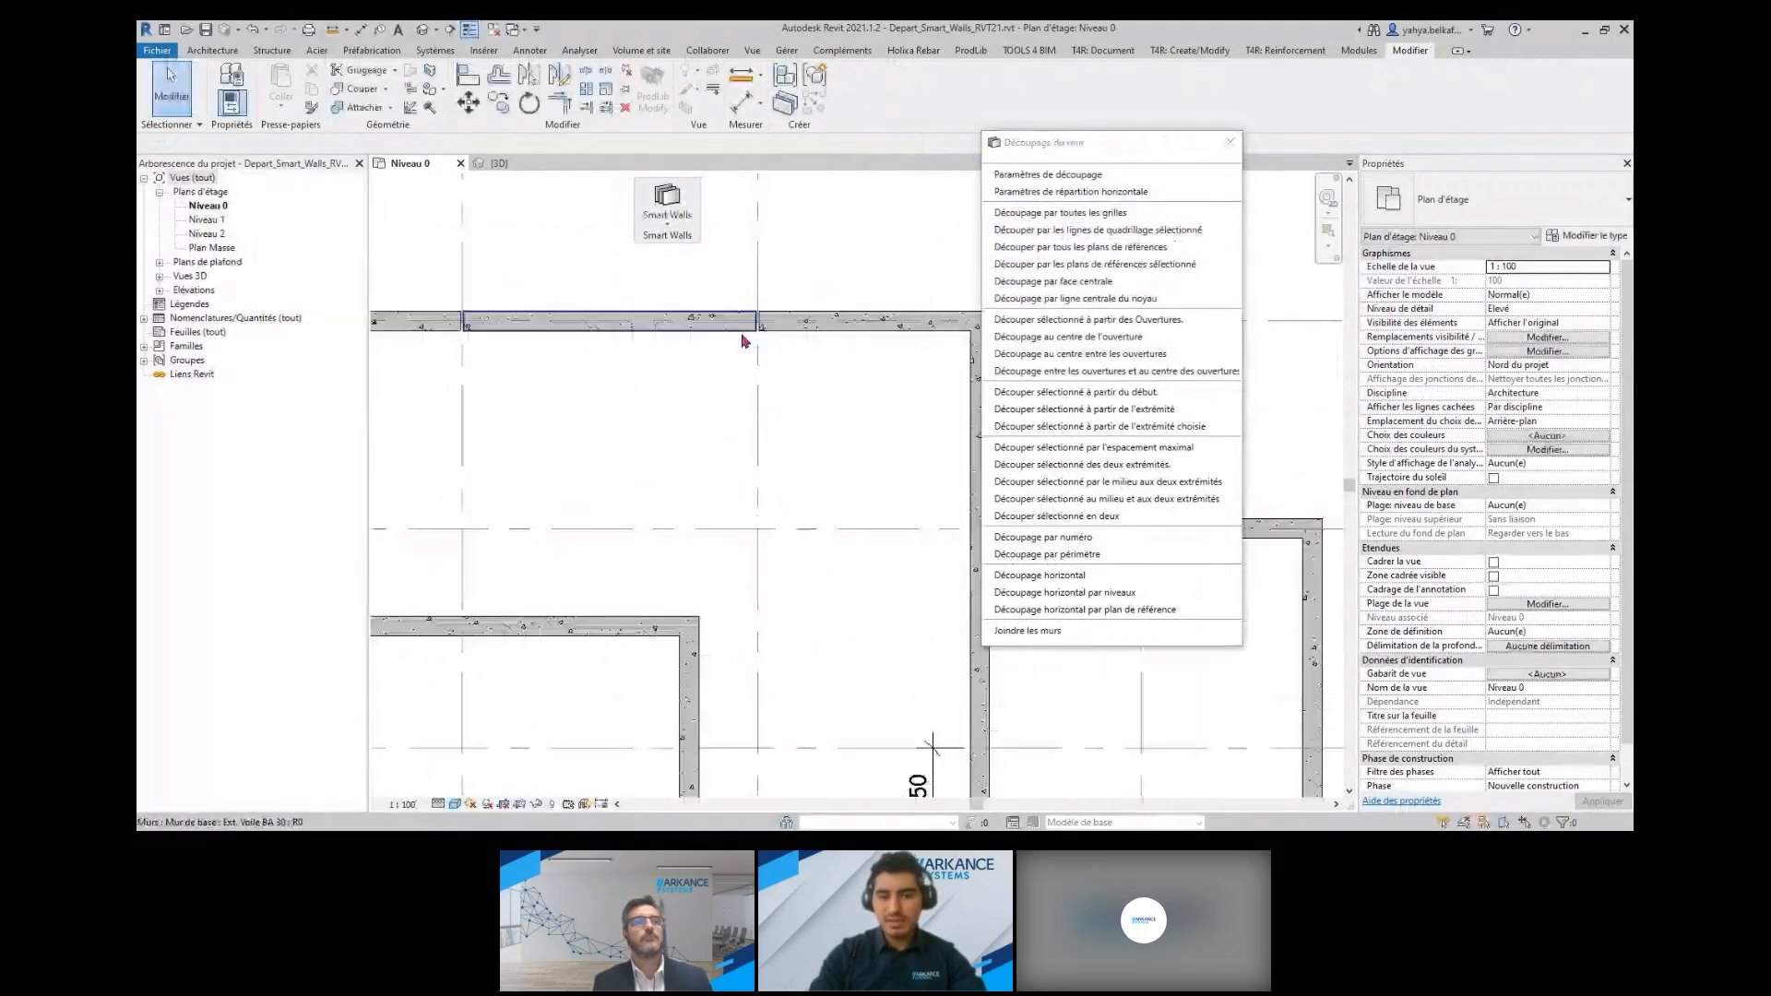
{"action": "scroll", "coordinate": [749, 327], "scroll_direction": "up", "scroll_amount": 3}
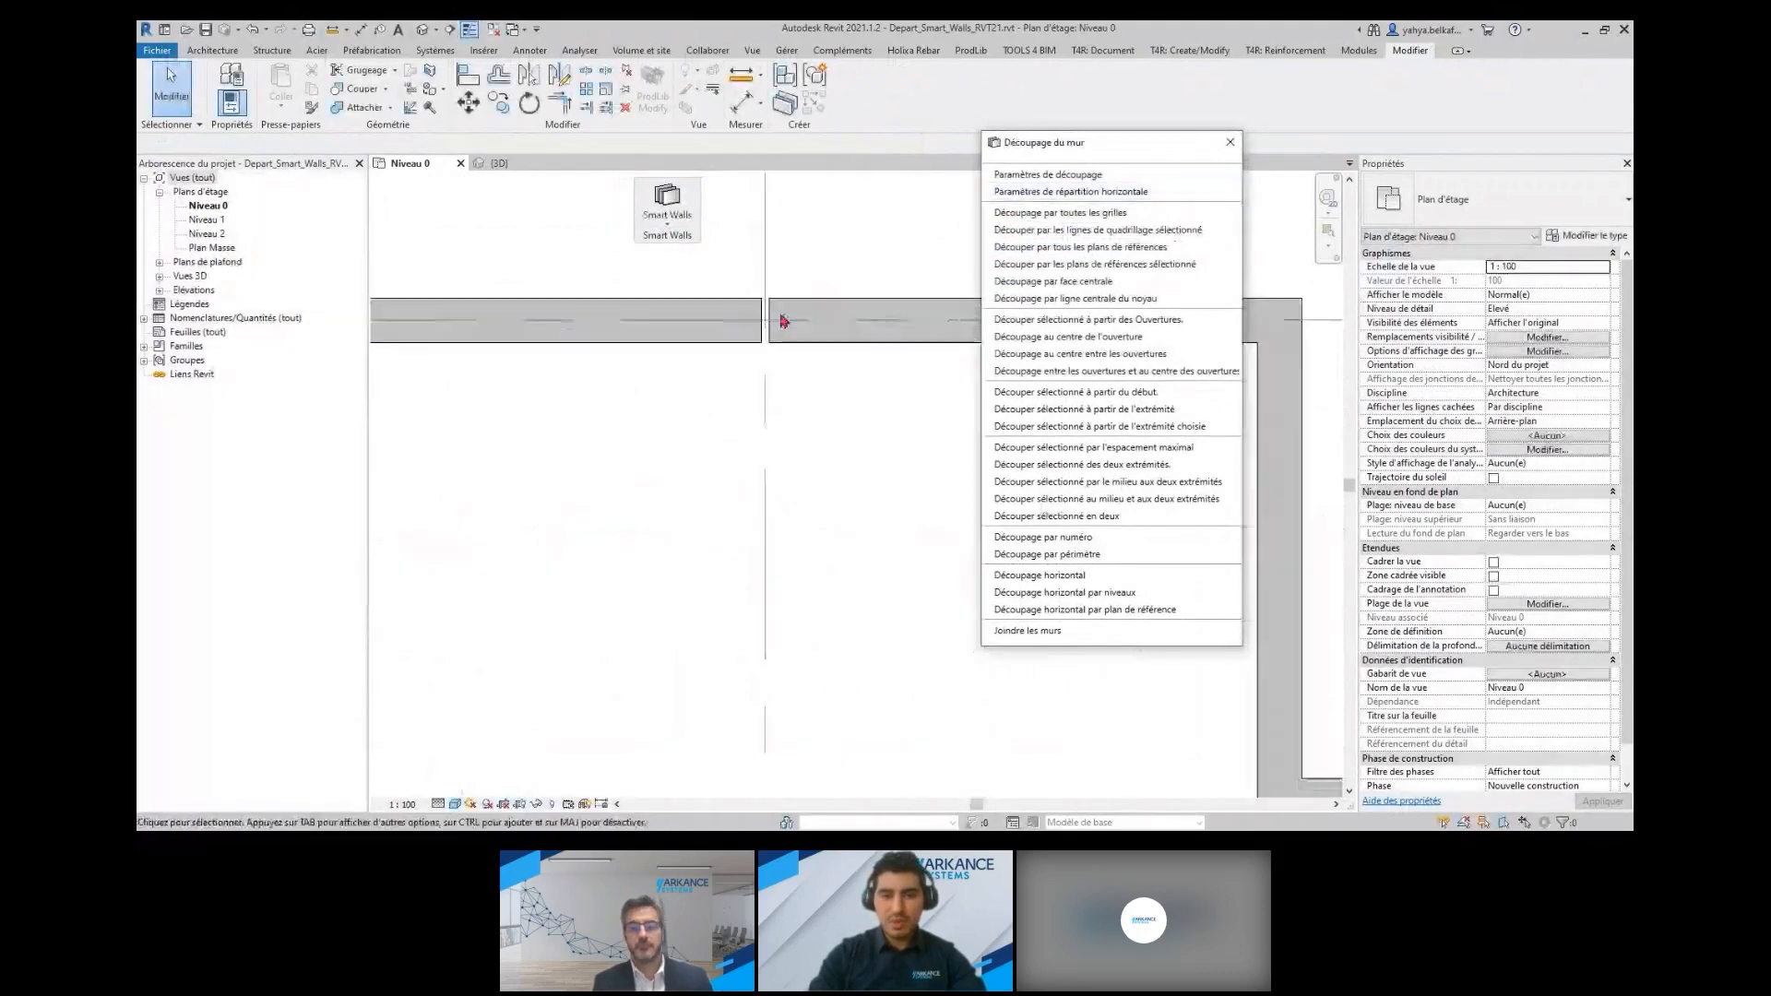
Review the opening distances and panel spacing values in Paramètres de découpage without changing them
{"action": "left_click", "coordinate": [1058, 175]}
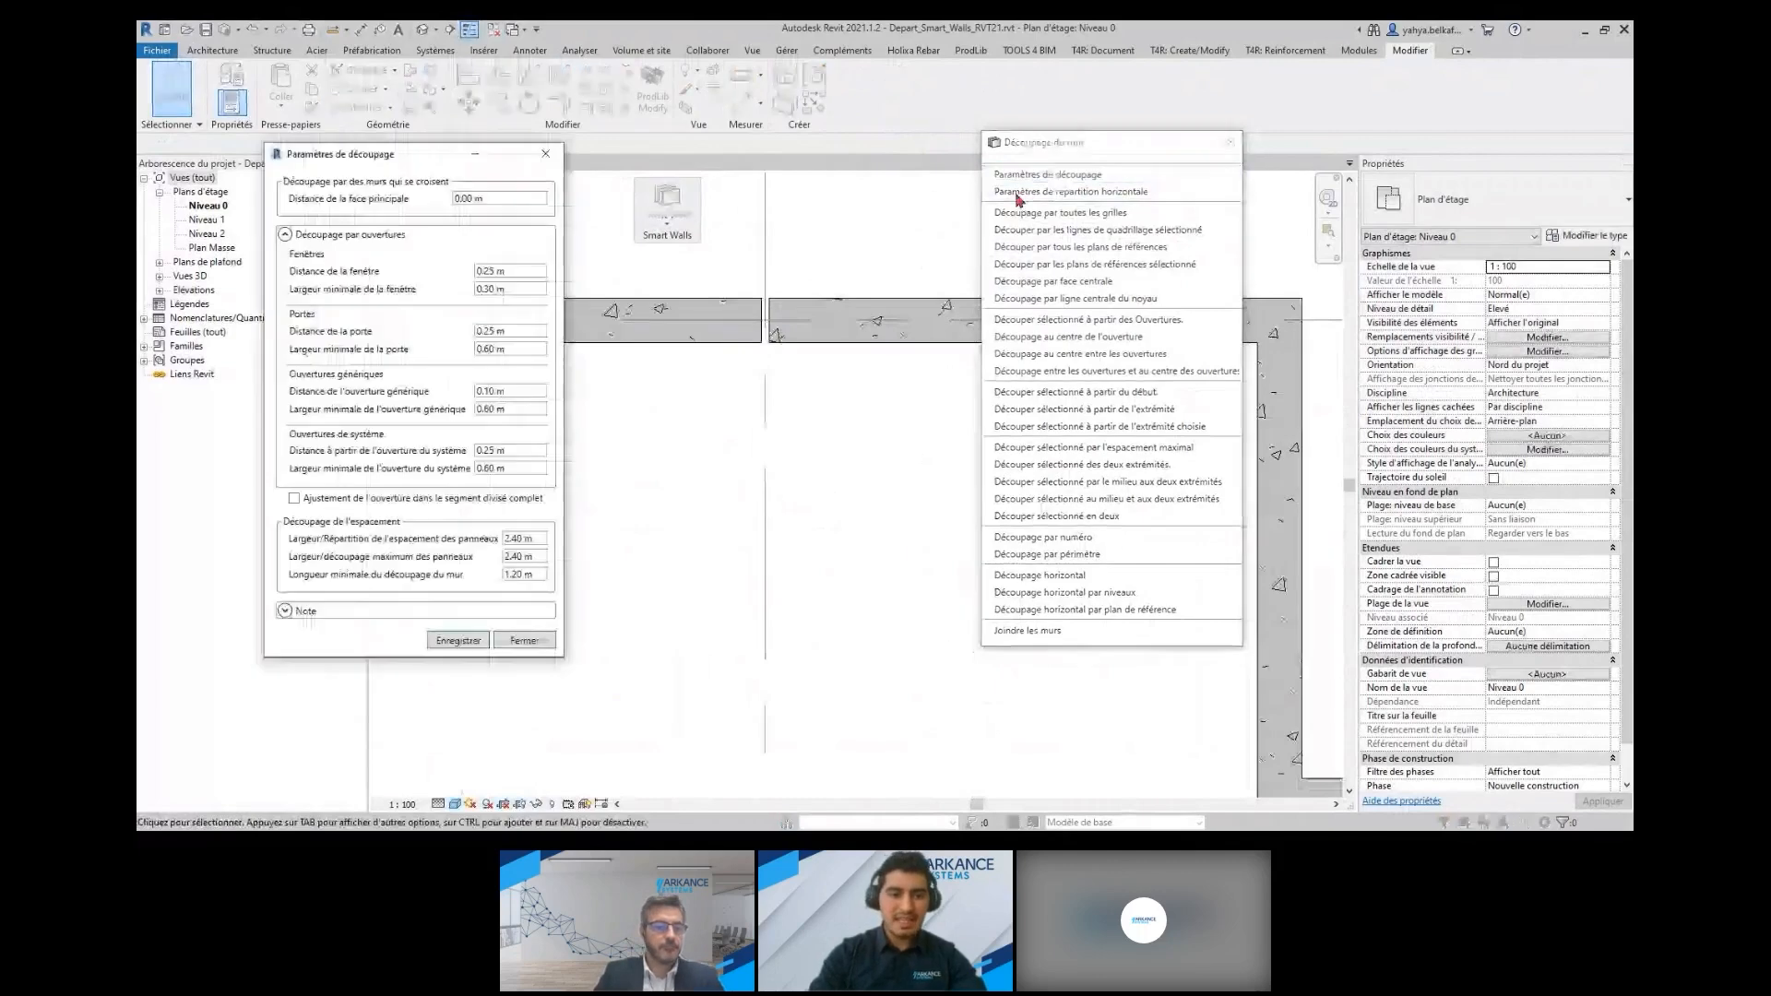
{"action": "left_click_drag", "start_coordinate": [500, 164], "coordinate": [1195, 116]}
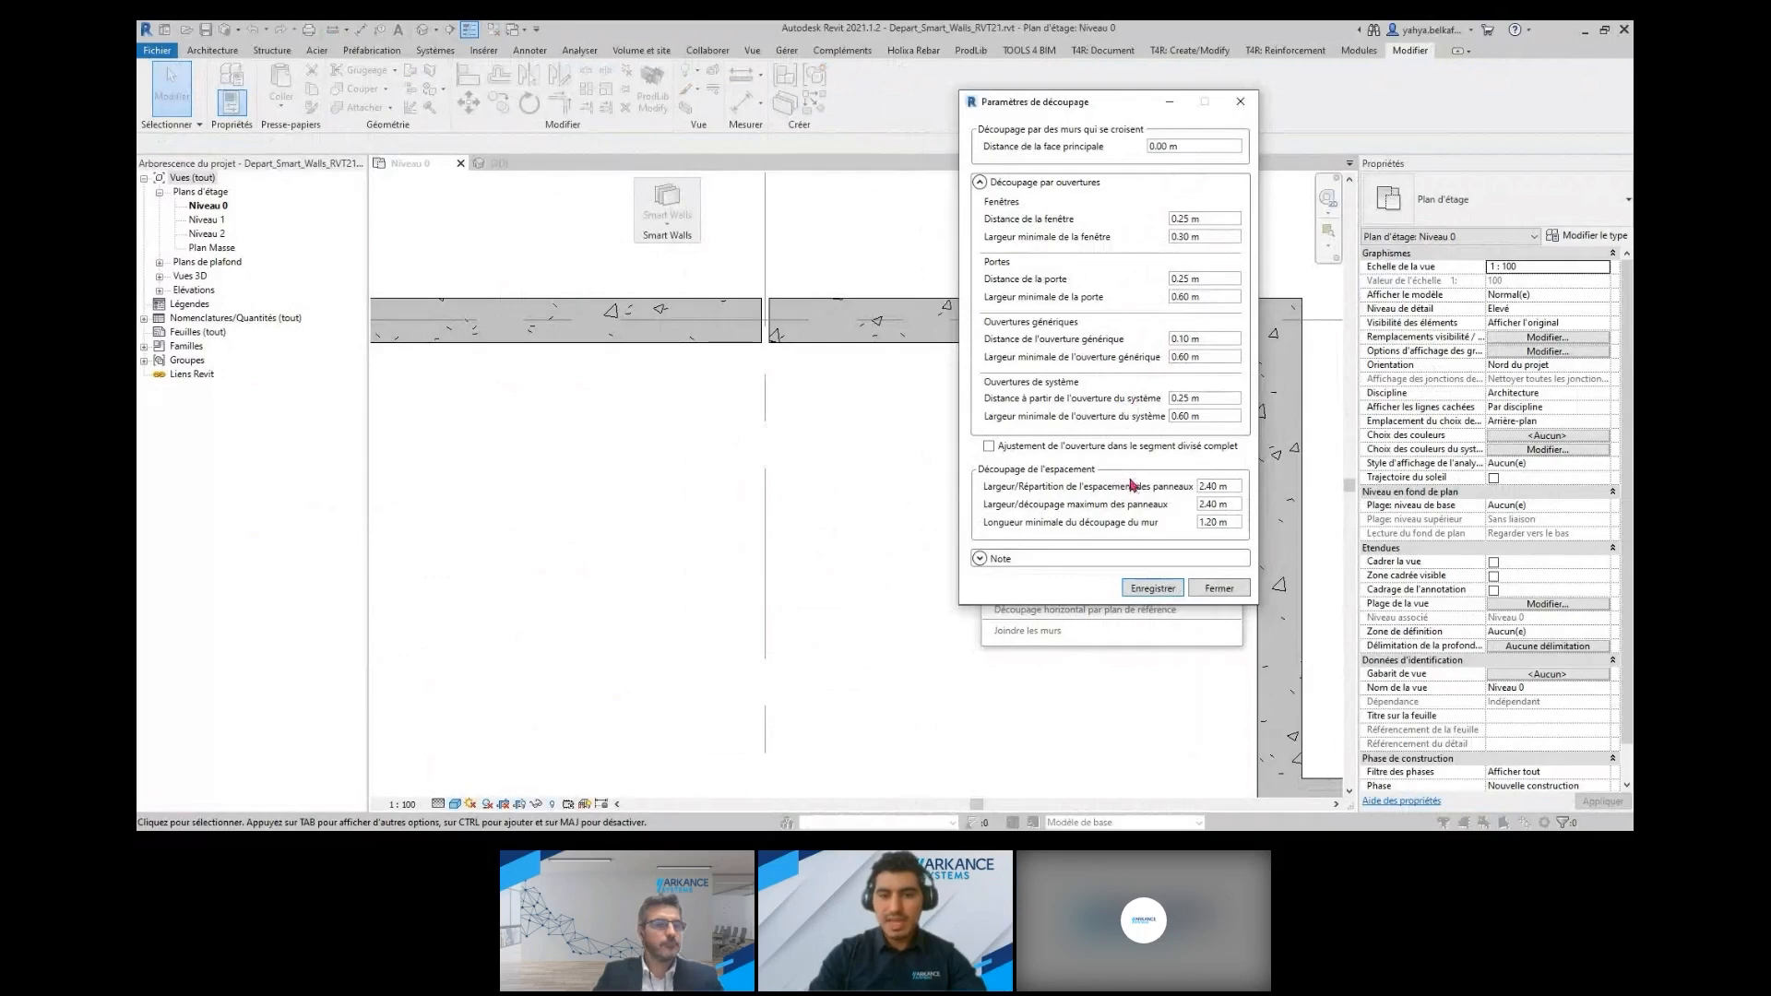
{"action": "left_click", "coordinate": [1230, 590]}
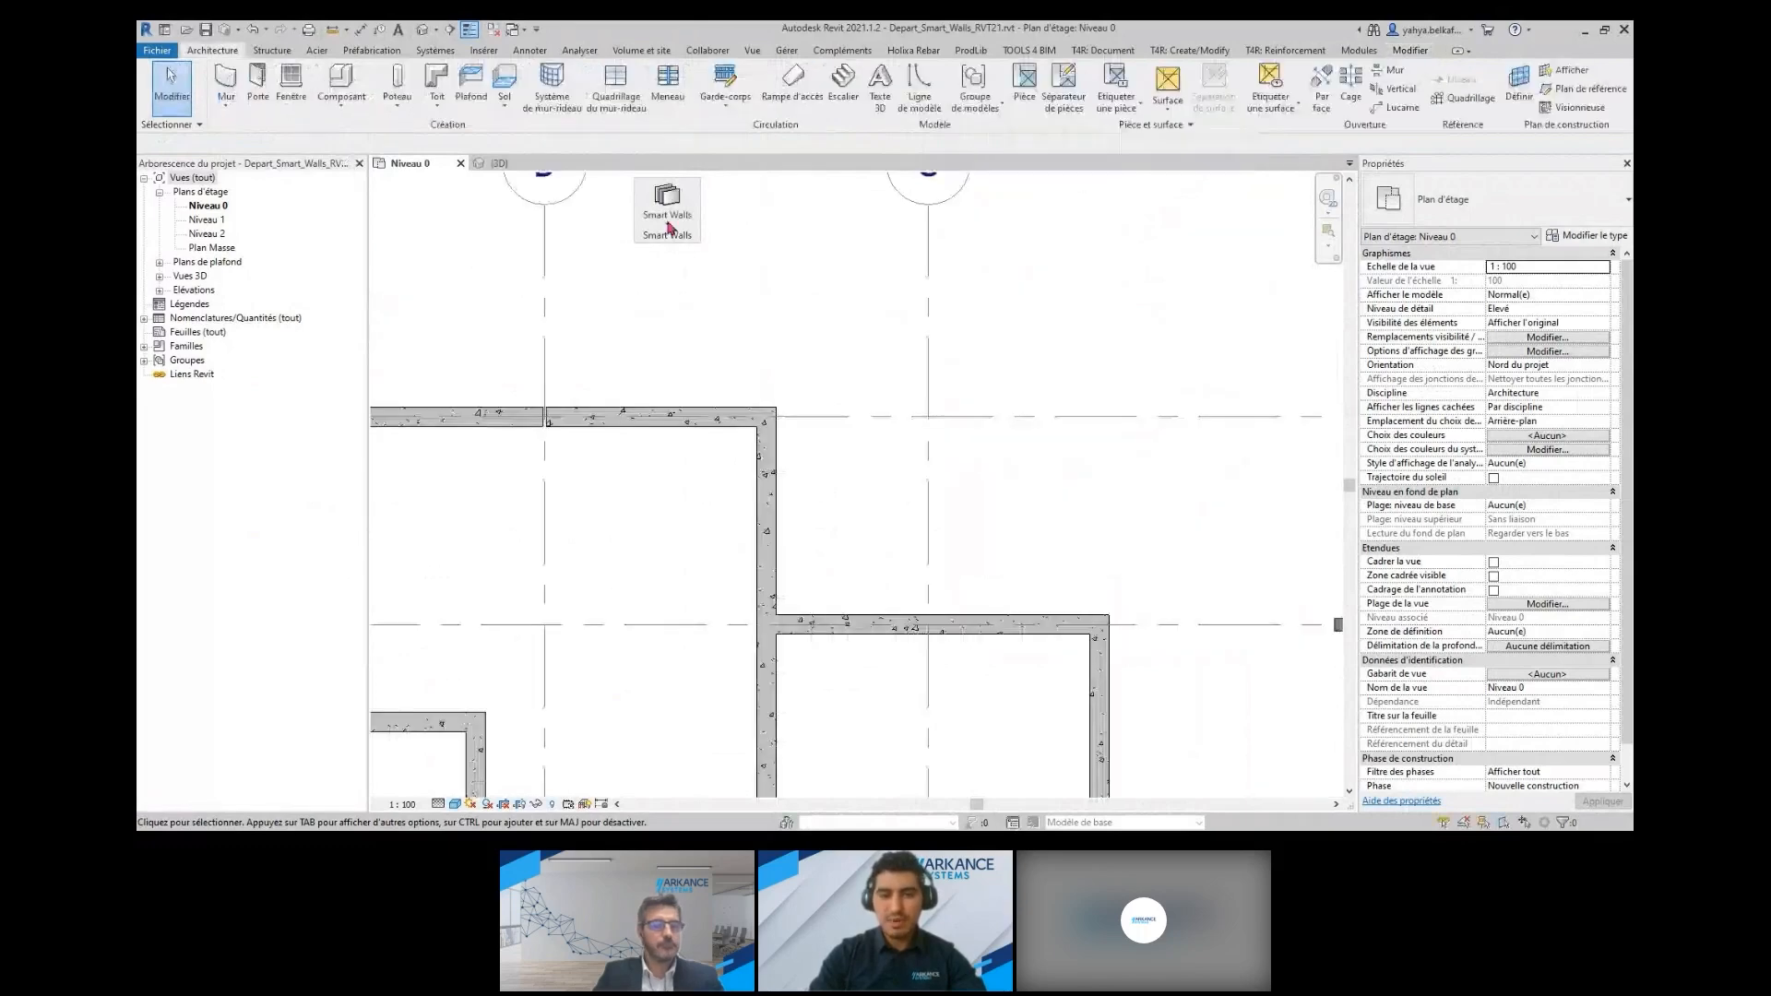
Split the long straight wall beside the concrete building at its opening centres with Découpage au centre de l'ouverture
{"action": "left_click", "coordinate": [668, 226]}
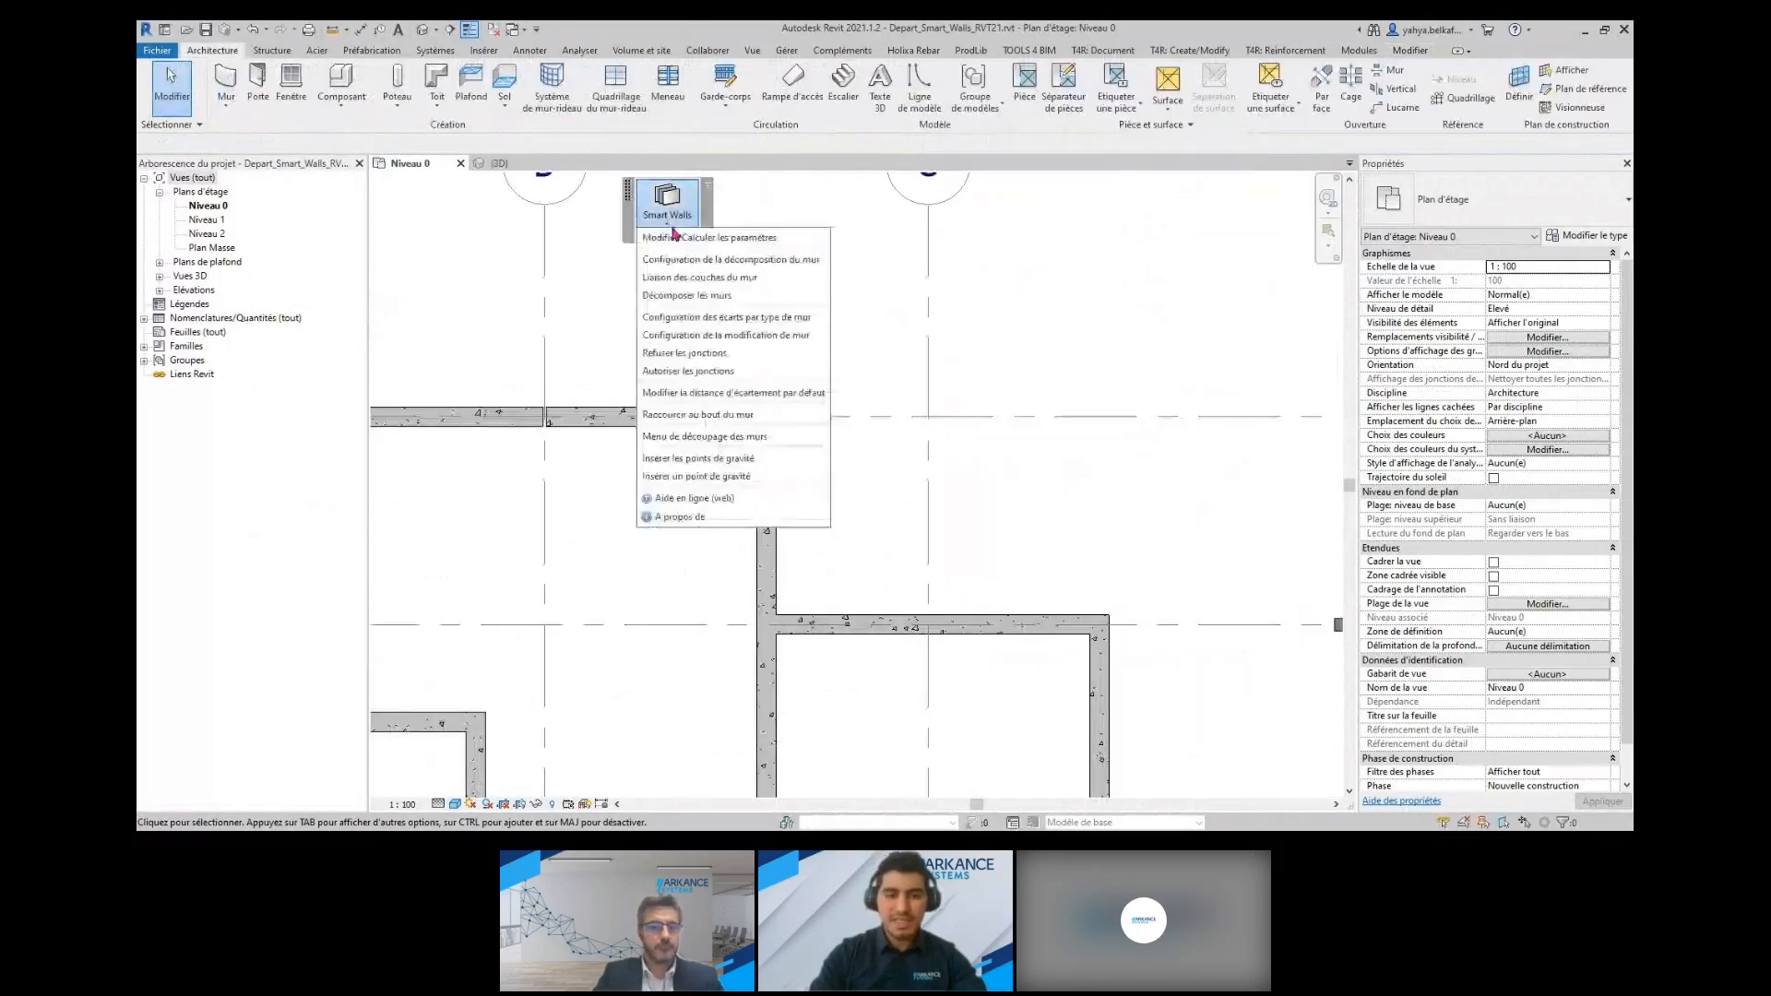
{"action": "left_click", "coordinate": [715, 445]}
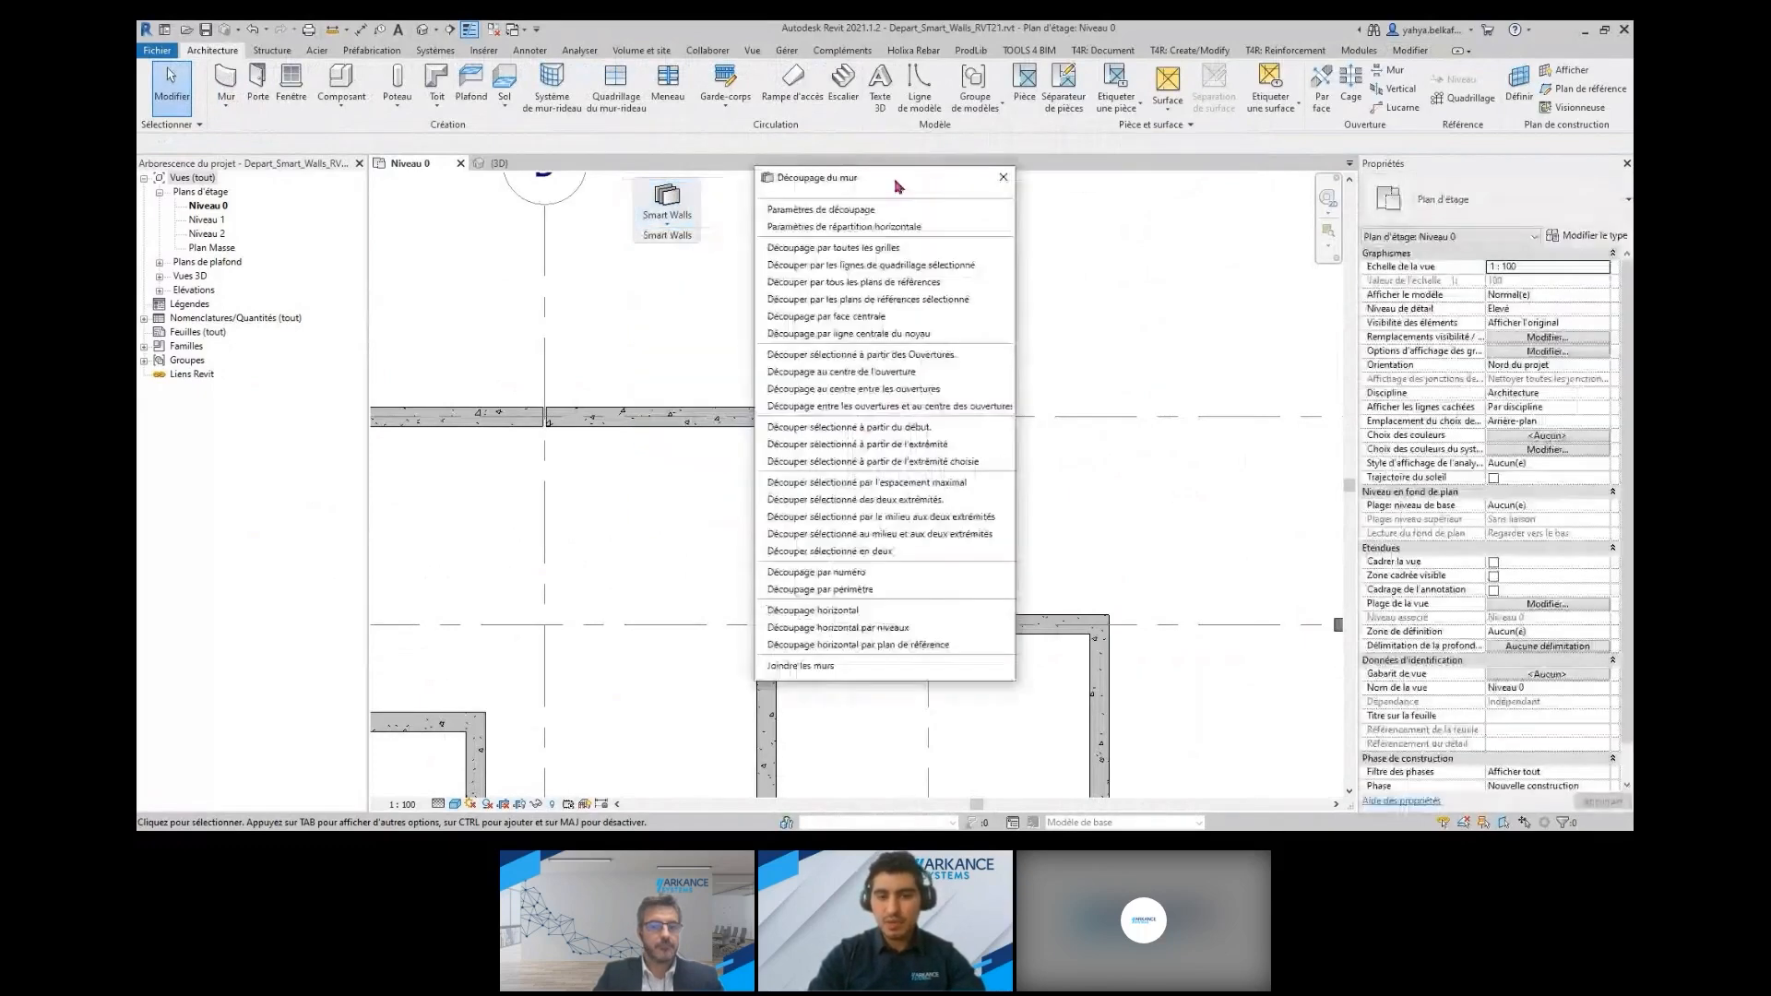
{"action": "left_click_drag", "start_coordinate": [898, 184], "coordinate": [966, 178]}
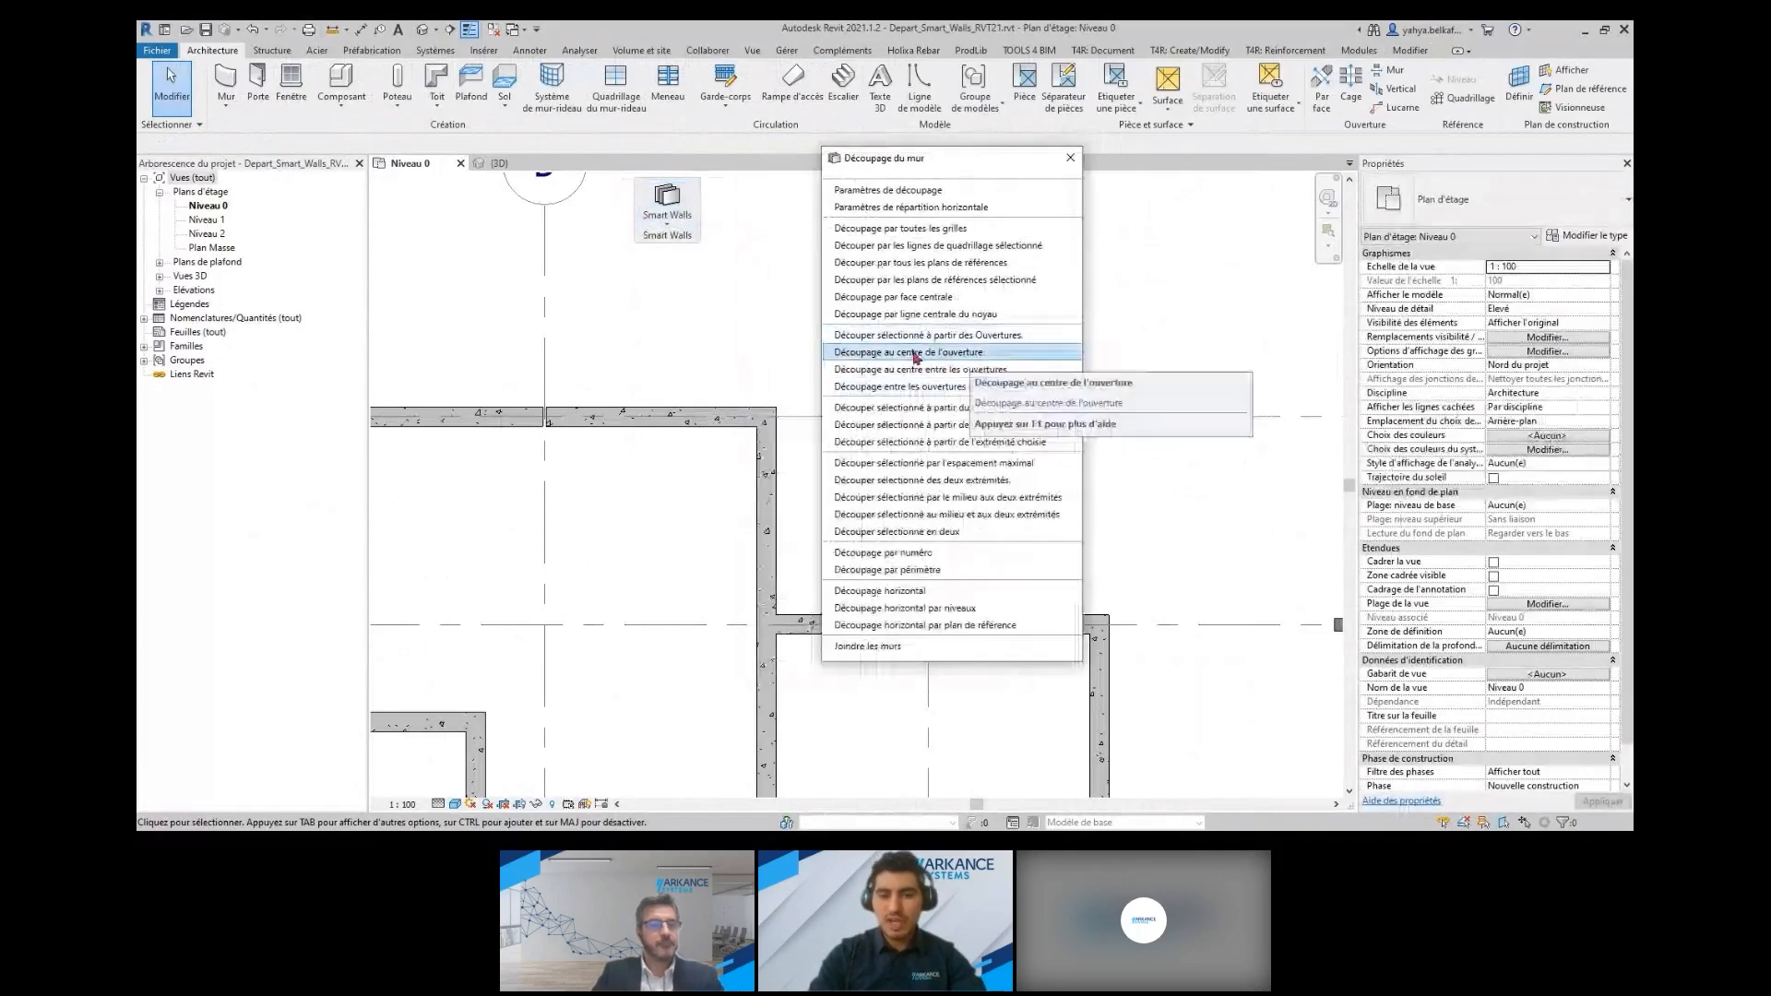
{"action": "left_click", "coordinate": [974, 354]}
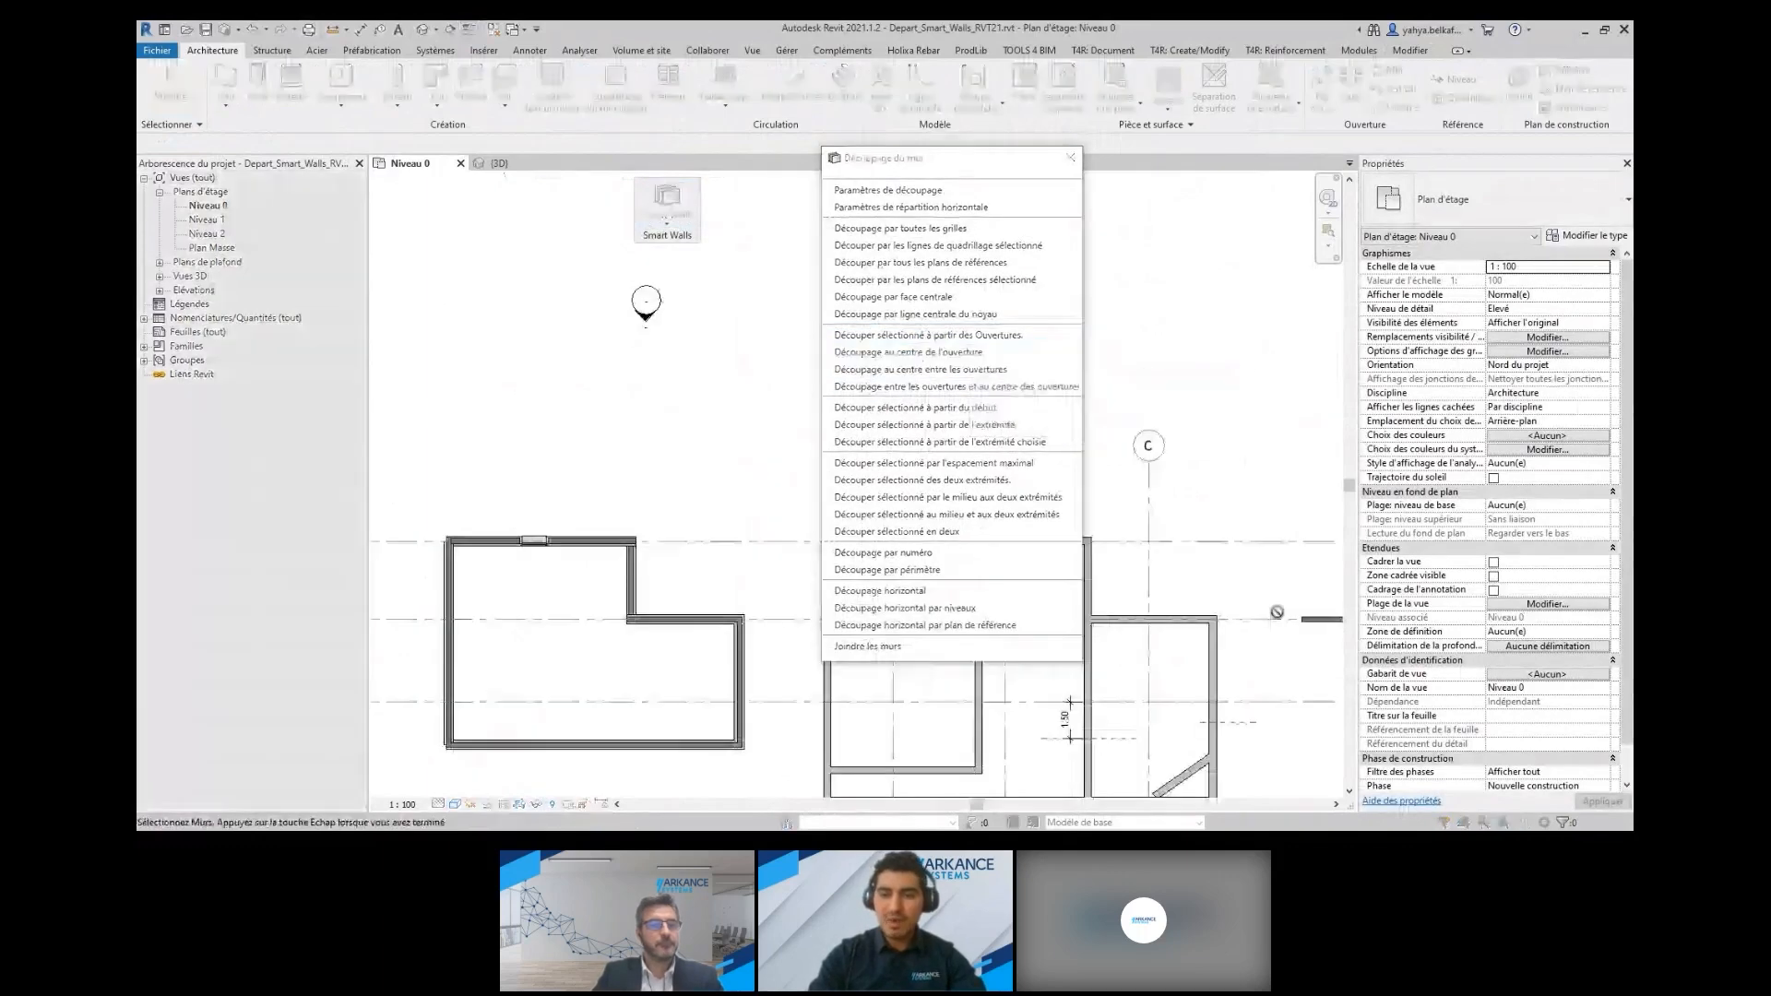
{"action": "scroll", "coordinate": [1278, 613], "scroll_direction": "down", "scroll_amount": 2}
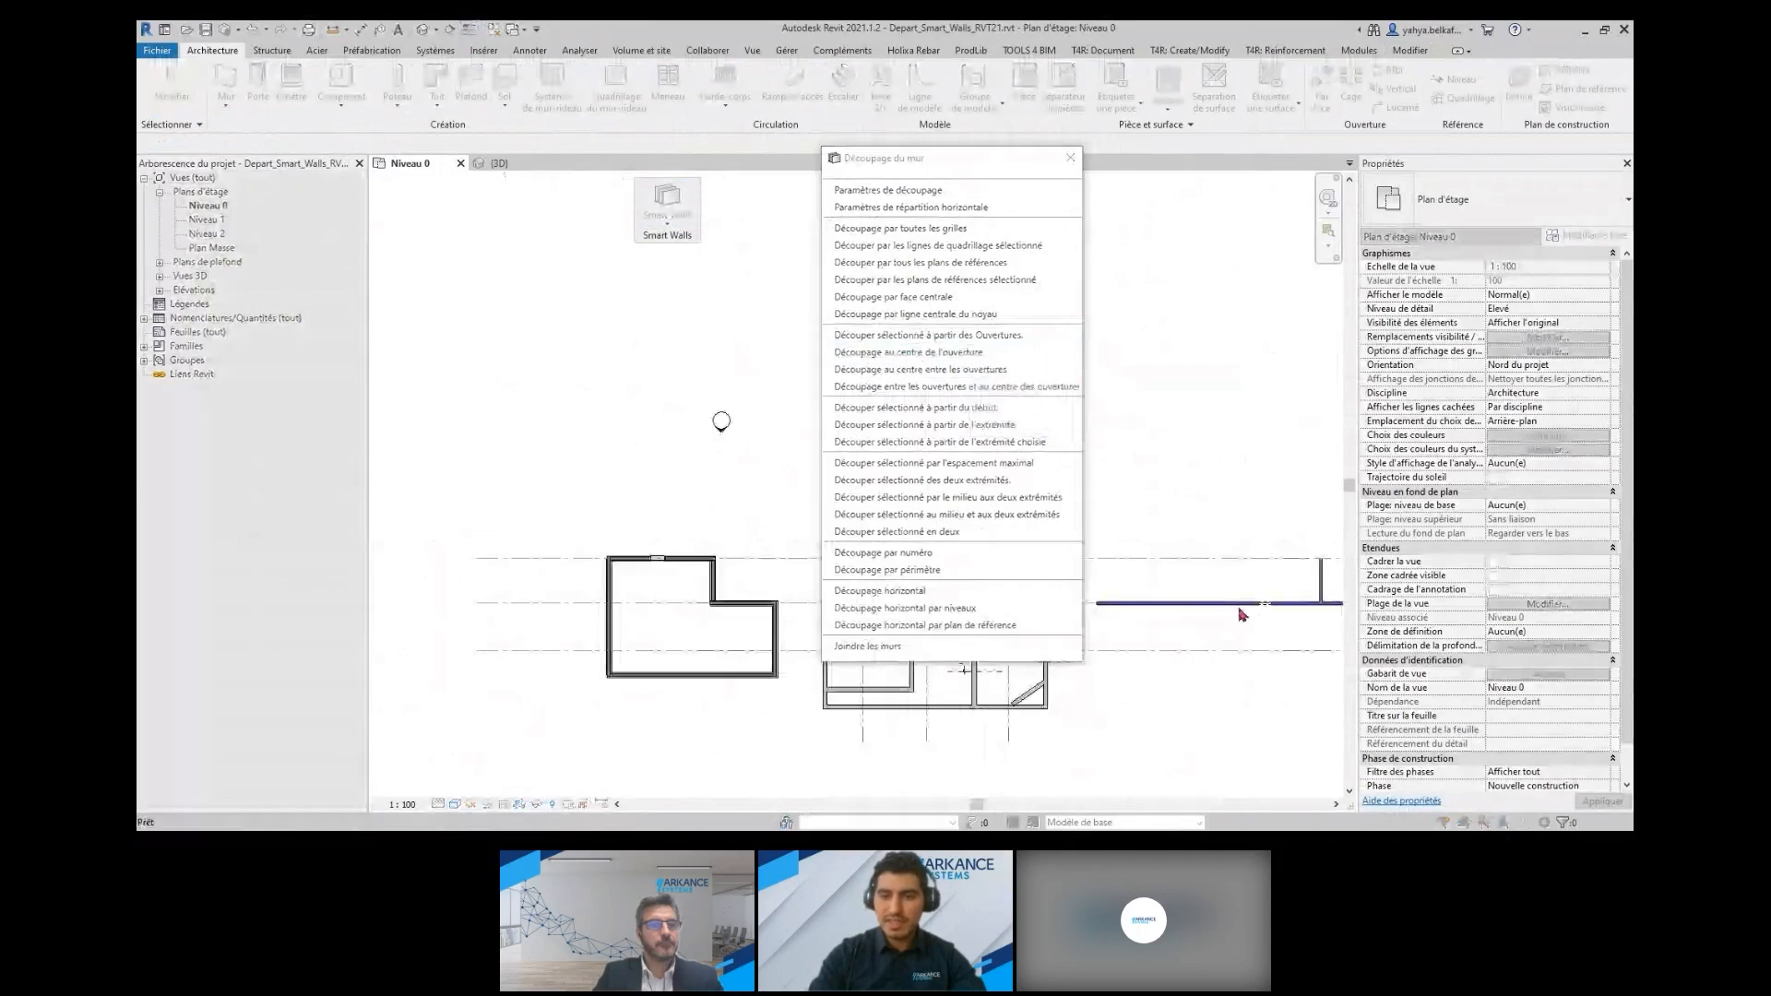
{"action": "left_click", "coordinate": [1238, 605]}
{"action": "key", "text": "Escape"}
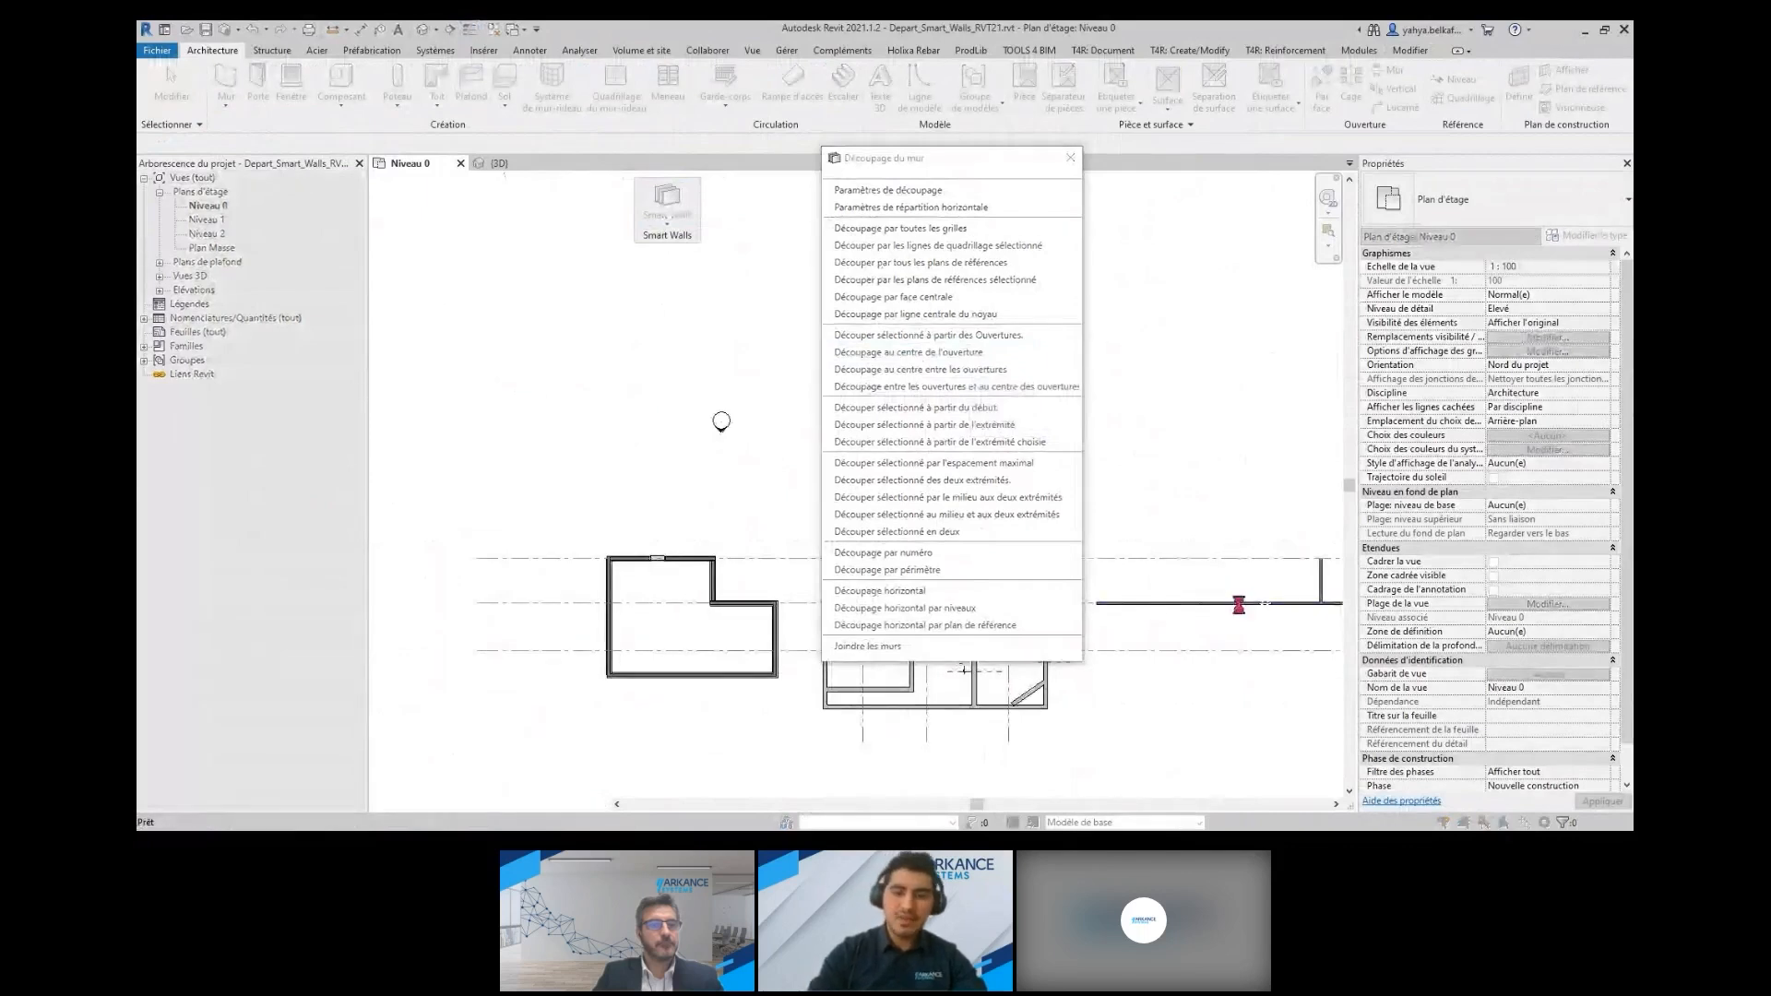
{"action": "middle_click_drag", "start_coordinate": [1263, 630], "coordinate": [1125, 617]}
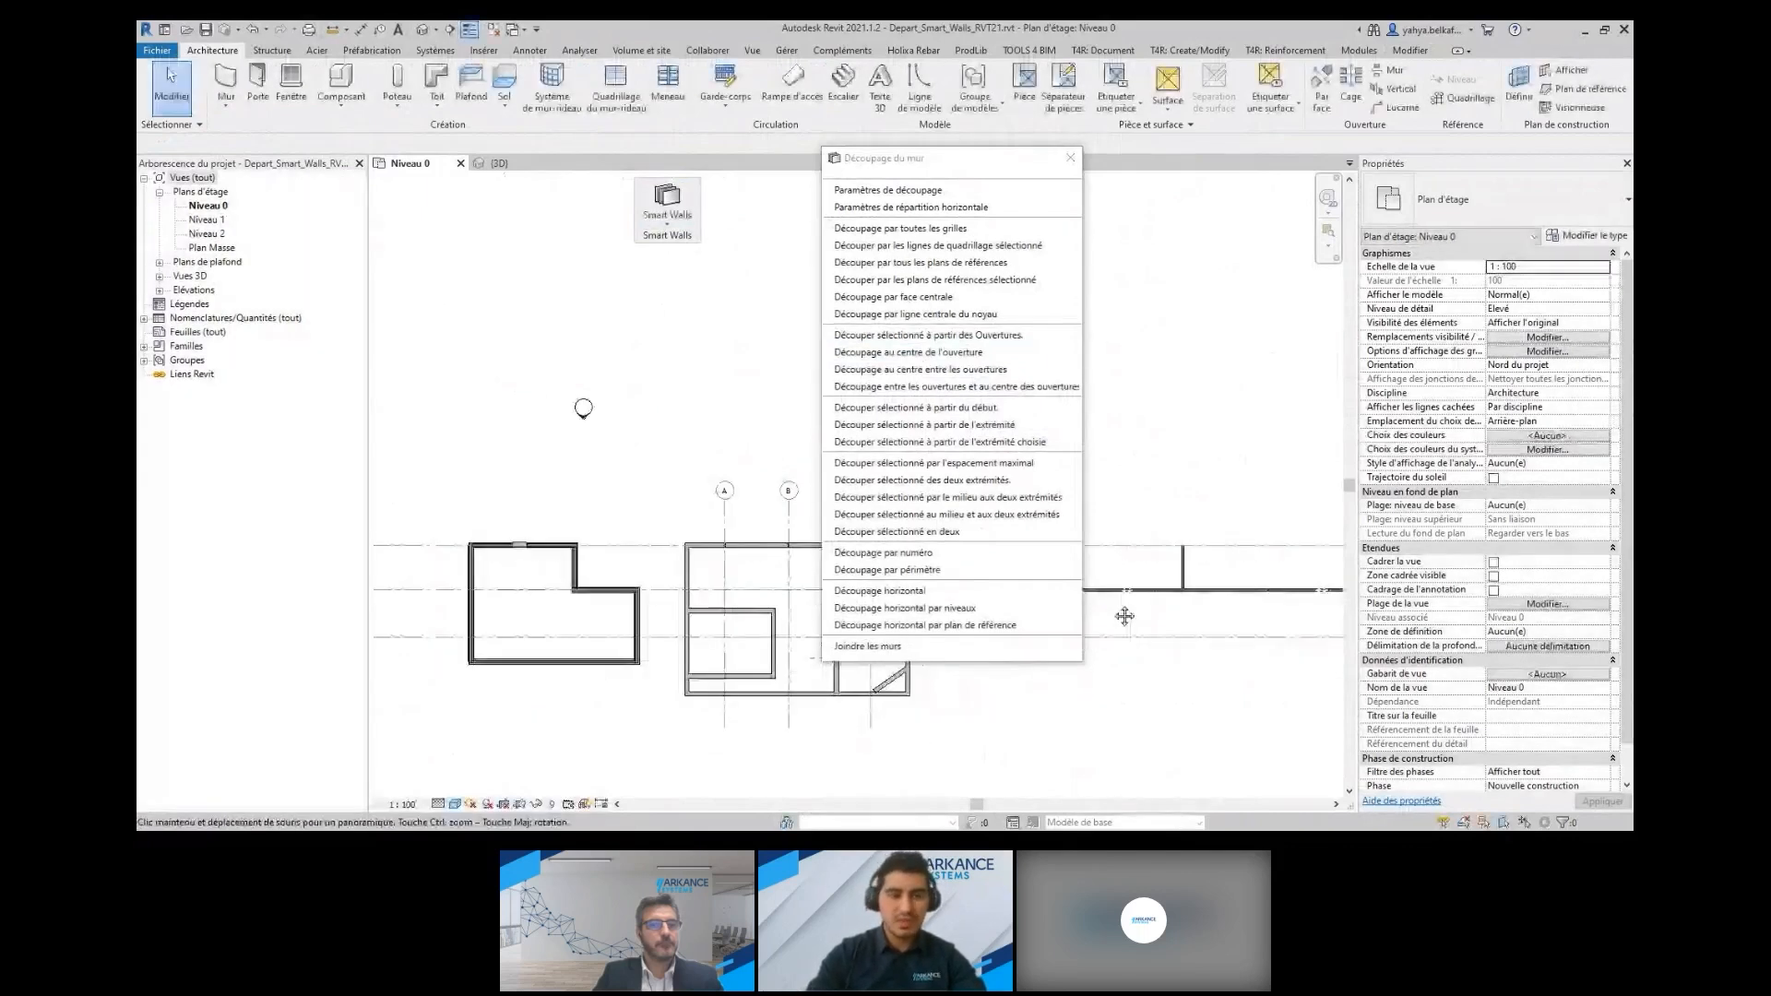
Close the wall-splitting commands and examine the long wall's splits at the windows and door in the 3D view
{"action": "left_click", "coordinate": [1070, 158]}
{"action": "left_click", "coordinate": [508, 166]}
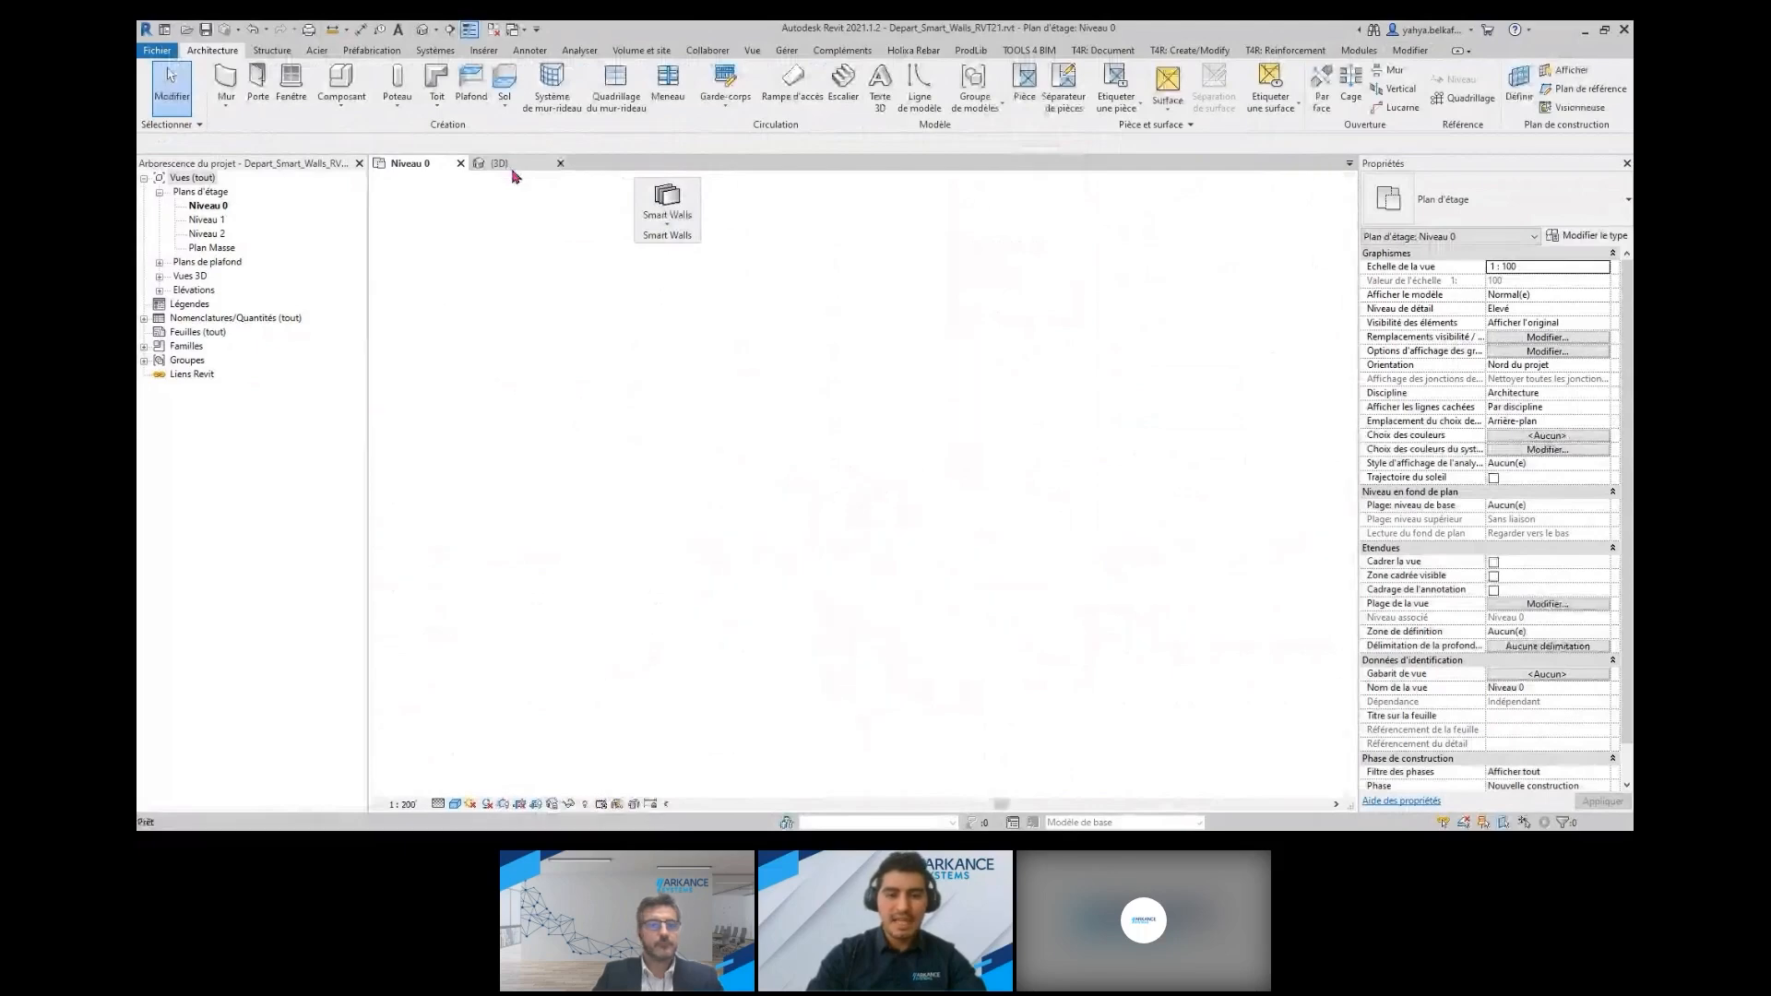
{"action": "scroll", "coordinate": [881, 590], "scroll_direction": "up", "scroll_amount": 5}
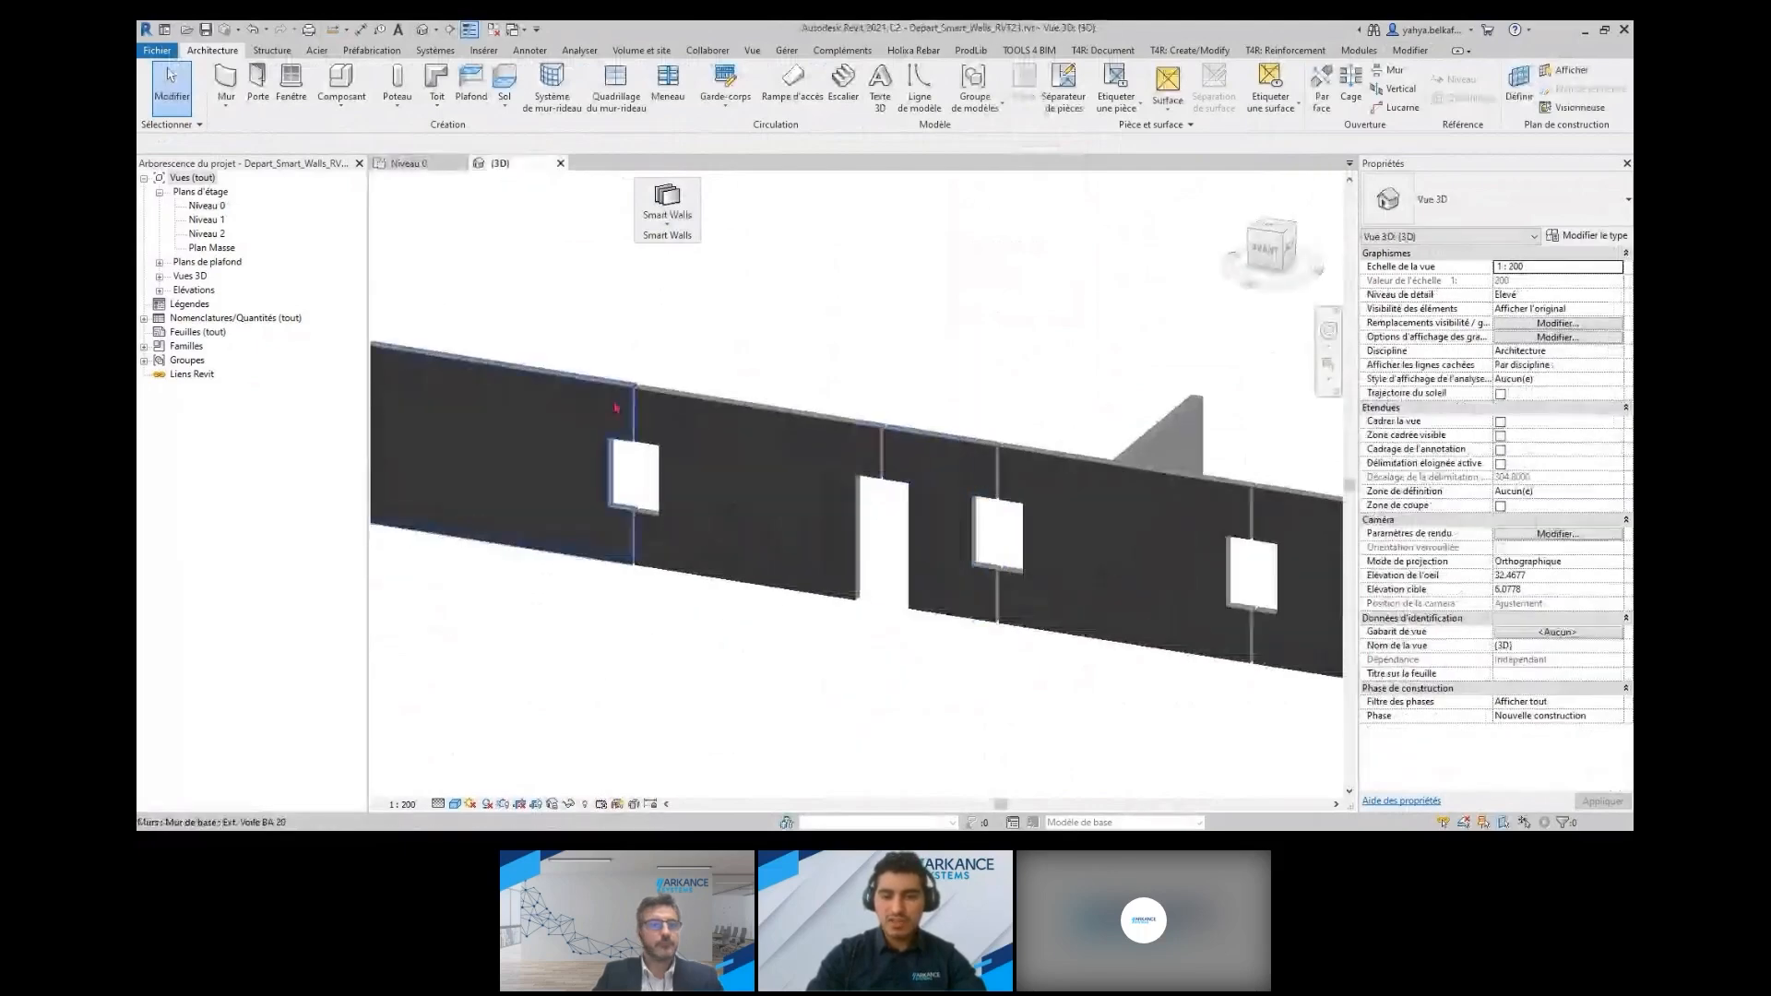
{"action": "middle_click_drag", "start_coordinate": [729, 462], "coordinate": [1012, 506]}
{"action": "scroll", "coordinate": [1276, 556], "scroll_direction": "down", "scroll_amount": 3}
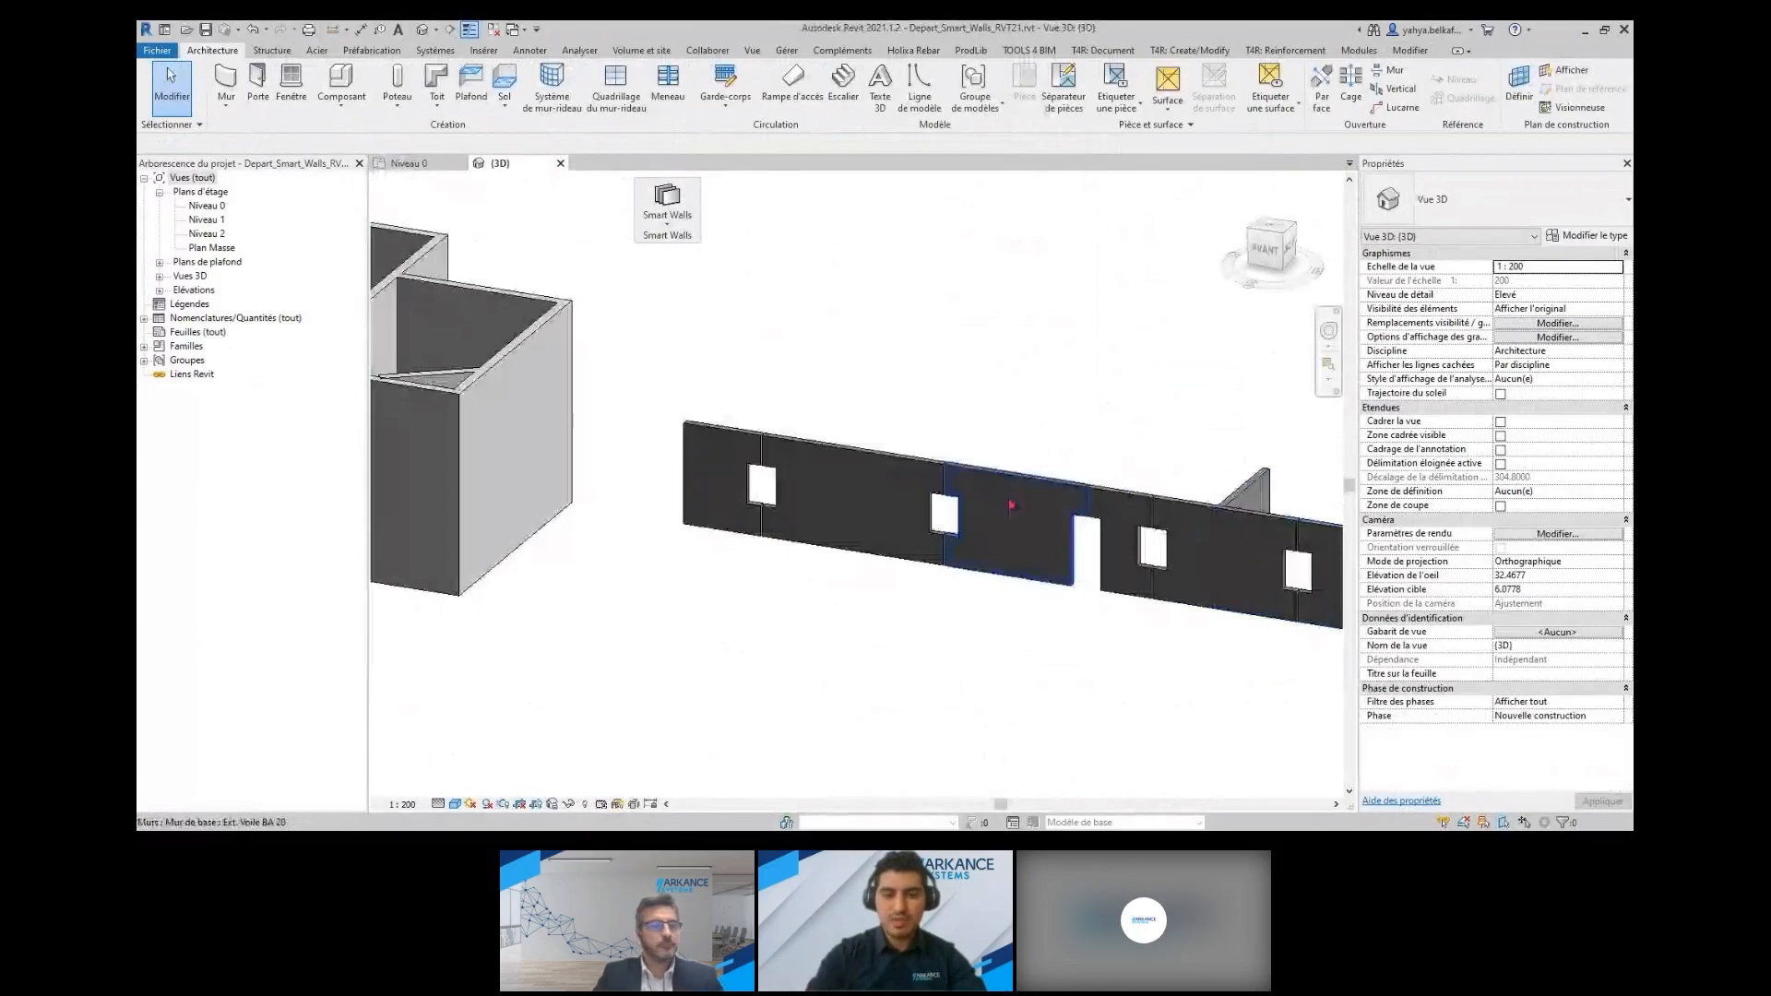
Split the long wall's panel between the window and the door opening with Découper sélectionné au milieu et aux deux extrémités
{"action": "left_click", "coordinate": [667, 208]}
{"action": "left_click", "coordinate": [727, 435]}
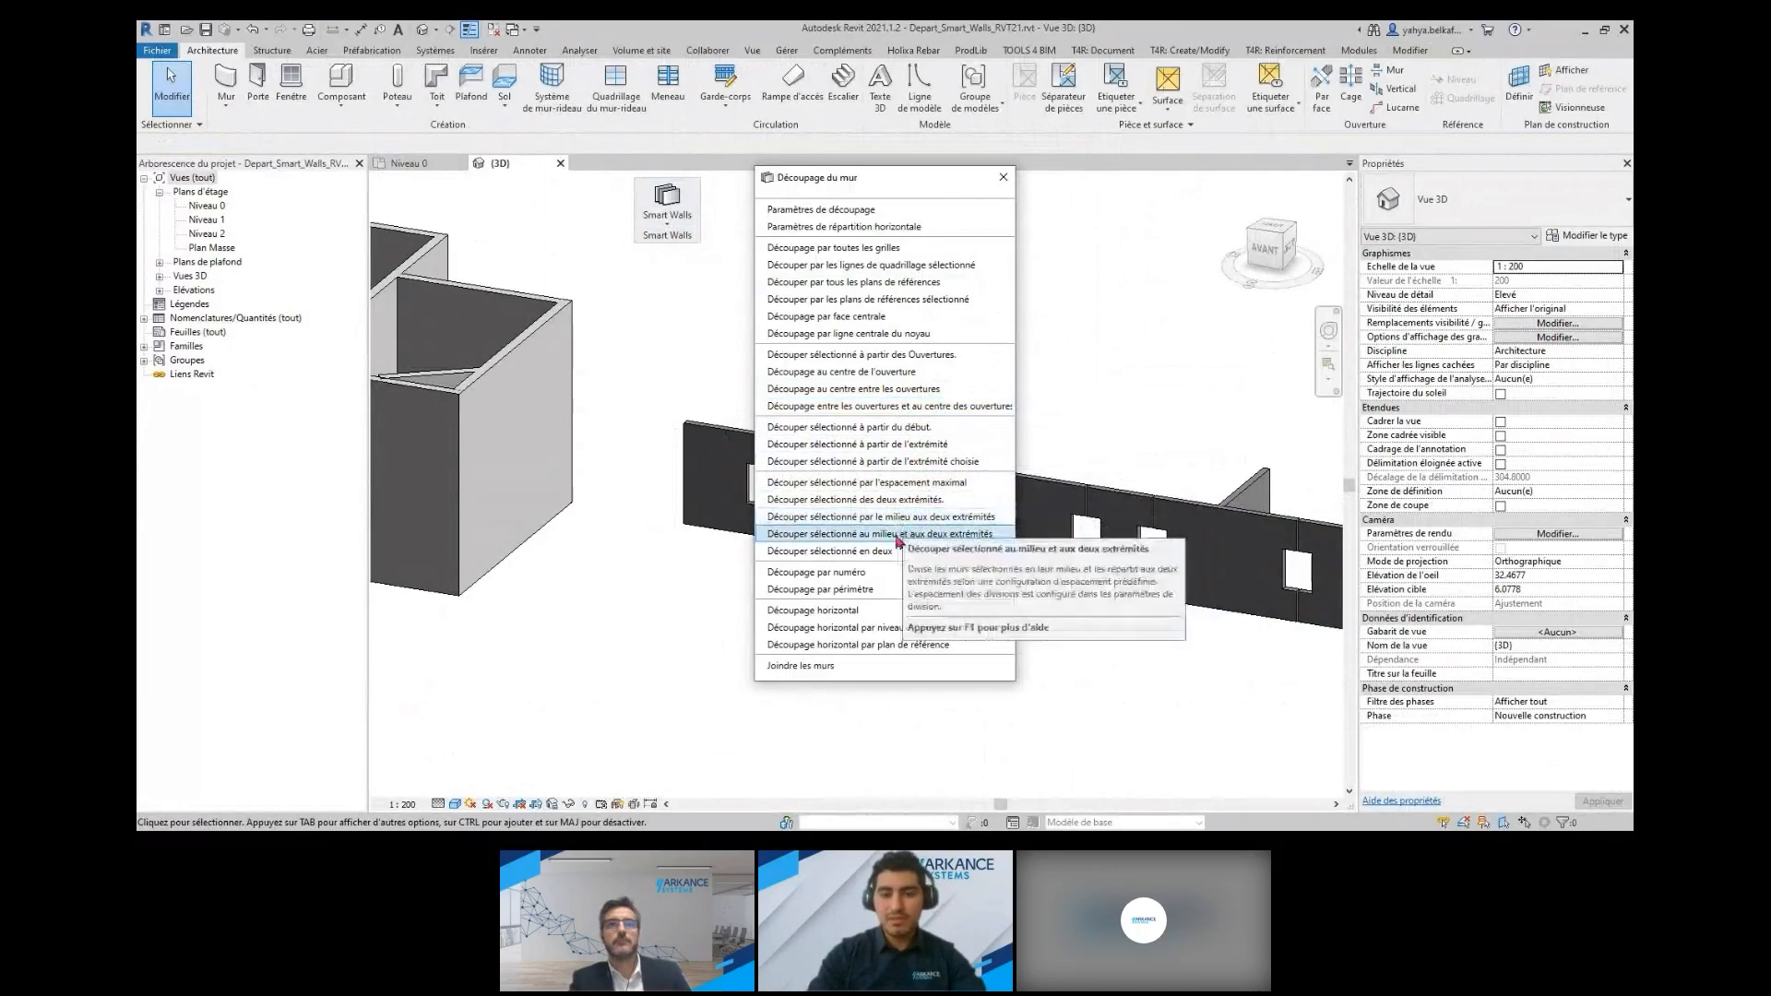
{"action": "left_click", "coordinate": [898, 536]}
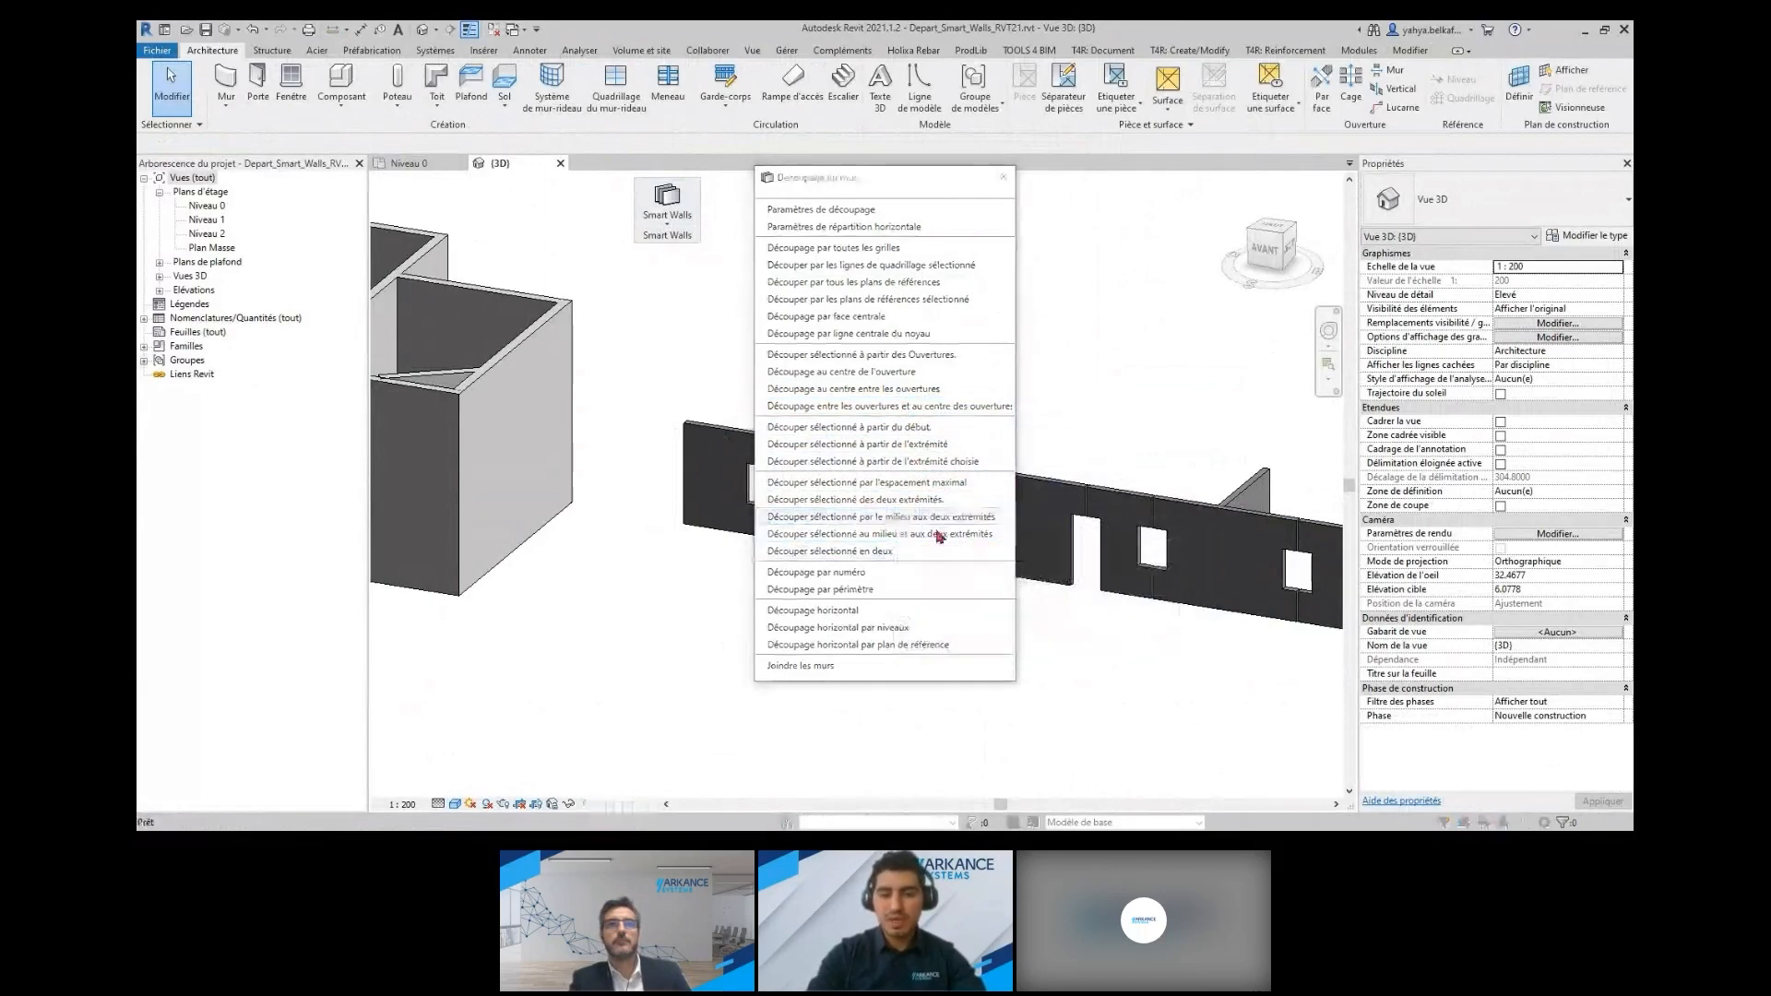
{"action": "middle_click_drag", "start_coordinate": [1060, 527], "coordinate": [1211, 488]}
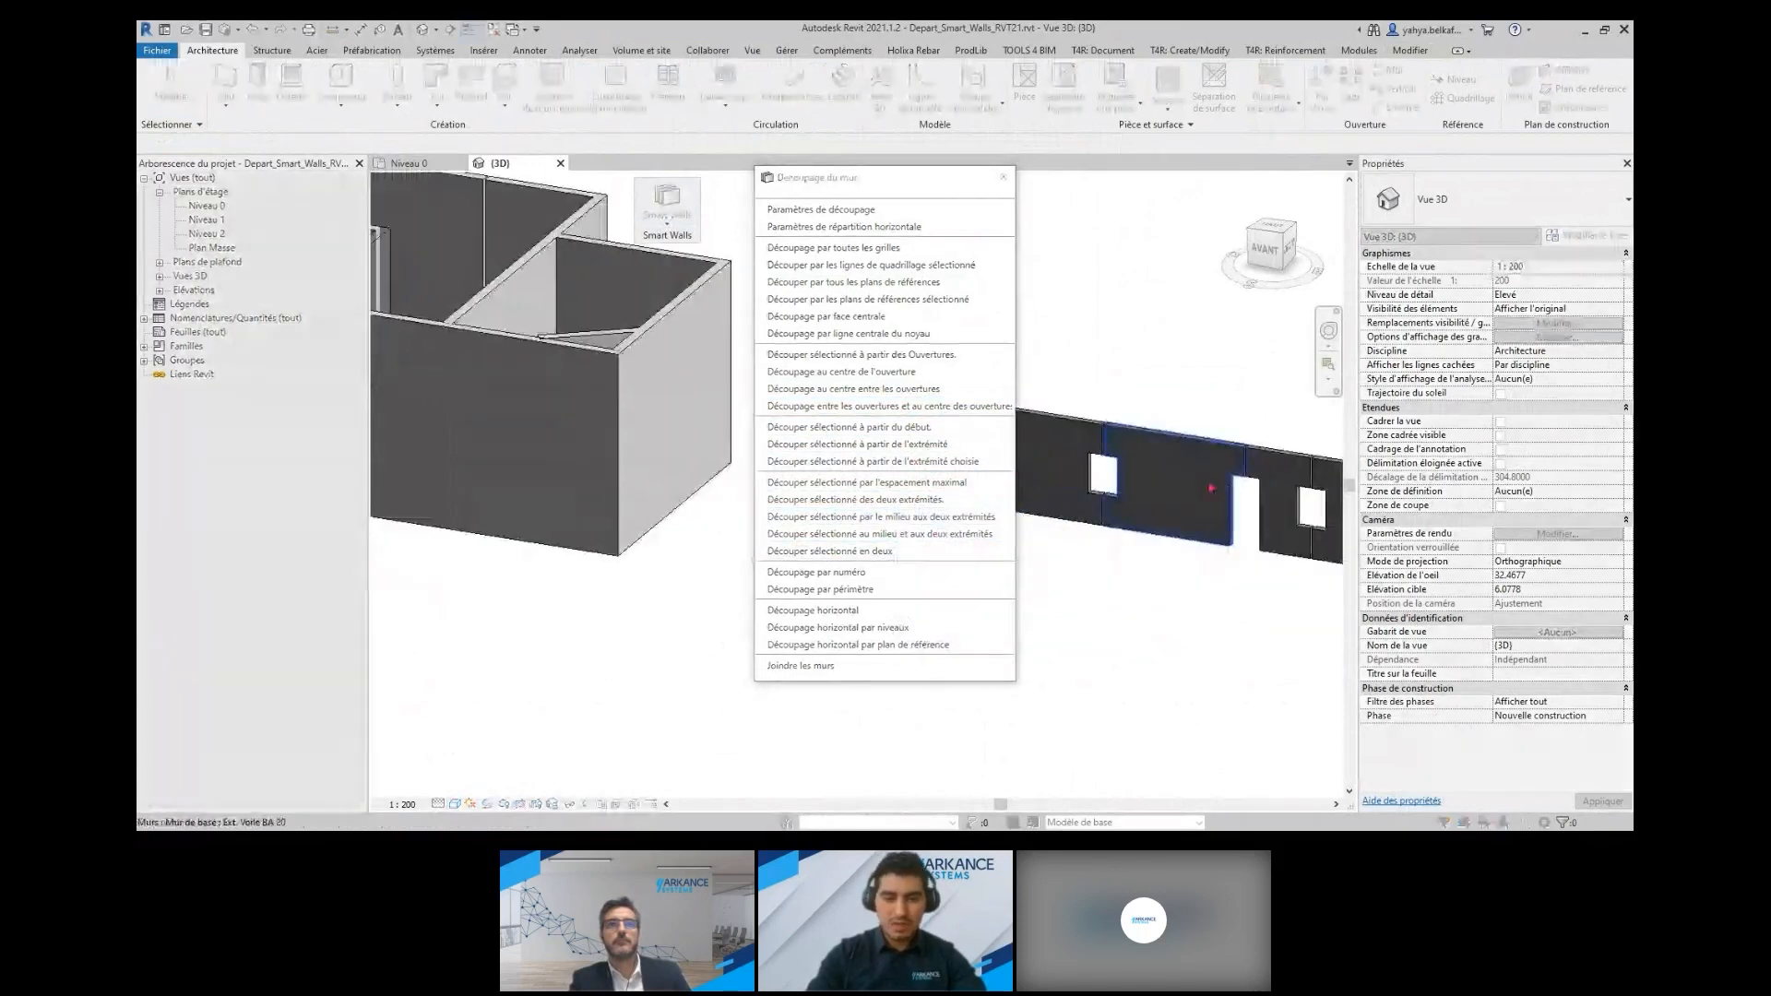
{"action": "left_click", "coordinate": [1211, 487]}
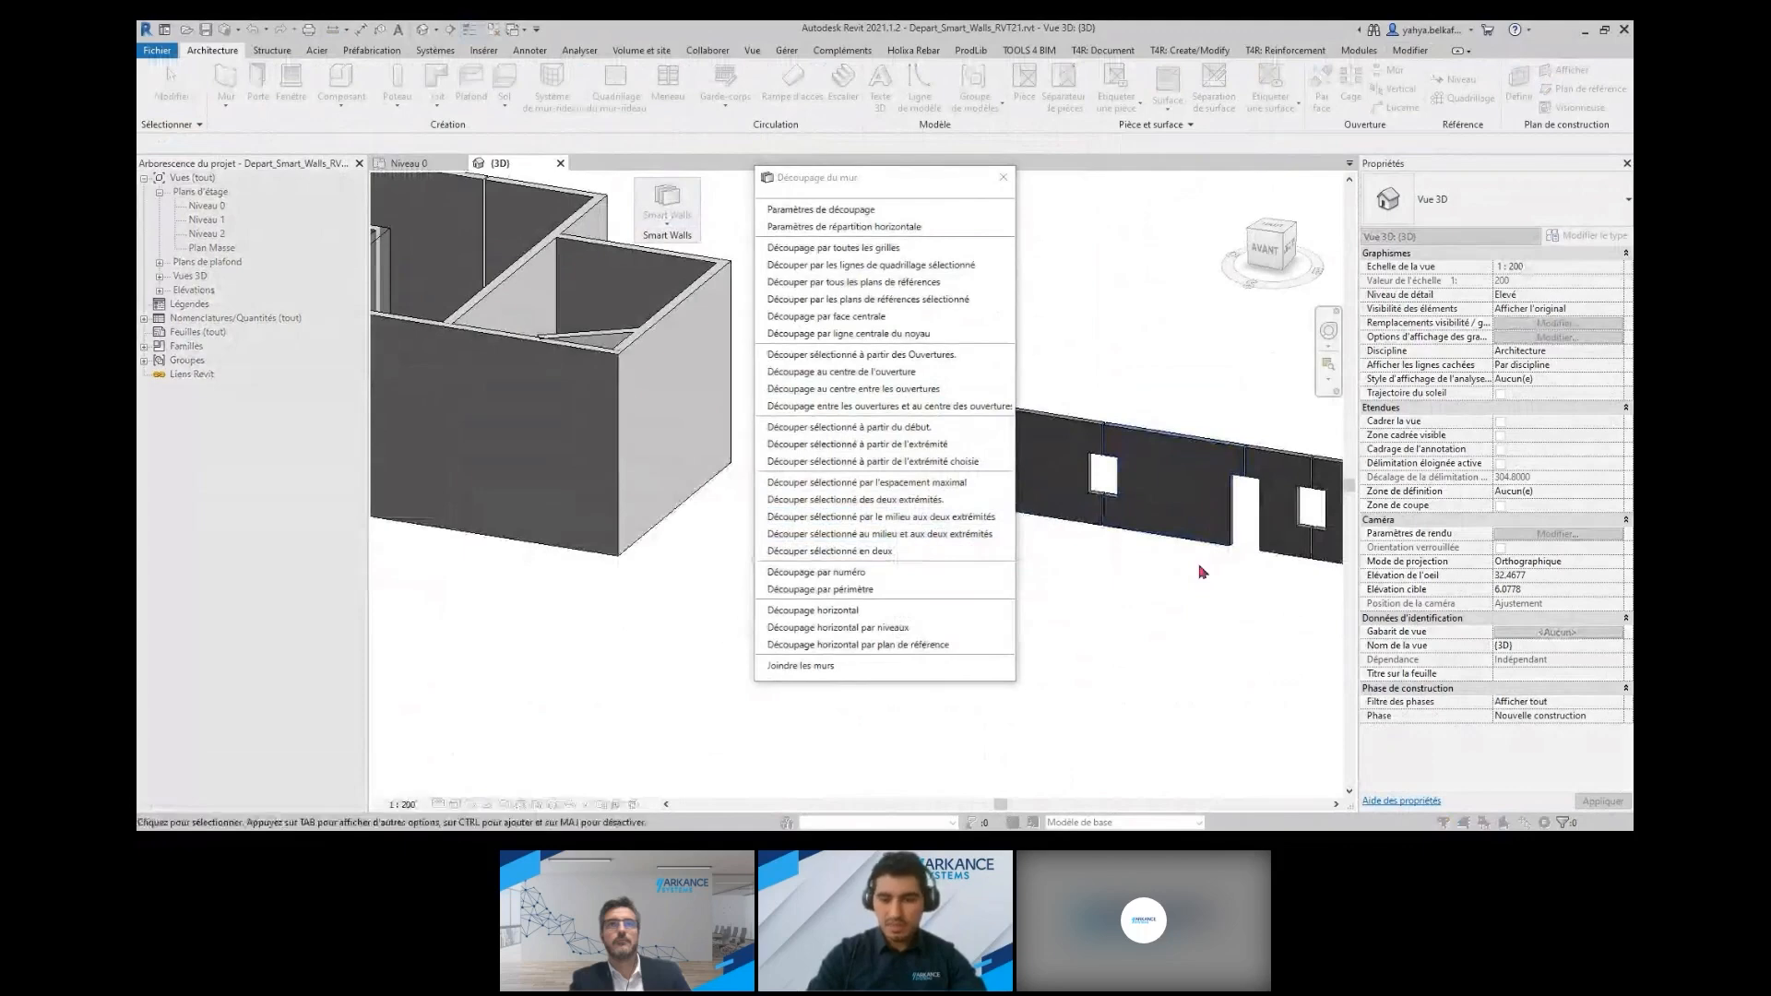
{"action": "scroll", "coordinate": [1207, 458], "scroll_direction": "up", "scroll_amount": 3}
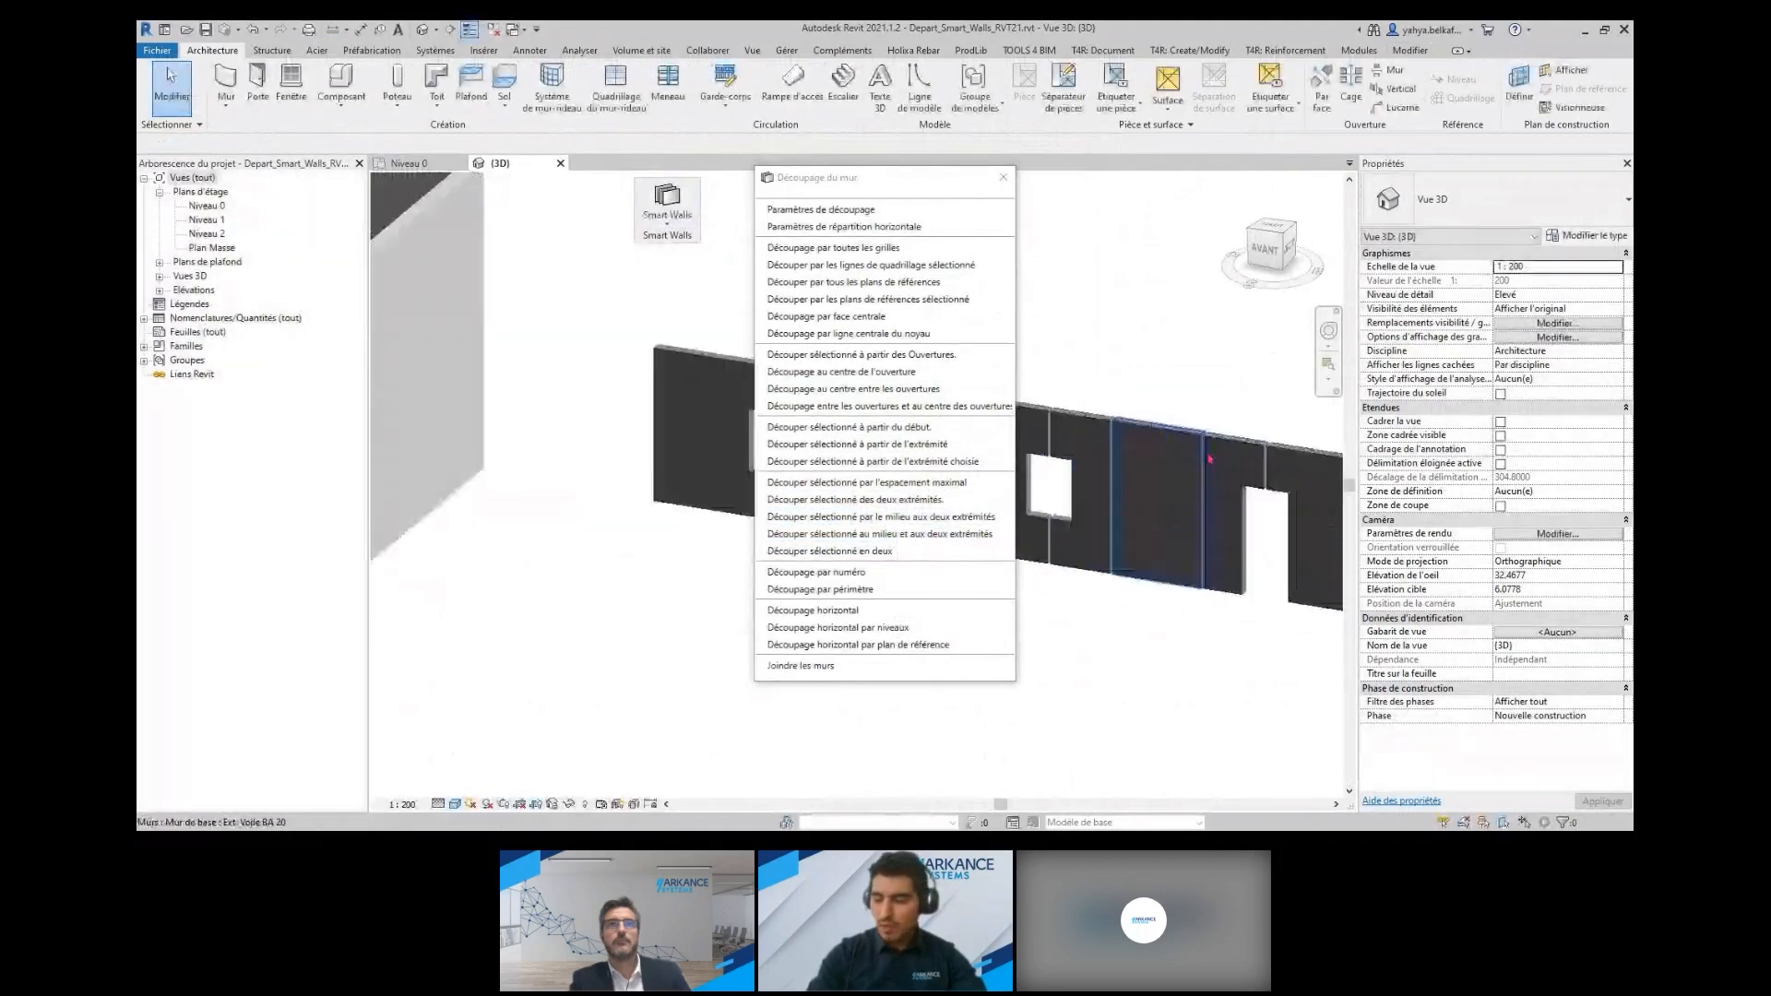
{"action": "scroll", "coordinate": [1188, 515], "scroll_direction": "down", "scroll_amount": 2}
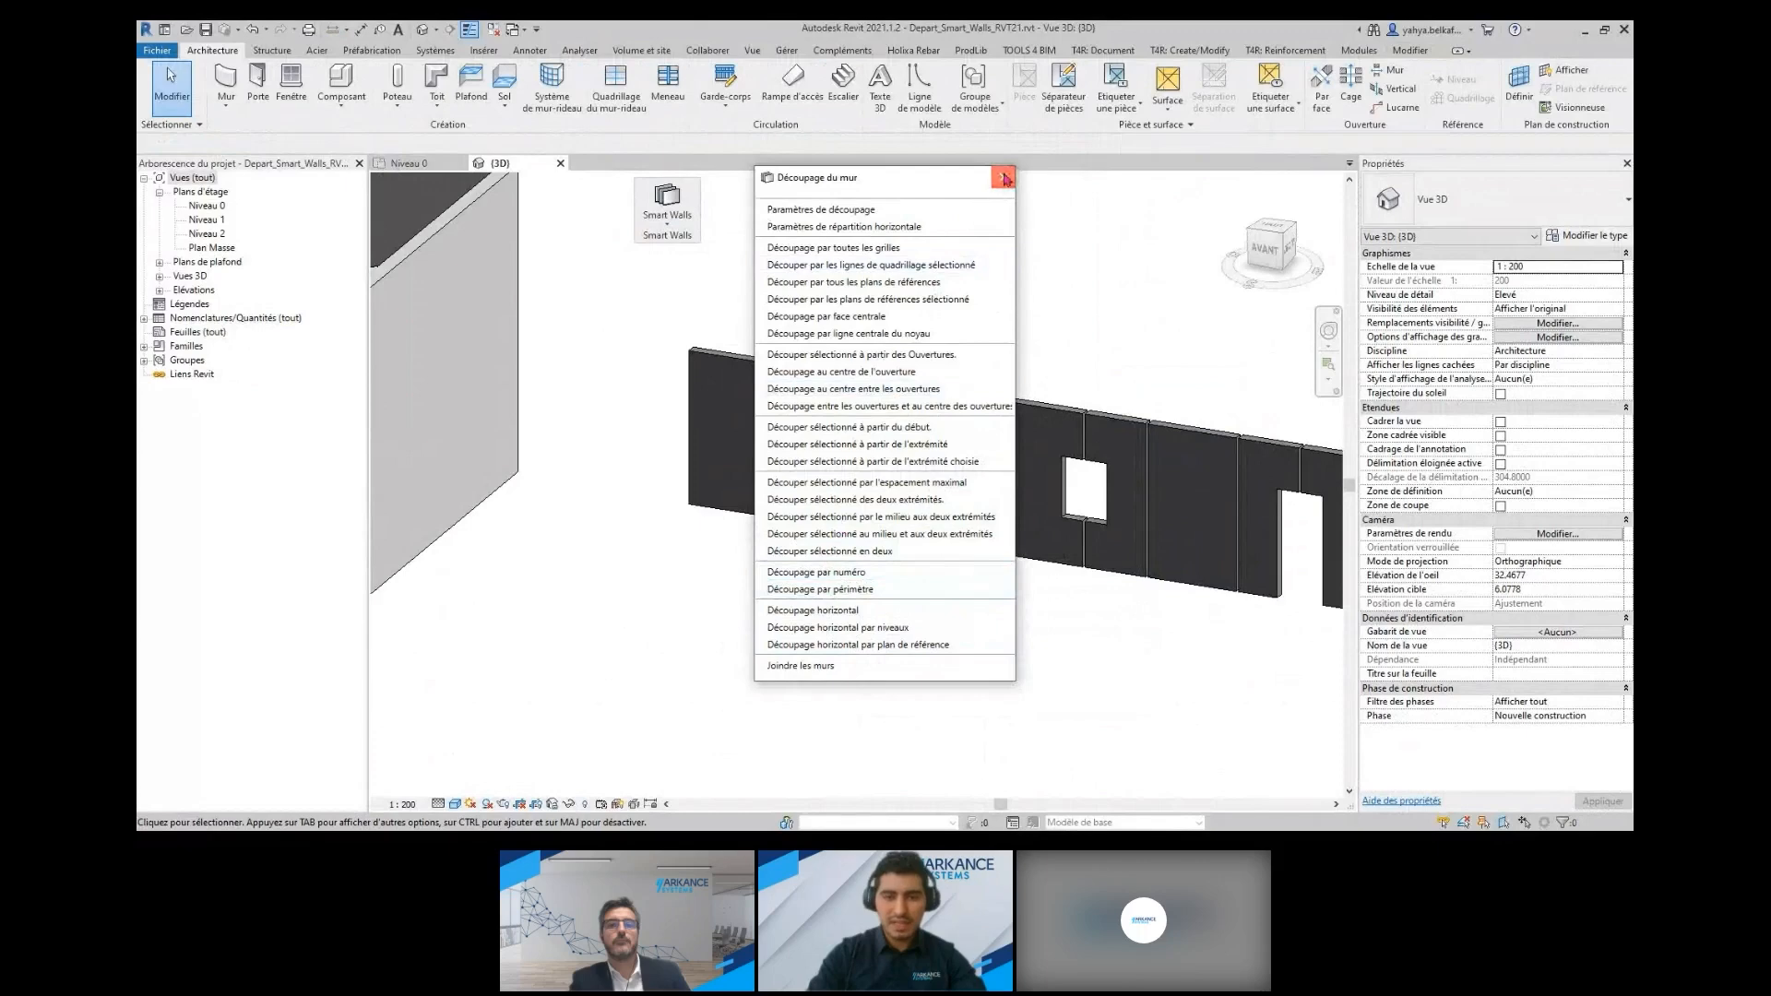
{"action": "left_click", "coordinate": [1003, 177]}
{"action": "scroll", "coordinate": [687, 319], "scroll_direction": "down", "scroll_amount": 3}
{"action": "middle_click_drag", "start_coordinate": [672, 323], "coordinate": [819, 348]}
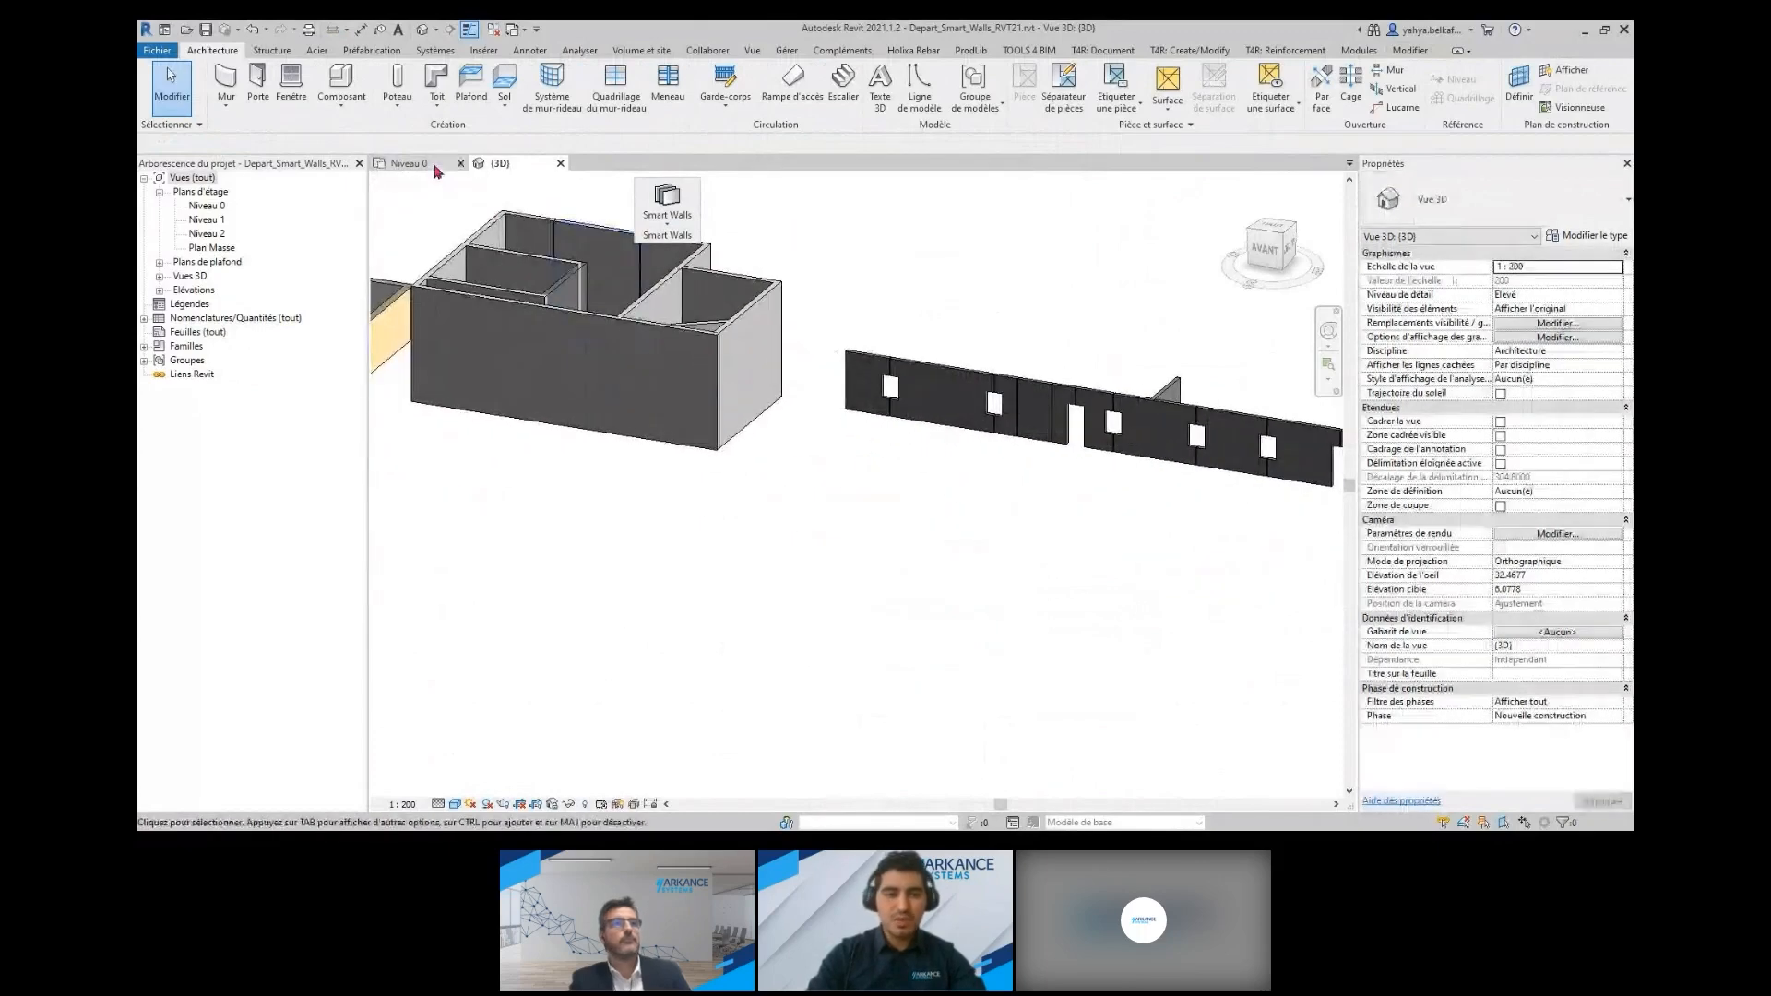
In the Niveau 0 plan, insert a centre-of-gravity point in the inner room's right-hand vertical wall
{"action": "left_click", "coordinate": [436, 171]}
{"action": "left_click", "coordinate": [668, 225]}
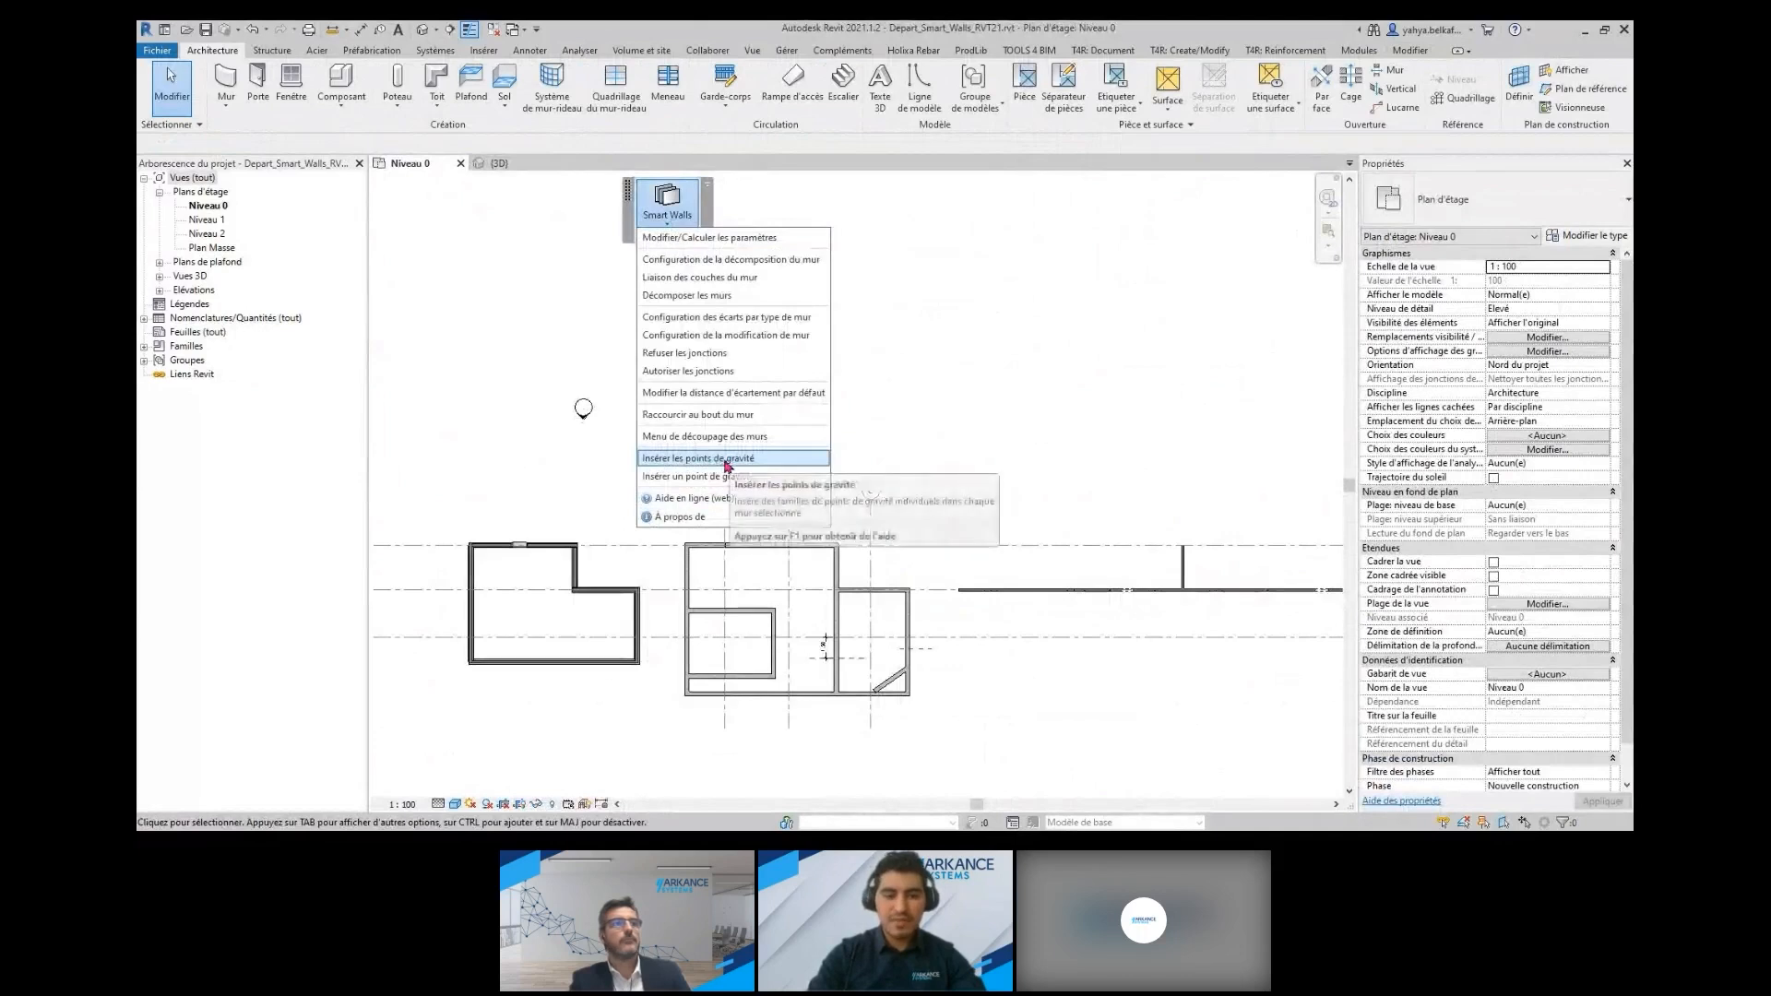
{"action": "left_click", "coordinate": [715, 459]}
{"action": "scroll", "coordinate": [766, 649], "scroll_direction": "up", "scroll_amount": 5}
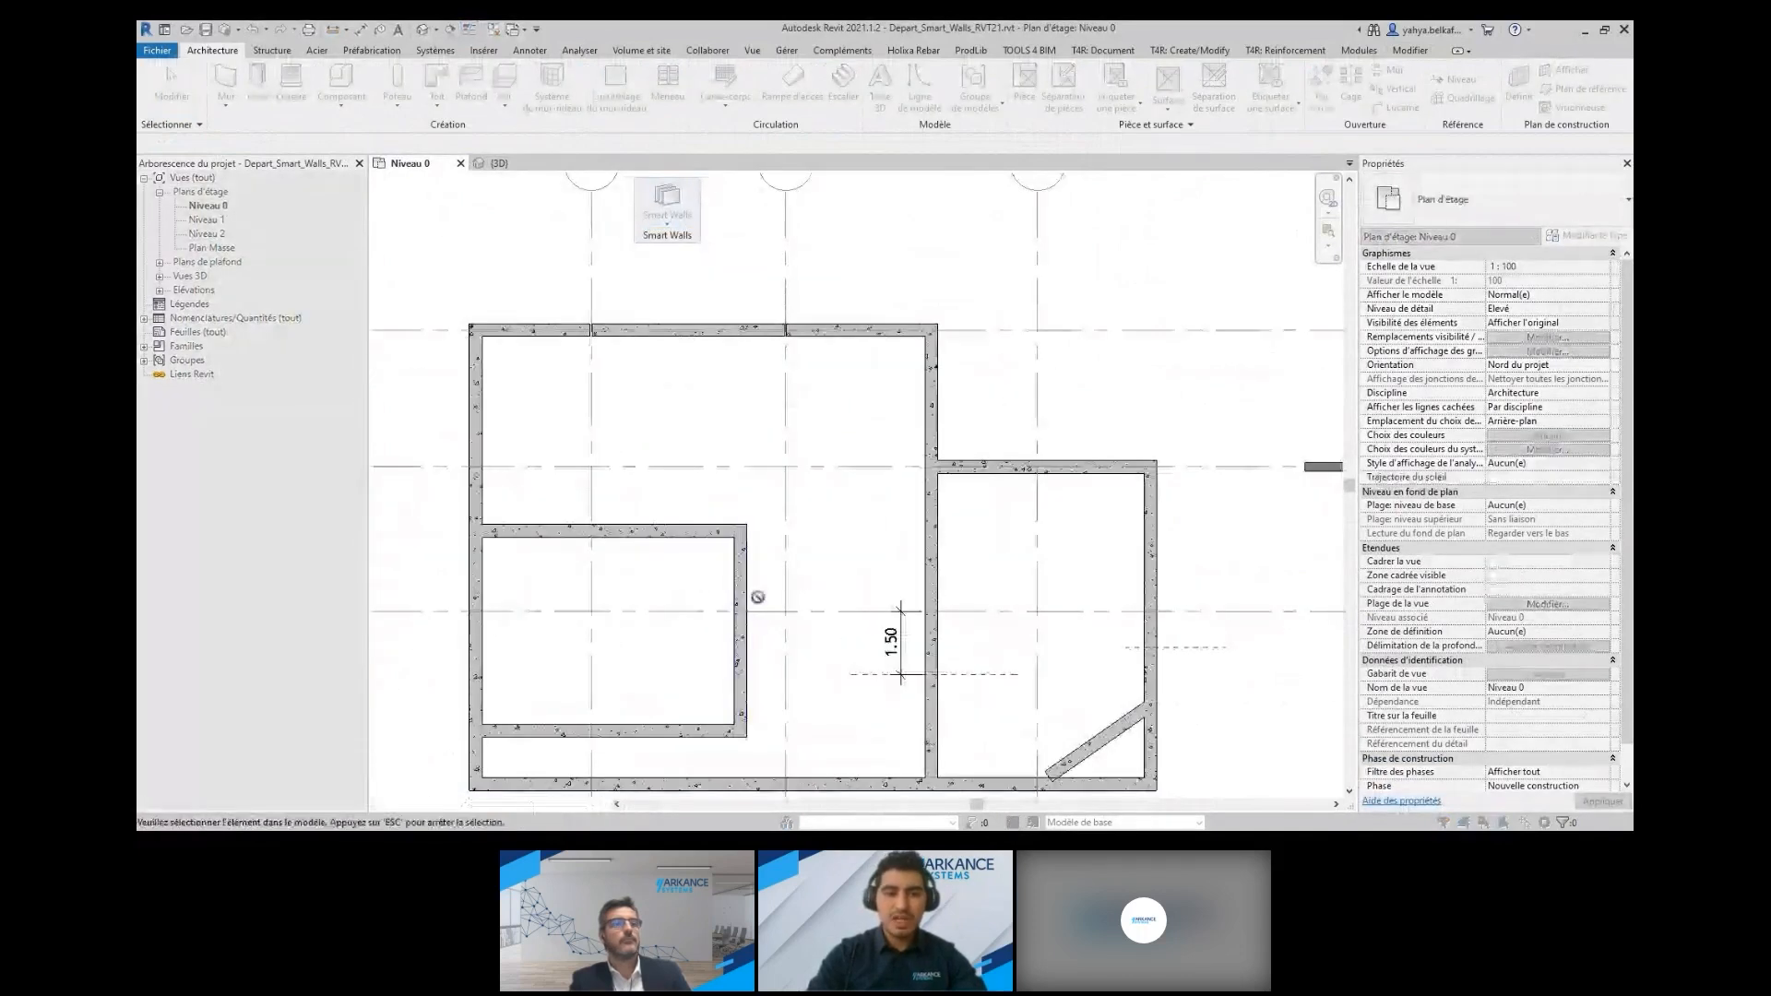
{"action": "left_click", "coordinate": [759, 592]}
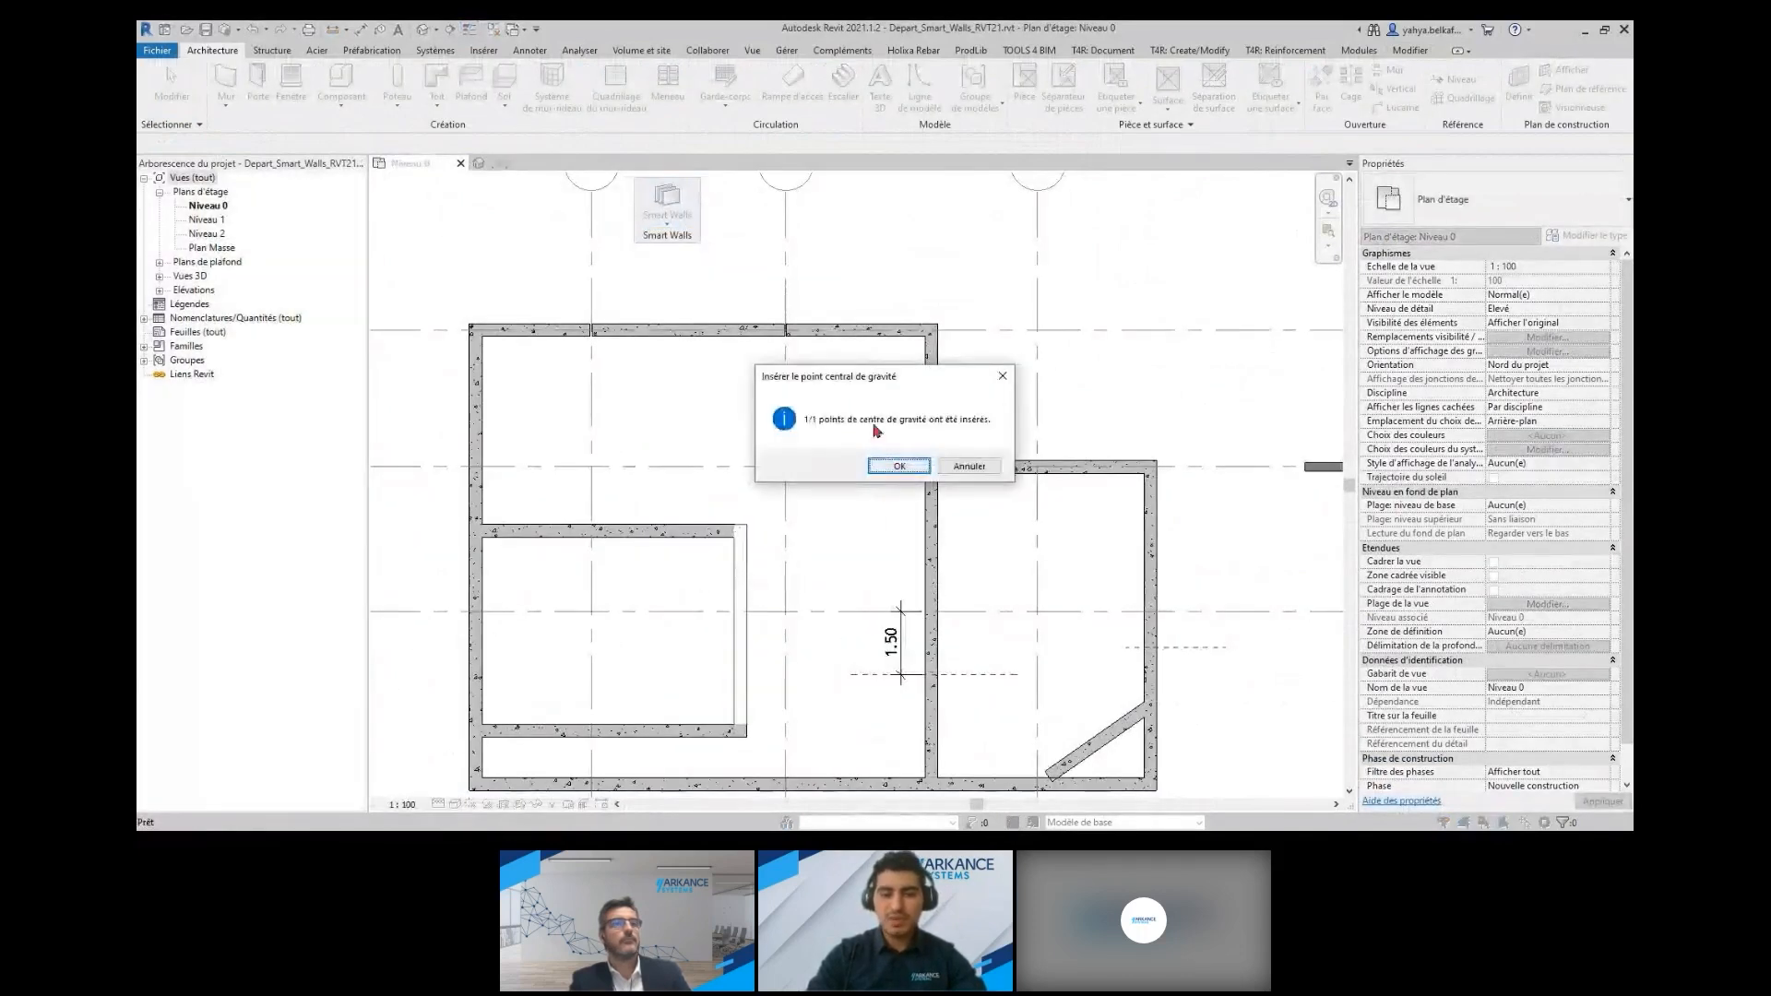
{"action": "left_click", "coordinate": [899, 466]}
Isolate the inner room's right-hand wall in a 3D selection box and examine its gravity point
{"action": "scroll", "coordinate": [757, 581], "scroll_direction": "up", "scroll_amount": 3}
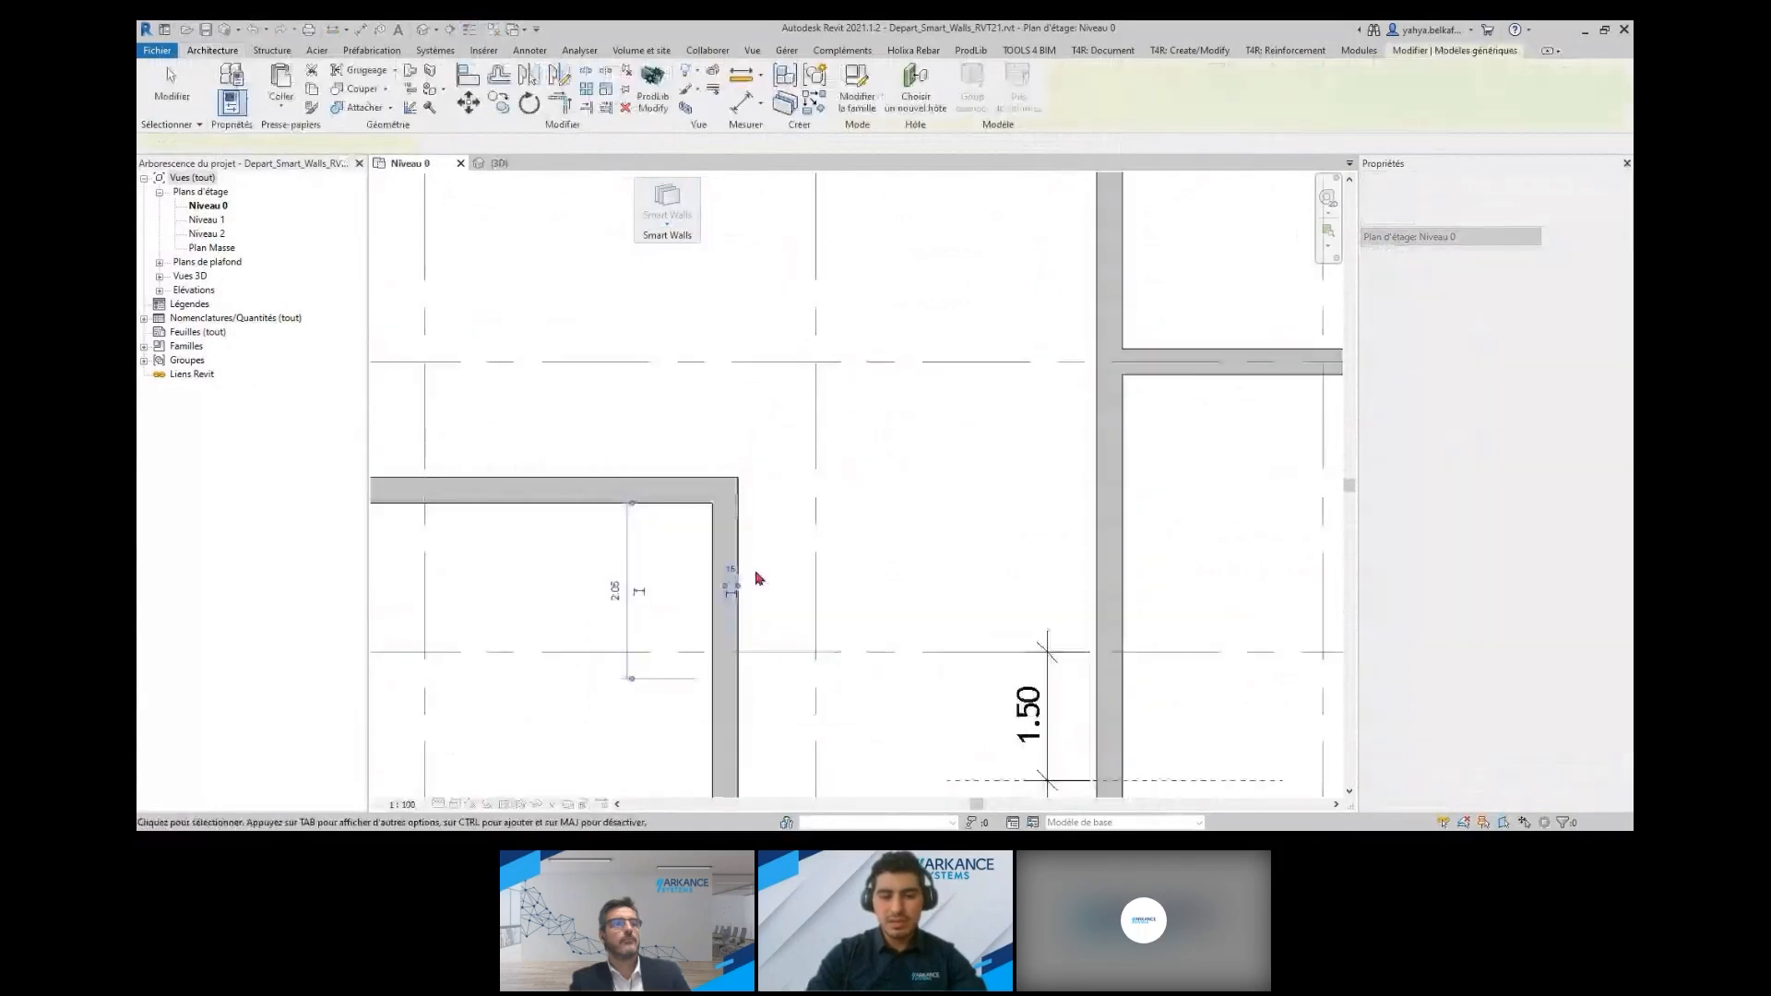
{"action": "middle_click_drag", "start_coordinate": [757, 580], "coordinate": [757, 380]}
{"action": "left_click", "coordinate": [759, 393]}
{"action": "left_click", "coordinate": [736, 516]}
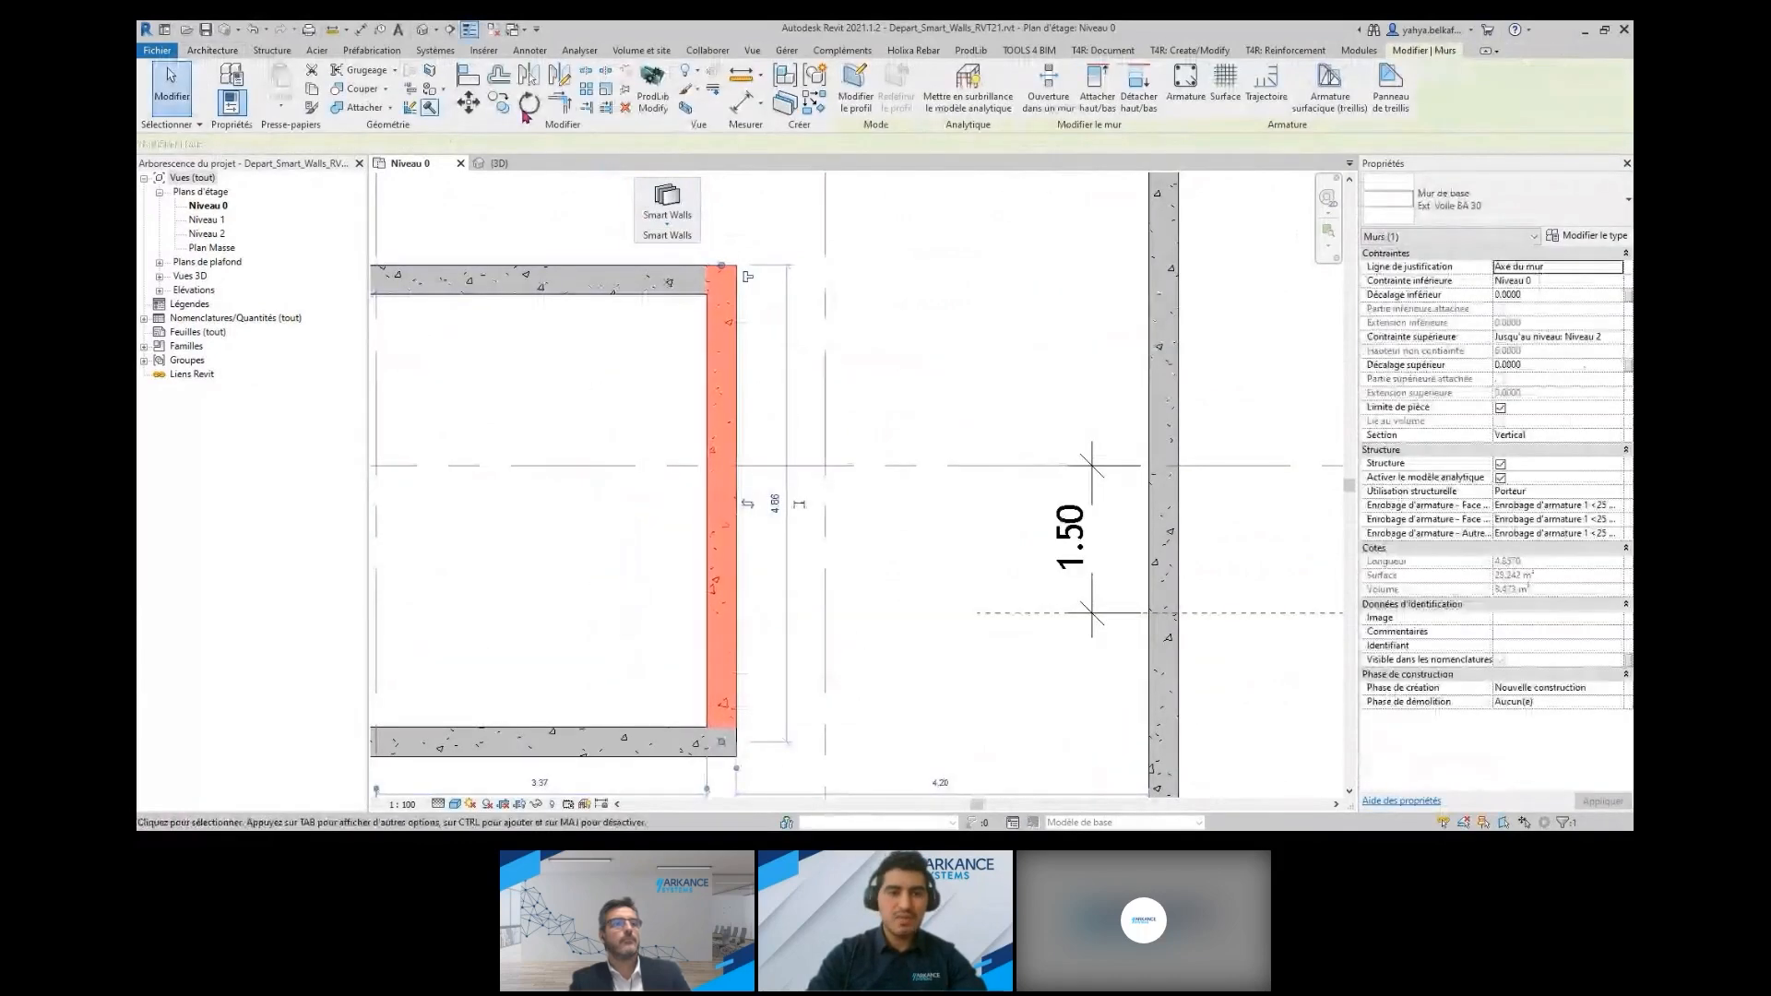
{"action": "key", "text": "b"}
{"action": "key", "text": "x"}
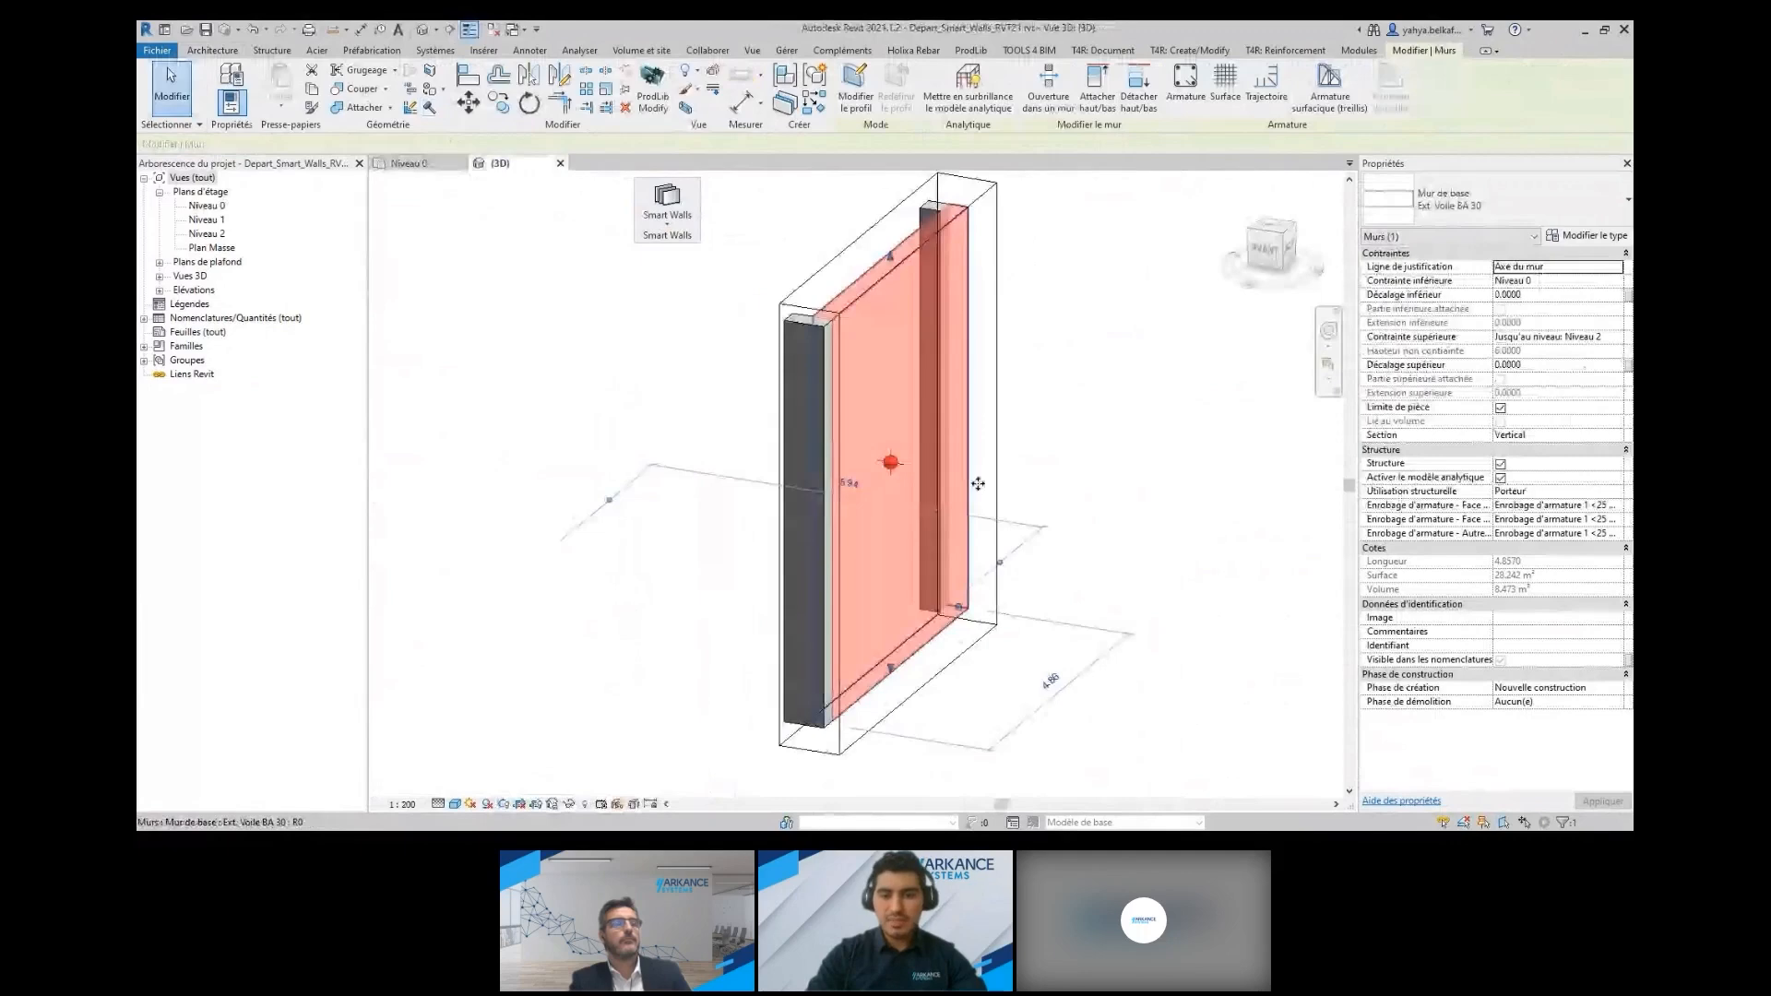
{"action": "left_click", "coordinate": [1026, 419]}
{"action": "scroll", "coordinate": [1026, 418], "scroll_direction": "up", "scroll_amount": 2}
Review the type properties of the wall's M_Gravity_Center point without changing them
{"action": "left_click", "coordinate": [799, 485]}
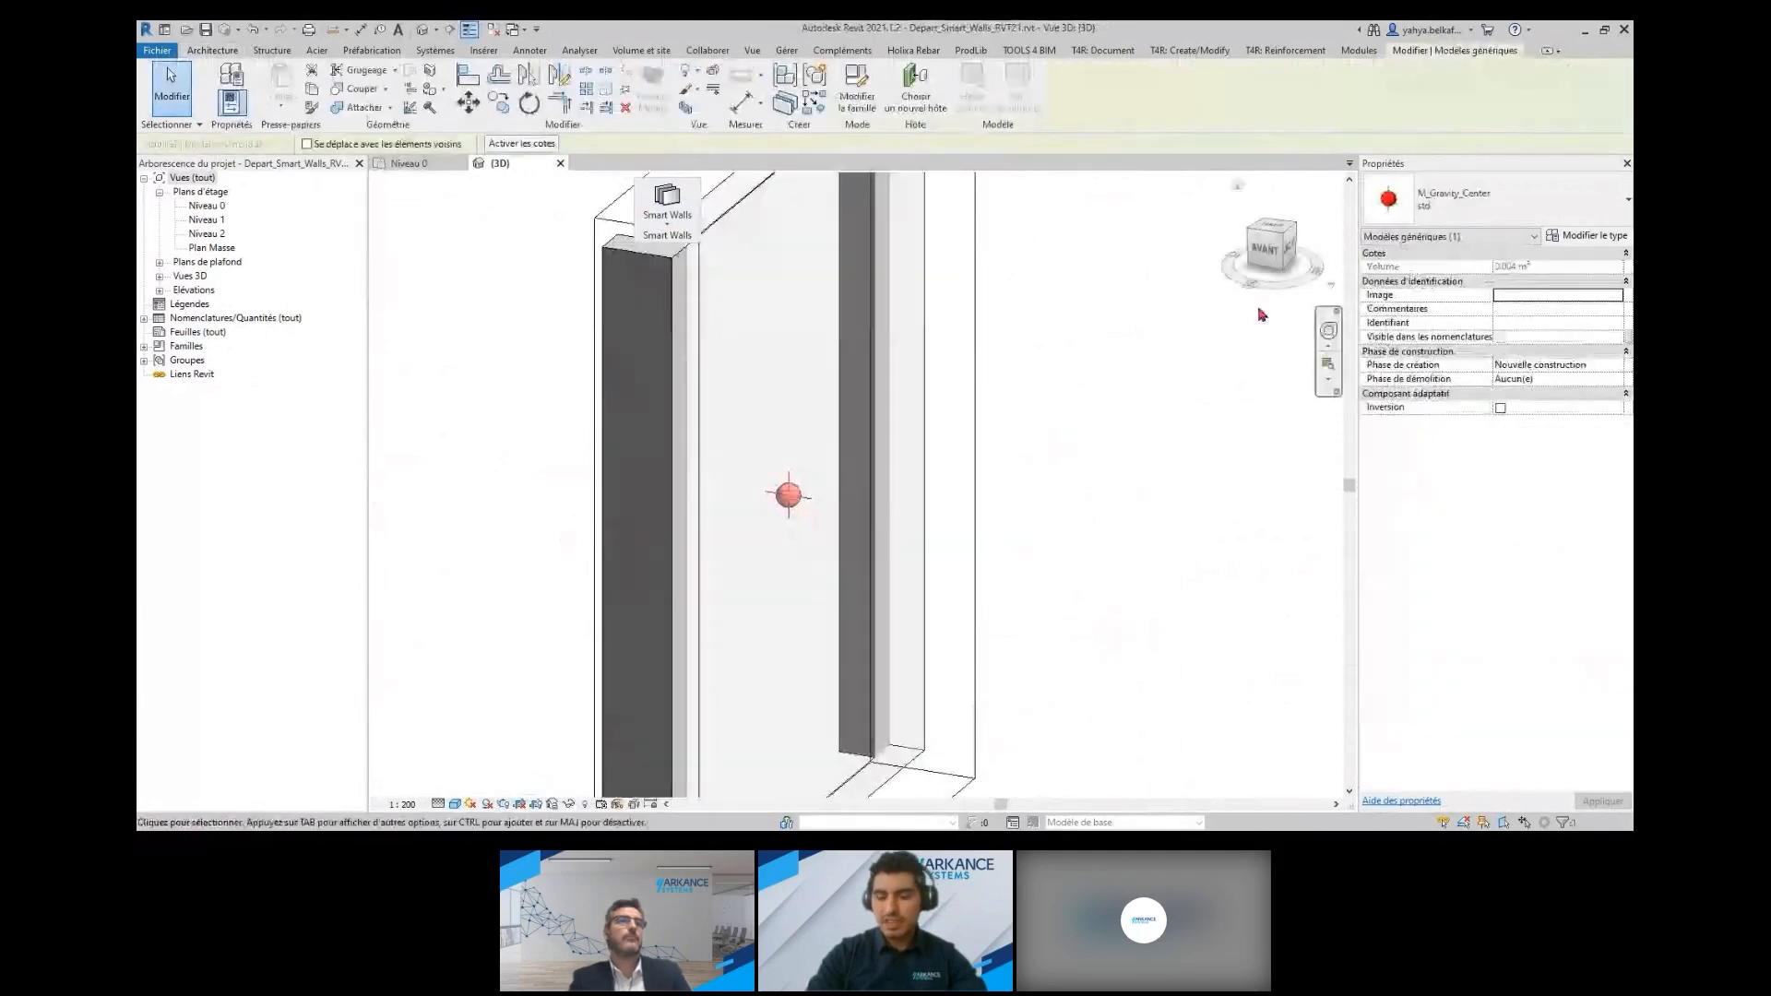
{"action": "left_click", "coordinate": [1612, 242]}
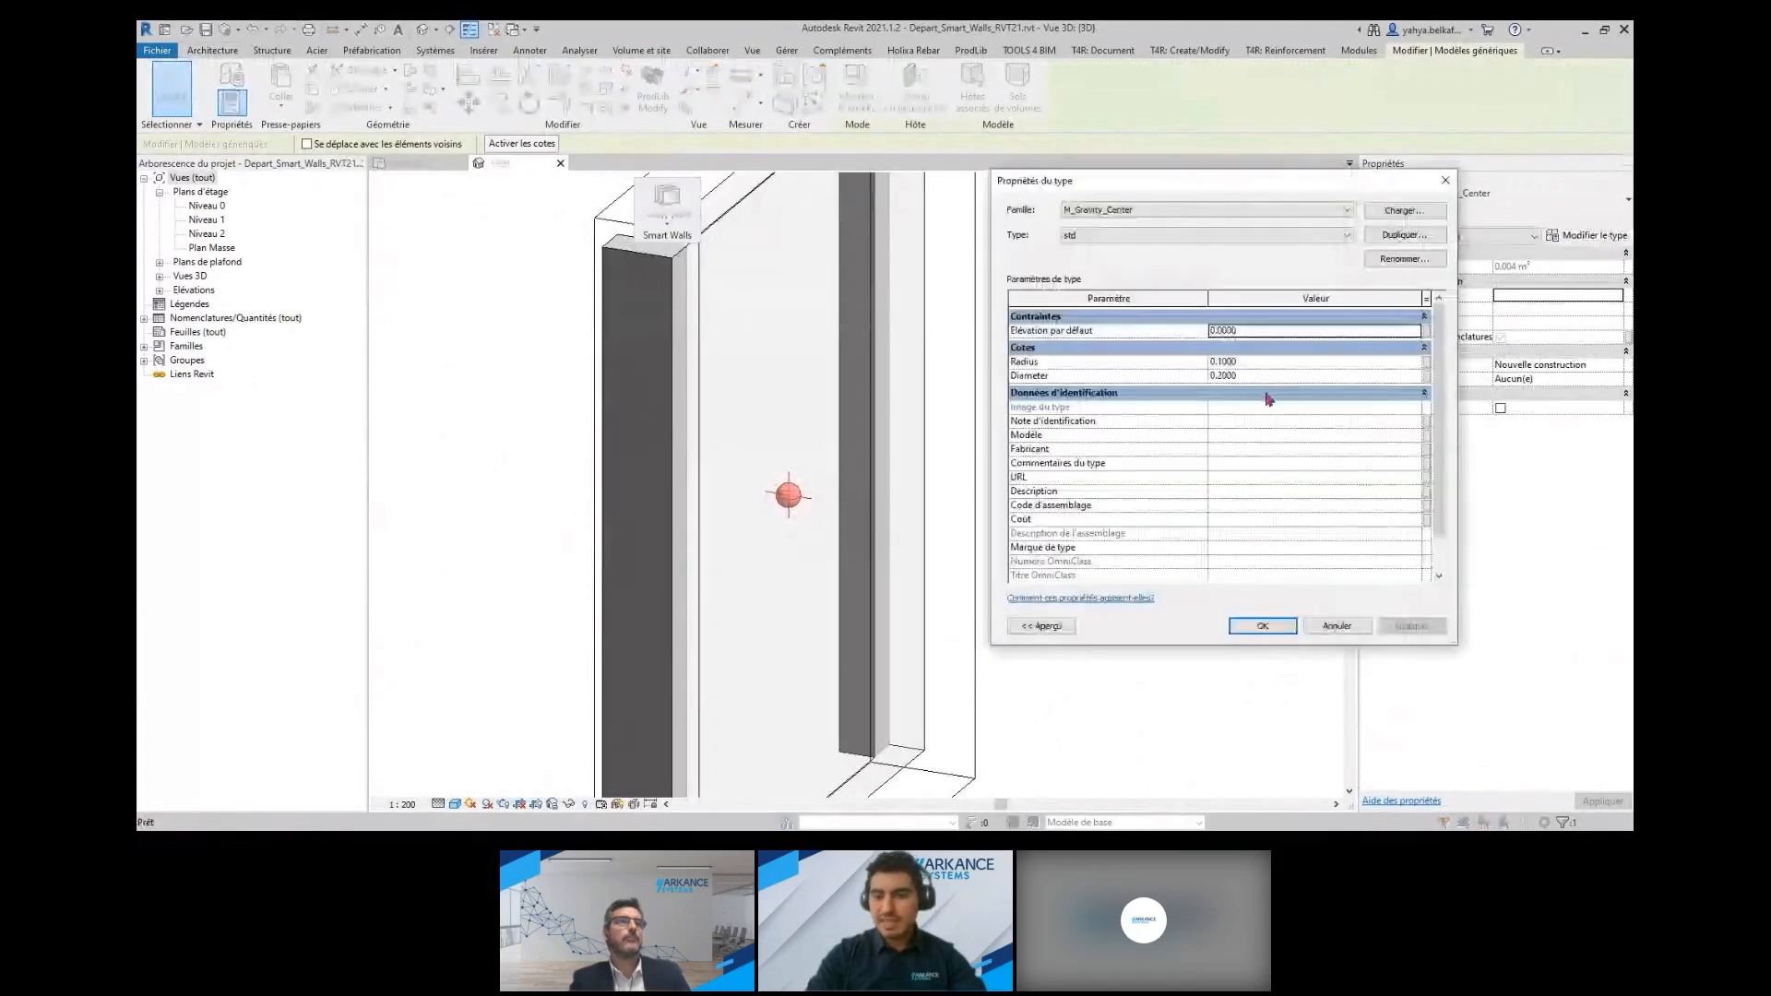
{"action": "scroll", "coordinate": [1282, 415], "scroll_direction": "down", "scroll_amount": 1}
{"action": "scroll", "coordinate": [1291, 424], "scroll_direction": "up", "scroll_amount": 1}
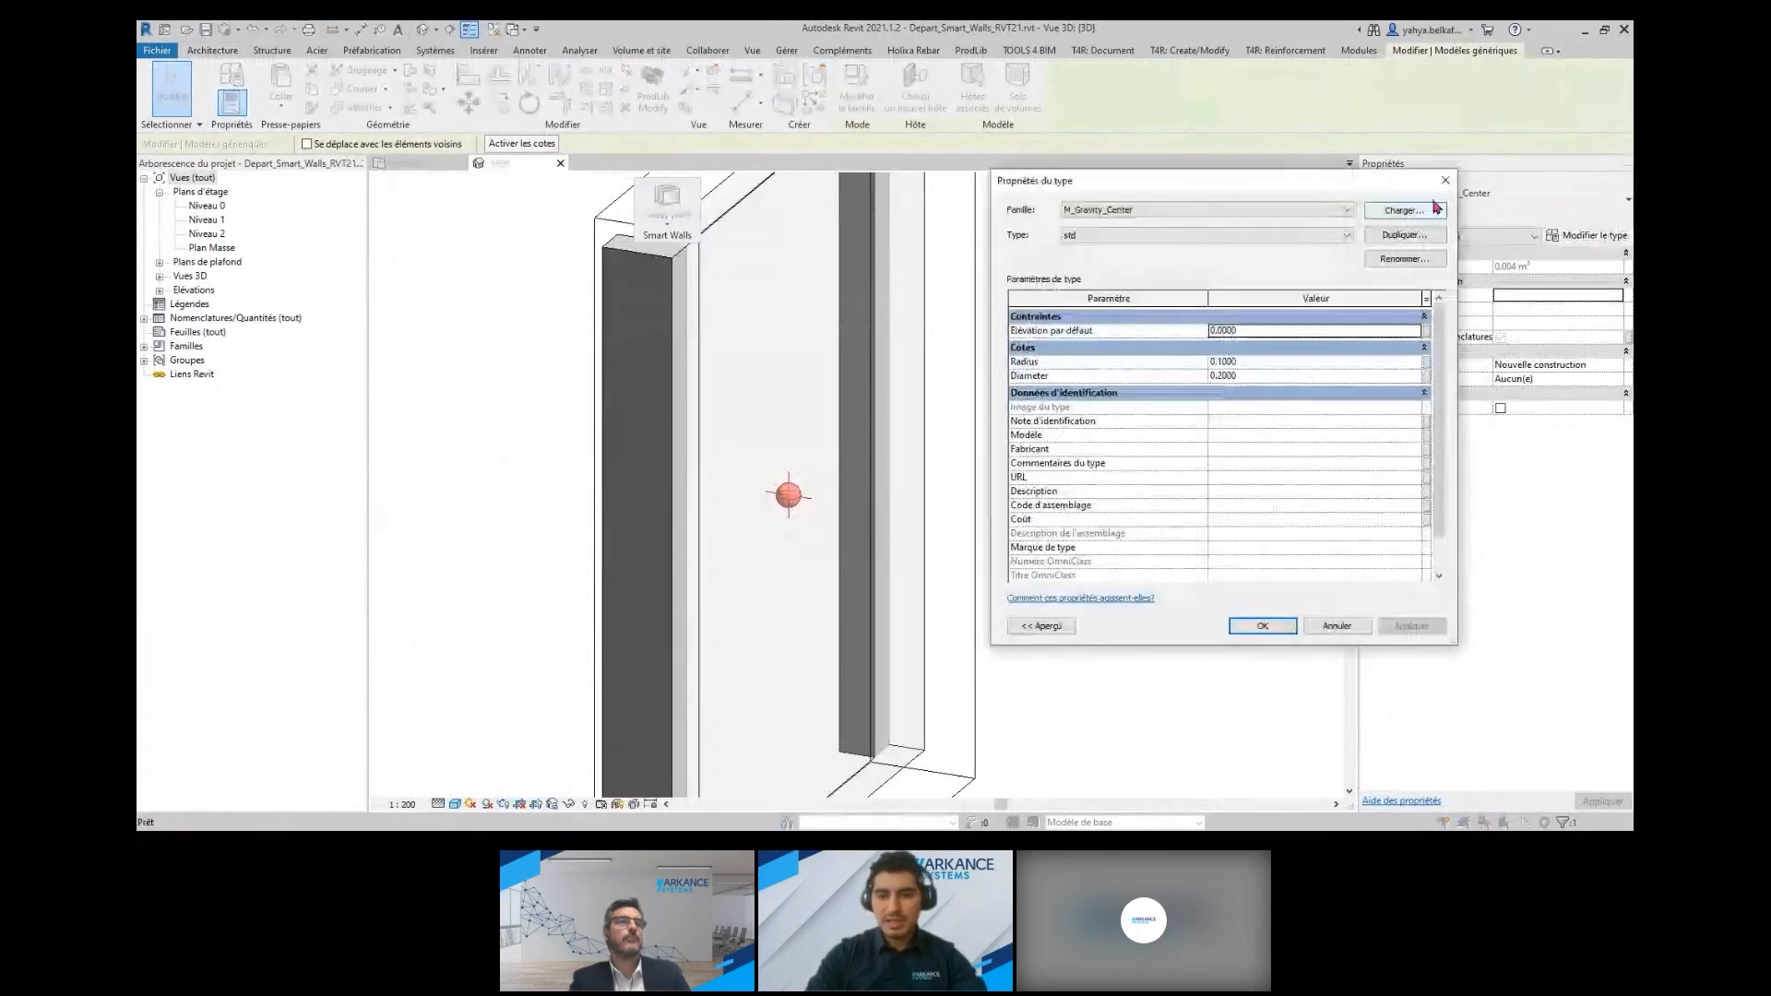
{"action": "left_click", "coordinate": [1445, 181]}
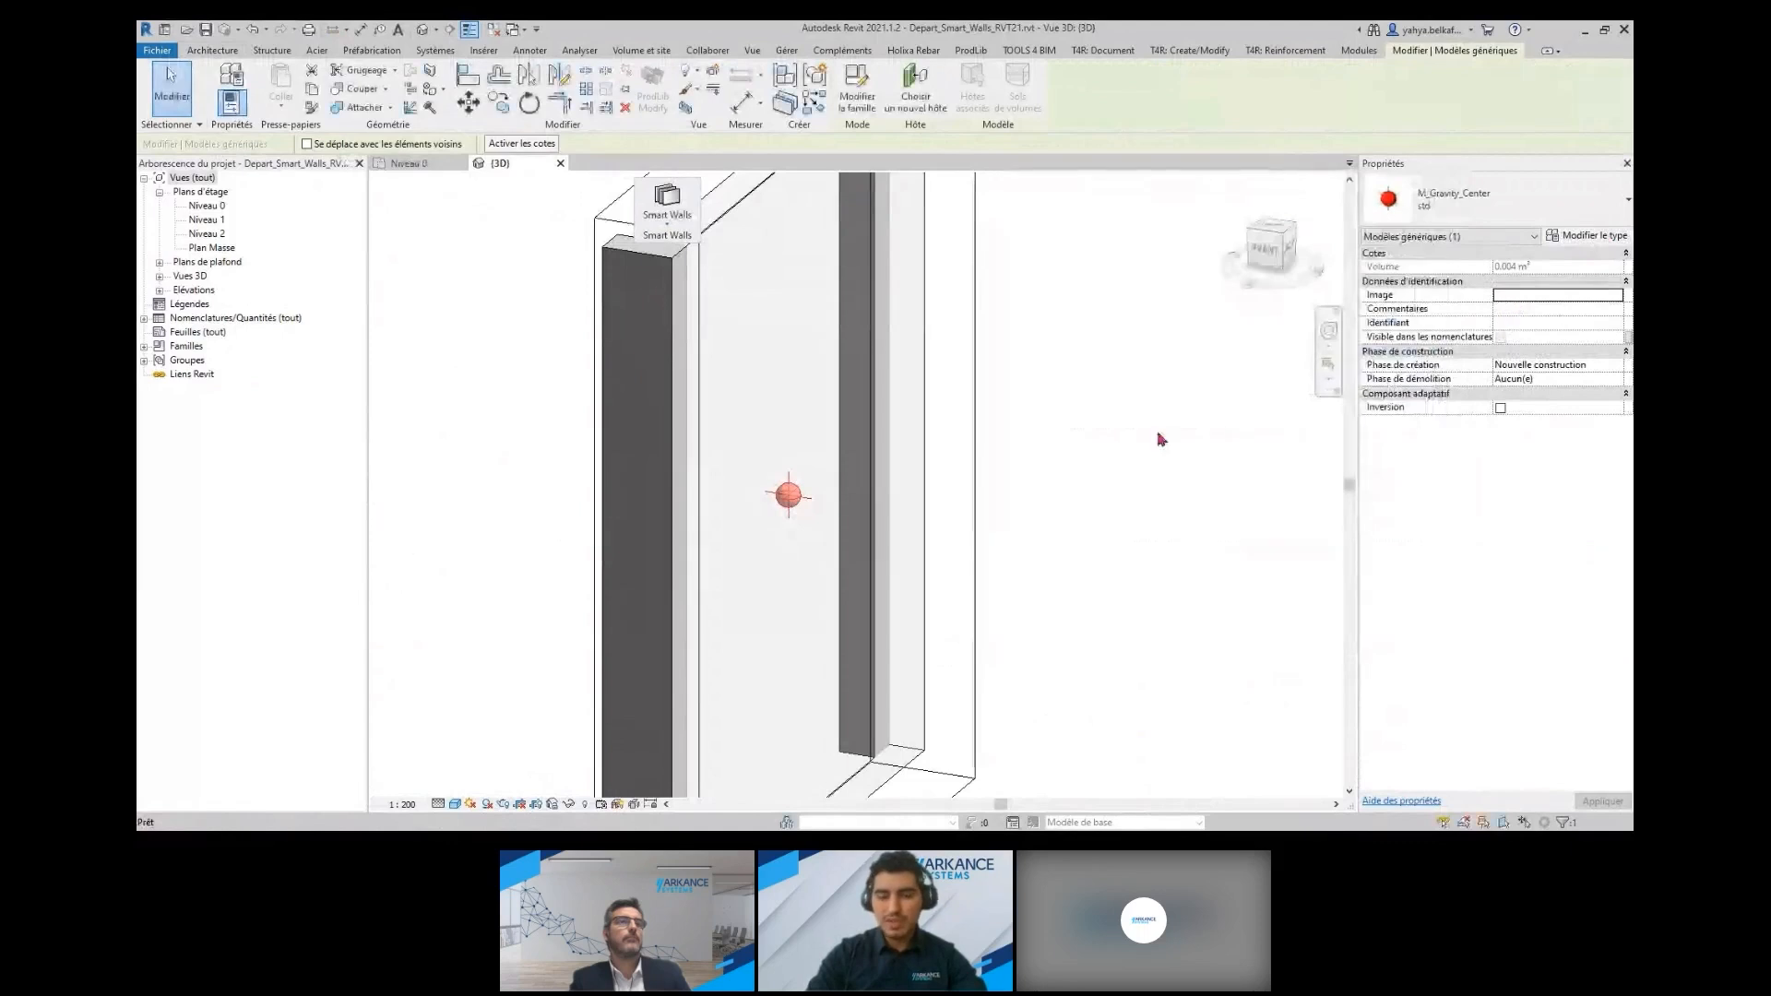
{"action": "scroll", "coordinate": [1080, 451], "scroll_direction": "down", "scroll_amount": 2}
{"action": "middle_click", "coordinate": [1080, 451]}
{"action": "middle_click", "coordinate": [1081, 451]}
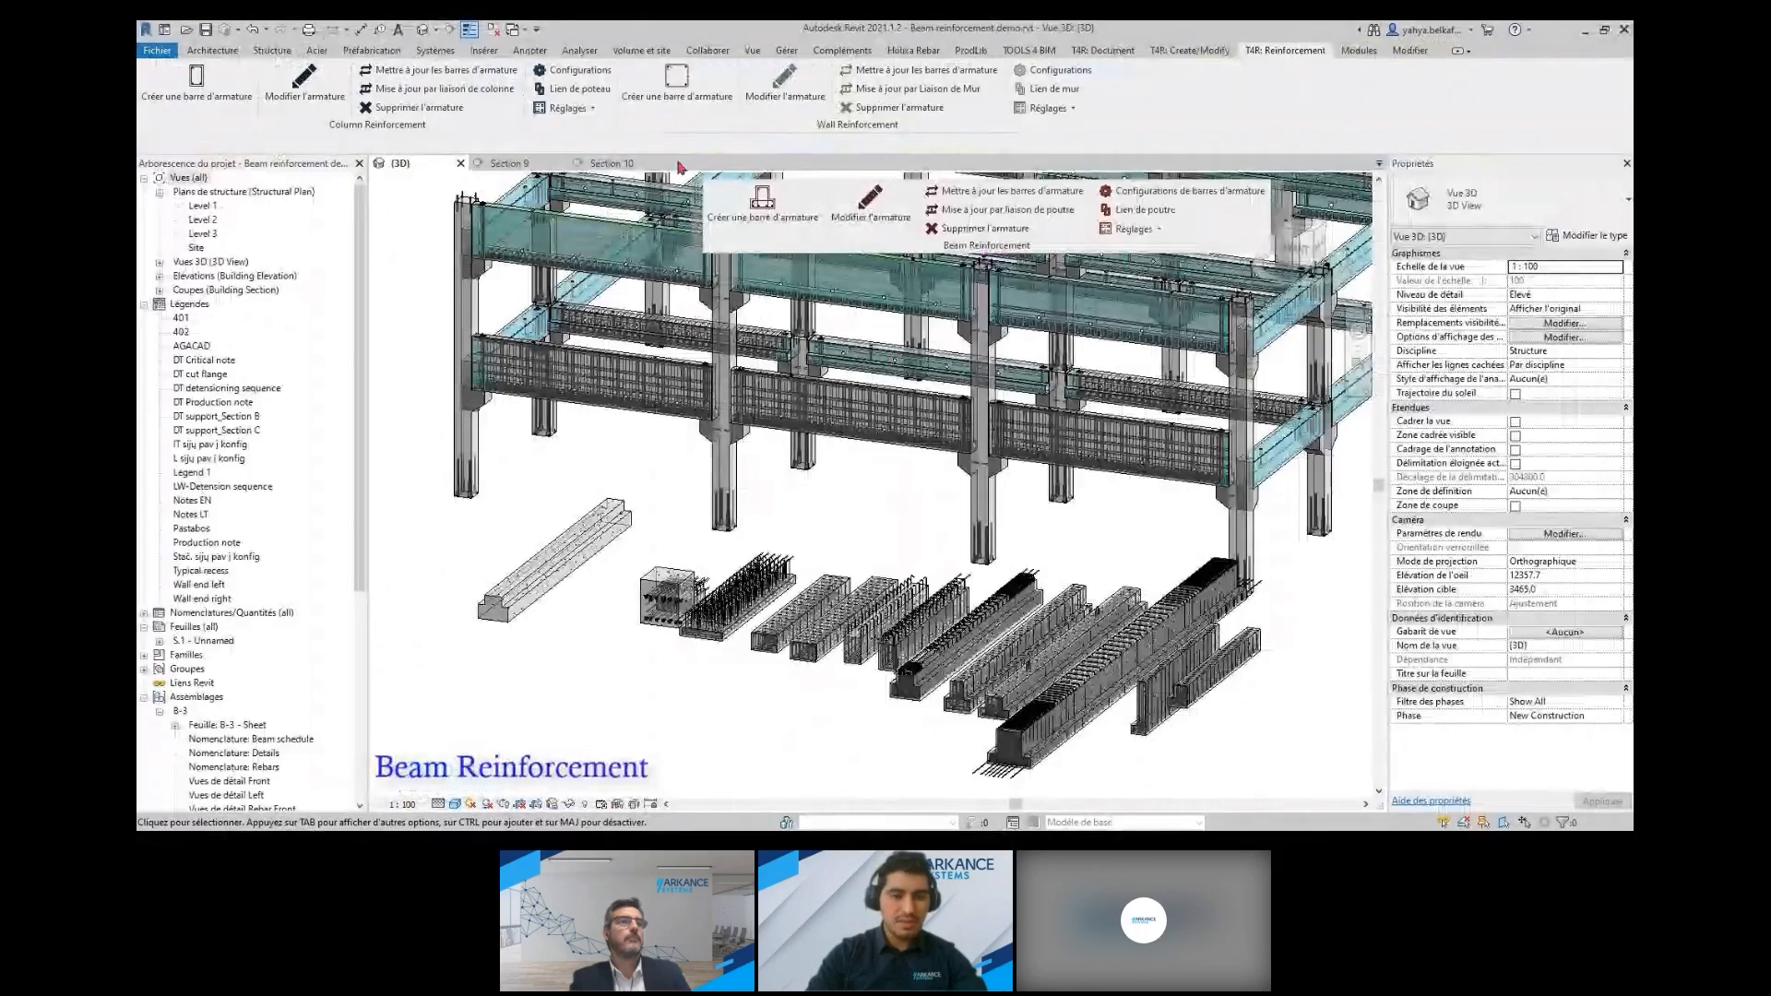
Review the beam reinforcement configurations for the Rectangulaire, Forme L, Forme IT and Ronde sections, including the saved configuration list
{"action": "left_click", "coordinate": [1150, 197]}
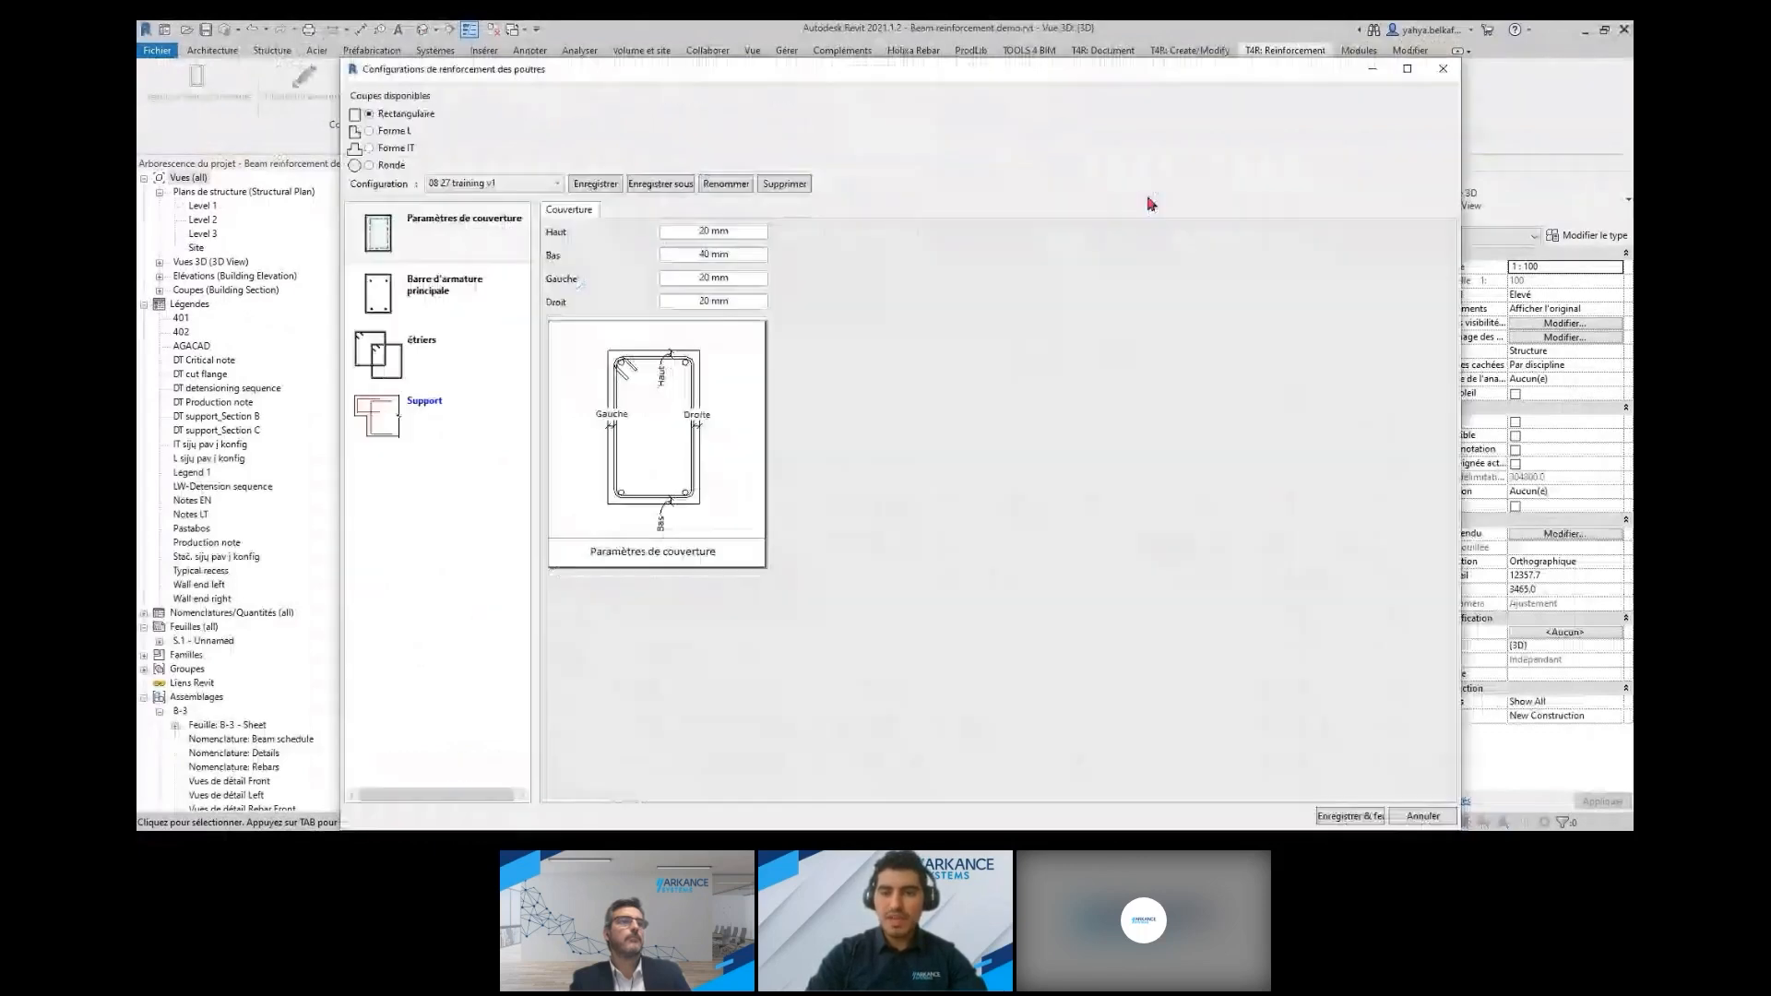
{"action": "left_click", "coordinate": [388, 131]}
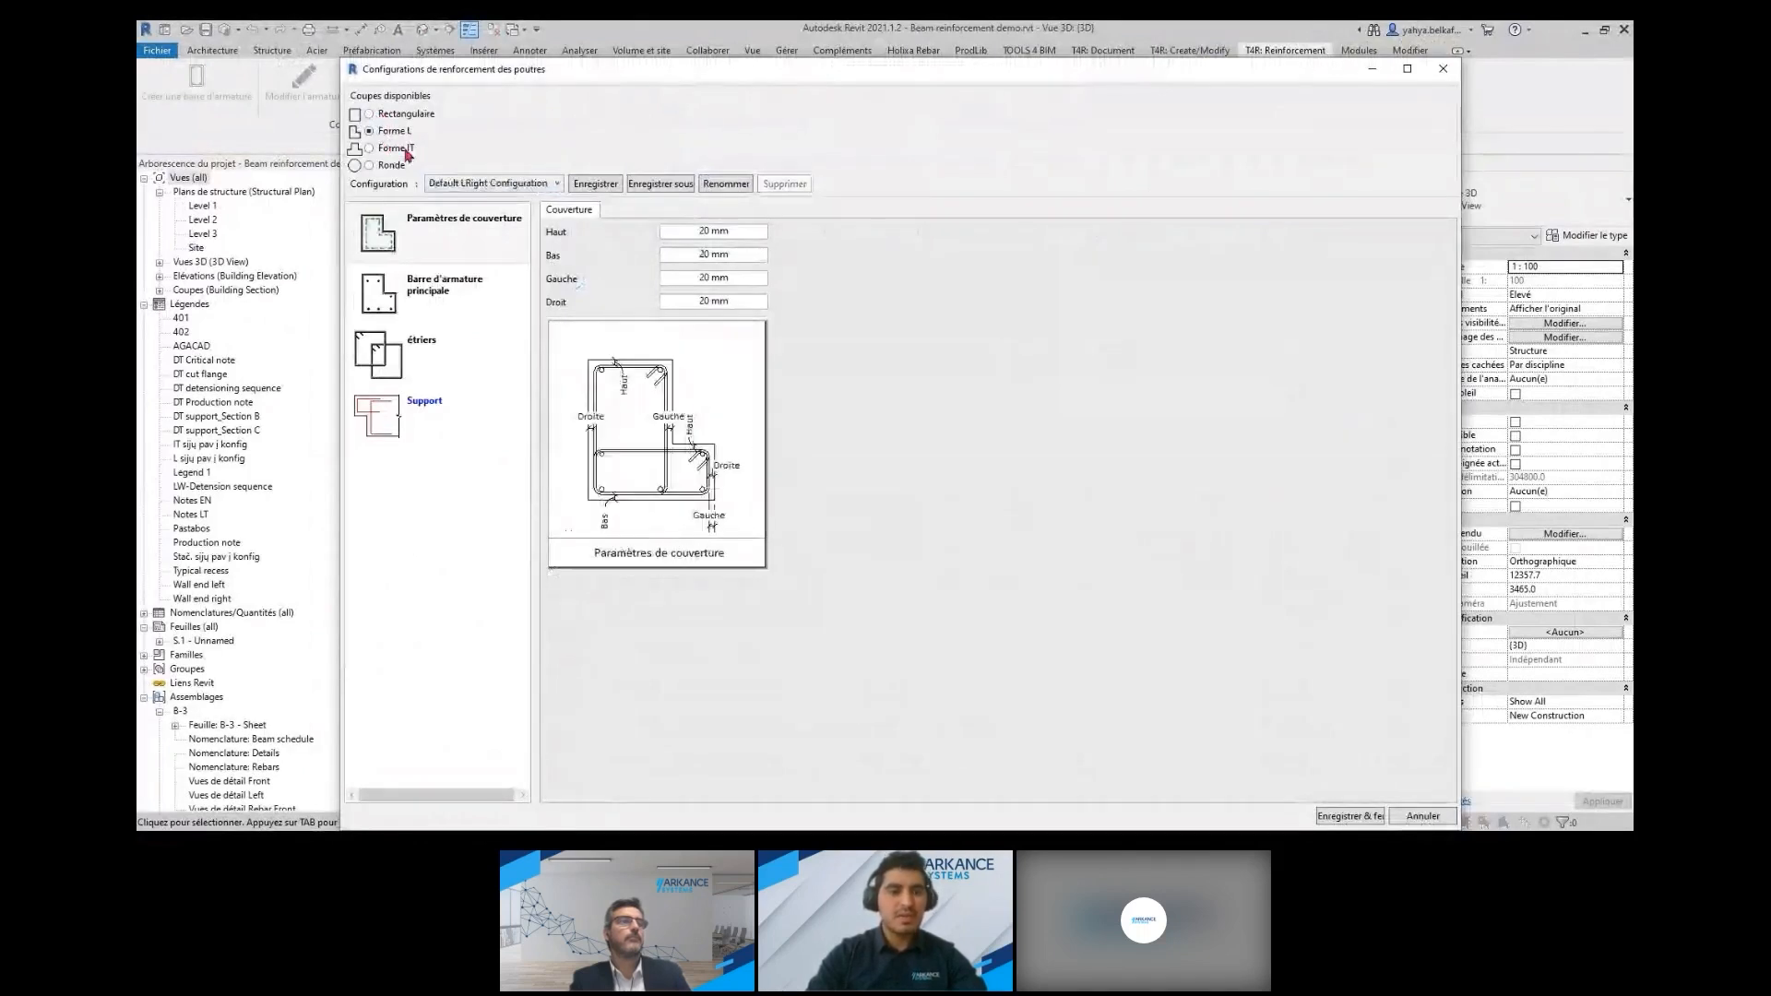
{"action": "left_click", "coordinate": [394, 150]}
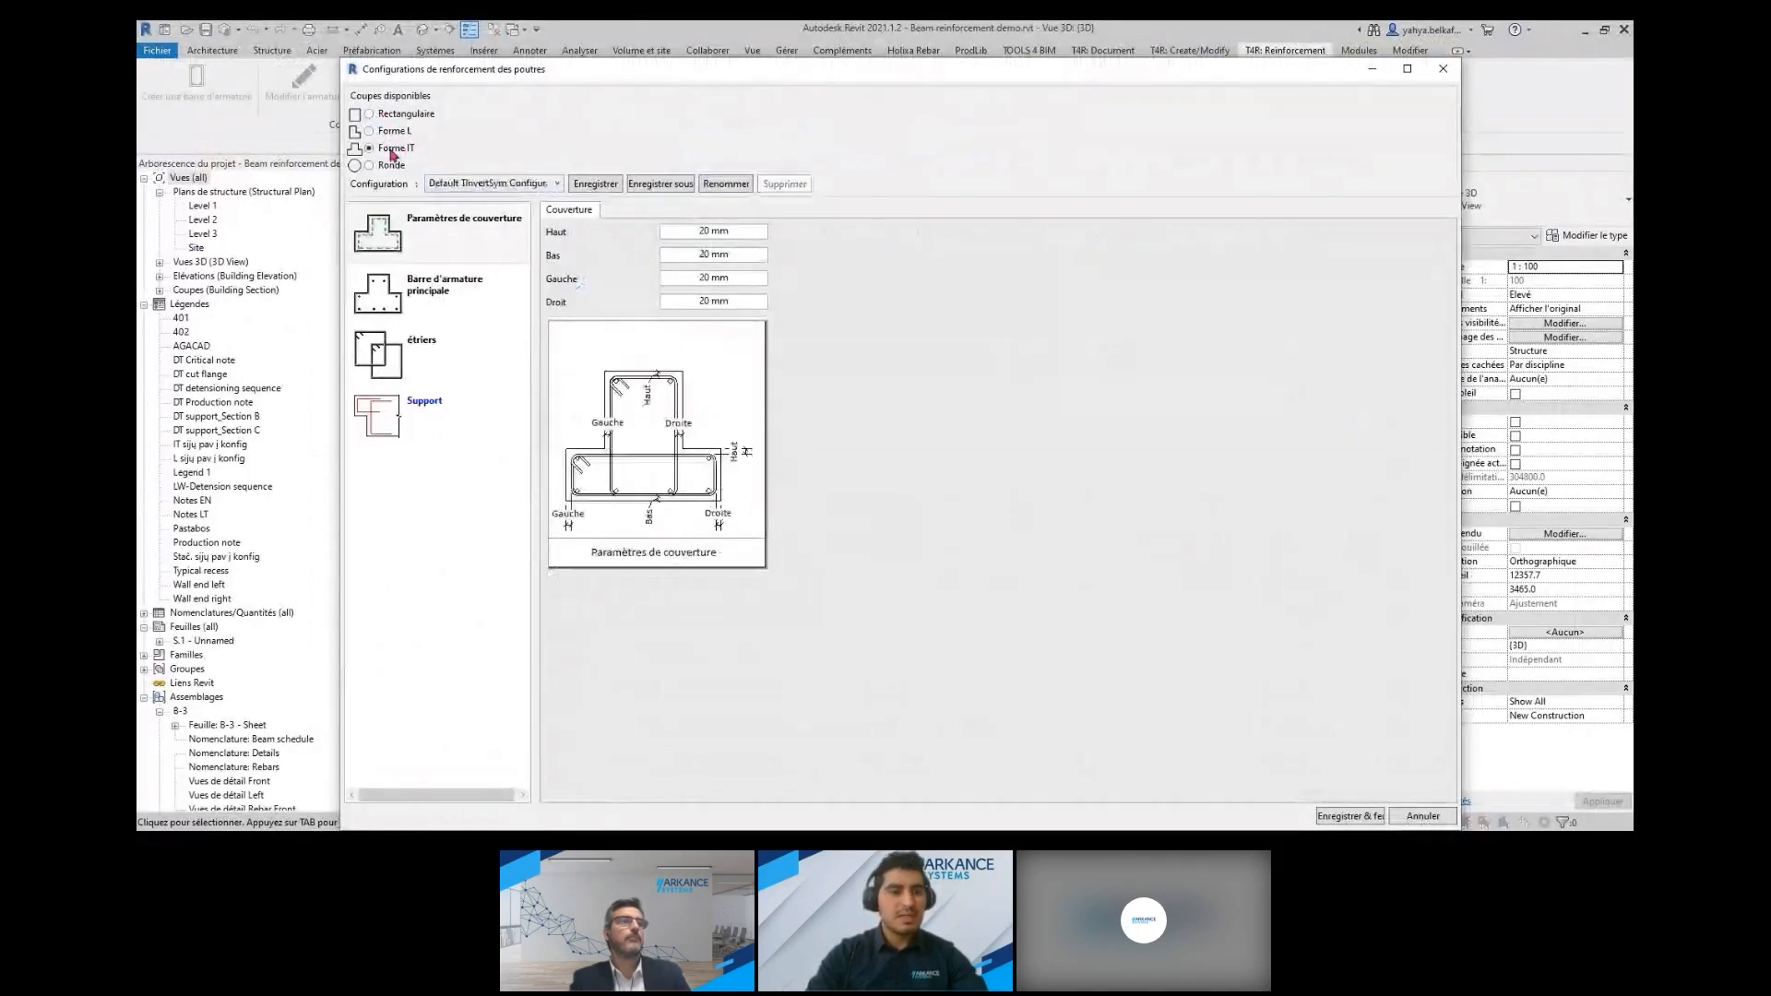
{"action": "left_click", "coordinate": [492, 185]}
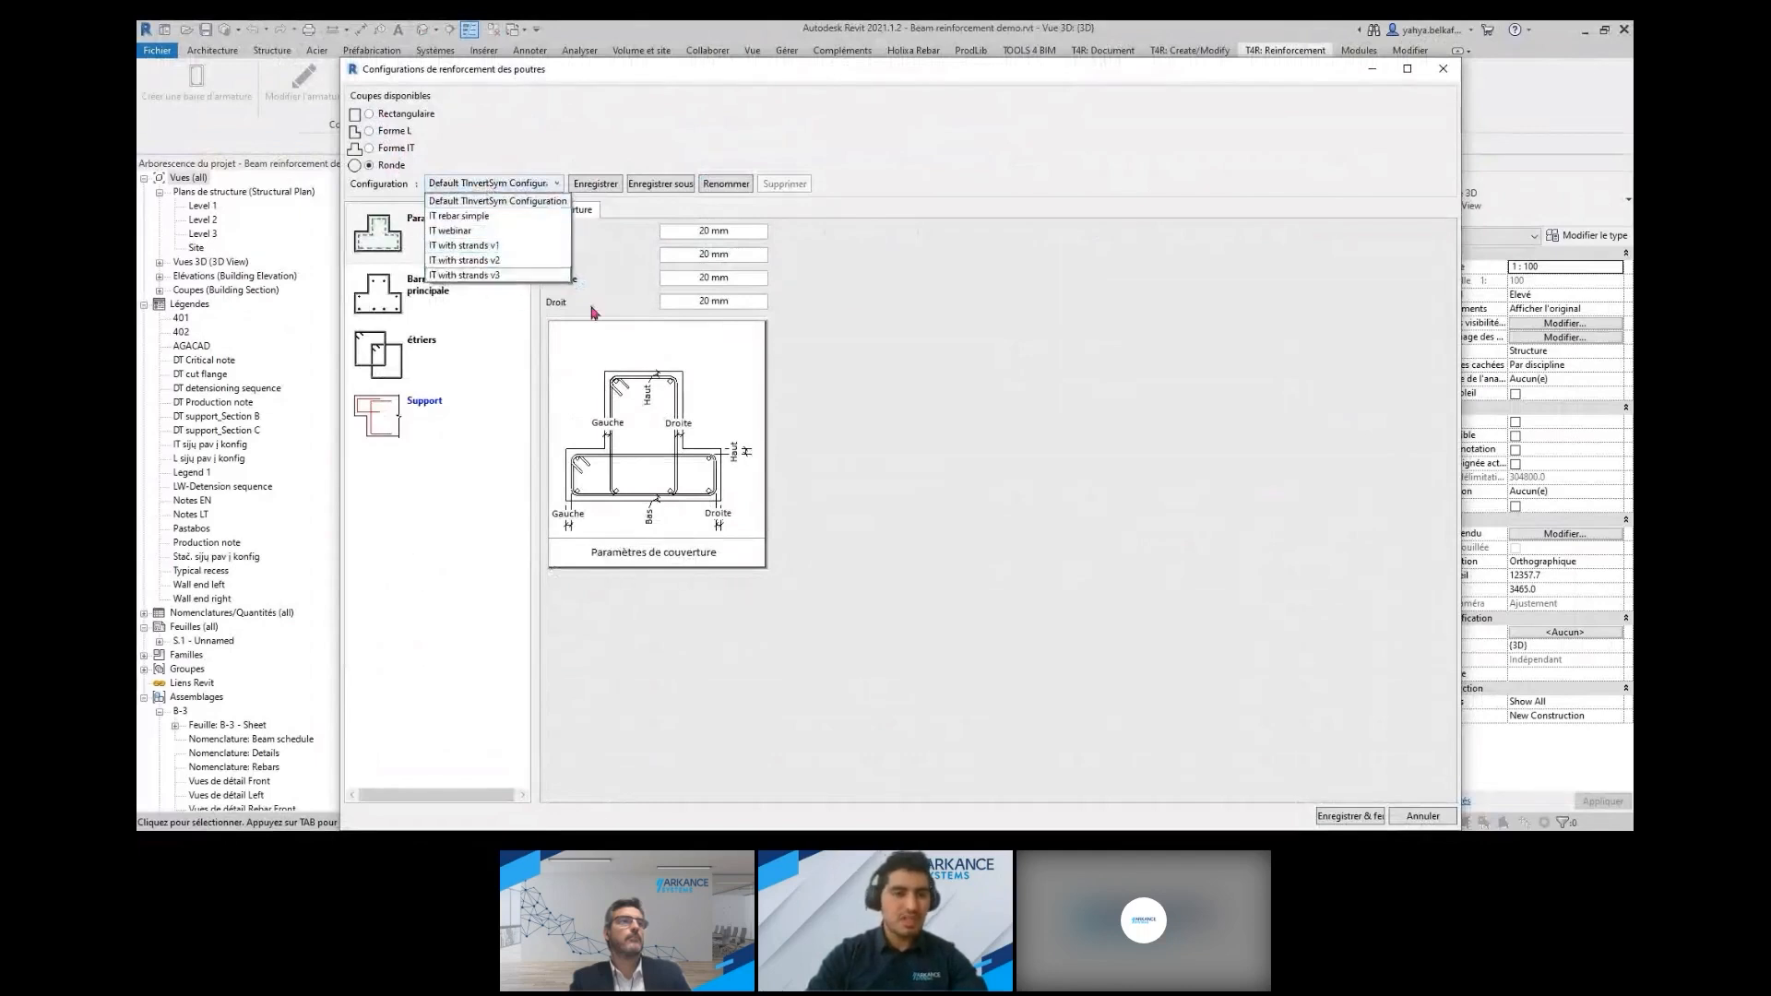
{"action": "left_click", "coordinate": [1440, 72]}
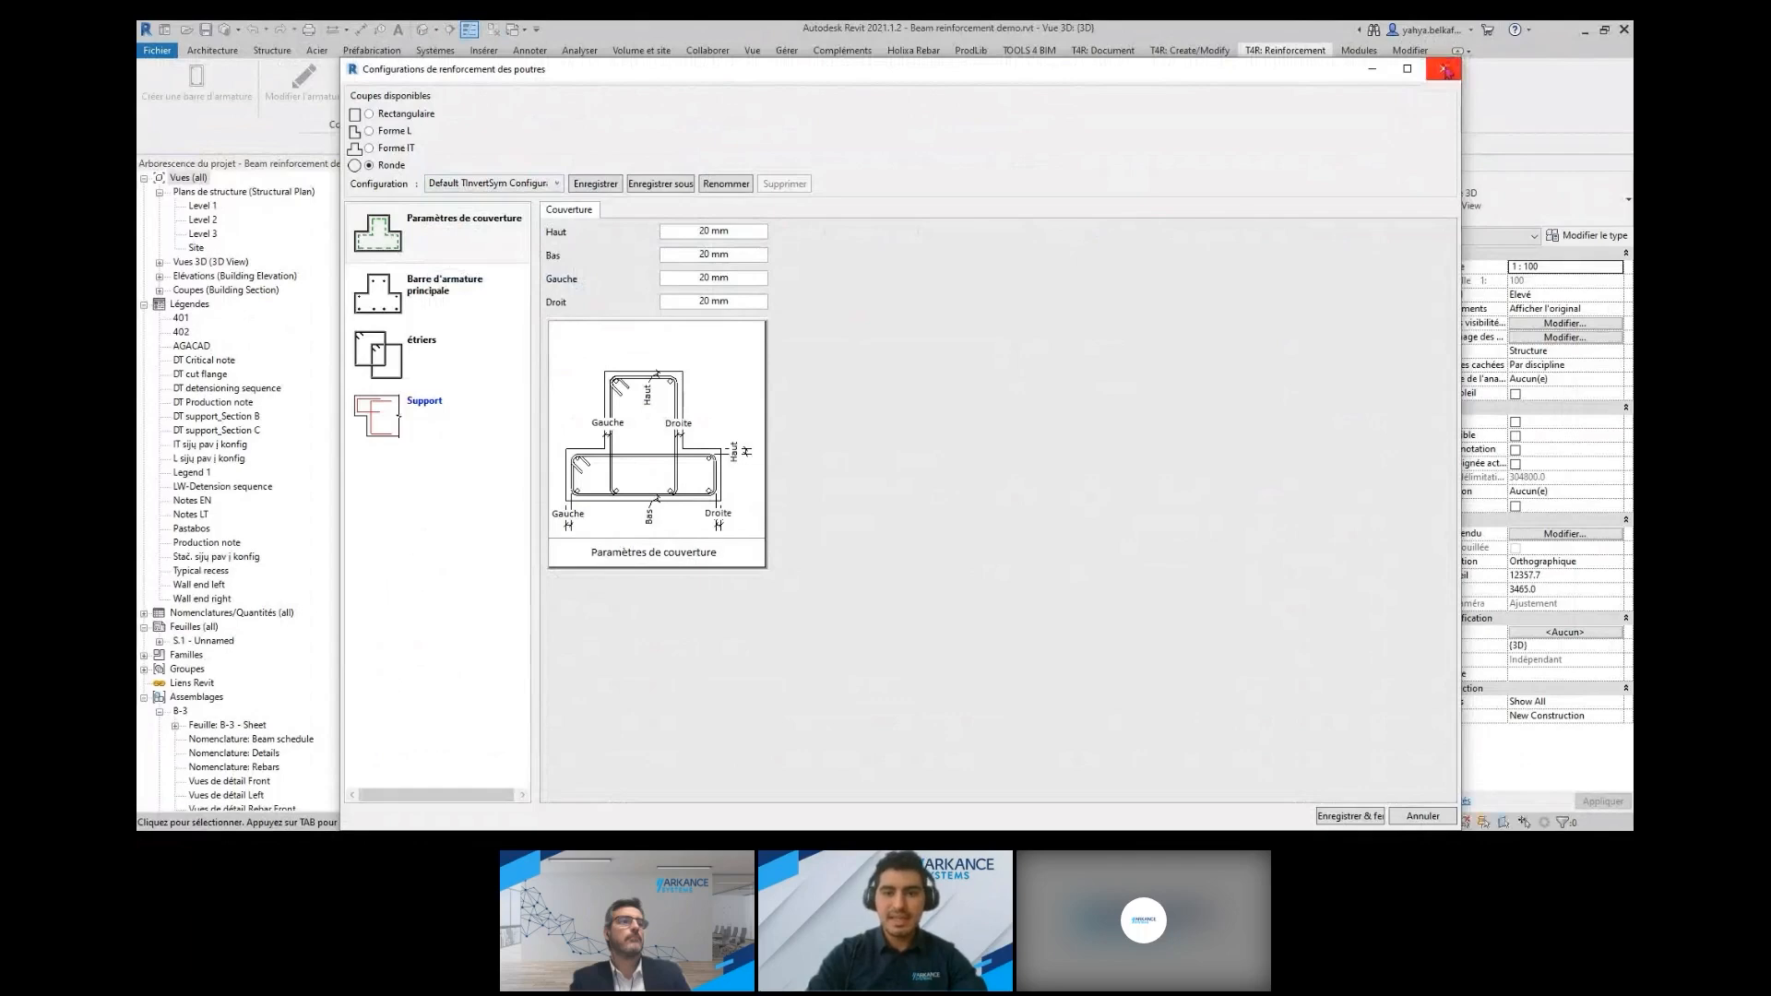
{"action": "left_click", "coordinate": [1444, 71]}
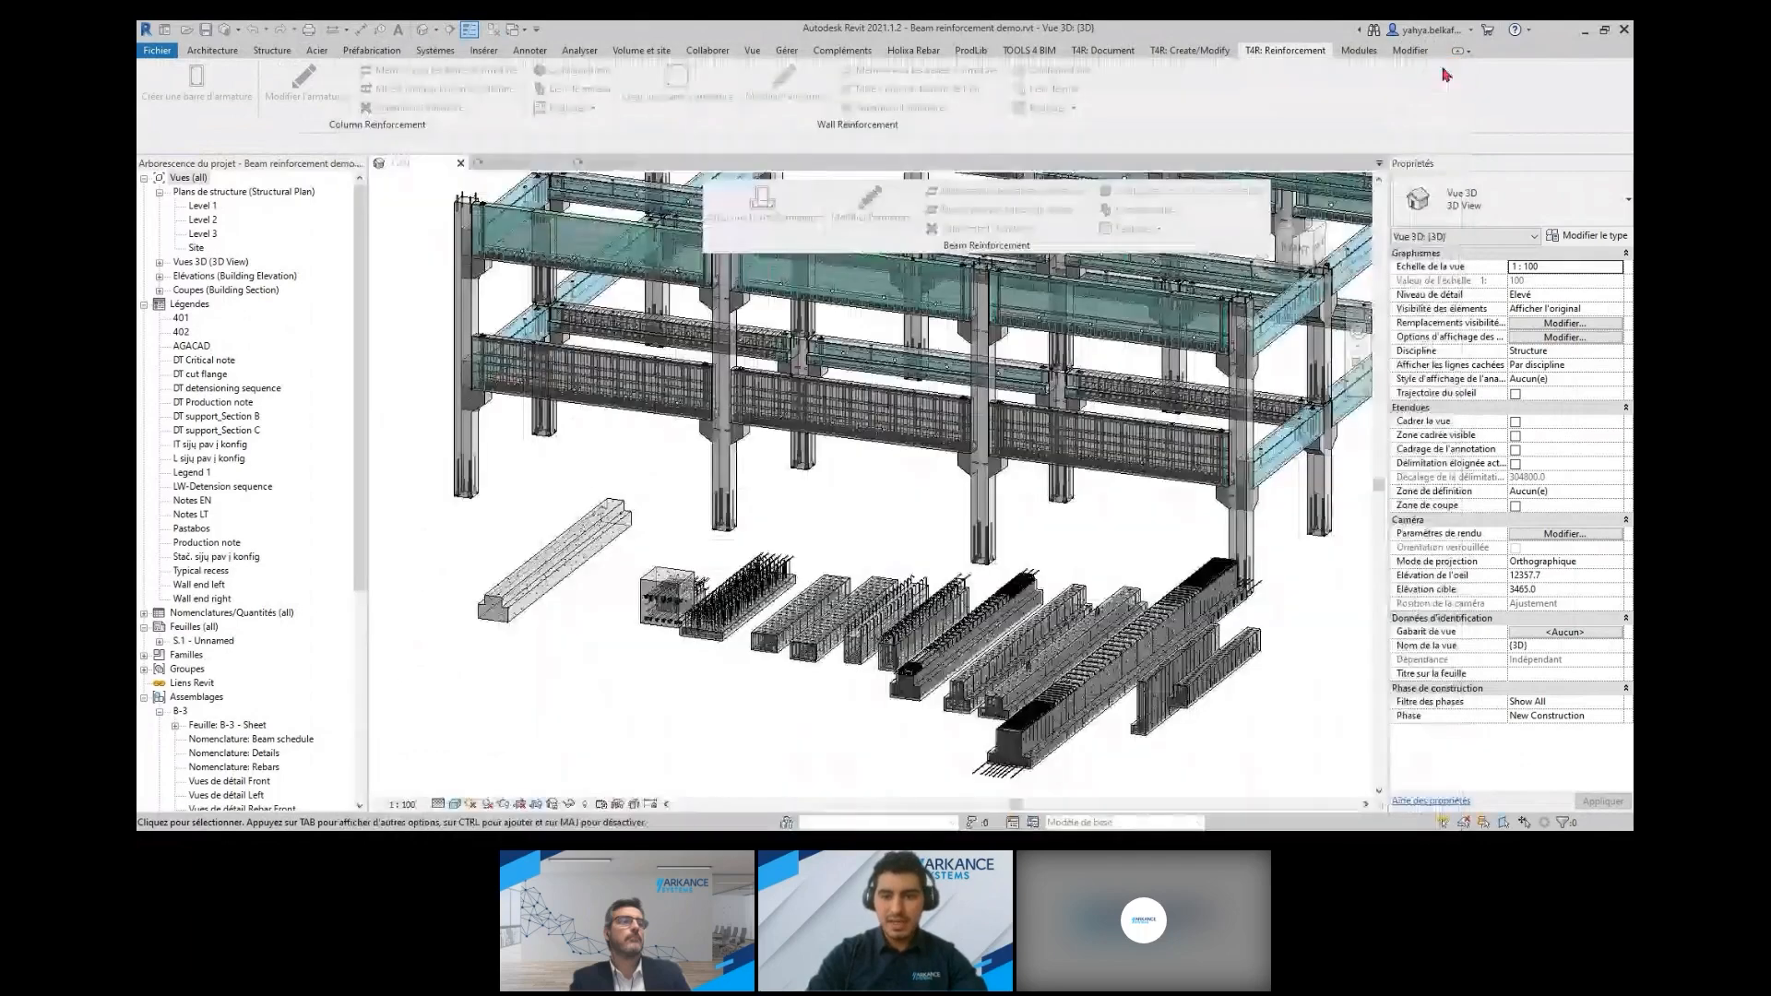
Check where the beam reinforcement configuration files are stored without changing the location
{"action": "left_click", "coordinate": [1141, 229]}
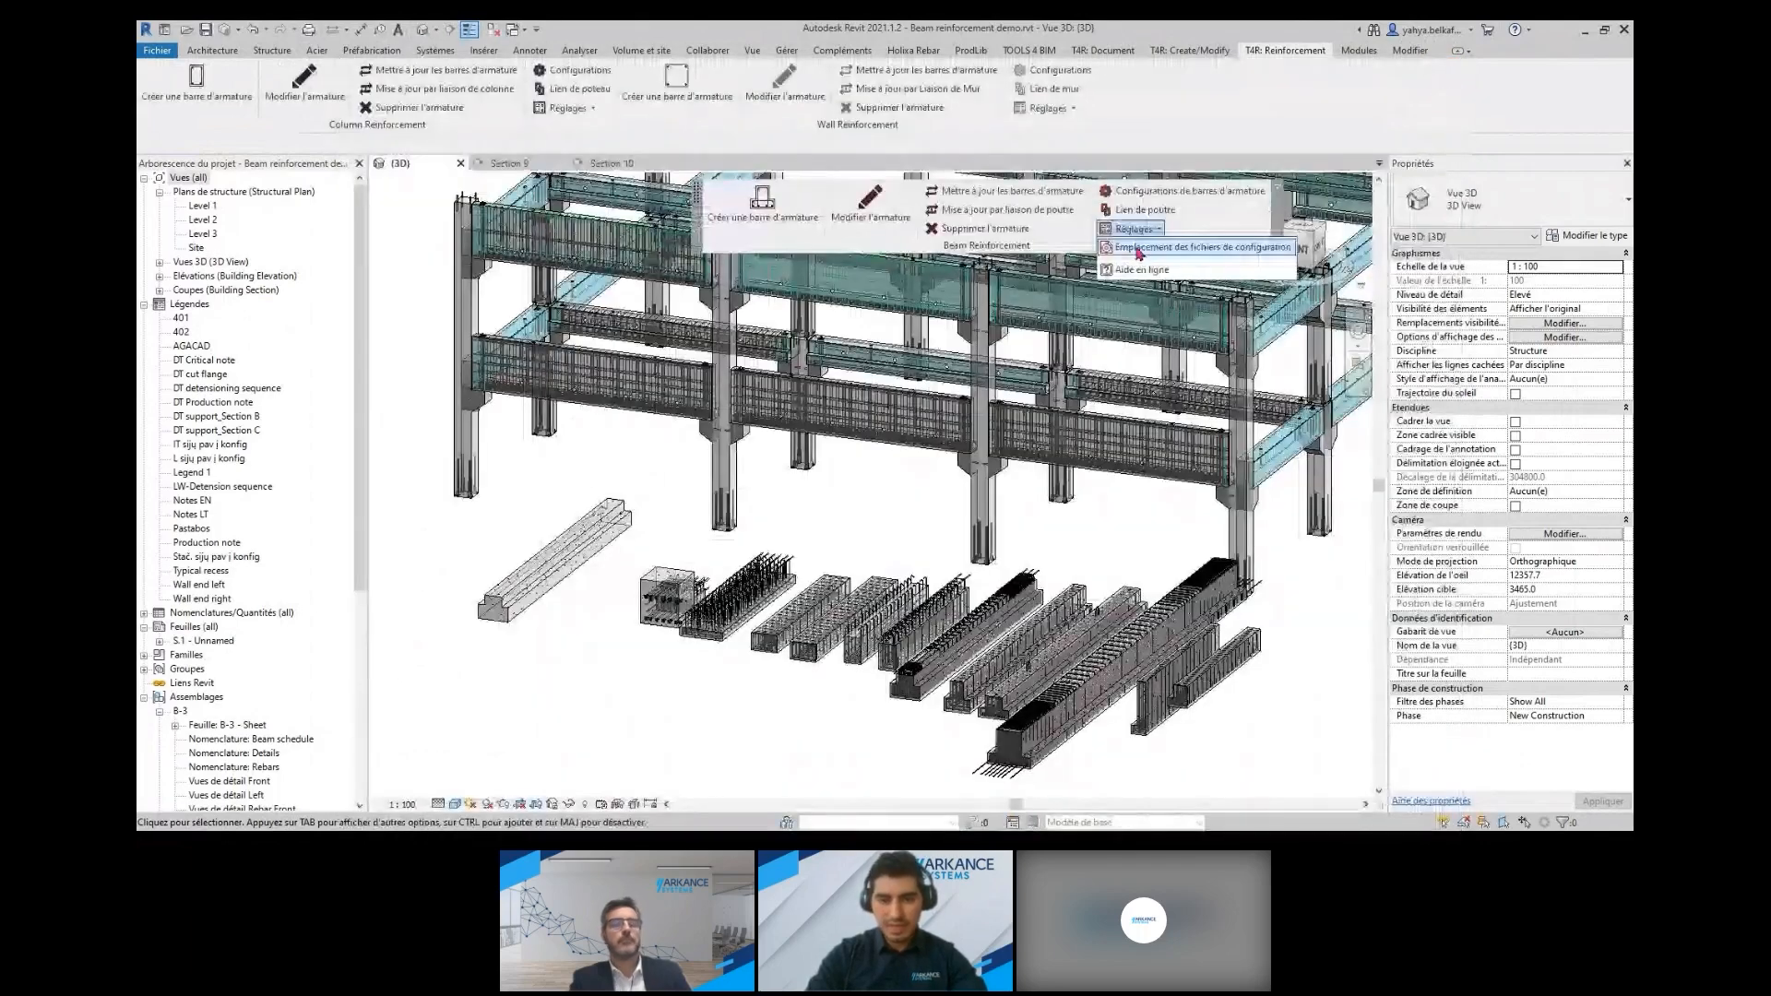
{"action": "left_click", "coordinate": [1167, 247]}
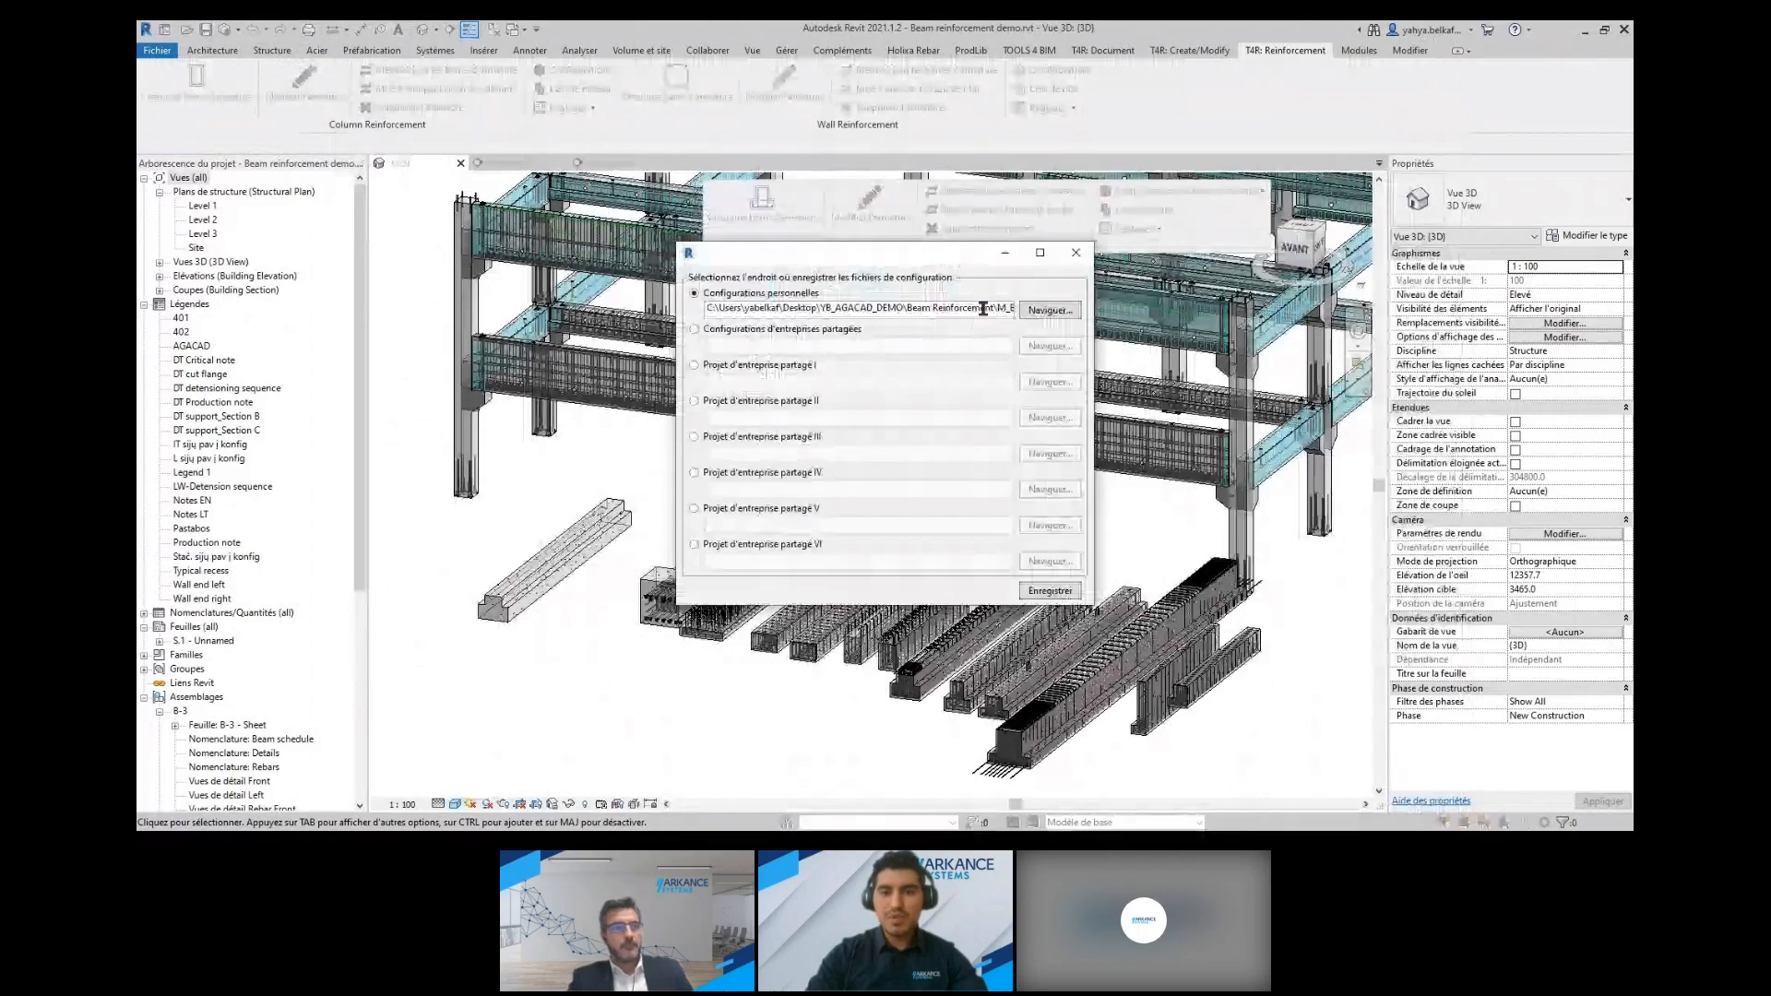
{"action": "left_click", "coordinate": [1073, 256]}
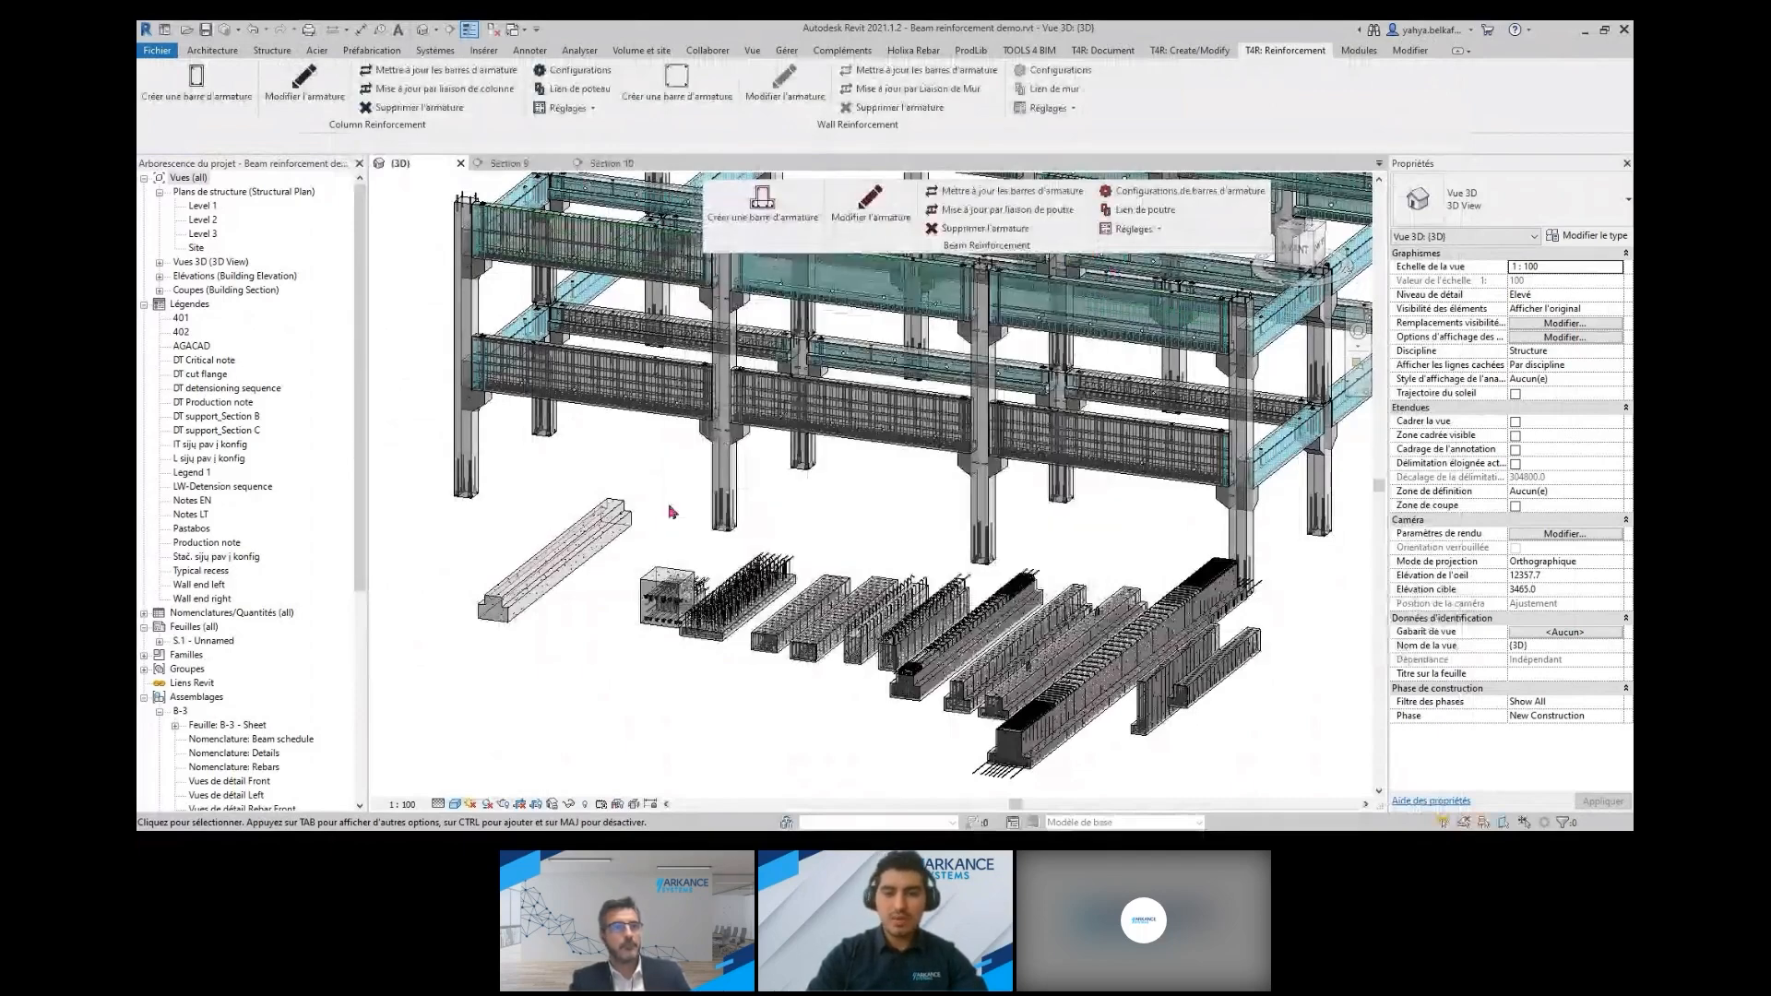
Select the unreinforced inverted tee beam in the 3D view and show it in Section 10 and in Section 9
{"action": "scroll", "coordinate": [499, 570], "scroll_direction": "up", "scroll_amount": 4}
{"action": "scroll", "coordinate": [498, 570], "scroll_direction": "up", "scroll_amount": 2}
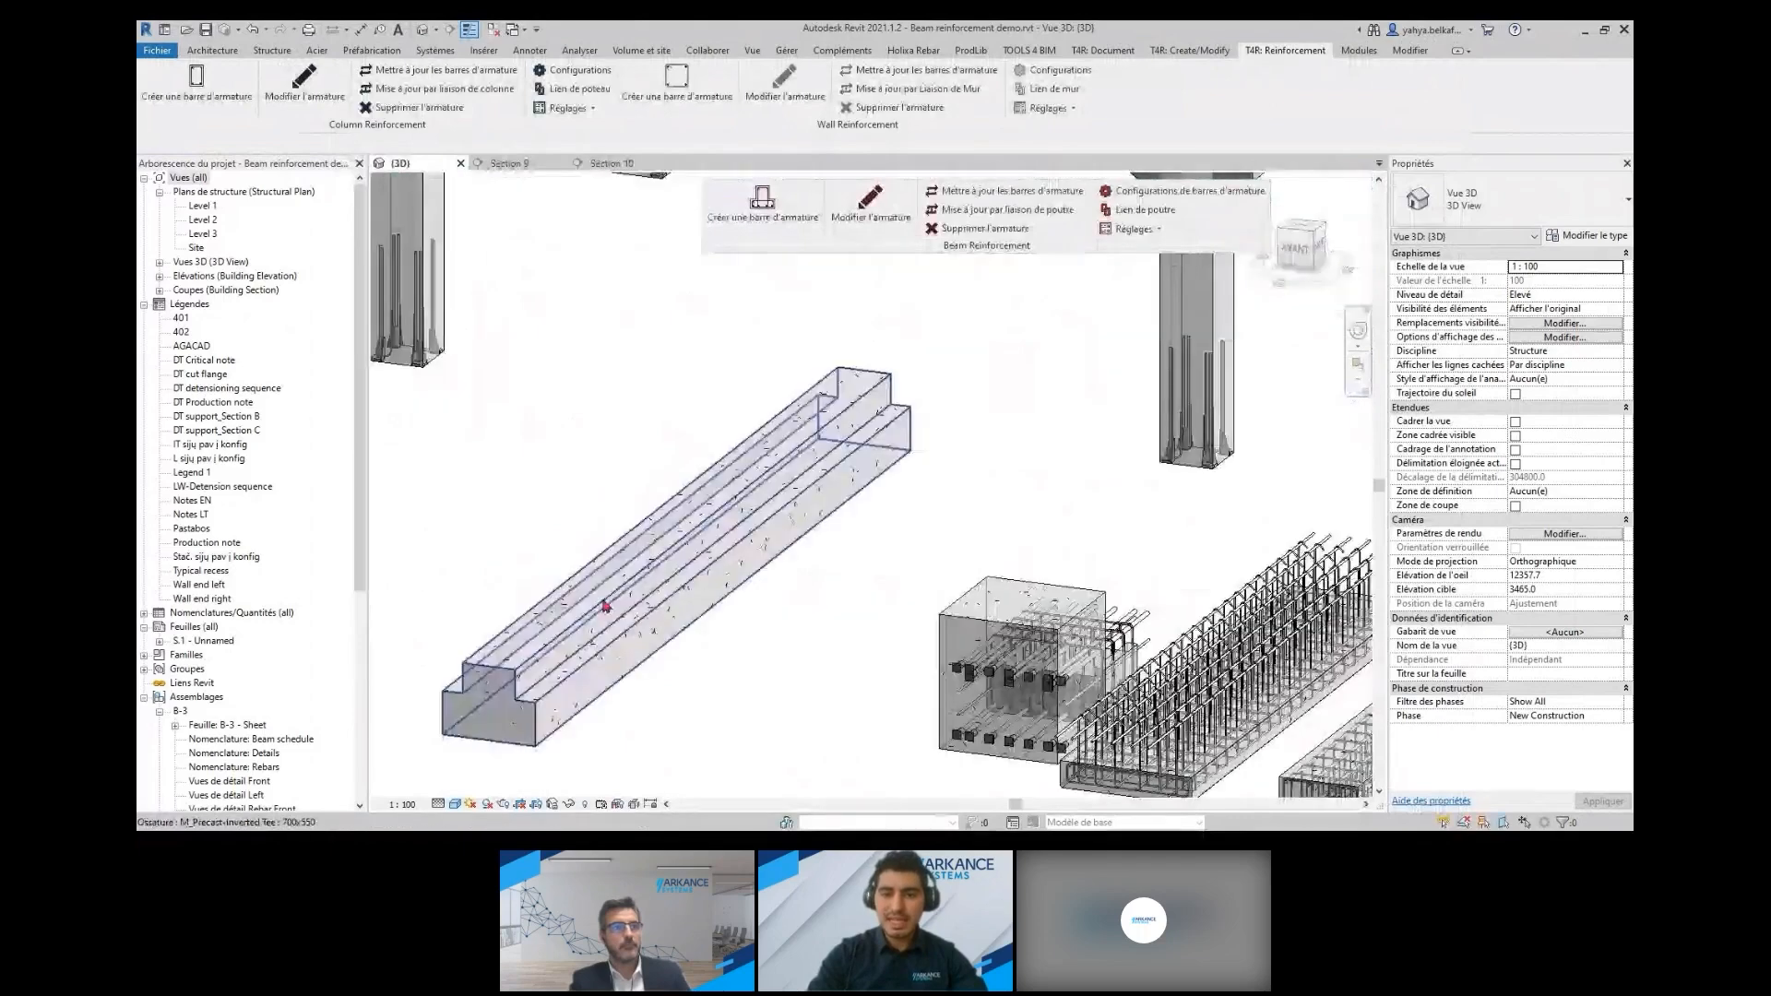
{"action": "left_click", "coordinate": [605, 606]}
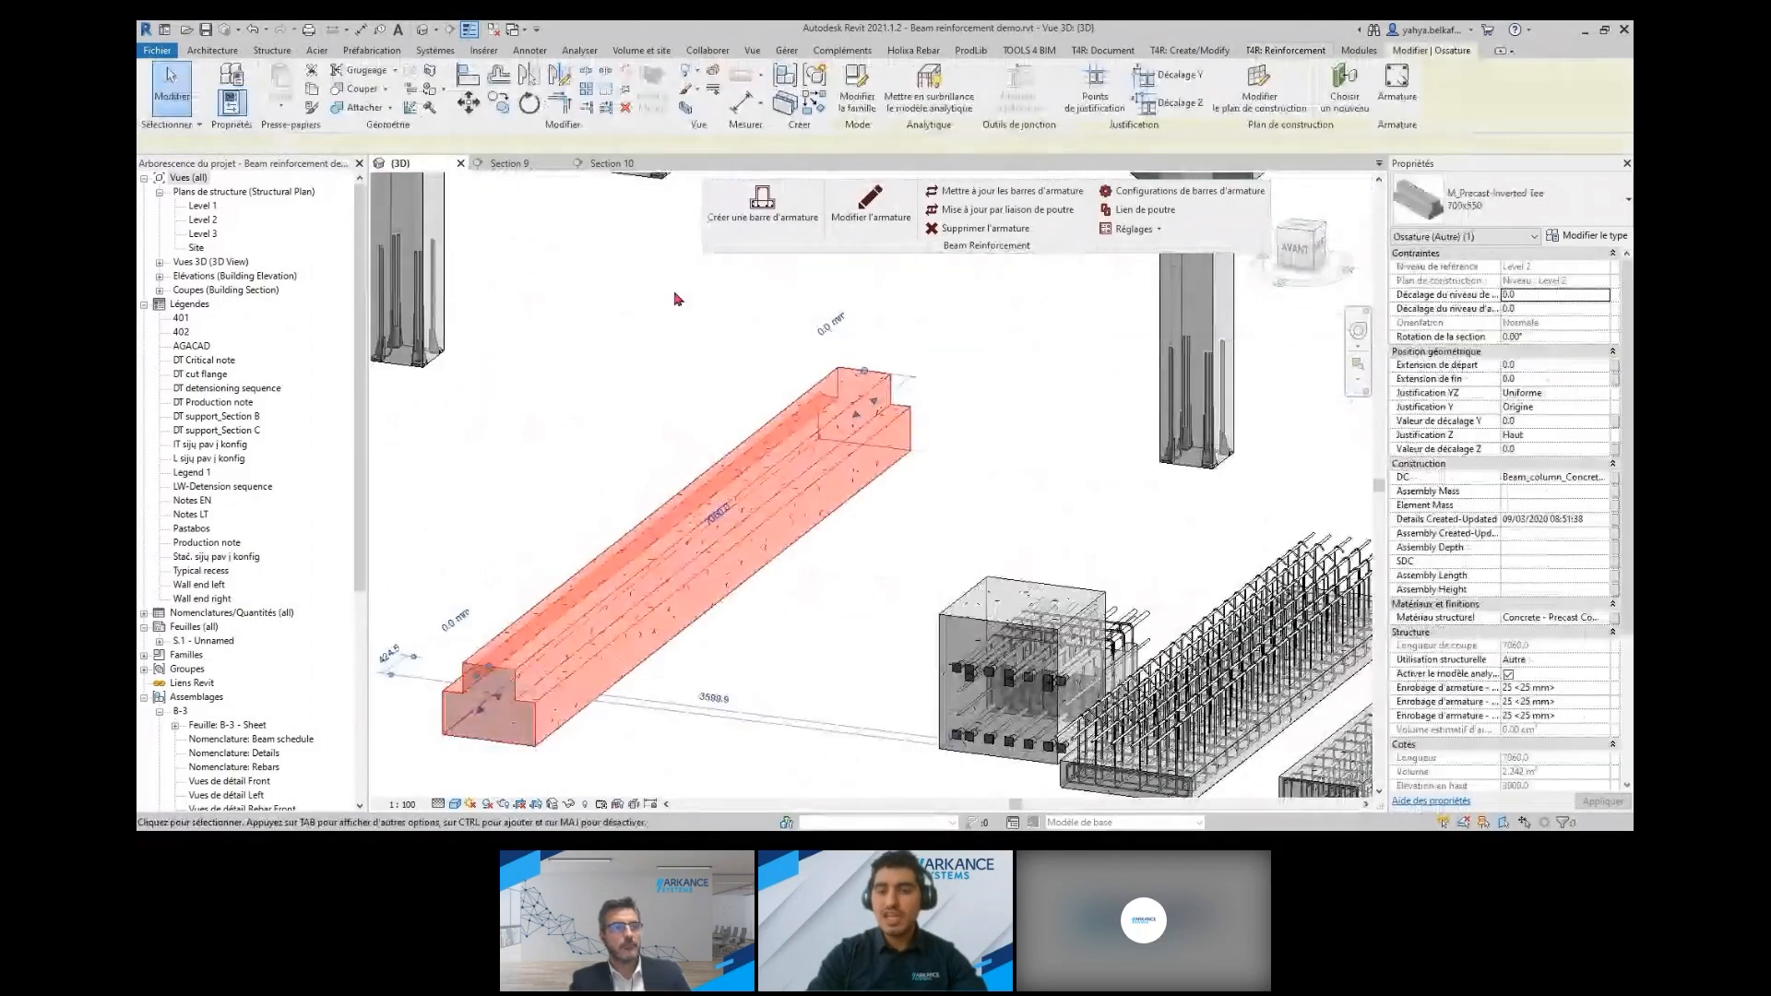
{"action": "left_click", "coordinate": [623, 164]}
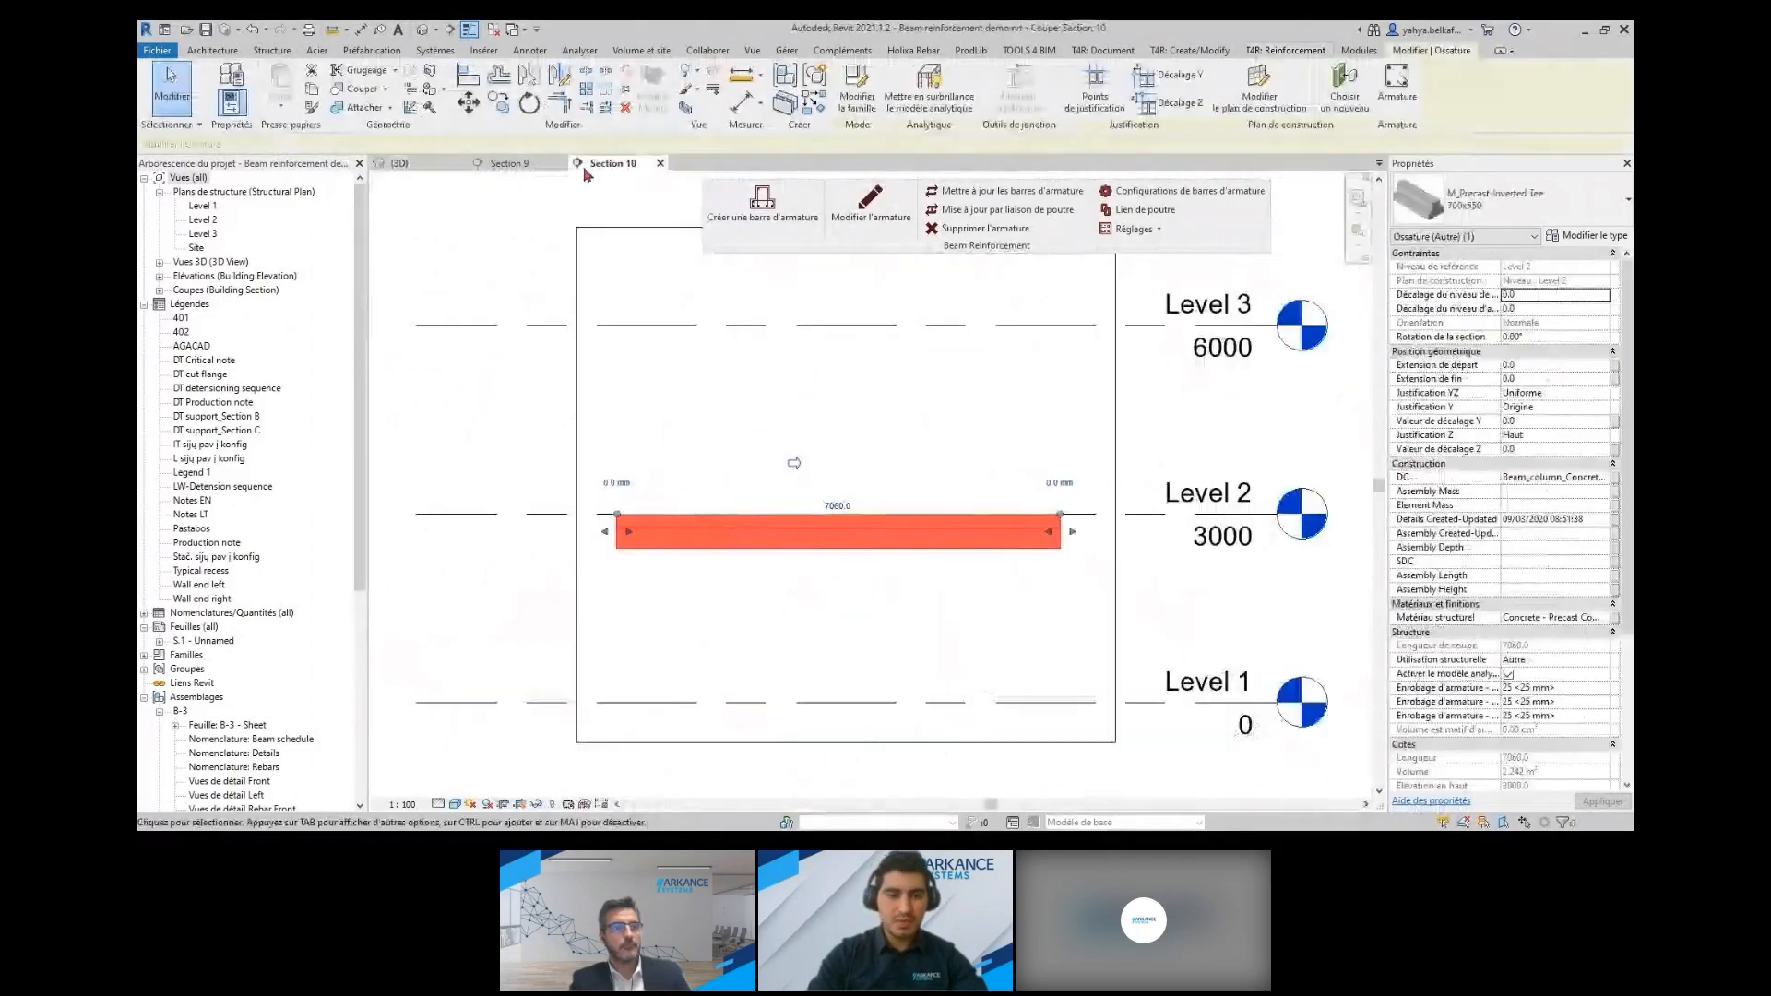
{"action": "left_click", "coordinate": [526, 165]}
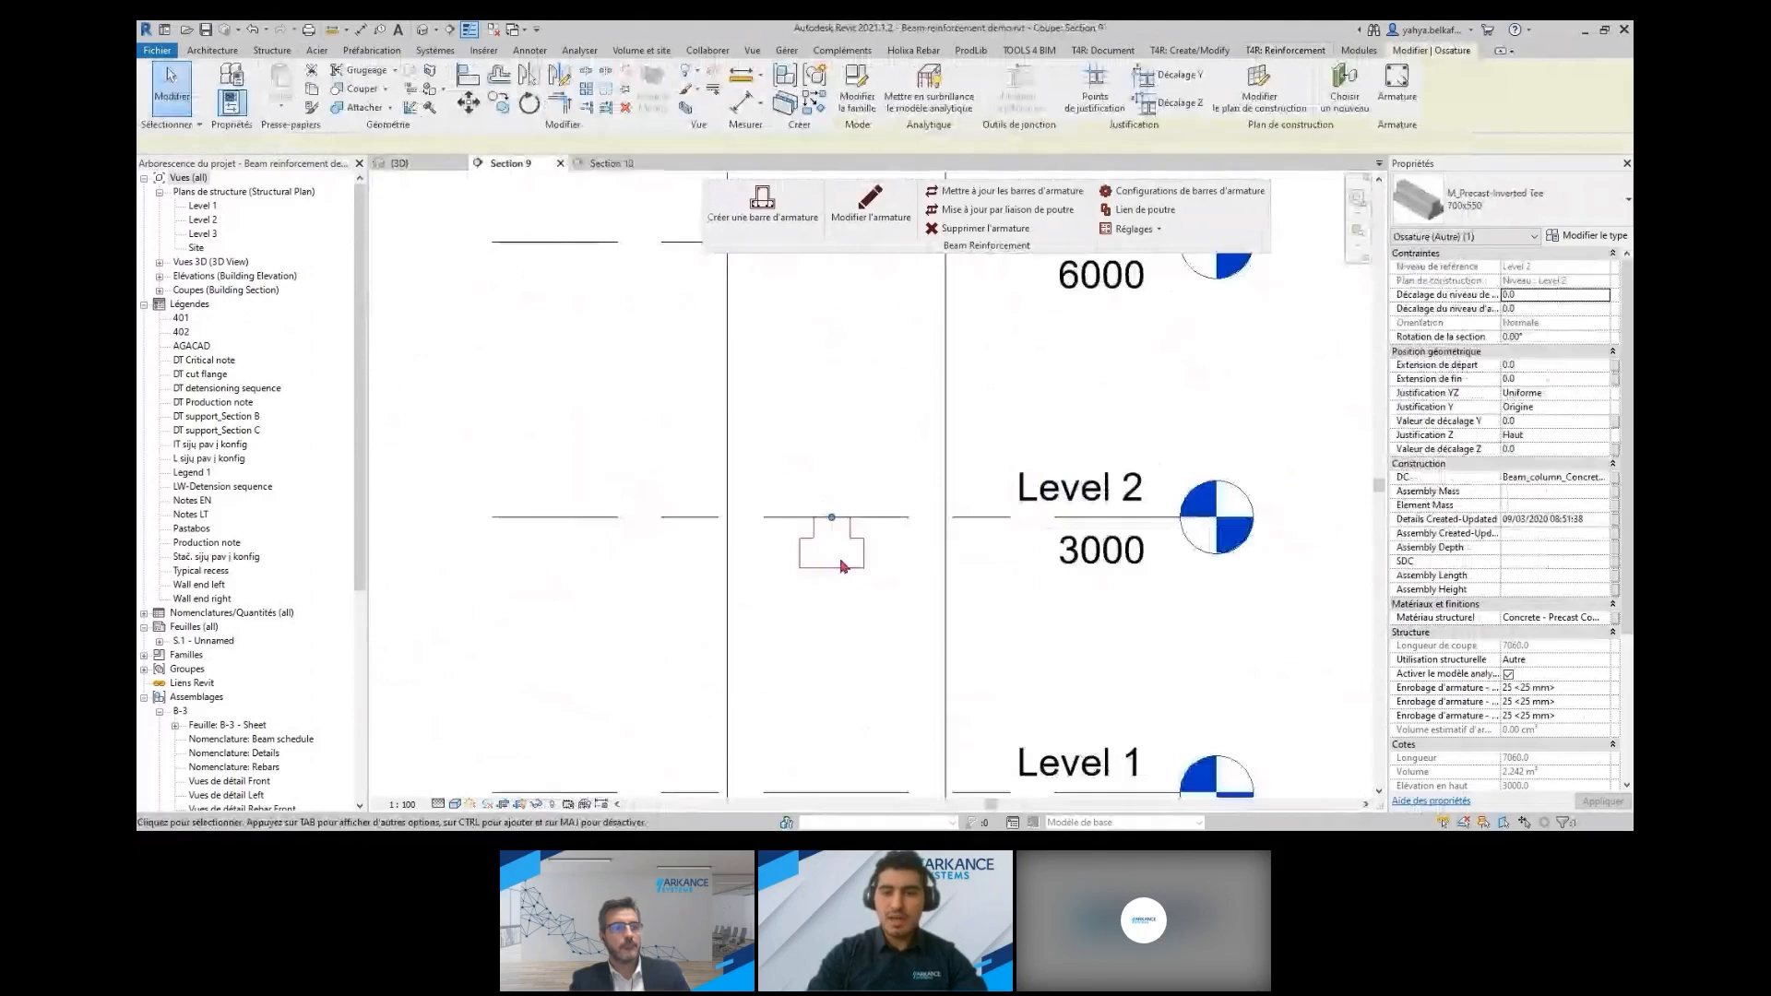
{"action": "scroll", "coordinate": [842, 566], "scroll_direction": "up", "scroll_amount": 4}
Link the M_Precast-Inverted Tee 700x550 beam type to the IT with strands v1 reinforcement configuration
{"action": "left_click", "coordinate": [1137, 214]}
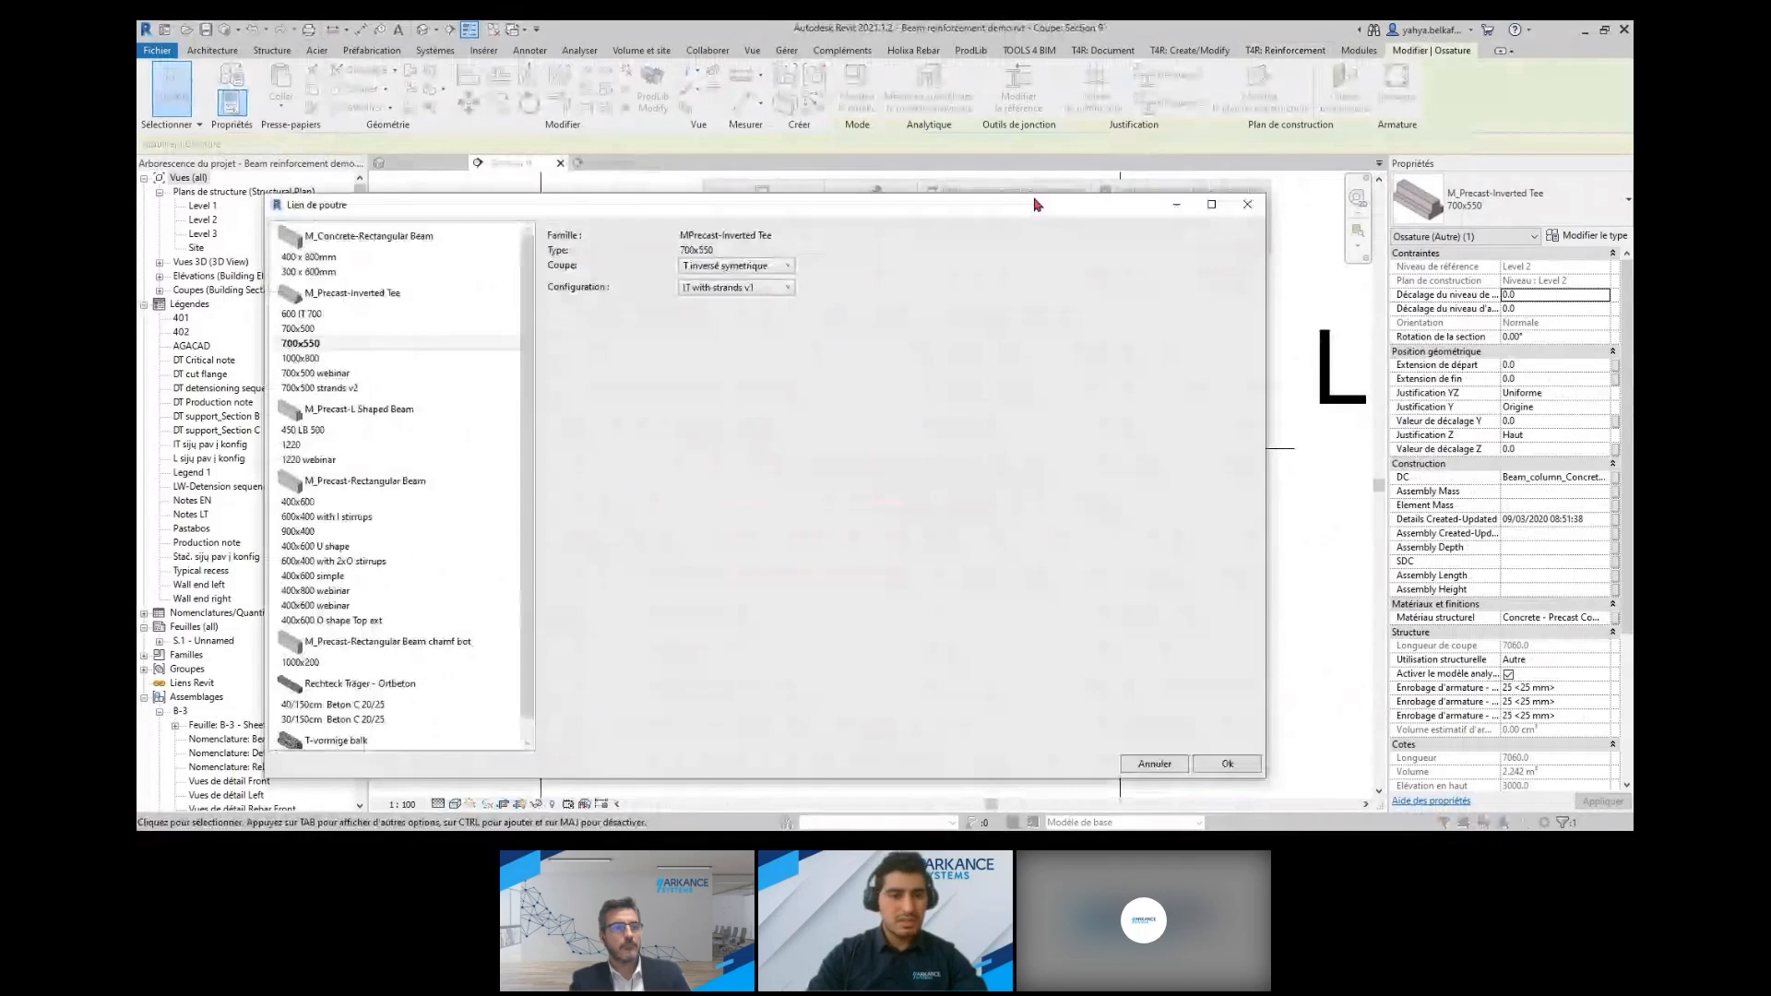
{"action": "left_click_drag", "start_coordinate": [1035, 204], "coordinate": [1094, 154]}
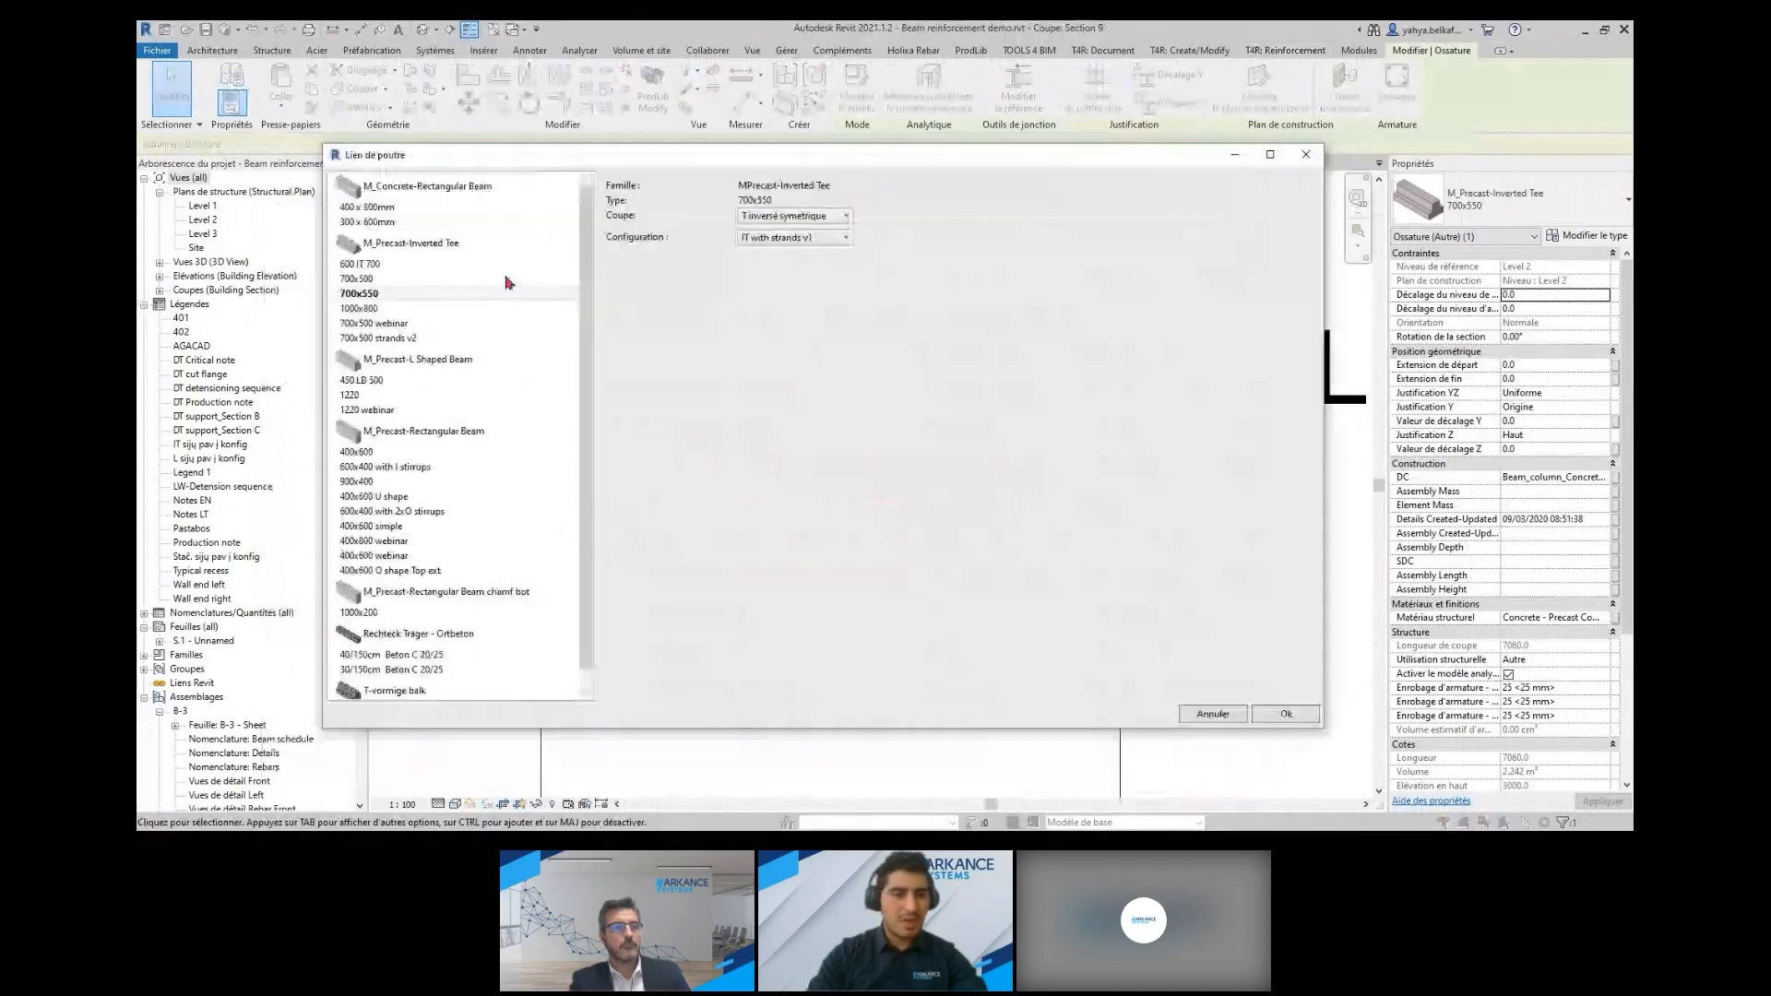
{"action": "left_click", "coordinate": [809, 241]}
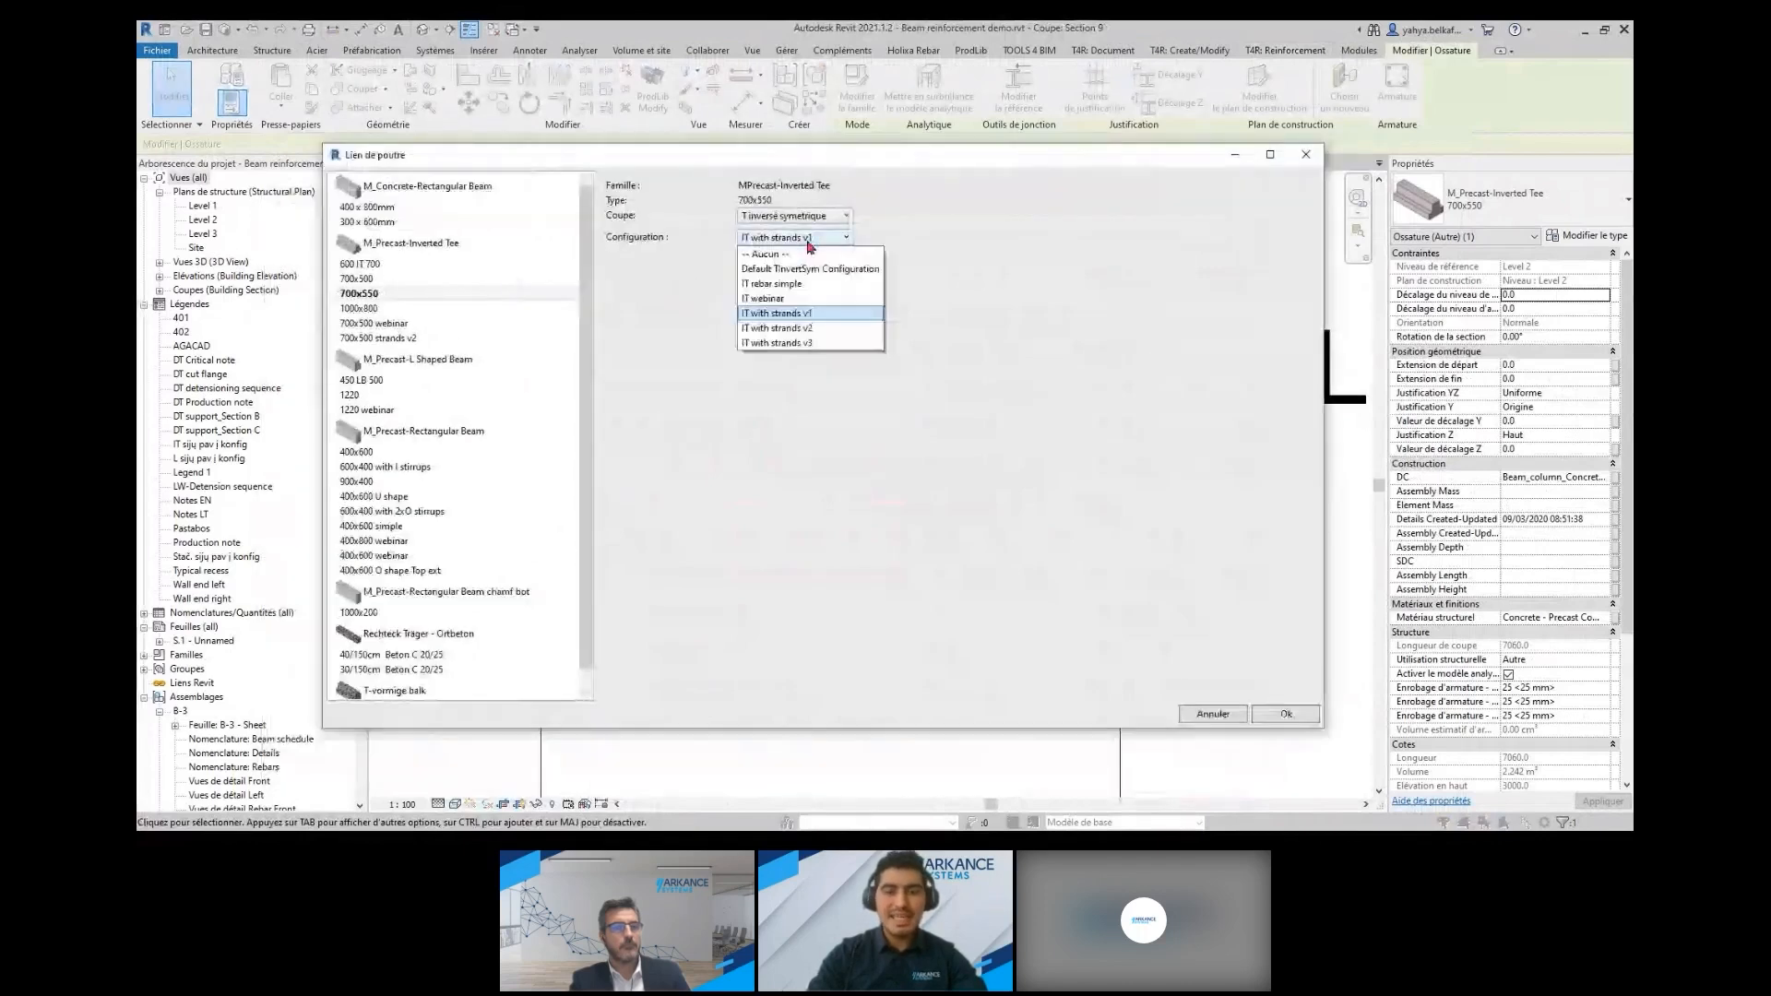
{"action": "left_click", "coordinate": [811, 317]}
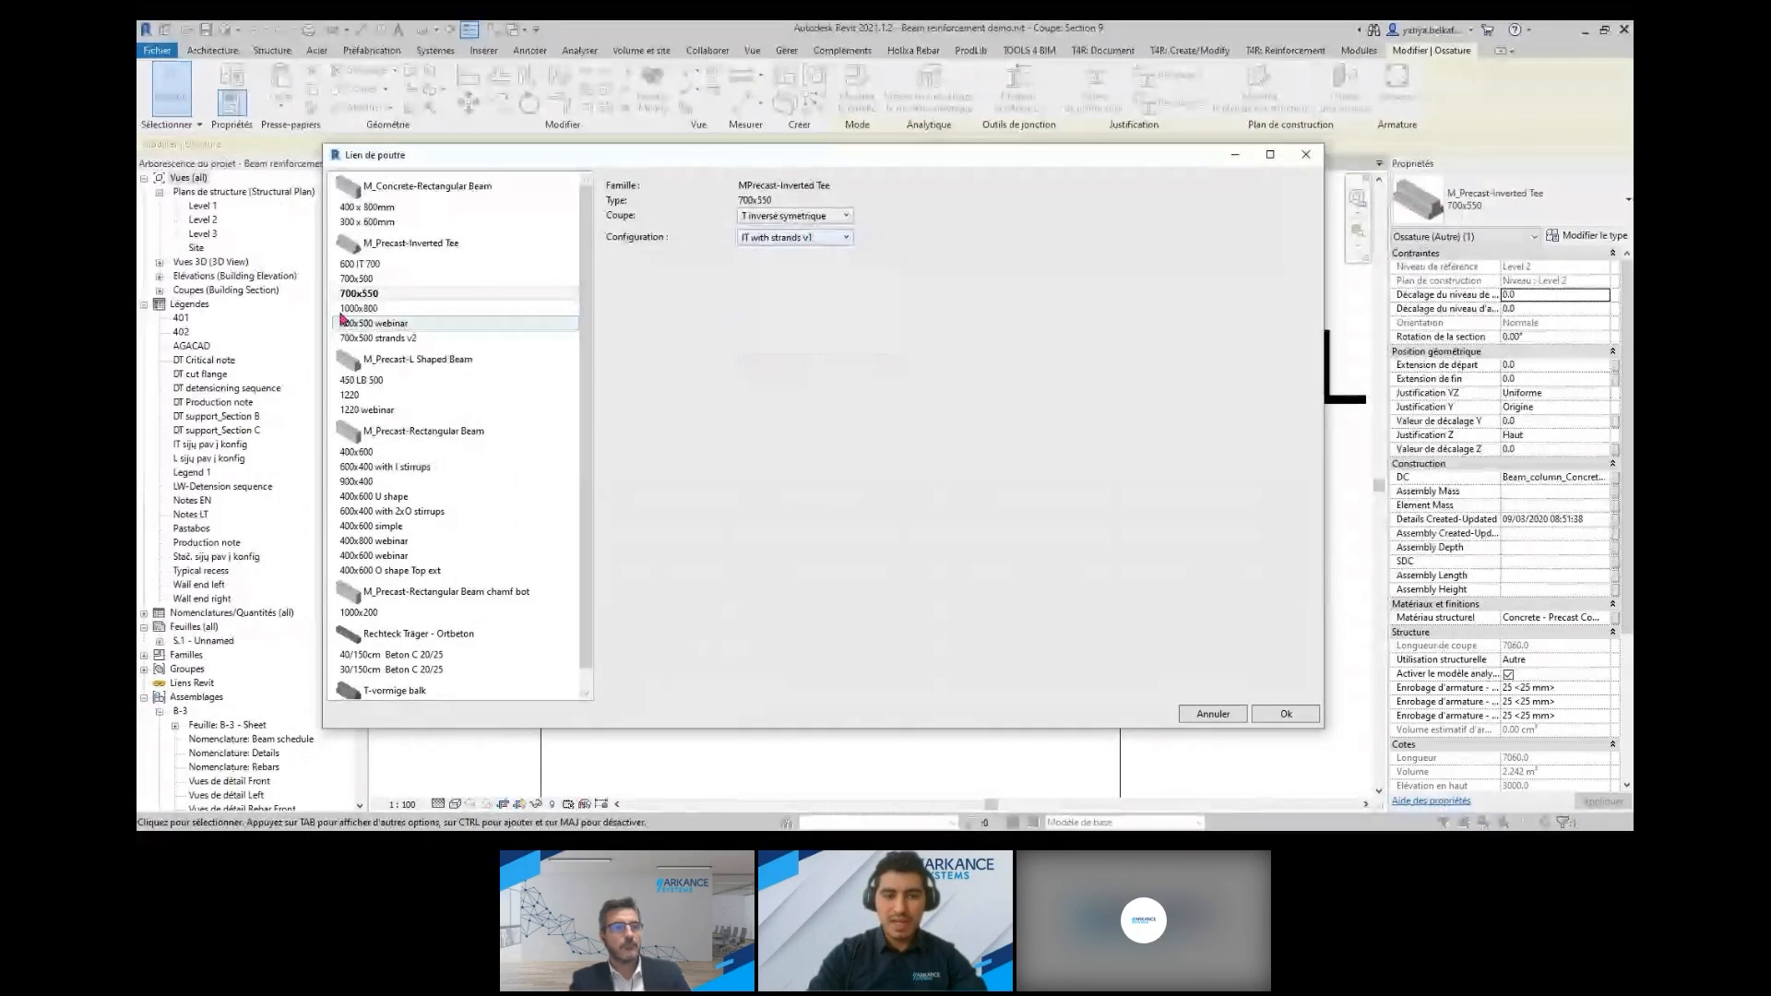
{"action": "left_click", "coordinate": [1286, 714]}
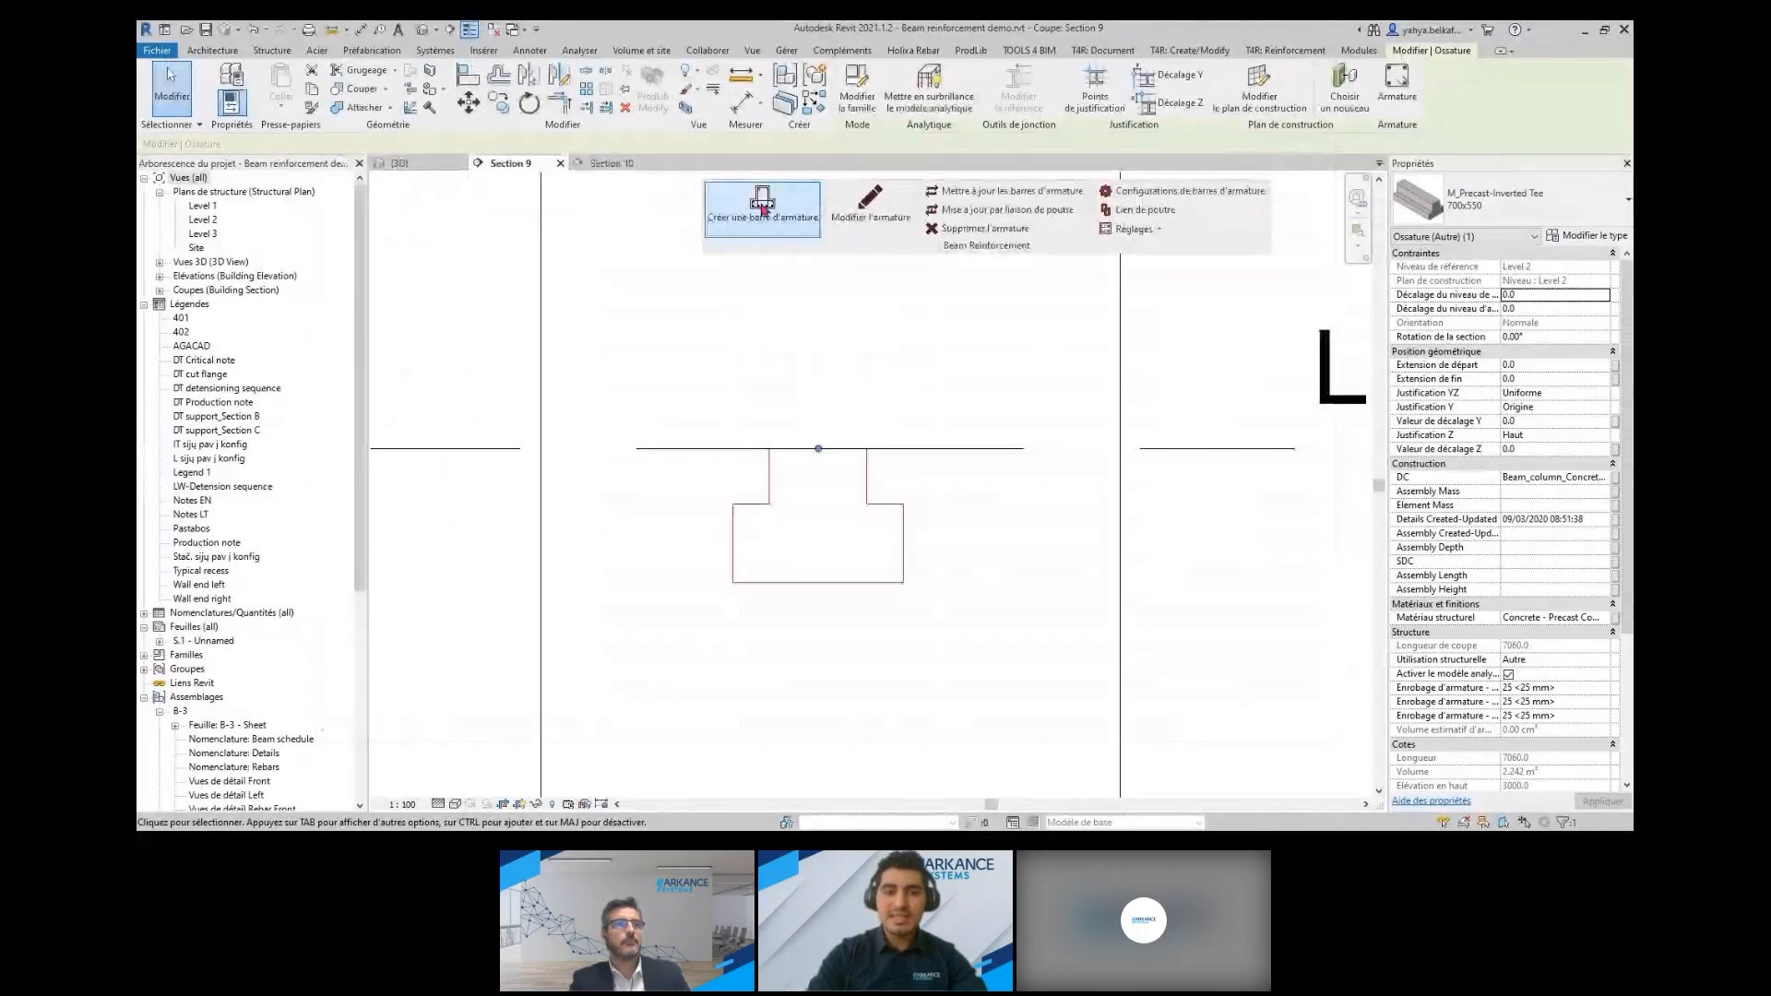
Create the selected inverted tee beam's reinforcement from its linked configuration and show it in Section 10
{"action": "left_click", "coordinate": [762, 210]}
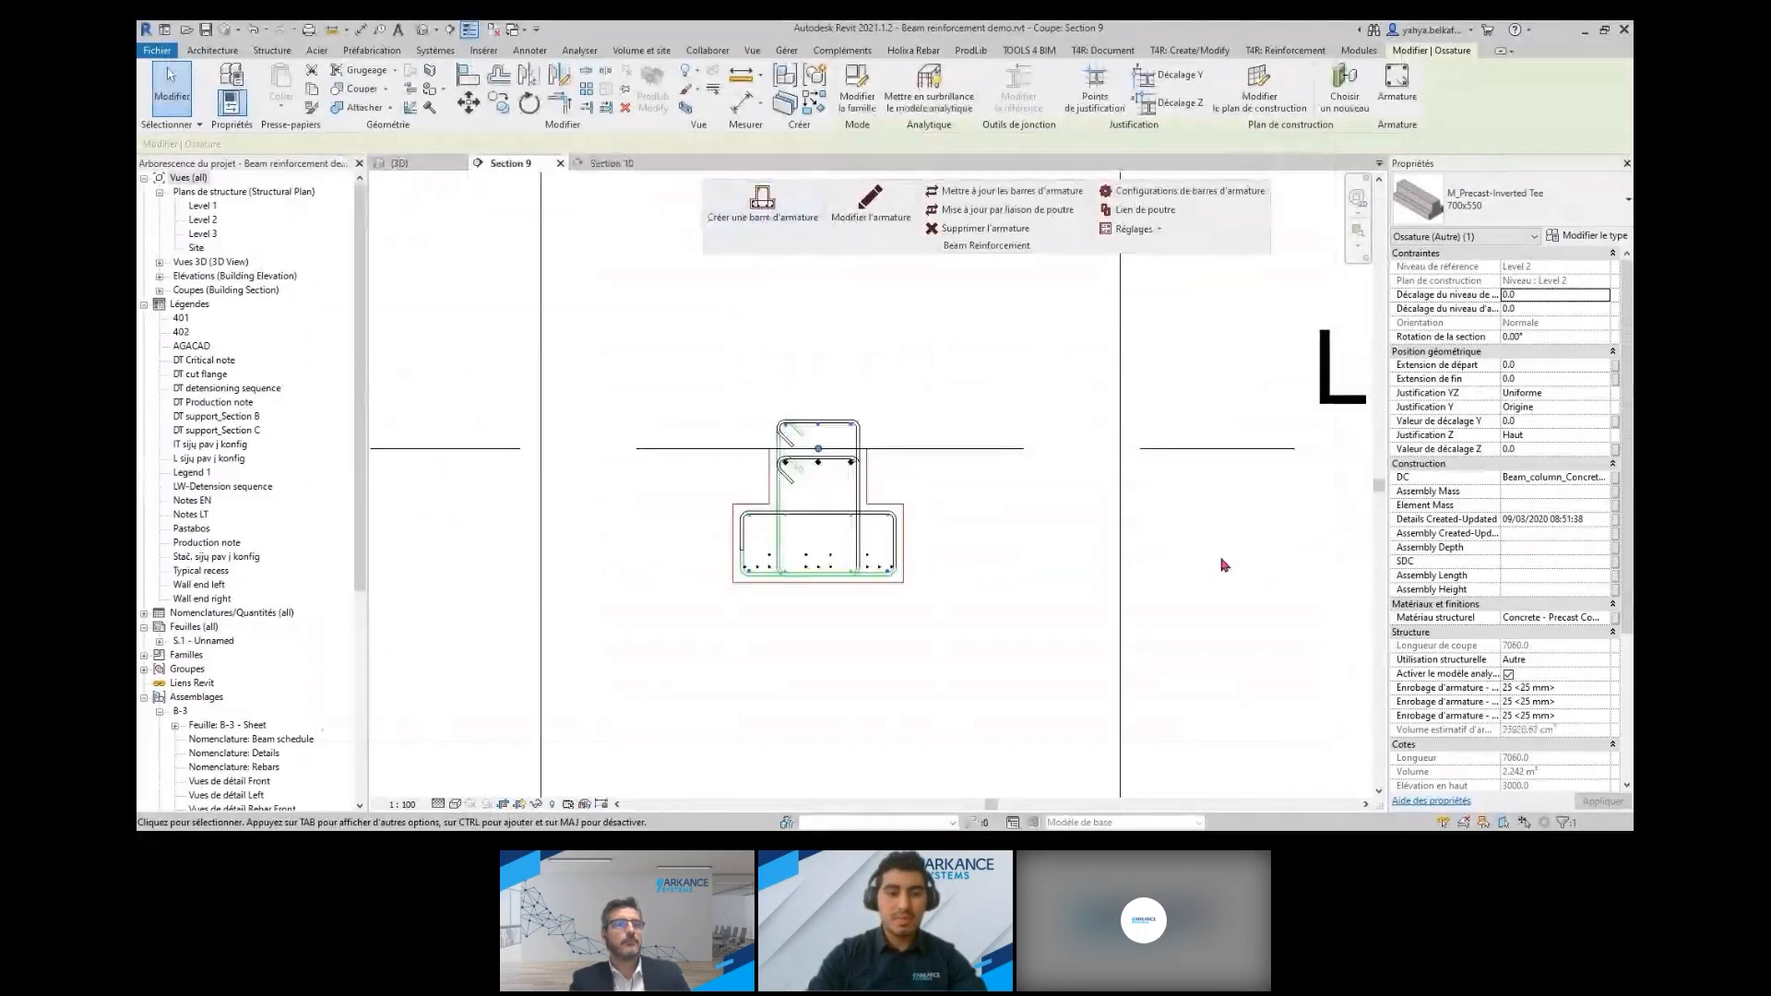
{"action": "left_click", "coordinate": [1244, 566]}
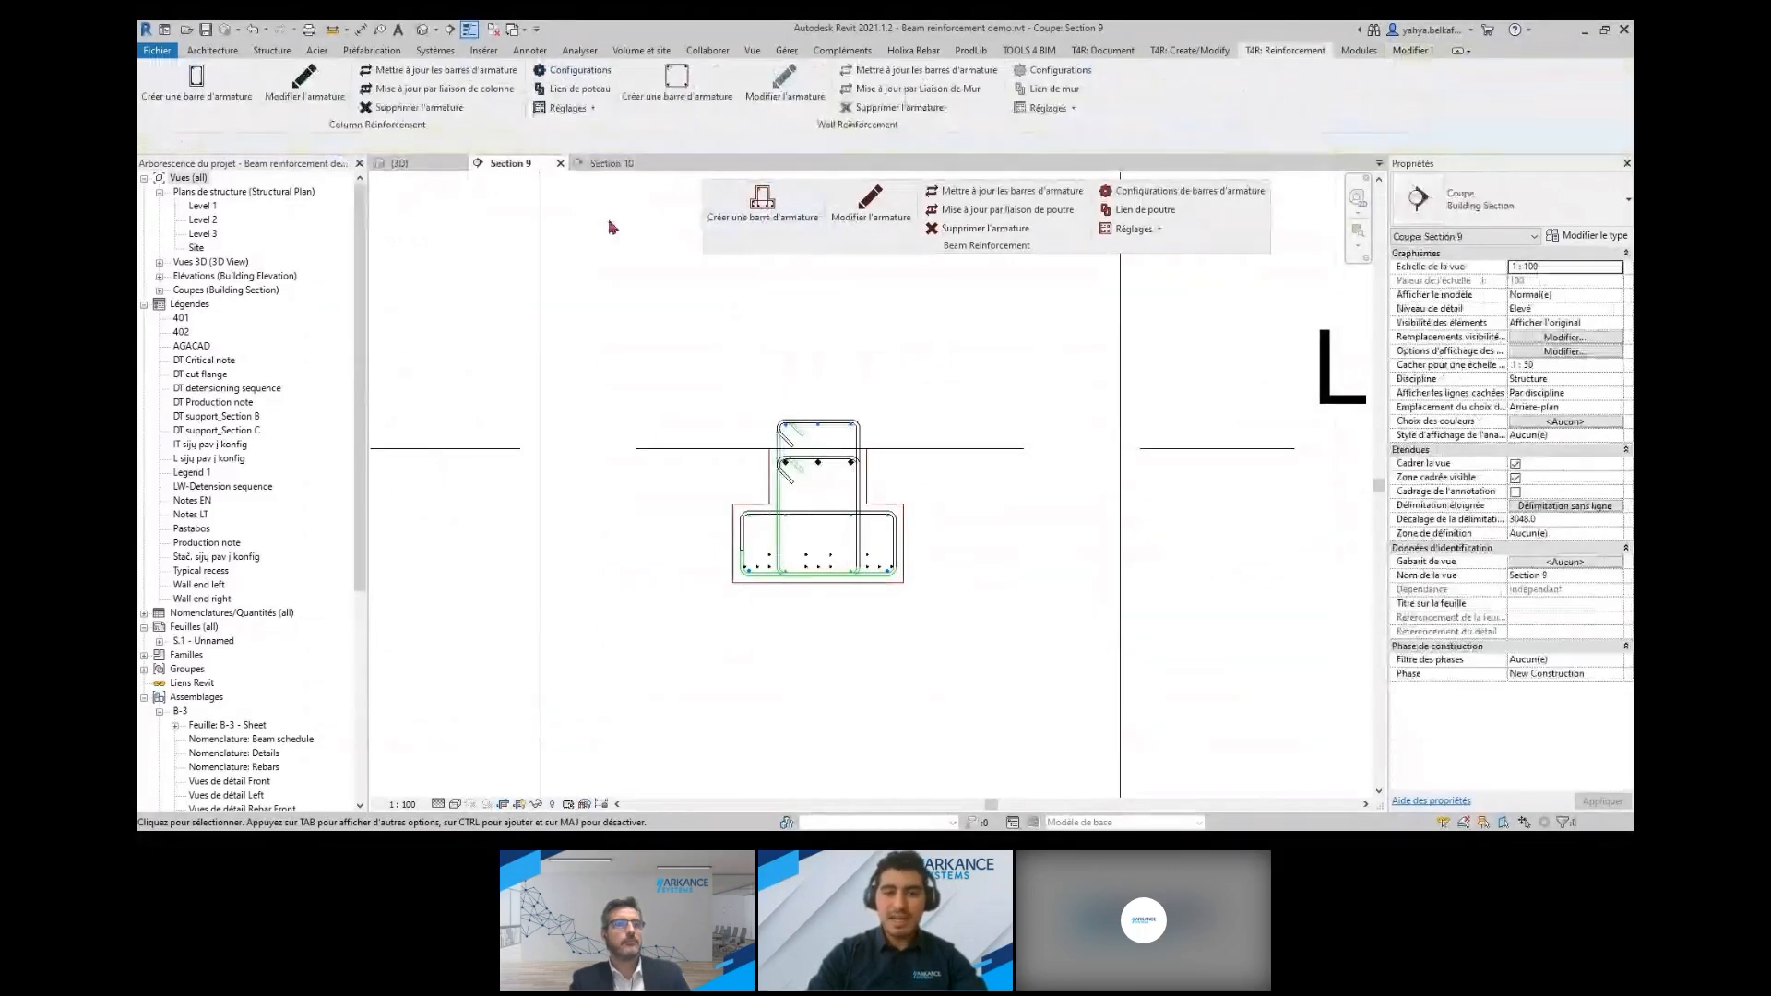
{"action": "left_click", "coordinate": [609, 164]}
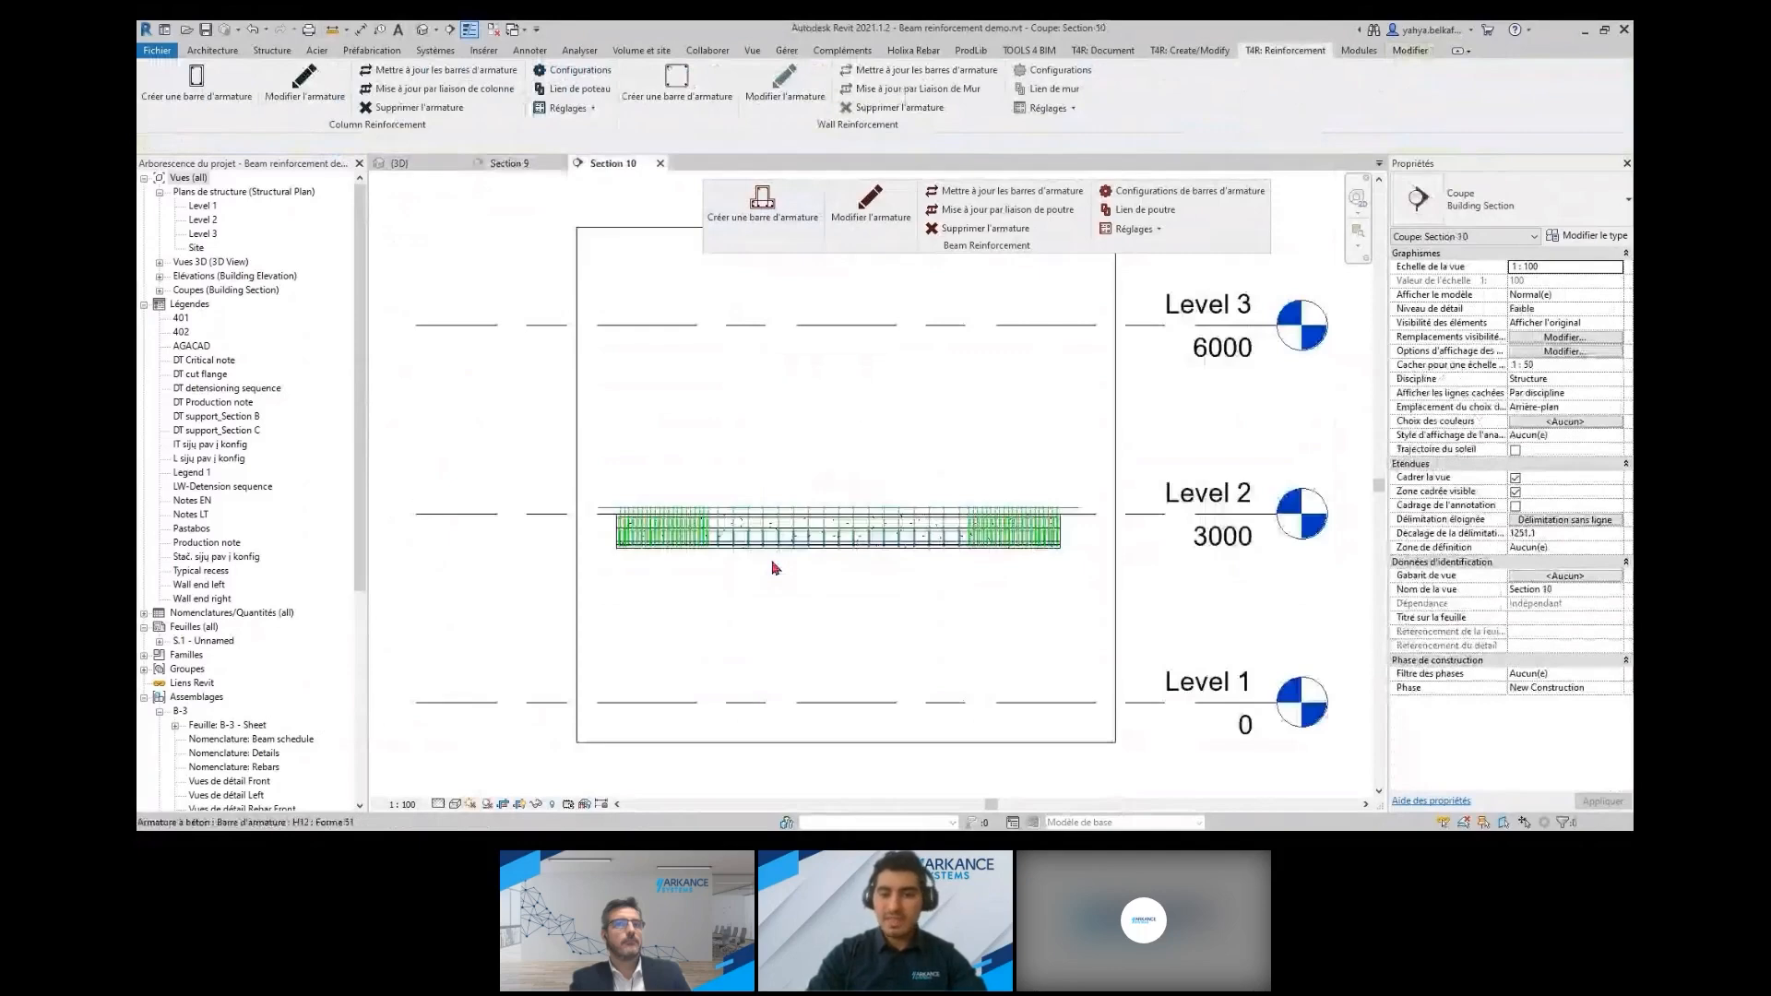
Examine the inverted tee beam's new reinforcement in the 3D view
{"action": "left_click", "coordinate": [411, 164]}
{"action": "middle_click_drag", "start_coordinate": [784, 679], "coordinate": [983, 514]}
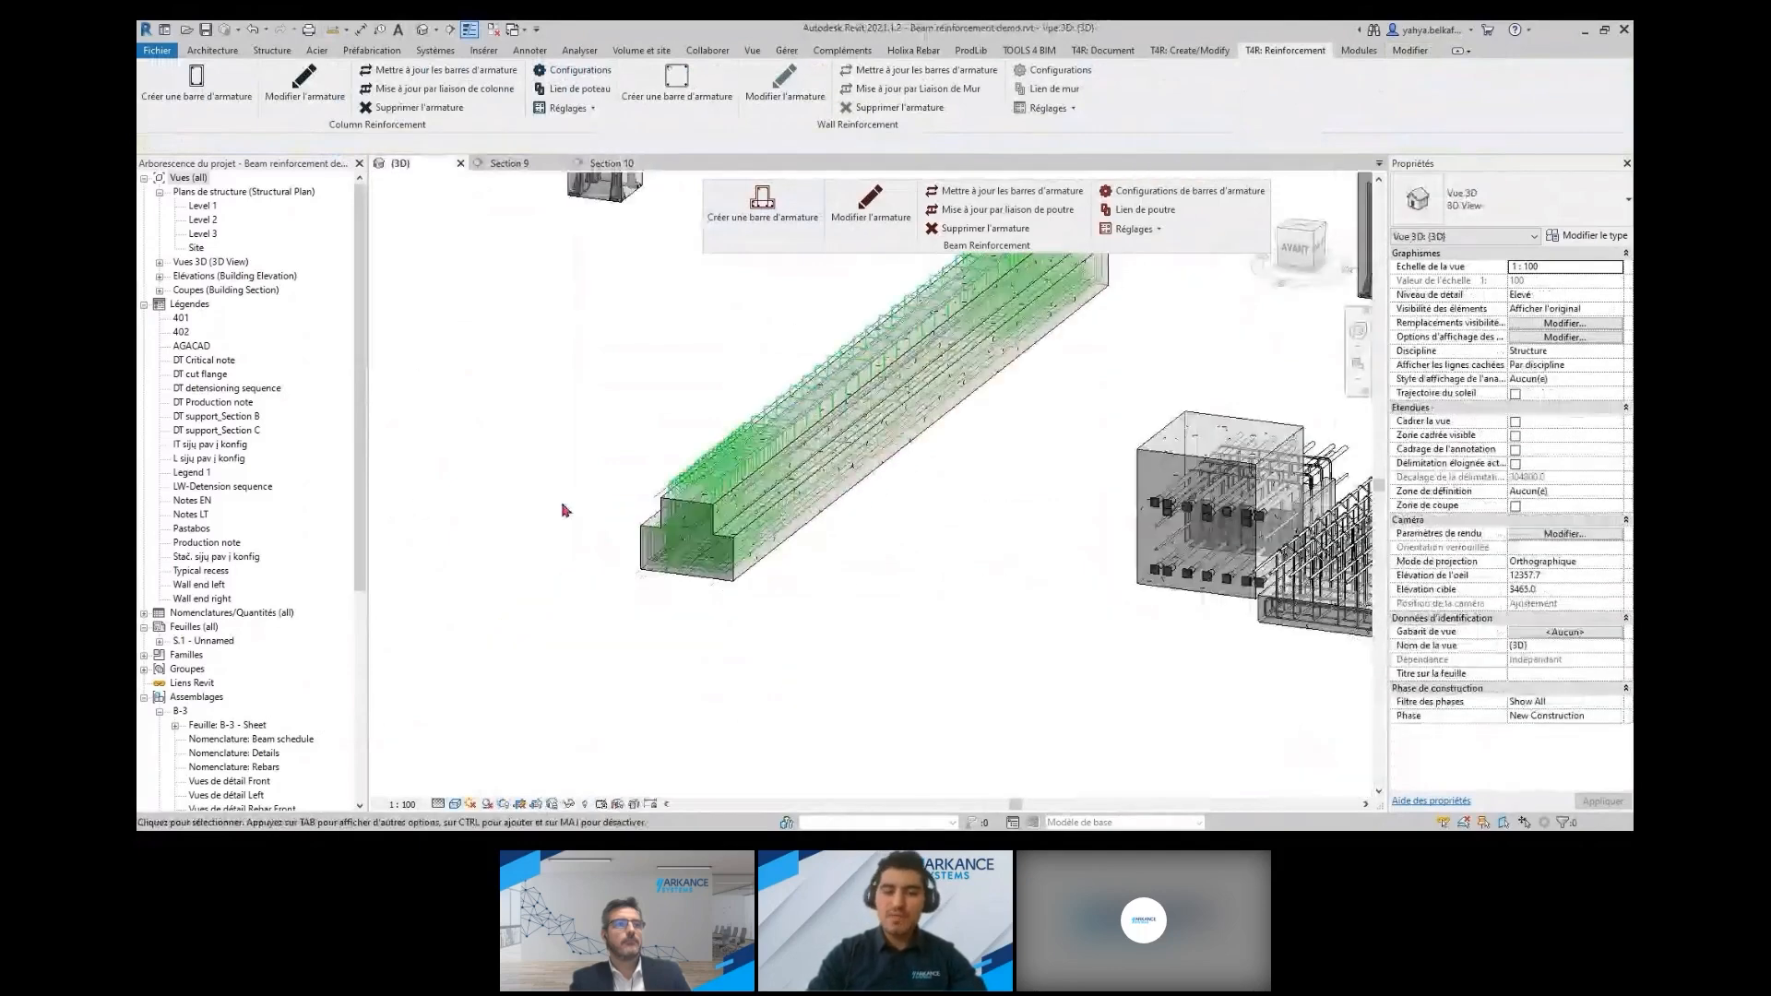
{"action": "scroll", "coordinate": [911, 611], "scroll_direction": "up", "scroll_amount": 5}
{"action": "scroll", "coordinate": [911, 611], "scroll_direction": "down", "scroll_amount": 5}
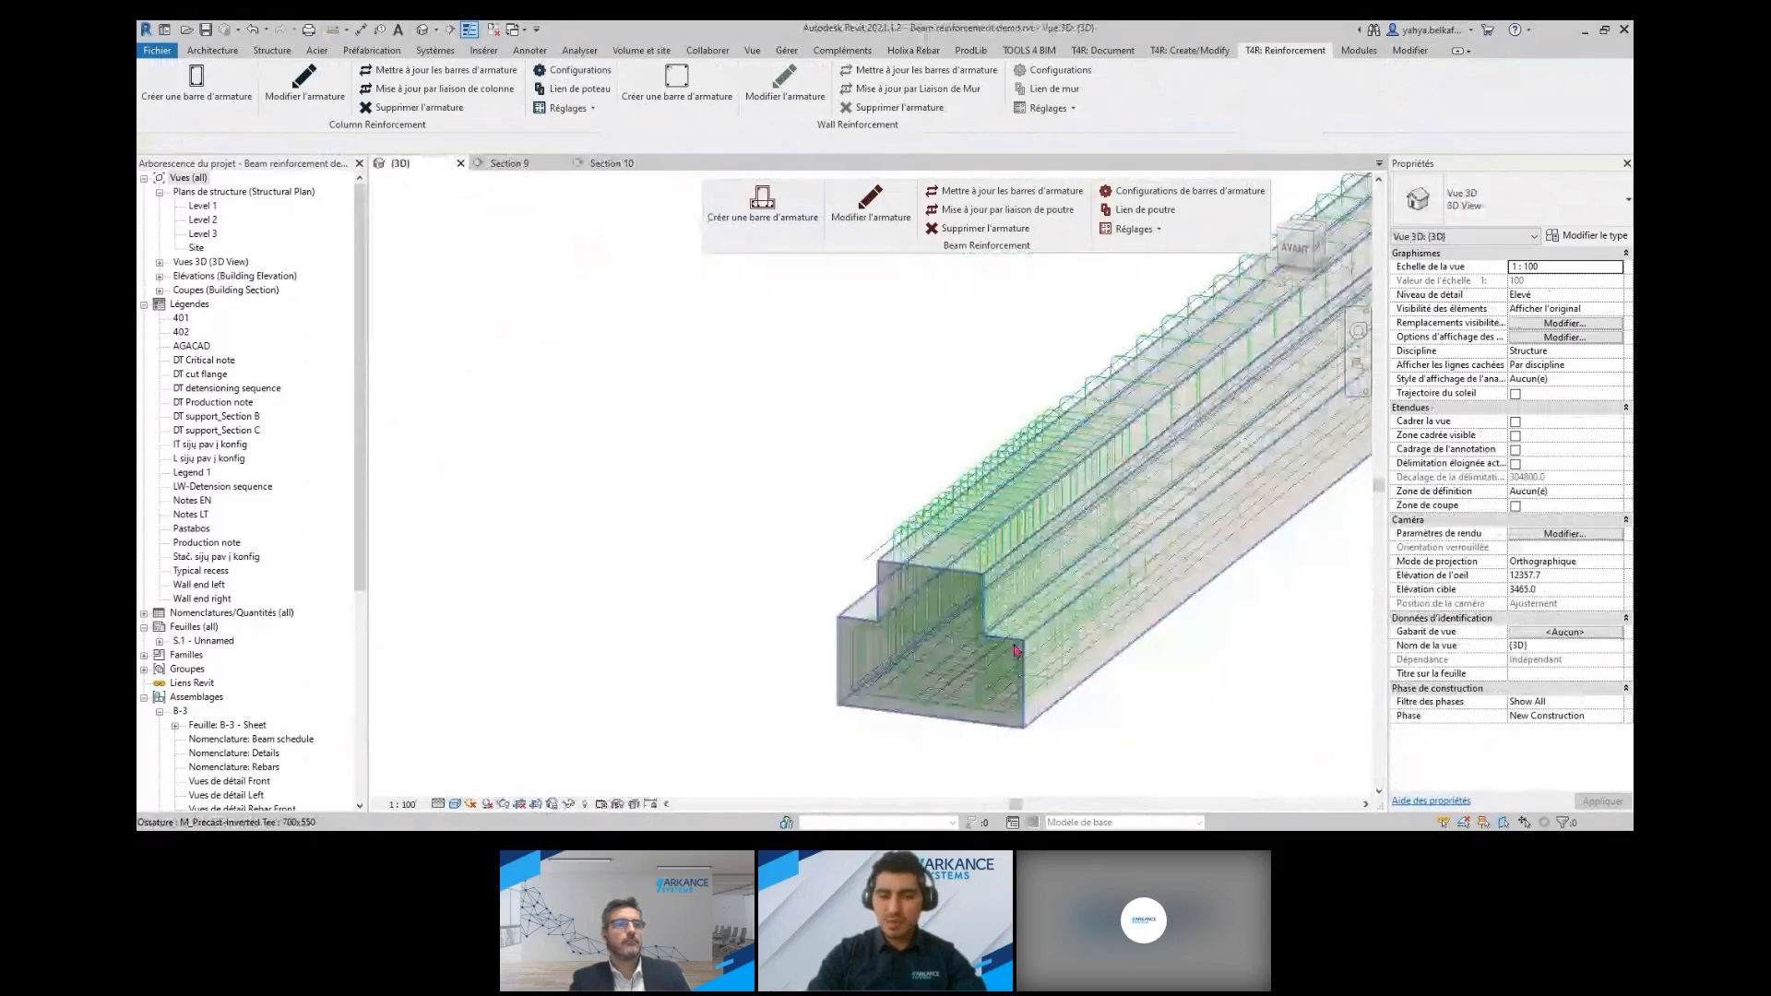
{"action": "scroll", "coordinate": [1015, 651], "scroll_direction": "down", "scroll_amount": 2}
{"action": "middle_click_drag", "start_coordinate": [1014, 651], "coordinate": [733, 682]}
{"action": "scroll", "coordinate": [733, 683], "scroll_direction": "down", "scroll_amount": 3}
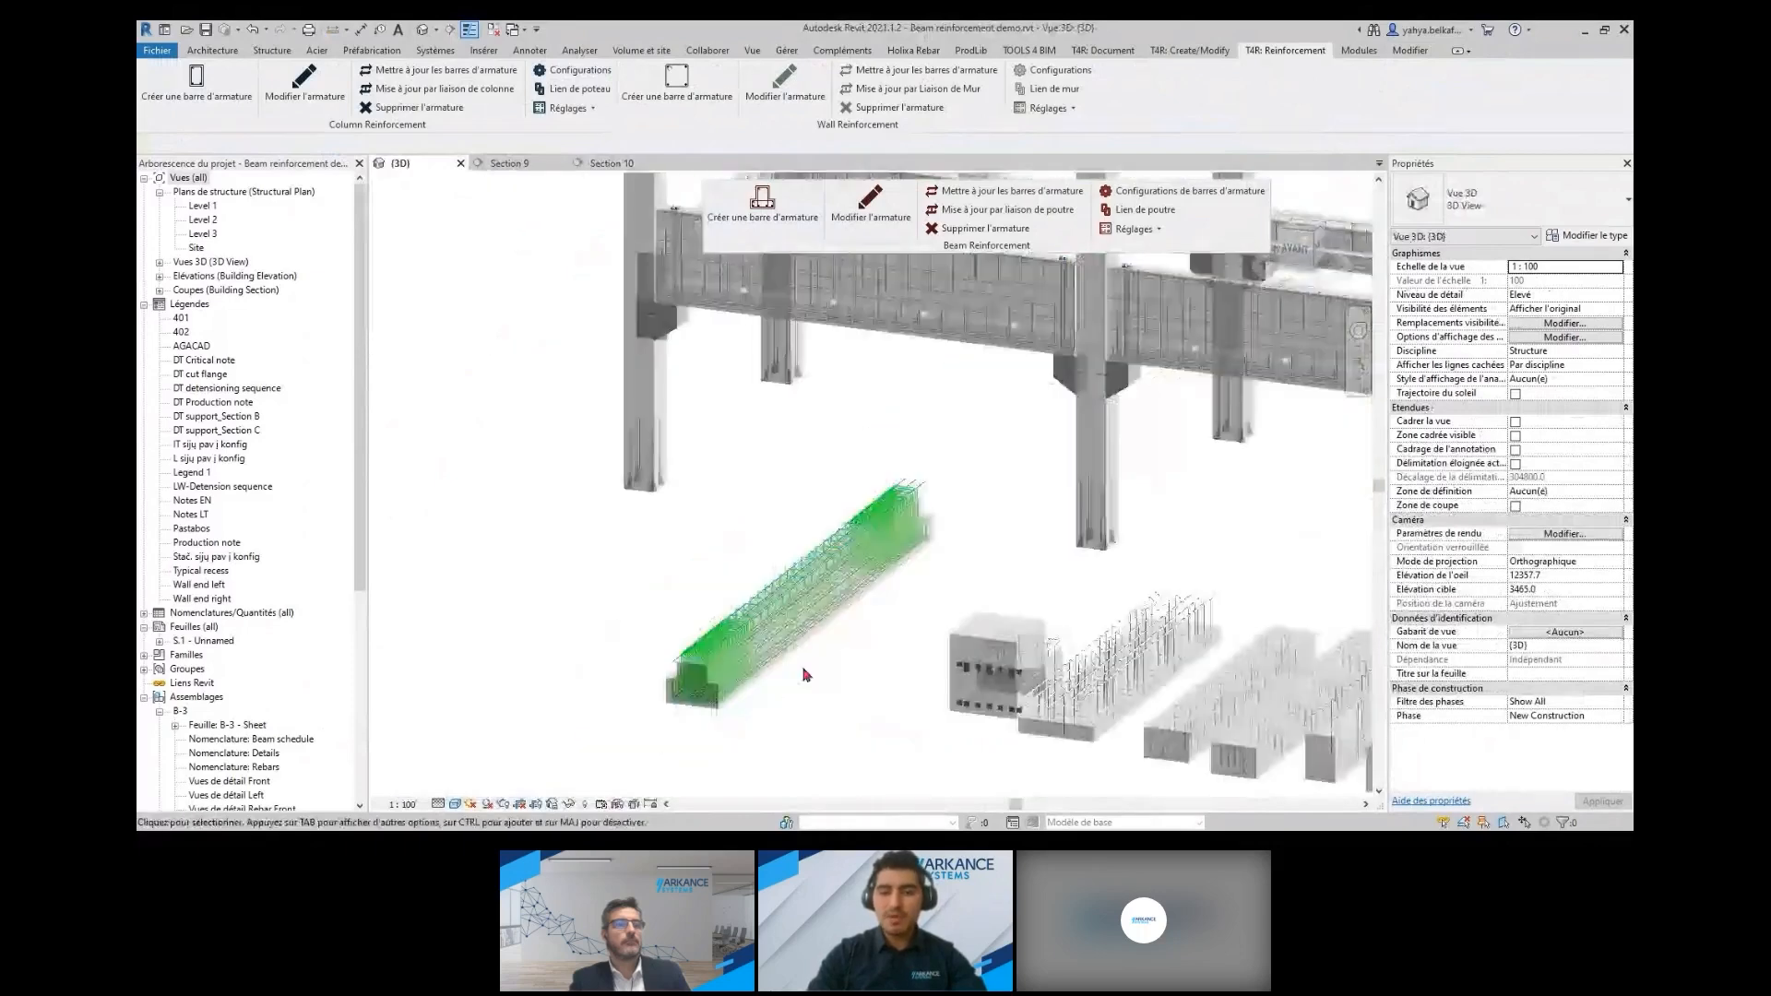
Examine the reinforcement of the sample block and the neighbouring wide beam with protruding stirrups
{"action": "scroll", "coordinate": [808, 675], "scroll_direction": "down", "scroll_amount": 2}
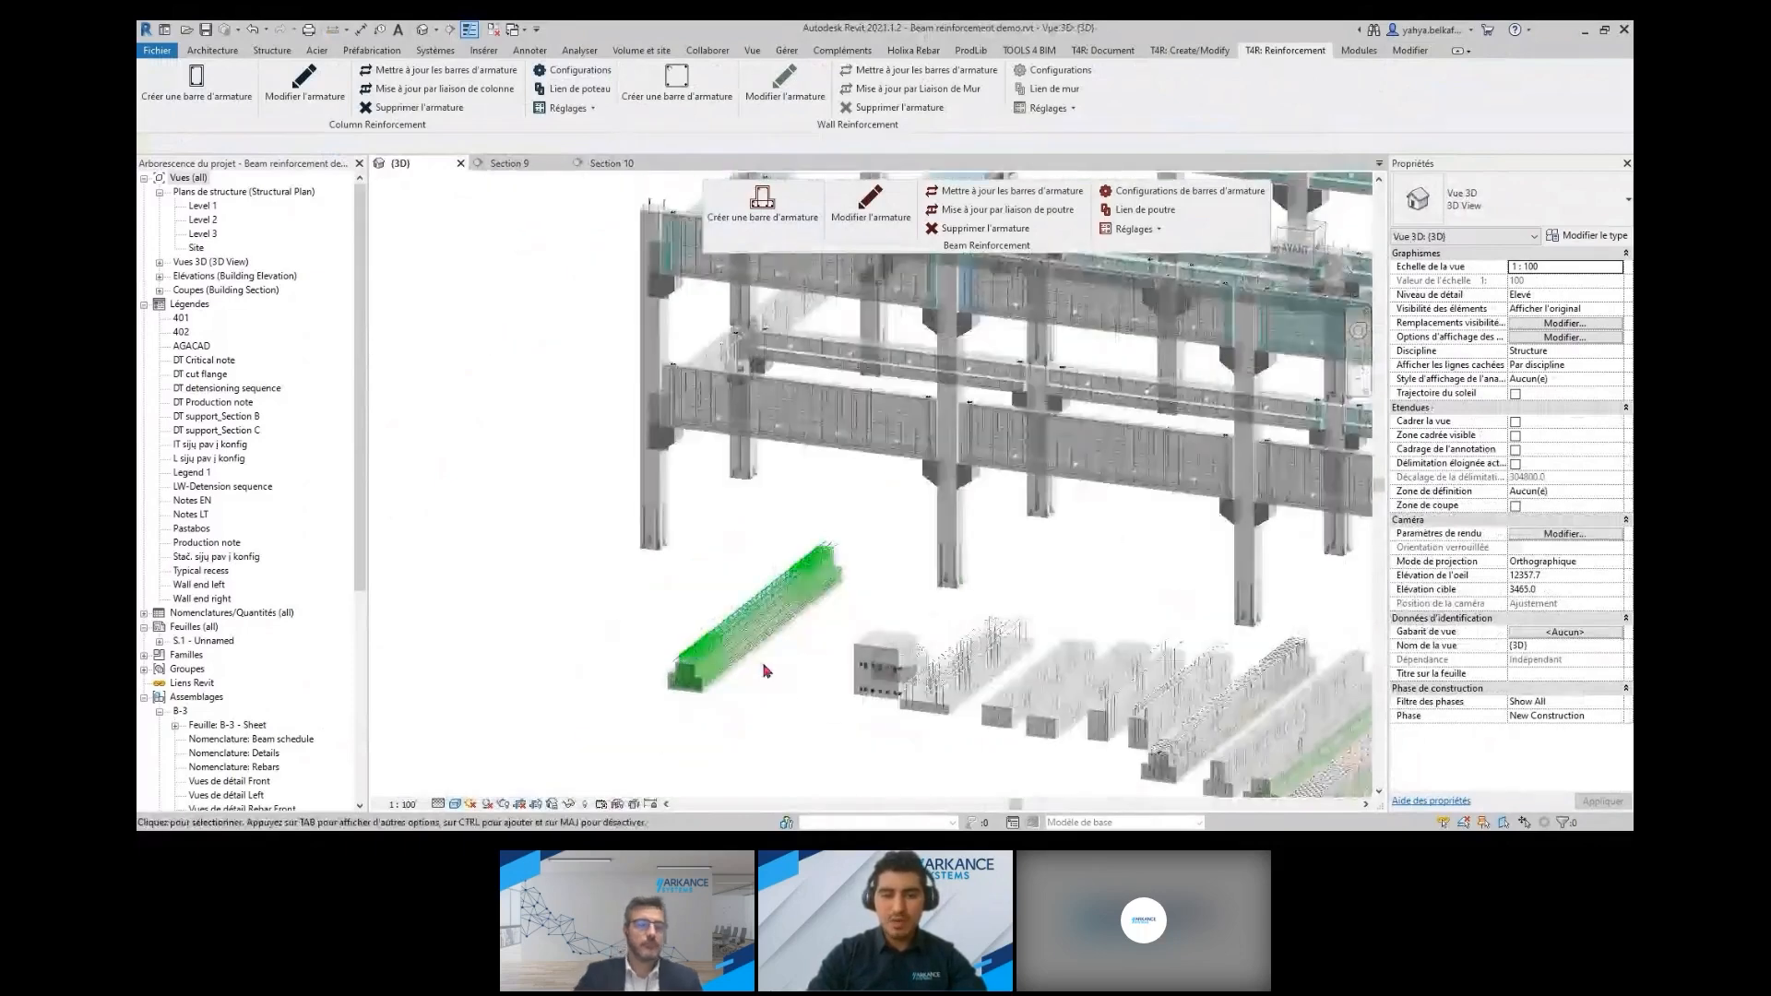
{"action": "middle_click_drag", "start_coordinate": [900, 693], "coordinate": [661, 655]}
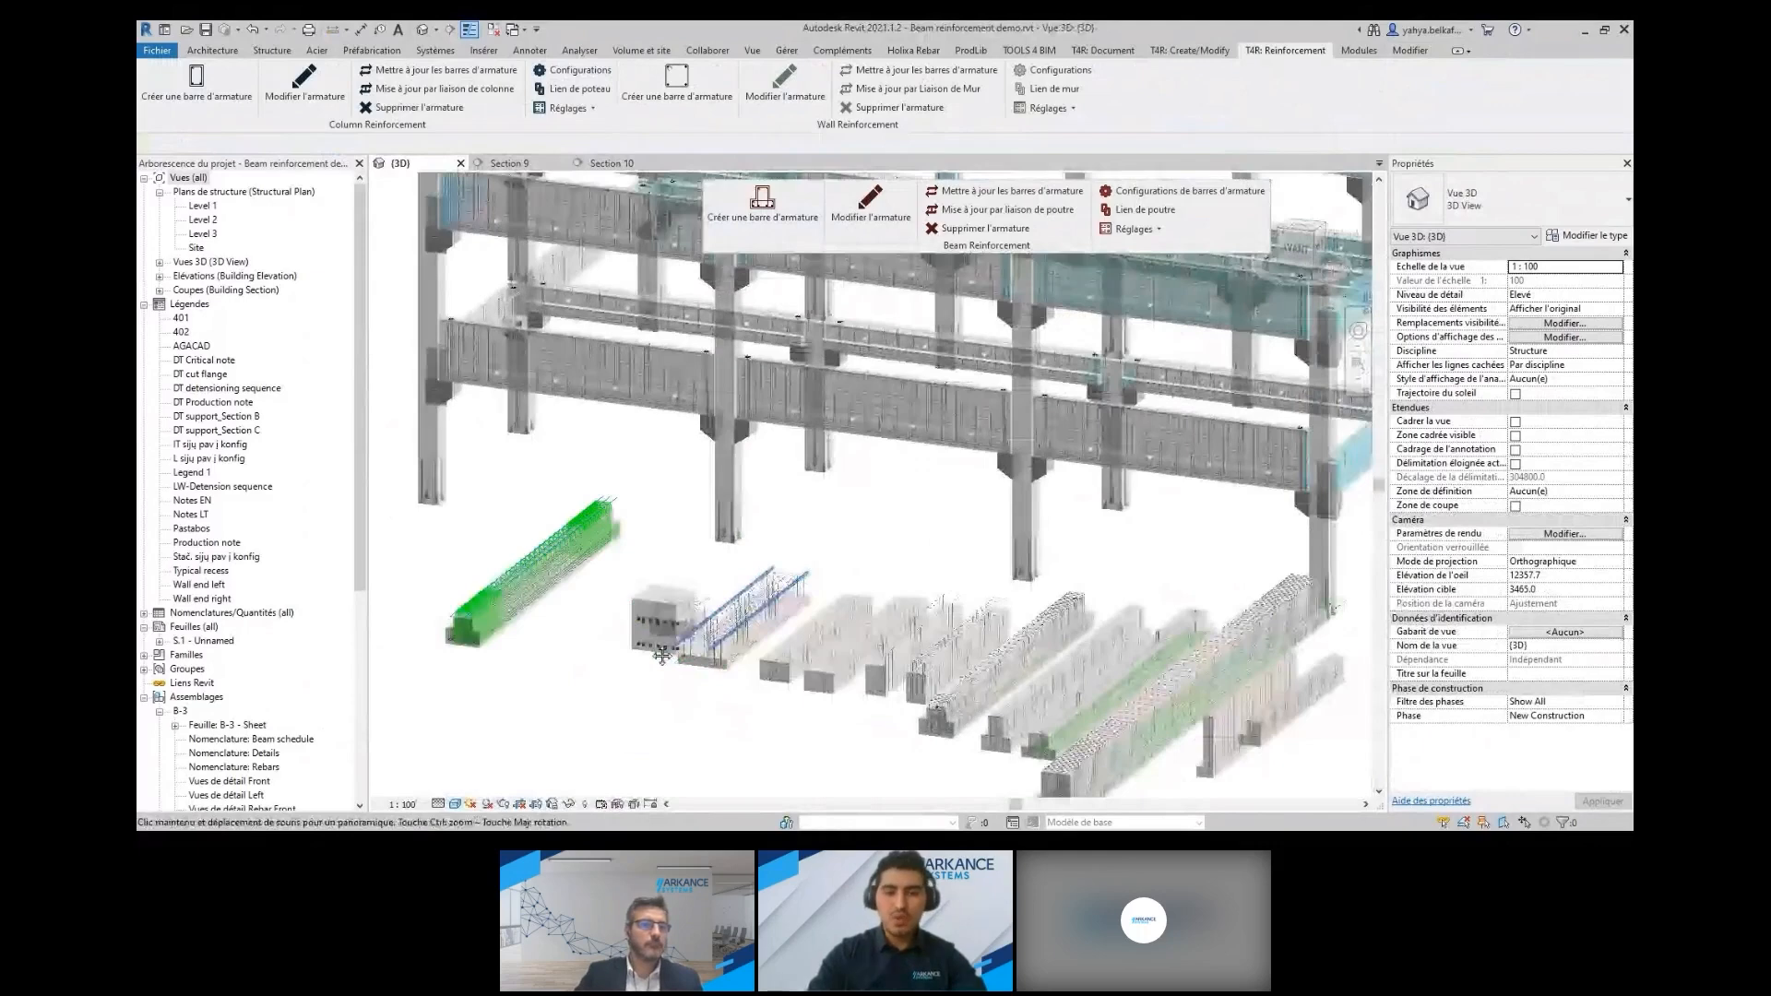
{"action": "scroll", "coordinate": [661, 655], "scroll_direction": "up", "scroll_amount": 5}
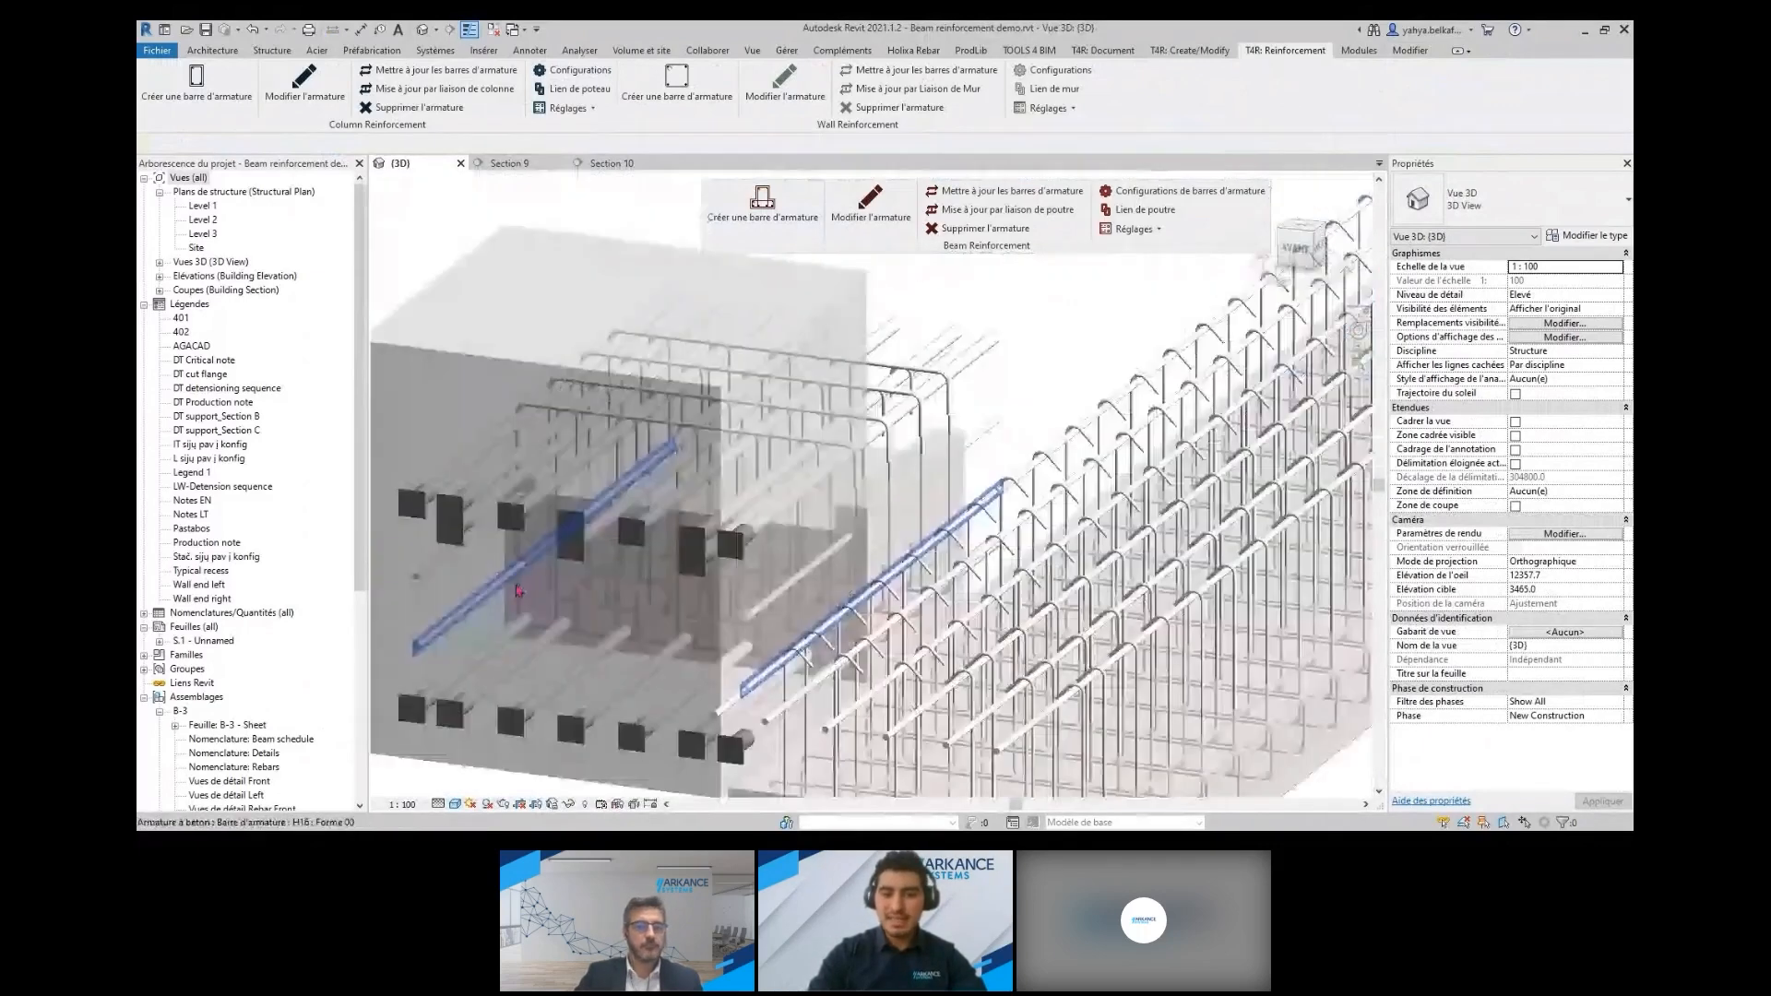
{"action": "scroll", "coordinate": [519, 591], "scroll_direction": "down", "scroll_amount": 3}
{"action": "scroll", "coordinate": [772, 701], "scroll_direction": "up", "scroll_amount": 4}
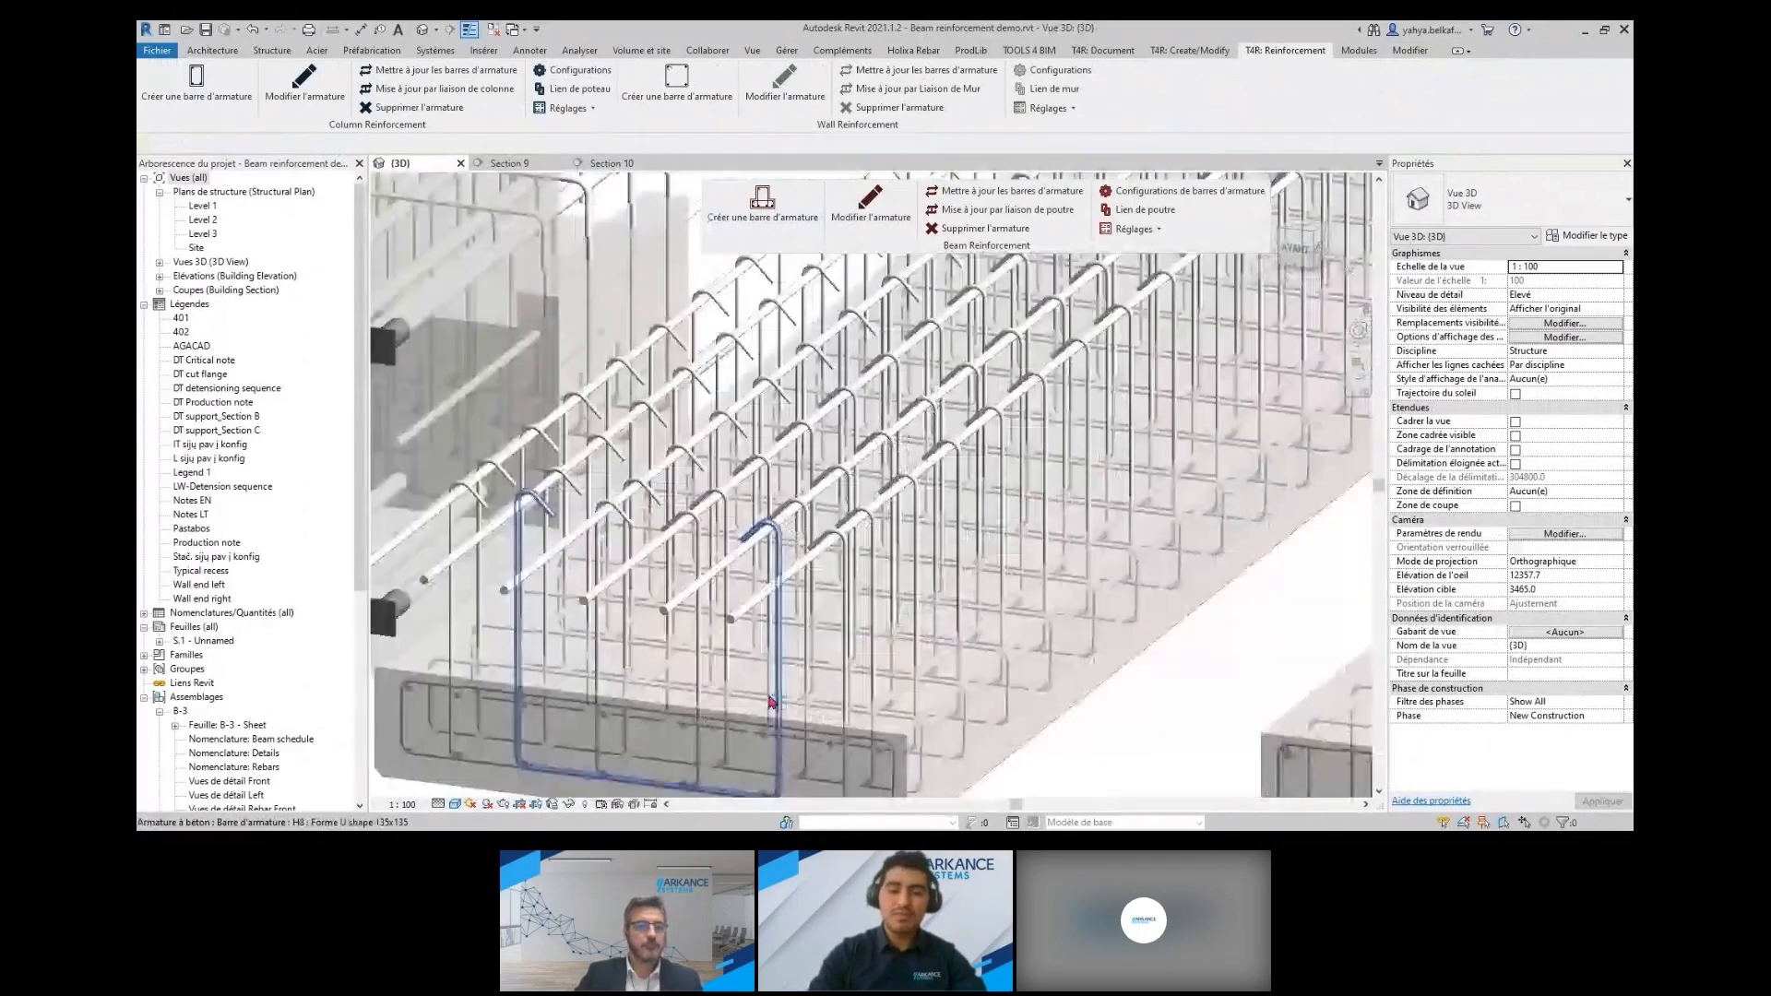
{"action": "scroll", "coordinate": [772, 701], "scroll_direction": "down", "scroll_amount": 6}
{"action": "scroll", "coordinate": [824, 724], "scroll_direction": "up", "scroll_amount": 2}
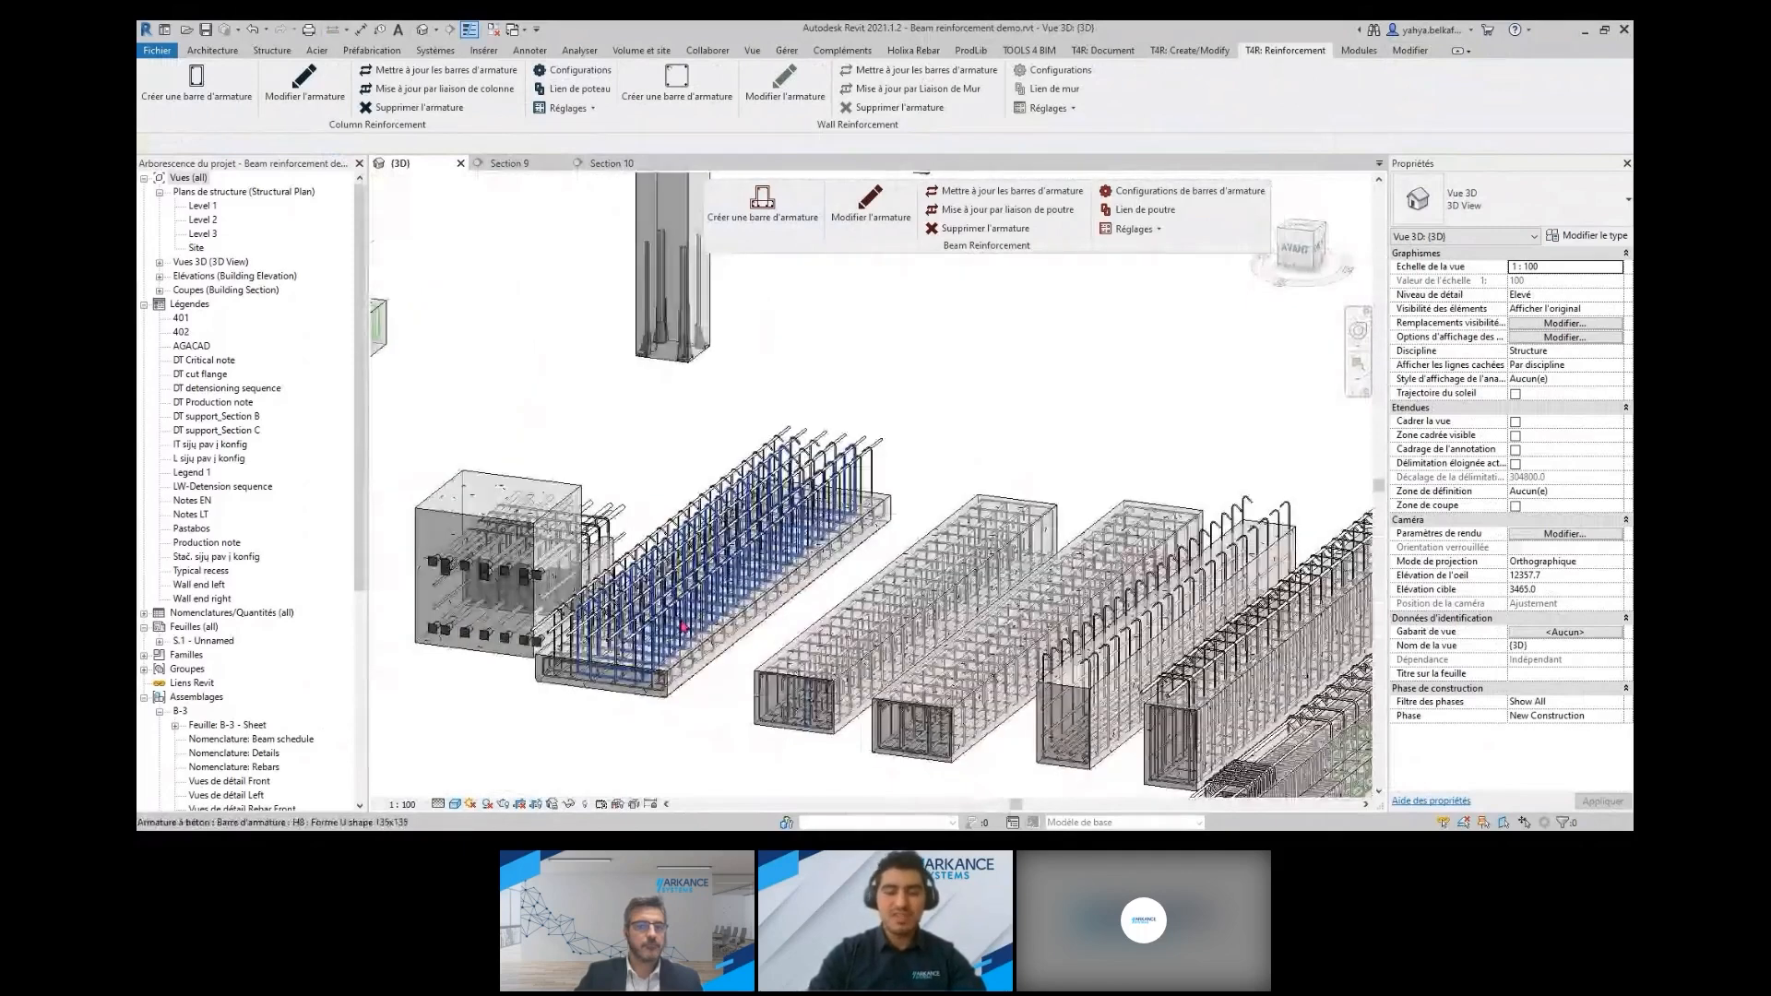
Review the wide beam's reinforcement configuration for cover, main bars, stirrups and support without saving changes
{"action": "left_click", "coordinate": [684, 628]}
{"action": "left_click", "coordinate": [870, 205]}
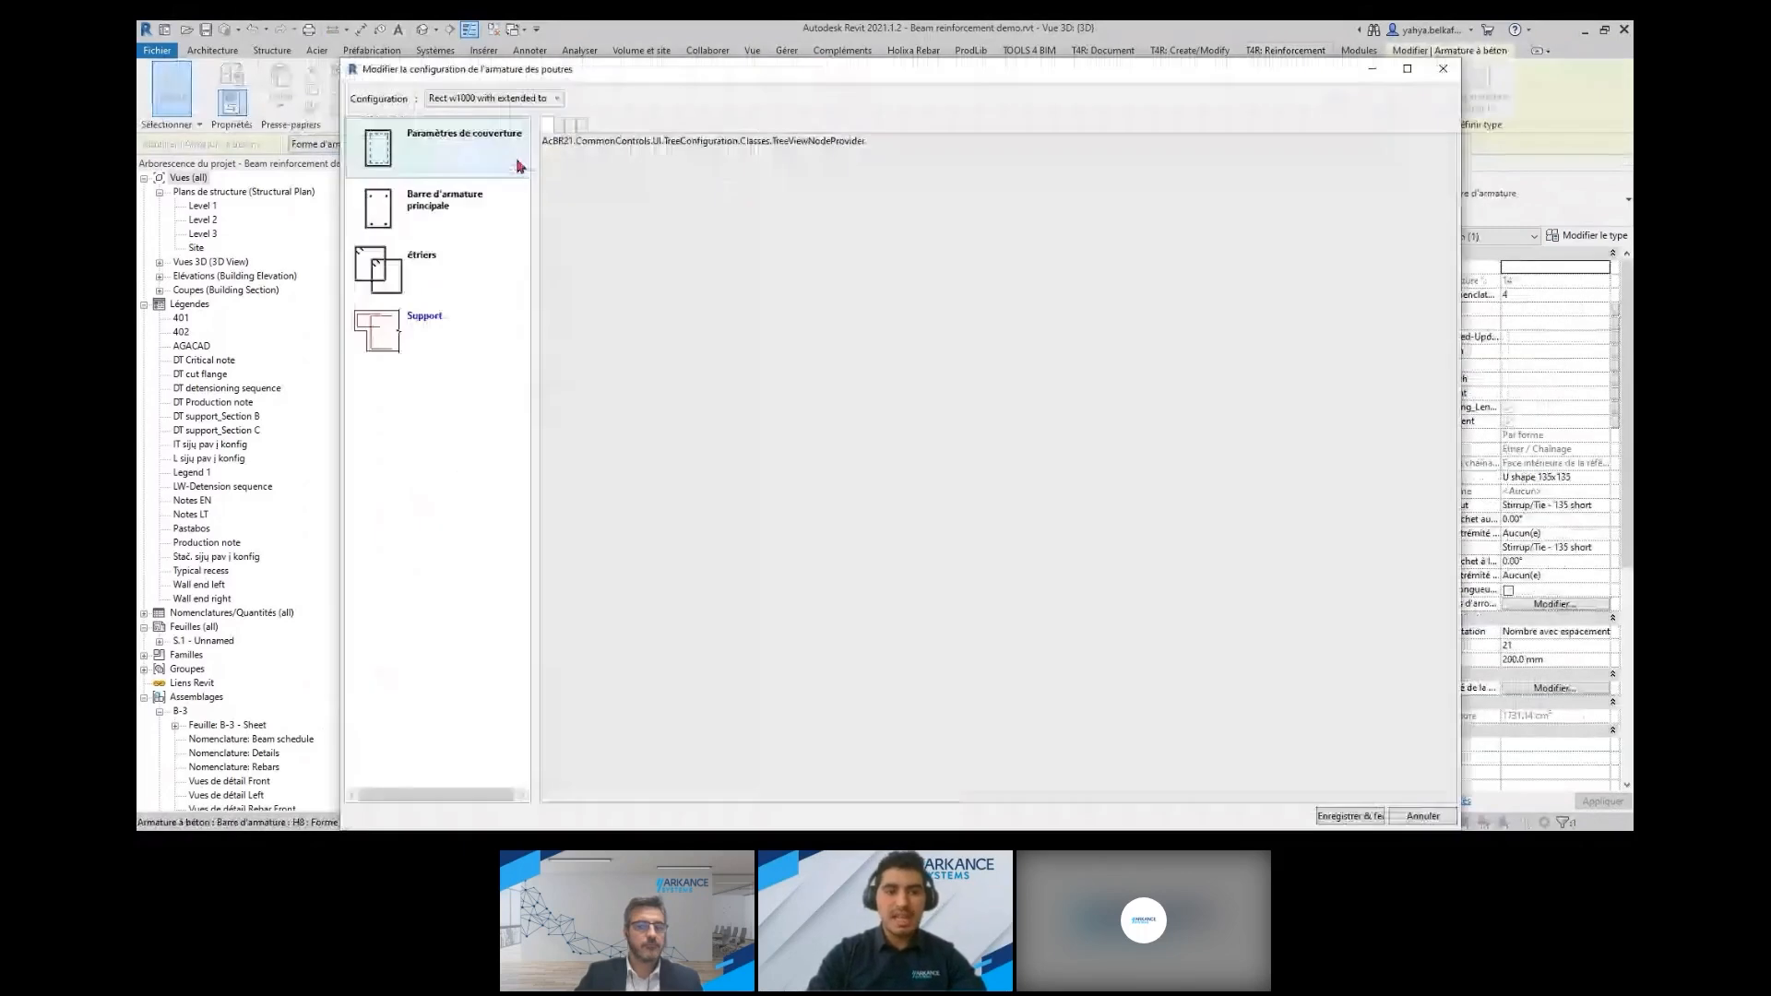
{"action": "left_click", "coordinate": [478, 140]}
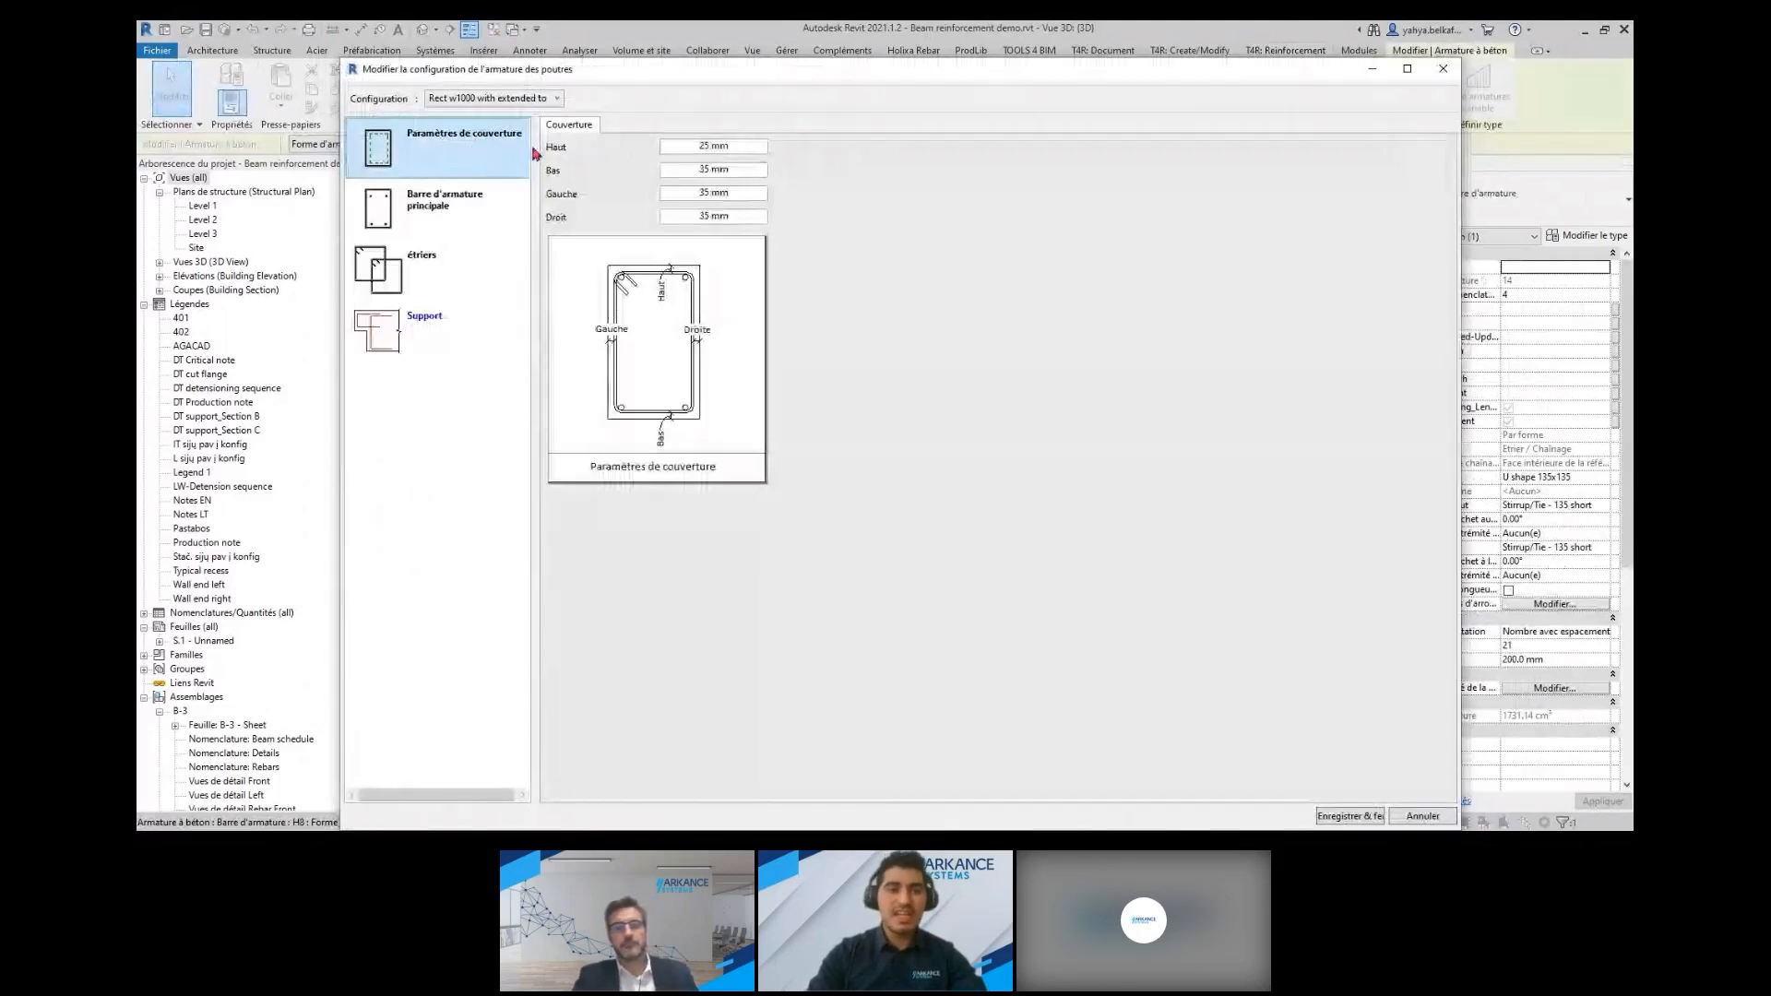
{"action": "left_click", "coordinate": [448, 214]}
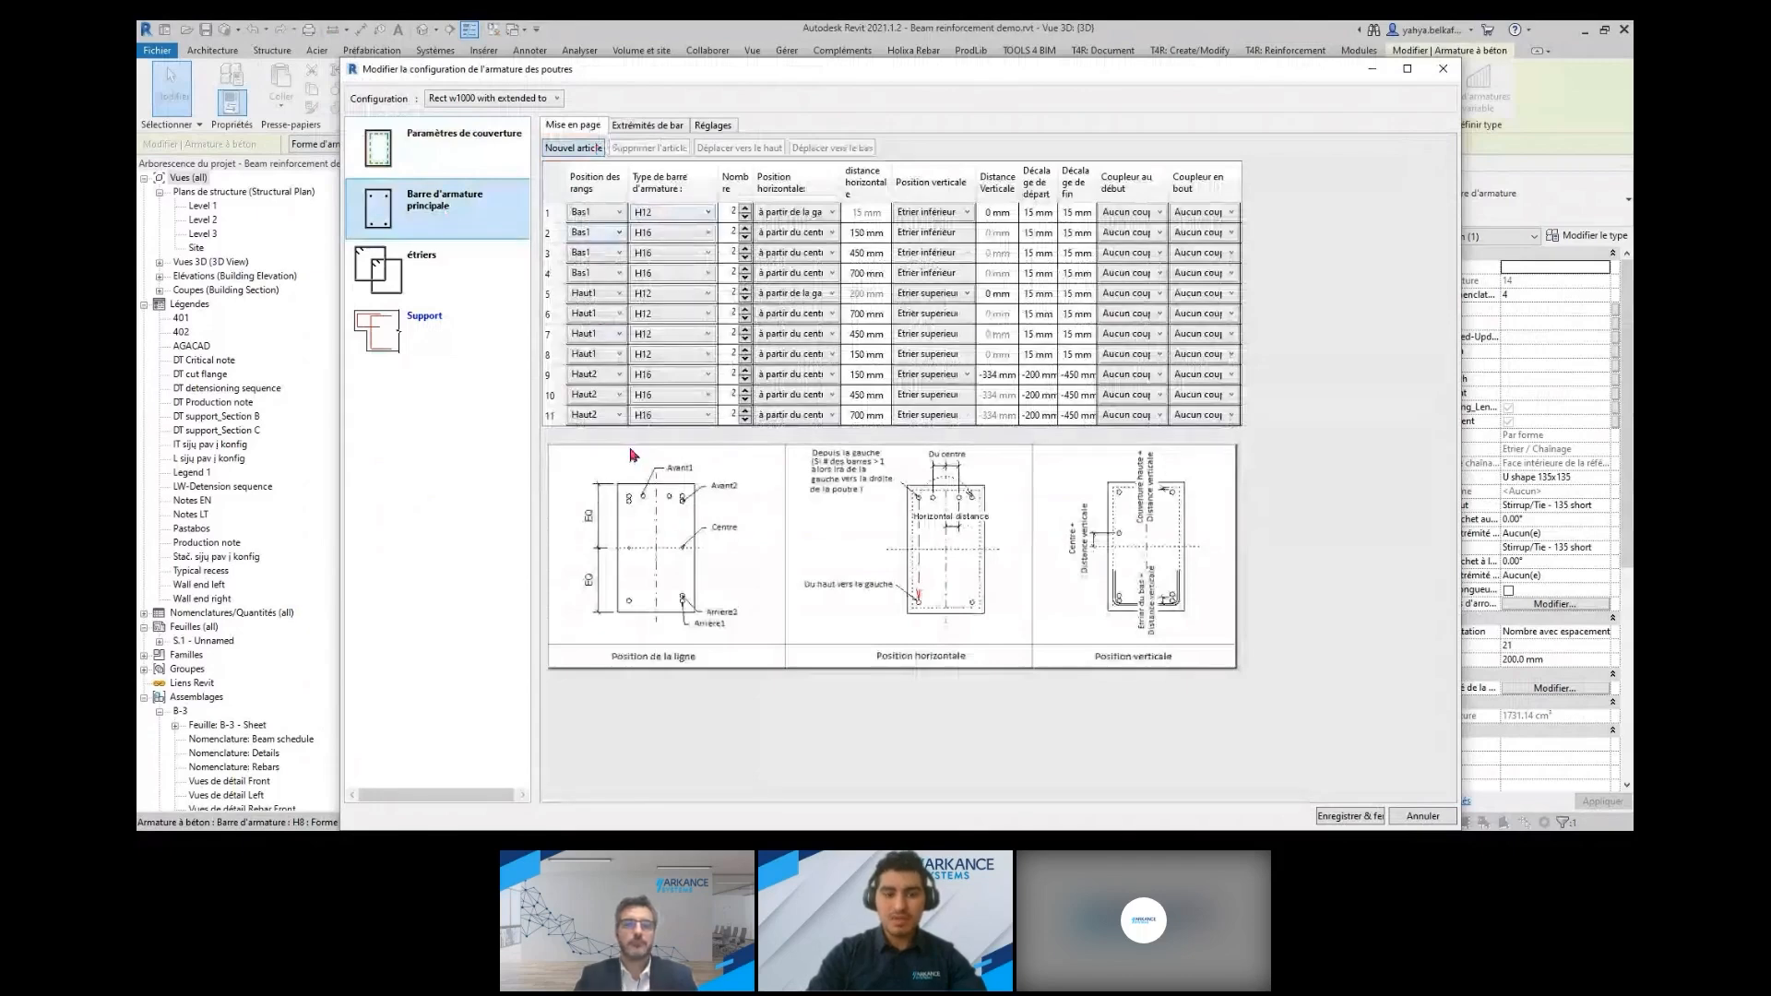
{"action": "left_click", "coordinate": [456, 282]}
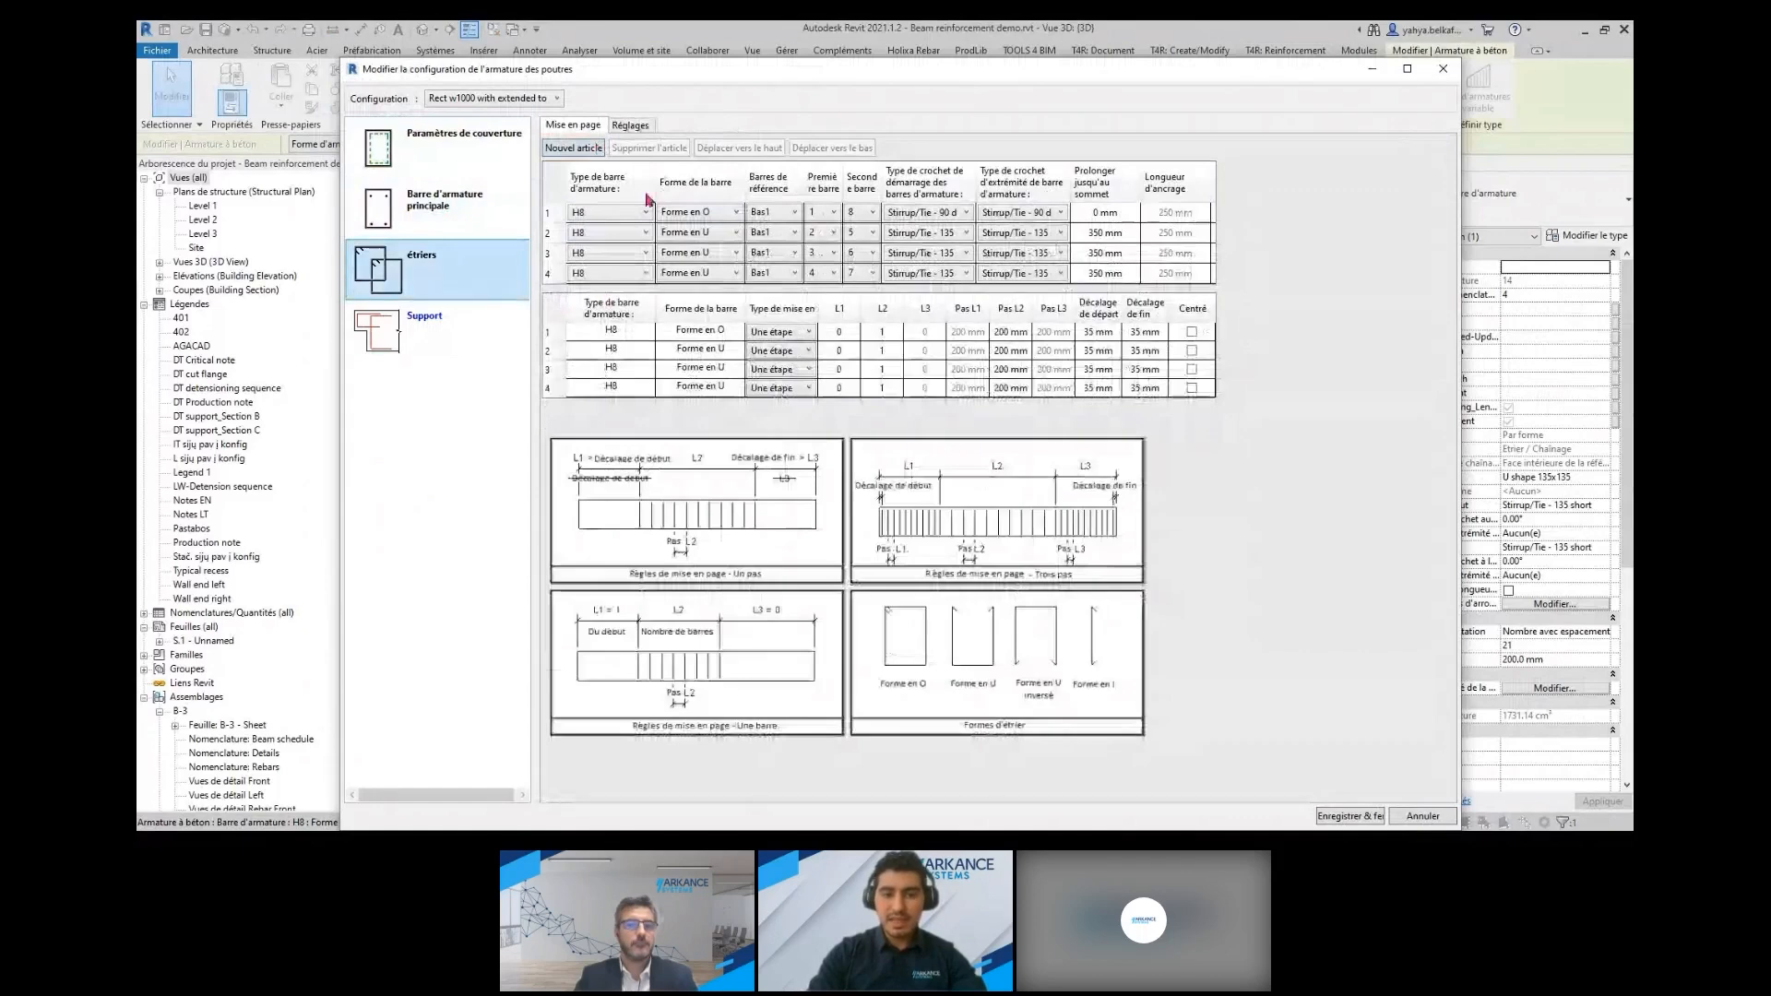
{"action": "left_click", "coordinate": [452, 330]}
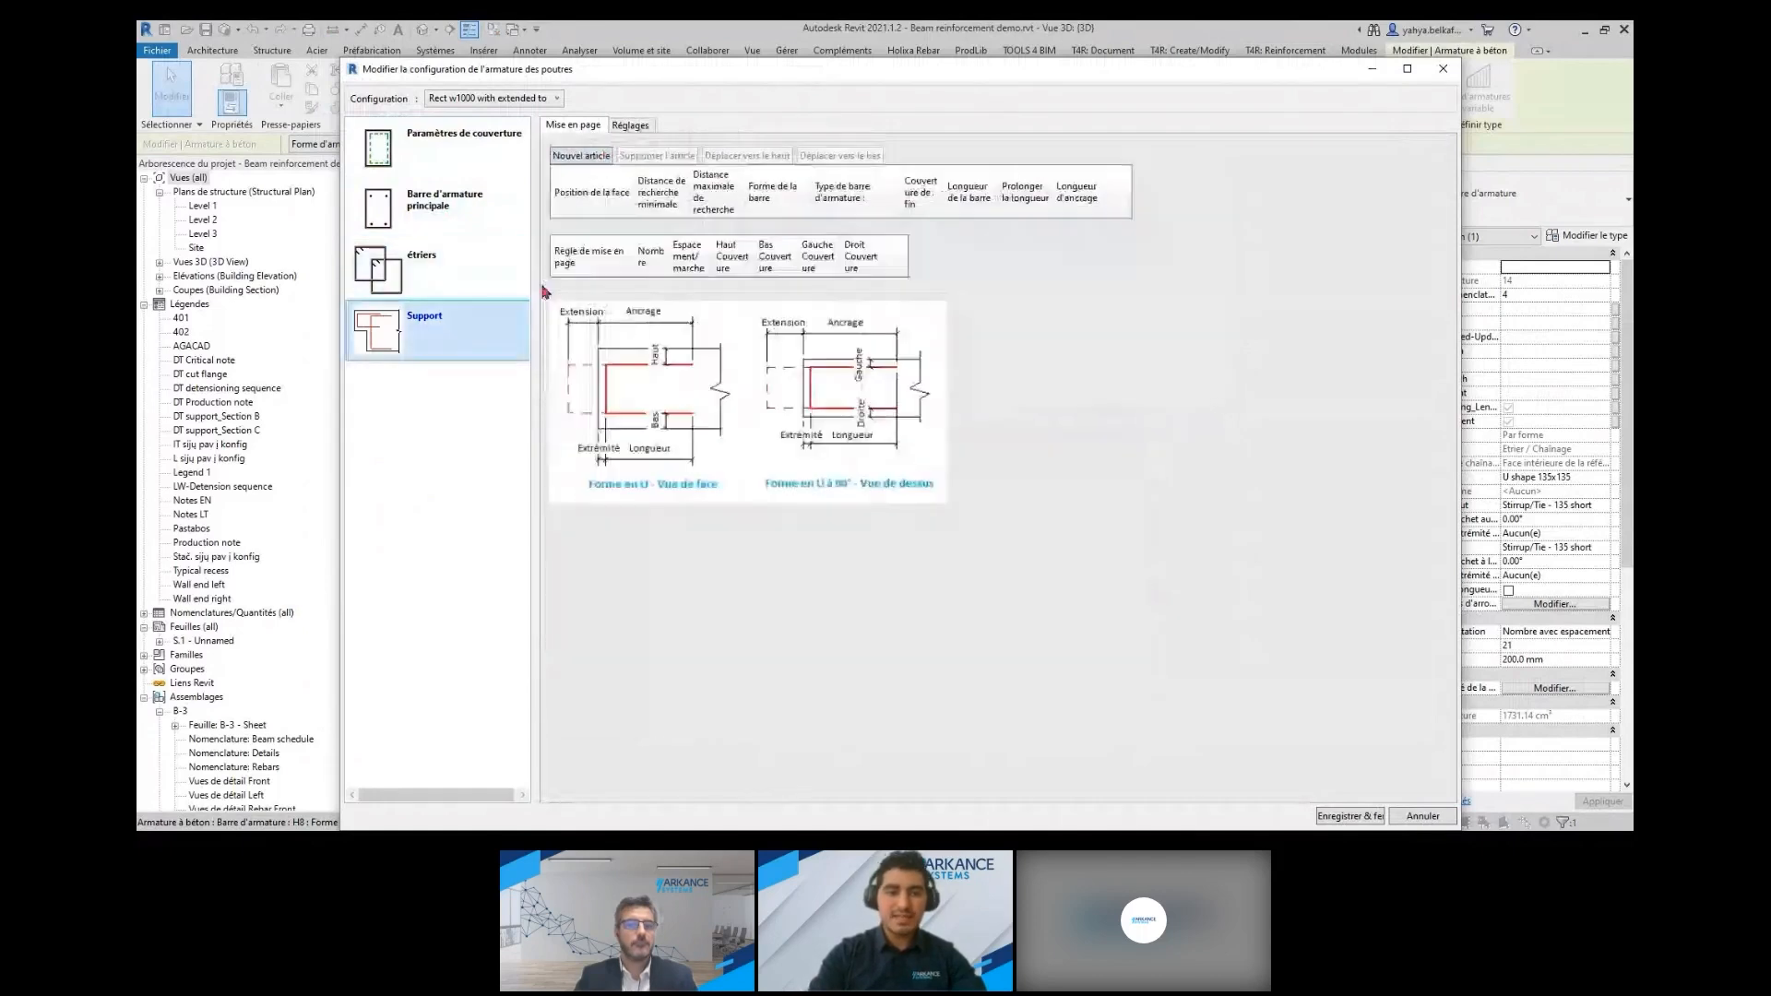
{"action": "left_click", "coordinate": [1445, 70]}
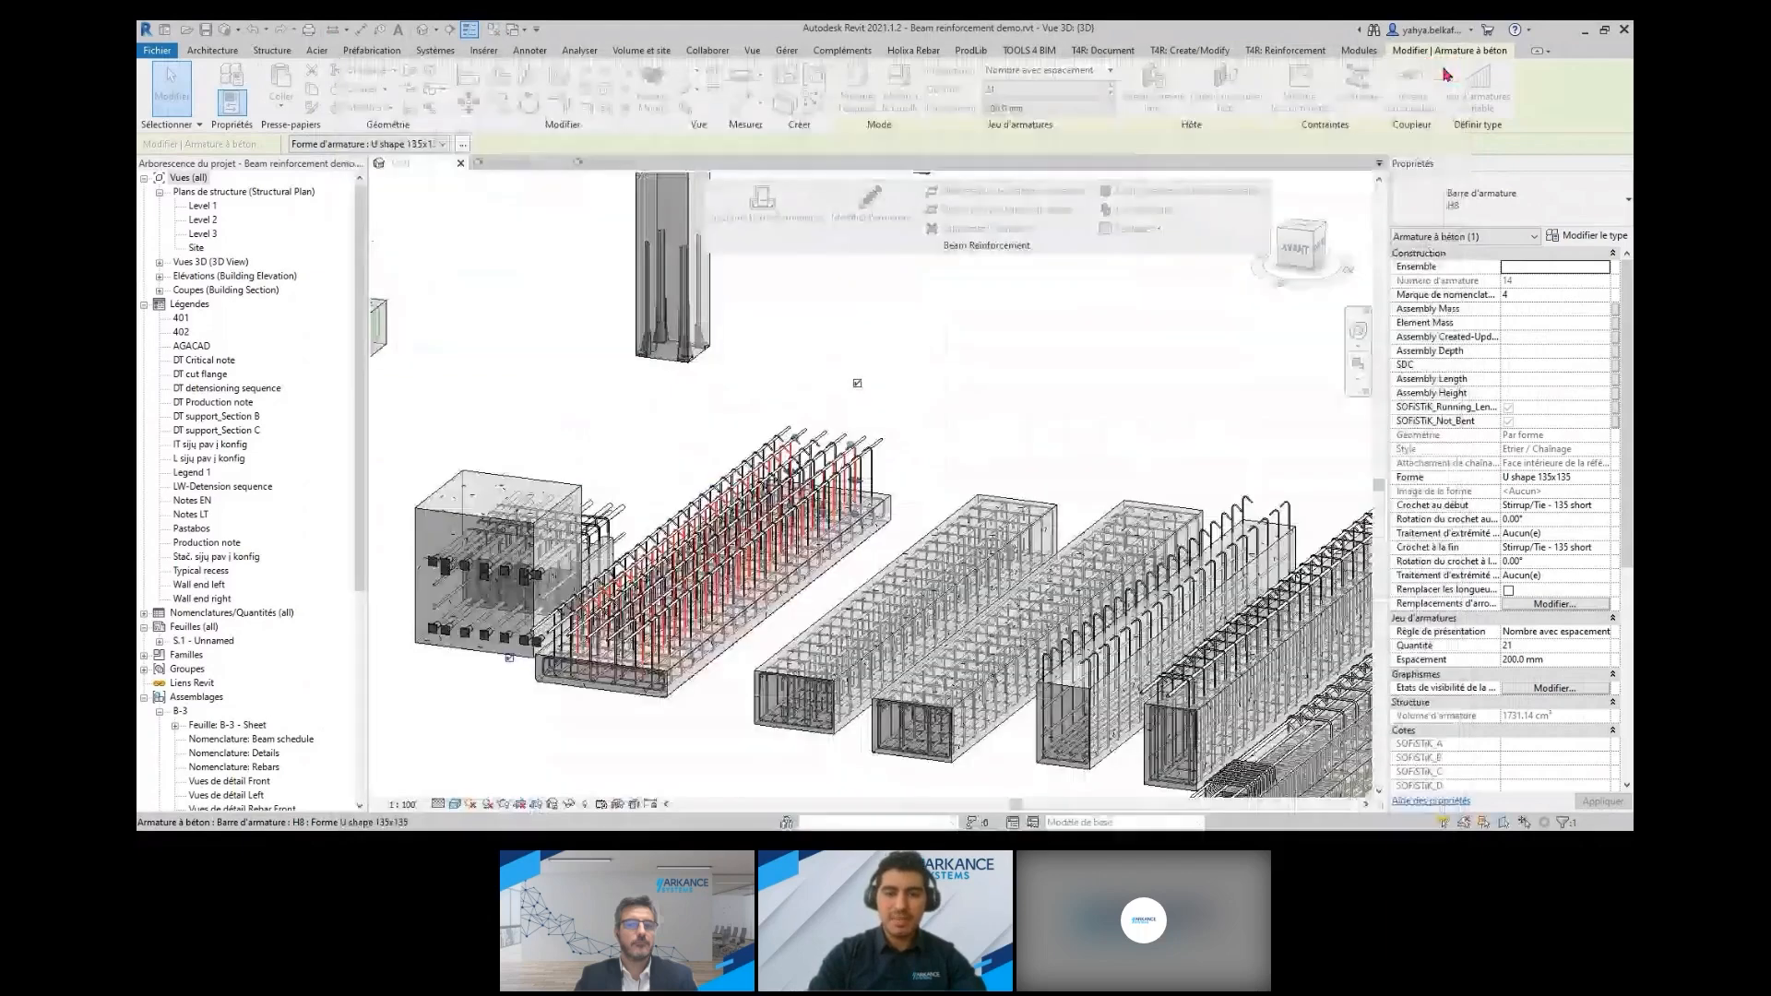
Review the cover, main bar, stirrup and support settings of the rectangular beam reinforcement configuration 08 27 training v1
{"action": "left_click", "coordinate": [1078, 402]}
{"action": "scroll", "coordinate": [1078, 401], "scroll_direction": "down", "scroll_amount": 3}
{"action": "middle_click_drag", "start_coordinate": [1080, 401], "coordinate": [1092, 393]}
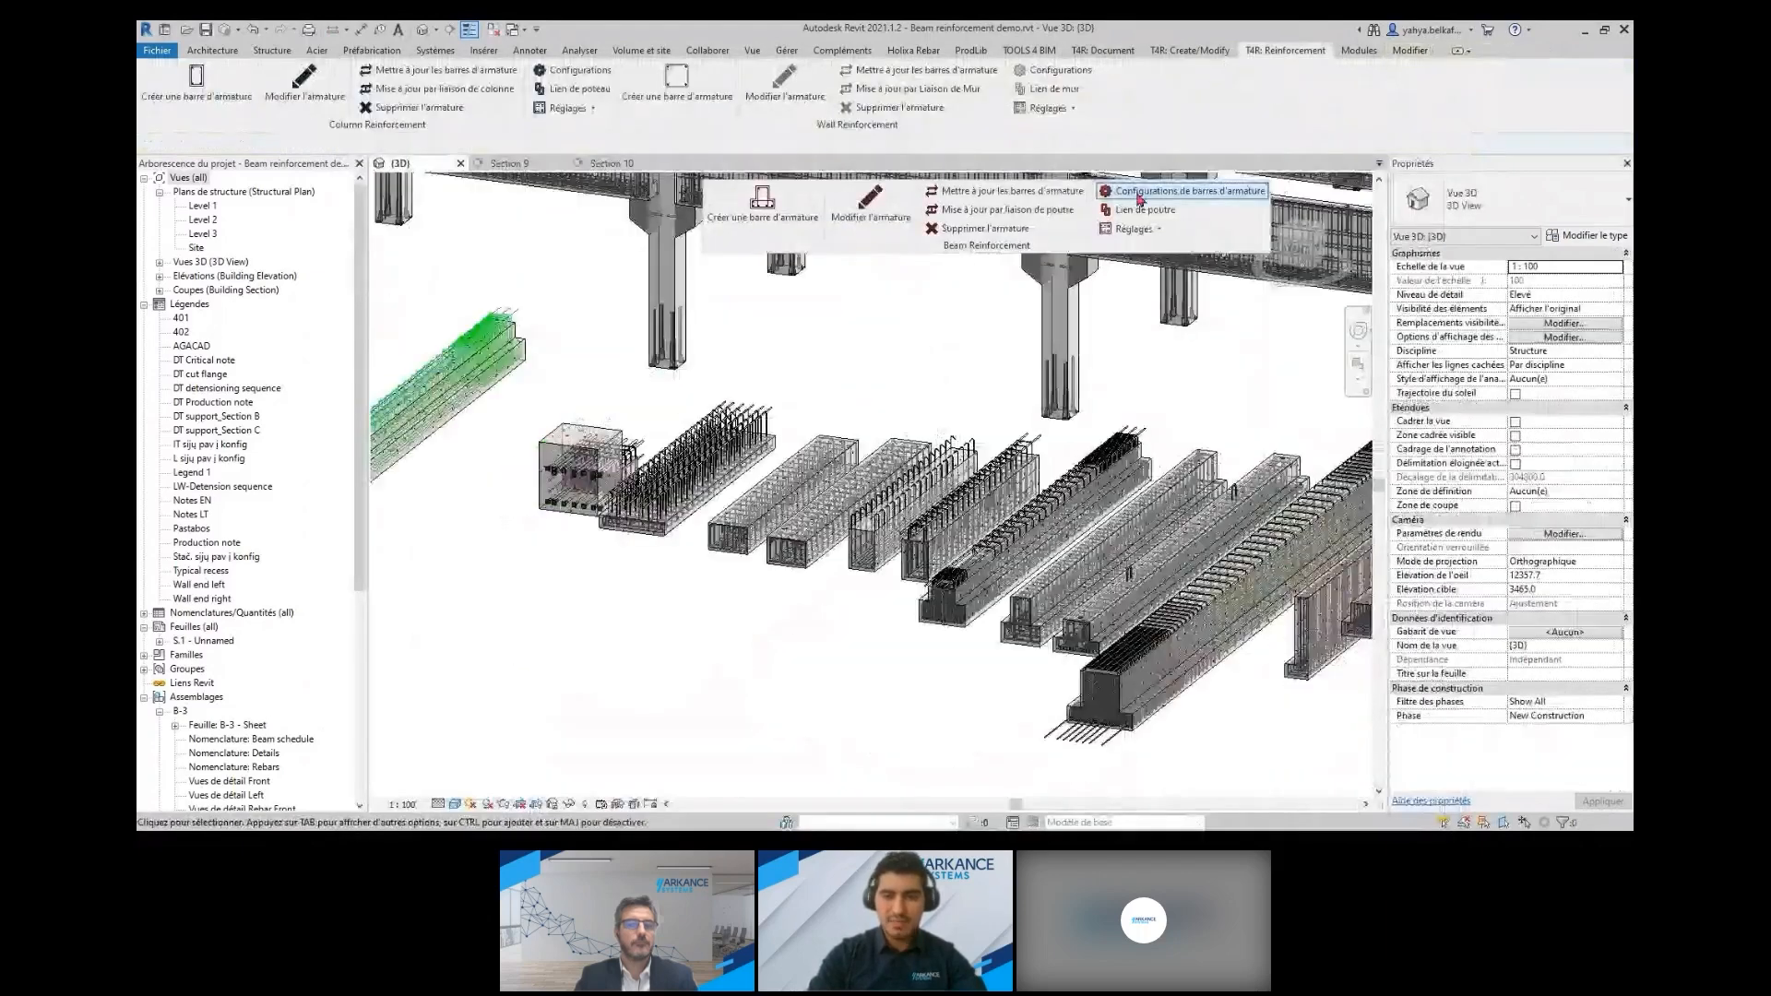
{"action": "left_click", "coordinate": [1142, 191]}
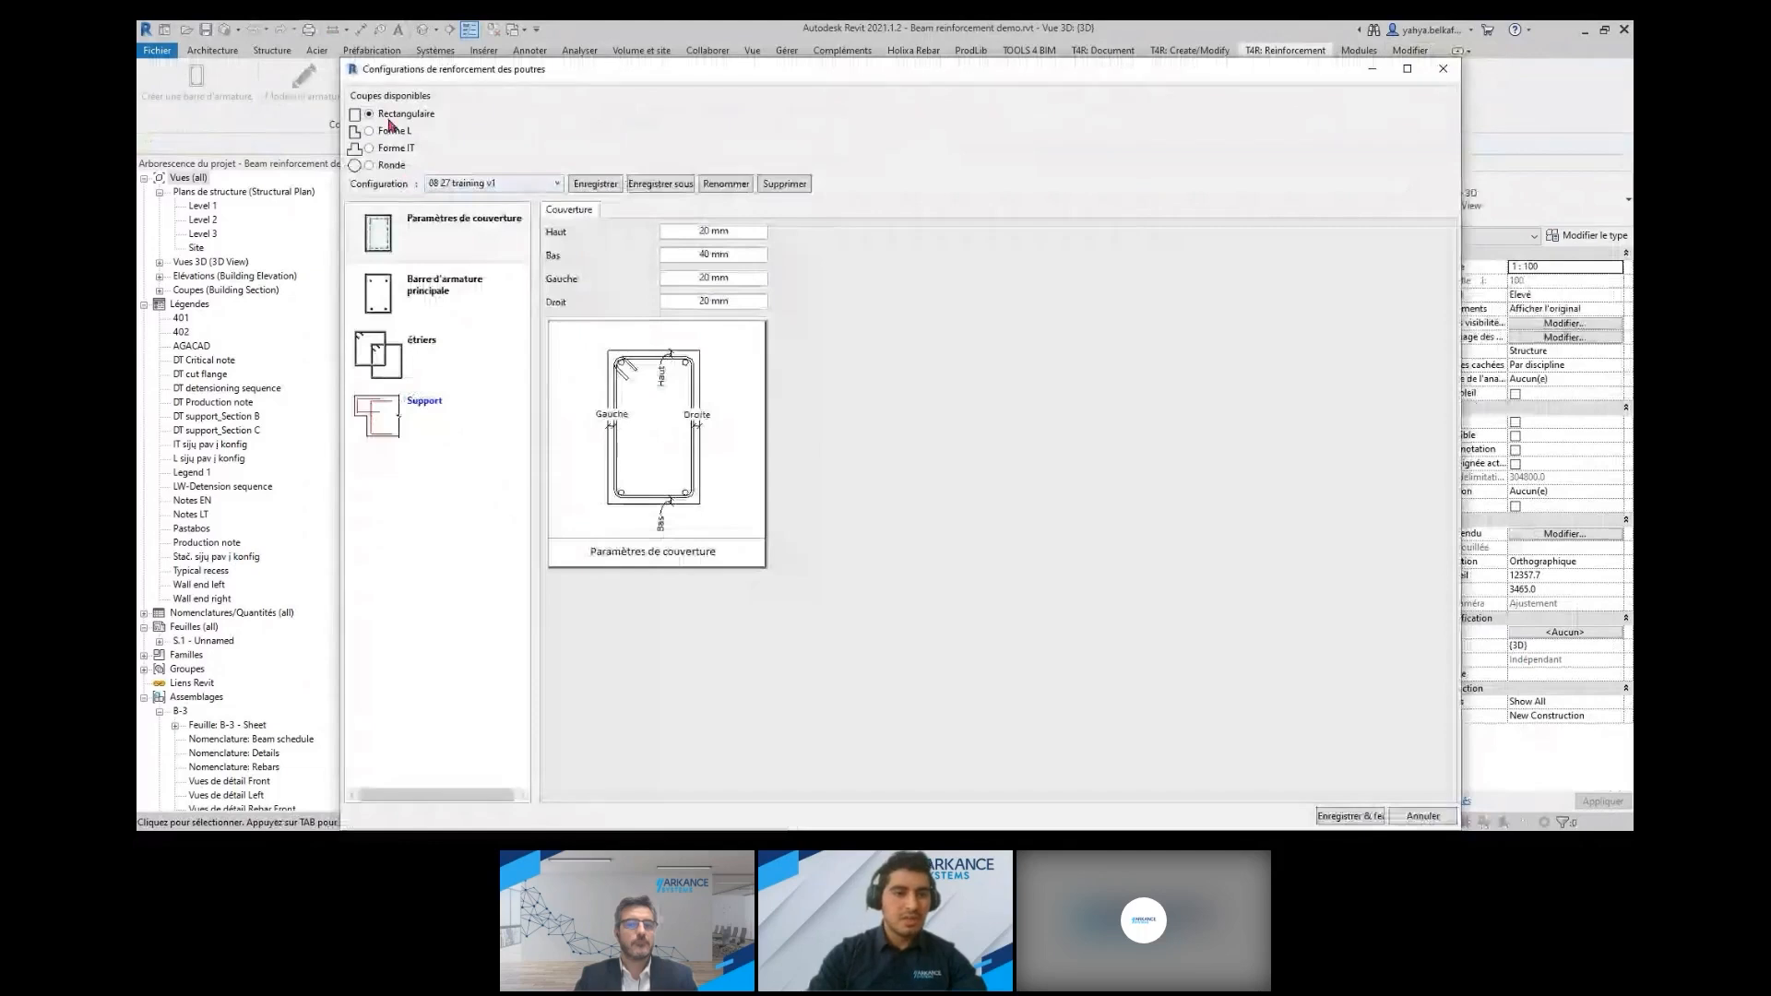
{"action": "left_click", "coordinate": [409, 235]}
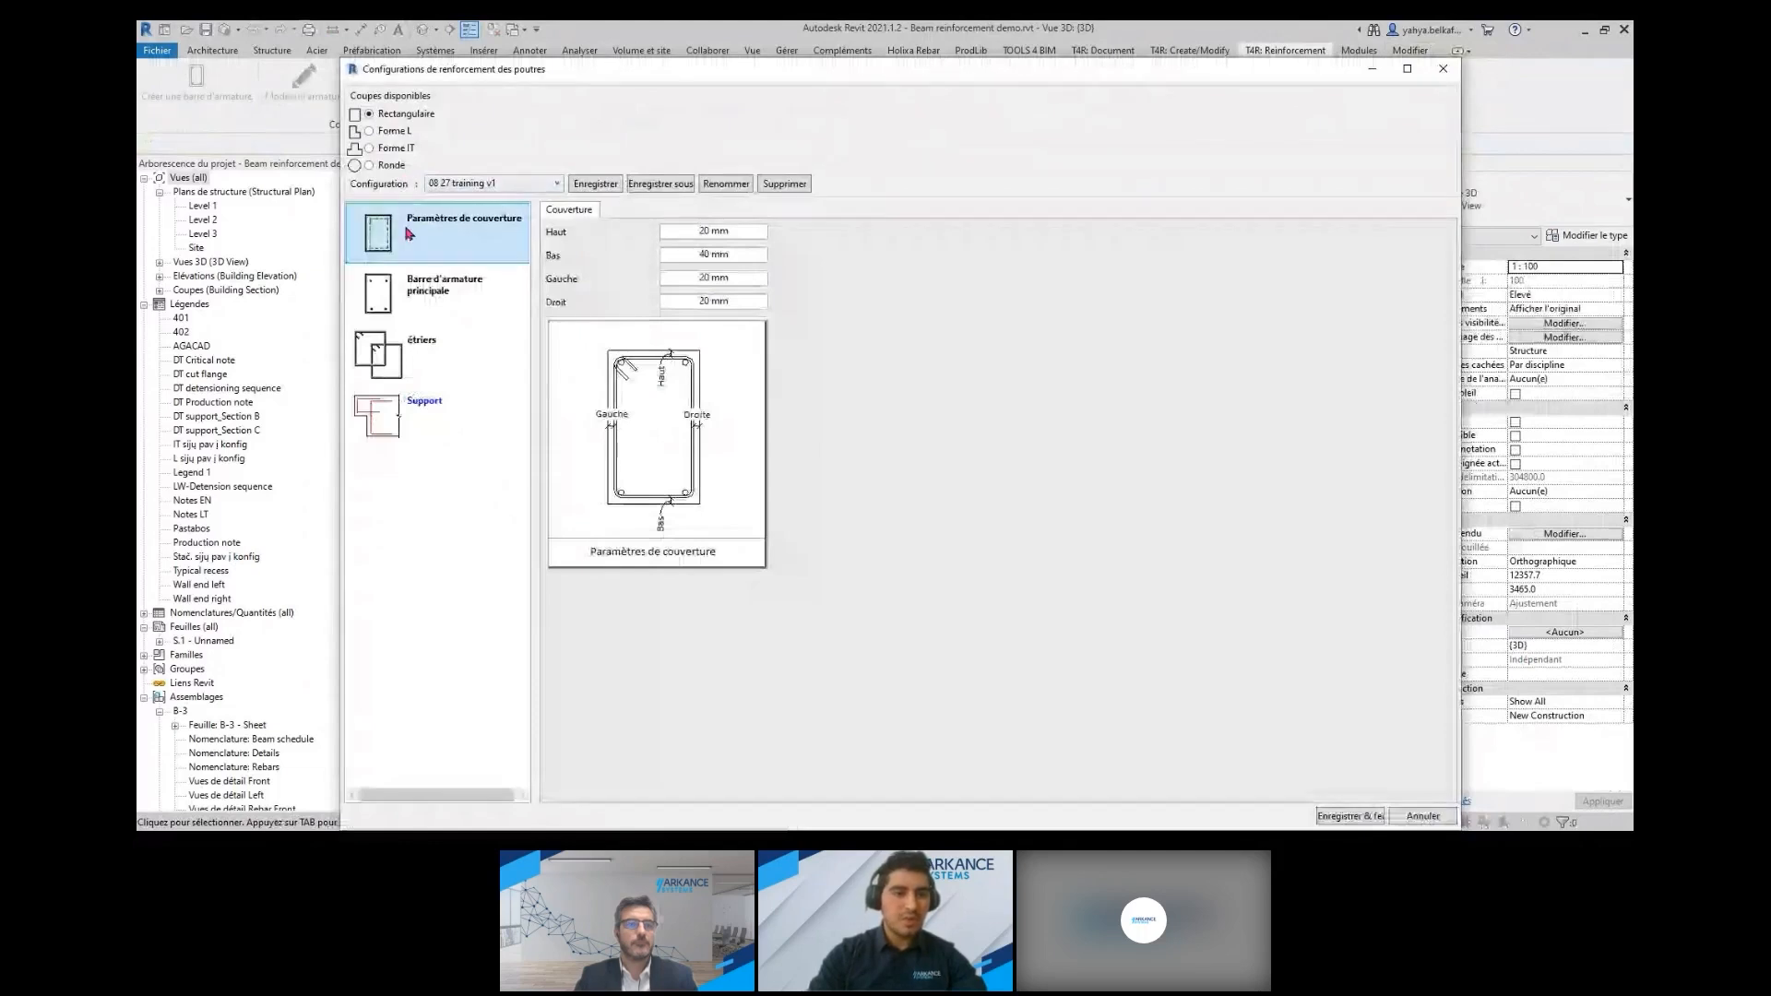
{"action": "left_click", "coordinate": [453, 301]}
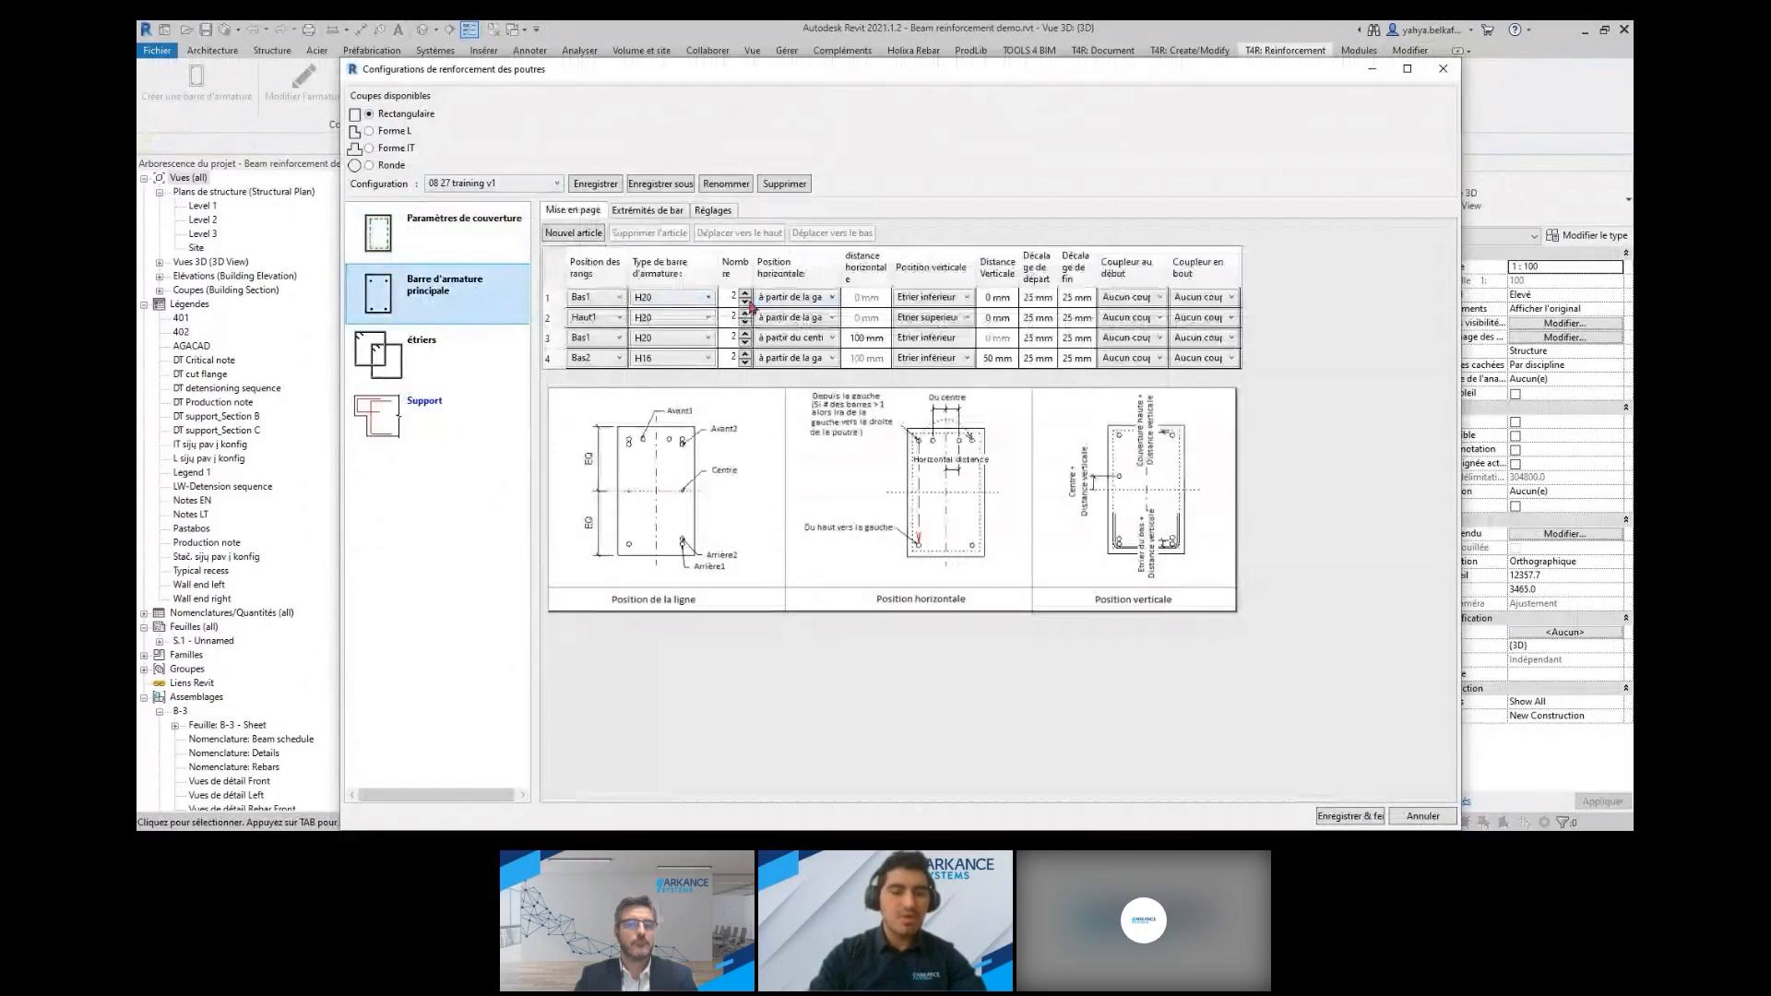
{"action": "left_click_drag", "start_coordinate": [752, 270], "coordinate": [785, 291]}
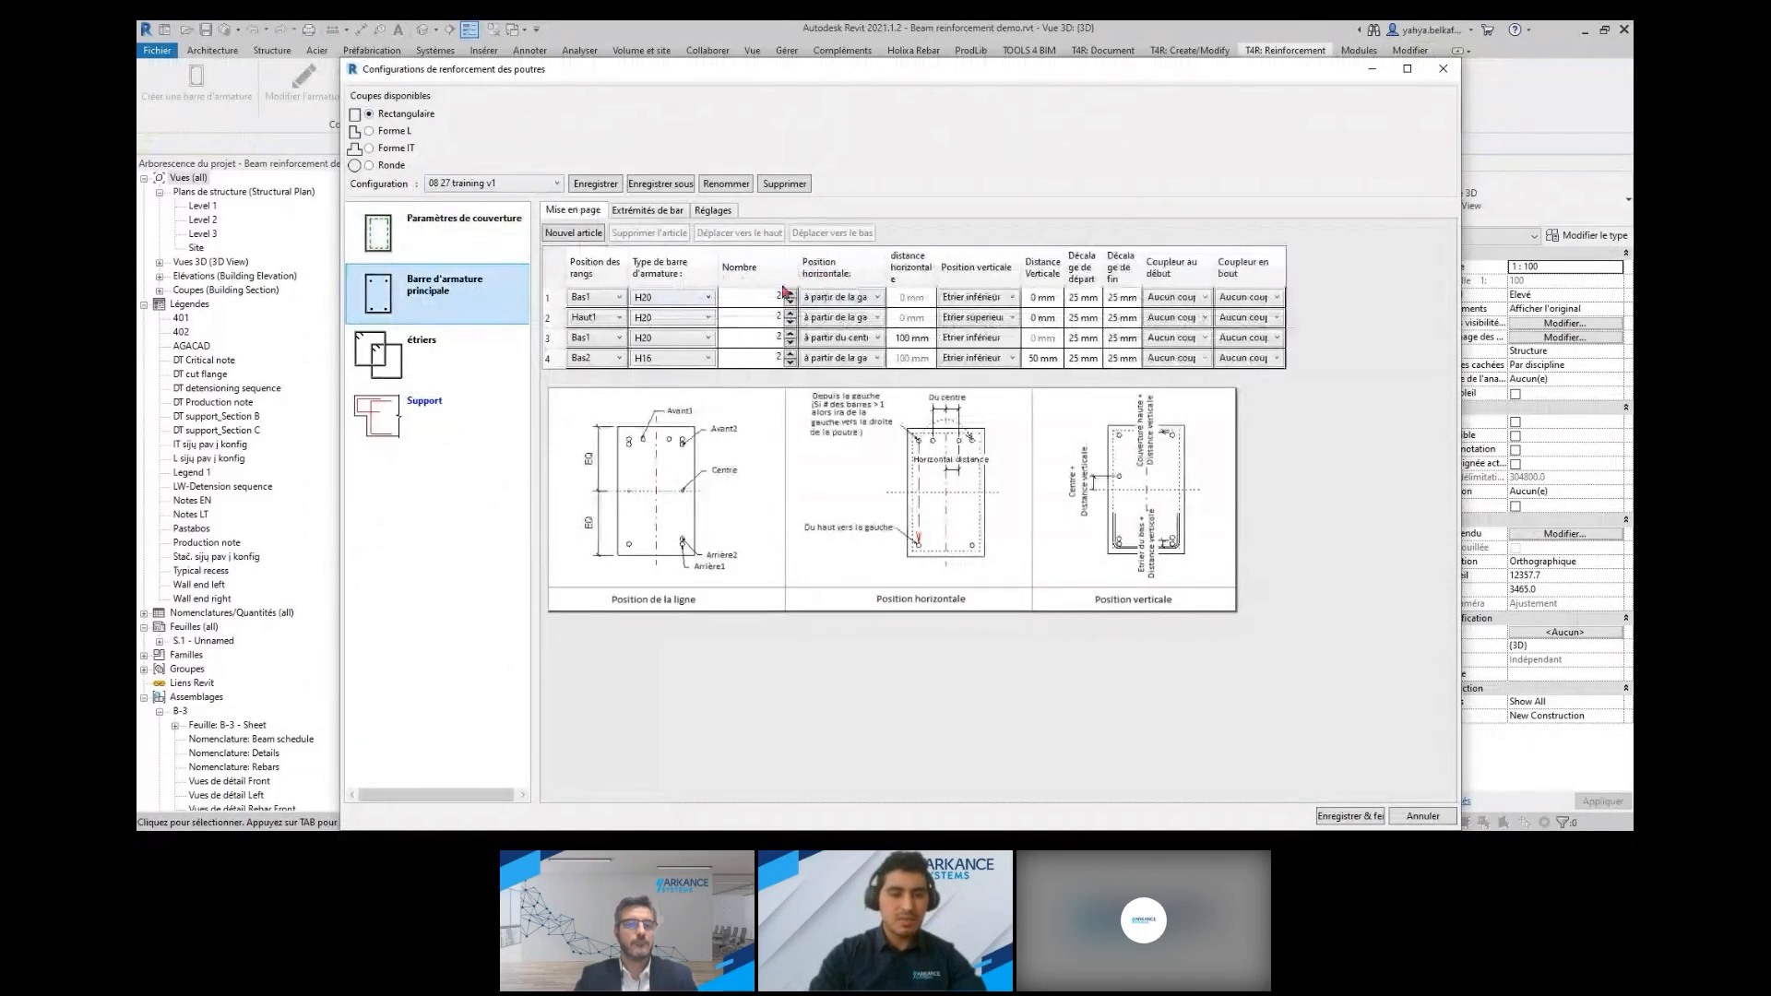
{"action": "left_click", "coordinate": [413, 343]}
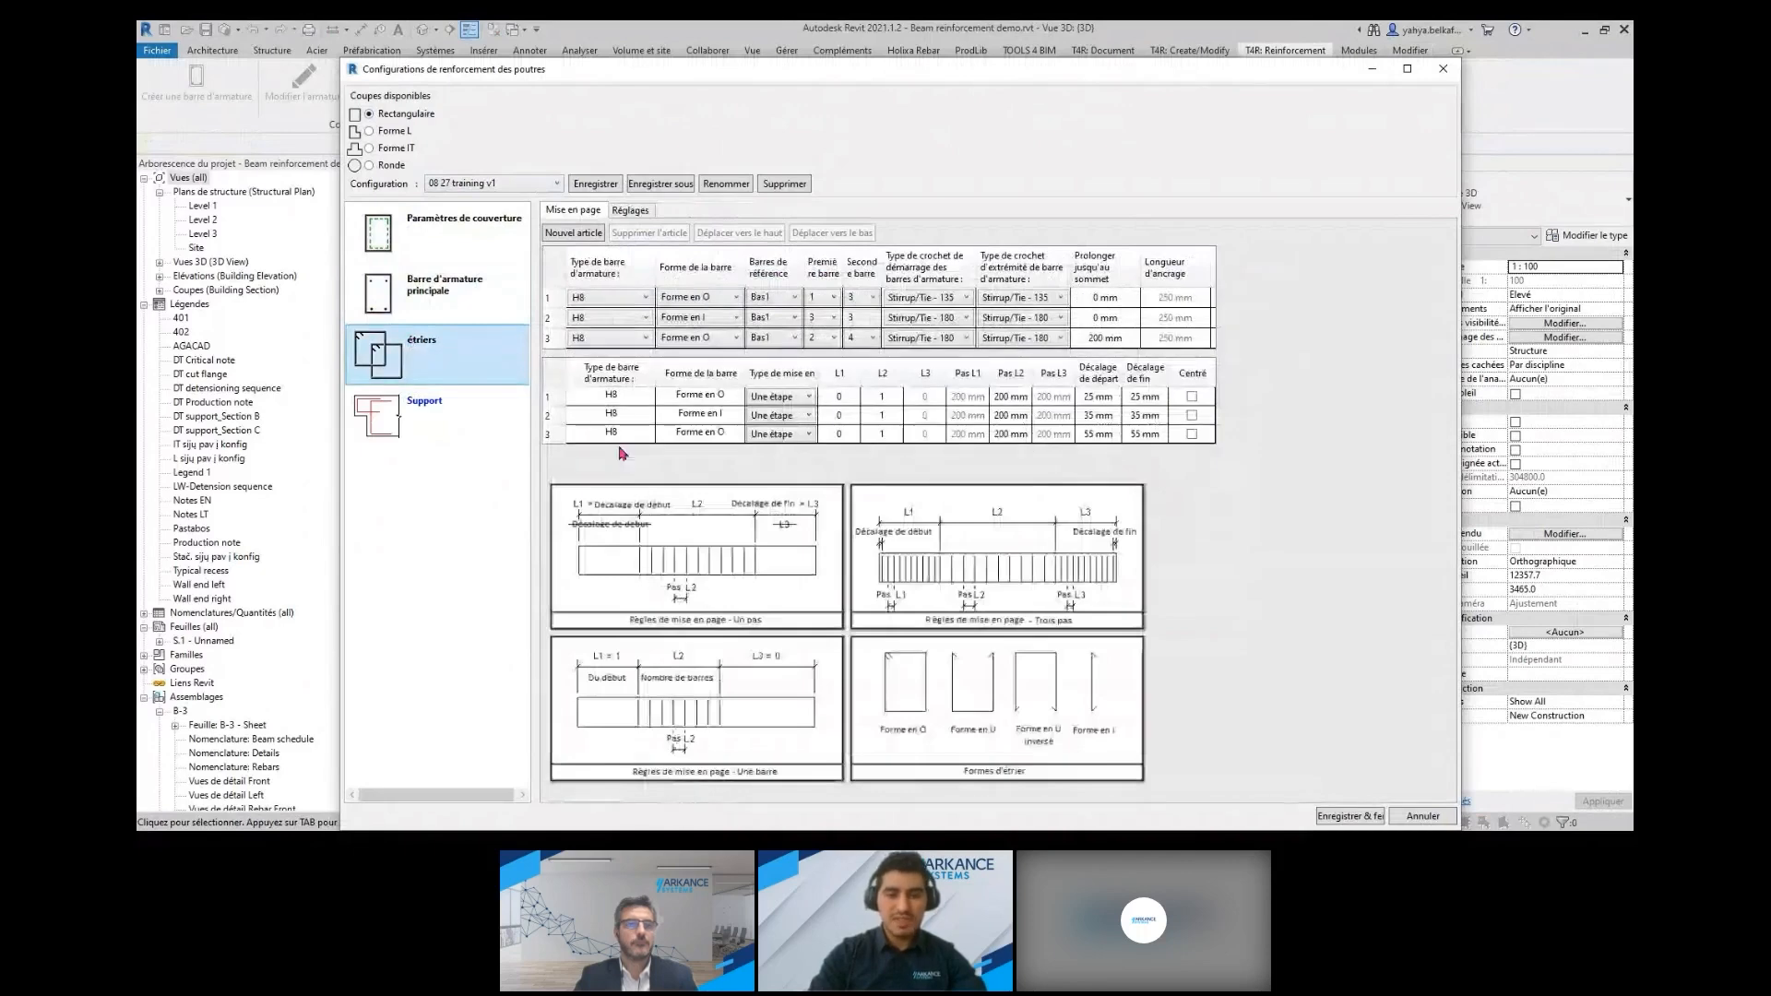
{"action": "left_click", "coordinate": [432, 421]}
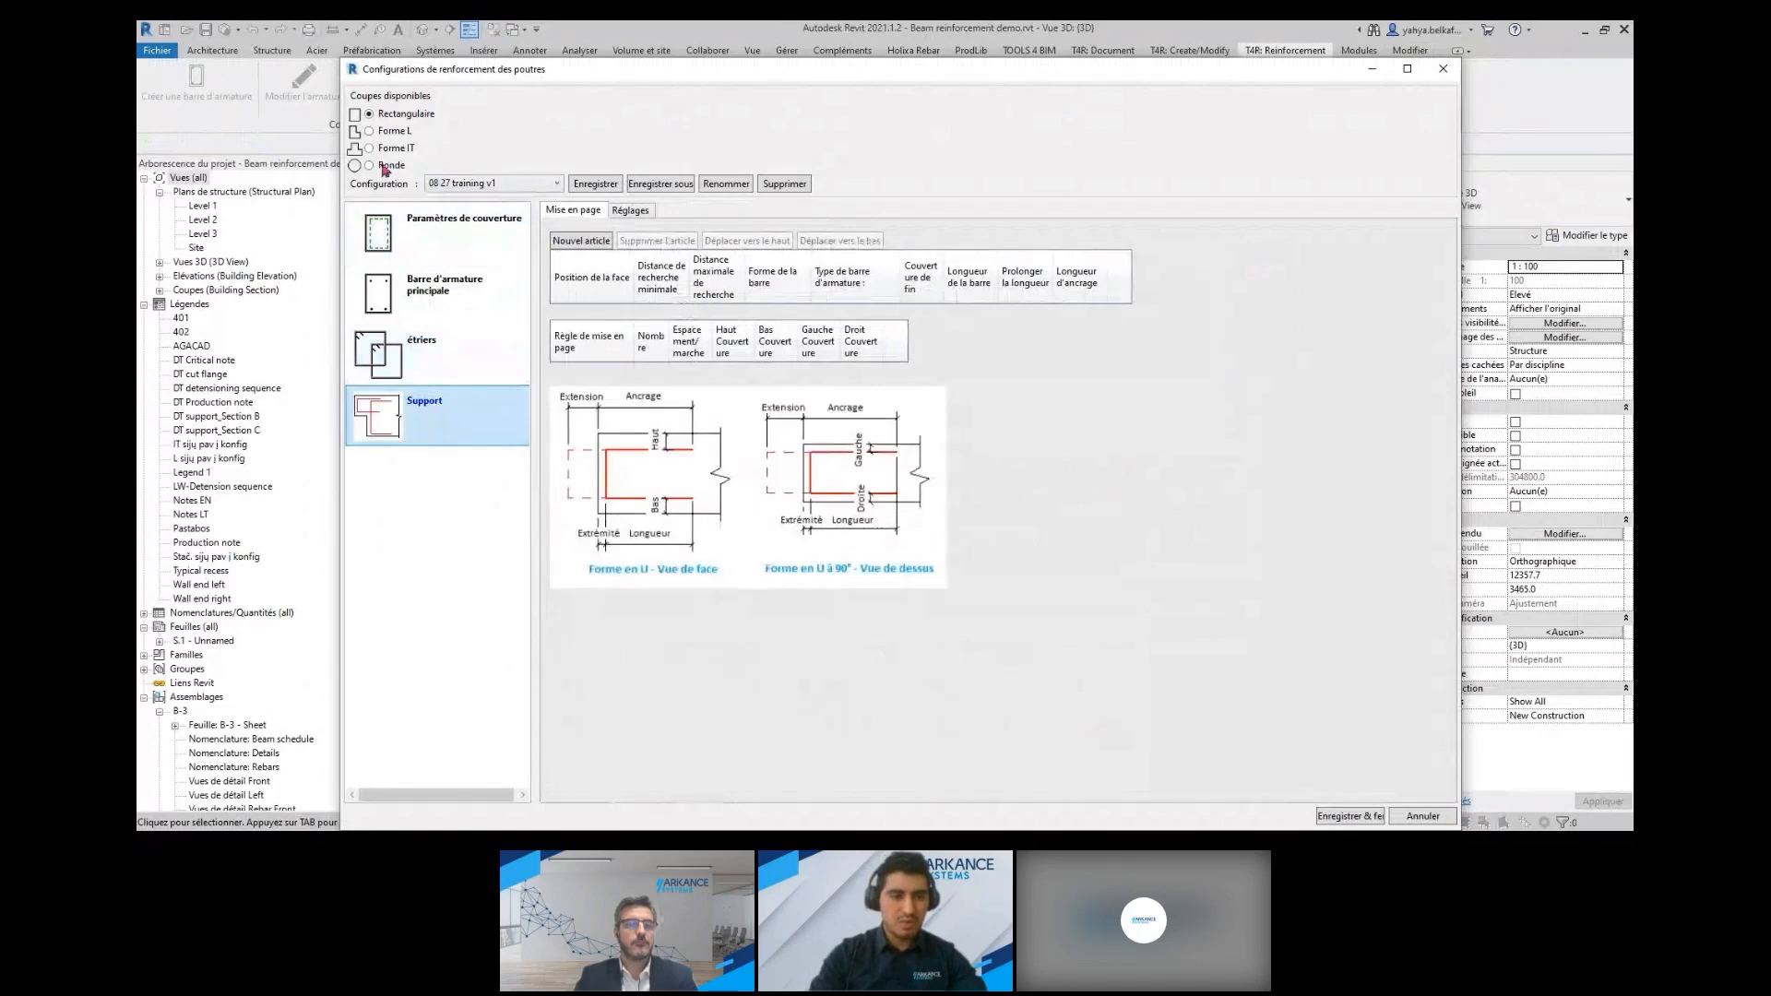
Review the beam reinforcement configurations for L-shaped, inverted tee and round sections, and close the configurations without saving
{"action": "left_click", "coordinate": [371, 132]}
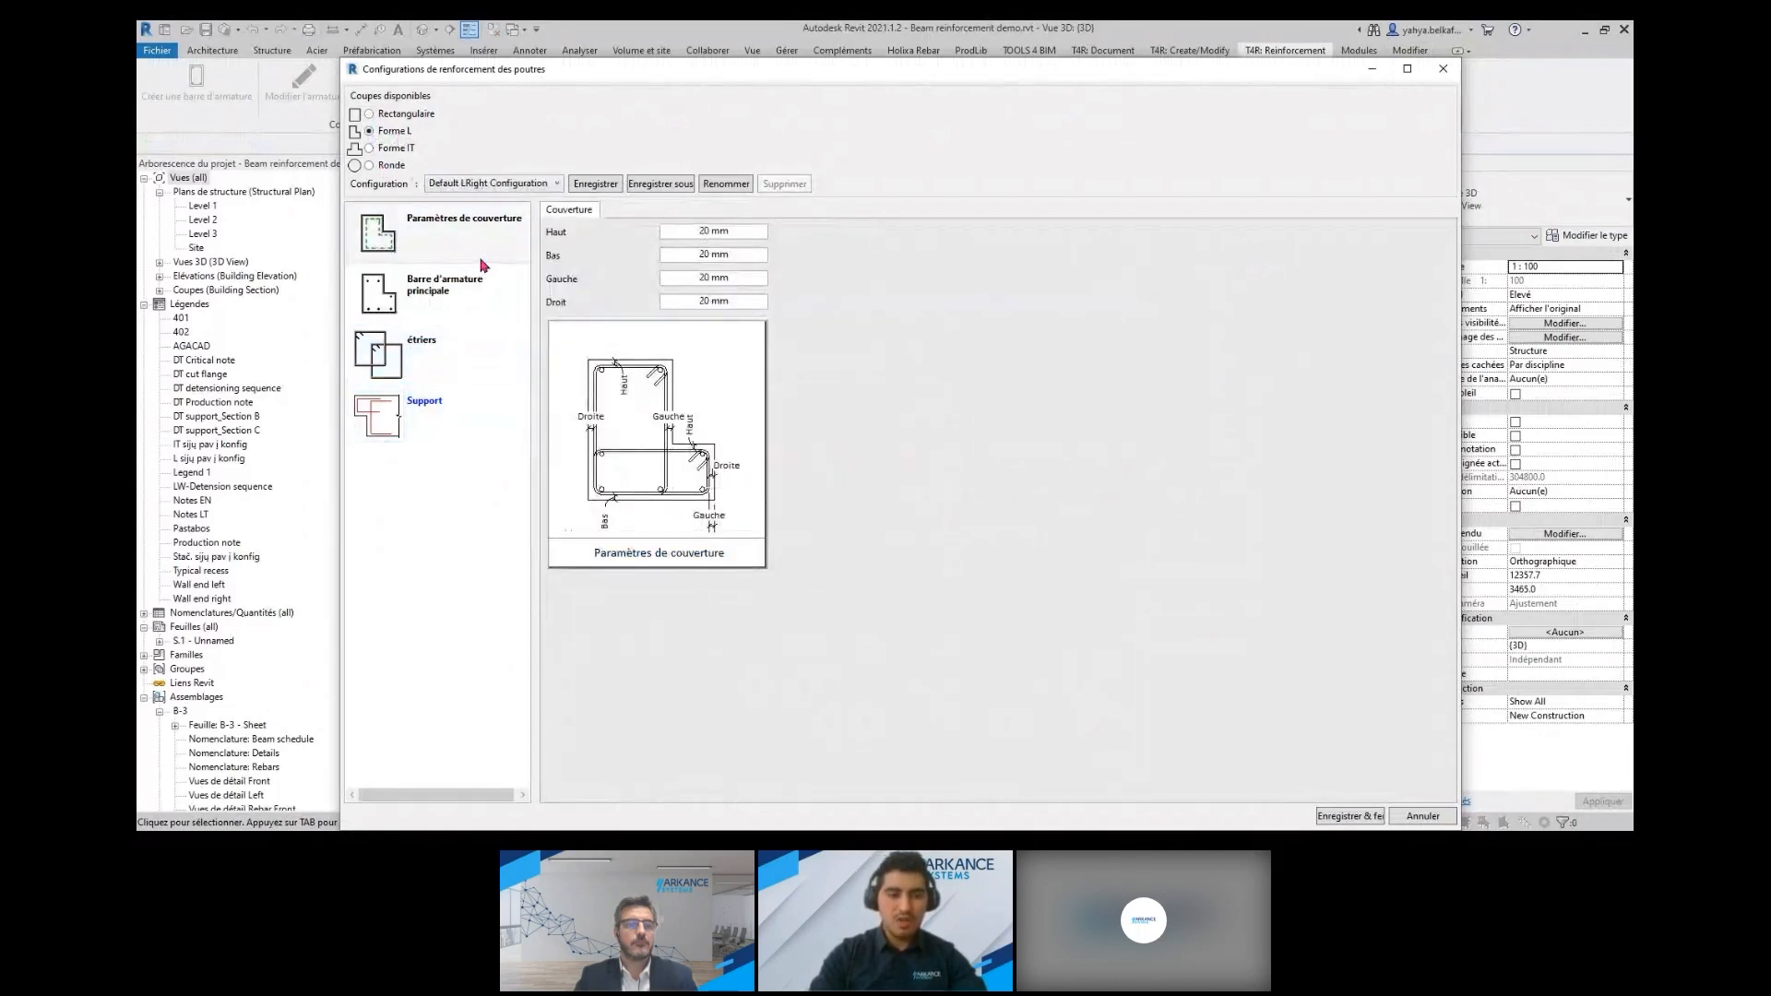
{"action": "left_click", "coordinate": [460, 297]}
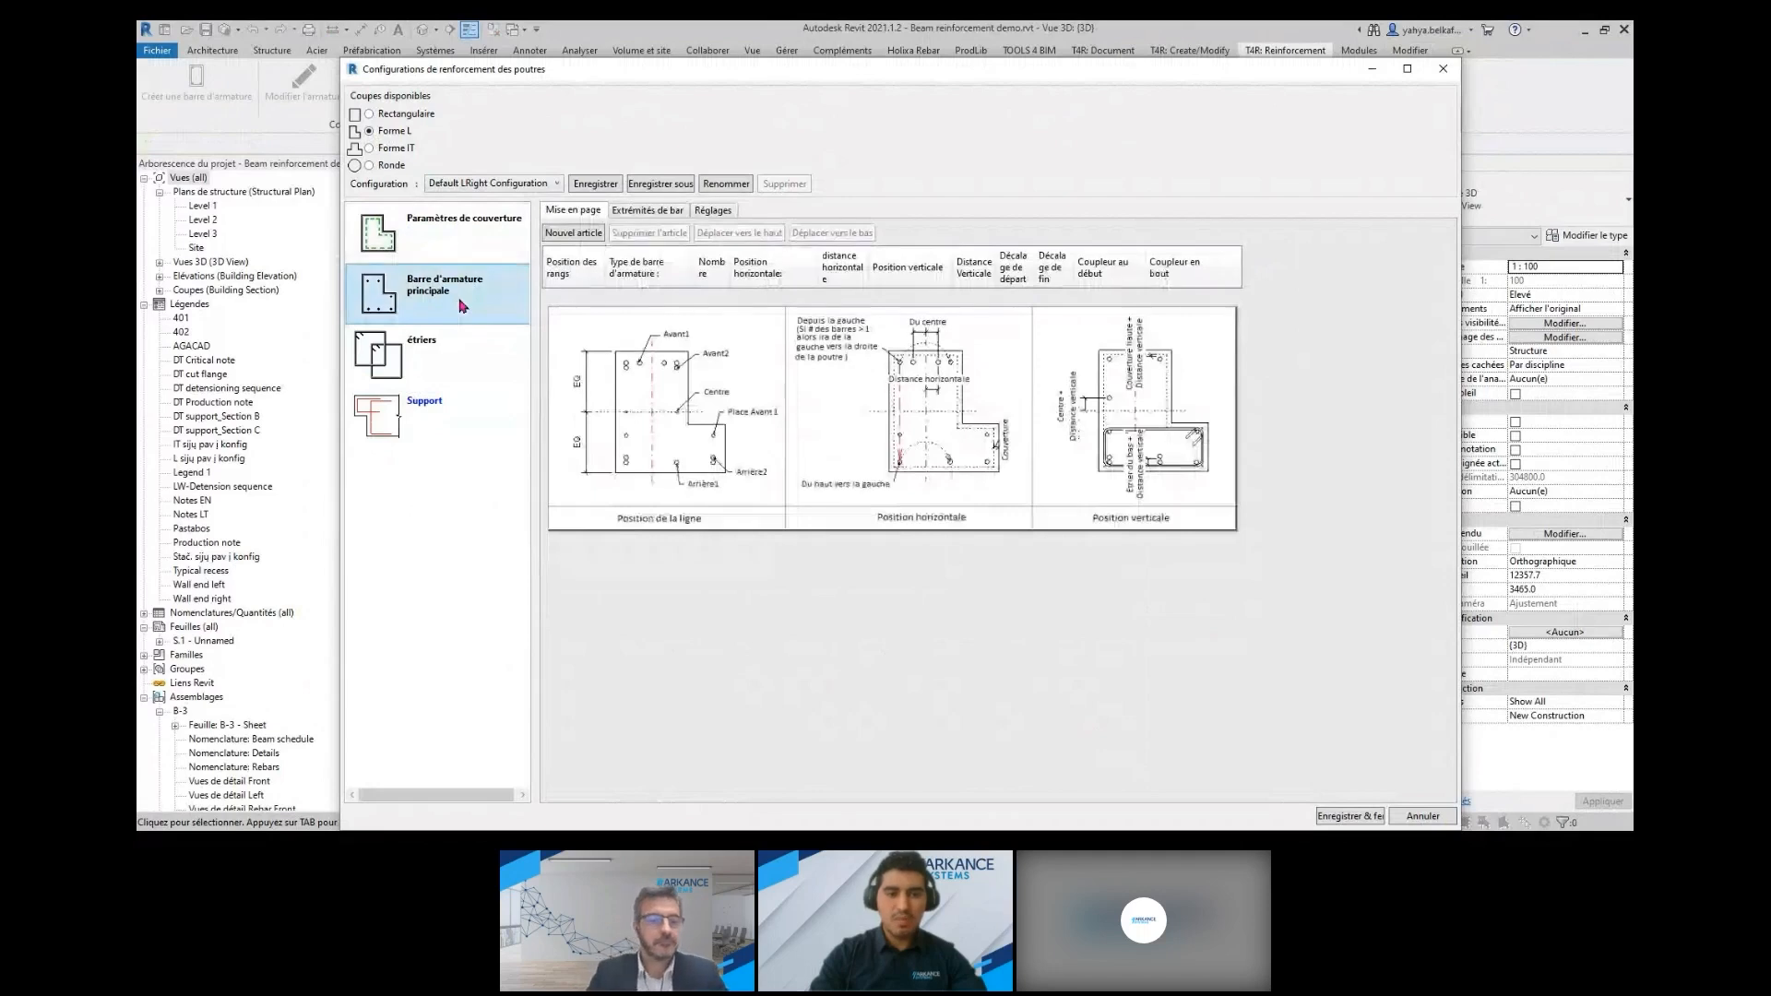
{"action": "left_click", "coordinate": [448, 366]}
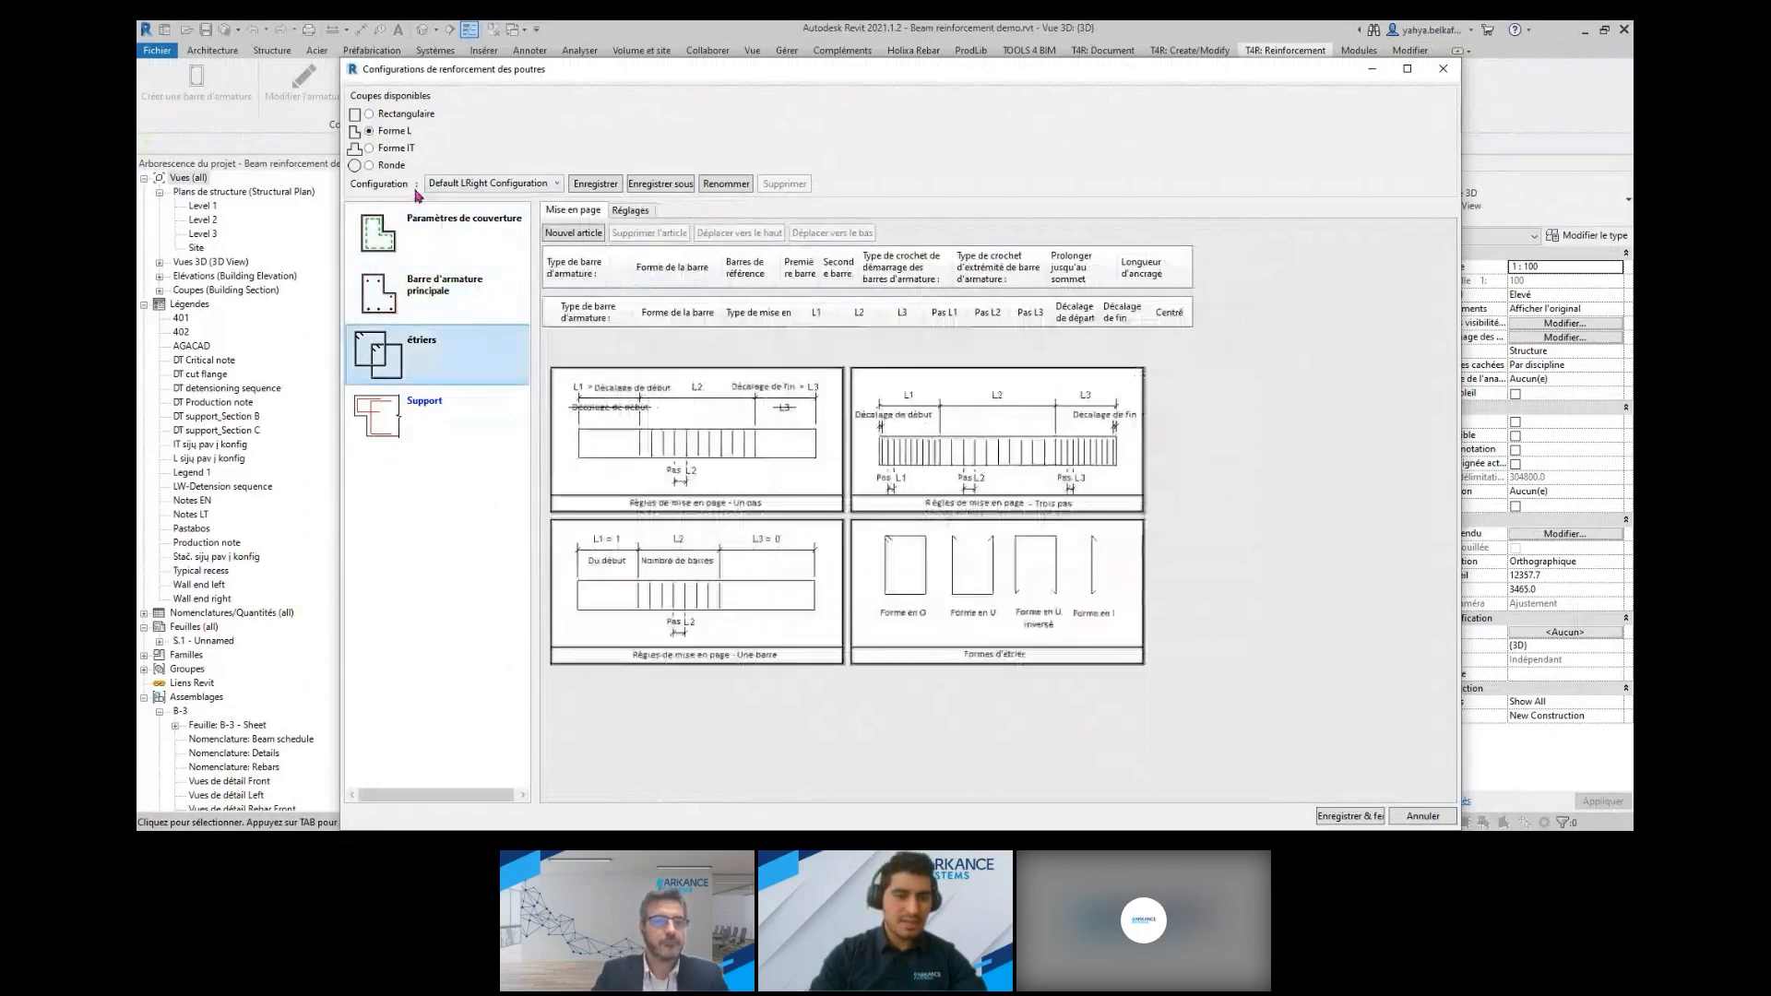
{"action": "left_click", "coordinate": [370, 149]}
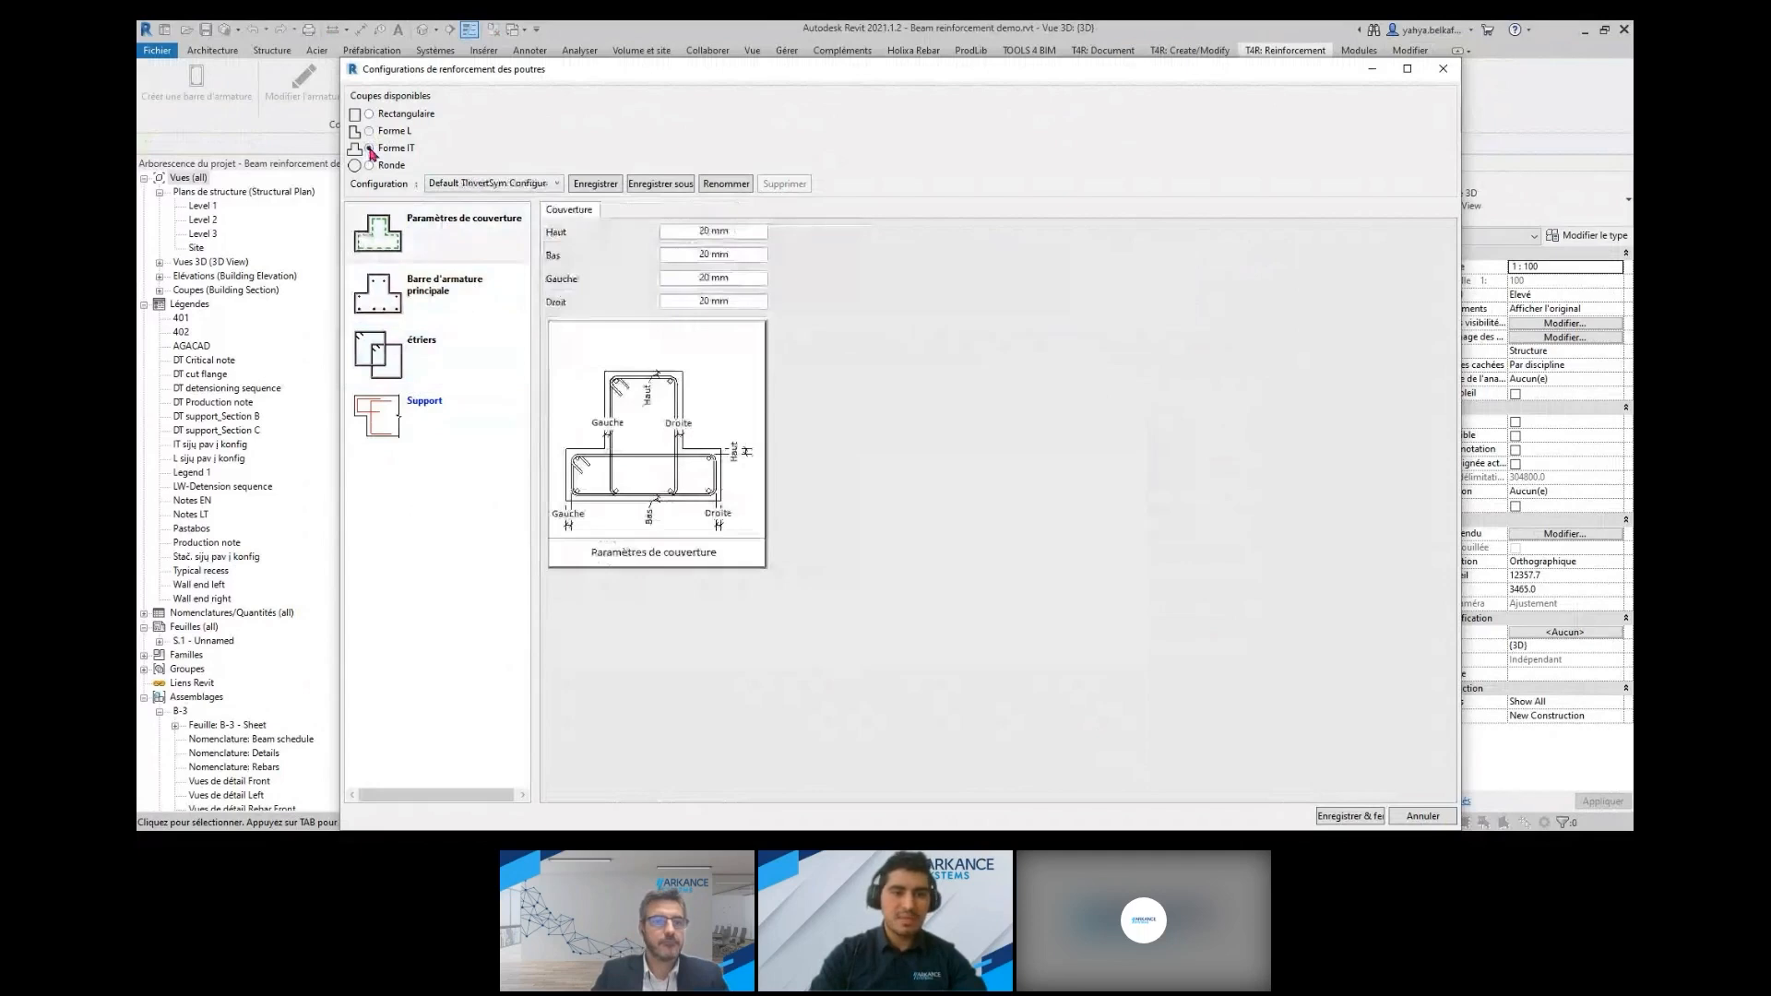
{"action": "left_click", "coordinate": [473, 189]}
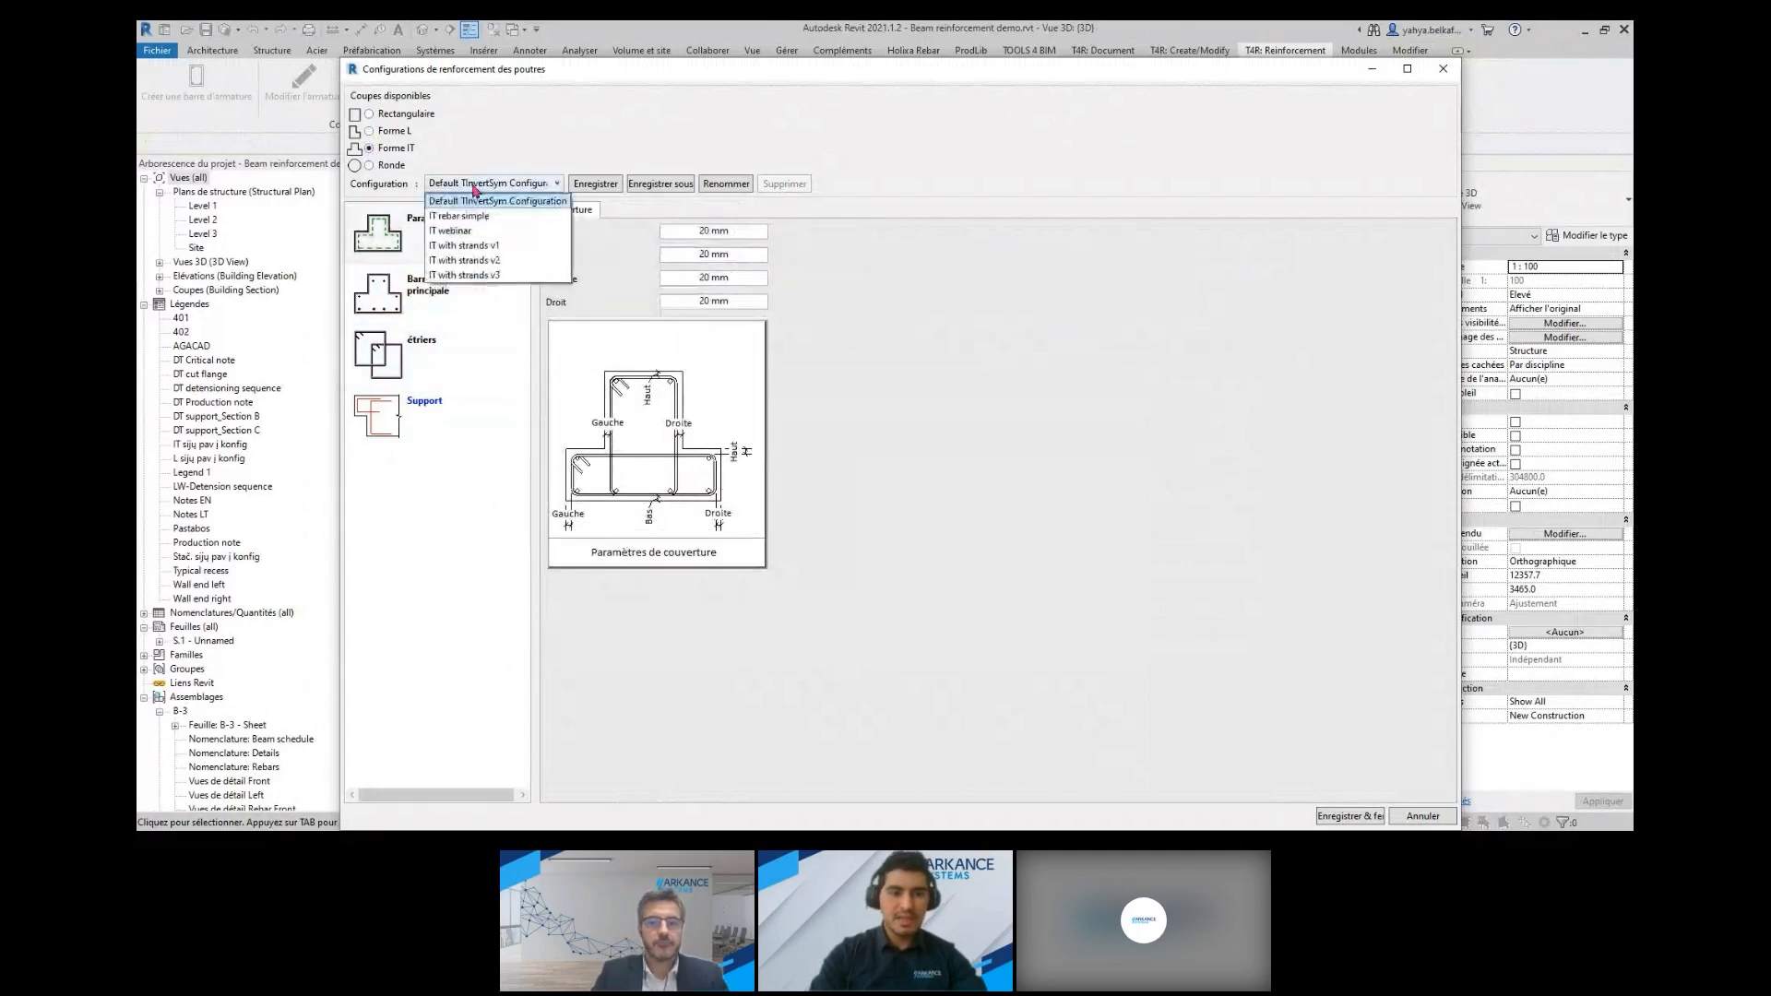
{"action": "left_click", "coordinate": [943, 369]}
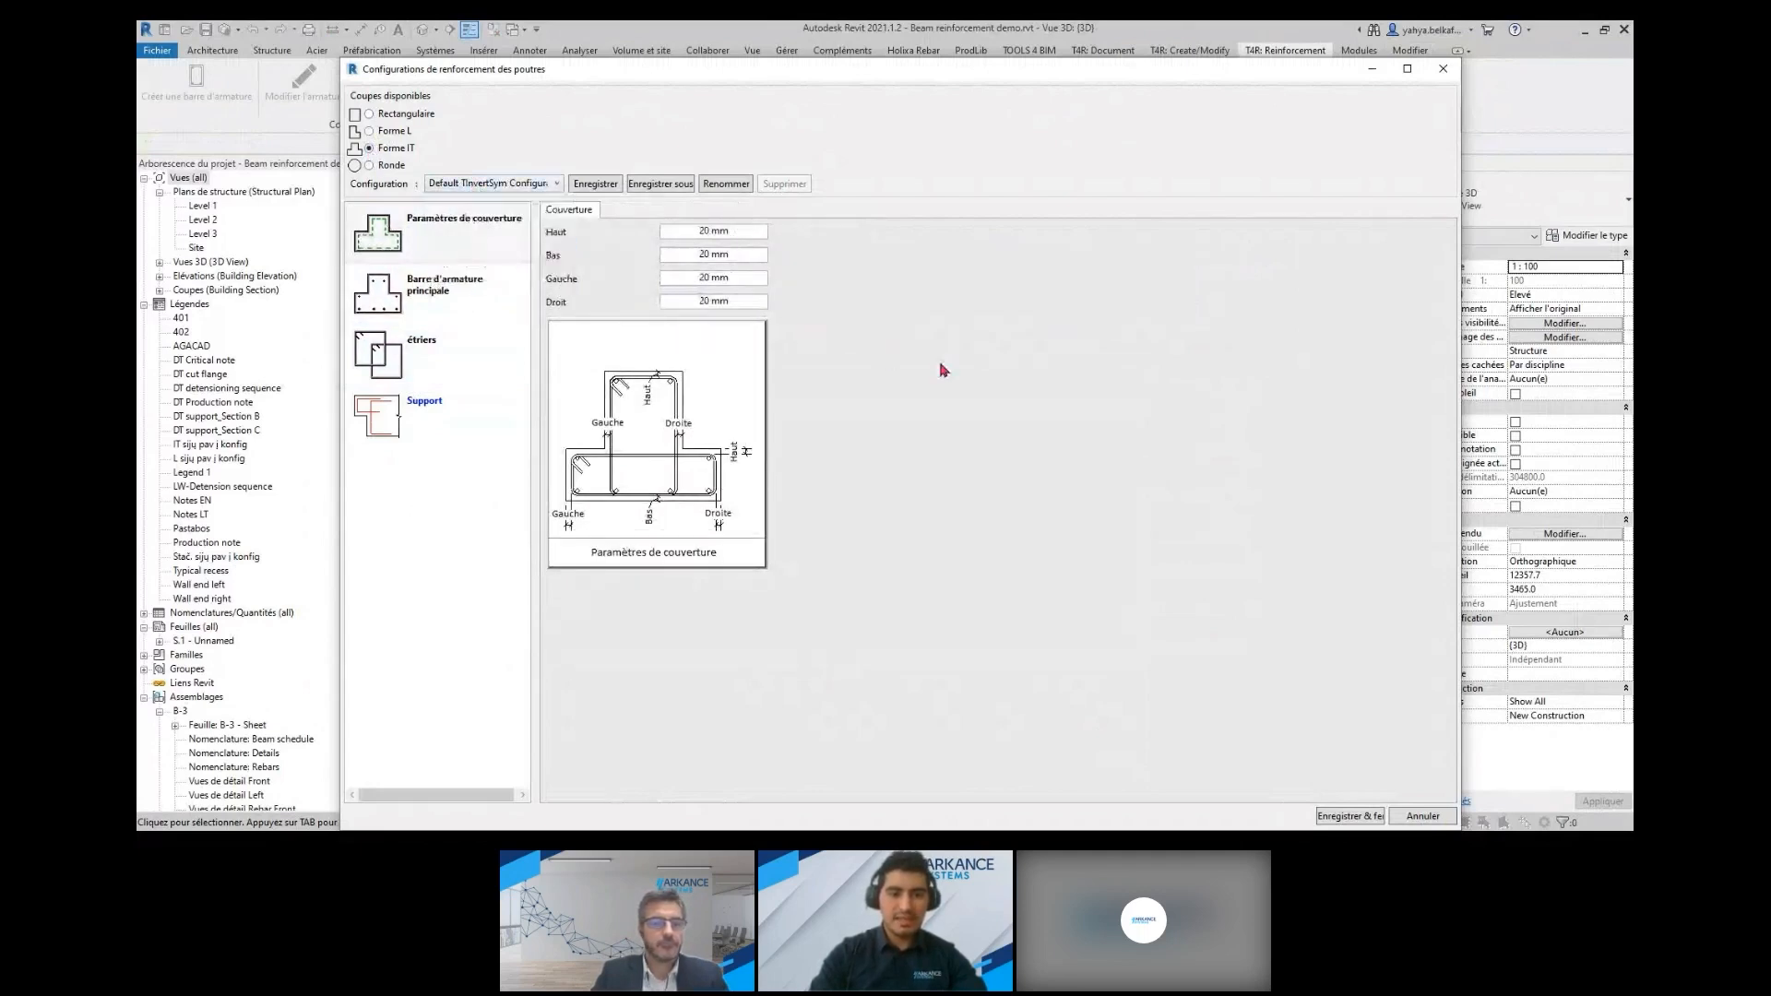
{"action": "left_click", "coordinate": [379, 167]}
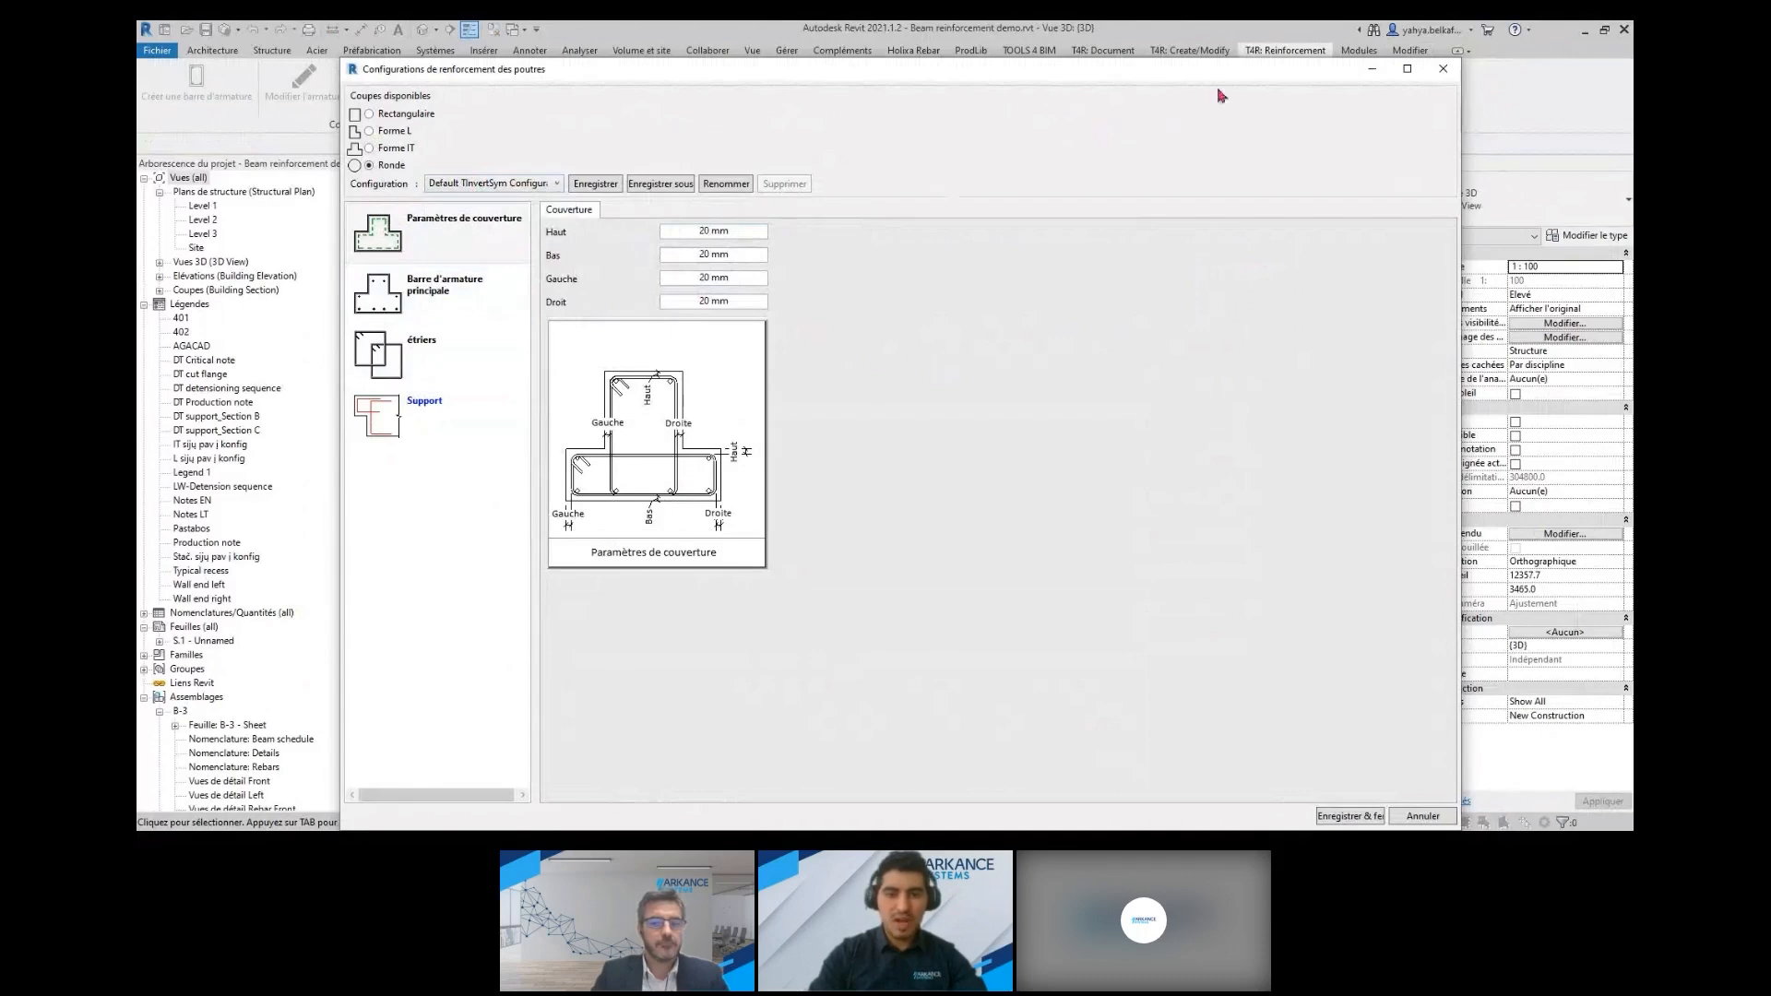
{"action": "left_click", "coordinate": [1444, 70]}
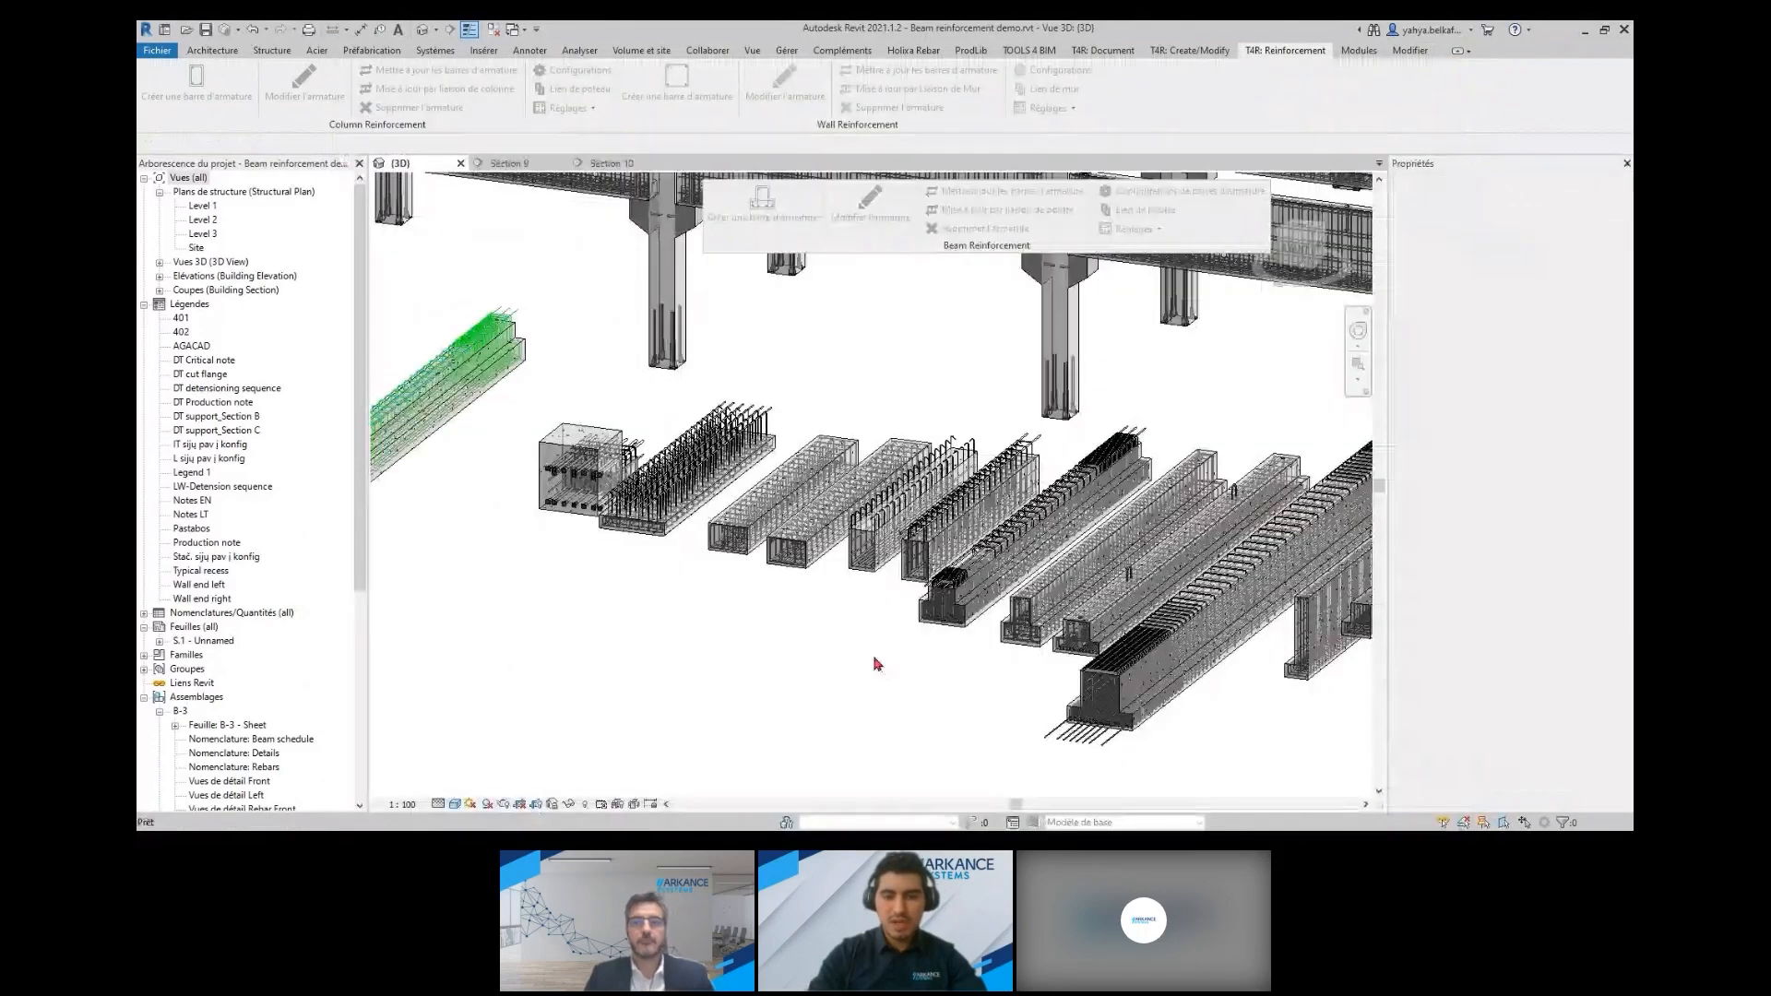
Examine the reinforcement of the precast frame's deep beams, including the stirrups and longitudinal bars near the beam end
{"action": "scroll", "coordinate": [959, 604], "scroll_direction": "down", "scroll_amount": 2}
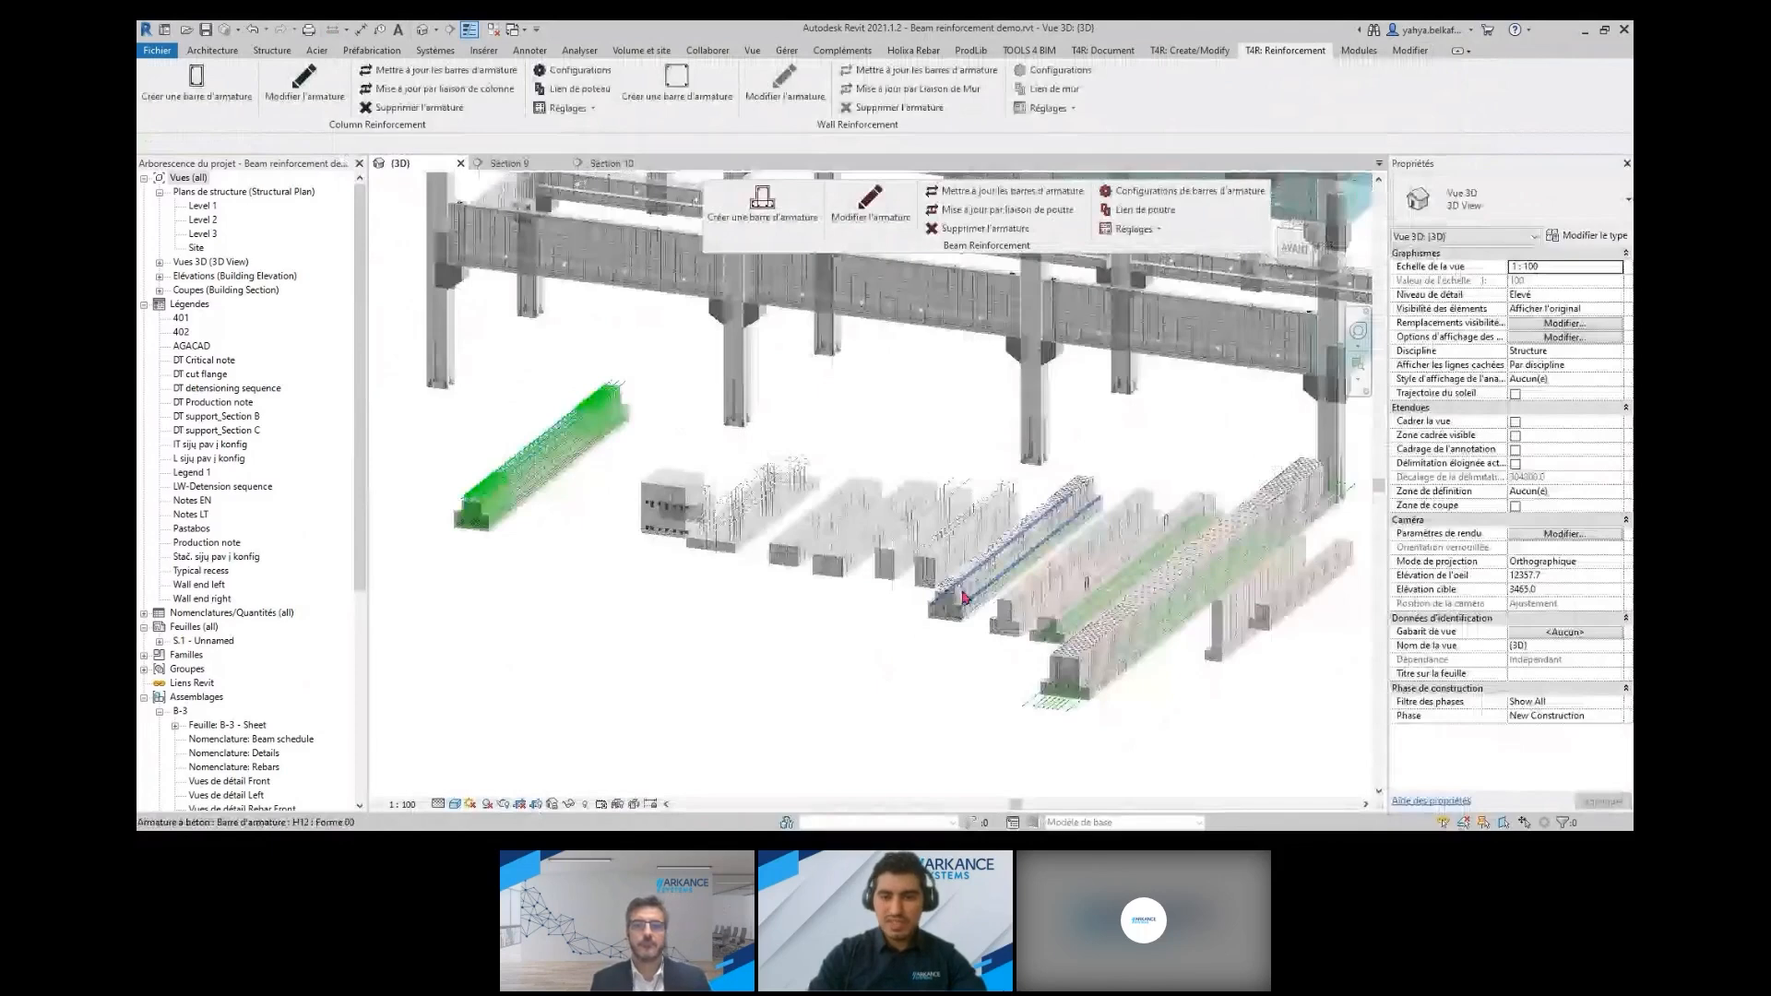
{"action": "middle_click_drag", "start_coordinate": [964, 598], "coordinate": [810, 541]}
{"action": "scroll", "coordinate": [893, 374], "scroll_direction": "up", "scroll_amount": 1}
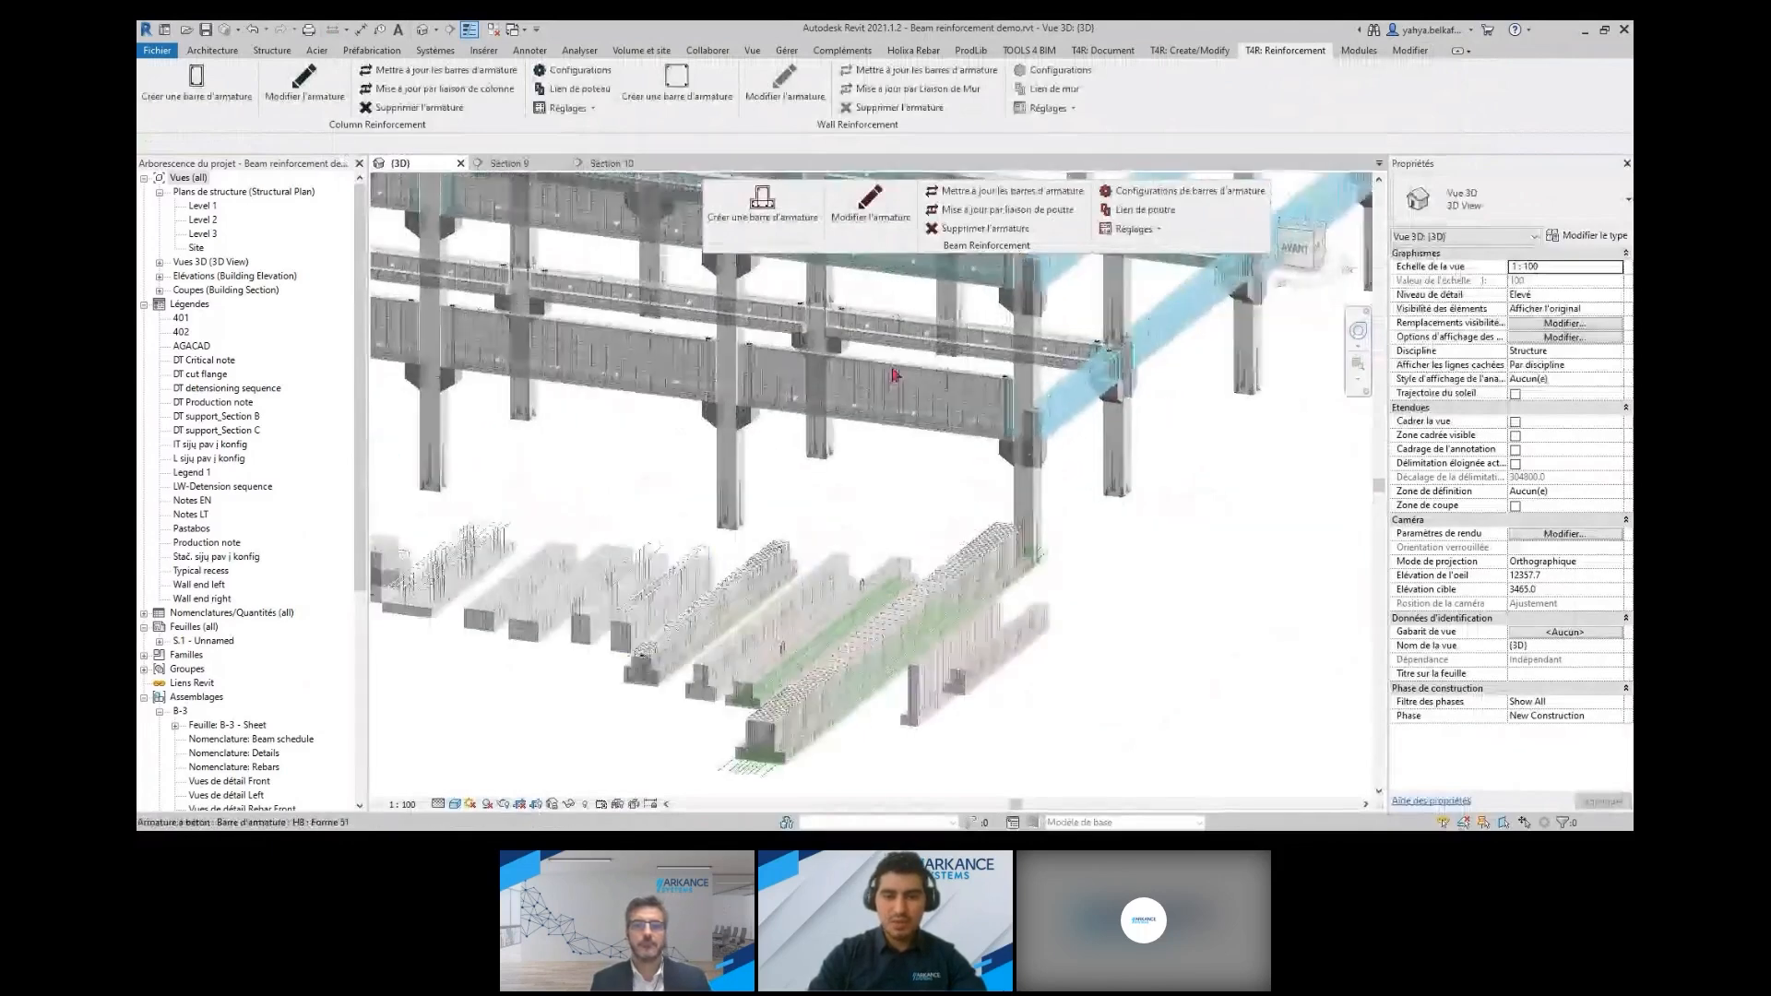
{"action": "scroll", "coordinate": [897, 376], "scroll_direction": "up", "scroll_amount": 4}
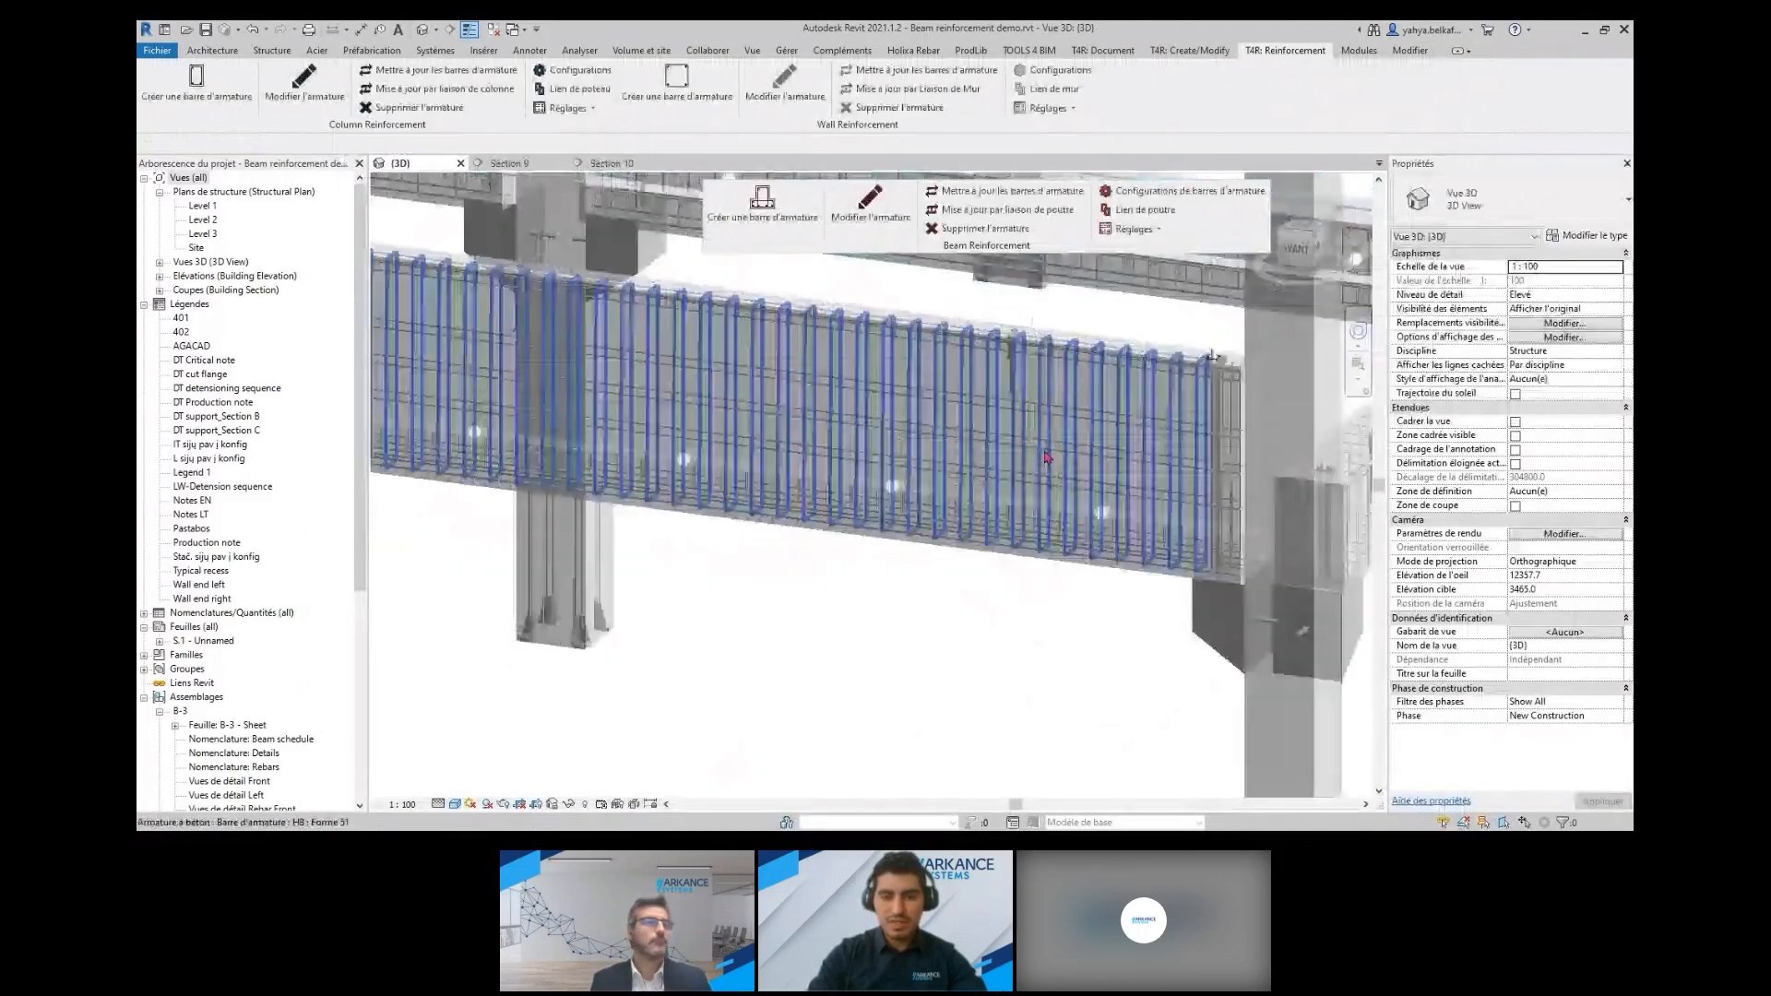
{"action": "scroll", "coordinate": [1029, 475], "scroll_direction": "up", "scroll_amount": 2}
{"action": "middle_click_drag", "start_coordinate": [1029, 479], "coordinate": [747, 531]}
{"action": "scroll", "coordinate": [1015, 574], "scroll_direction": "up", "scroll_amount": 2}
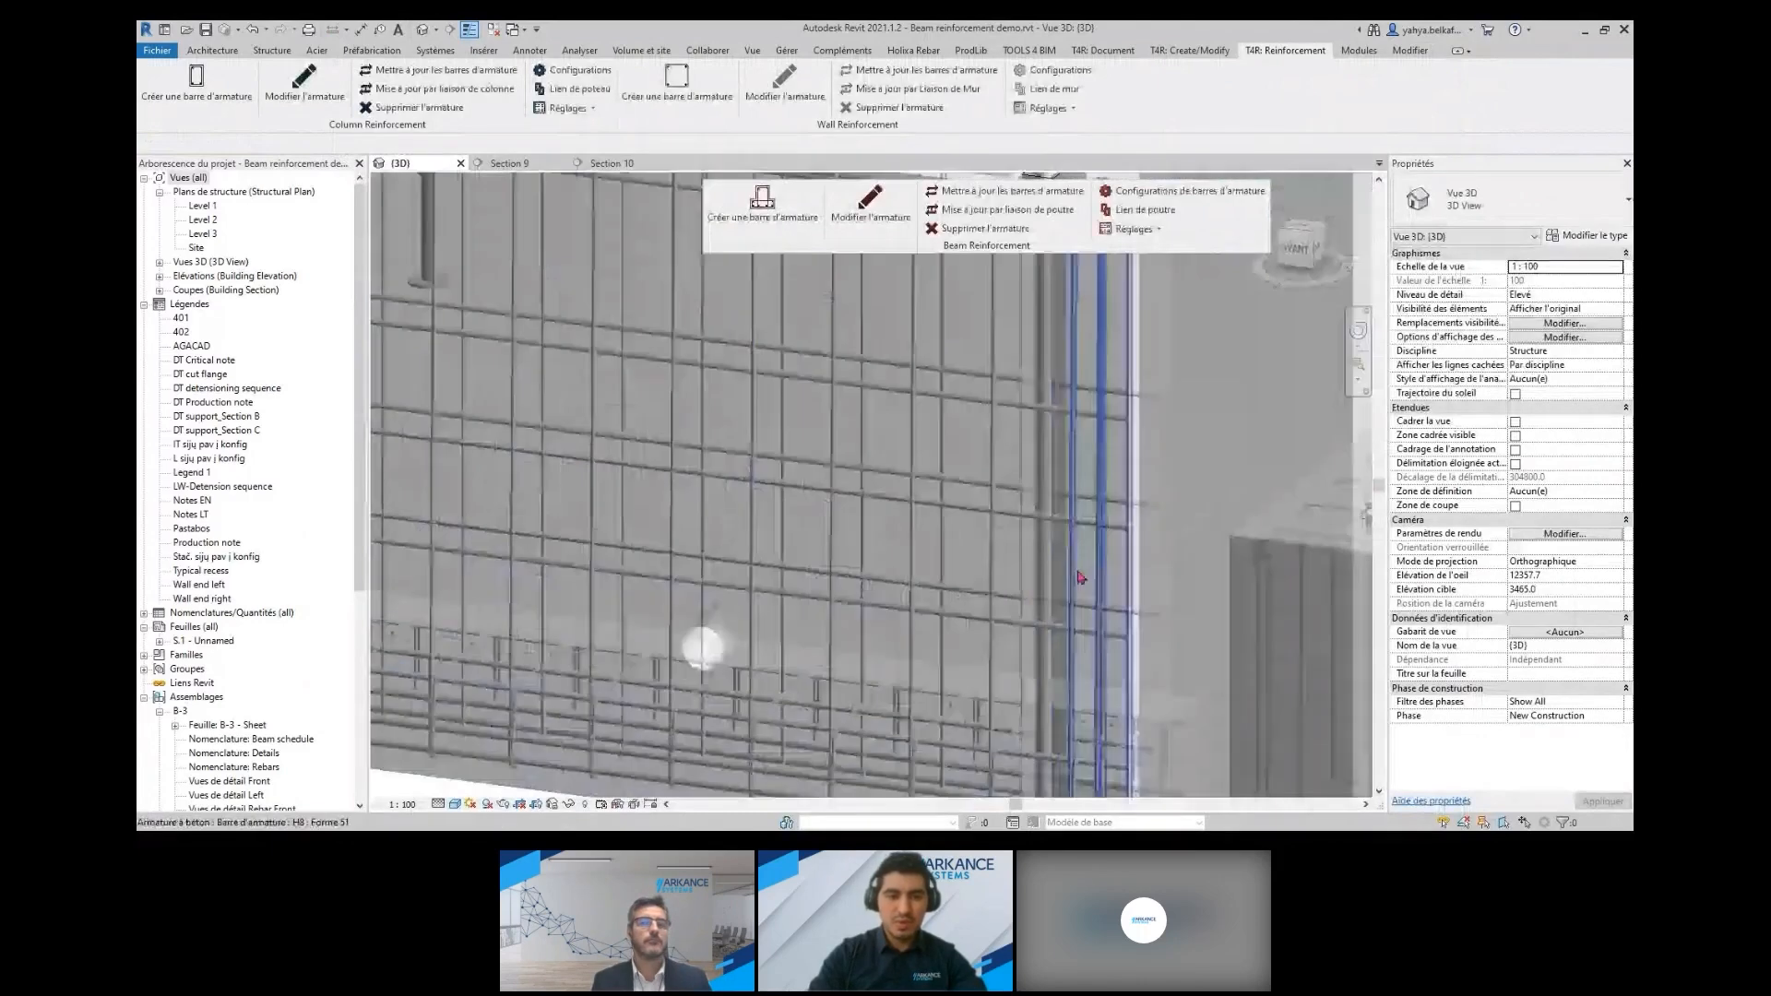
{"action": "middle_click_drag", "start_coordinate": [1082, 578], "coordinate": [1100, 430]}
{"action": "scroll", "coordinate": [873, 493], "scroll_direction": "down", "scroll_amount": 3}
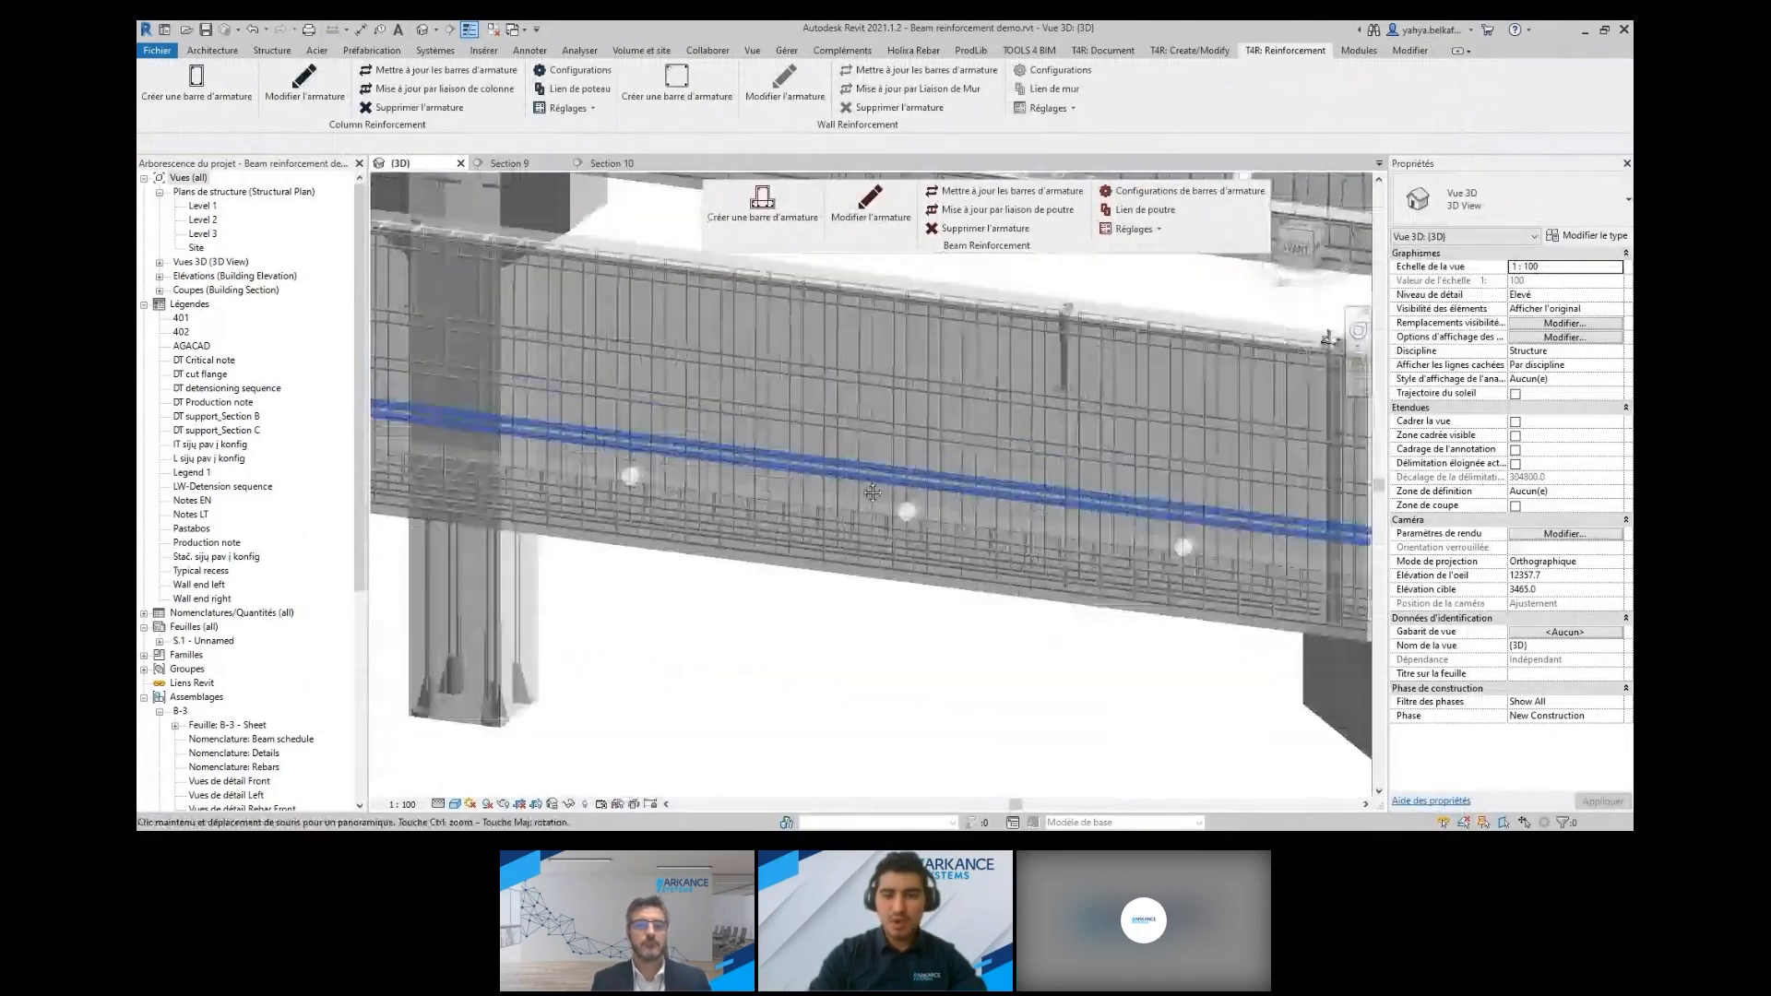
{"action": "scroll", "coordinate": [873, 494], "scroll_direction": "down", "scroll_amount": 3}
{"action": "scroll", "coordinate": [785, 399], "scroll_direction": "up", "scroll_amount": 2}
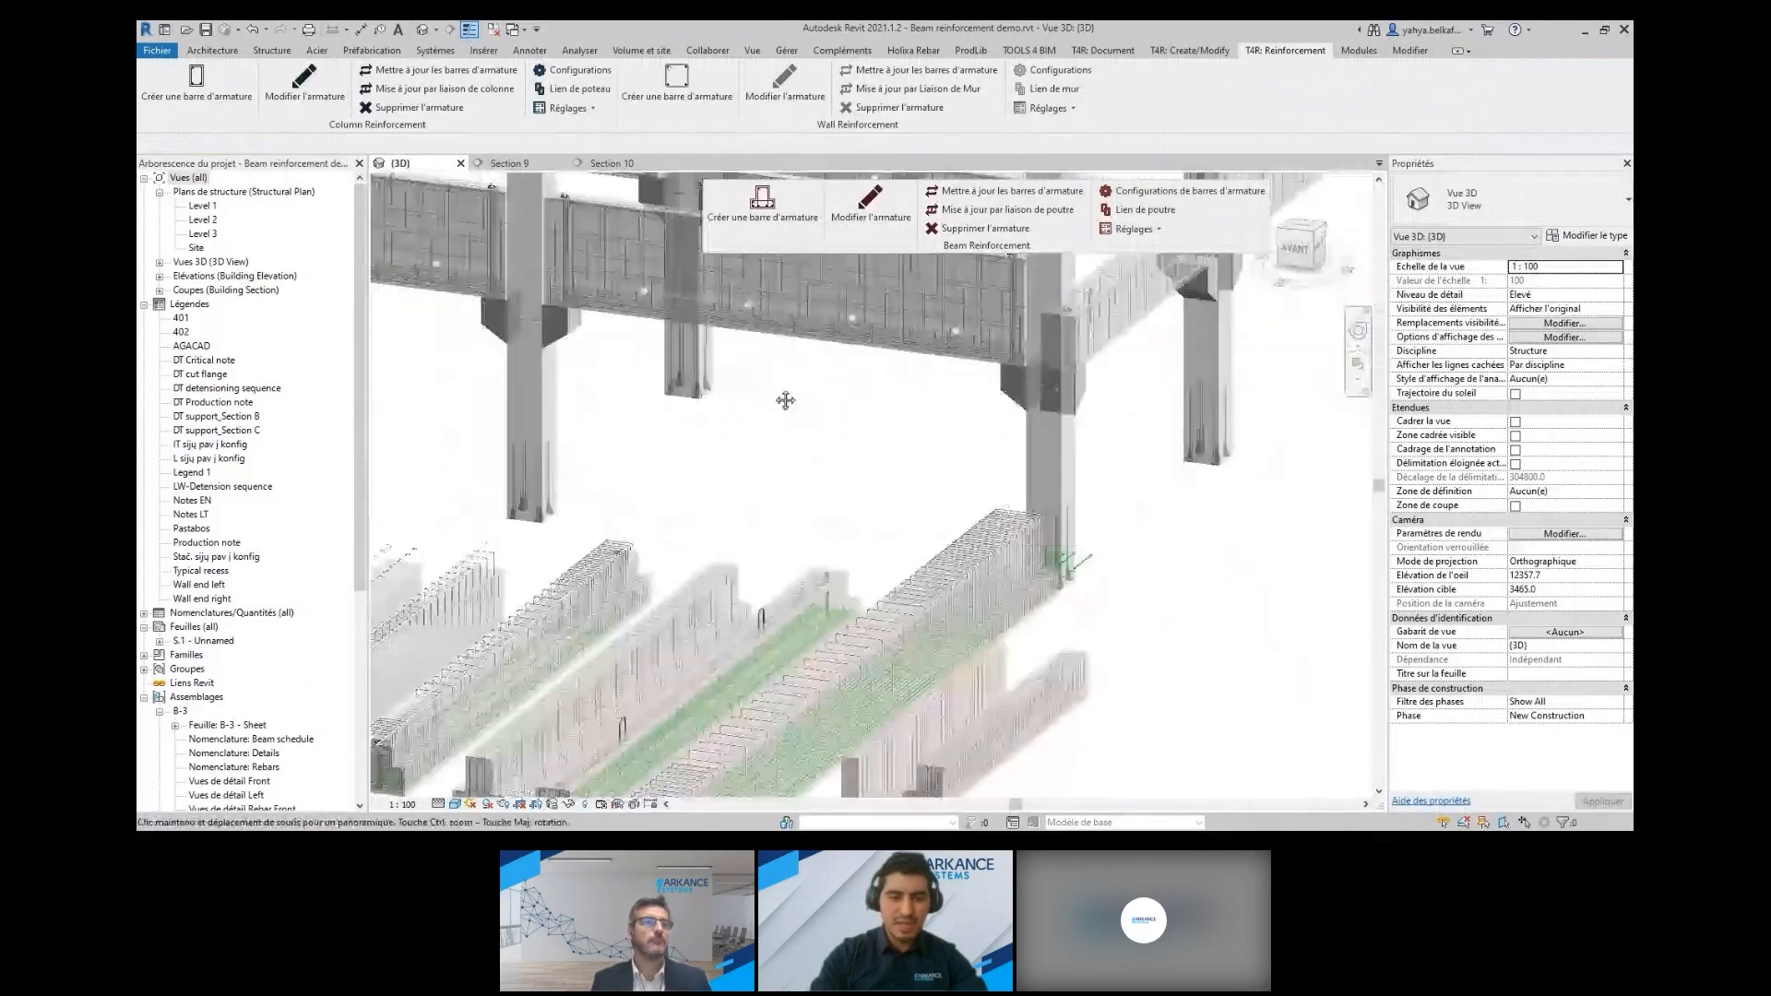
Examine the reinforcement of the two L-shaped beams, selecting the smaller 450 LB 500 beam to check its type
{"action": "middle_click_drag", "start_coordinate": [785, 399], "coordinate": [792, 383]}
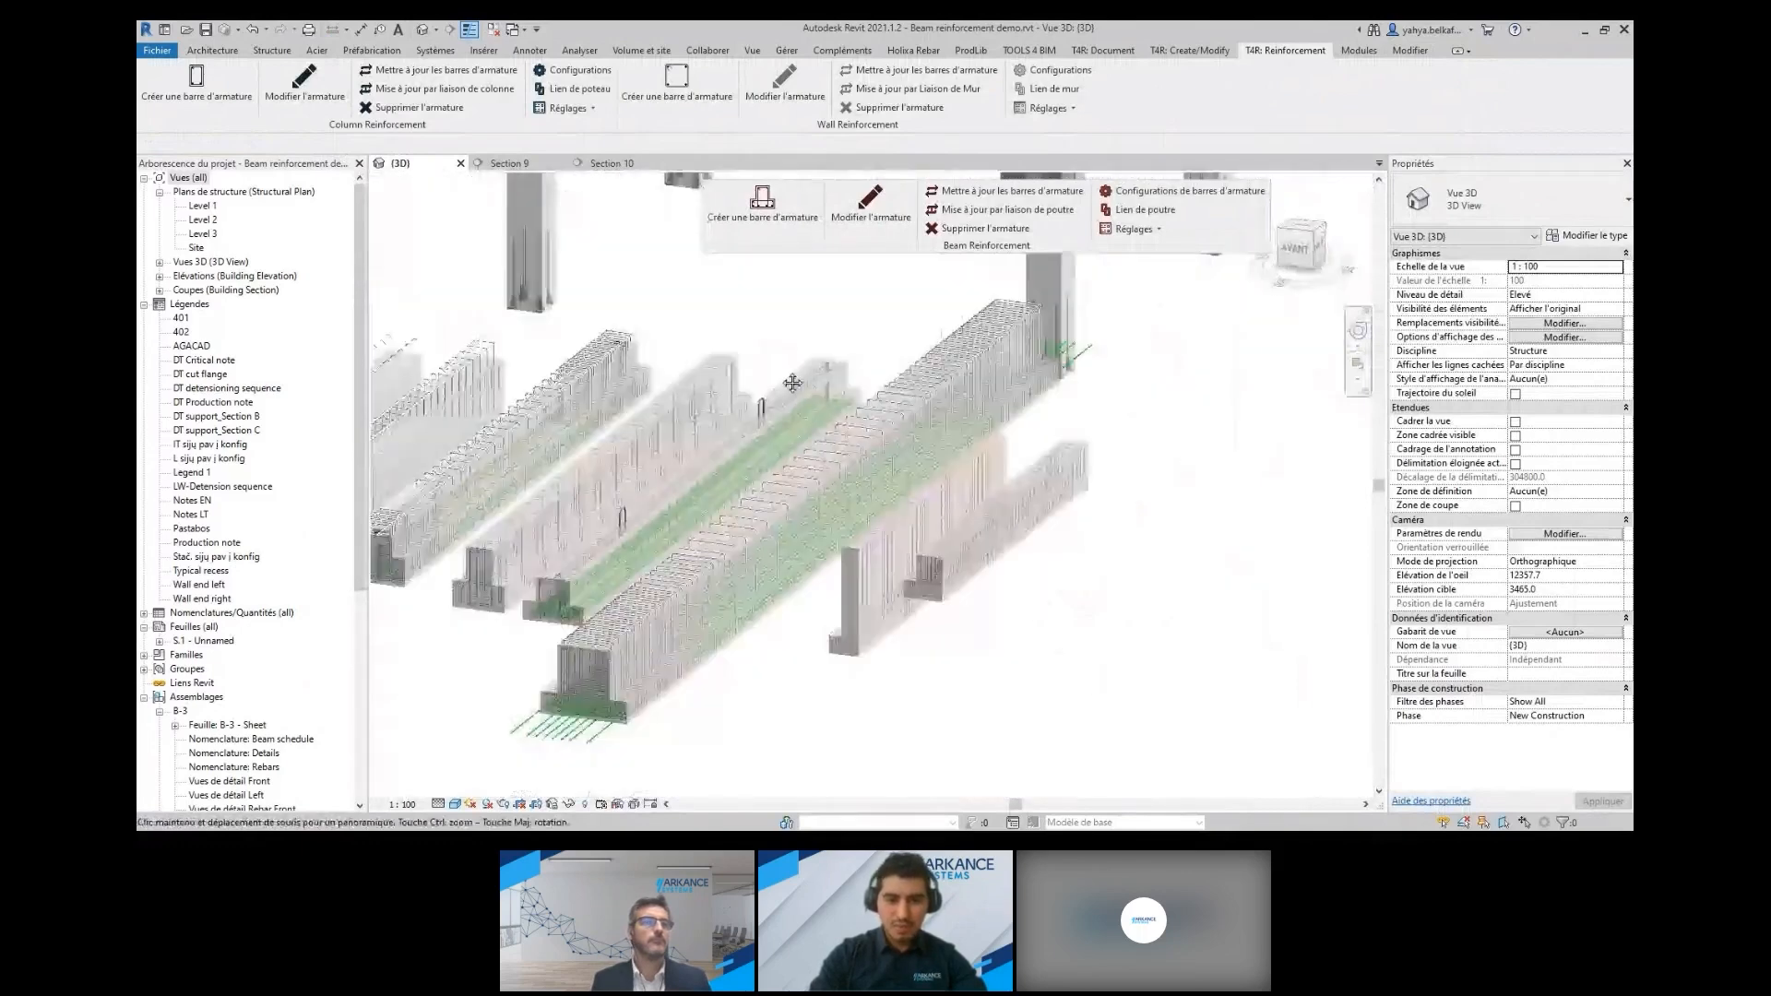
{"action": "scroll", "coordinate": [926, 585], "scroll_direction": "up", "scroll_amount": 3}
{"action": "scroll", "coordinate": [925, 584], "scroll_direction": "up", "scroll_amount": 2}
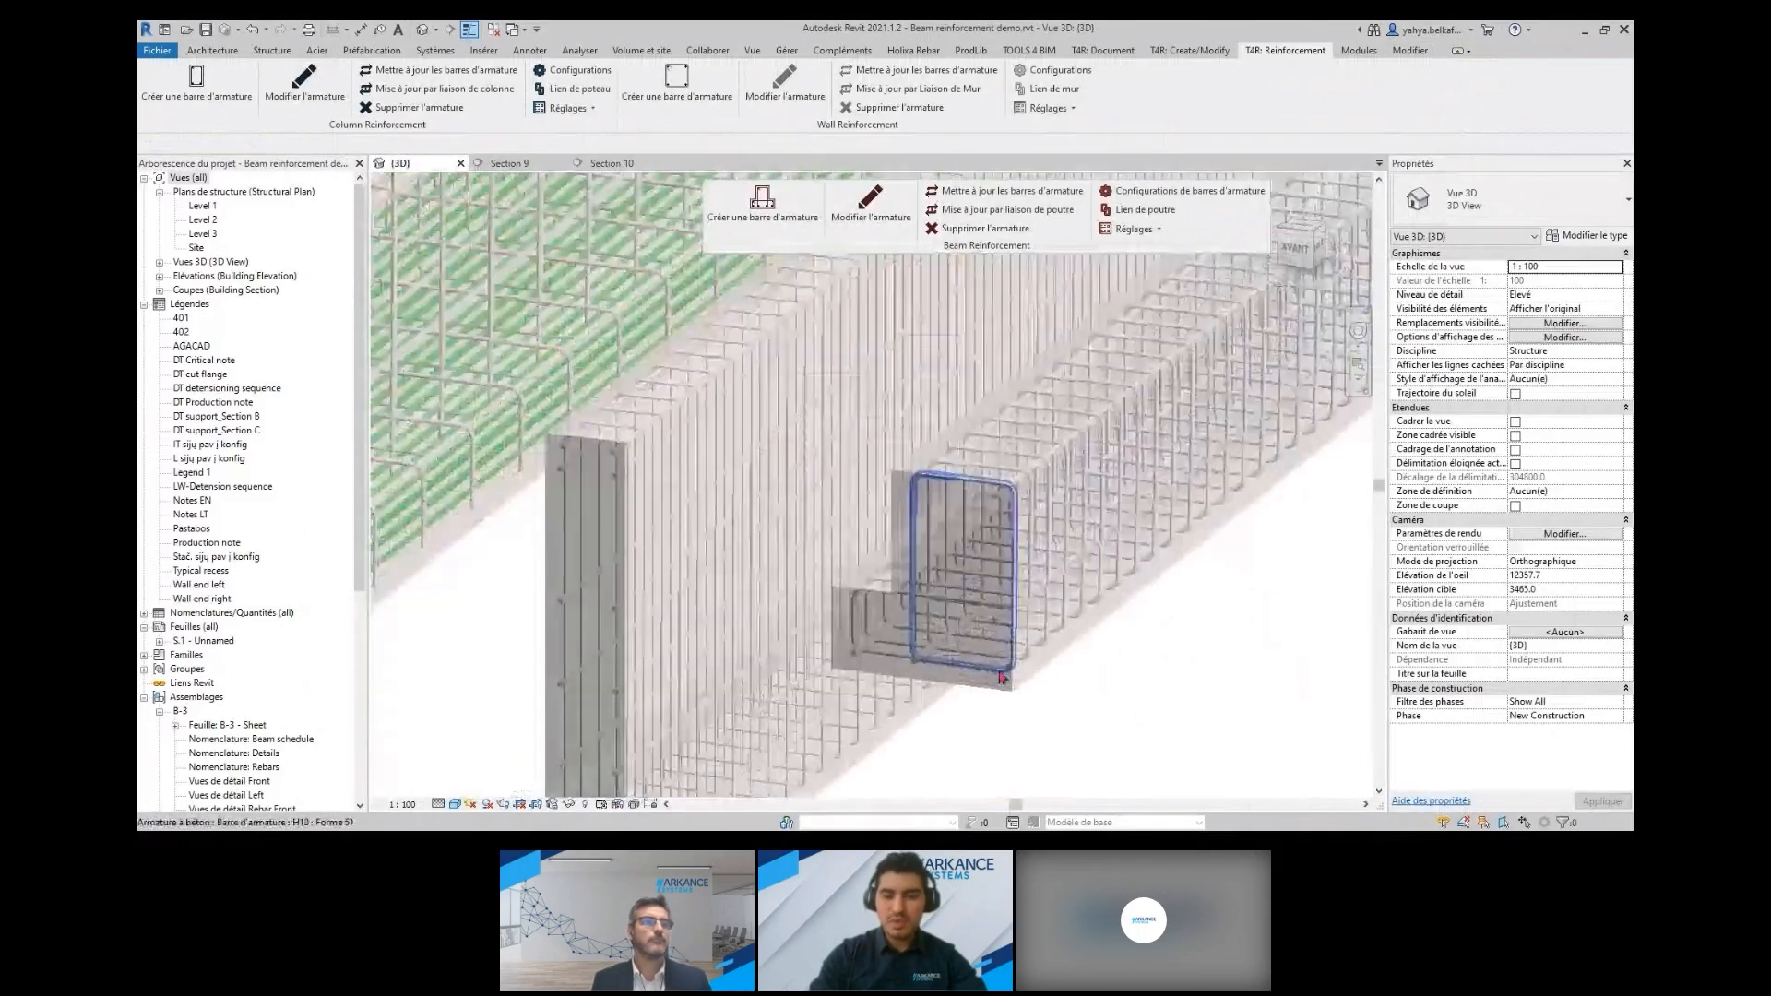
{"action": "left_click", "coordinate": [1007, 687]}
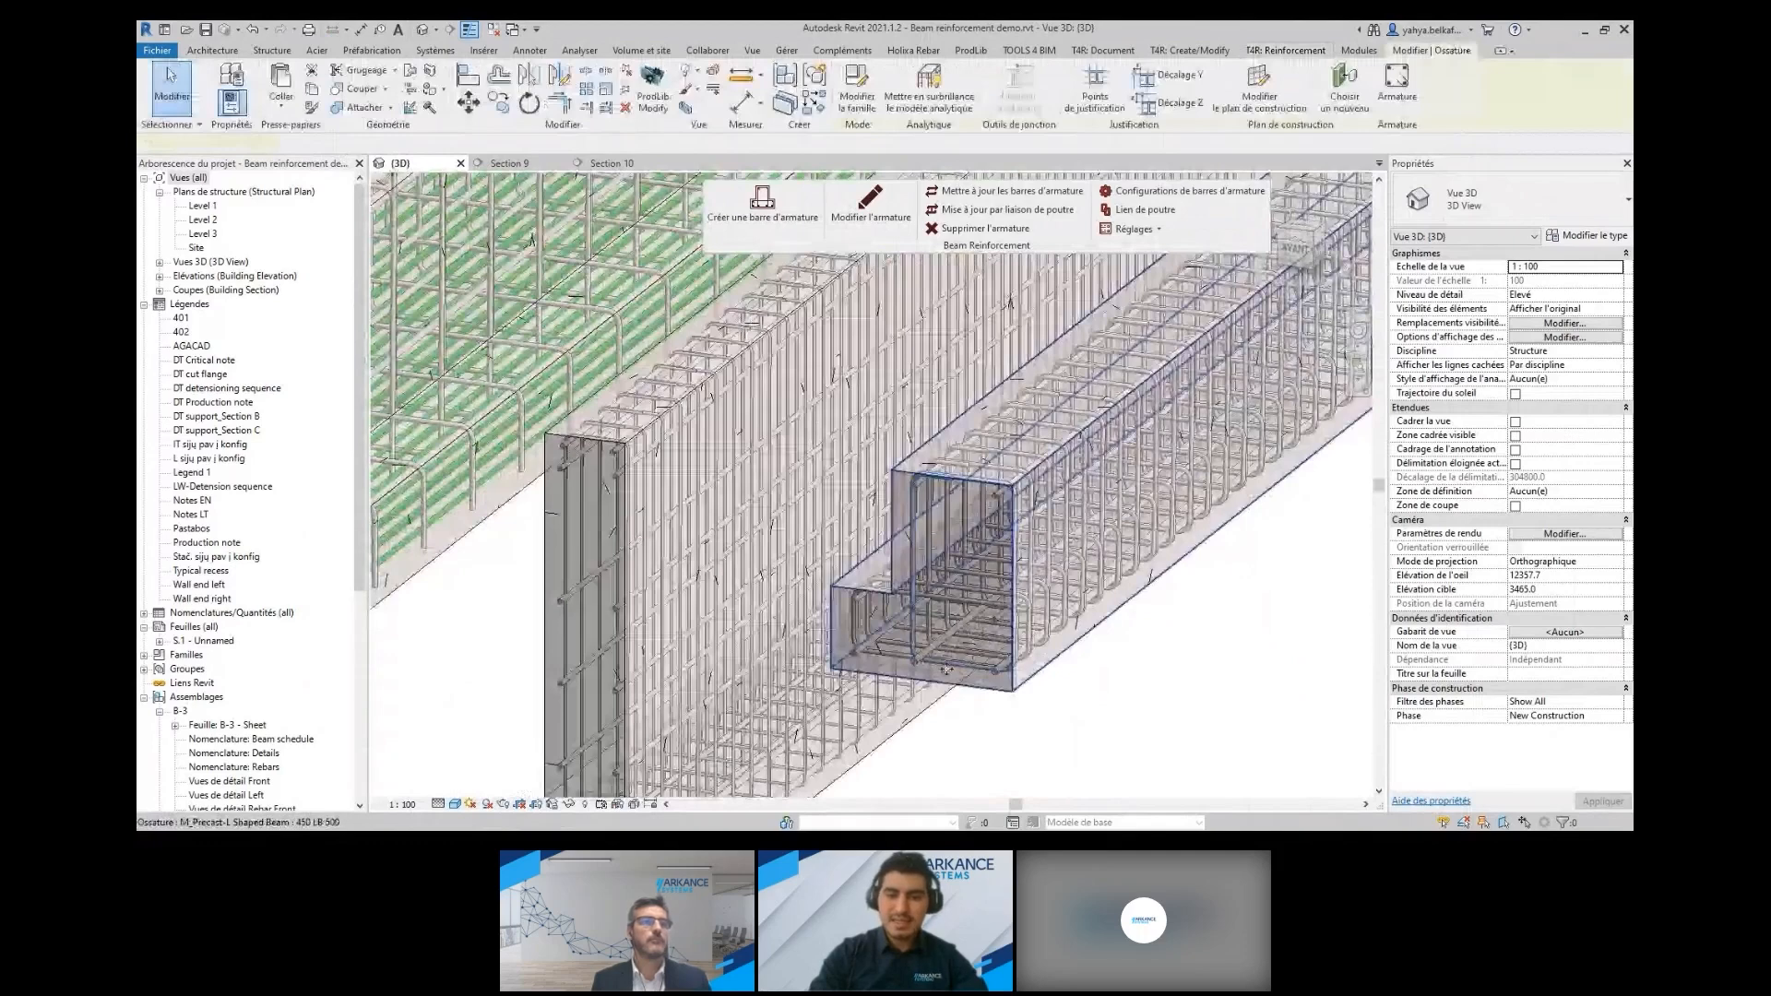
{"action": "scroll", "coordinate": [893, 636], "scroll_direction": "down", "scroll_amount": 2}
{"action": "scroll", "coordinate": [894, 636], "scroll_direction": "down", "scroll_amount": 1}
{"action": "middle_click_drag", "start_coordinate": [893, 636], "coordinate": [937, 523]}
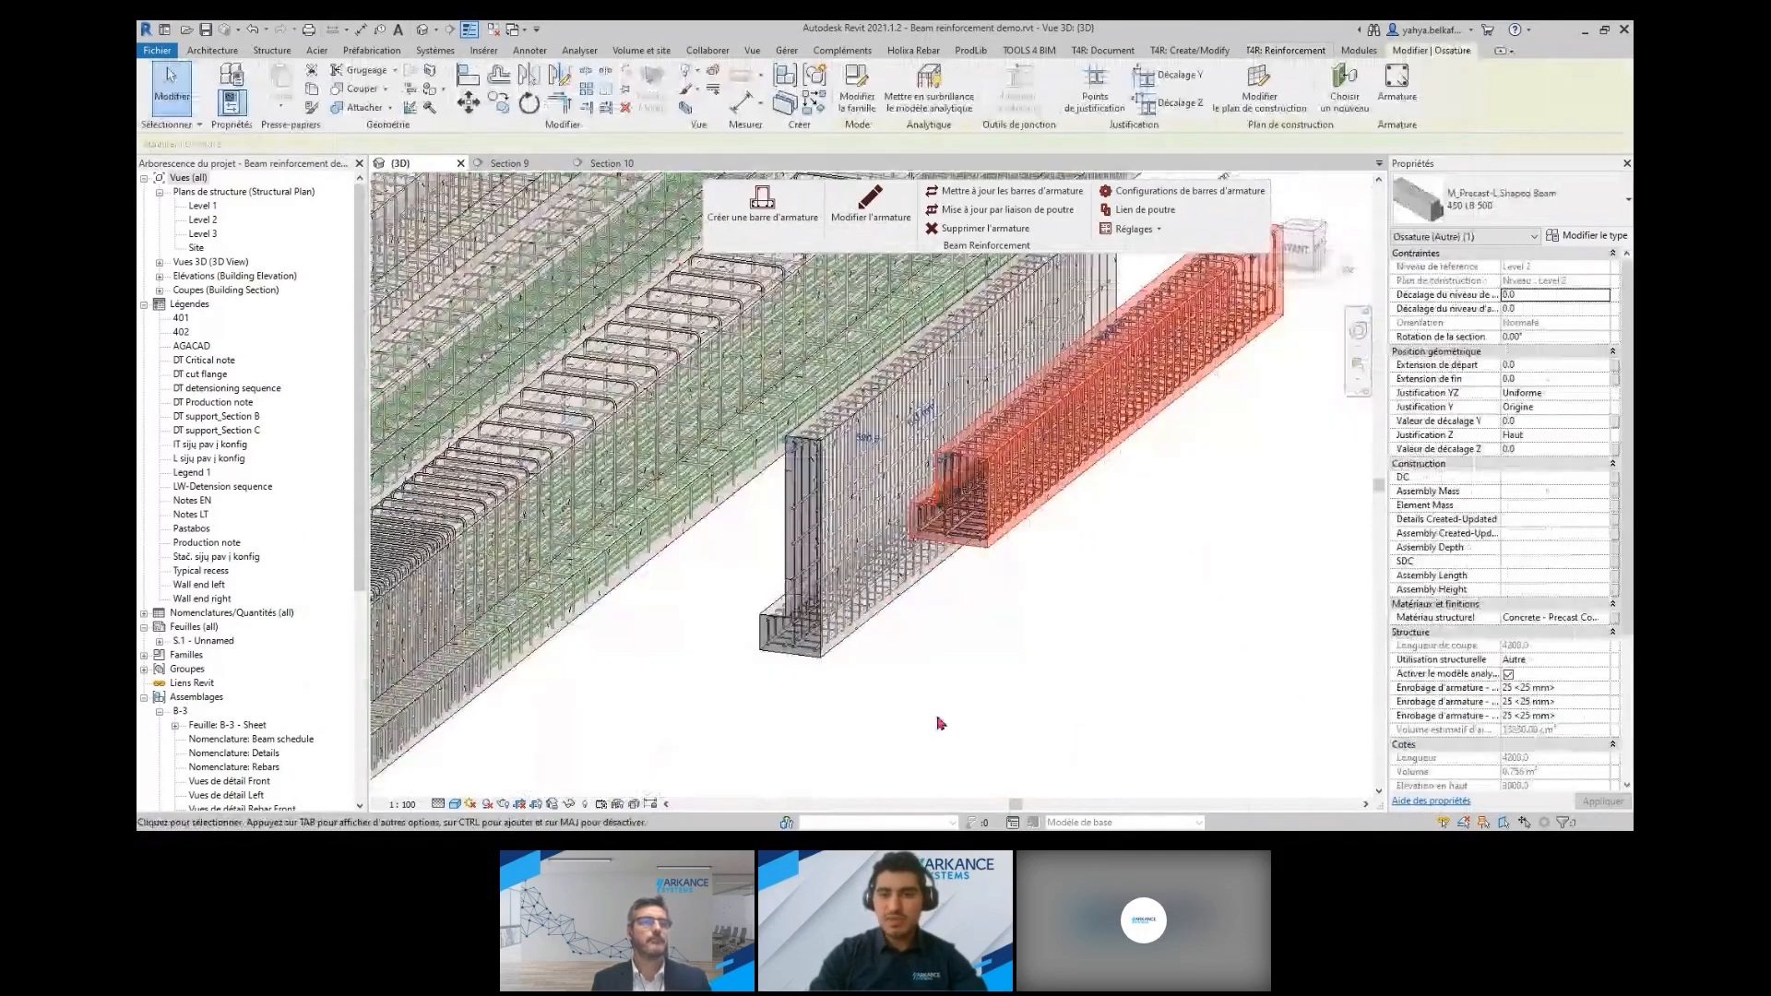
{"action": "left_click", "coordinate": [940, 723]}
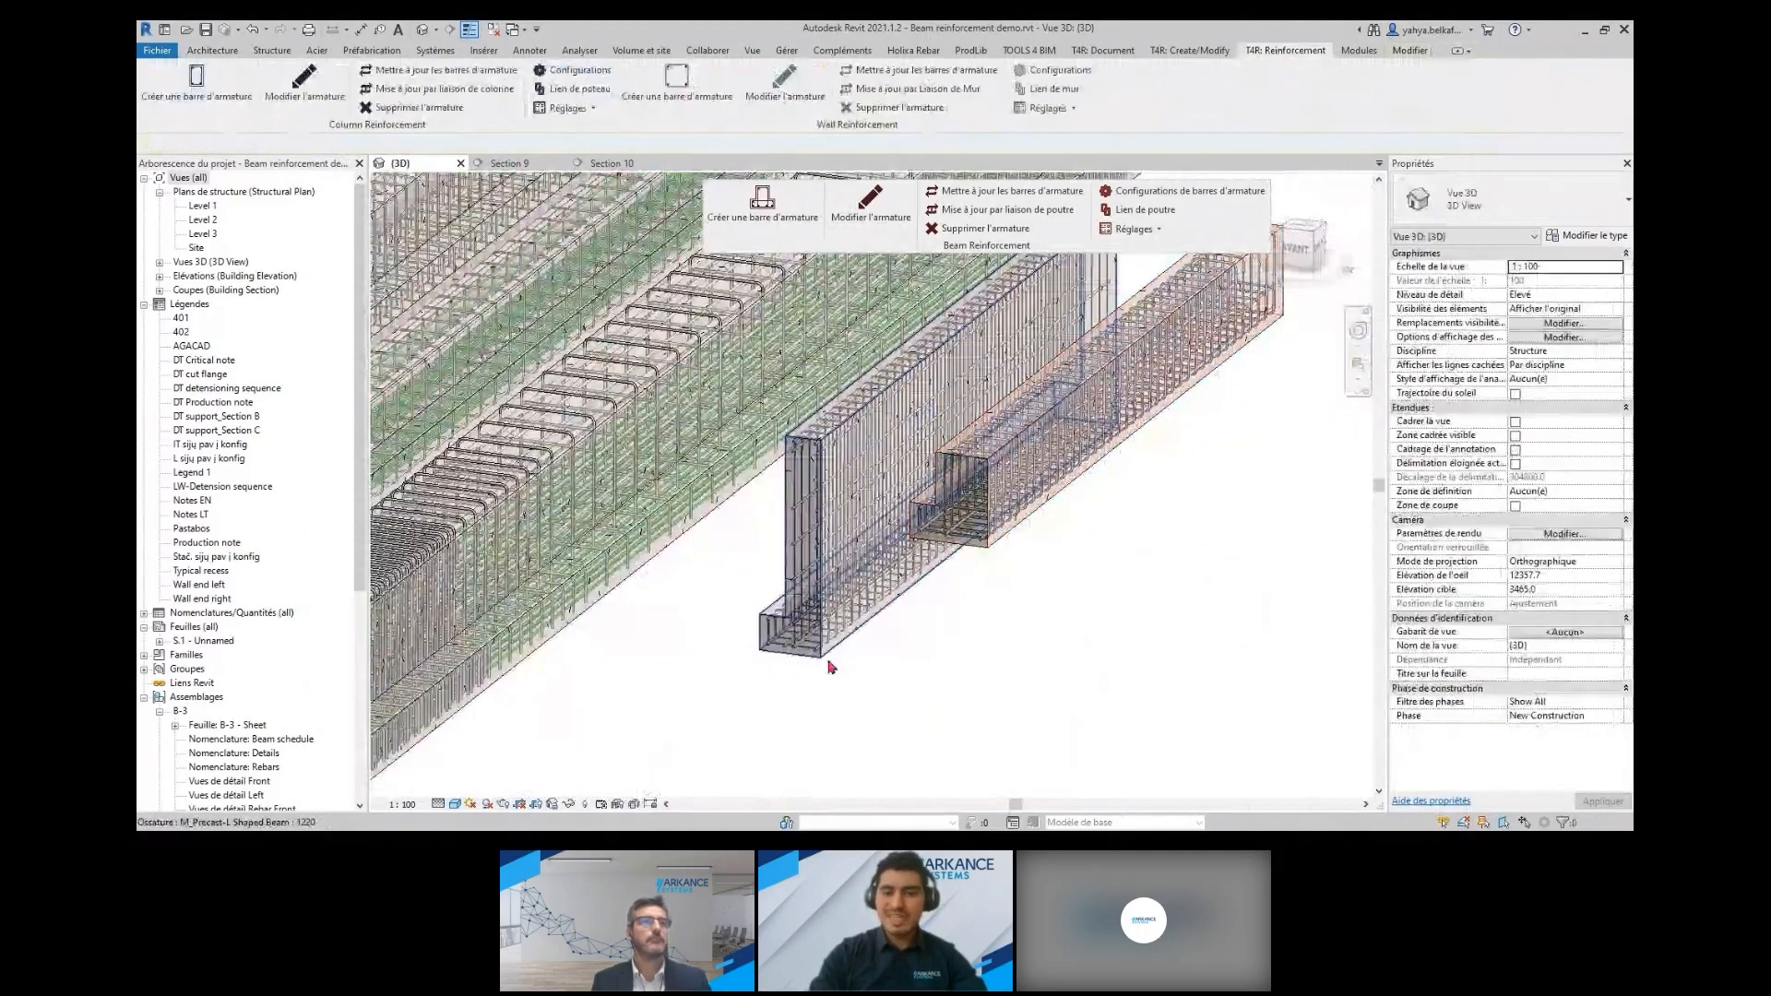
Change the tall L-shaped beam's type to 450 LB 500 and check its reinforcement in the new section
{"action": "left_click", "coordinate": [824, 658]}
{"action": "scroll", "coordinate": [810, 445], "scroll_direction": "up", "scroll_amount": 2}
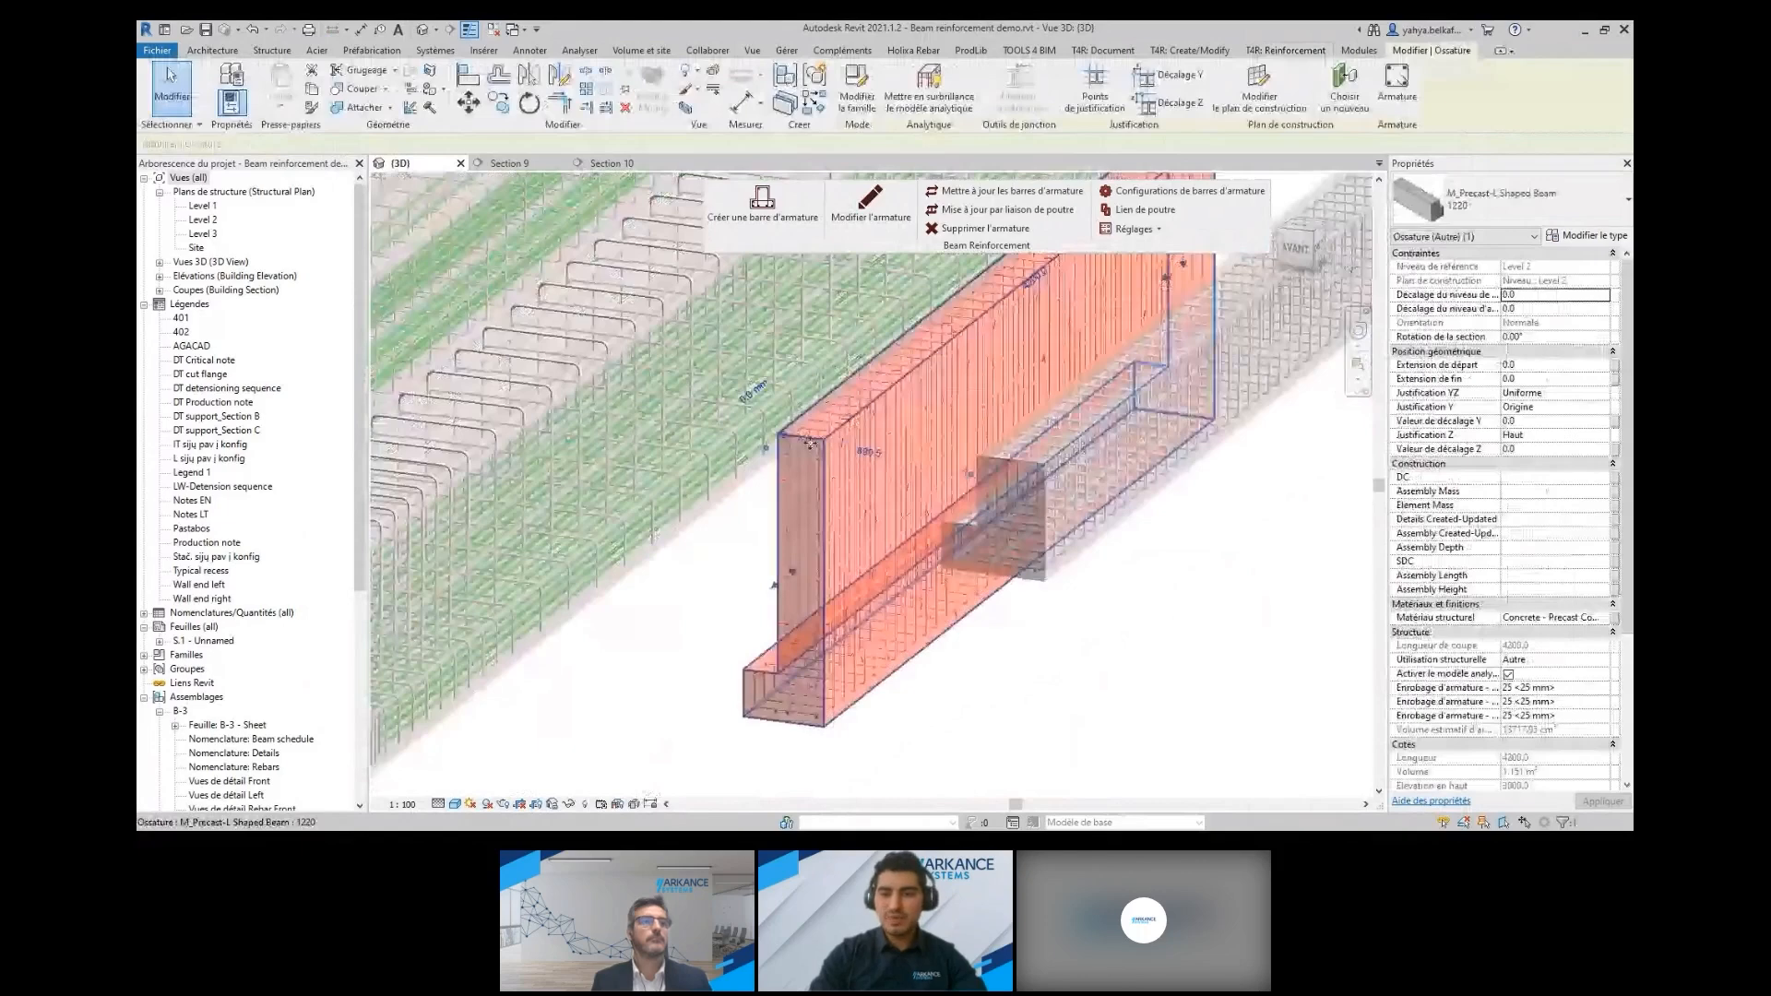
{"action": "left_click", "coordinate": [1513, 202]}
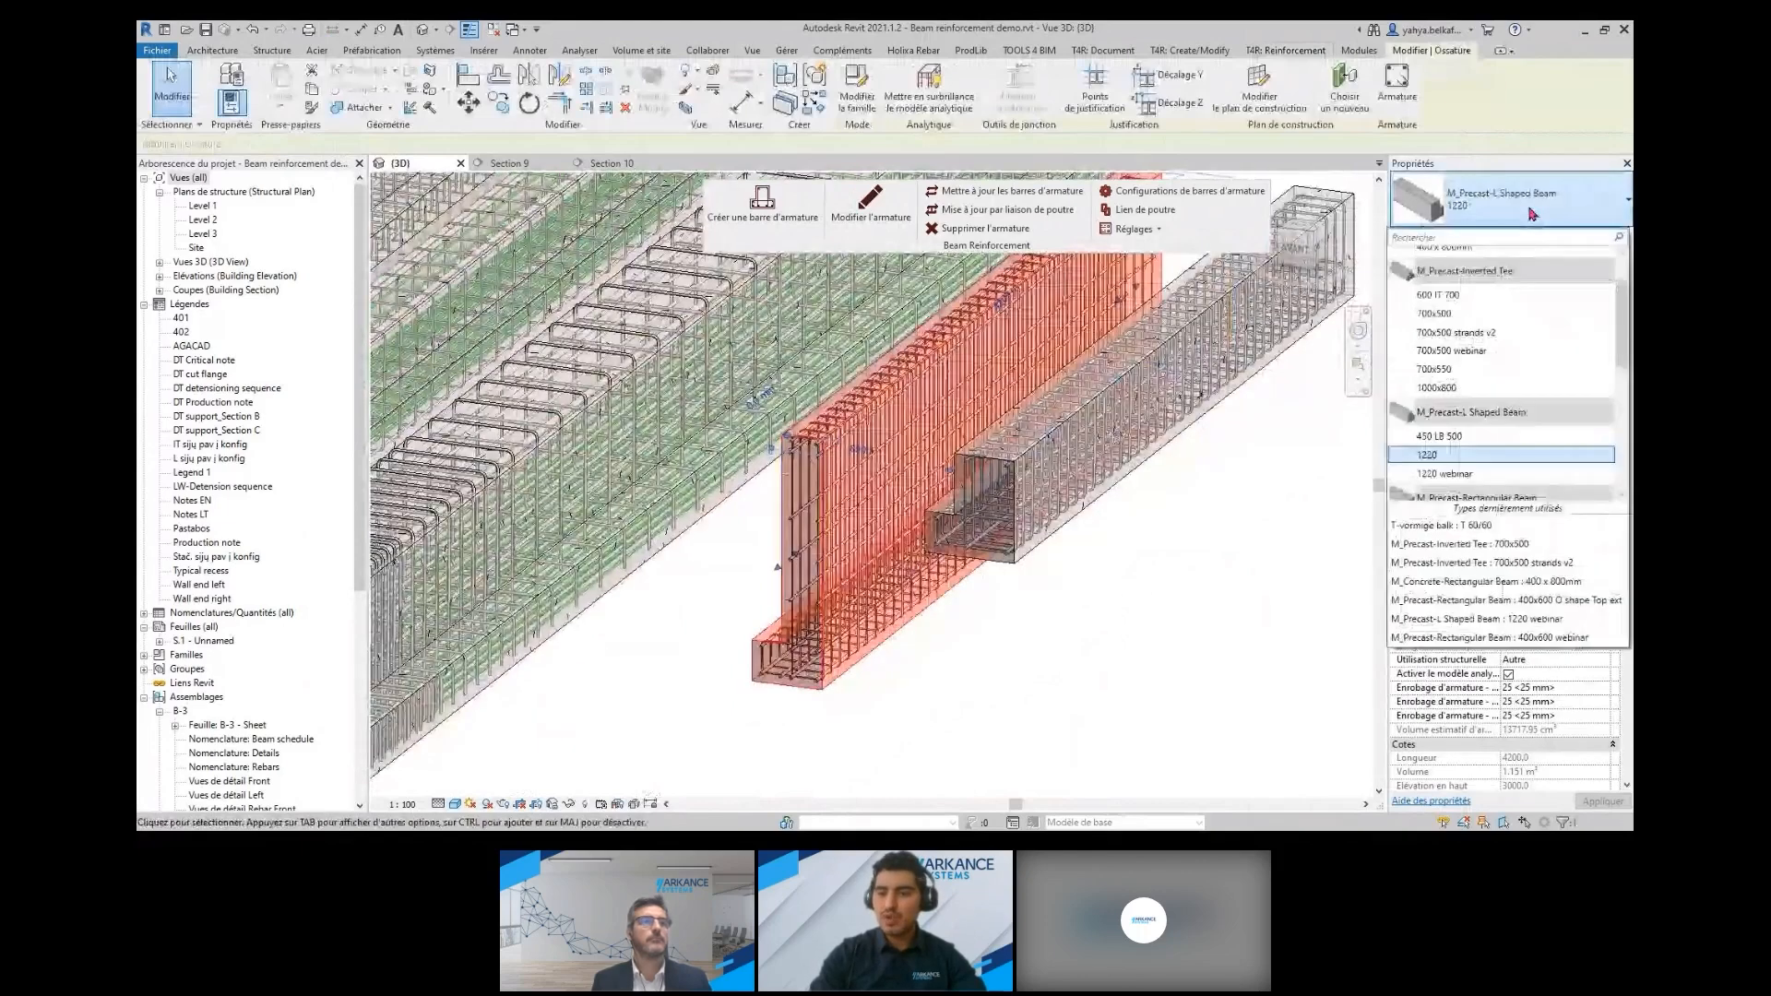
{"action": "left_click", "coordinate": [1467, 442]}
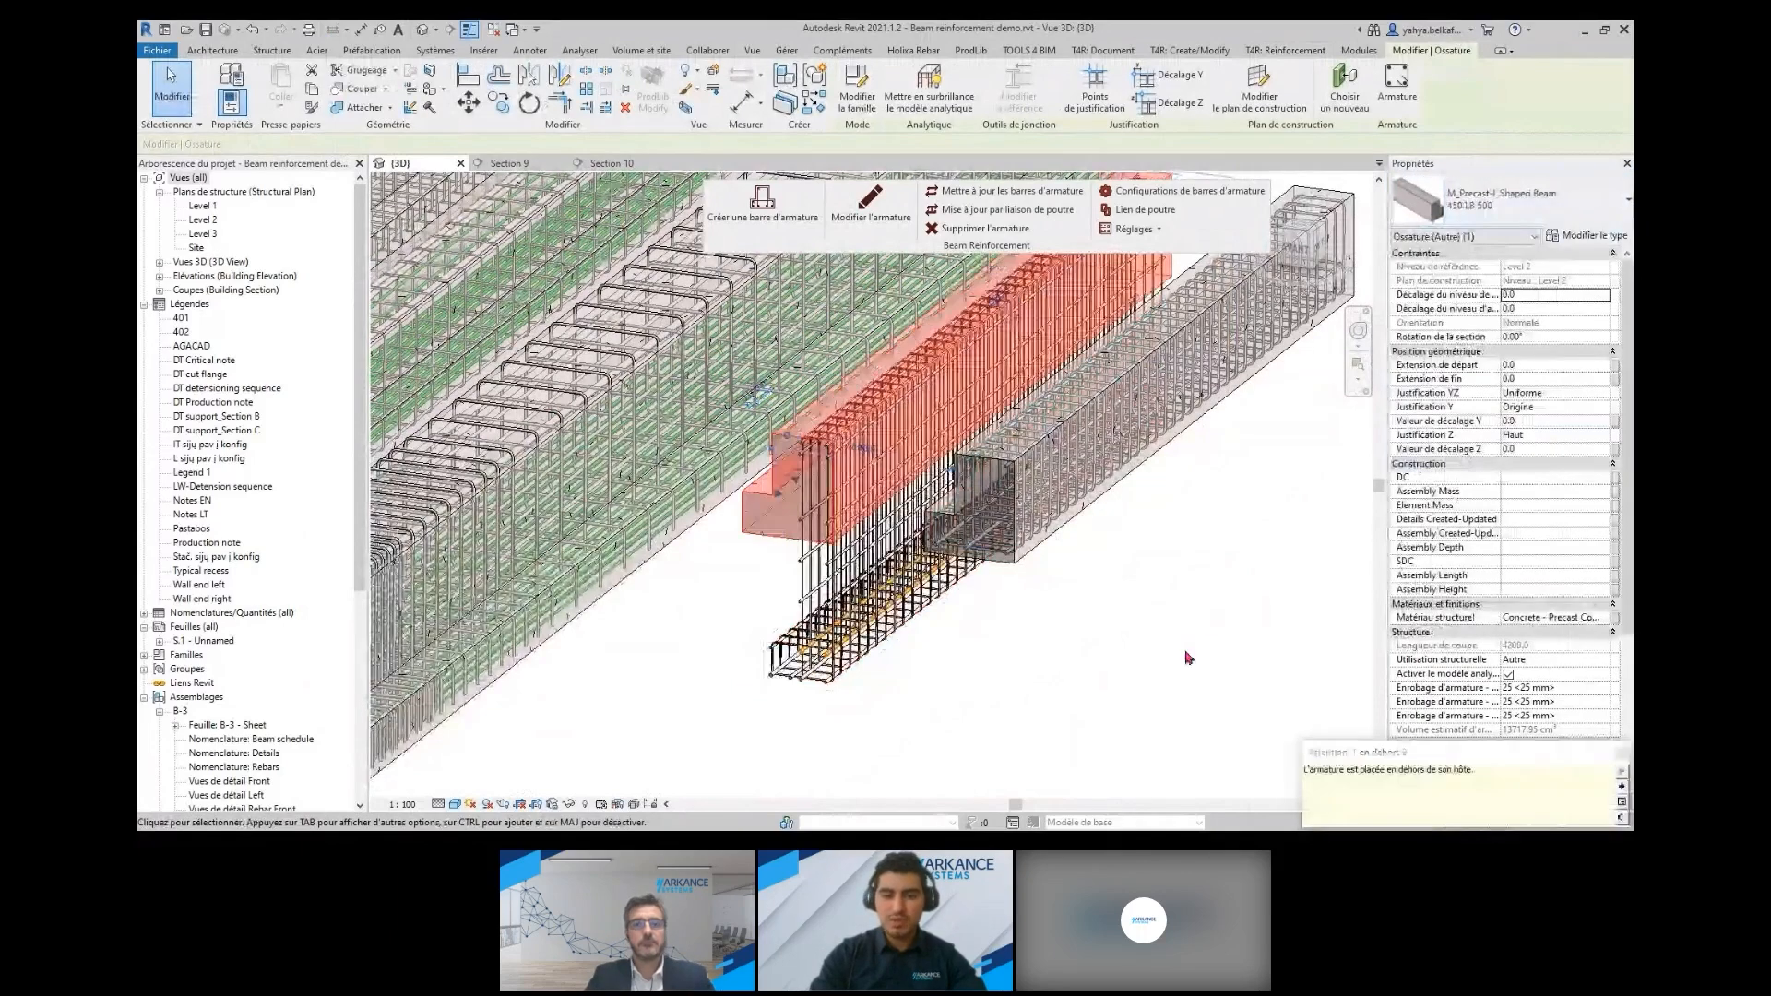
{"action": "left_click", "coordinate": [1188, 658]}
{"action": "scroll", "coordinate": [1098, 617], "scroll_direction": "up", "scroll_amount": 3}
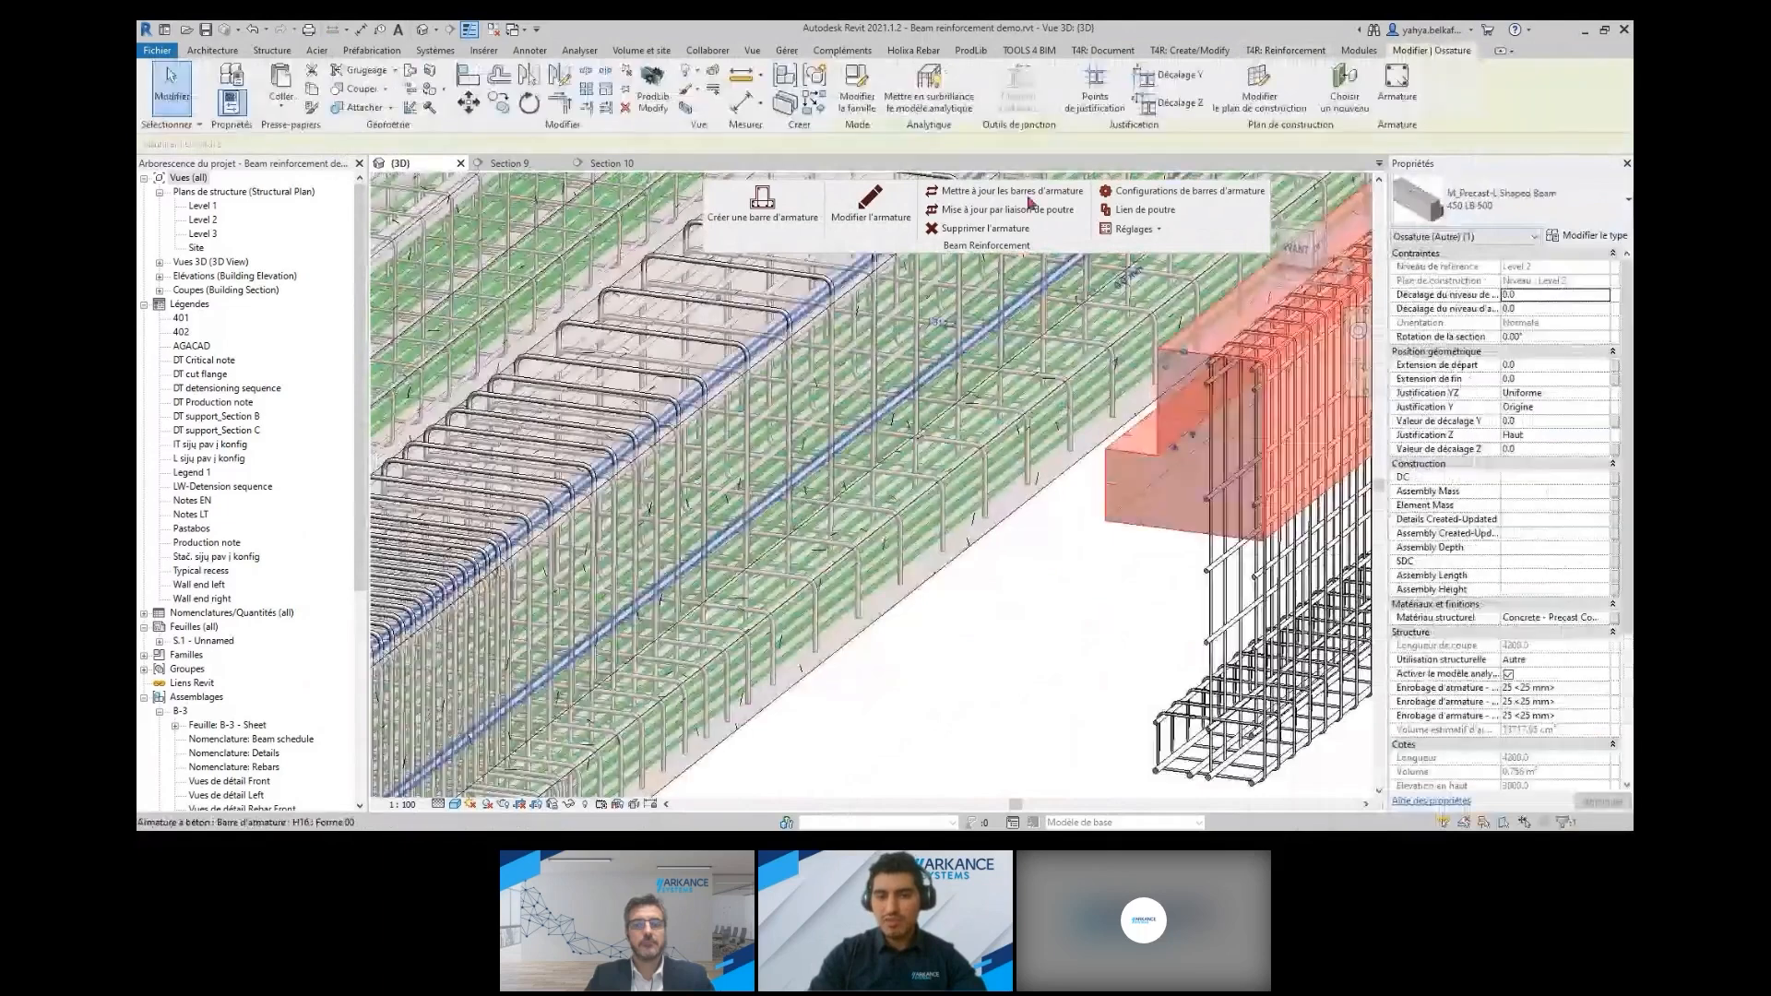
{"action": "left_click", "coordinate": [1098, 638]}
{"action": "scroll", "coordinate": [1164, 391], "scroll_direction": "up", "scroll_amount": 3}
{"action": "scroll", "coordinate": [1164, 391], "scroll_direction": "down", "scroll_amount": 4}
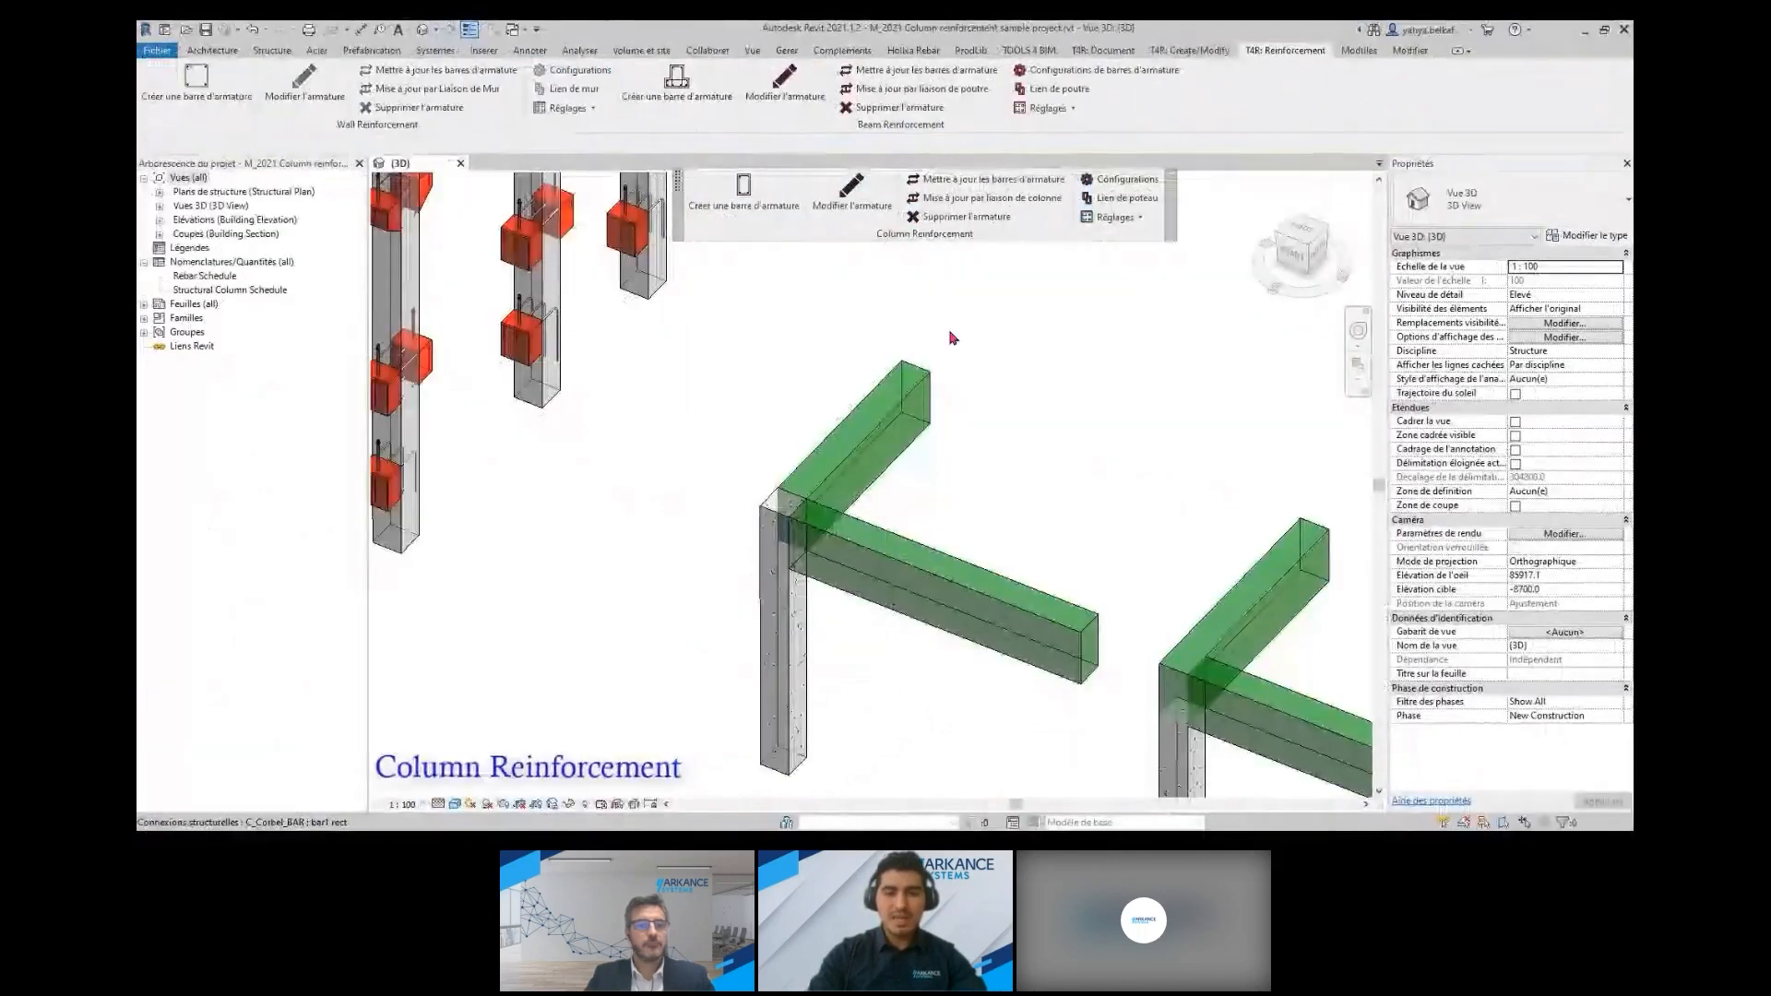
In the Column reinforcement sample project, check where column configuration files are stored, leaving the settings unsaved
{"action": "middle_click_drag", "start_coordinate": [970, 503], "coordinate": [970, 435]}
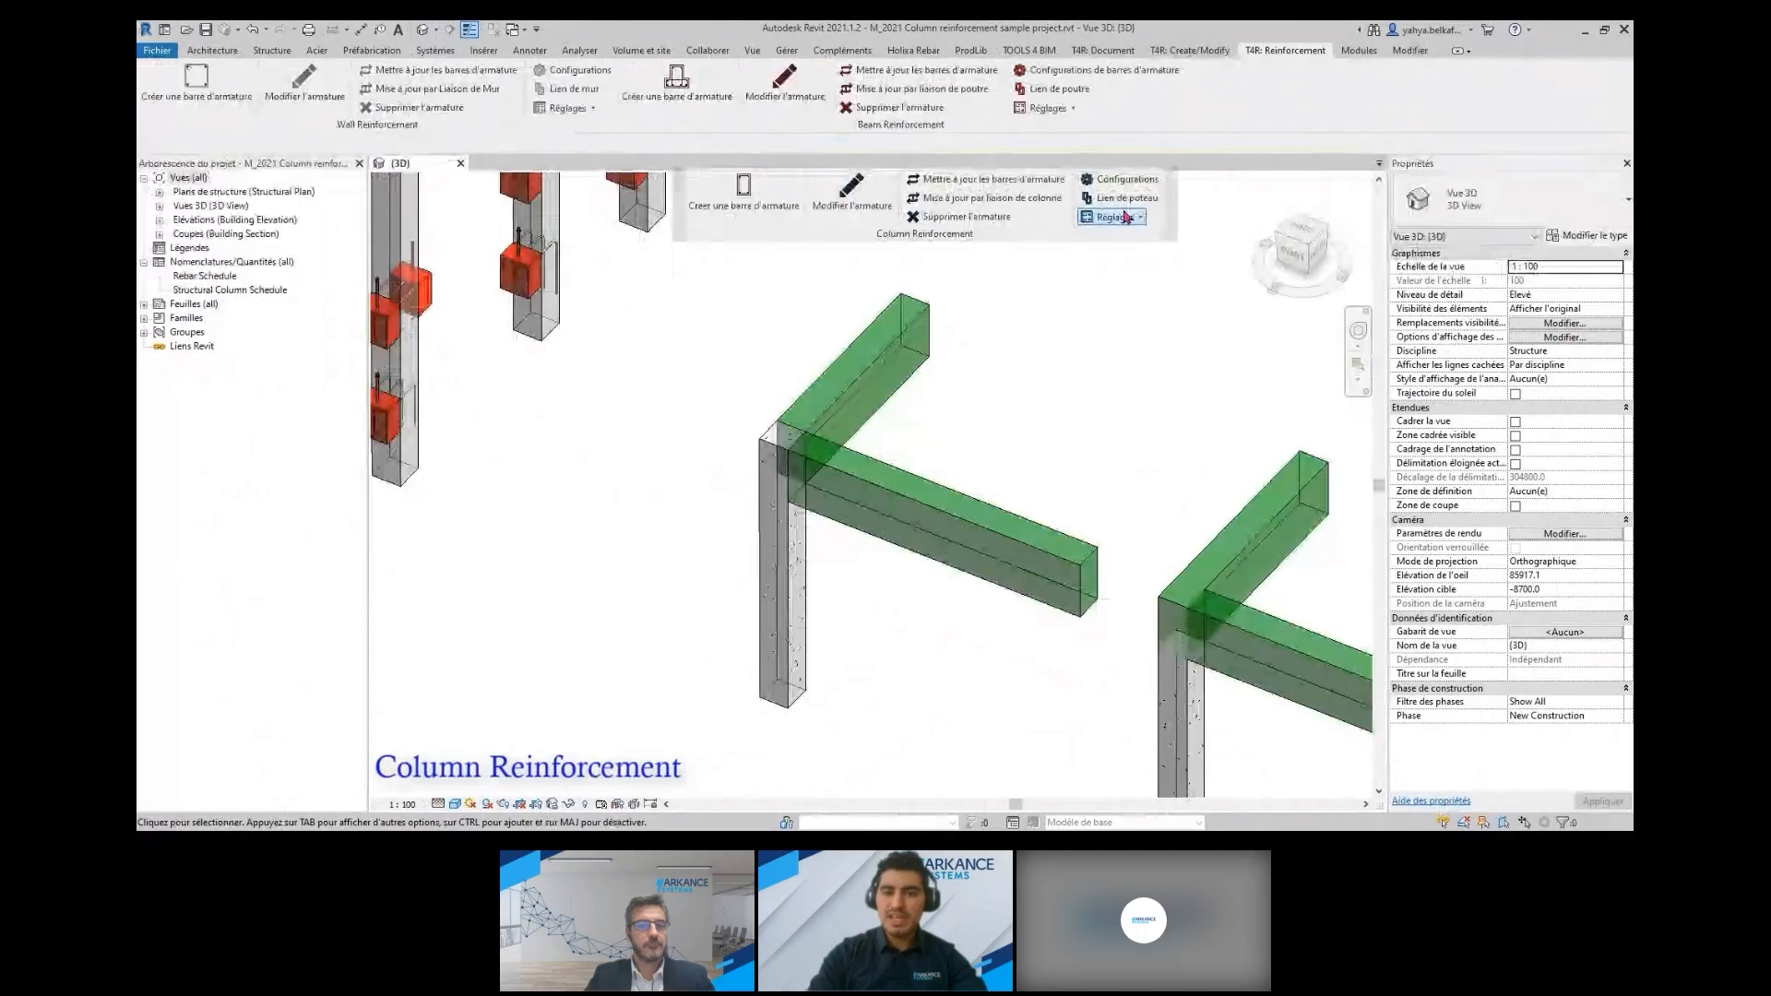
{"action": "left_click", "coordinate": [1126, 217]}
{"action": "left_click", "coordinate": [1125, 236]}
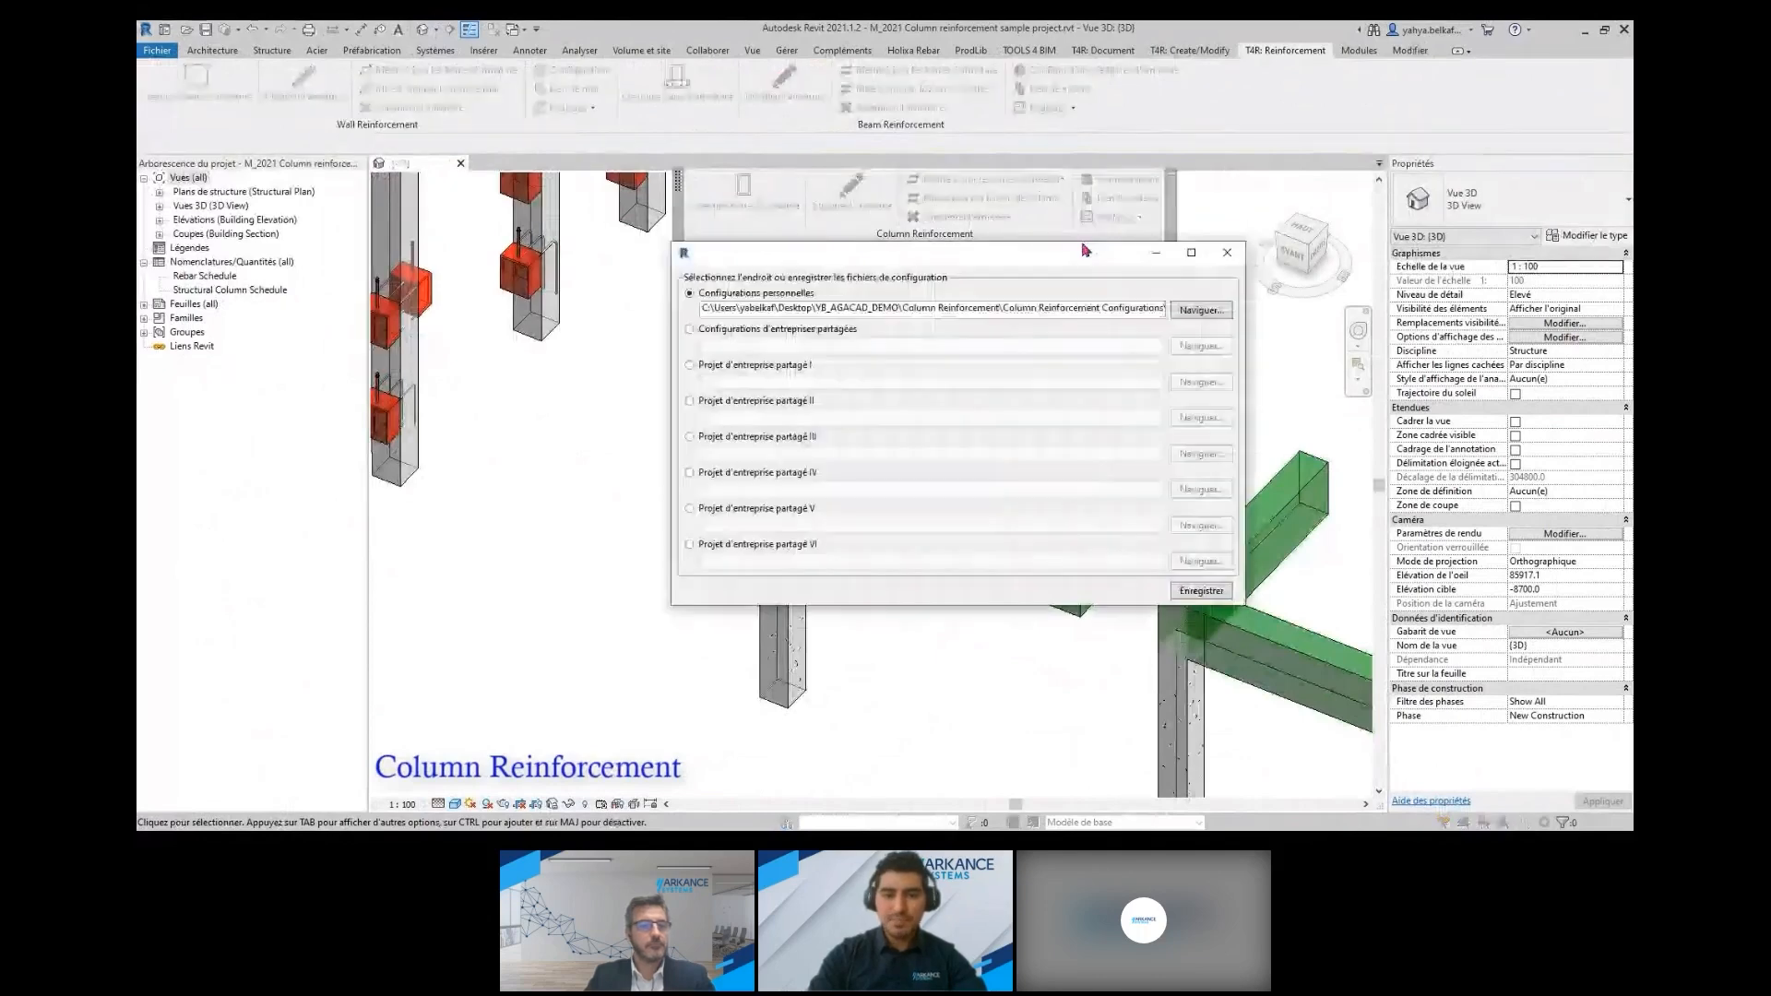
{"action": "left_click", "coordinate": [1228, 252]}
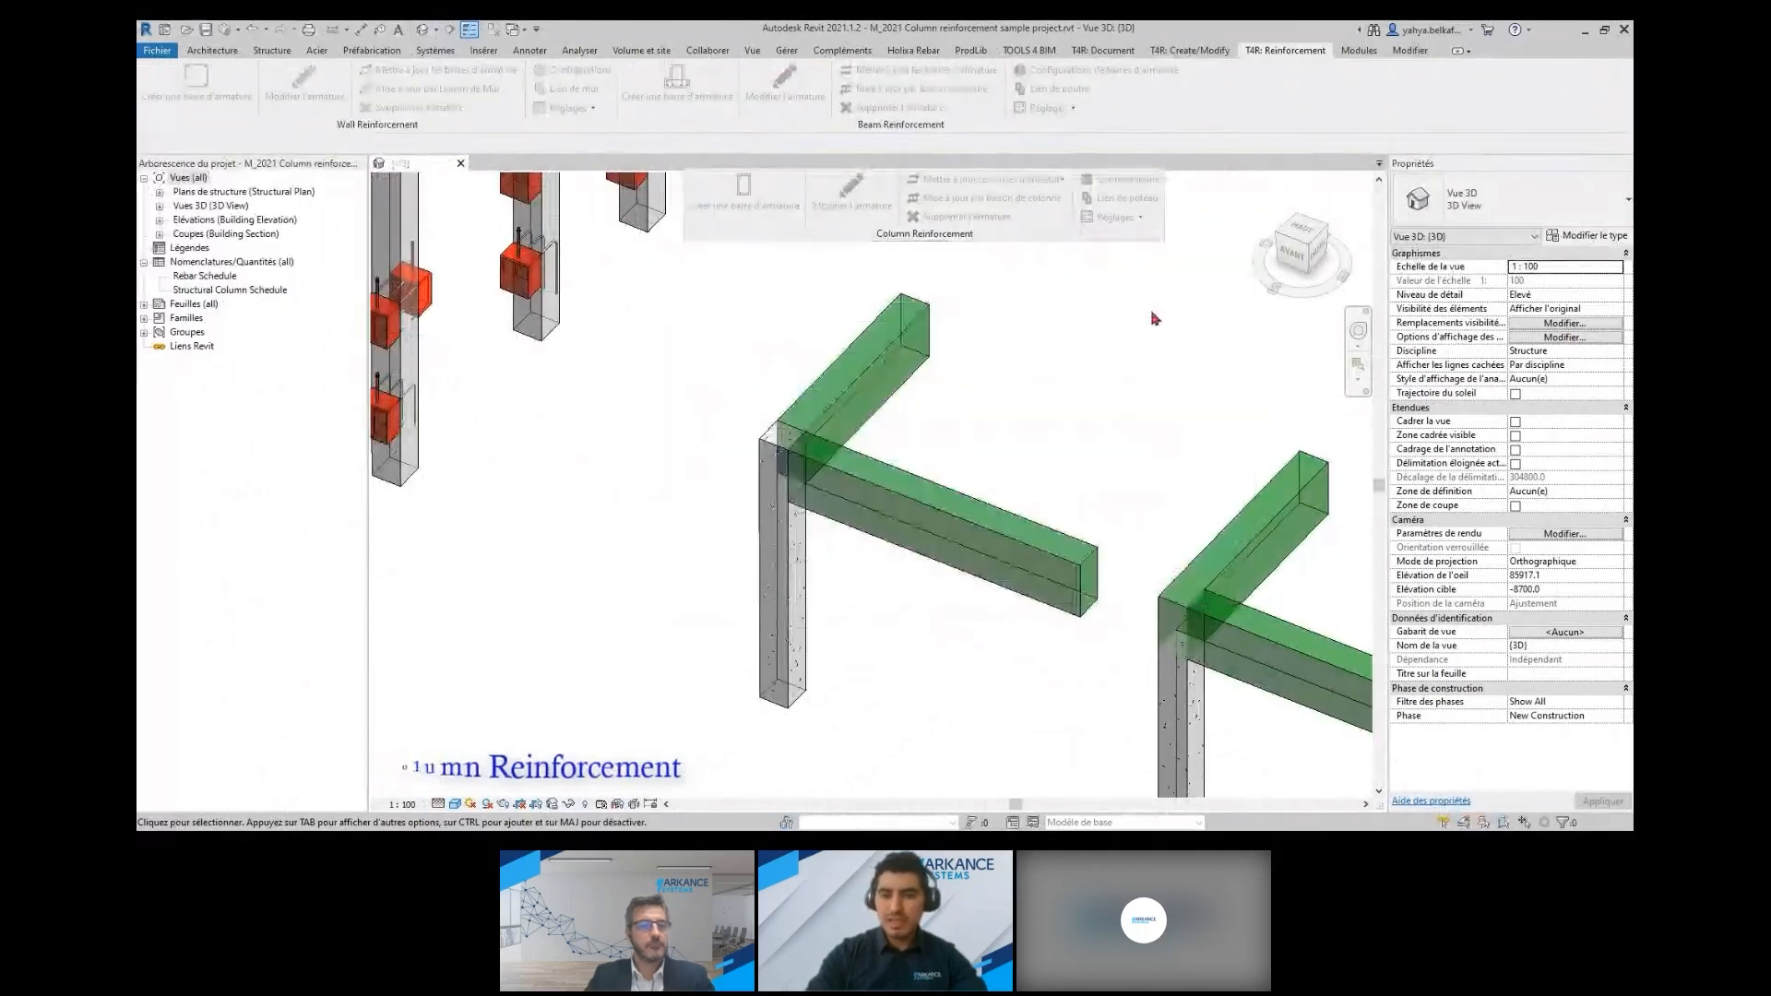
Open the column reinforcement configurations and examine the round section's cover, main bar and stirrup settings
{"action": "left_click", "coordinate": [1127, 180]}
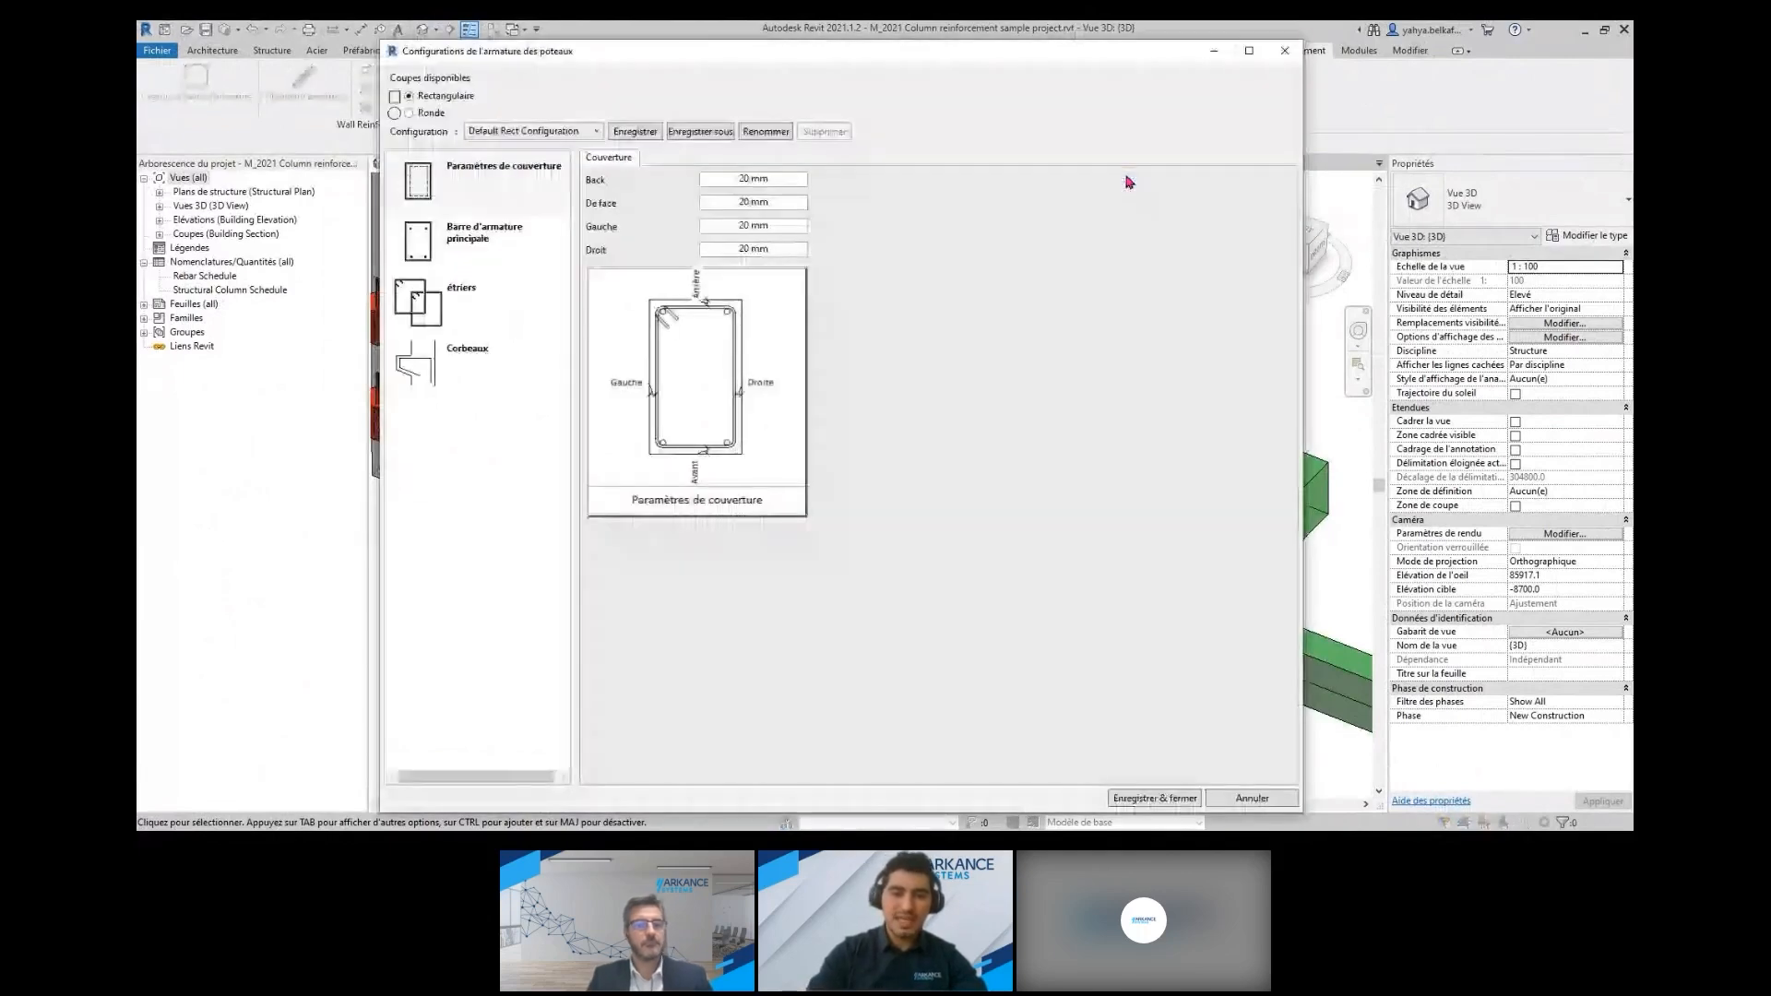
{"action": "left_click", "coordinate": [539, 131]}
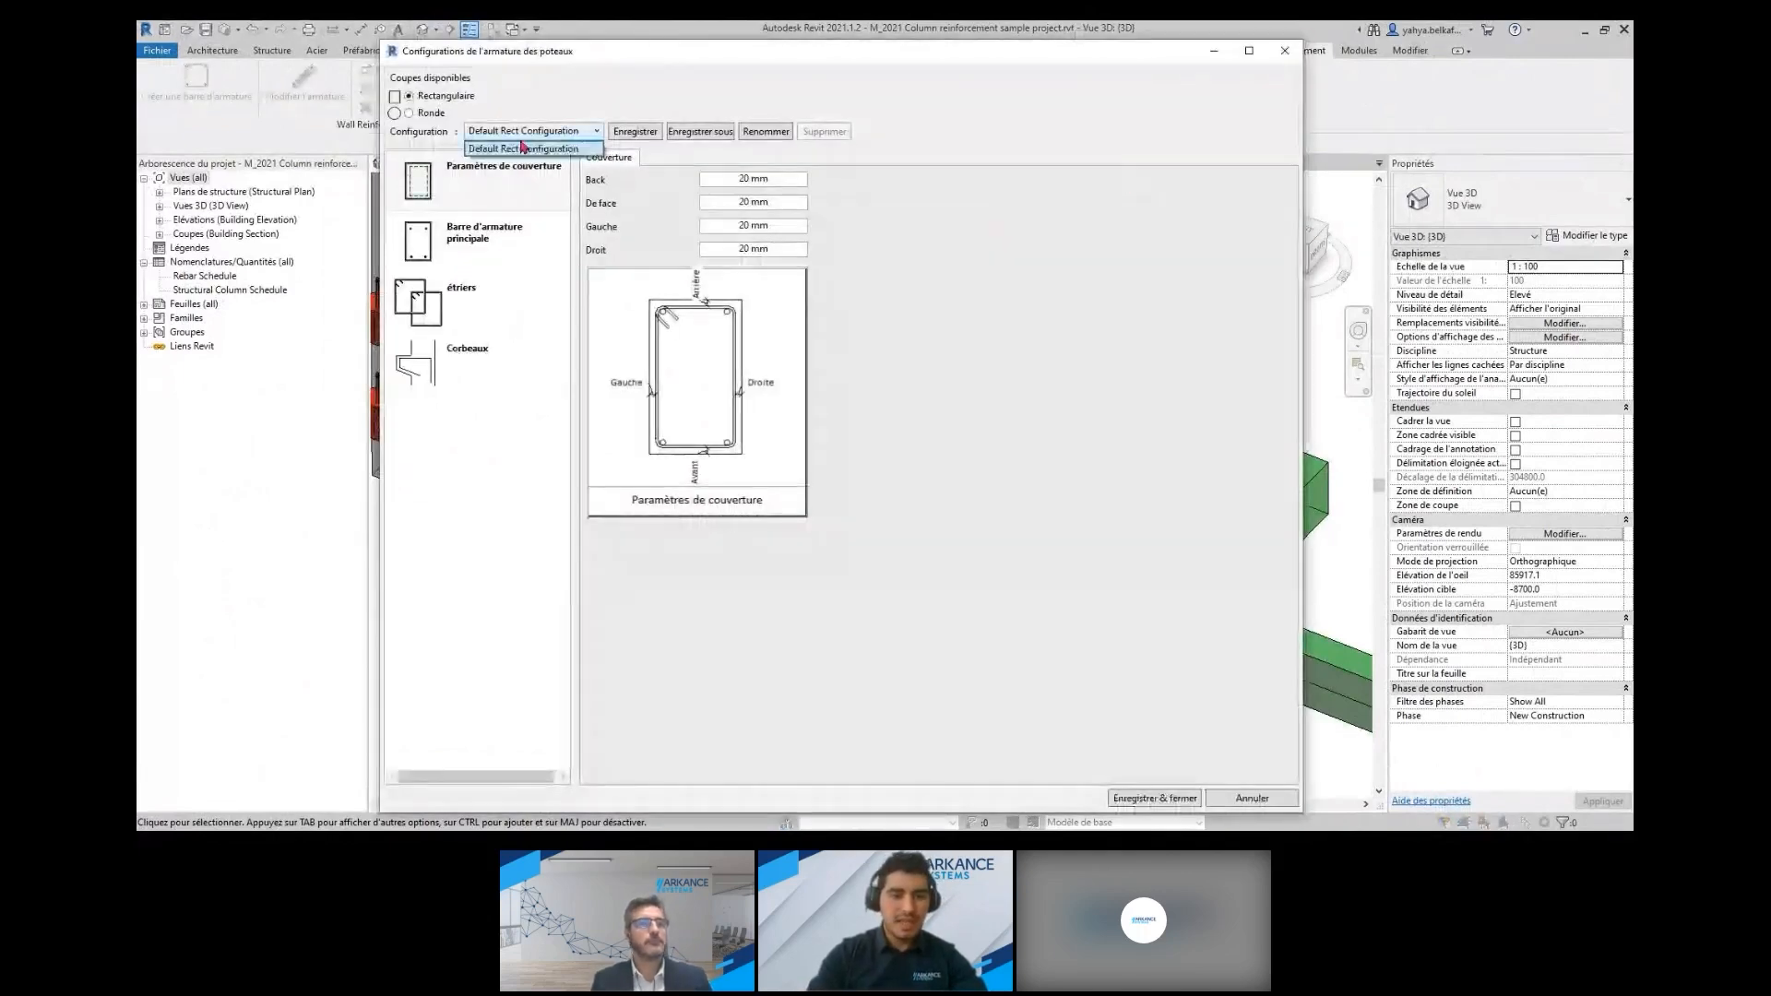
{"action": "left_click", "coordinate": [541, 148]}
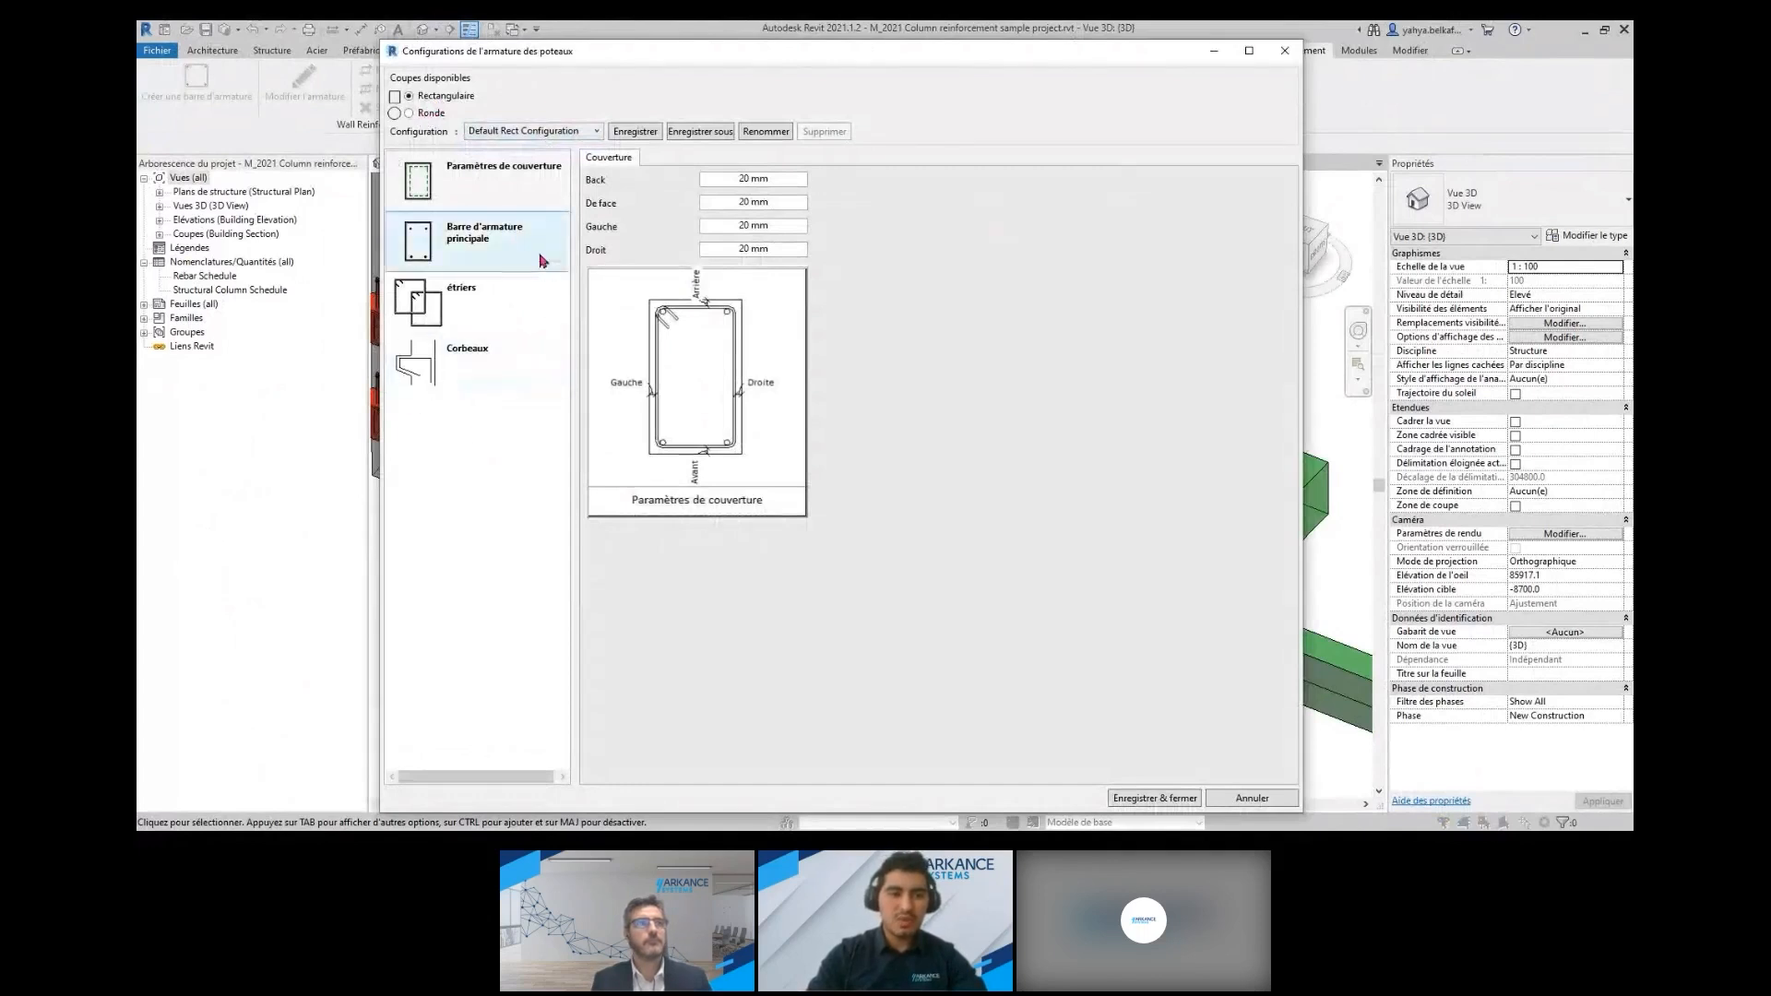
{"action": "left_click", "coordinate": [417, 113]}
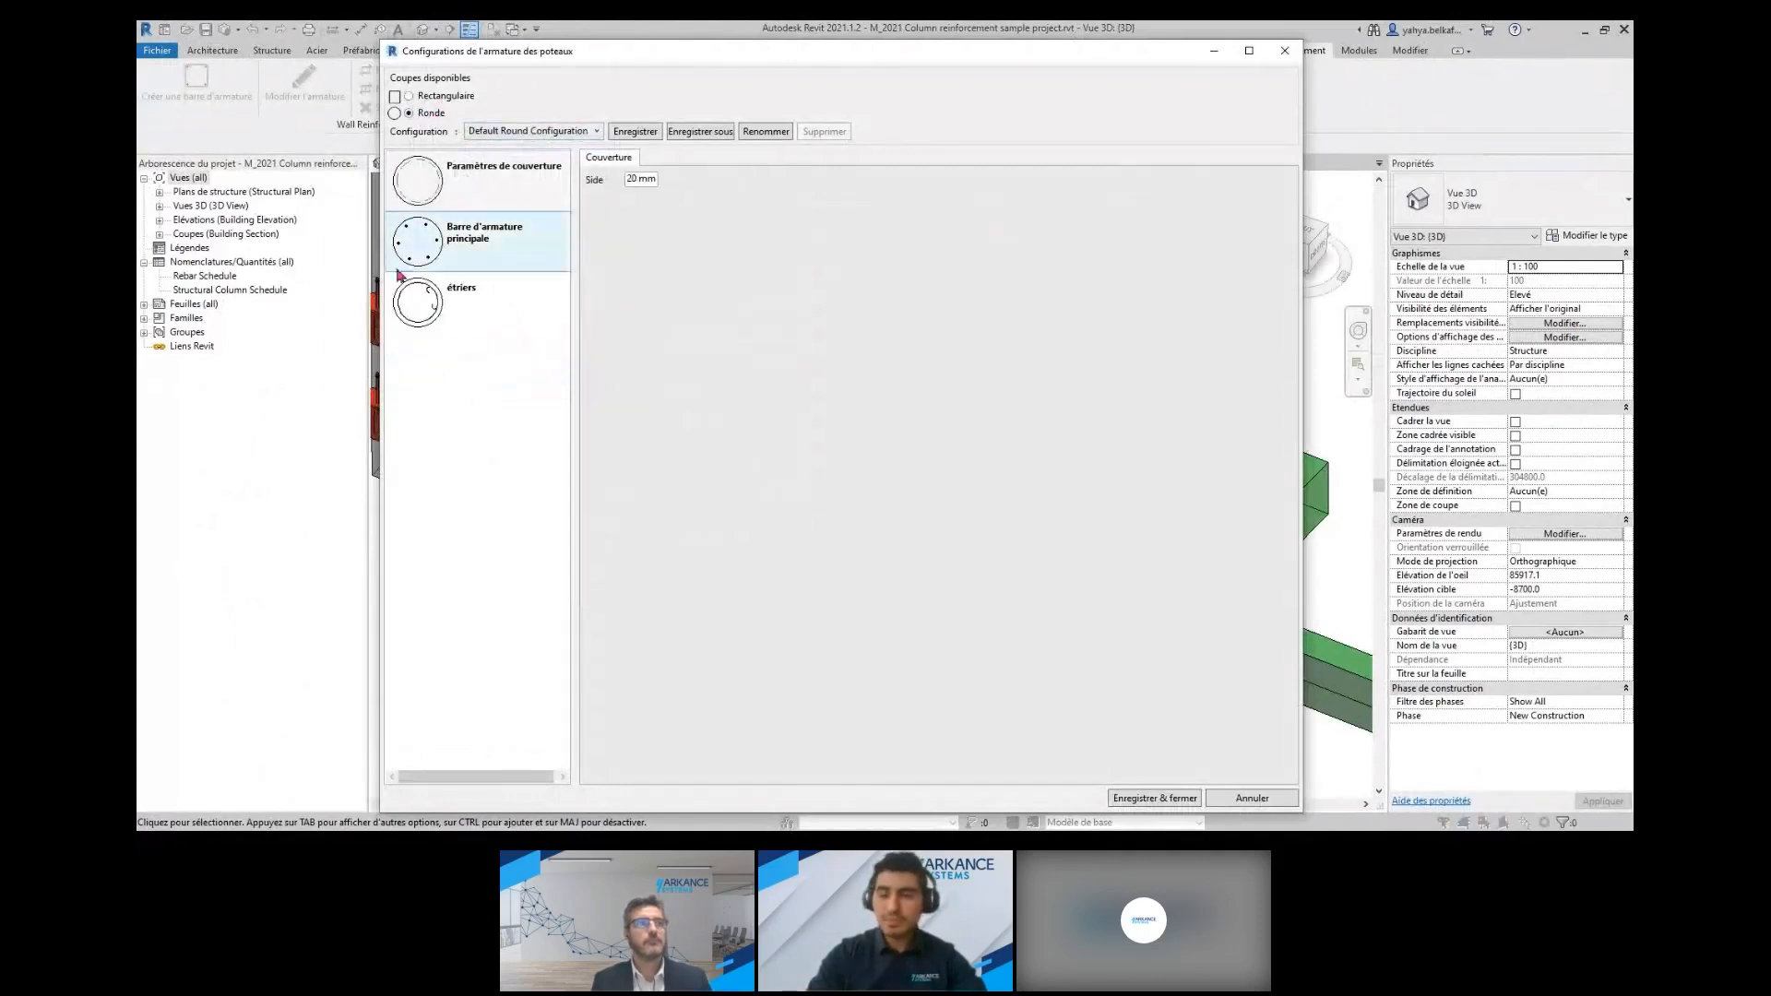
{"action": "left_click", "coordinate": [463, 184]}
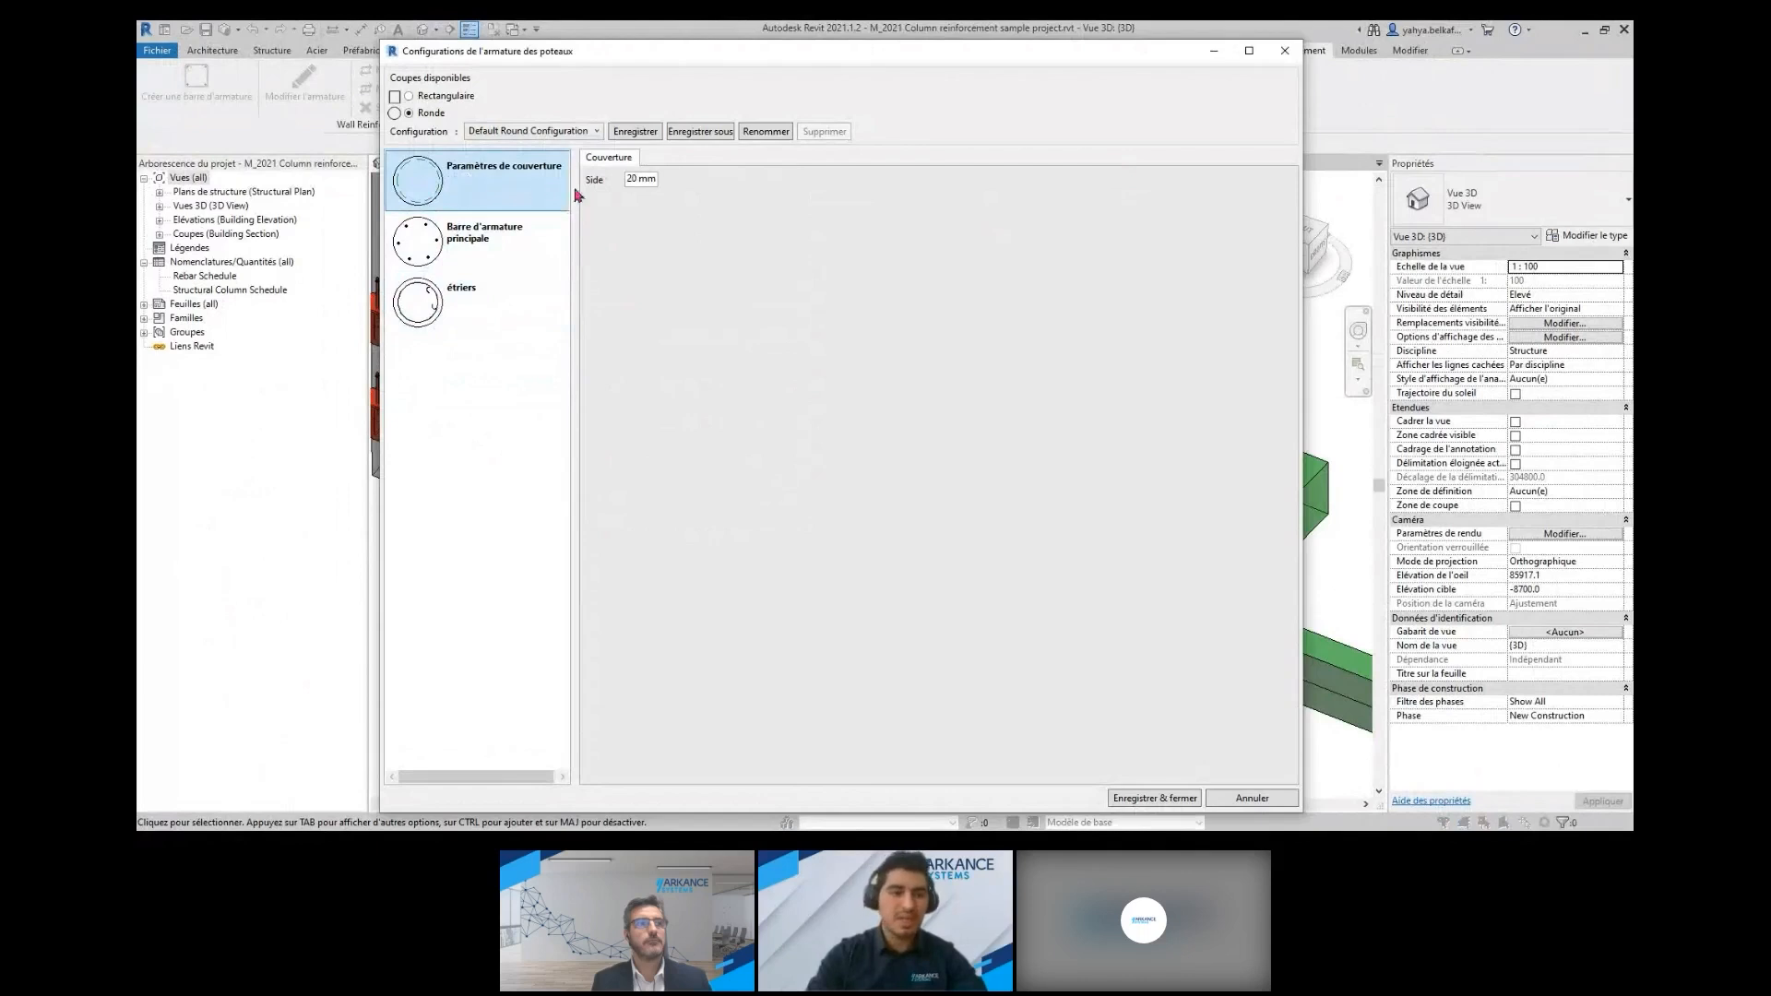
{"action": "left_click", "coordinate": [489, 242]}
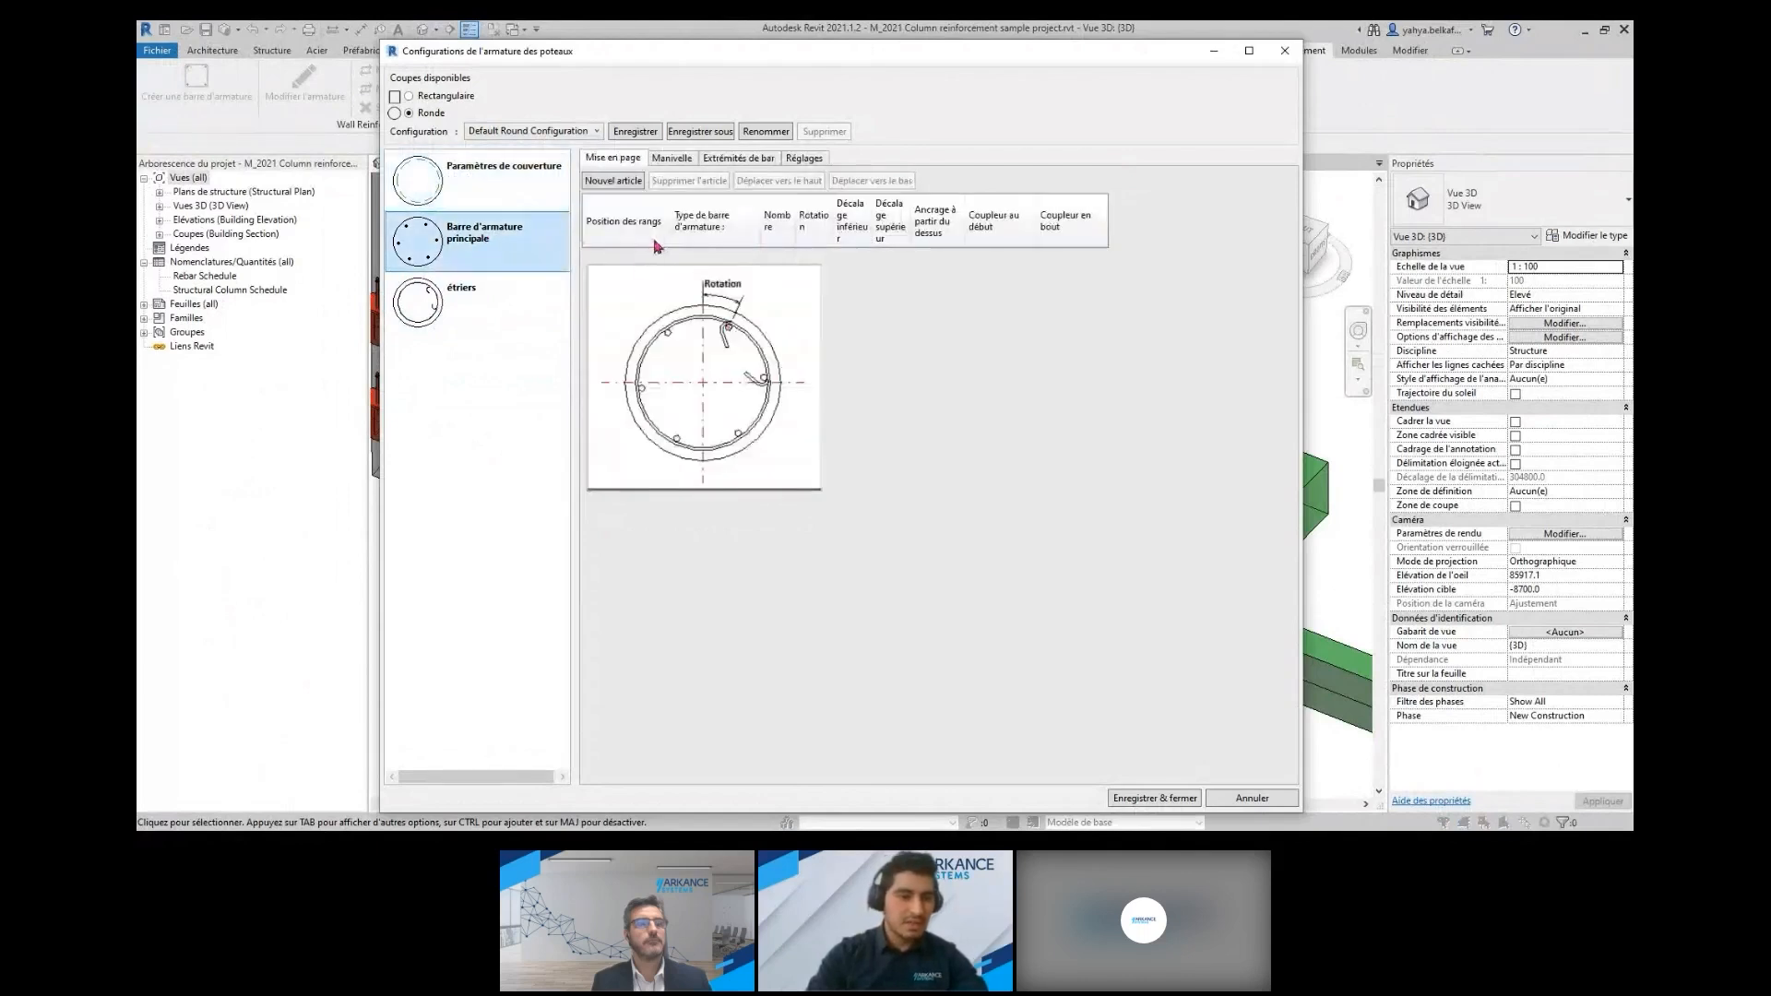
{"action": "left_click", "coordinate": [676, 160]}
{"action": "left_click", "coordinate": [732, 164]}
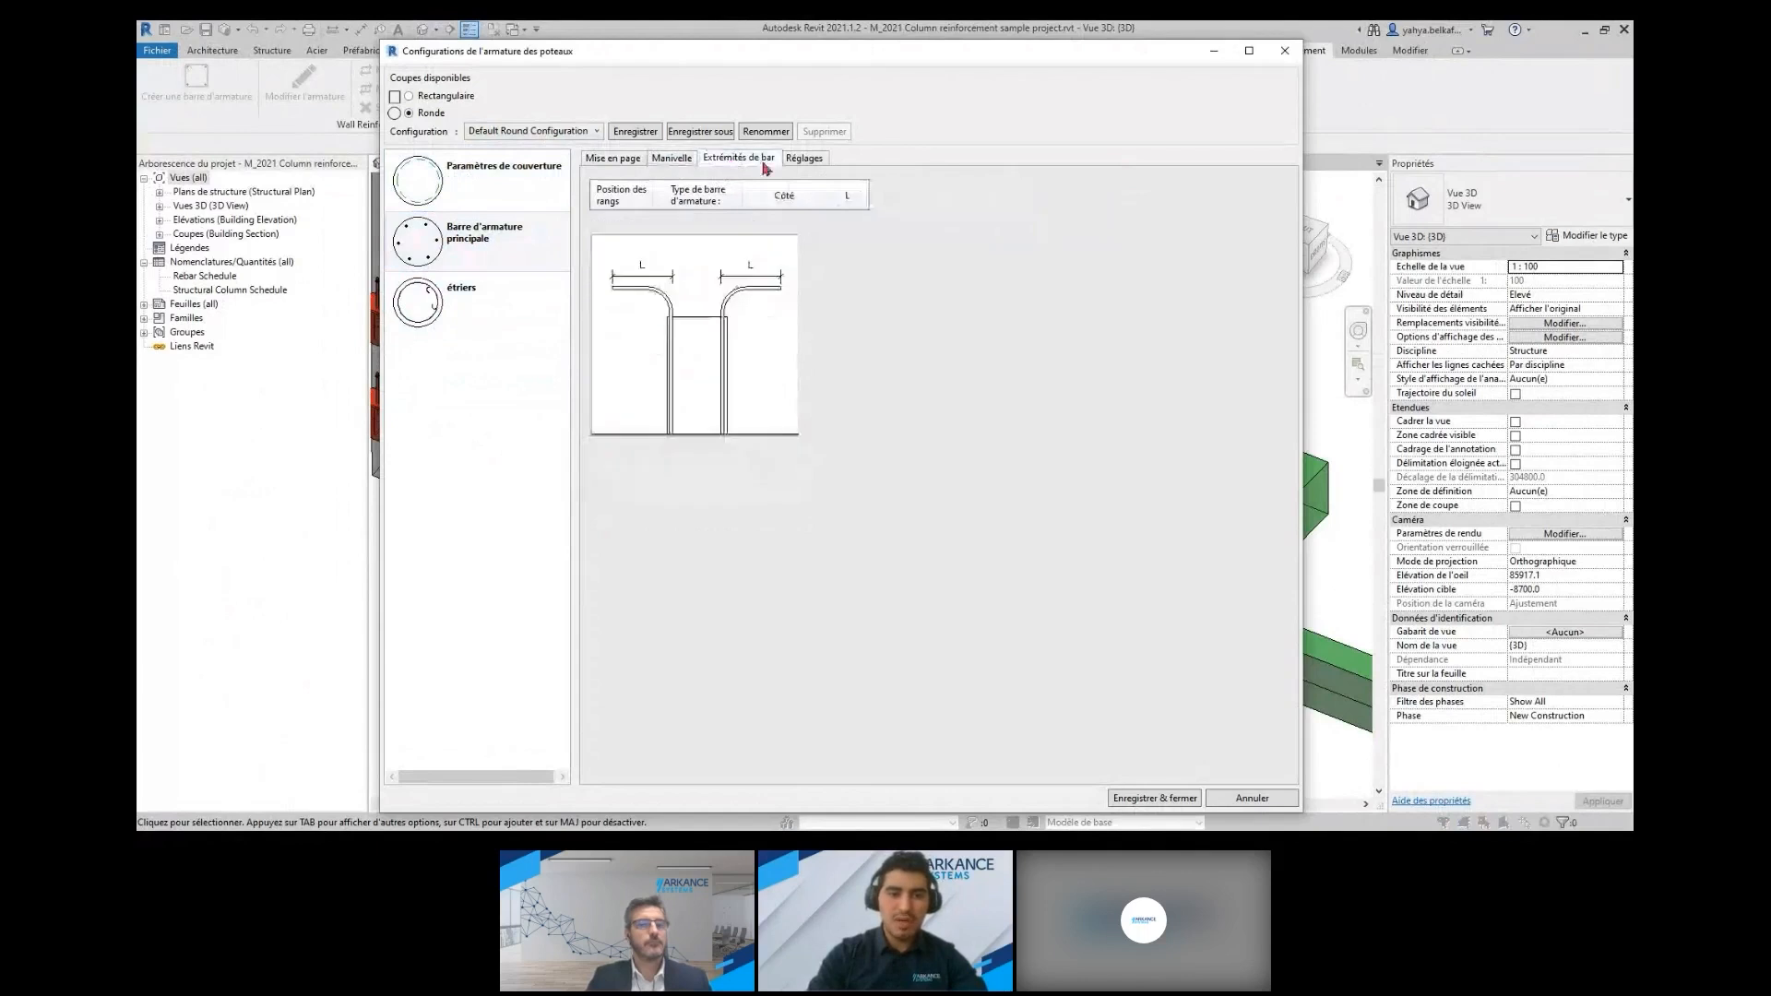
{"action": "left_click", "coordinate": [812, 167]}
{"action": "left_click", "coordinate": [613, 158]}
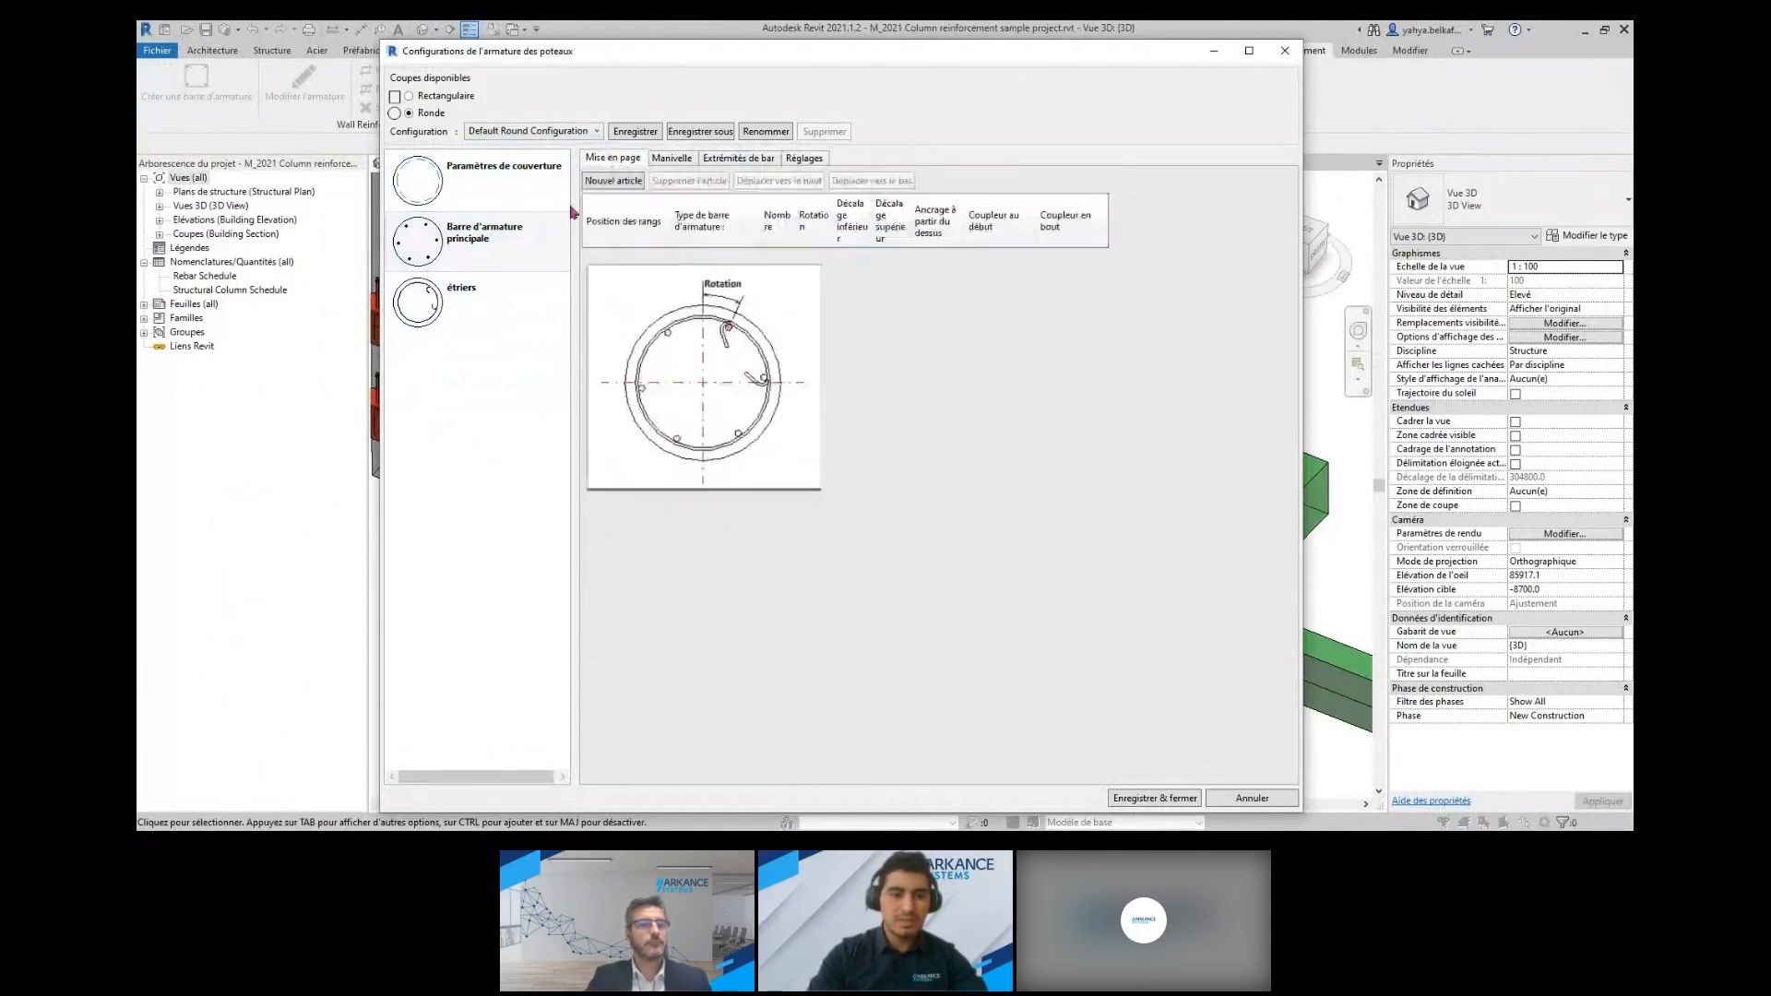
{"action": "left_click", "coordinate": [490, 304]}
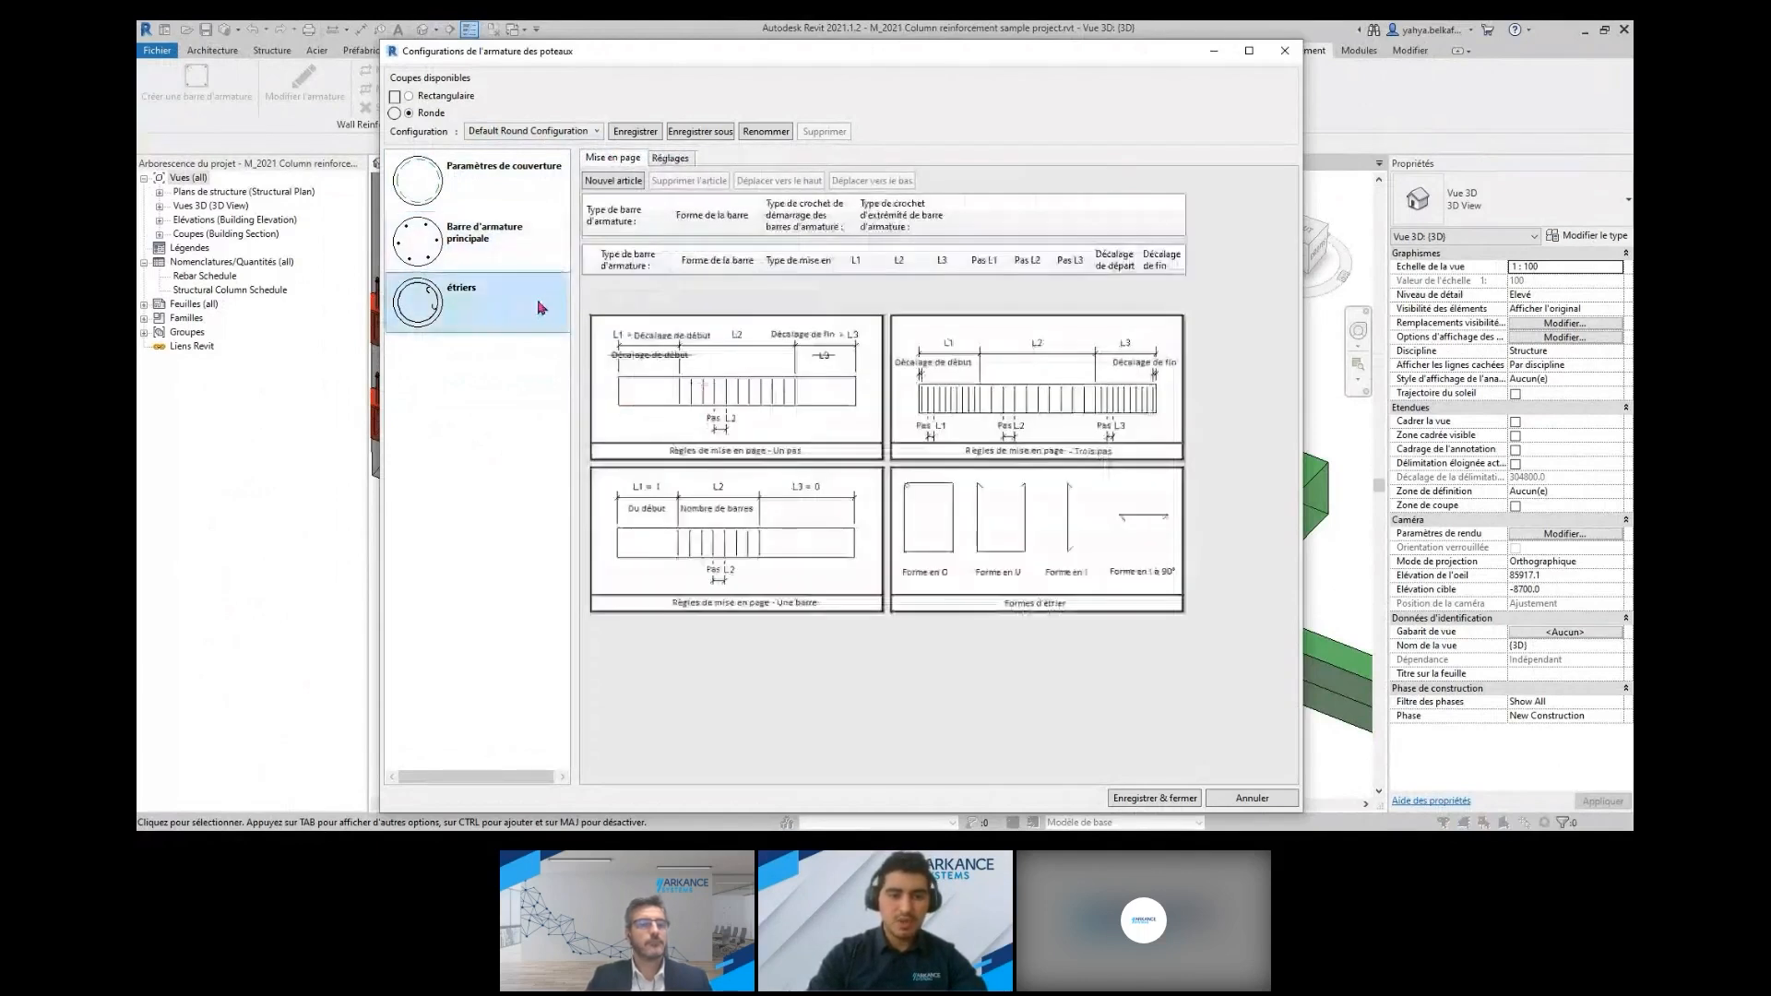
For the rectangular section's default configuration, set the back, front, left and right covers to 25 mm
{"action": "left_click", "coordinate": [408, 96]}
{"action": "mouse_move", "coordinate": [505, 54]}
{"action": "left_mouse_down"}
{"action": "mouse_move", "coordinate": [736, 296]}
{"action": "mouse_move", "coordinate": [807, 583]}
{"action": "mouse_move", "coordinate": [759, 414]}
{"action": "mouse_move", "coordinate": [528, 48]}
{"action": "left_mouse_up"}
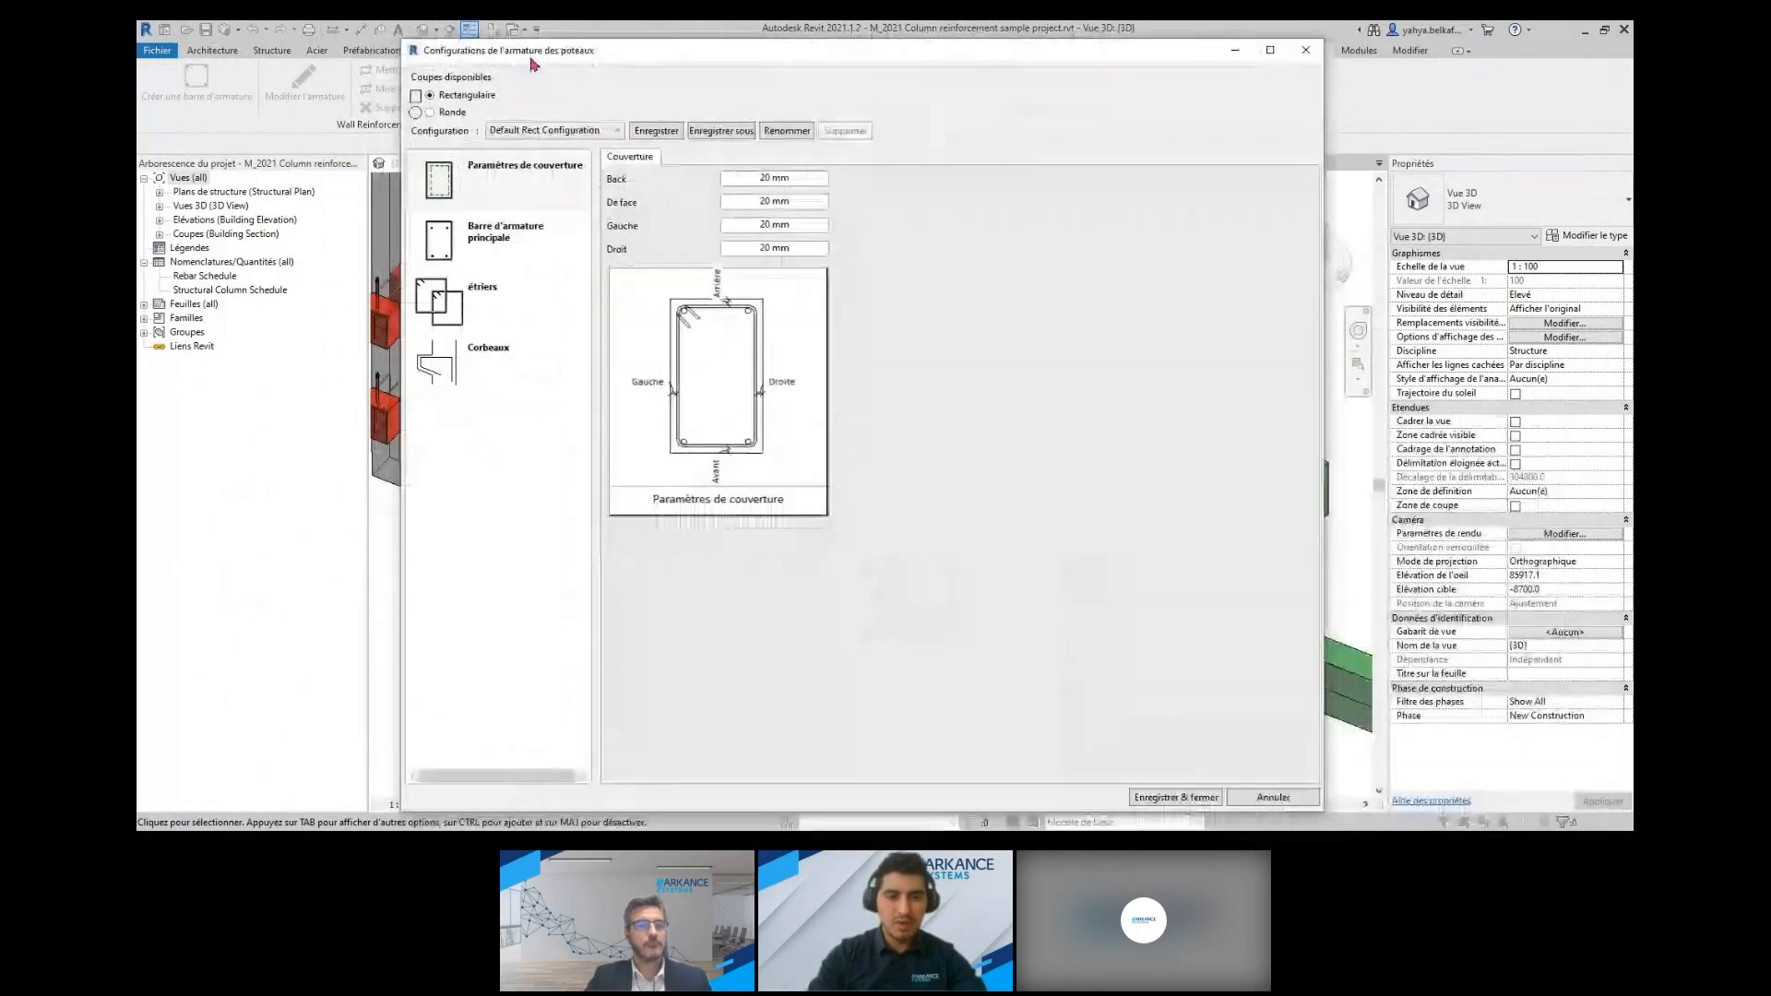
{"action": "left_click_drag", "start_coordinate": [787, 179], "coordinate": [739, 249]}
{"action": "type", "text": "2525"}
{"action": "left_click", "coordinate": [779, 225]}
{"action": "type", "text": "2525"}
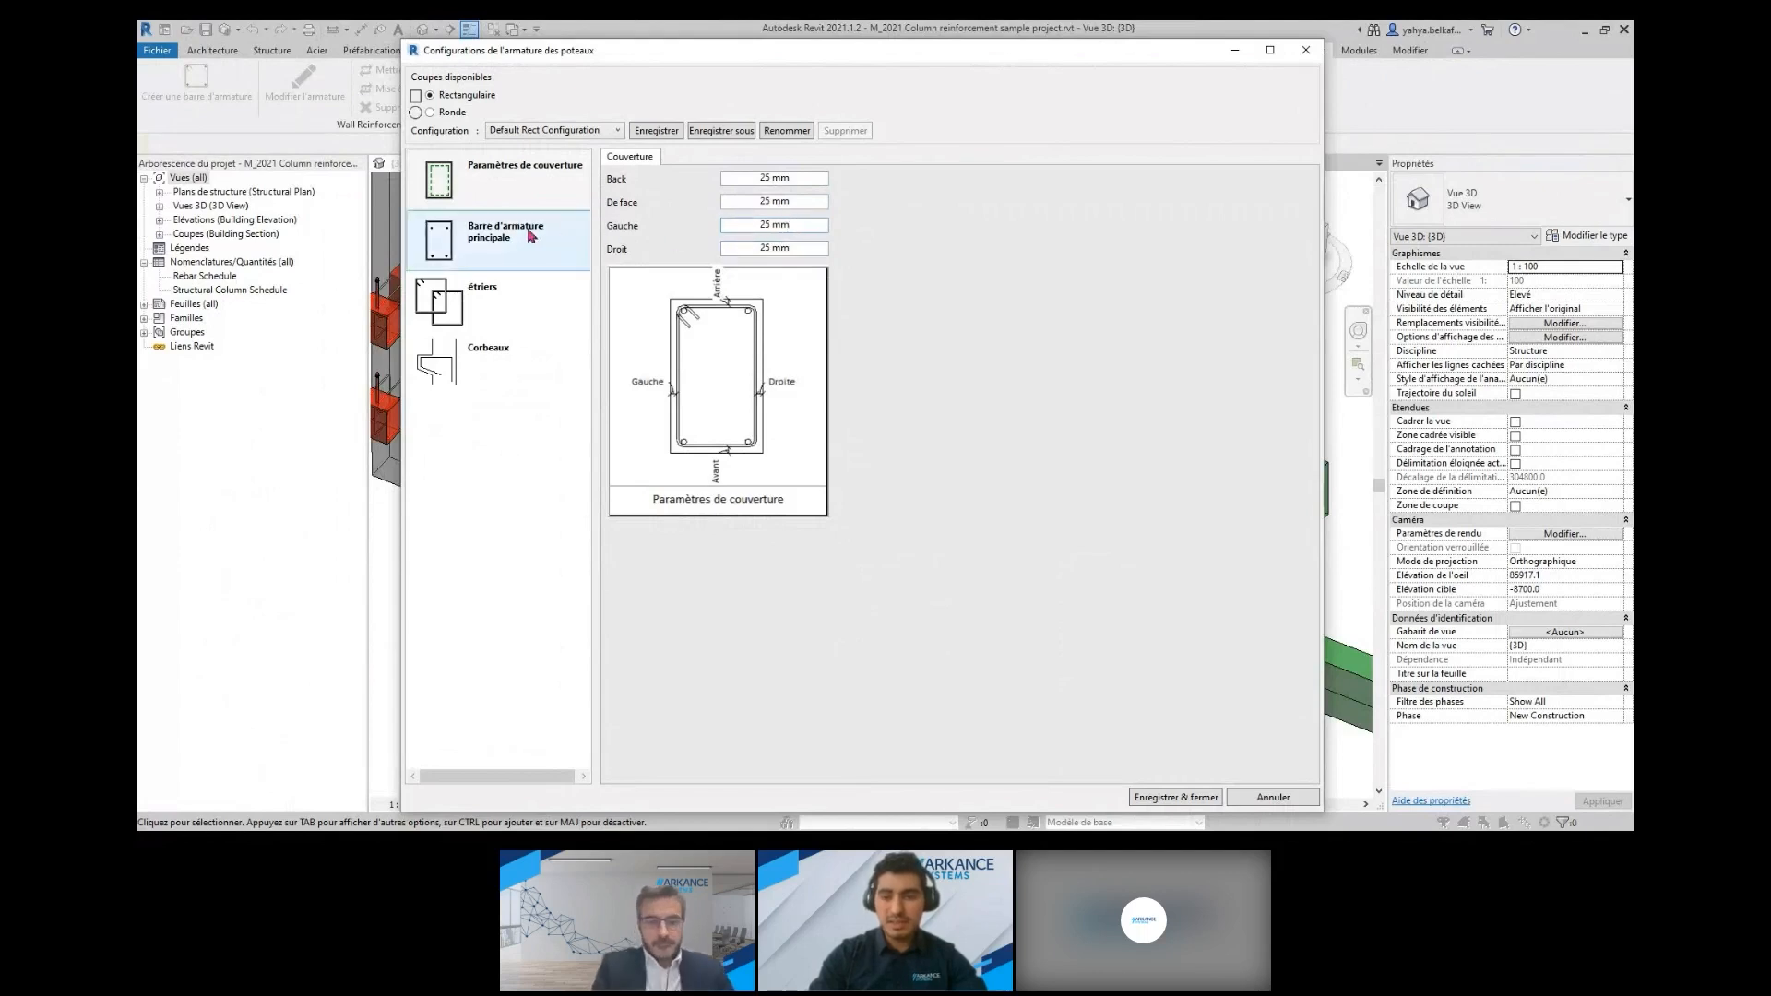
Add six main bar rows to the rectangular column configuration
{"action": "left_click", "coordinate": [531, 236]}
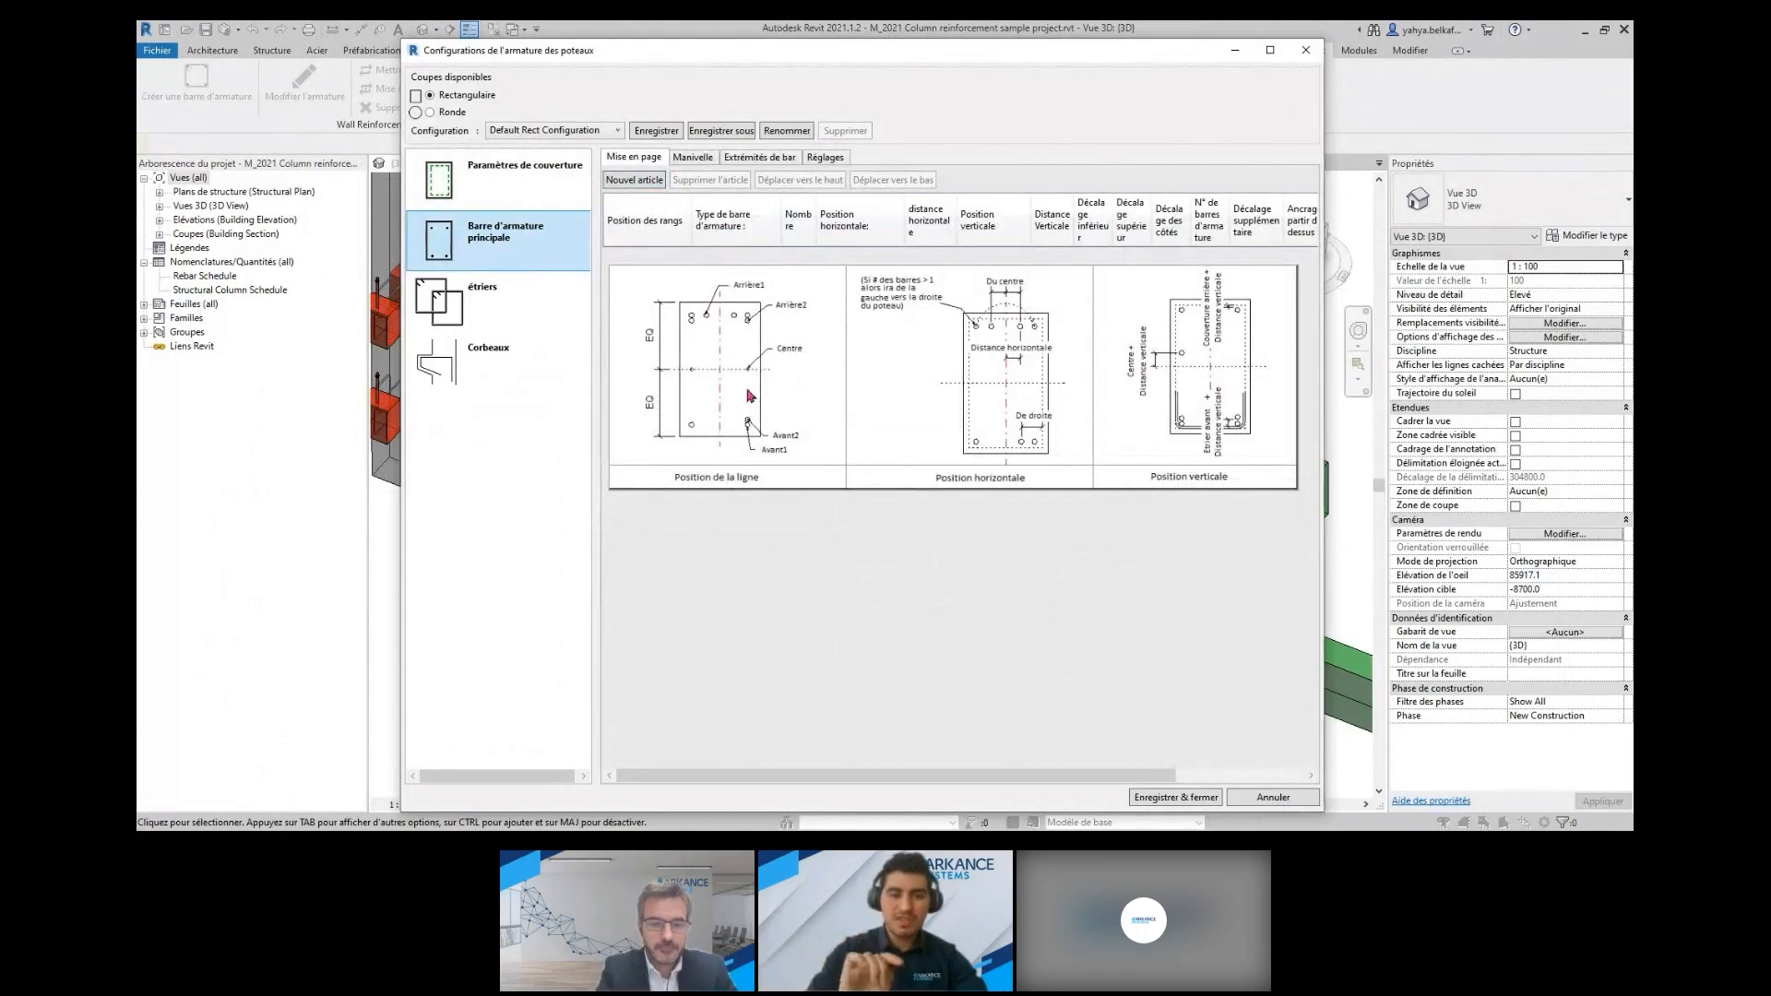
{"action": "left_click", "coordinate": [643, 183]}
{"action": "left_click", "coordinate": [643, 182]}
{"action": "left_click", "coordinate": [643, 182]}
{"action": "left_click", "coordinate": [643, 183]}
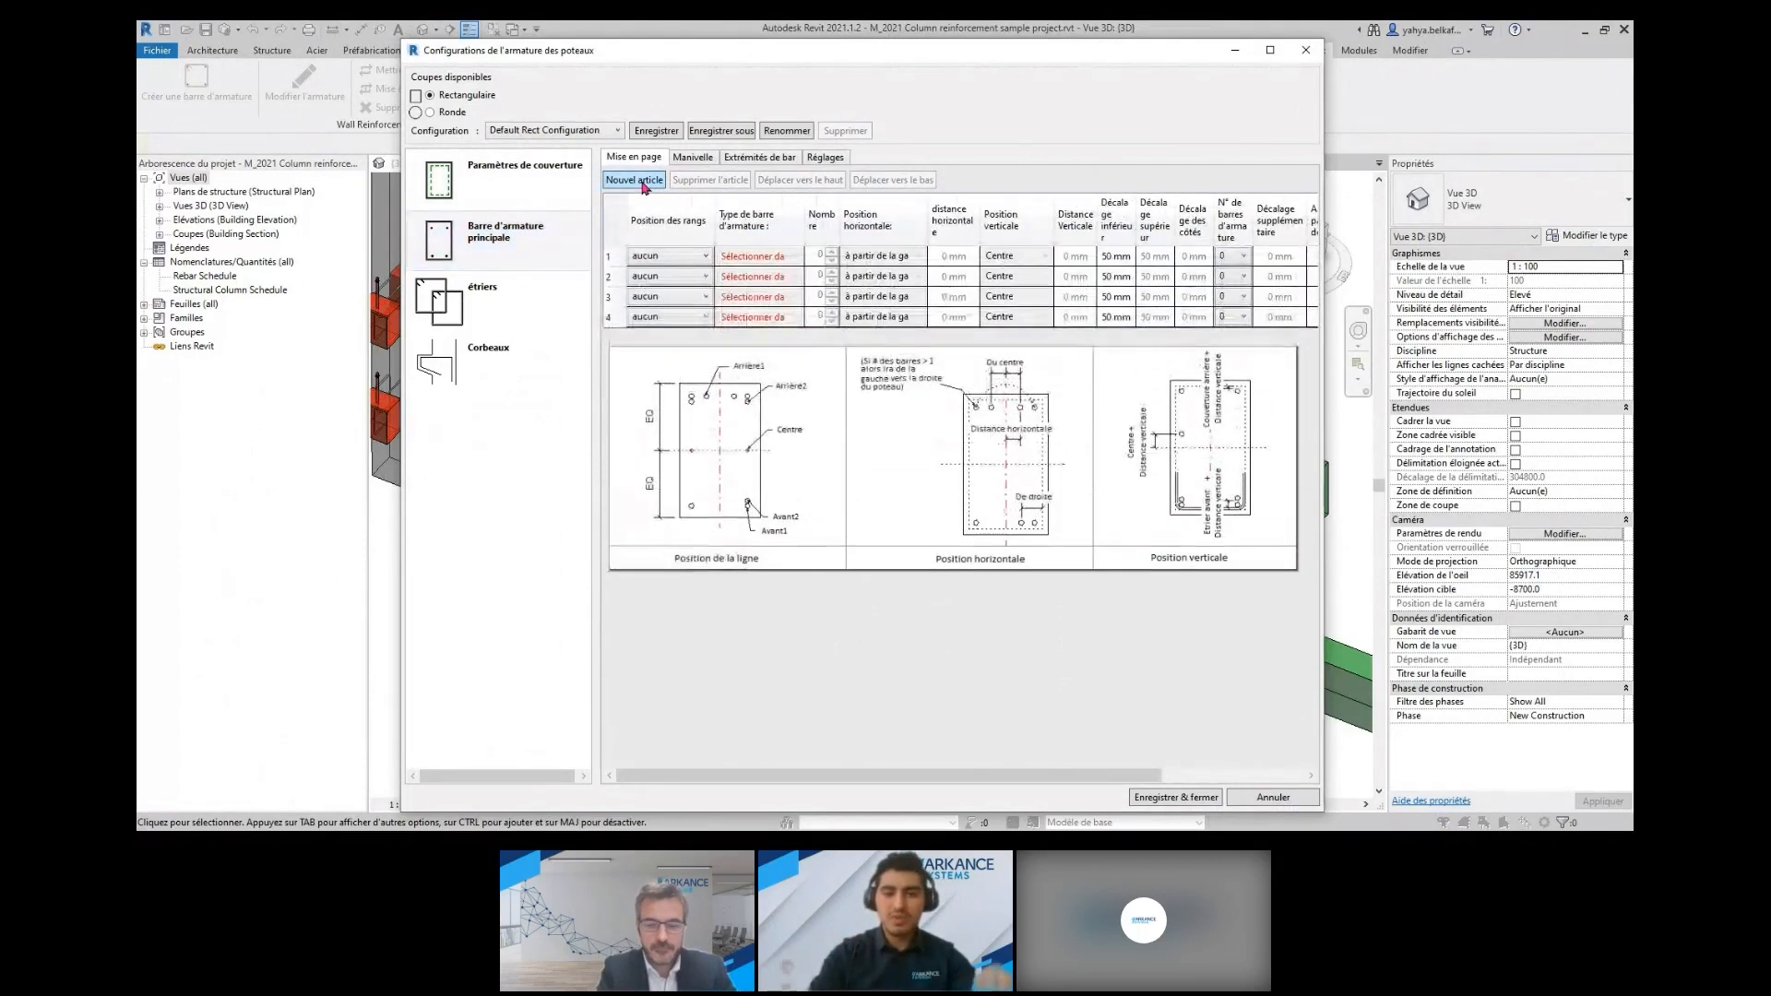
{"action": "left_click", "coordinate": [643, 182]}
{"action": "left_click", "coordinate": [643, 186]}
Assign the six main bar row positions in order: De face1, Retour1, De face1, Retour1, Centre1 and Centre2
{"action": "left_click", "coordinate": [681, 258]}
{"action": "left_click", "coordinate": [680, 287]}
{"action": "left_click", "coordinate": [680, 279]}
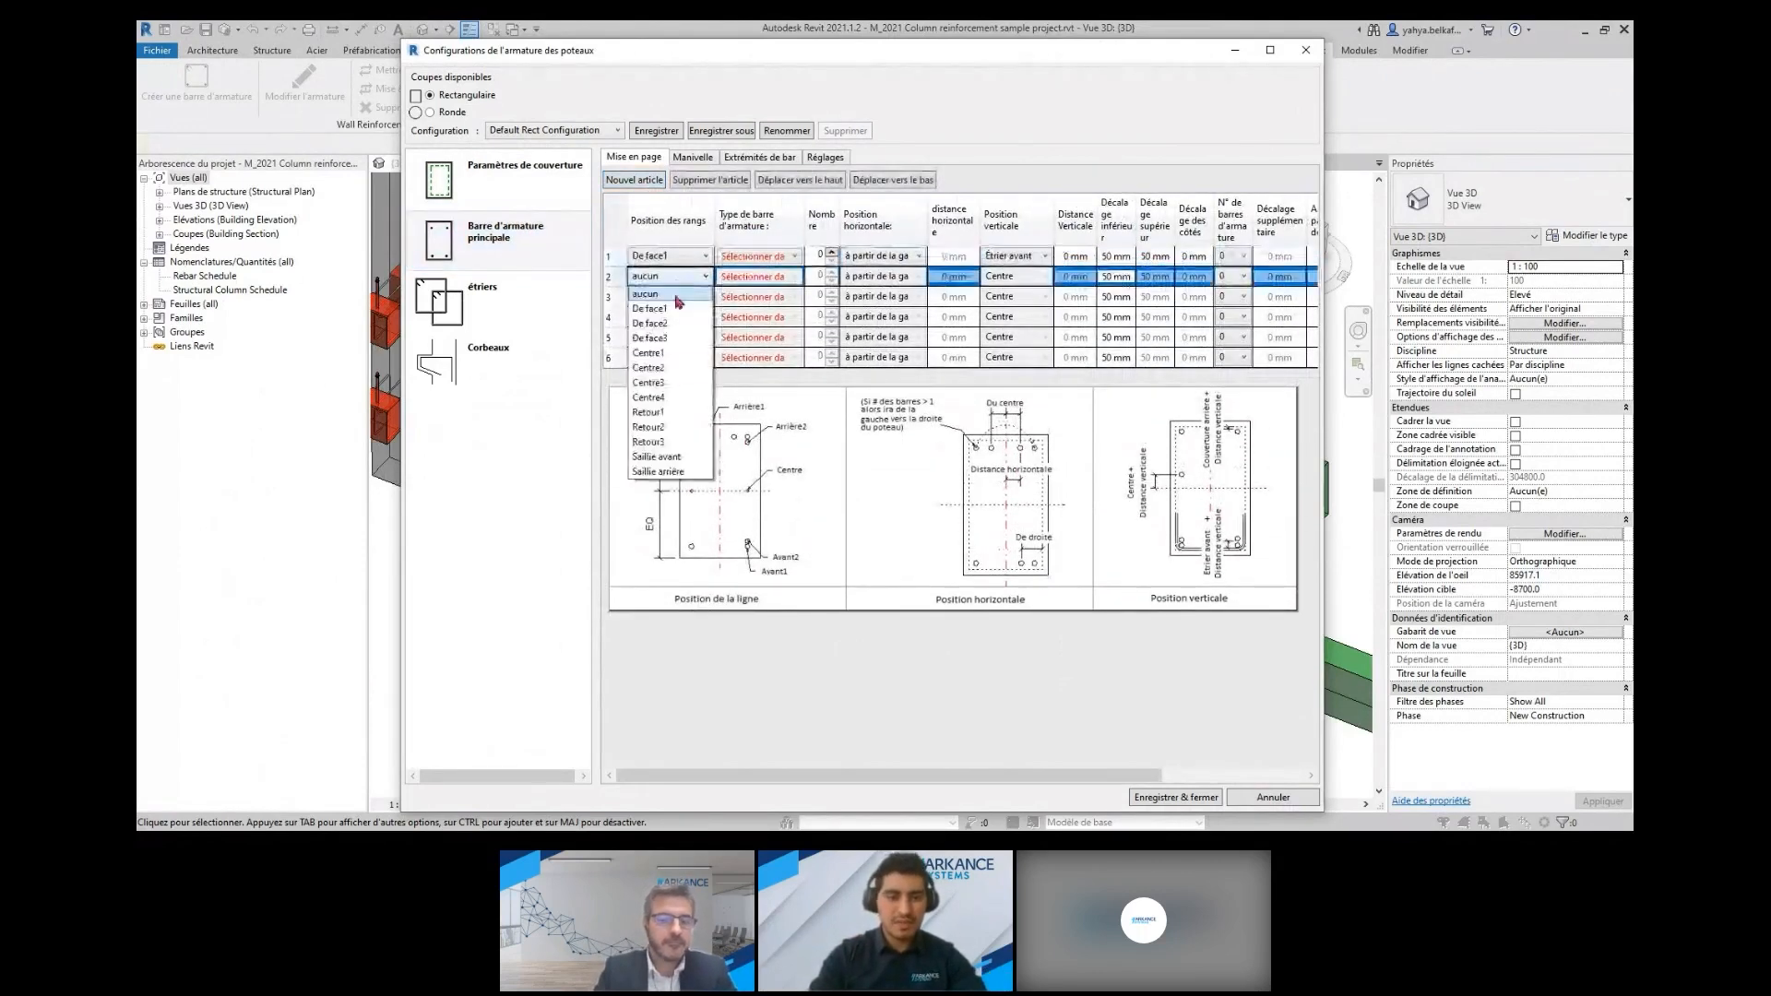
{"action": "left_click", "coordinate": [681, 412]}
{"action": "left_click", "coordinate": [688, 298]}
{"action": "left_click", "coordinate": [650, 329]}
{"action": "left_click", "coordinate": [687, 317]}
{"action": "left_click", "coordinate": [648, 453]}
{"action": "left_click", "coordinate": [687, 337]}
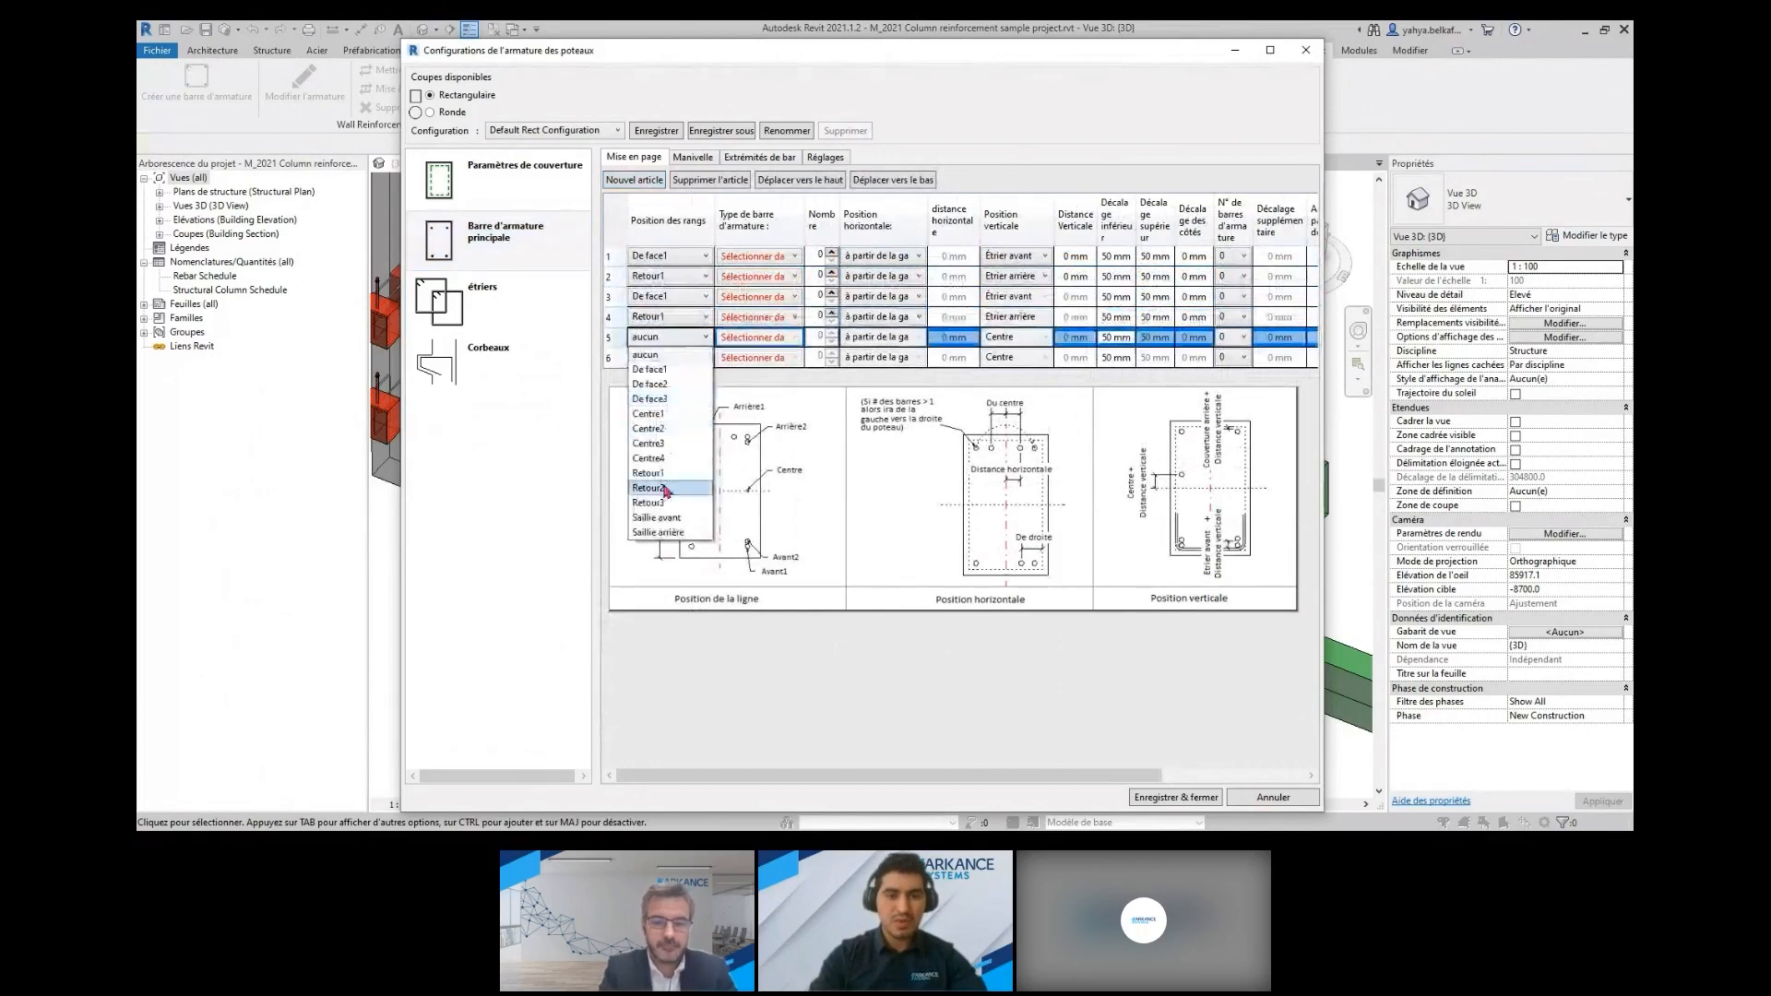
{"action": "left_click", "coordinate": [649, 413]}
{"action": "left_click", "coordinate": [687, 357]}
{"action": "left_click", "coordinate": [657, 447]}
Set the bar type to H16 for the first two main bar rows and H12 for the other four
{"action": "left_click", "coordinate": [778, 257]}
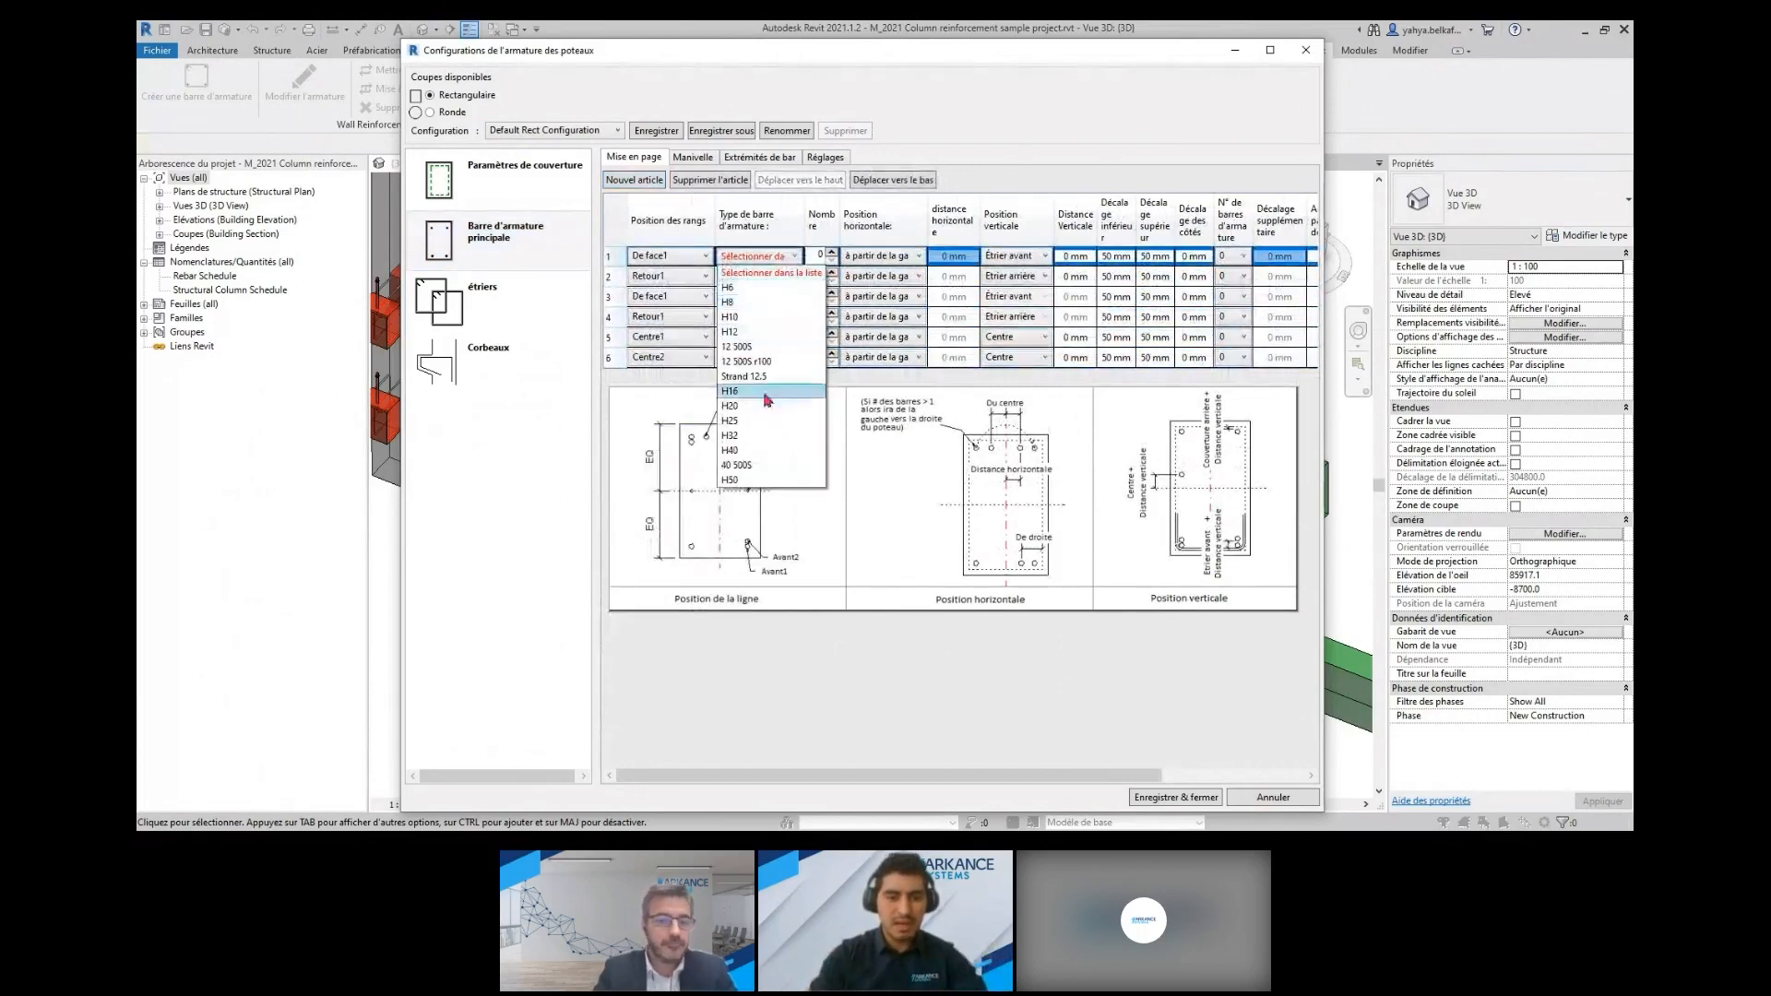
{"action": "left_click", "coordinate": [759, 391]}
{"action": "left_click", "coordinate": [758, 276]}
{"action": "left_click", "coordinate": [749, 412]}
{"action": "left_click", "coordinate": [780, 297]}
{"action": "left_click", "coordinate": [753, 371]}
{"action": "left_click", "coordinate": [784, 317]}
{"action": "left_click", "coordinate": [753, 392]}
{"action": "left_click", "coordinate": [780, 338]}
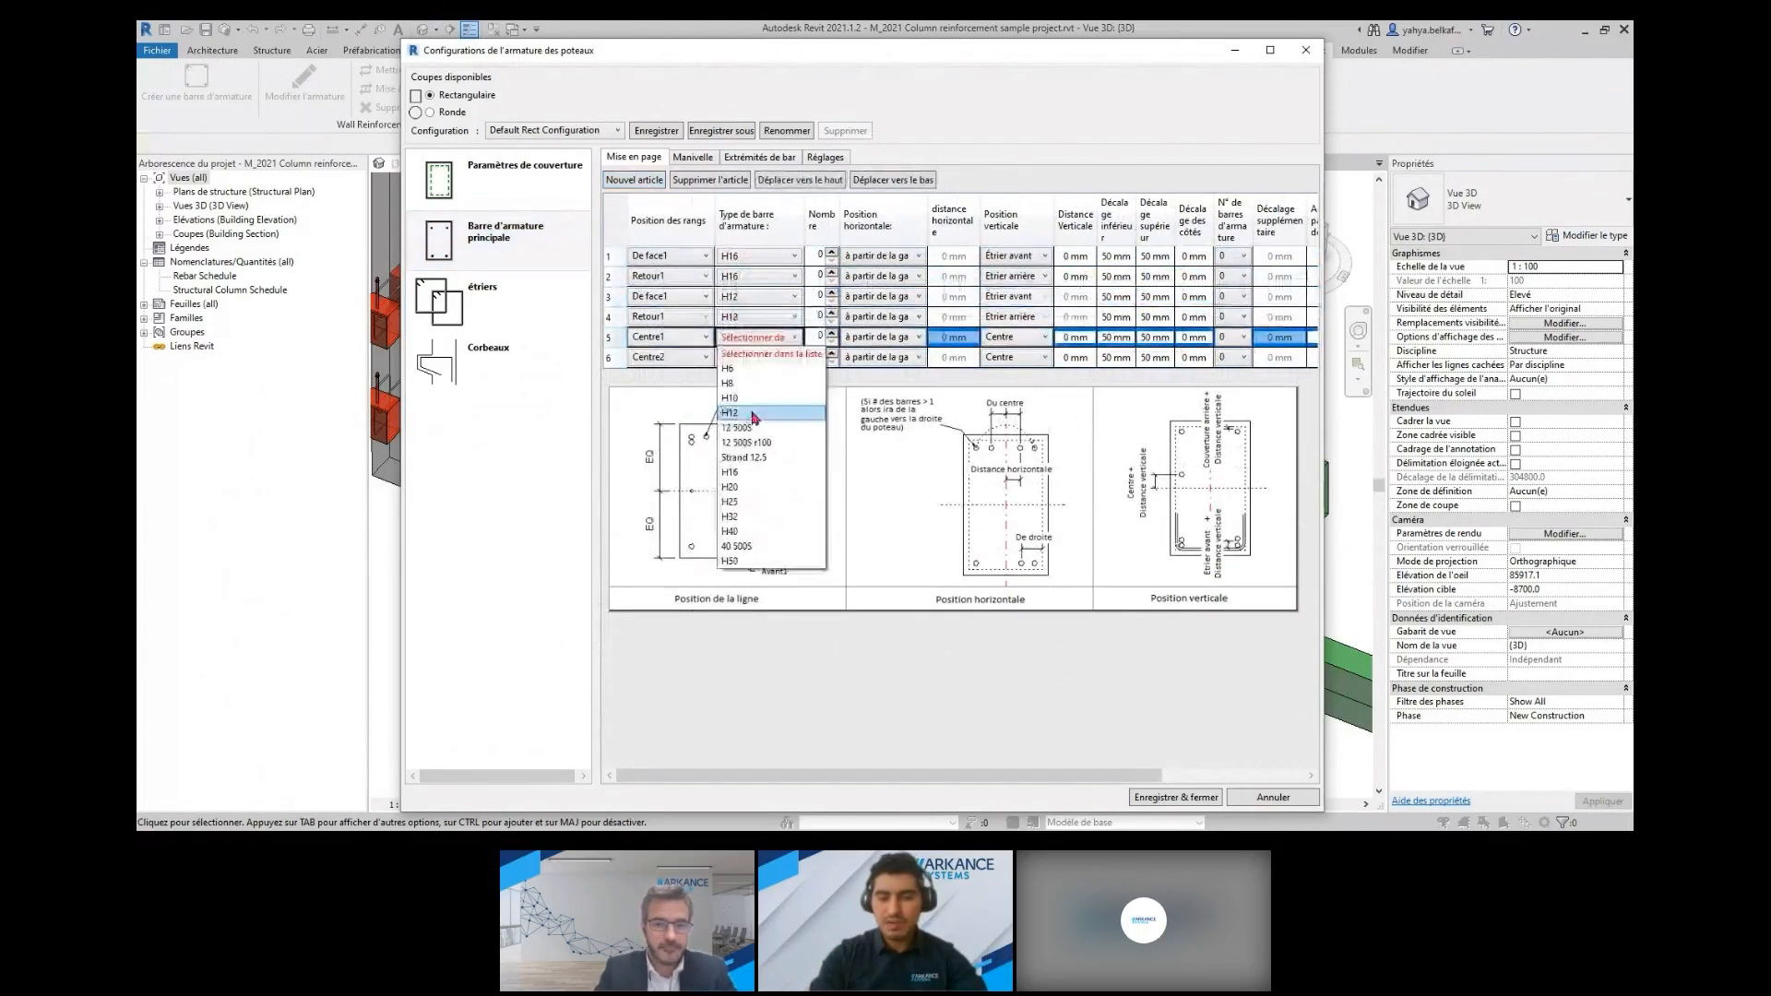
{"action": "left_click", "coordinate": [751, 413]}
{"action": "left_click", "coordinate": [781, 358]}
Set the number of bars to 2 in each of the six main bar rows
{"action": "double_click", "coordinate": [832, 252]}
{"action": "double_click", "coordinate": [833, 272]}
{"action": "double_click", "coordinate": [832, 292]}
{"action": "double_click", "coordinate": [832, 313]}
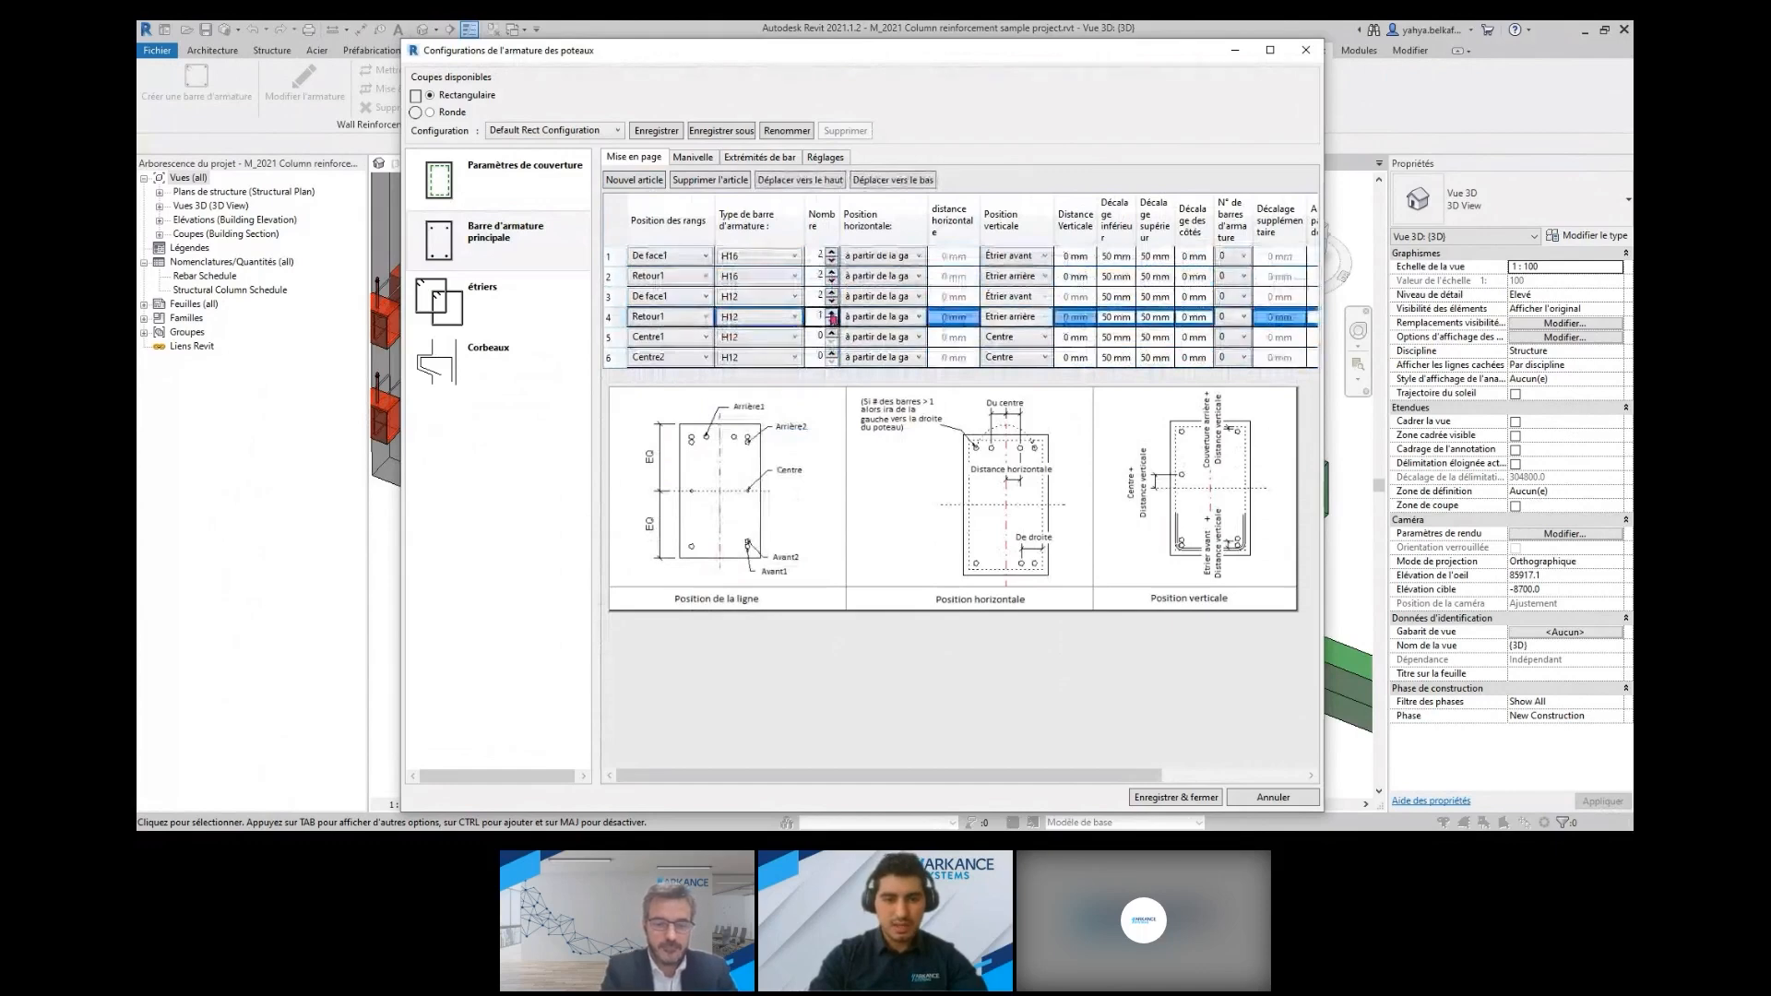
{"action": "double_click", "coordinate": [832, 333]}
{"action": "left_click", "coordinate": [832, 353]}
{"action": "left_click", "coordinate": [832, 355]}
Review the rows' vertical positions and the crank, bar end and general settings of the main bars
{"action": "left_click", "coordinate": [1041, 301]}
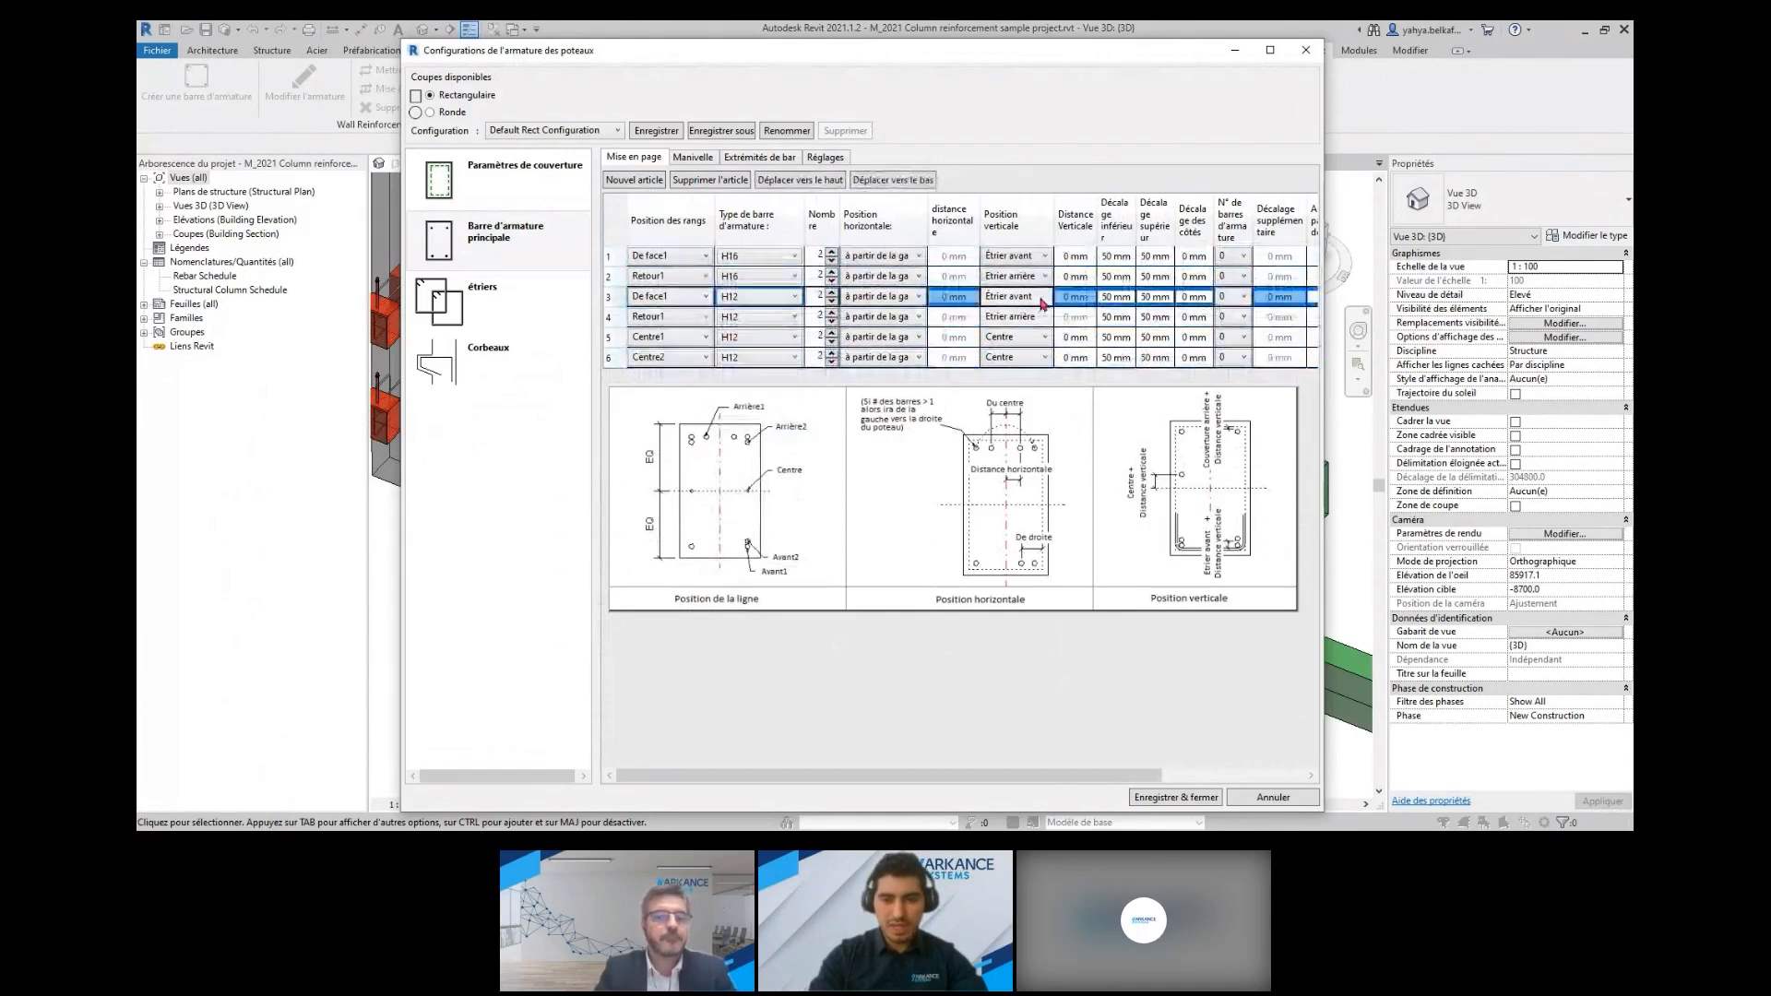
{"action": "left_click", "coordinate": [1024, 278]}
{"action": "left_click", "coordinate": [1019, 257]}
{"action": "left_click_drag", "start_coordinate": [980, 211], "coordinate": [1005, 210]}
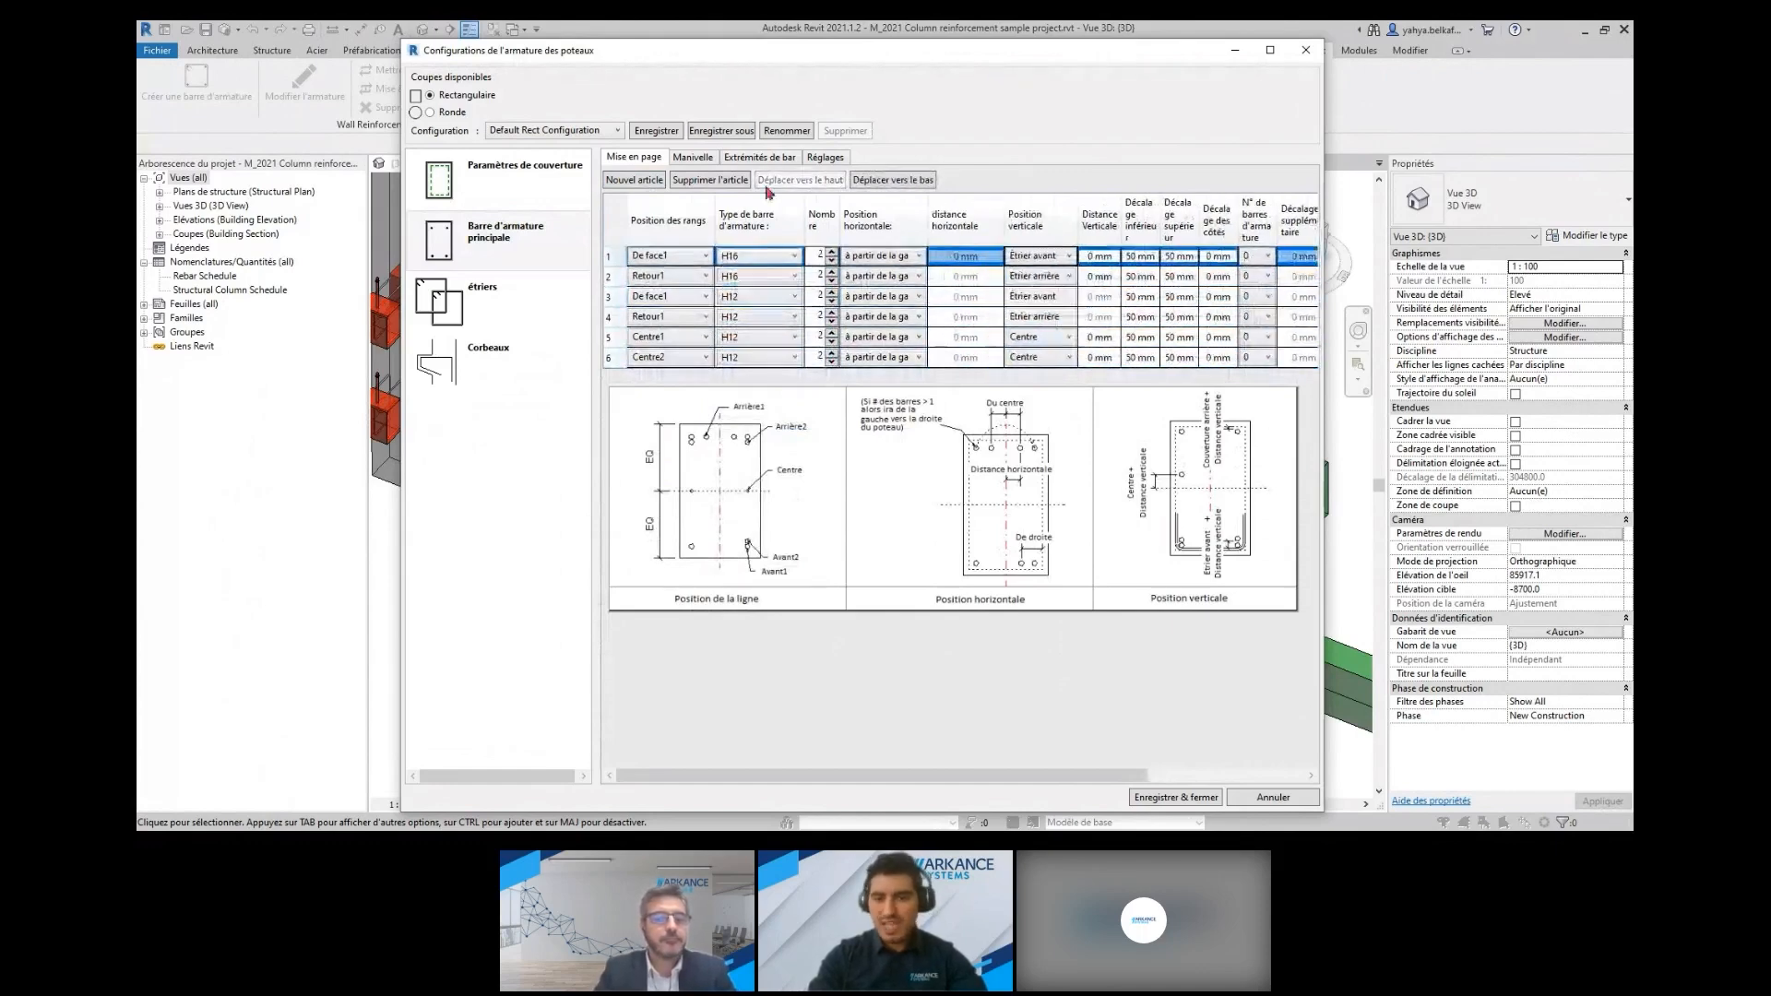
{"action": "left_click", "coordinate": [696, 160]}
{"action": "left_click", "coordinate": [758, 159]}
{"action": "left_click", "coordinate": [824, 159]}
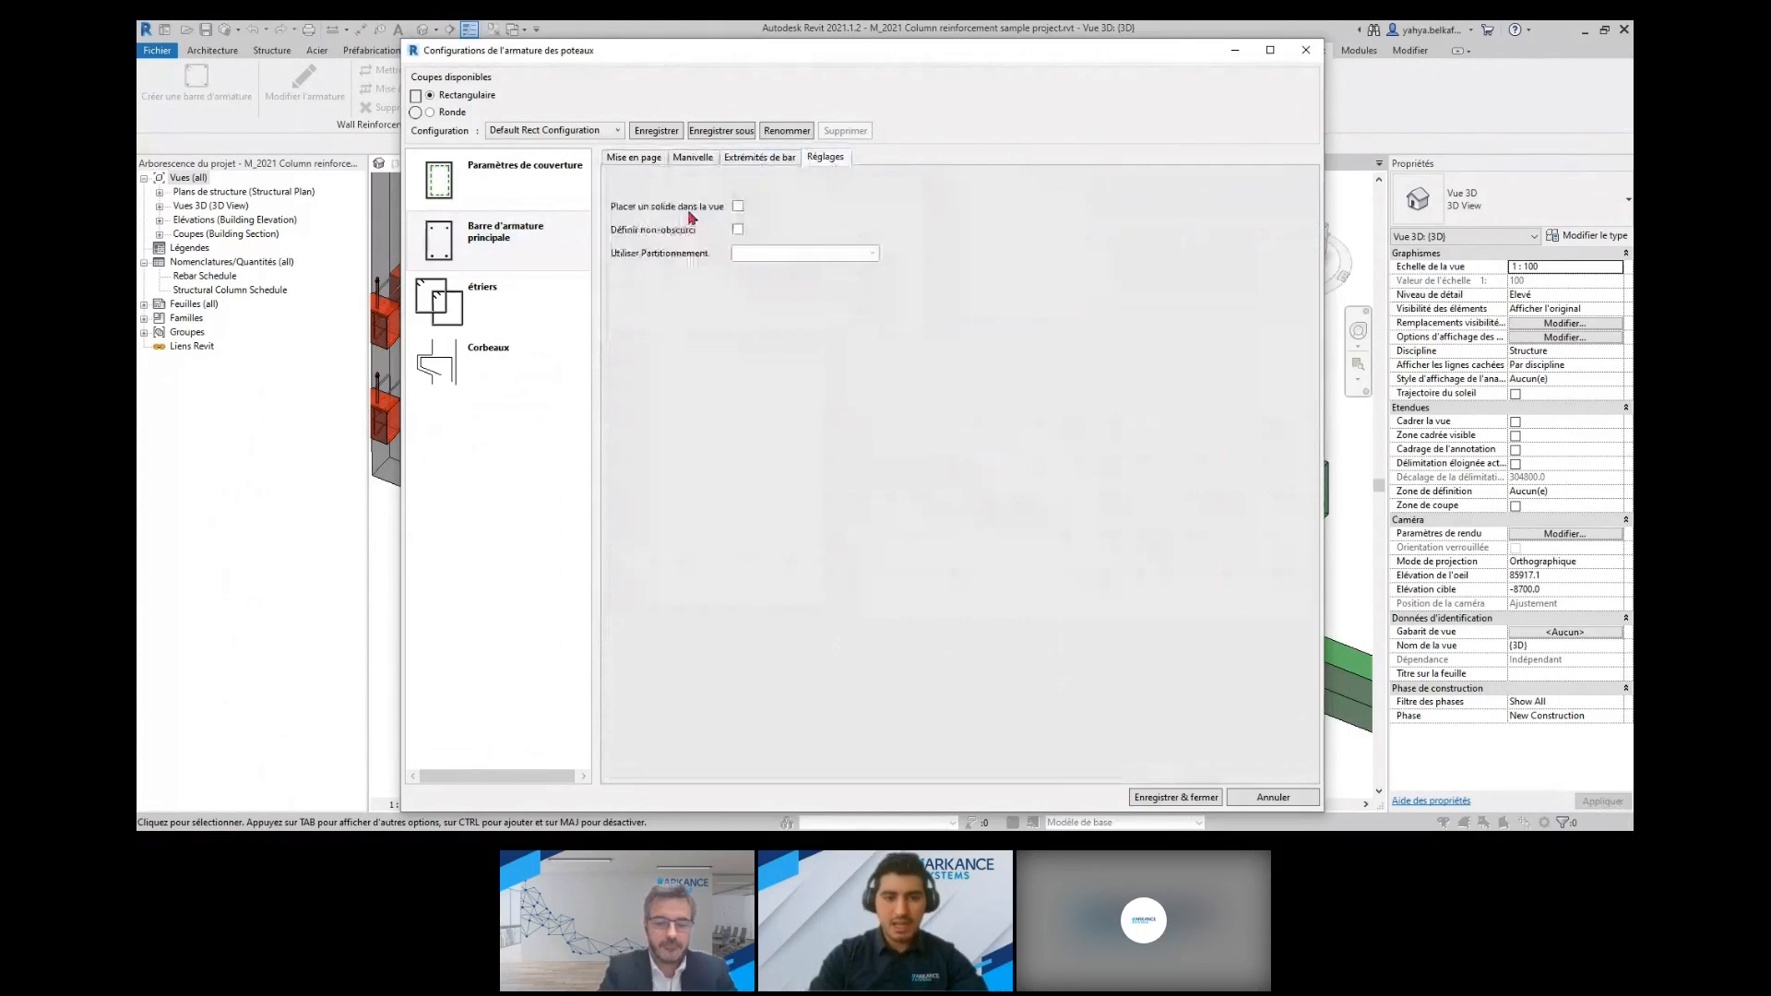
{"action": "left_click", "coordinate": [633, 158]}
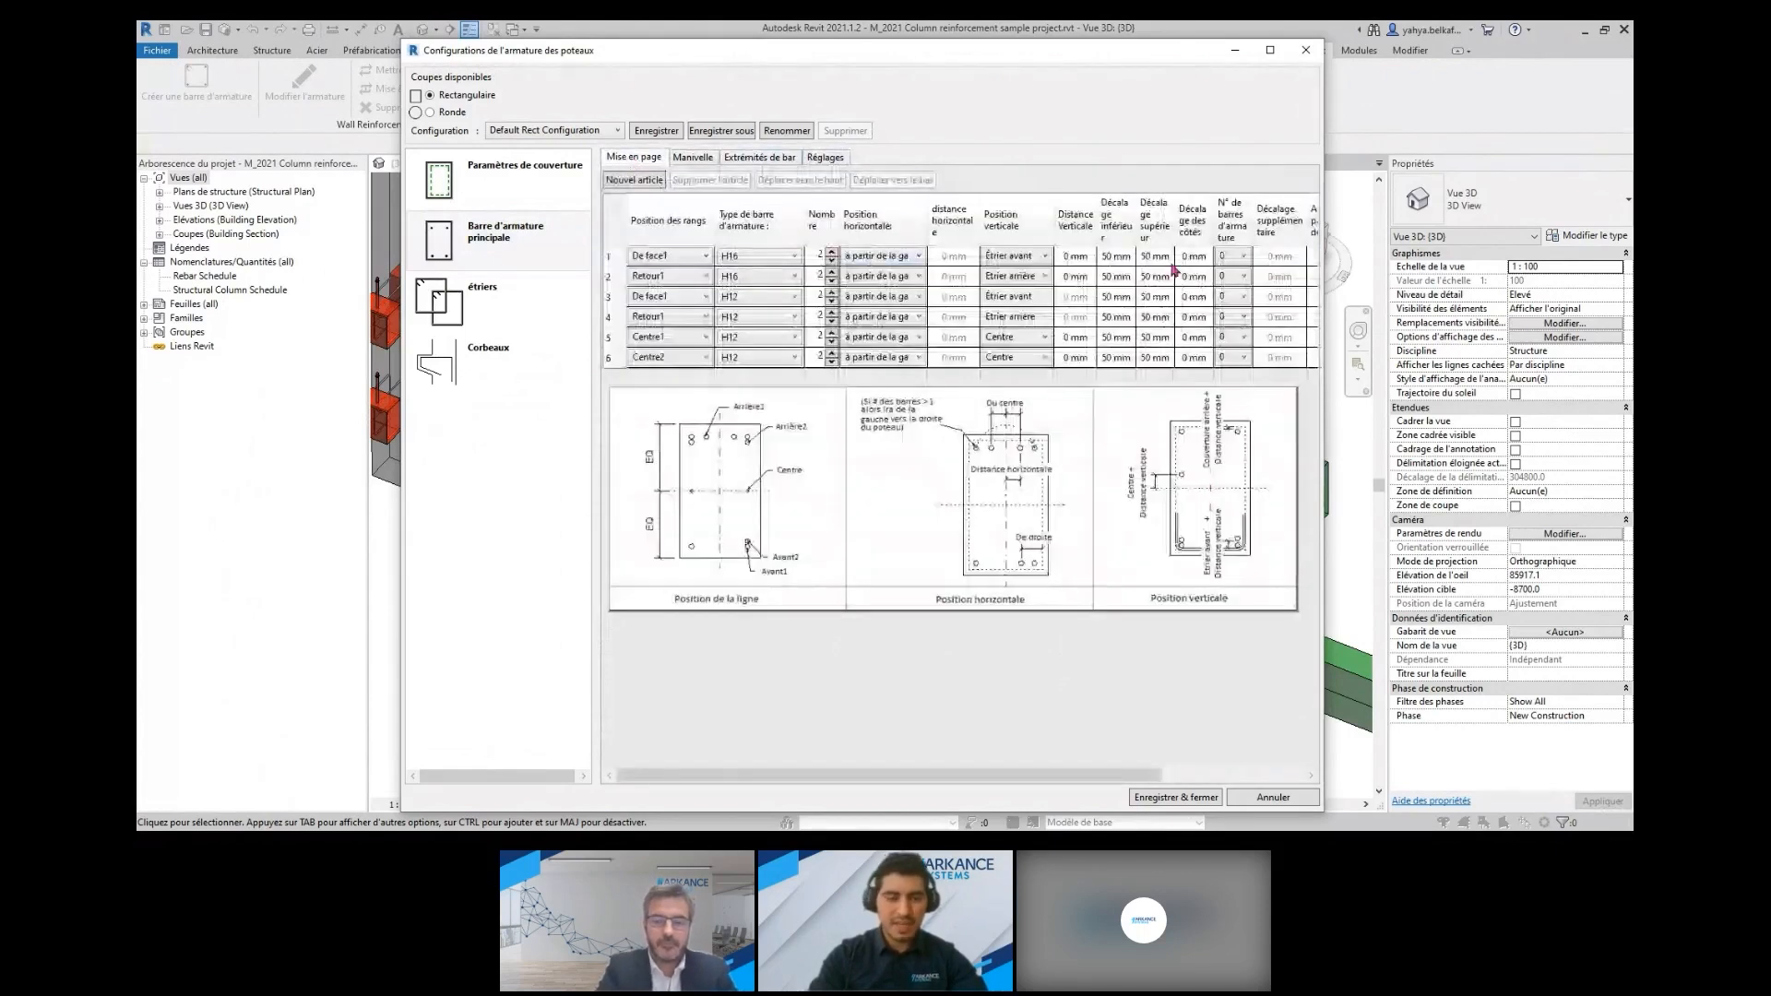
Set all six rows' top offset to -500 mm and the Centre1 and Centre2 vertical distances to 46 mm and -46 mm
{"action": "left_click", "coordinate": [1144, 259]}
{"action": "type", "text": "-500"}
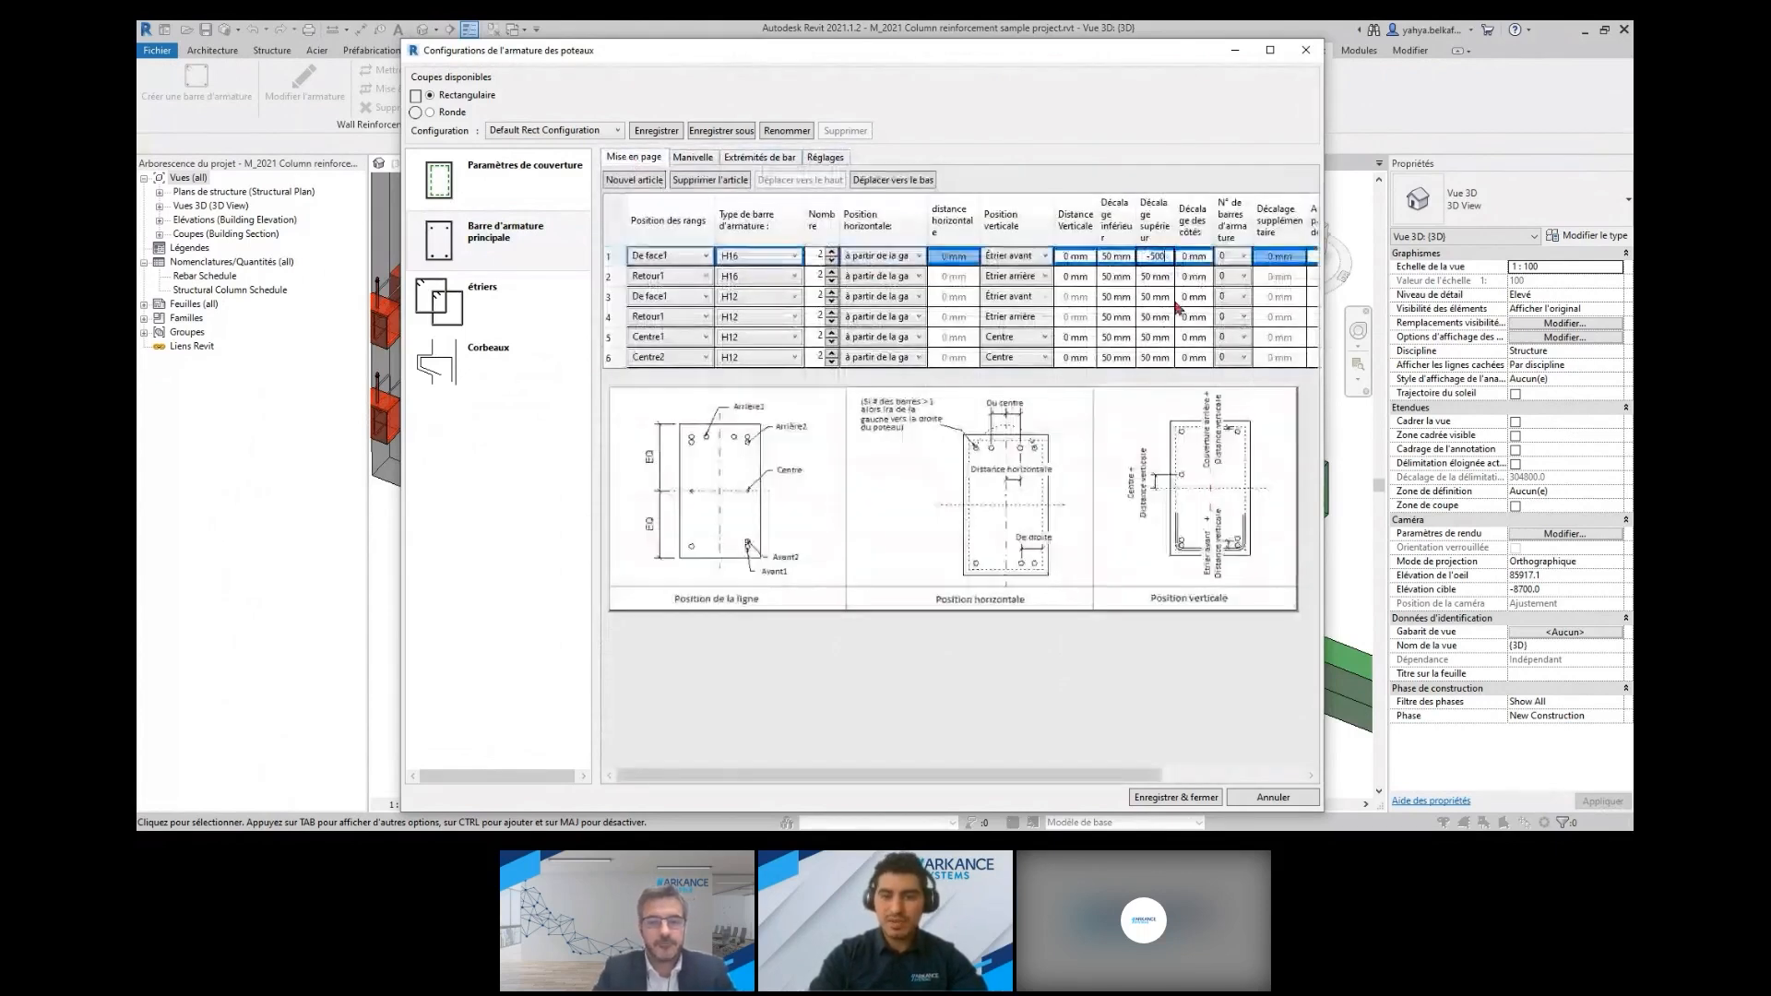
{"action": "key", "text": "Return"}
{"action": "type", "text": "-500"}
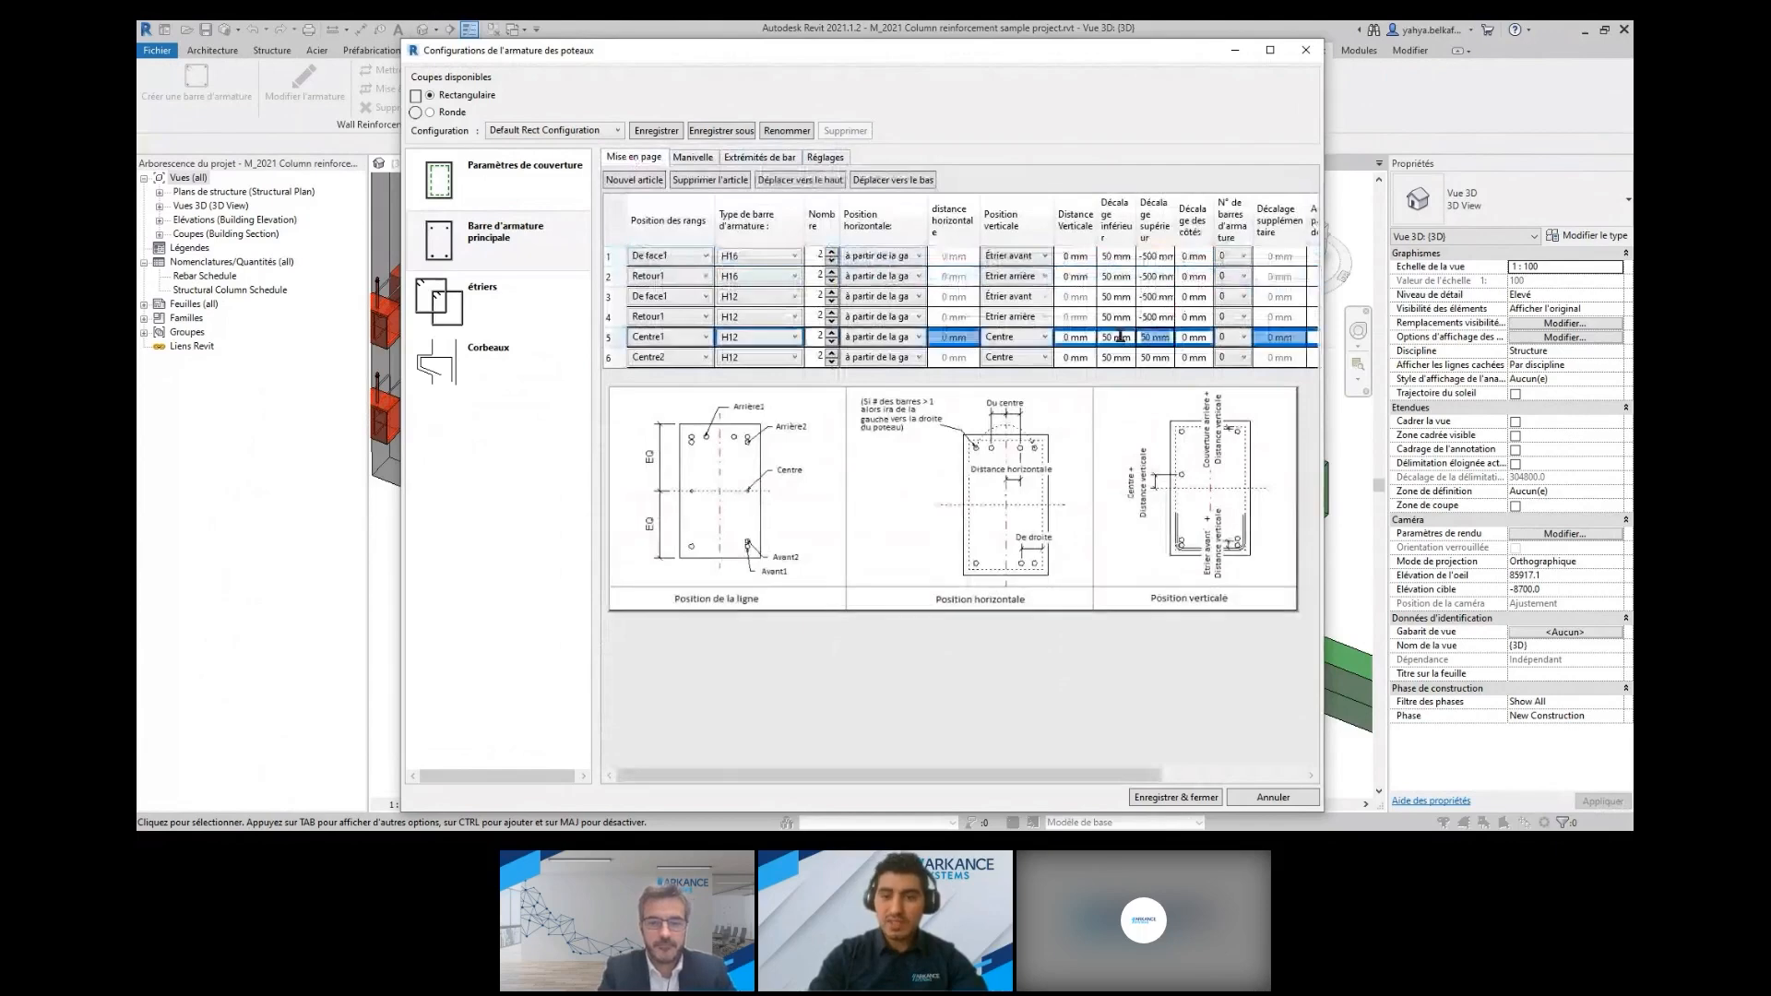
{"action": "left_click", "coordinate": [1128, 356]}
{"action": "left_click", "coordinate": [1048, 336]}
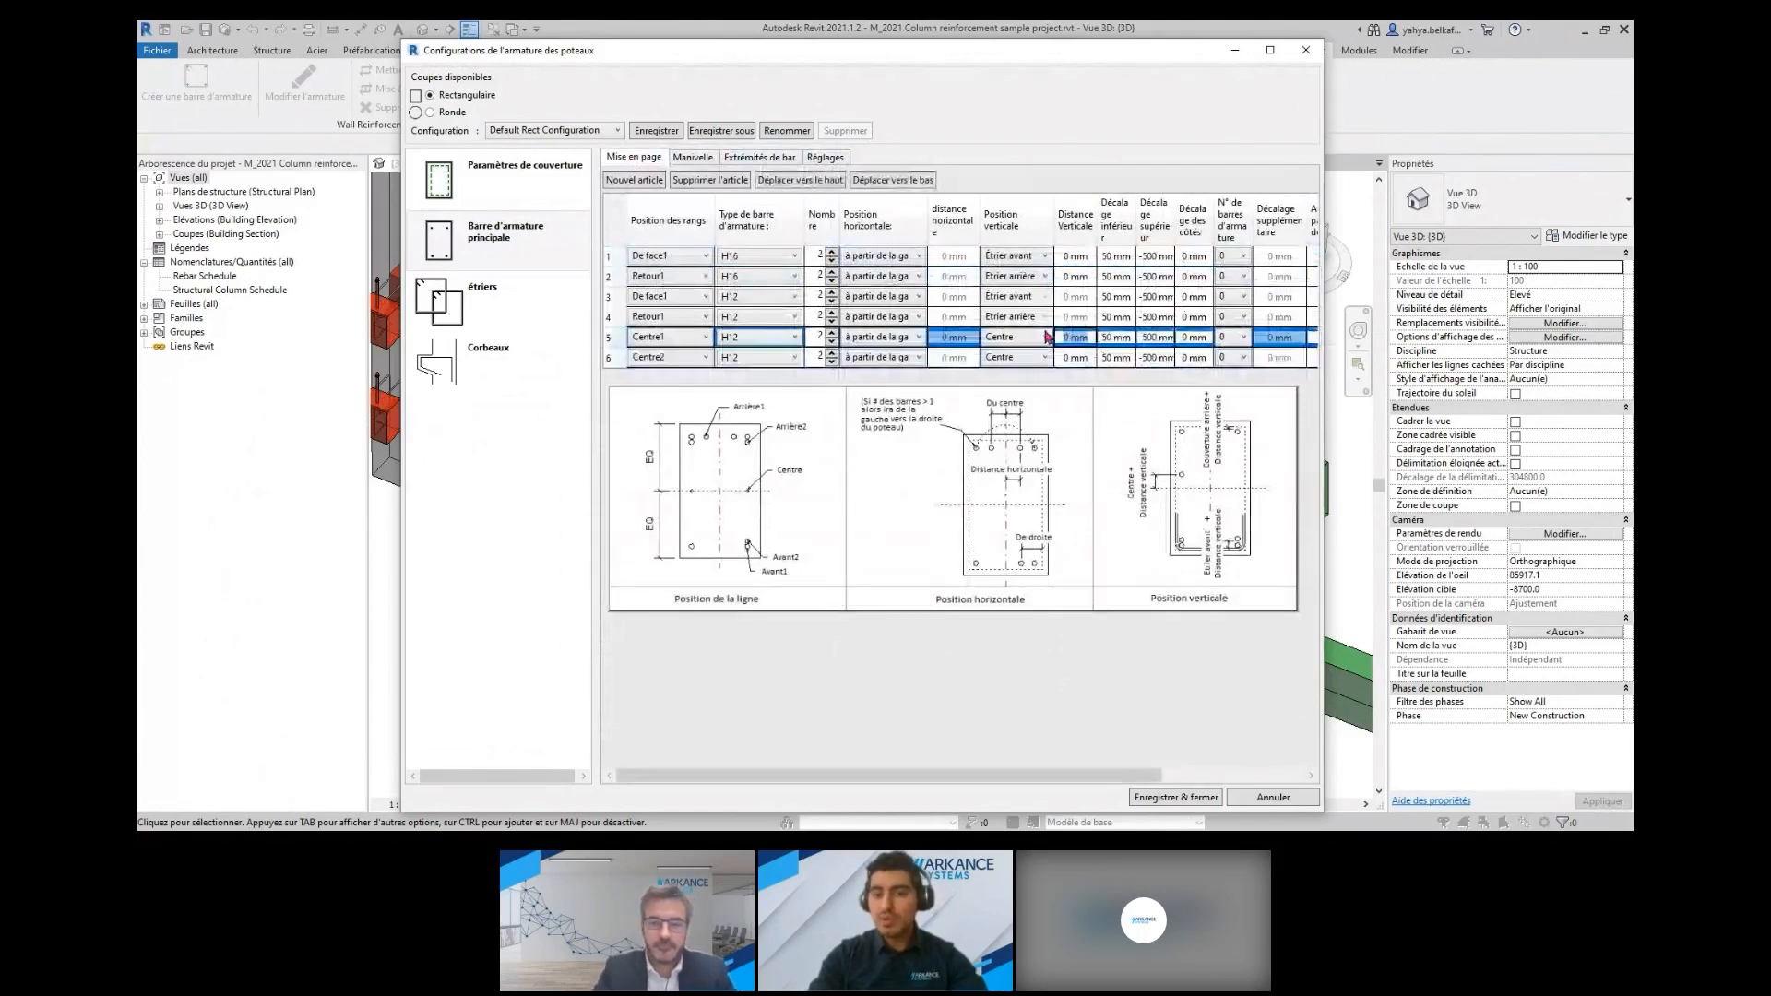
{"action": "left_click", "coordinate": [1061, 316]}
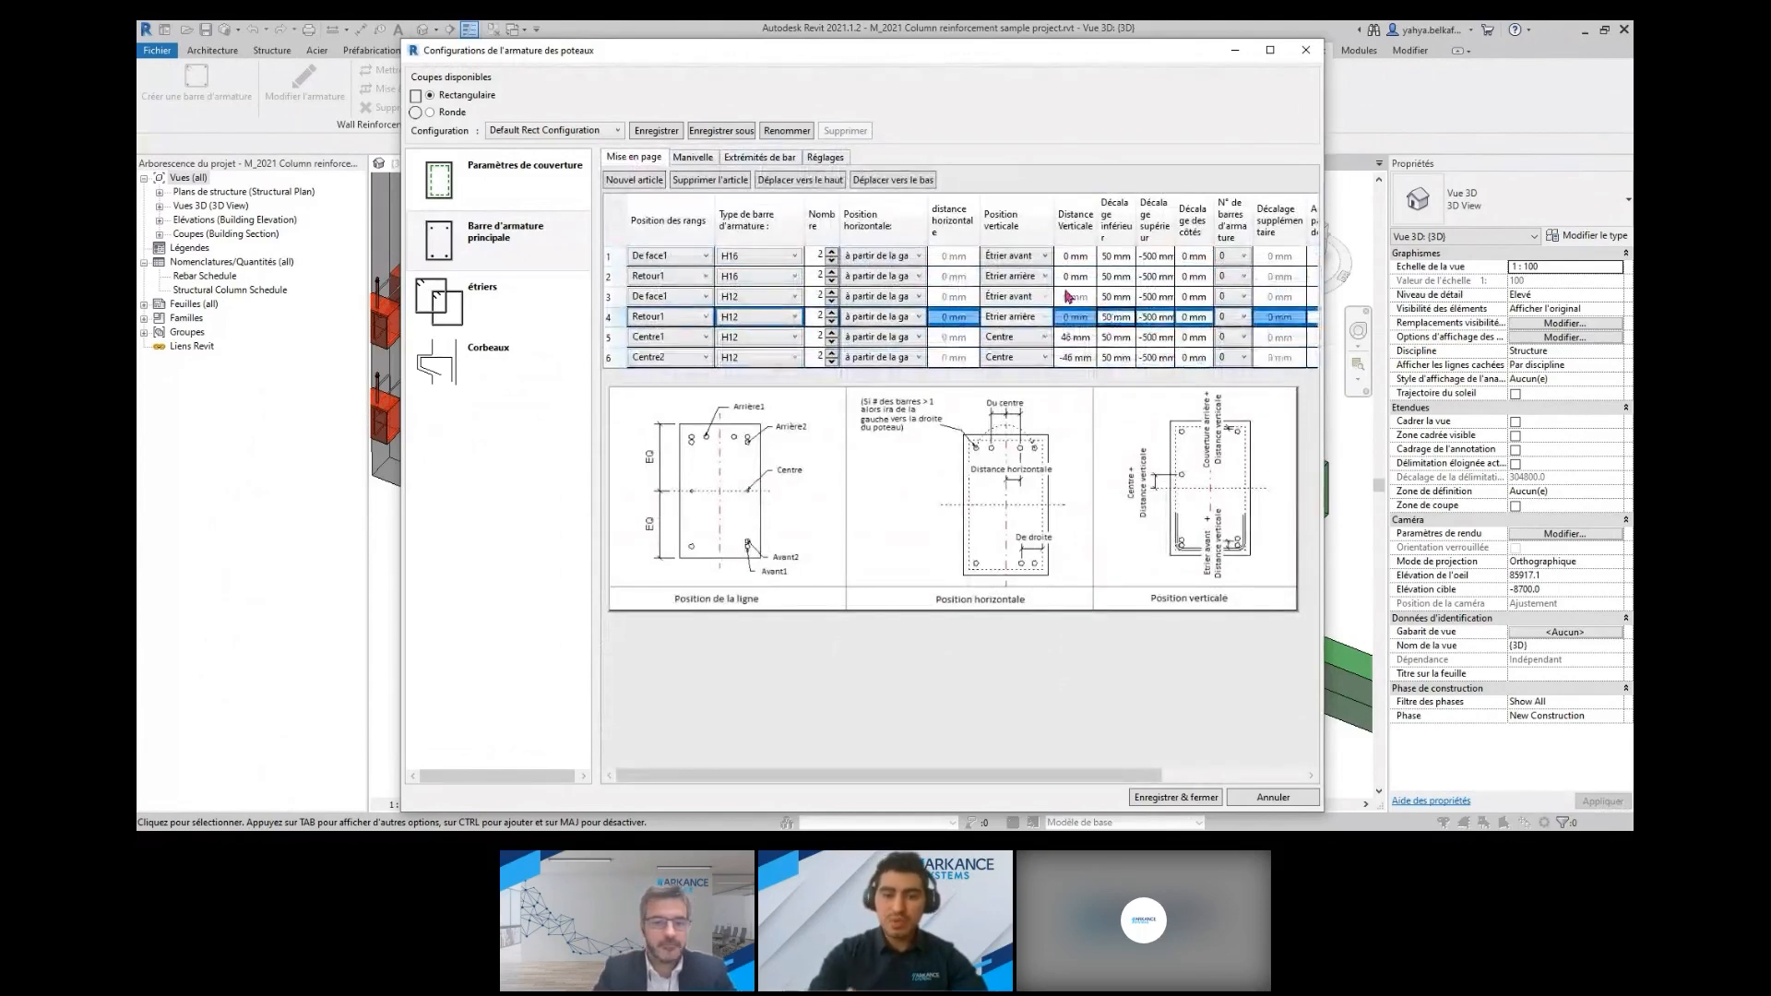
Add an O-shaped H8 stirrup around De face1 bars 1 to 4, with Stirrup/Tie 135 deg. hooks at both ends
{"action": "left_click", "coordinate": [482, 309]}
{"action": "left_click", "coordinate": [635, 179]}
{"action": "left_click", "coordinate": [707, 246]}
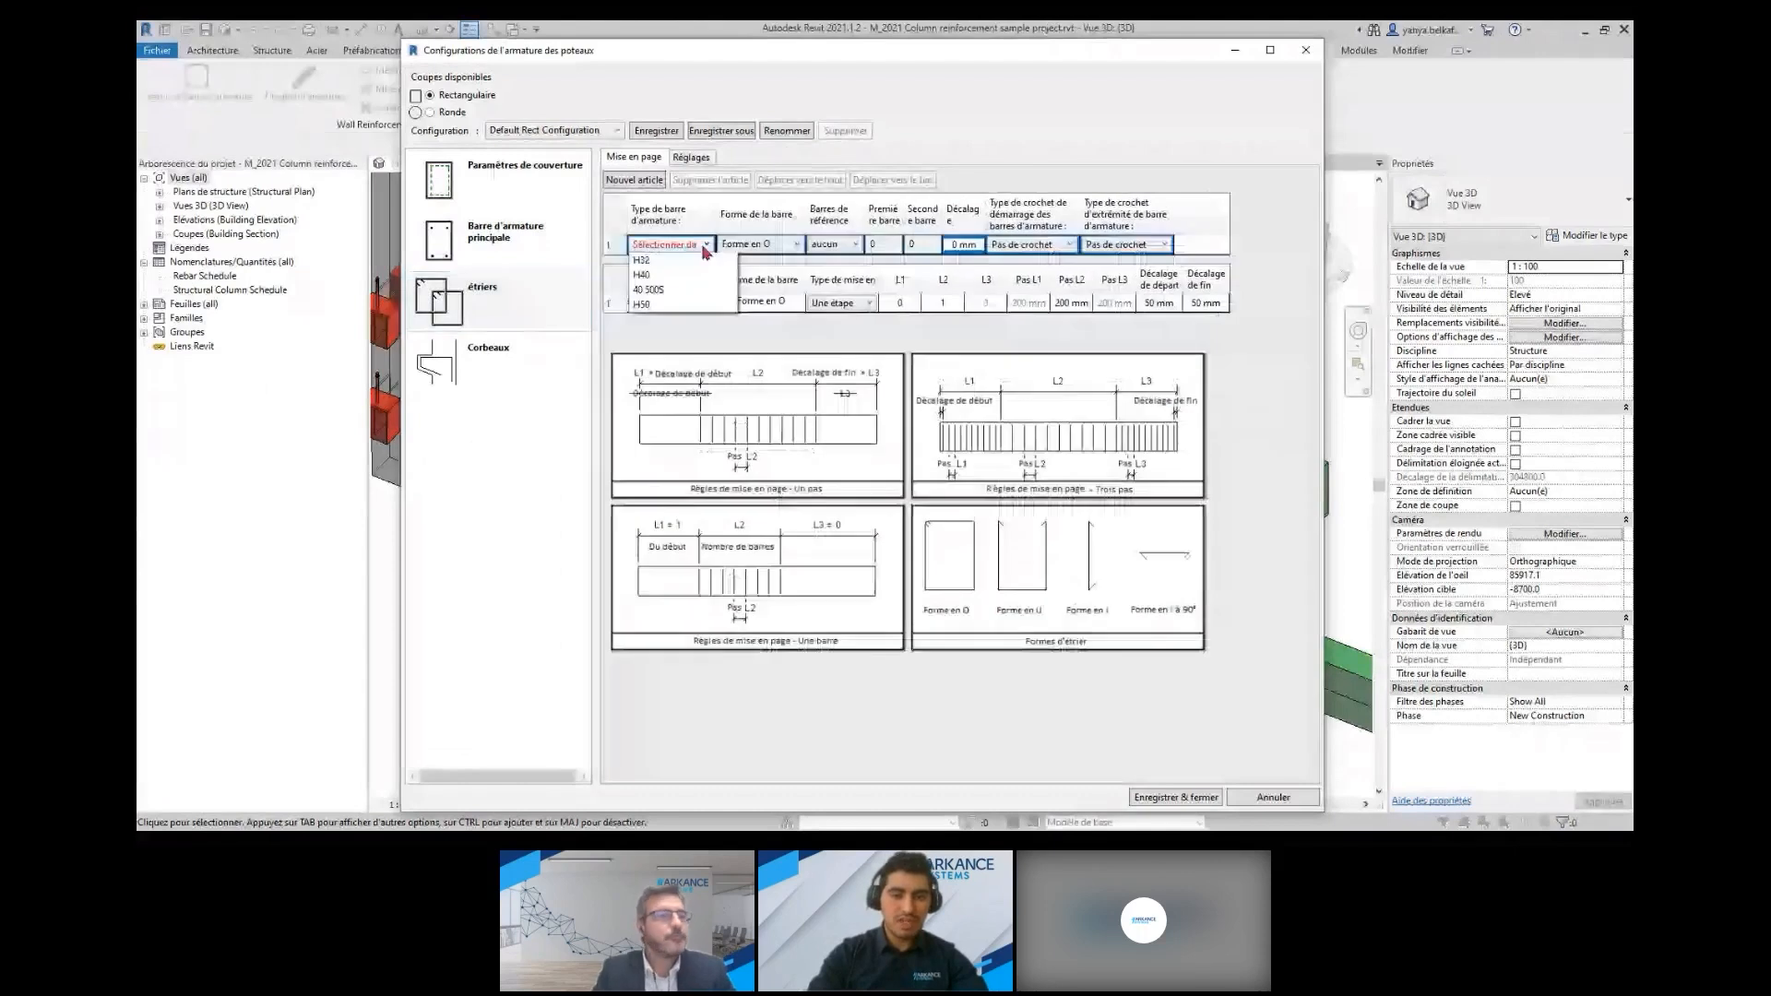
{"action": "left_click", "coordinate": [678, 303]}
{"action": "left_click", "coordinate": [1069, 245]}
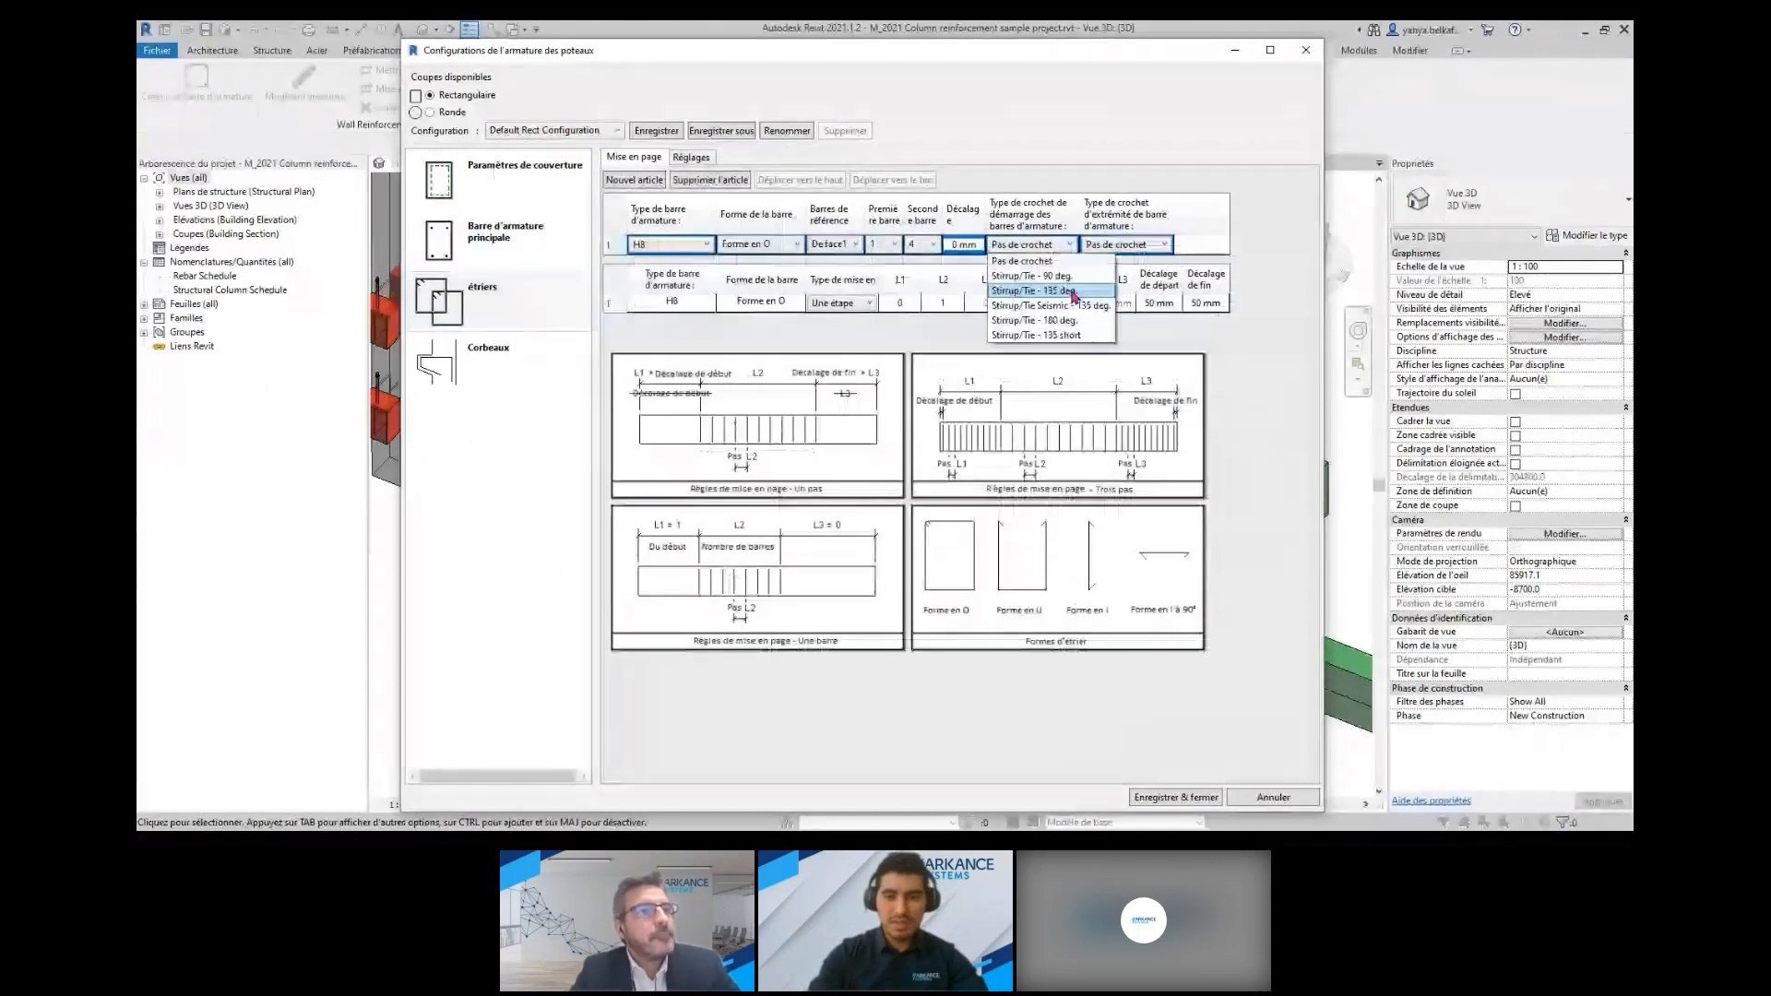
{"action": "left_click", "coordinate": [1051, 291]}
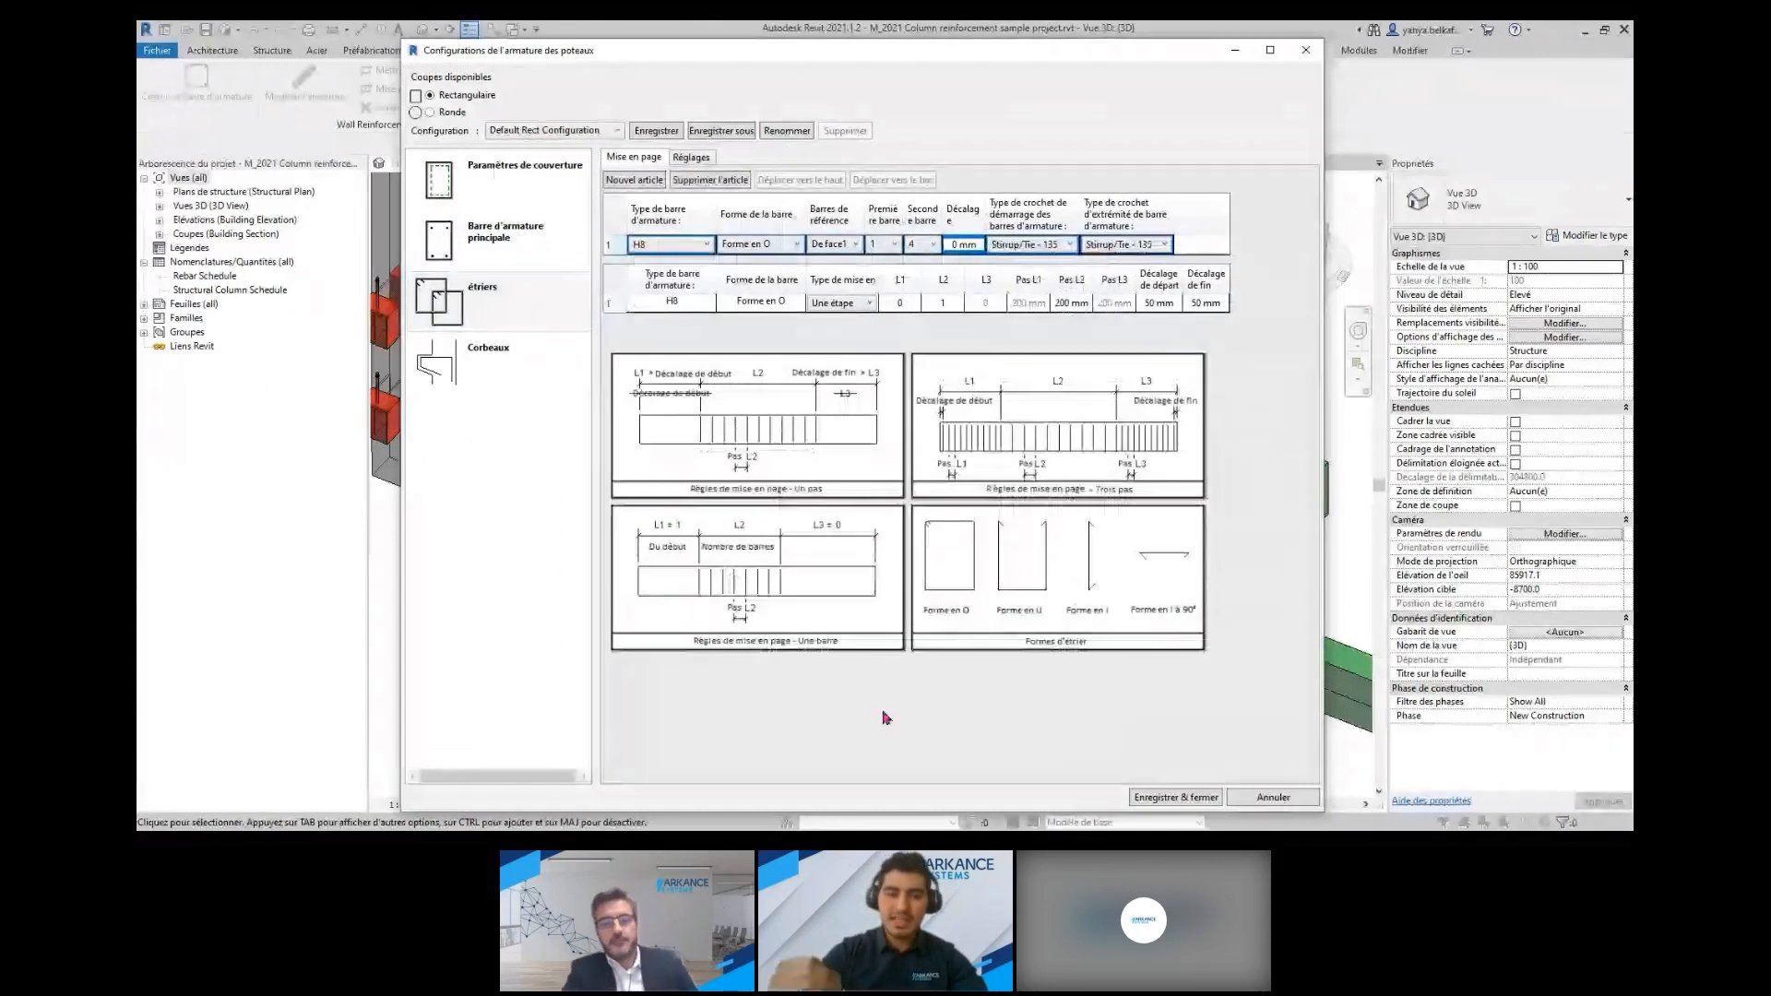
Check the corbel settings, and save and close the rectangular column configuration
{"action": "left_click", "coordinate": [488, 359]}
{"action": "left_click", "coordinate": [656, 131]}
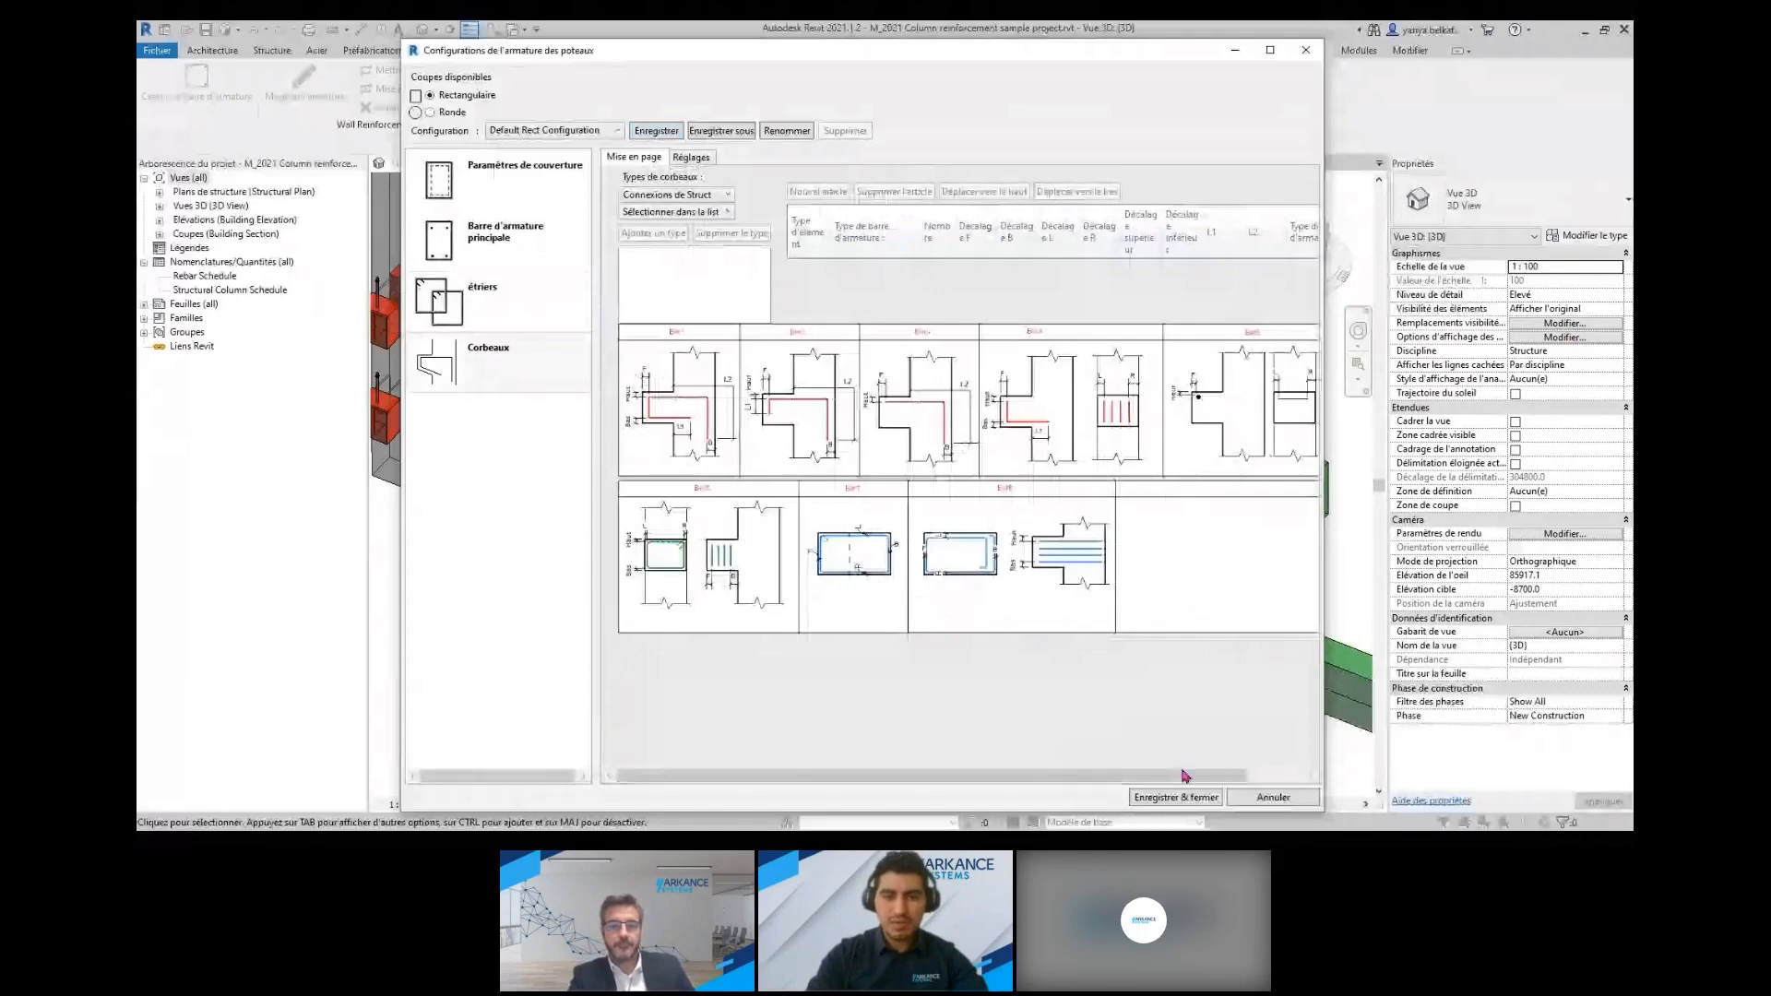
{"action": "left_click", "coordinate": [1174, 797]}
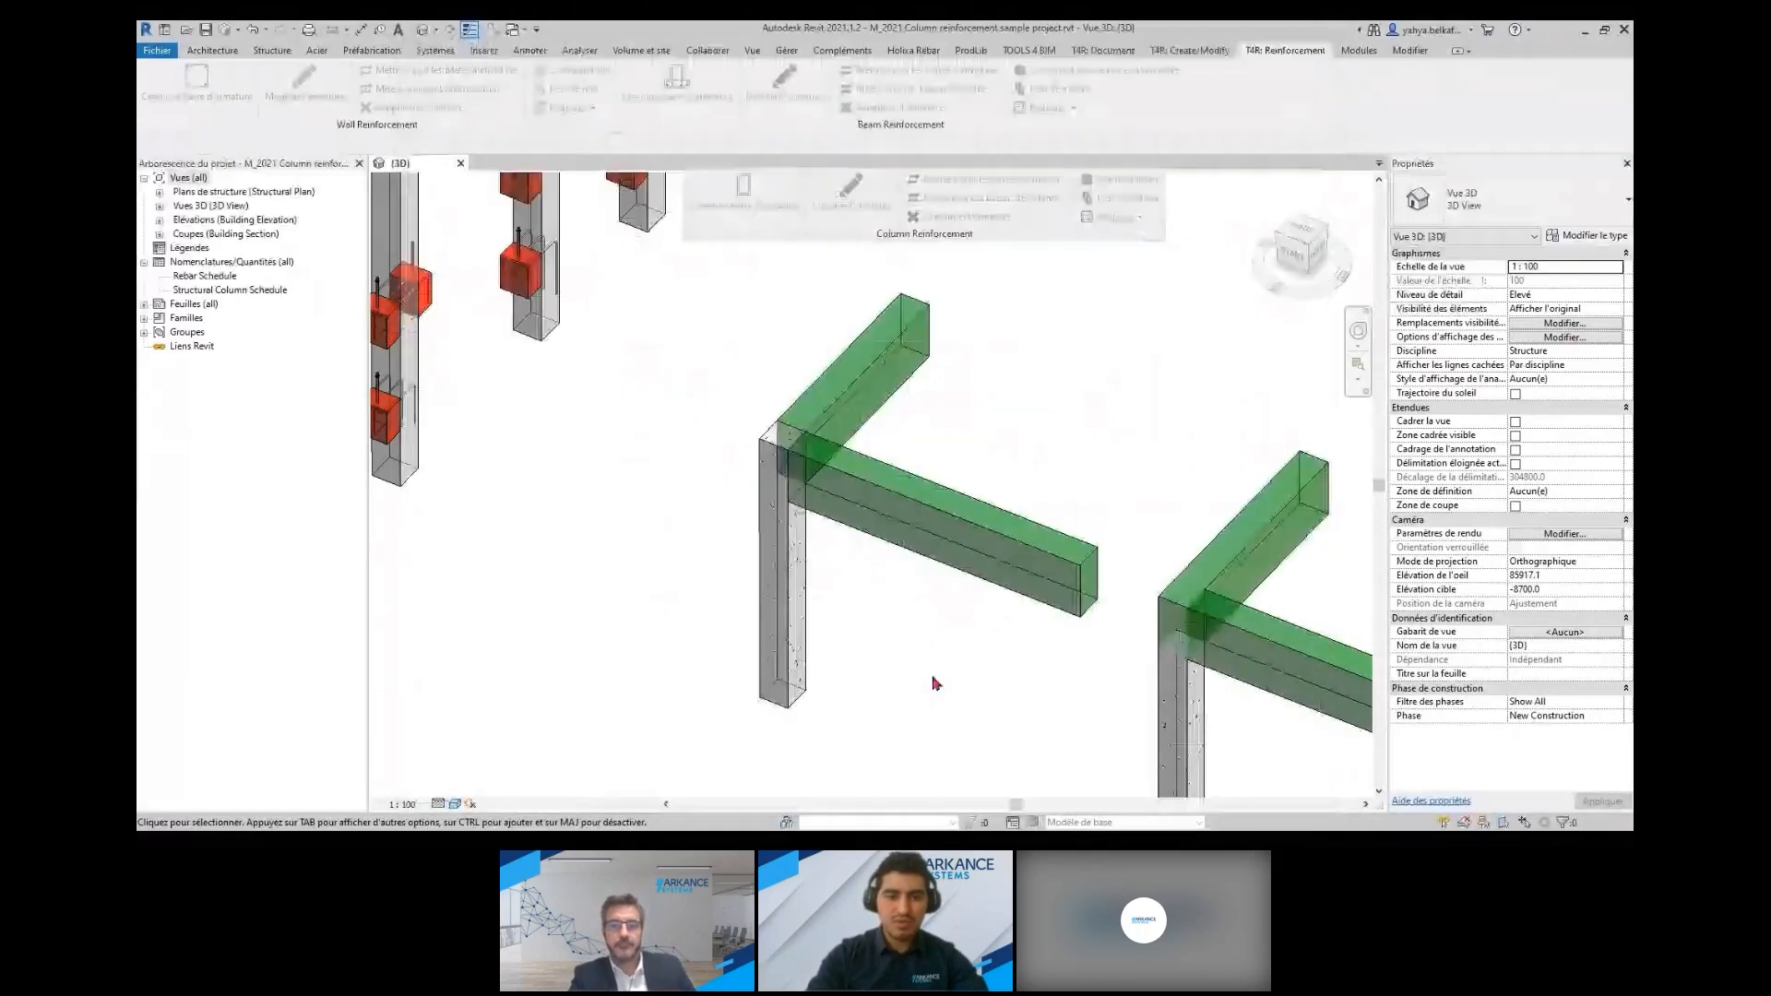
Link the M_Concrete-Rectangular-Column 400x400 type to Default Rect Configuration and generate the reinforcement of the column under the beam corner
{"action": "left_click", "coordinate": [785, 655]}
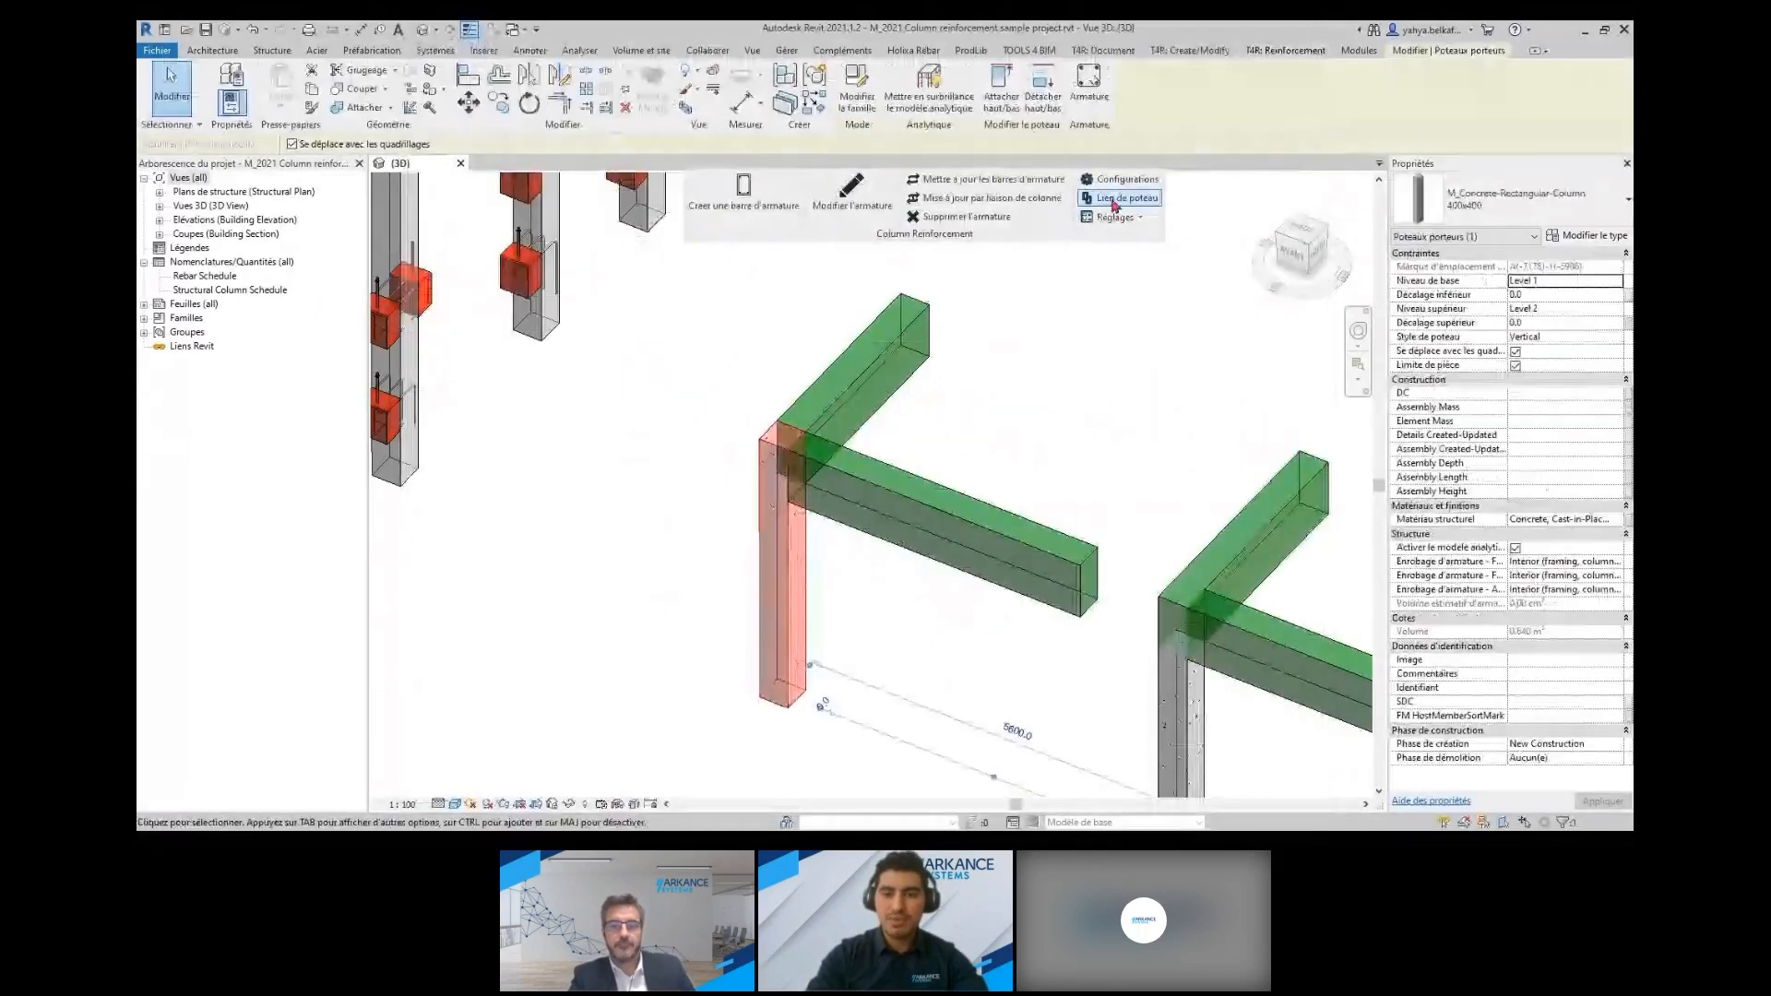
{"action": "left_click", "coordinate": [1115, 201]}
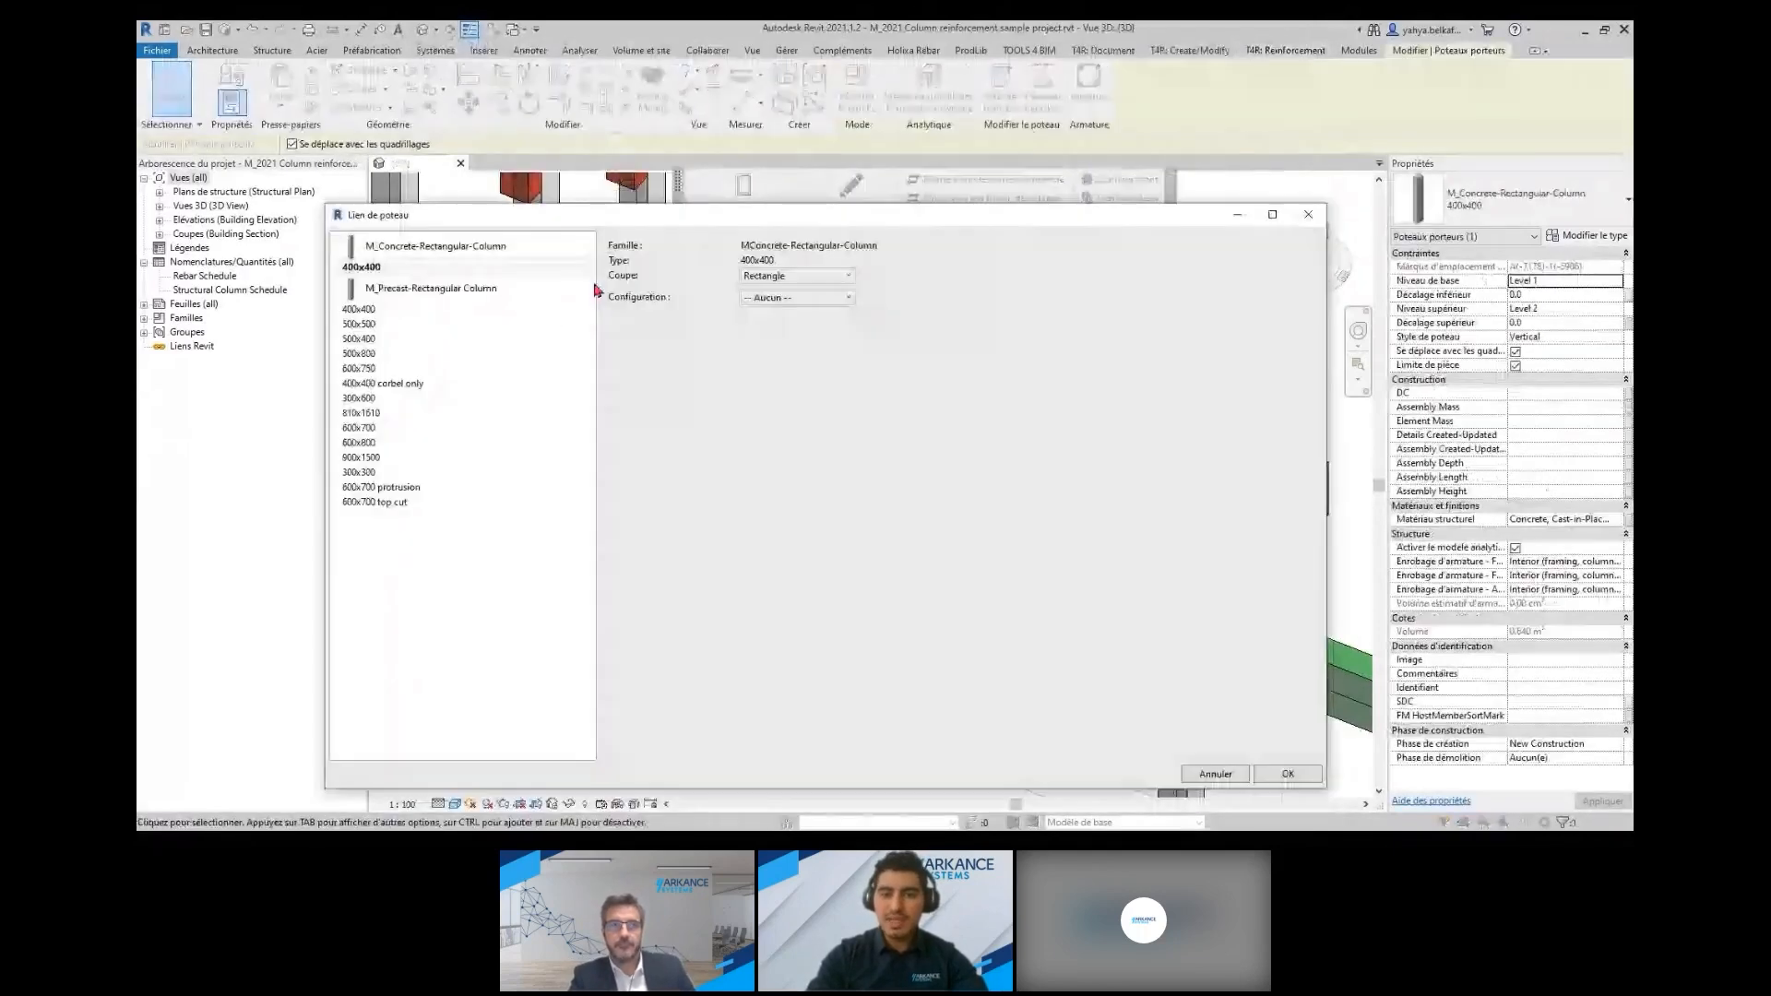
{"action": "left_click", "coordinate": [810, 297]}
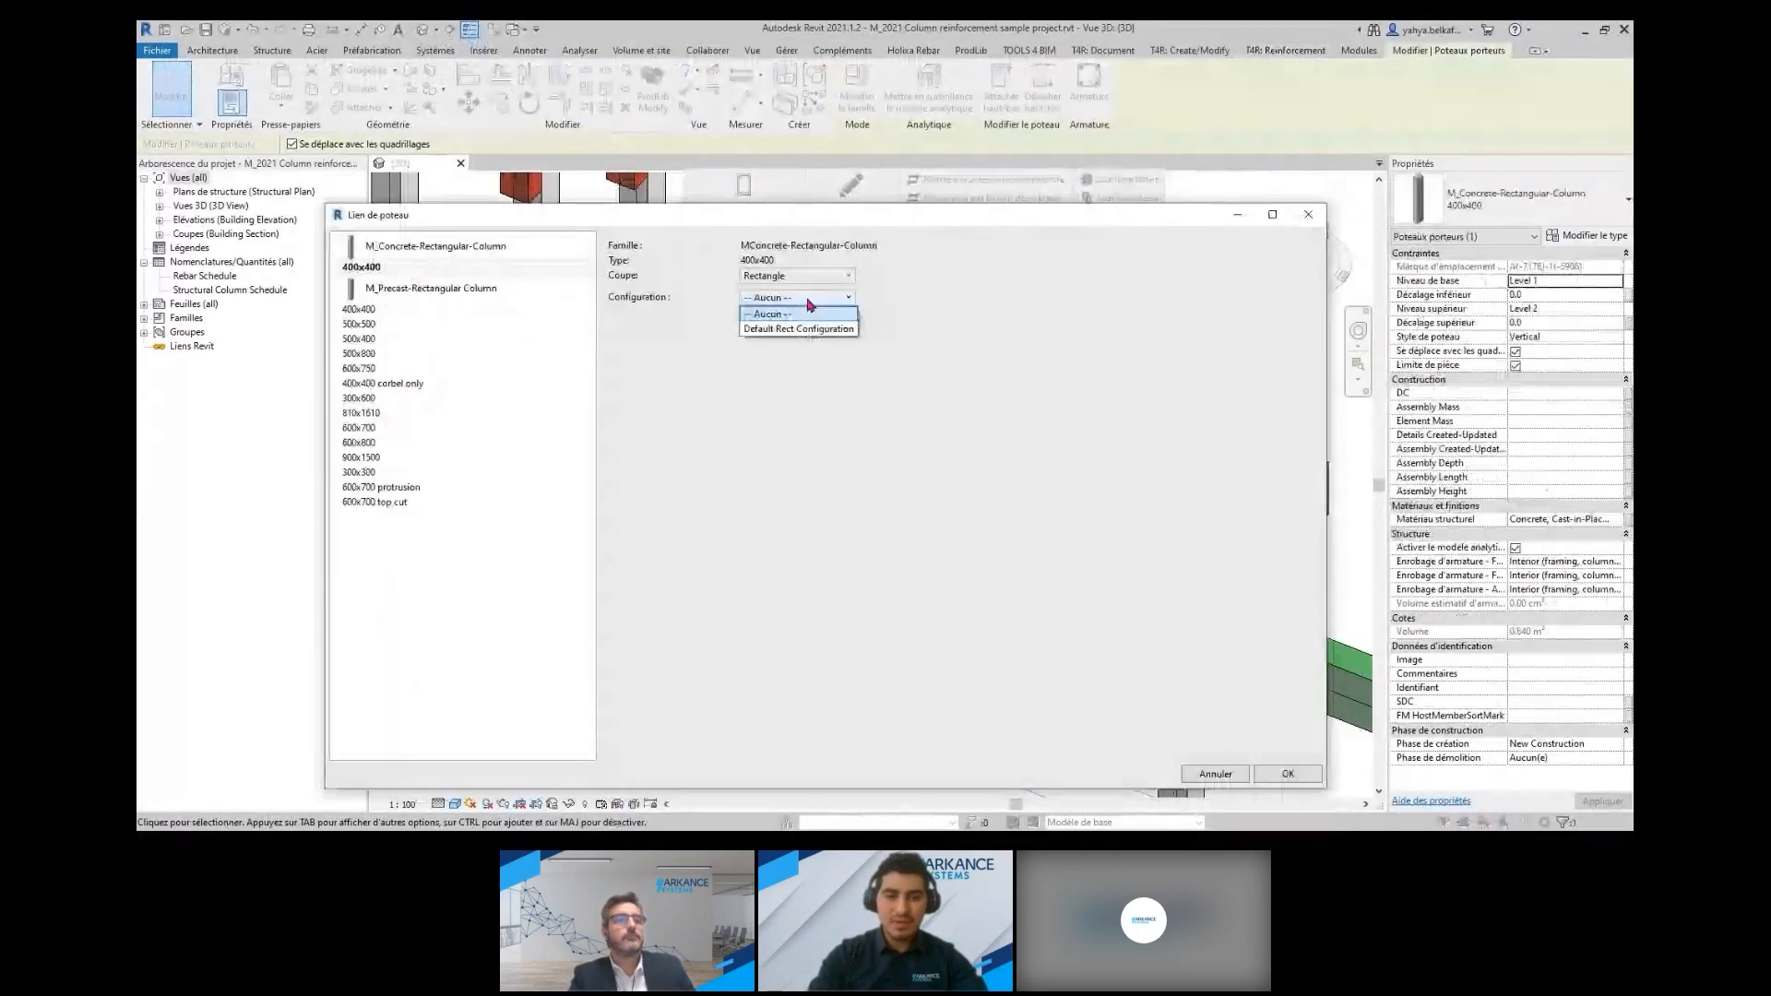
{"action": "left_click", "coordinate": [812, 328]}
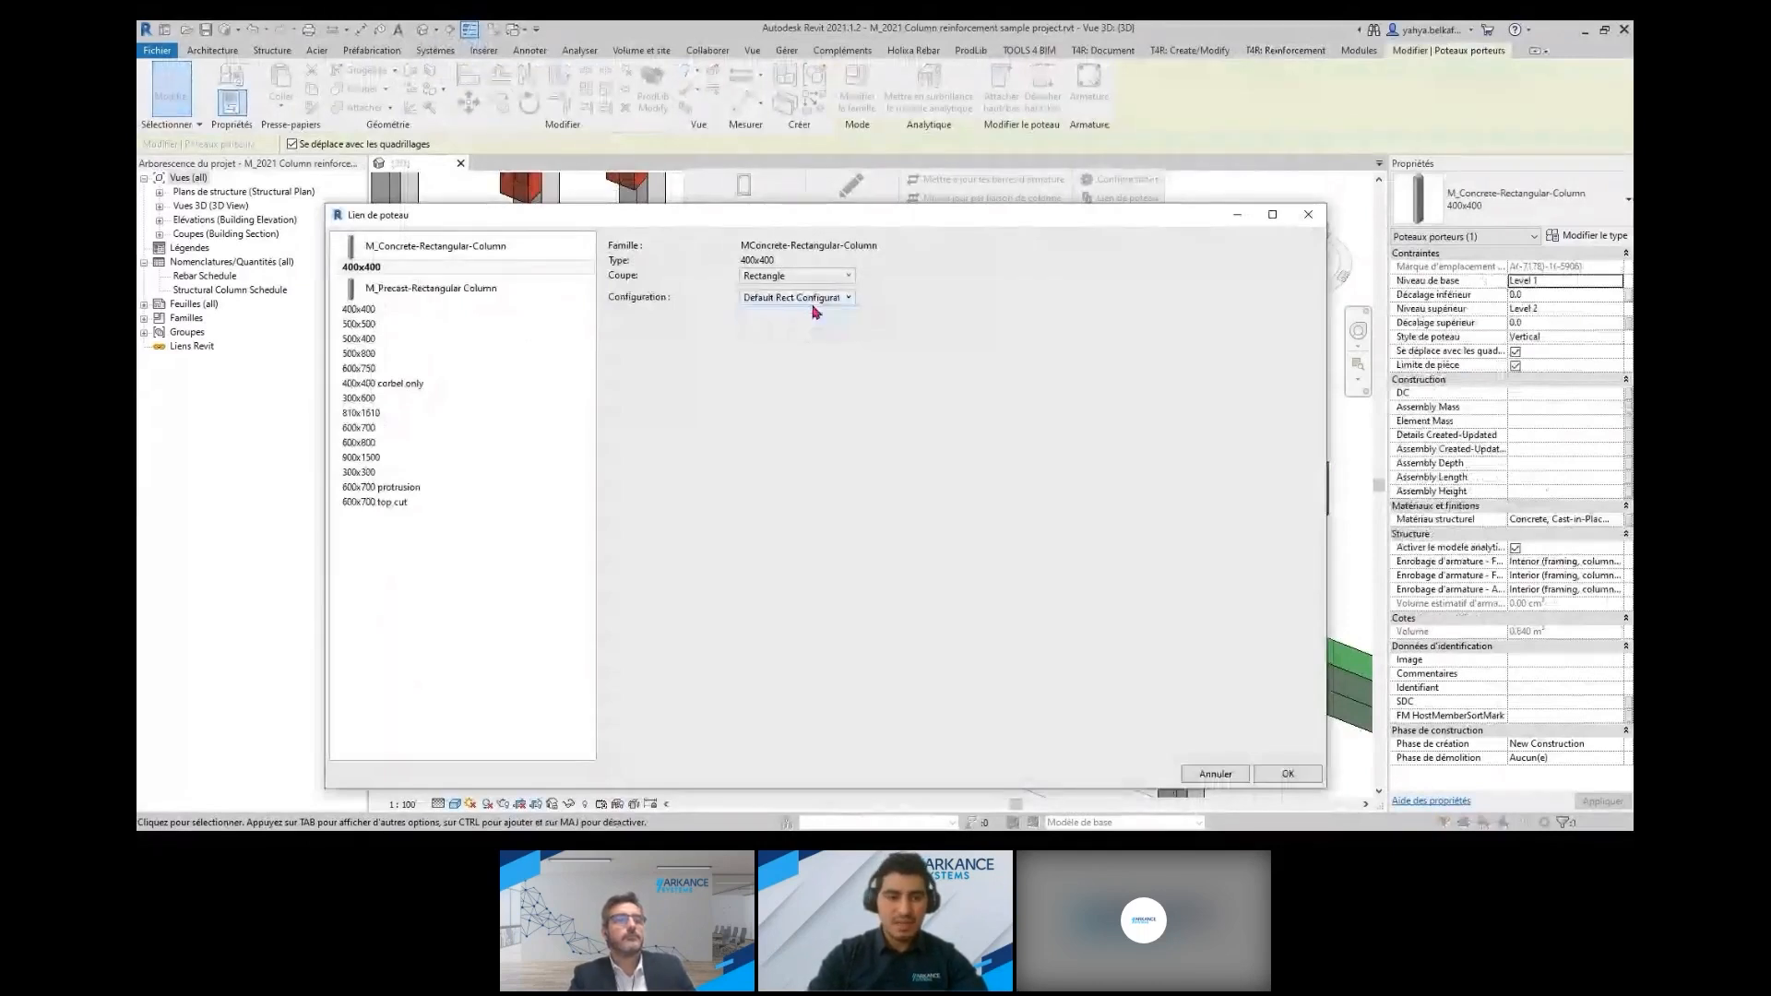
{"action": "left_click", "coordinate": [1286, 774]}
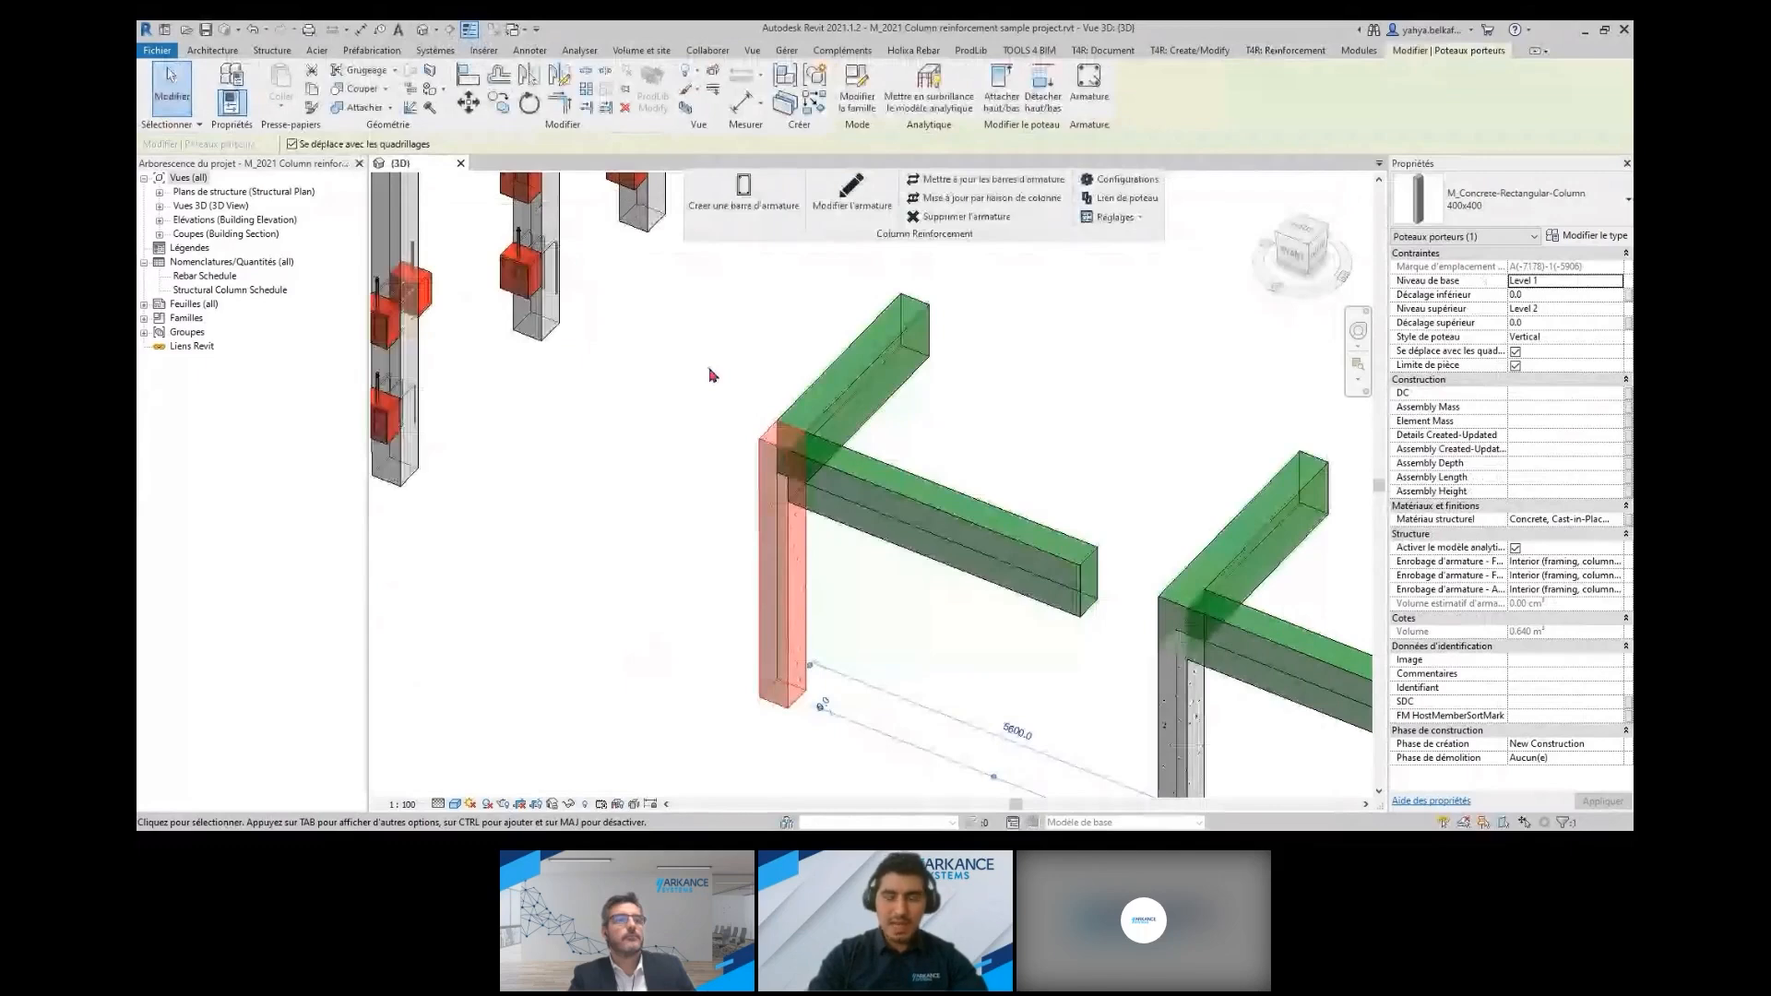
{"action": "left_click", "coordinate": [743, 199]}
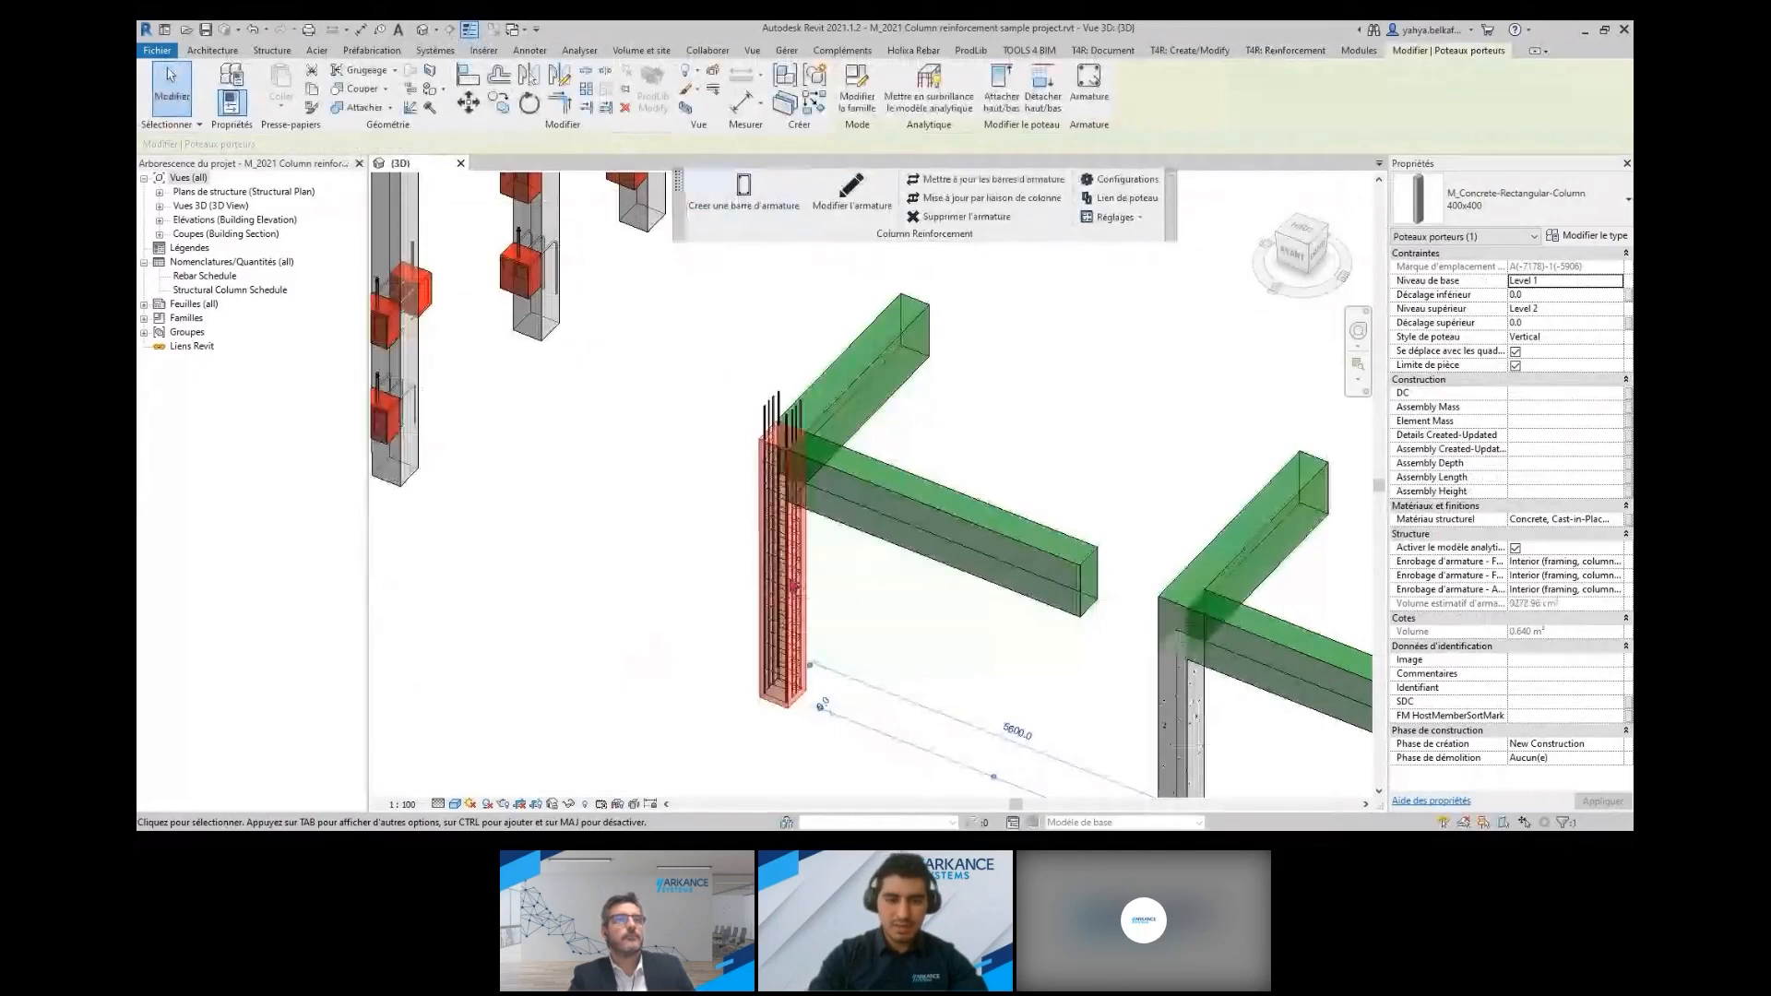
{"action": "left_click", "coordinate": [614, 602]}
Change the reinforced column's type to M_Precast-Rectangular Column 500x500 and update its rebar to the new section
{"action": "left_click", "coordinate": [787, 697]}
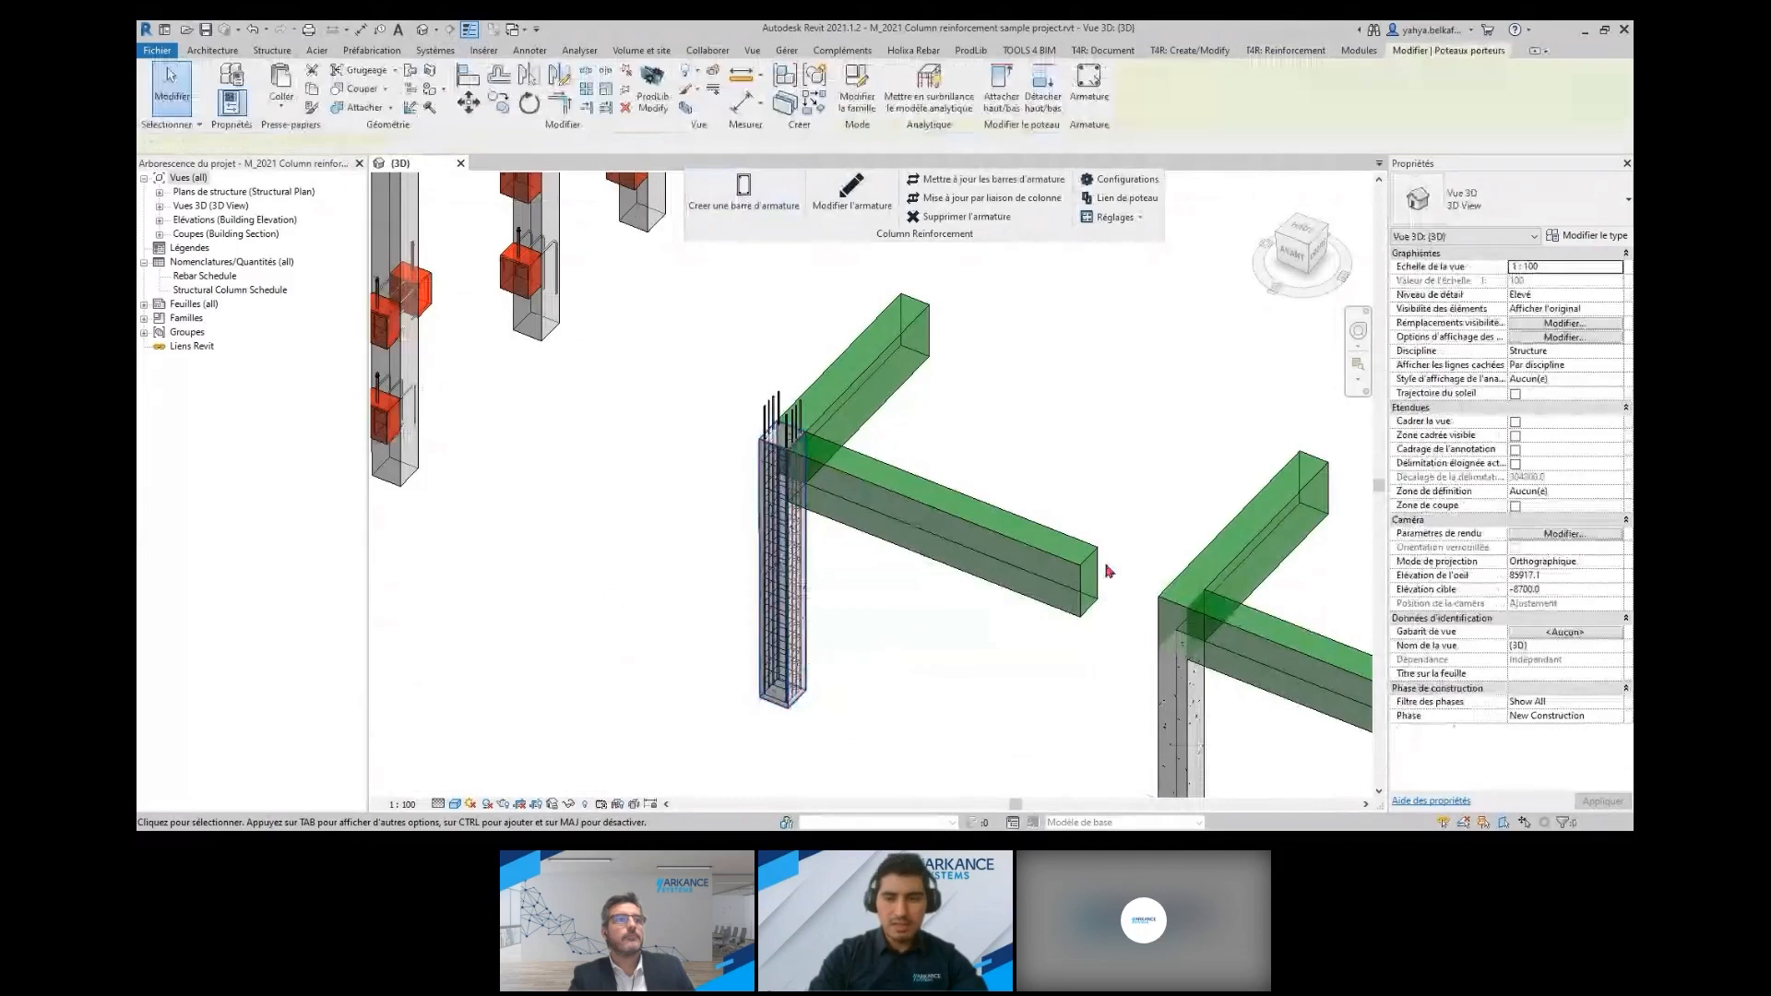
{"action": "left_click", "coordinate": [1513, 201]}
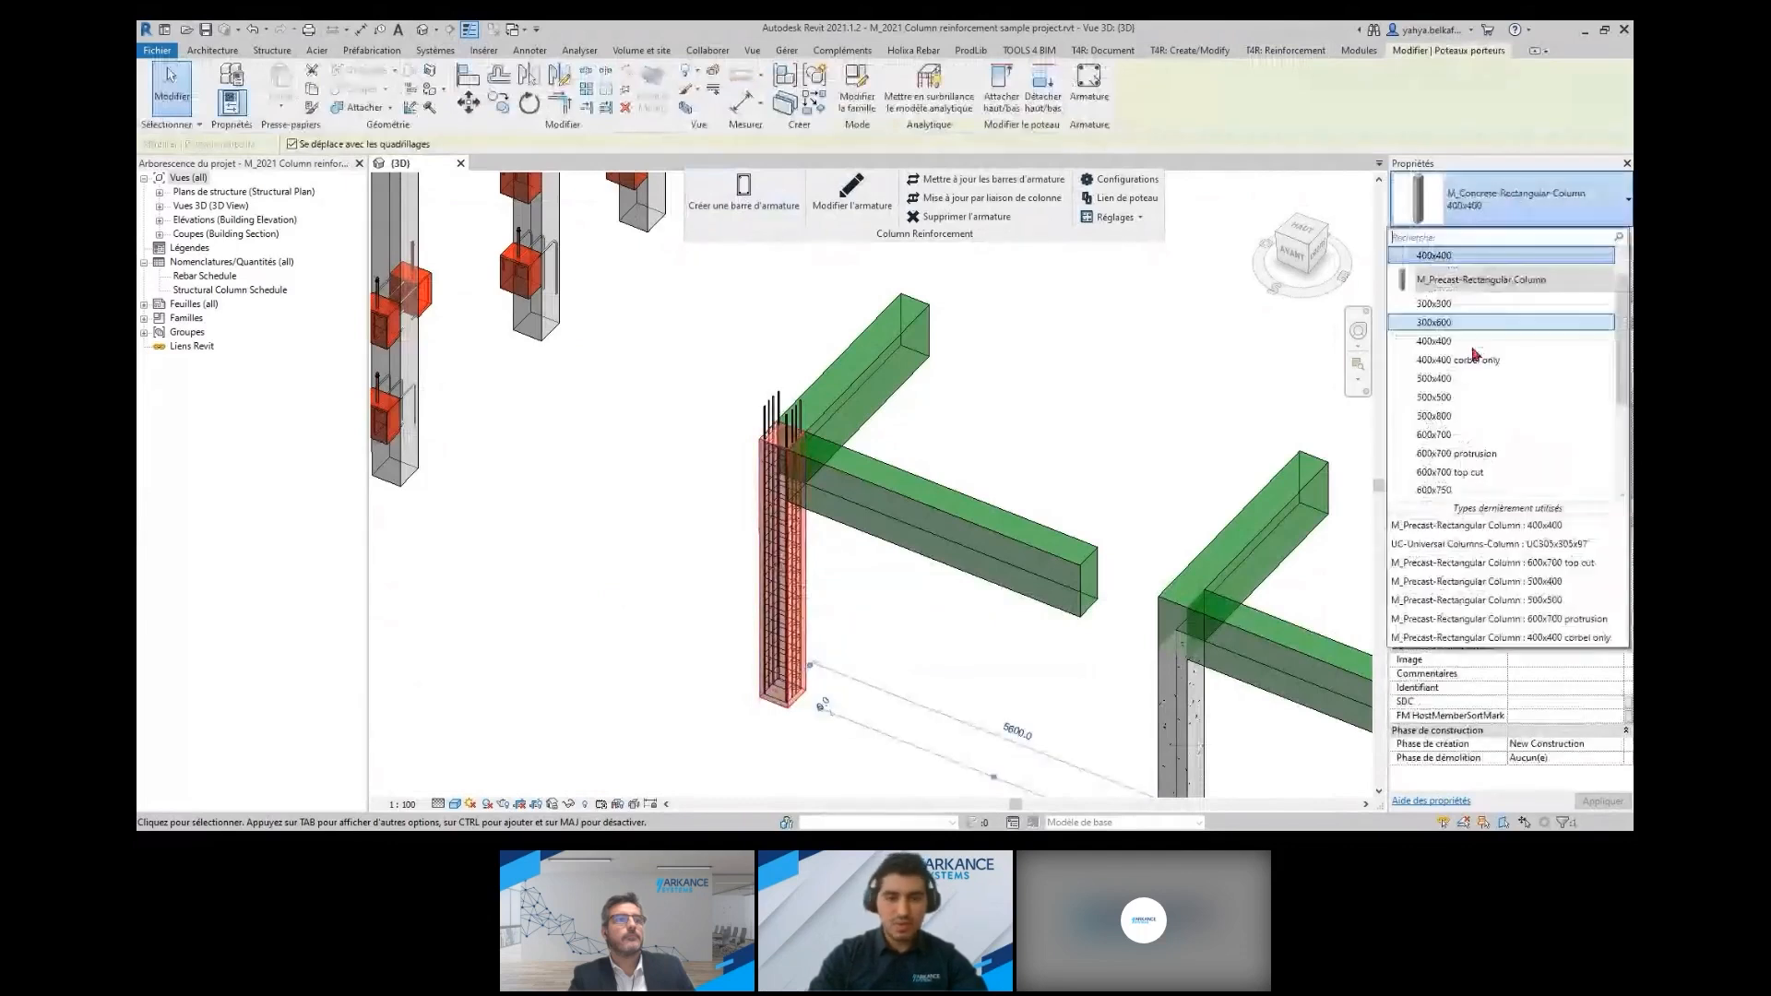
{"action": "left_click", "coordinate": [1472, 398]}
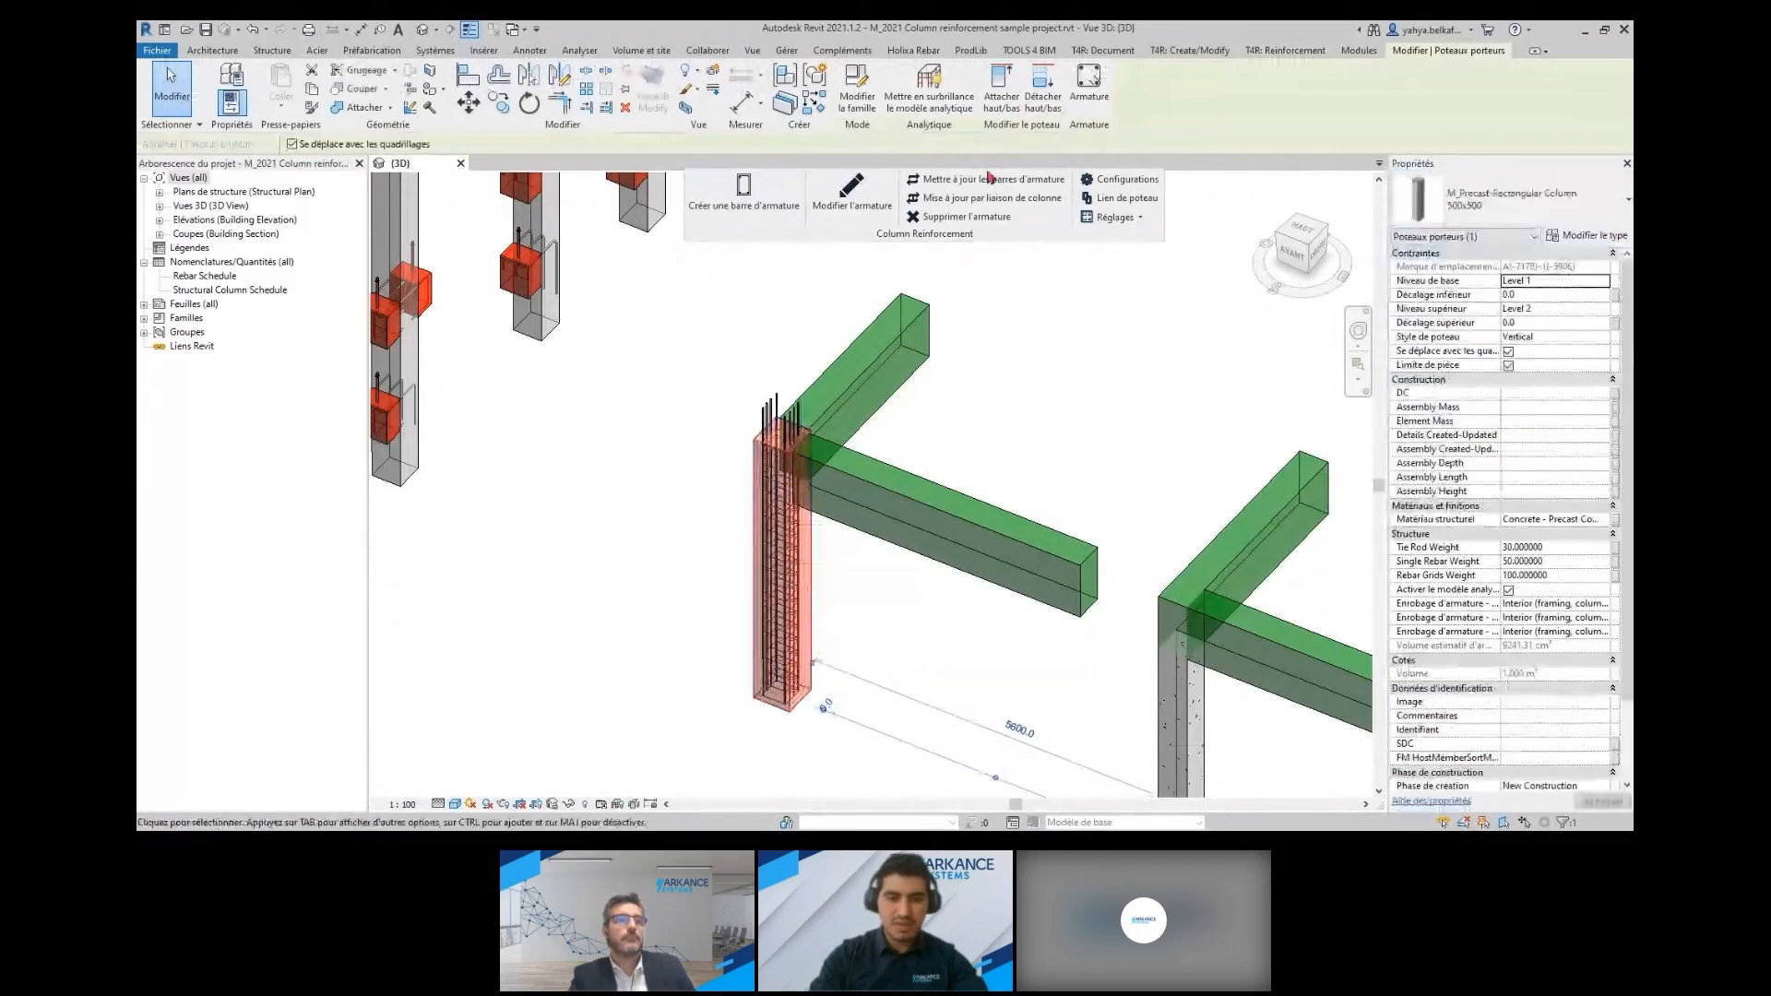
{"action": "left_click", "coordinate": [988, 179]}
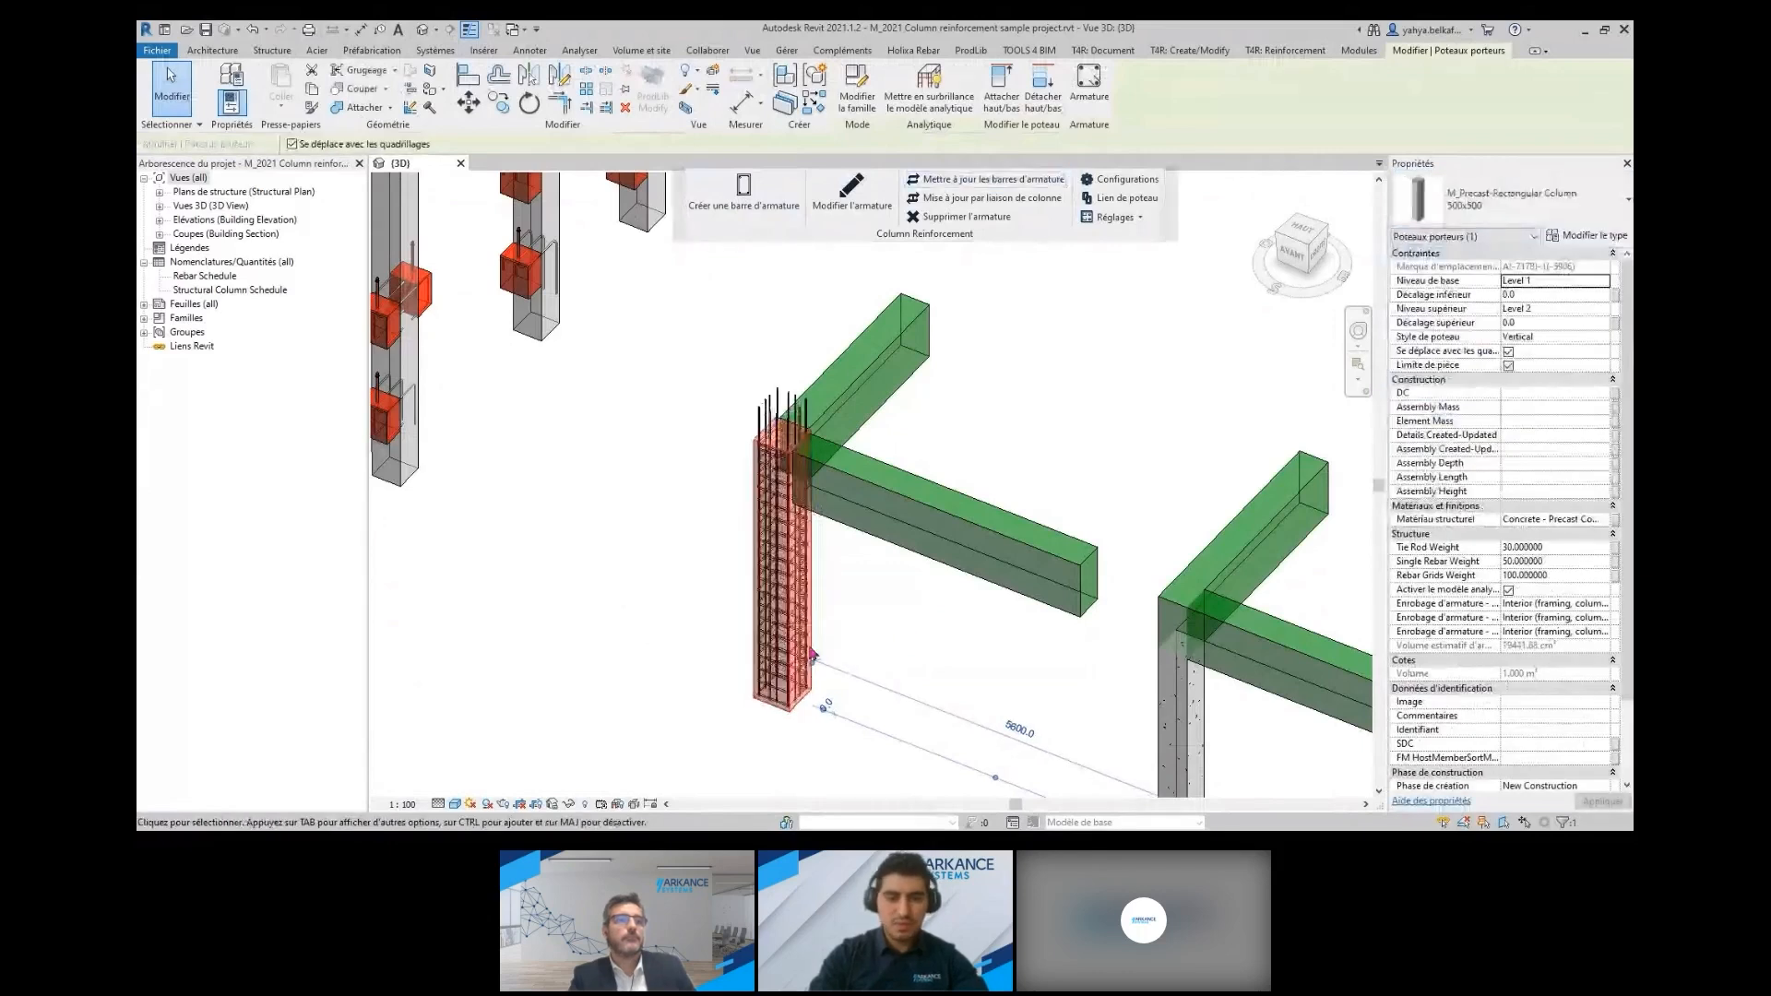
{"action": "scroll", "coordinate": [818, 440], "scroll_direction": "up", "scroll_amount": 4}
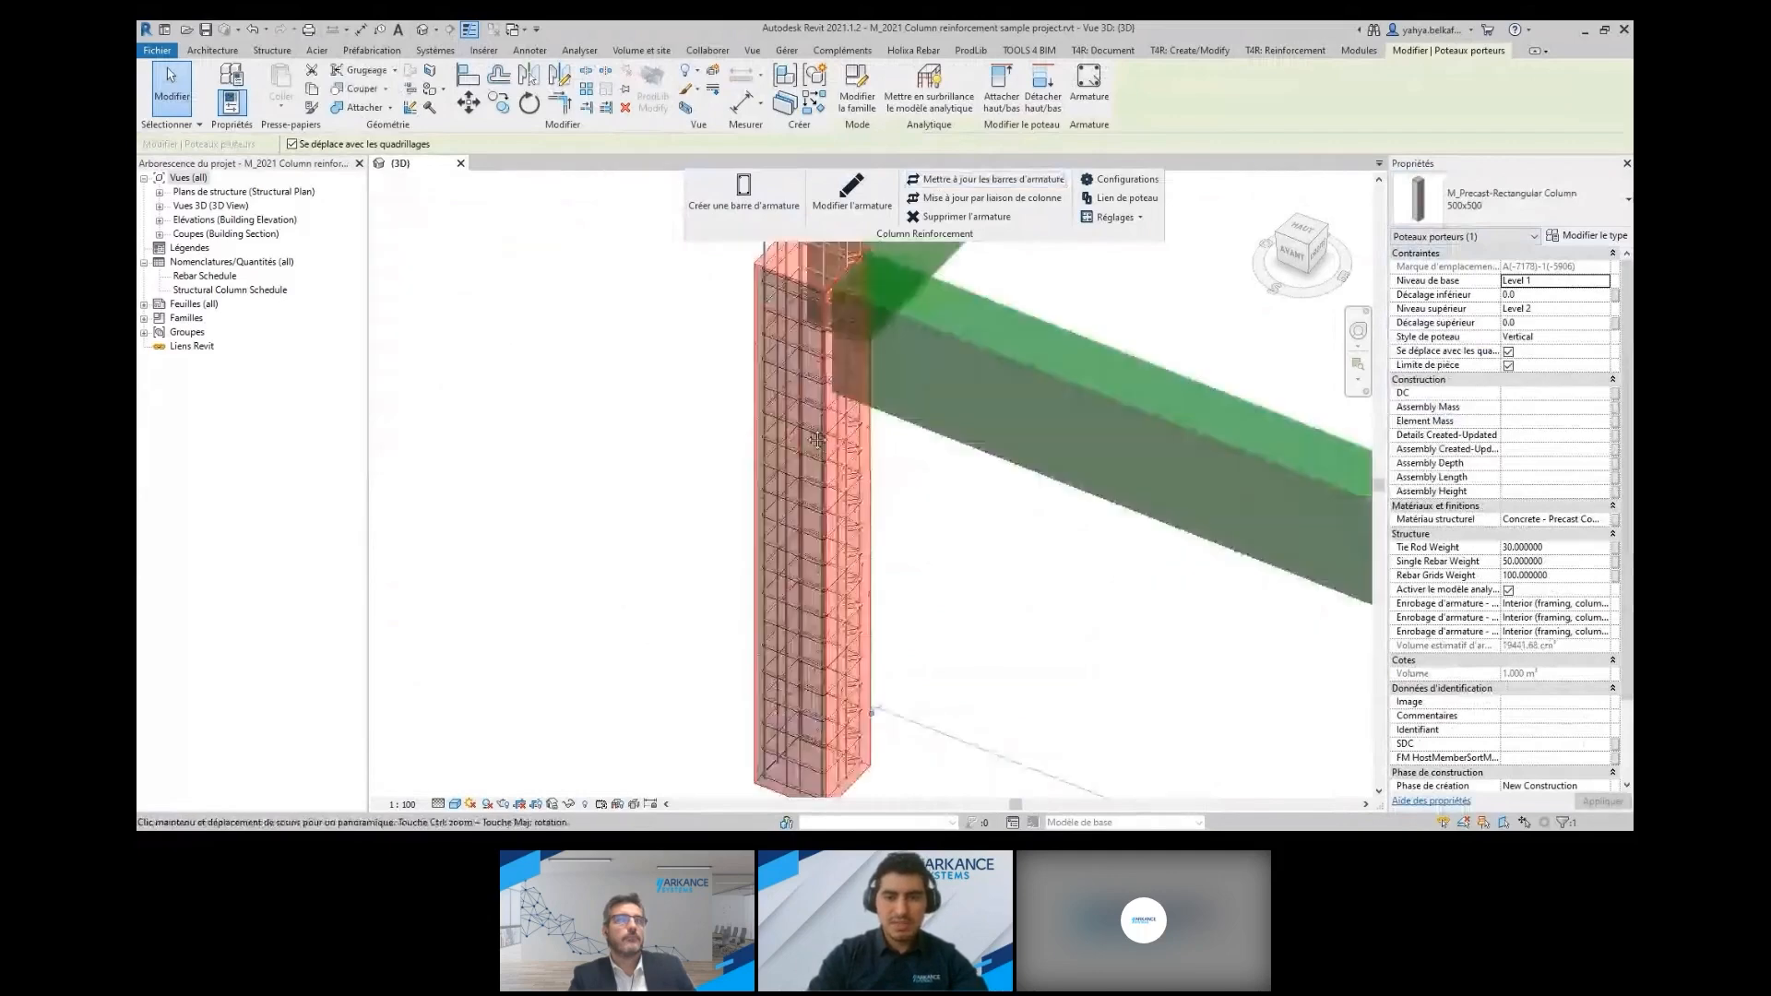
{"action": "scroll", "coordinate": [721, 493], "scroll_direction": "down", "scroll_amount": 3}
{"action": "left_click", "coordinate": [599, 327]}
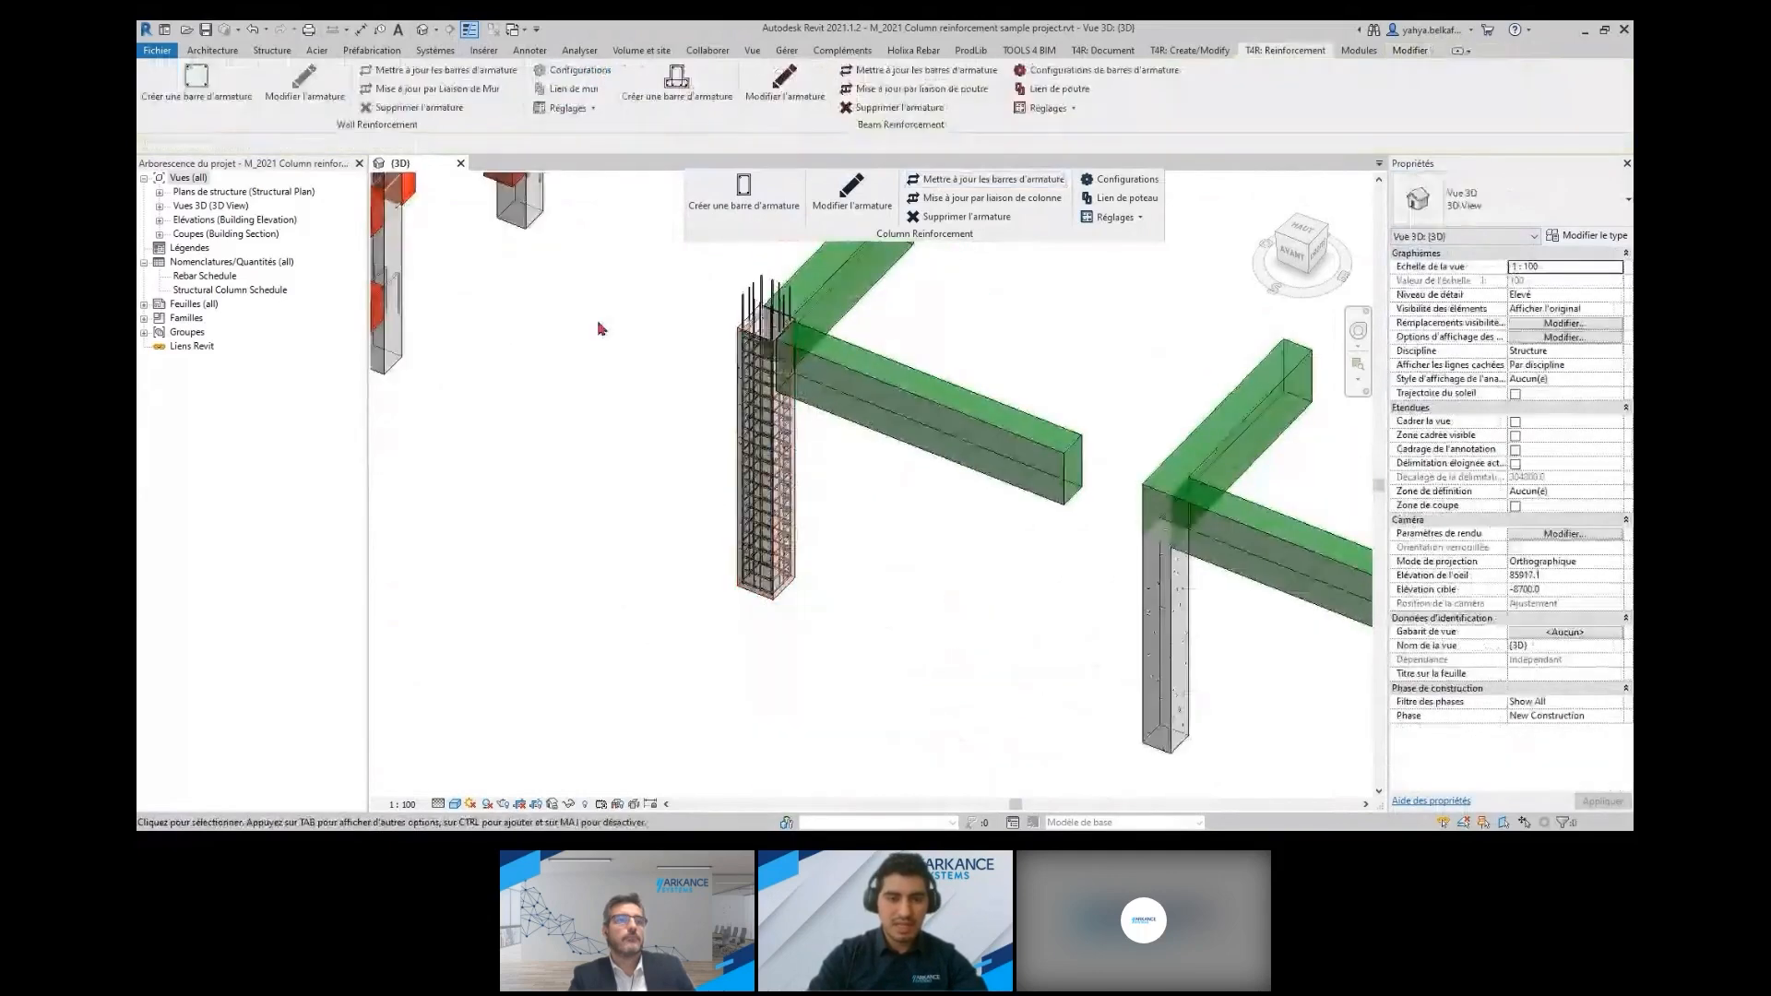
Examine the stirrups, main bars and rebar end tubes at the base of the wide, densely reinforced sample column
{"action": "scroll", "coordinate": [849, 761], "scroll_direction": "down", "scroll_amount": 3}
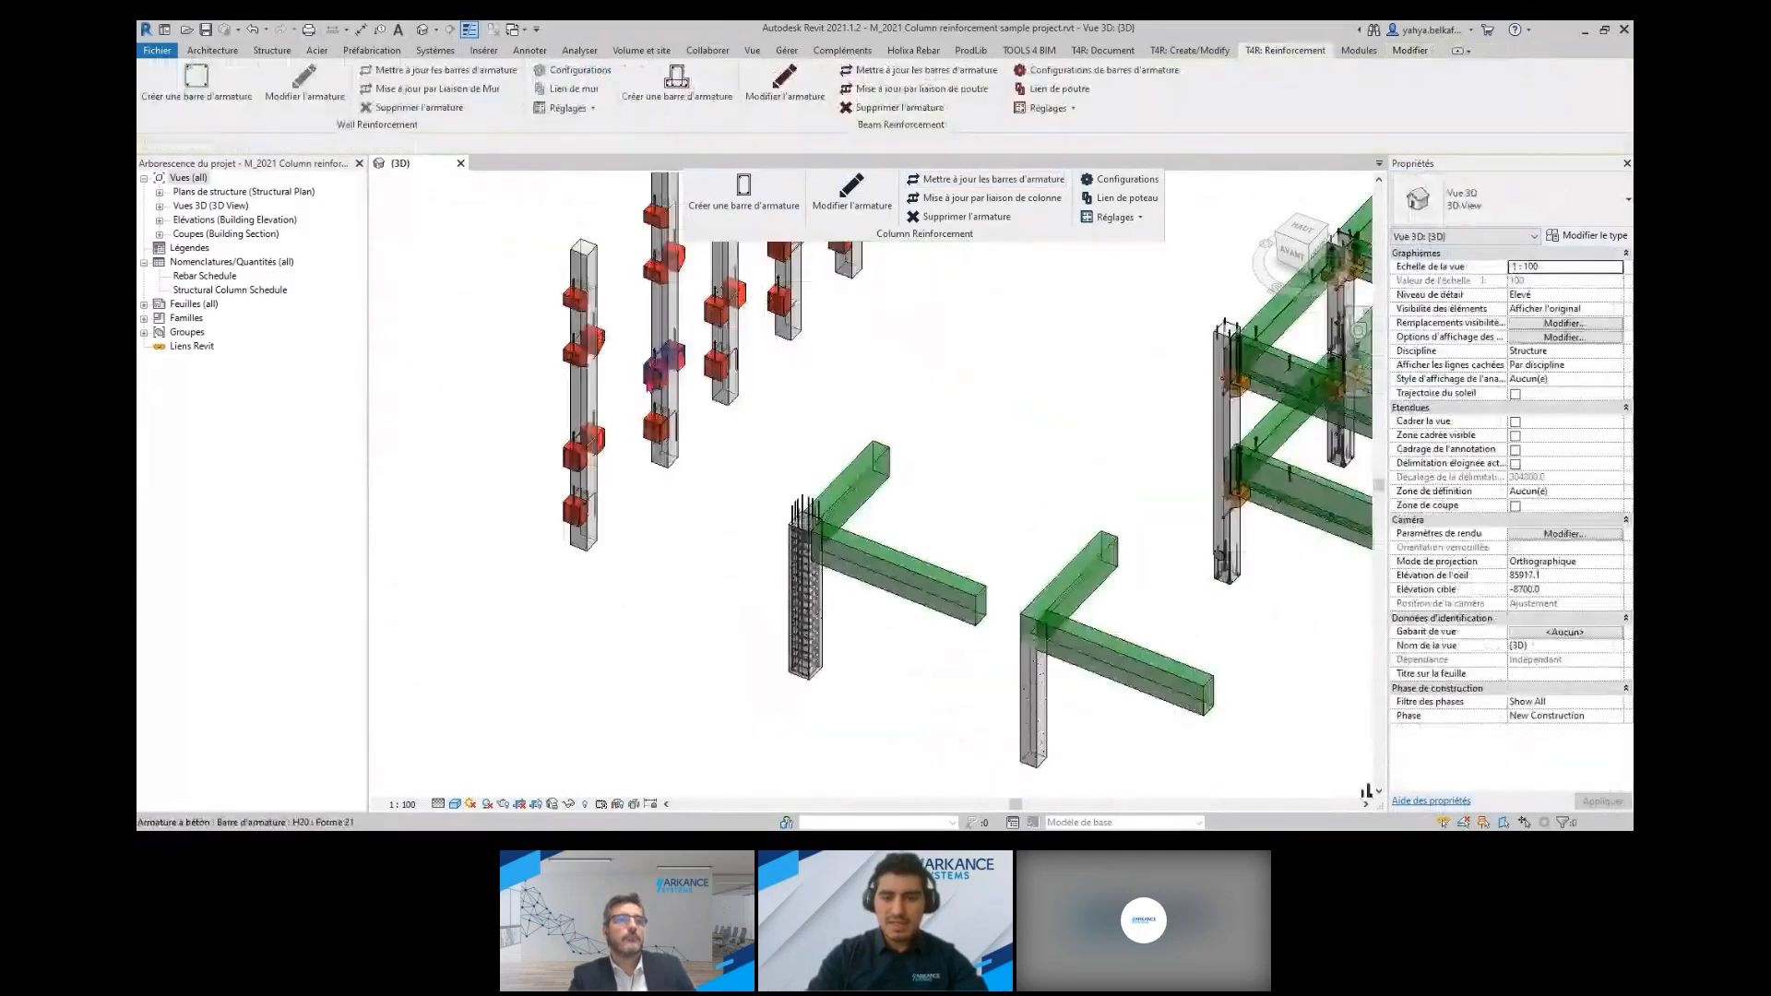
{"action": "middle_click_drag", "start_coordinate": [1257, 669], "coordinate": [795, 581]}
{"action": "middle_click_drag", "start_coordinate": [938, 791], "coordinate": [768, 478]}
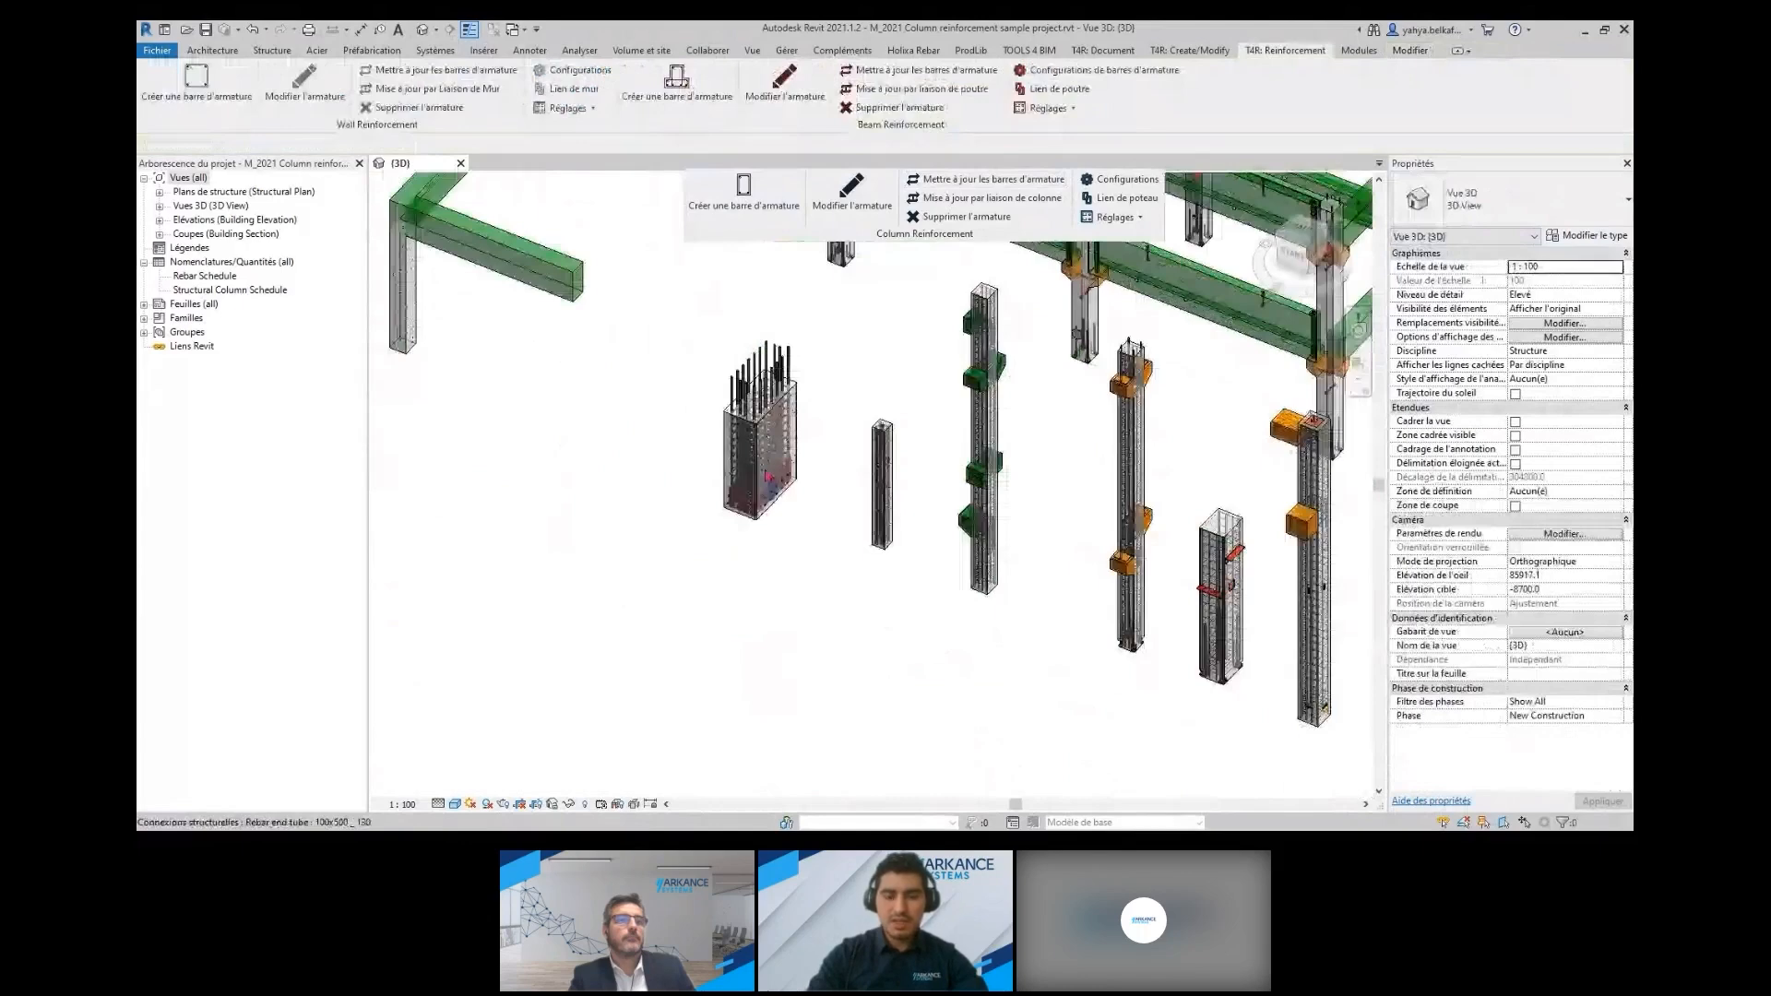
{"action": "scroll", "coordinate": [769, 478], "scroll_direction": "up", "scroll_amount": 4}
{"action": "scroll", "coordinate": [858, 517], "scroll_direction": "up", "scroll_amount": 3}
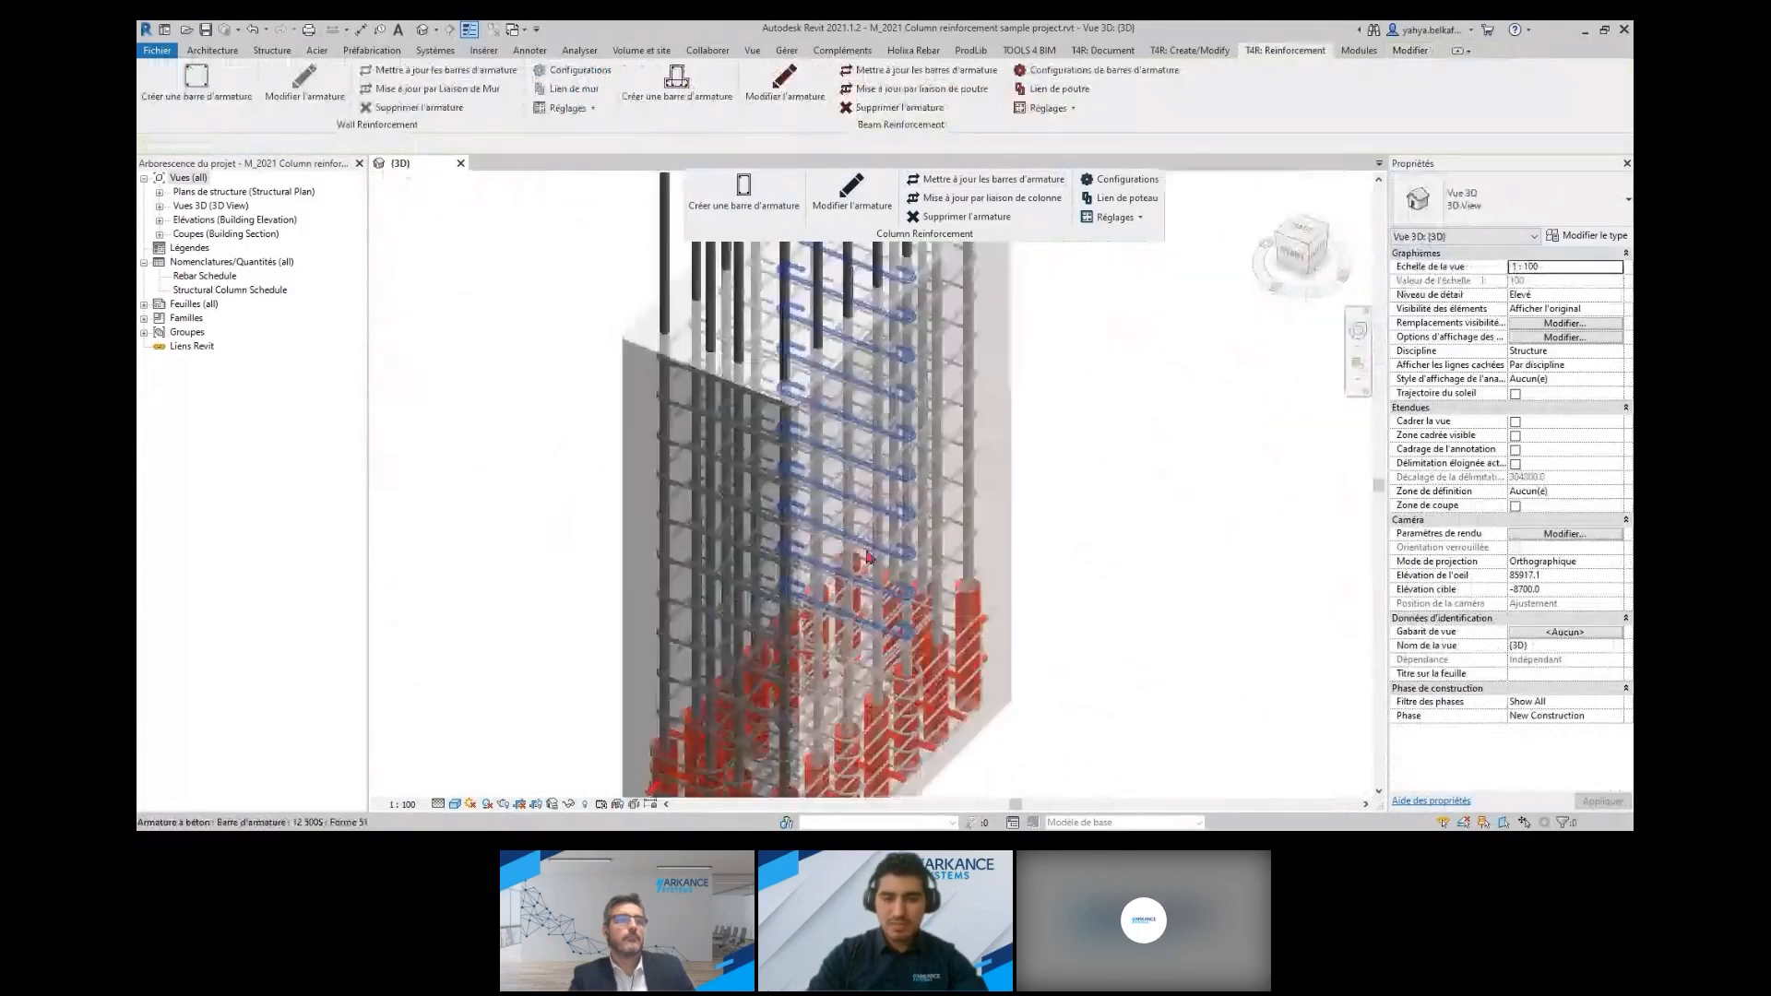
{"action": "middle_click_drag", "start_coordinate": [867, 556], "coordinate": [875, 537], "text": "shift"}
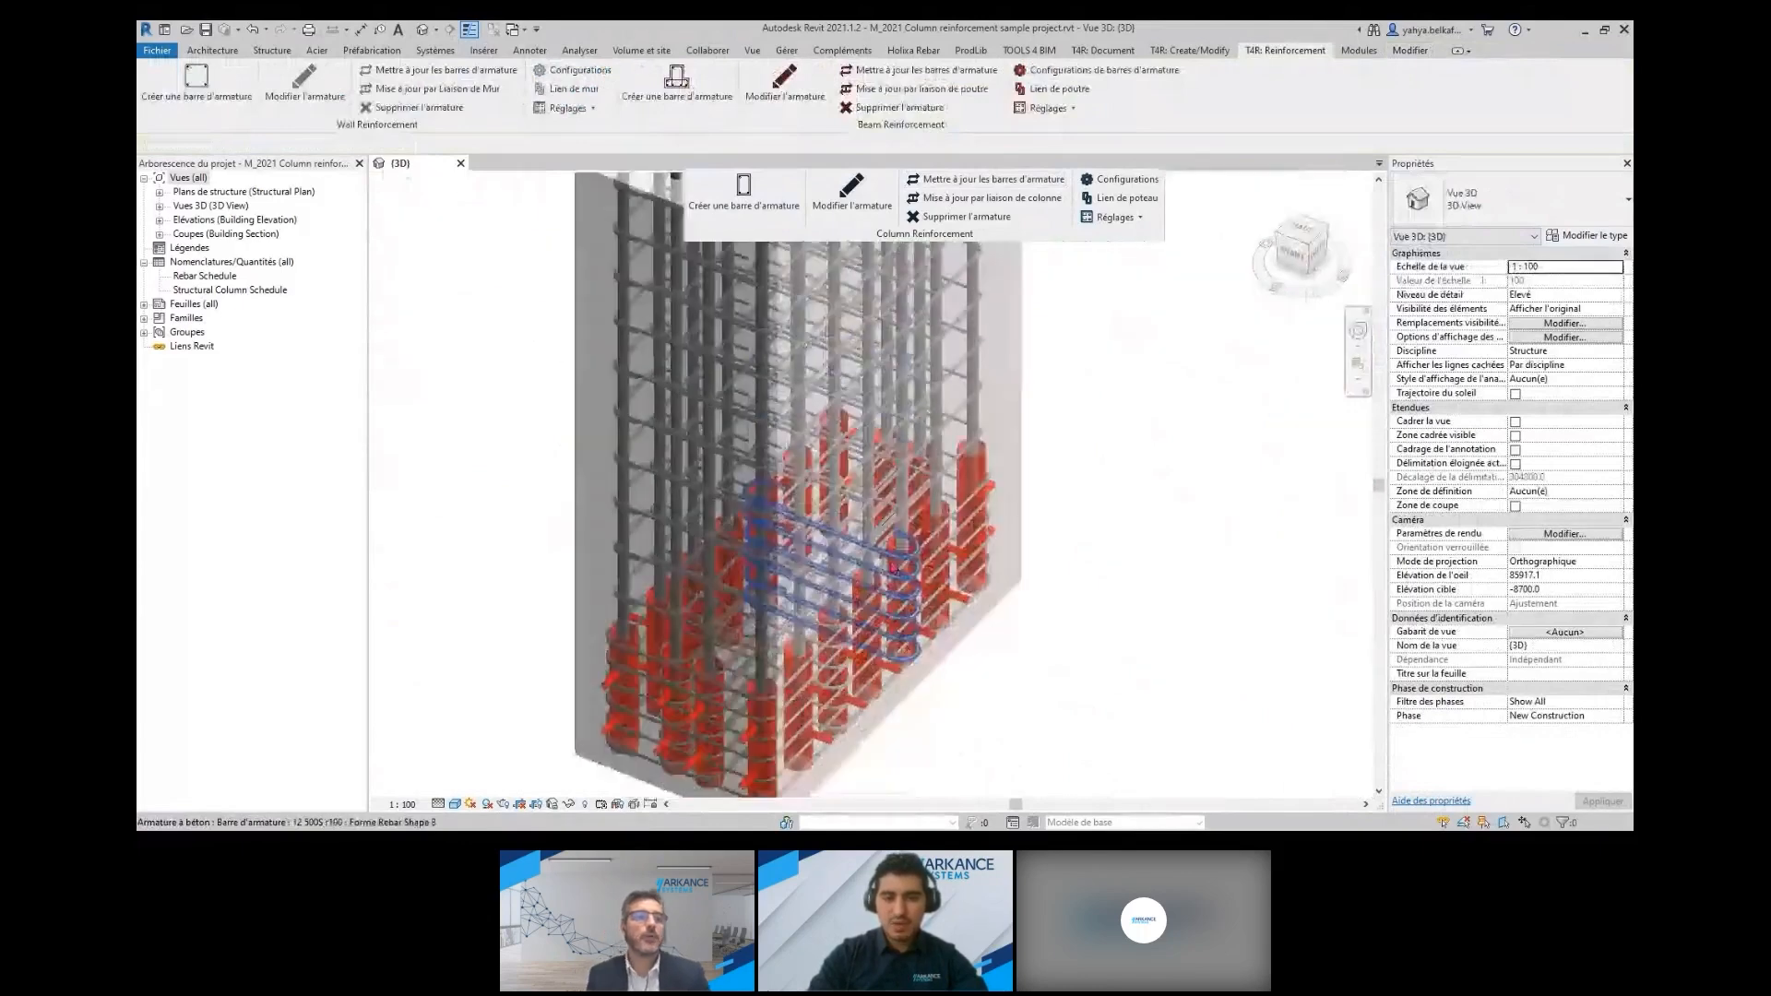
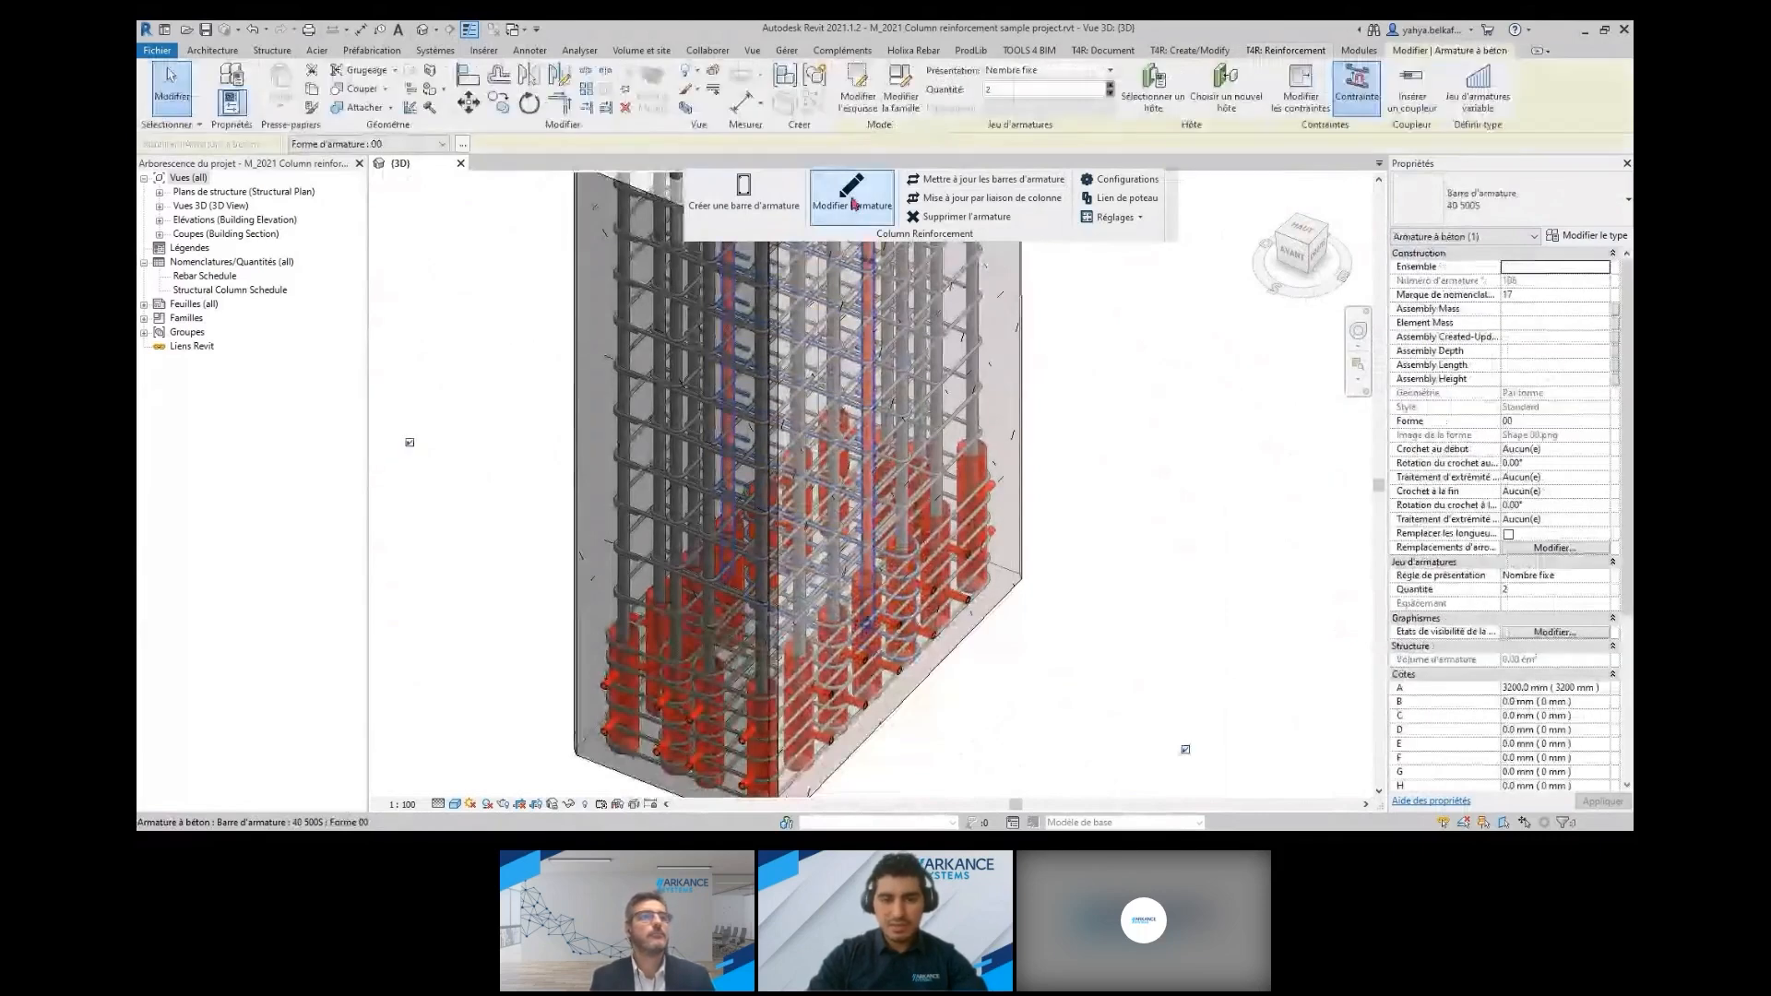
Review the main bar, stirrup and corbel settings of the densely reinforced column's JP 1_v1 configuration, and close it without saving
{"action": "left_click", "coordinate": [852, 203]}
{"action": "left_click", "coordinate": [521, 137]}
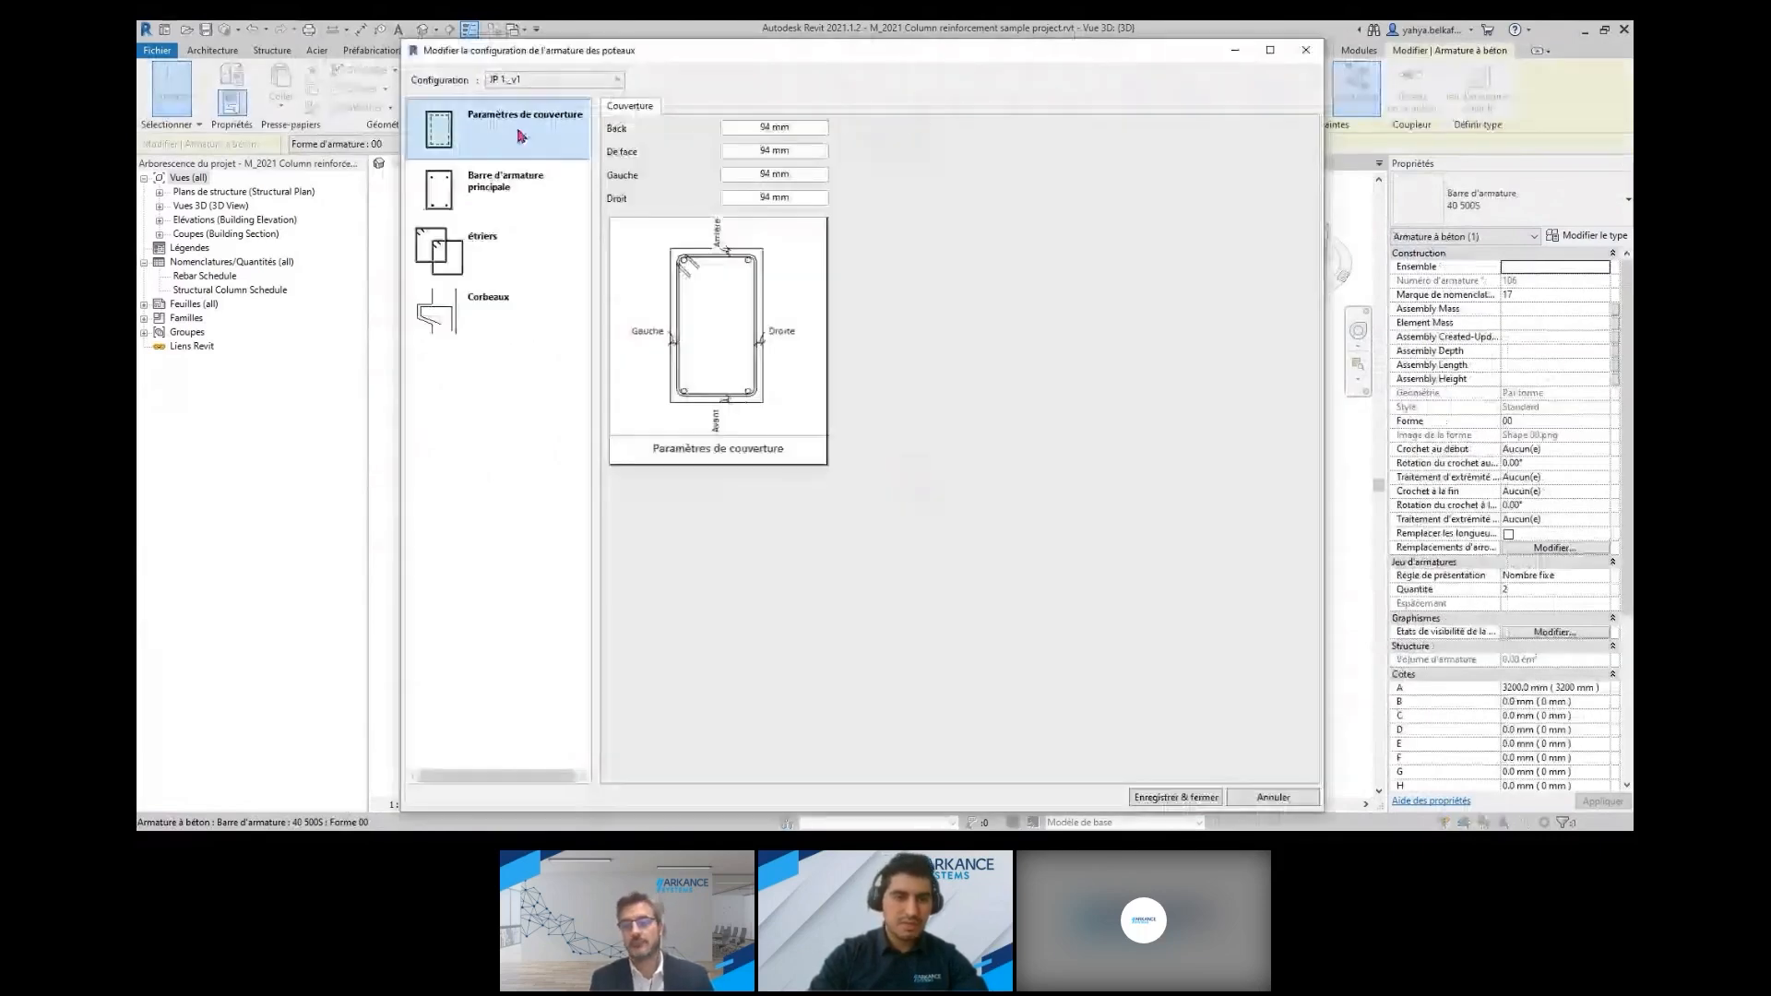
{"action": "left_click", "coordinate": [538, 188]}
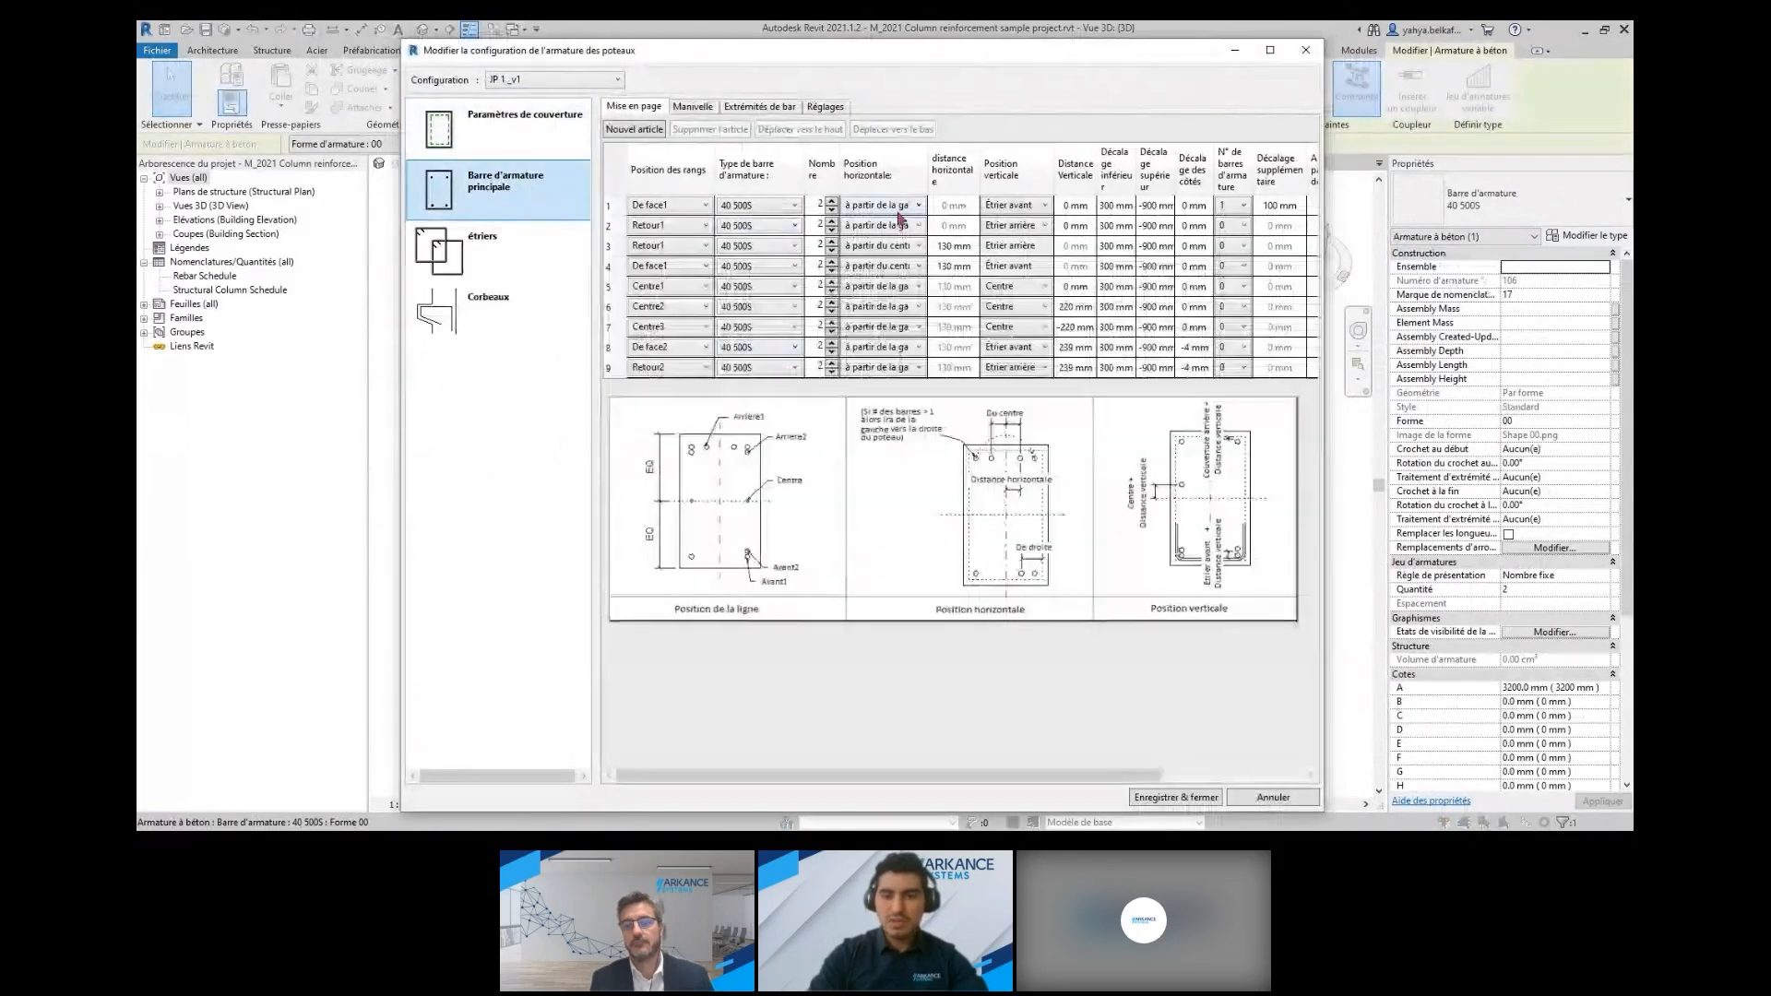
{"action": "left_click", "coordinate": [486, 251]}
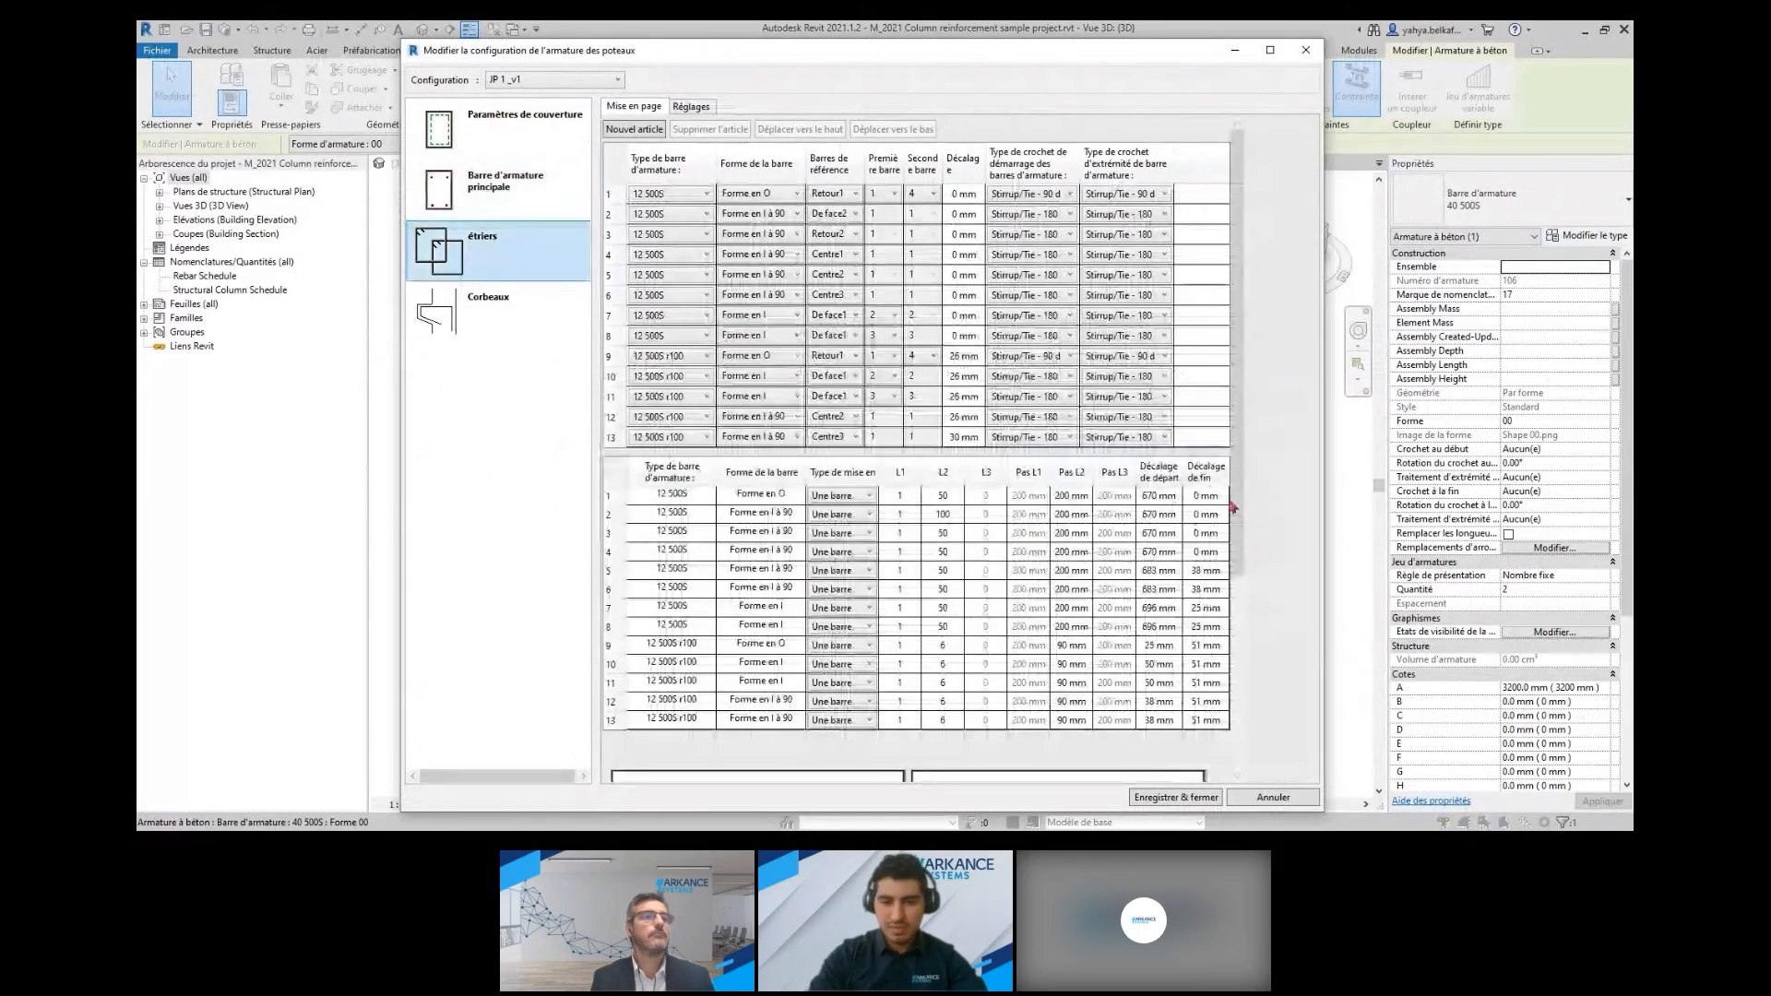
{"action": "left_click_drag", "start_coordinate": [1234, 506], "coordinate": [1239, 647]}
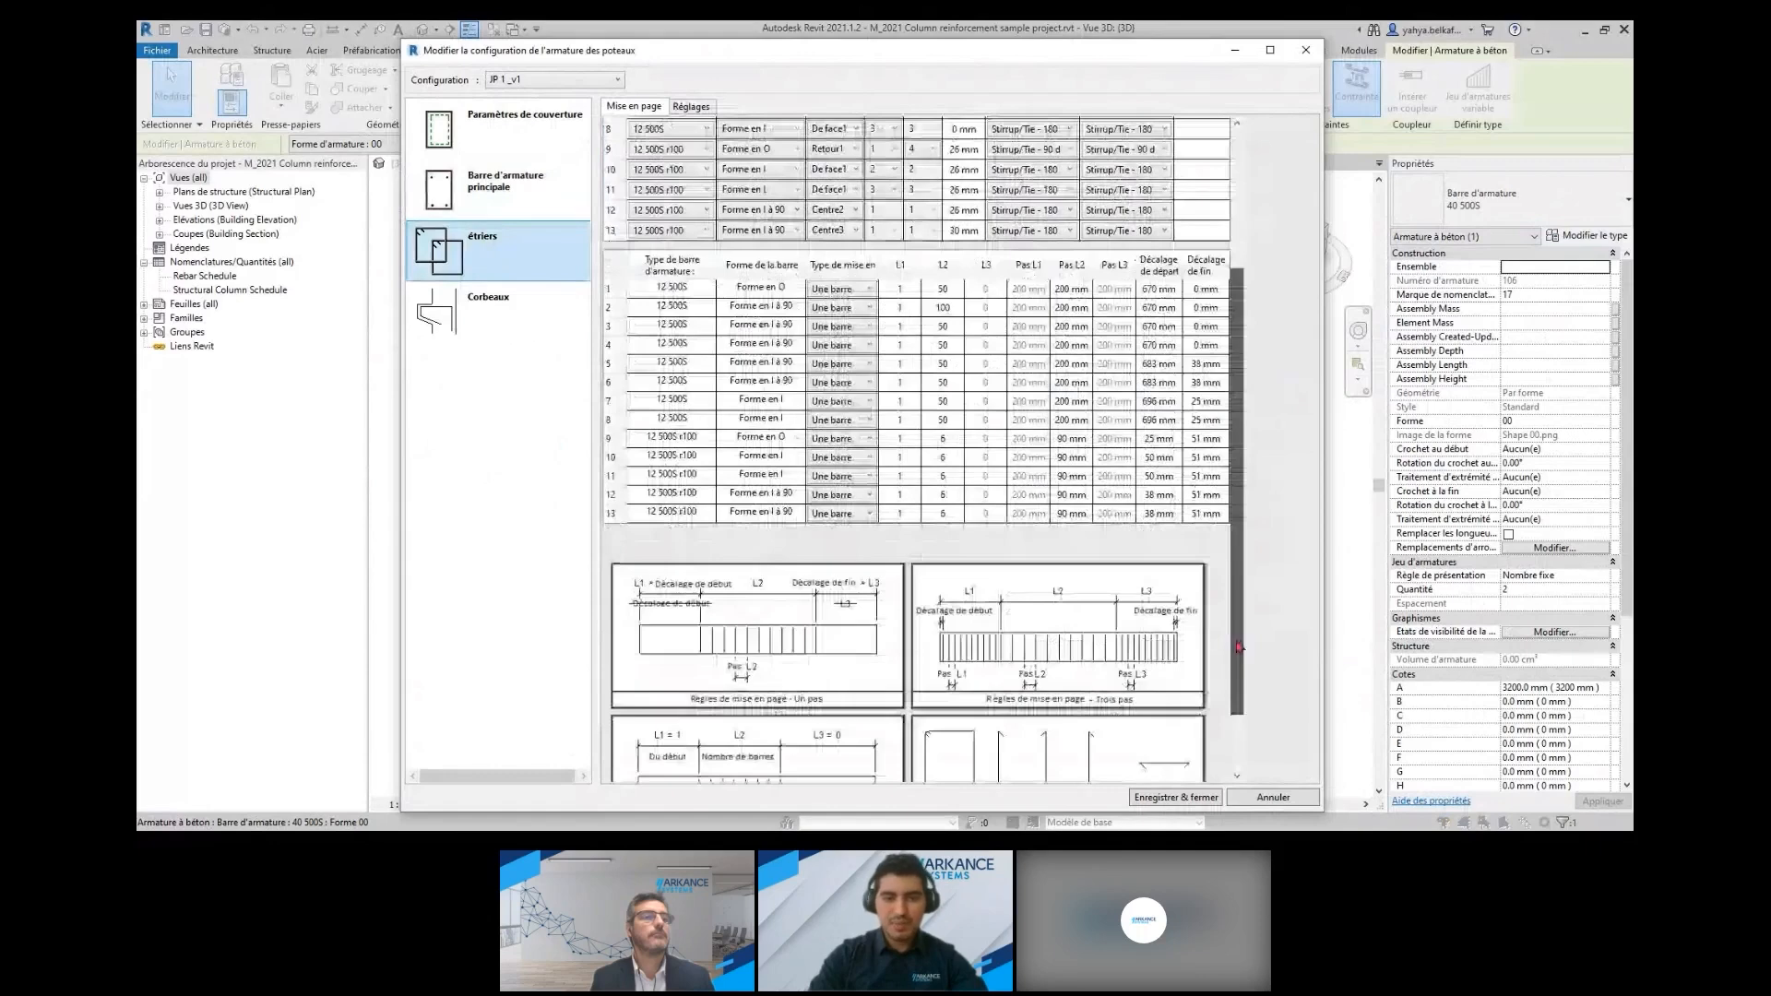
{"action": "scroll", "coordinate": [1135, 344], "scroll_direction": "up", "scroll_amount": 5}
{"action": "left_click", "coordinate": [489, 304]}
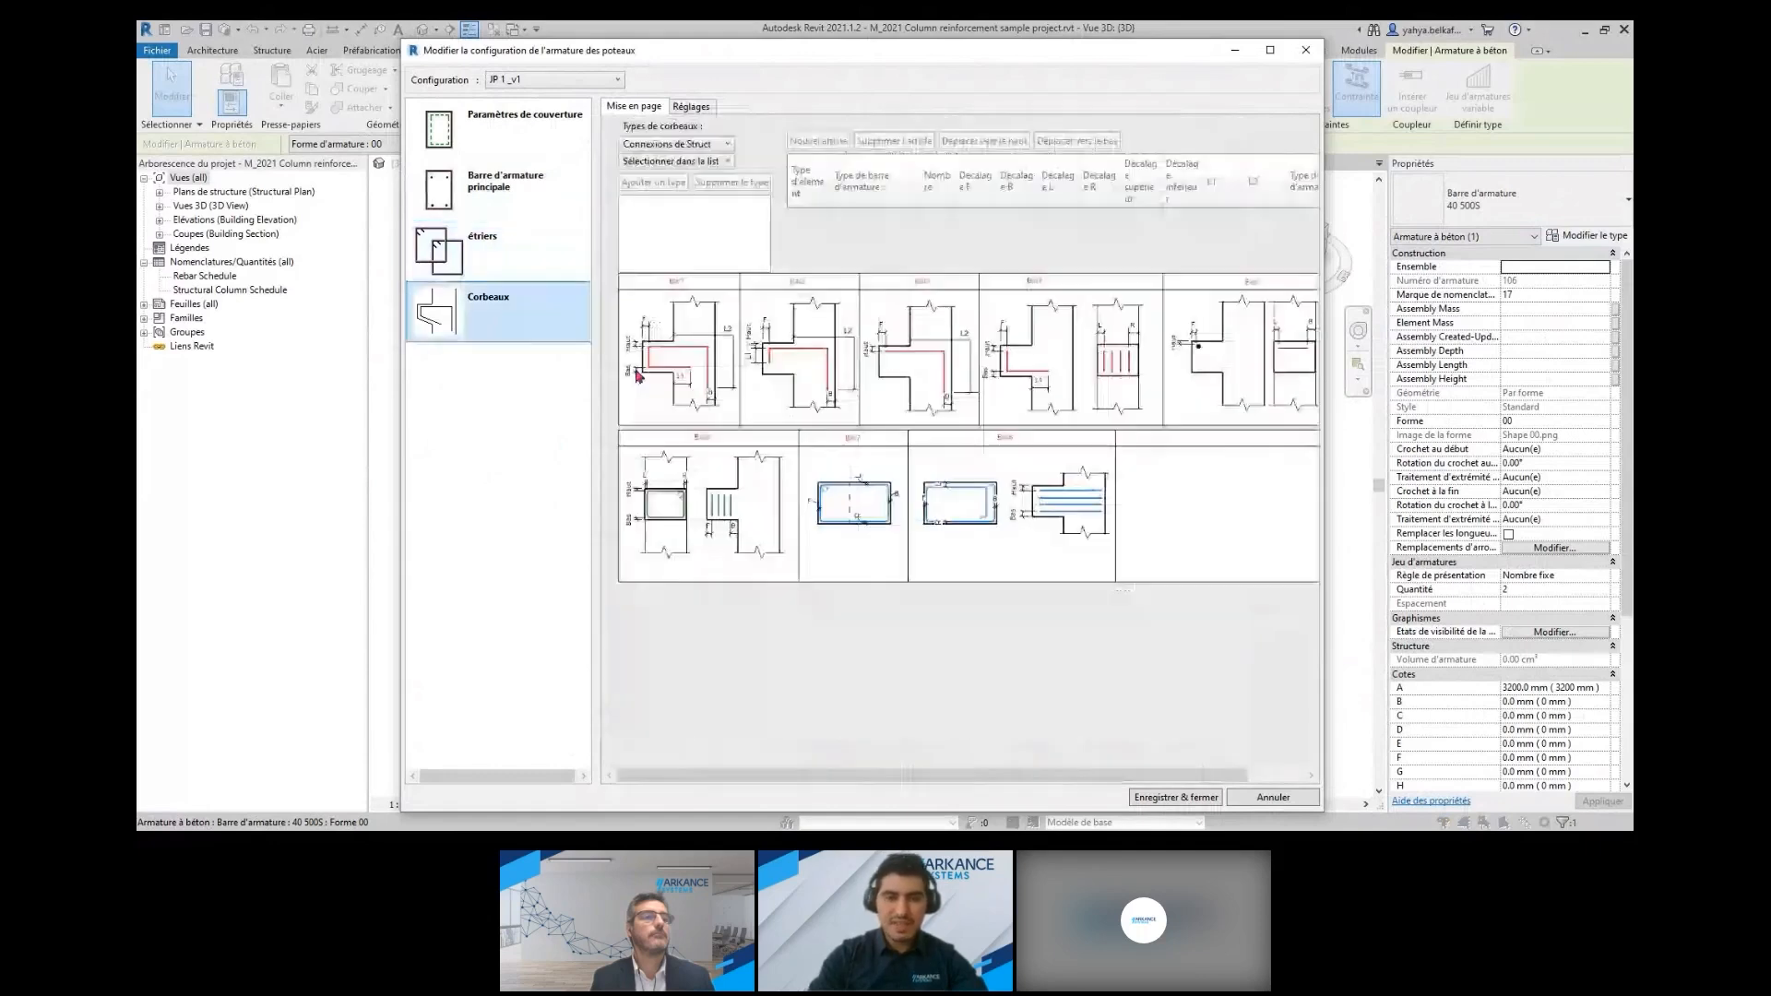
{"action": "left_click", "coordinate": [1305, 50]}
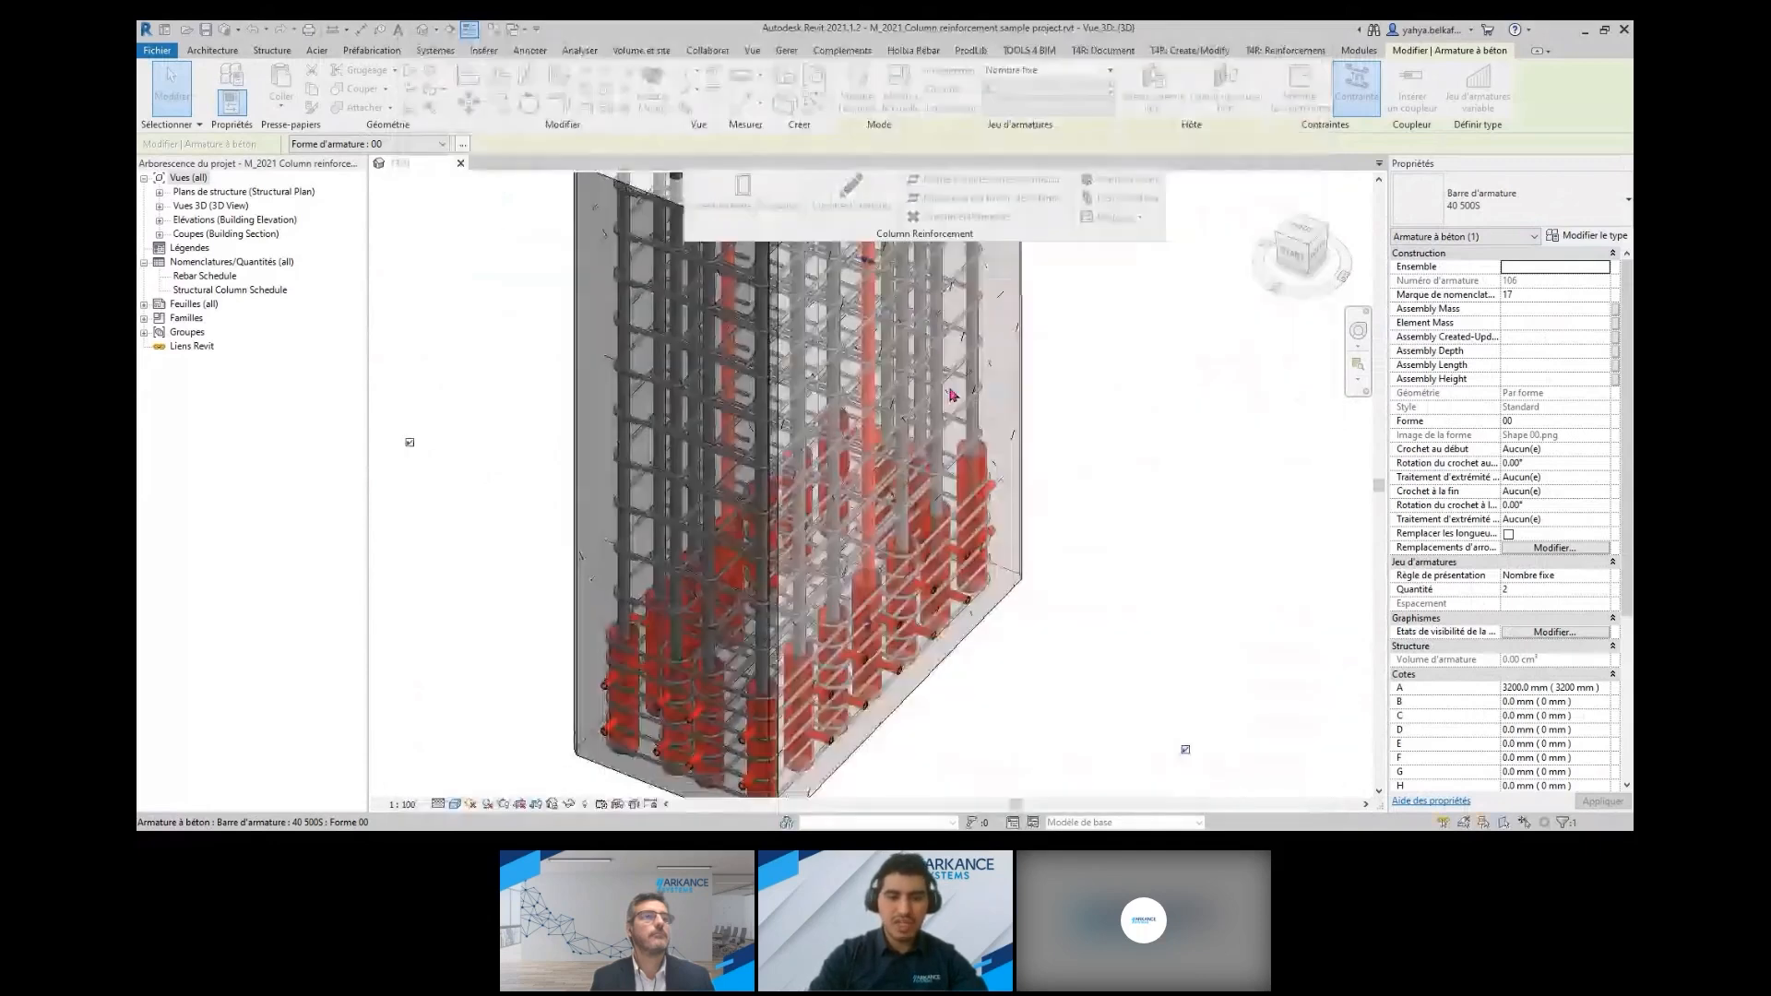
Inspect the corbel settings in the configuration of the column with green corbels, and close it without saving
{"action": "scroll", "coordinate": [953, 395], "scroll_direction": "down", "scroll_amount": 5}
{"action": "middle_click_drag", "start_coordinate": [986, 481], "coordinate": [817, 519]}
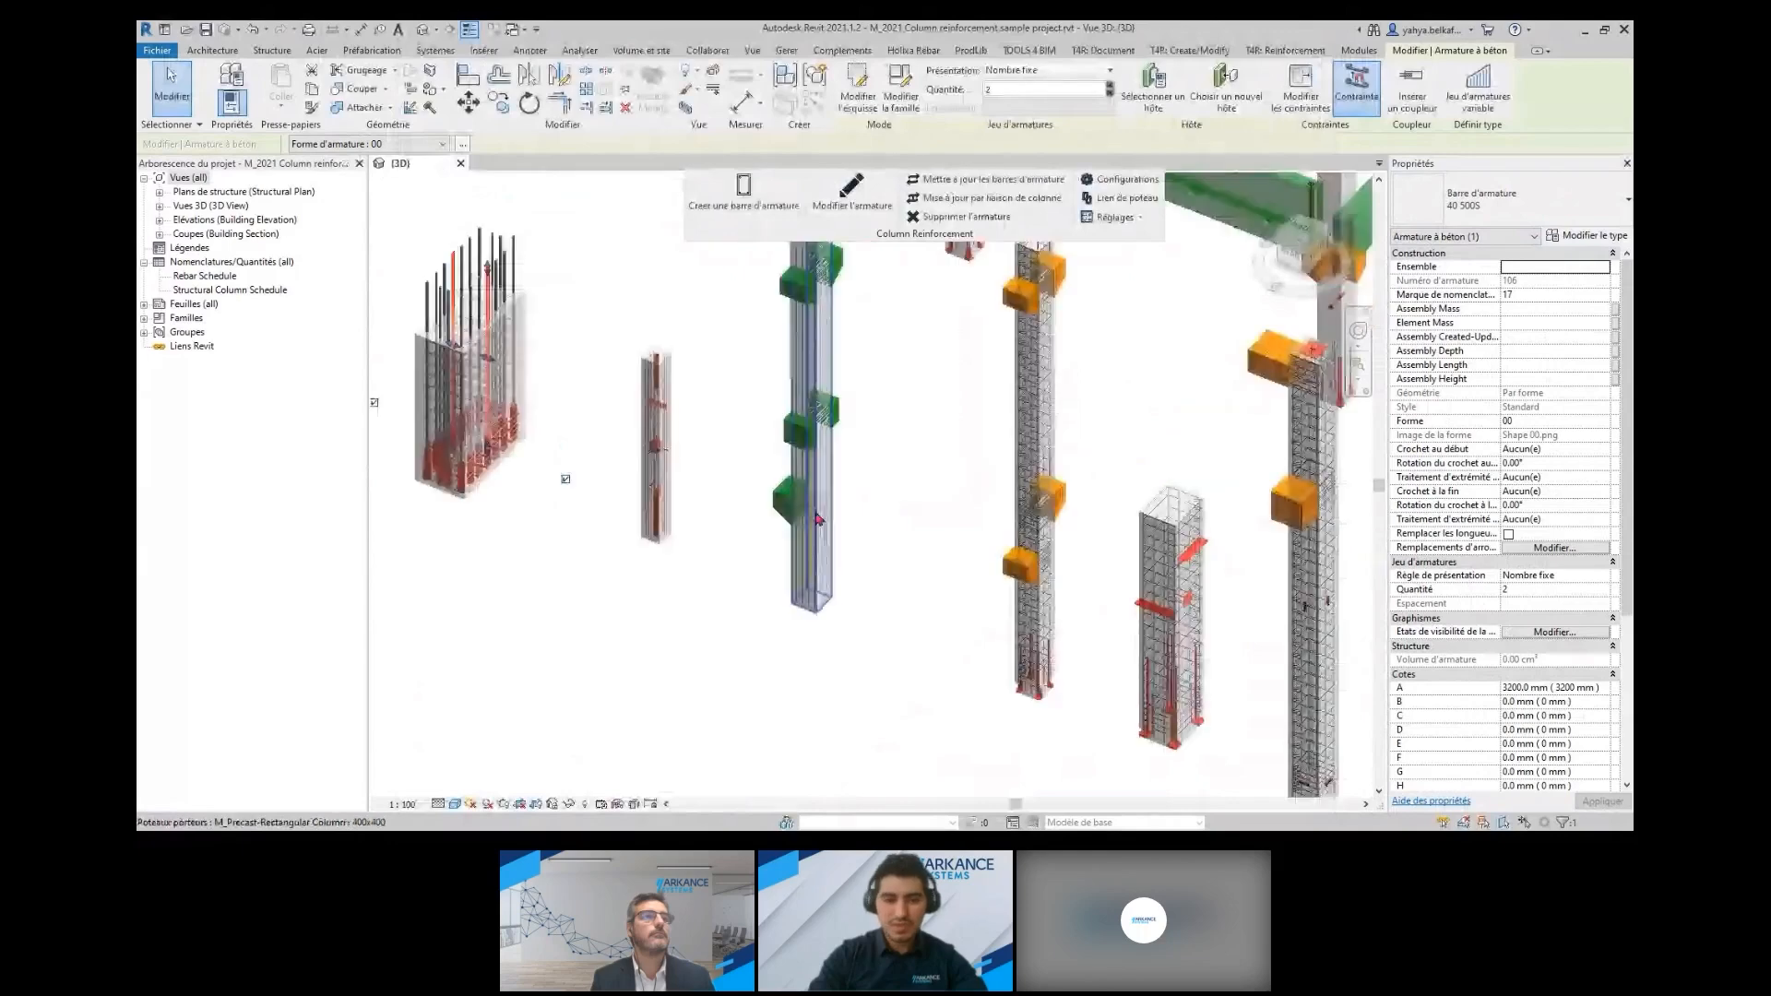
{"action": "scroll", "coordinate": [817, 519], "scroll_direction": "up", "scroll_amount": 5}
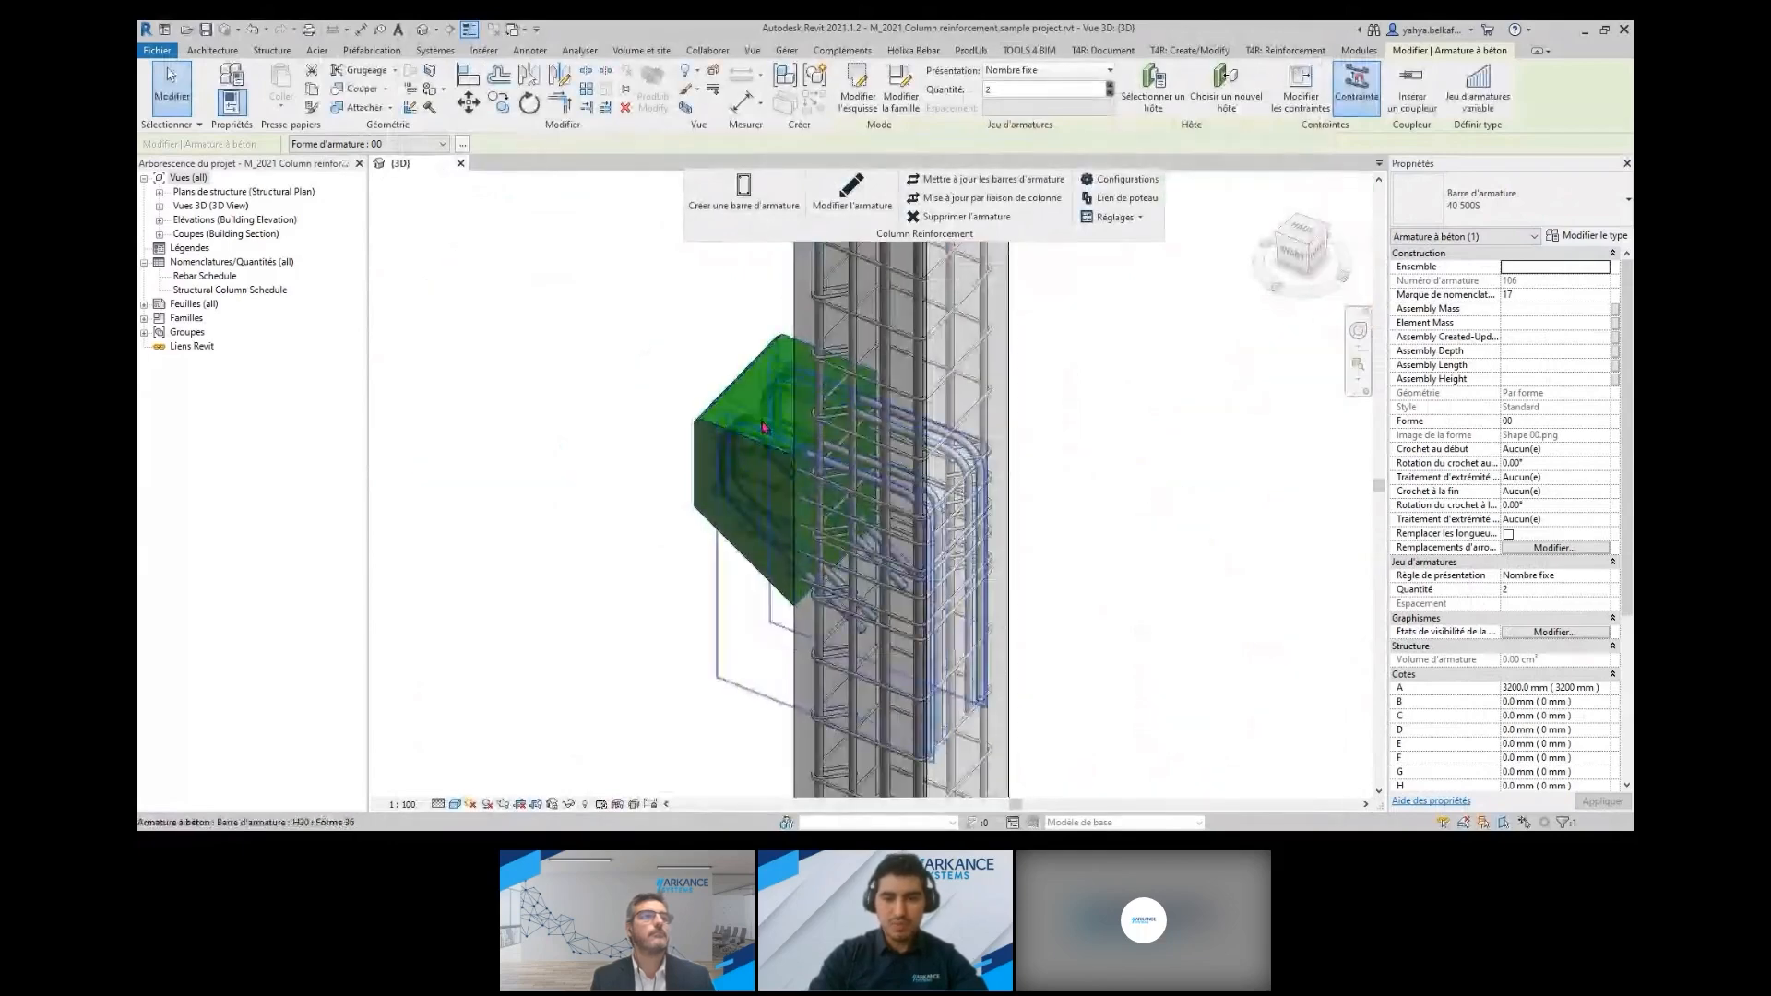
{"action": "left_click", "coordinate": [764, 427]}
{"action": "left_click", "coordinate": [852, 194]}
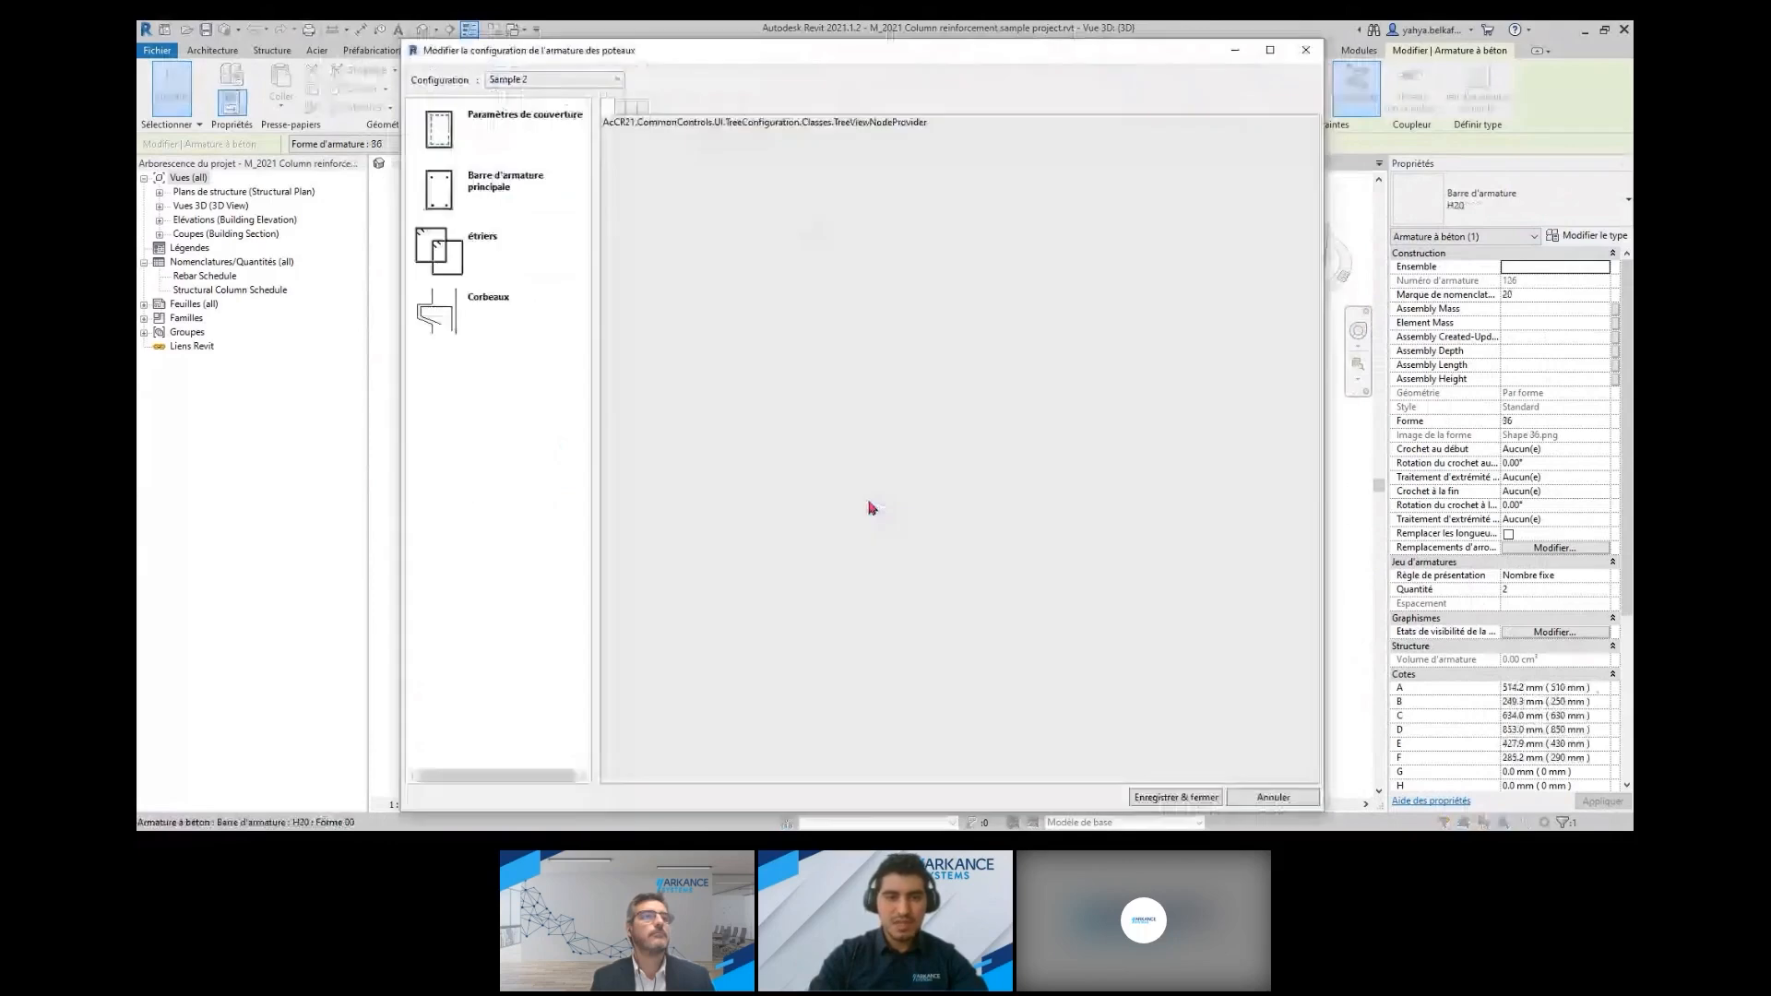
{"action": "left_click", "coordinate": [480, 309]}
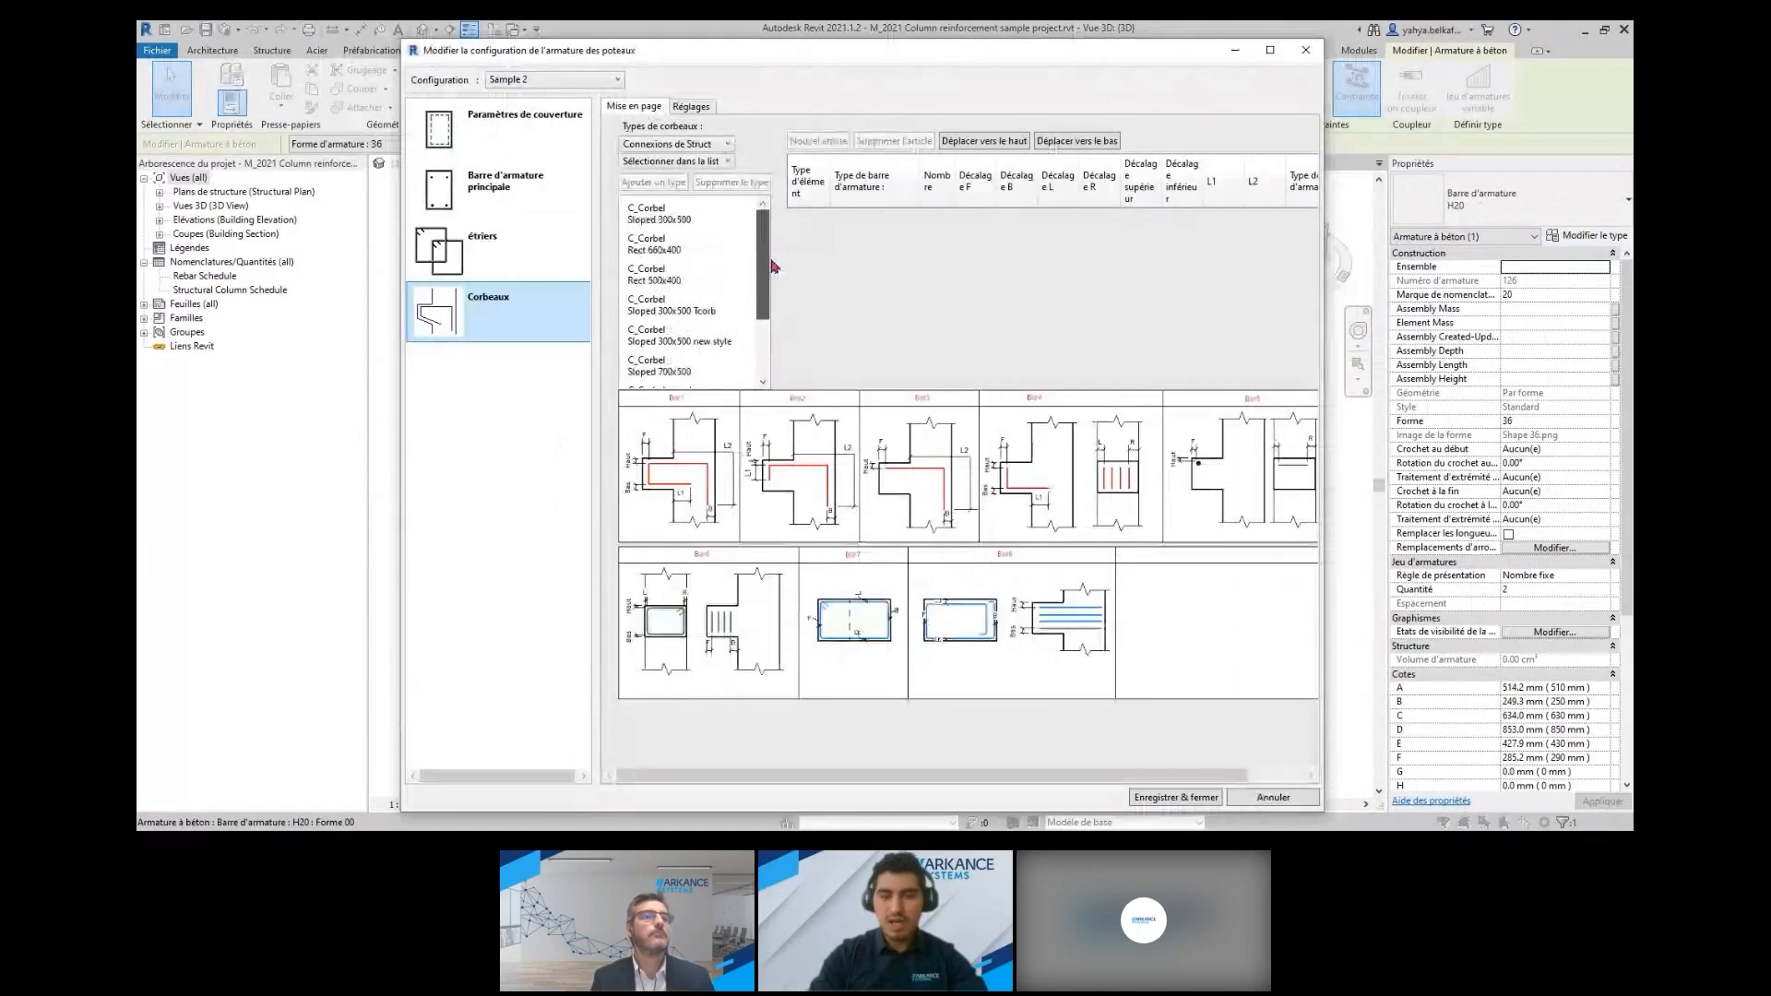
{"action": "left_click", "coordinate": [978, 249]}
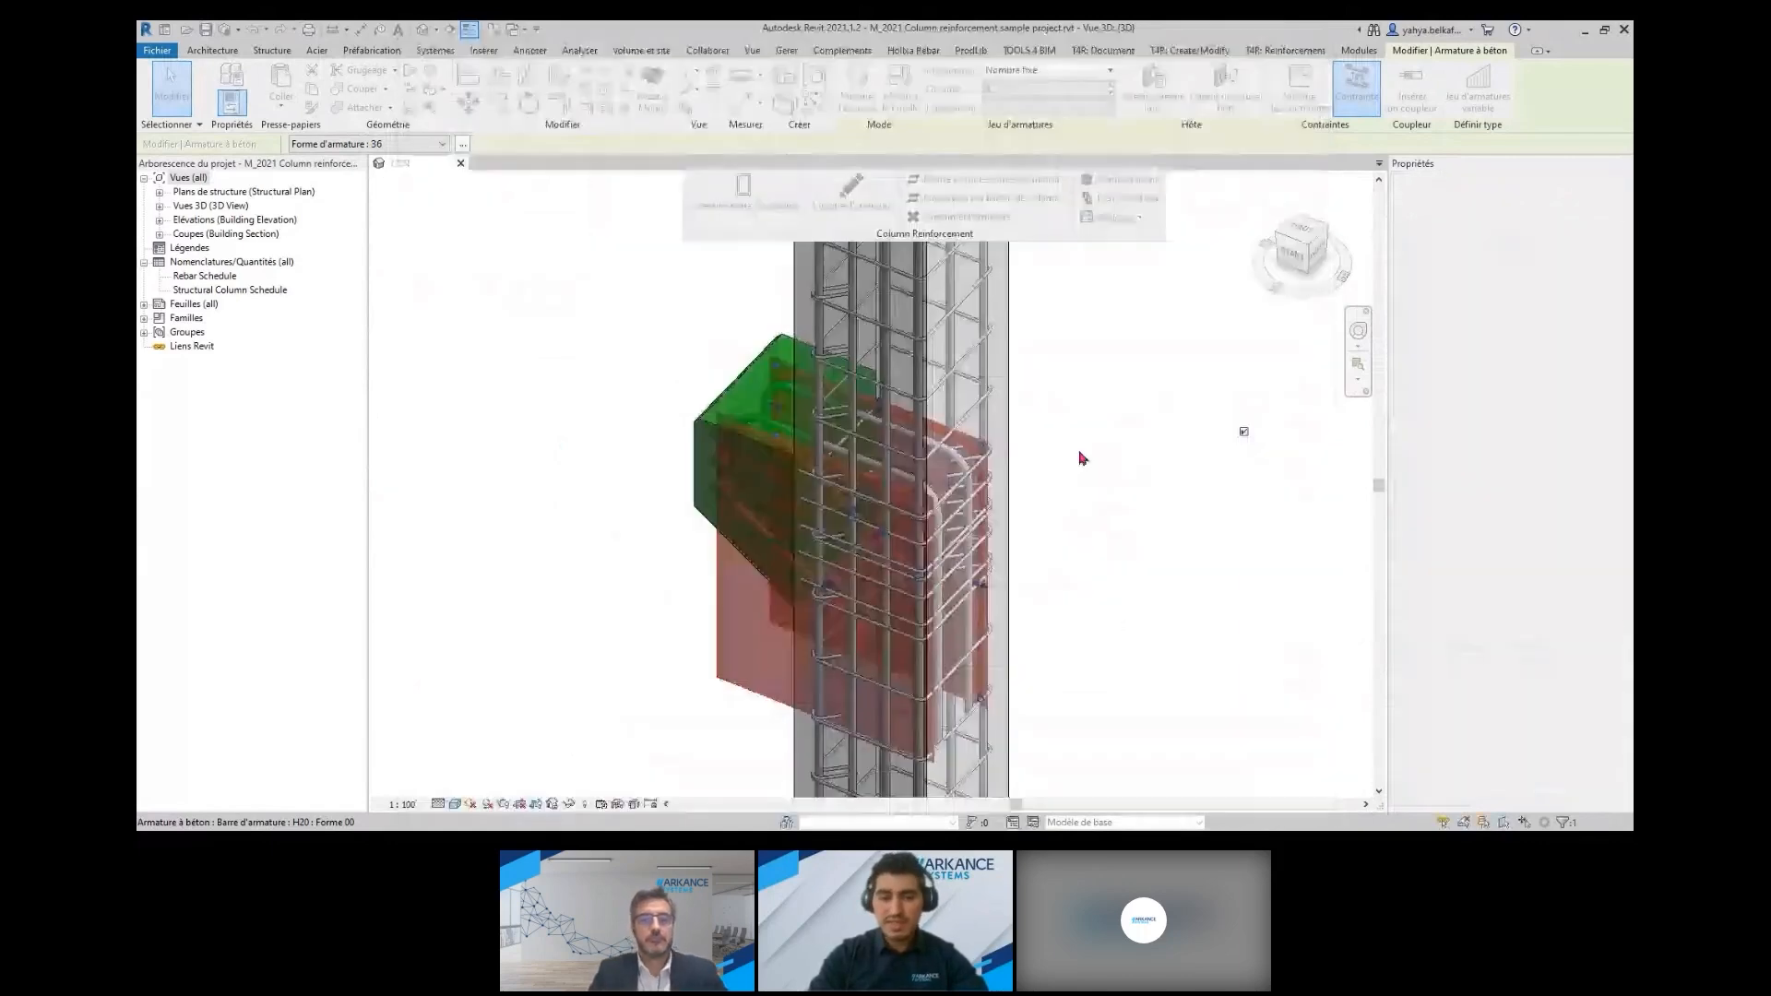
{"action": "left_click", "coordinate": [1306, 50]}
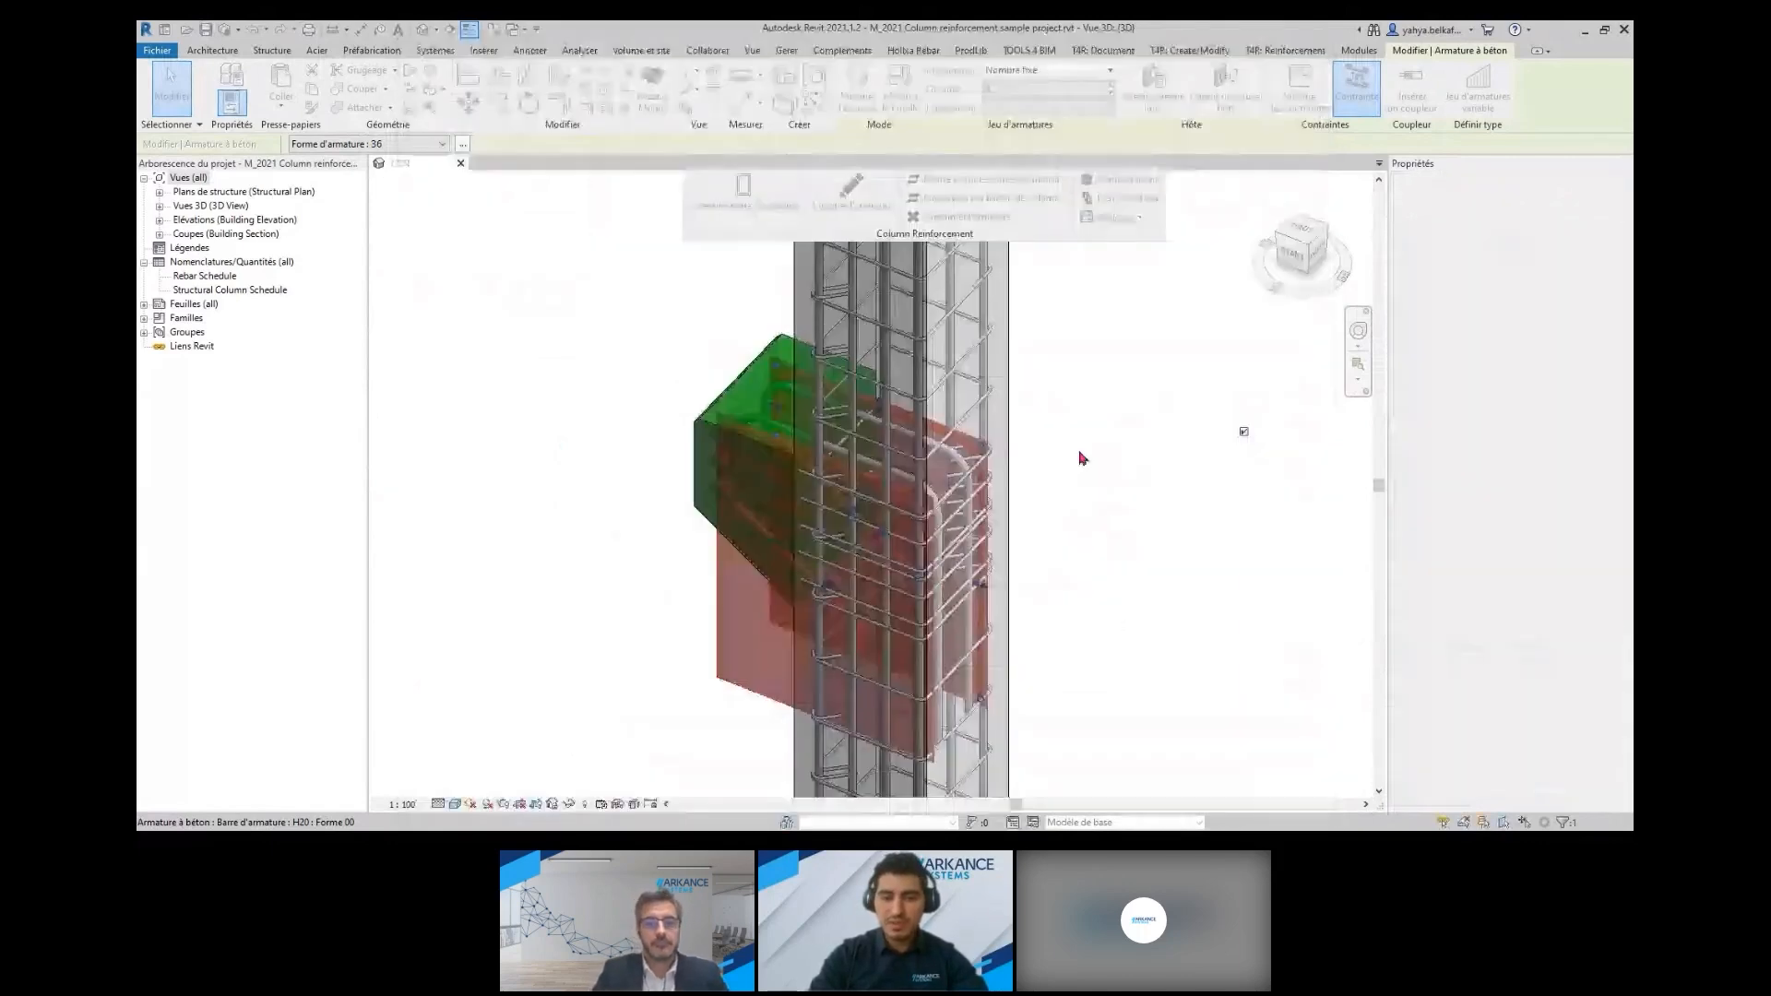
Check the configuration behind the rebar of the neighbouring column with orange sloped corbels, and close it without saving
{"action": "scroll", "coordinate": [1082, 458], "scroll_direction": "down", "scroll_amount": 6}
{"action": "mouse_move", "coordinate": [1084, 461]}
{"action": "middle_mouse_down"}
{"action": "mouse_move", "coordinate": [1114, 576]}
{"action": "mouse_move", "coordinate": [918, 577]}
{"action": "middle_mouse_up"}
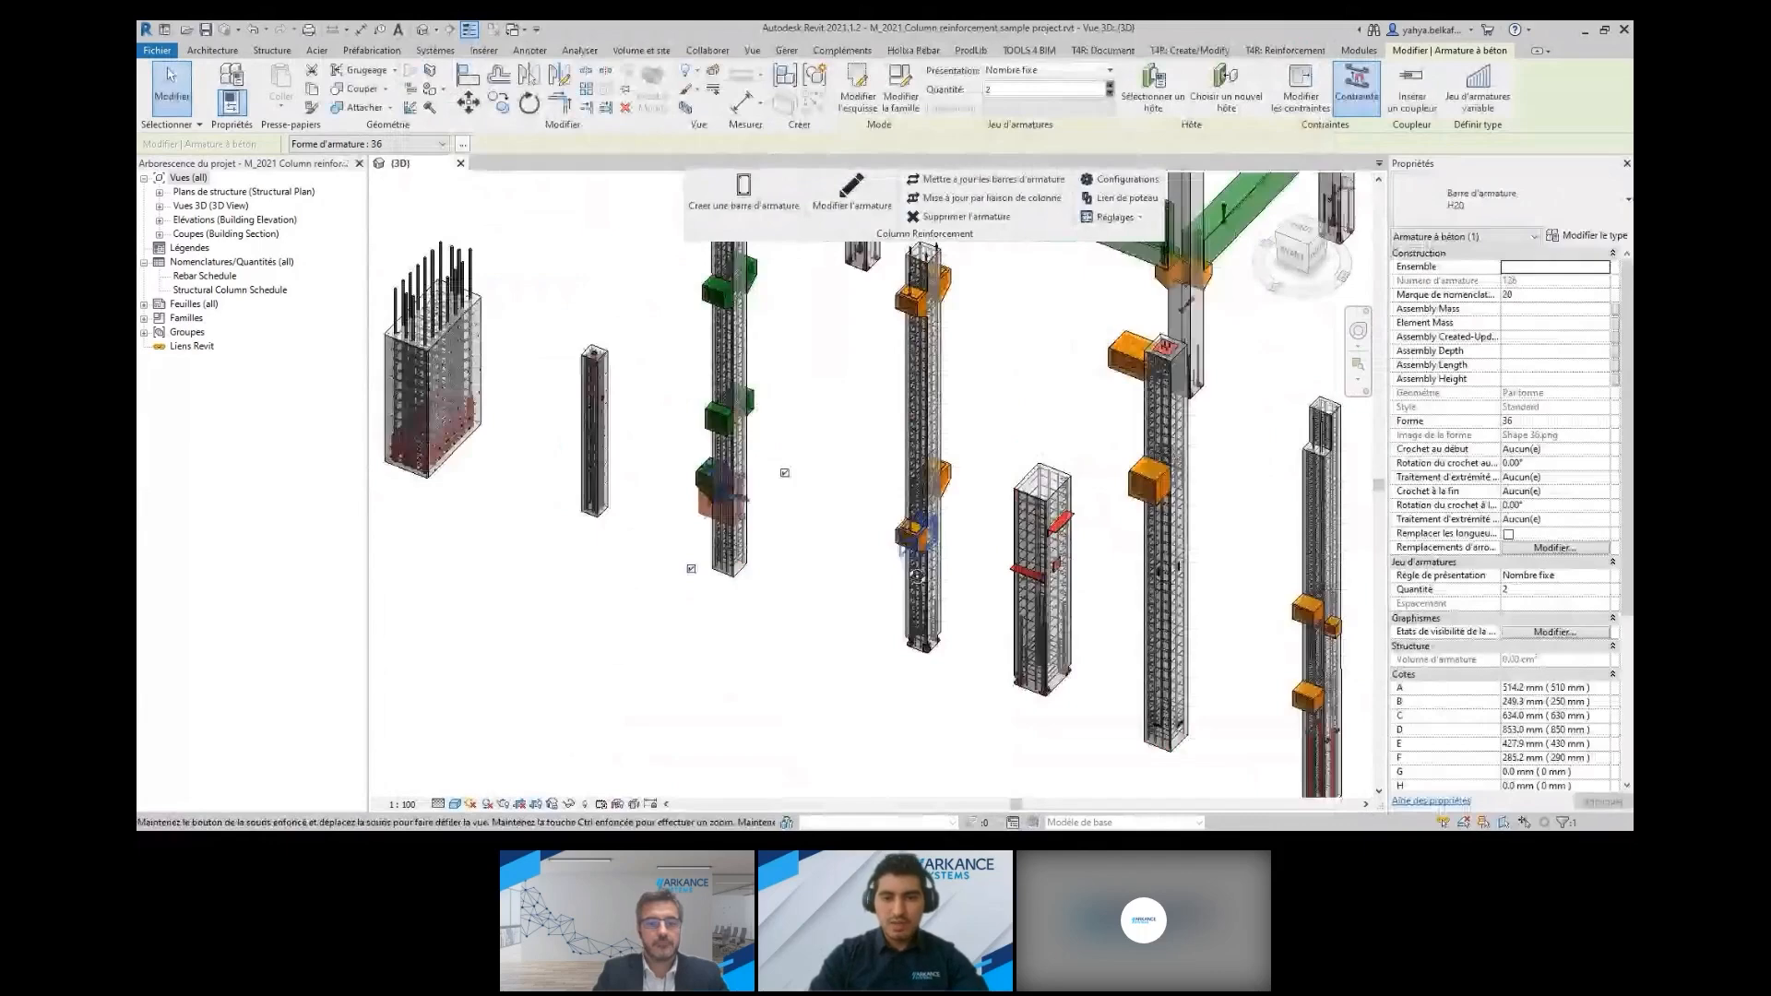
{"action": "scroll", "coordinate": [917, 575], "scroll_direction": "up", "scroll_amount": 5}
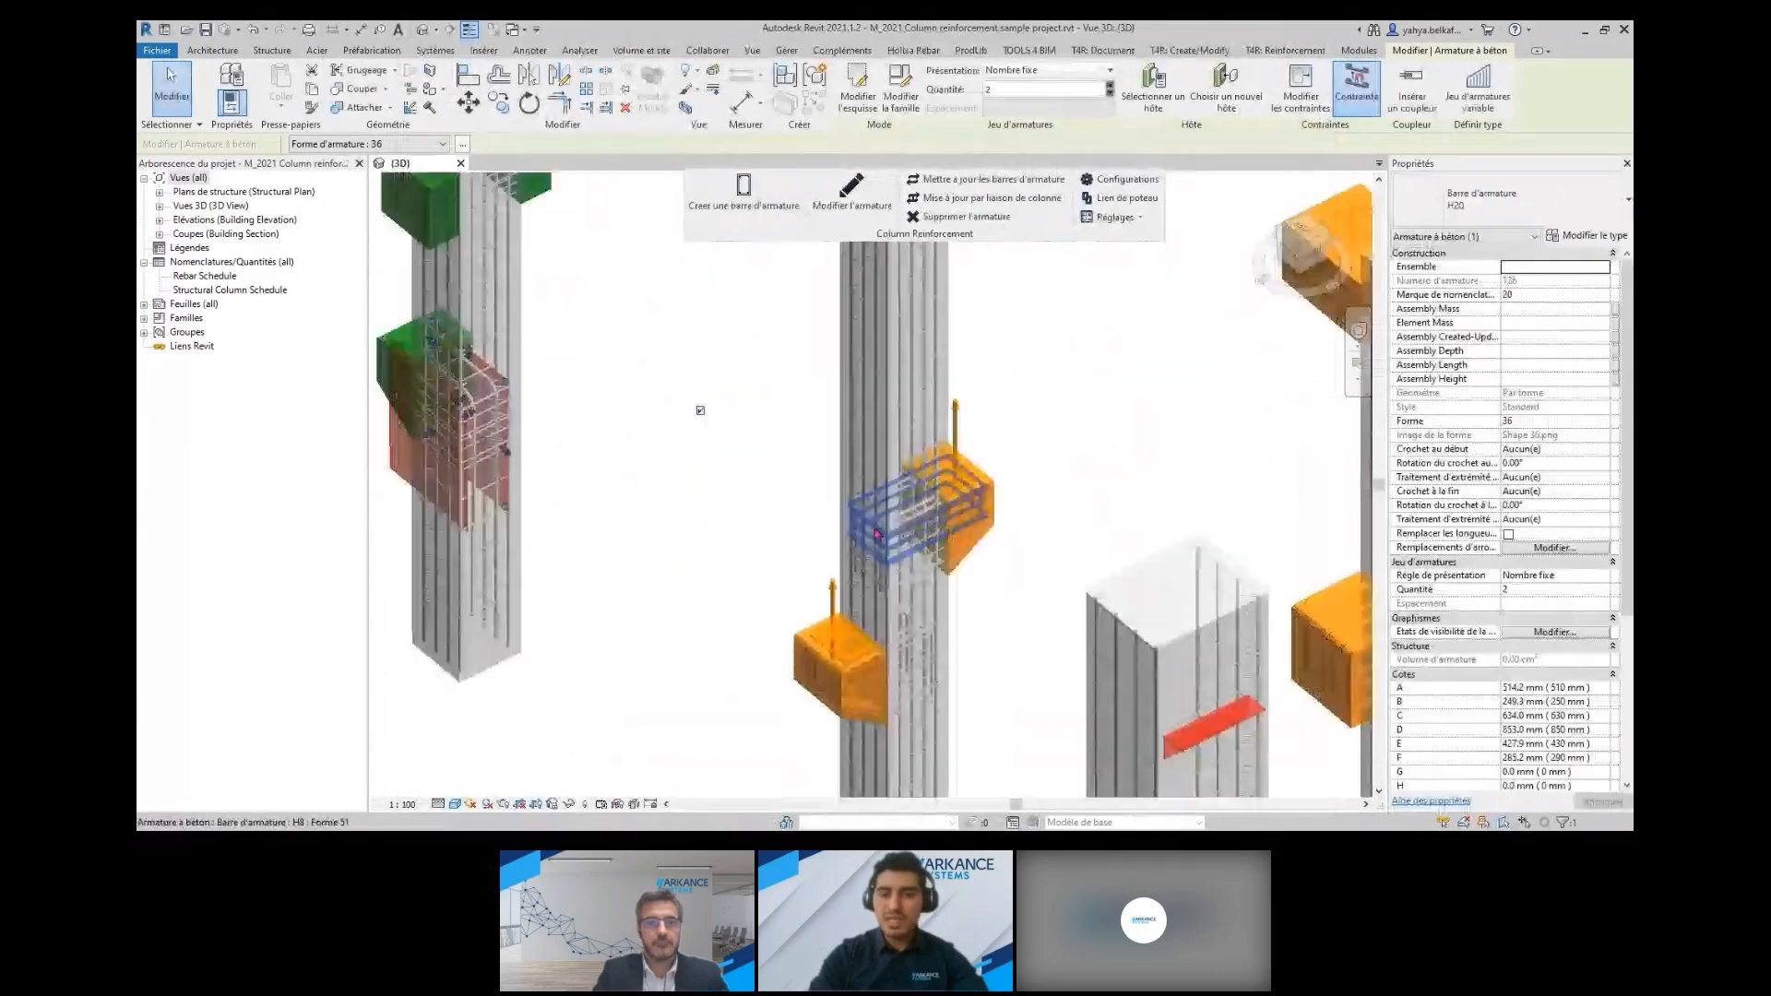
{"action": "scroll", "coordinate": [955, 514], "scroll_direction": "up", "scroll_amount": 3}
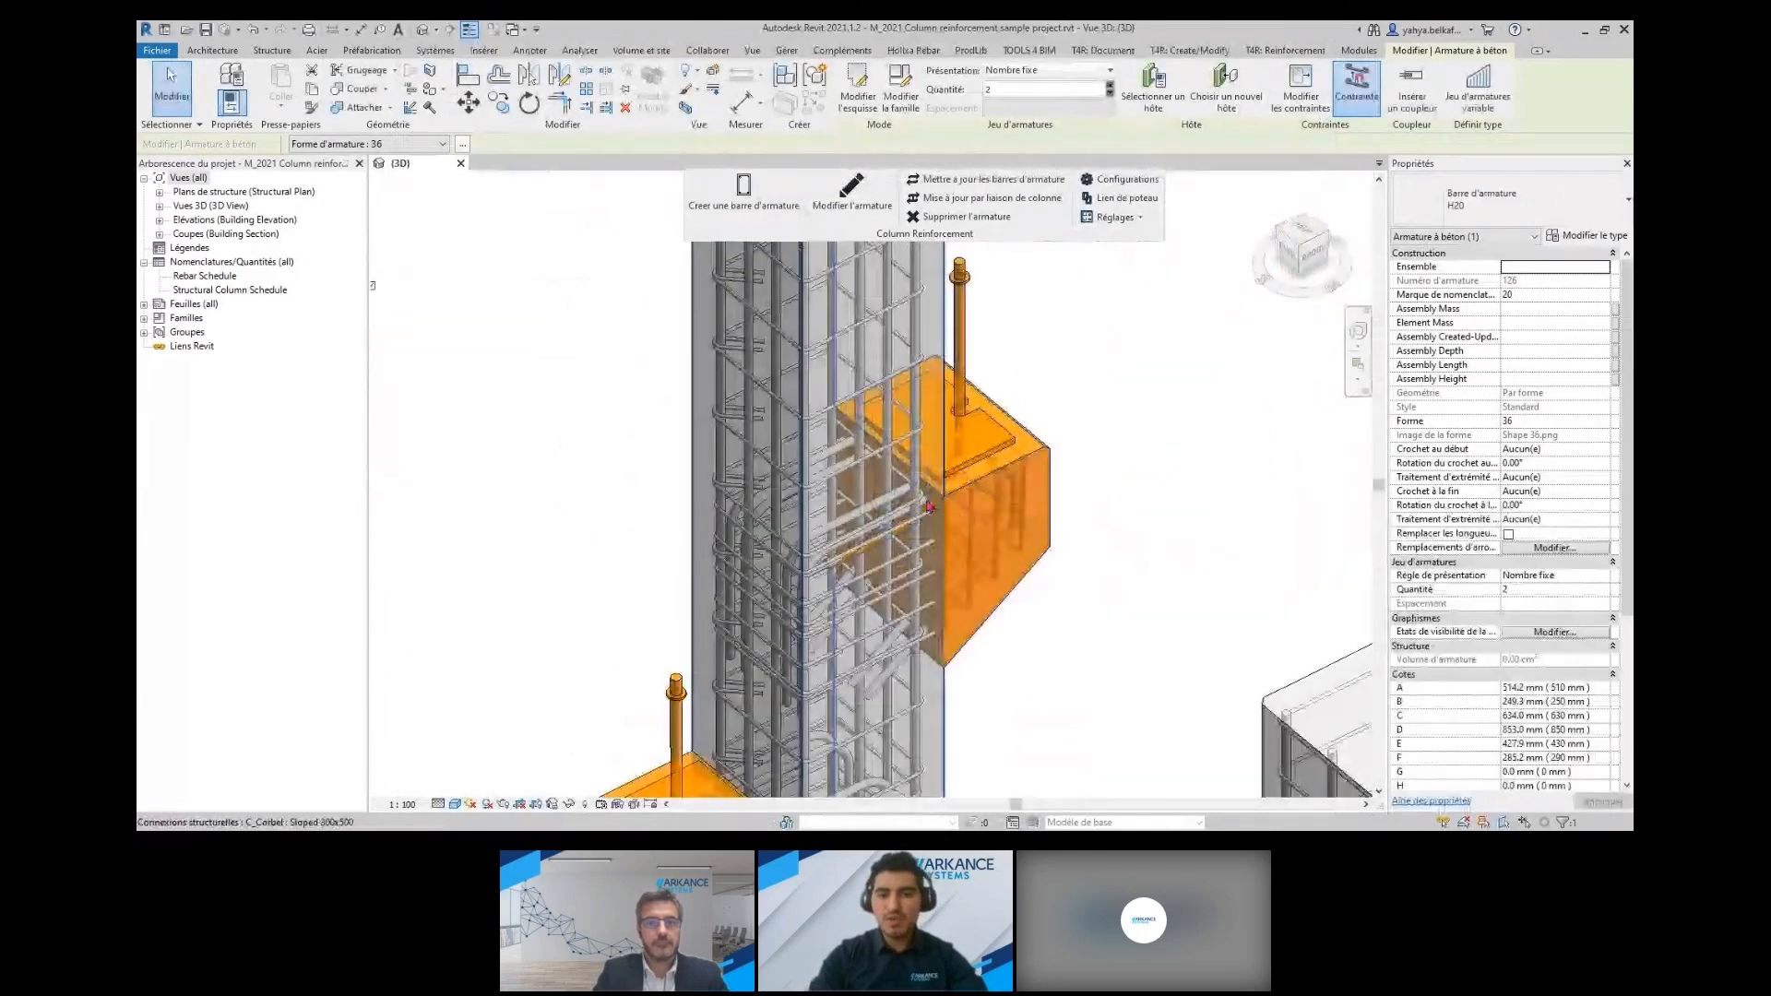
{"action": "left_click", "coordinate": [927, 506]}
{"action": "left_click", "coordinate": [851, 192]}
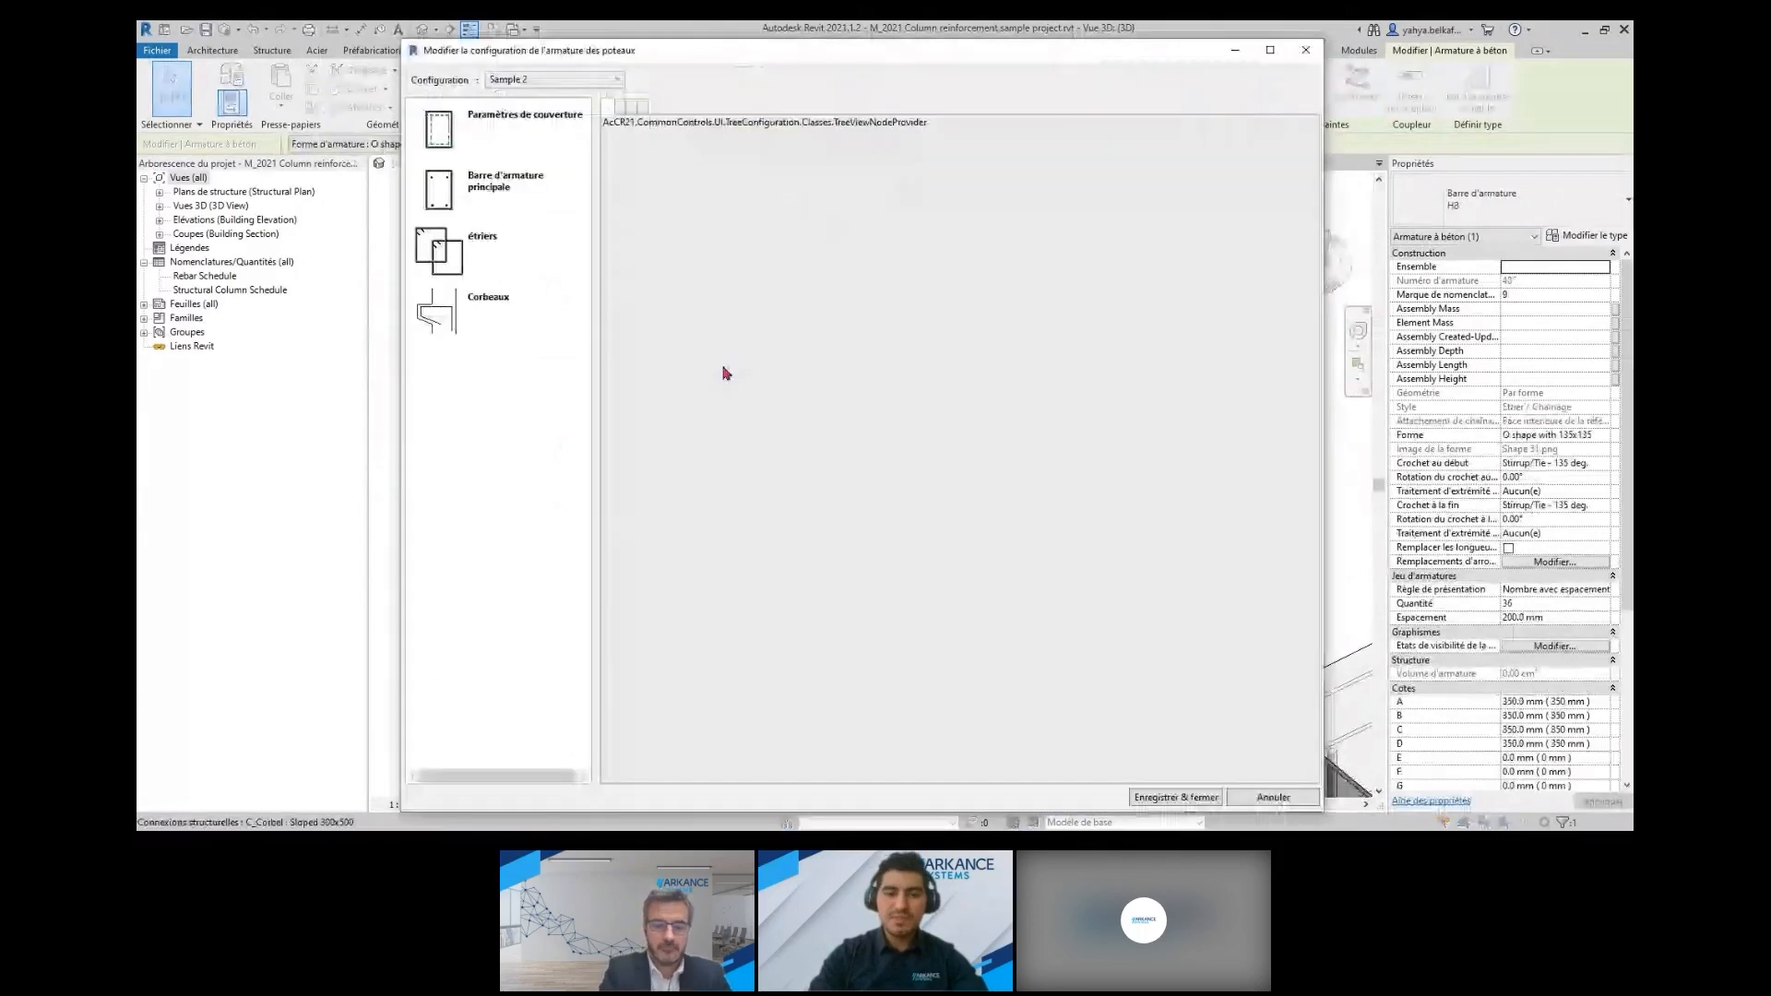
{"action": "left_click", "coordinate": [1310, 56]}
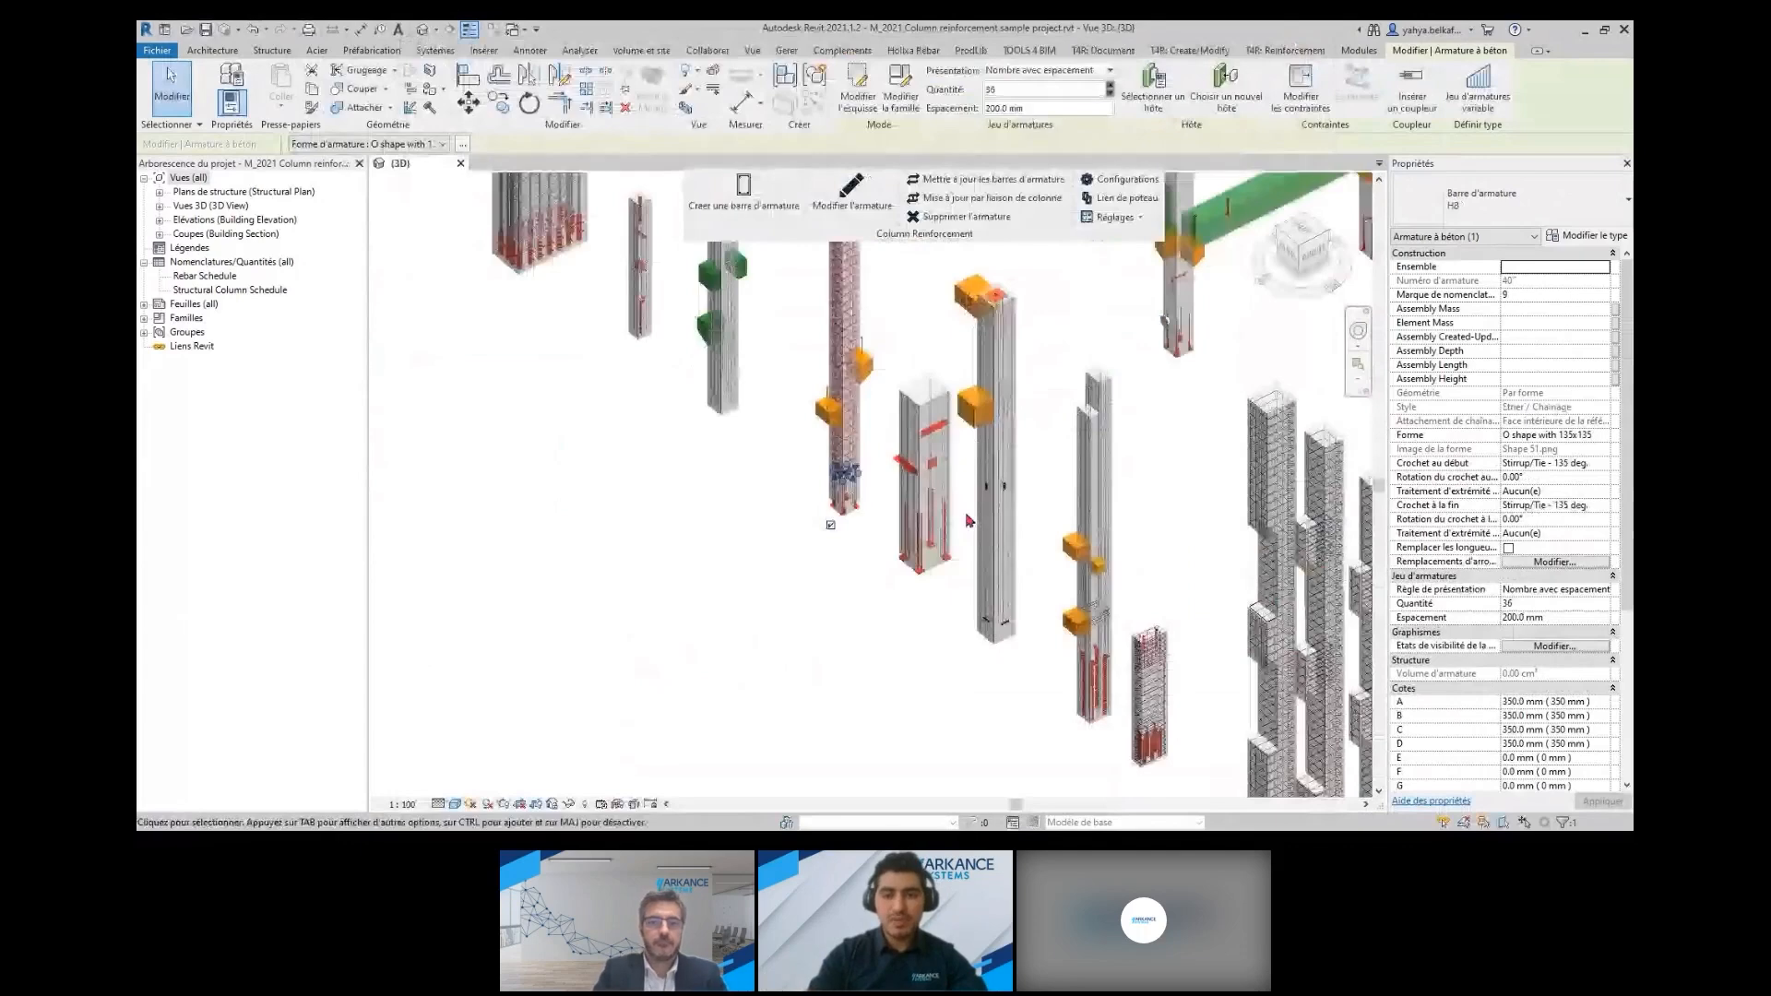
Examine the stirrups, starter bars and red base parts at the foot of the column with embedded red plates
{"action": "scroll", "coordinate": [968, 521], "scroll_direction": "up", "scroll_amount": 5}
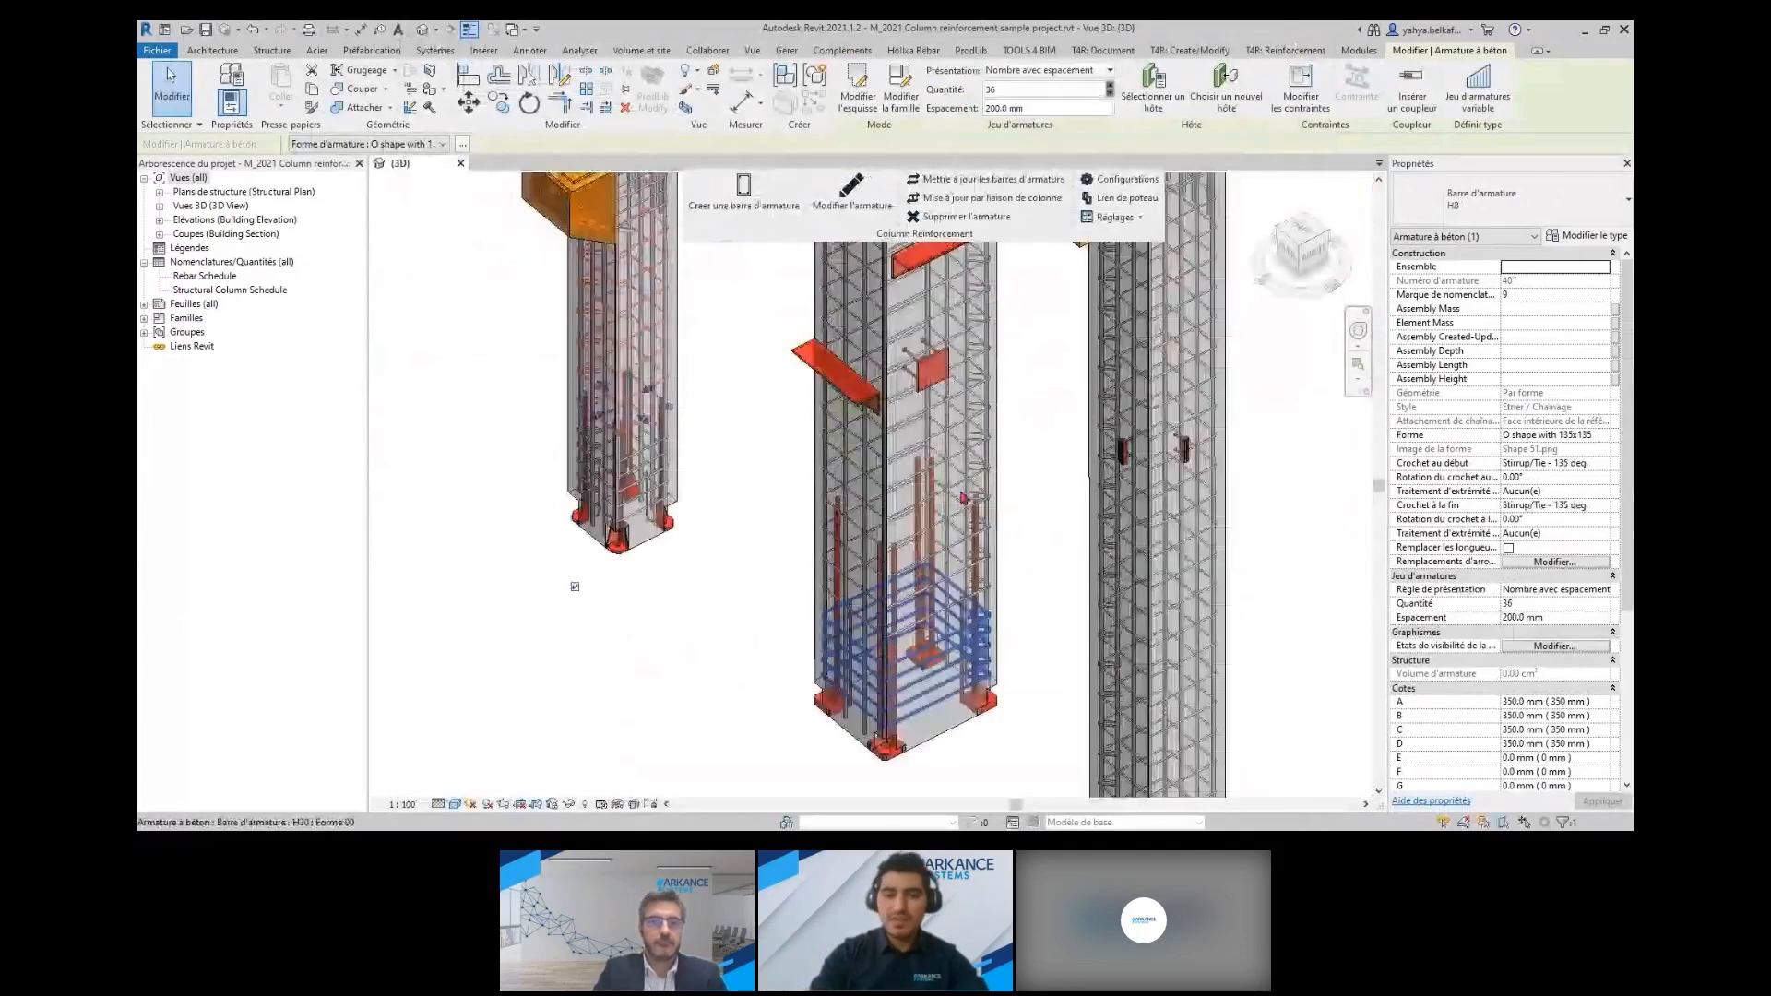
{"action": "middle_click_drag", "start_coordinate": [955, 709], "coordinate": [710, 382], "text": "shift"}
{"action": "scroll", "coordinate": [1049, 729], "scroll_direction": "down", "scroll_amount": 5}
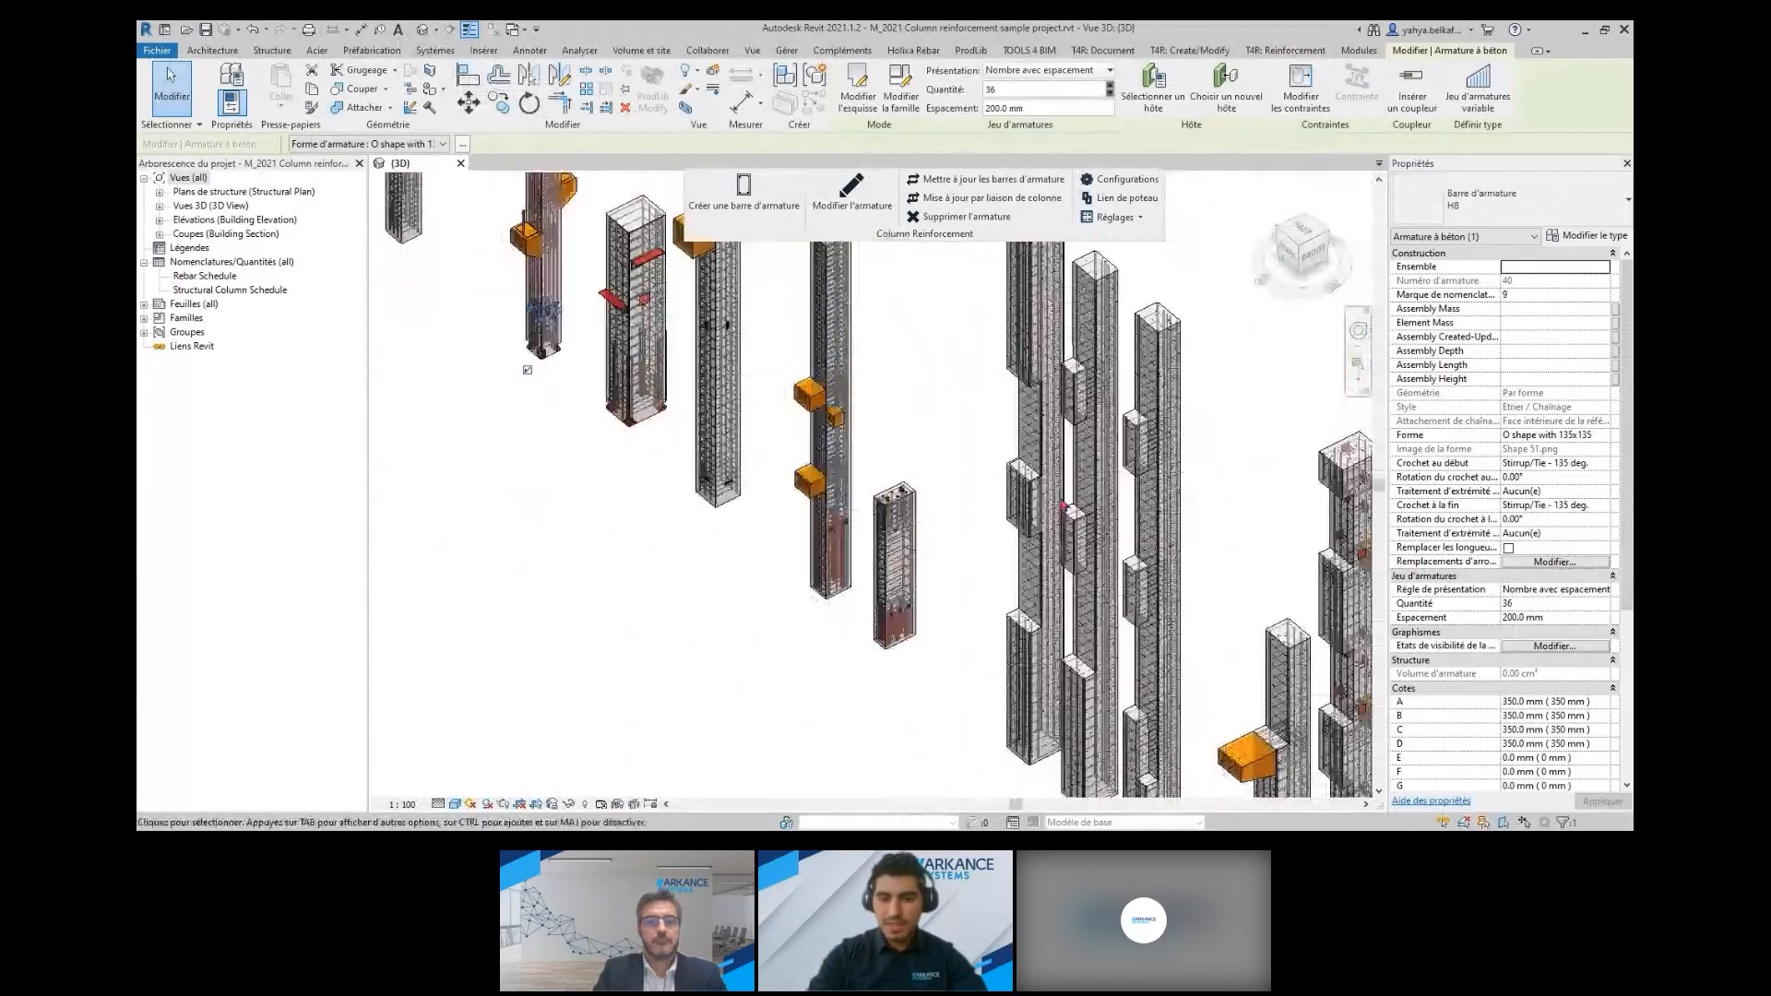
Inspect the rebar of the column with front cut-outs, review its stirrup and corbel settings, and cancel the configuration dialog
{"action": "scroll", "coordinate": [1009, 557], "scroll_direction": "up", "scroll_amount": 6}
{"action": "scroll", "coordinate": [1009, 557], "scroll_direction": "down", "scroll_amount": 3}
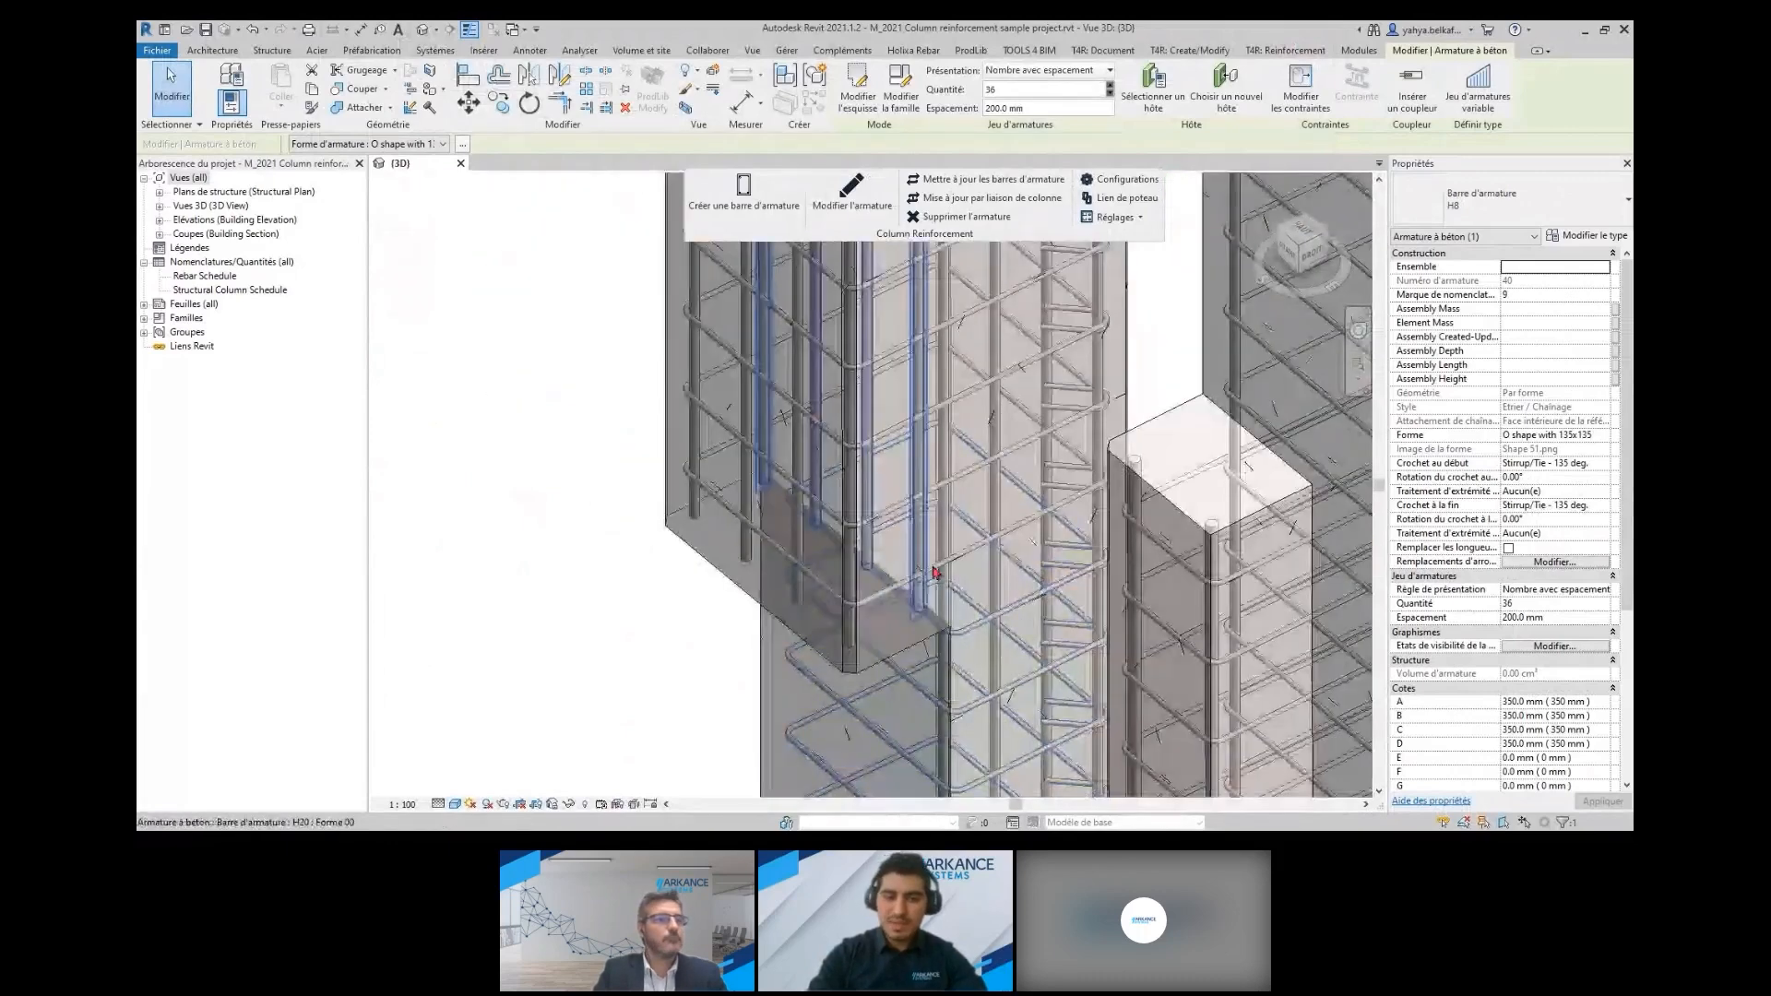
{"action": "left_click", "coordinate": [959, 549]}
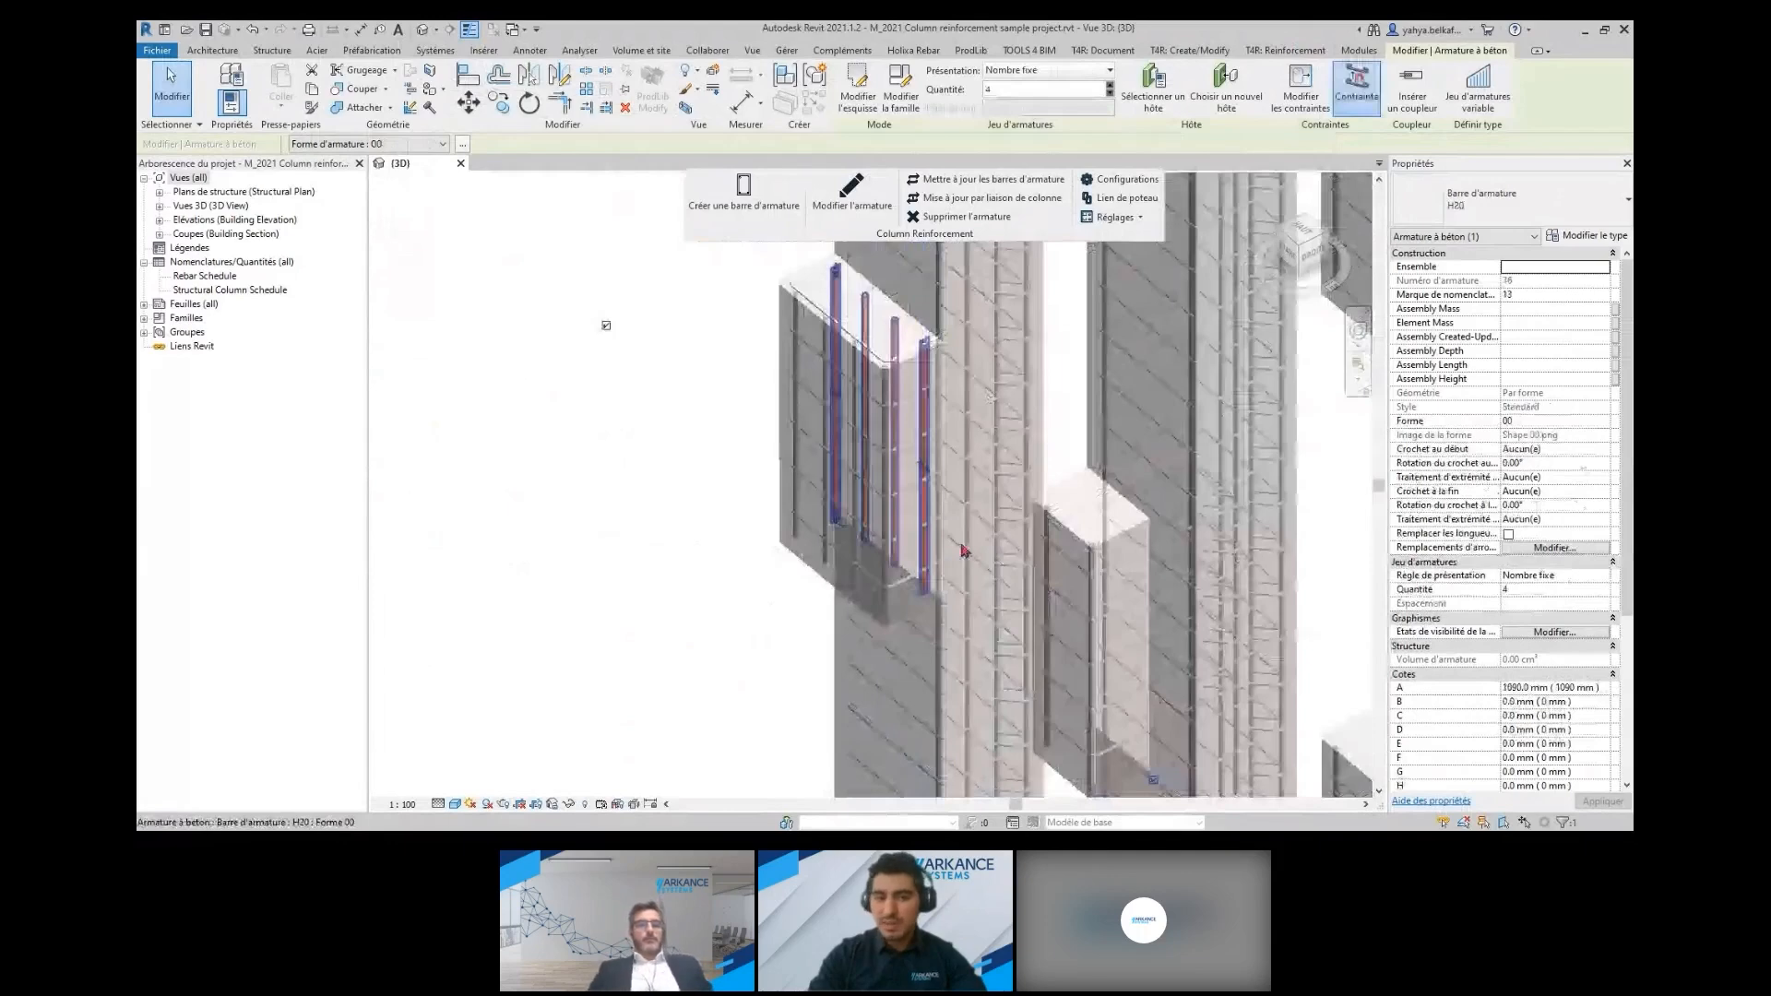
{"action": "left_click", "coordinate": [977, 496]}
{"action": "scroll", "coordinate": [977, 497], "scroll_direction": "down", "scroll_amount": 5}
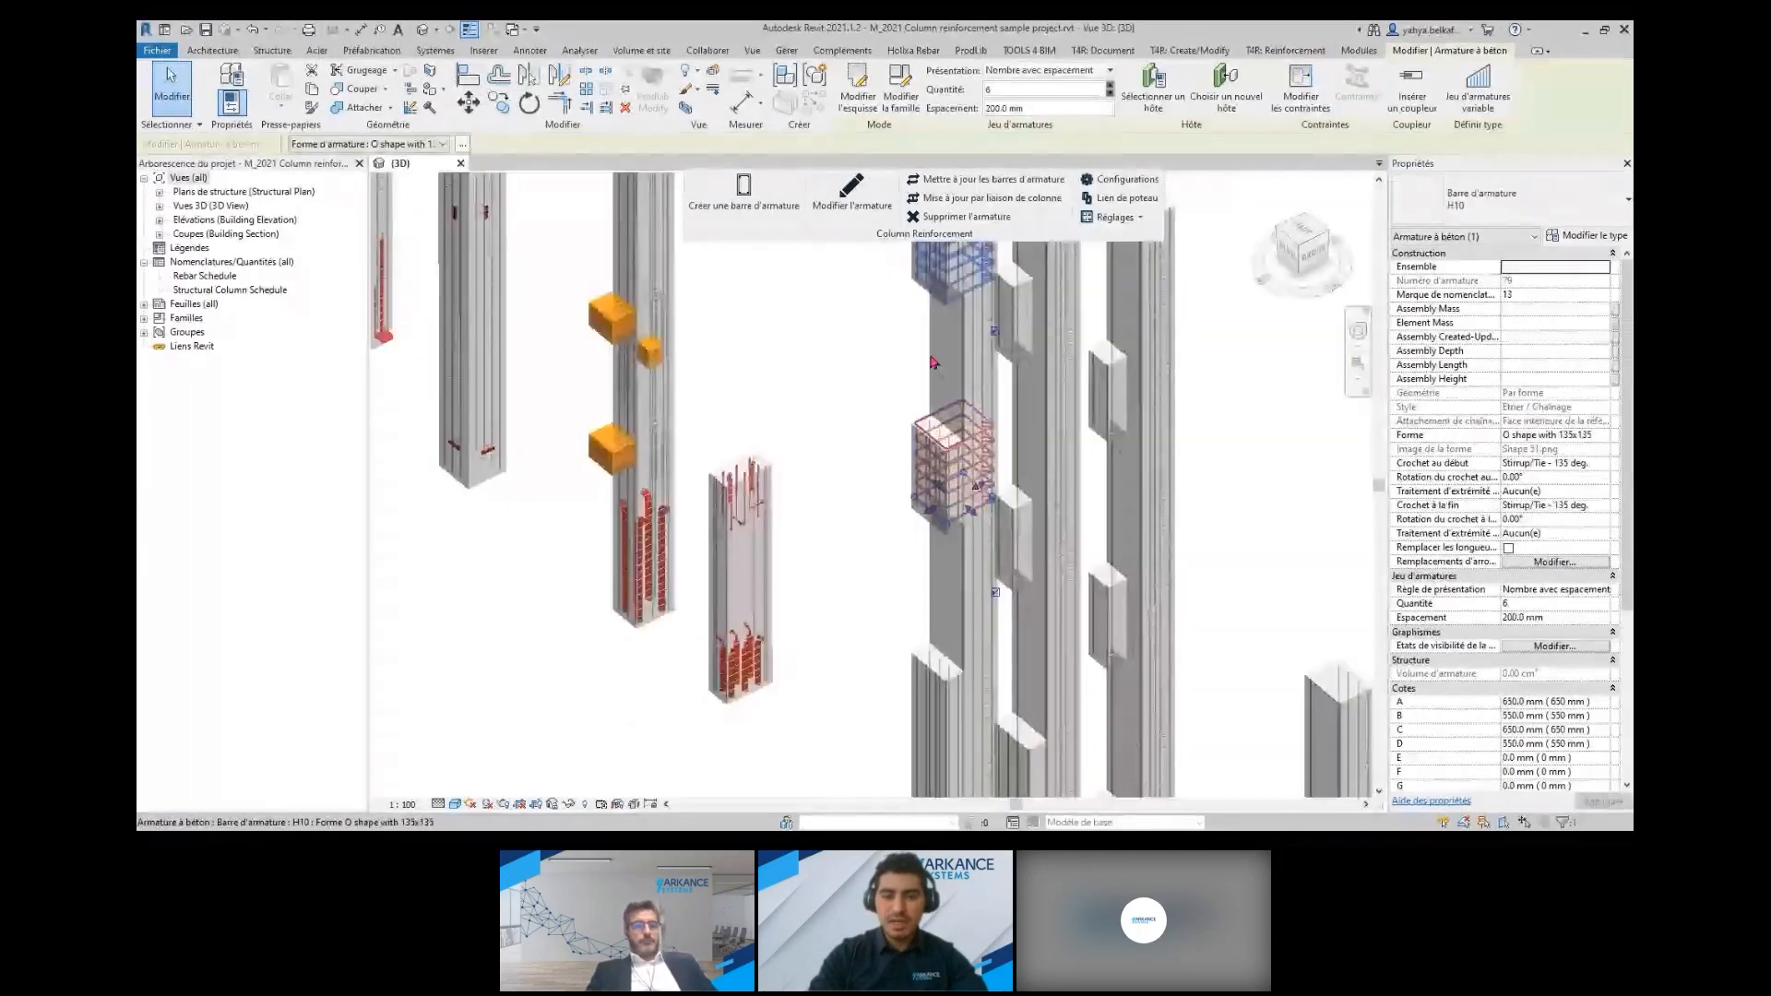
{"action": "scroll", "coordinate": [934, 362], "scroll_direction": "down", "scroll_amount": 3}
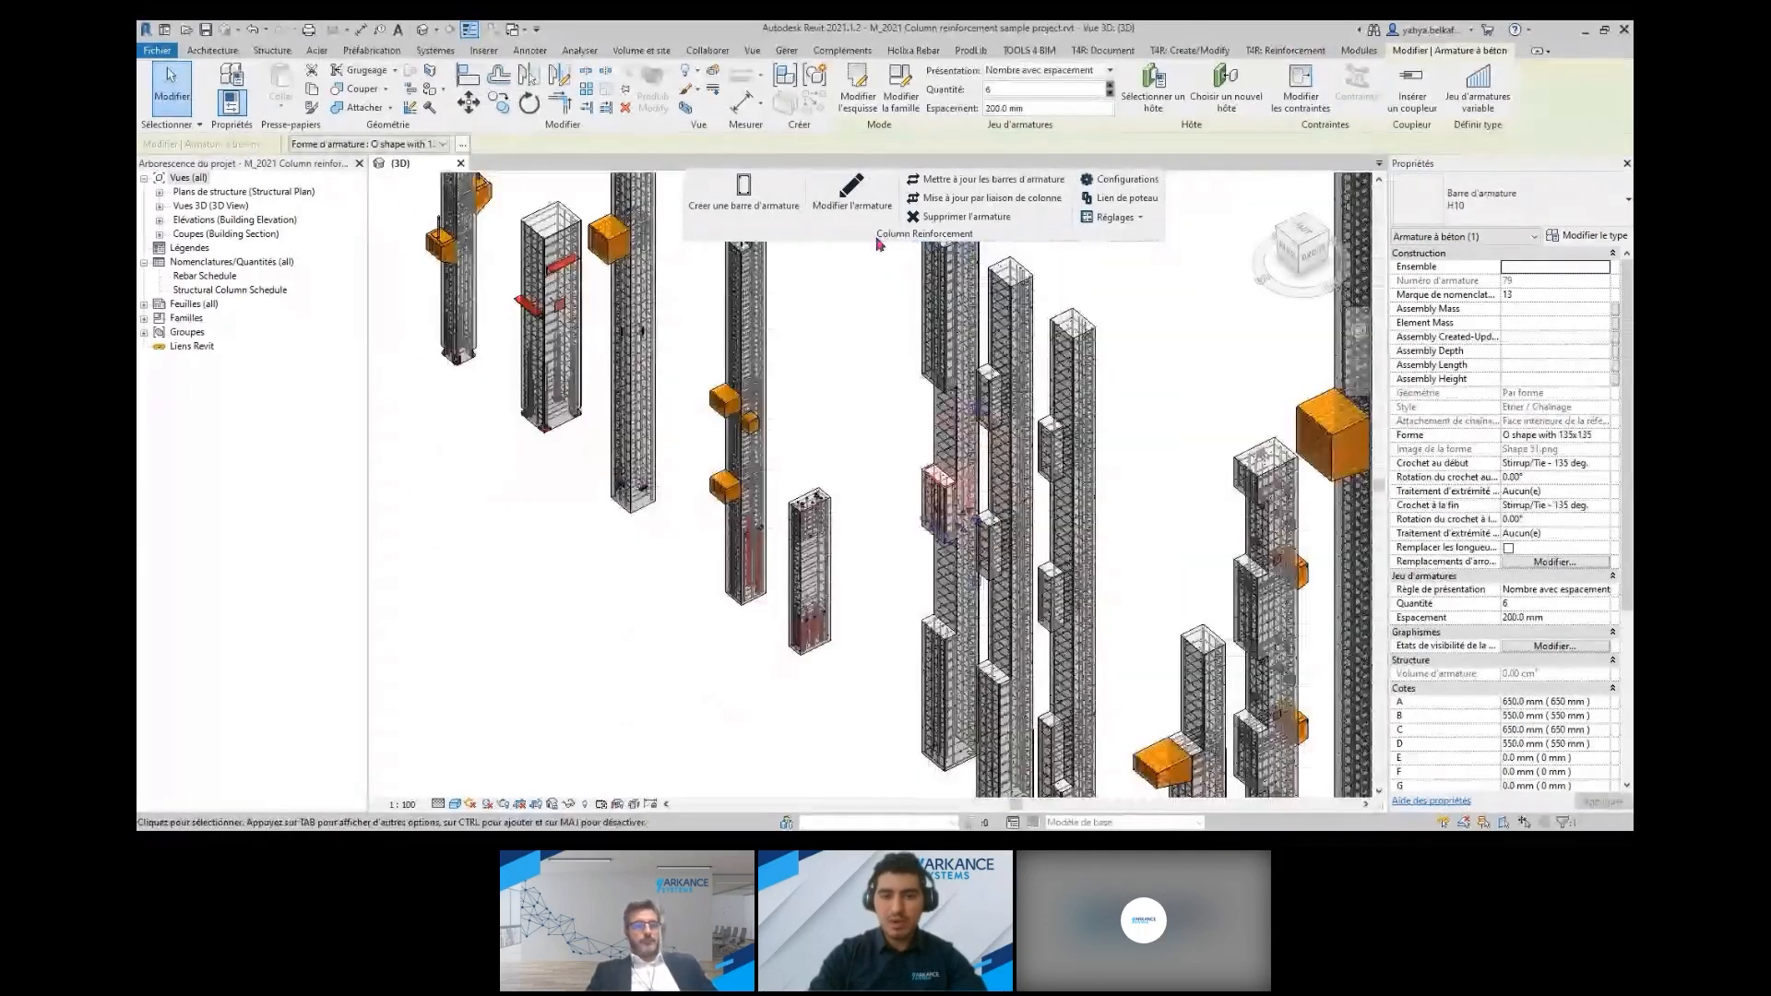
{"action": "left_click", "coordinate": [847, 220]}
{"action": "left_click", "coordinate": [466, 305]}
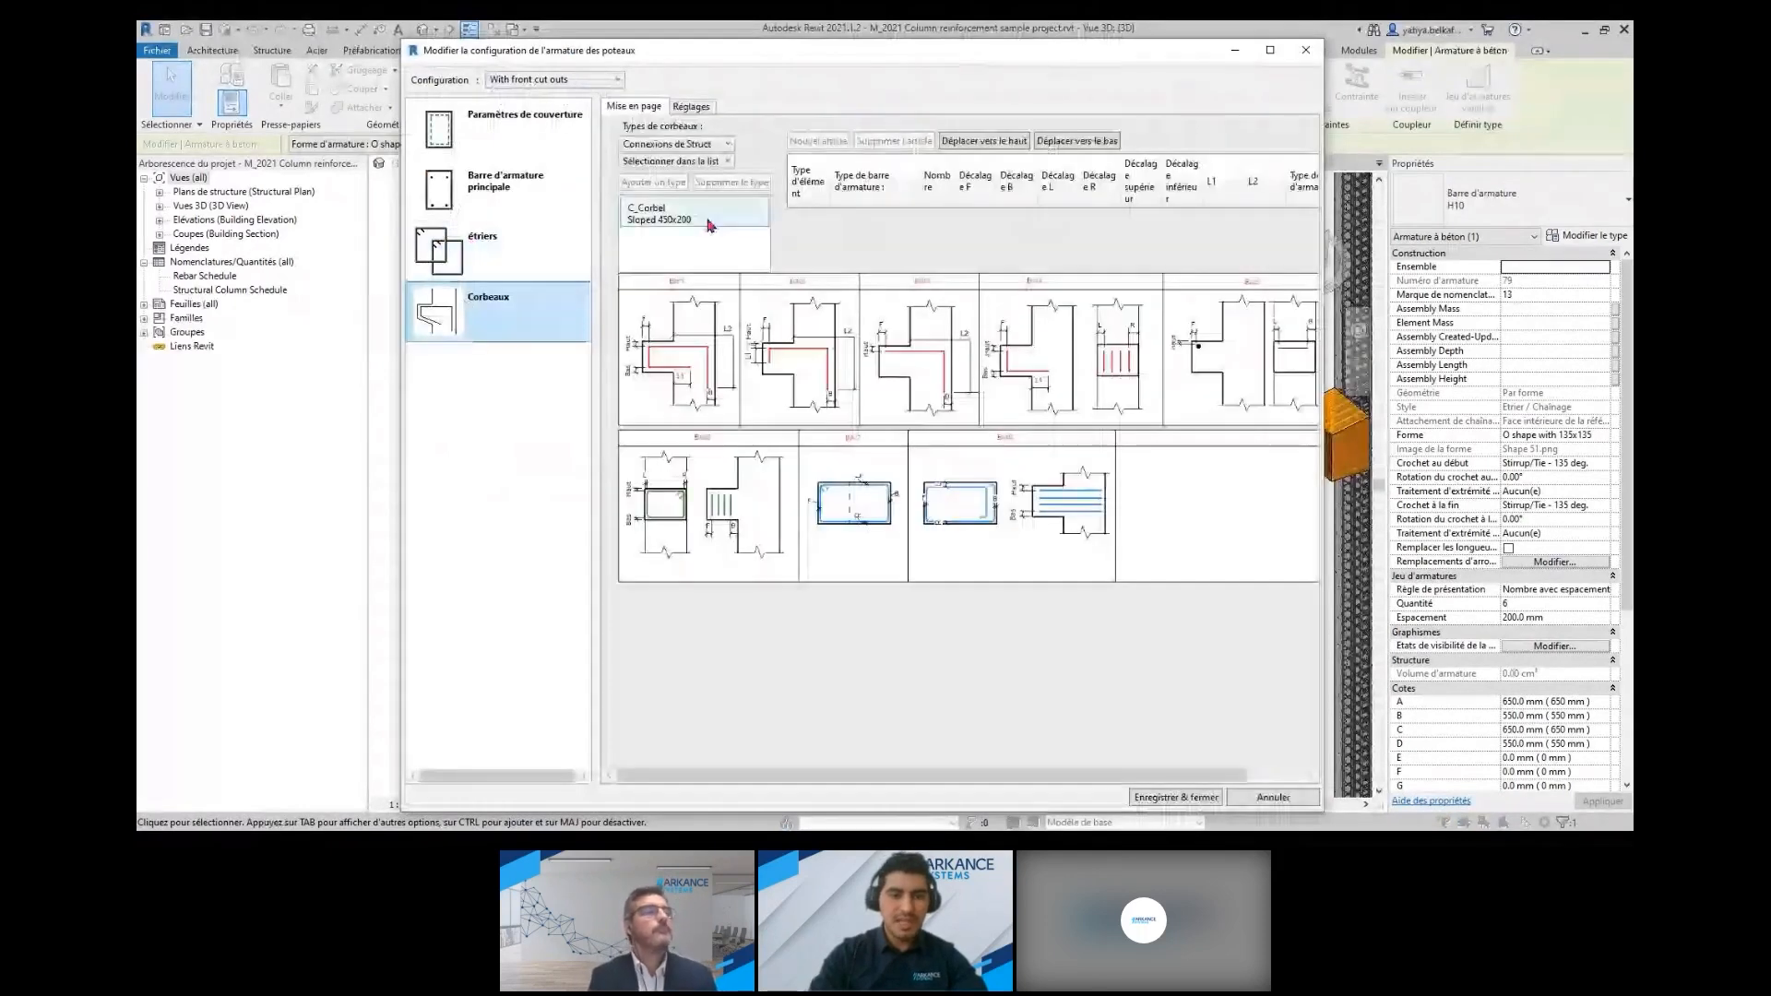
{"action": "left_click", "coordinate": [456, 251]}
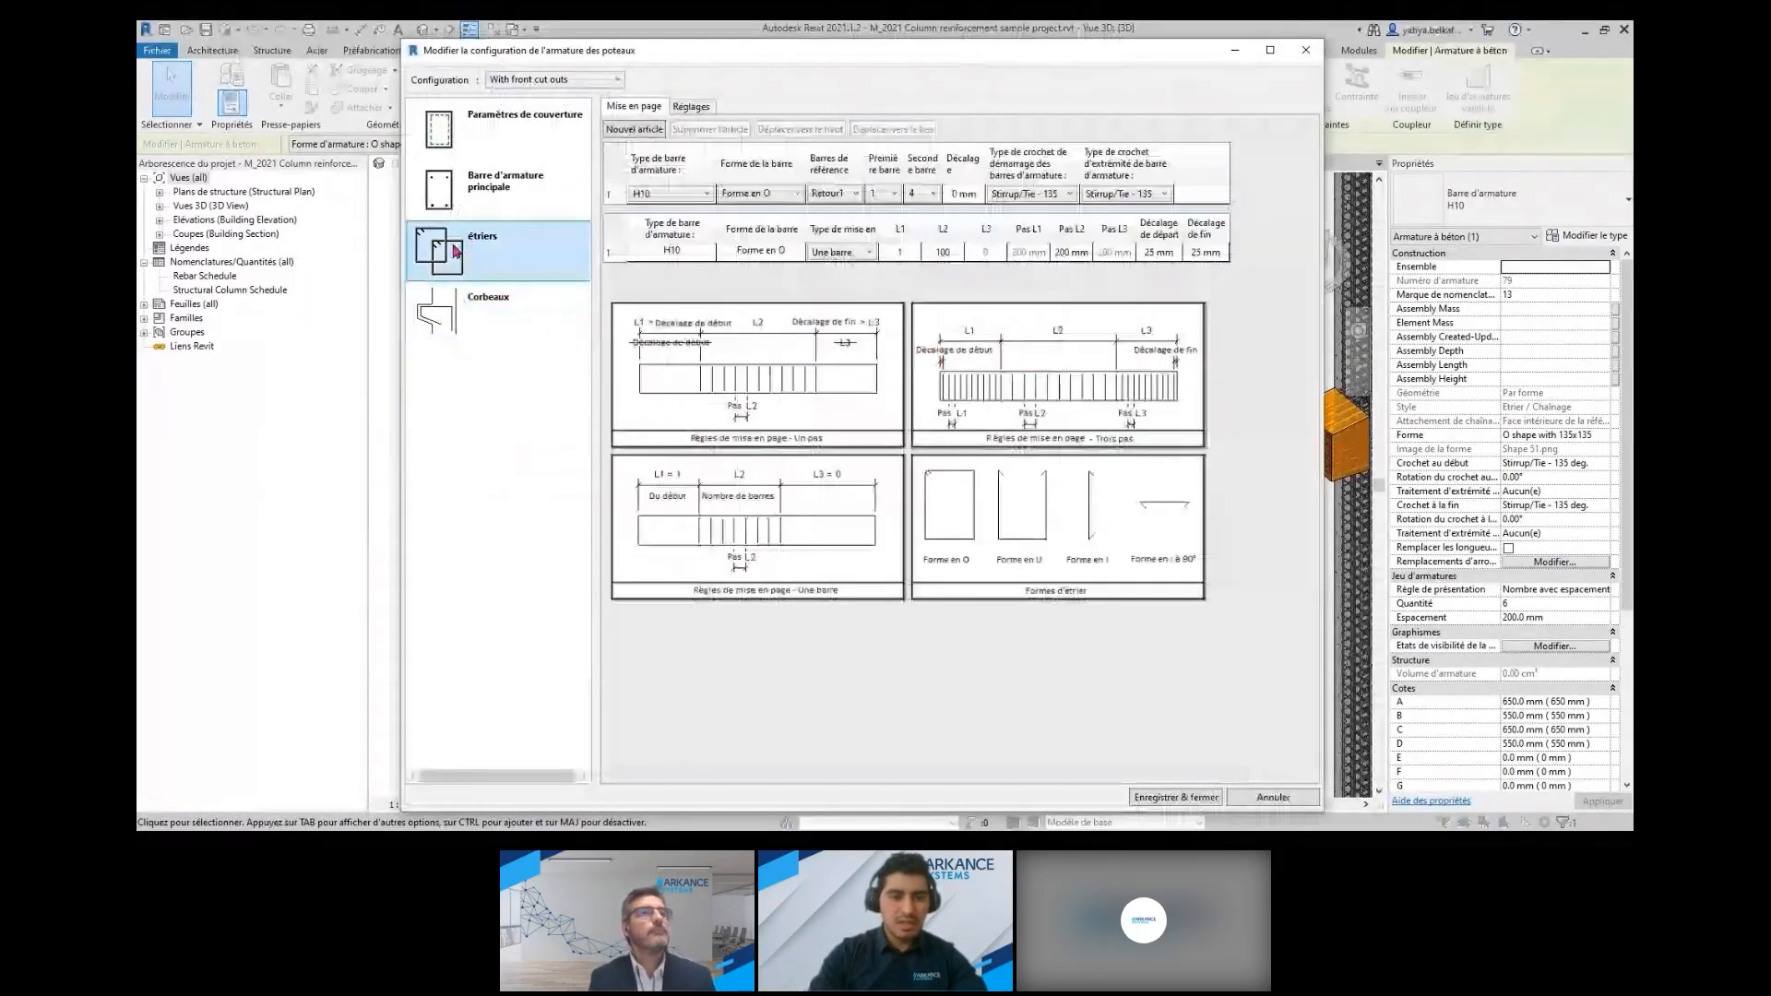
{"action": "left_click", "coordinate": [463, 310]}
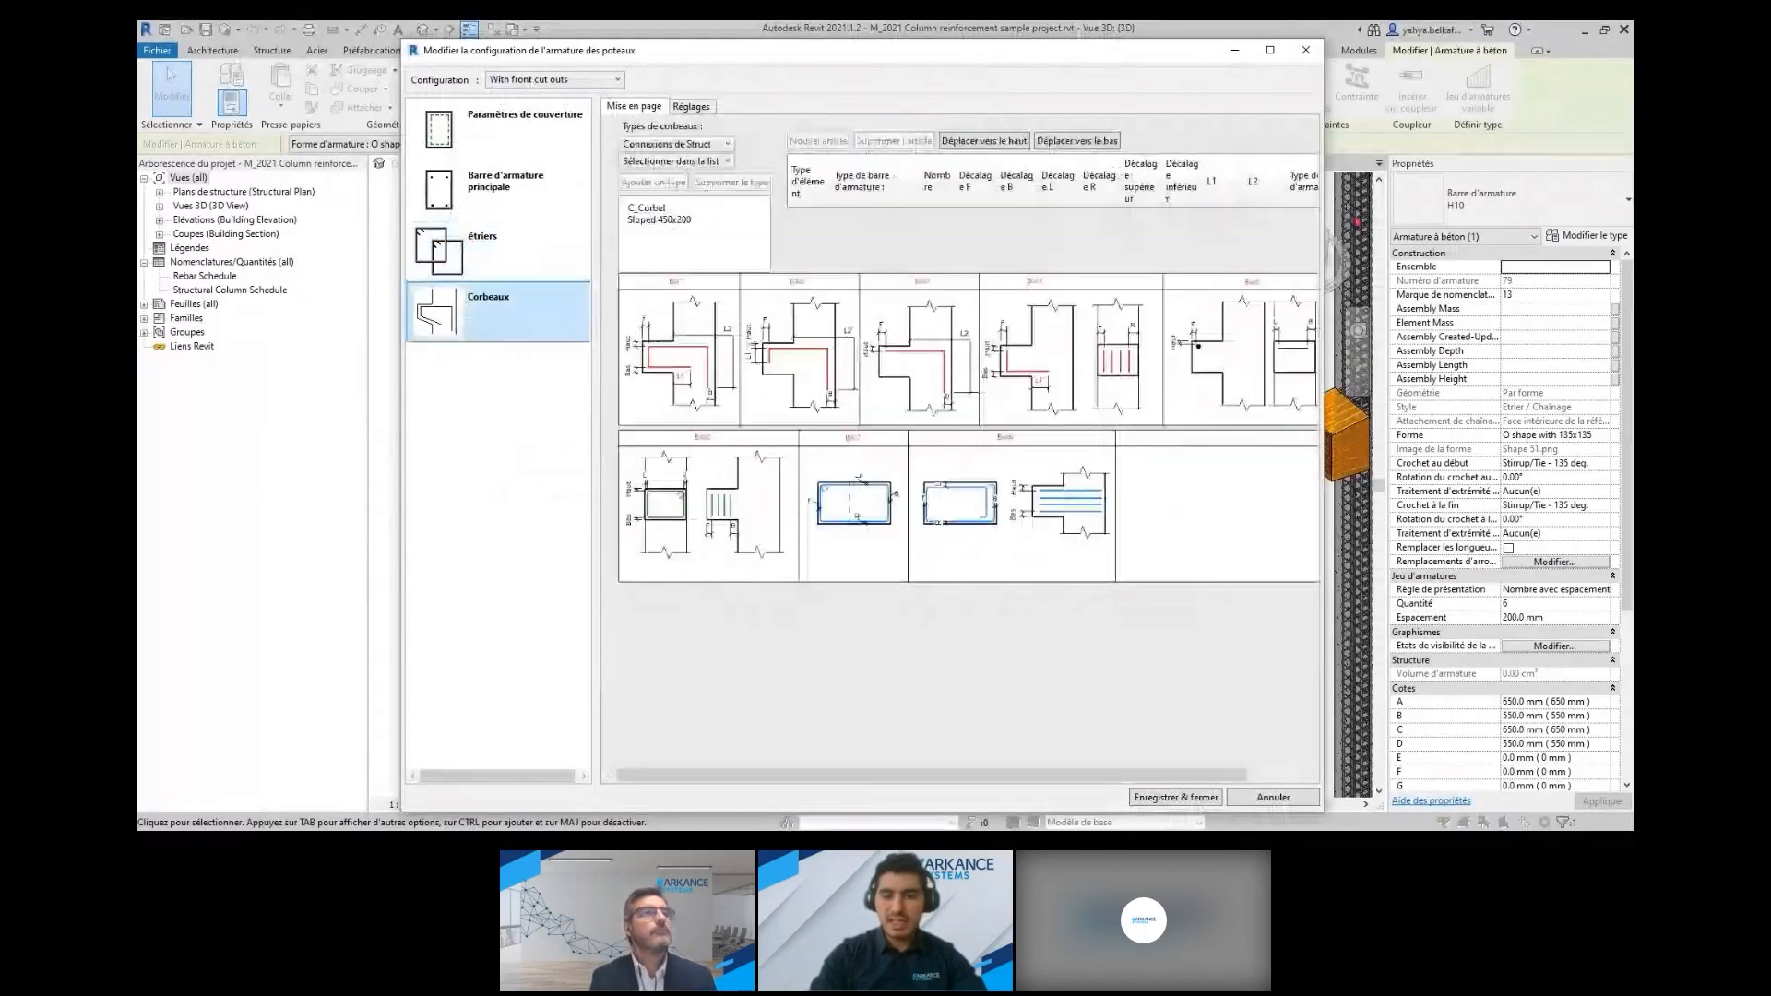
{"action": "left_click", "coordinate": [1273, 798]}
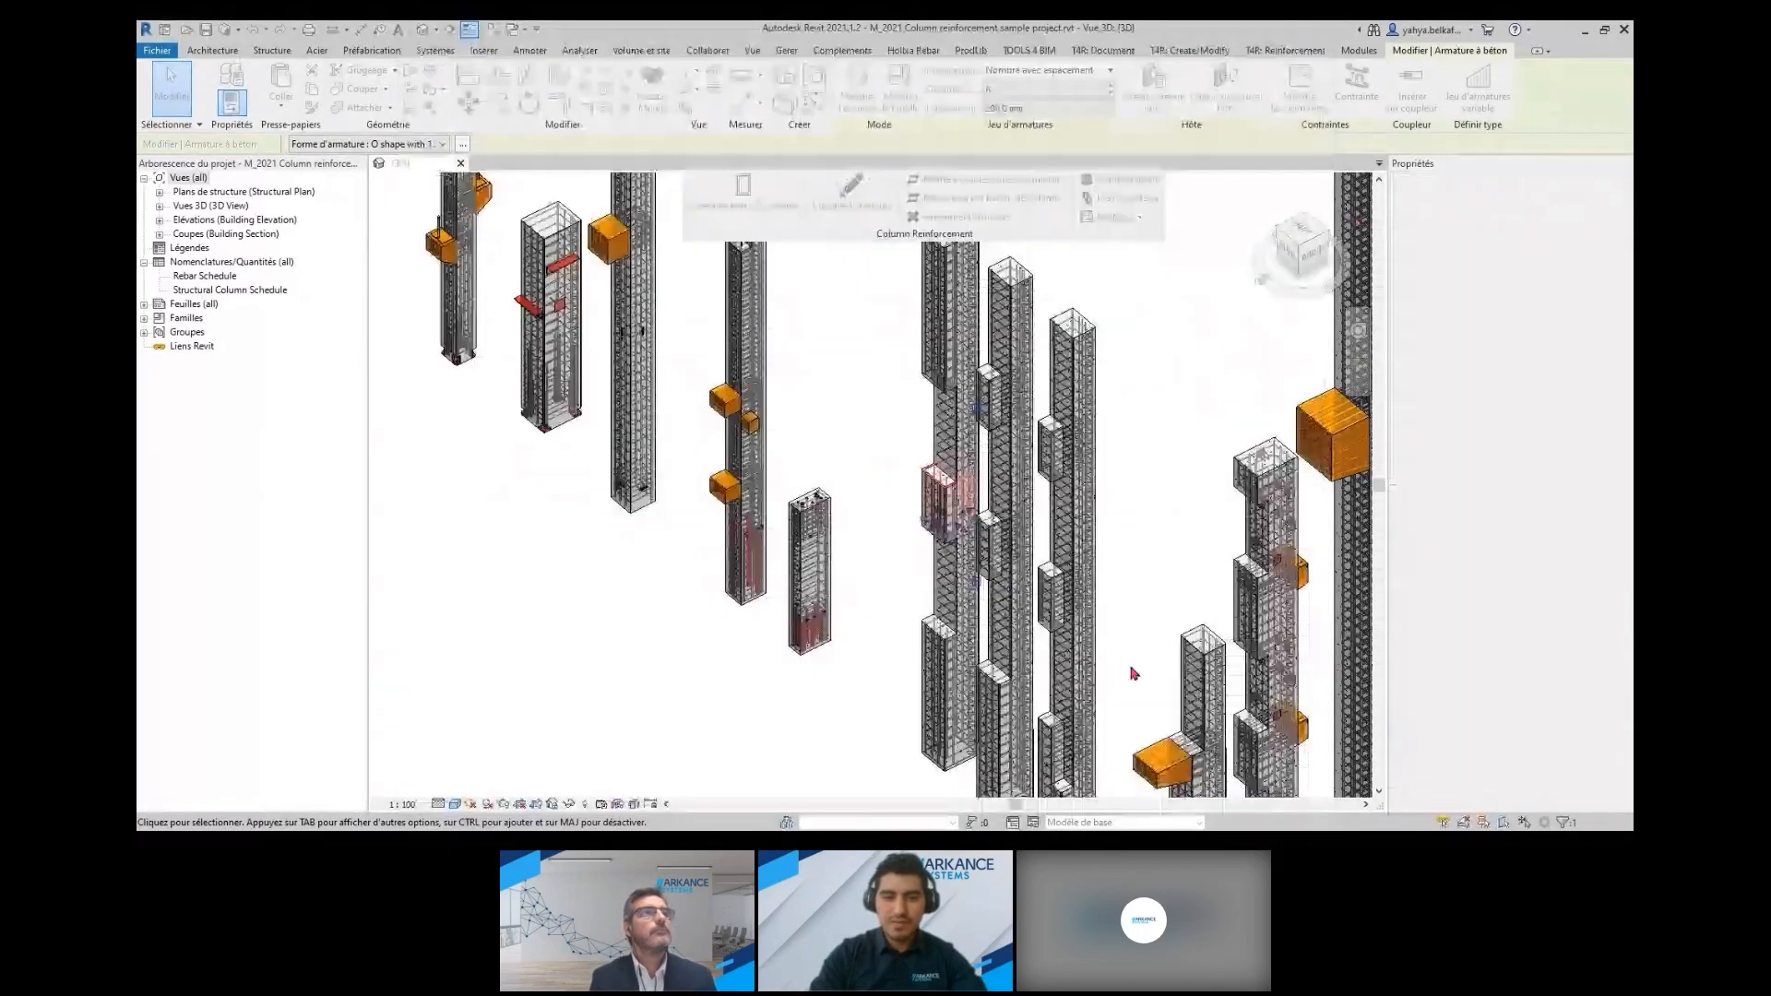
Review the bar3 and bar5 corbel settings in the only corbels configuration of a red-corbel column, and close it without saving
{"action": "scroll", "coordinate": [1132, 674], "scroll_direction": "down", "scroll_amount": 4}
{"action": "middle_click_drag", "start_coordinate": [1035, 522], "coordinate": [1189, 715]}
{"action": "scroll", "coordinate": [718, 341], "scroll_direction": "up", "scroll_amount": 6}
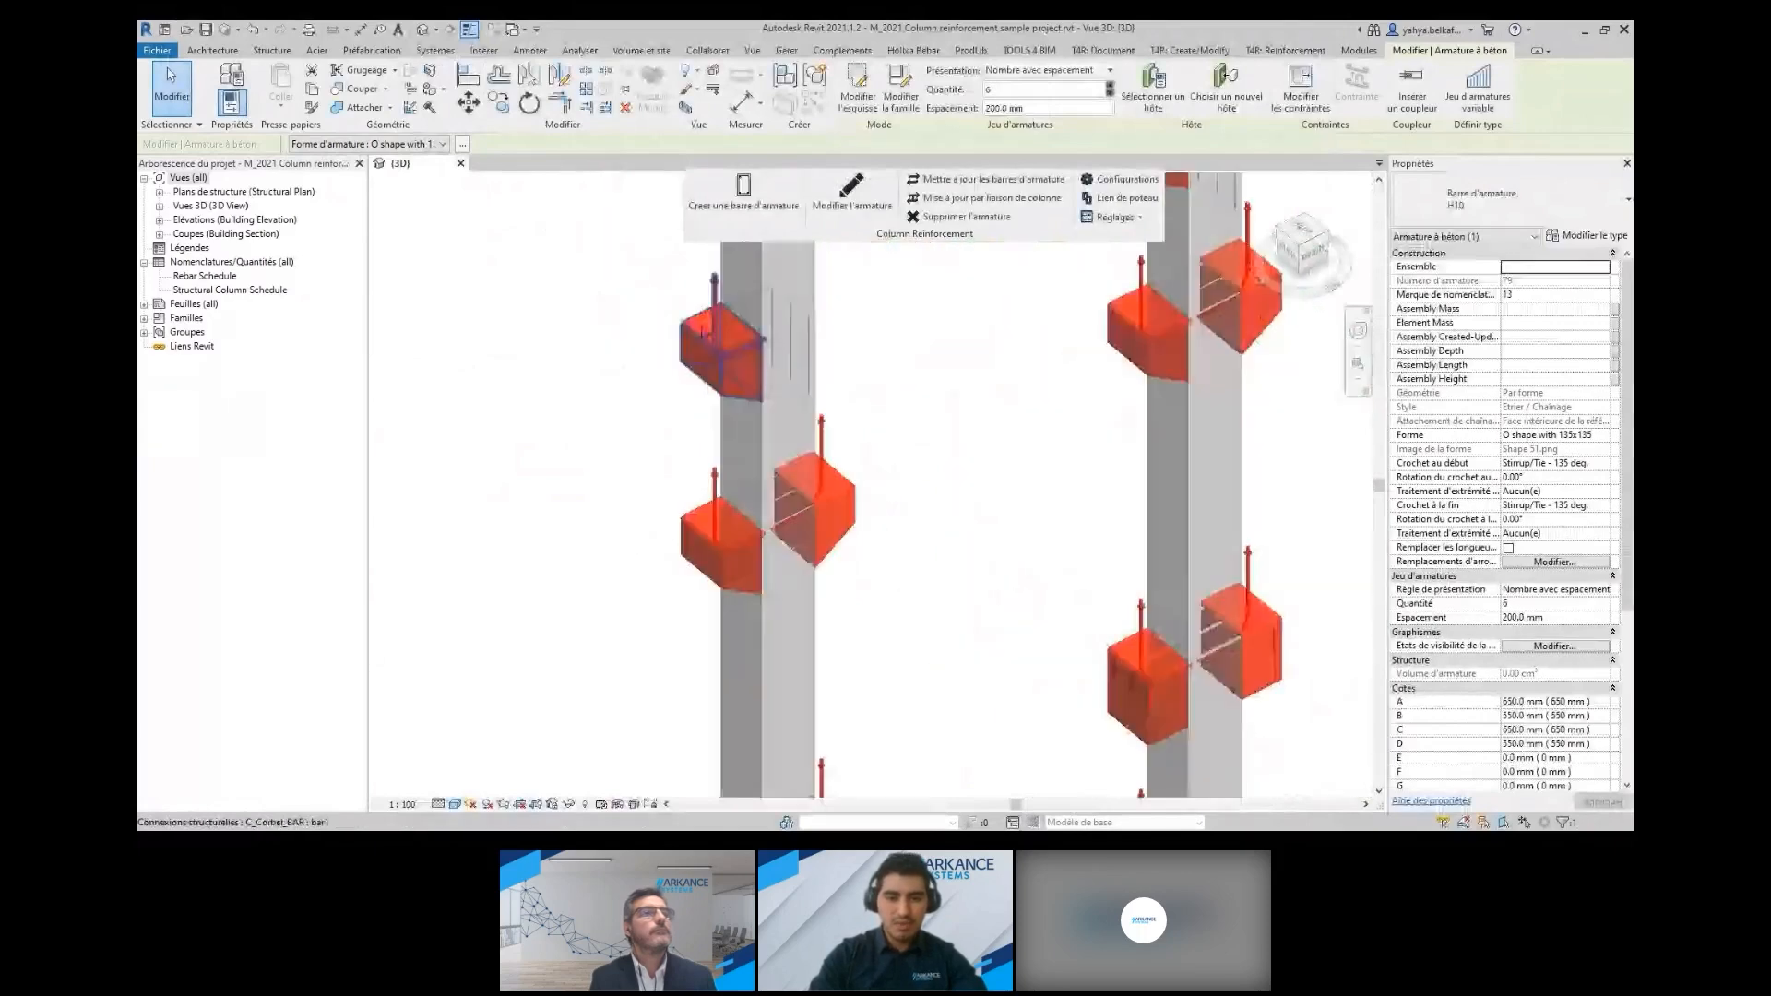
{"action": "scroll", "coordinate": [940, 443], "scroll_direction": "up", "scroll_amount": 5}
{"action": "middle_click_drag", "start_coordinate": [940, 443], "coordinate": [944, 572]}
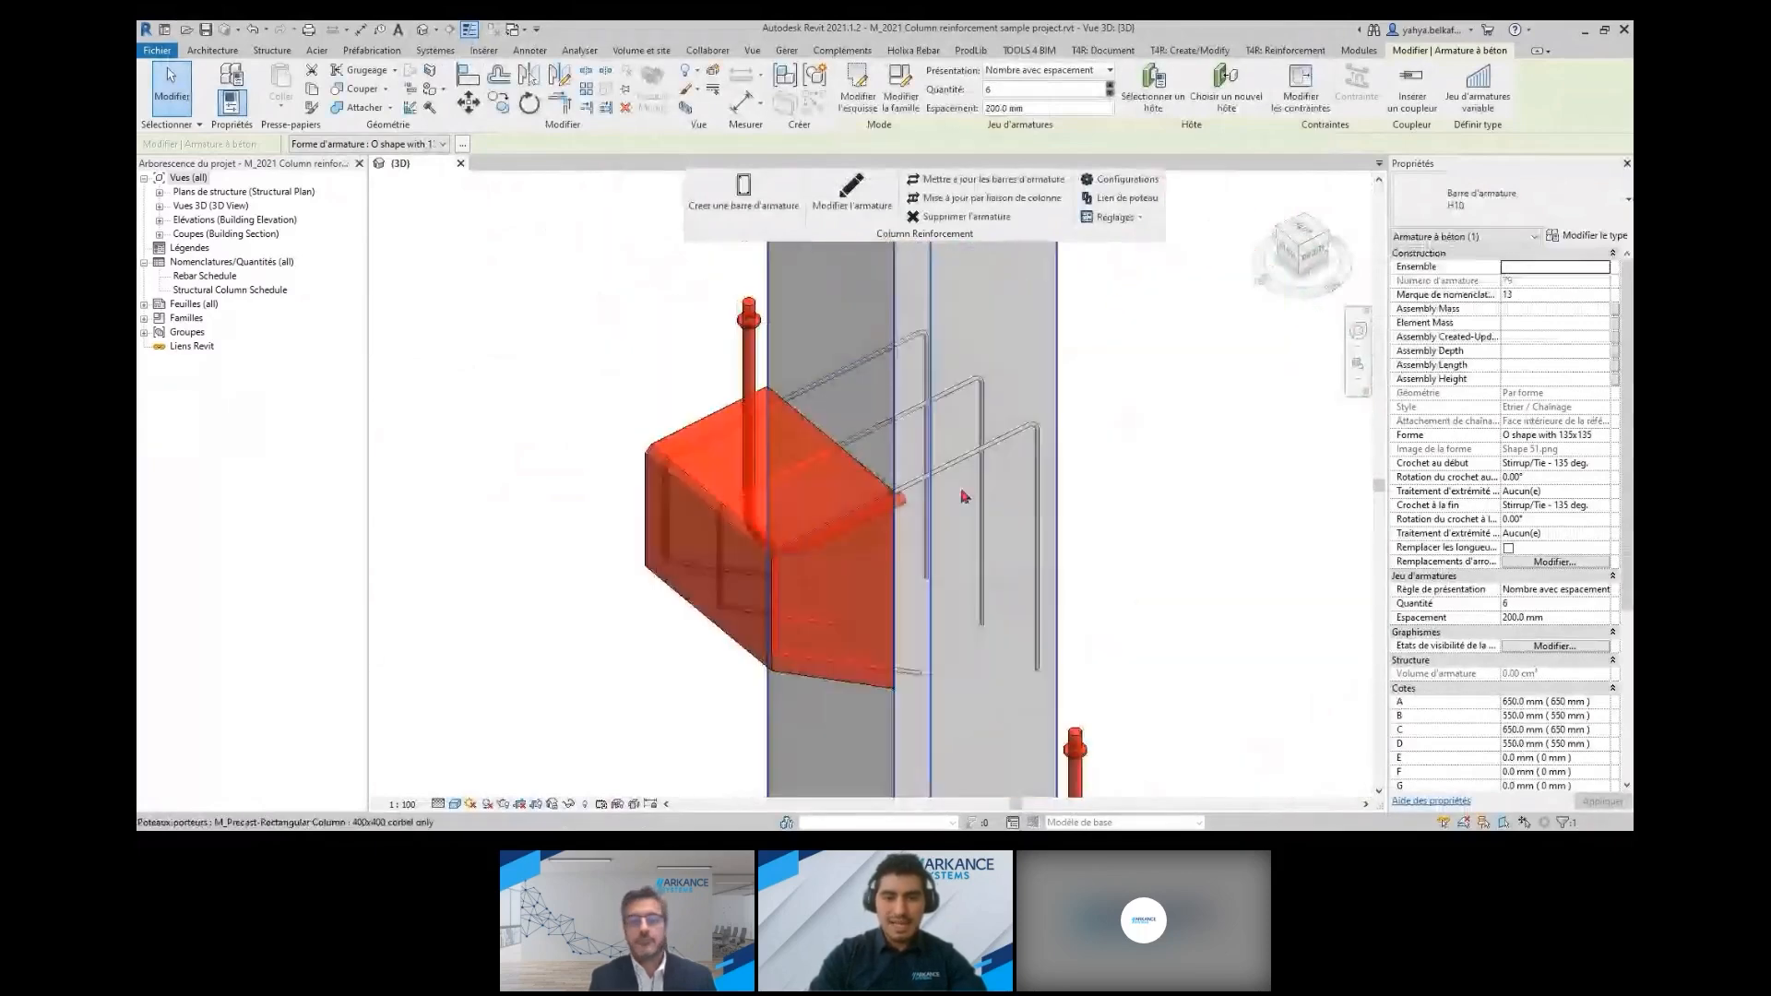
{"action": "left_click", "coordinate": [963, 493]}
{"action": "left_click", "coordinate": [852, 198]}
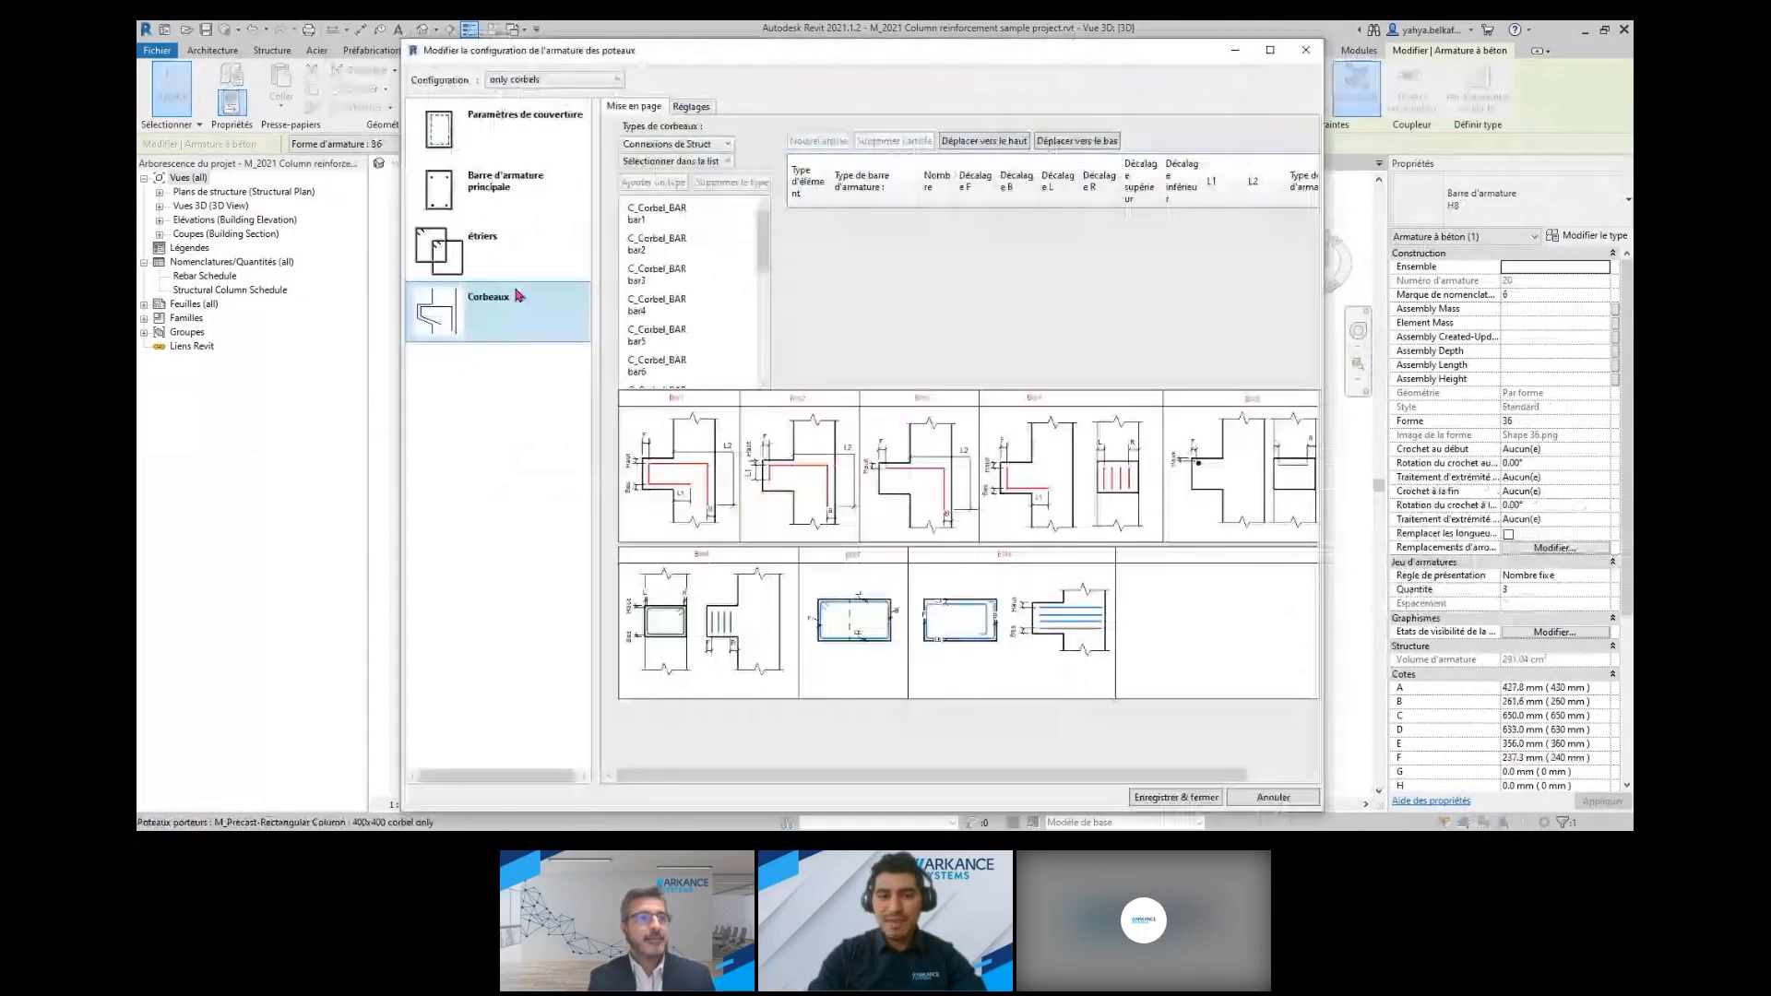
{"action": "mouse_move", "coordinate": [763, 255]}
{"action": "left_mouse_down"}
{"action": "mouse_move", "coordinate": [758, 392]}
{"action": "mouse_move", "coordinate": [762, 253]}
{"action": "left_mouse_up"}
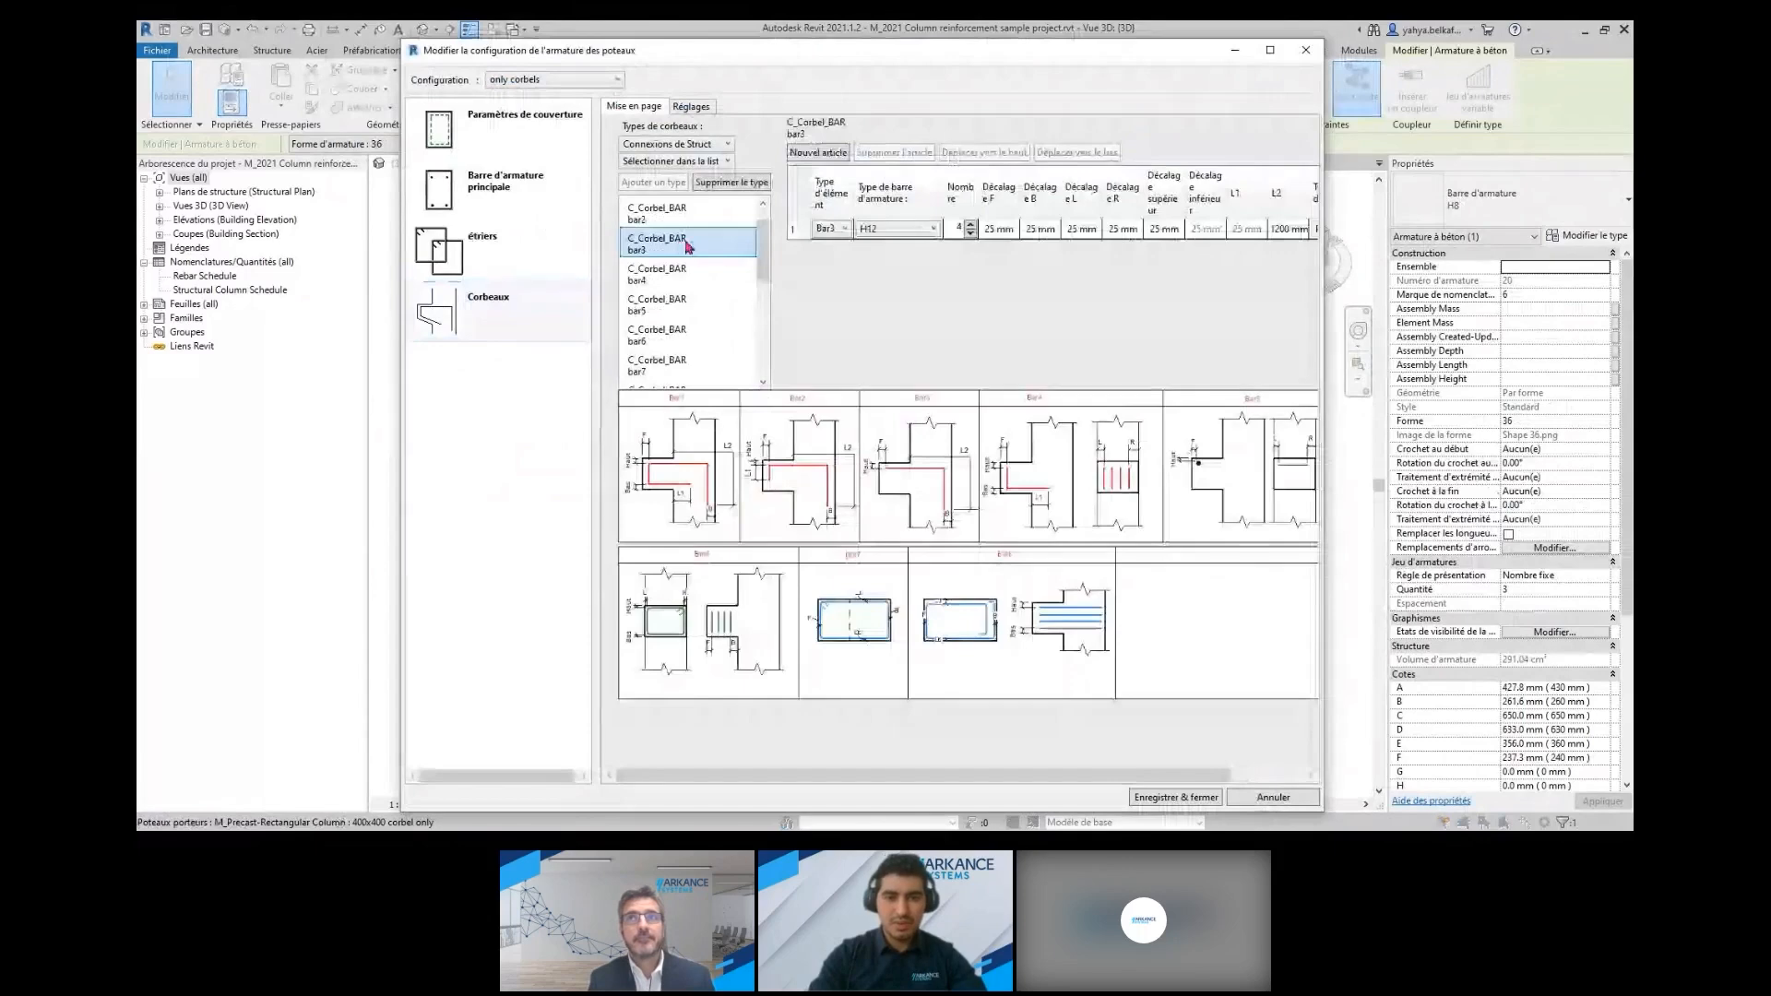
{"action": "left_click", "coordinate": [682, 307]}
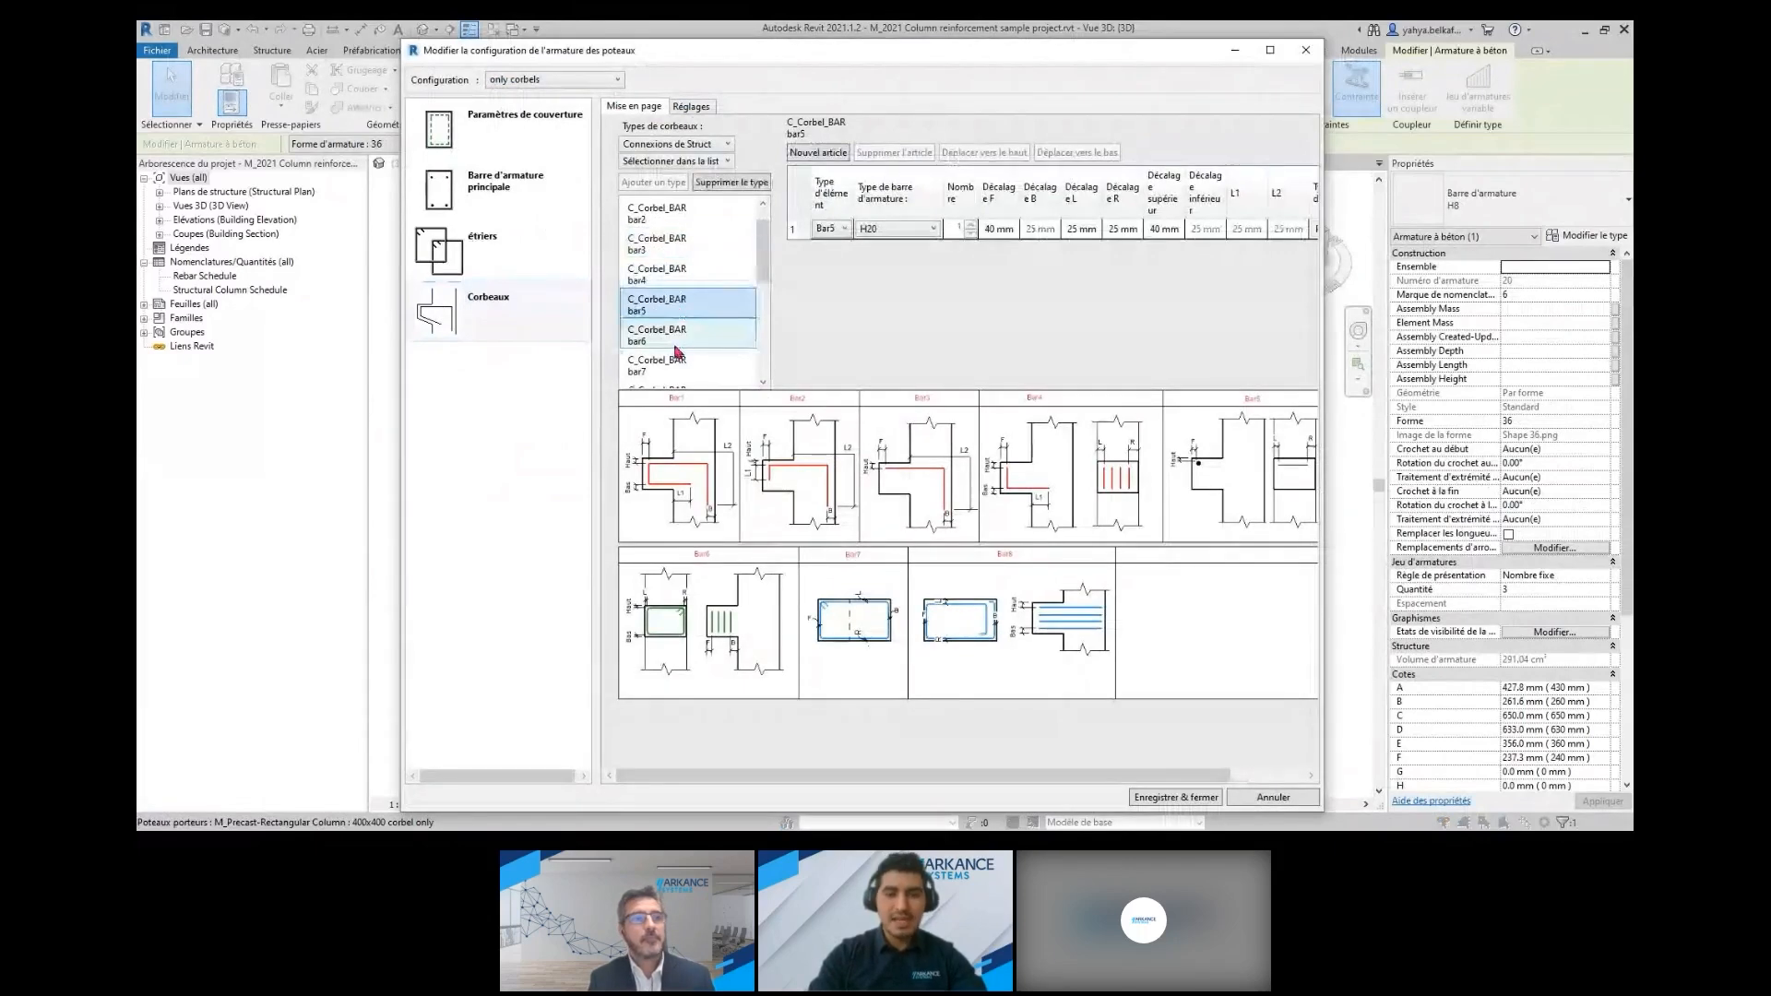
{"action": "scroll", "coordinate": [678, 351], "scroll_direction": "up", "scroll_amount": 1}
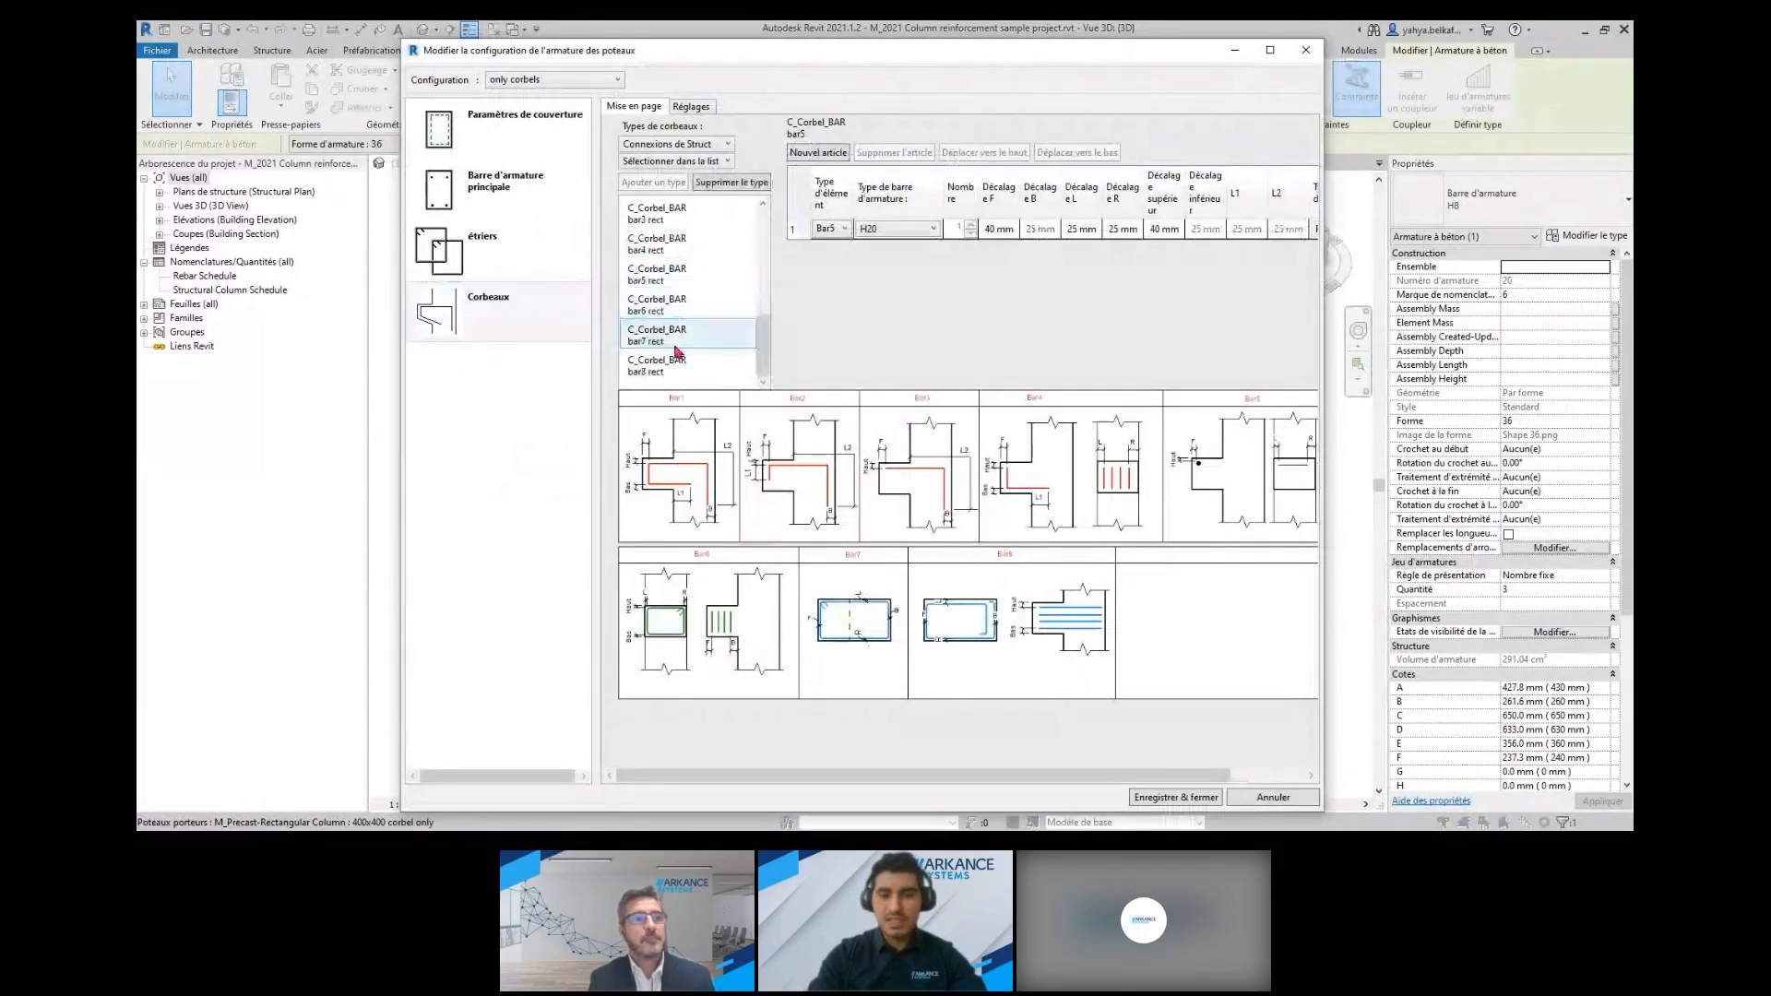
{"action": "left_click", "coordinate": [1305, 50]}
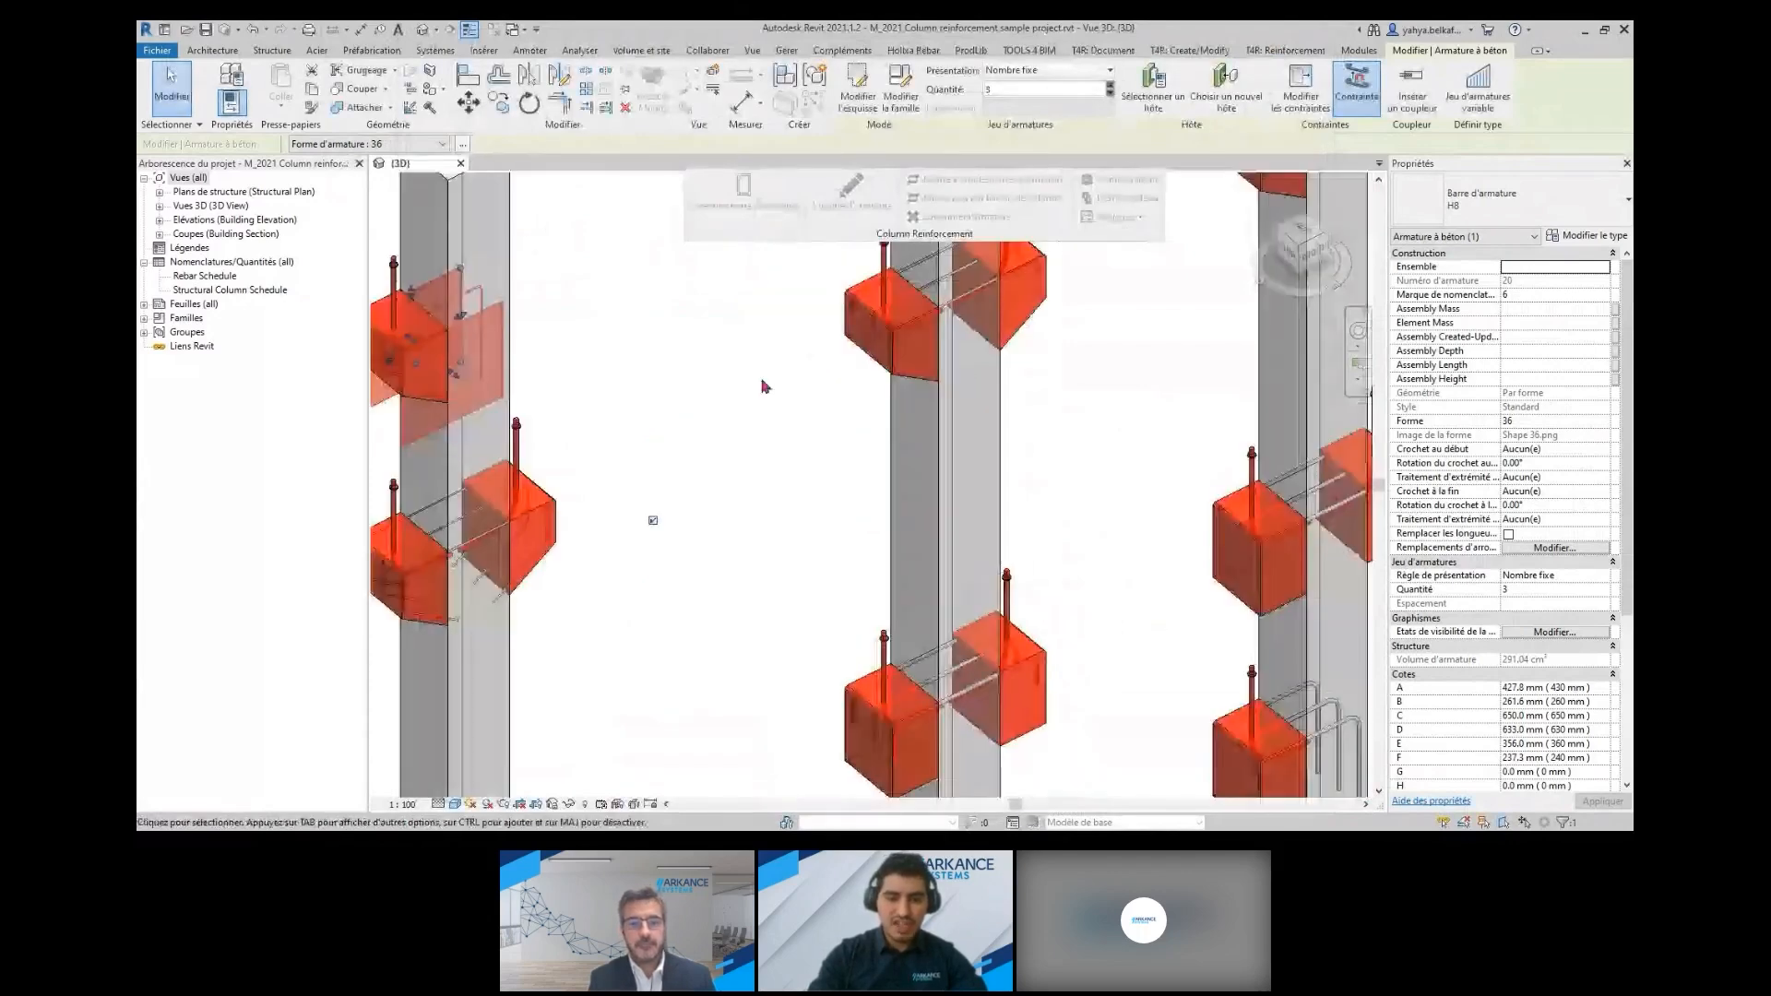
{"action": "scroll", "coordinate": [763, 386], "scroll_direction": "down", "scroll_amount": 2}
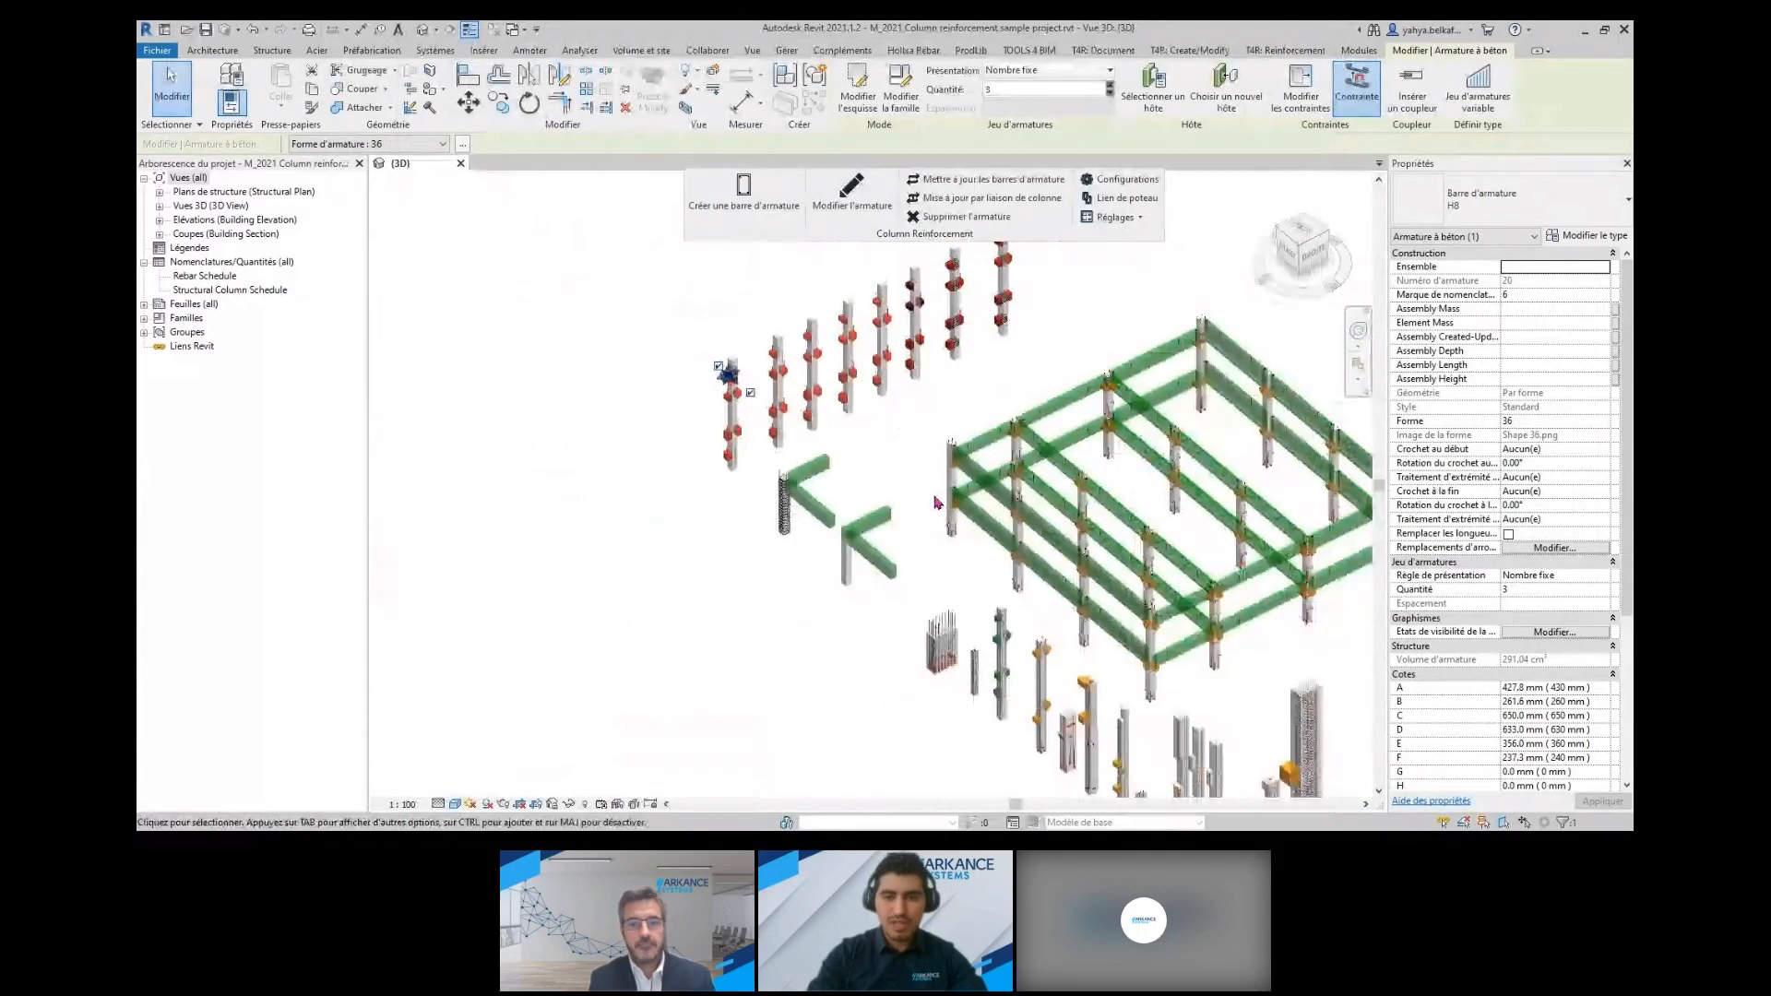
{"action": "middle_click_drag", "start_coordinate": [937, 503], "coordinate": [778, 423]}
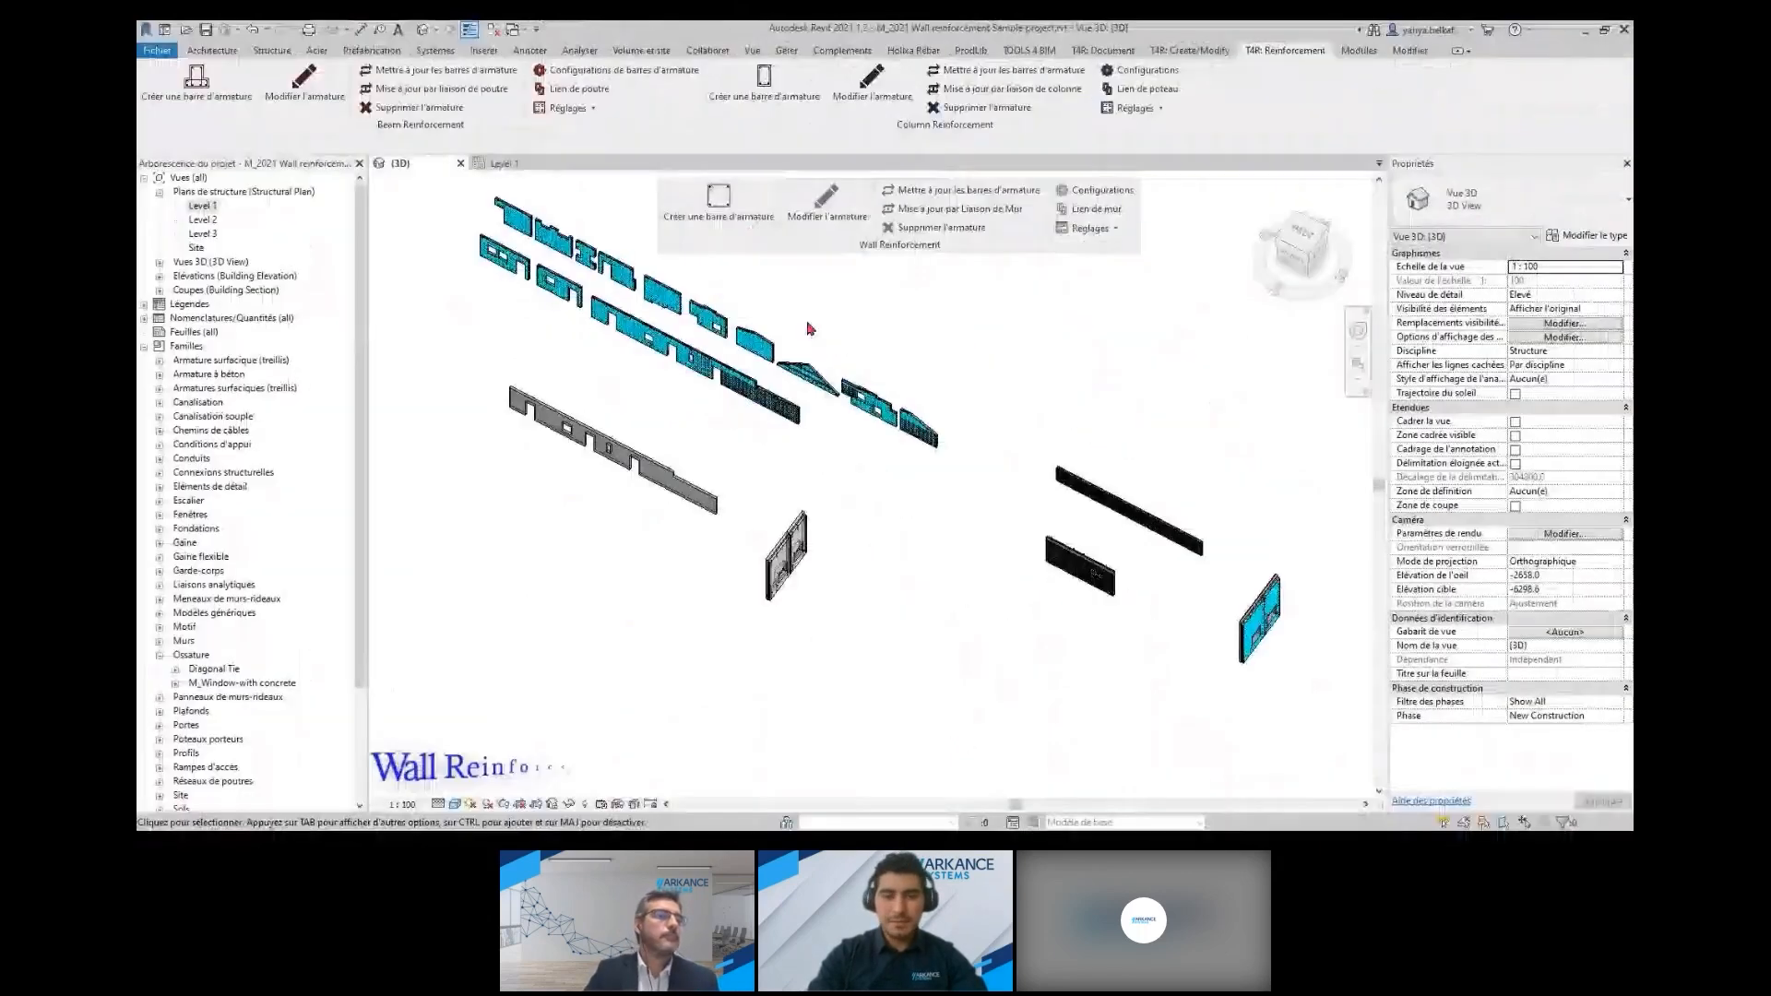
{"action": "middle_click_drag", "start_coordinate": [763, 461], "coordinate": [763, 462]}
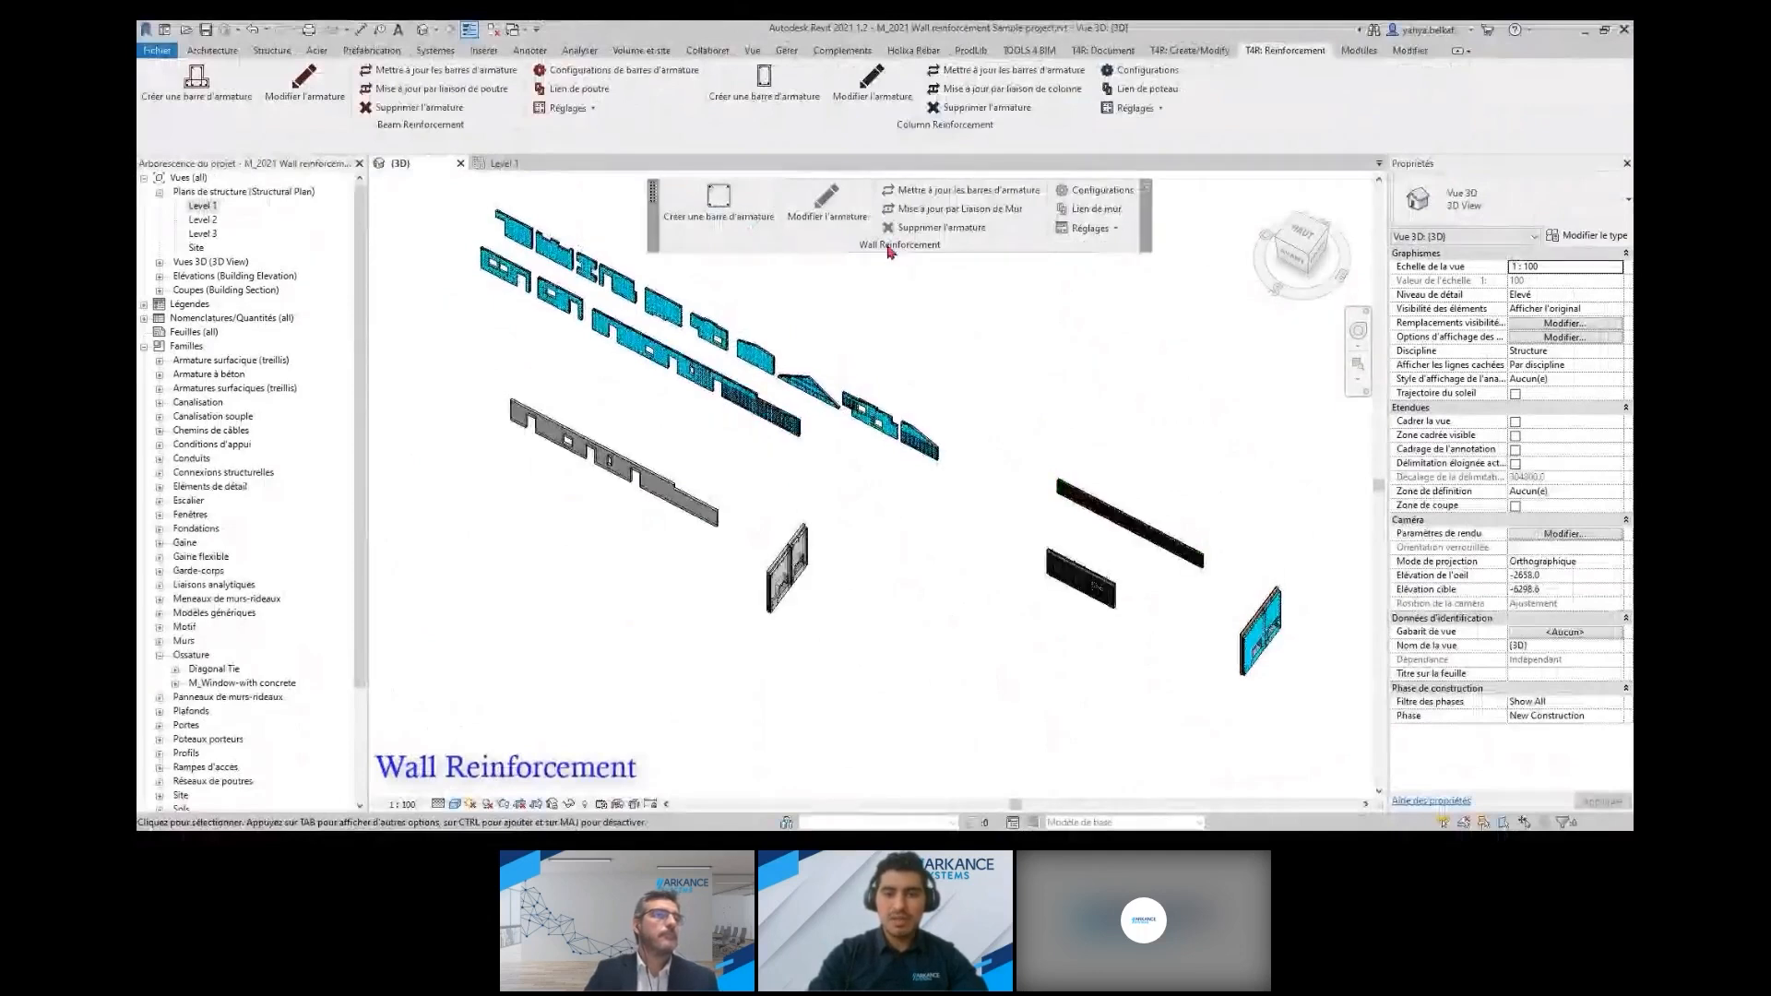
Open the wall reinforcement configurations and review the external and internal reinforcement settings of Default Configuration
{"action": "left_click", "coordinate": [1089, 198]}
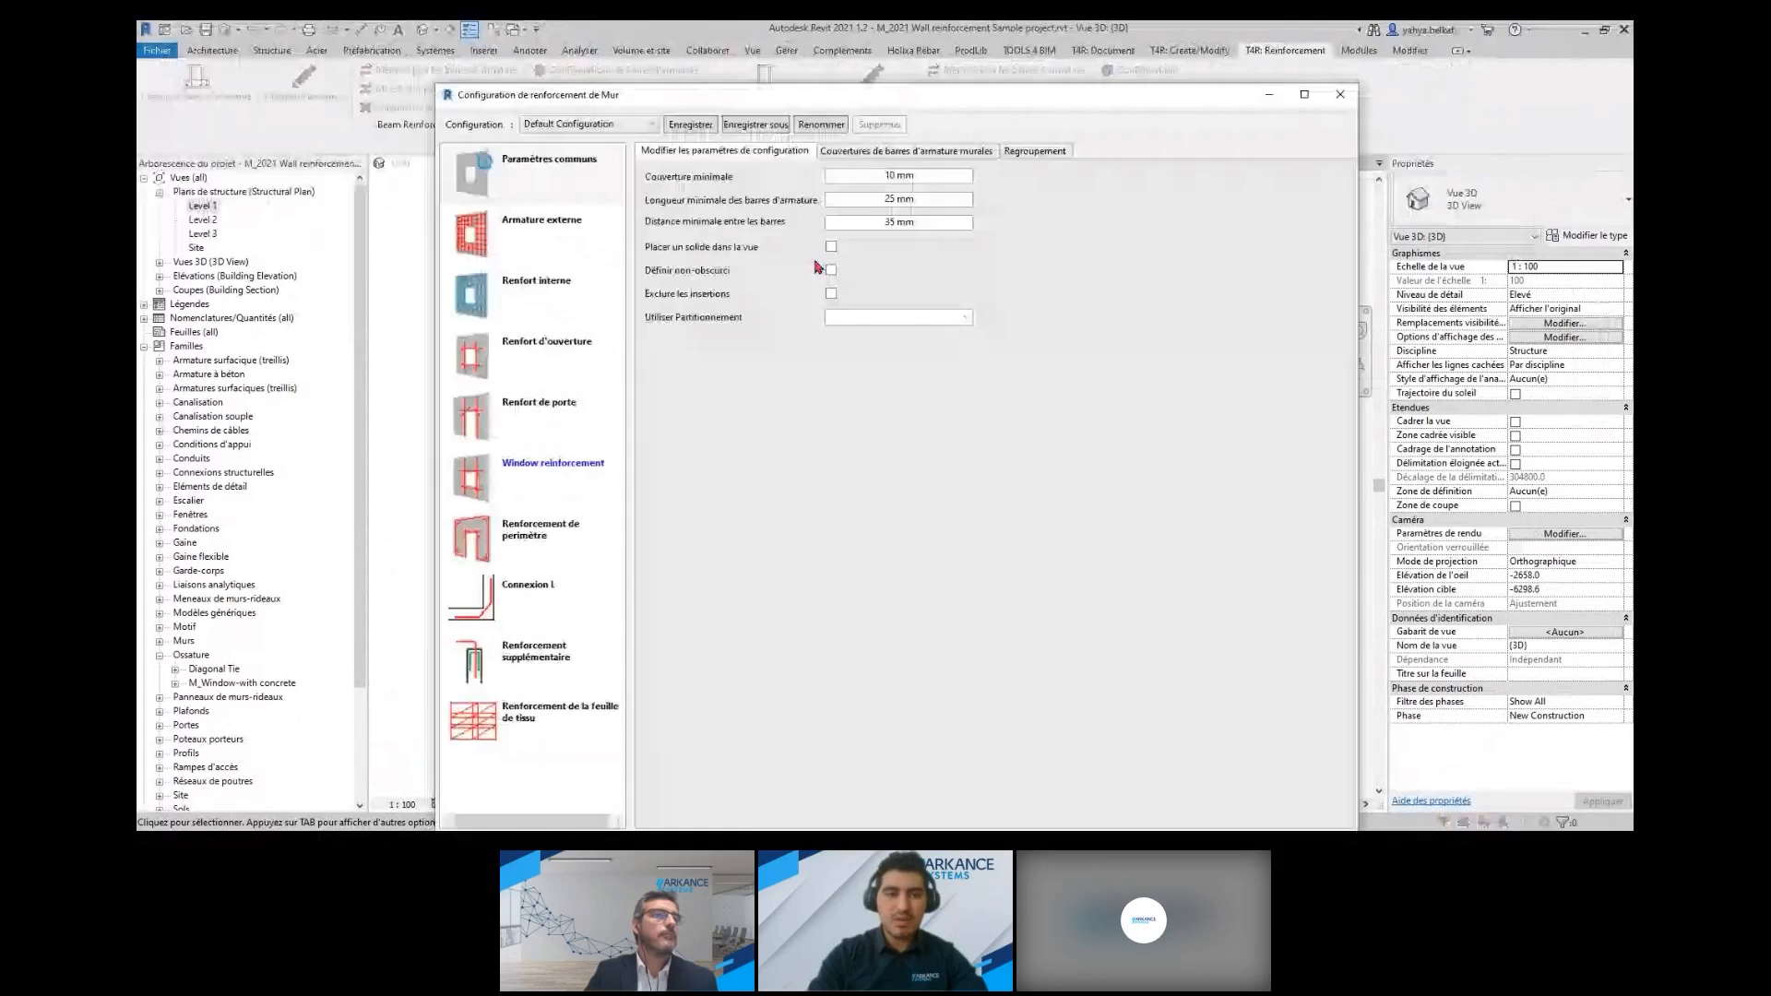
{"action": "left_click_drag", "start_coordinate": [709, 101], "coordinate": [705, 70]}
{"action": "left_click", "coordinate": [628, 93]}
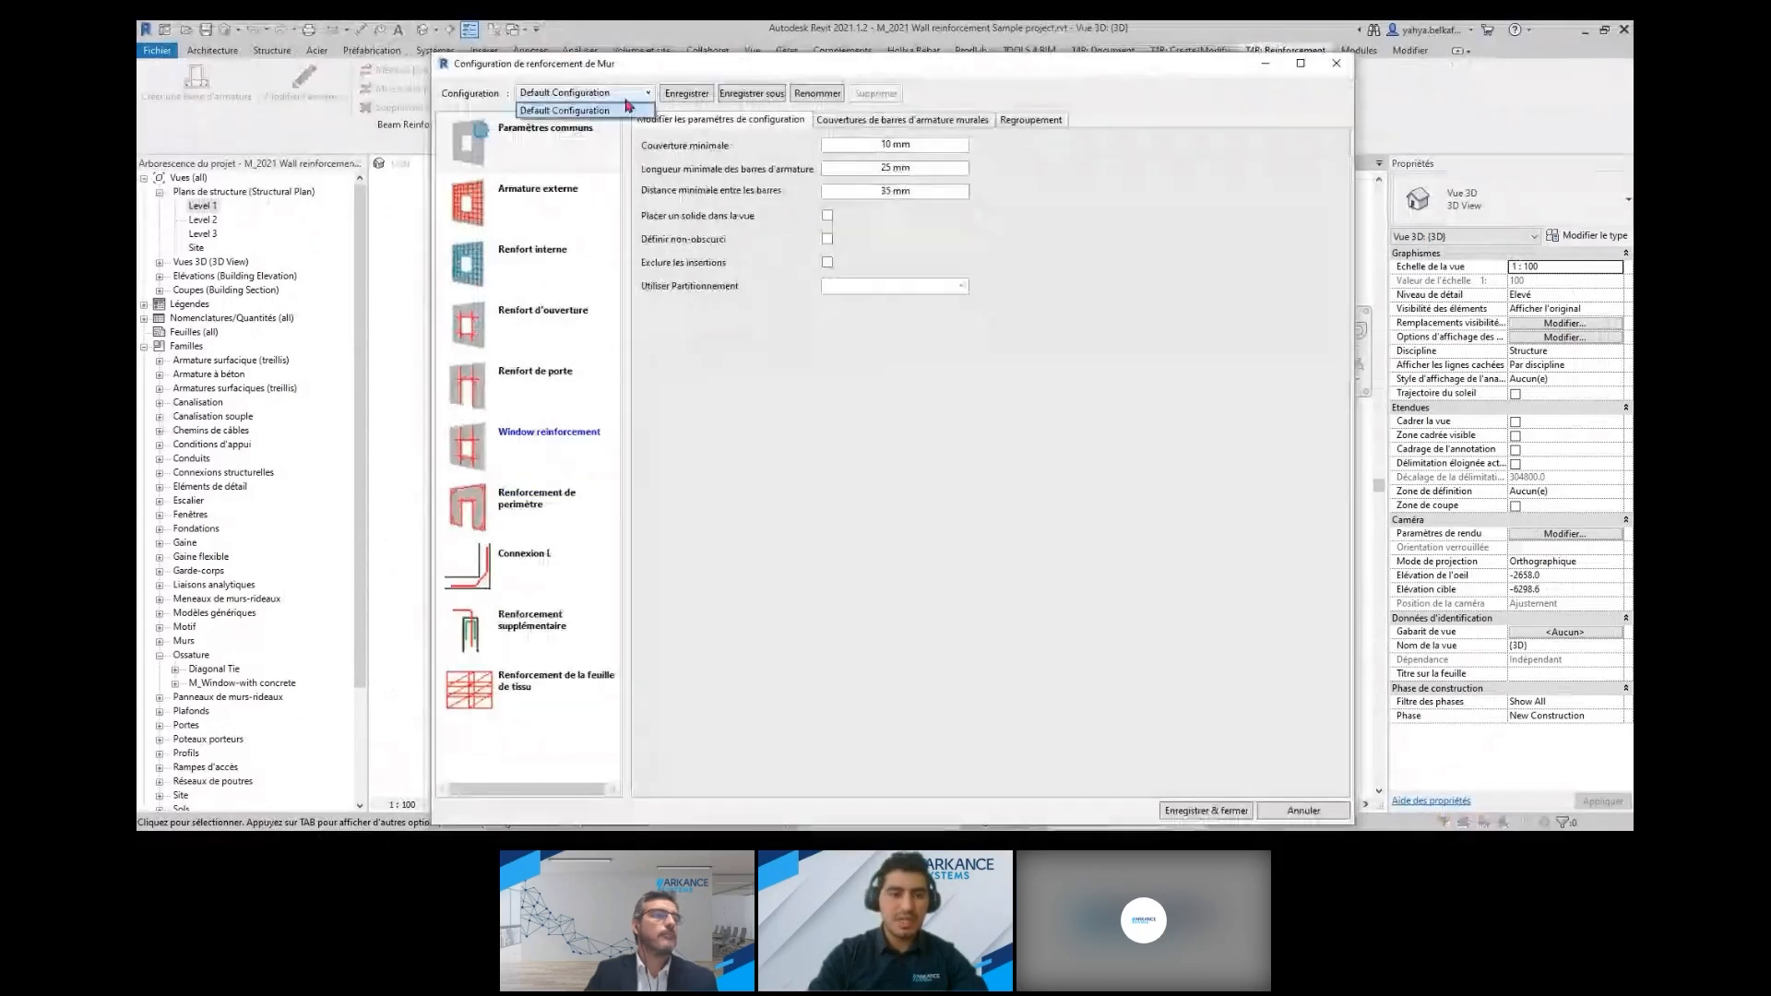
{"action": "left_click", "coordinate": [631, 110]}
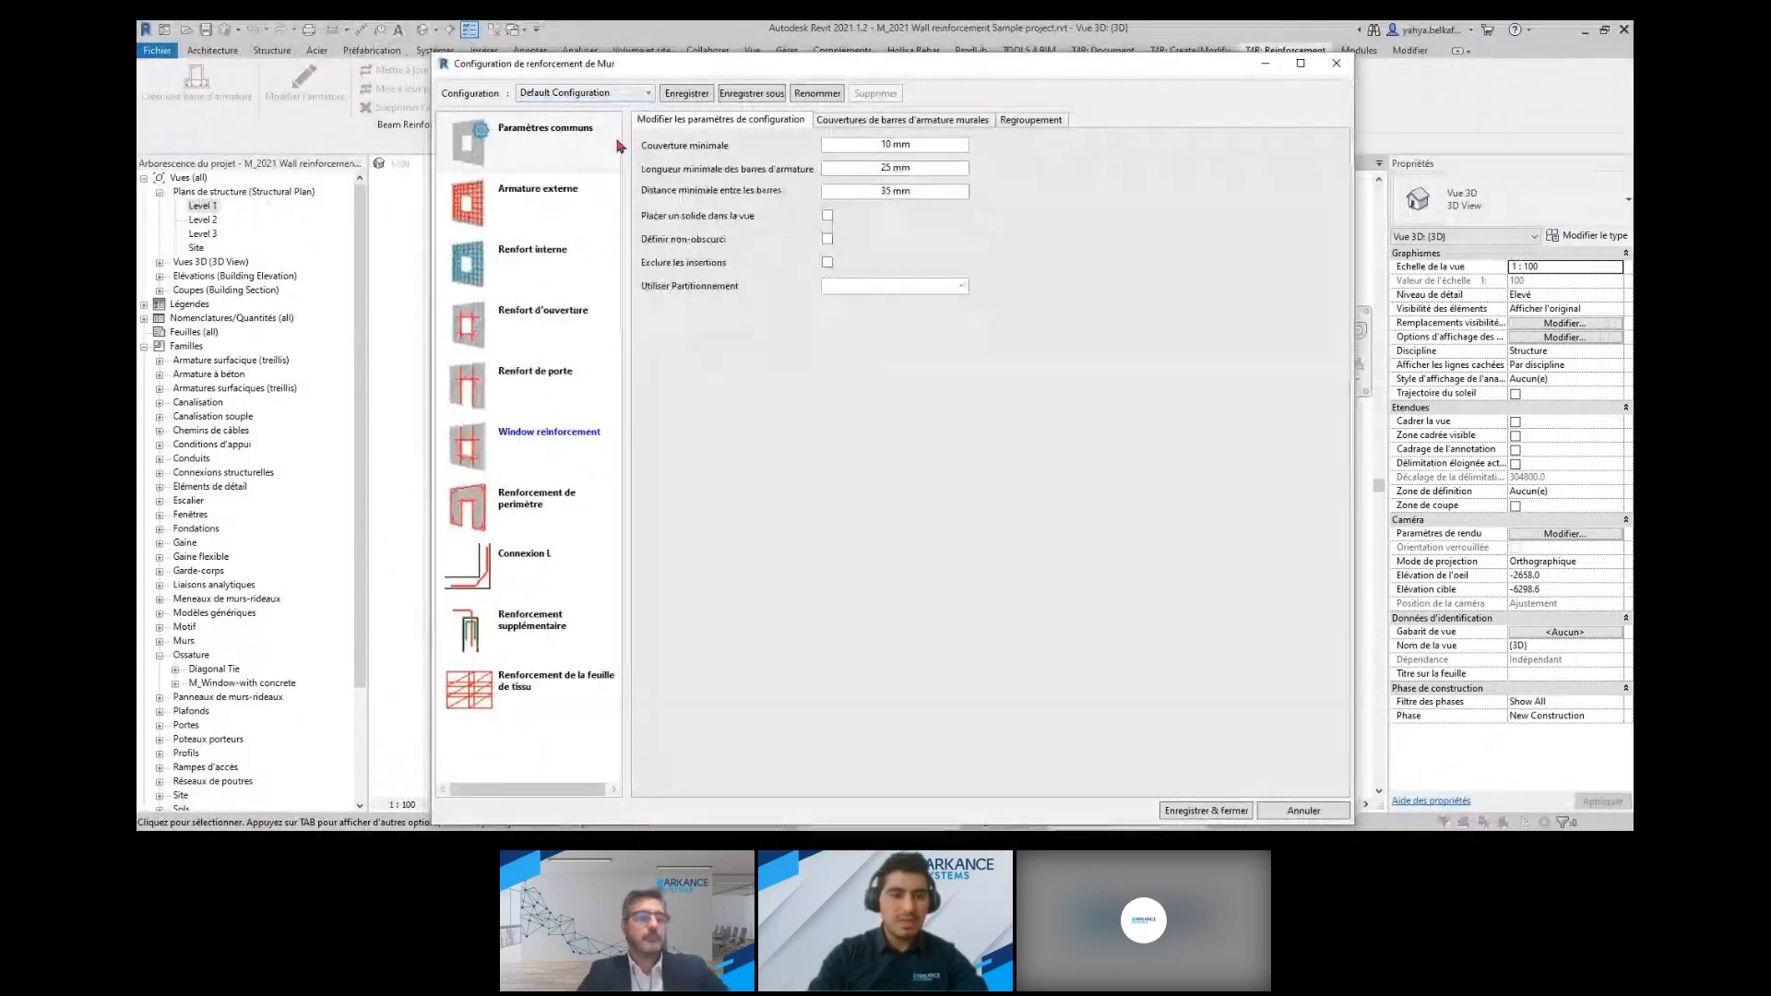
{"action": "left_click", "coordinate": [594, 202]}
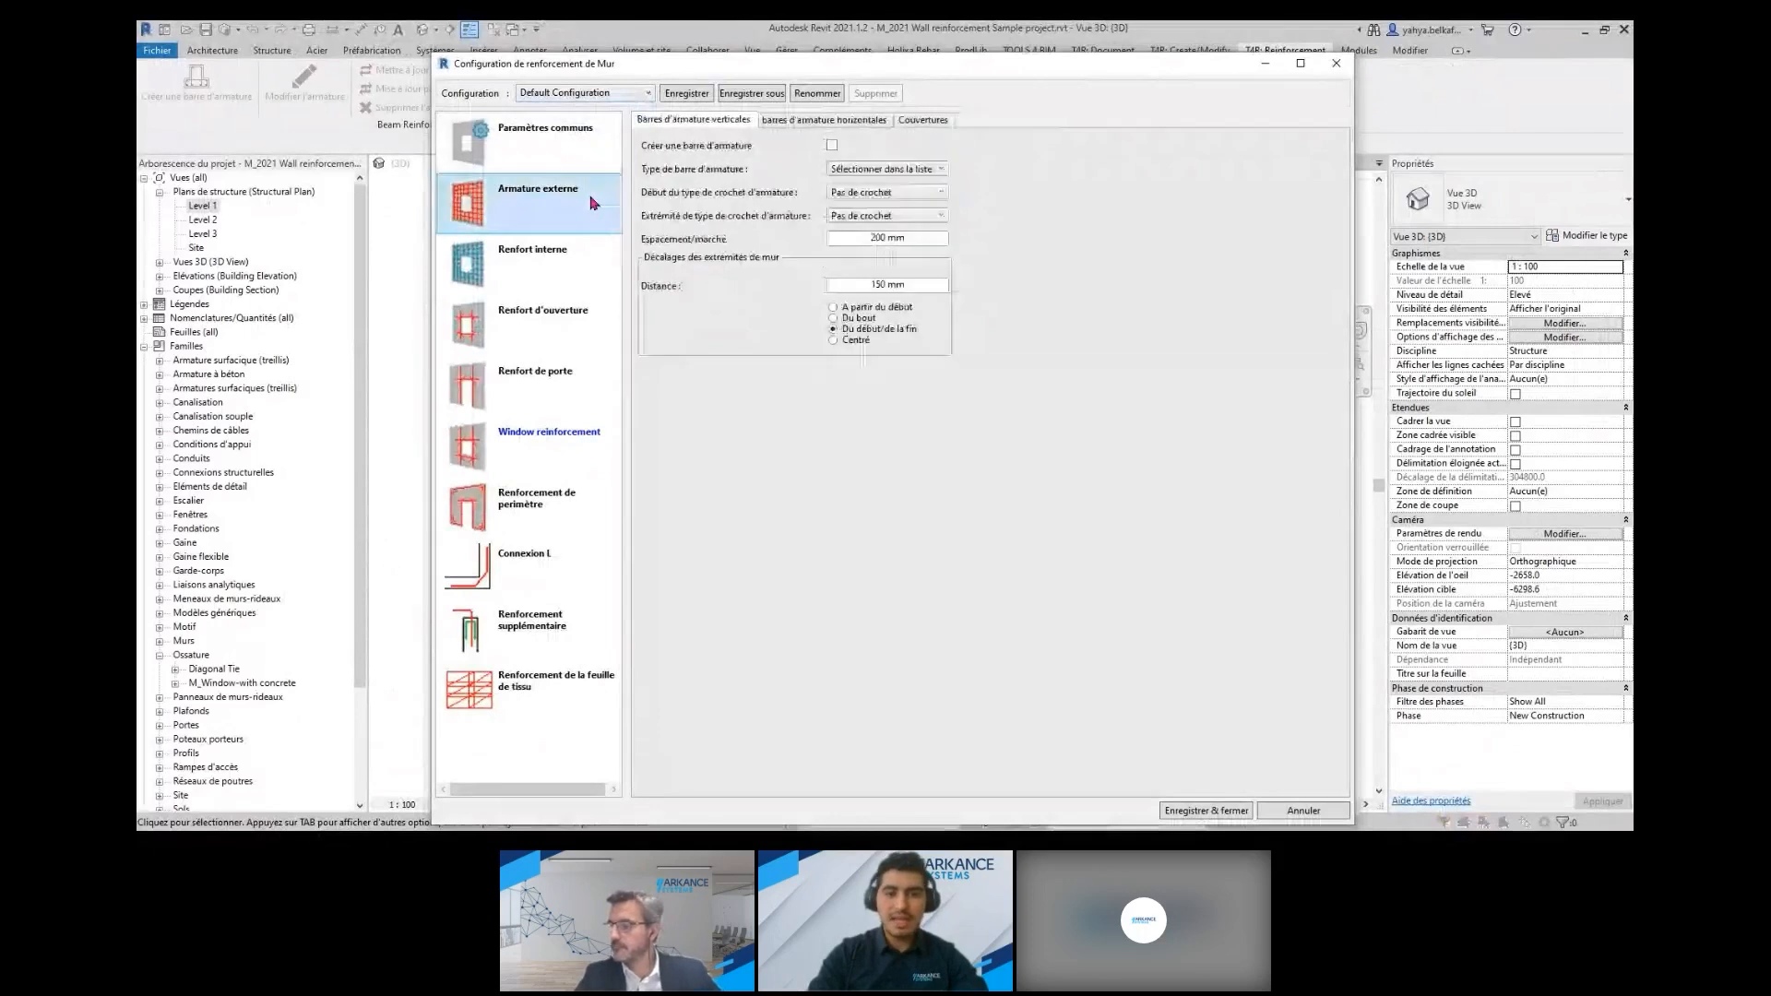
{"action": "left_click", "coordinate": [583, 260]}
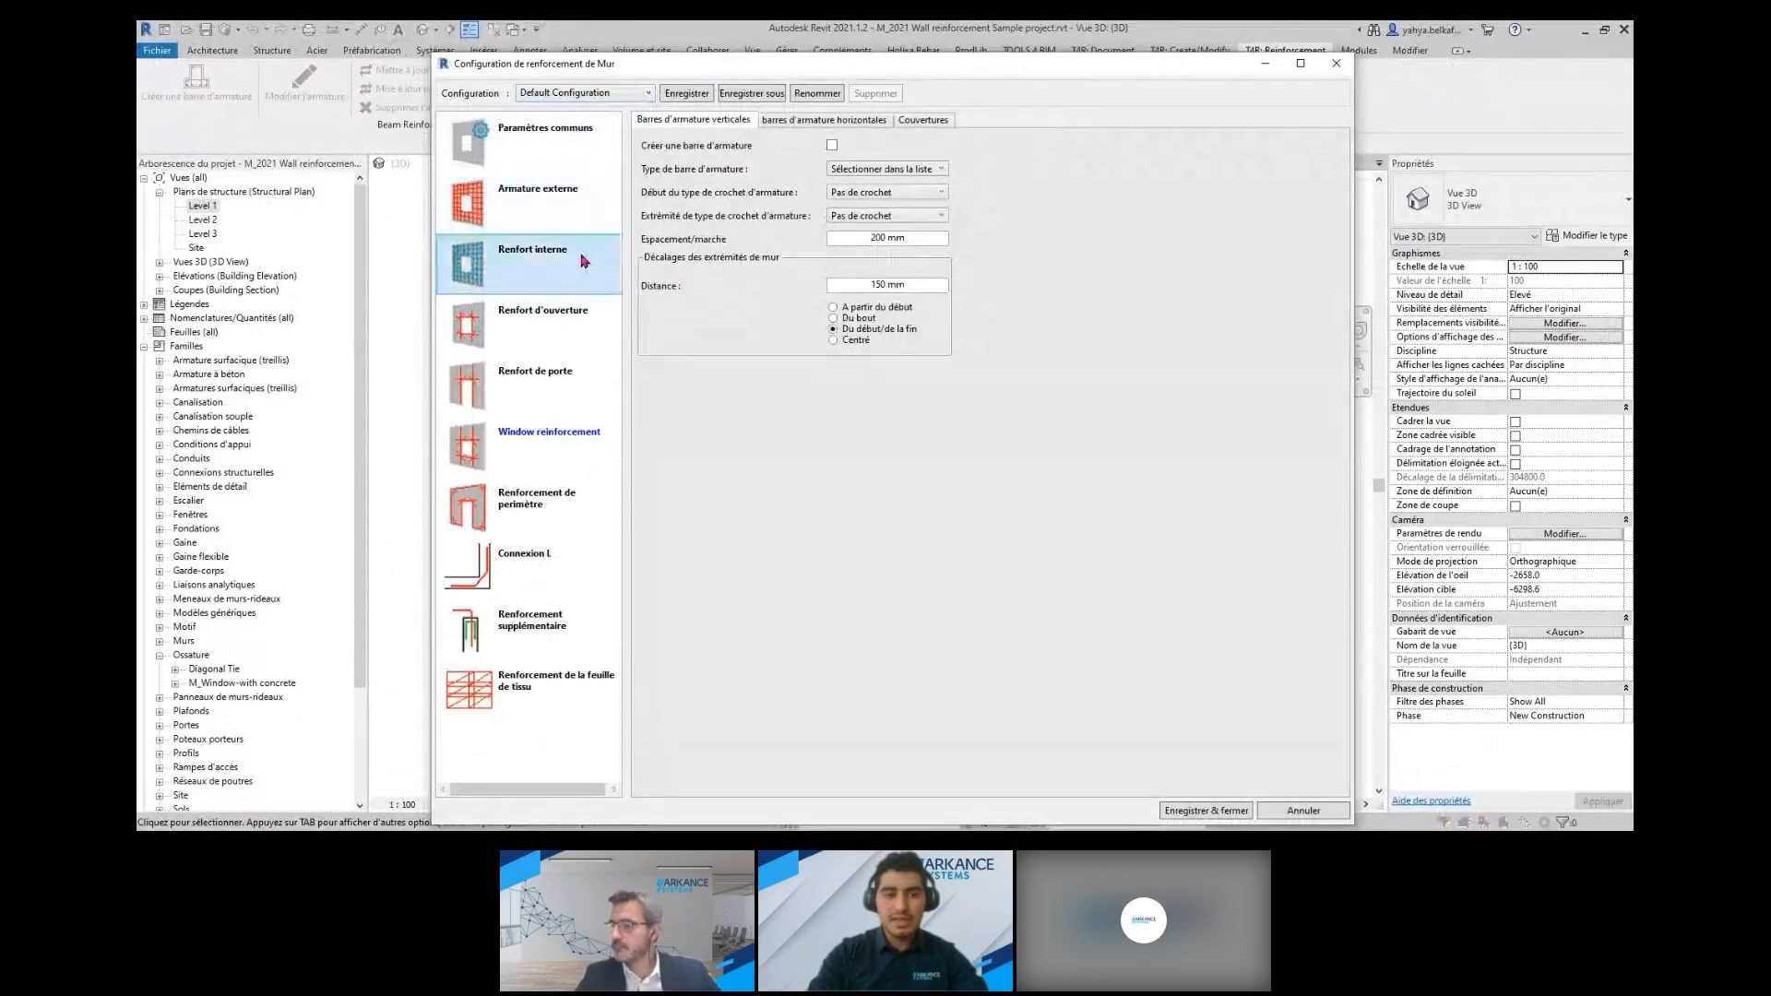
Review the opening, door, window and perimeter reinforcement settings, check the available configurations, and close the dialog without saving
{"action": "left_click", "coordinate": [525, 336]}
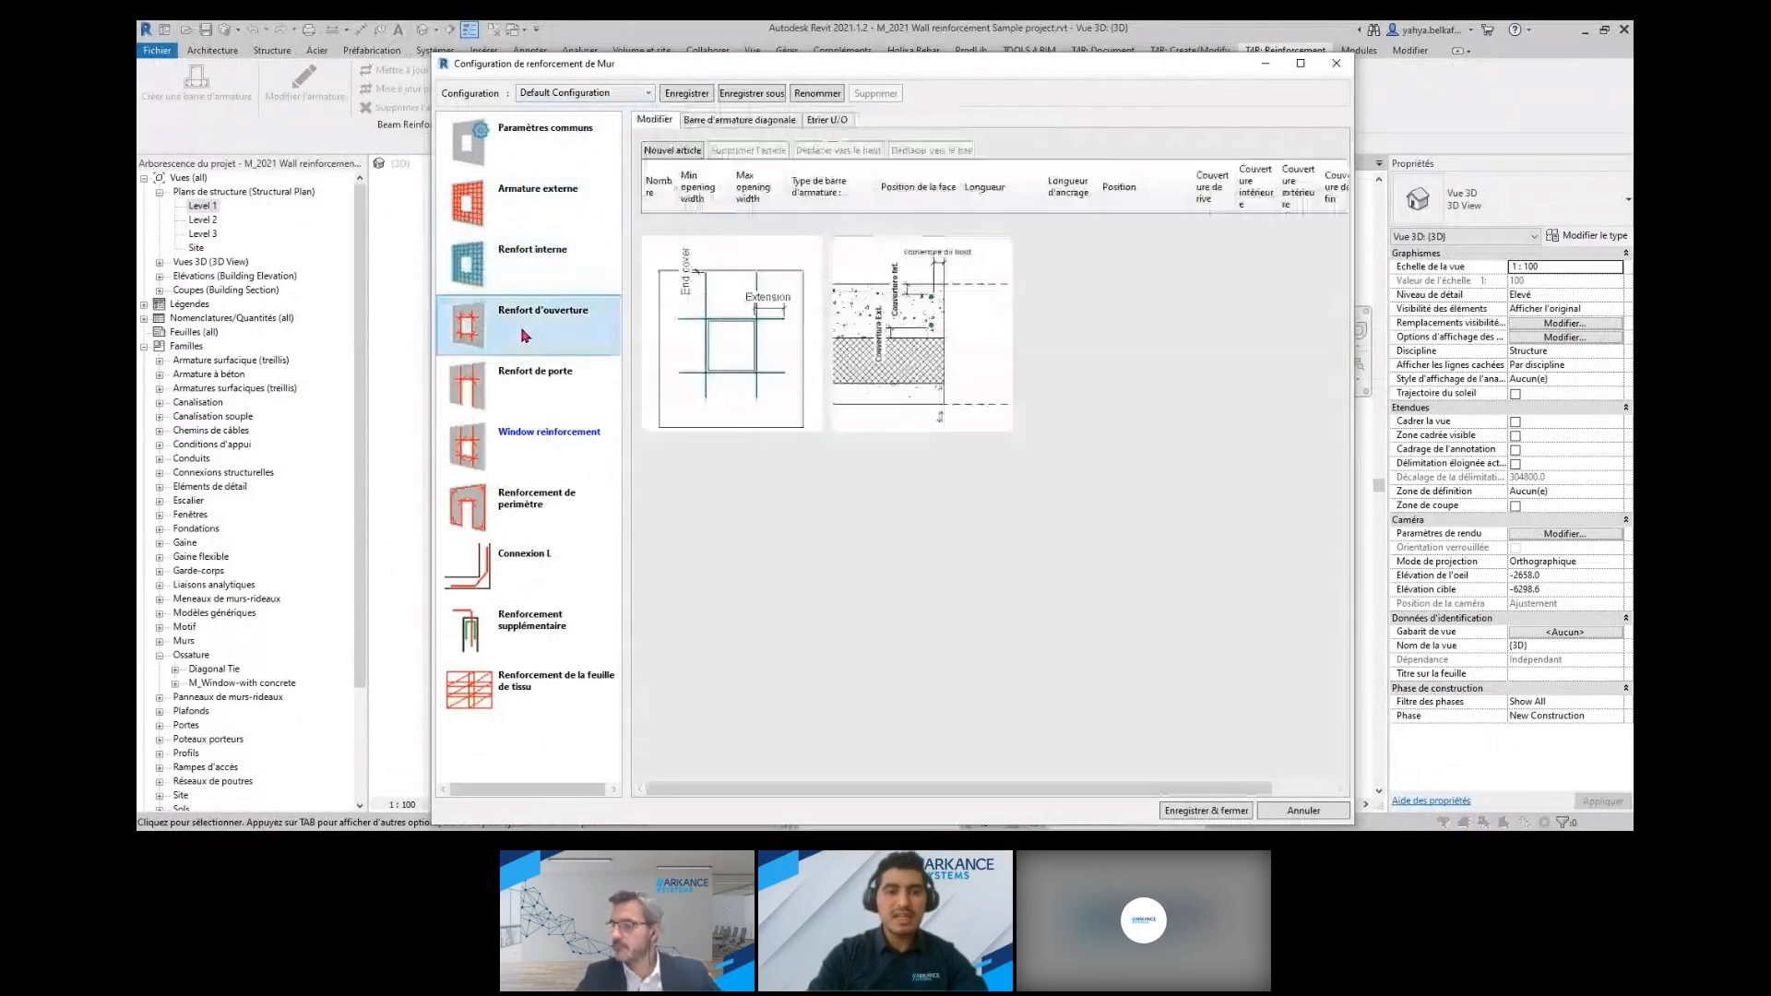
{"action": "left_click", "coordinate": [490, 388]}
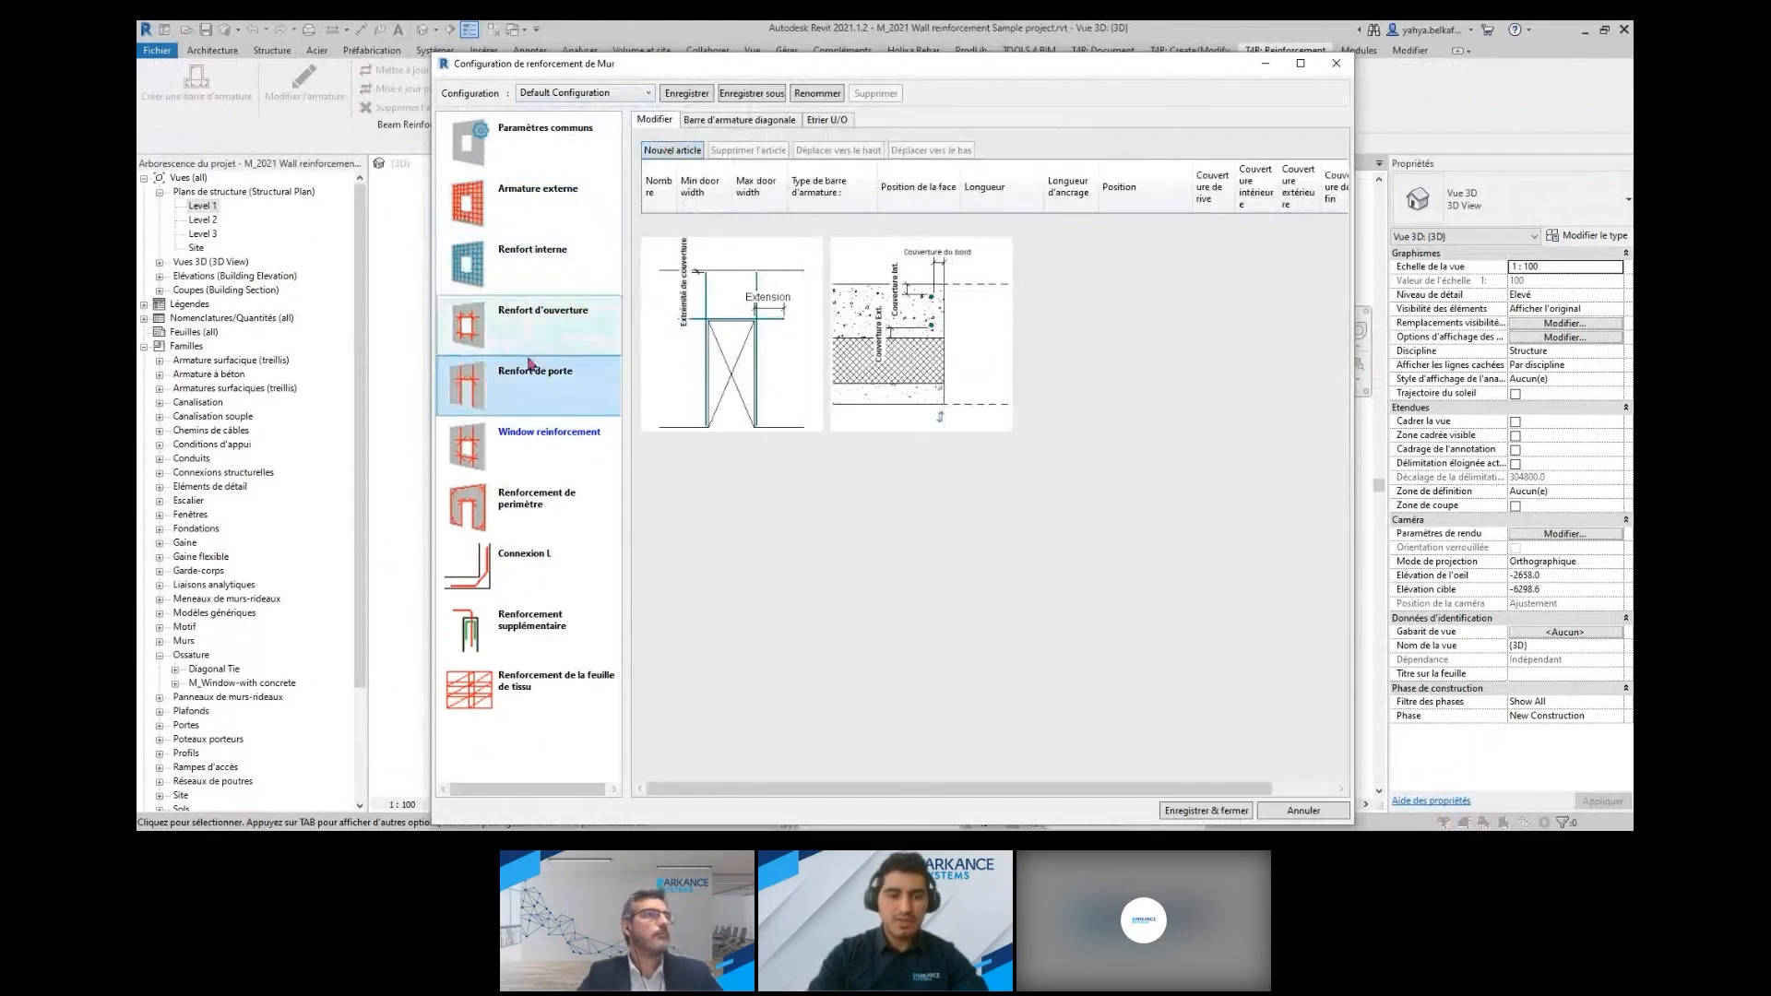
{"action": "left_click", "coordinate": [521, 441]}
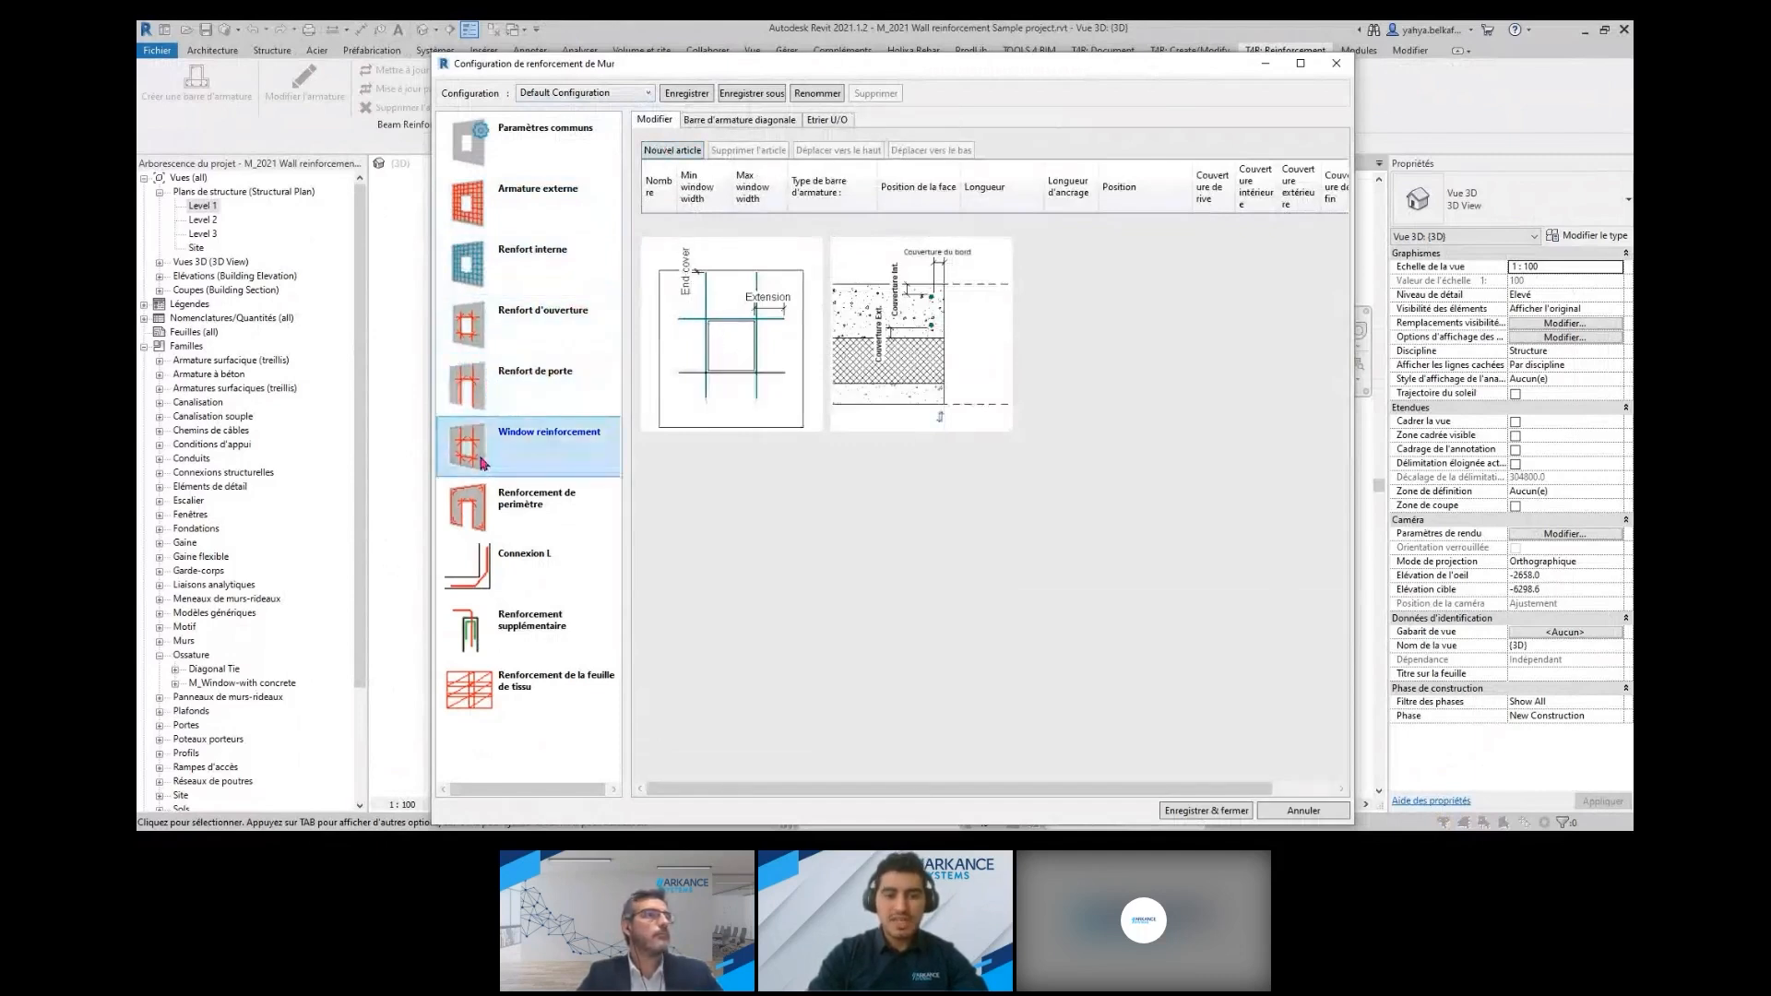
{"action": "left_click", "coordinate": [495, 507]}
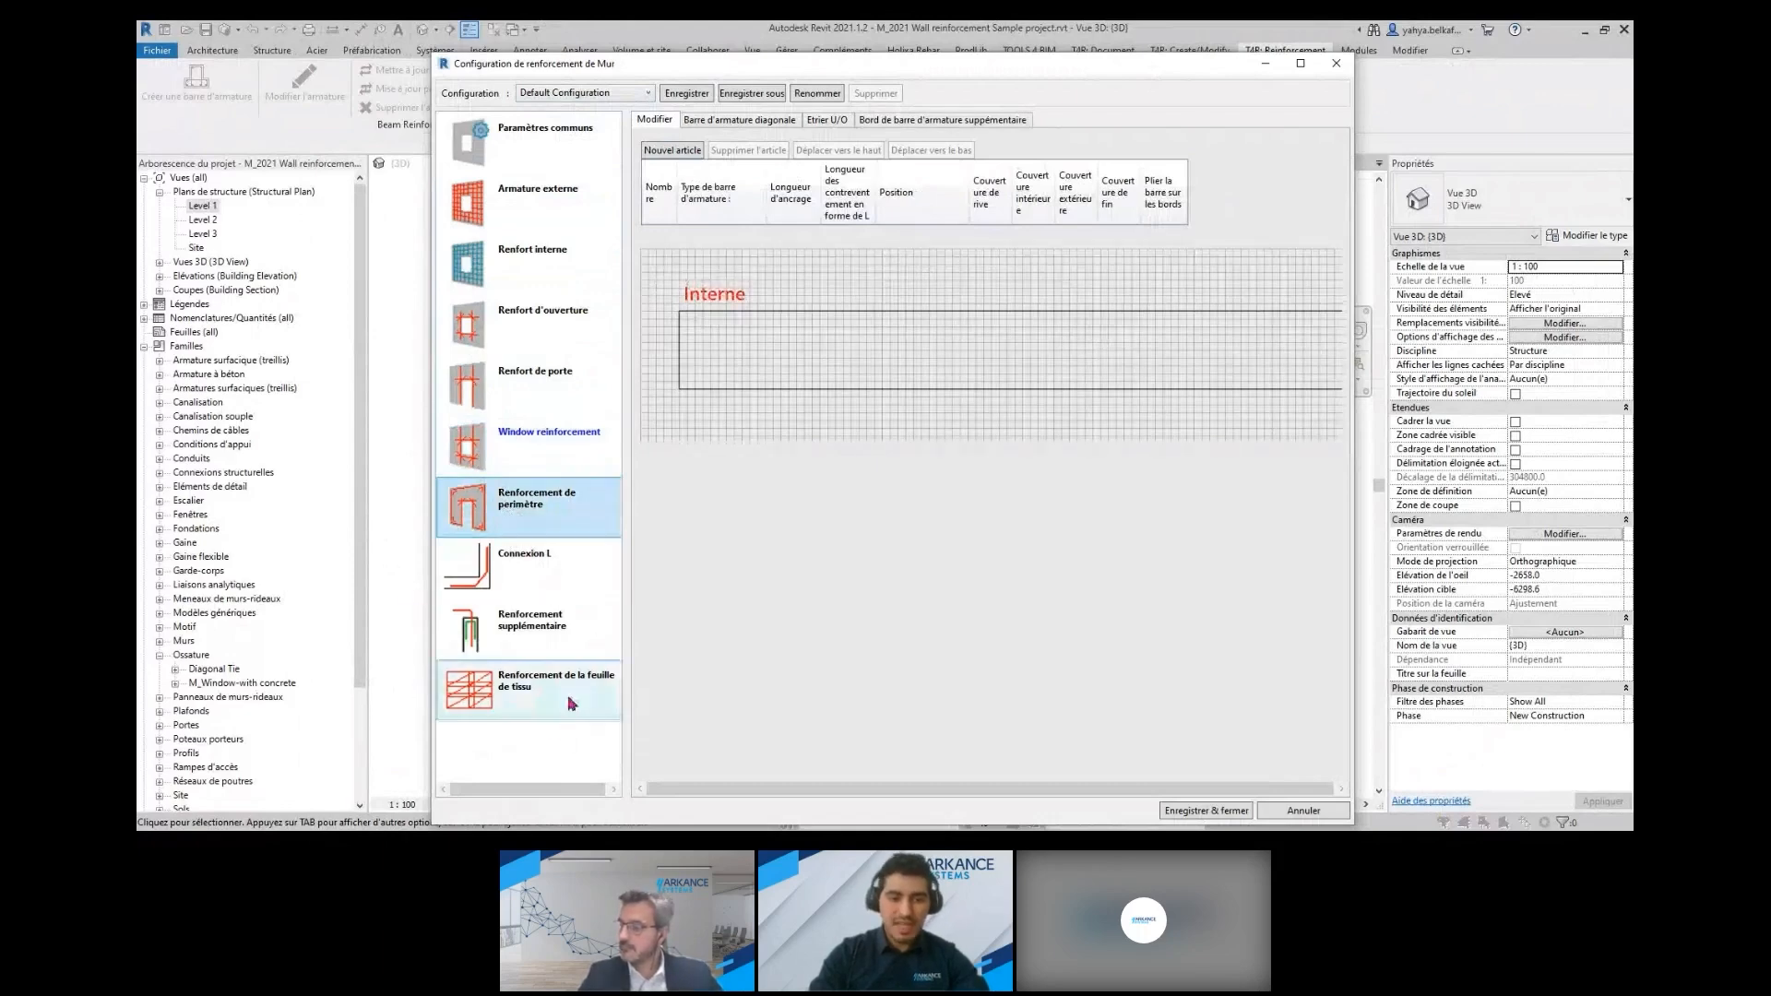
{"action": "left_click", "coordinate": [582, 94]}
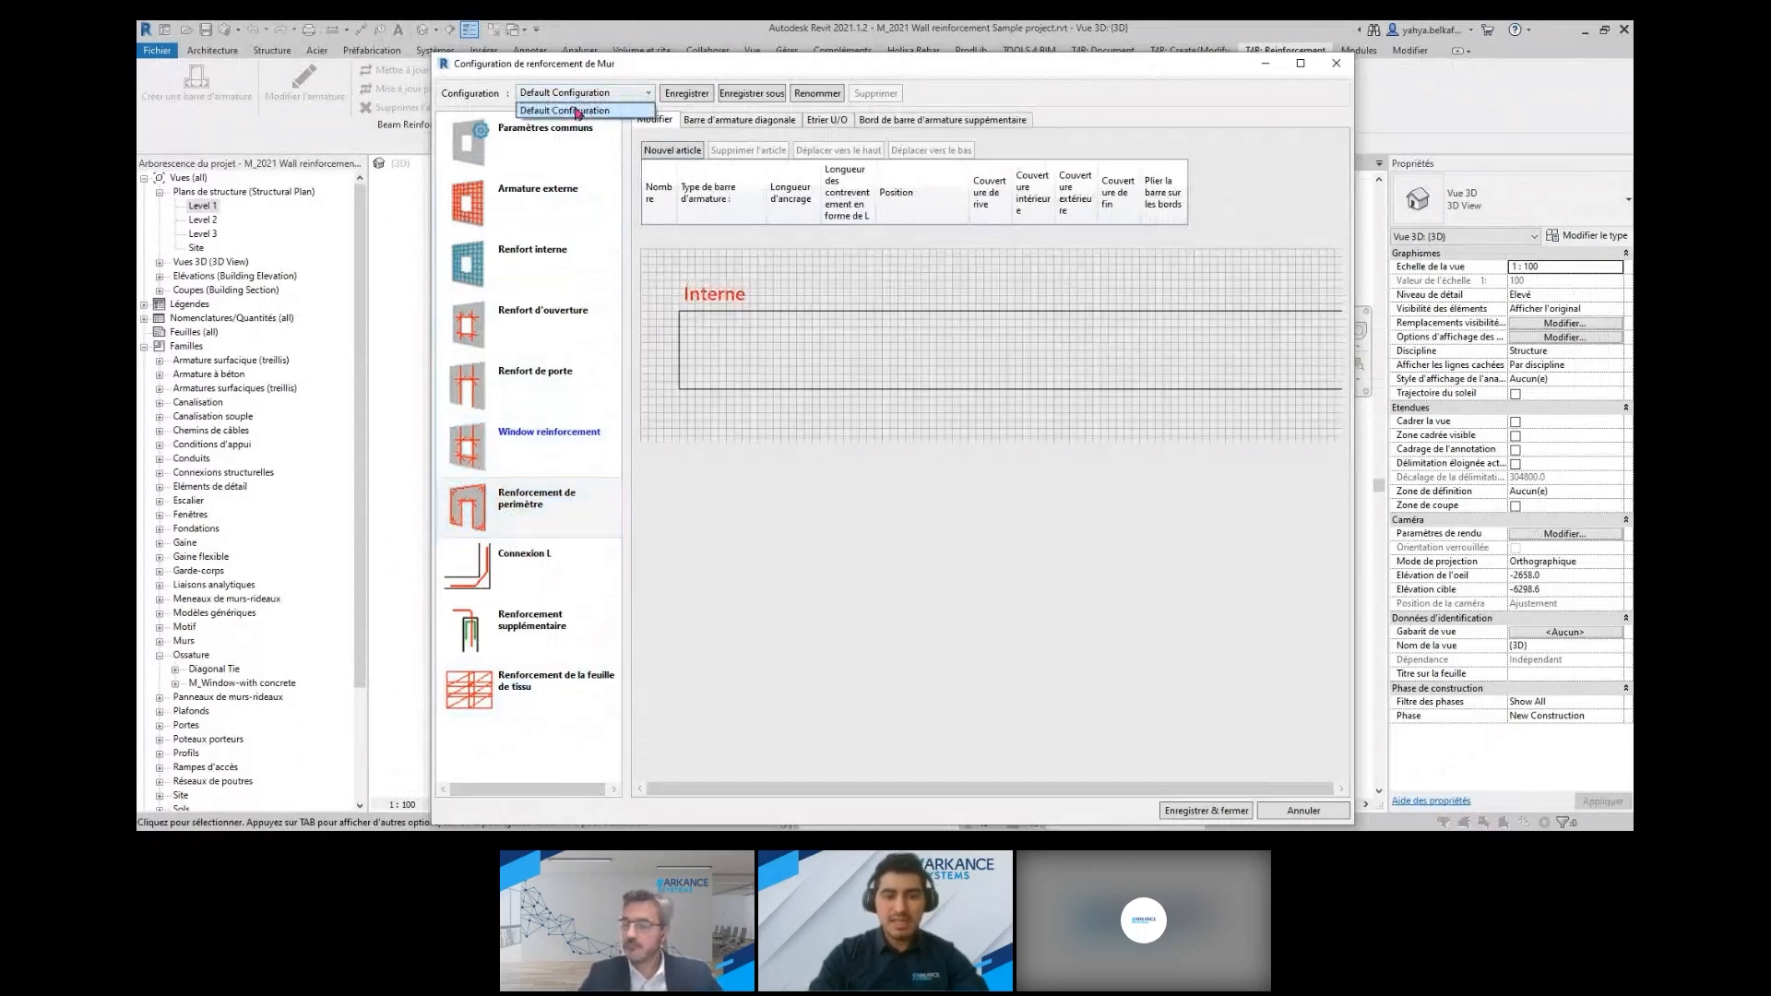
{"action": "left_click", "coordinate": [1334, 68]}
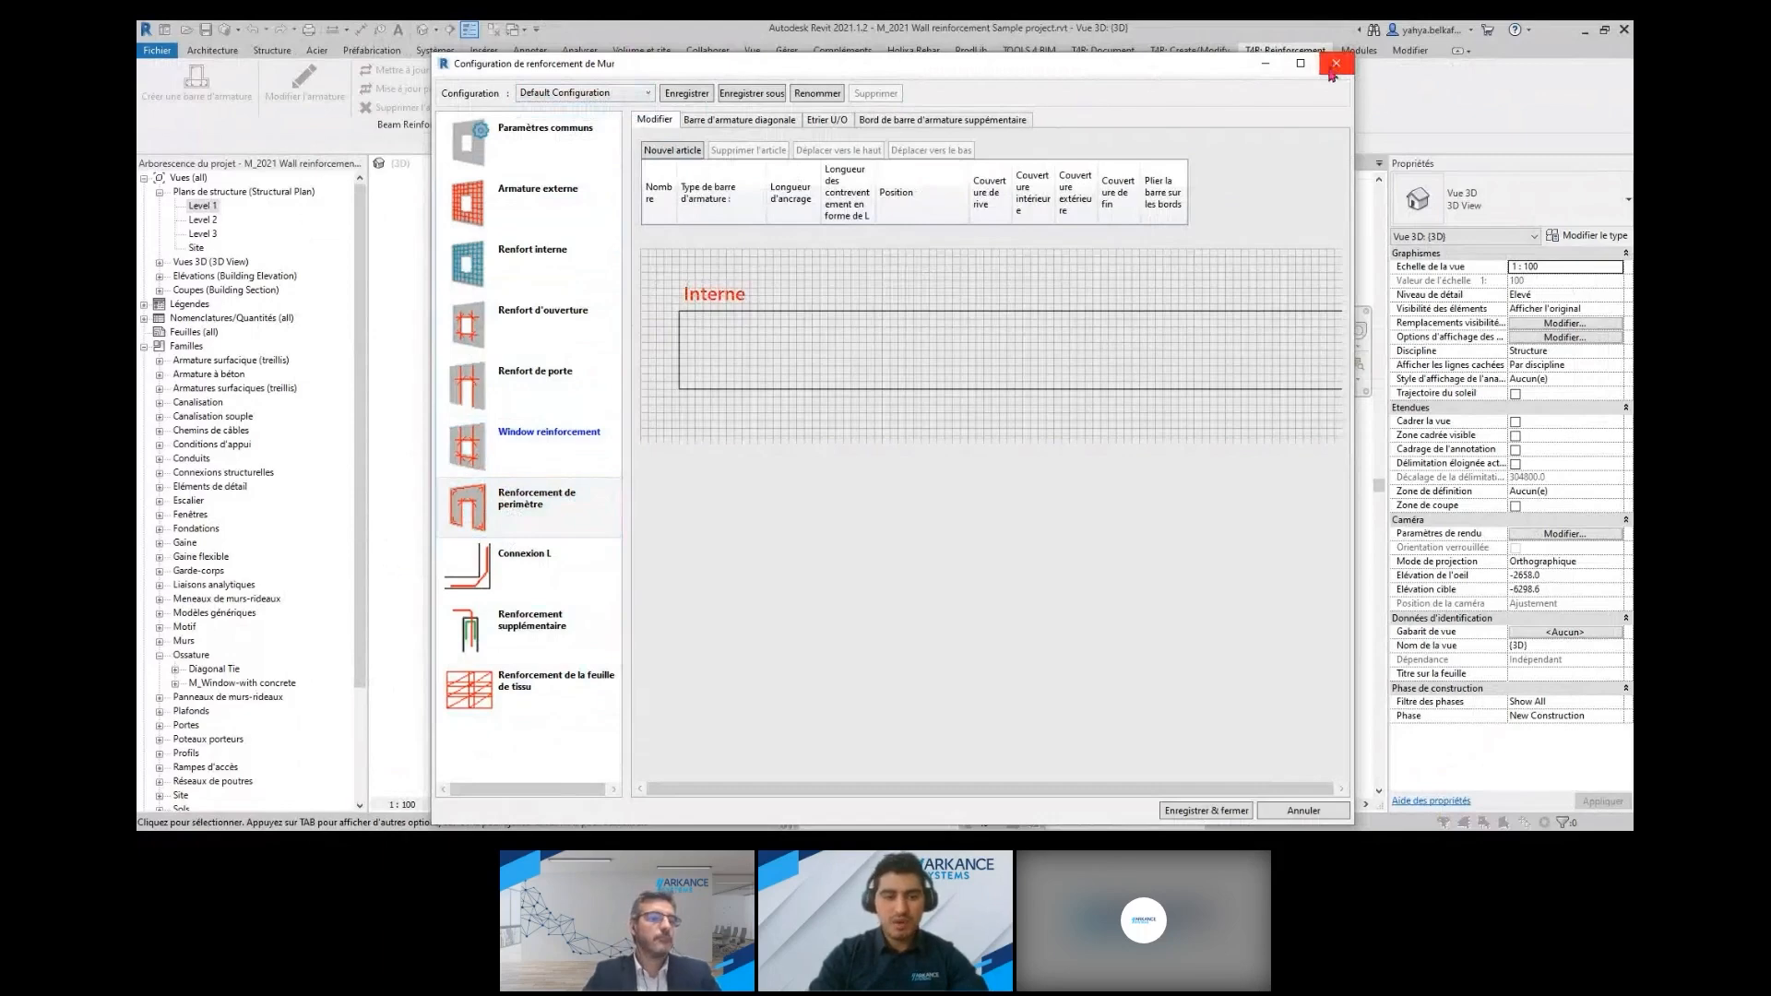
{"action": "left_click", "coordinate": [1334, 67]}
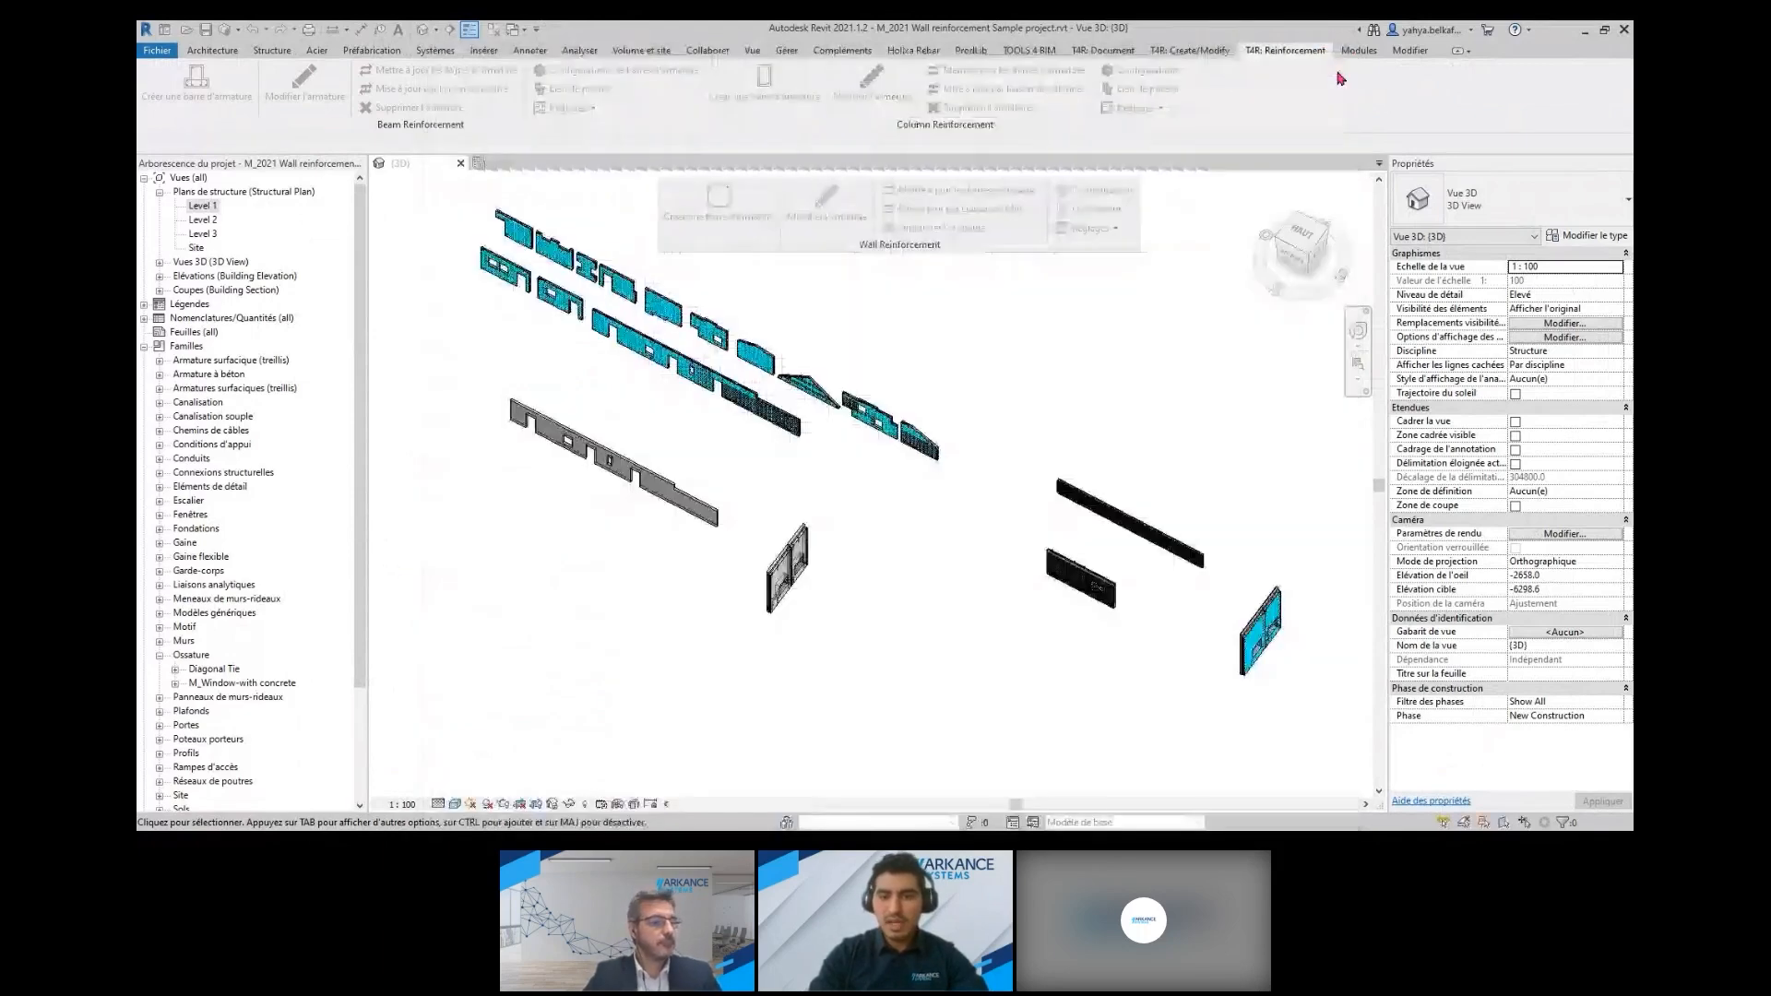
Set the personal wall configuration files location to the Wall Reinforcement\M_Wall Rebar configs folder and save it
{"action": "left_click", "coordinate": [1094, 230]}
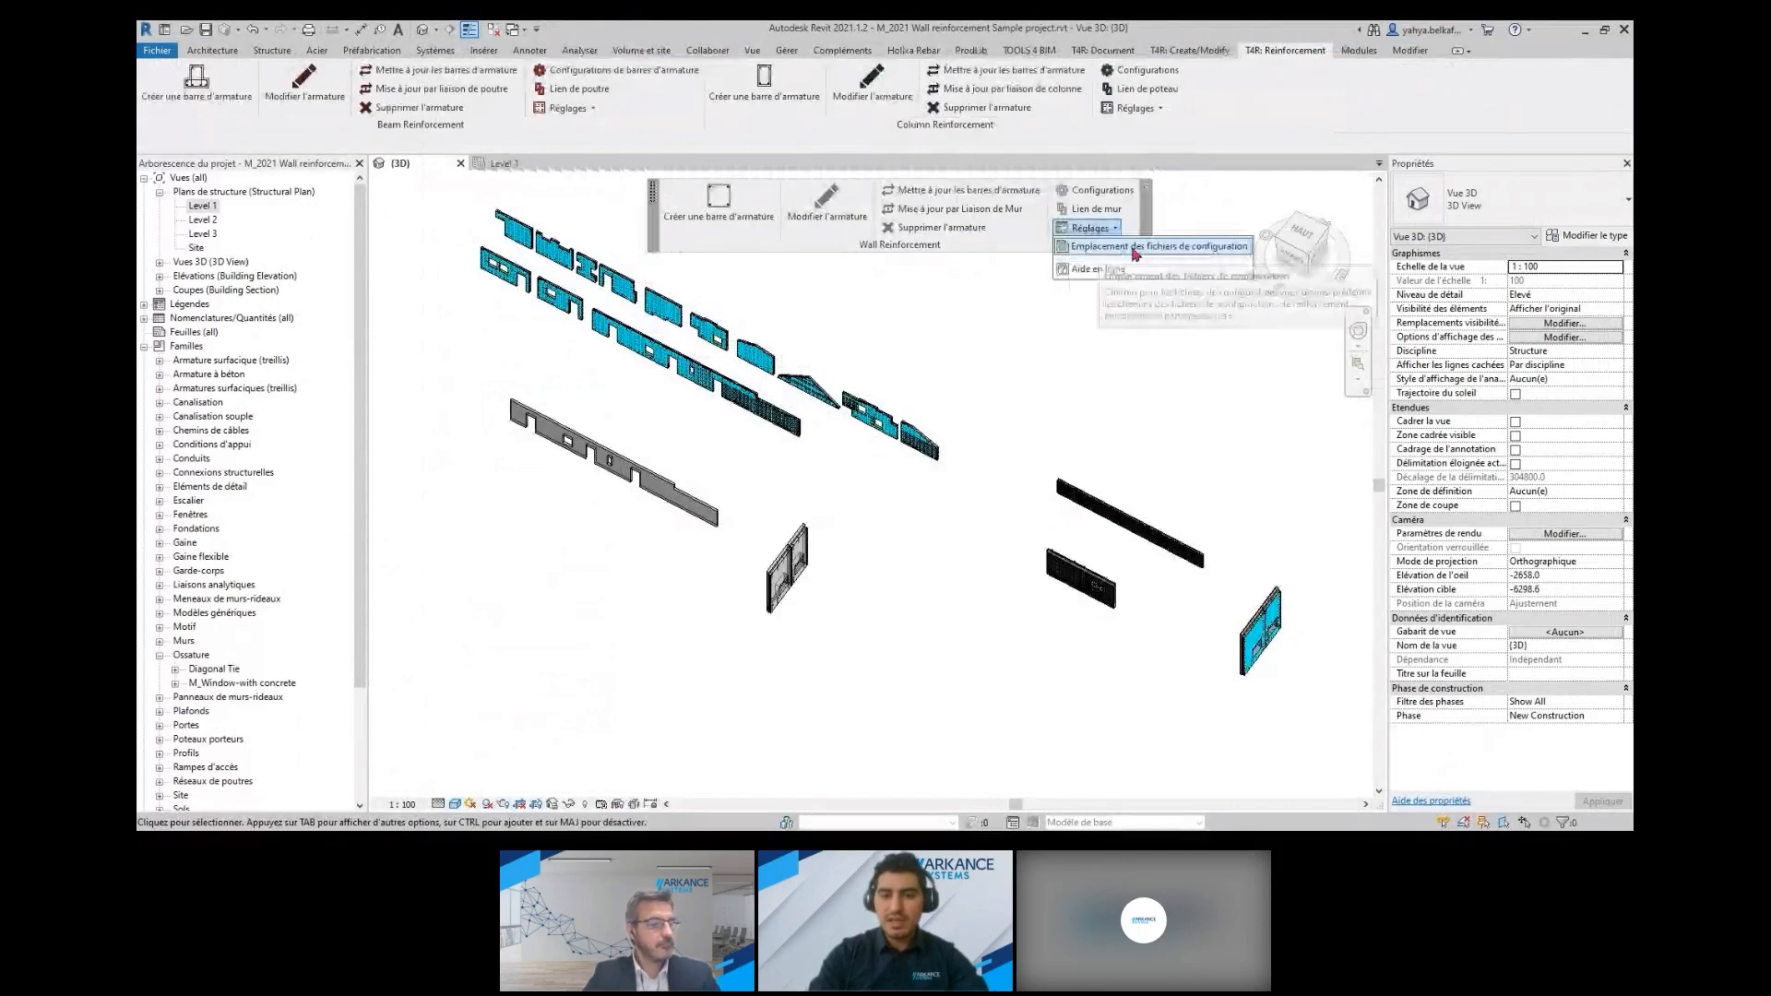
{"action": "left_click", "coordinate": [1119, 250]}
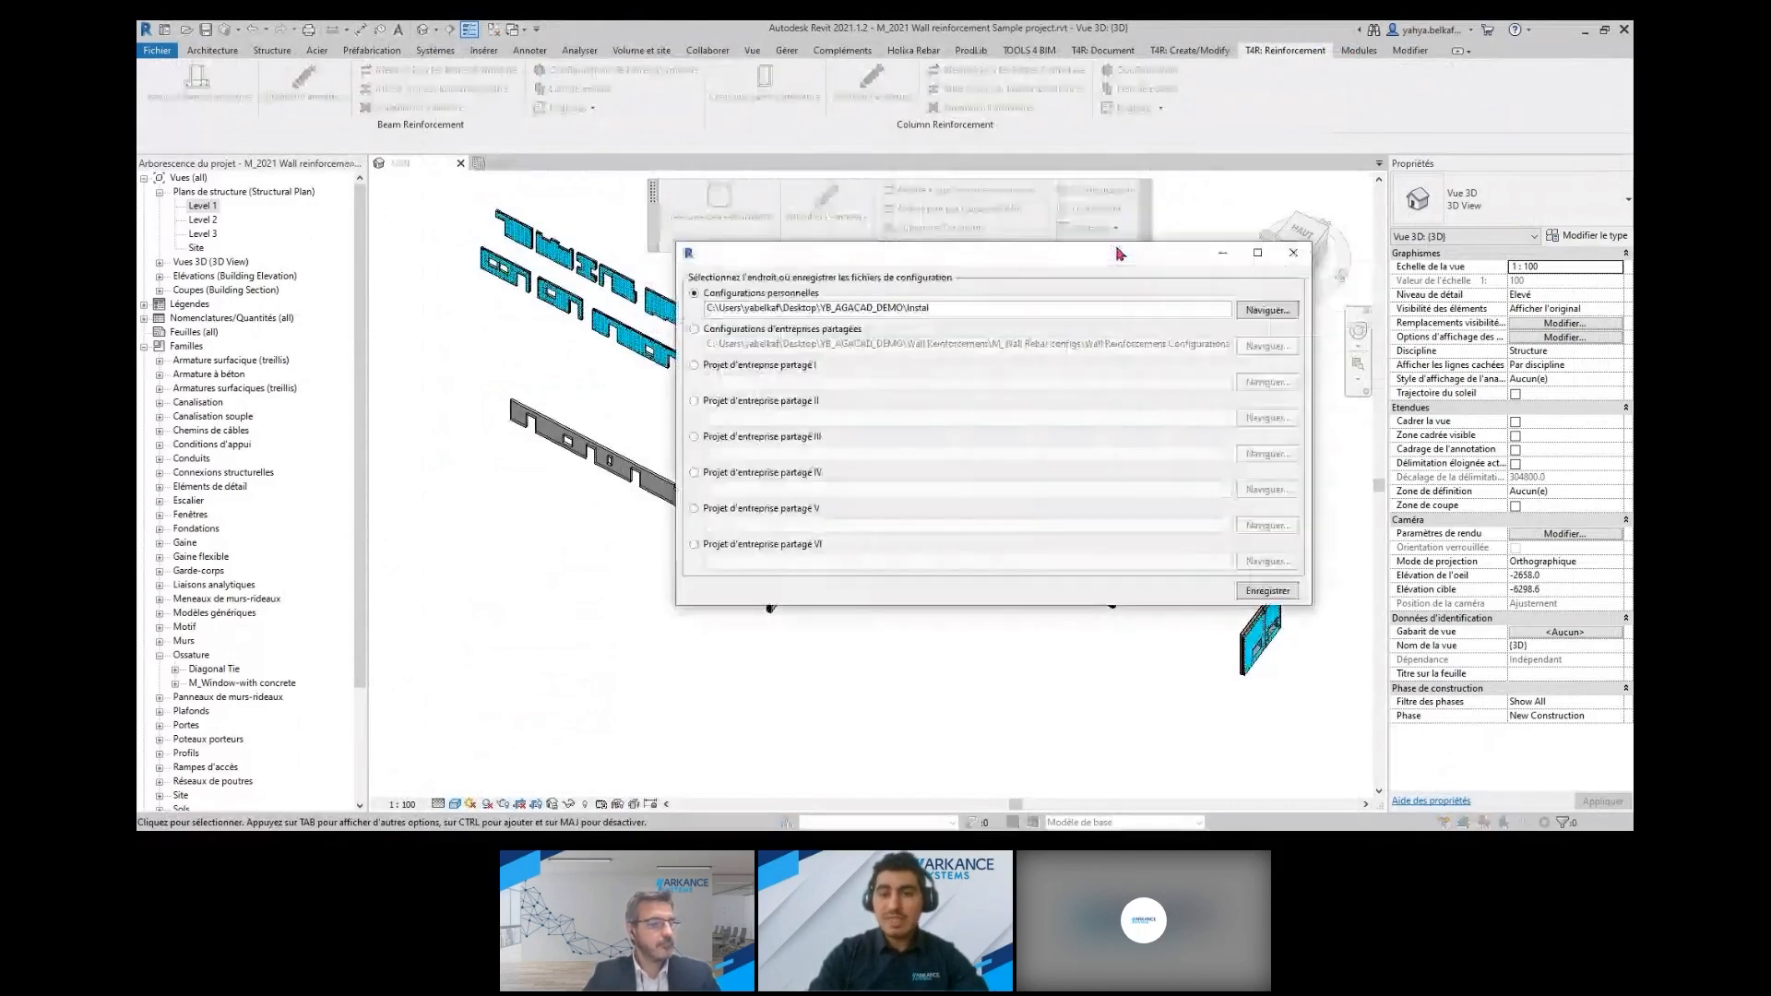
{"action": "left_click", "coordinate": [1256, 312]}
{"action": "left_click_drag", "start_coordinate": [1010, 303], "coordinate": [1000, 237]}
{"action": "scroll", "coordinate": [1020, 385], "scroll_direction": "down", "scroll_amount": 2}
{"action": "left_click", "coordinate": [937, 436]}
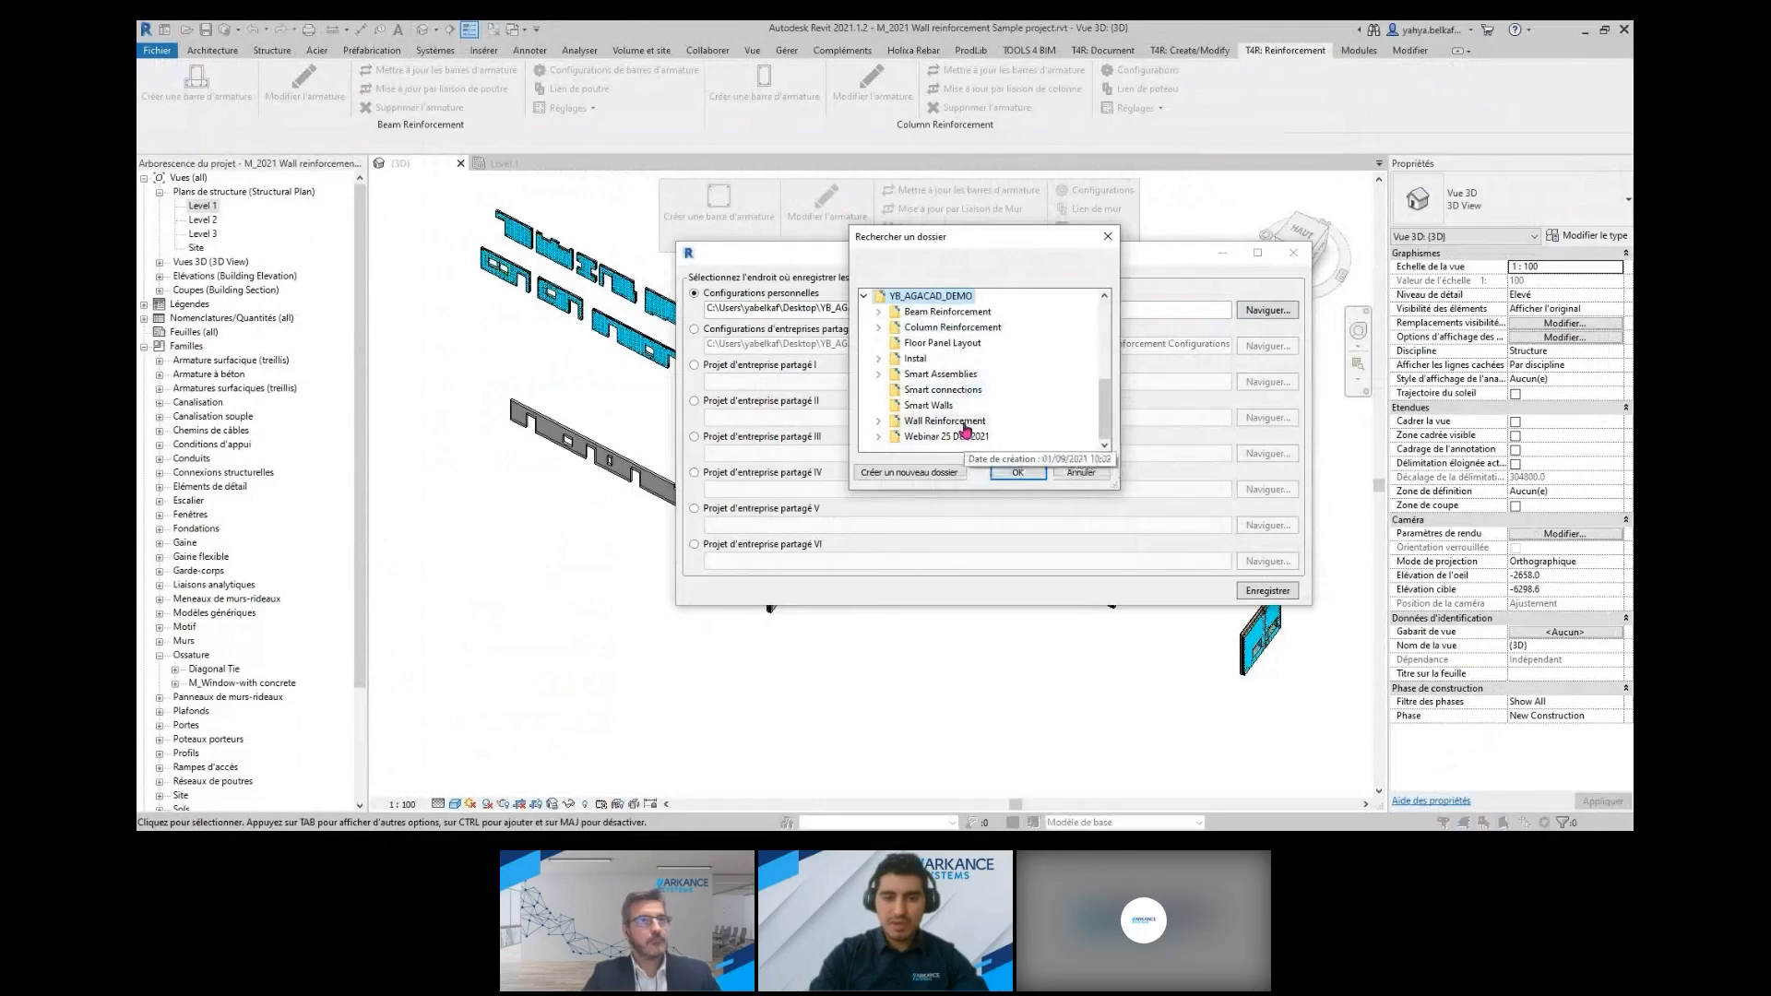
{"action": "double_click", "coordinate": [960, 421]}
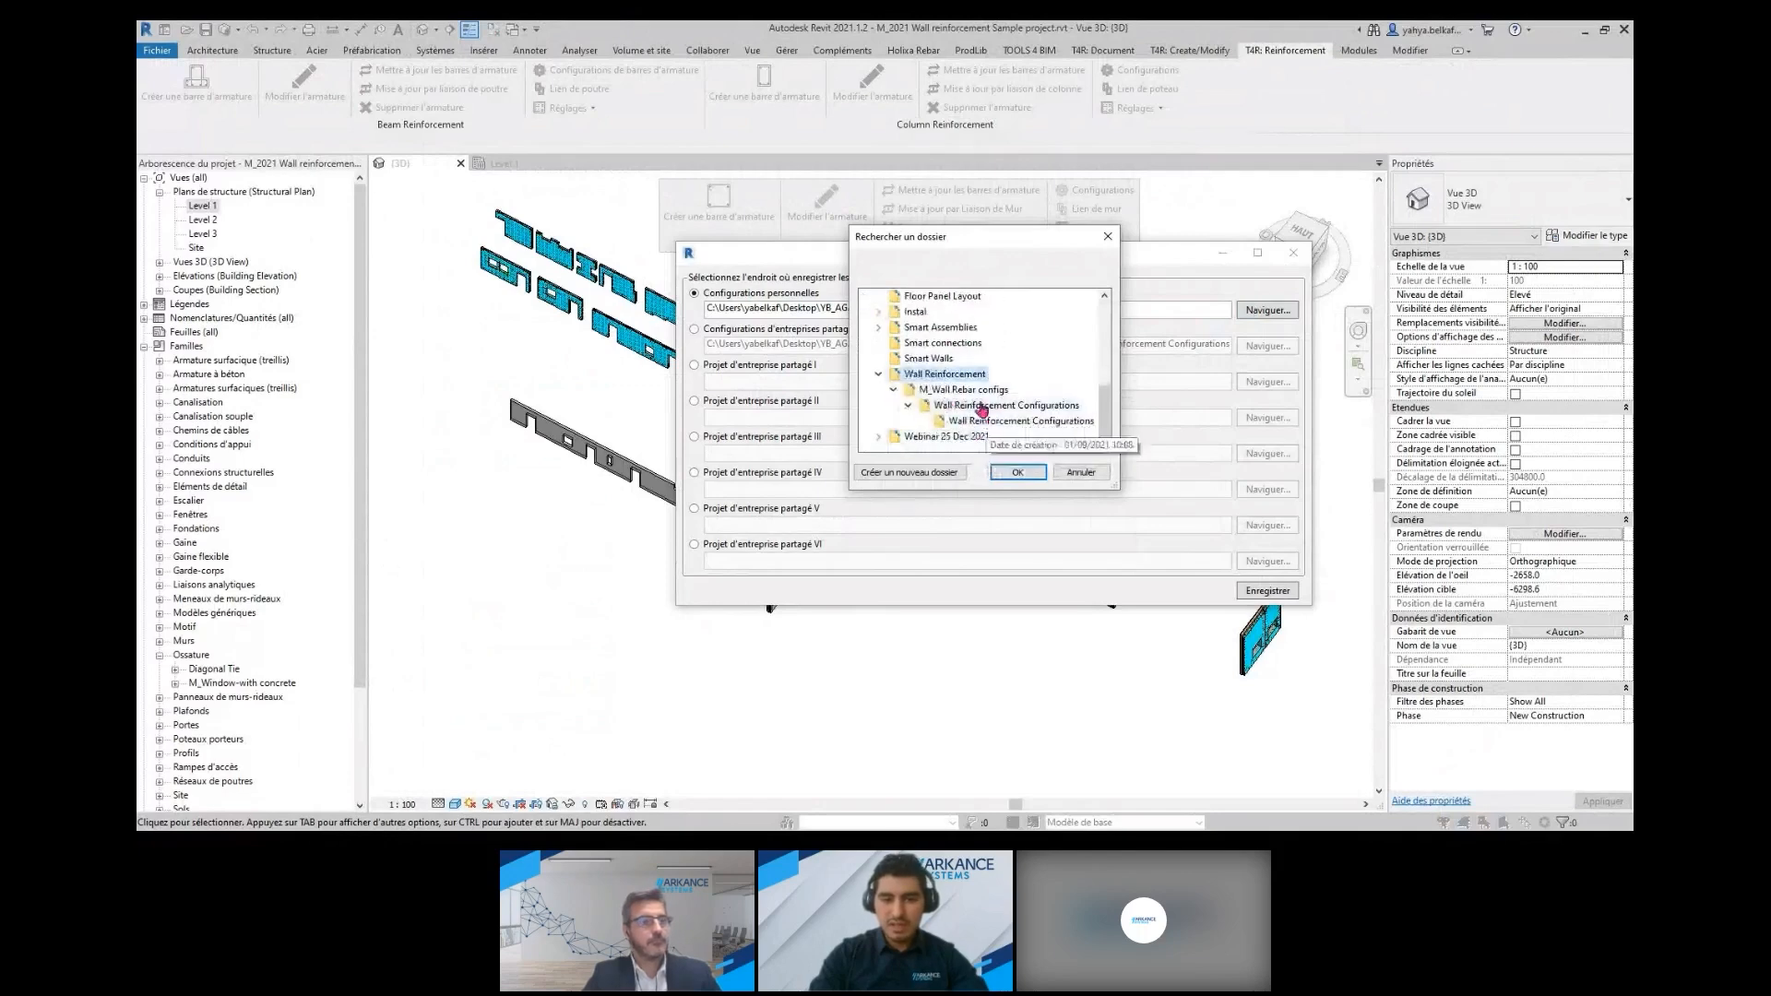
{"action": "left_click", "coordinate": [964, 391]}
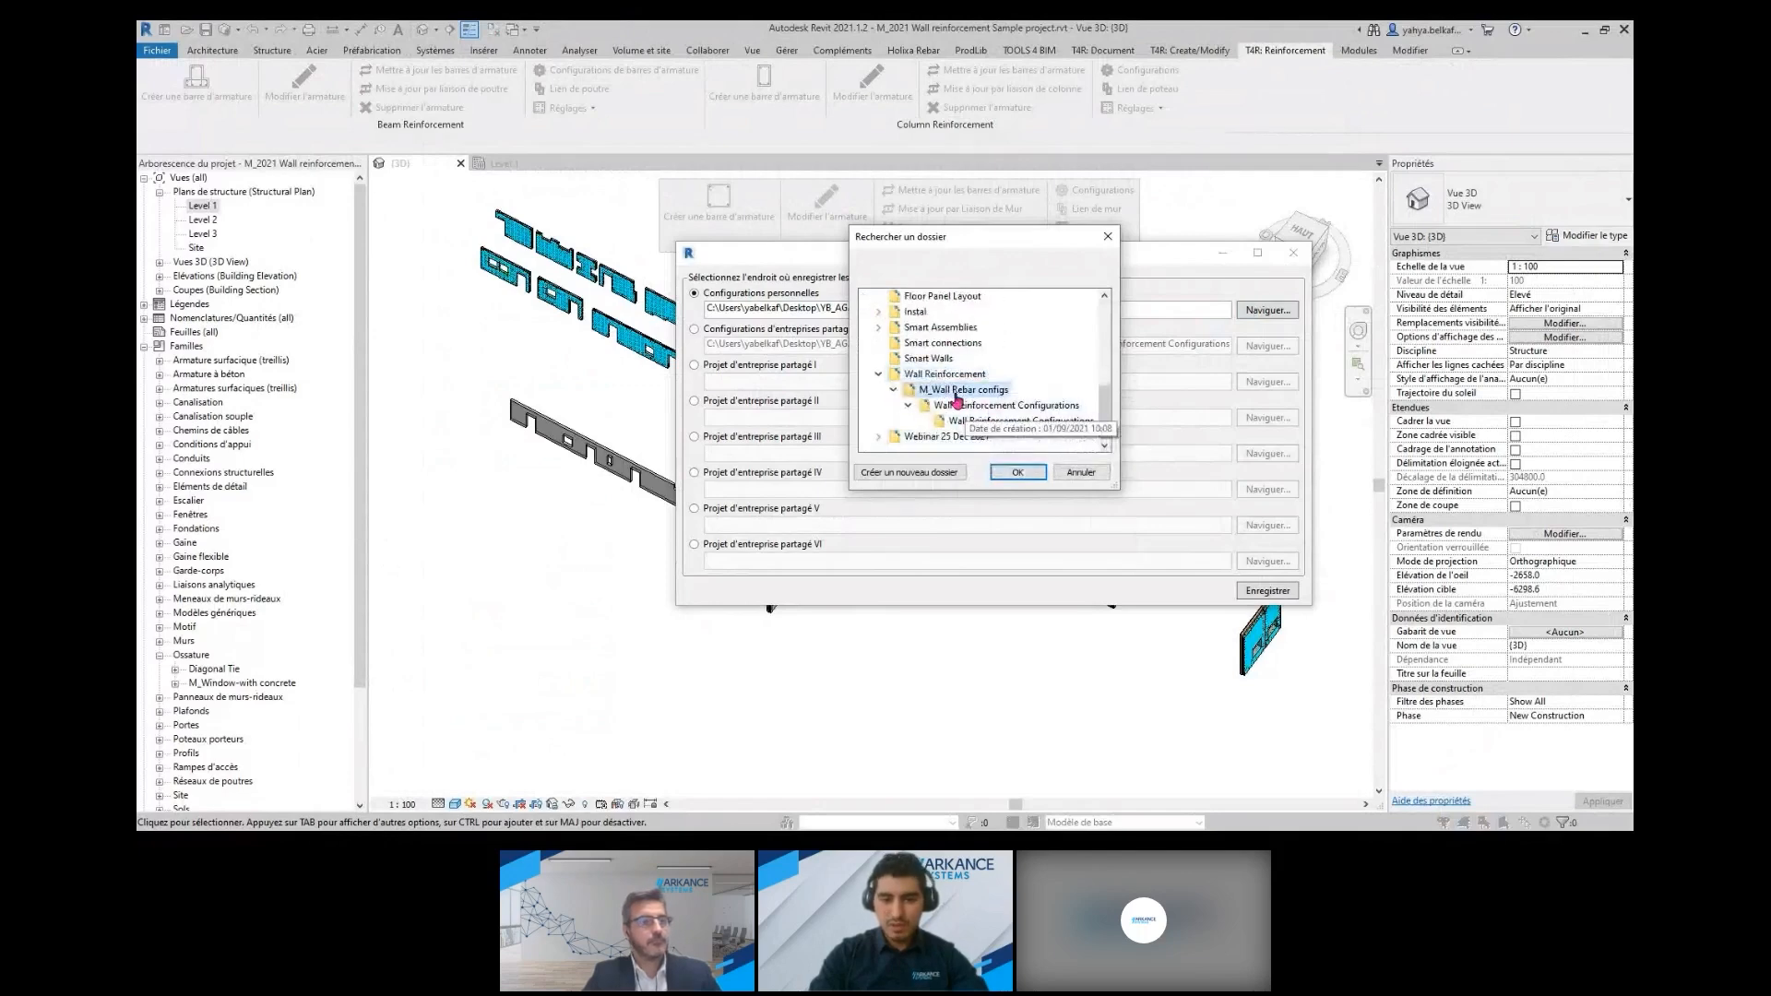
{"action": "left_click", "coordinate": [1018, 473]}
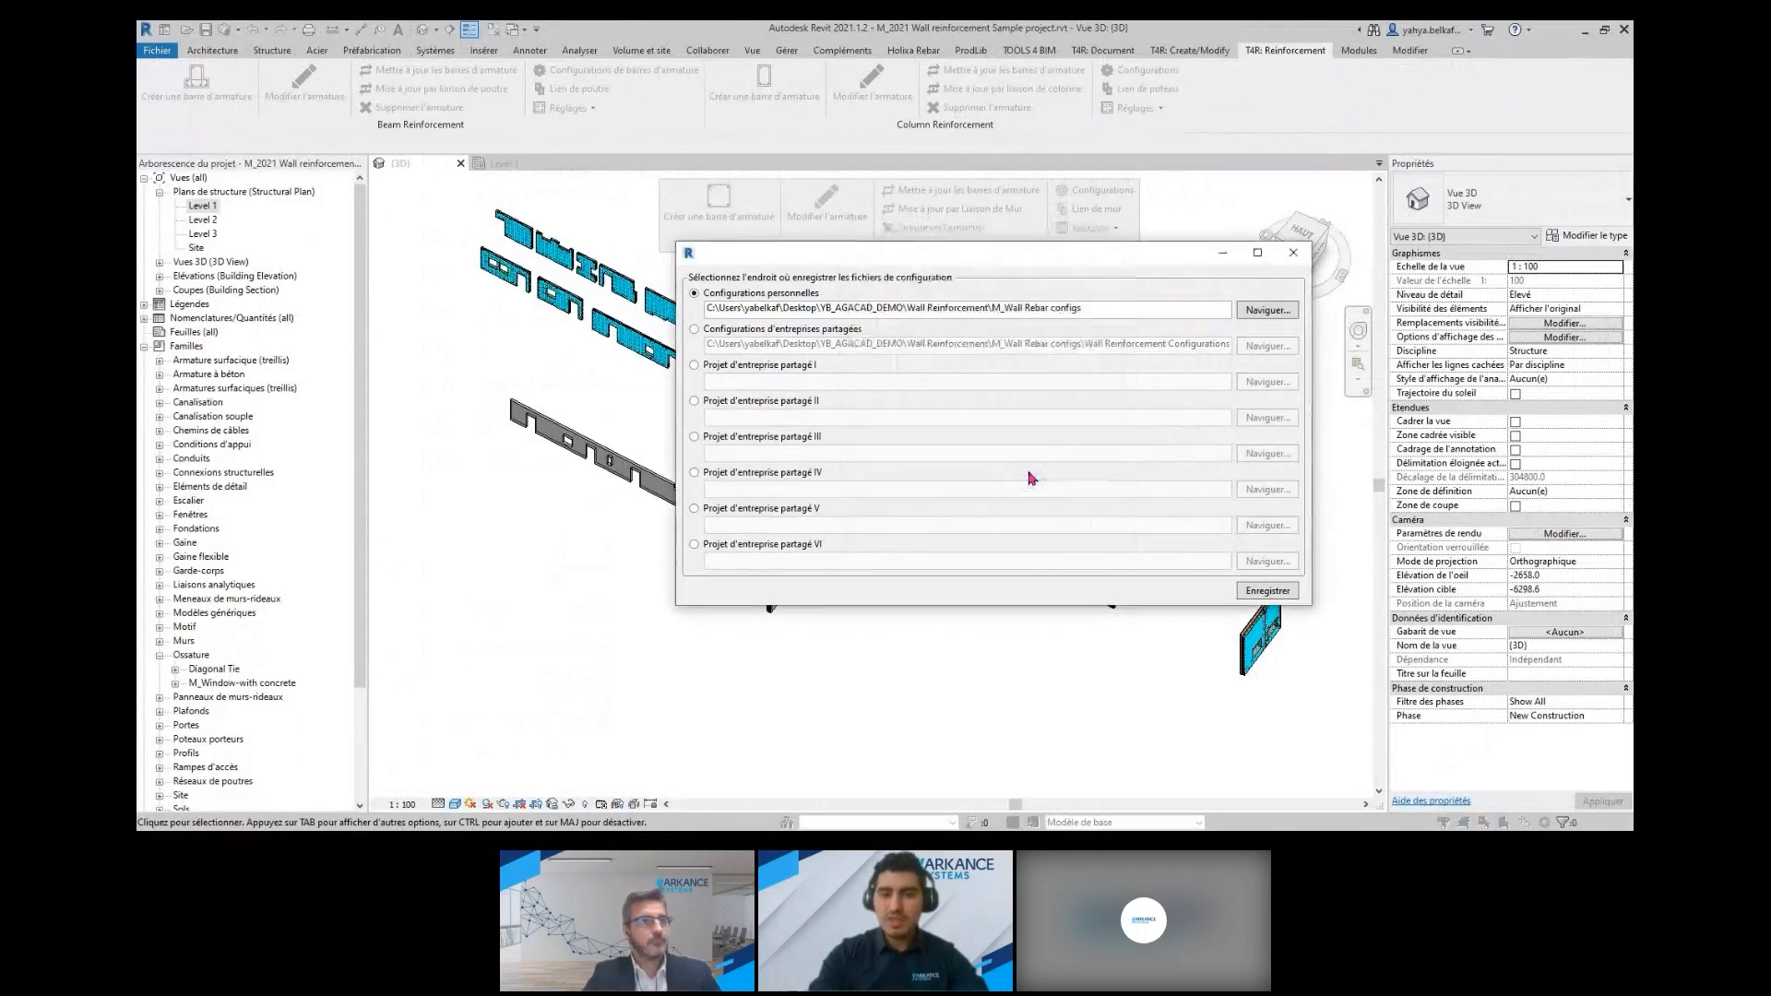
{"action": "left_click", "coordinate": [1270, 591]}
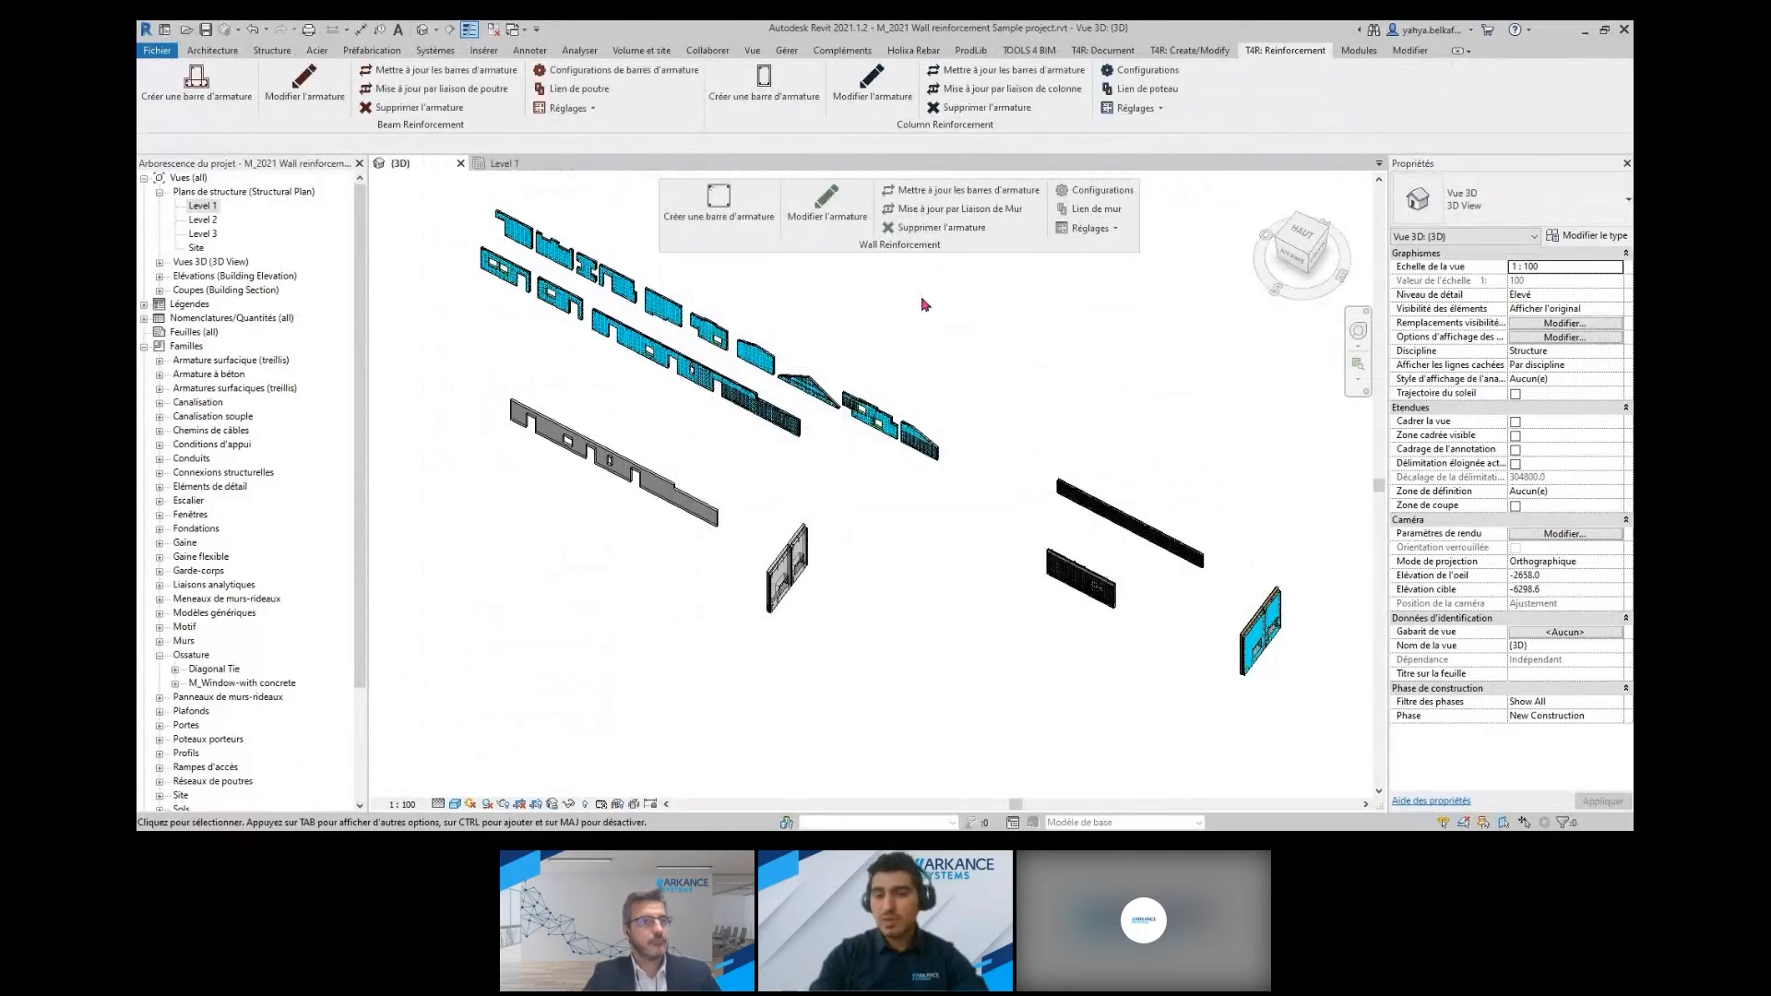
Reopen the wall reinforcement configurations and load the Solid wall default values configuration
{"action": "left_click", "coordinate": [1076, 194]}
{"action": "left_click", "coordinate": [620, 93]}
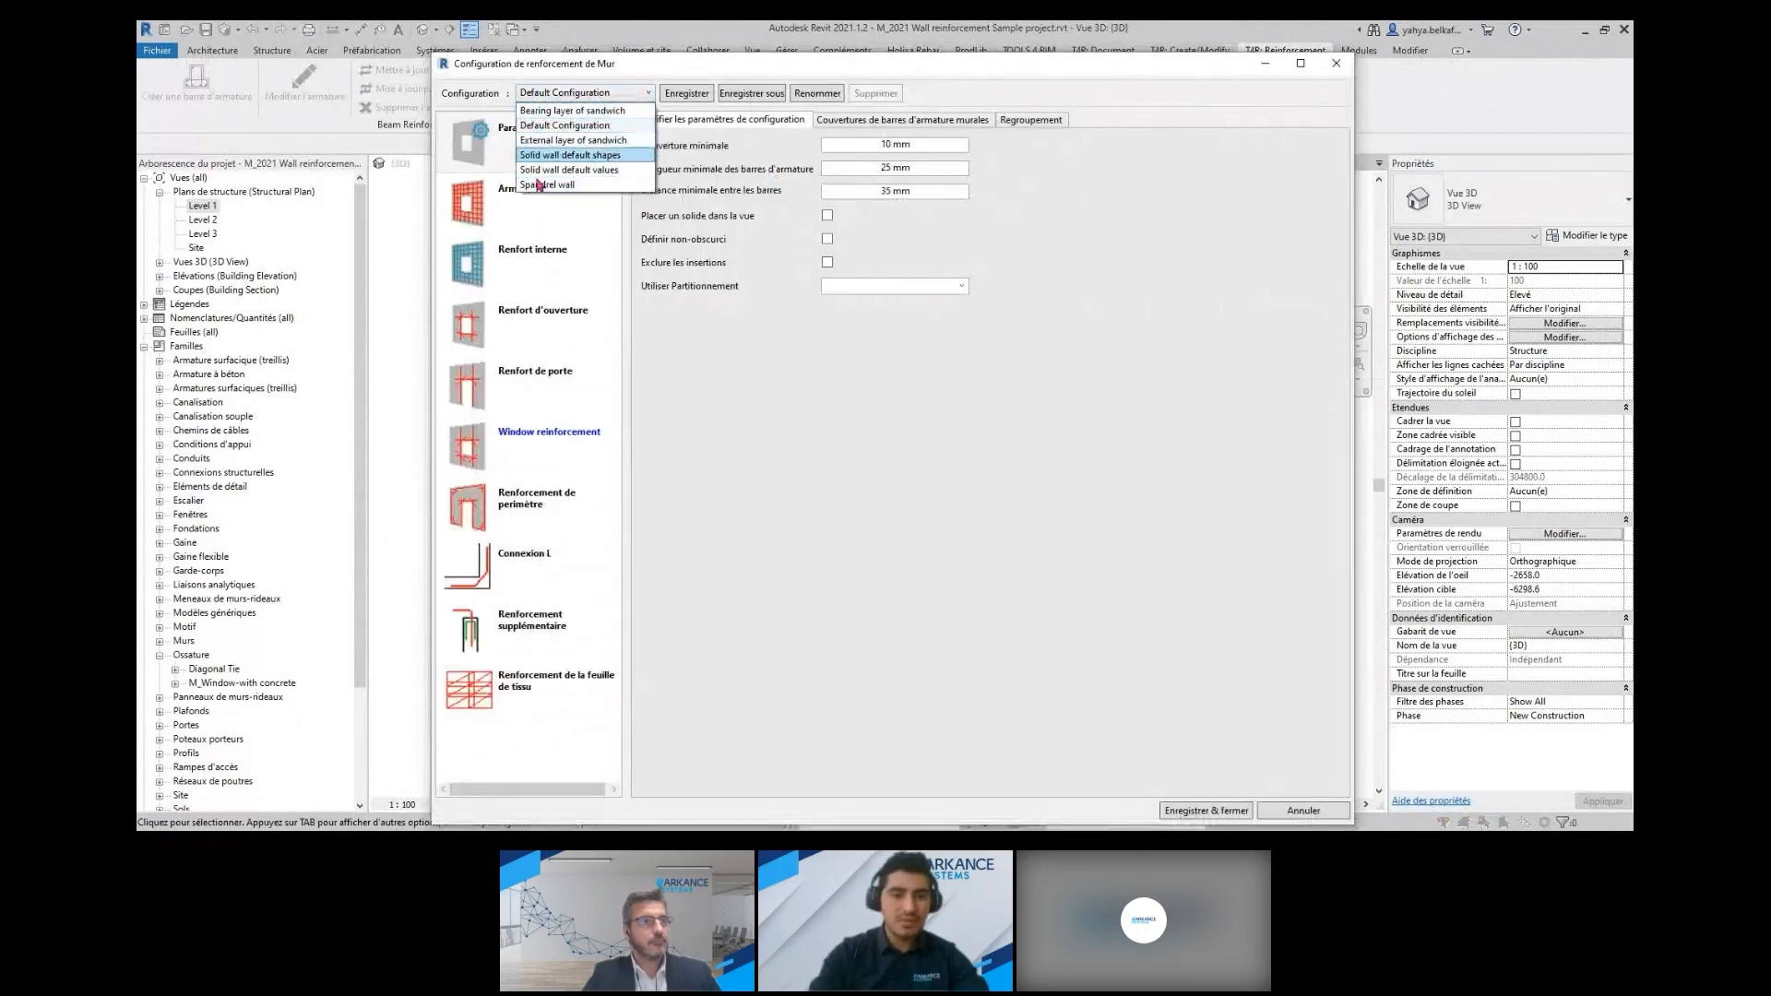
{"action": "left_click", "coordinate": [706, 371]}
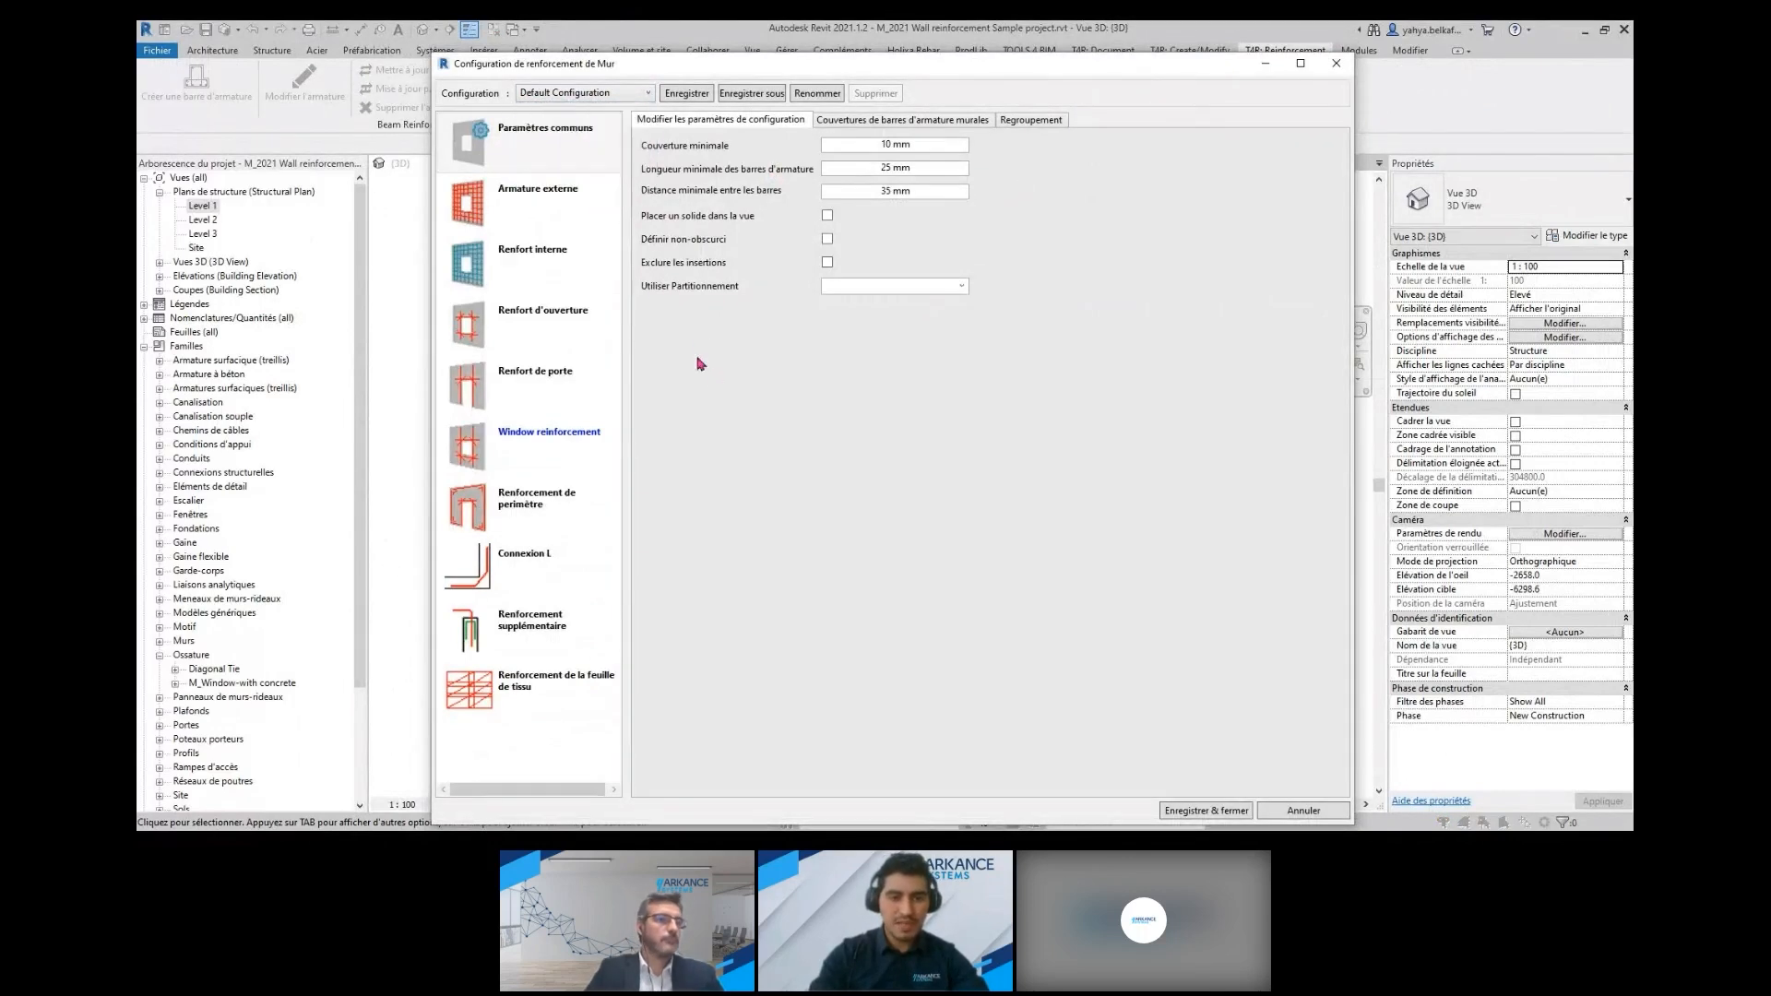
{"action": "left_click", "coordinate": [635, 94]}
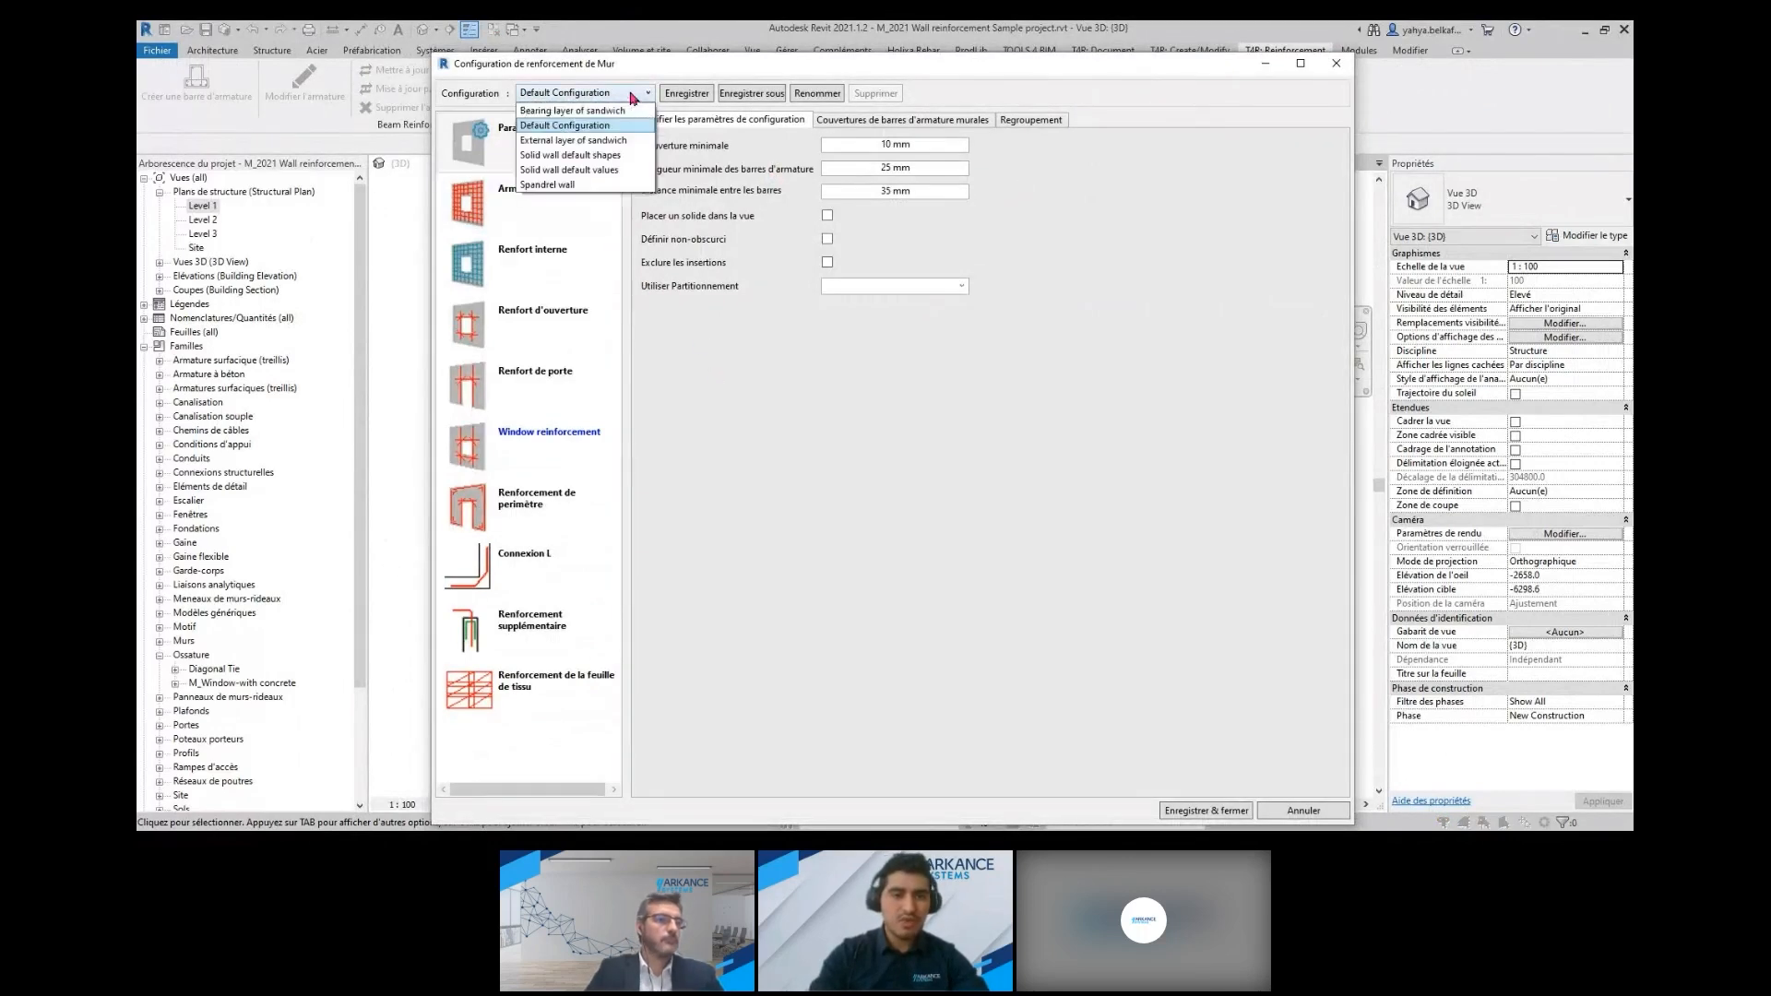
{"action": "left_click", "coordinate": [596, 170]}
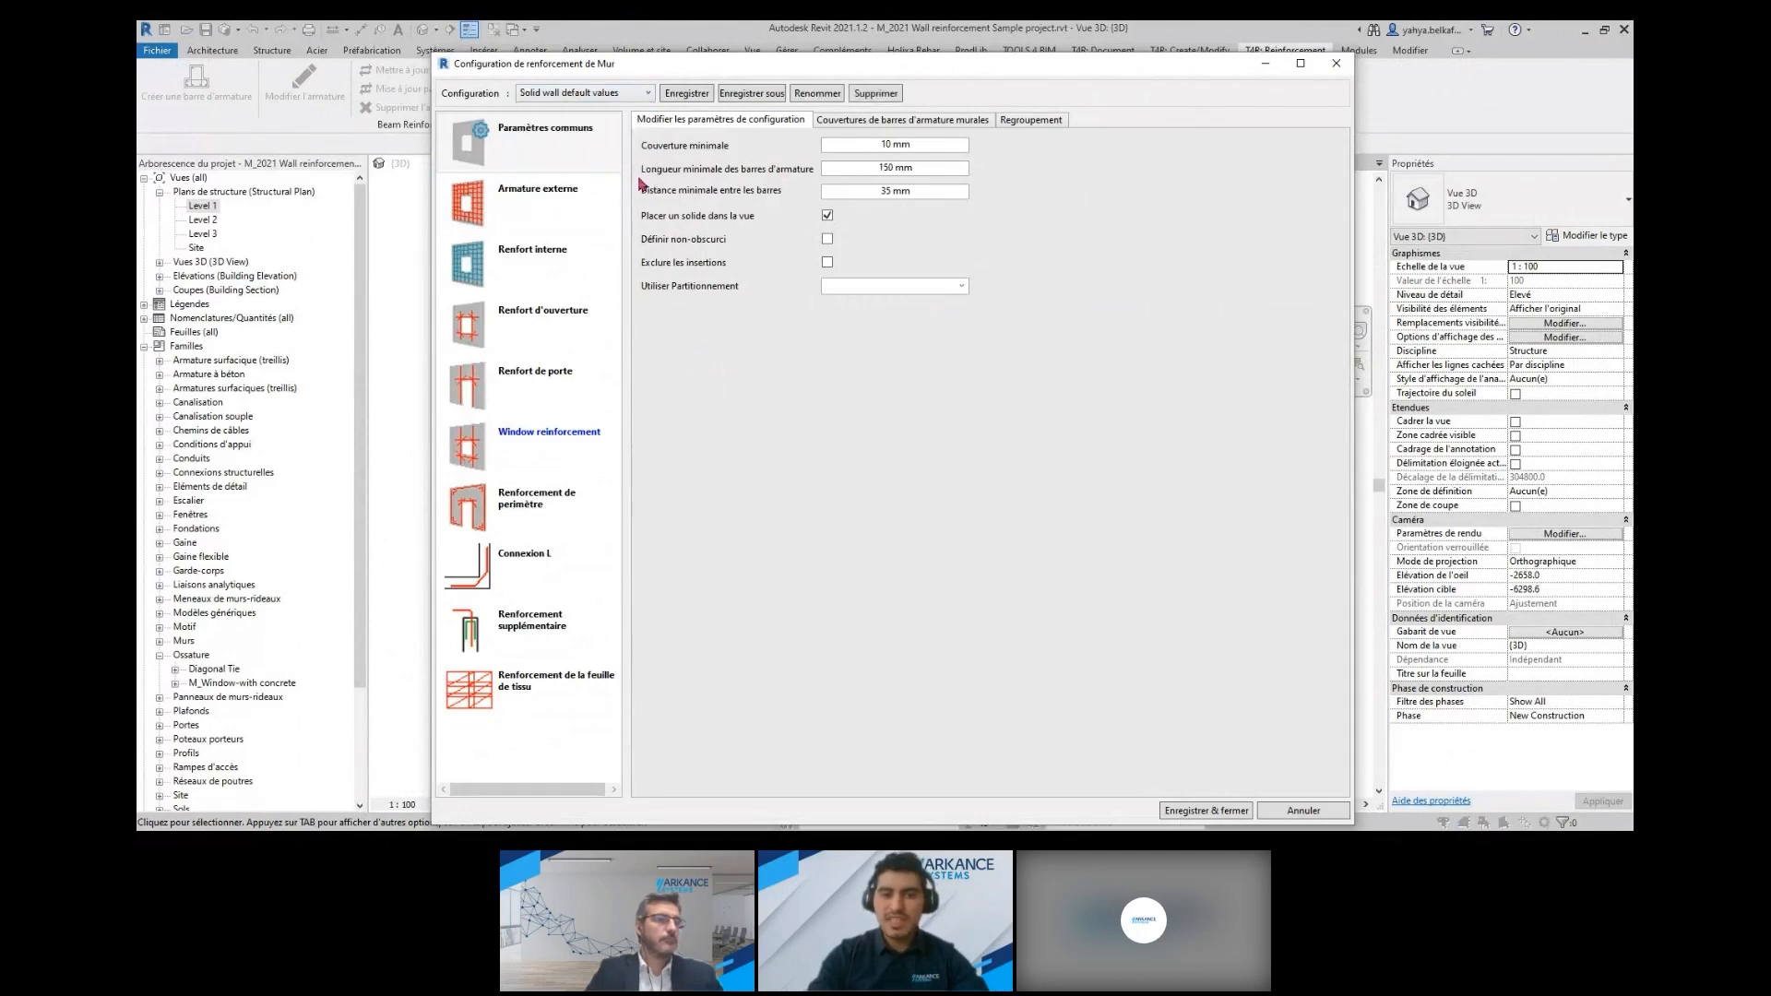
Review the external reinforcement's vertical bars, horizontal bars and covers, and the internal reinforcement's vertical bars
{"action": "left_click", "coordinate": [541, 195]}
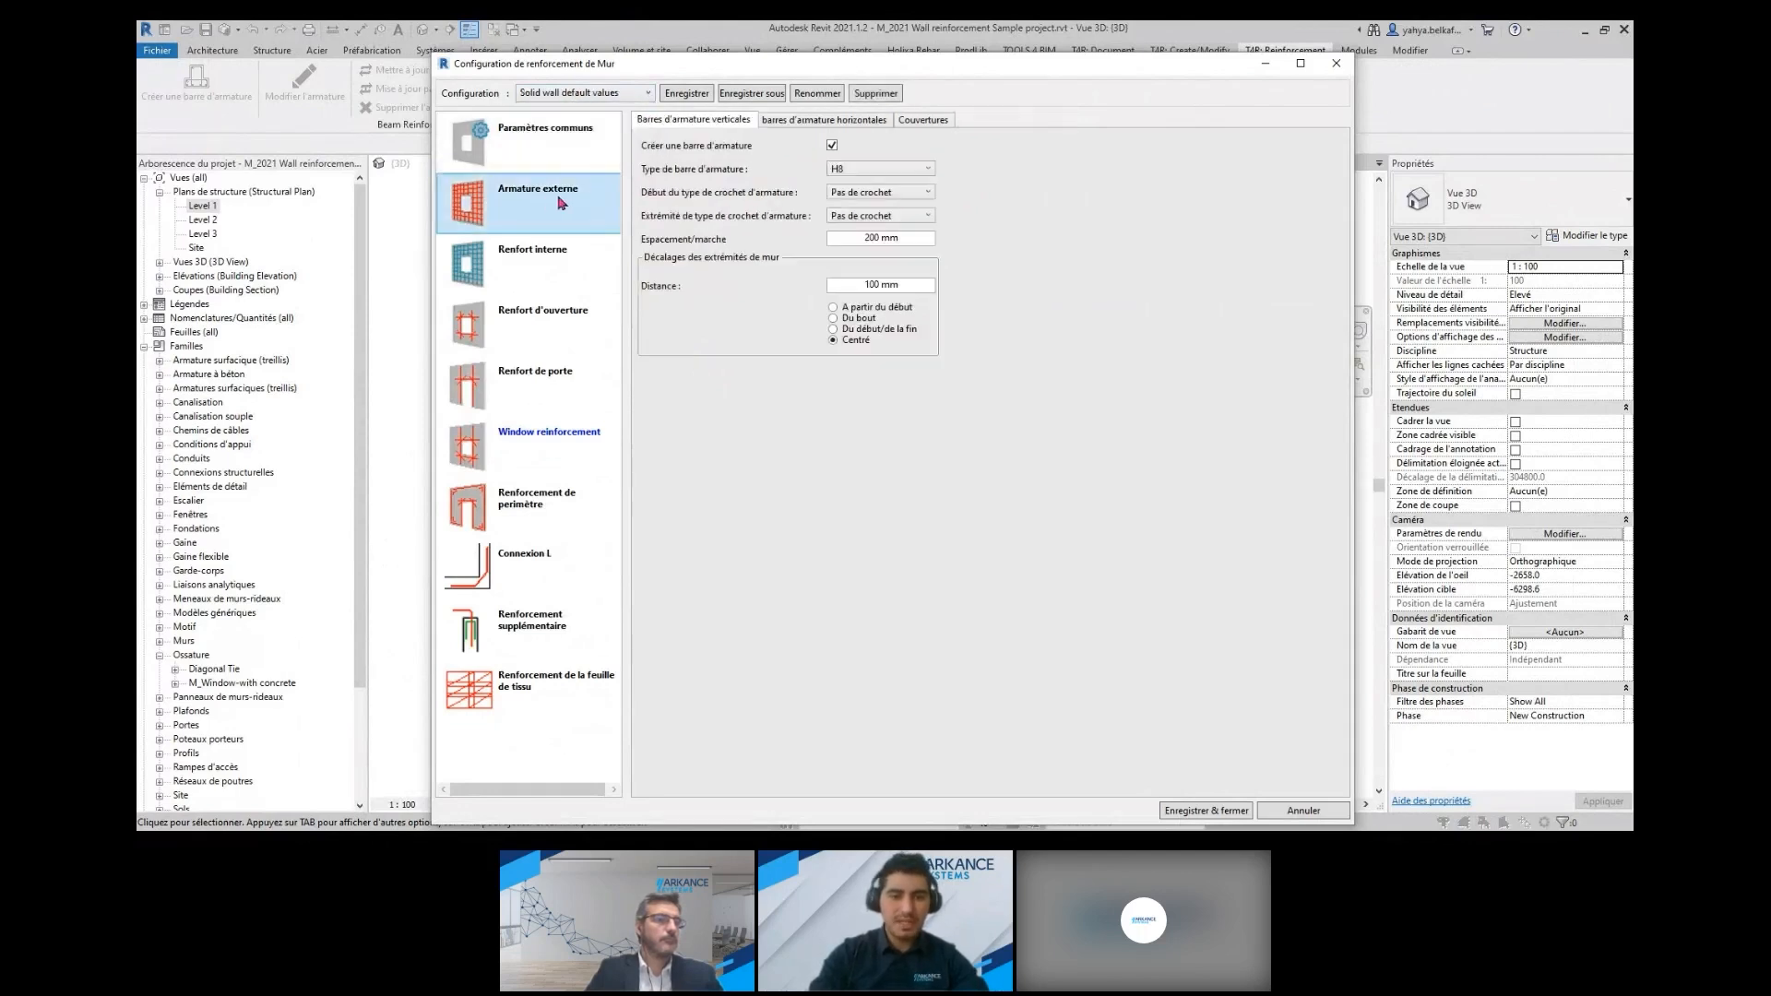
{"action": "left_click", "coordinate": [793, 120]}
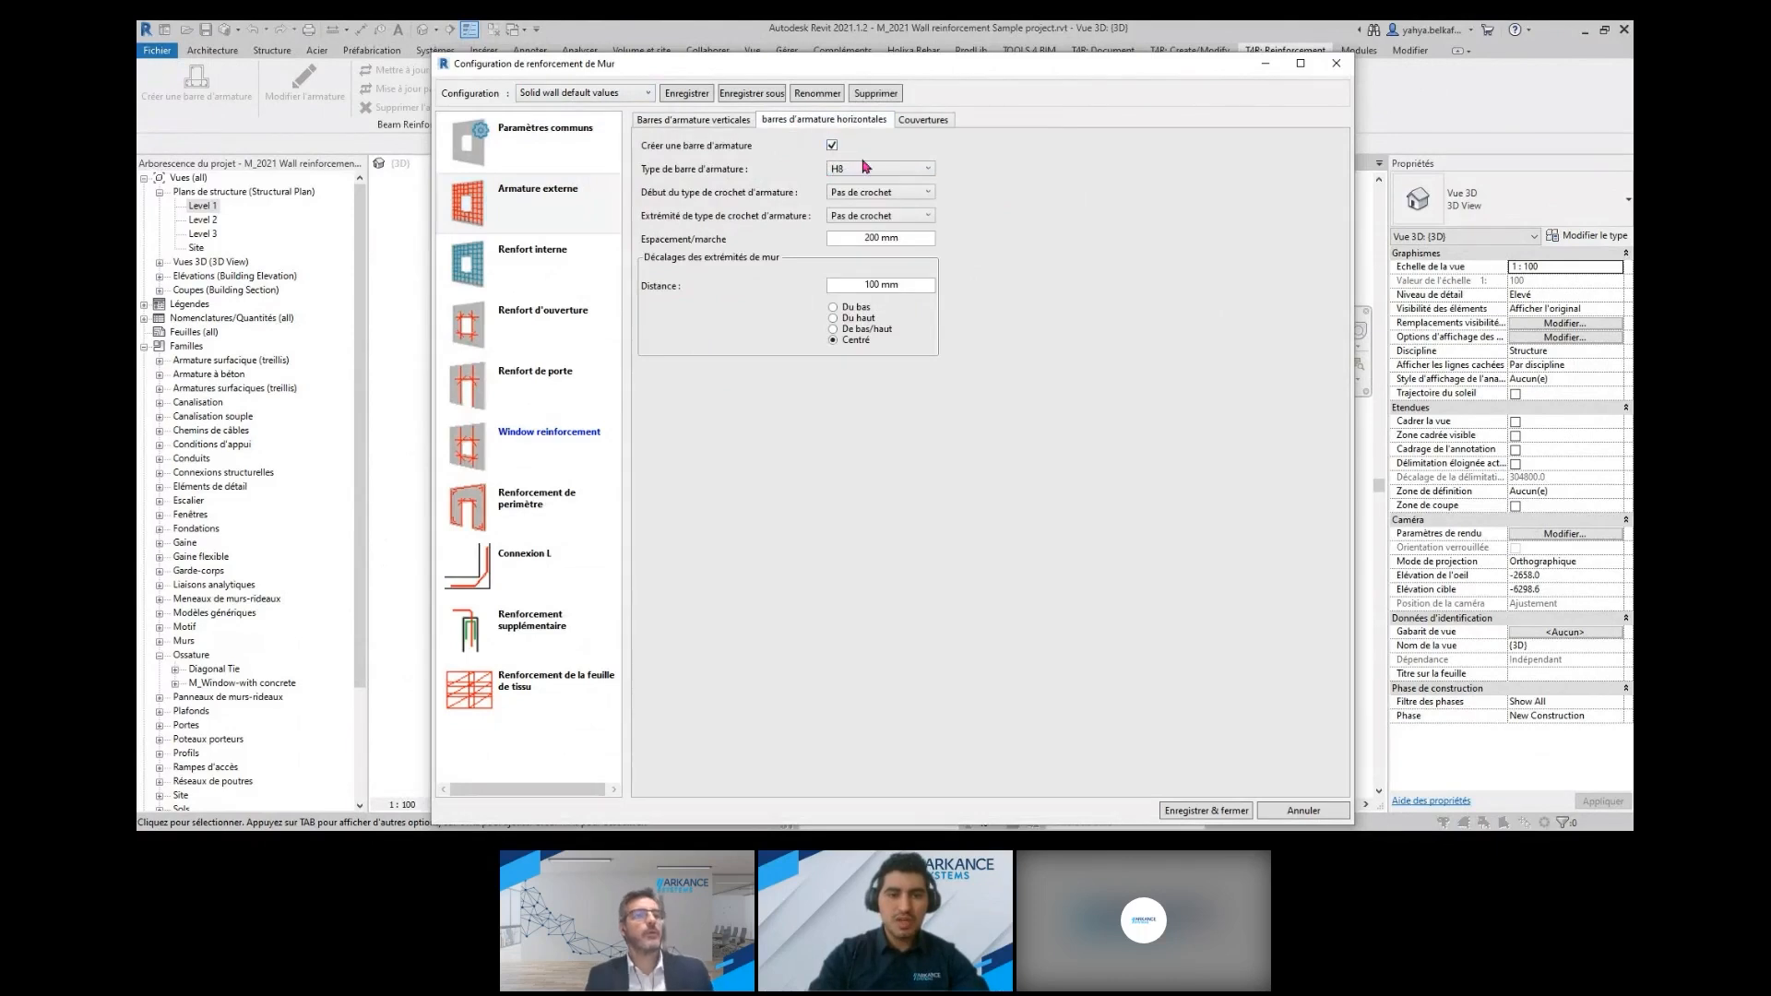
{"action": "left_click", "coordinate": [922, 124]}
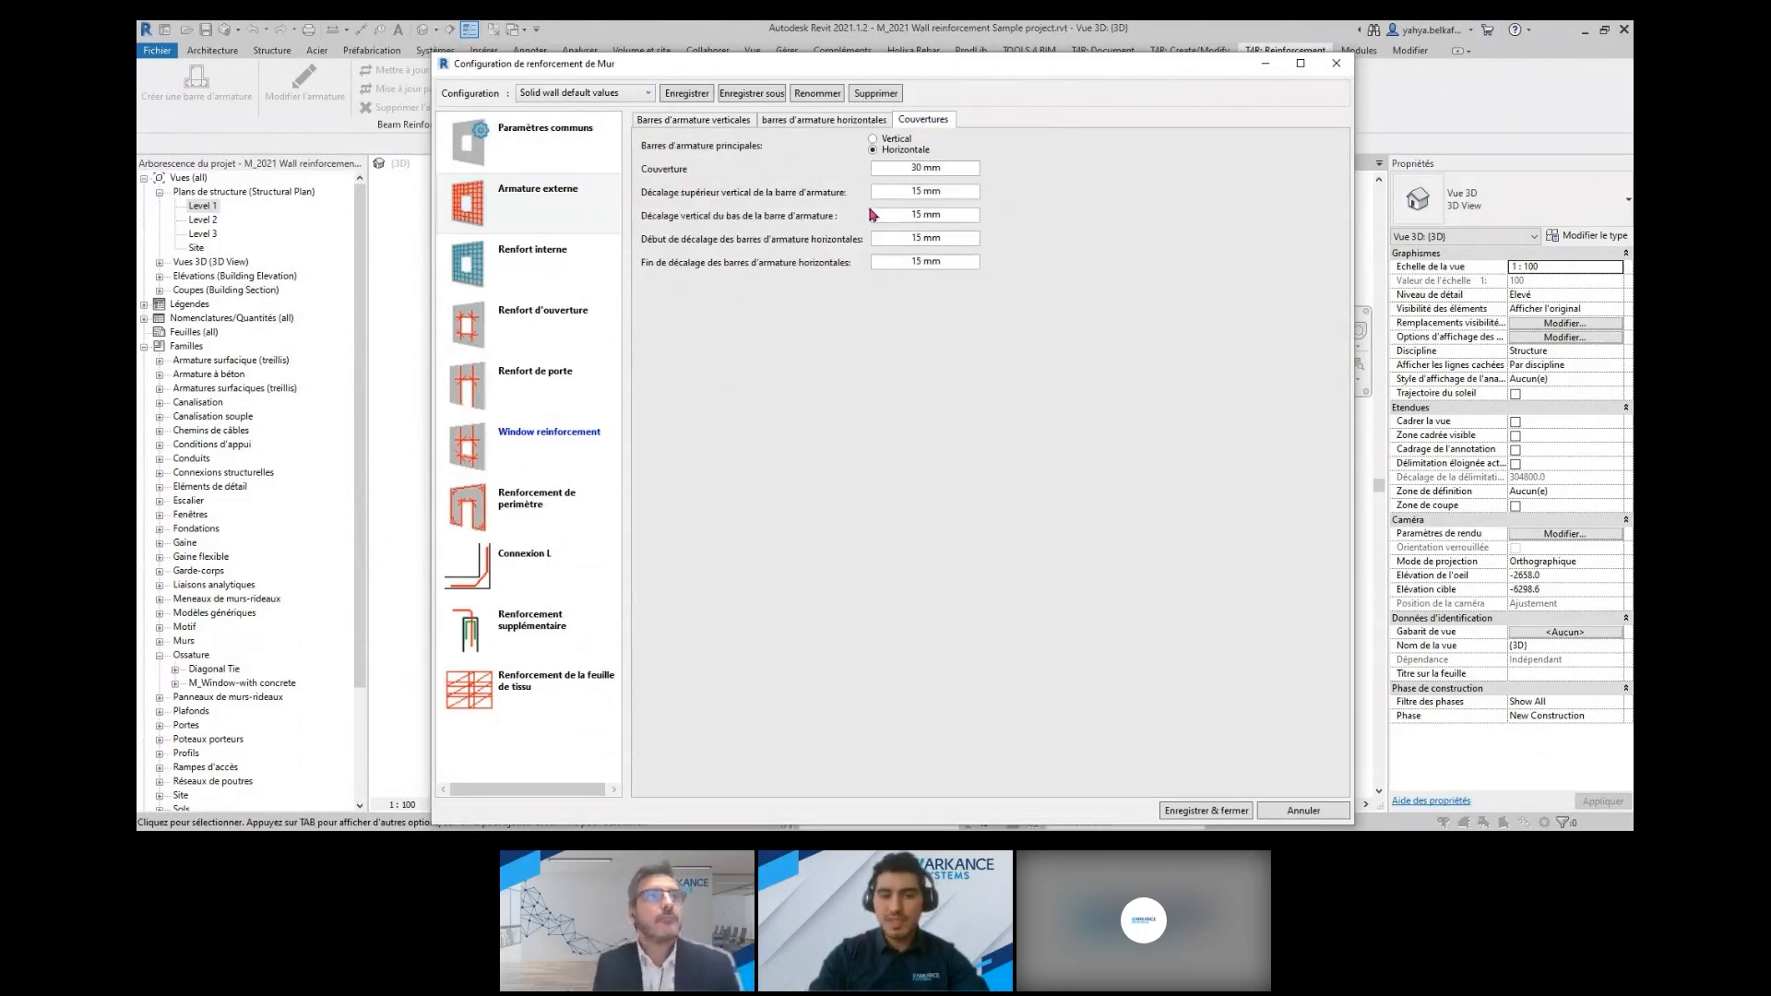
{"action": "left_click", "coordinate": [596, 261]}
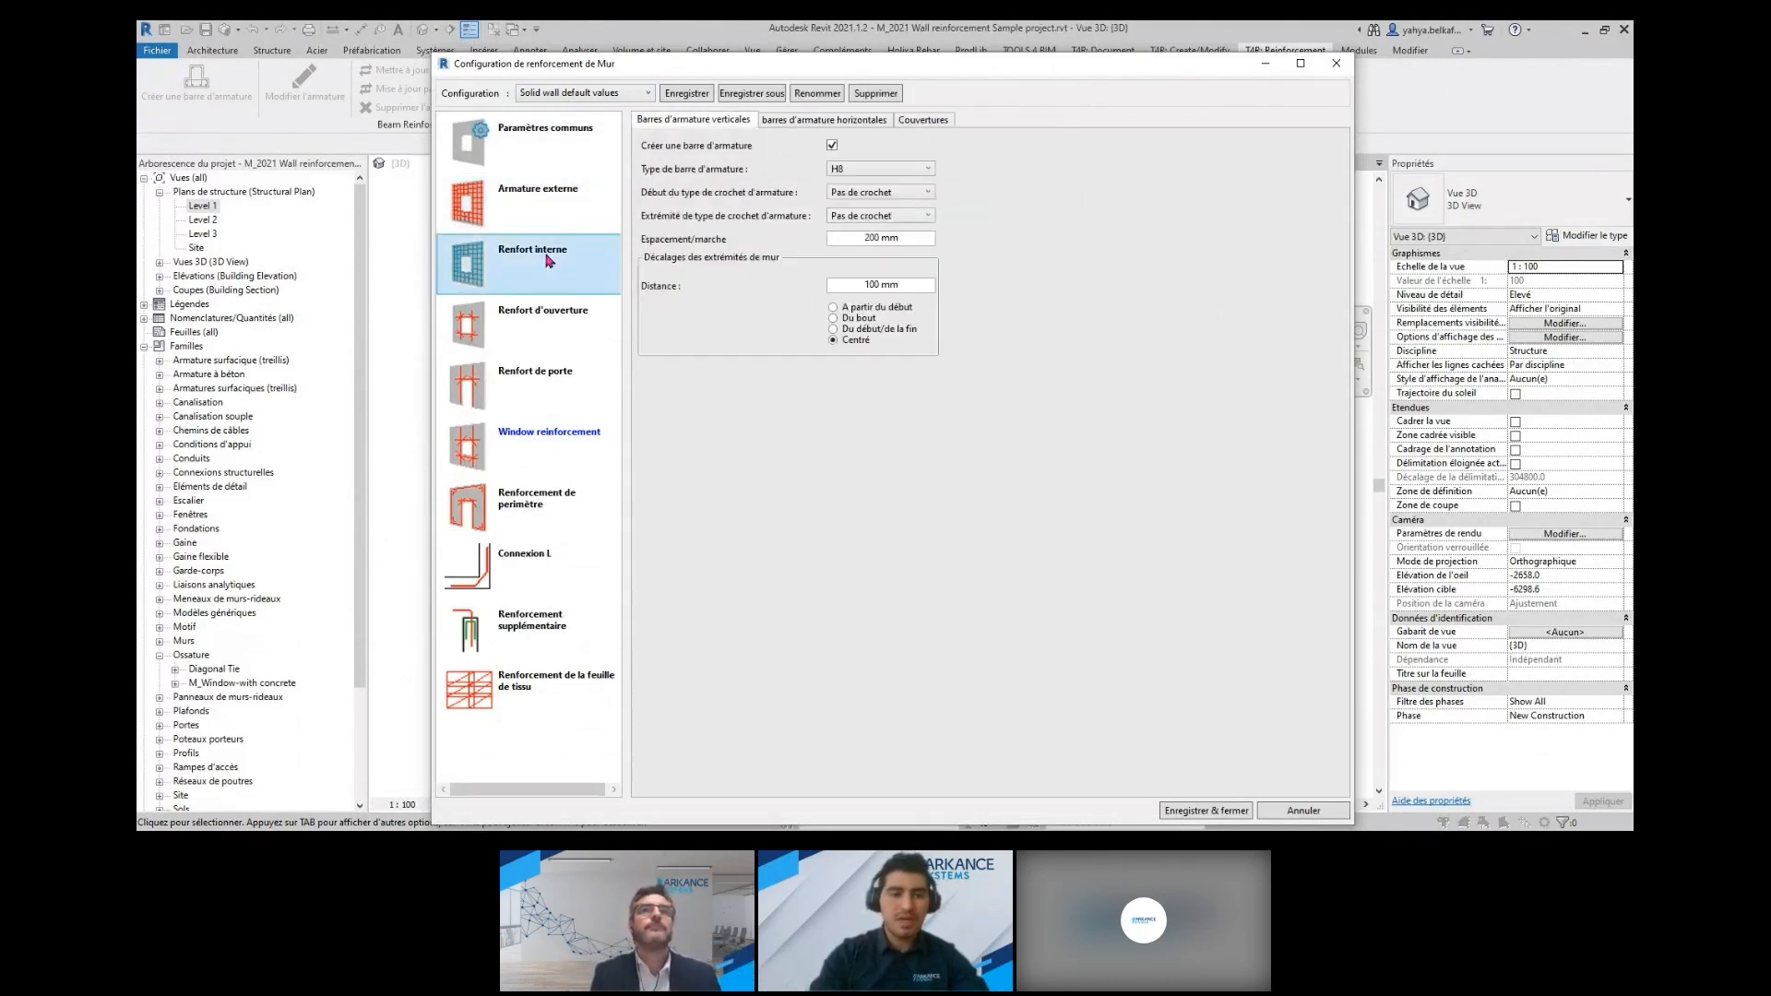
Review the door reinforcement settings and the bar rows defined for opening reinforcement
{"action": "left_click", "coordinate": [553, 383]}
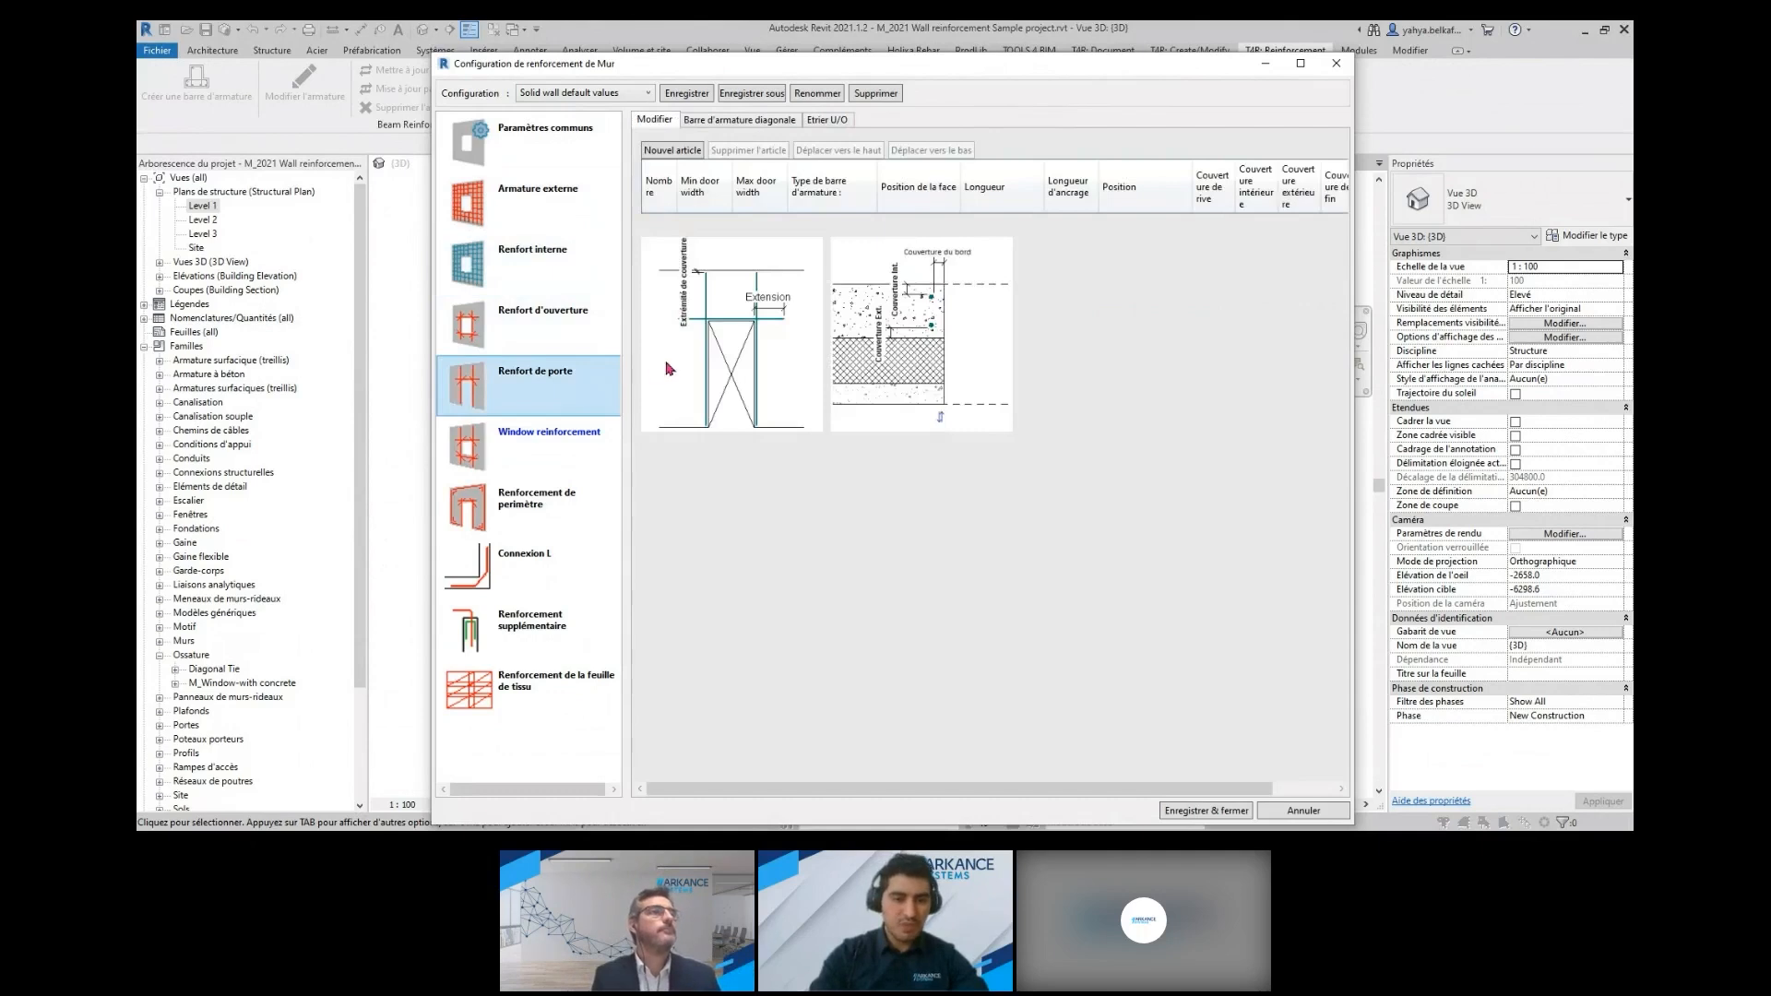
{"action": "left_click", "coordinate": [567, 334]}
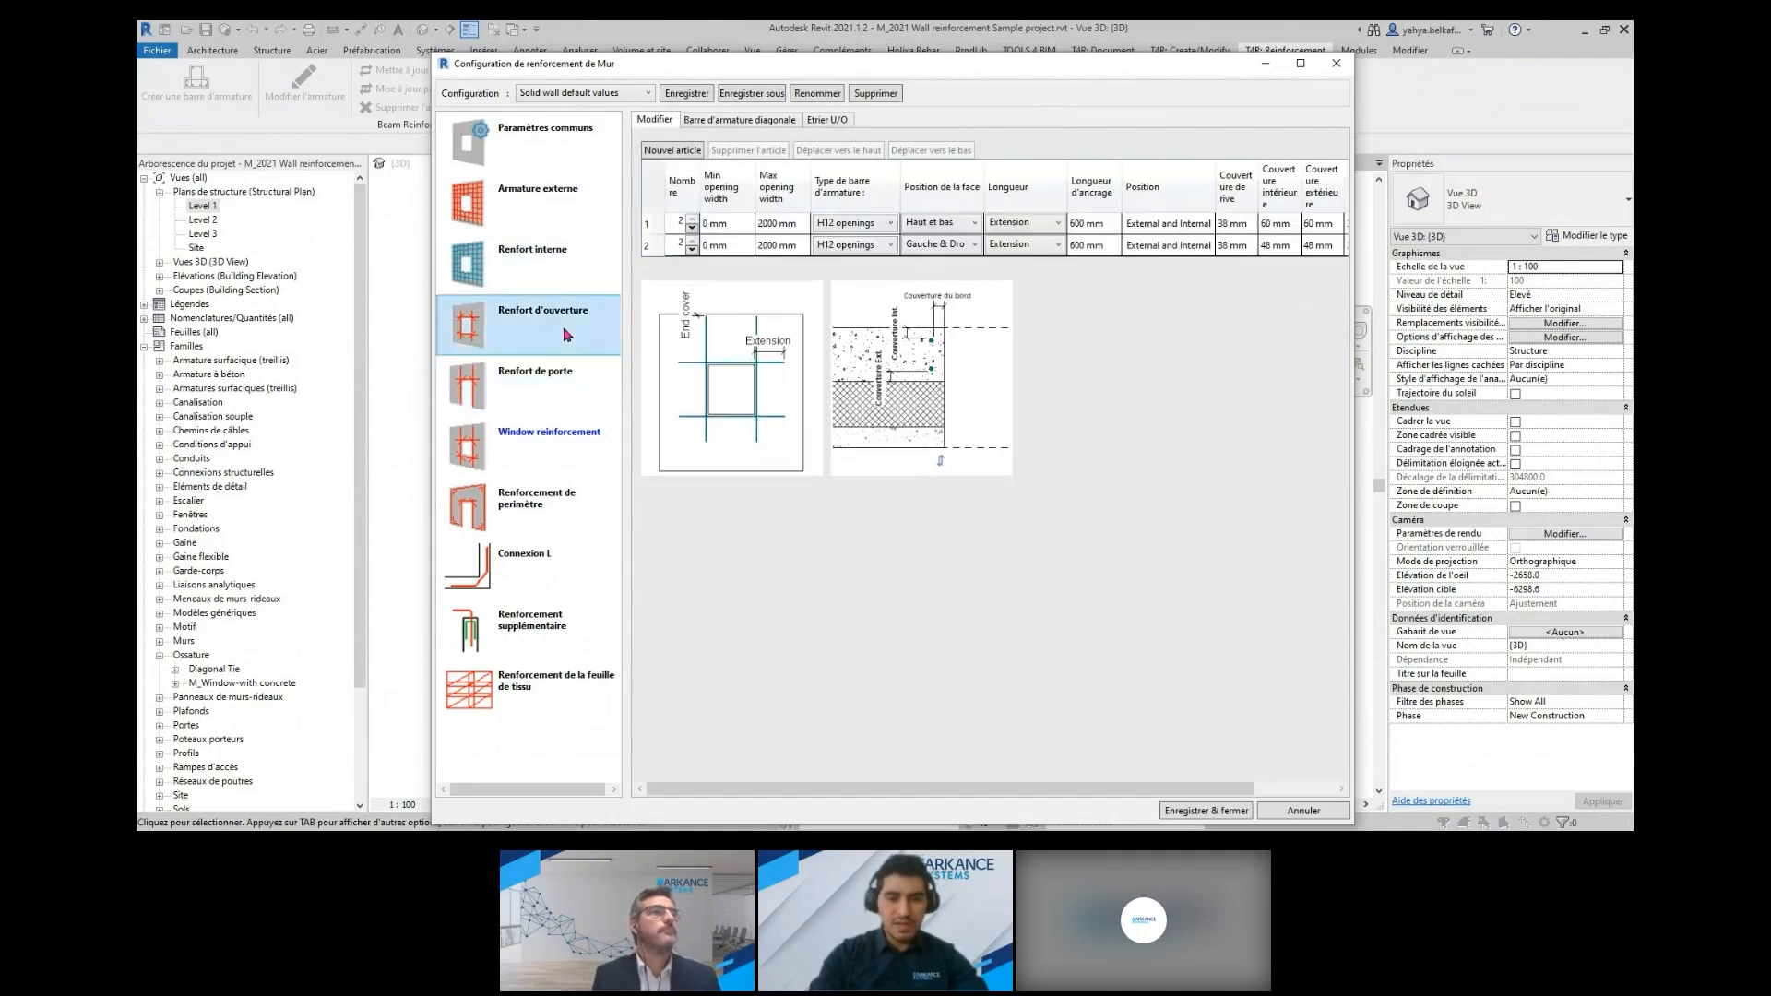
{"action": "left_click", "coordinate": [676, 246]}
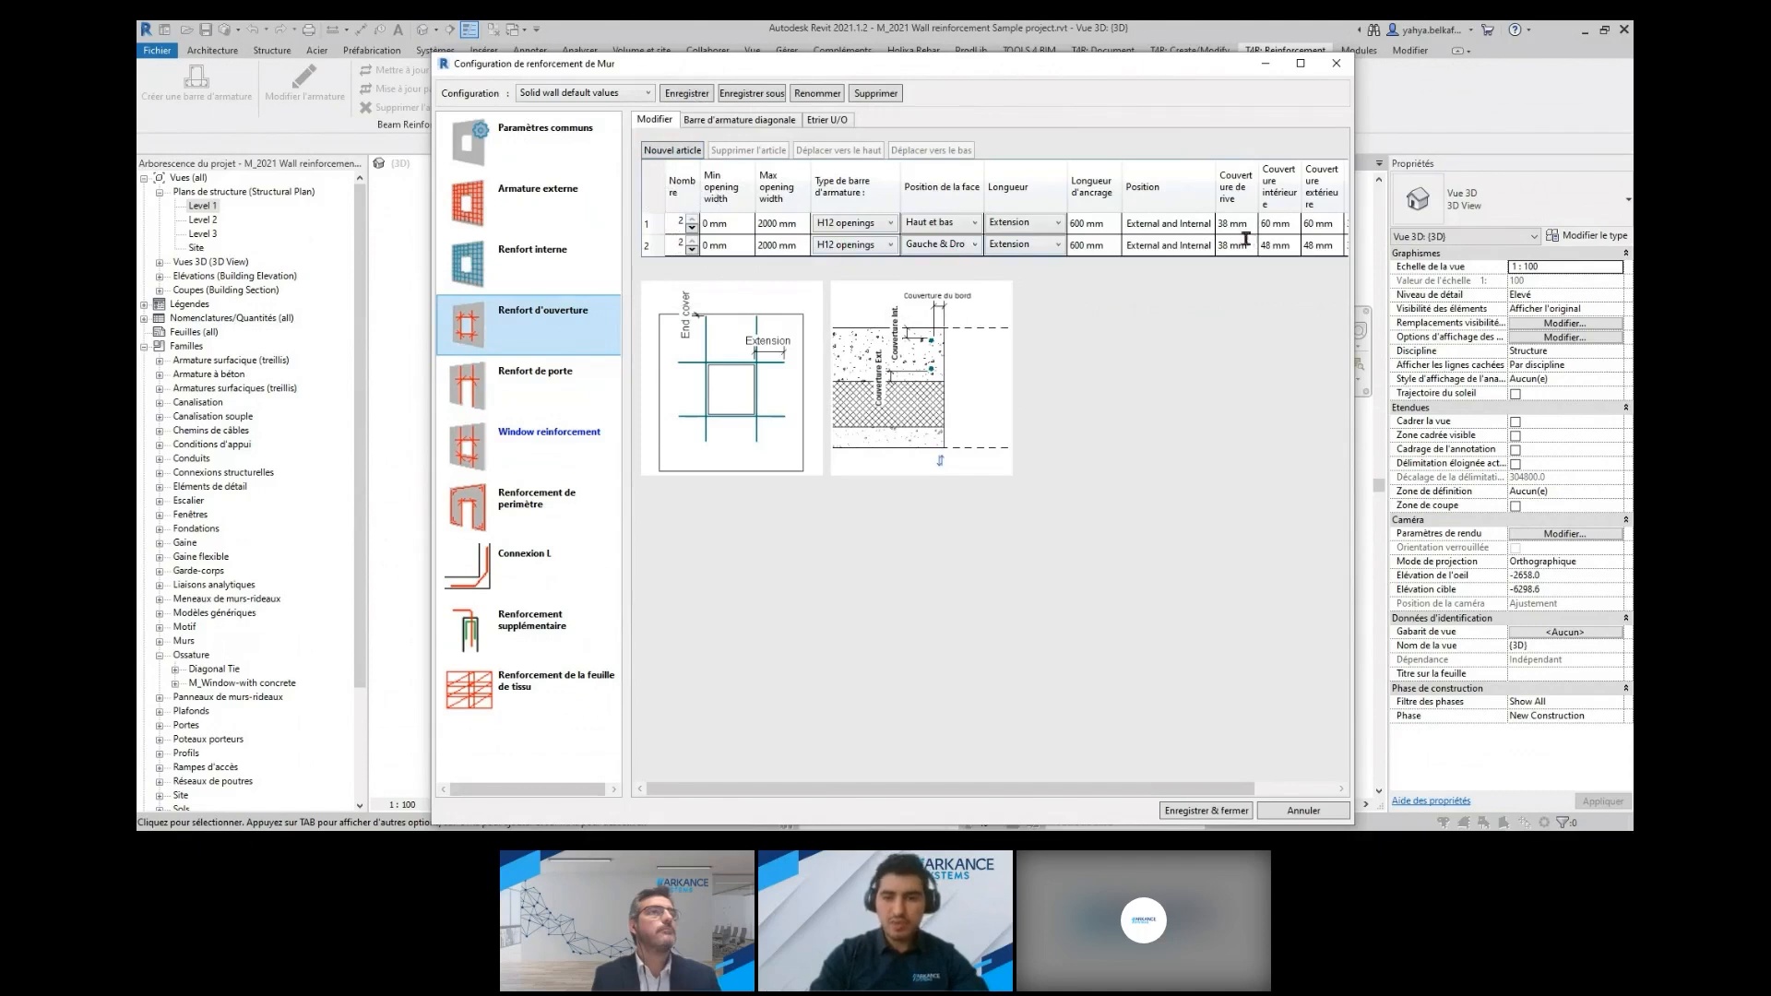
Add a third bar row to the opening reinforcement and set its number of bars to 0
{"action": "left_click", "coordinate": [685, 157]}
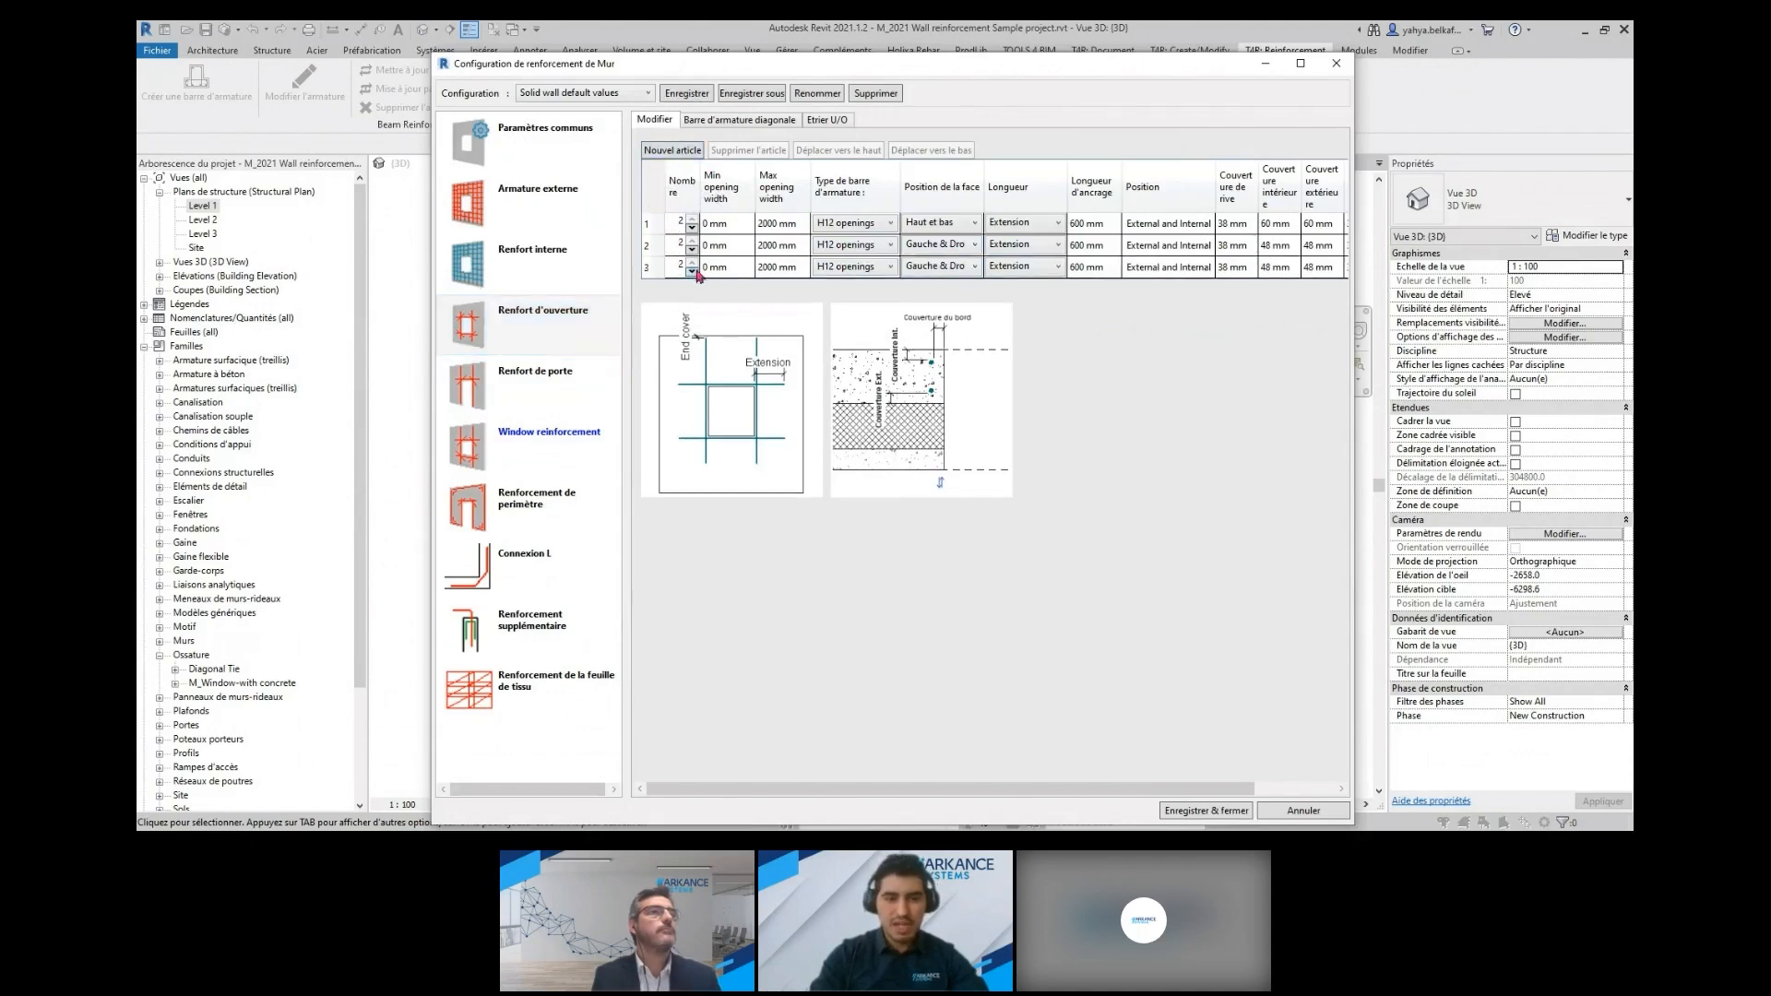
{"action": "left_click", "coordinate": [693, 273]}
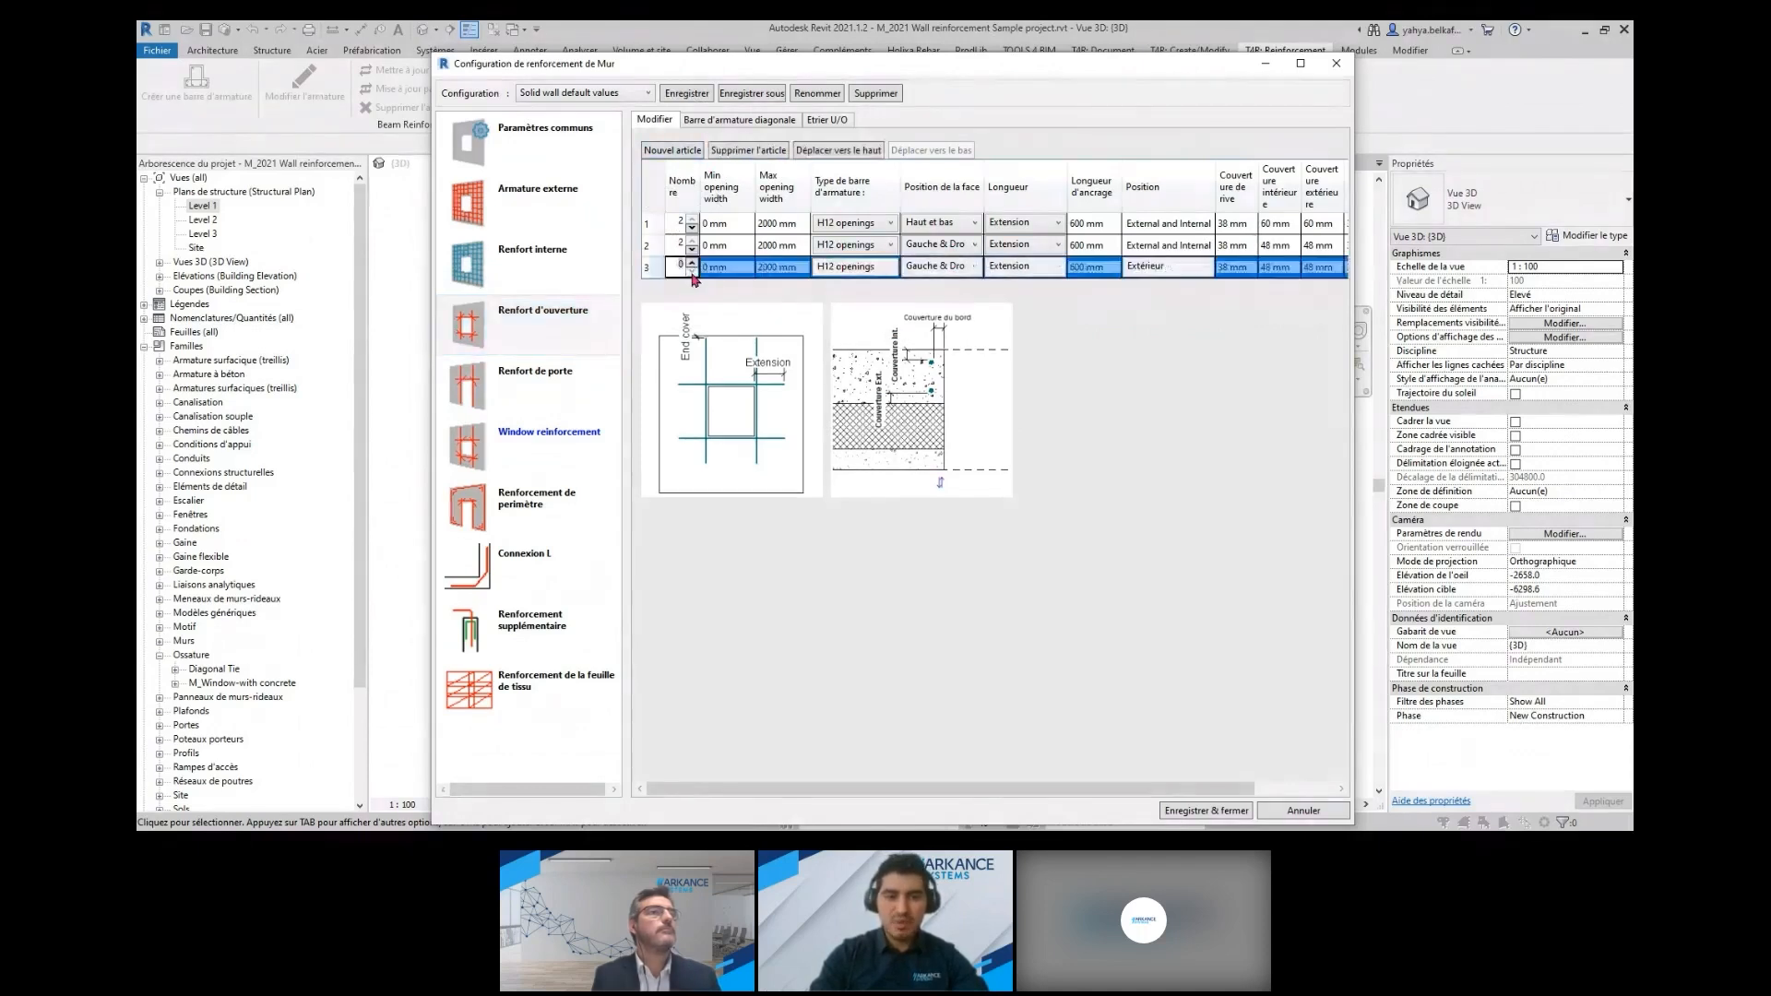
{"action": "left_click", "coordinate": [693, 273]}
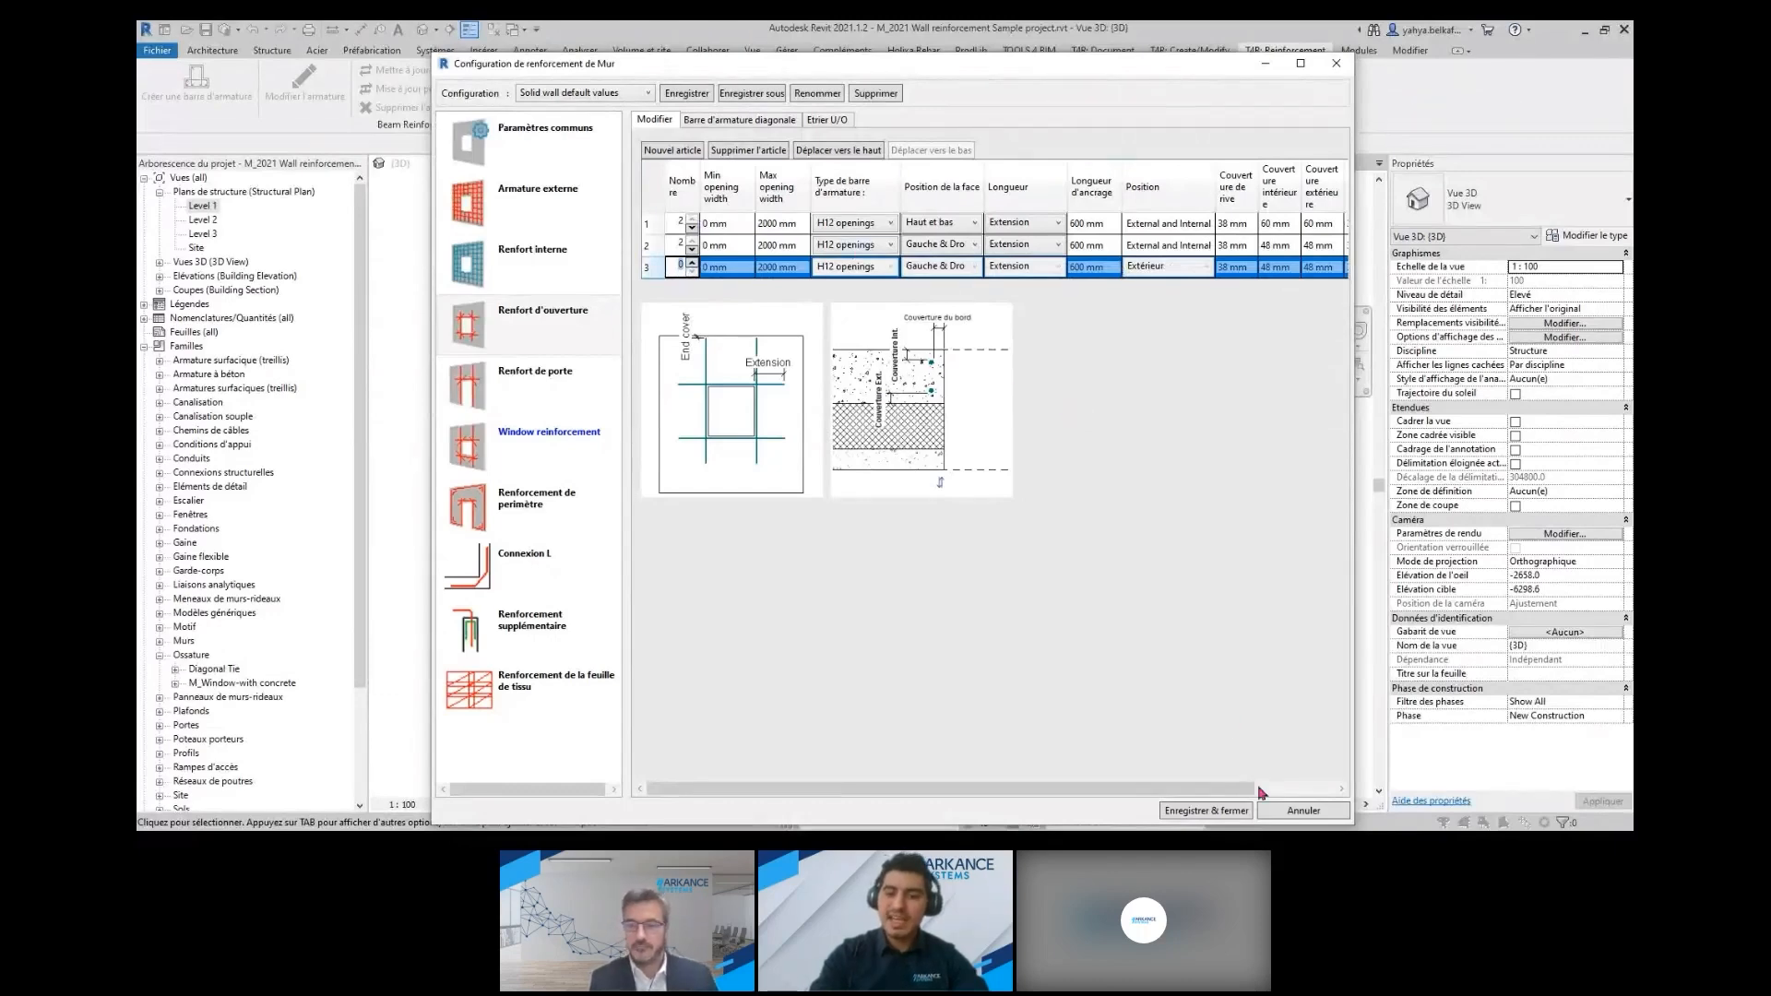
Close the wall reinforcement configuration without saving and generate reinforcement for the long Solid wall 200 with door and window openings
{"action": "left_click", "coordinate": [1301, 811]}
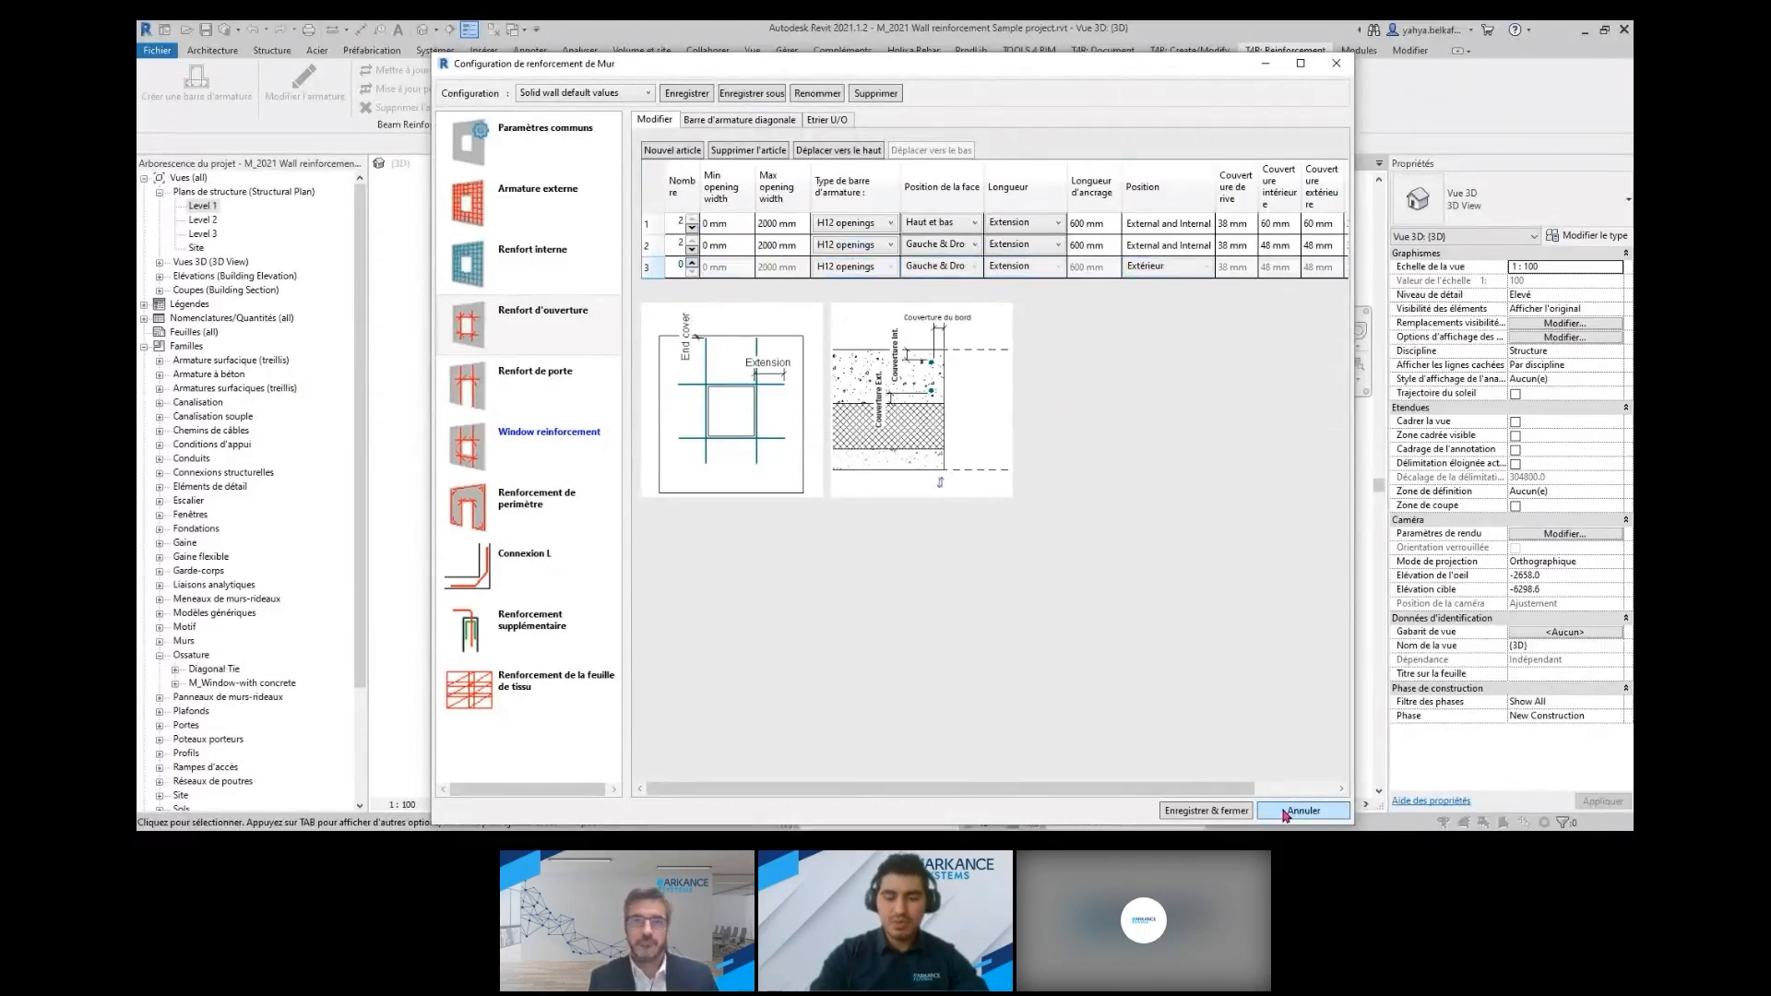
{"action": "scroll", "coordinate": [605, 490], "scroll_direction": "up", "scroll_amount": 5}
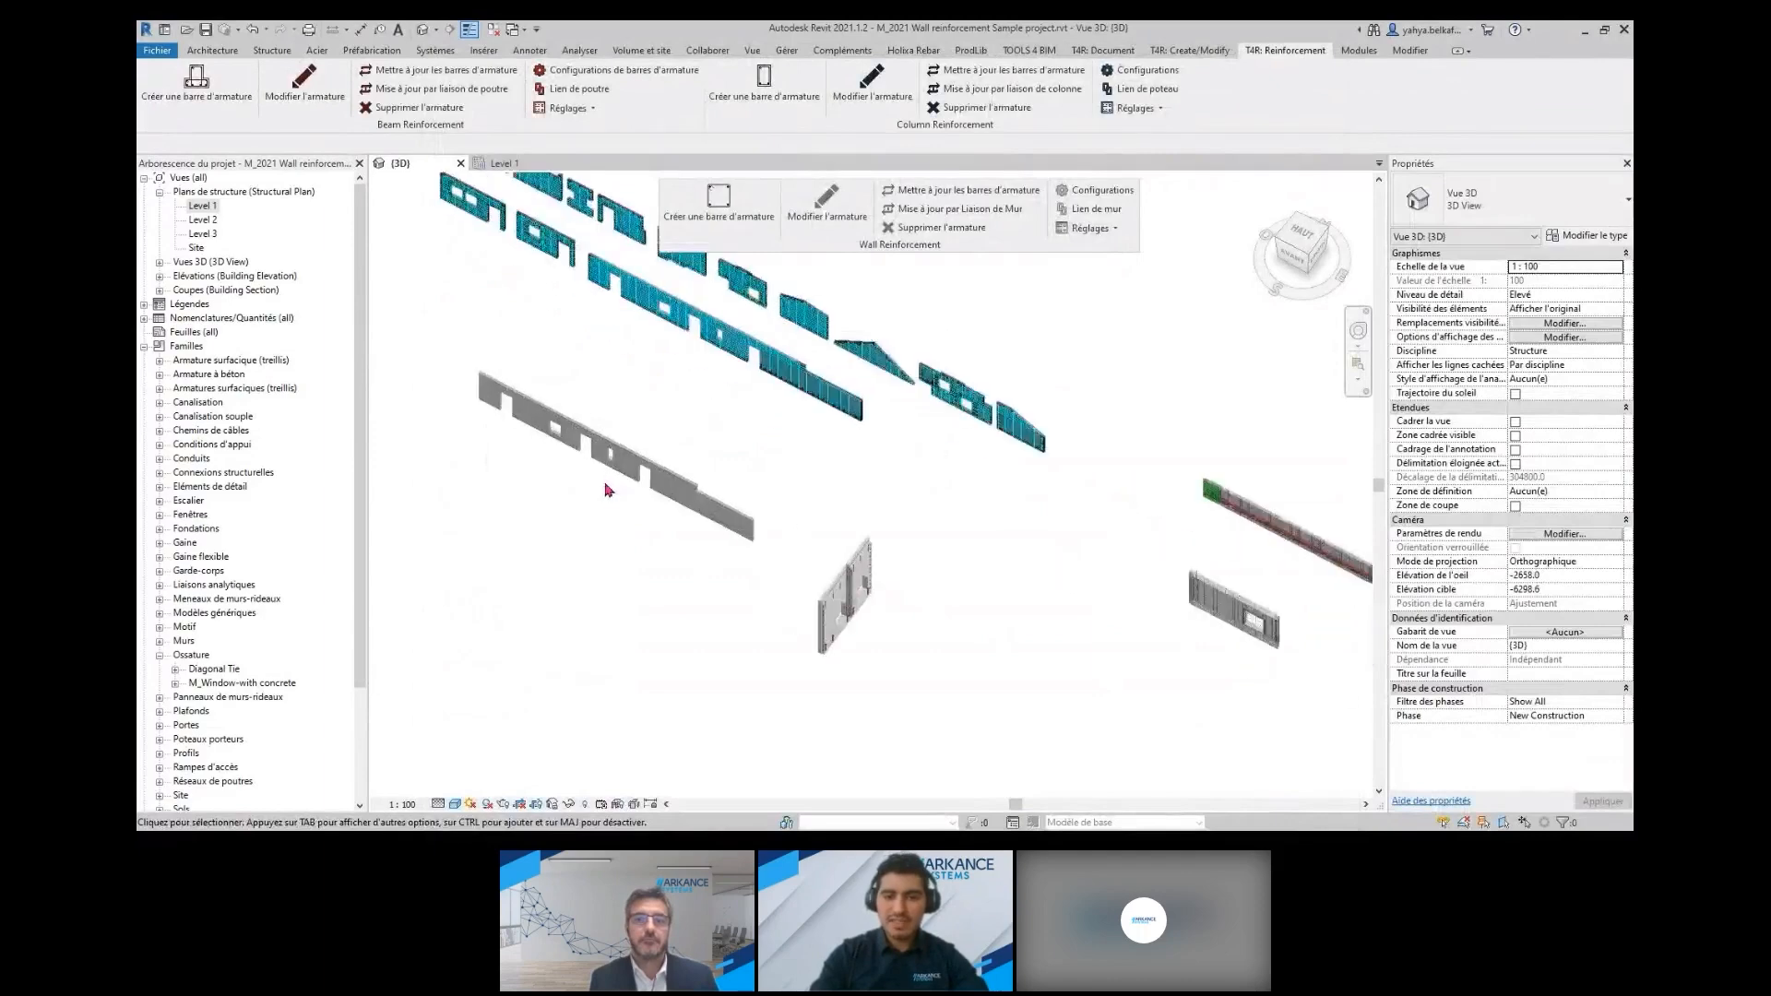
{"action": "middle_click_drag", "start_coordinate": [596, 482], "coordinate": [793, 558]}
{"action": "scroll", "coordinate": [783, 546], "scroll_direction": "up", "scroll_amount": 3}
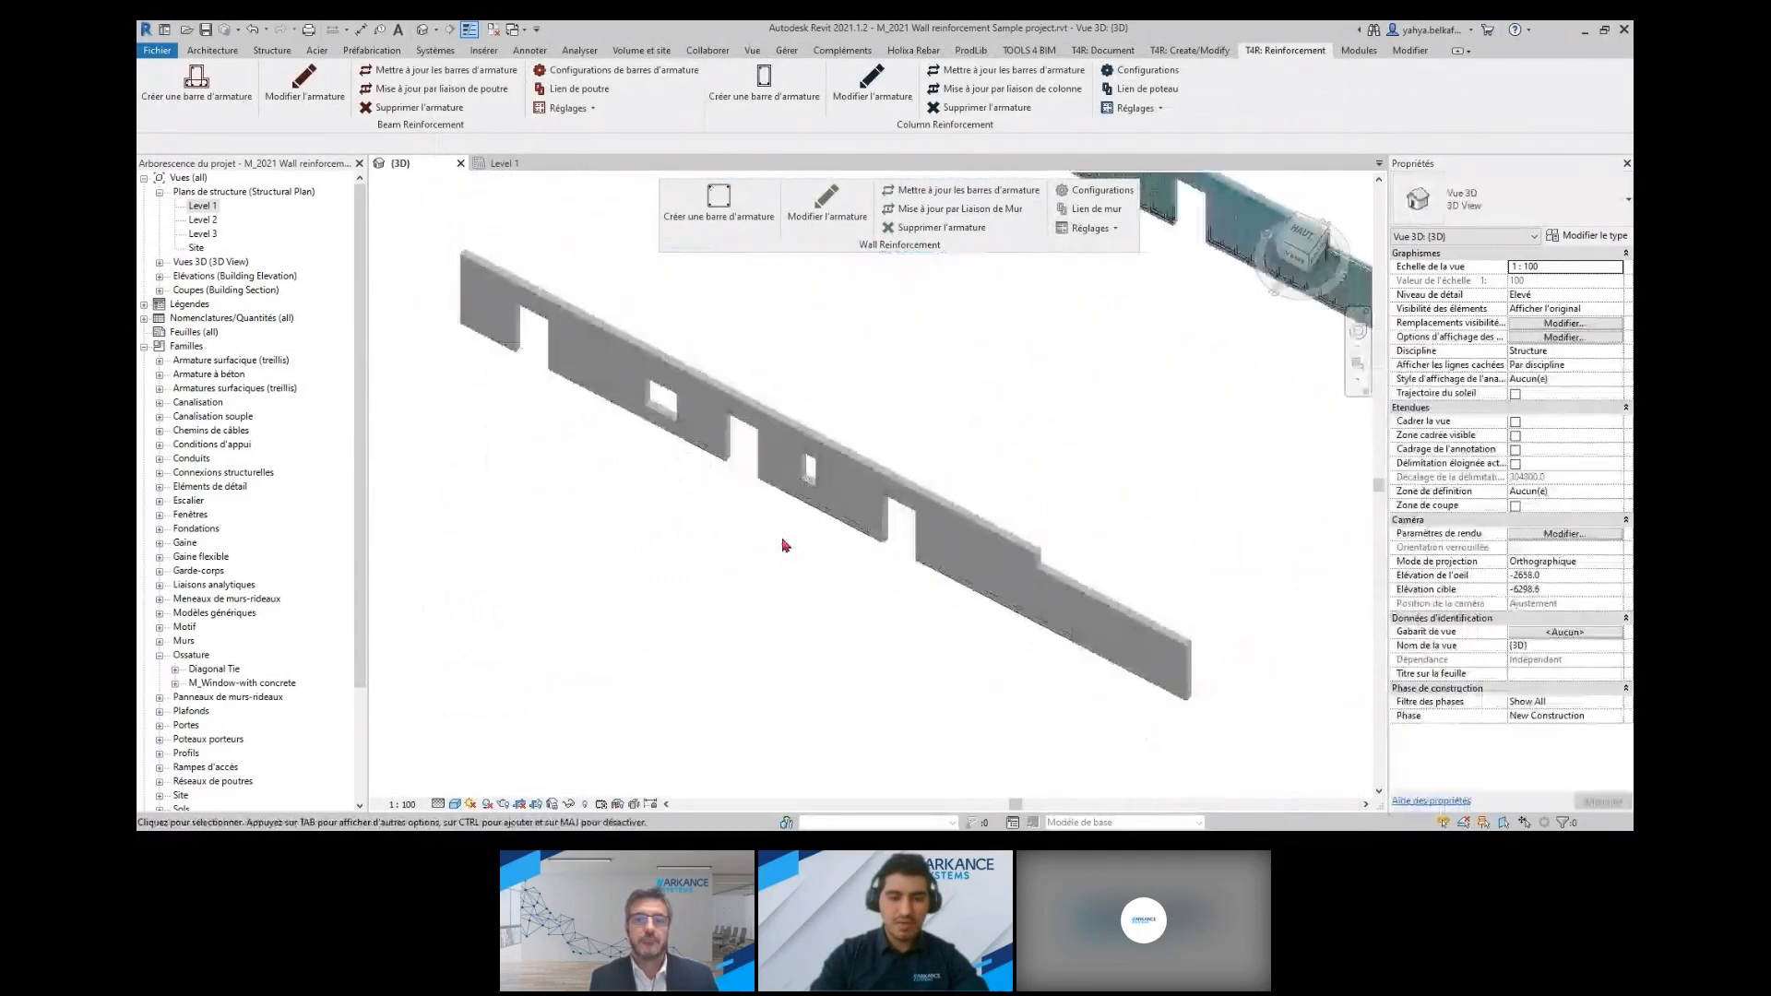
{"action": "left_click", "coordinate": [847, 491]}
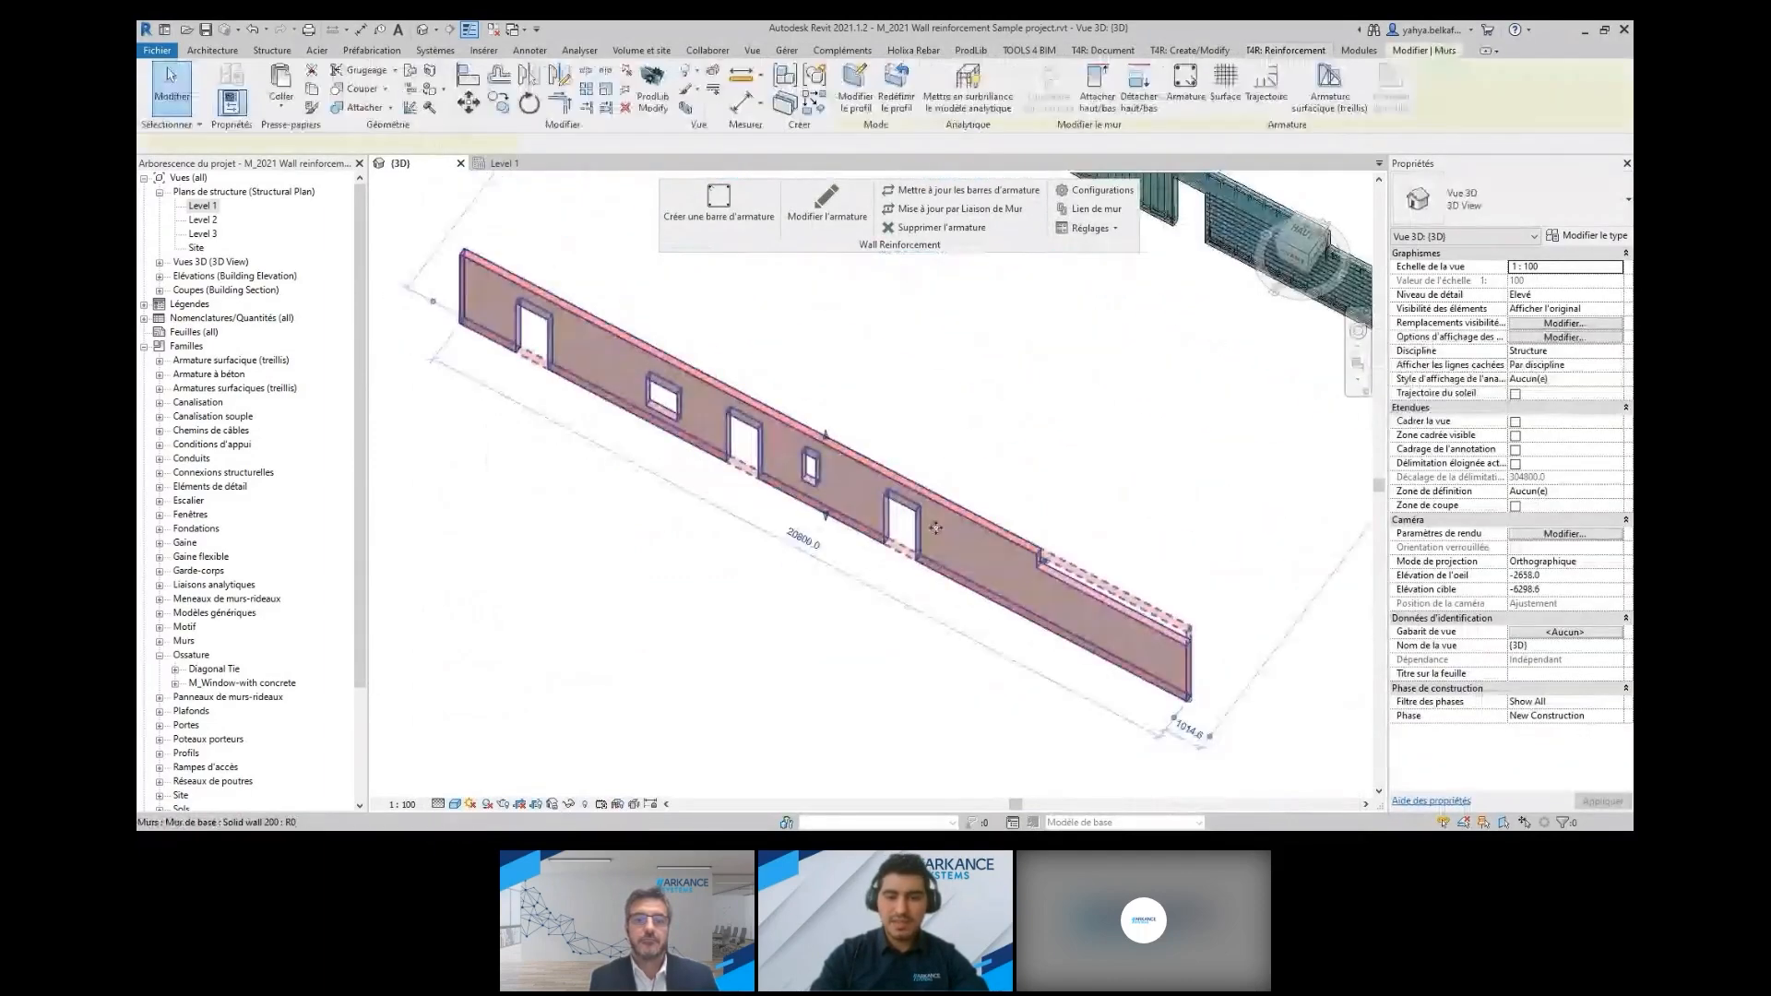
{"action": "left_click", "coordinate": [718, 214]}
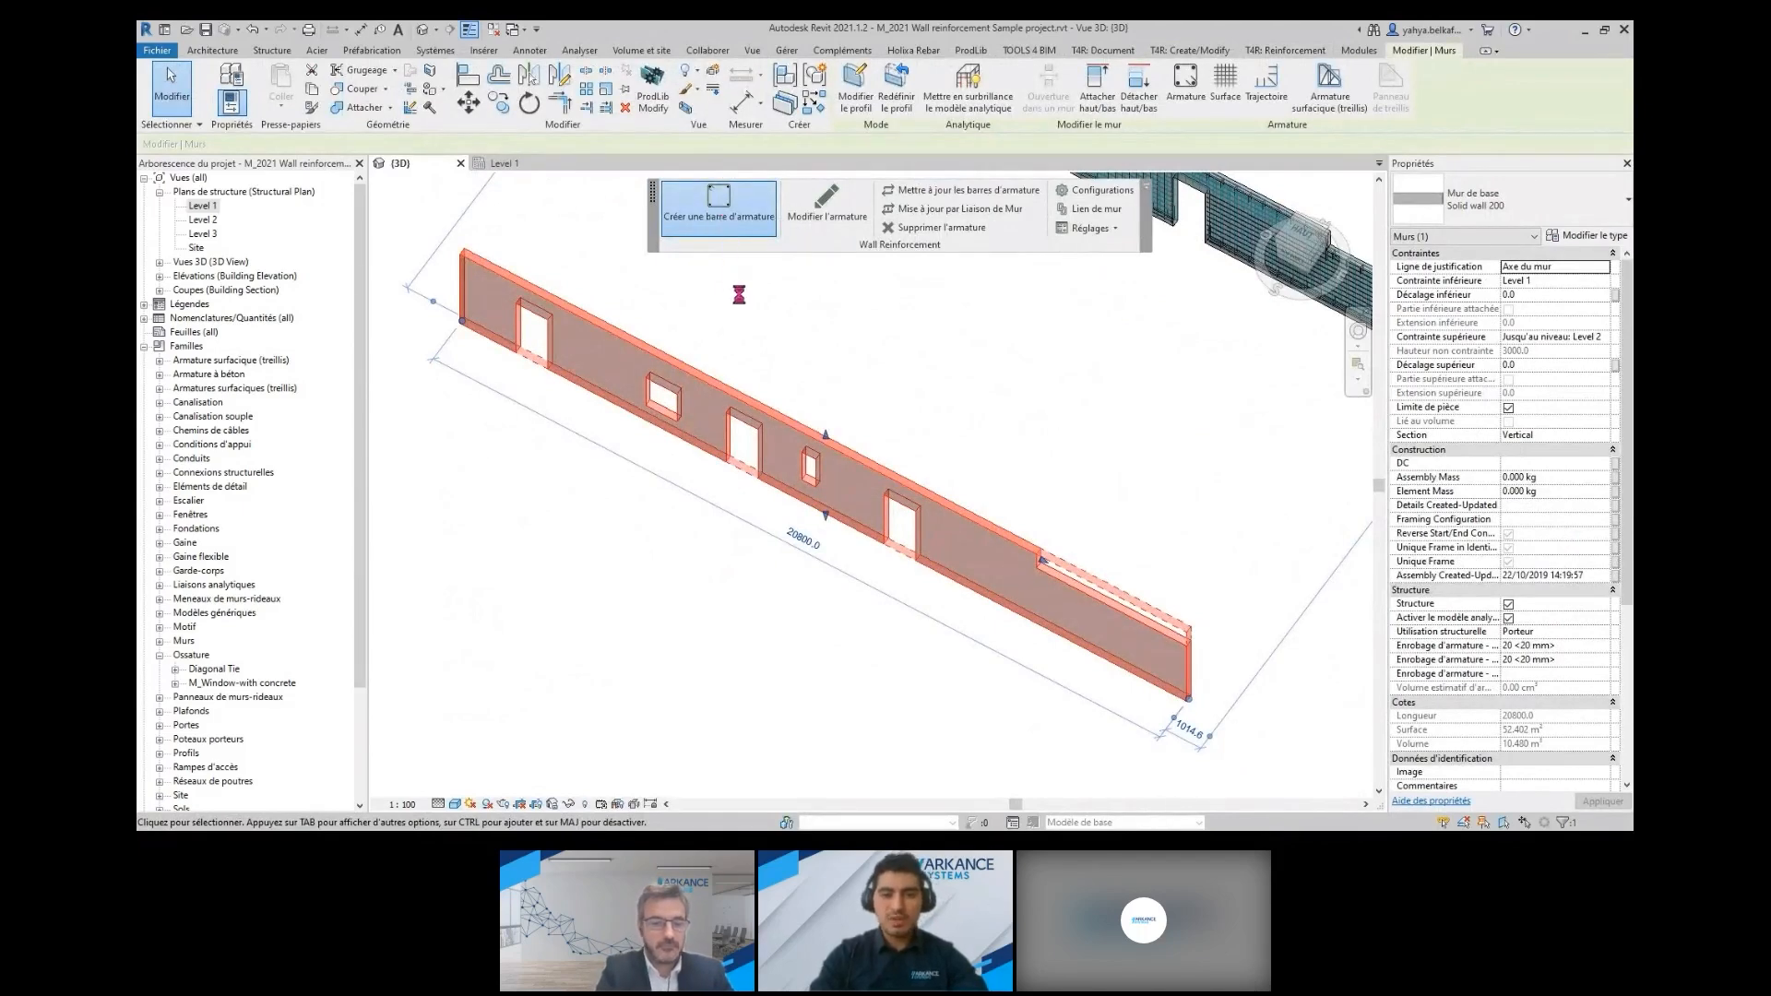
{"action": "scroll", "coordinate": [869, 503], "scroll_direction": "up", "scroll_amount": 4}
{"action": "scroll", "coordinate": [869, 506], "scroll_direction": "up", "scroll_amount": 3}
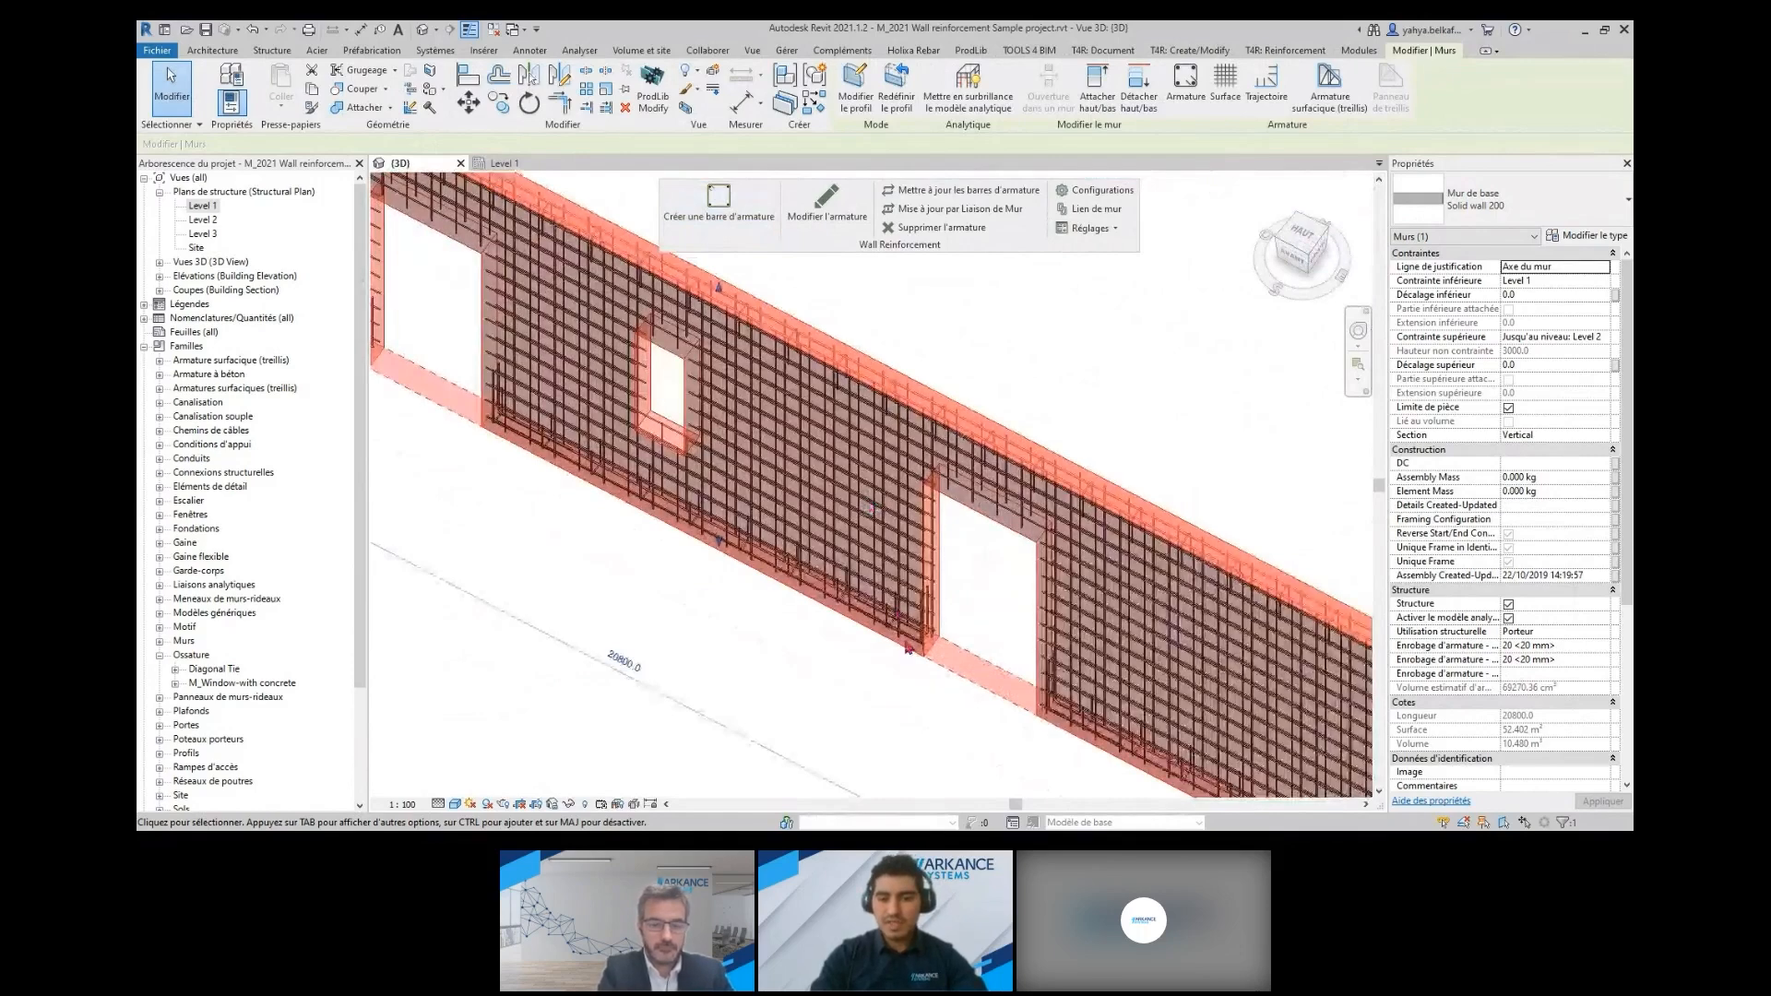
{"action": "scroll", "coordinate": [907, 643], "scroll_direction": "up", "scroll_amount": 3}
{"action": "scroll", "coordinate": [904, 637], "scroll_direction": "down", "scroll_amount": 3}
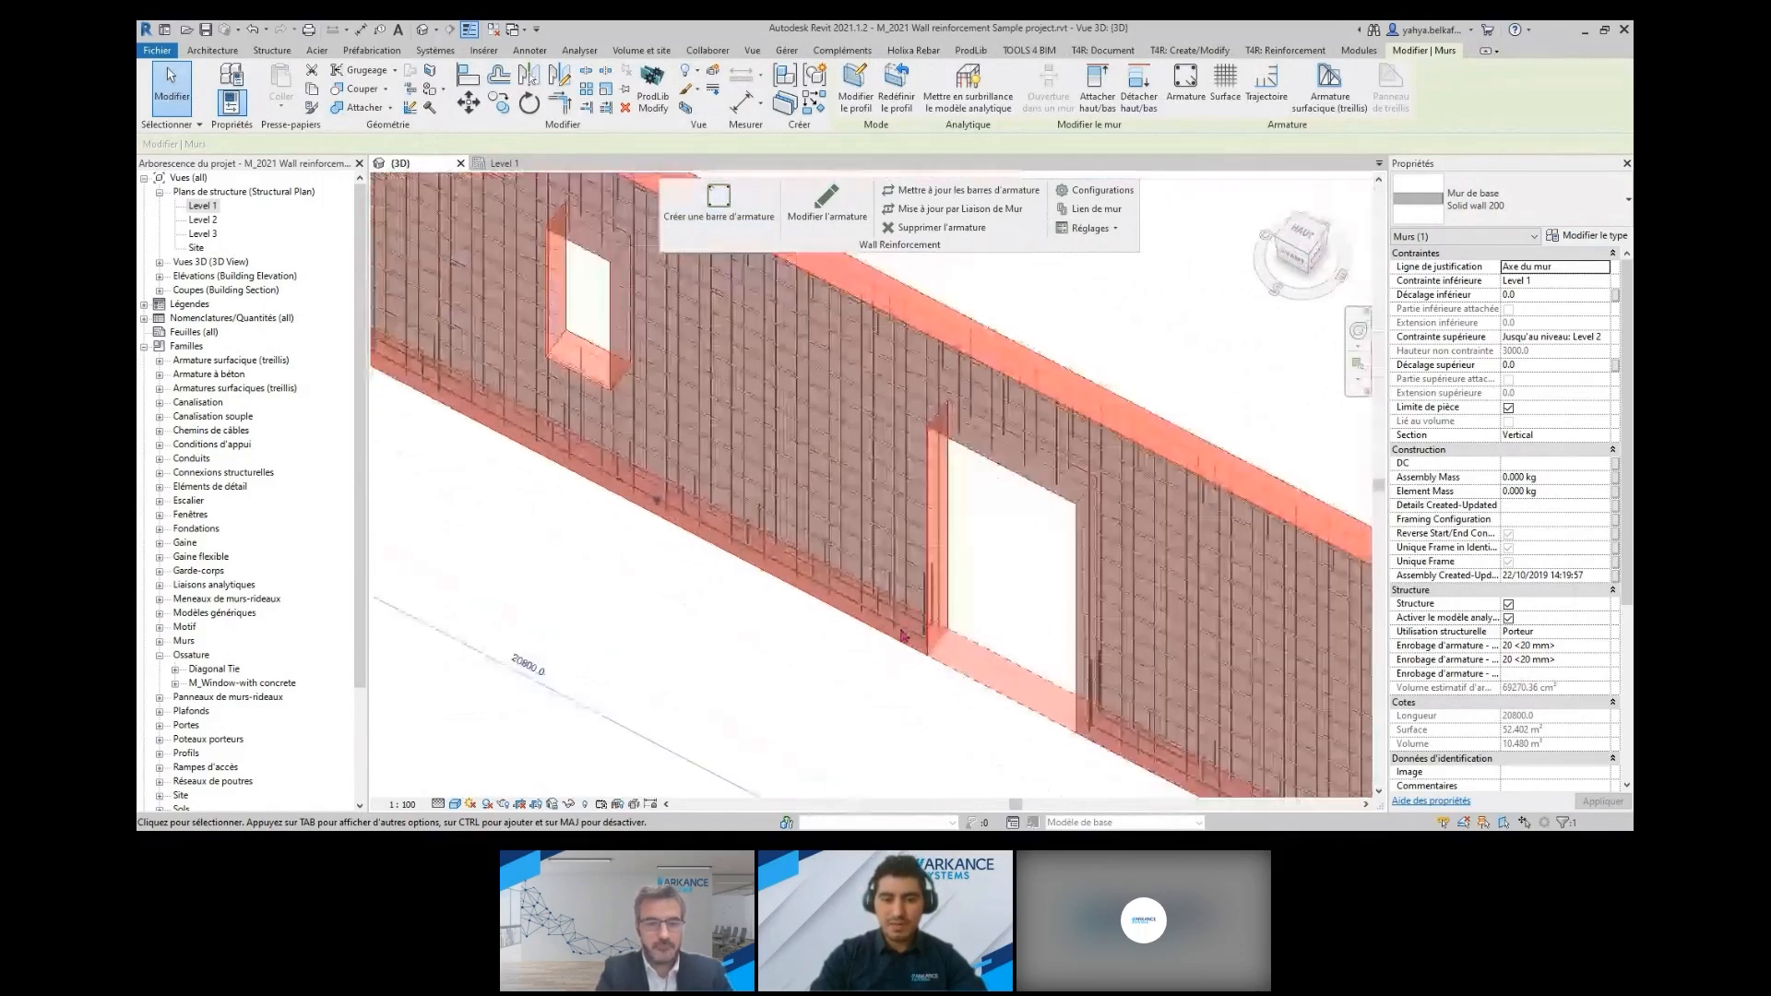
{"action": "scroll", "coordinate": [904, 637], "scroll_direction": "down", "scroll_amount": 5}
{"action": "left_click", "coordinate": [676, 581]}
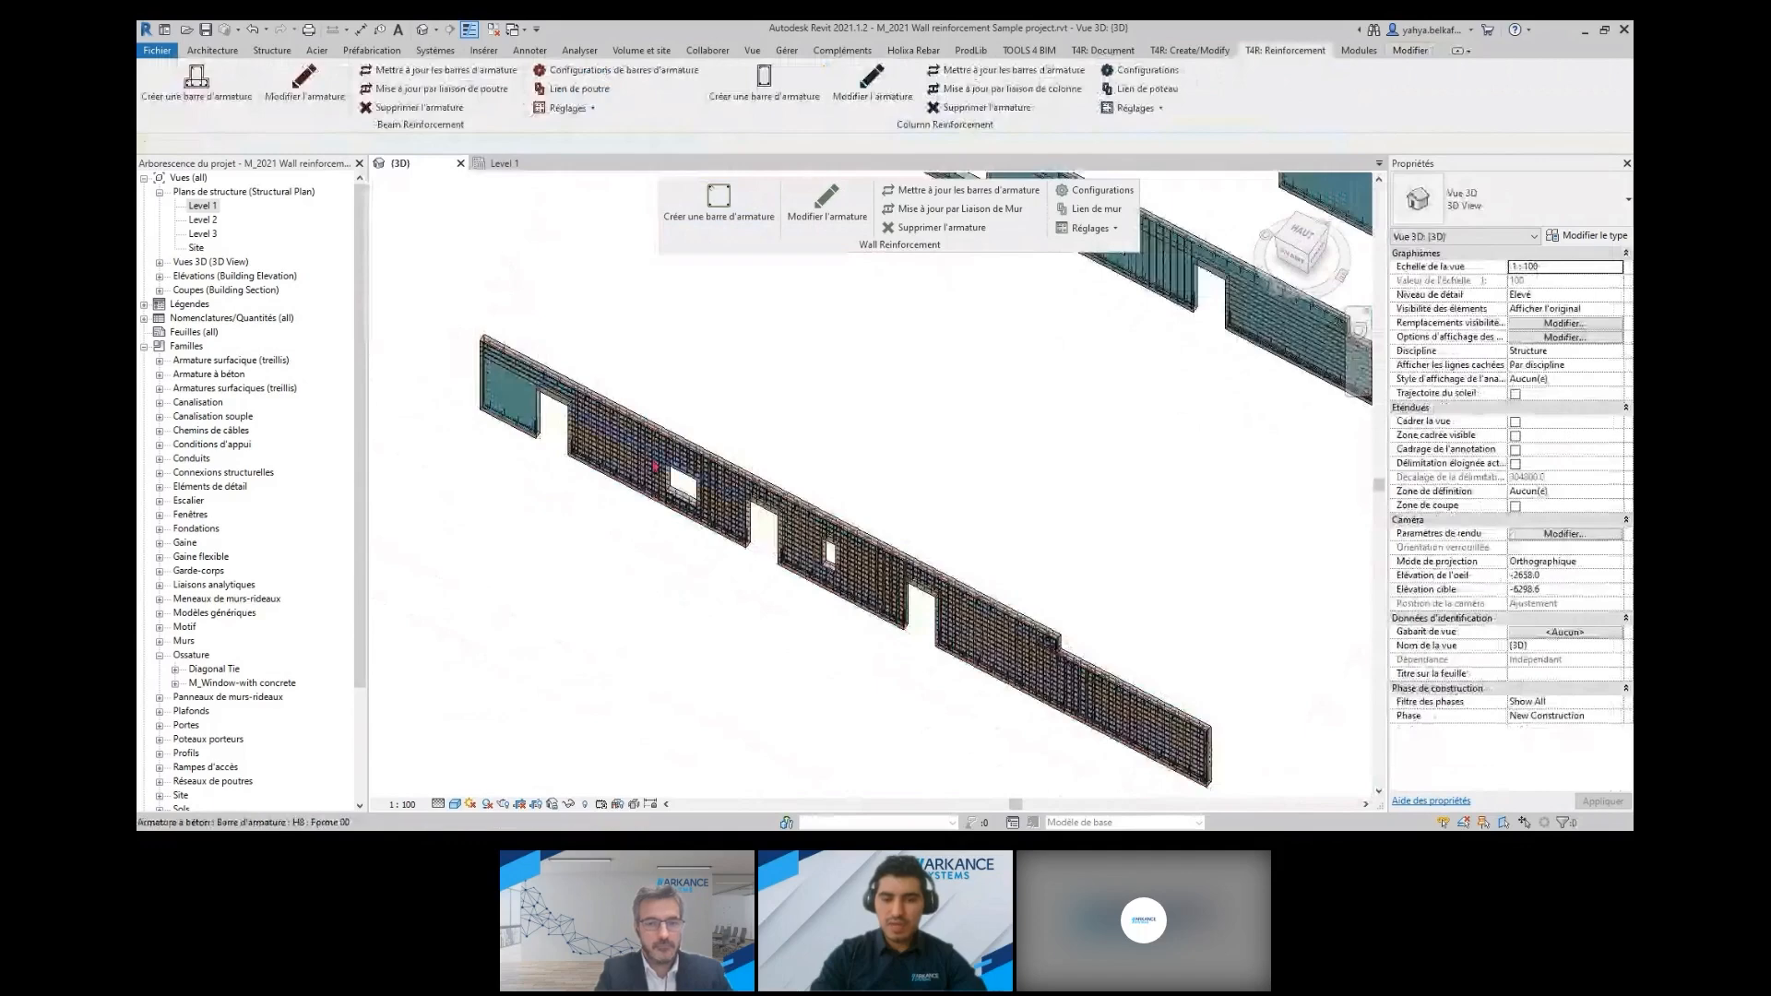
Modify the solid wall's reinforcement by changing its internal vertical bars to type H10 and saving
{"action": "left_click", "coordinate": [745, 470]}
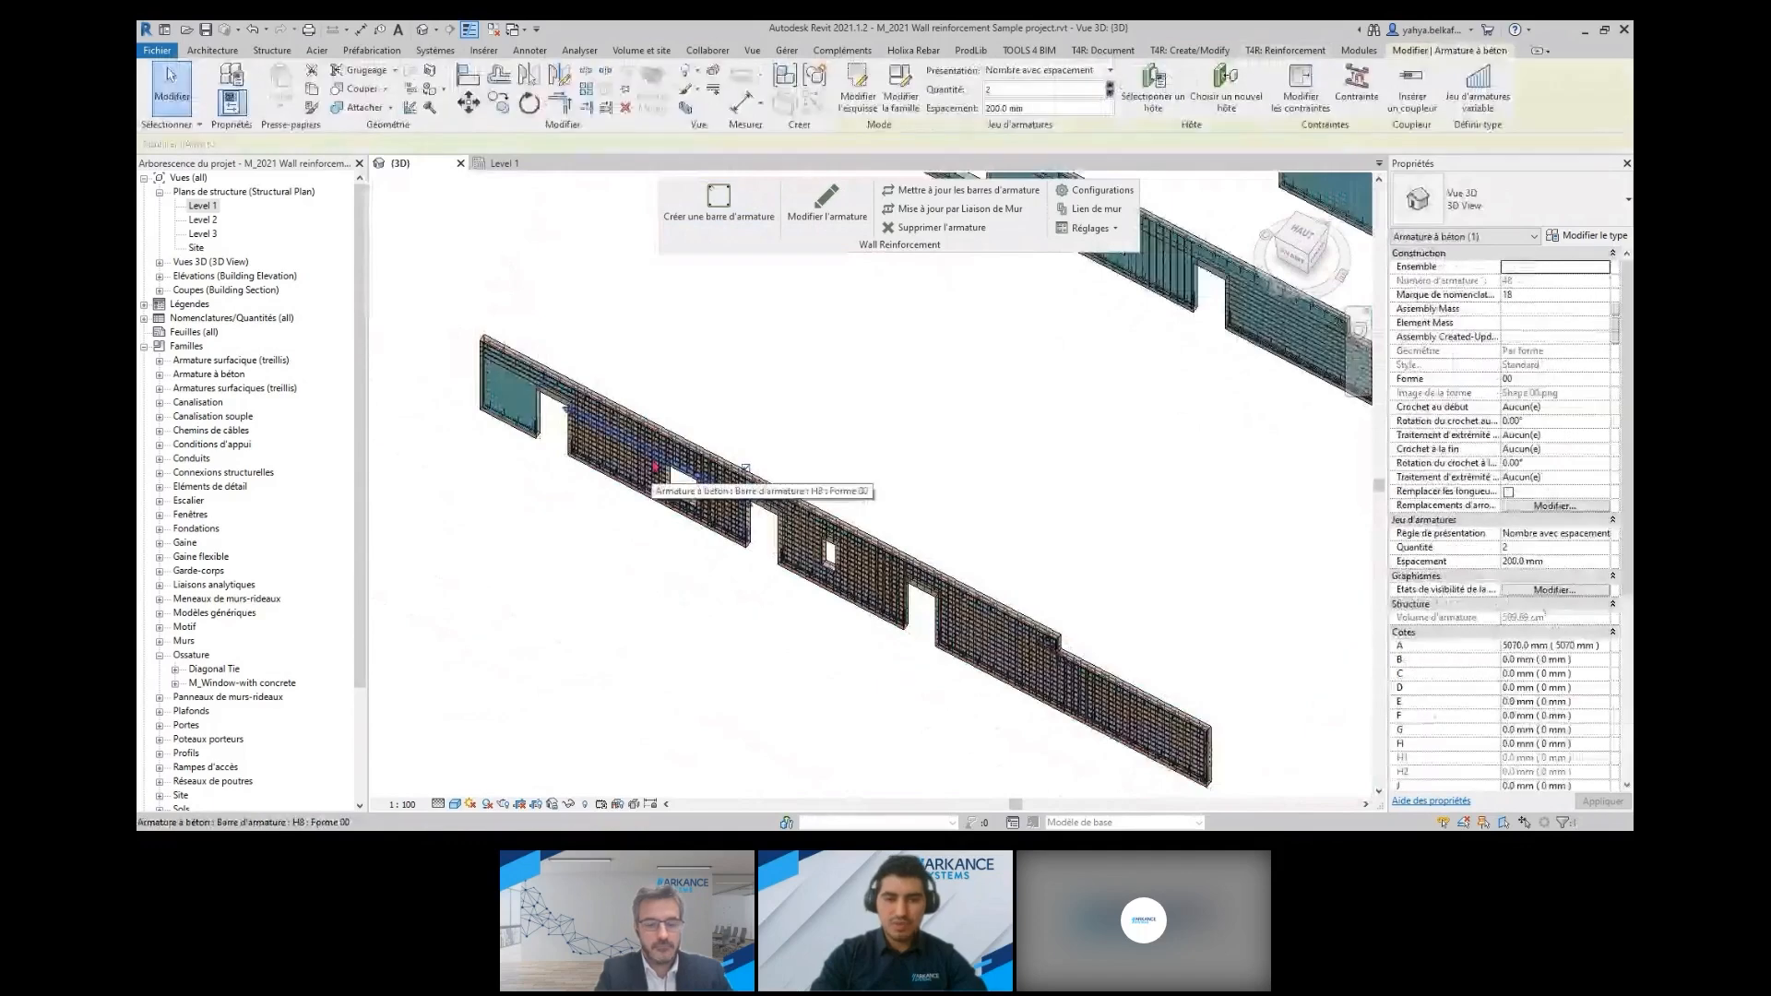
{"action": "left_click", "coordinate": [835, 214]}
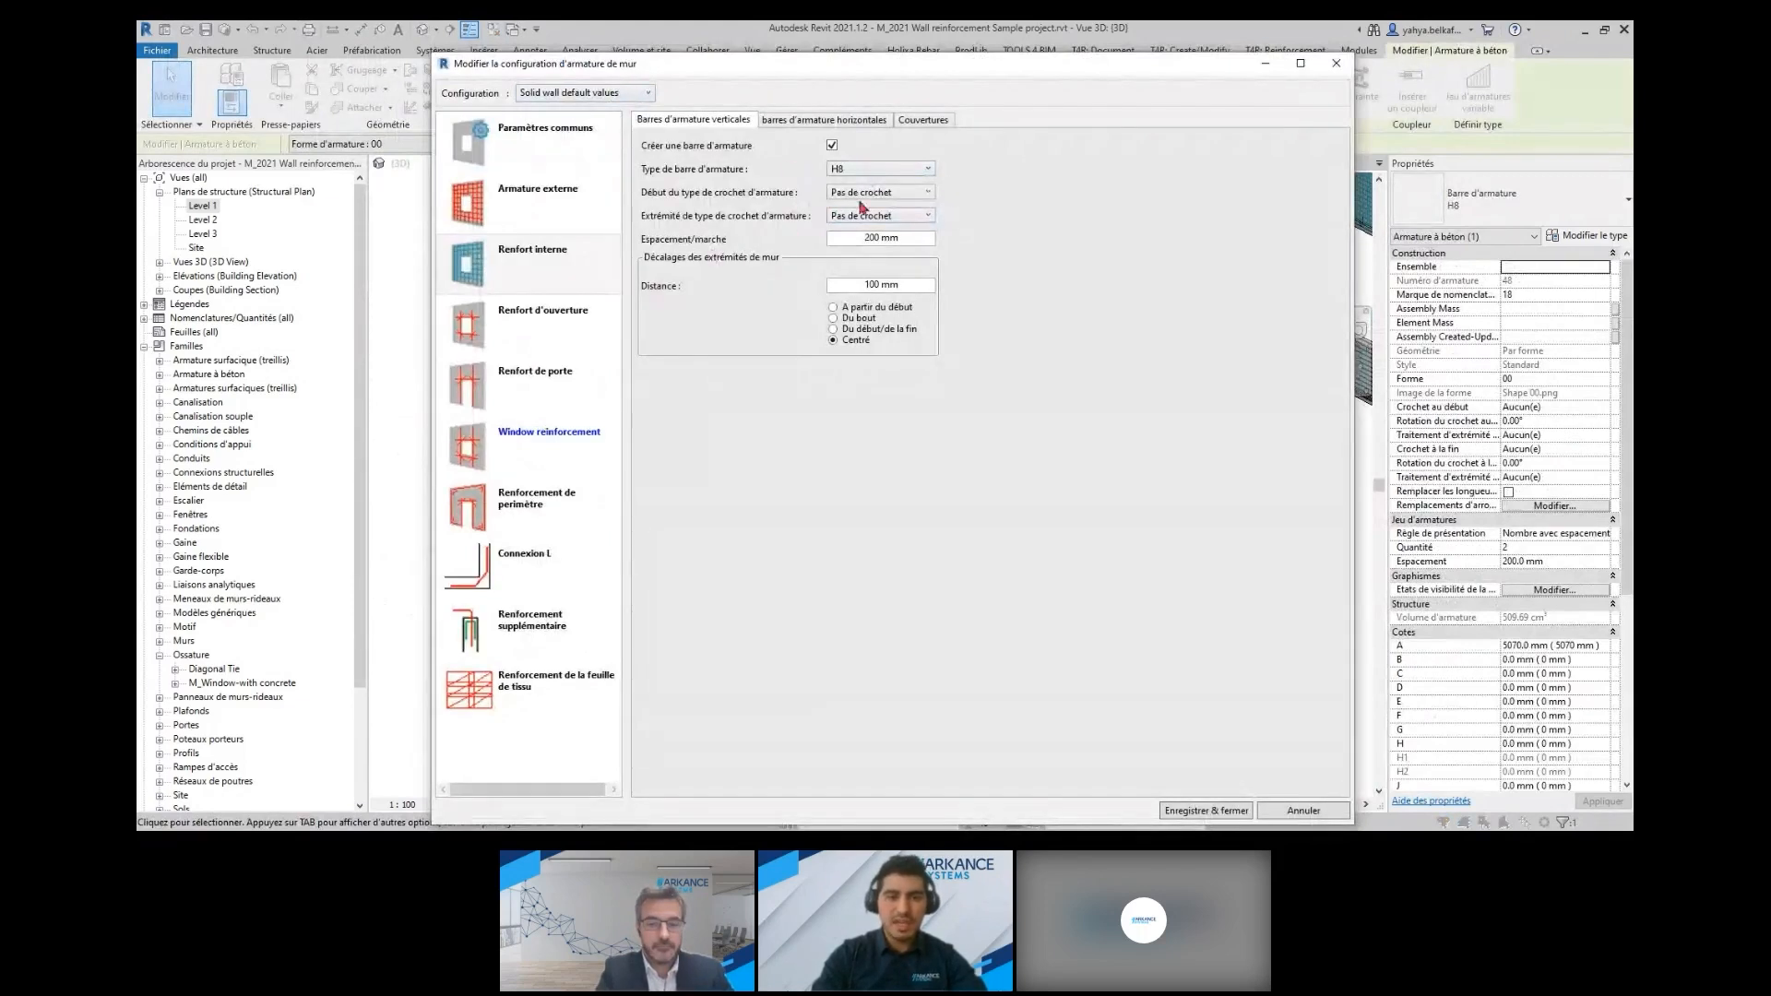
{"action": "left_click", "coordinate": [889, 170]}
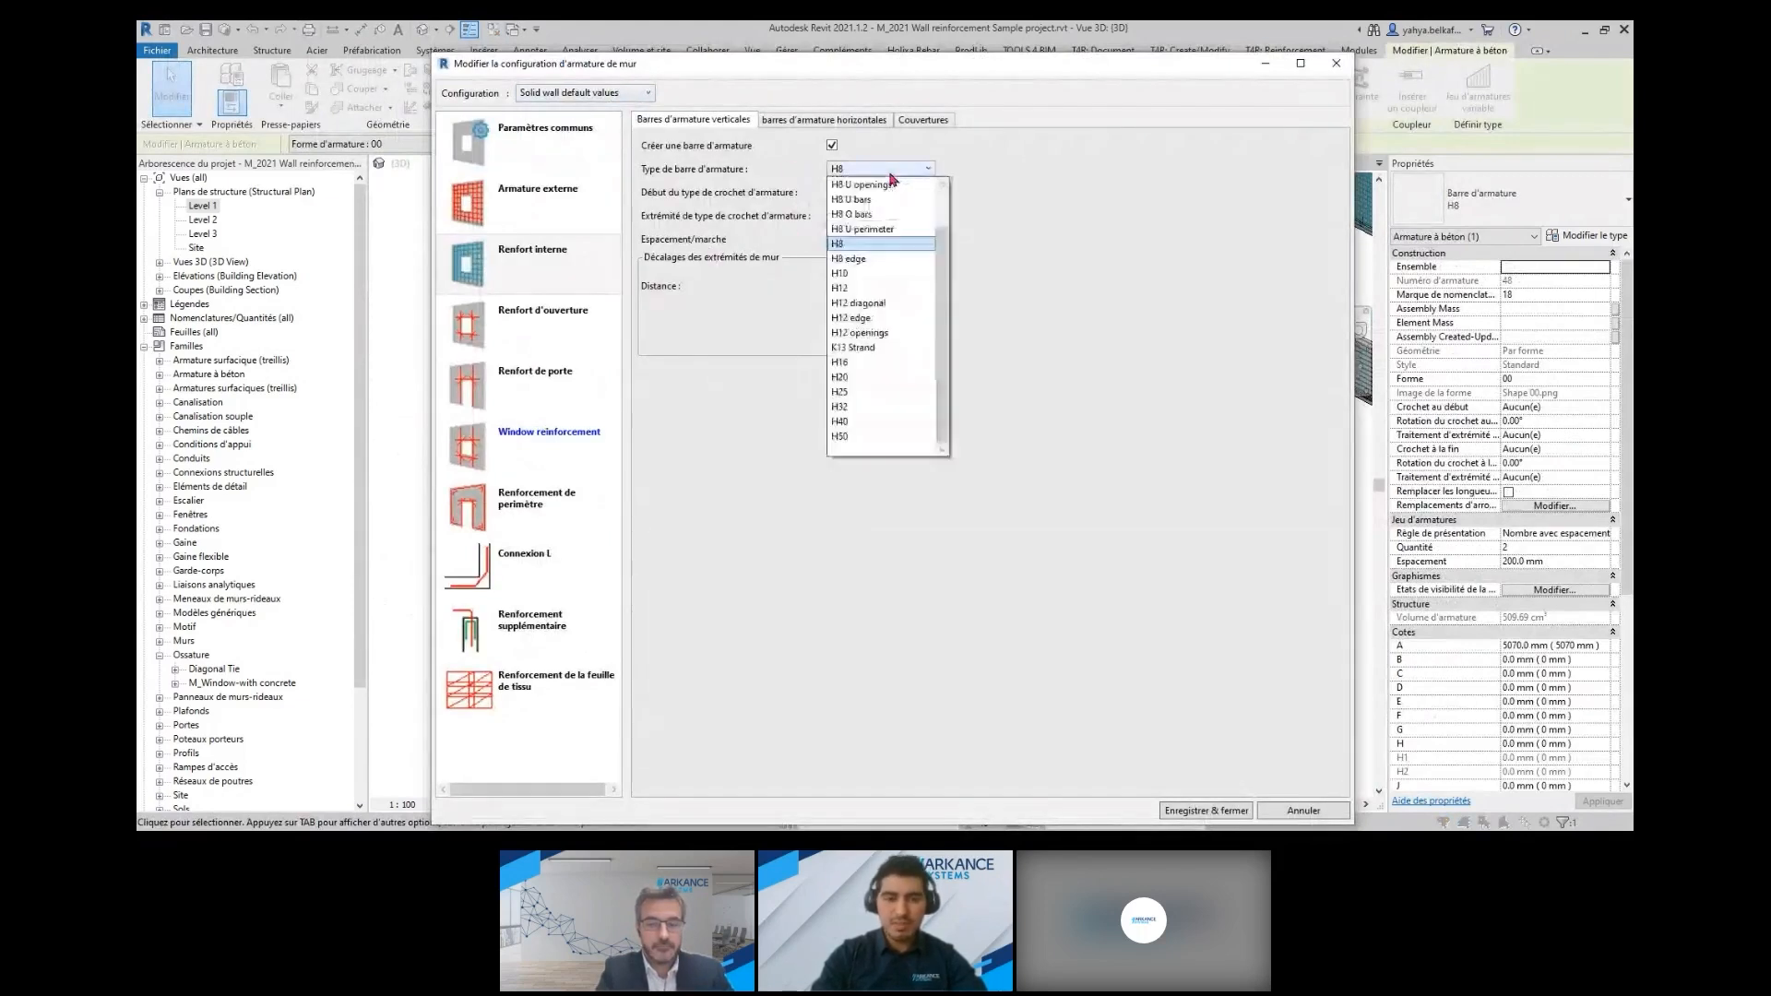
{"action": "left_click", "coordinate": [871, 275]}
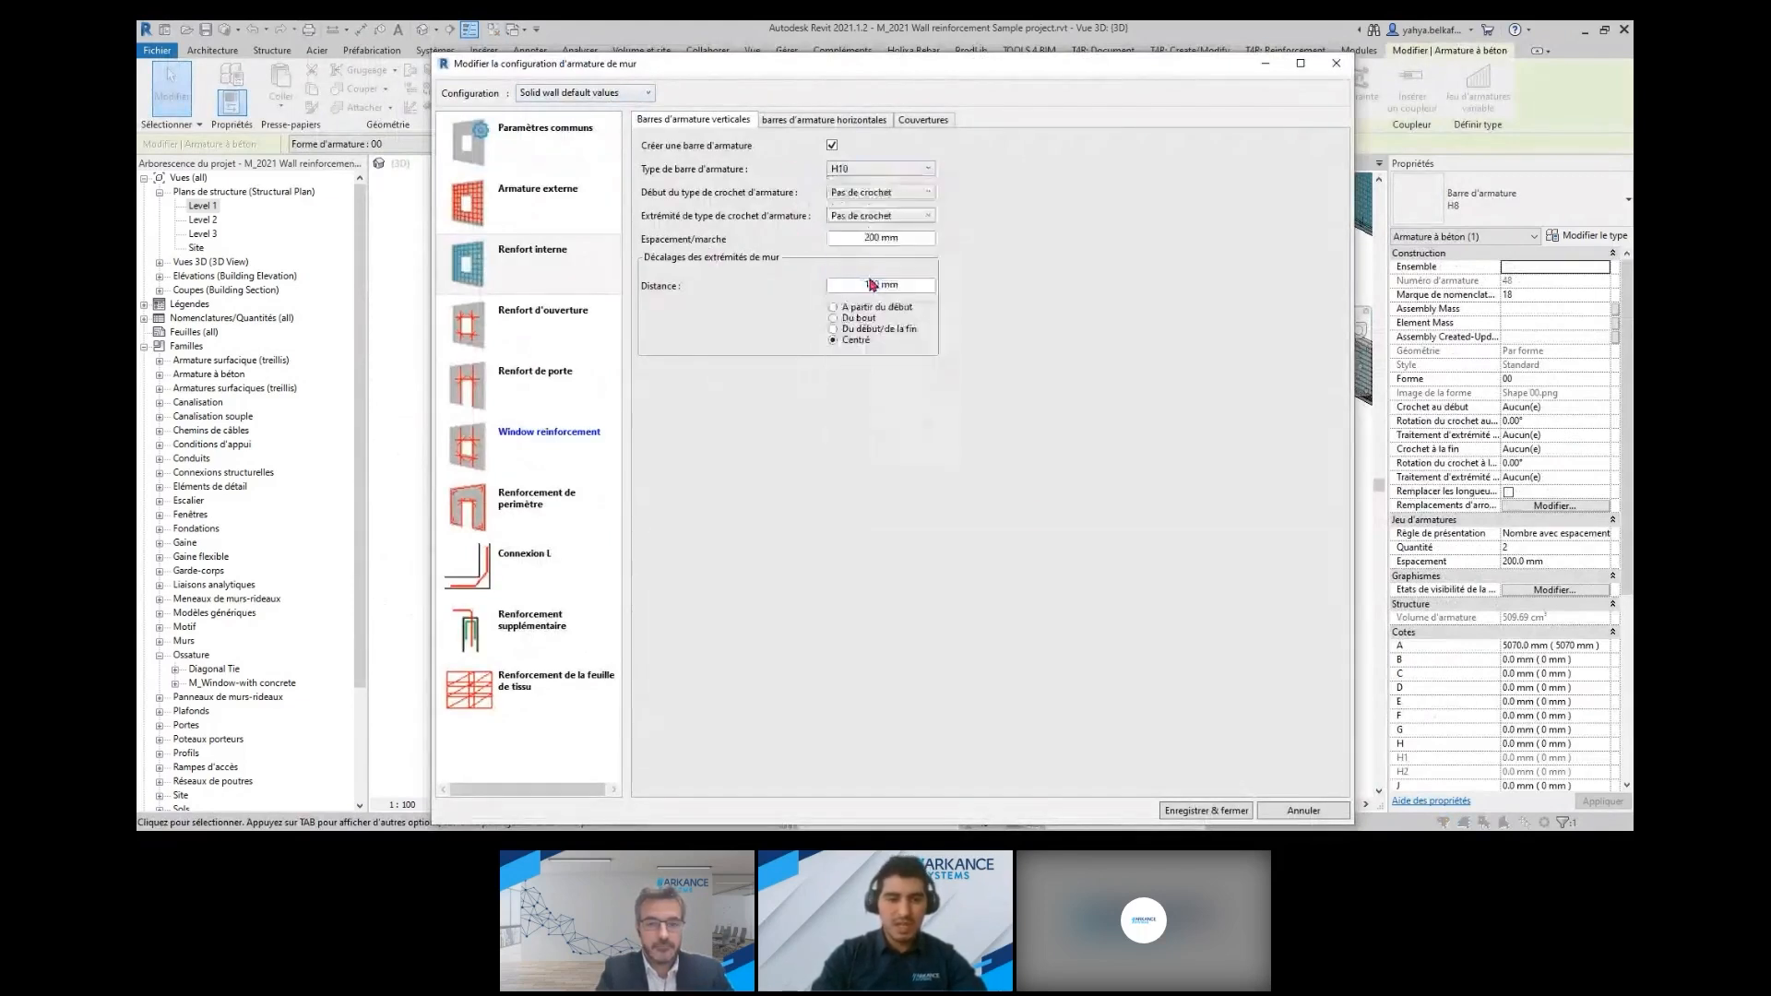
{"action": "left_click", "coordinate": [1207, 811]}
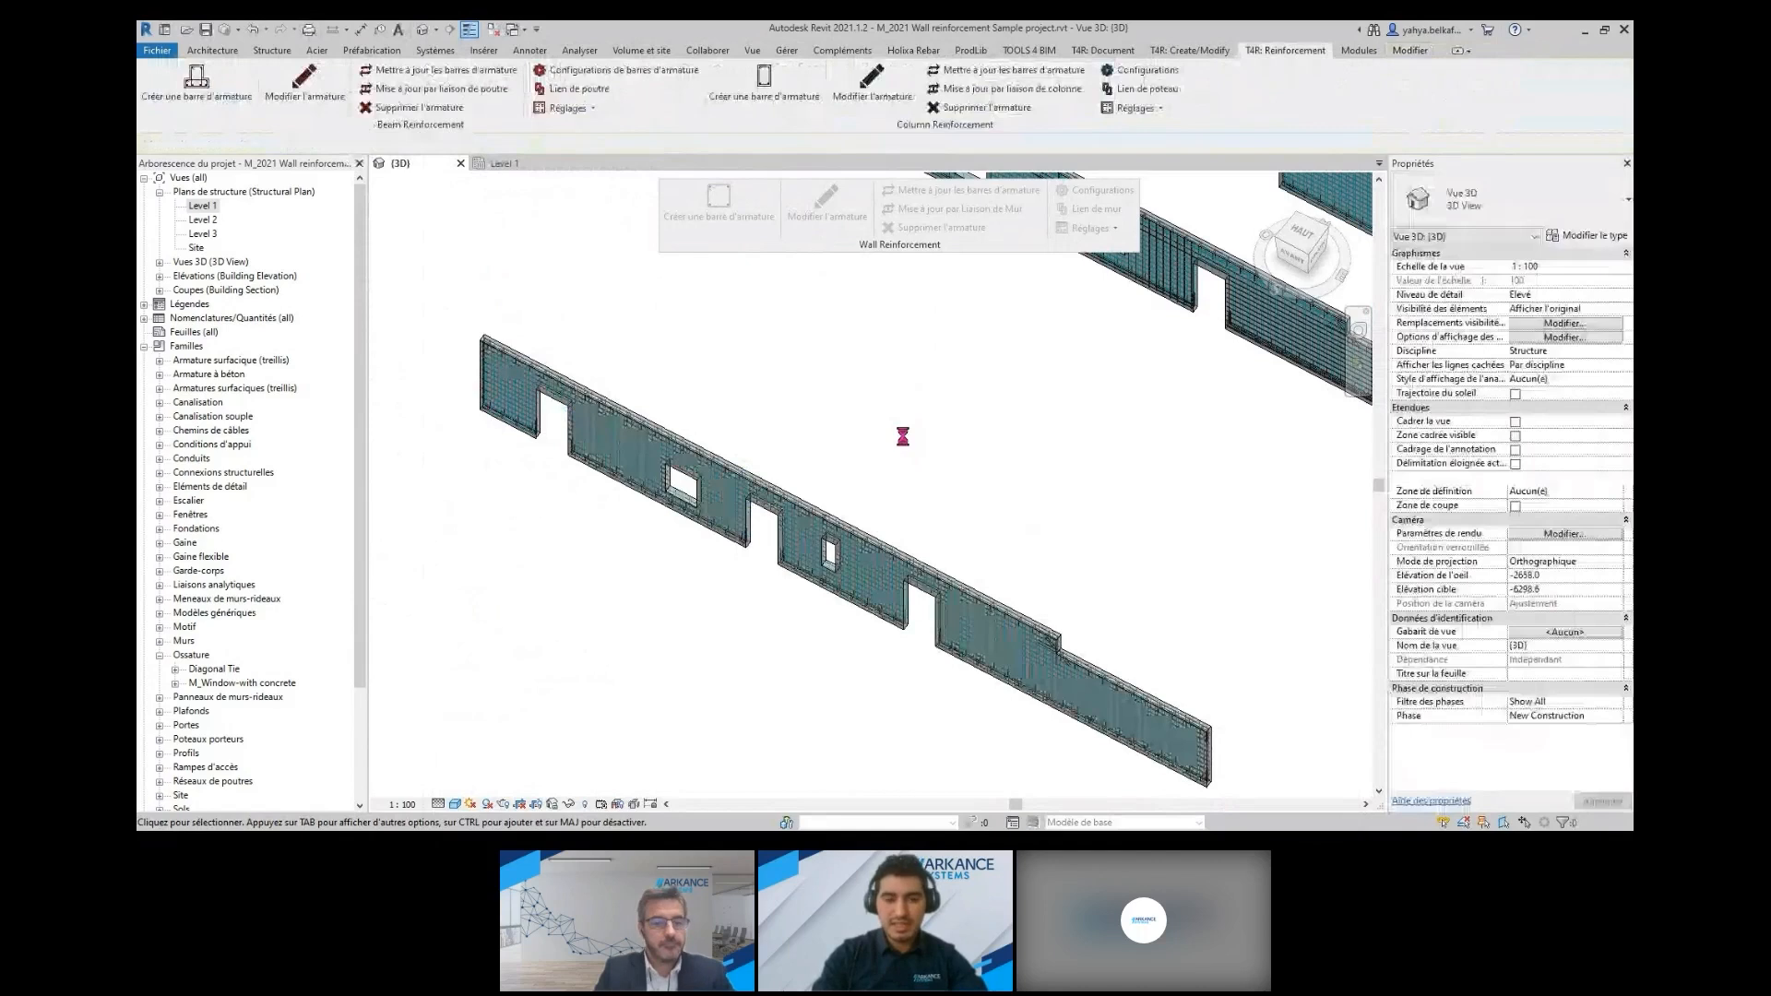
Reopen the wall reinforcement configurations, load Solid wall default values, and review the external reinforcement's vertical and horizontal bars
{"action": "scroll", "coordinate": [862, 590], "scroll_direction": "up", "scroll_amount": 2}
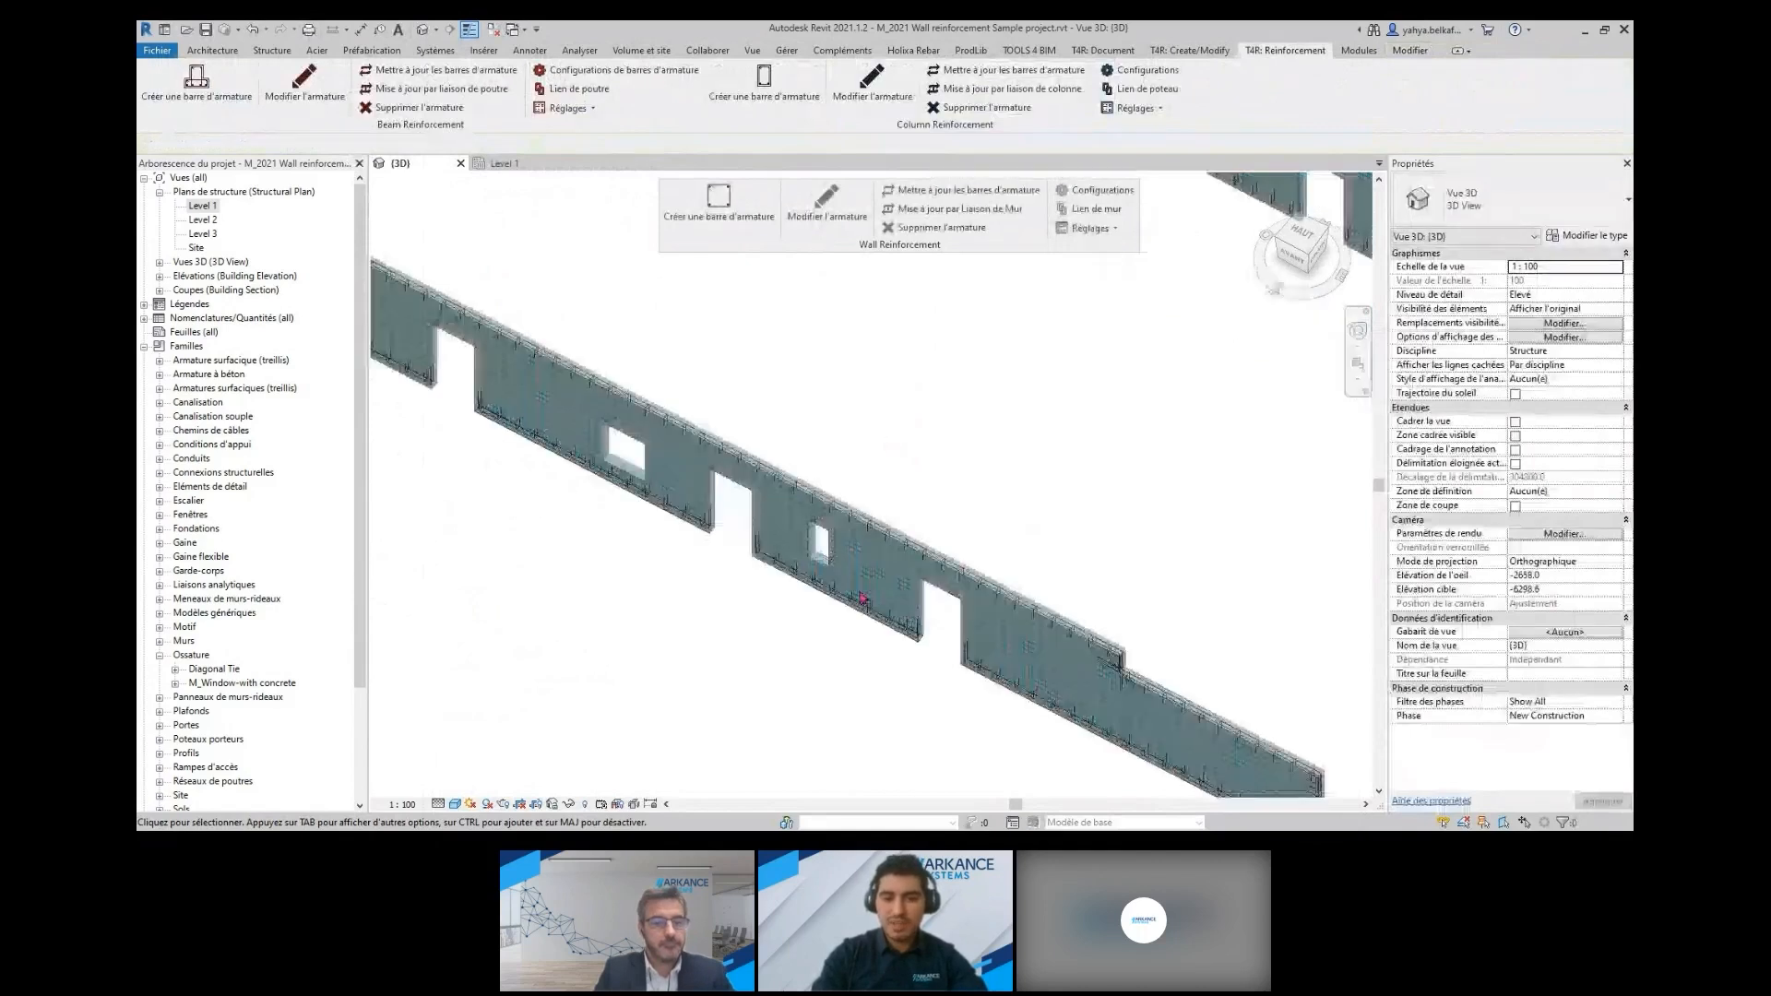
{"action": "scroll", "coordinate": [863, 598], "scroll_direction": "up", "scroll_amount": 1}
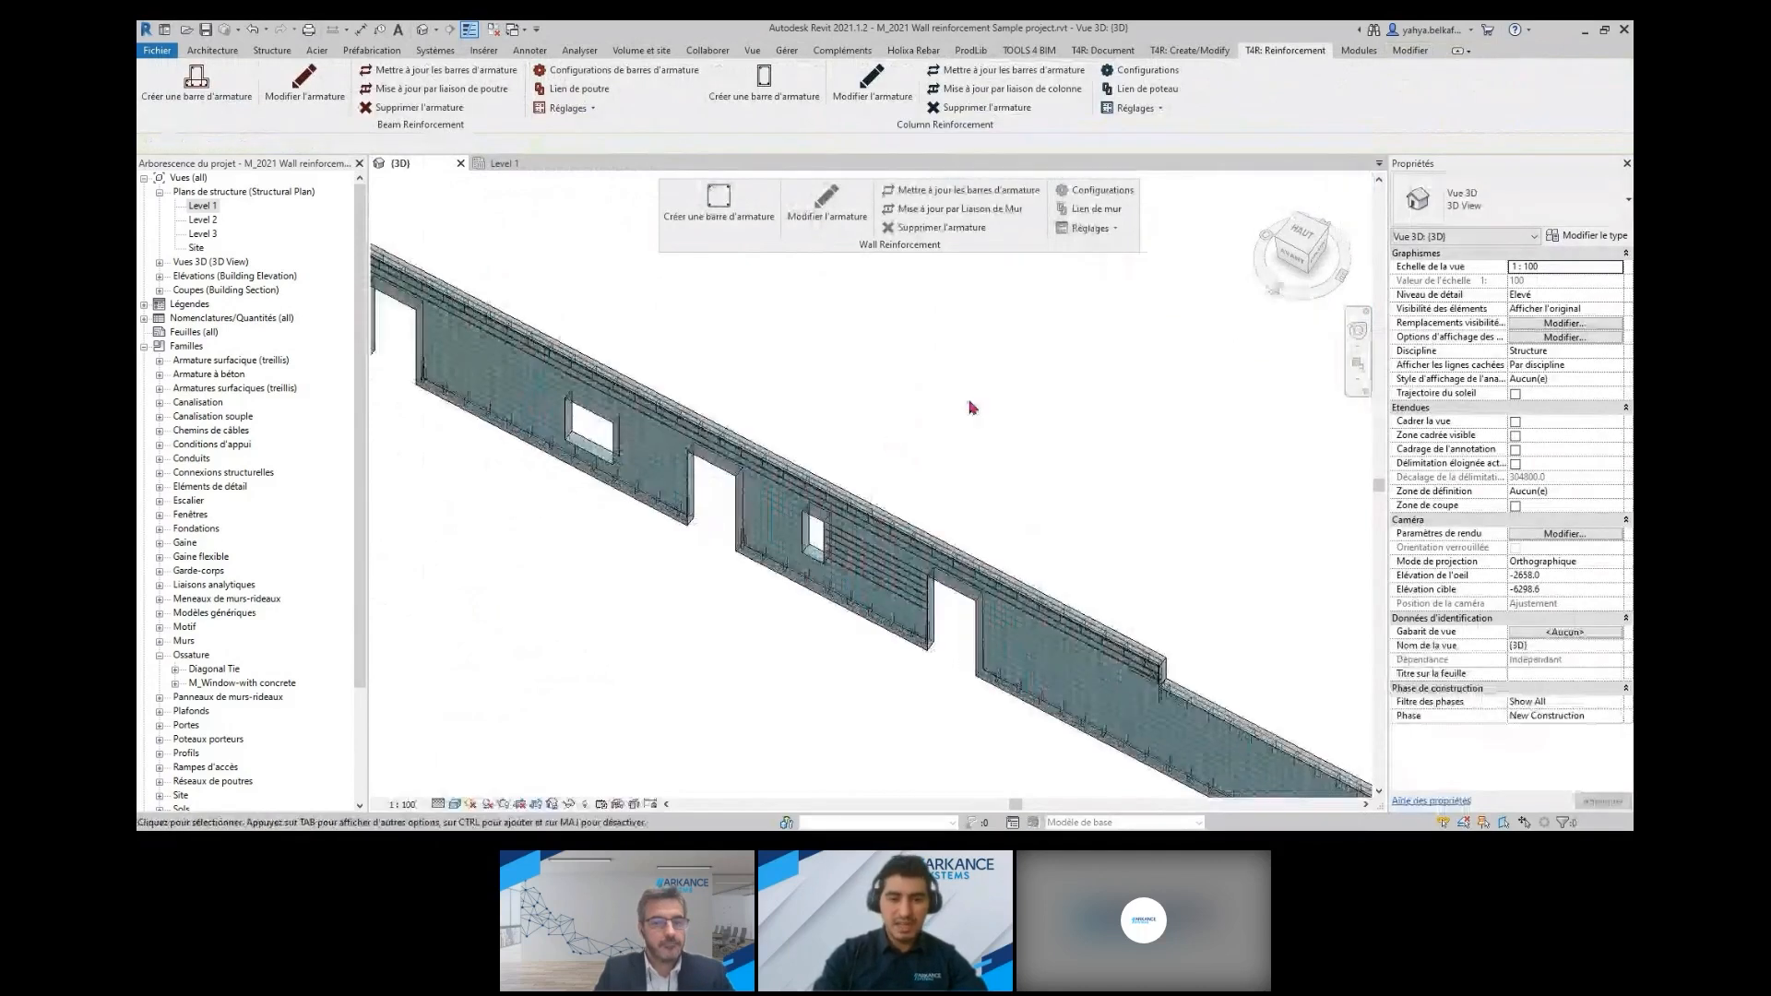
{"action": "scroll", "coordinate": [971, 407], "scroll_direction": "down", "scroll_amount": 2}
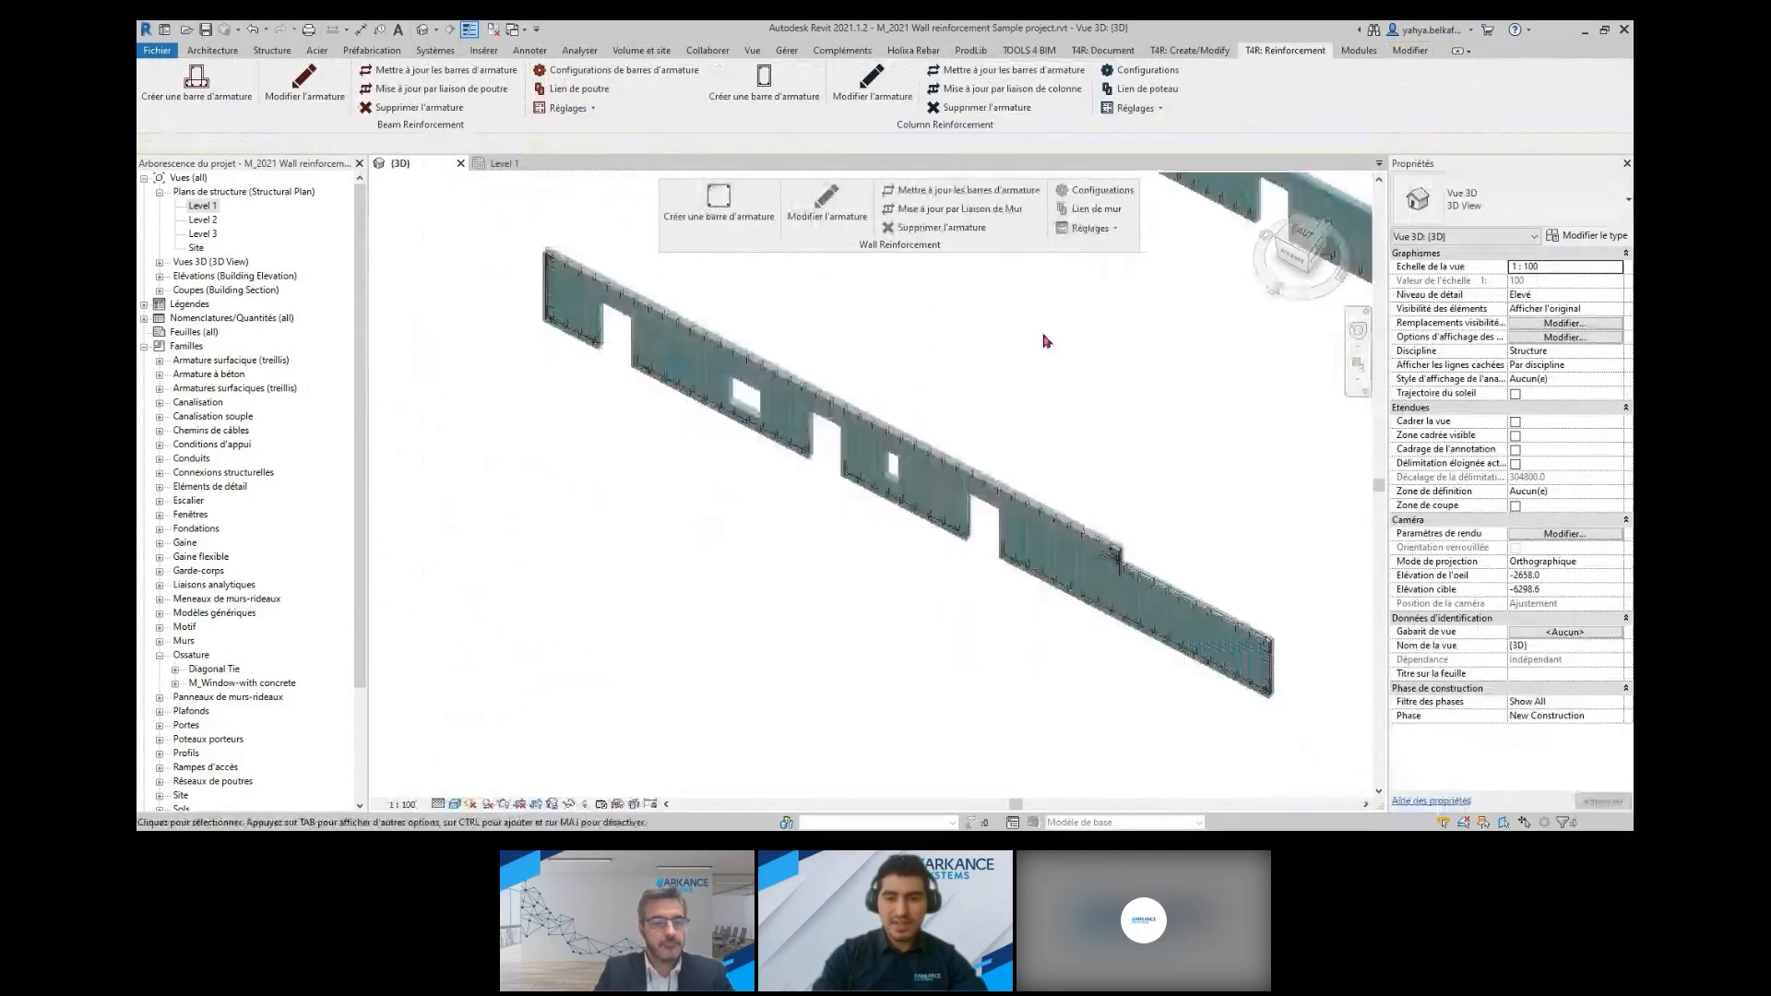
{"action": "left_click", "coordinate": [1103, 190]}
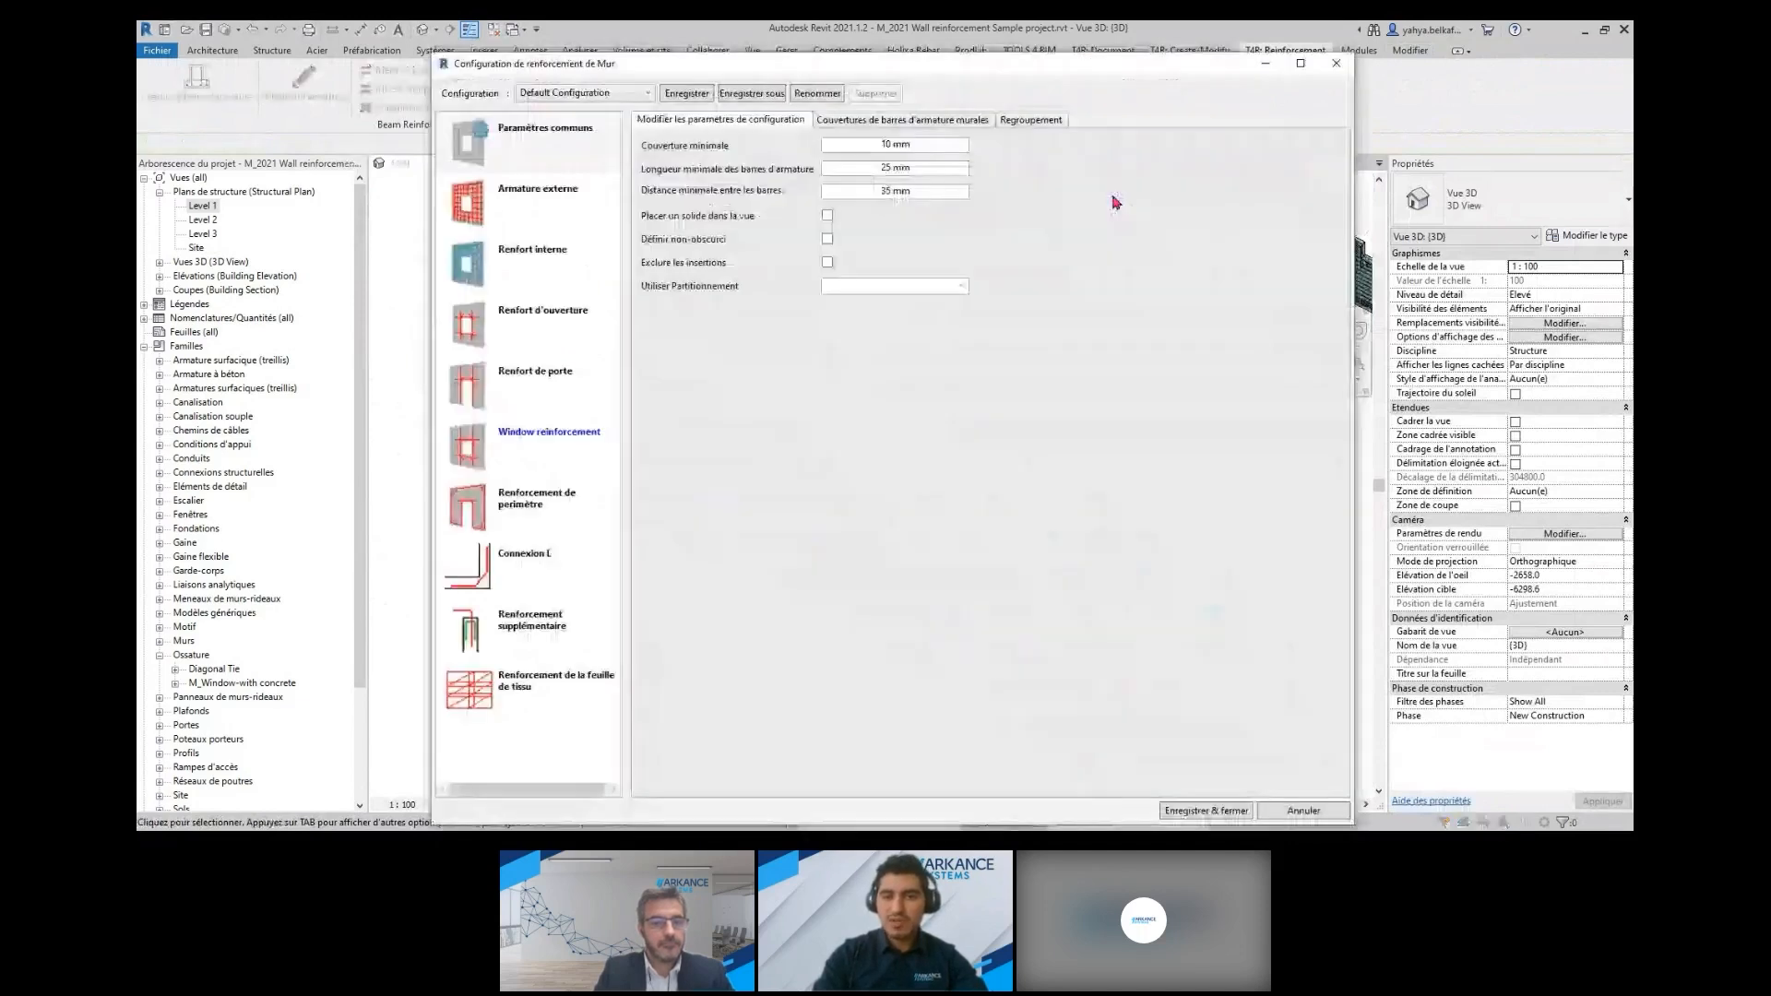
{"action": "left_click", "coordinate": [591, 92]}
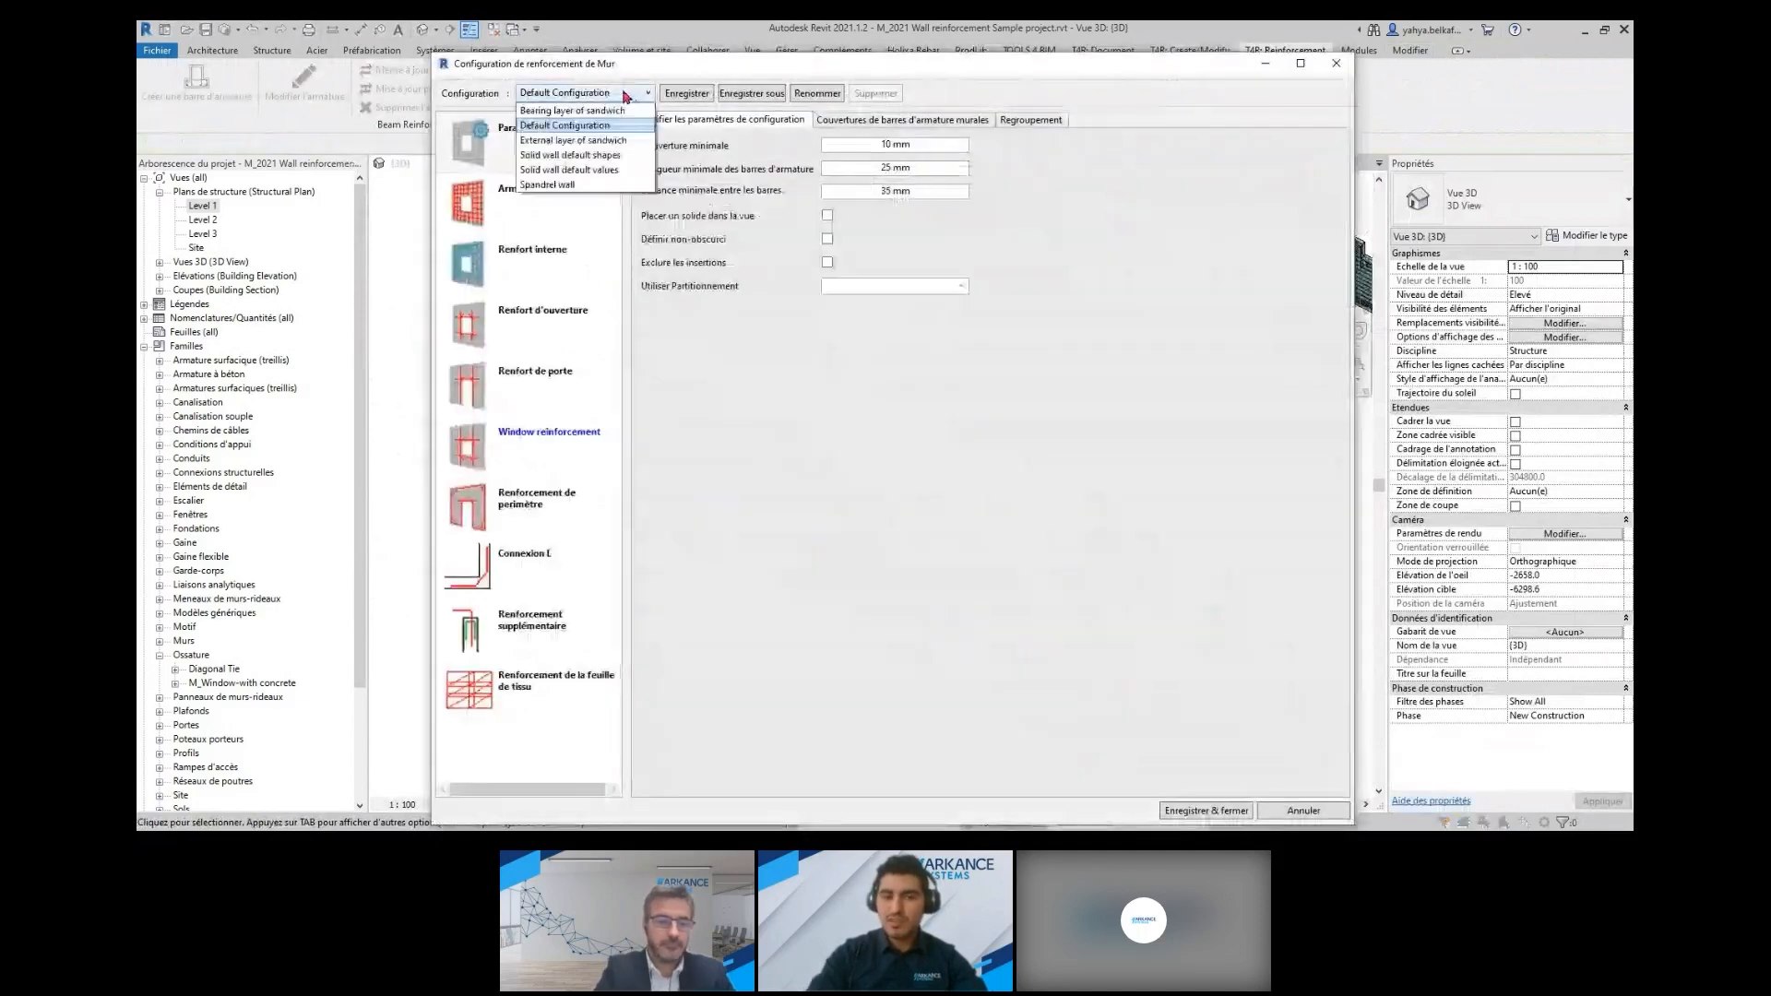
{"action": "left_click", "coordinate": [601, 171]}
{"action": "left_click", "coordinate": [535, 203]}
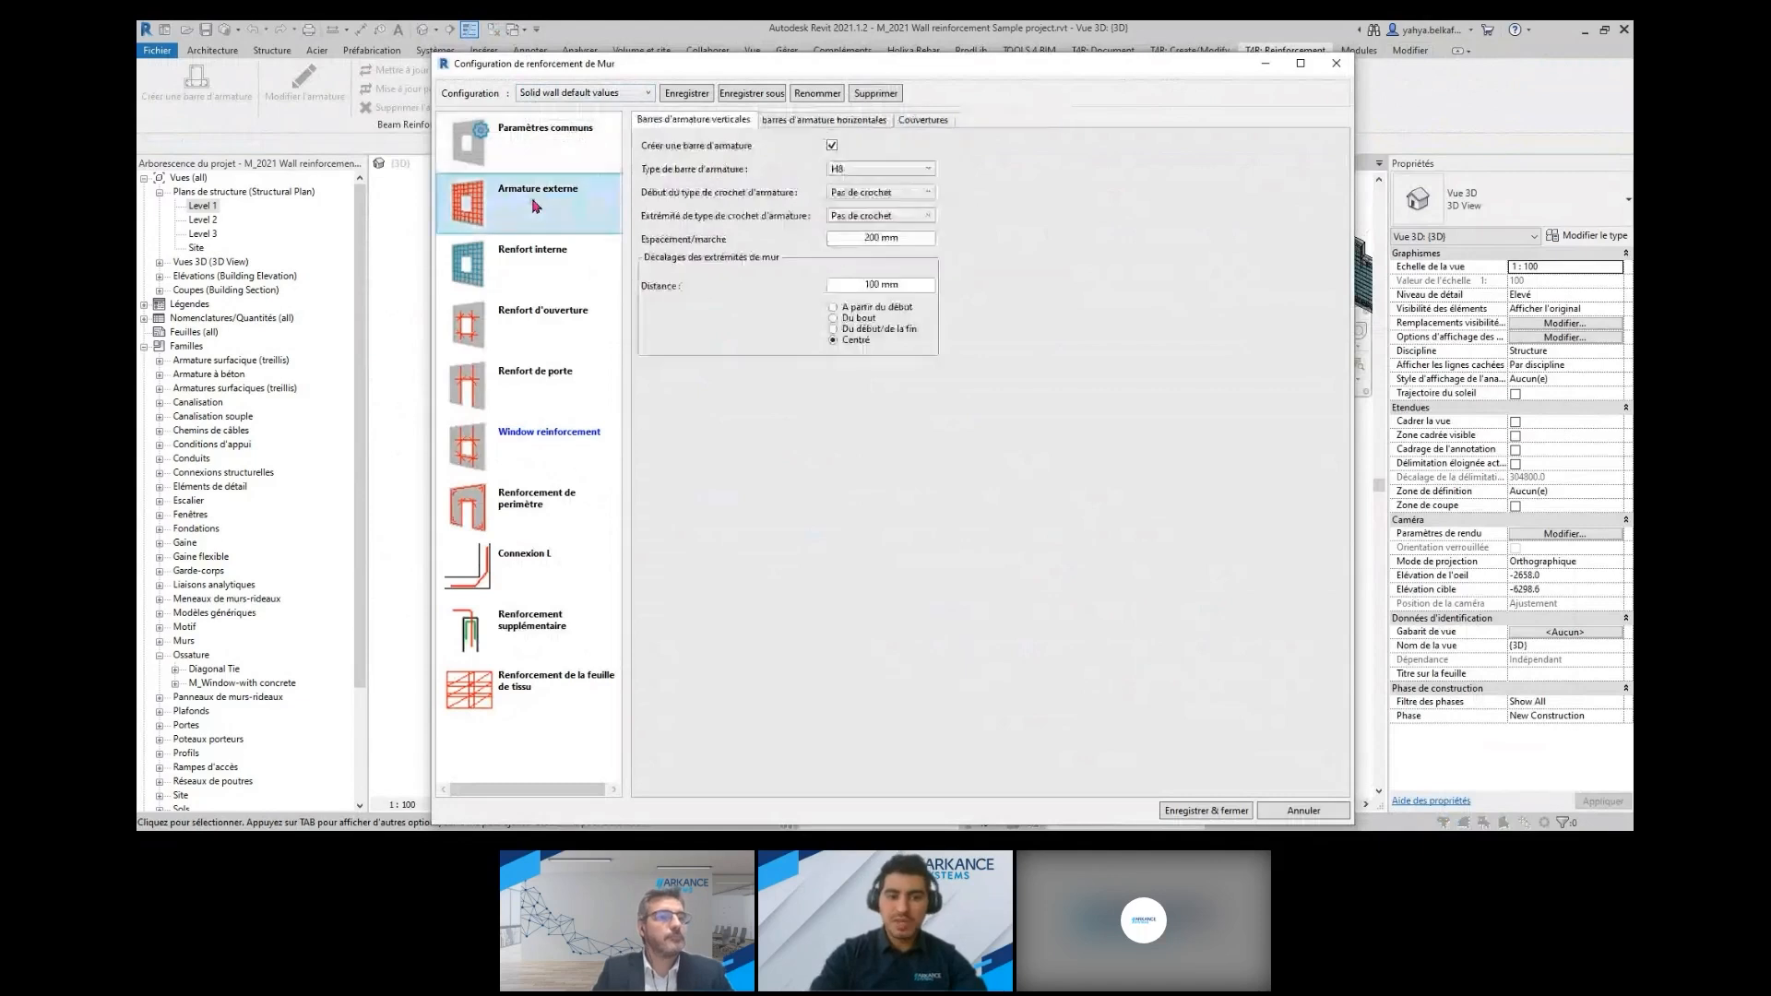
{"action": "left_click", "coordinate": [802, 121]}
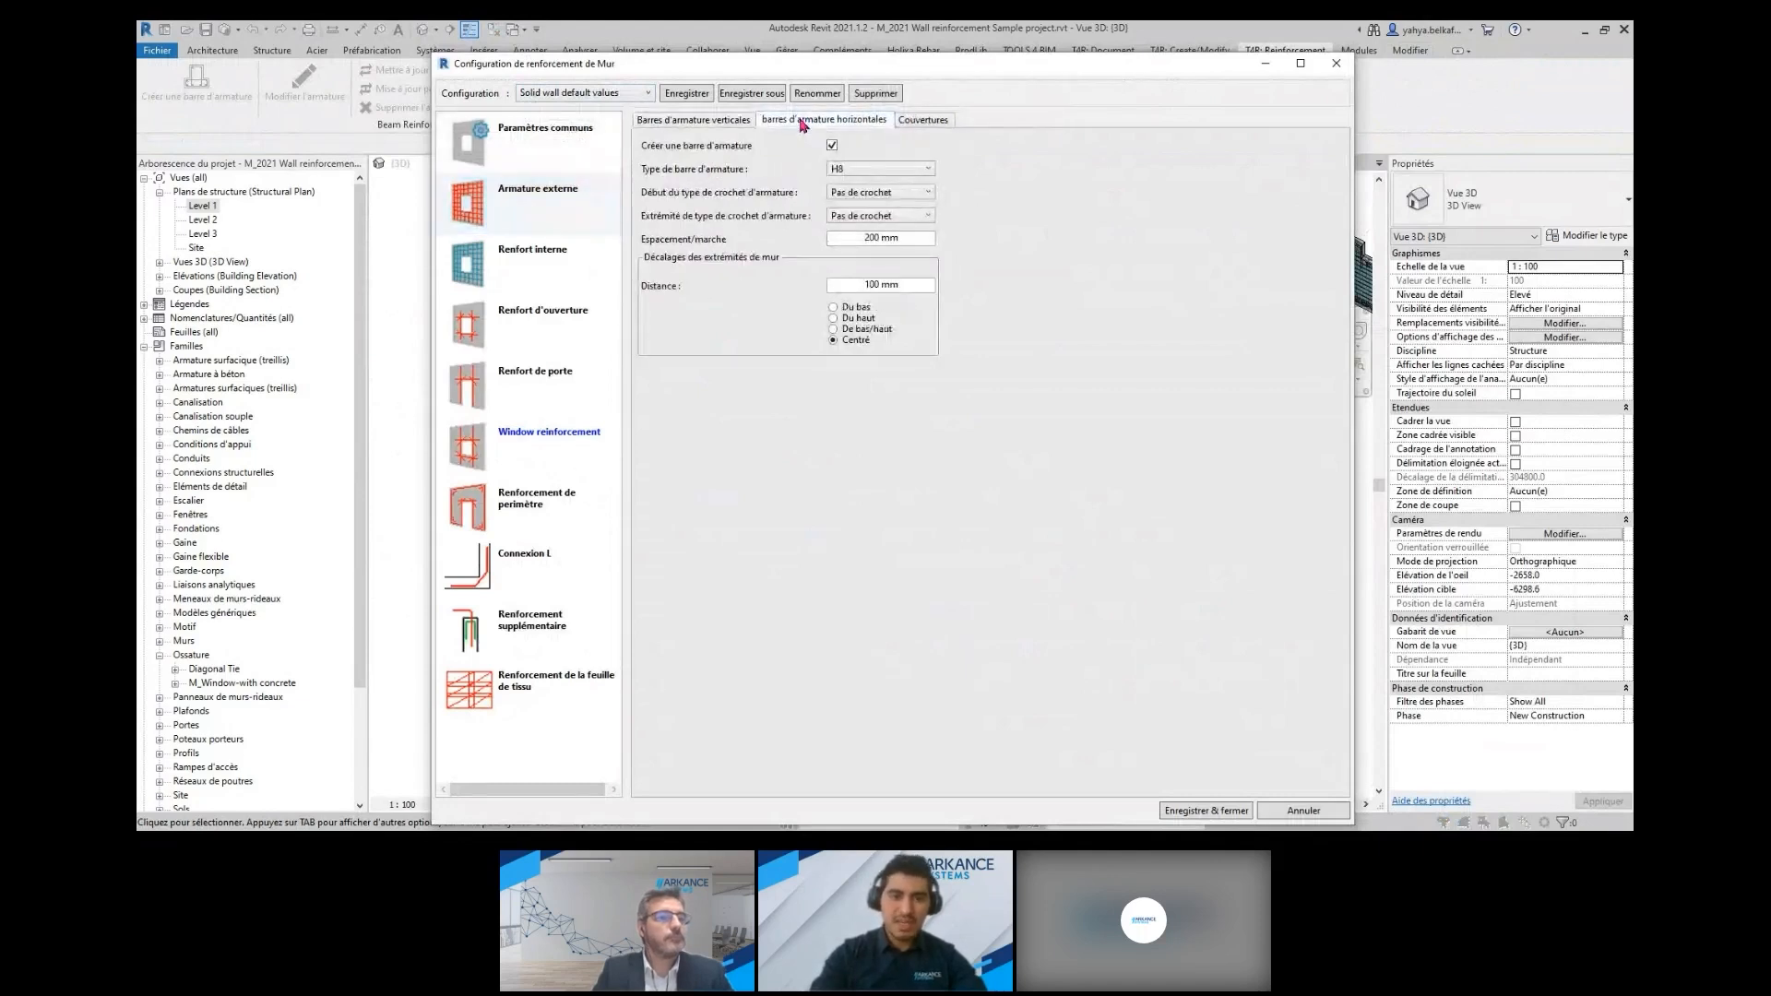
{"action": "left_click", "coordinate": [699, 121]}
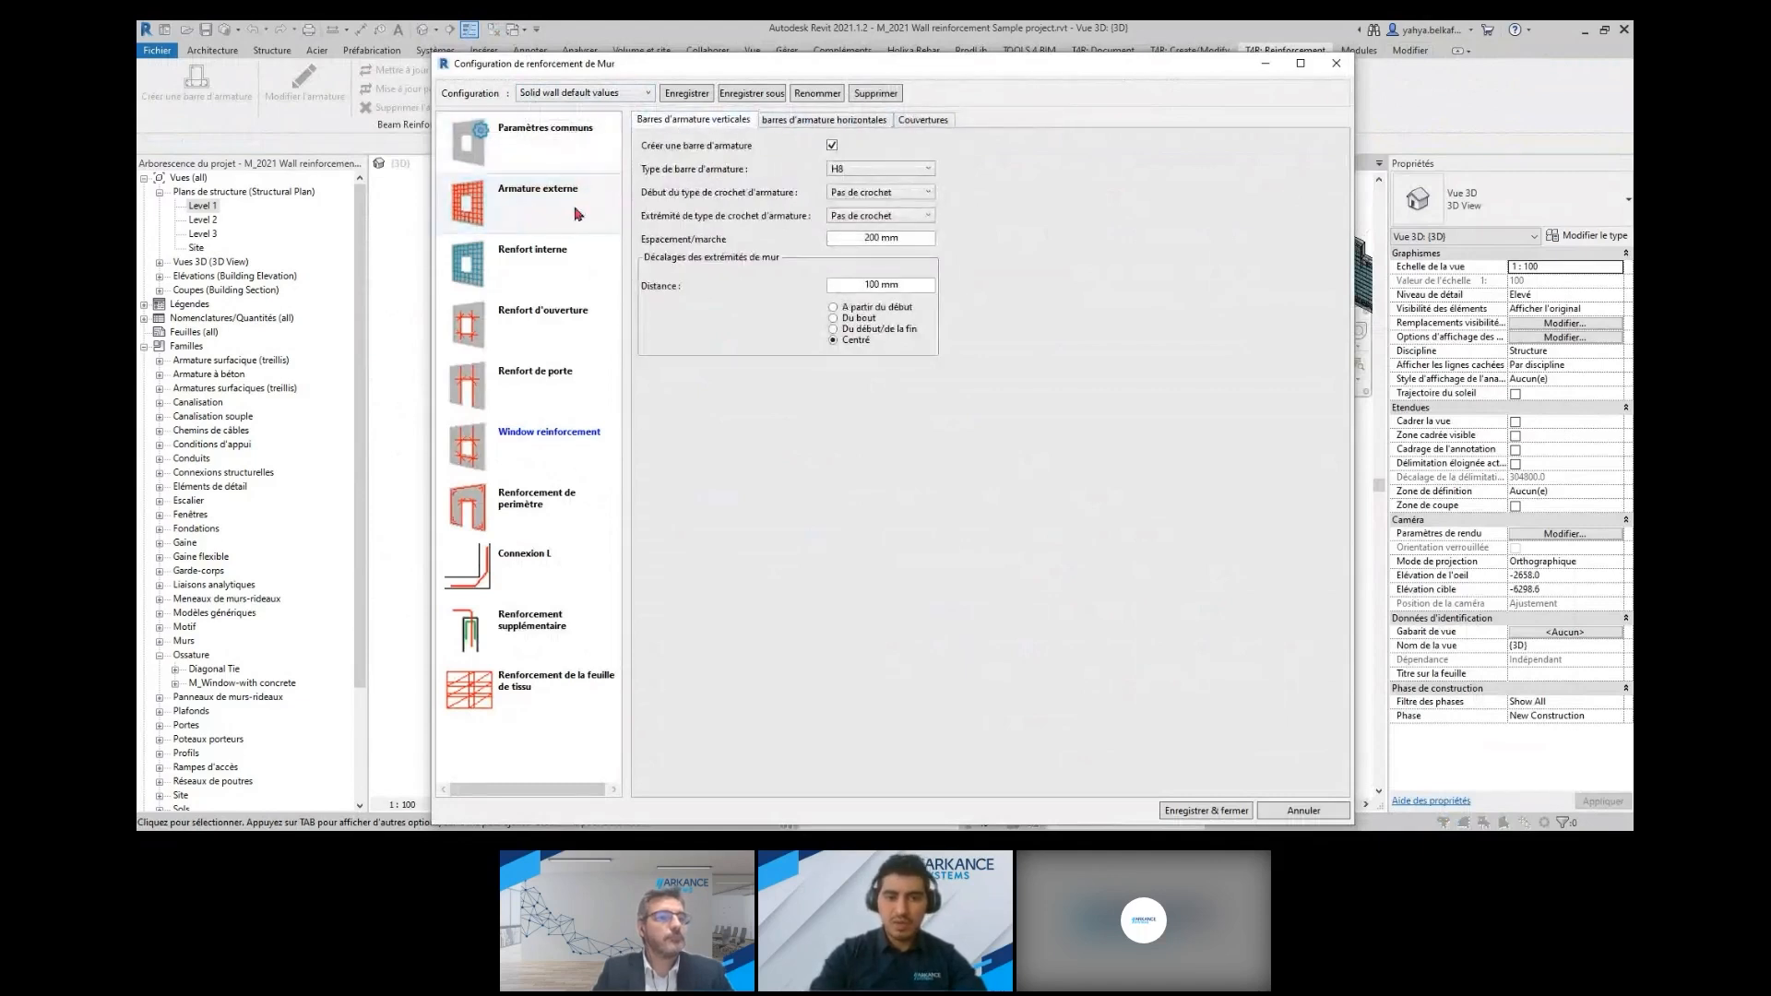
Load the Solid wall default shapes configuration, review its external reinforcement's horizontal bars, and close without saving
{"action": "left_click", "coordinate": [618, 93]}
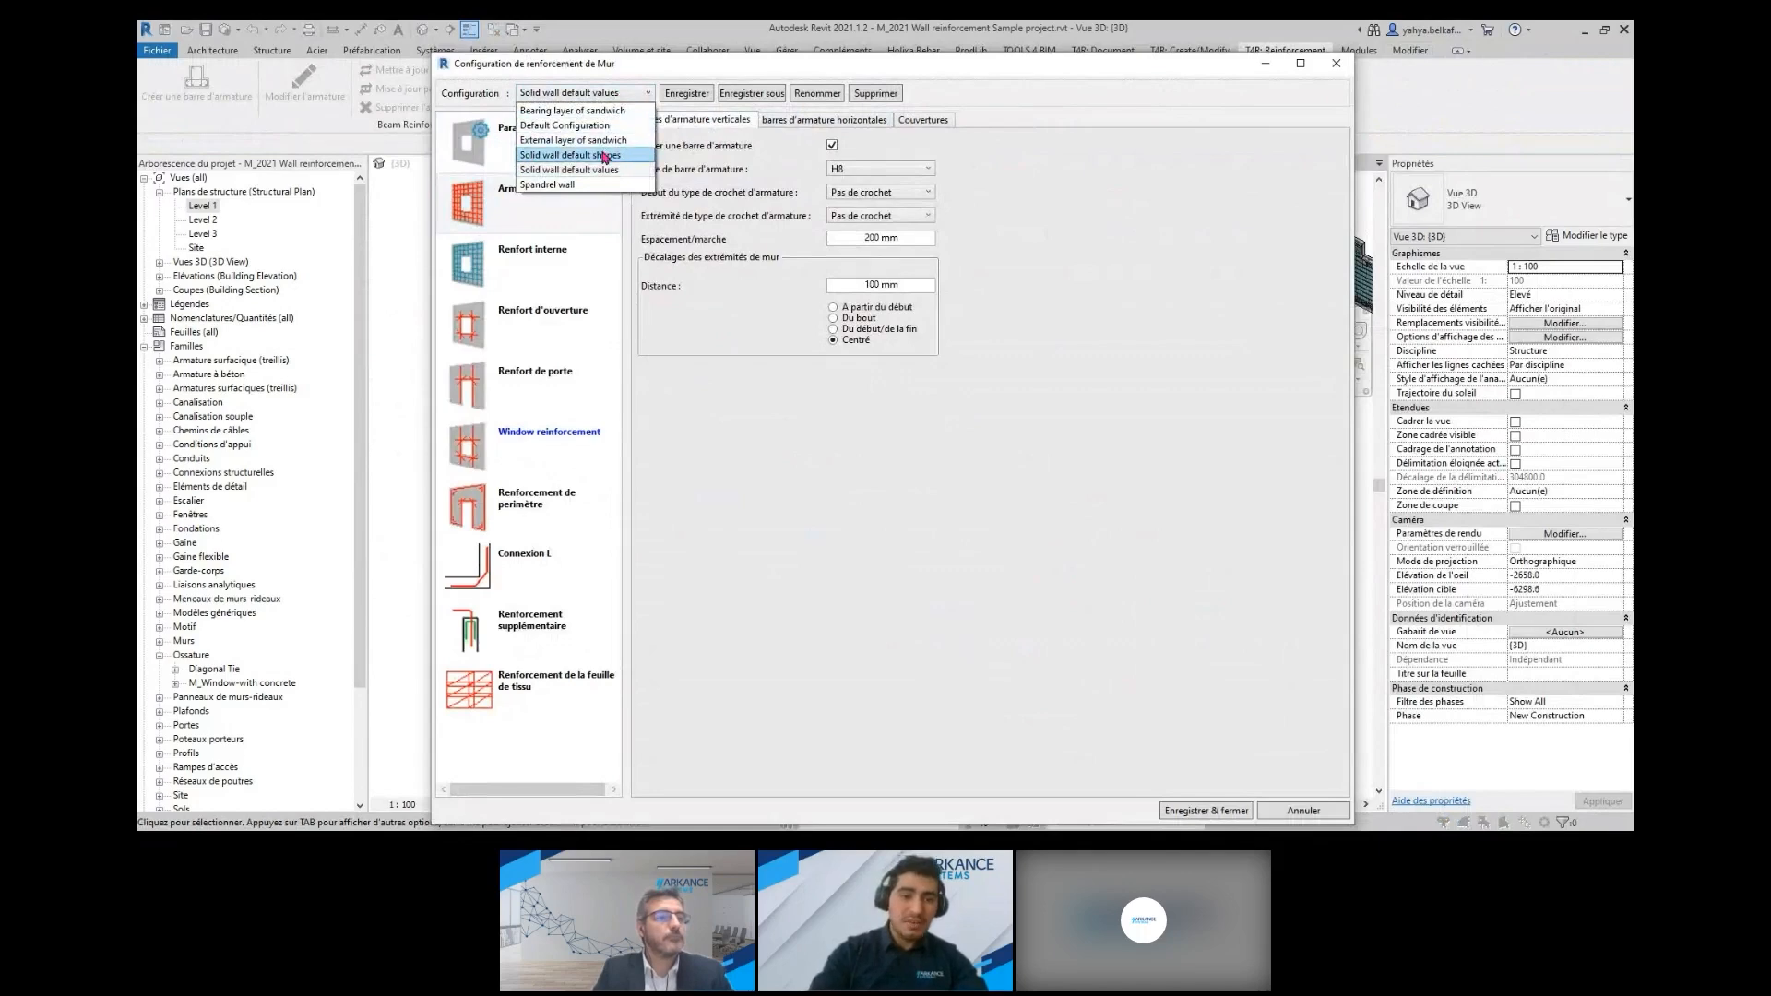
{"action": "left_click", "coordinate": [605, 157]}
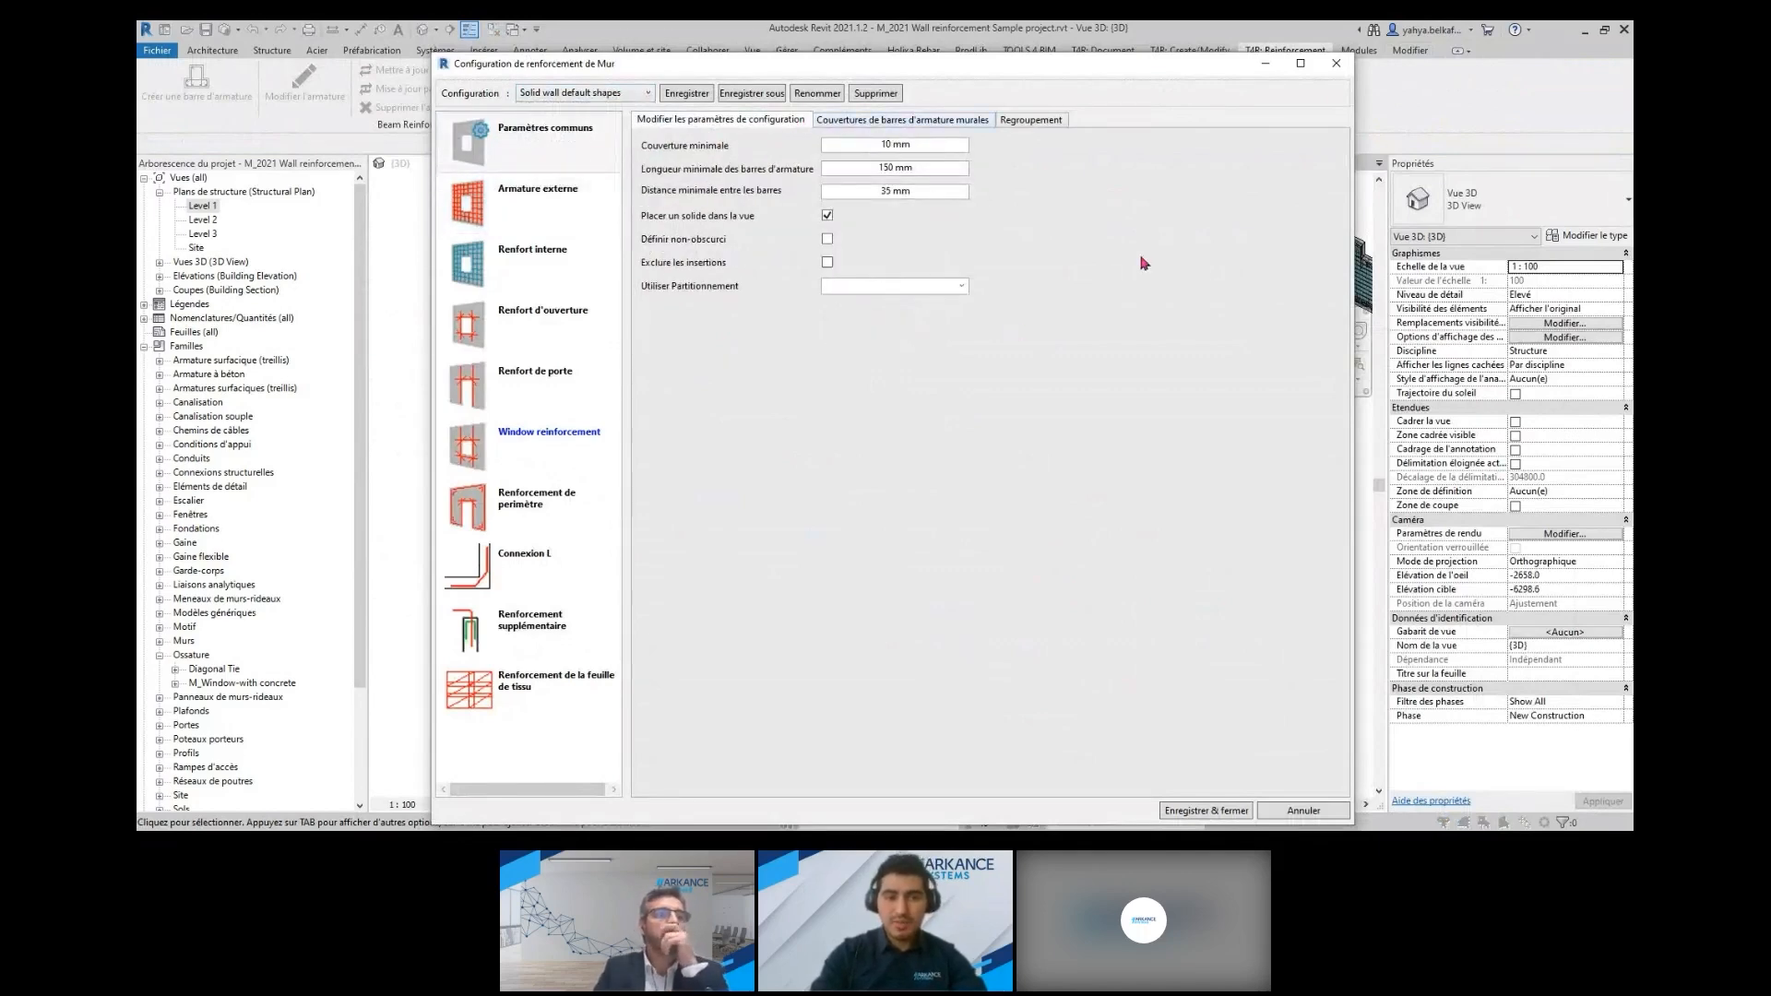
{"action": "left_click", "coordinate": [550, 192]}
{"action": "left_click", "coordinate": [854, 120]}
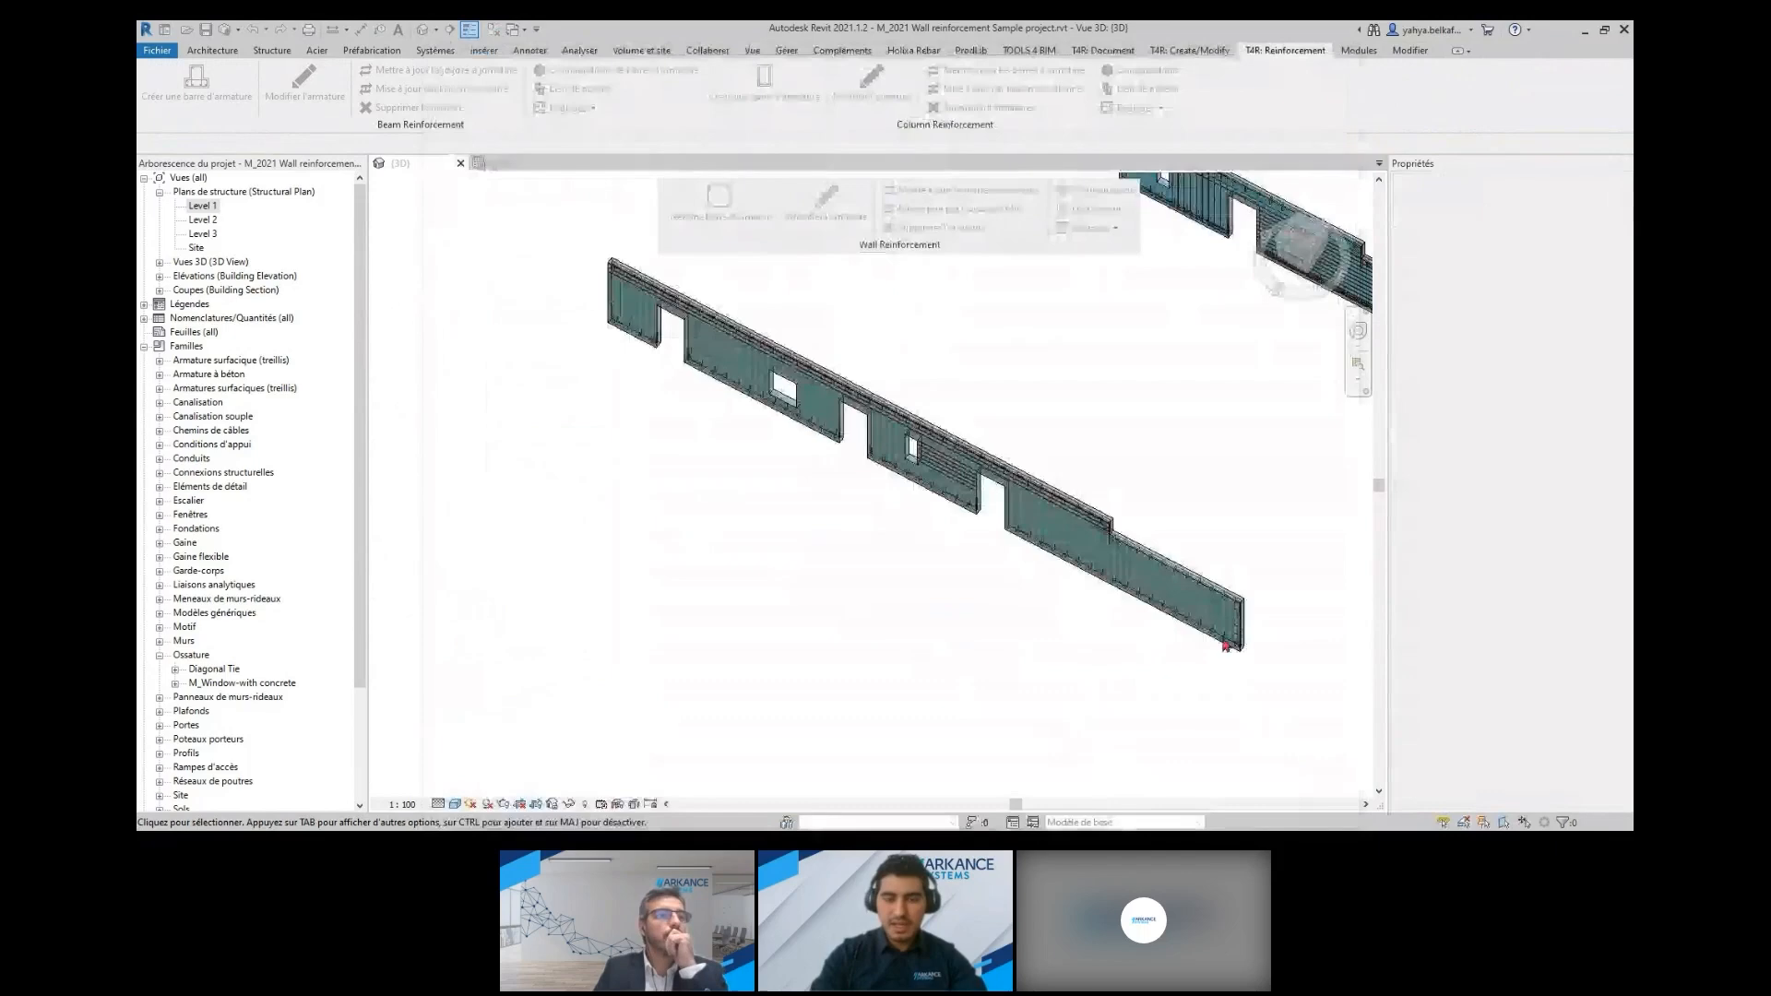
{"action": "left_click", "coordinate": [1328, 814]}
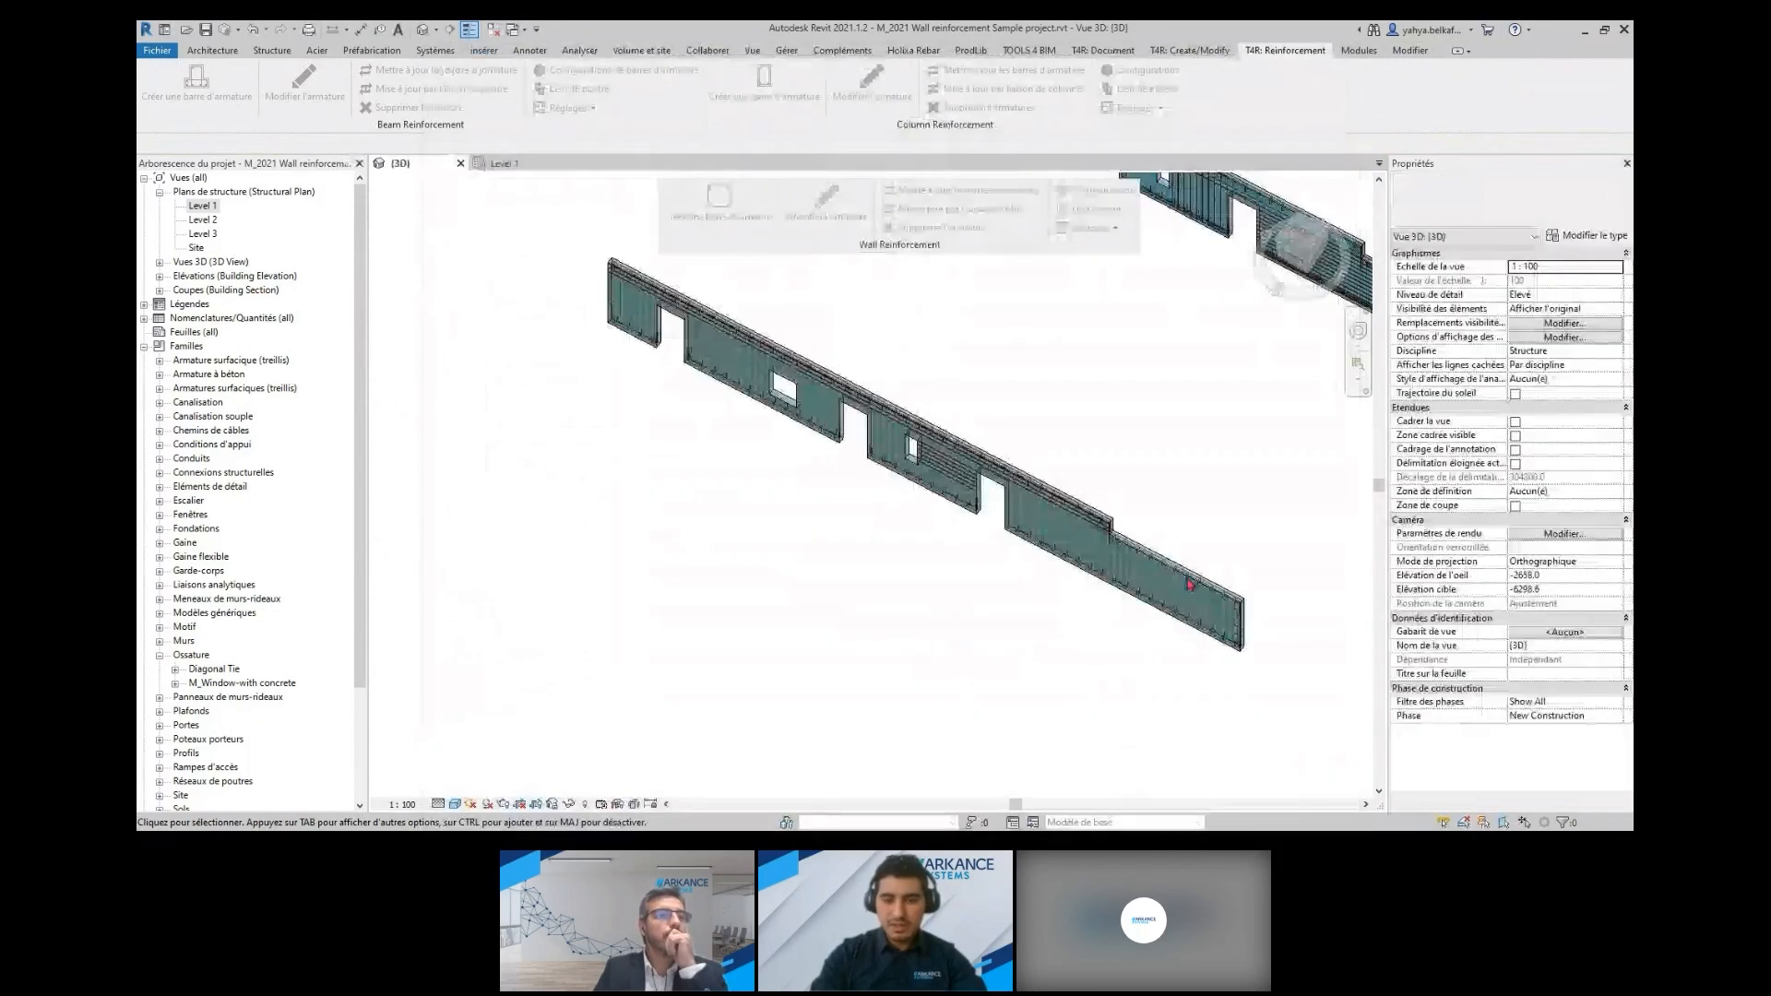
Select the Sandwich 430 wall panel, review the reinforcement configurations linked to its layers, and accept them
{"action": "scroll", "coordinate": [1190, 583], "scroll_direction": "down", "scroll_amount": 2}
{"action": "middle_click_drag", "start_coordinate": [1191, 583], "coordinate": [731, 415]}
{"action": "scroll", "coordinate": [837, 560], "scroll_direction": "up", "scroll_amount": 5}
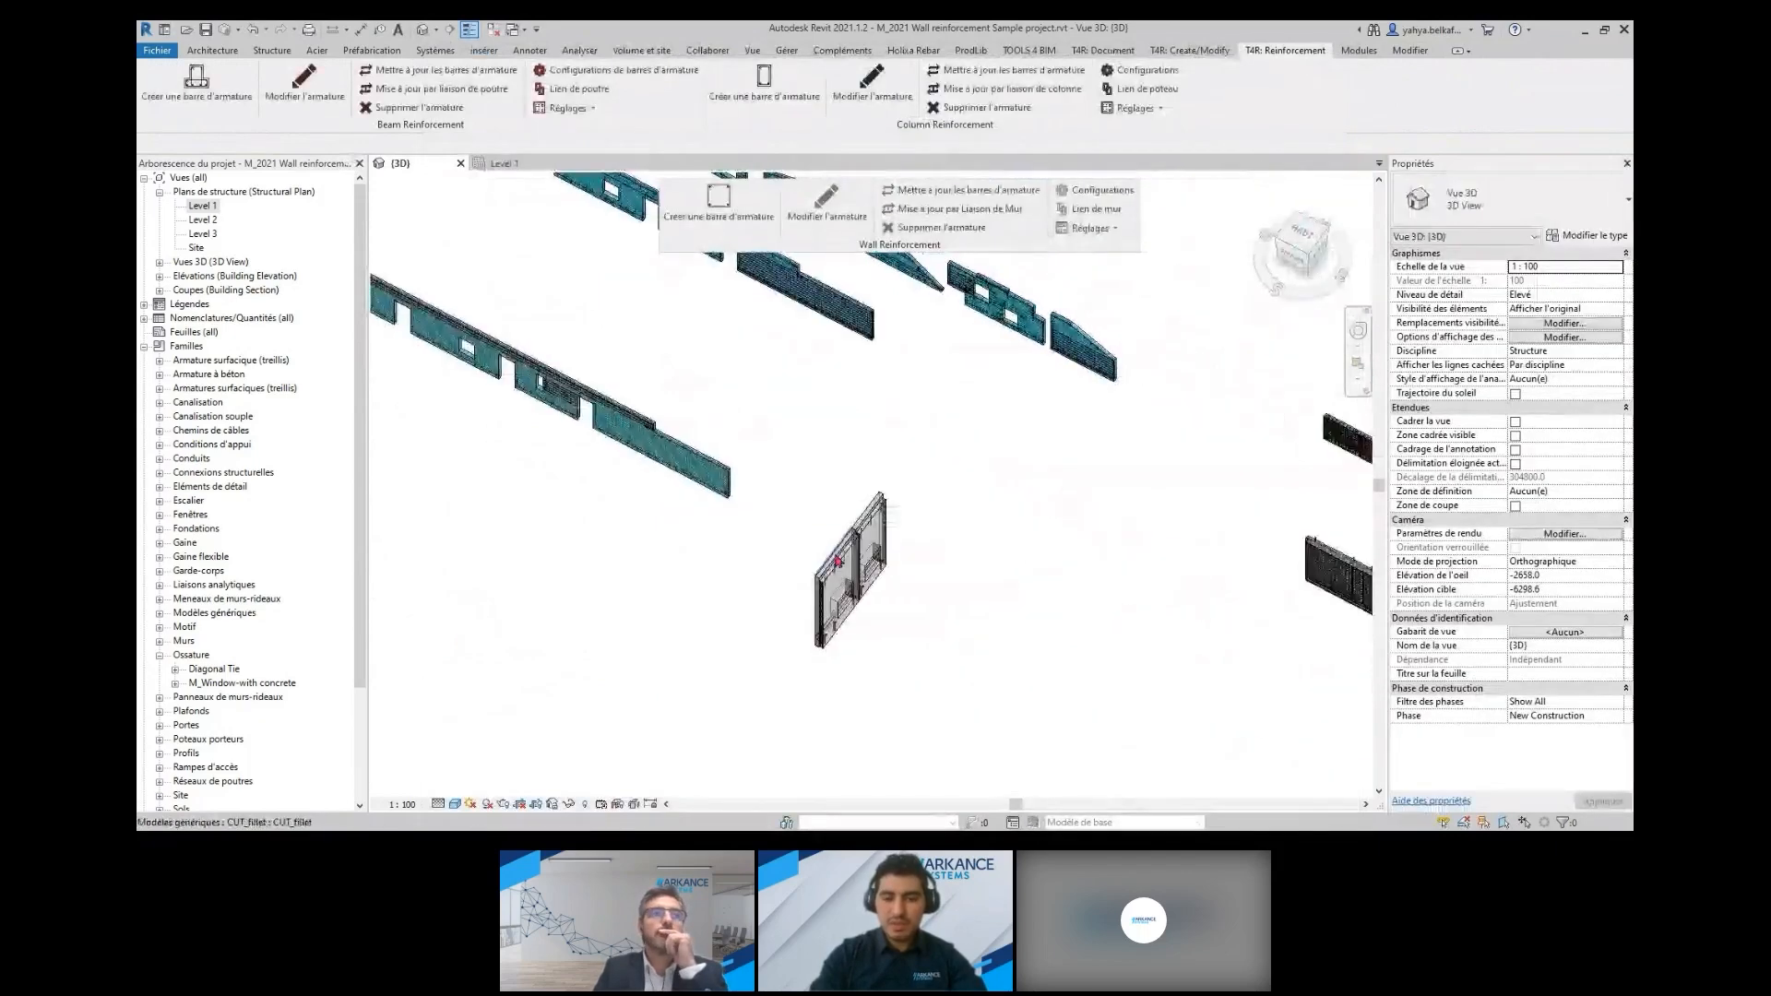
{"action": "middle_click_drag", "start_coordinate": [838, 560], "coordinate": [835, 411]}
{"action": "middle_click_drag", "start_coordinate": [831, 600], "coordinate": [799, 517], "text": "shift"}
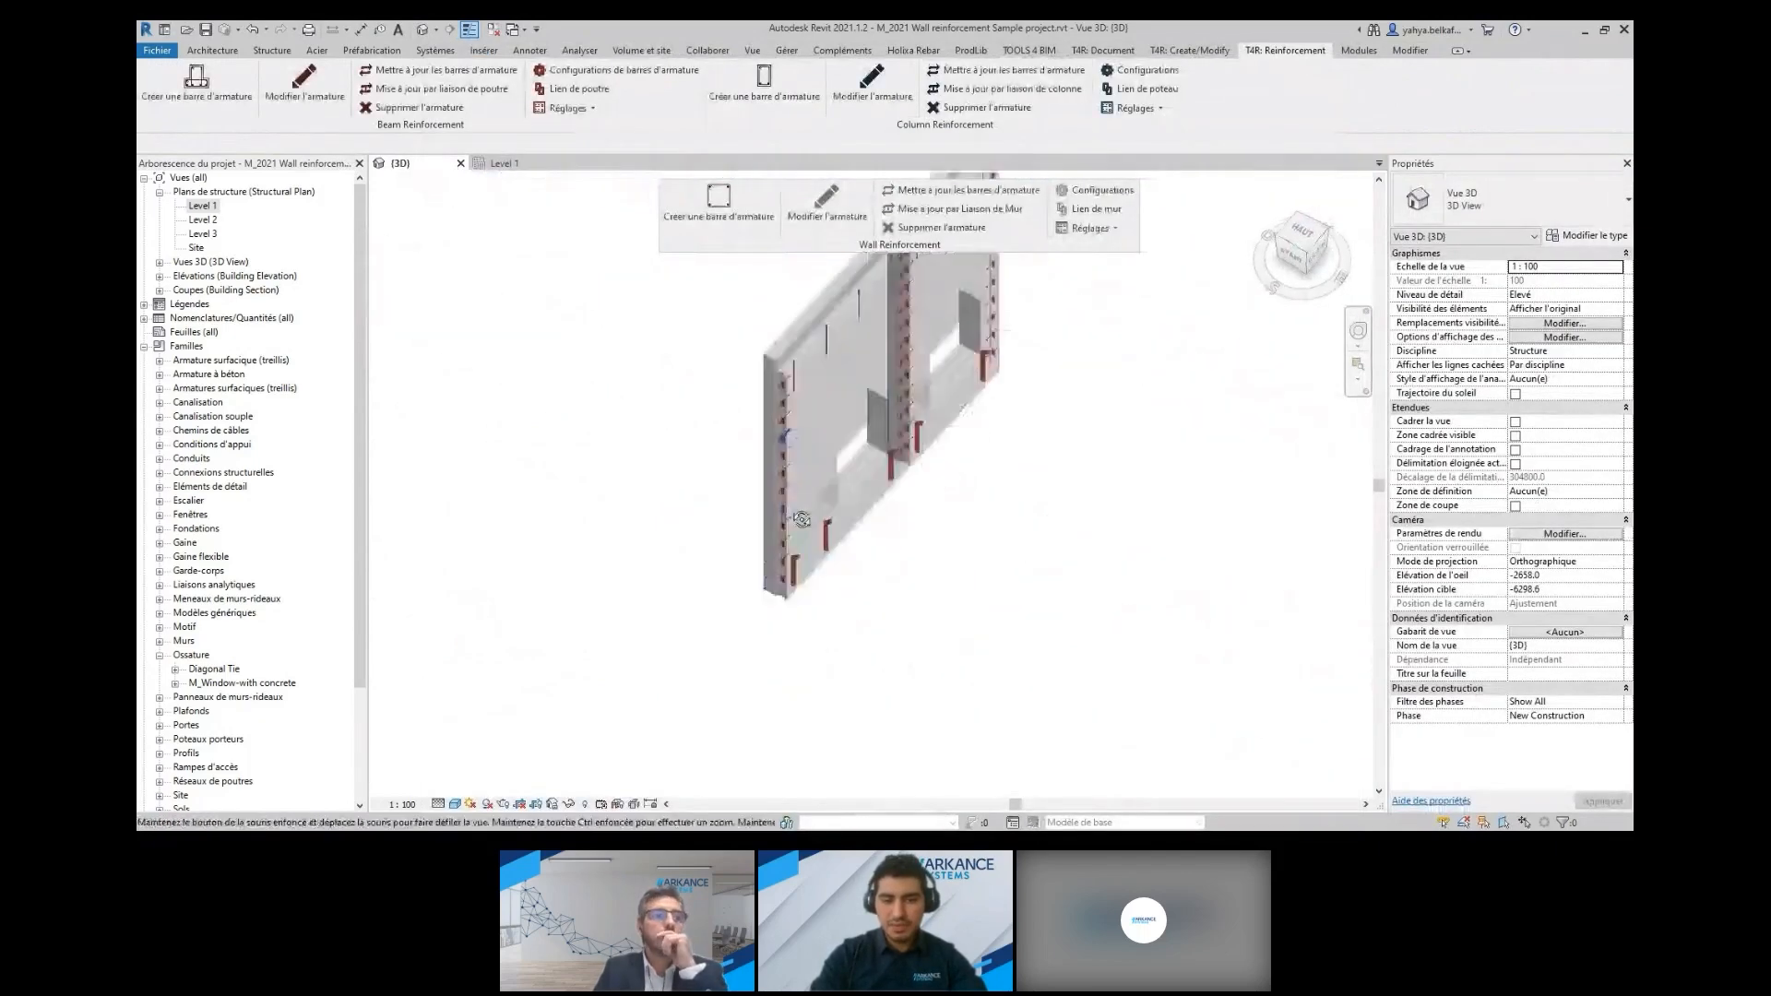
{"action": "middle_click_drag", "start_coordinate": [815, 406], "coordinate": [769, 520]}
{"action": "scroll", "coordinate": [770, 520], "scroll_direction": "up", "scroll_amount": 4}
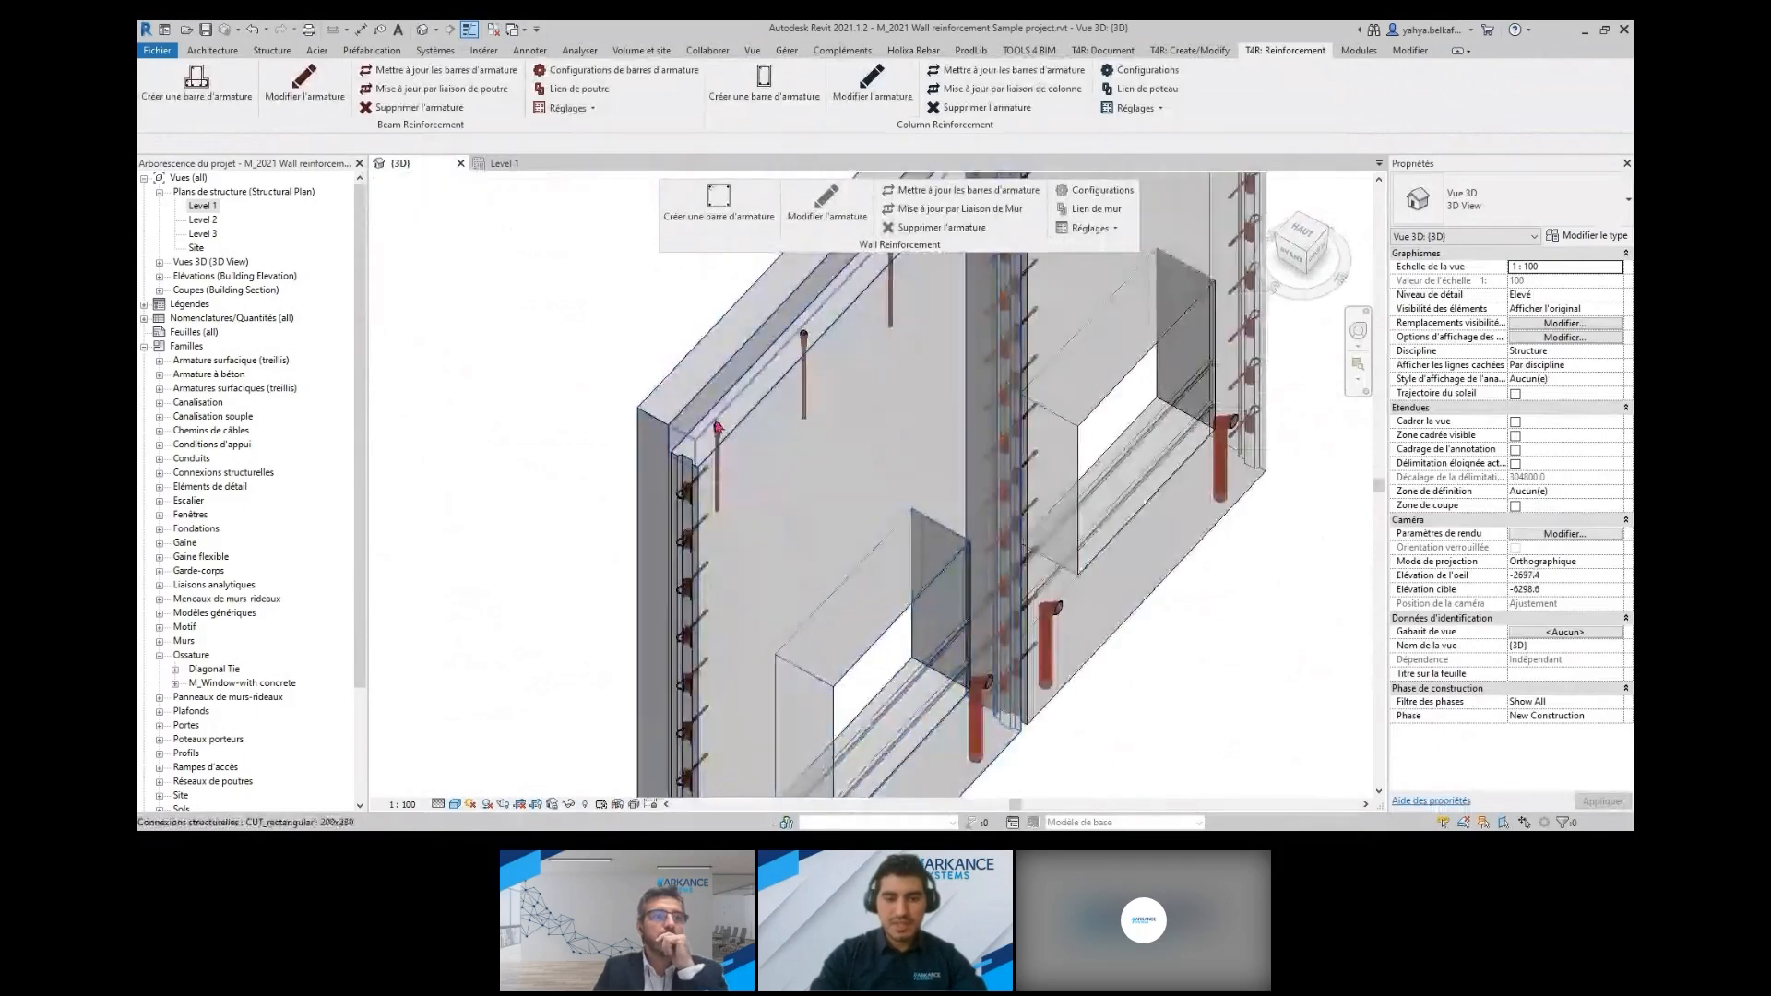
{"action": "scroll", "coordinate": [664, 376], "scroll_direction": "down", "scroll_amount": 5}
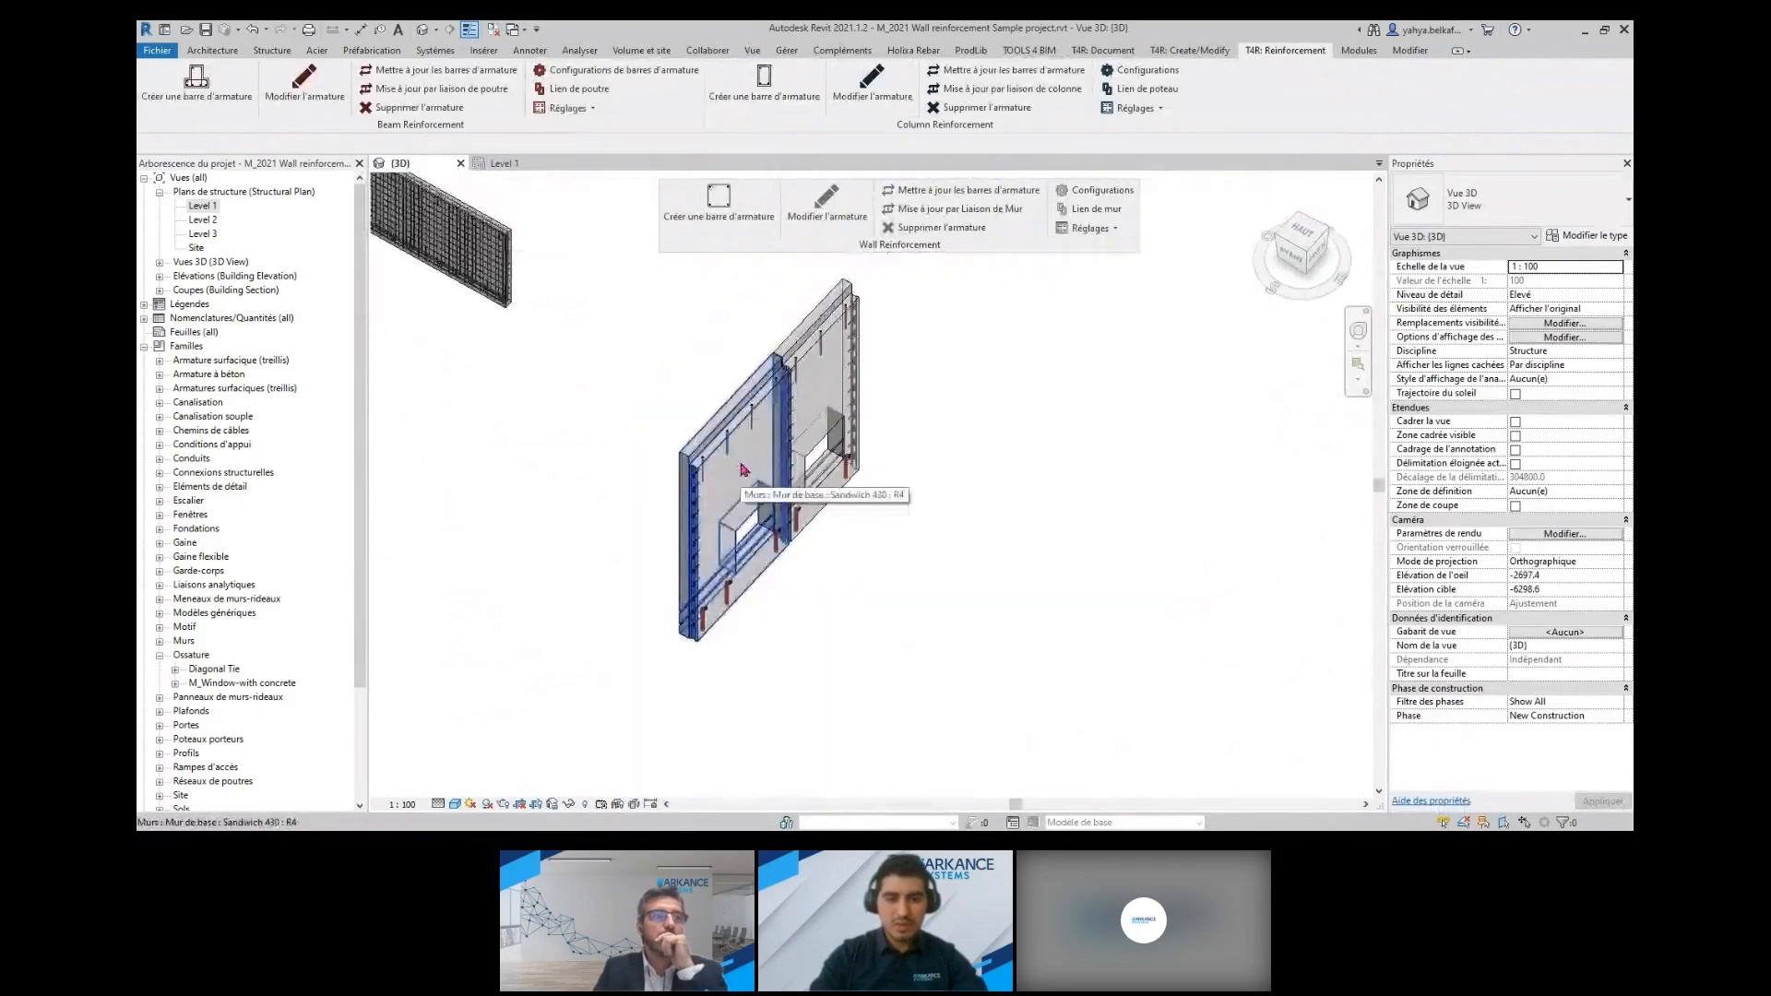
{"action": "left_click", "coordinate": [743, 470]}
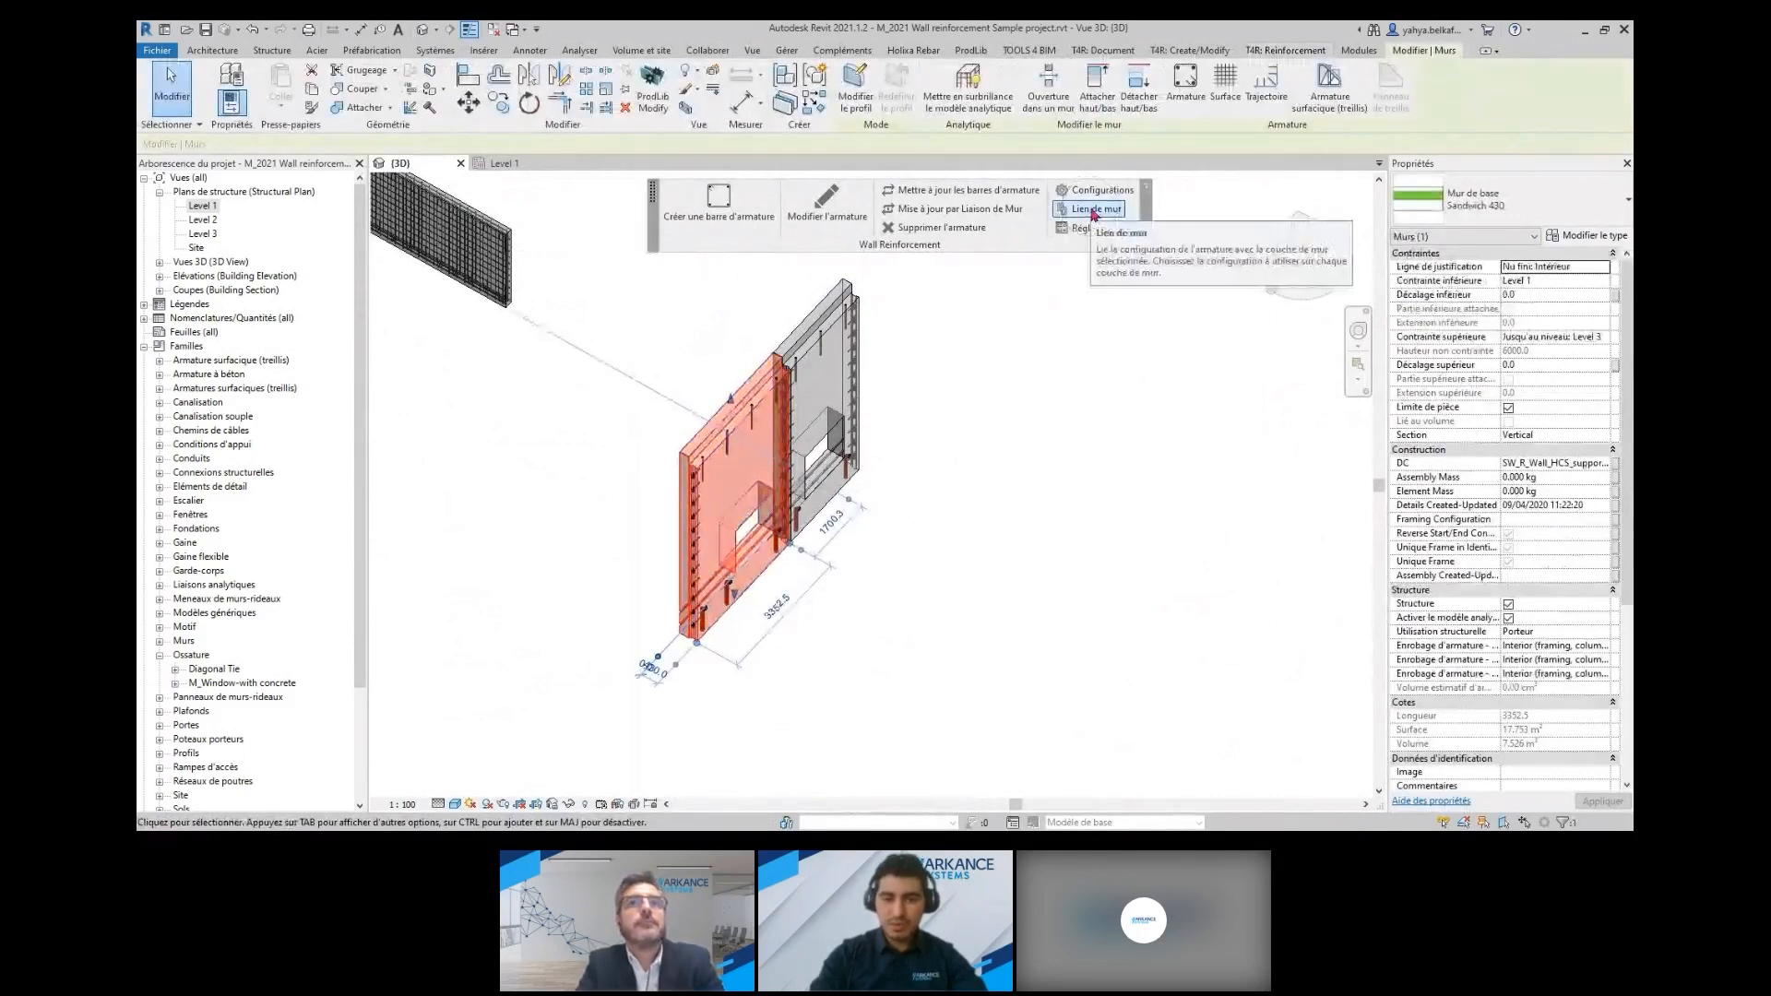
{"action": "left_click", "coordinate": [1095, 211]}
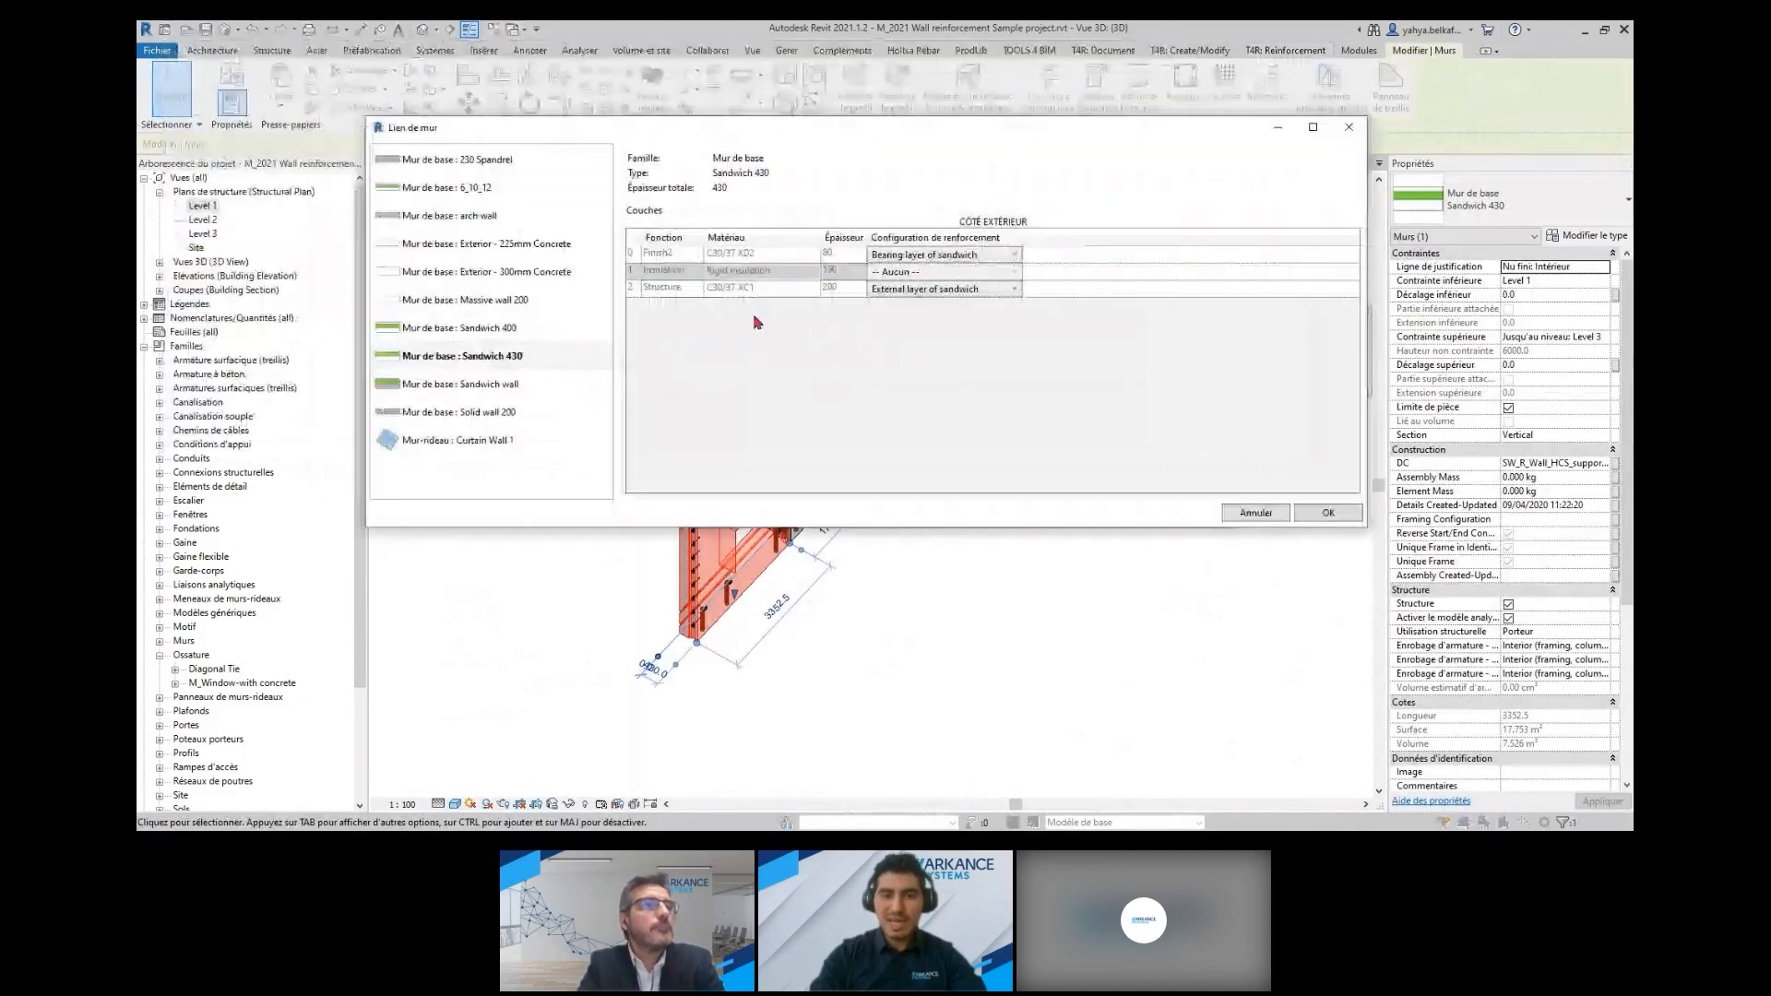
{"action": "left_click", "coordinate": [924, 290]}
{"action": "left_click", "coordinate": [926, 294]}
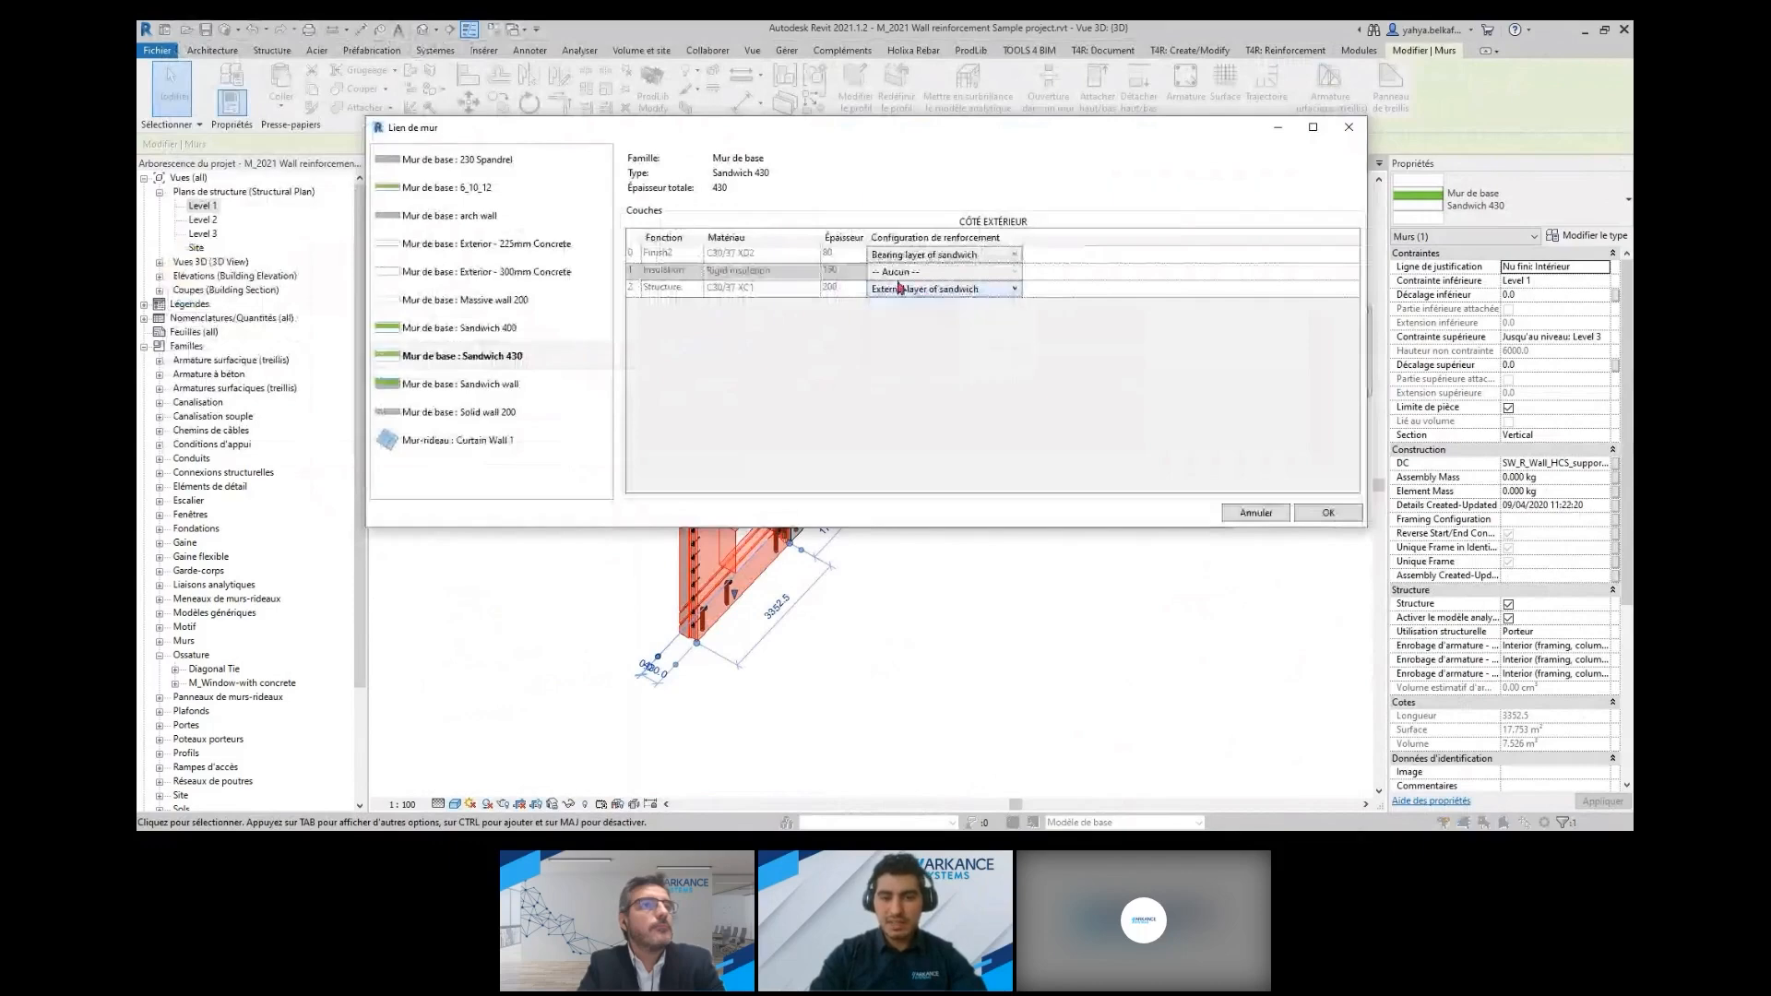
{"action": "left_click", "coordinate": [1015, 255]}
{"action": "left_click", "coordinate": [1016, 251]}
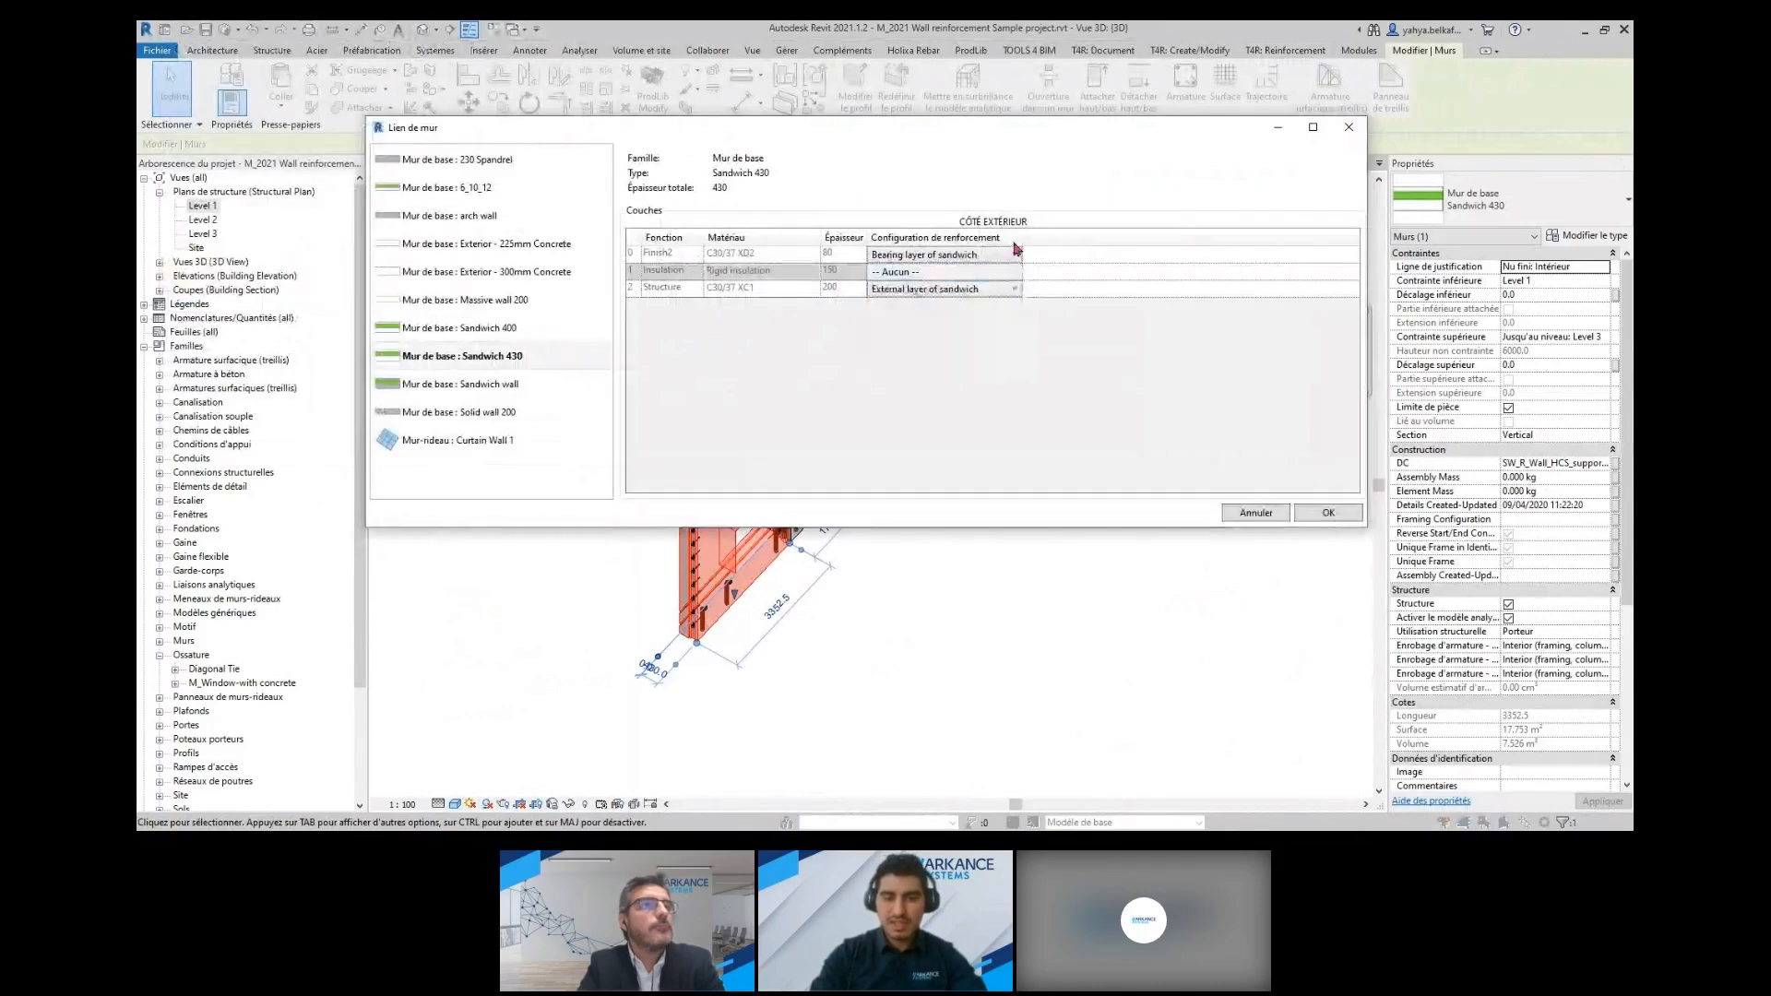
{"action": "left_click", "coordinate": [1338, 515]}
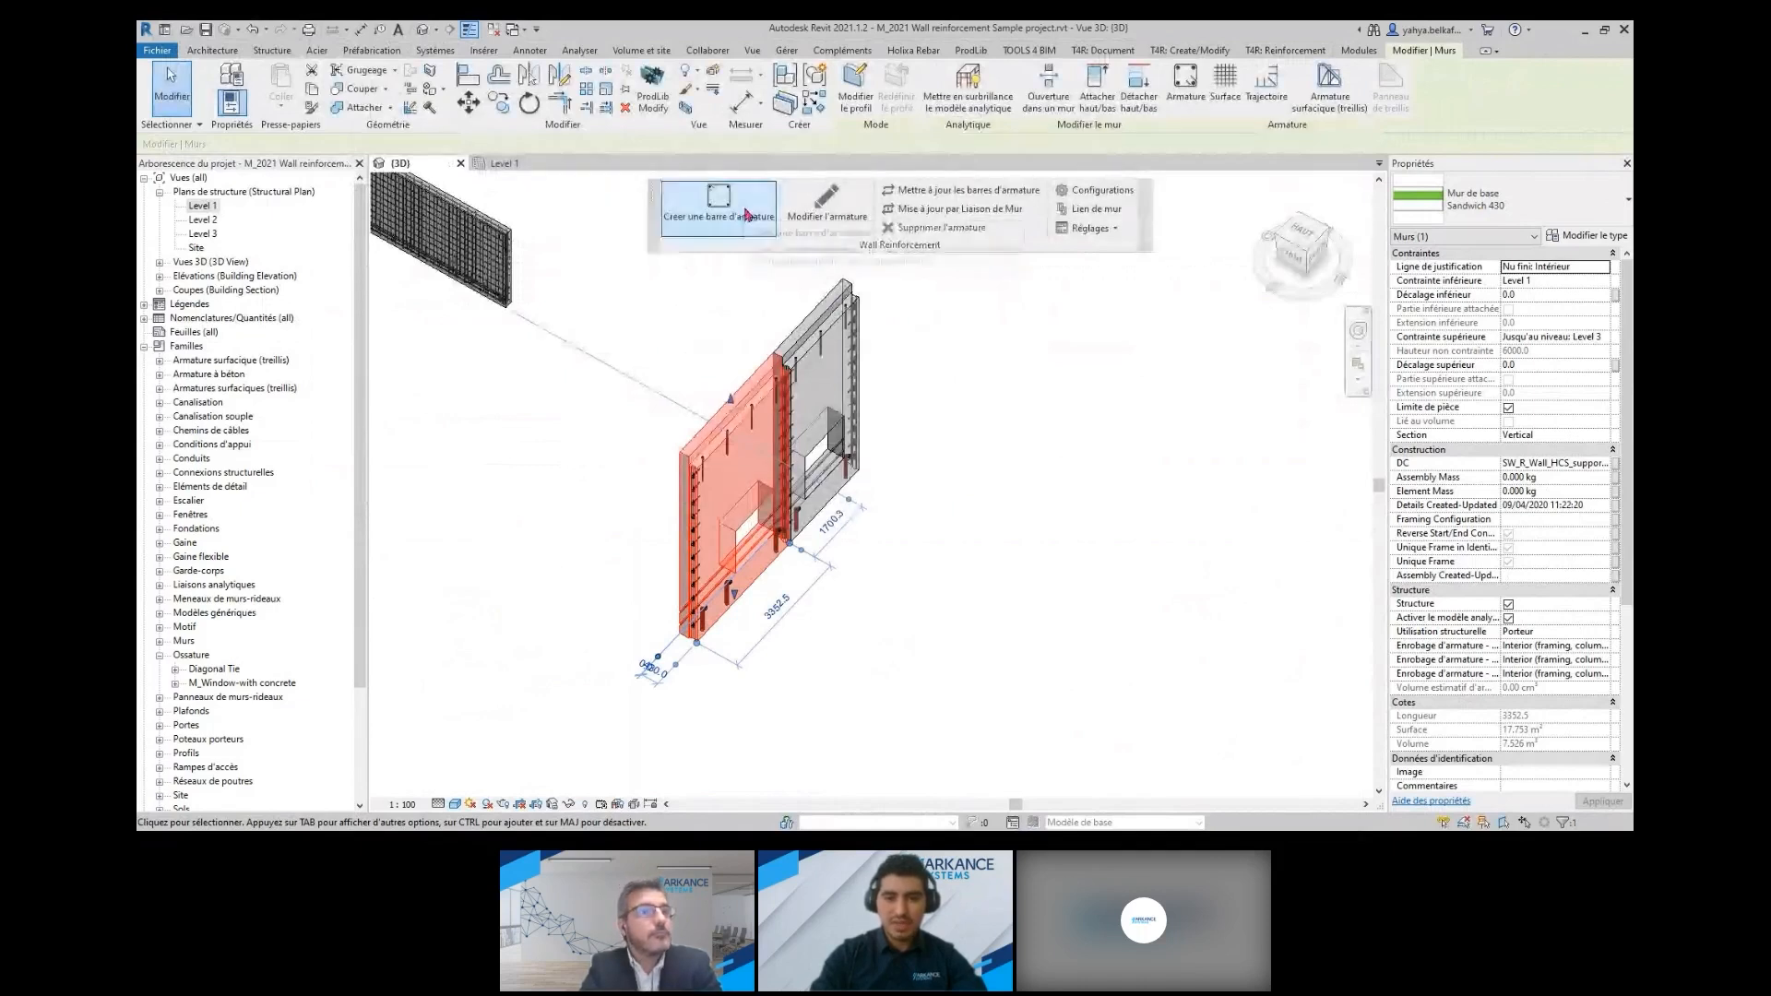
Generate the rebar in the selected Sandwich 430 wall panel, removing the bars whose shape cannot be resolved
{"action": "left_click", "coordinate": [745, 215]}
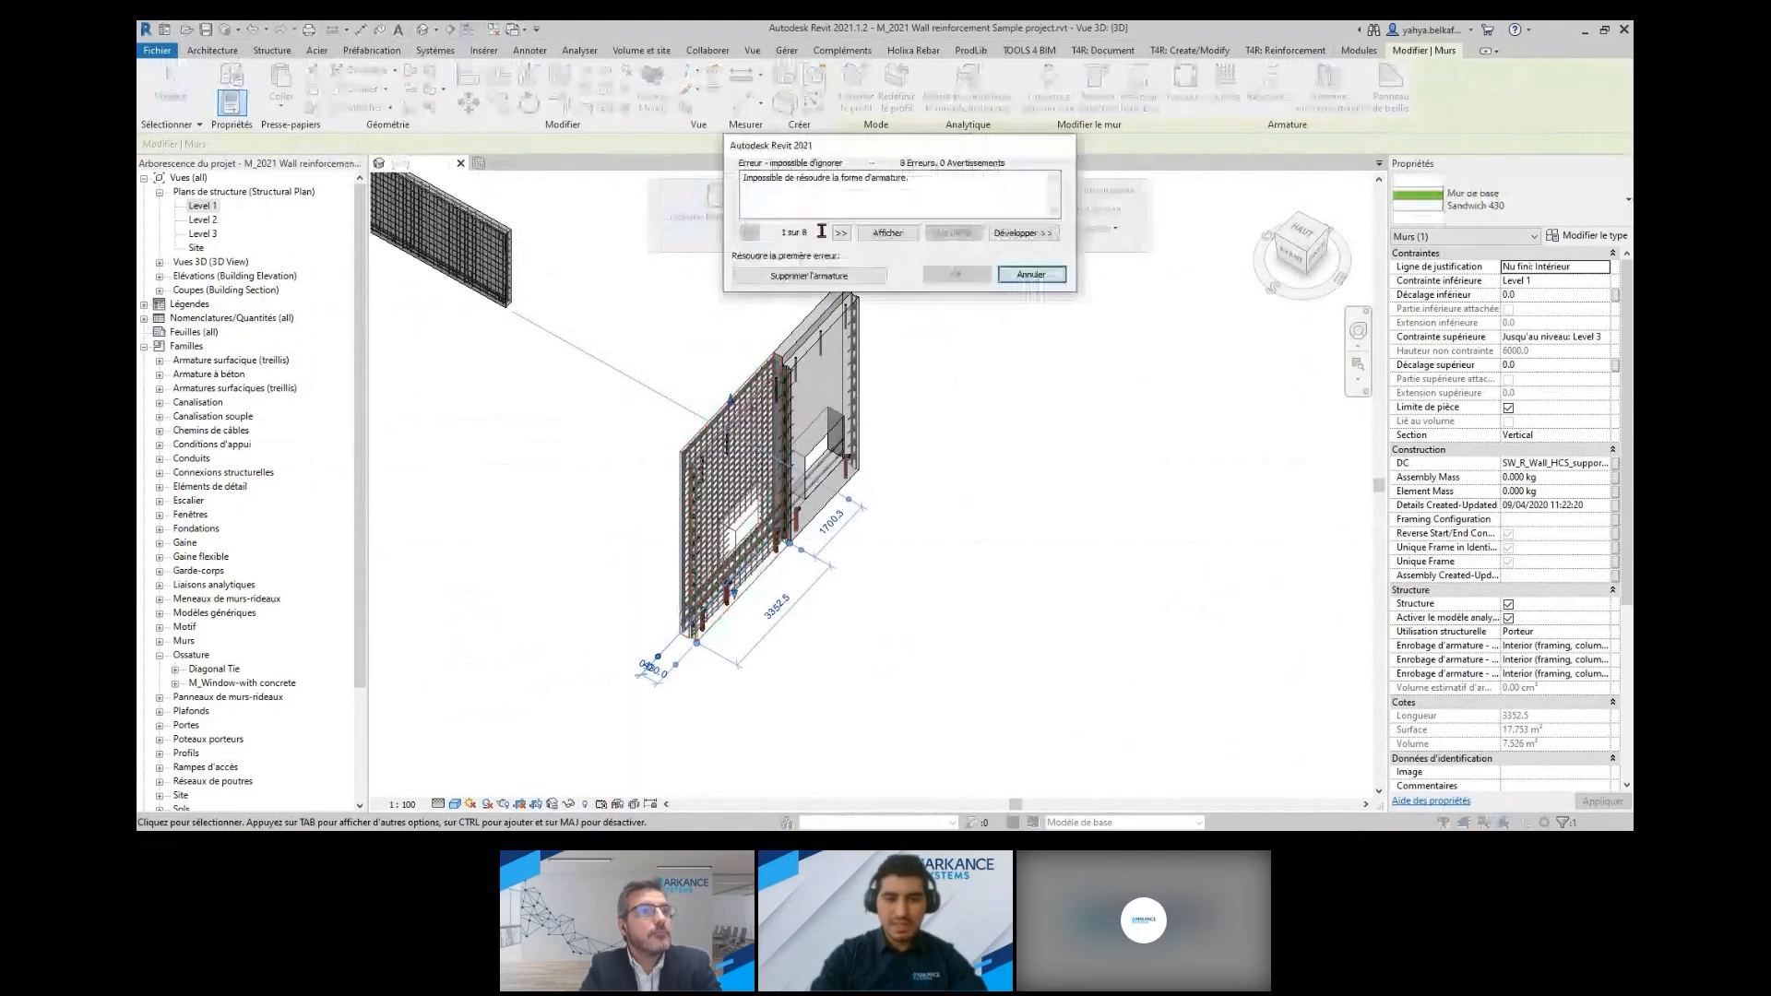
{"action": "left_click", "coordinate": [863, 277]}
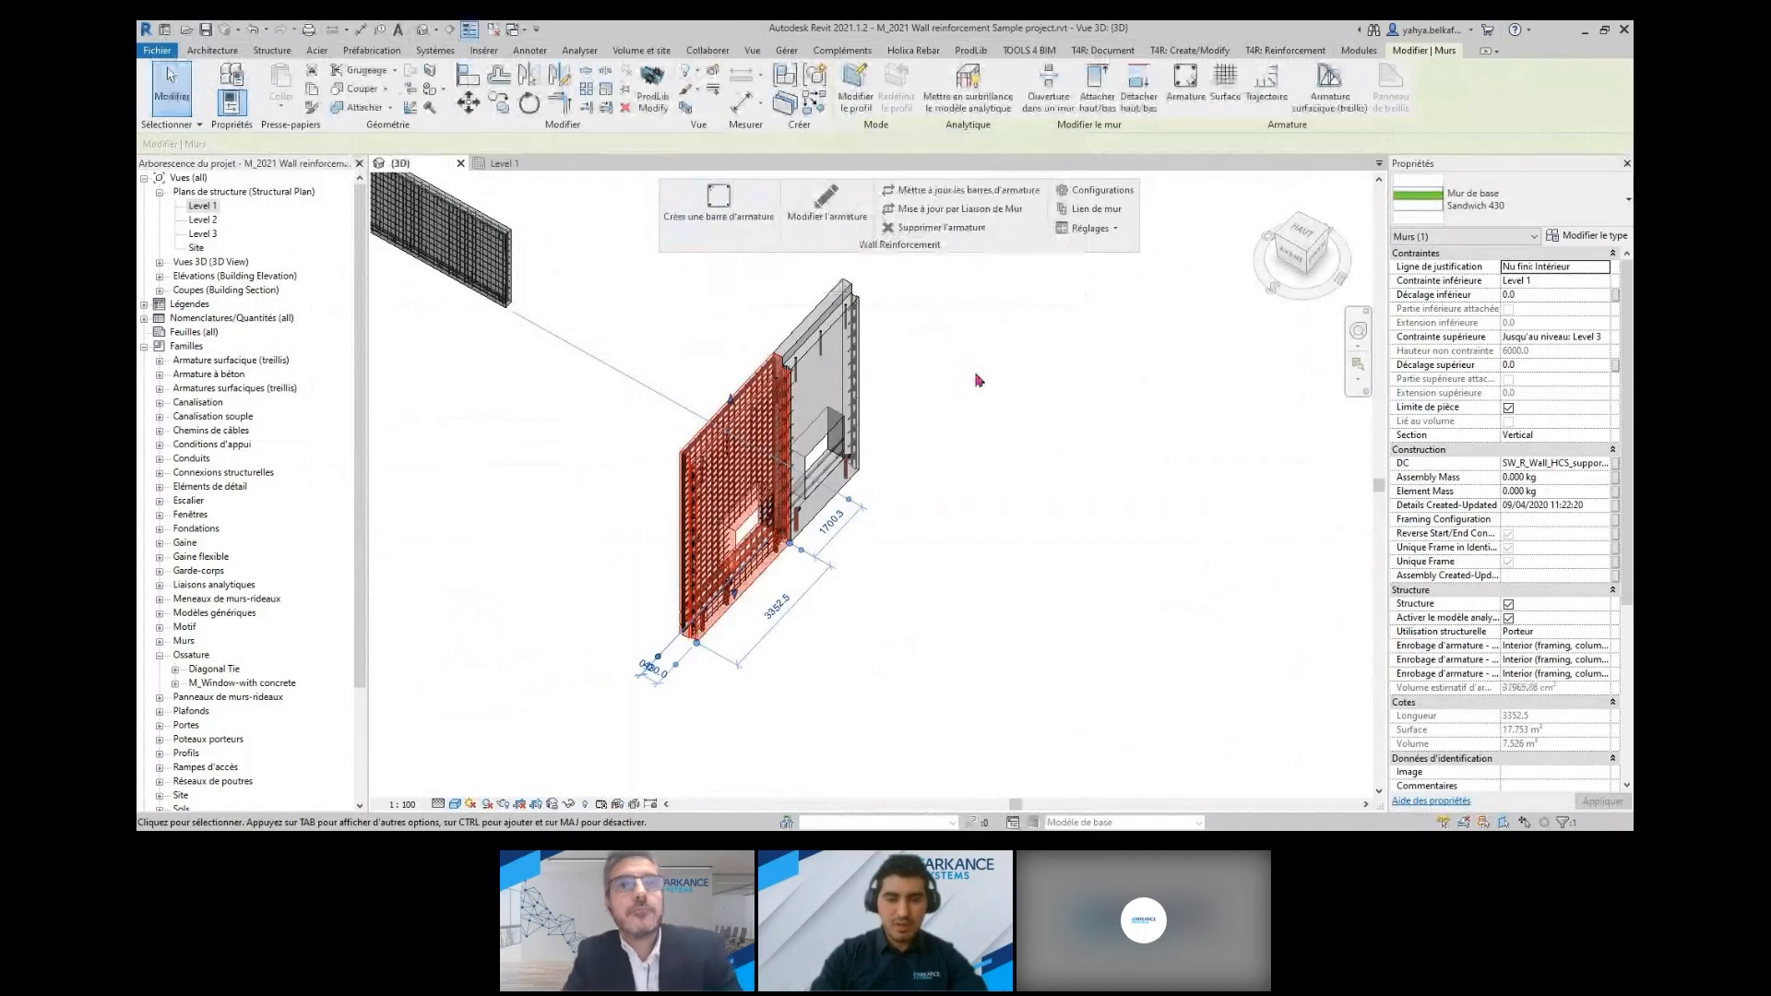
{"action": "scroll", "coordinate": [685, 542], "scroll_direction": "up", "scroll_amount": 2}
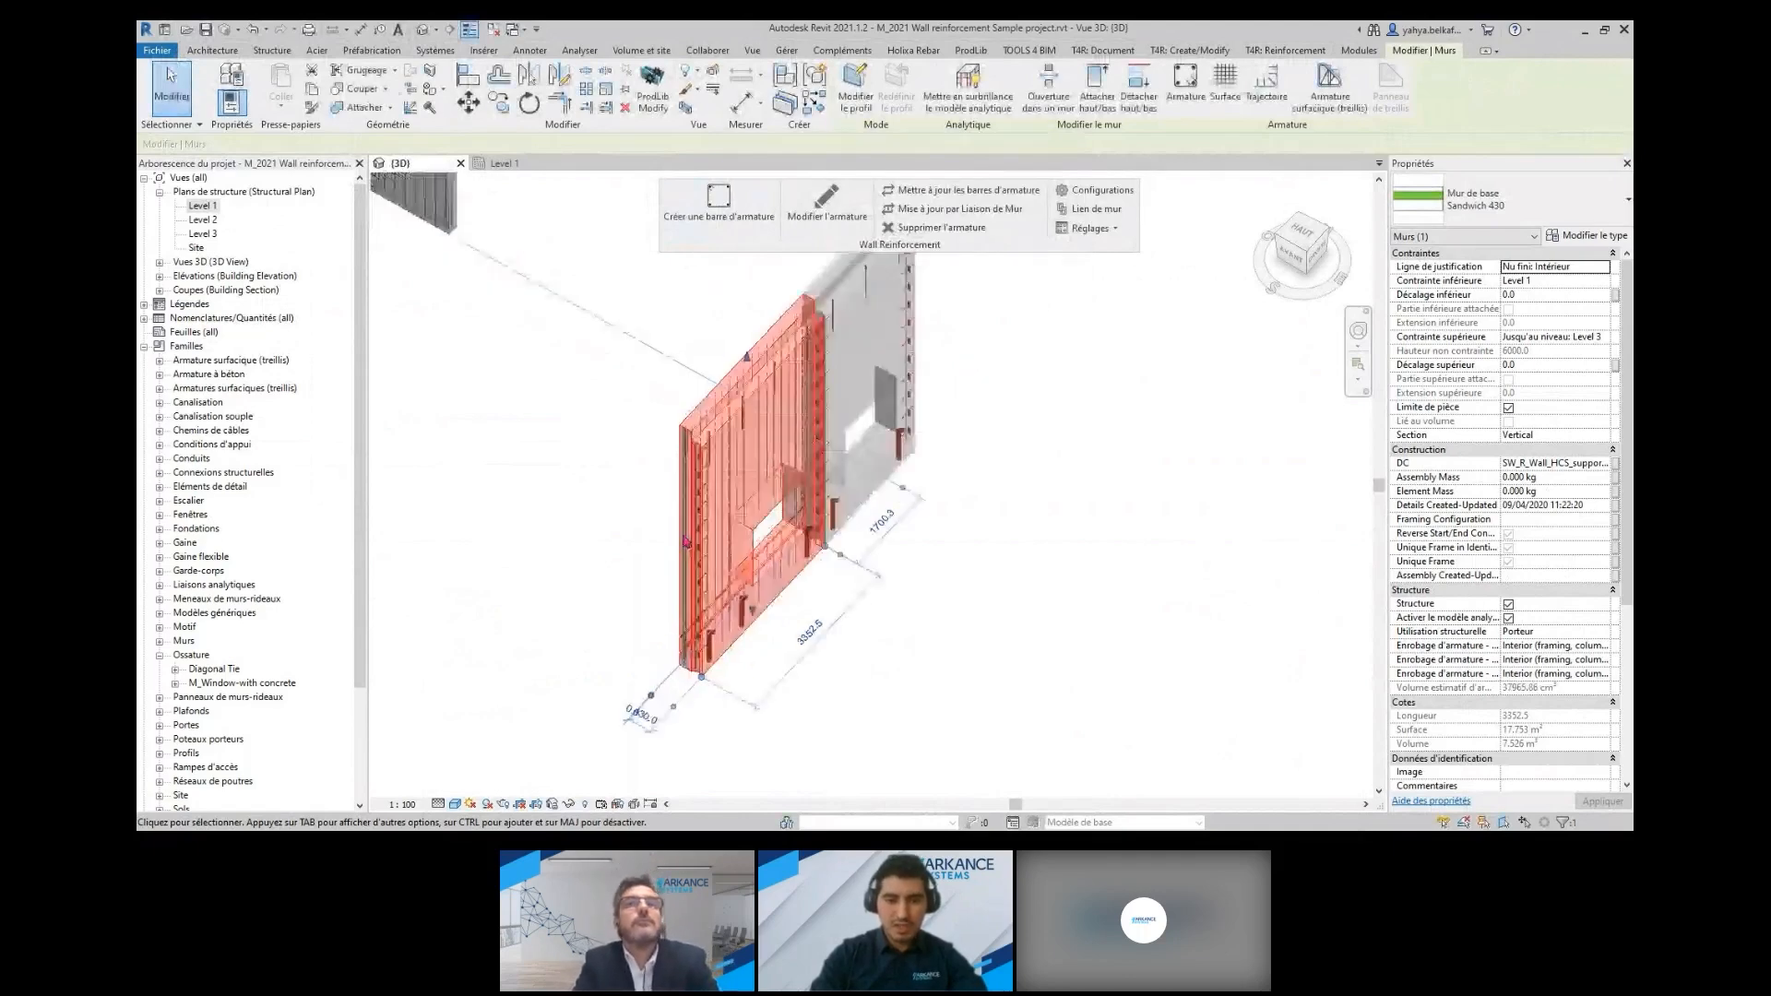
{"action": "scroll", "coordinate": [686, 543], "scroll_direction": "down", "scroll_amount": 5}
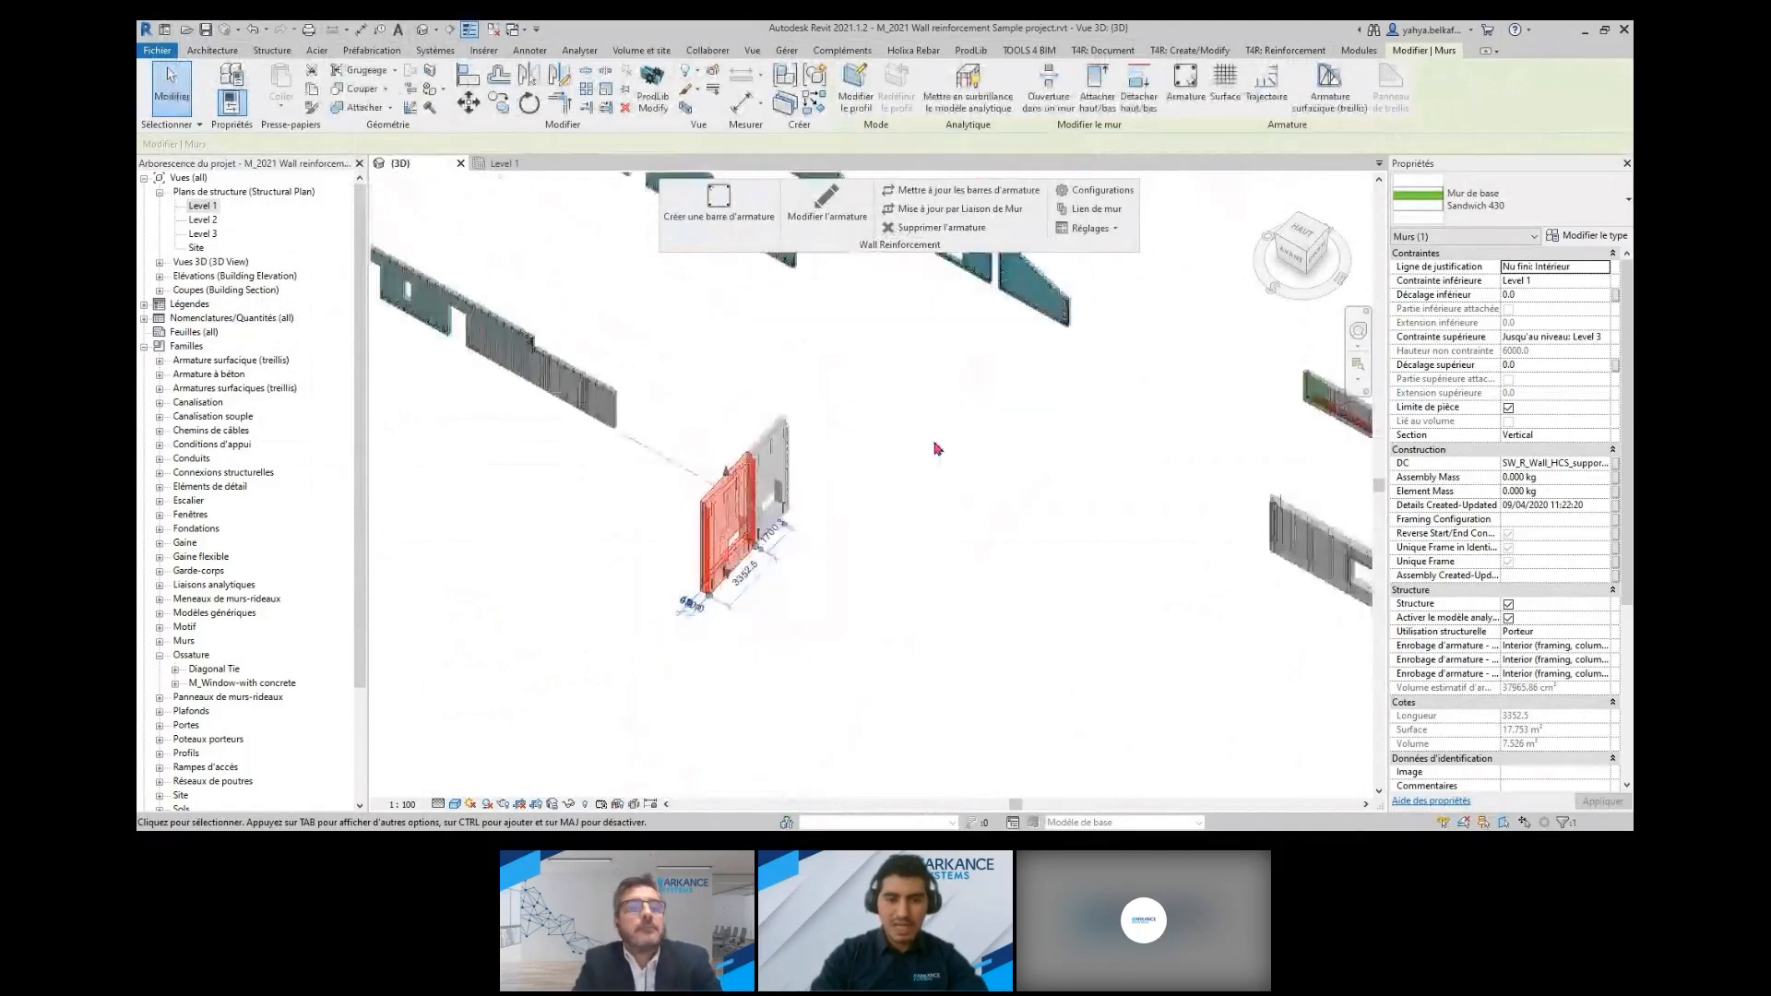
{"action": "middle_click_drag", "start_coordinate": [936, 449], "coordinate": [898, 459]}
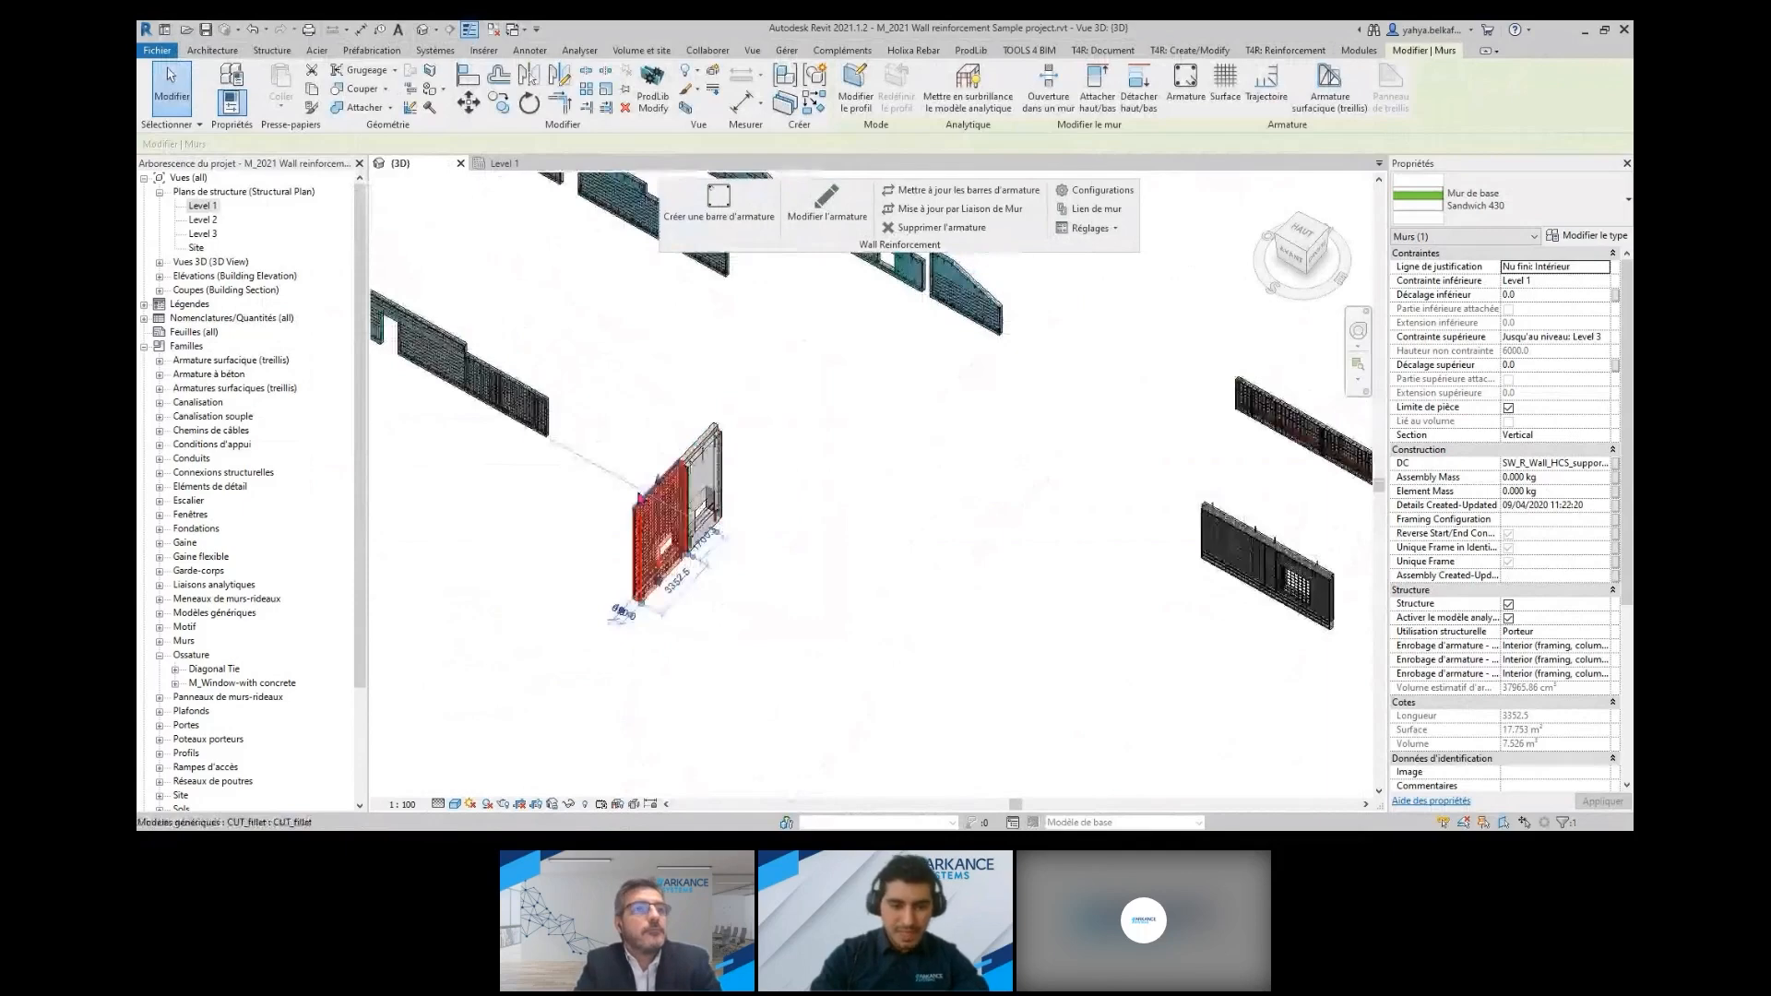
Open the reinforcement configurations behind the sandwich panel's outer and inner vertical bars, review their external reinforcement settings, and close without saving
{"action": "scroll", "coordinate": [640, 498], "scroll_direction": "up", "scroll_amount": 5}
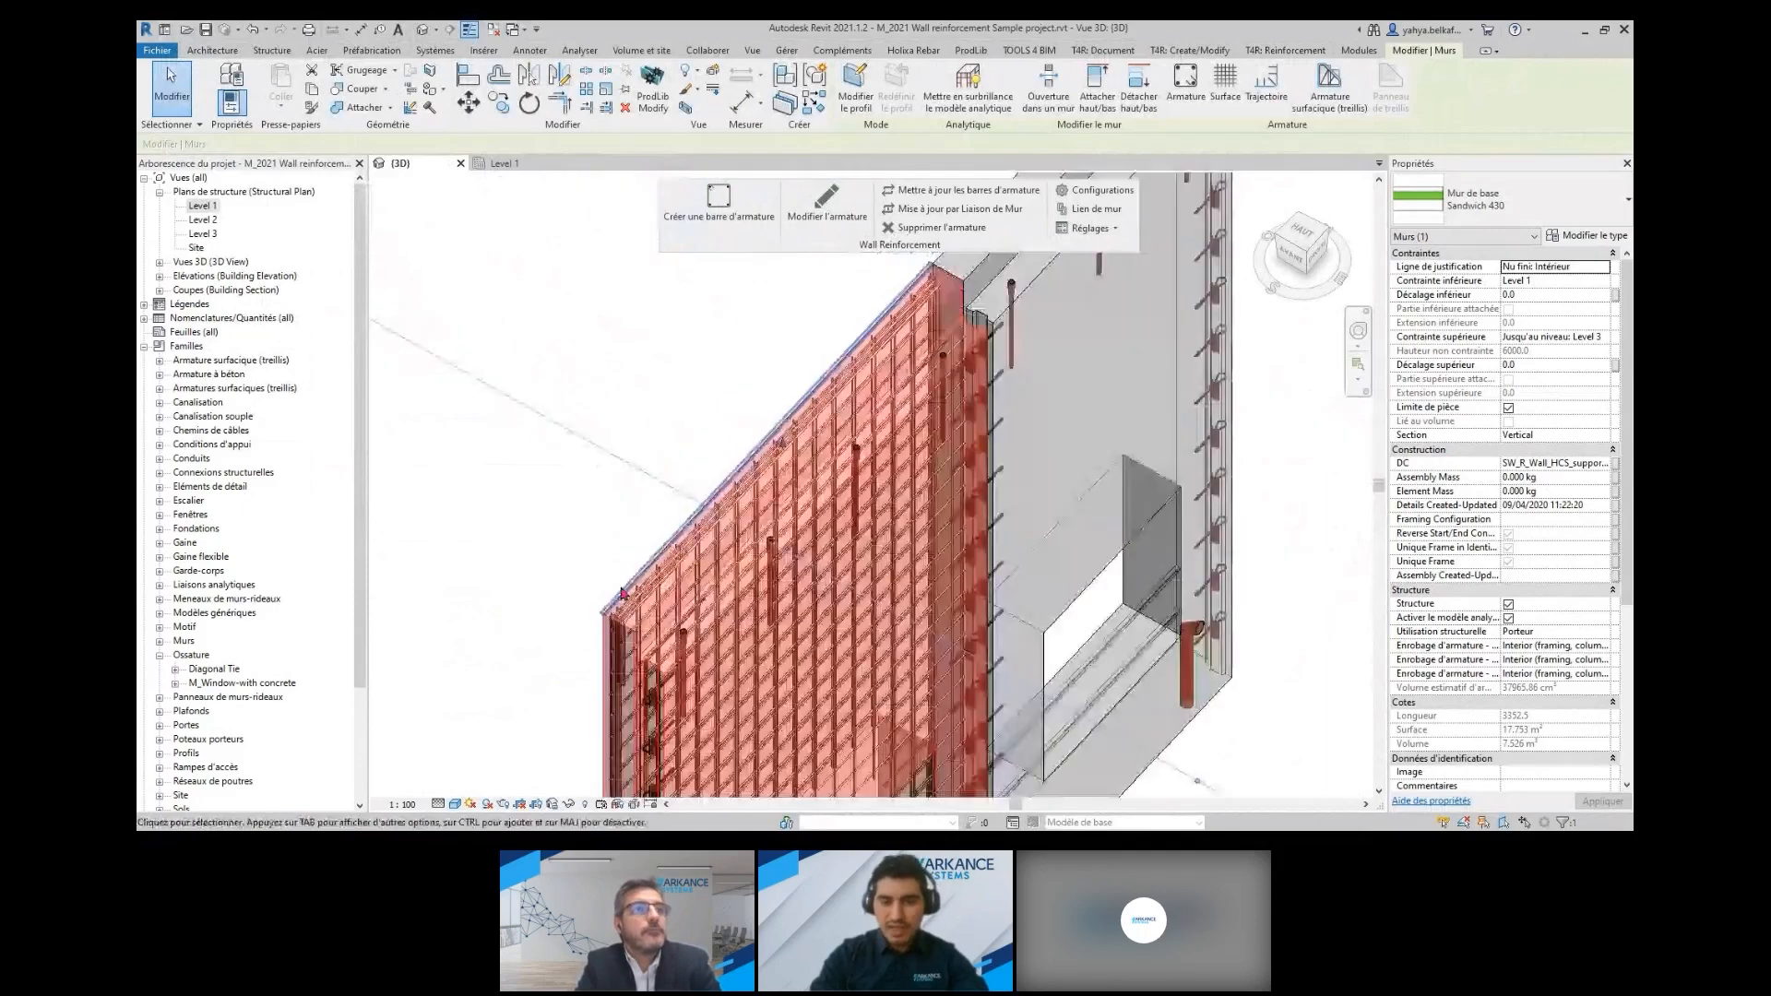
{"action": "scroll", "coordinate": [710, 590], "scroll_direction": "up", "scroll_amount": 2}
{"action": "key", "text": "Escape"}
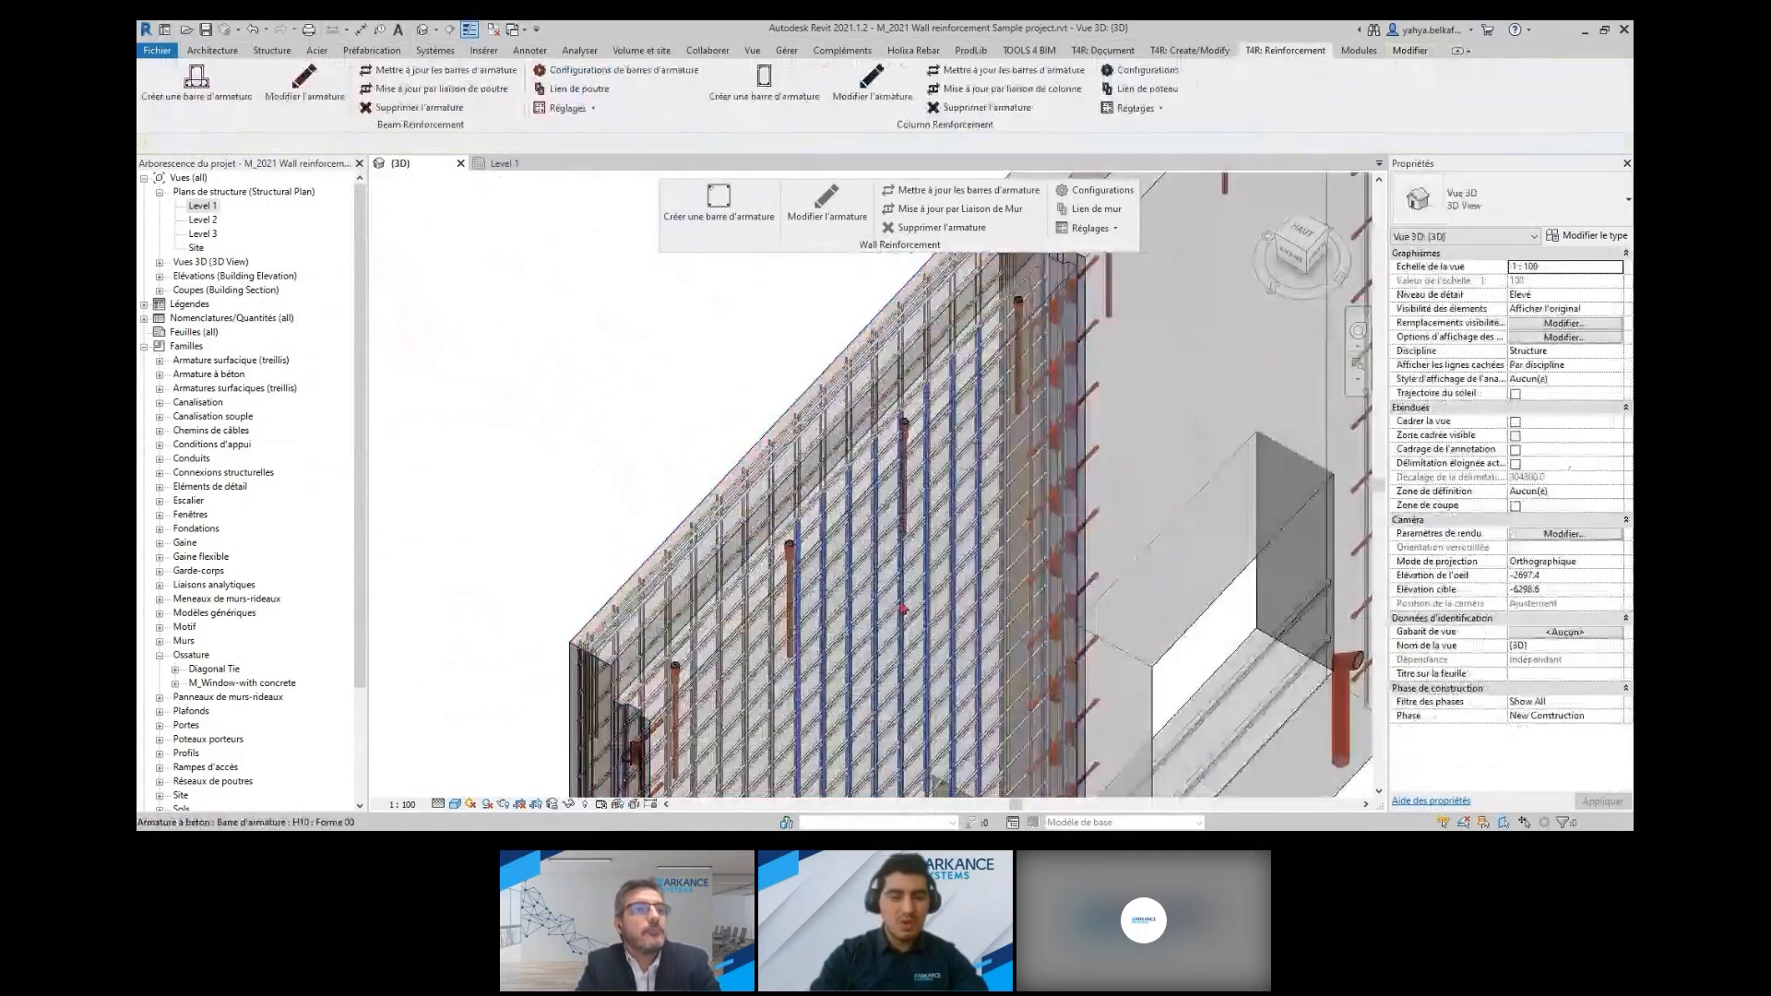
{"action": "left_click", "coordinate": [904, 609]}
{"action": "left_click", "coordinate": [853, 220]}
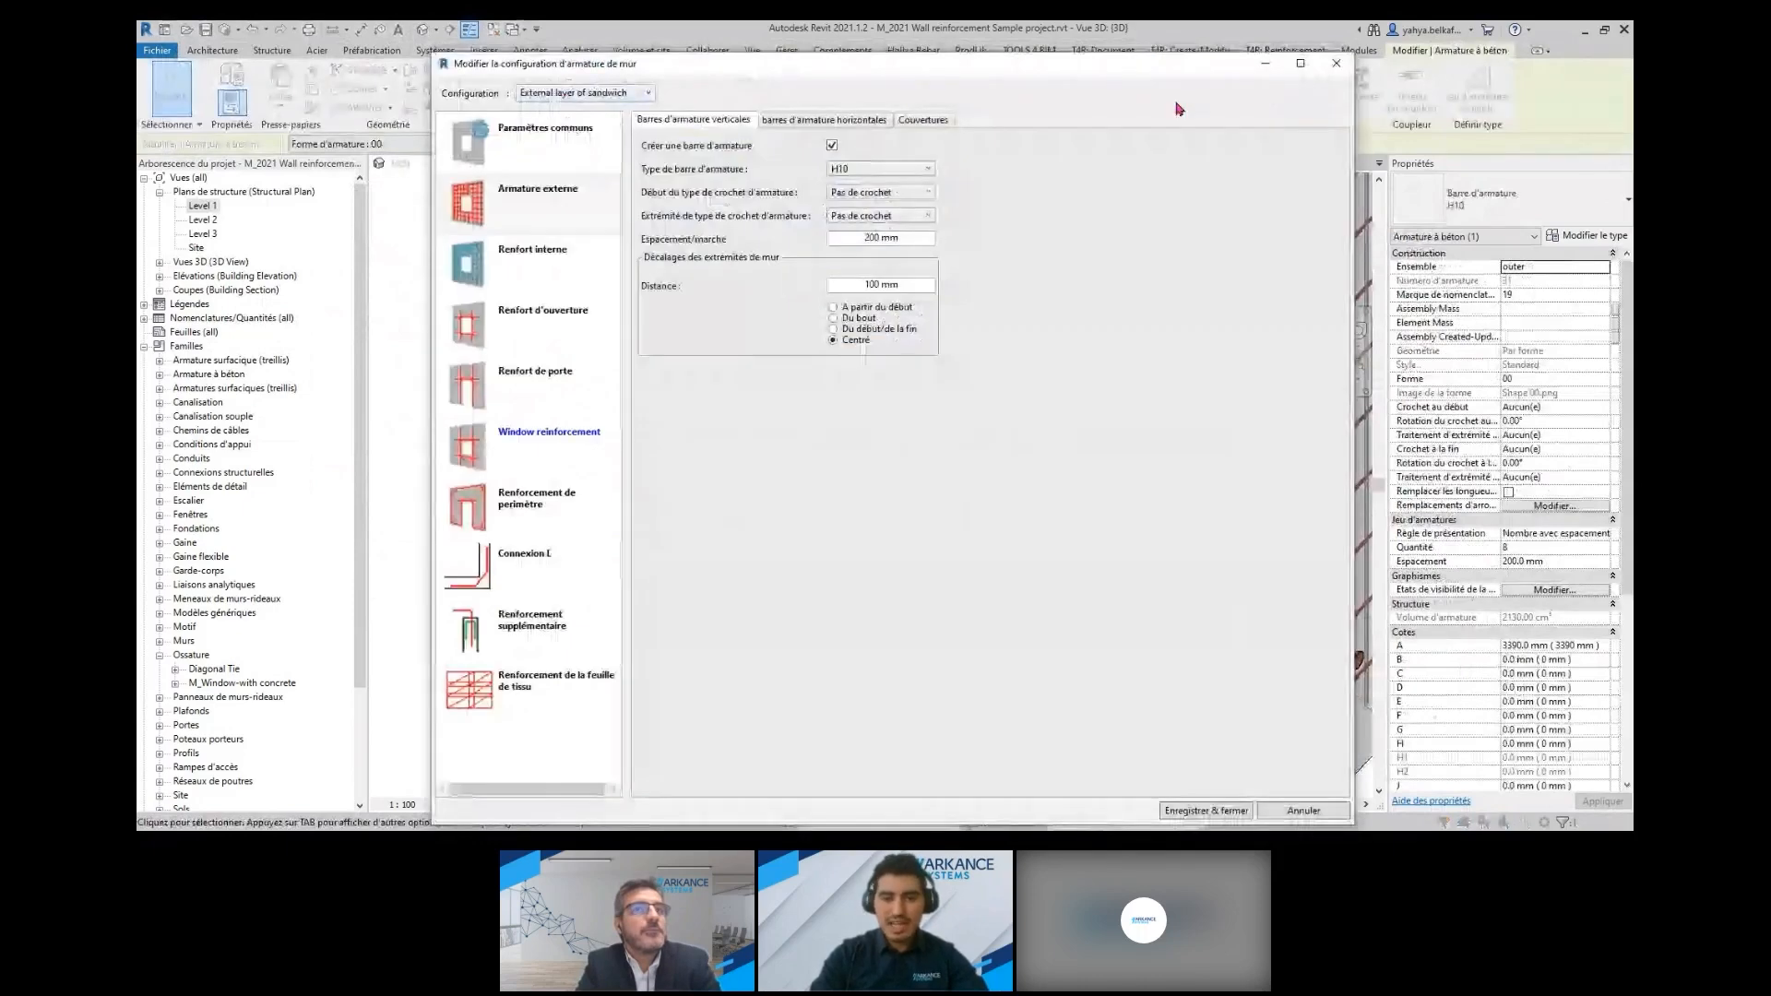
{"action": "key", "text": "Escape"}
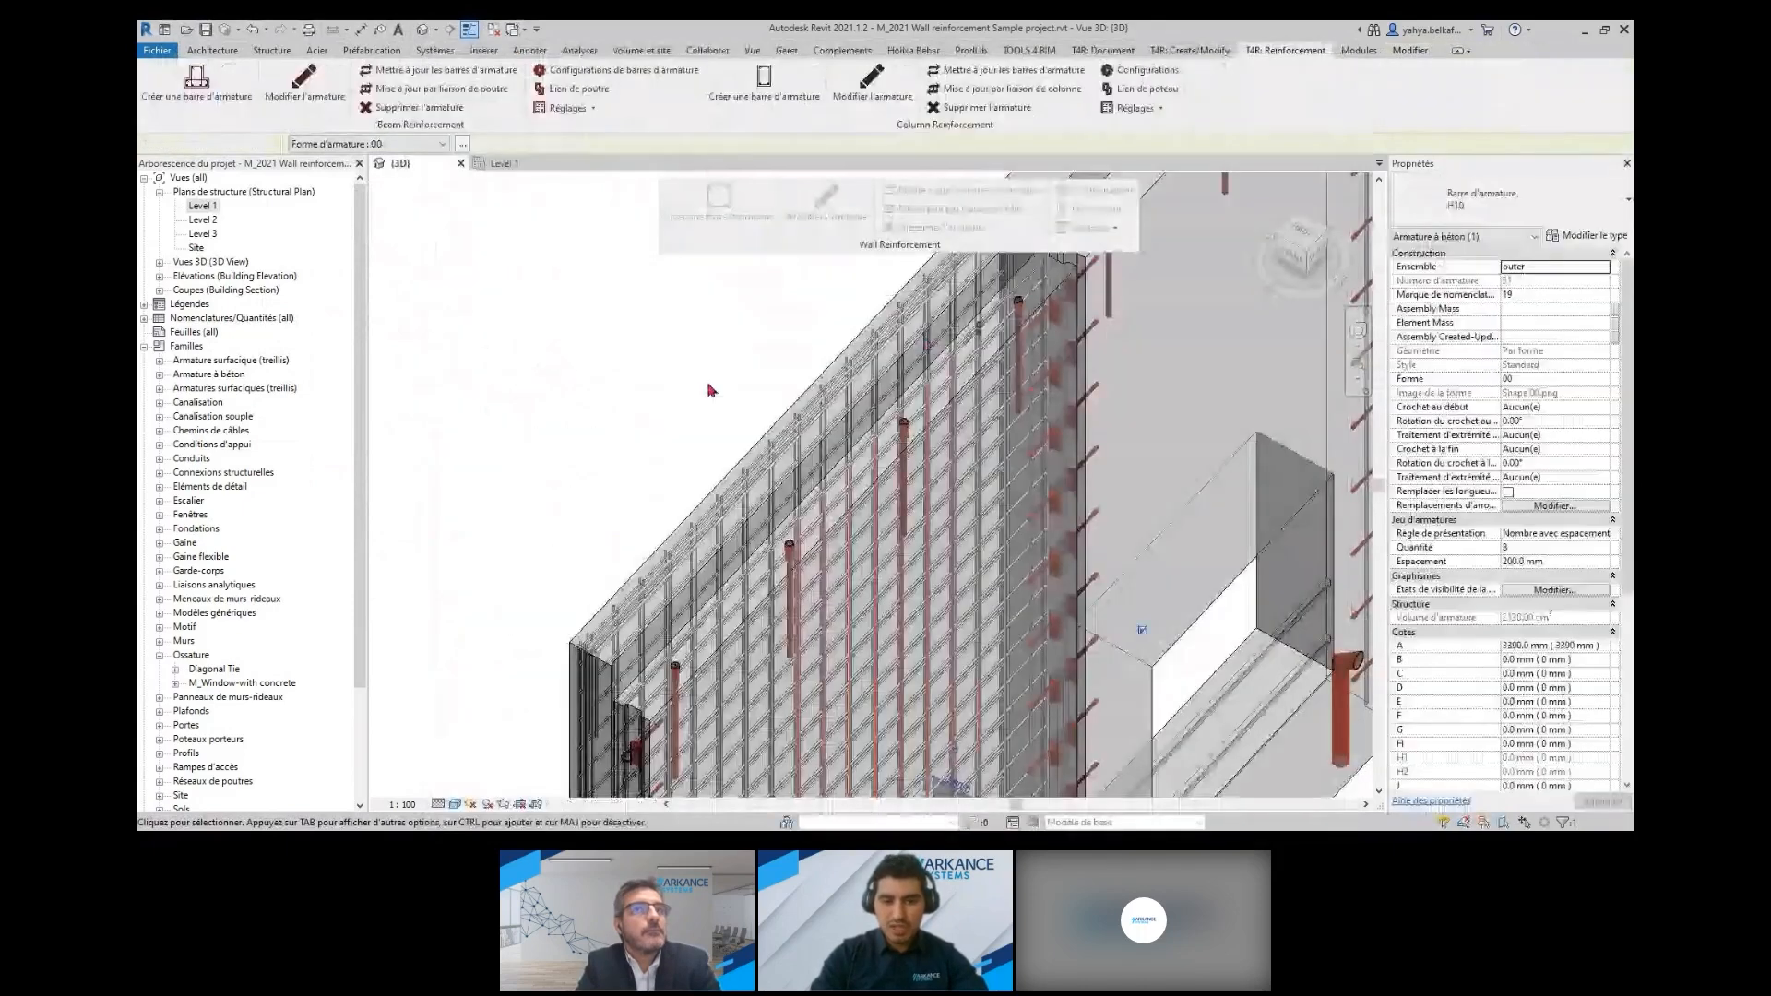
{"action": "double_click", "coordinate": [753, 481]}
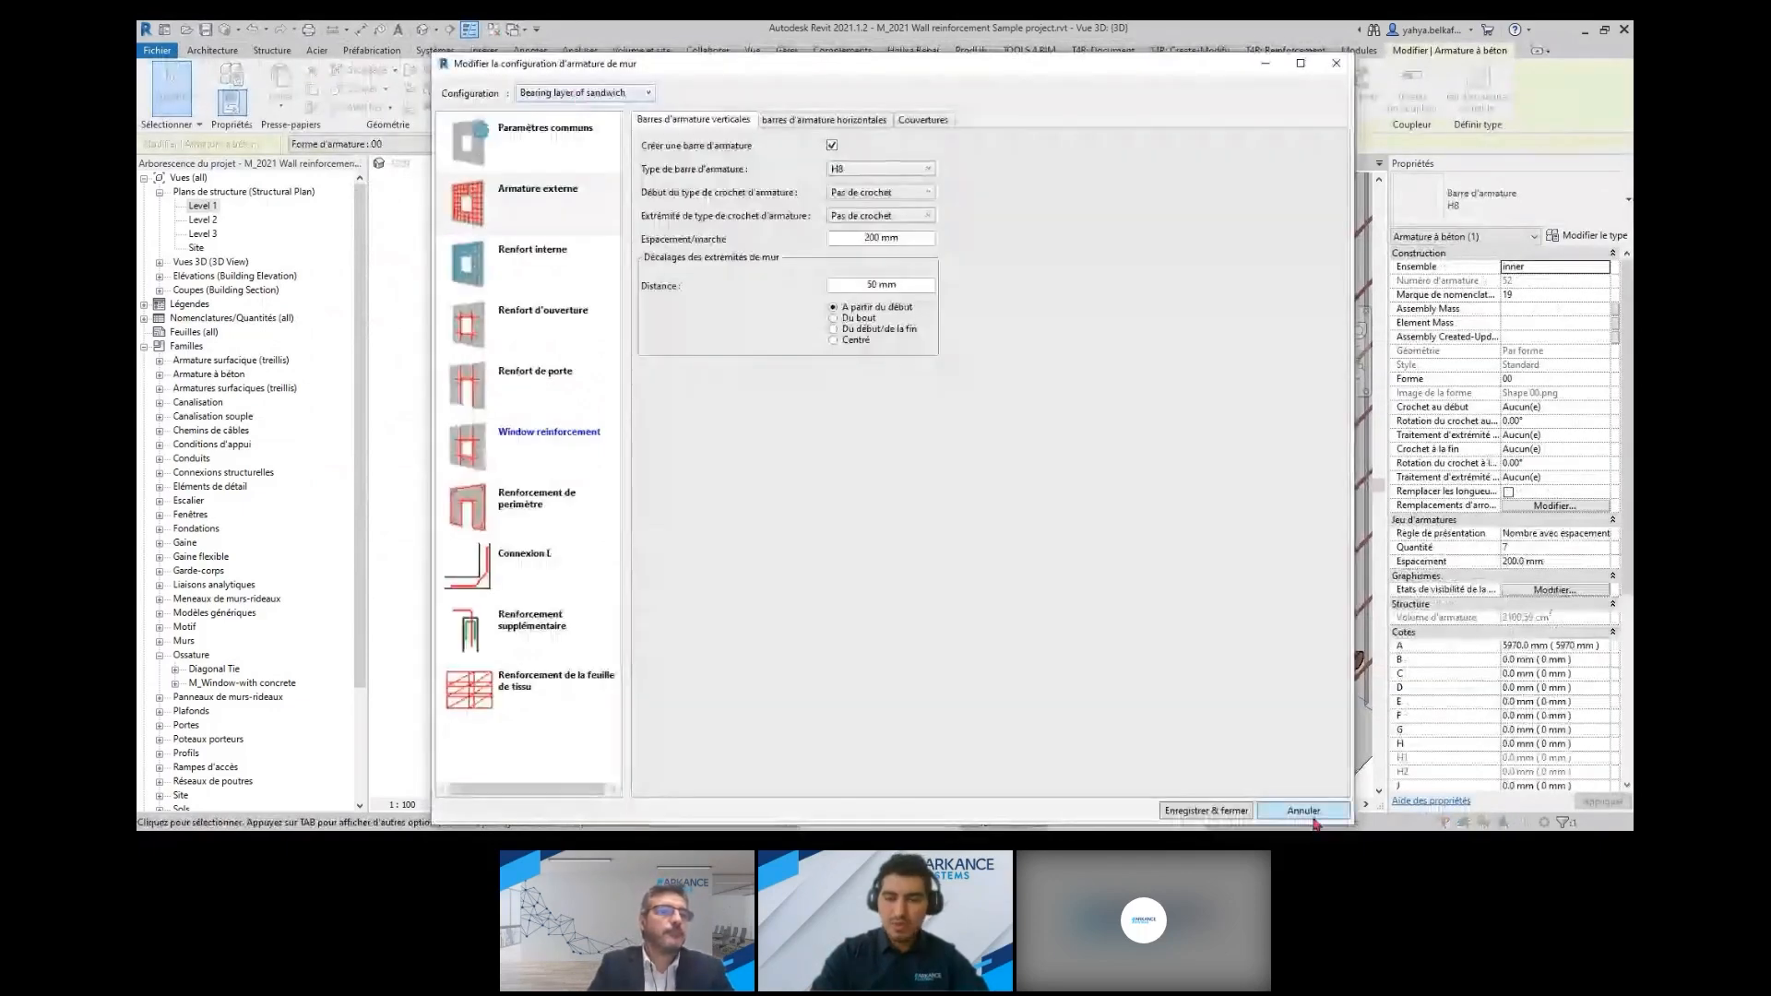
{"action": "left_click", "coordinate": [1303, 811]}
Examine the reinforcement of the Solid wall 200 panels, including the stepped walls with openings and the triangular gable wall
{"action": "scroll", "coordinate": [1033, 473], "scroll_direction": "down", "scroll_amount": 4}
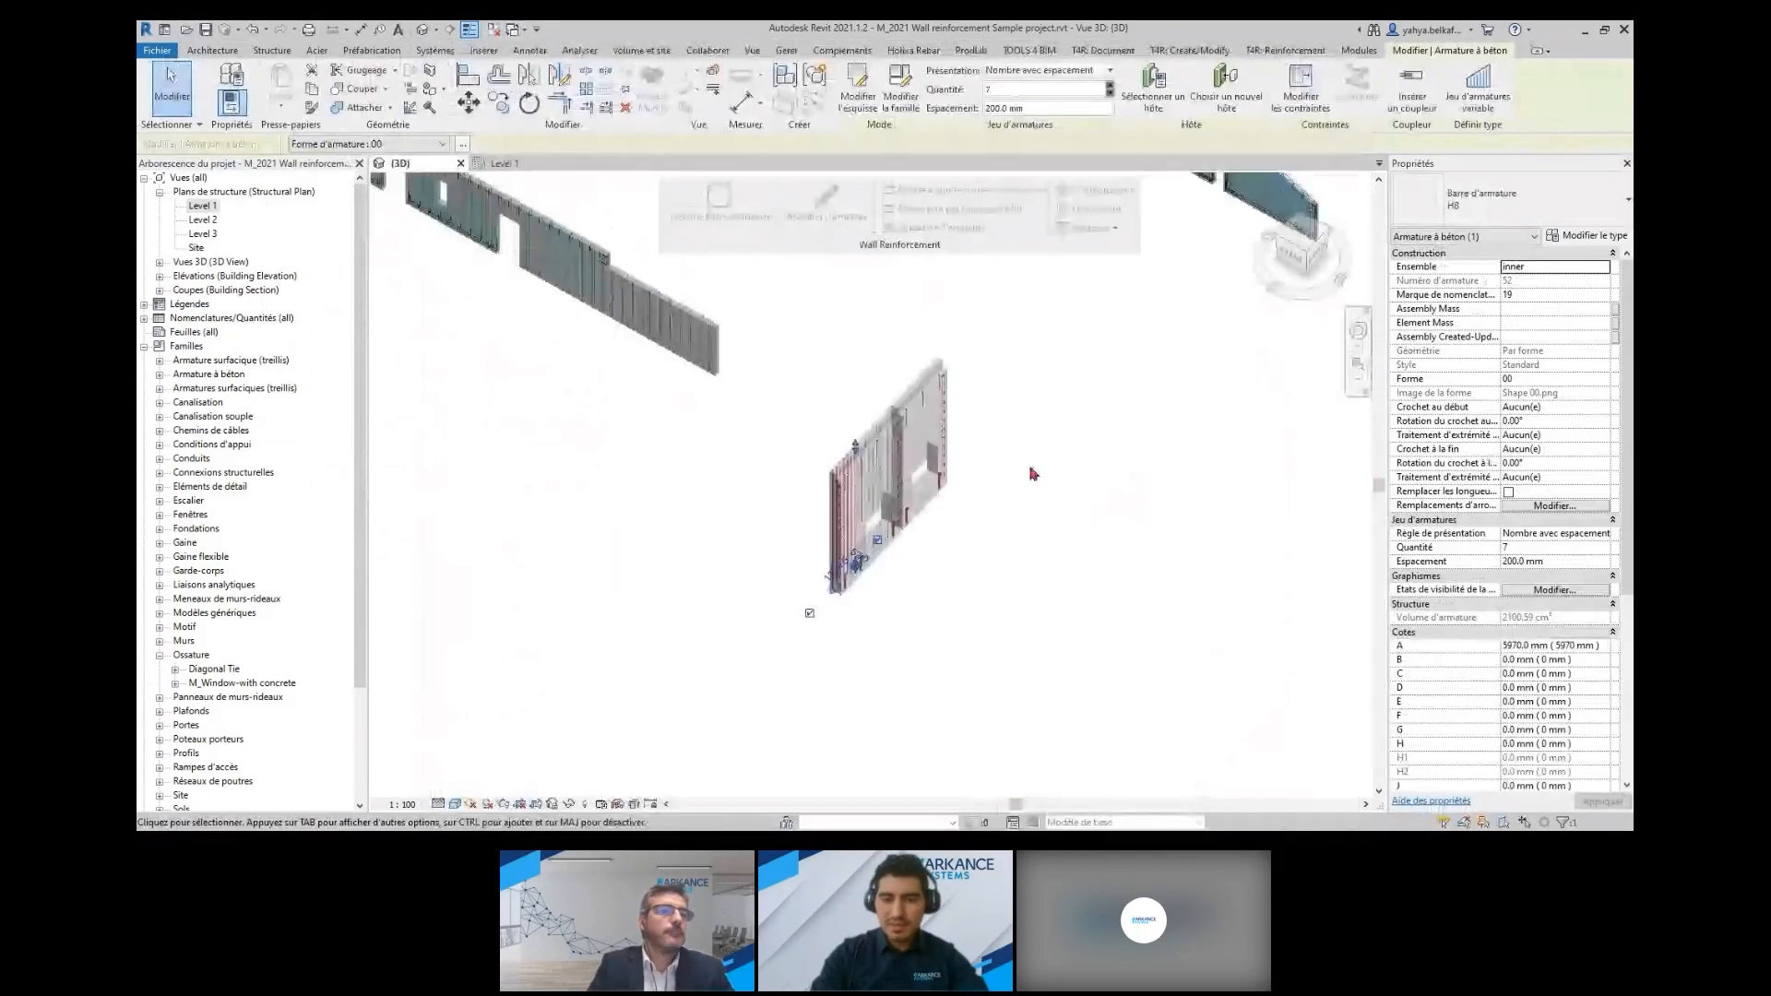
{"action": "middle_click_drag", "start_coordinate": [1164, 239], "coordinate": [965, 665]}
{"action": "scroll", "coordinate": [980, 557], "scroll_direction": "up", "scroll_amount": 1}
{"action": "scroll", "coordinate": [980, 557], "scroll_direction": "up", "scroll_amount": 5}
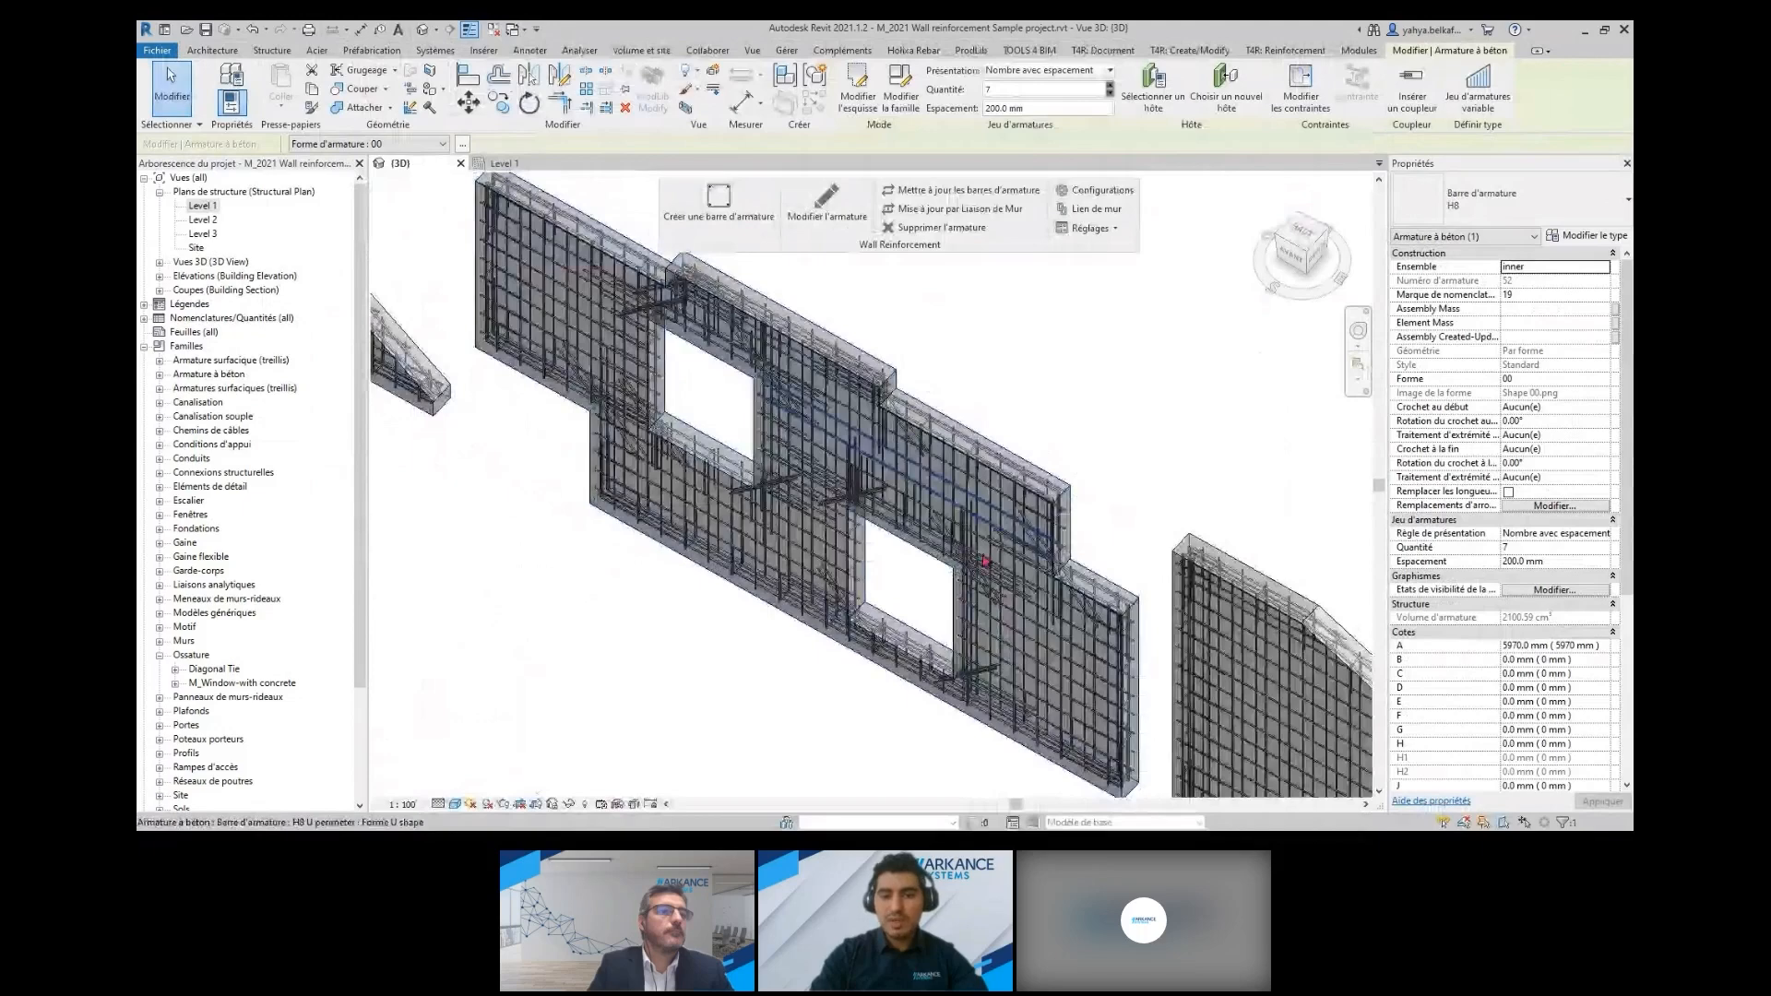
{"action": "middle_click_drag", "start_coordinate": [985, 561], "coordinate": [1196, 591], "text": "shift"}
{"action": "scroll", "coordinate": [1195, 591], "scroll_direction": "down", "scroll_amount": 4}
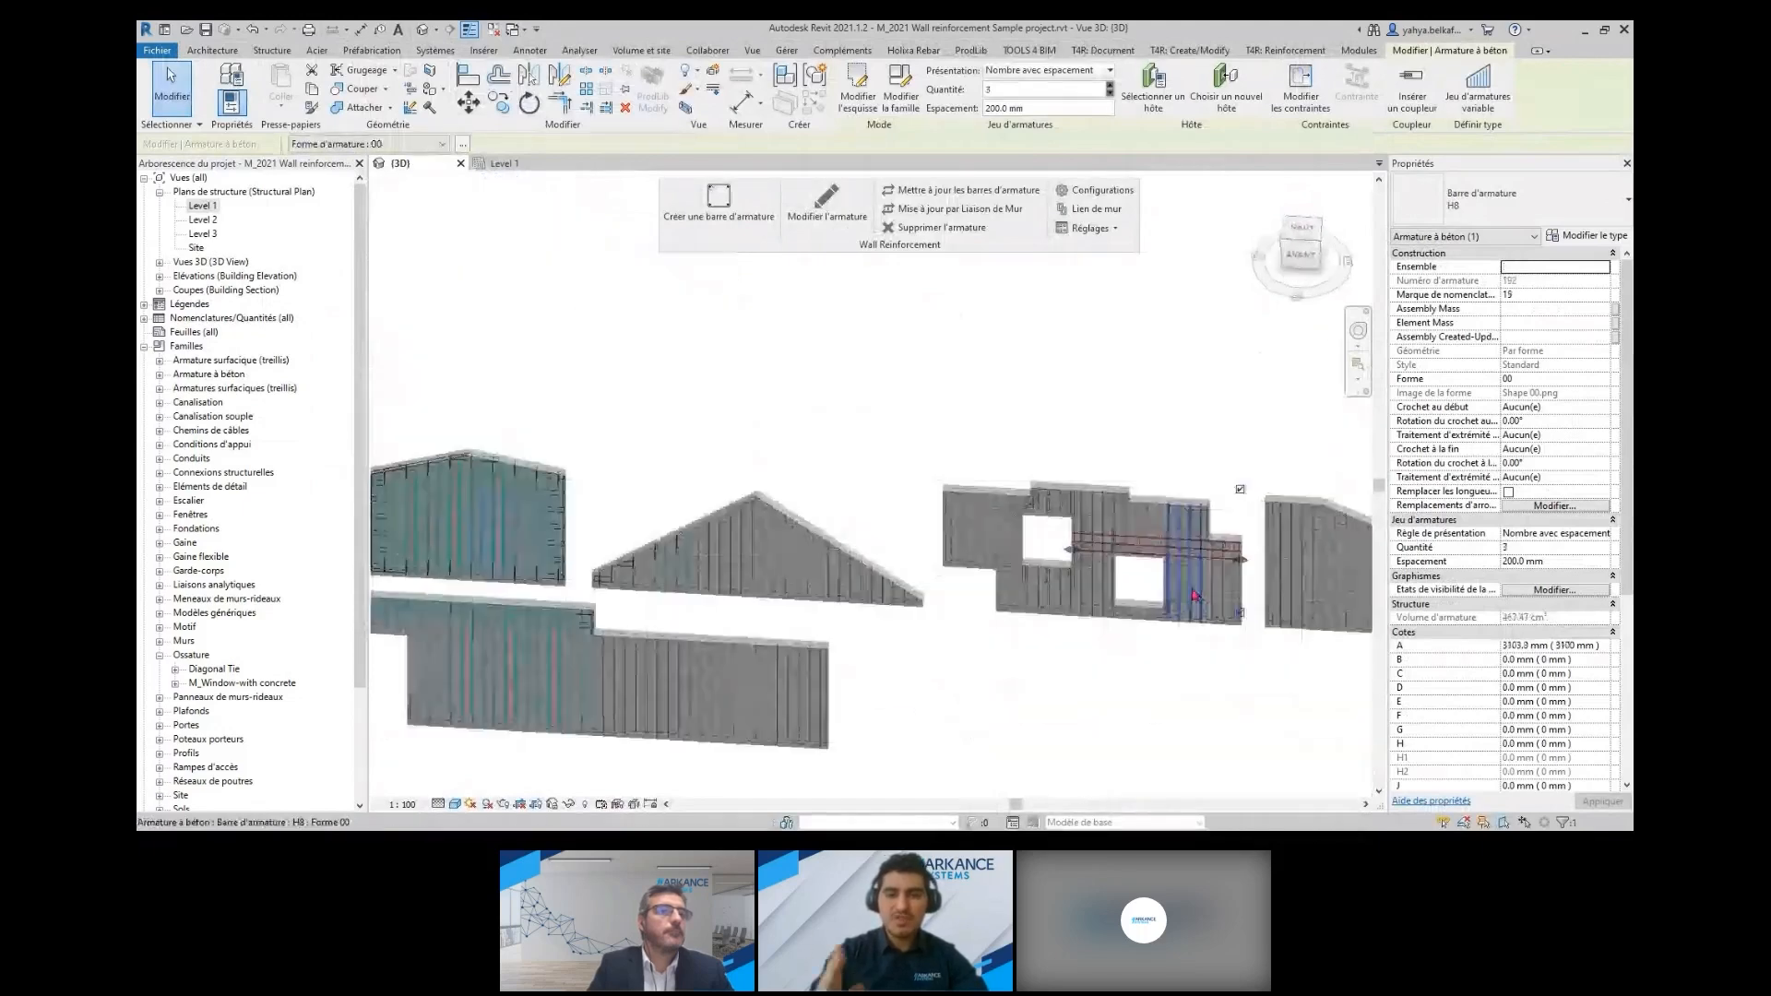
{"action": "scroll", "coordinate": [738, 545], "scroll_direction": "up", "scroll_amount": 5}
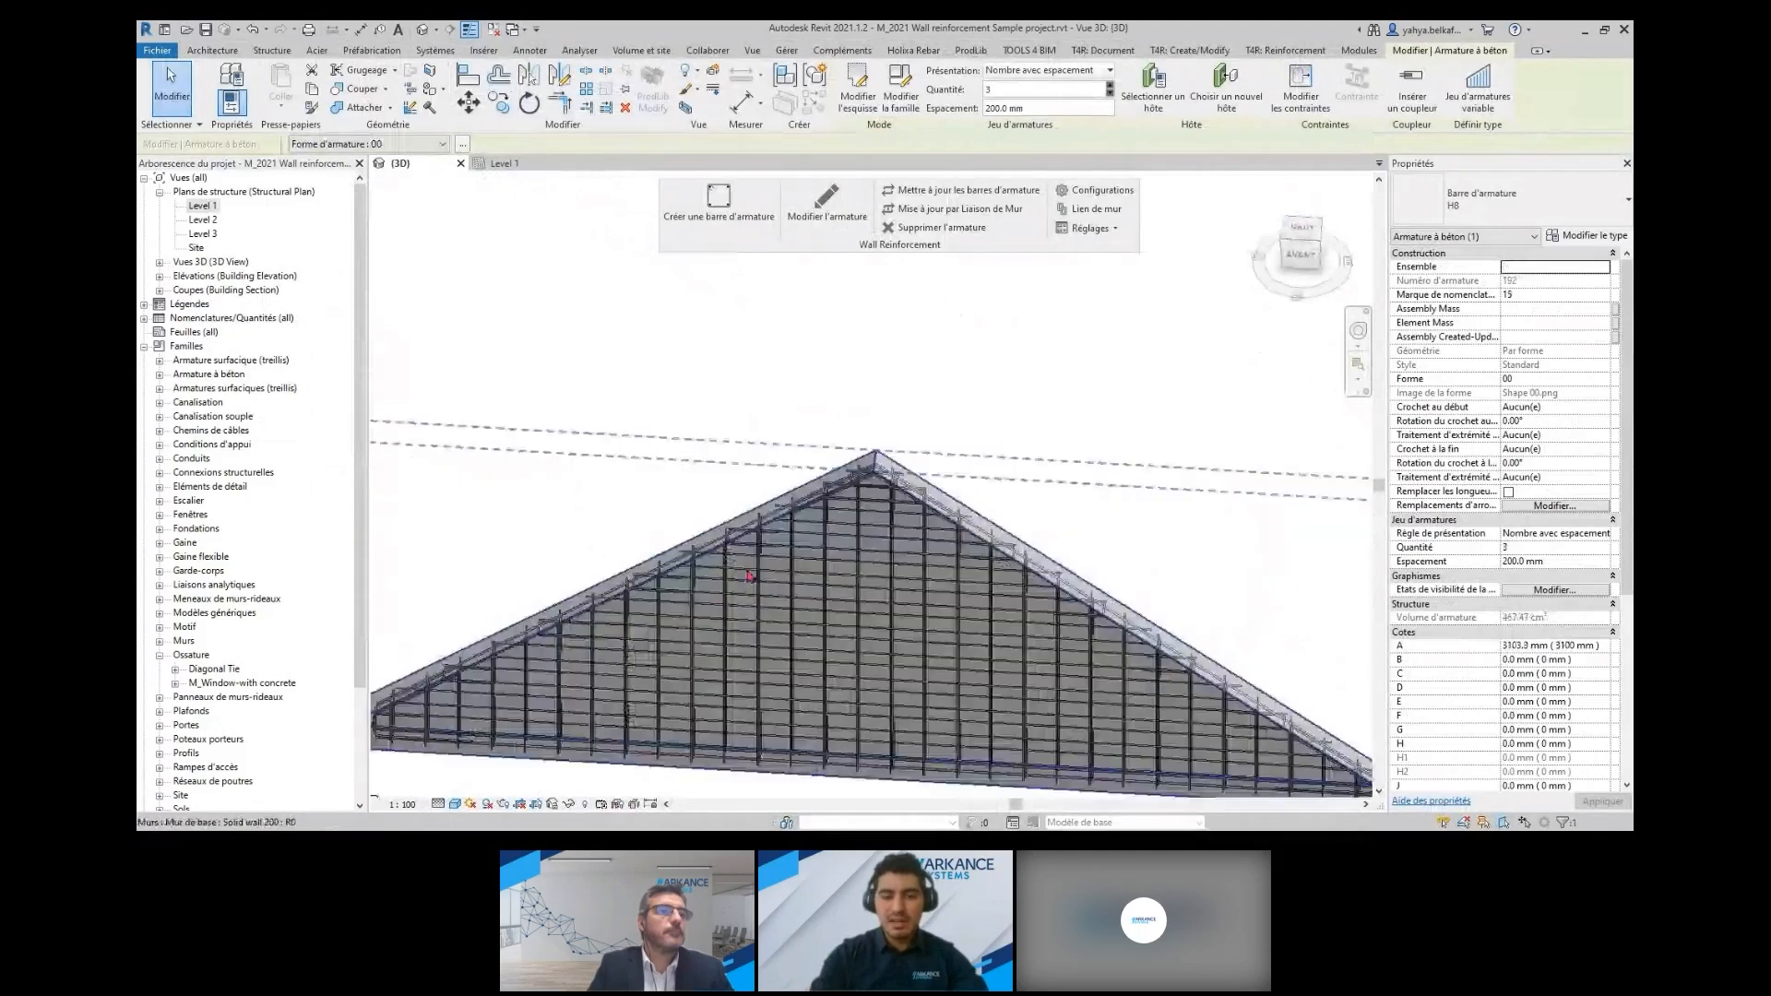
{"action": "left_click", "coordinate": [749, 576]}
{"action": "scroll", "coordinate": [705, 523], "scroll_direction": "up", "scroll_amount": 3}
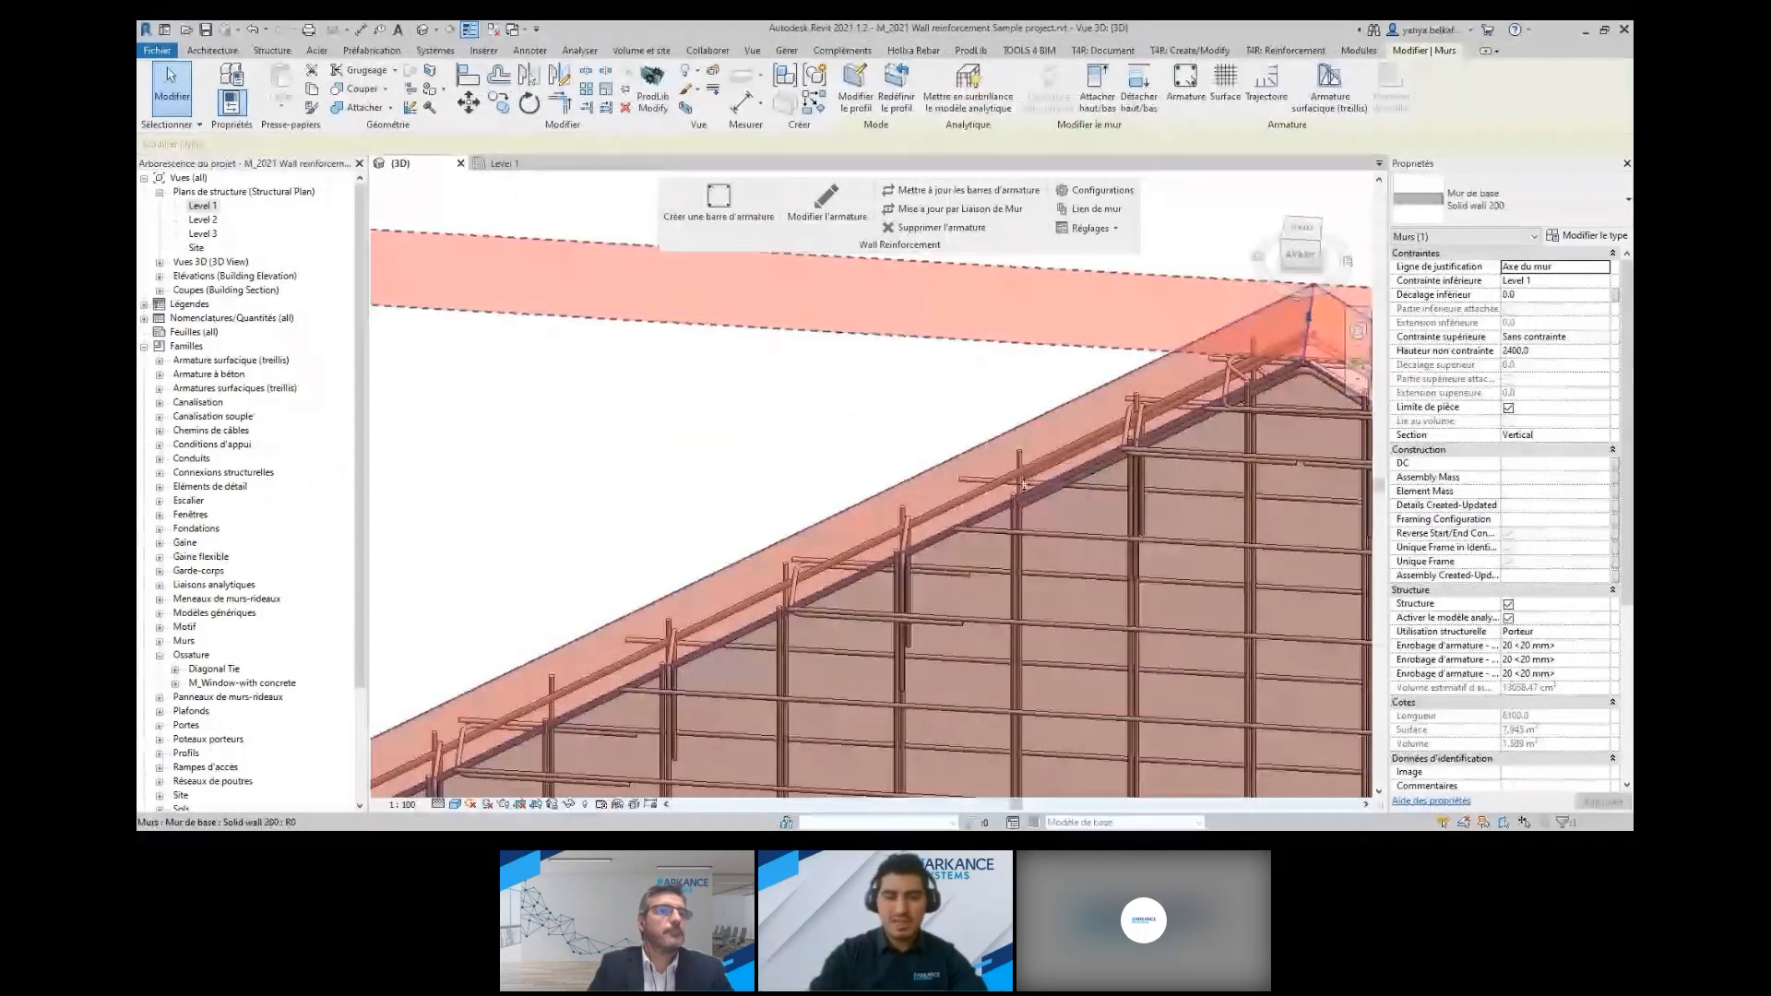
{"action": "scroll", "coordinate": [1024, 484], "scroll_direction": "down", "scroll_amount": 5}
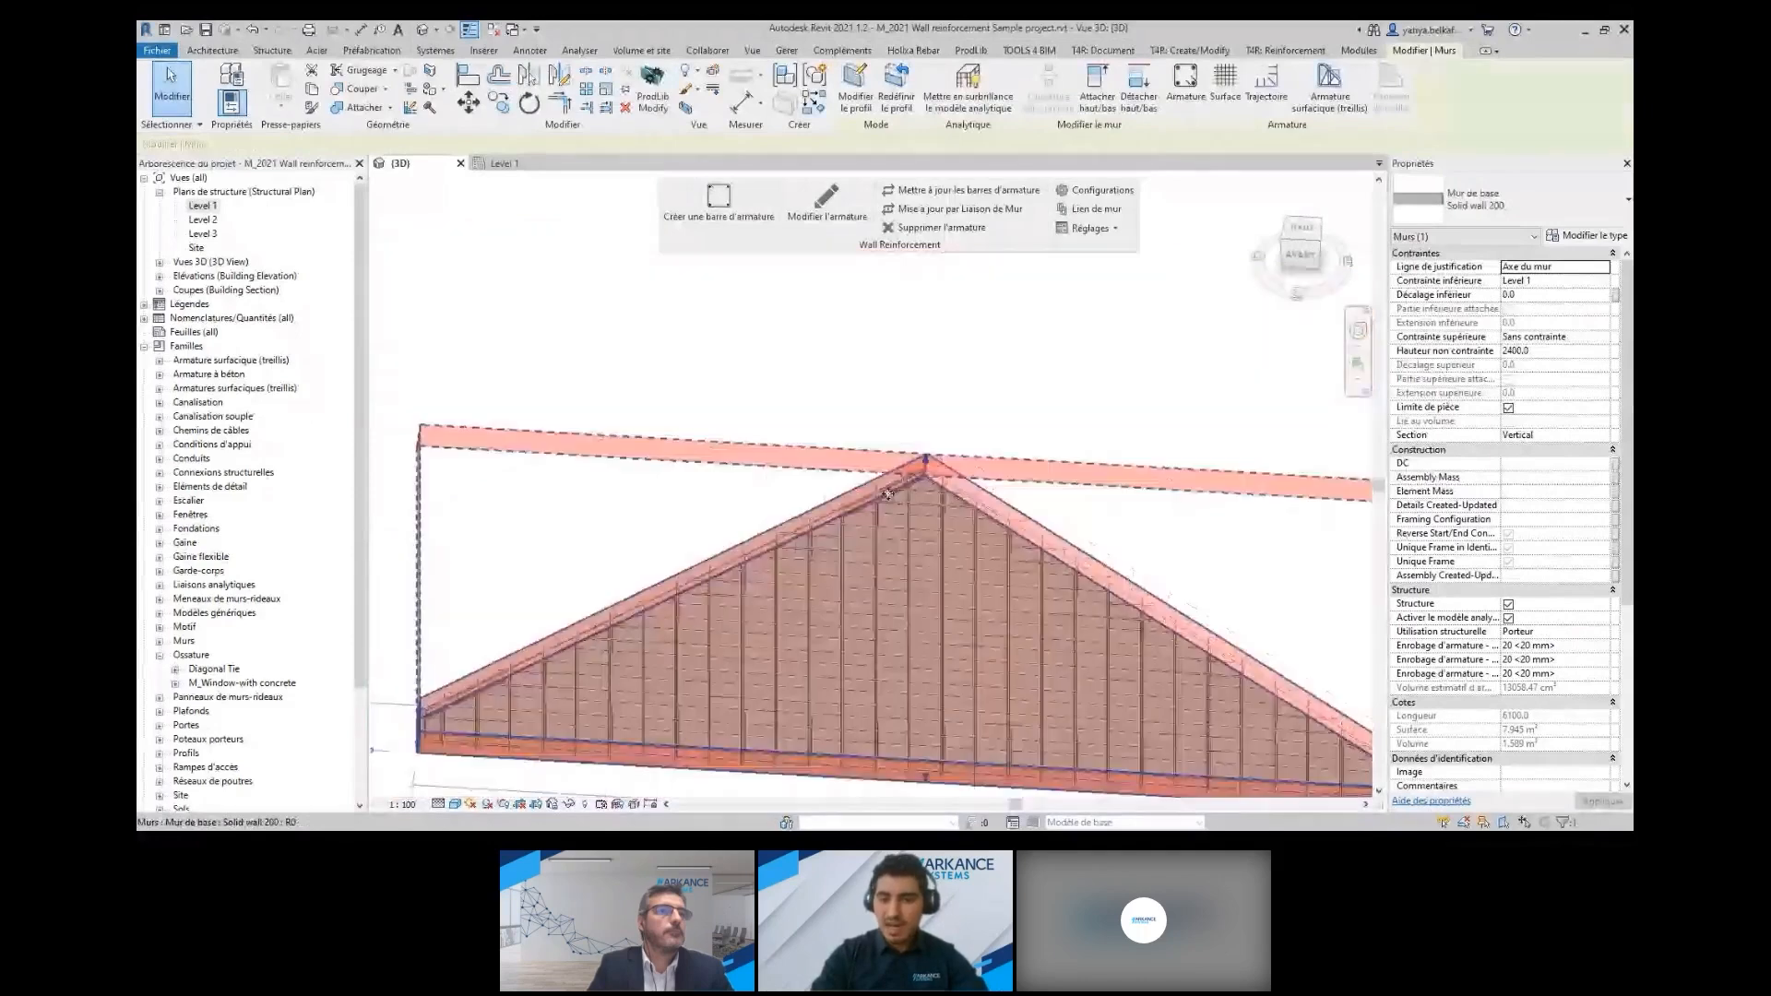
{"action": "scroll", "coordinate": [887, 494], "scroll_direction": "down", "scroll_amount": 4}
{"action": "middle_click_drag", "start_coordinate": [959, 507], "coordinate": [1454, 548]}
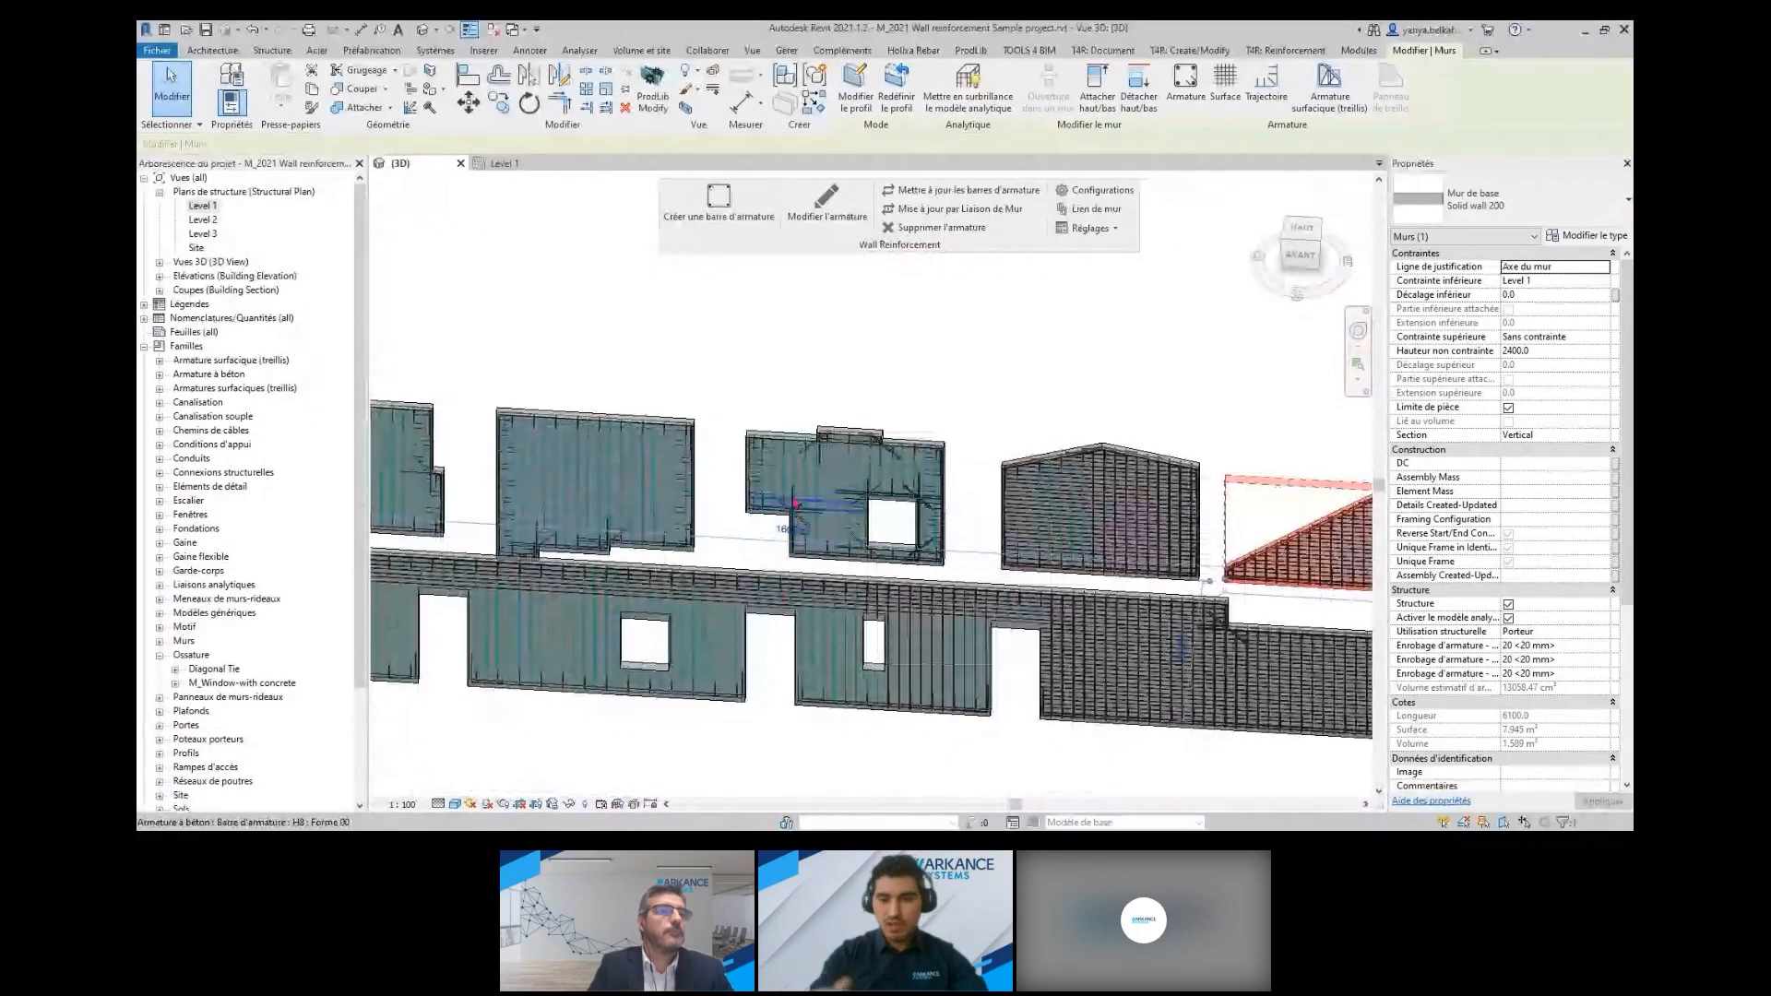
{"action": "scroll", "coordinate": [795, 505], "scroll_direction": "up", "scroll_amount": 4}
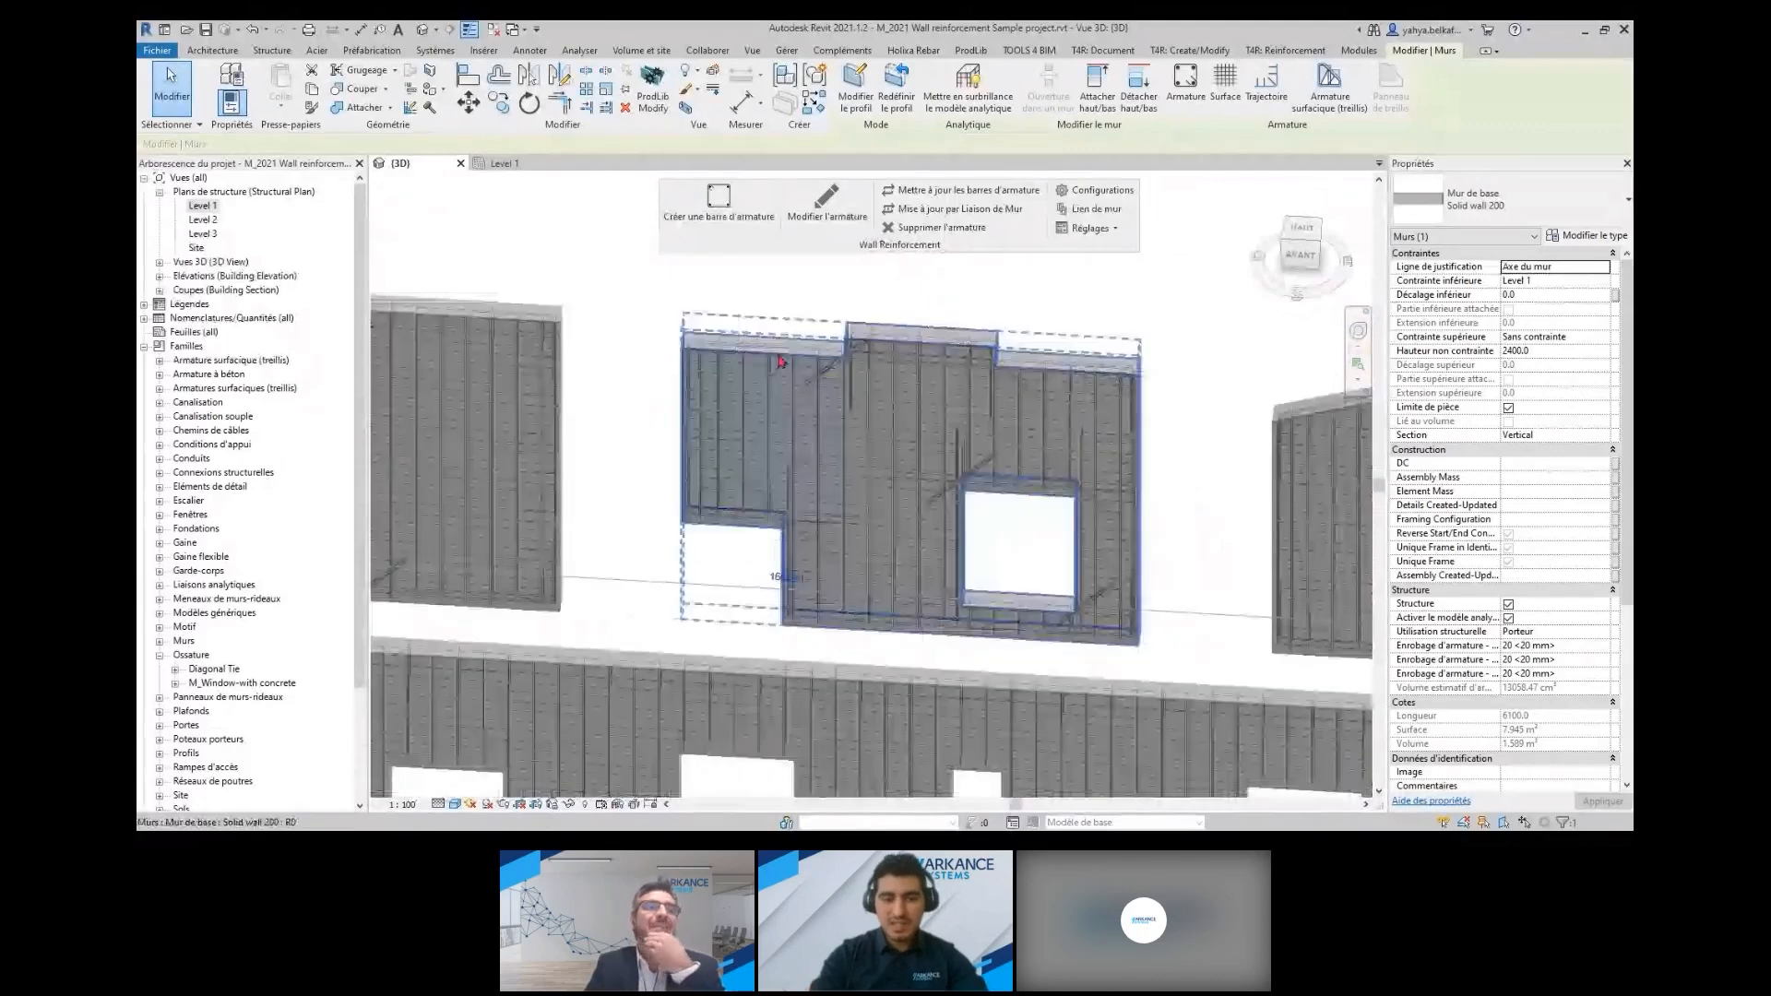
{"action": "scroll", "coordinate": [939, 306], "scroll_direction": "down", "scroll_amount": 2}
{"action": "scroll", "coordinate": [777, 362], "scroll_direction": "down", "scroll_amount": 4}
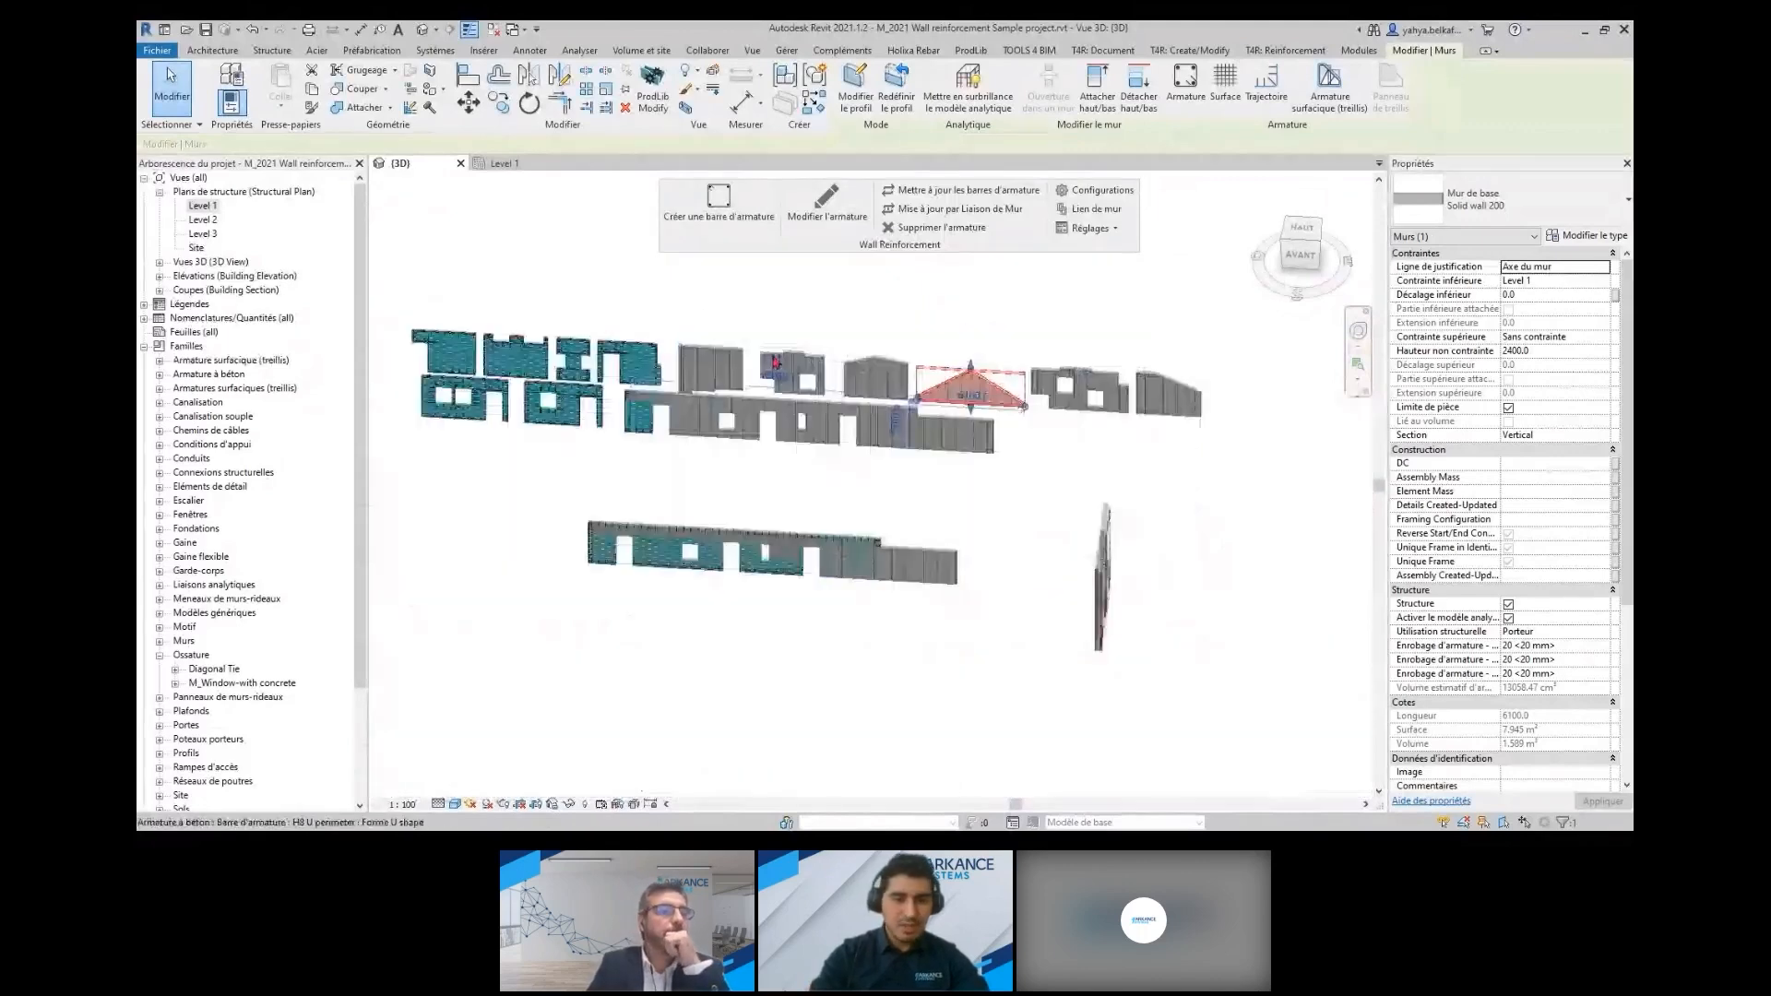
Examine the long low wall's reinforcement, its K13 strands, and the bars around its lifting anchors
{"action": "scroll", "coordinate": [797, 454], "scroll_direction": "up", "scroll_amount": 3}
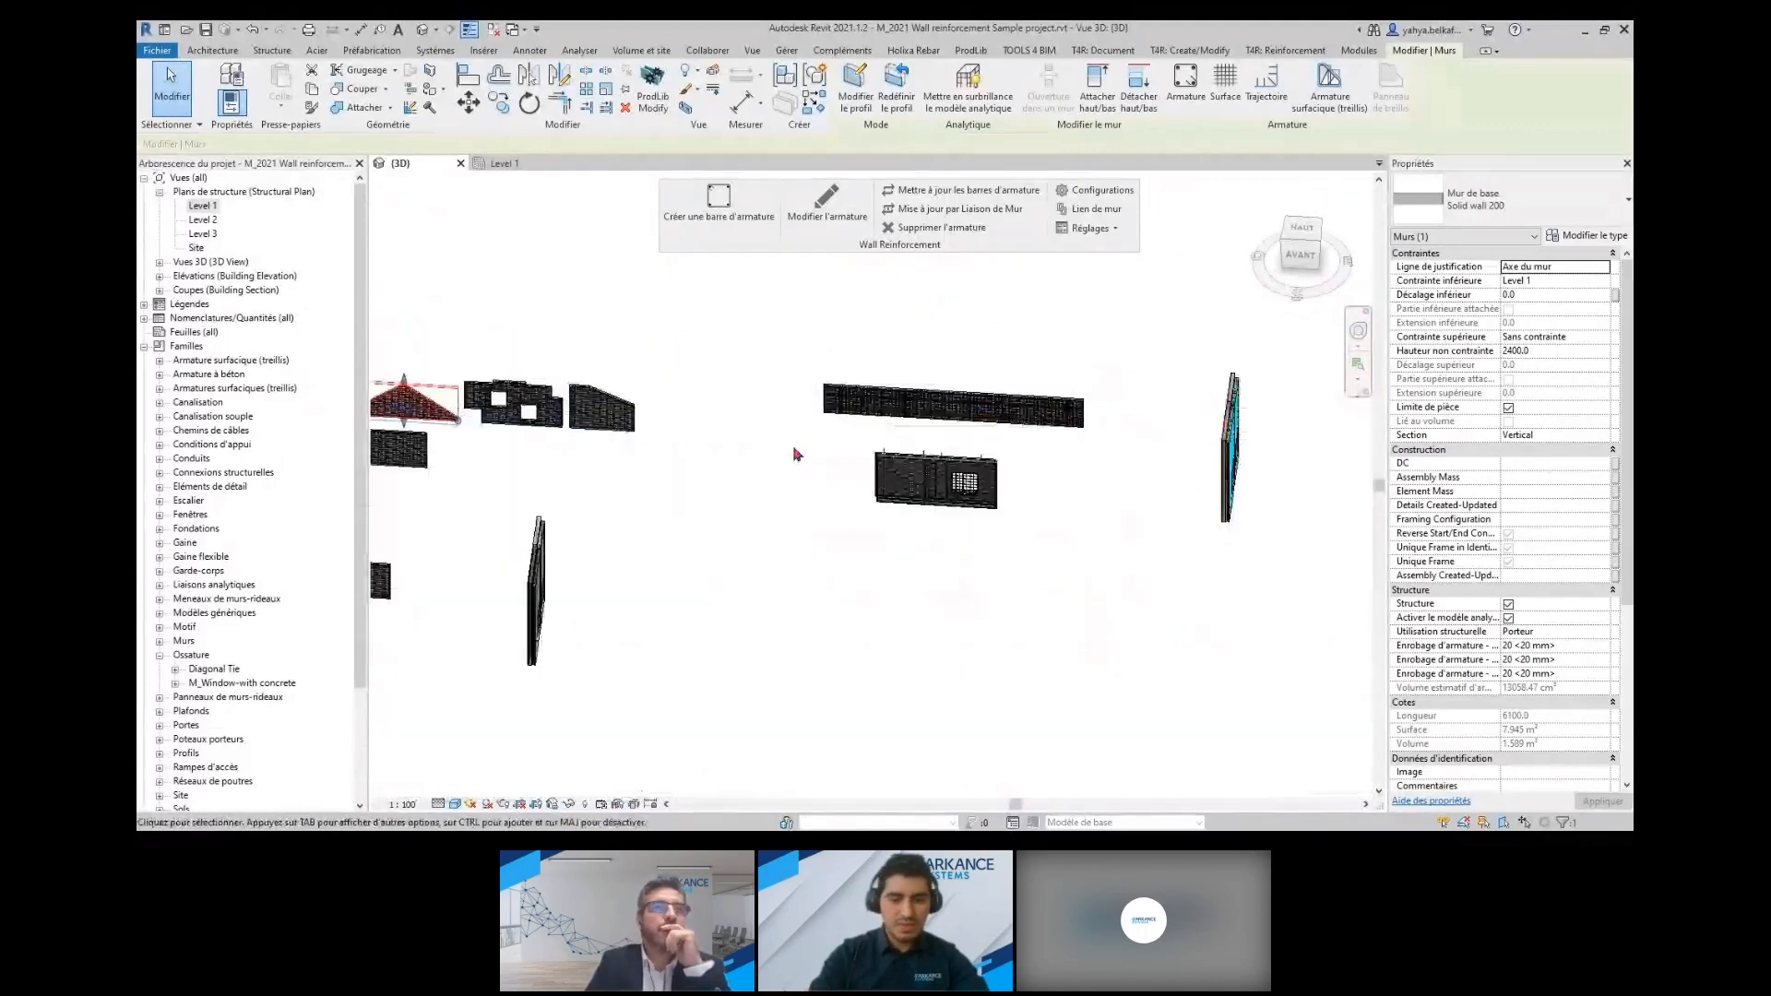
{"action": "scroll", "coordinate": [960, 498], "scroll_direction": "up", "scroll_amount": 1}
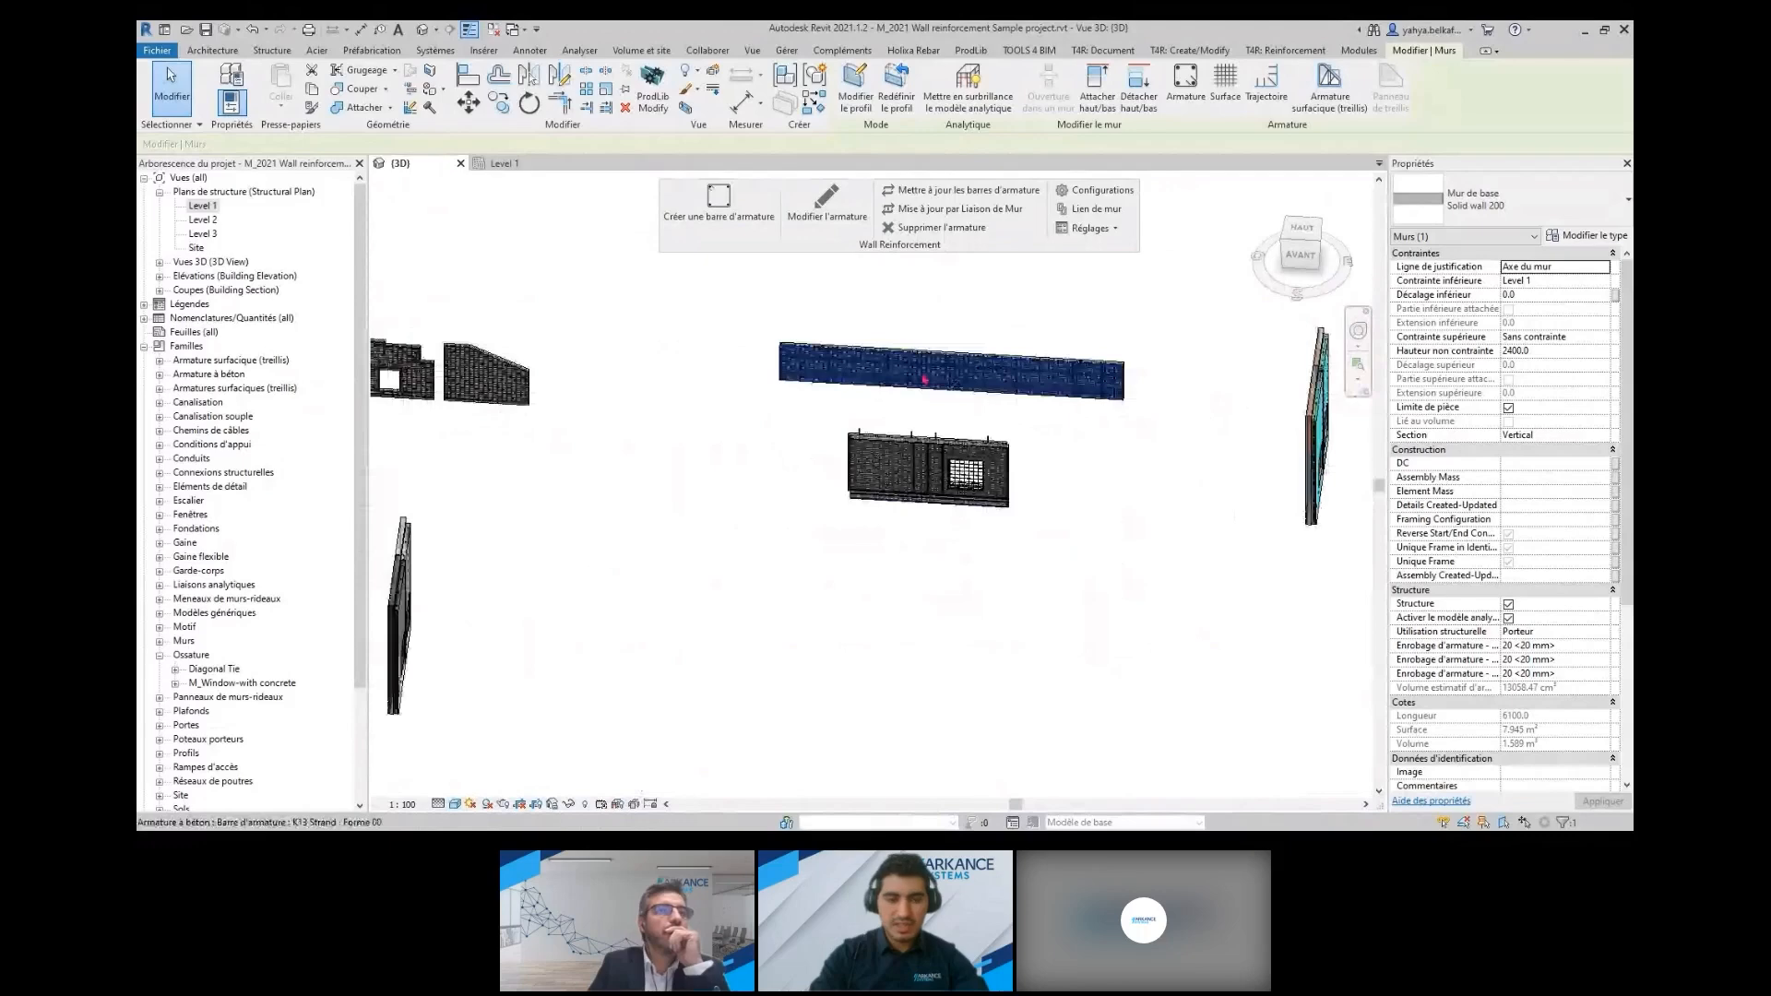
{"action": "scroll", "coordinate": [913, 415], "scroll_direction": "up", "scroll_amount": 2}
{"action": "scroll", "coordinate": [1015, 399], "scroll_direction": "down", "scroll_amount": 3}
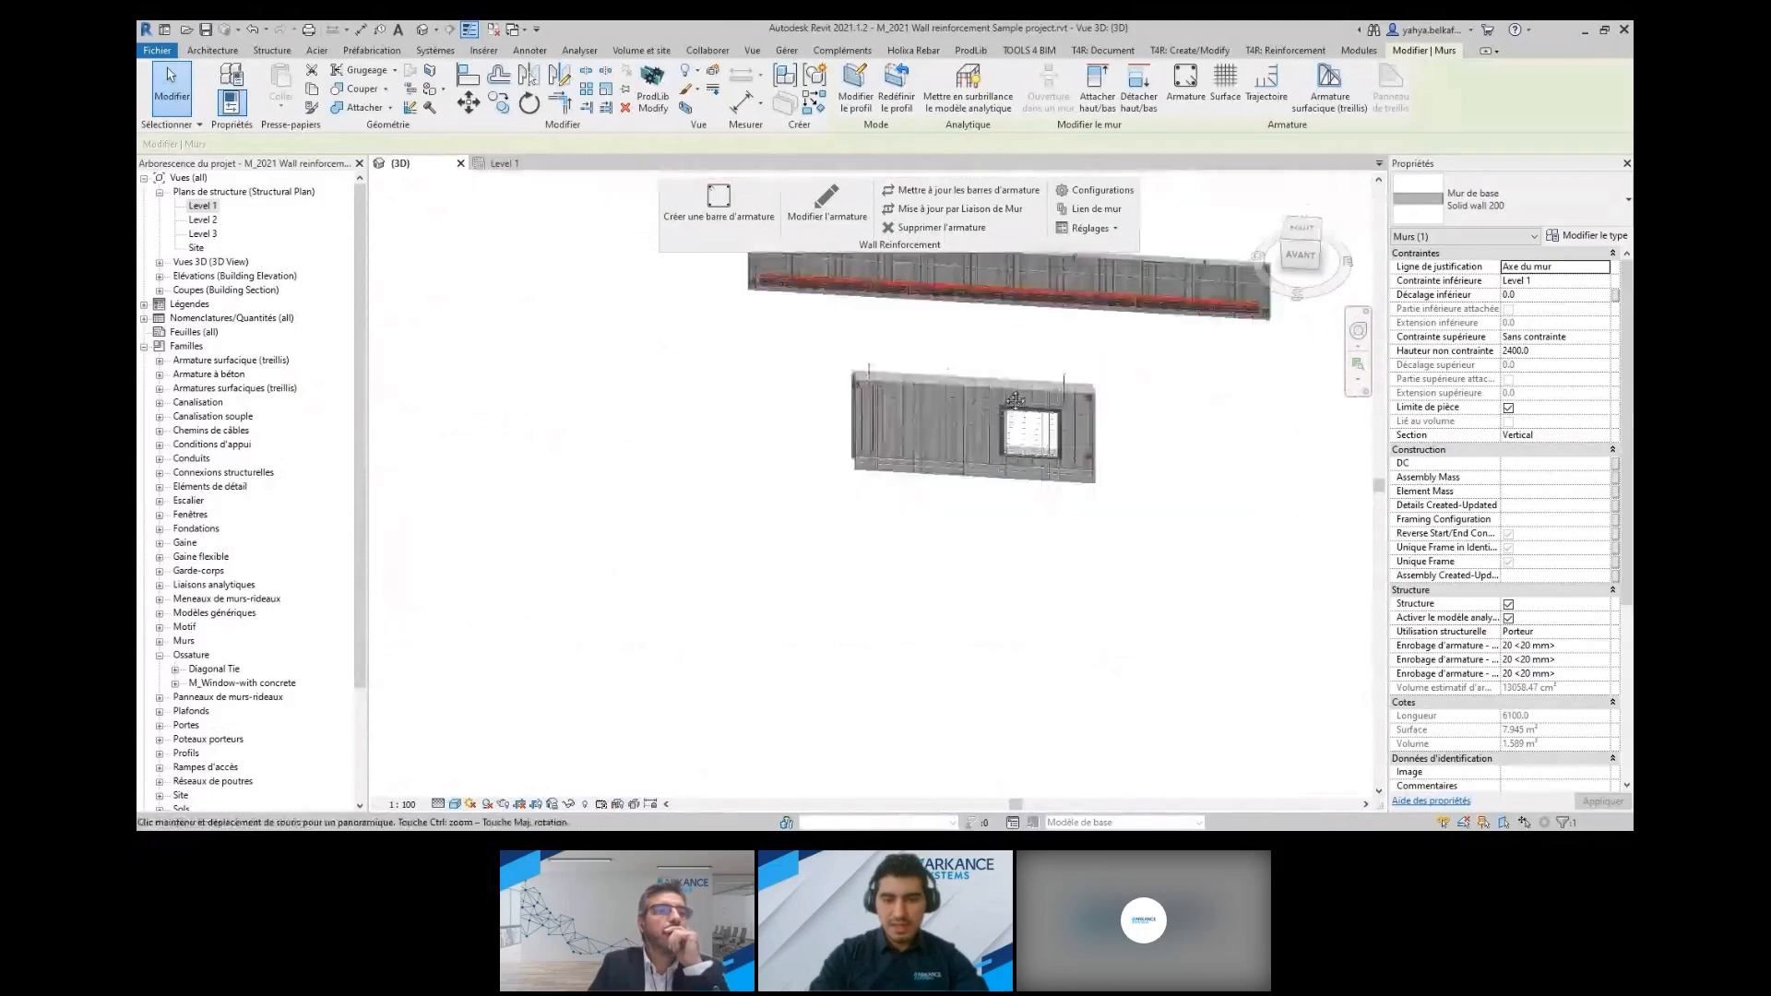
{"action": "middle_click_drag", "start_coordinate": [1016, 400], "coordinate": [943, 449]}
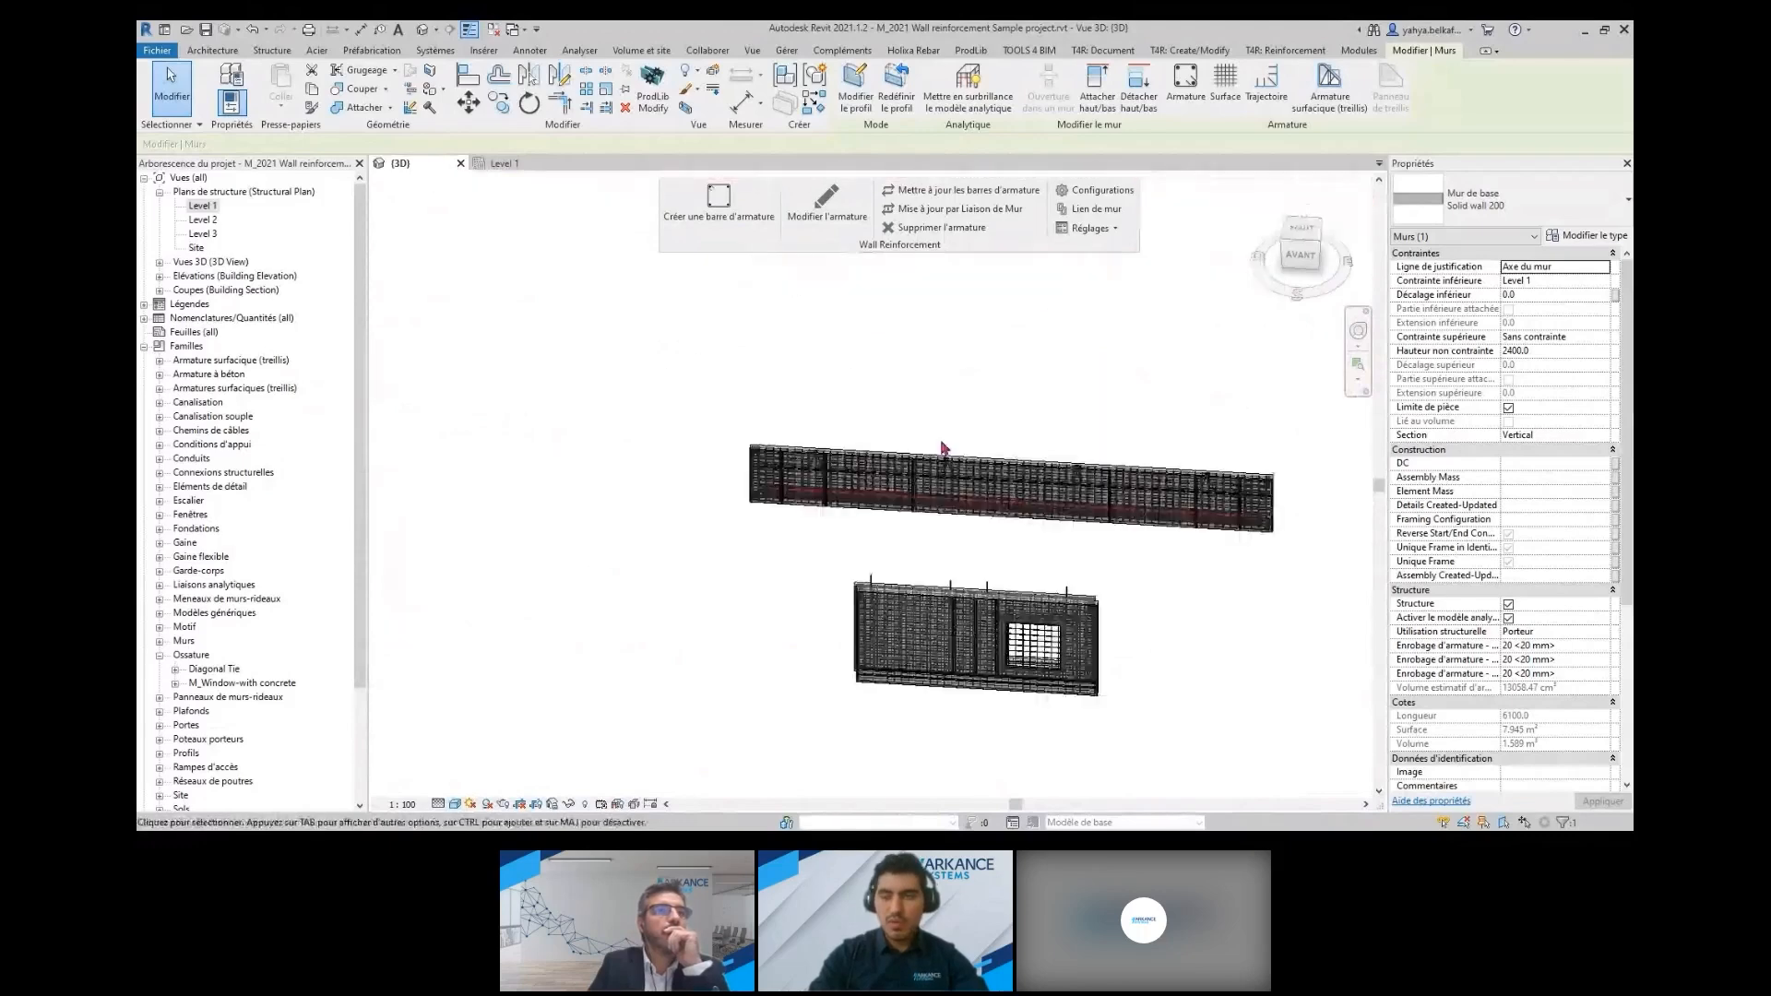
{"action": "scroll", "coordinate": [942, 450], "scroll_direction": "up", "scroll_amount": 5}
{"action": "scroll", "coordinate": [983, 535], "scroll_direction": "up", "scroll_amount": 1}
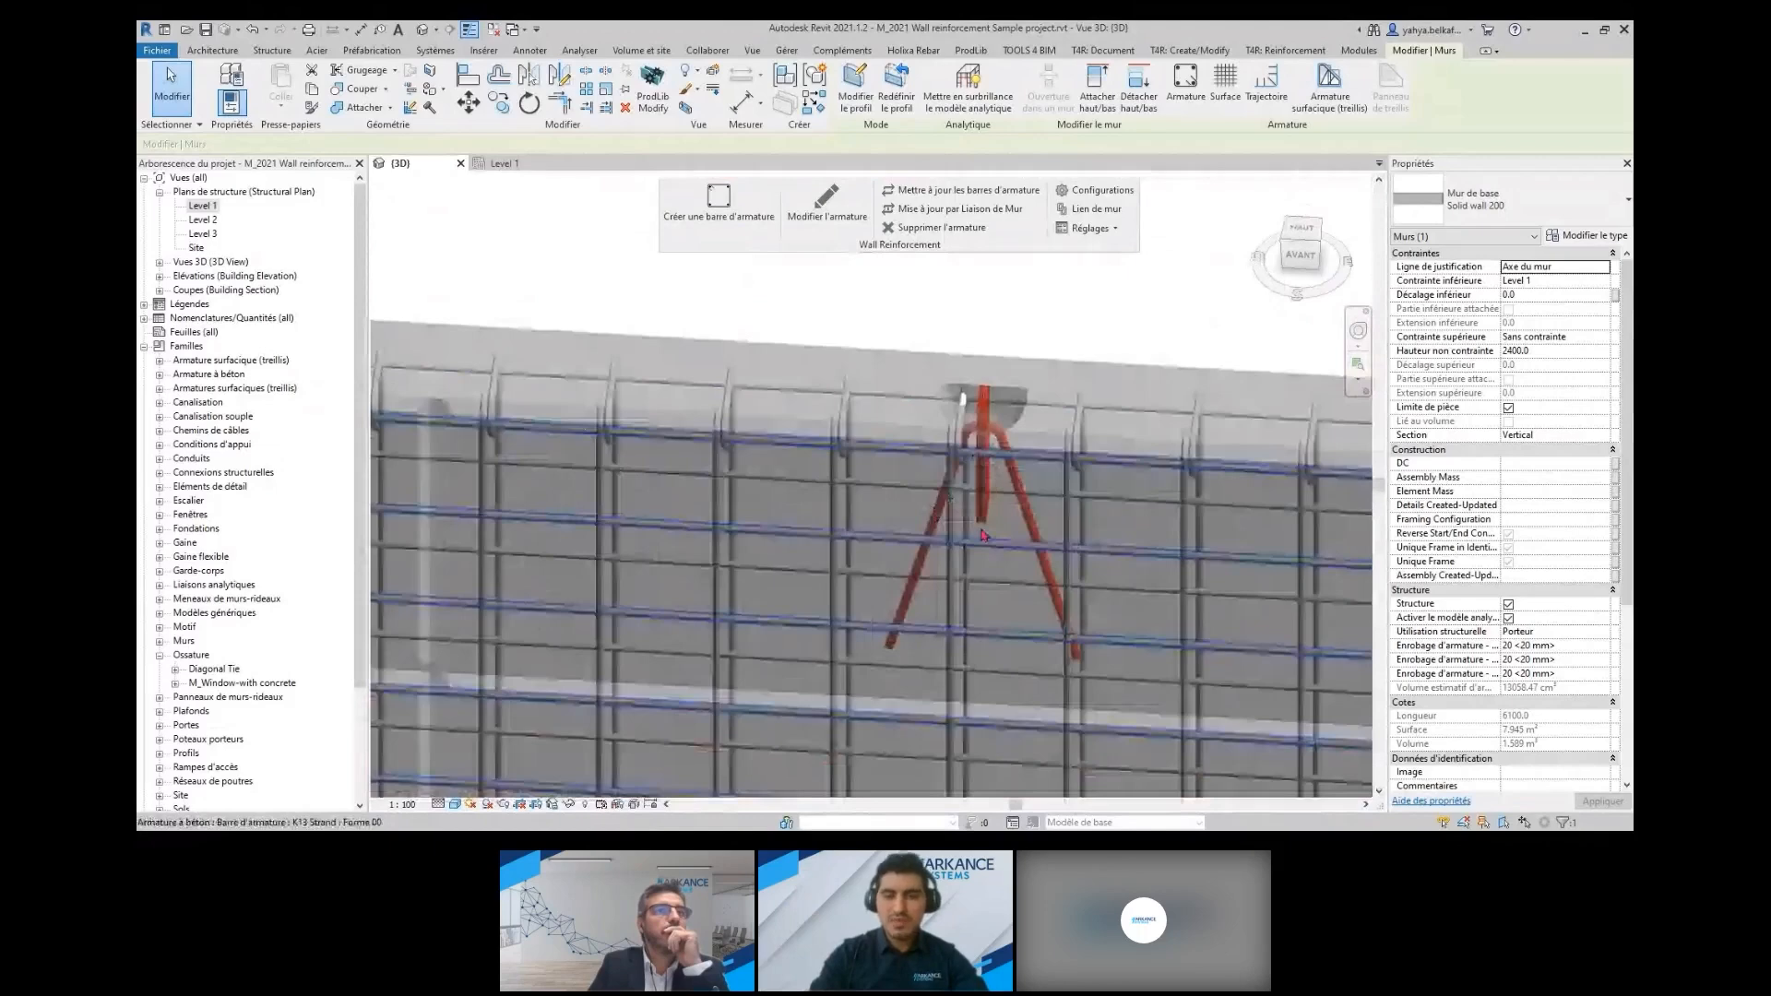
{"action": "scroll", "coordinate": [984, 535], "scroll_direction": "down", "scroll_amount": 2}
{"action": "scroll", "coordinate": [956, 549], "scroll_direction": "down", "scroll_amount": 3}
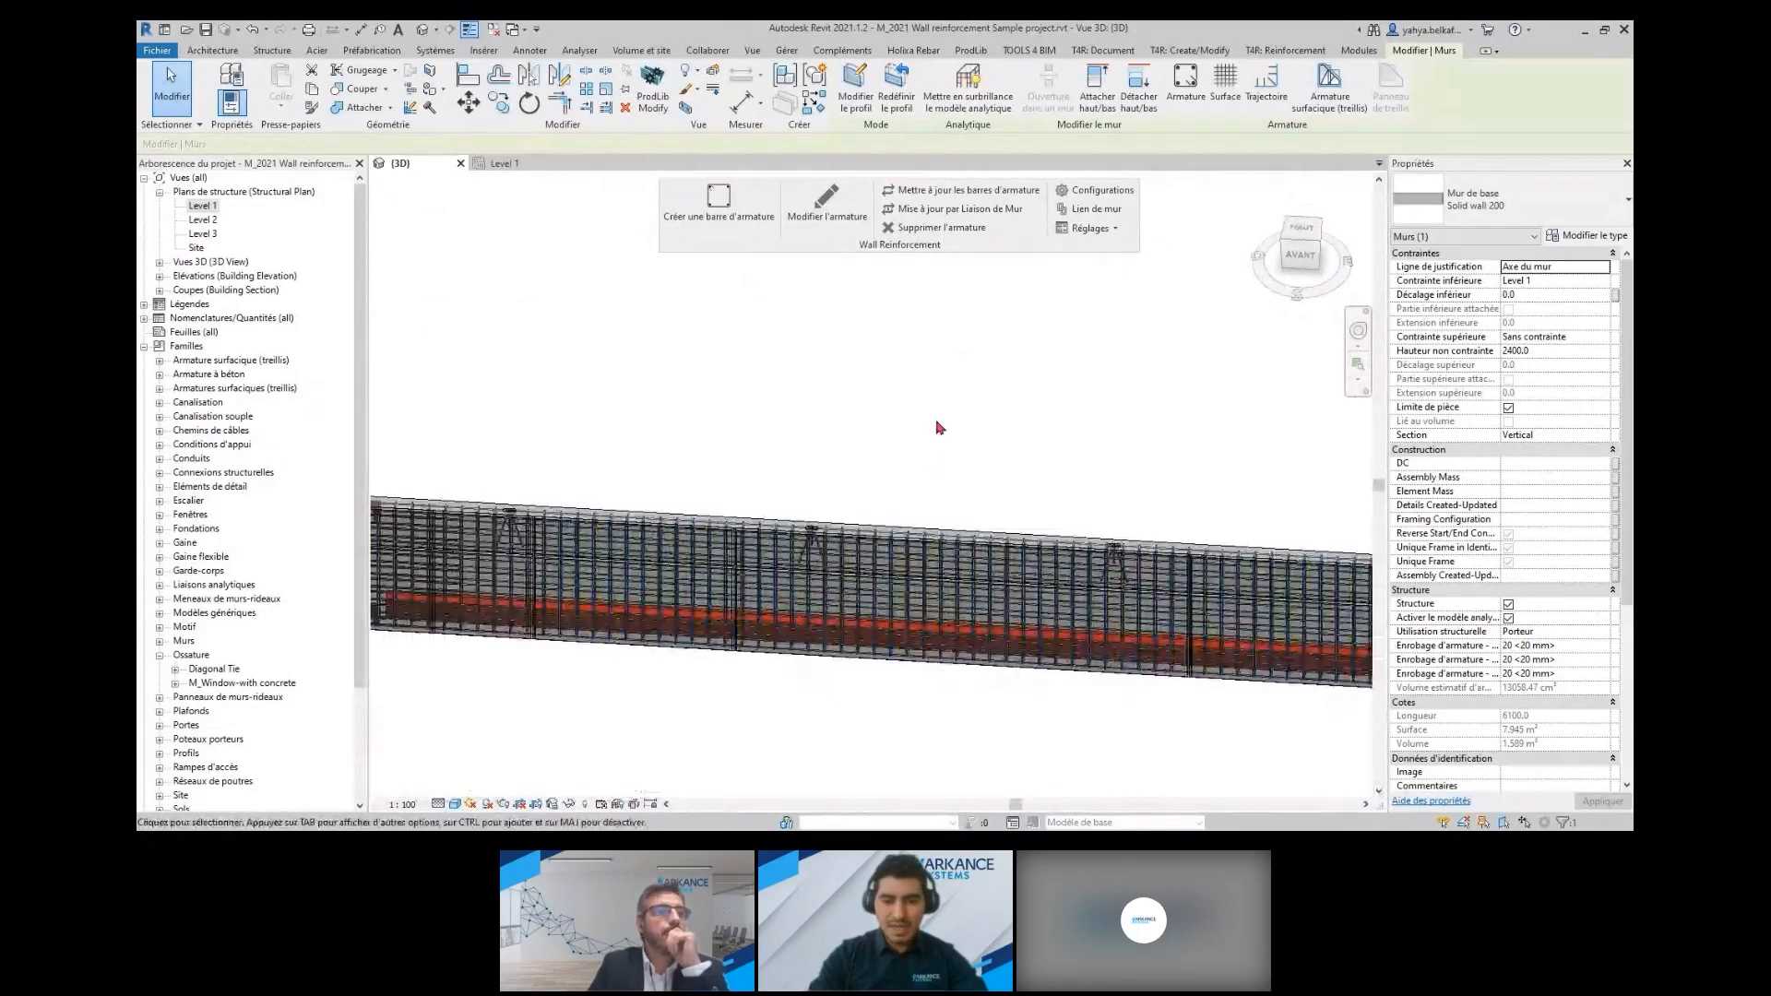
{"action": "scroll", "coordinate": [912, 554], "scroll_direction": "down", "scroll_amount": 6}
Try to delete the generated reinforcement of the end panel in the separate front row, using its horizontal H8 bars as the selection
{"action": "middle_click_drag", "start_coordinate": [734, 614], "coordinate": [1014, 521]}
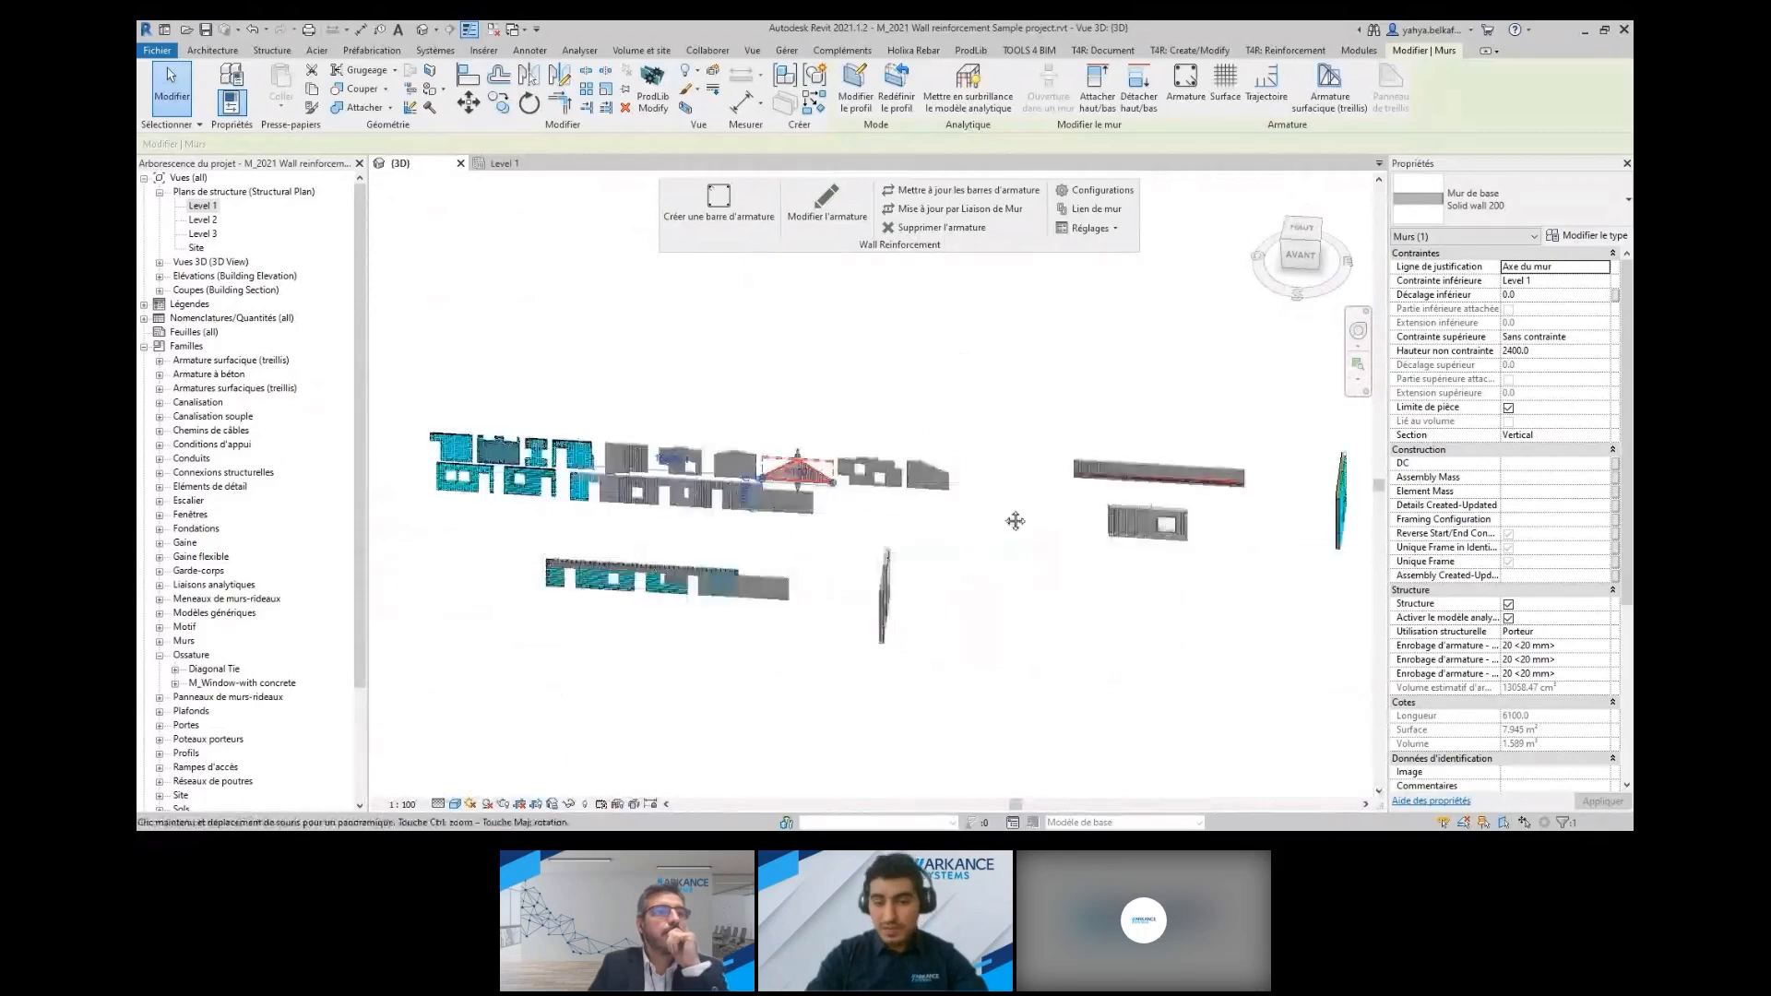
{"action": "scroll", "coordinate": [746, 587], "scroll_direction": "up", "scroll_amount": 3}
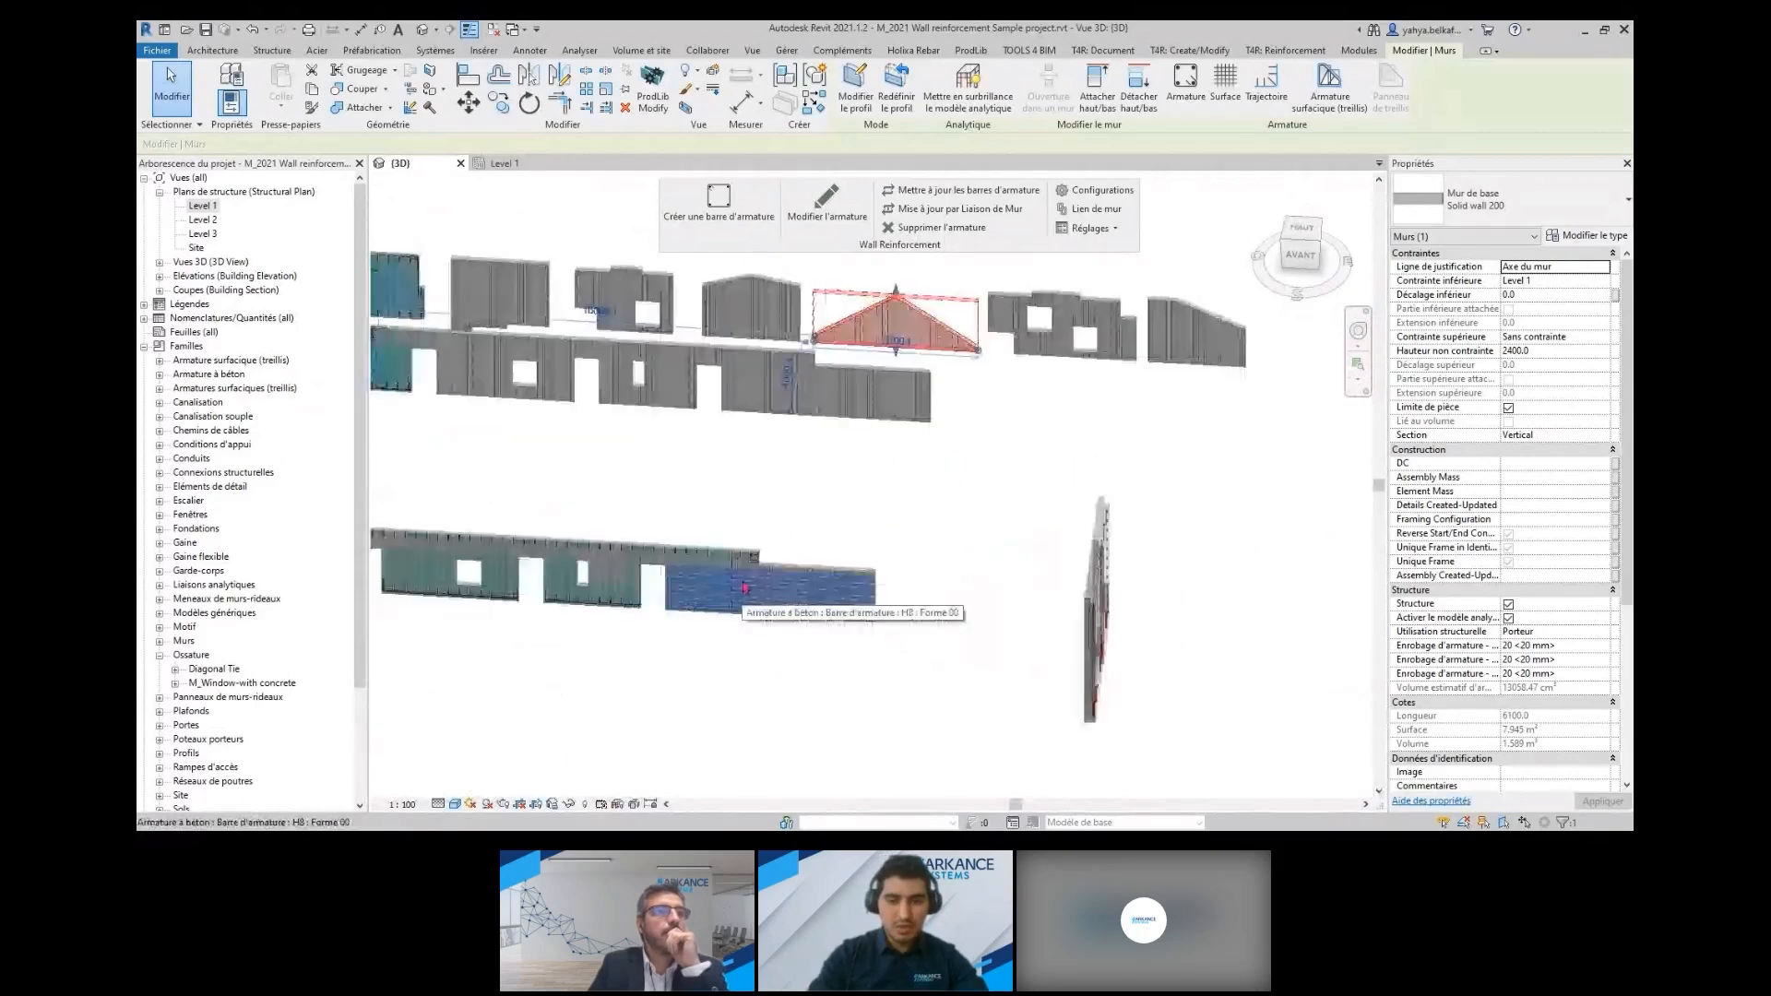
{"action": "left_click", "coordinate": [745, 587]}
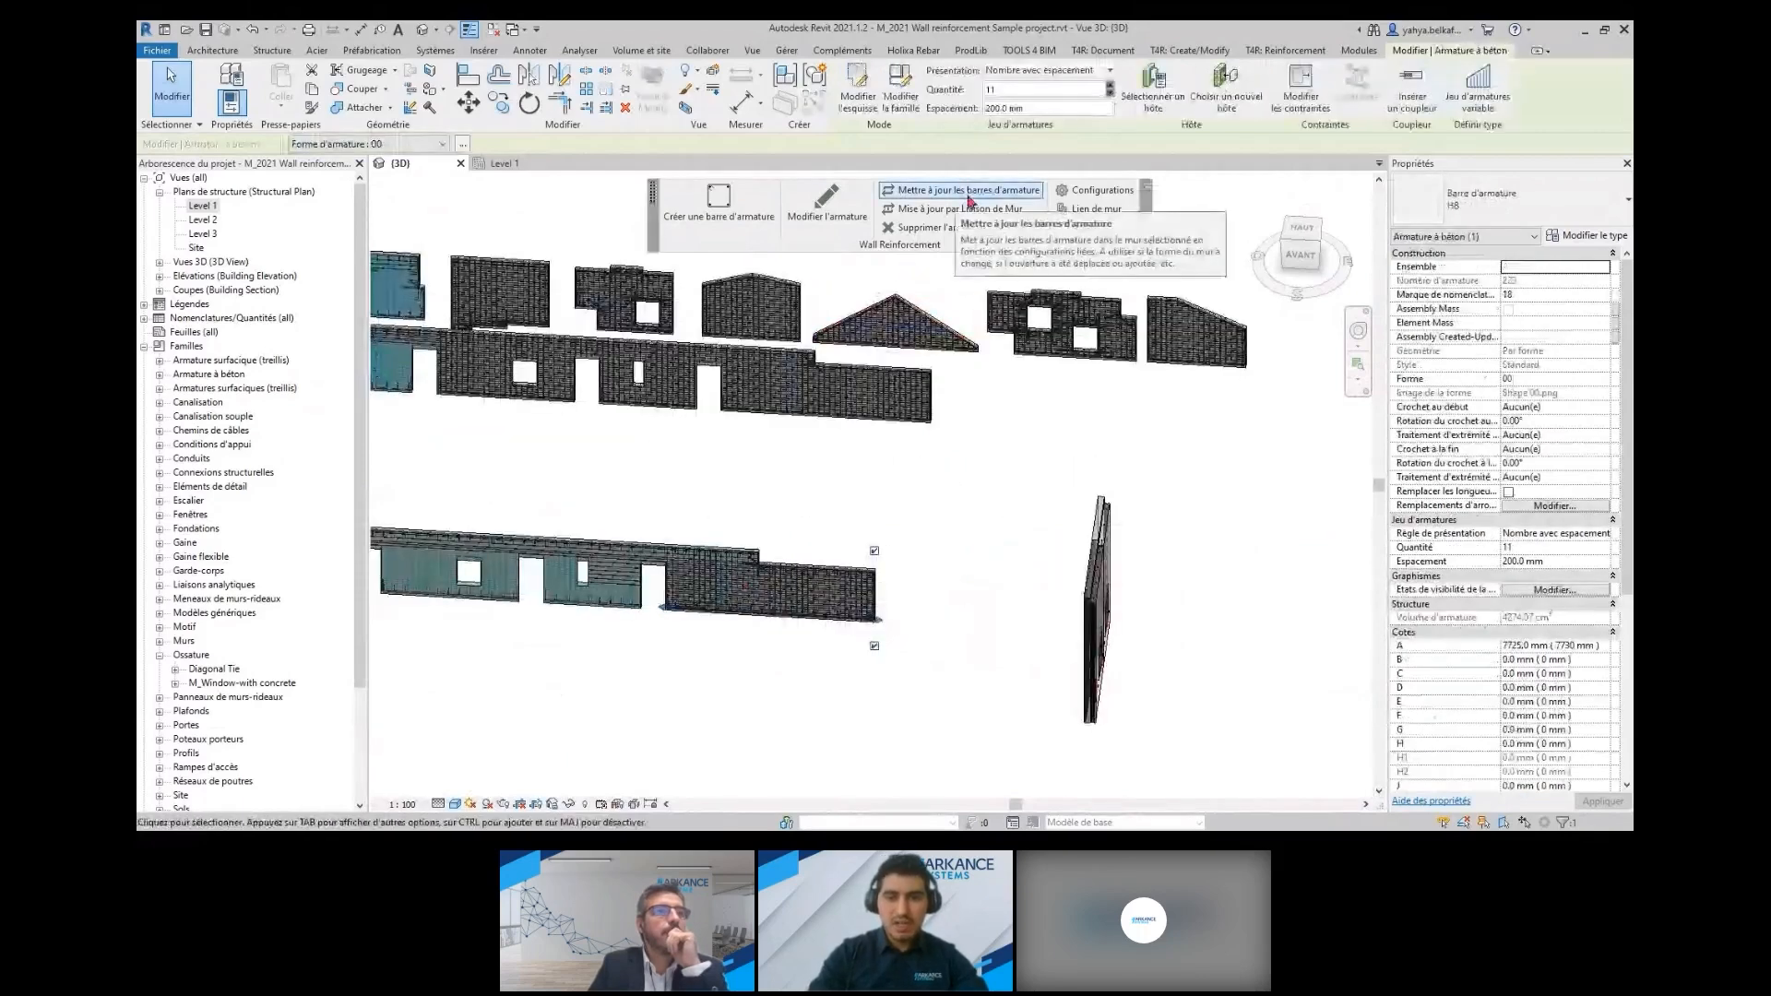
{"action": "left_click", "coordinate": [943, 228]}
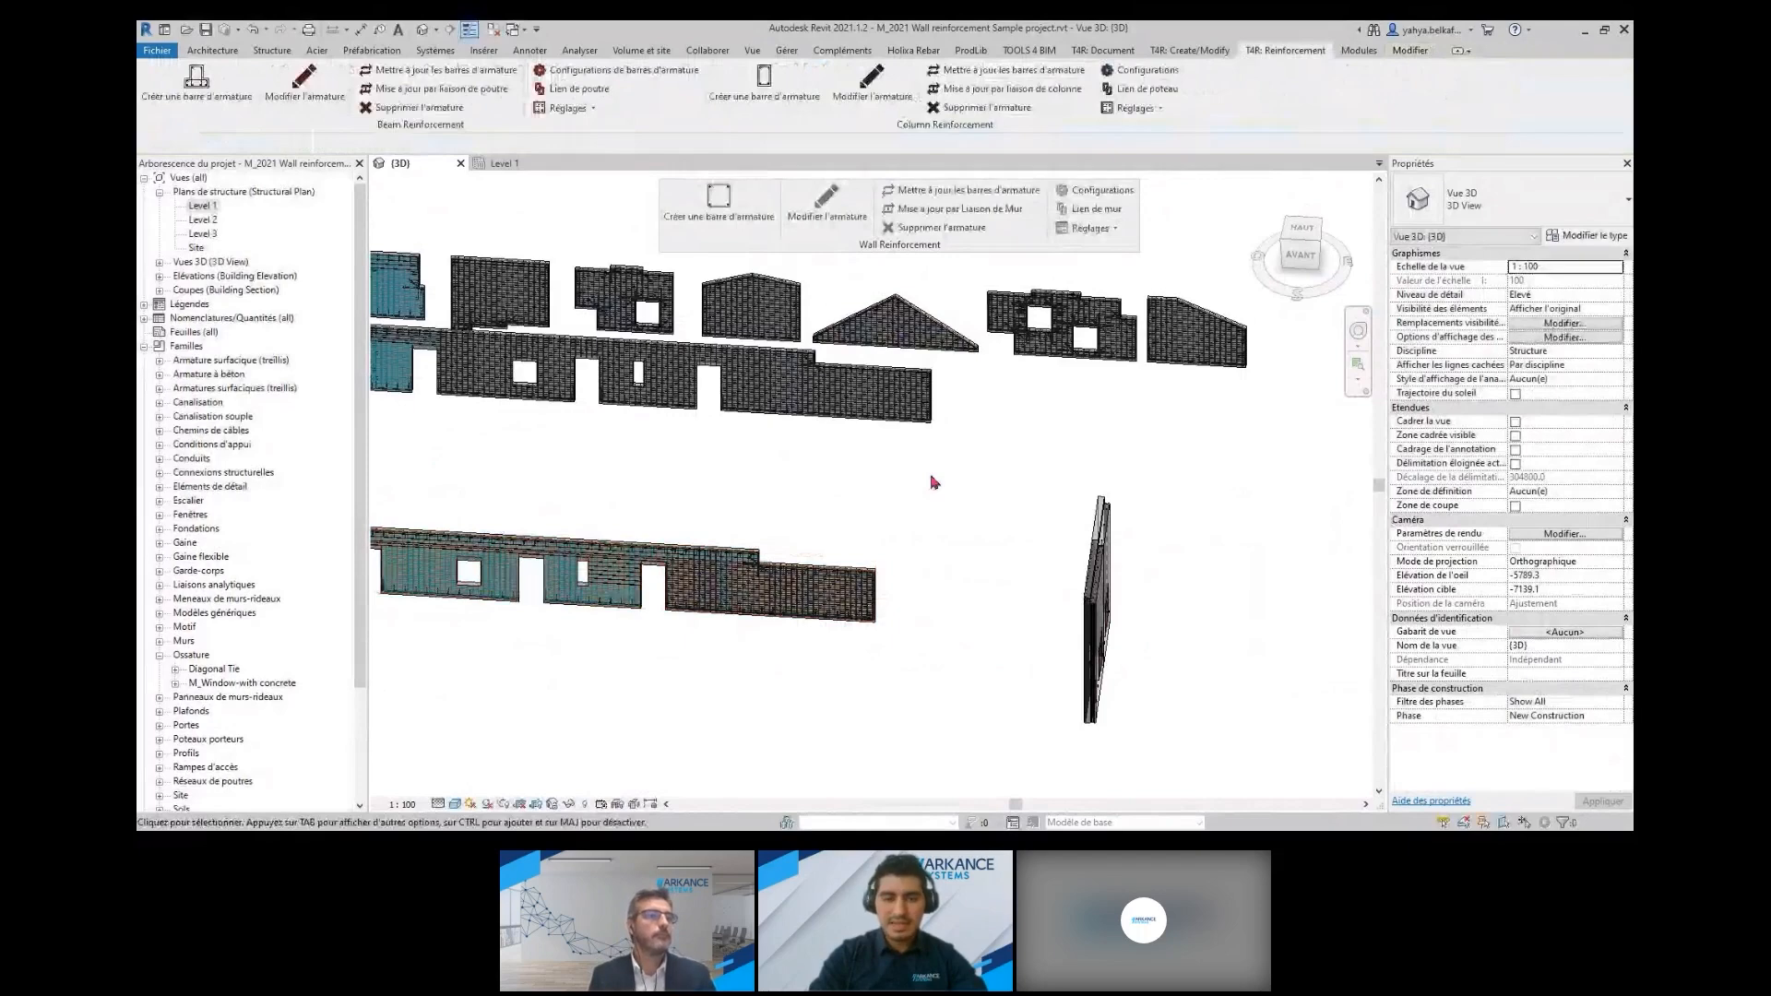
{"action": "scroll", "coordinate": [933, 481], "scroll_direction": "down", "scroll_amount": 2}
{"action": "scroll", "coordinate": [934, 481], "scroll_direction": "down", "scroll_amount": 1}
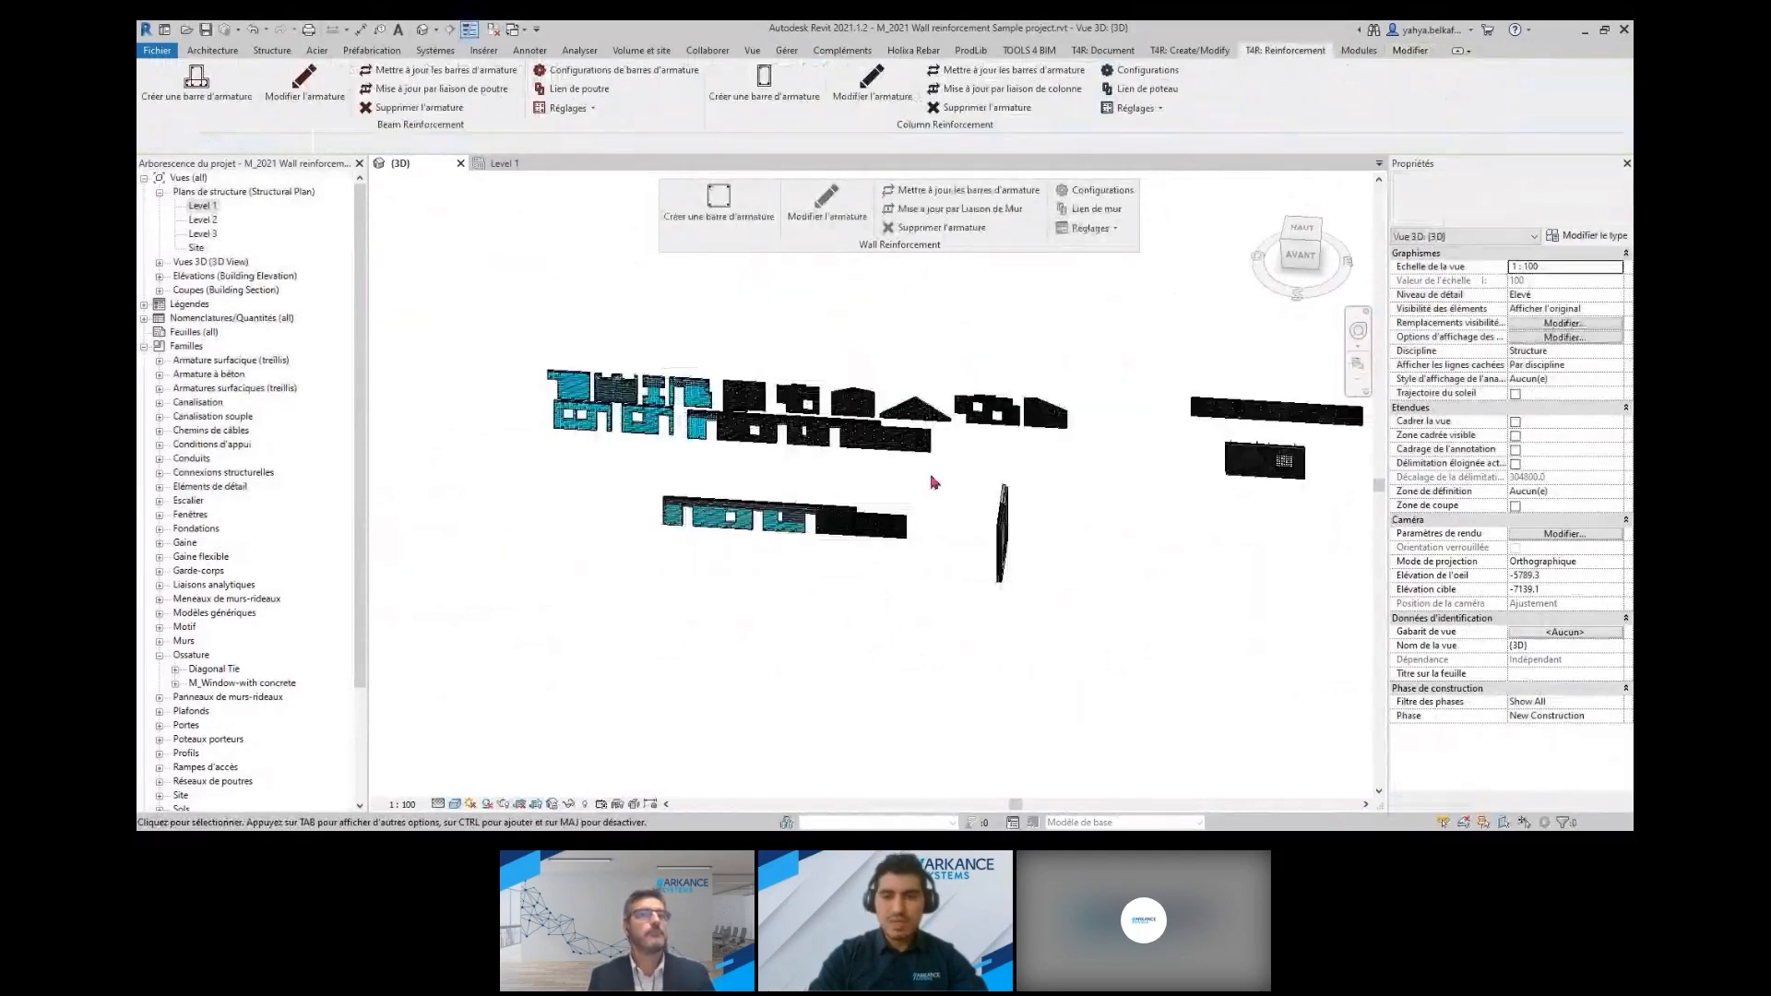
Open the Smart Connections configuration behind the Loop angle 90 connector in the massive wall's corner joint
{"action": "middle_click", "coordinate": [933, 482]}
{"action": "middle_click", "coordinate": [933, 482]}
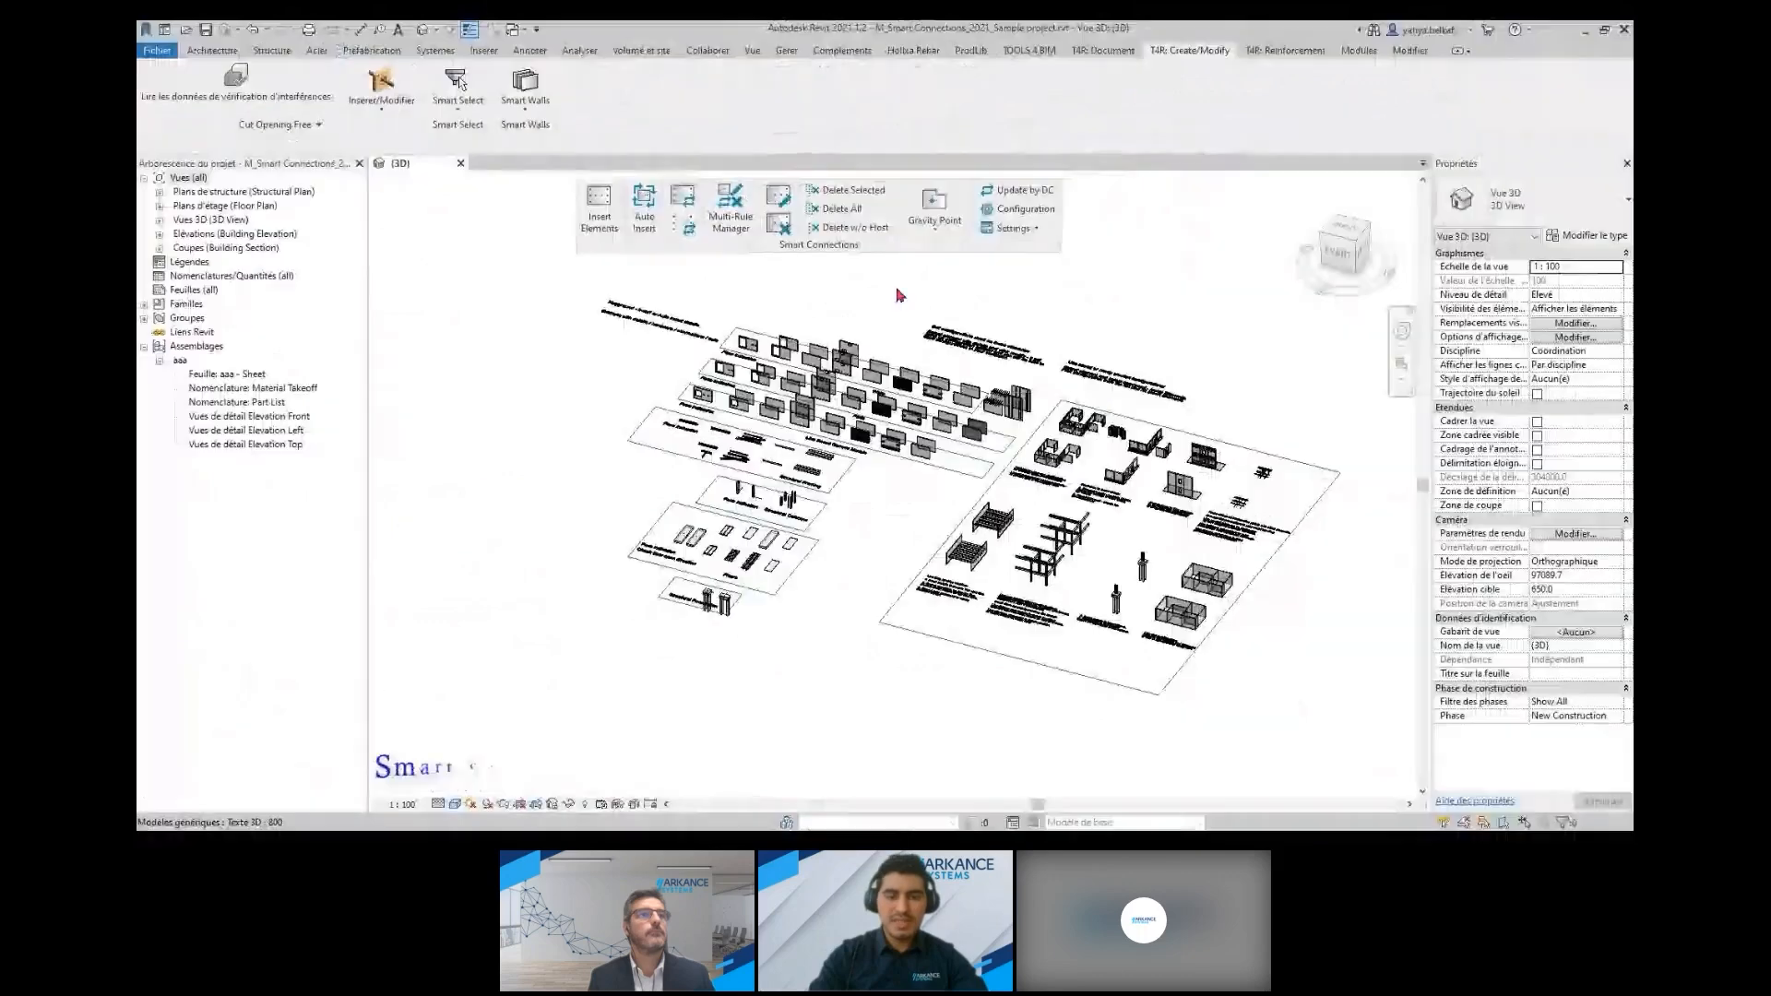
{"action": "scroll", "coordinate": [1077, 446], "scroll_direction": "up", "scroll_amount": 2}
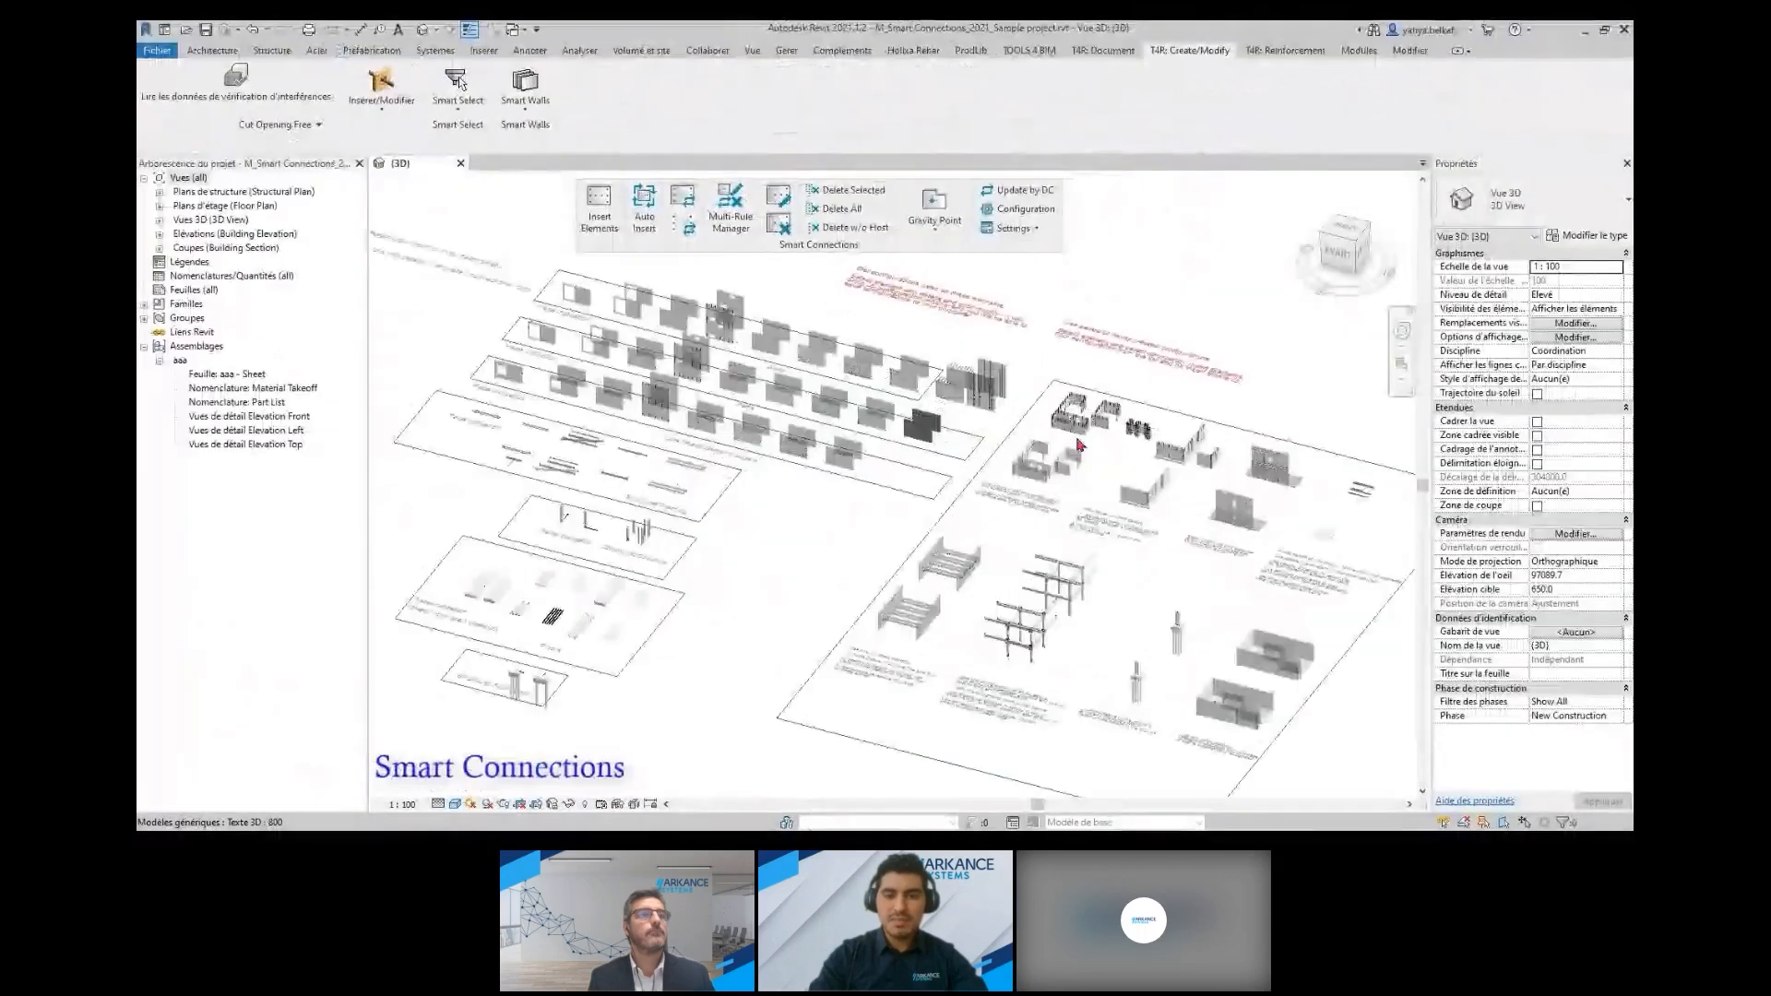
{"action": "scroll", "coordinate": [1079, 445], "scroll_direction": "up", "scroll_amount": 3}
{"action": "scroll", "coordinate": [1081, 427], "scroll_direction": "up", "scroll_amount": 5}
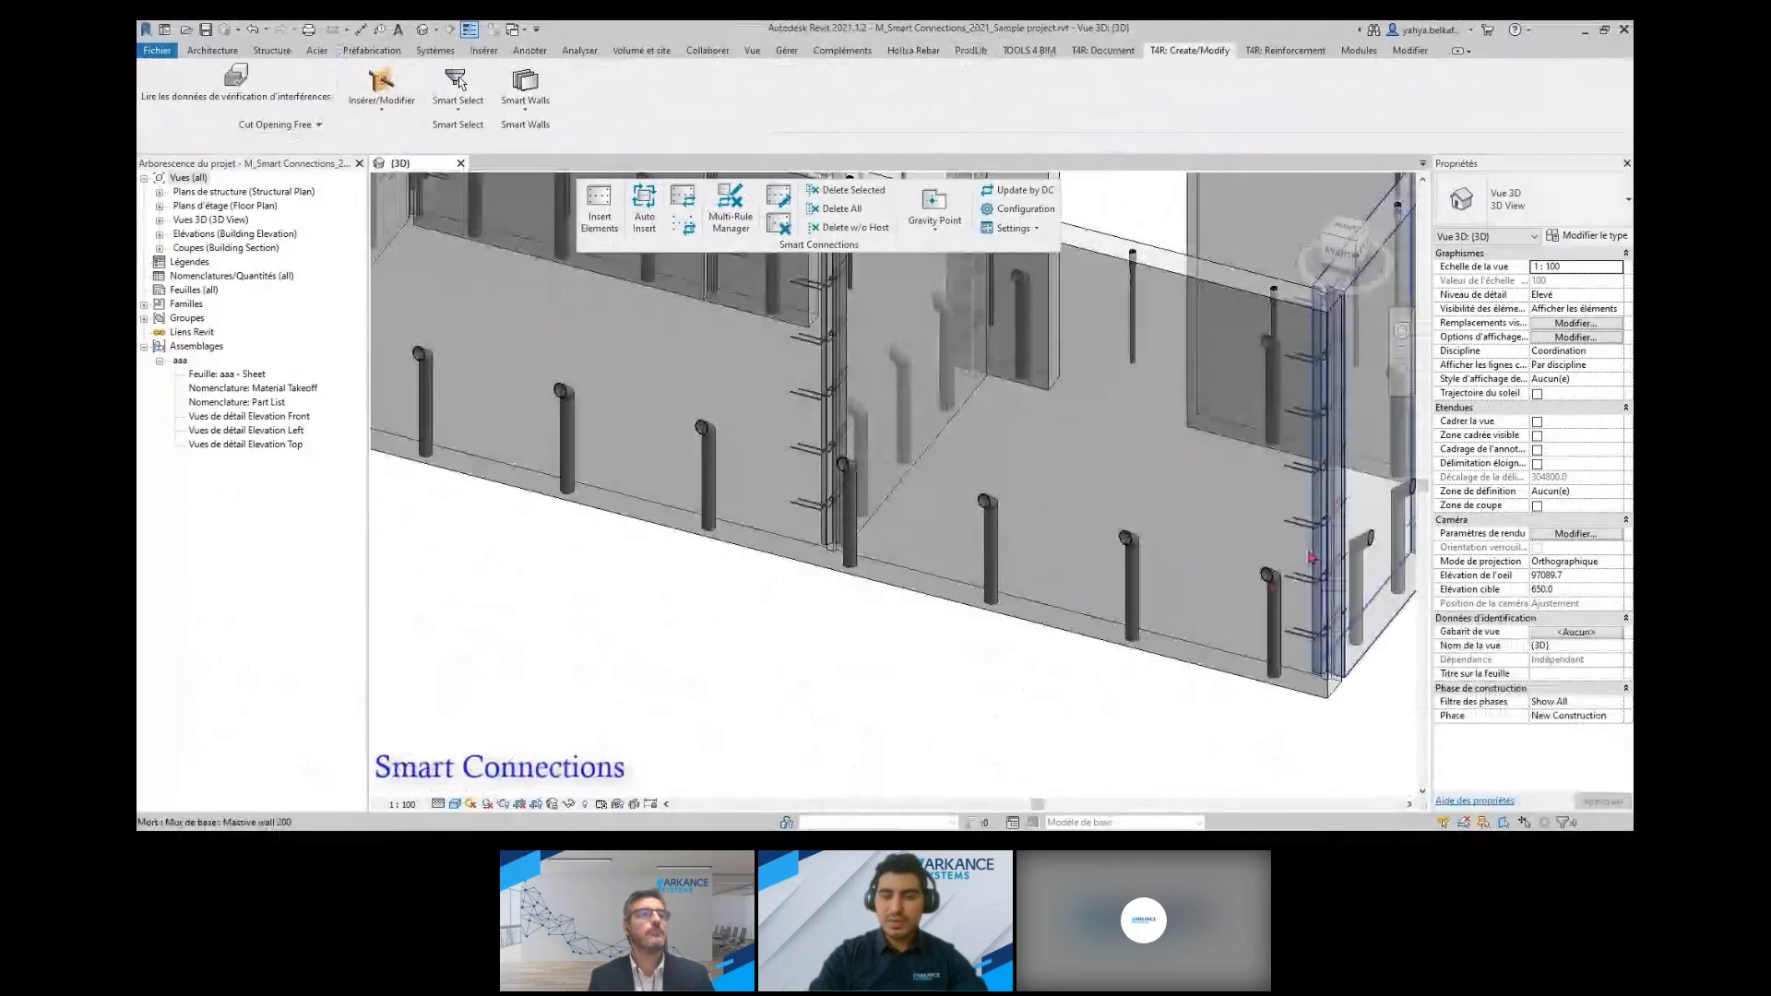
{"action": "left_click", "coordinate": [1311, 557]}
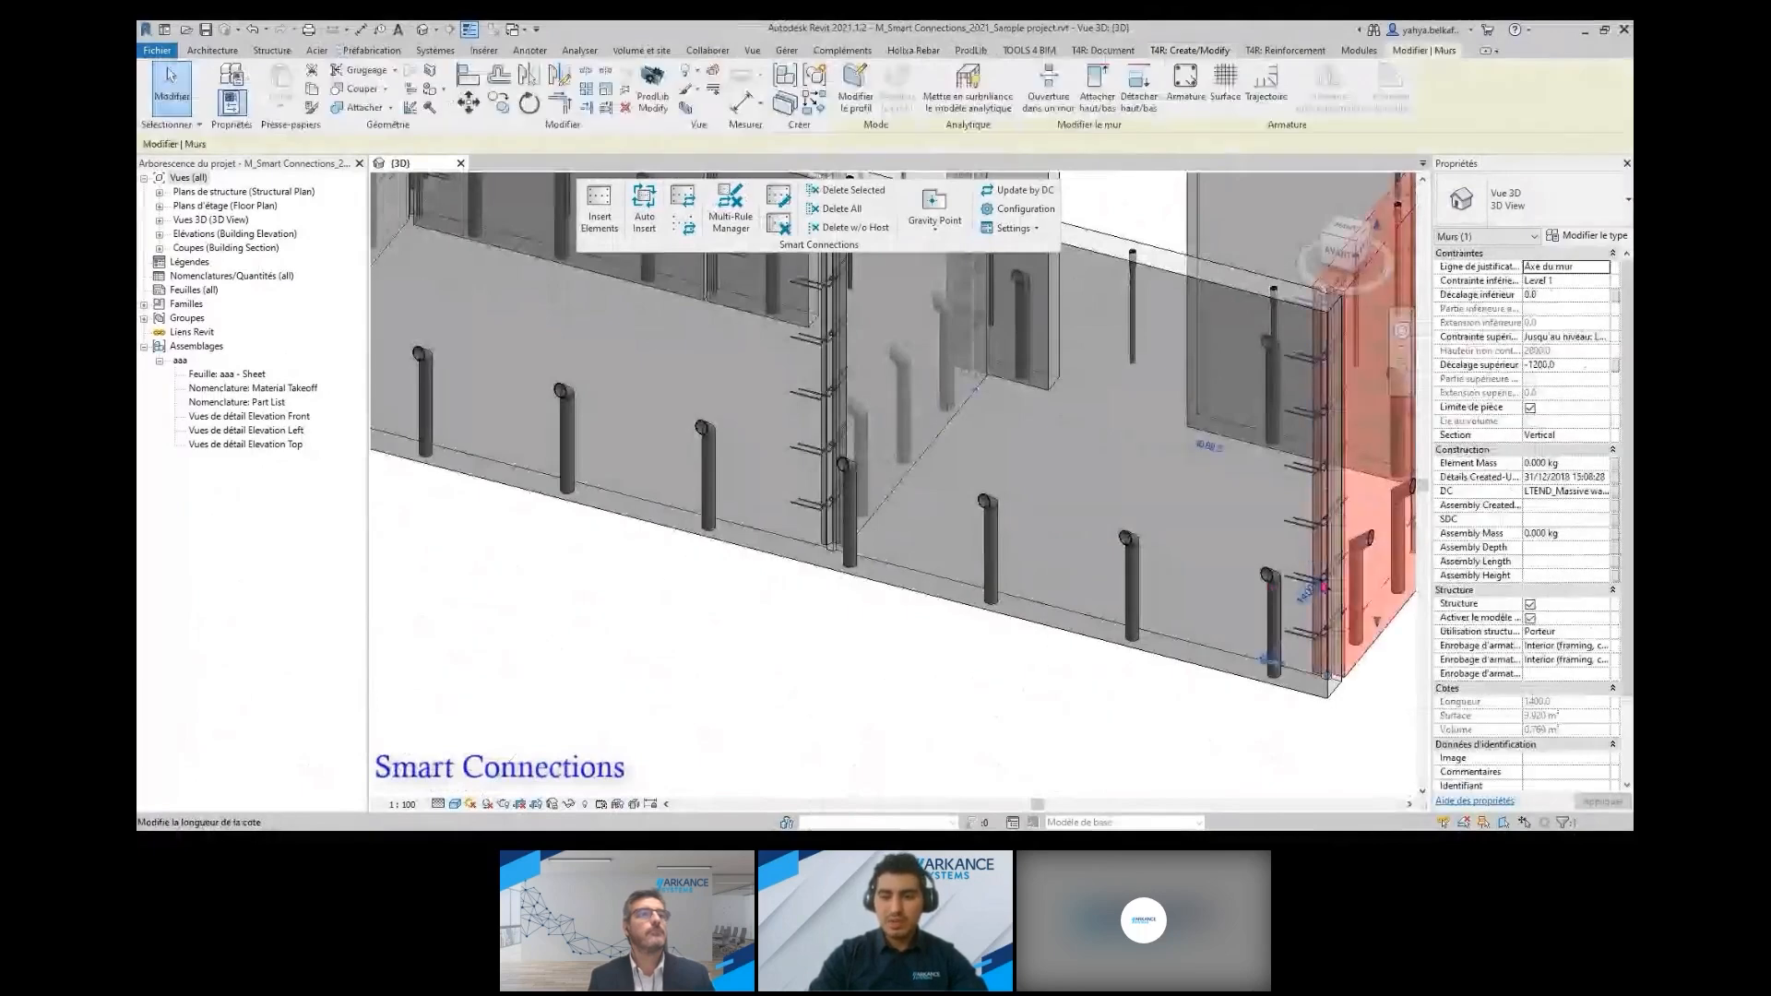
{"action": "key", "text": "Escape"}
{"action": "scroll", "coordinate": [1321, 579], "scroll_direction": "up", "scroll_amount": 2}
{"action": "left_click", "coordinate": [1316, 580]}
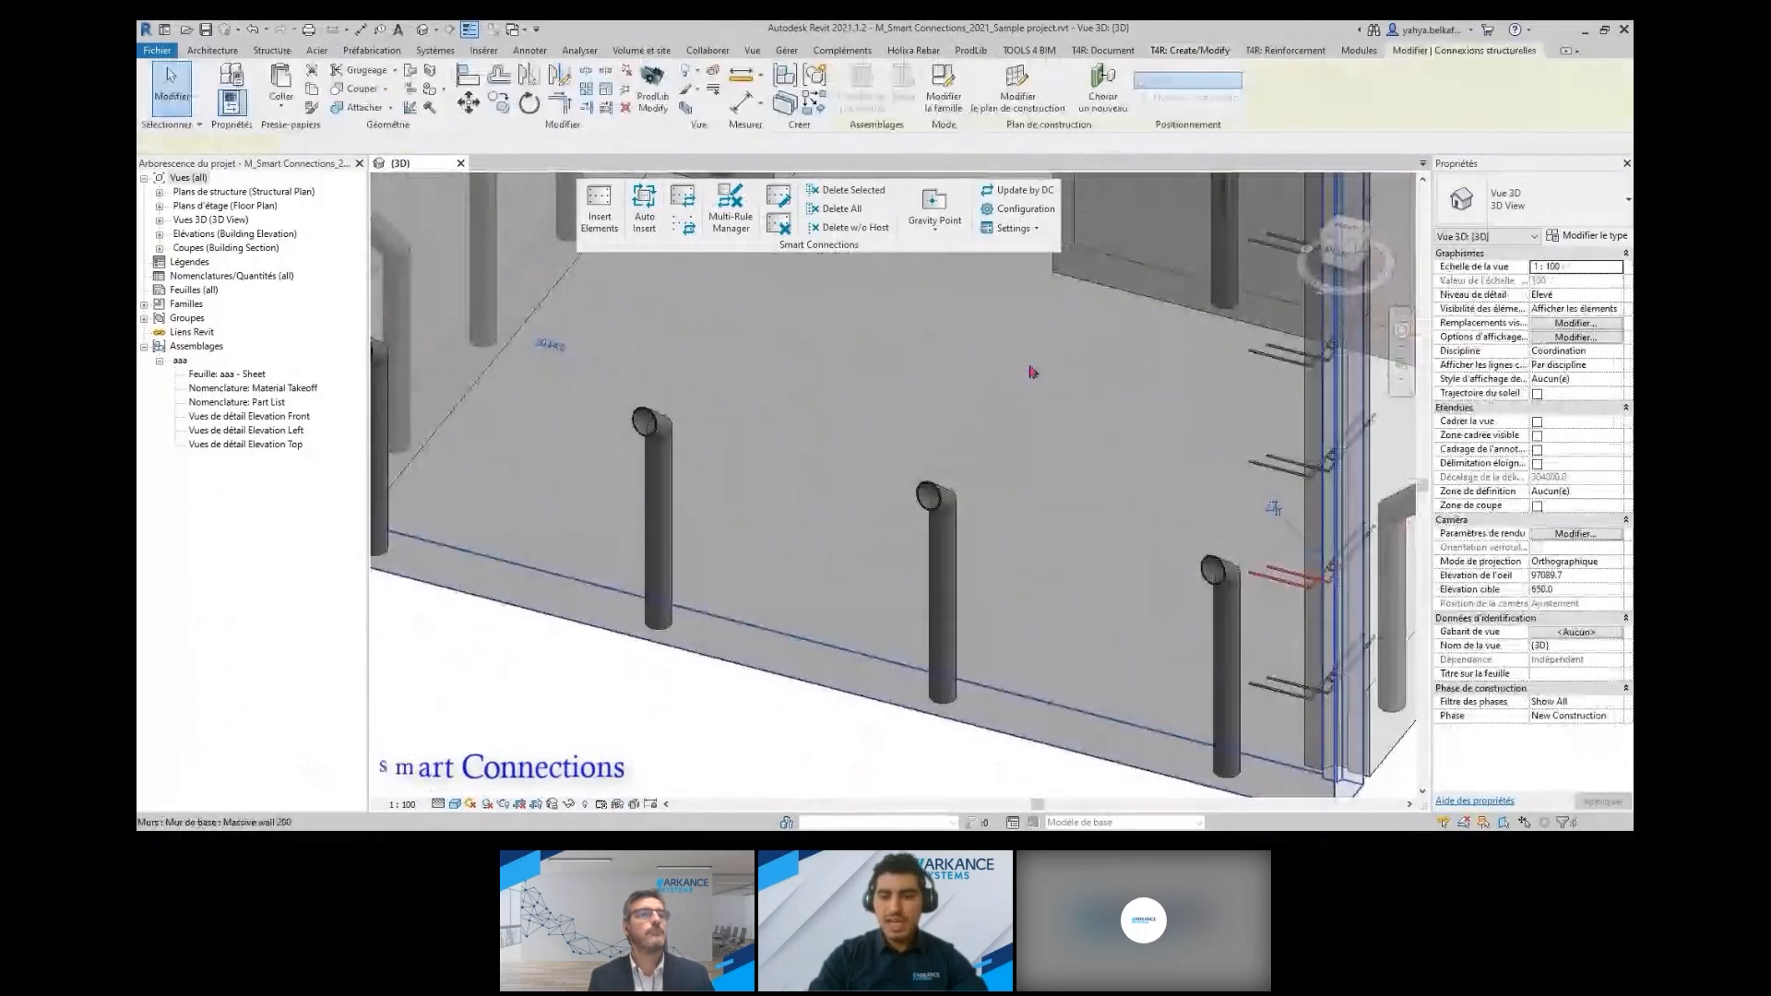
{"action": "left_click", "coordinate": [772, 206]}
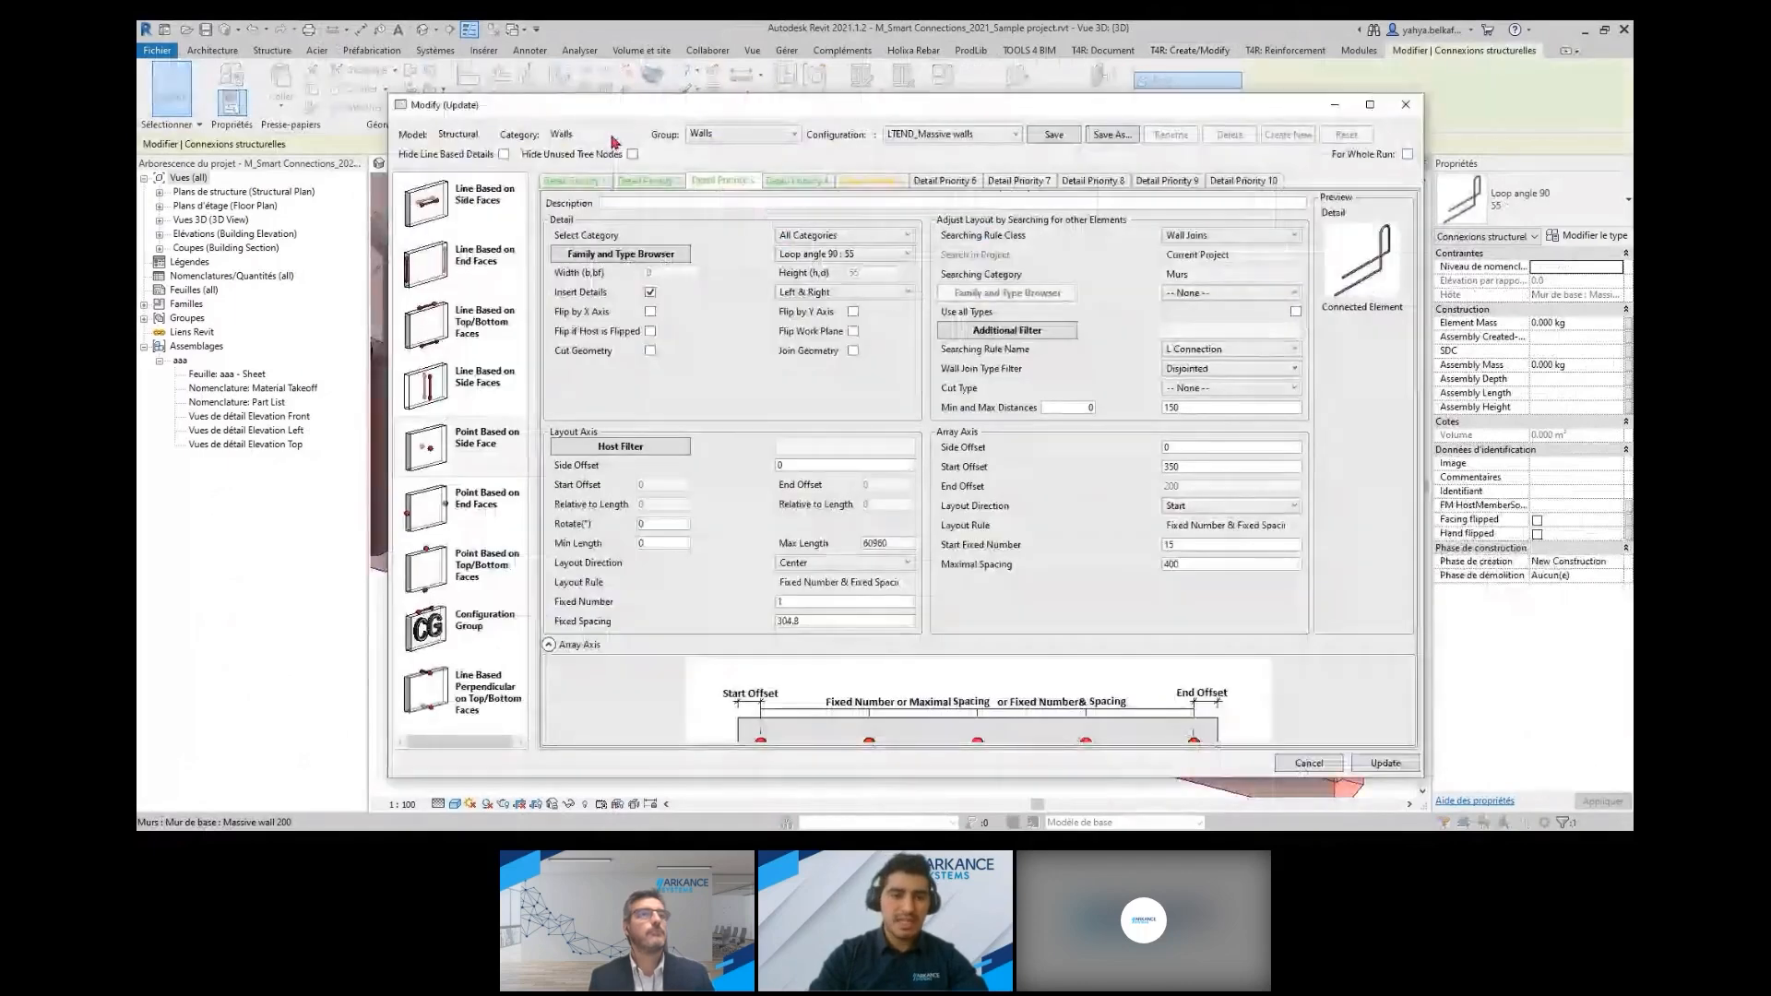
Review the available configuration groups and the configurations in the Walls group, keeping LTEND_Massive walls selected
{"action": "left_click", "coordinate": [758, 138]}
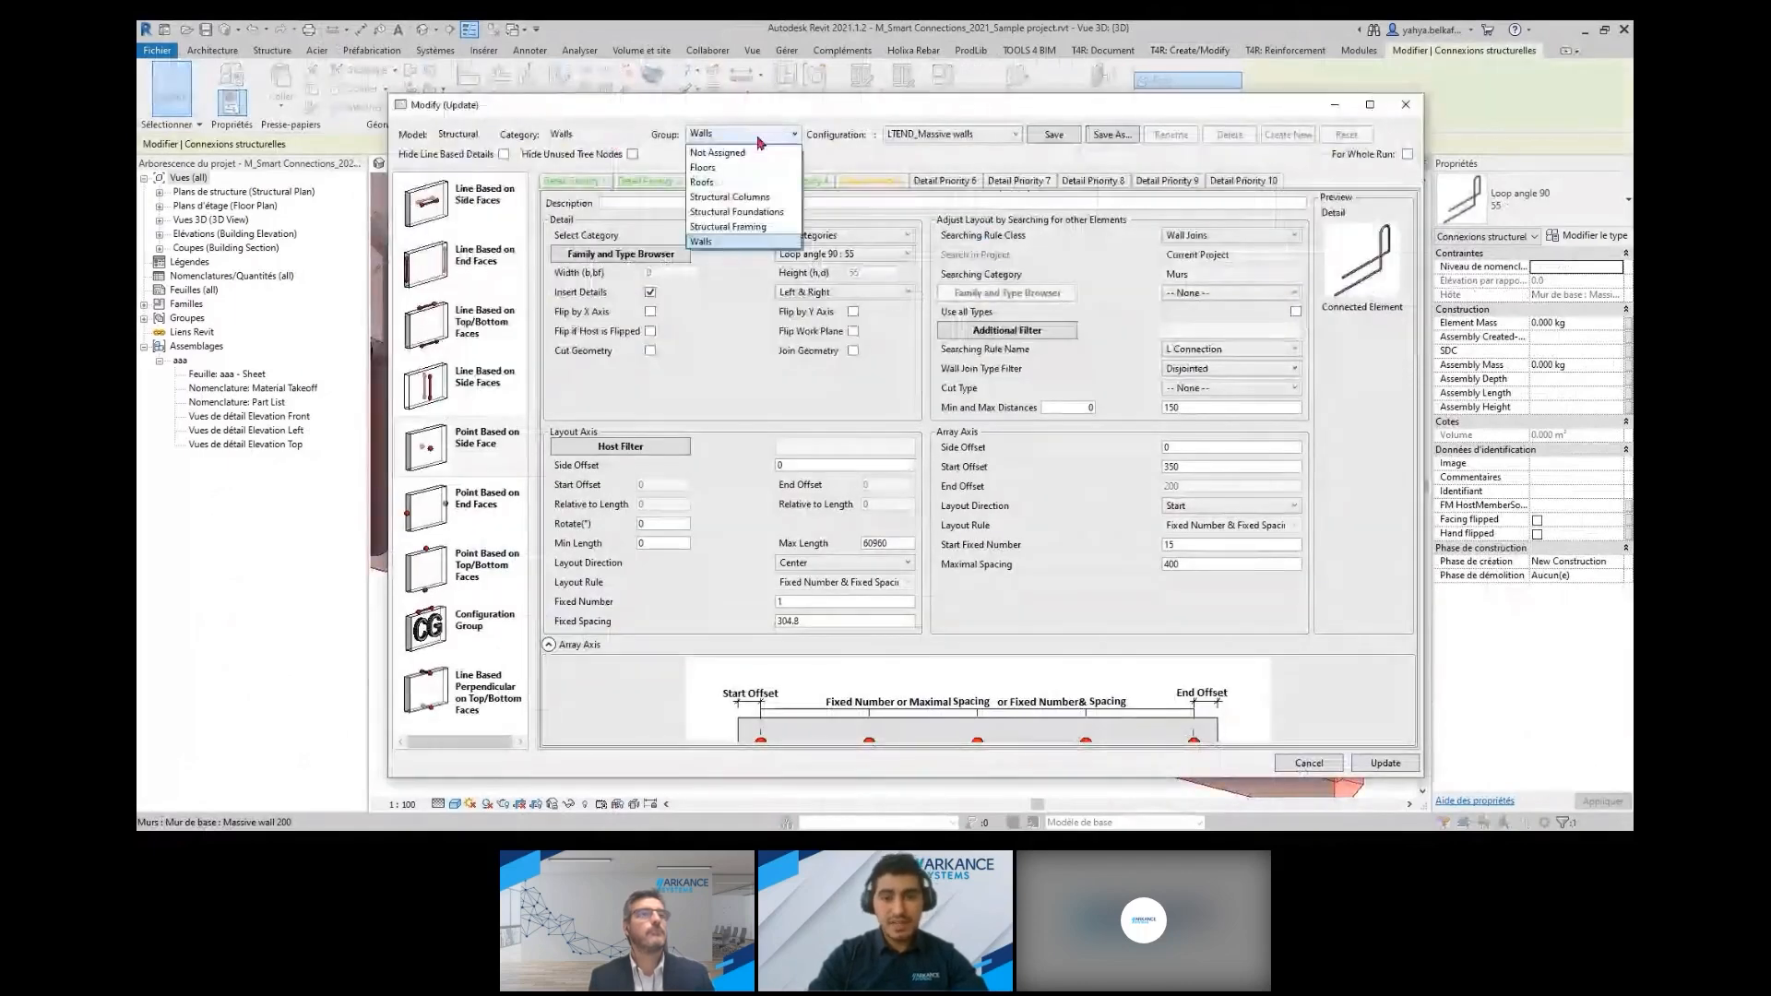
{"action": "left_click", "coordinate": [903, 140]}
{"action": "left_click", "coordinate": [961, 138]}
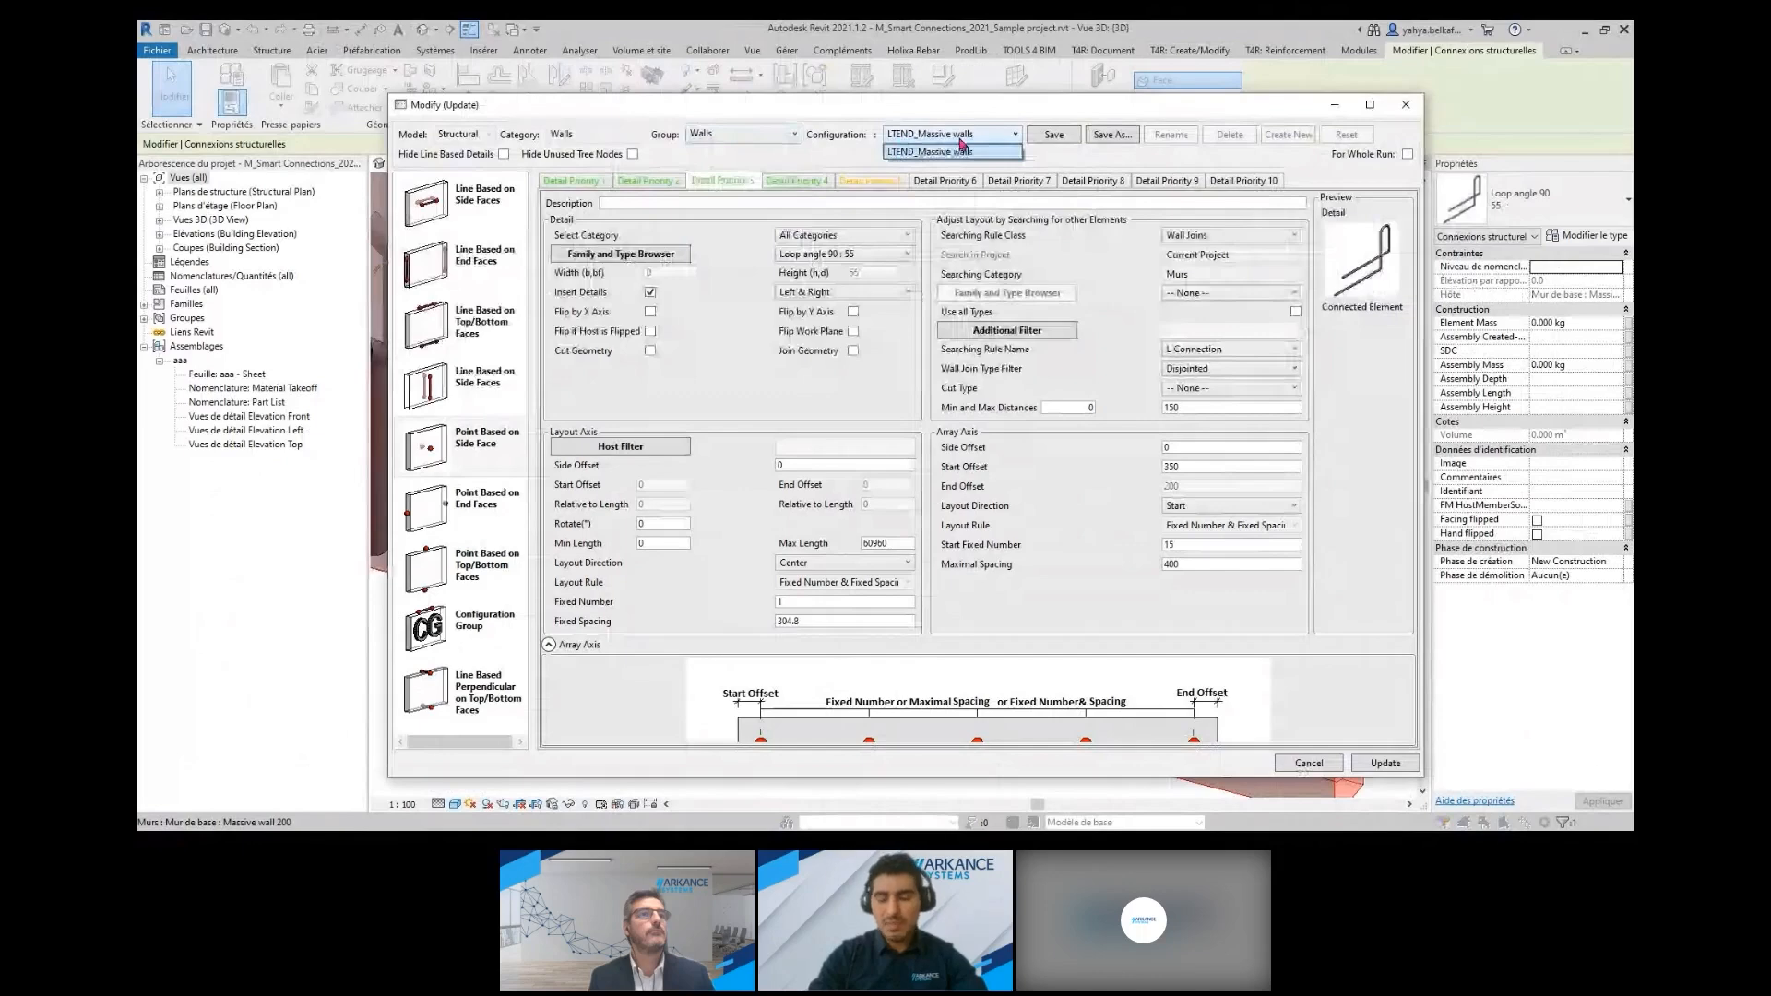
{"action": "left_click", "coordinate": [929, 152]}
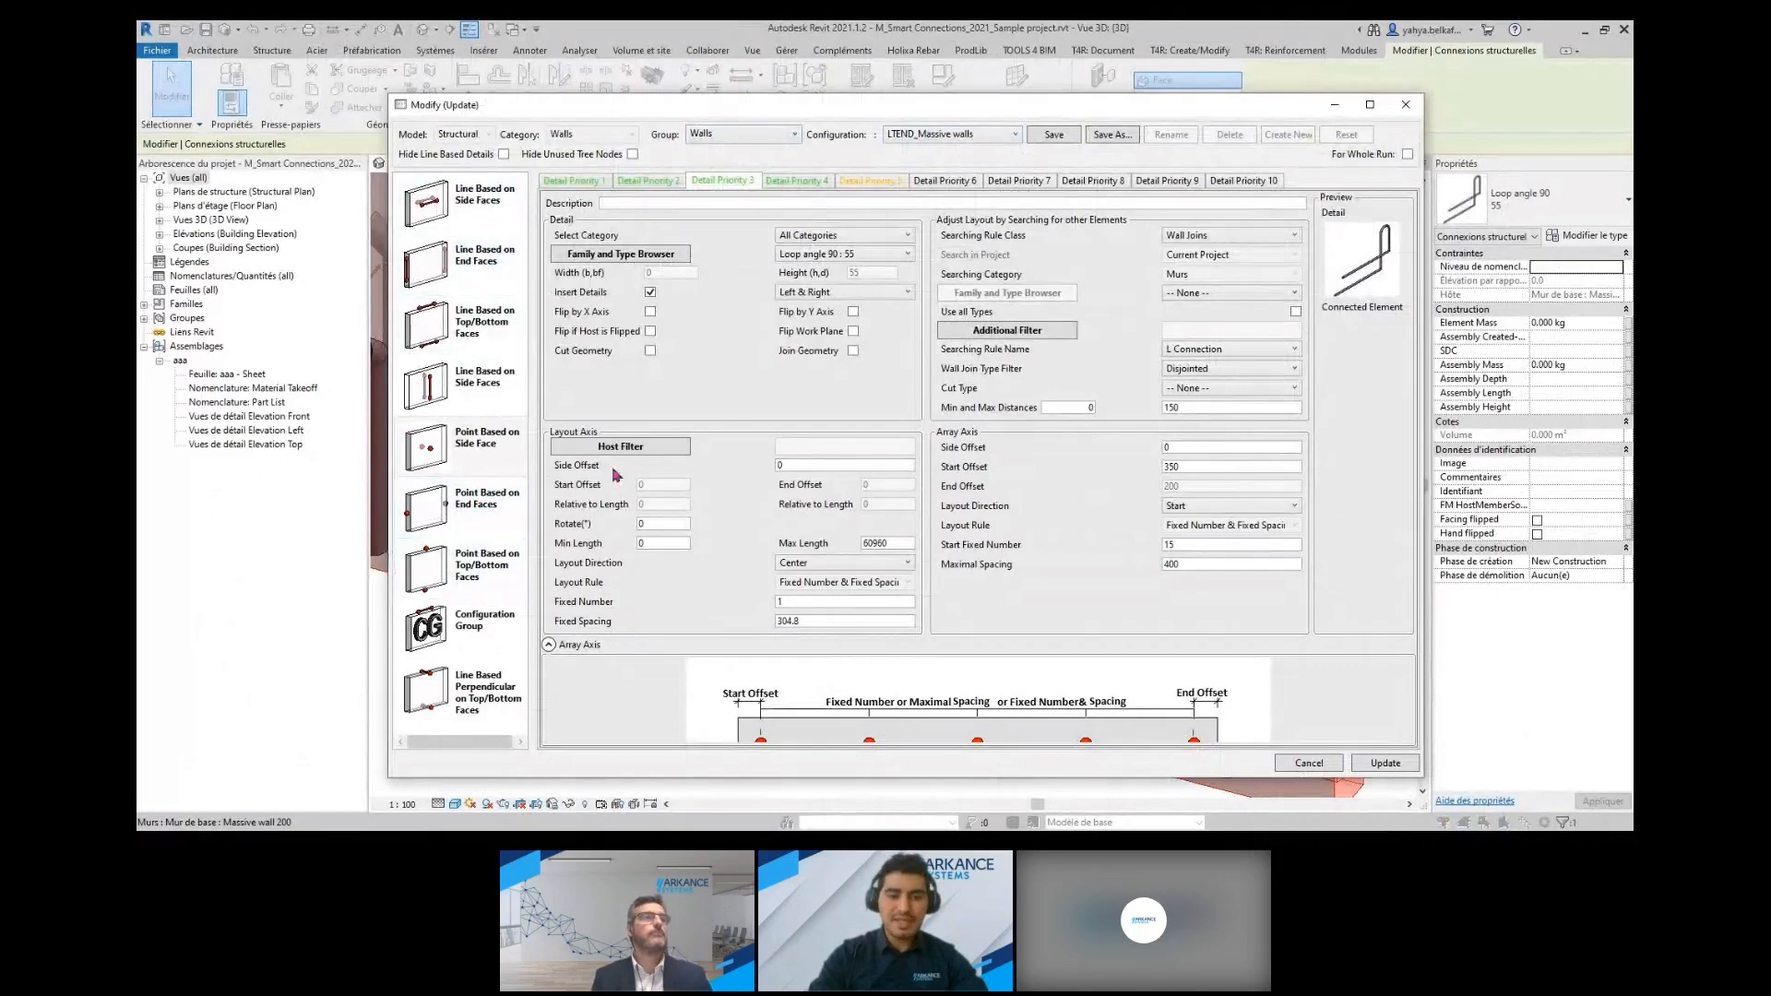
Review detail priorities 1, 2, 5 and 6 of the configuration, and try enabling detail insertion for priority 5
{"action": "left_click", "coordinate": [574, 182]}
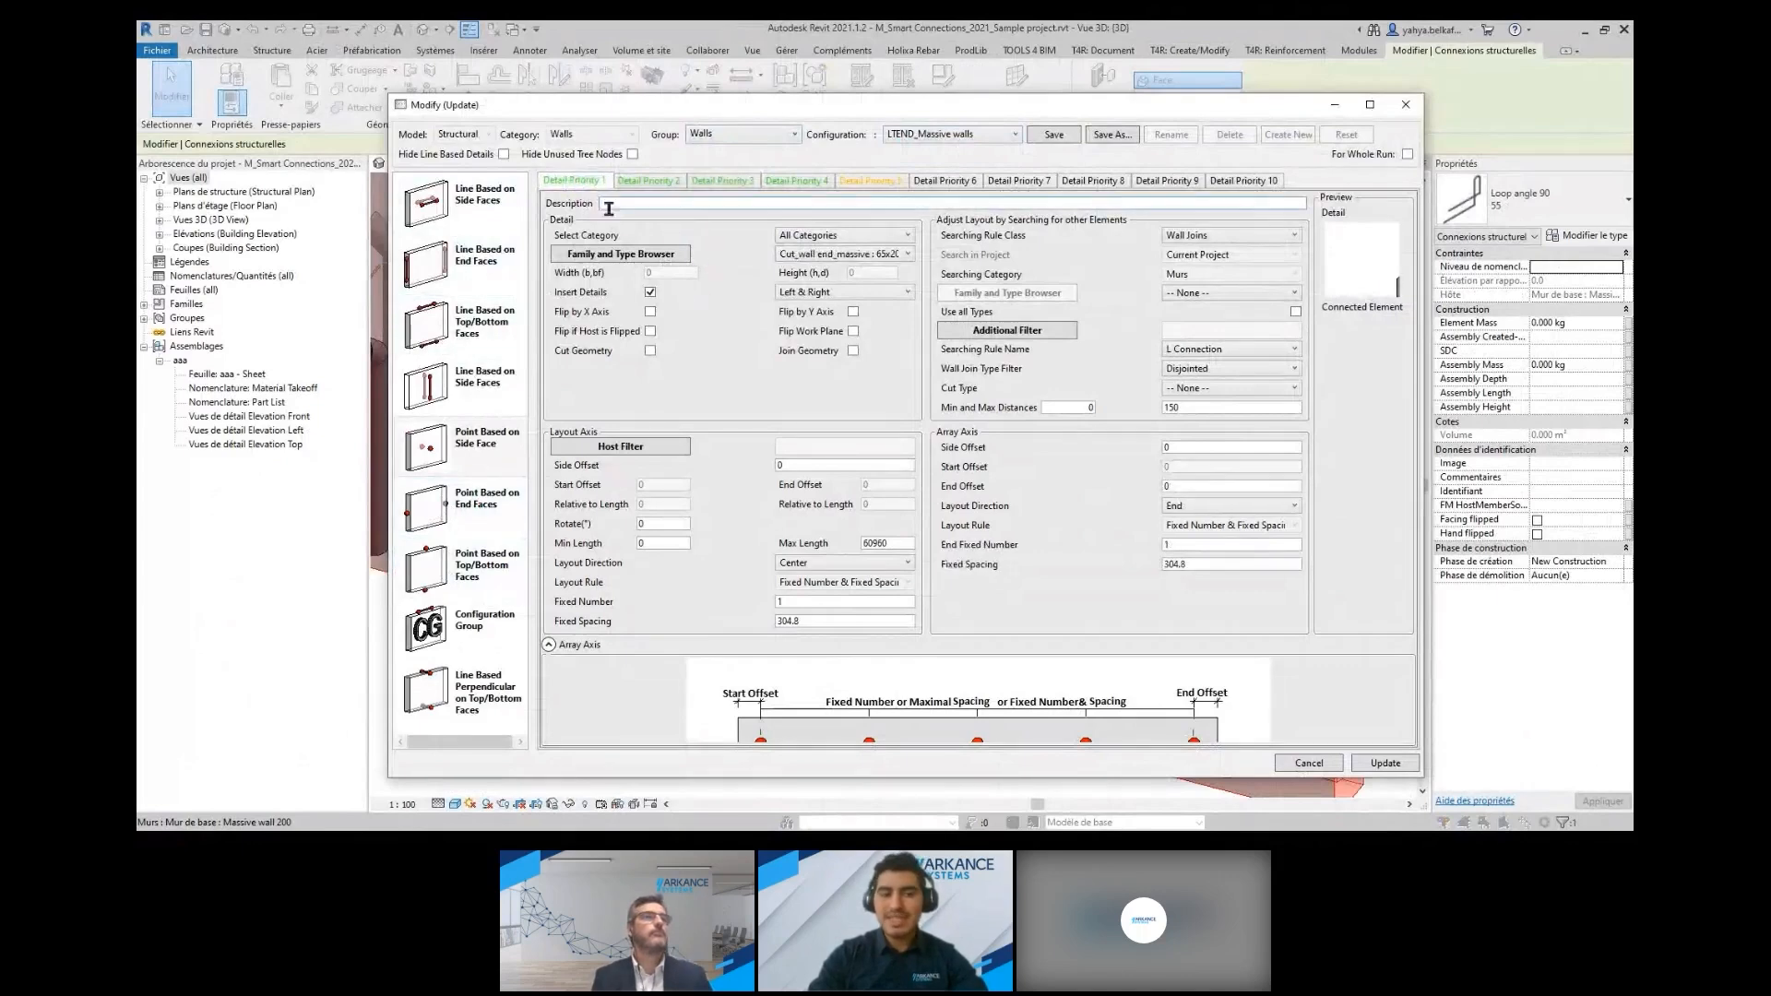
{"action": "left_click", "coordinate": [638, 183]}
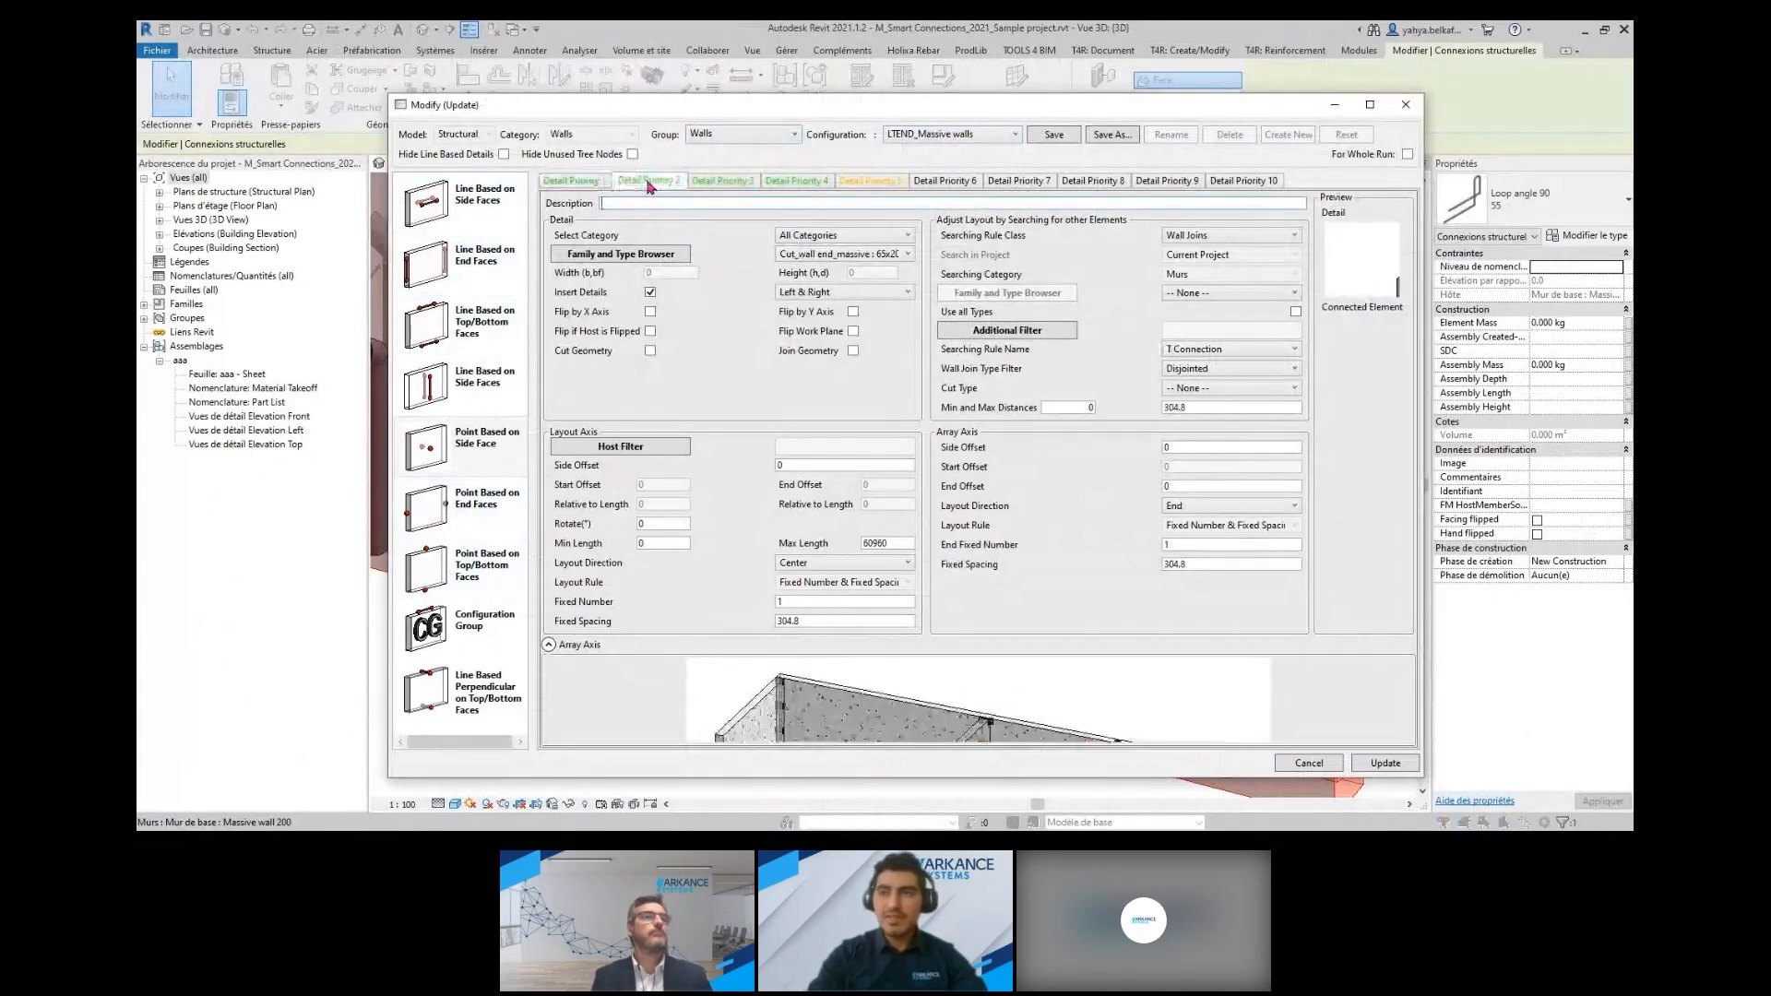
{"action": "left_click", "coordinate": [890, 182]}
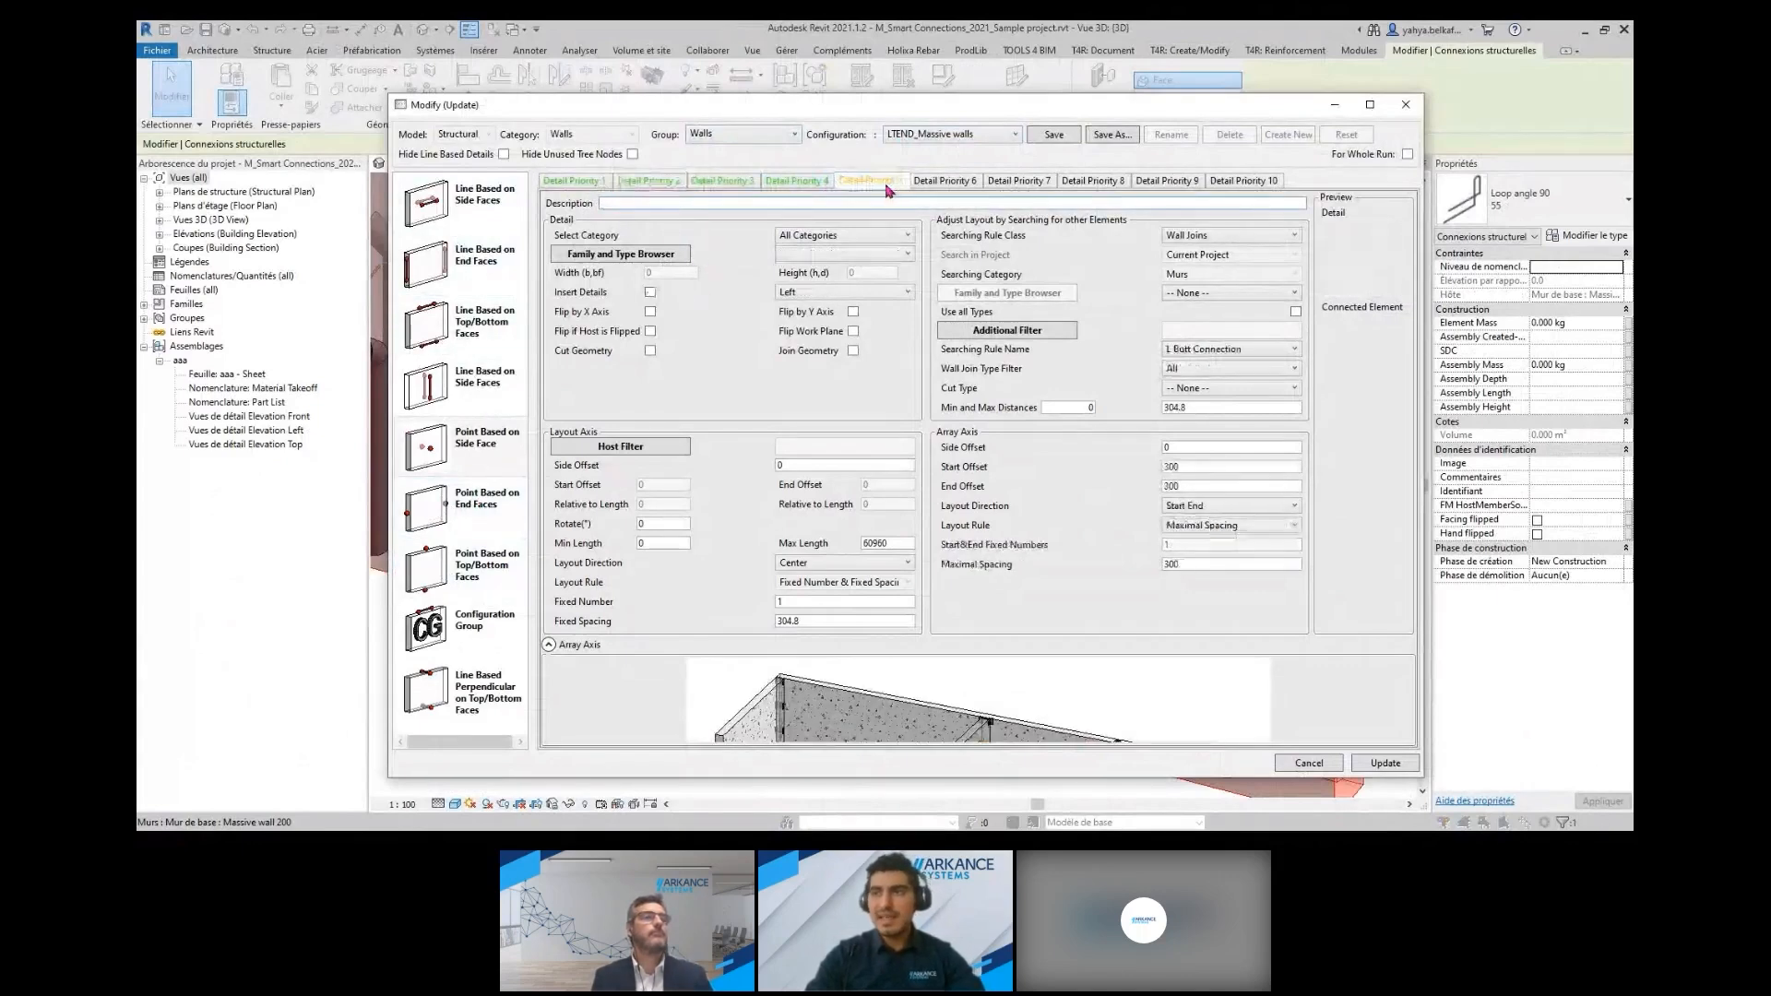
{"action": "left_click", "coordinate": [651, 293]}
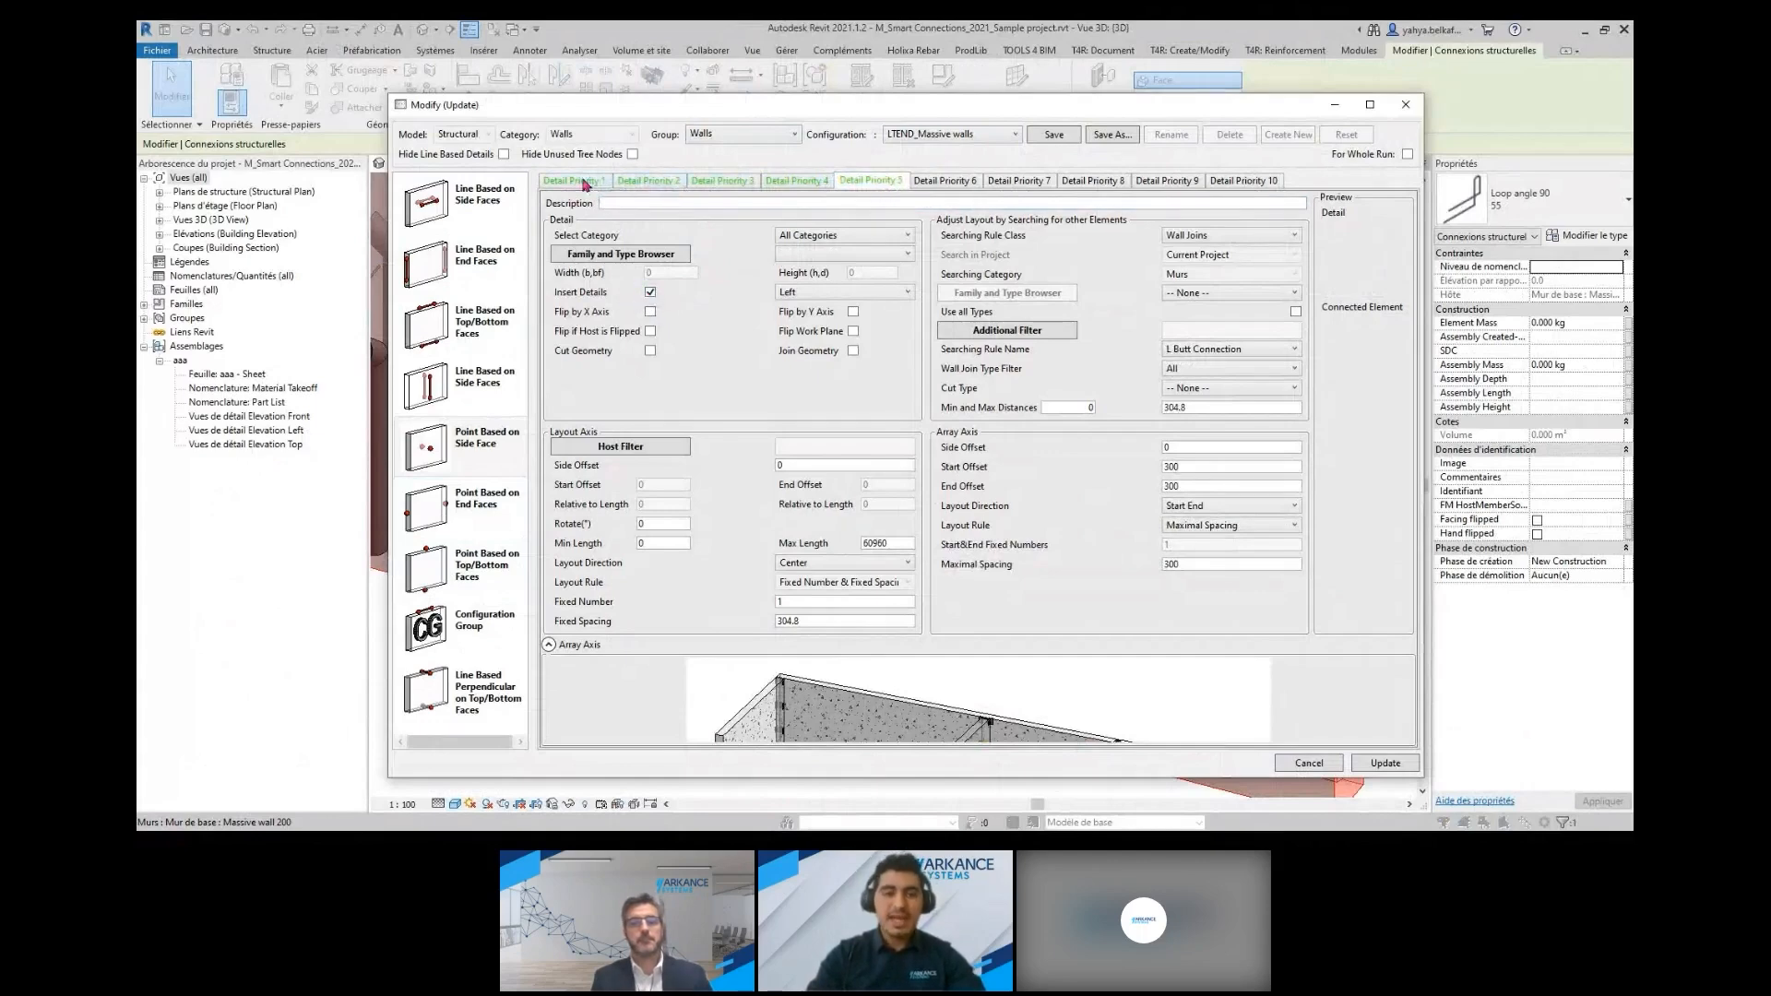
{"action": "left_click", "coordinate": [966, 183]}
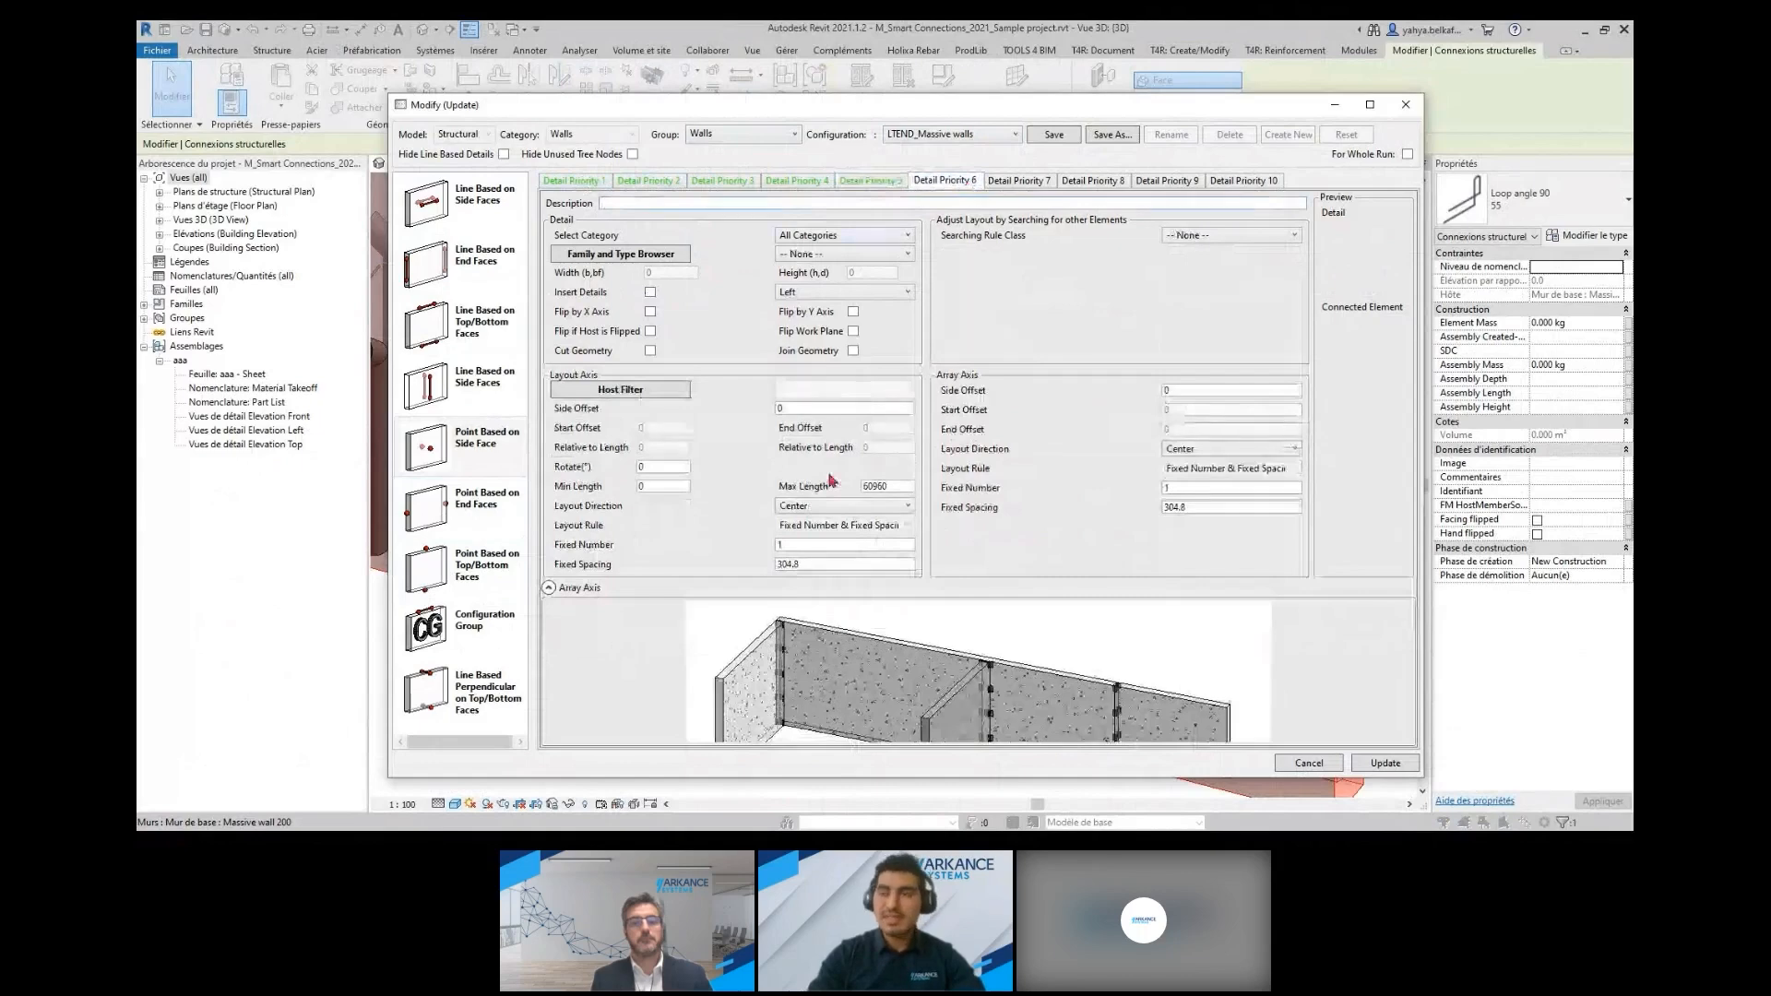
{"action": "left_click", "coordinate": [586, 182]}
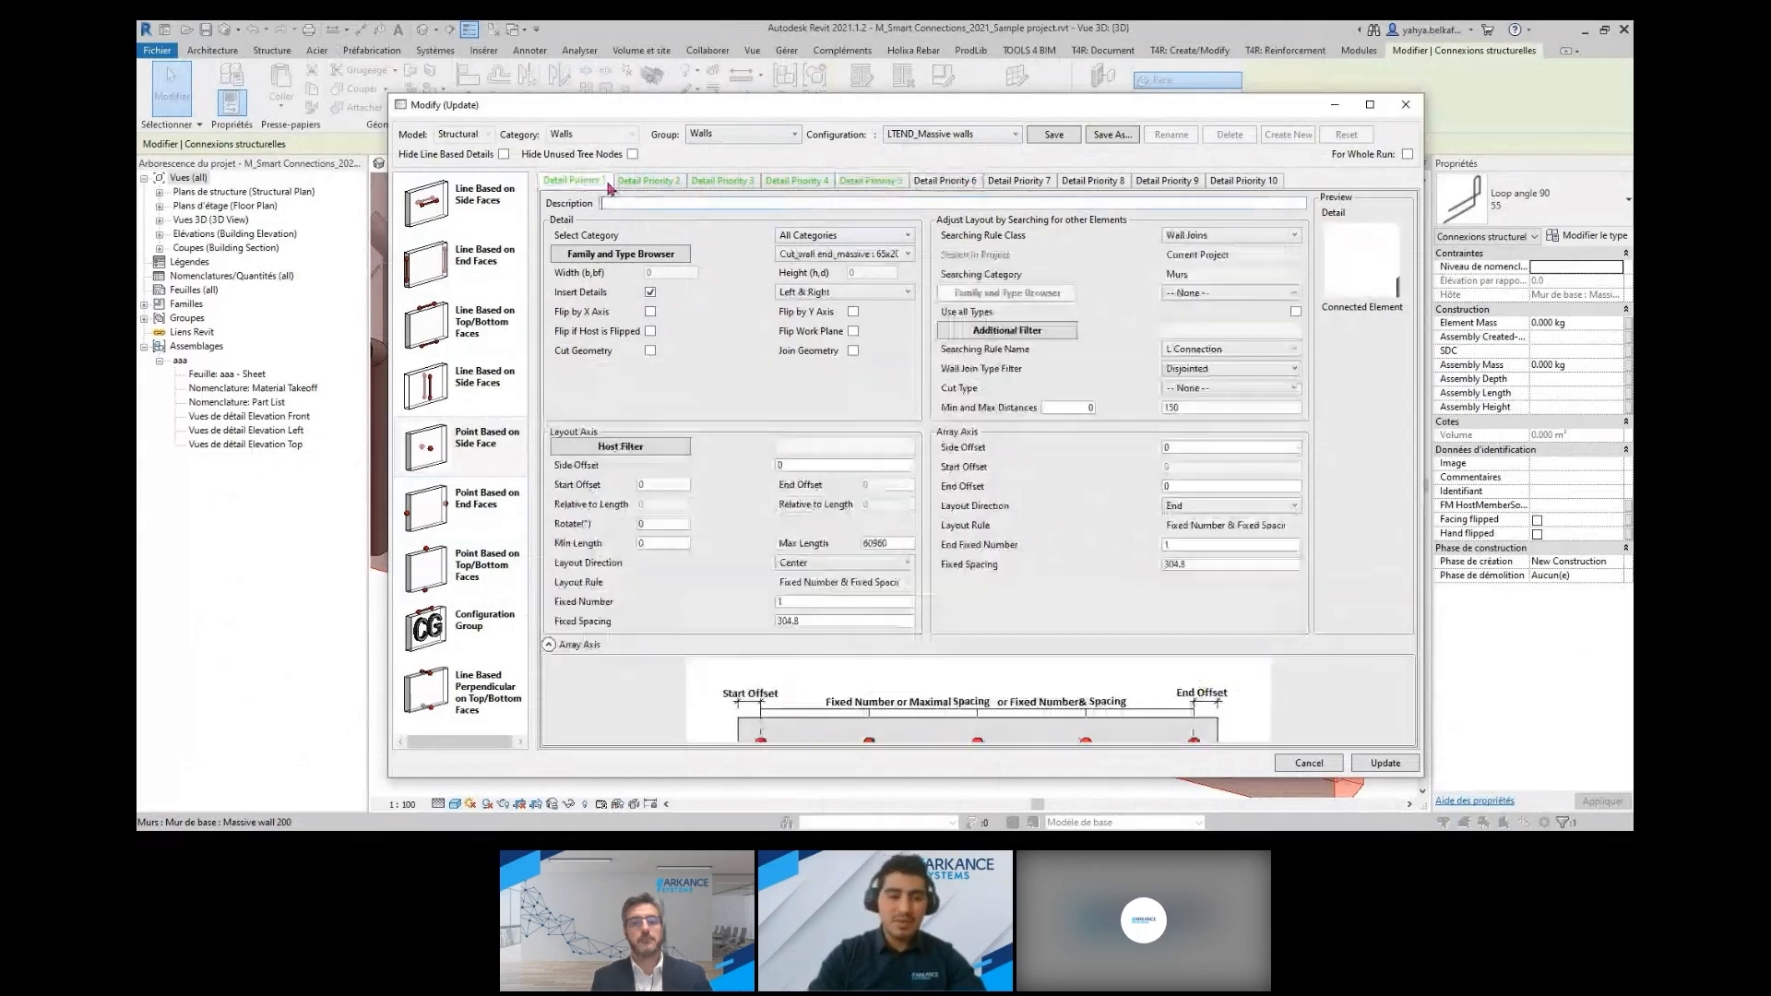
Browse the generic model families available for detail priority 1, previewing the 2xDT slab 500 and Cut Opening 700x700 types
{"action": "left_click", "coordinate": [643, 257]}
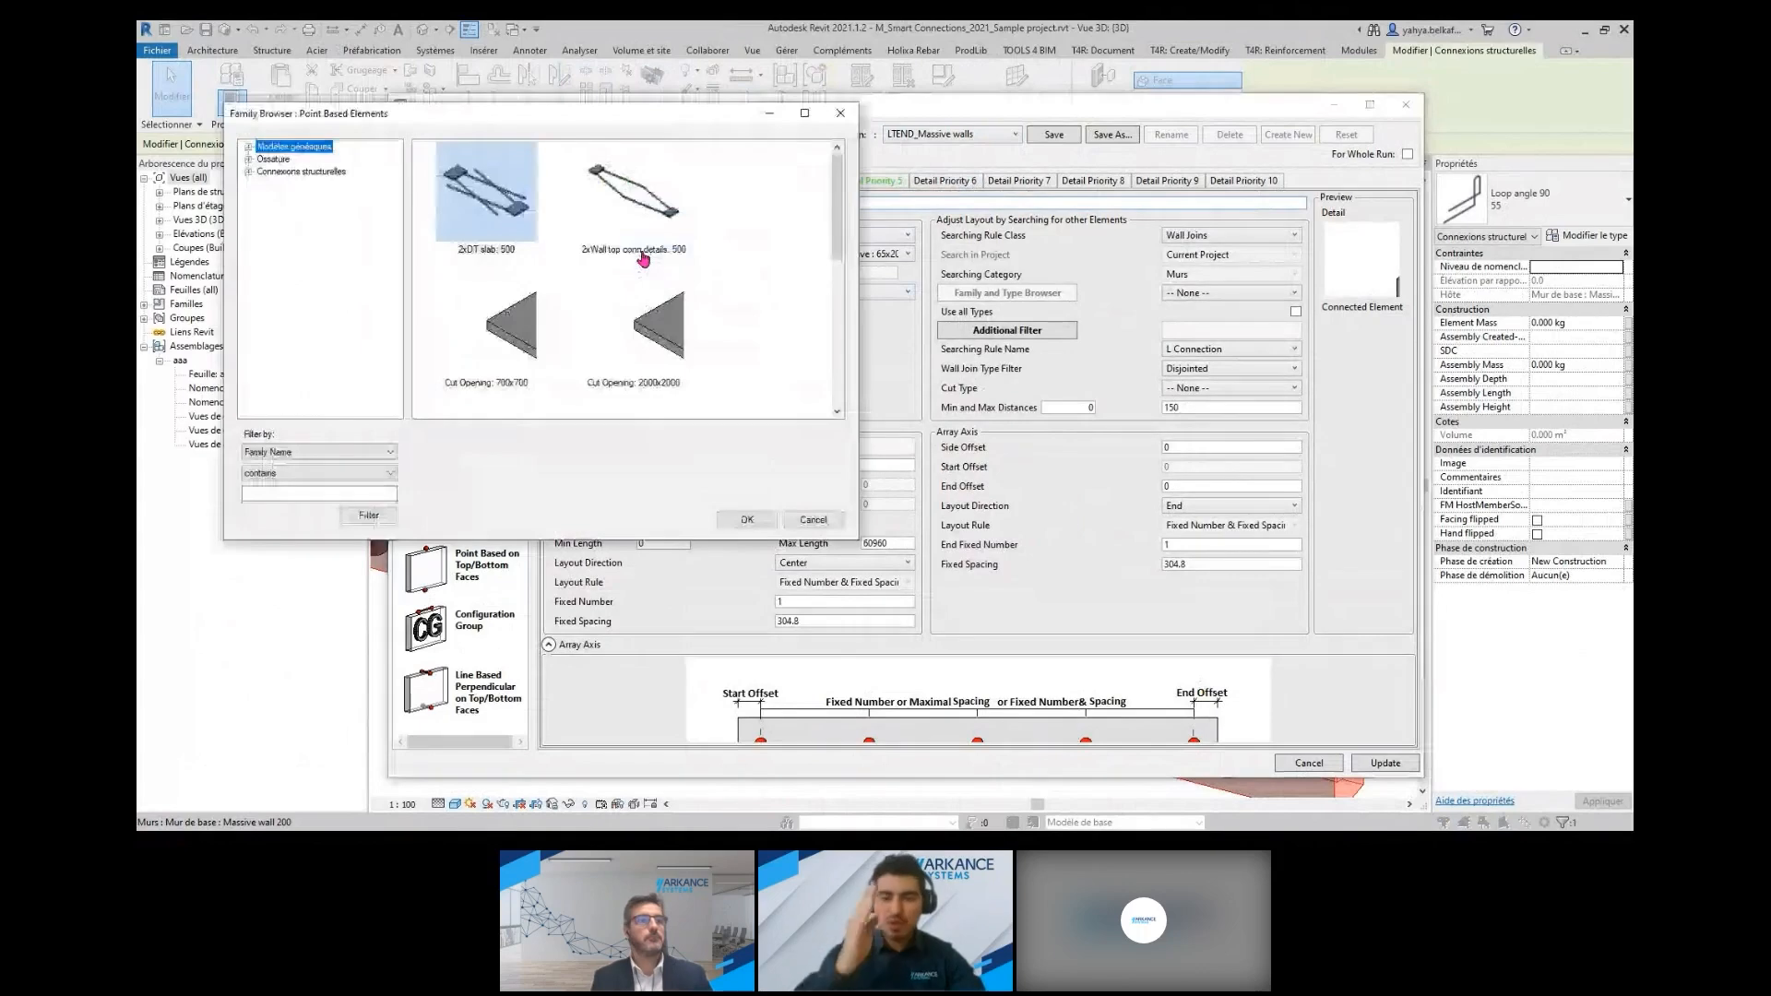
{"action": "left_click", "coordinate": [249, 146]}
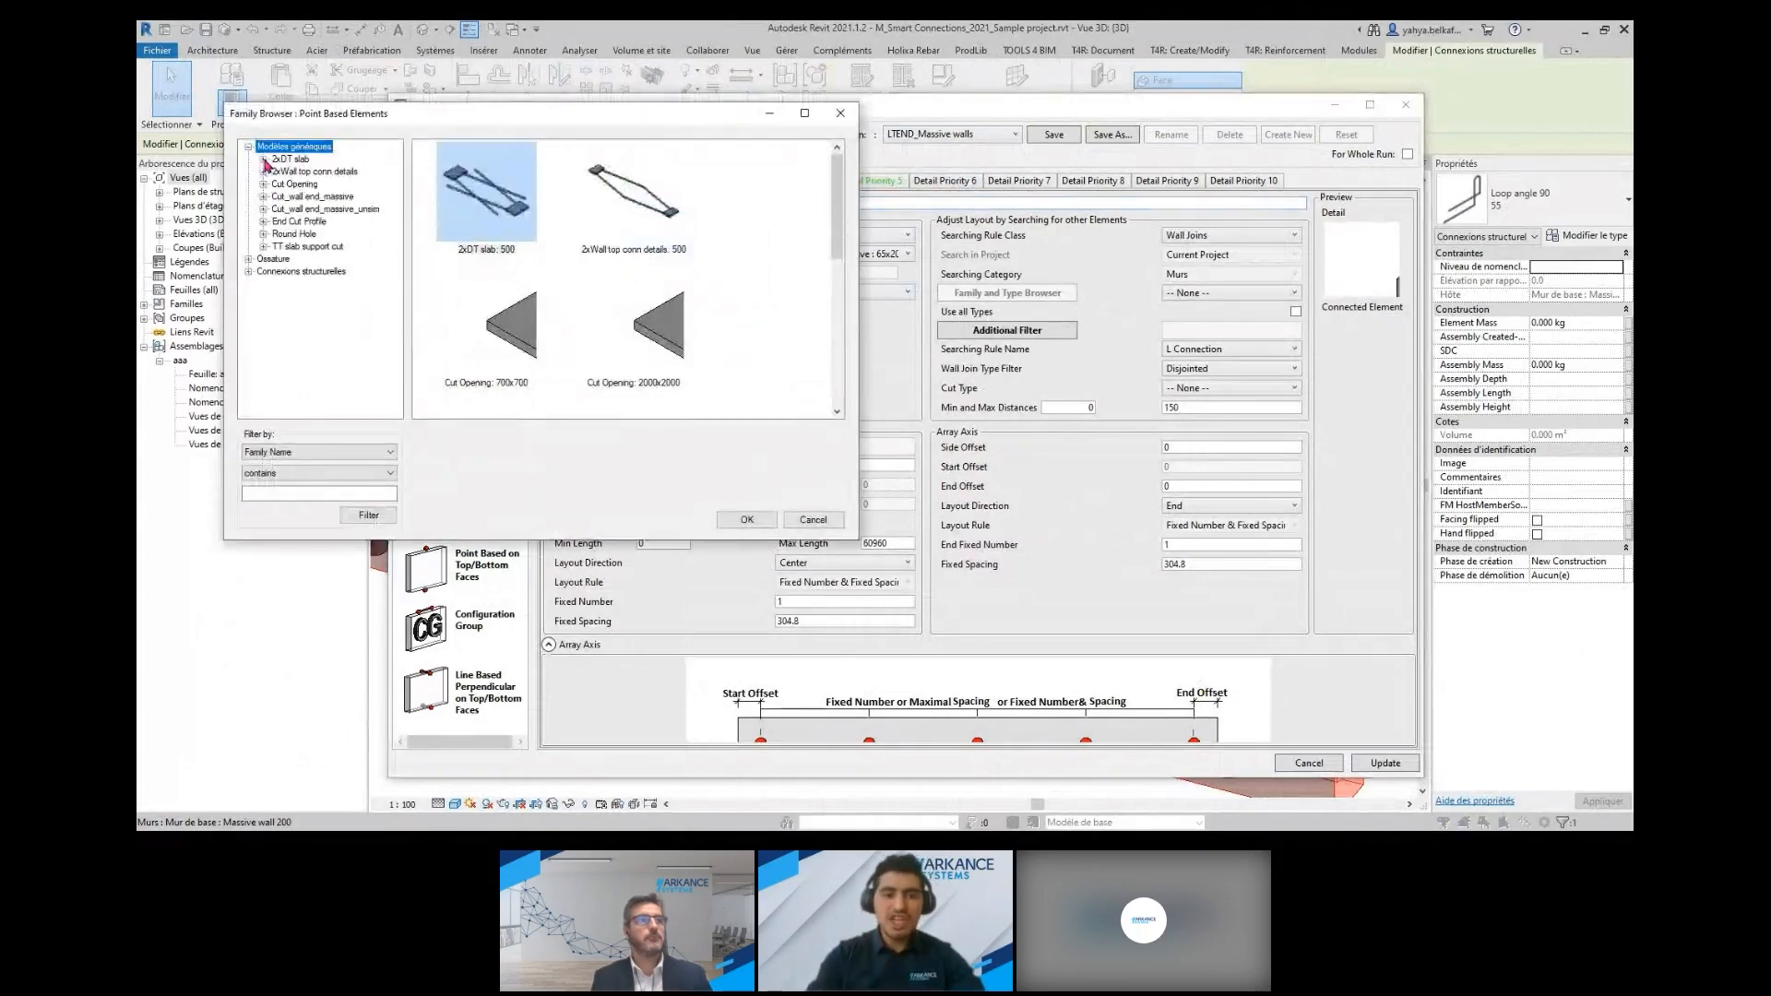
{"action": "left_click", "coordinate": [263, 159]}
{"action": "left_click", "coordinate": [293, 172]}
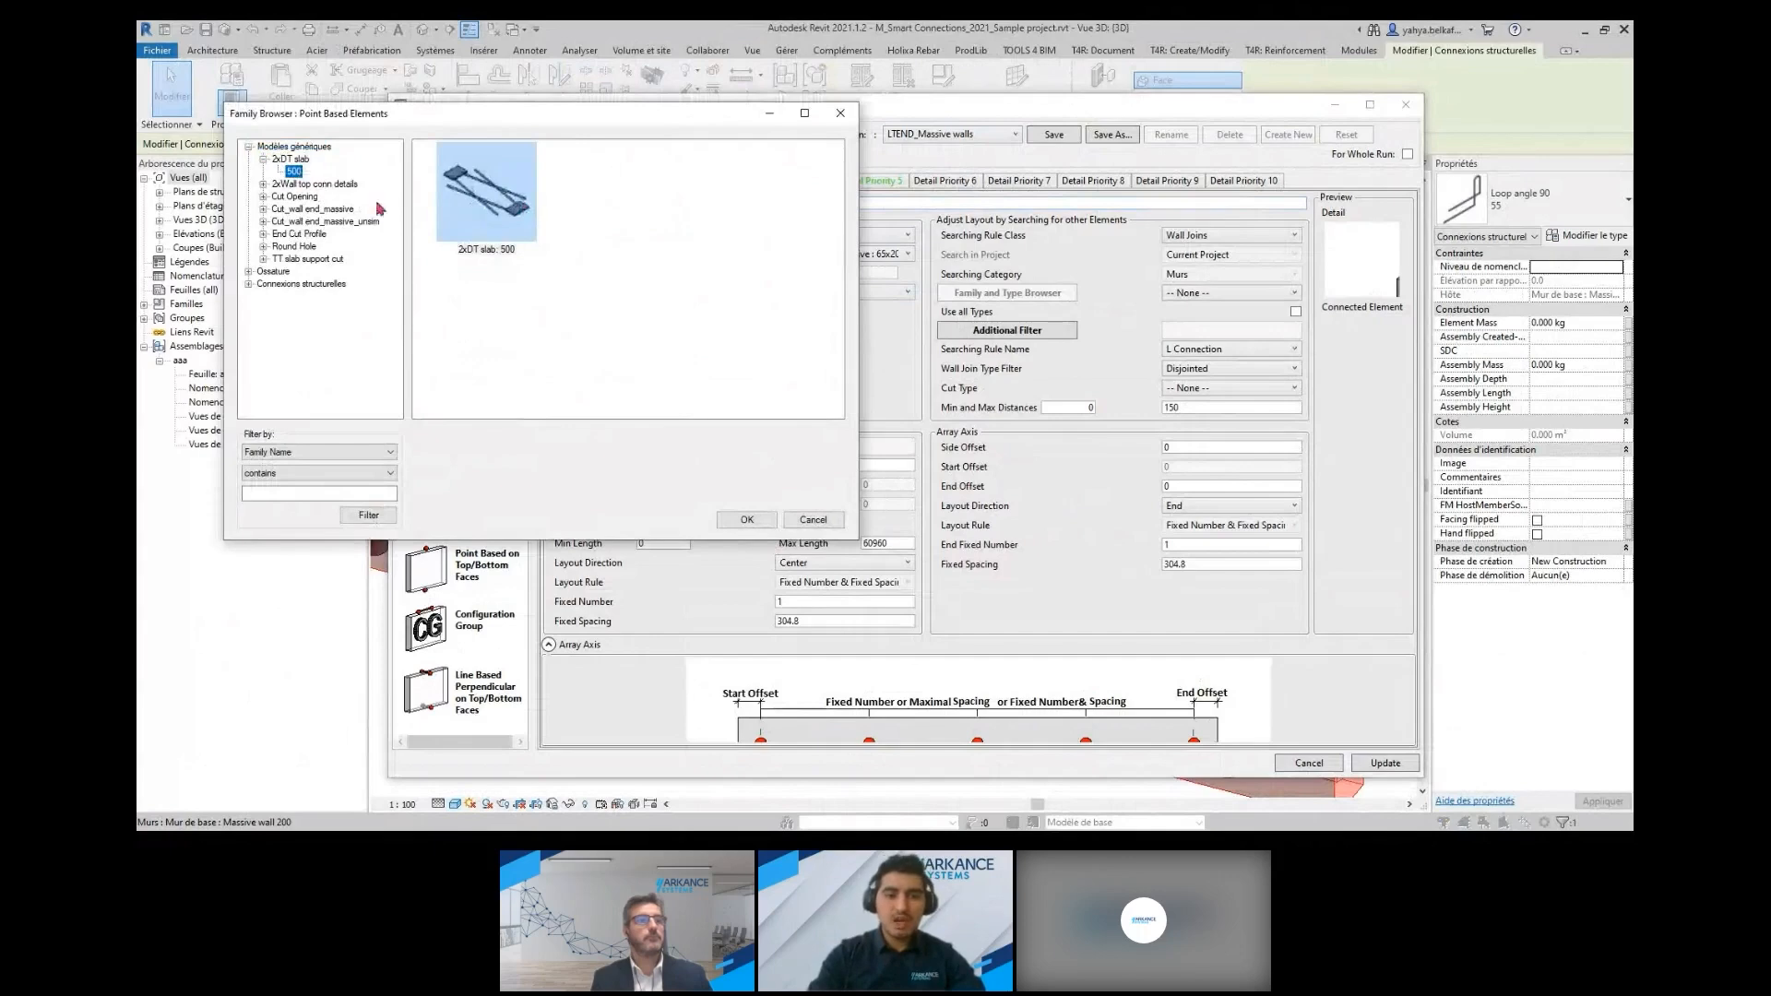
{"action": "left_click", "coordinate": [263, 197]}
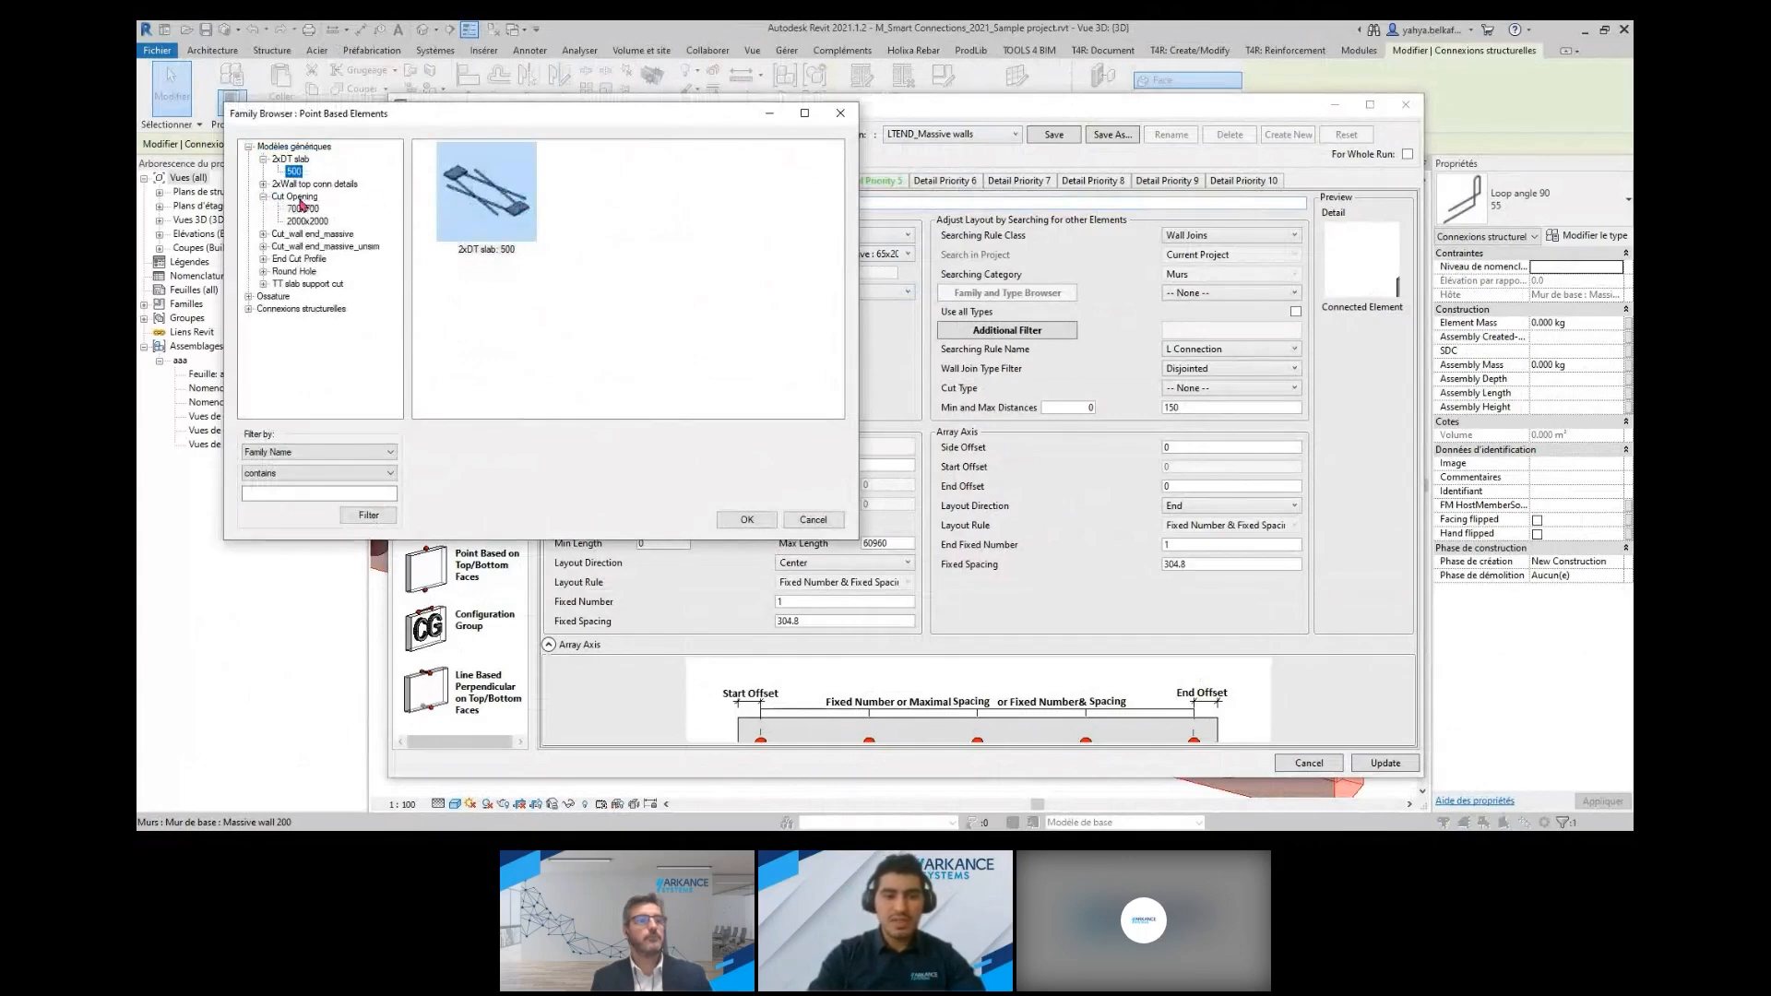
{"action": "left_click", "coordinate": [303, 209]}
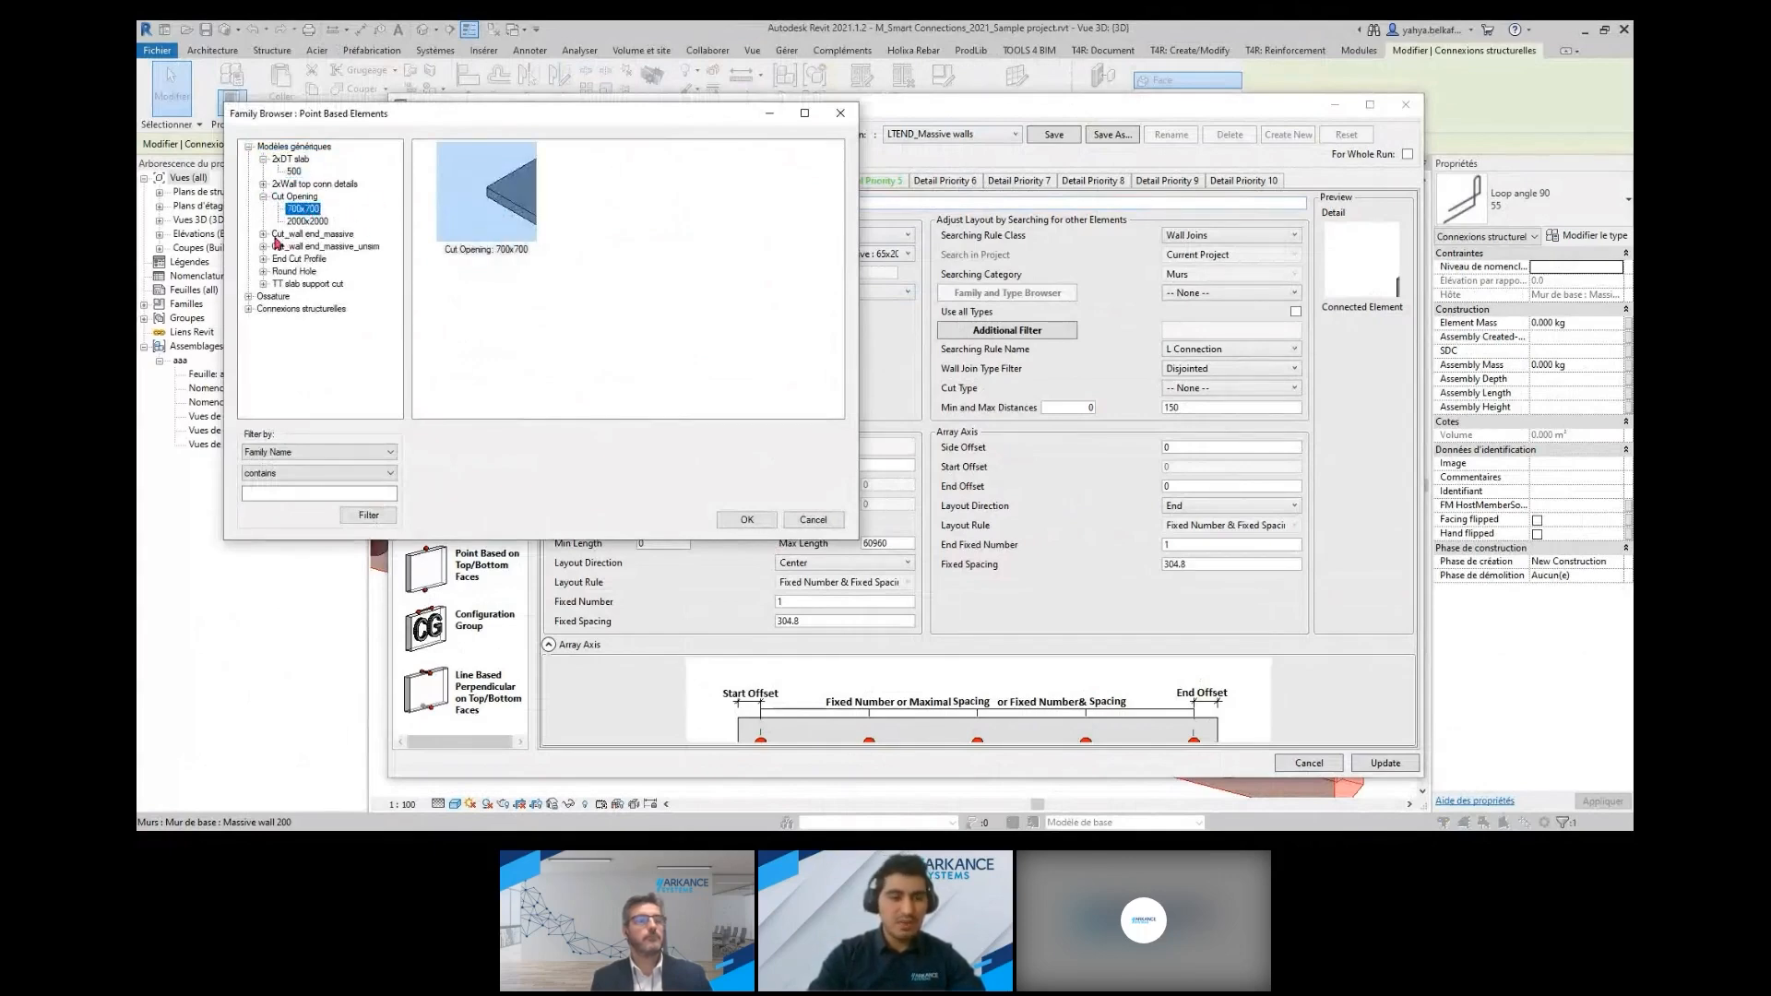
Browse the framing and structural connection families, preview the Bolt family, and close the family browser without choosing a type
{"action": "left_click", "coordinate": [249, 297]}
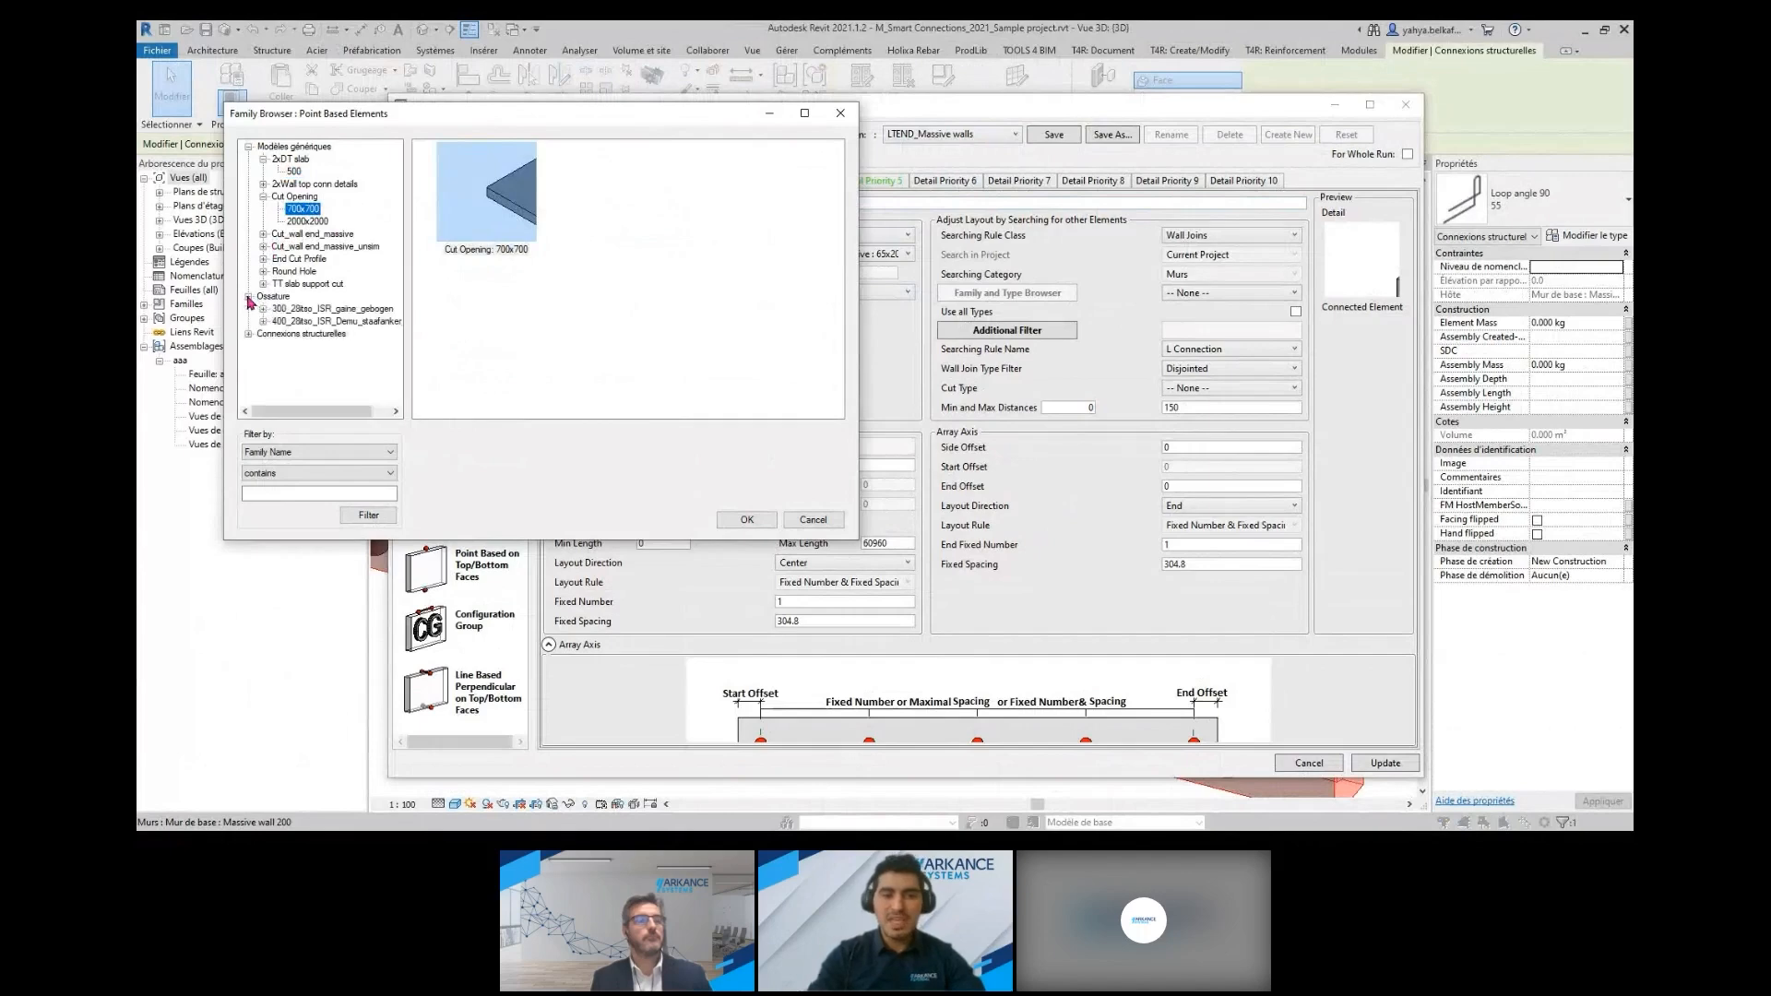
{"action": "left_click", "coordinate": [264, 309]}
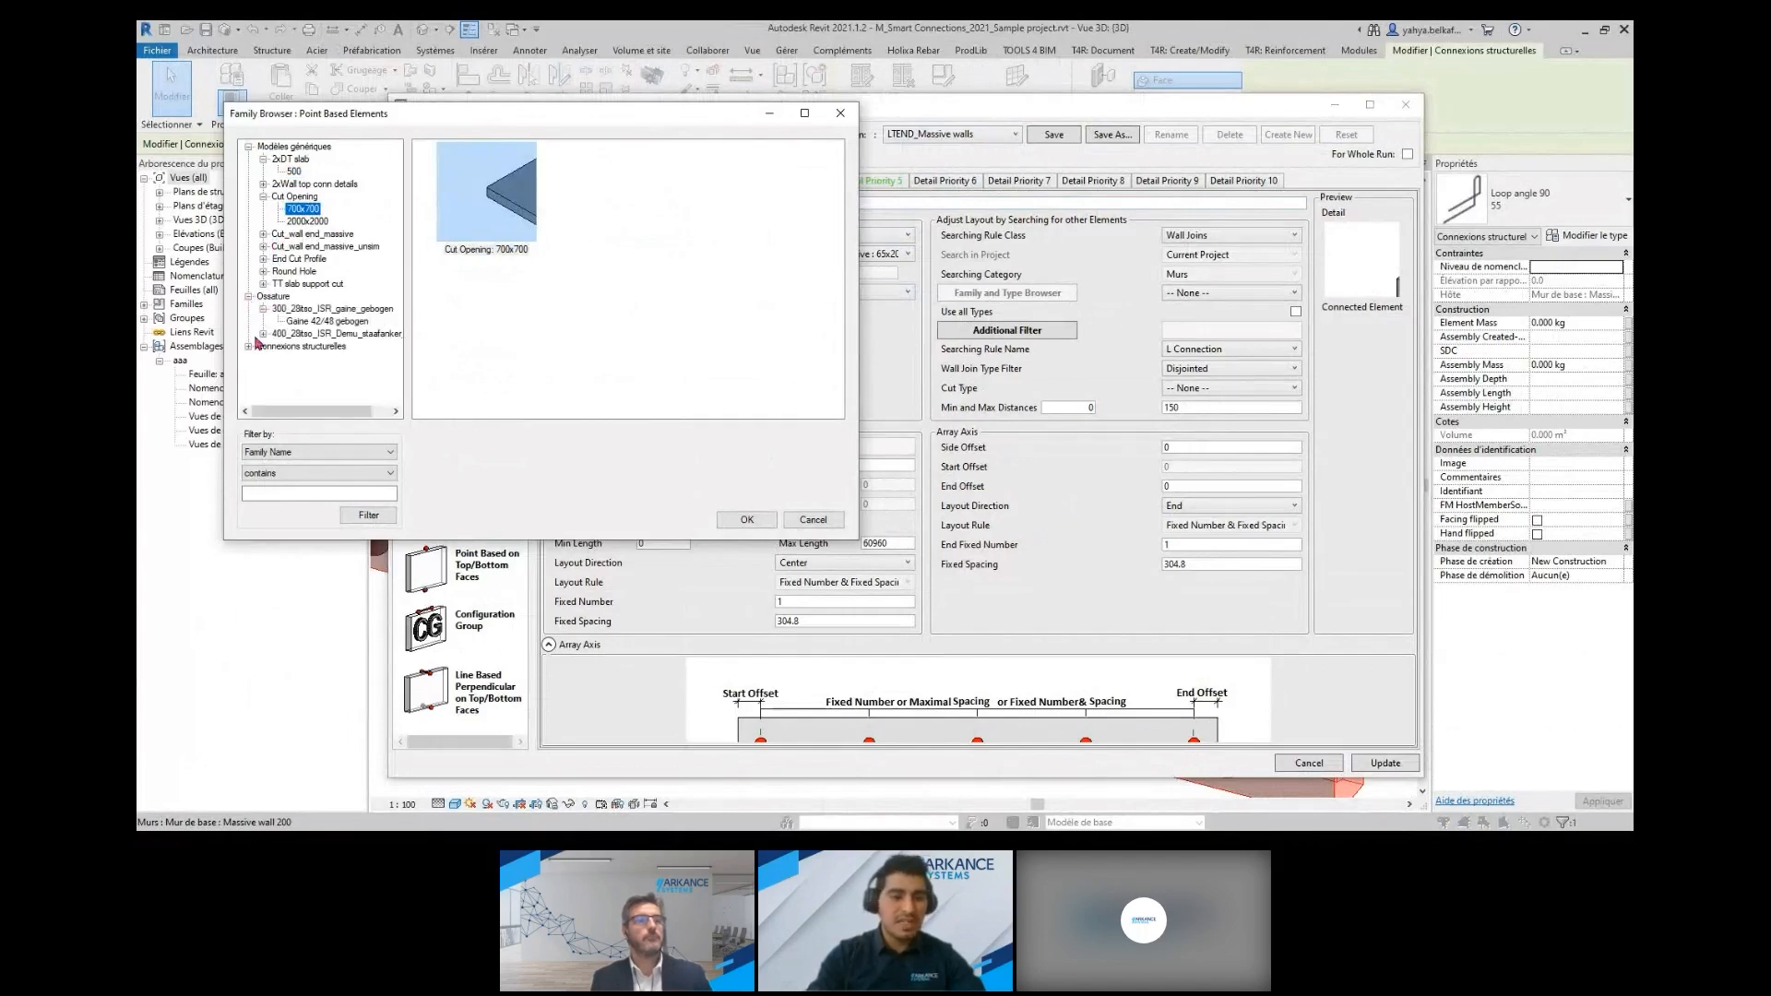
{"action": "left_click", "coordinate": [250, 347]}
{"action": "scroll", "coordinate": [292, 298], "scroll_direction": "down", "scroll_amount": 2}
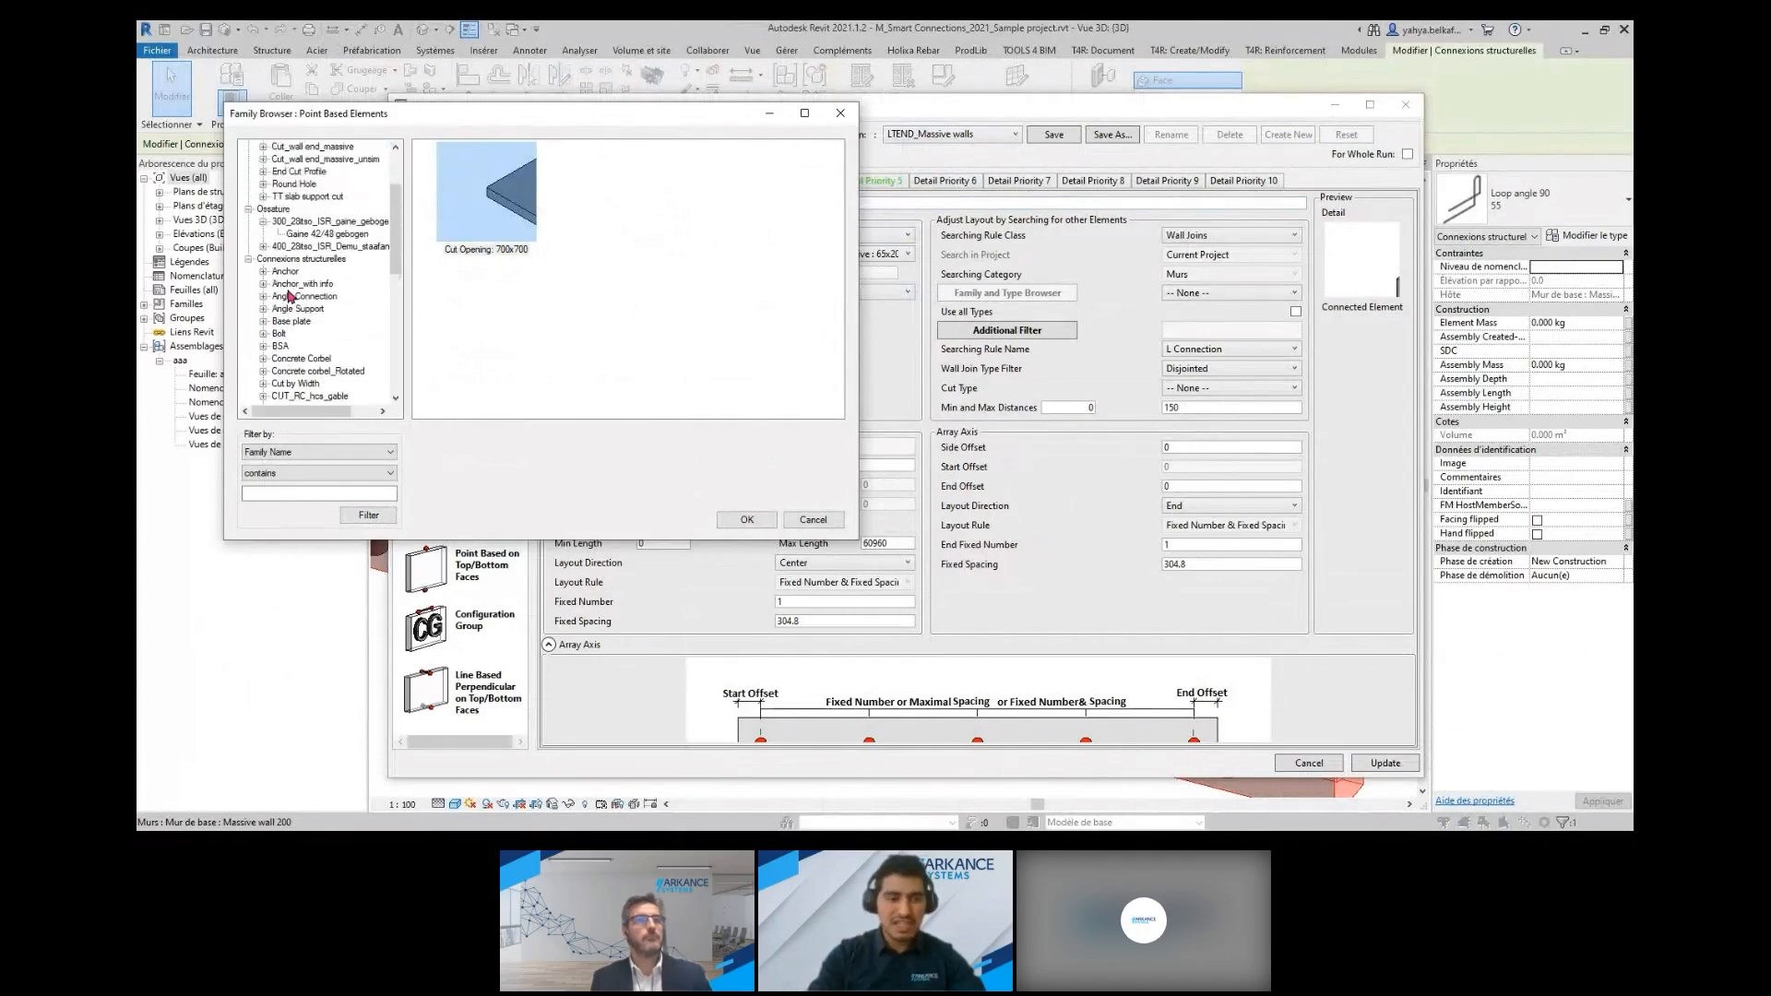
{"action": "left_click", "coordinate": [279, 334]}
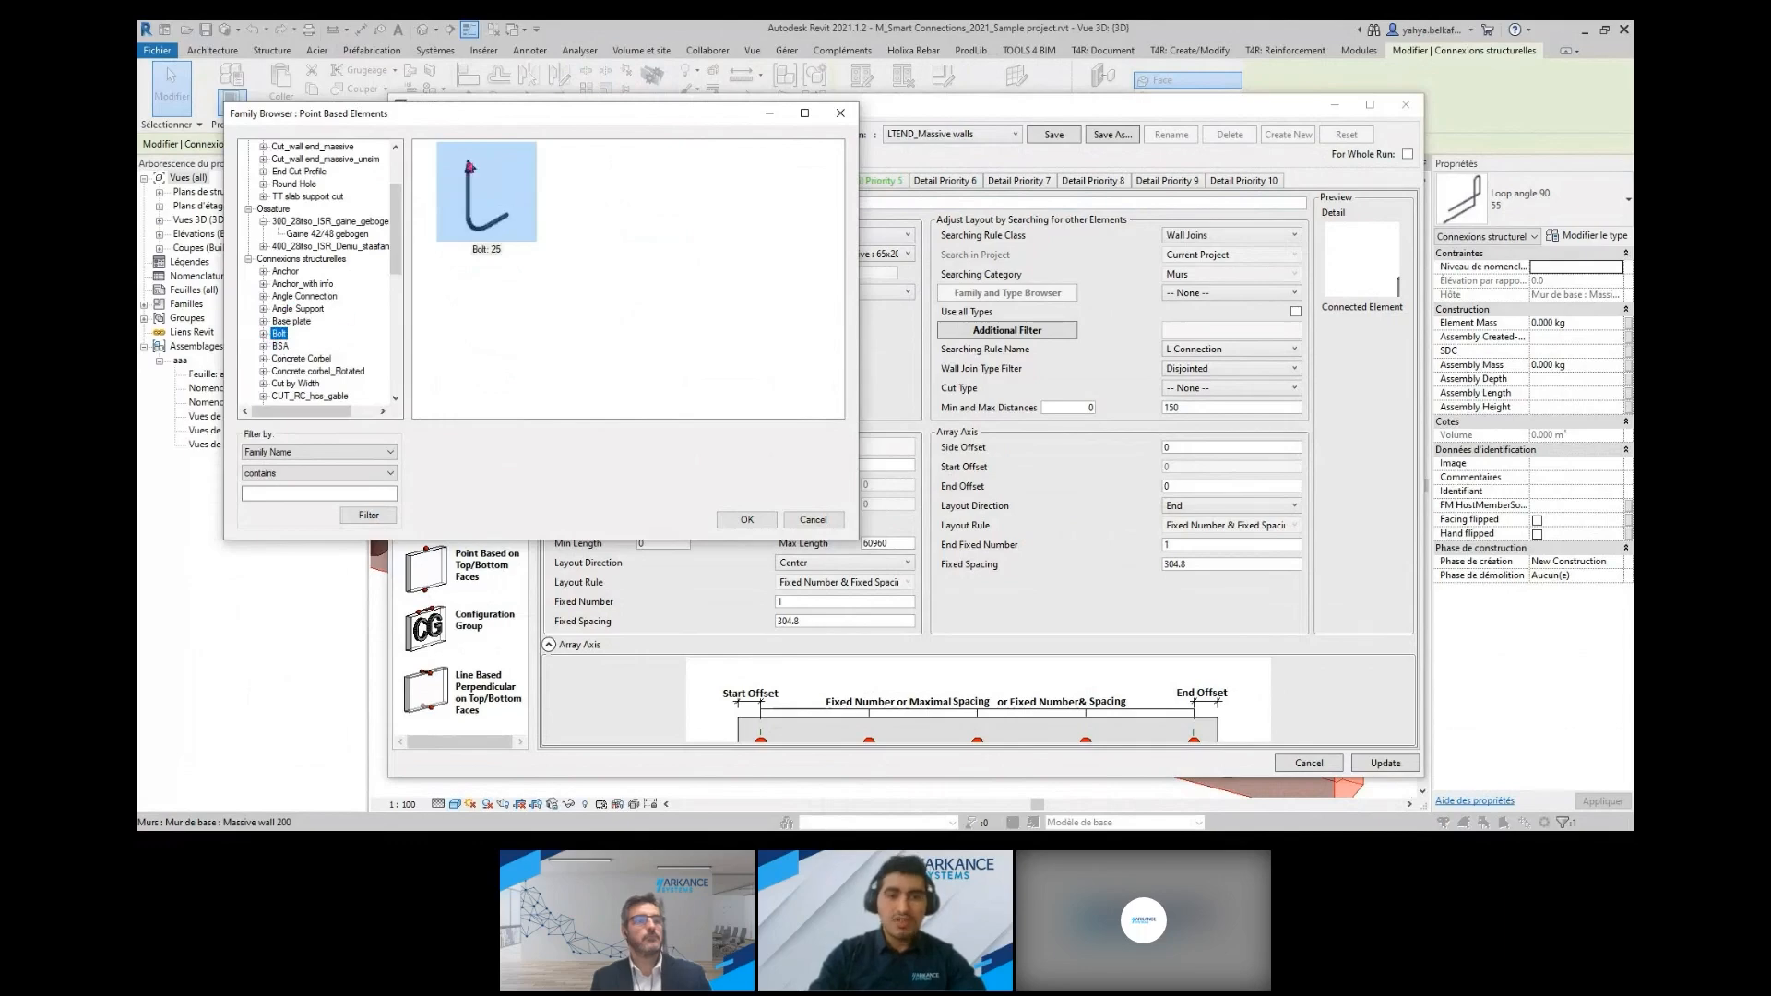
{"action": "left_click", "coordinate": [840, 114]}
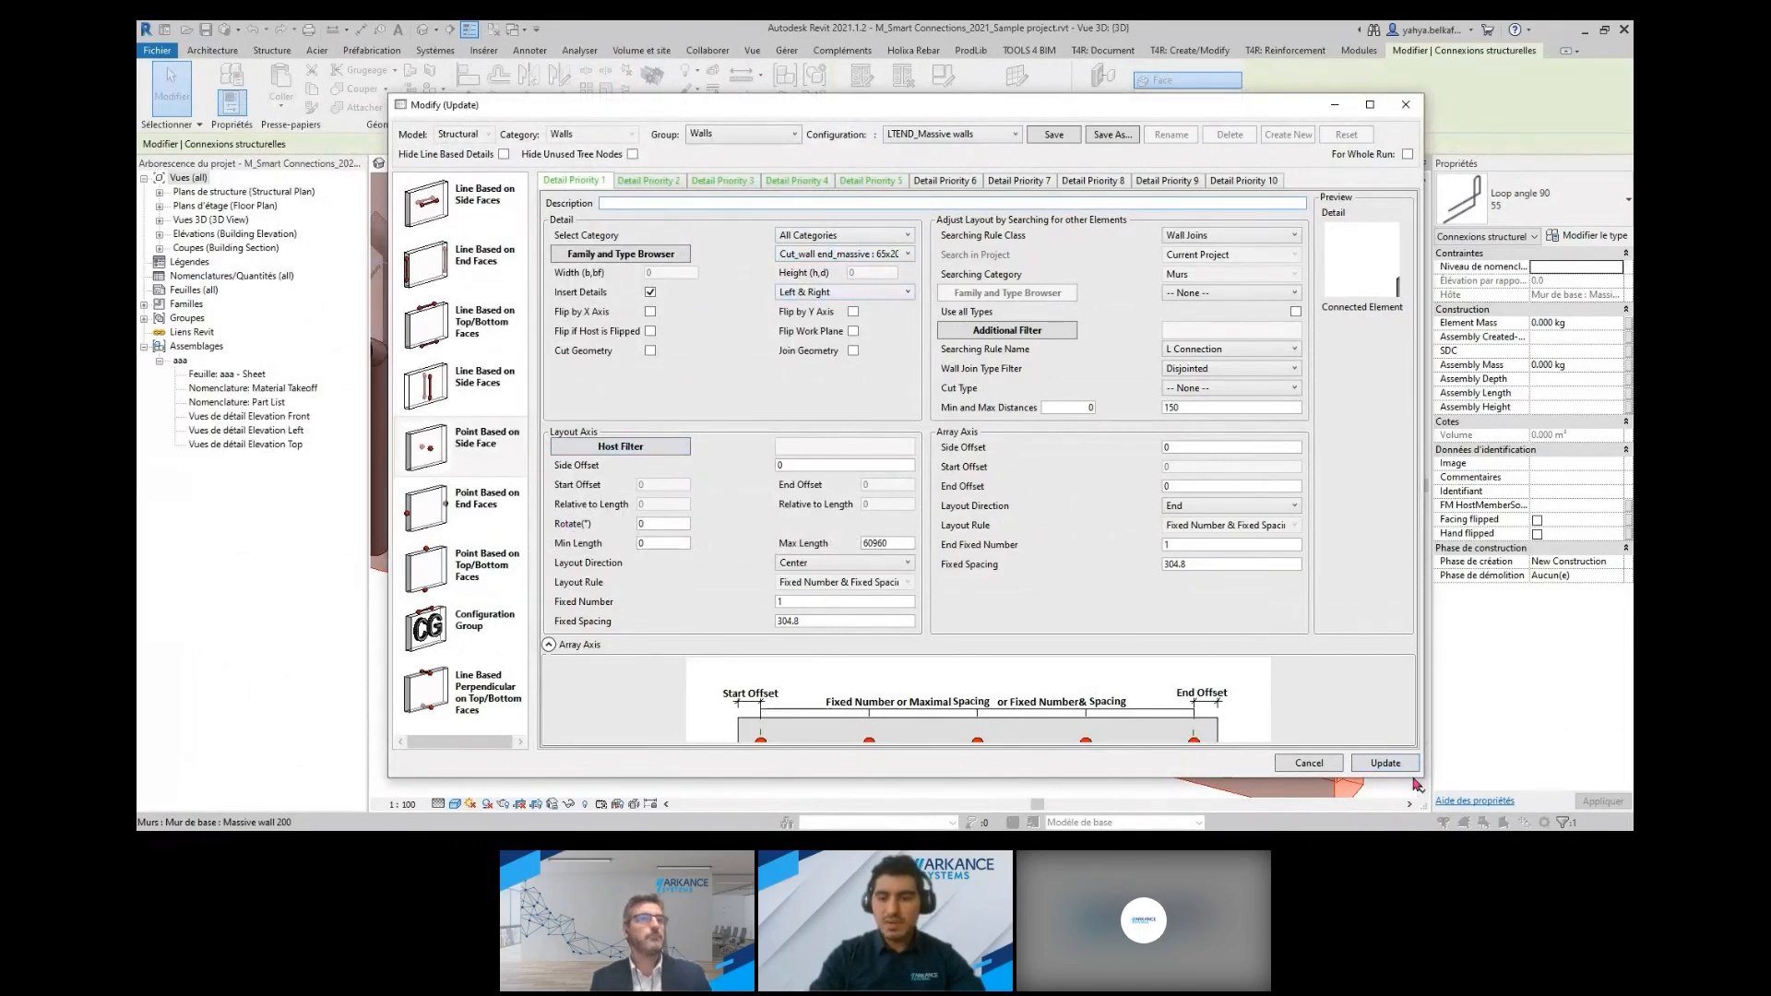
Compare the wall joint rules and layouts of detail priorities 1 to 5, and close the configuration without updating
{"action": "left_click_drag", "start_coordinate": [1414, 790], "coordinate": [1414, 842]}
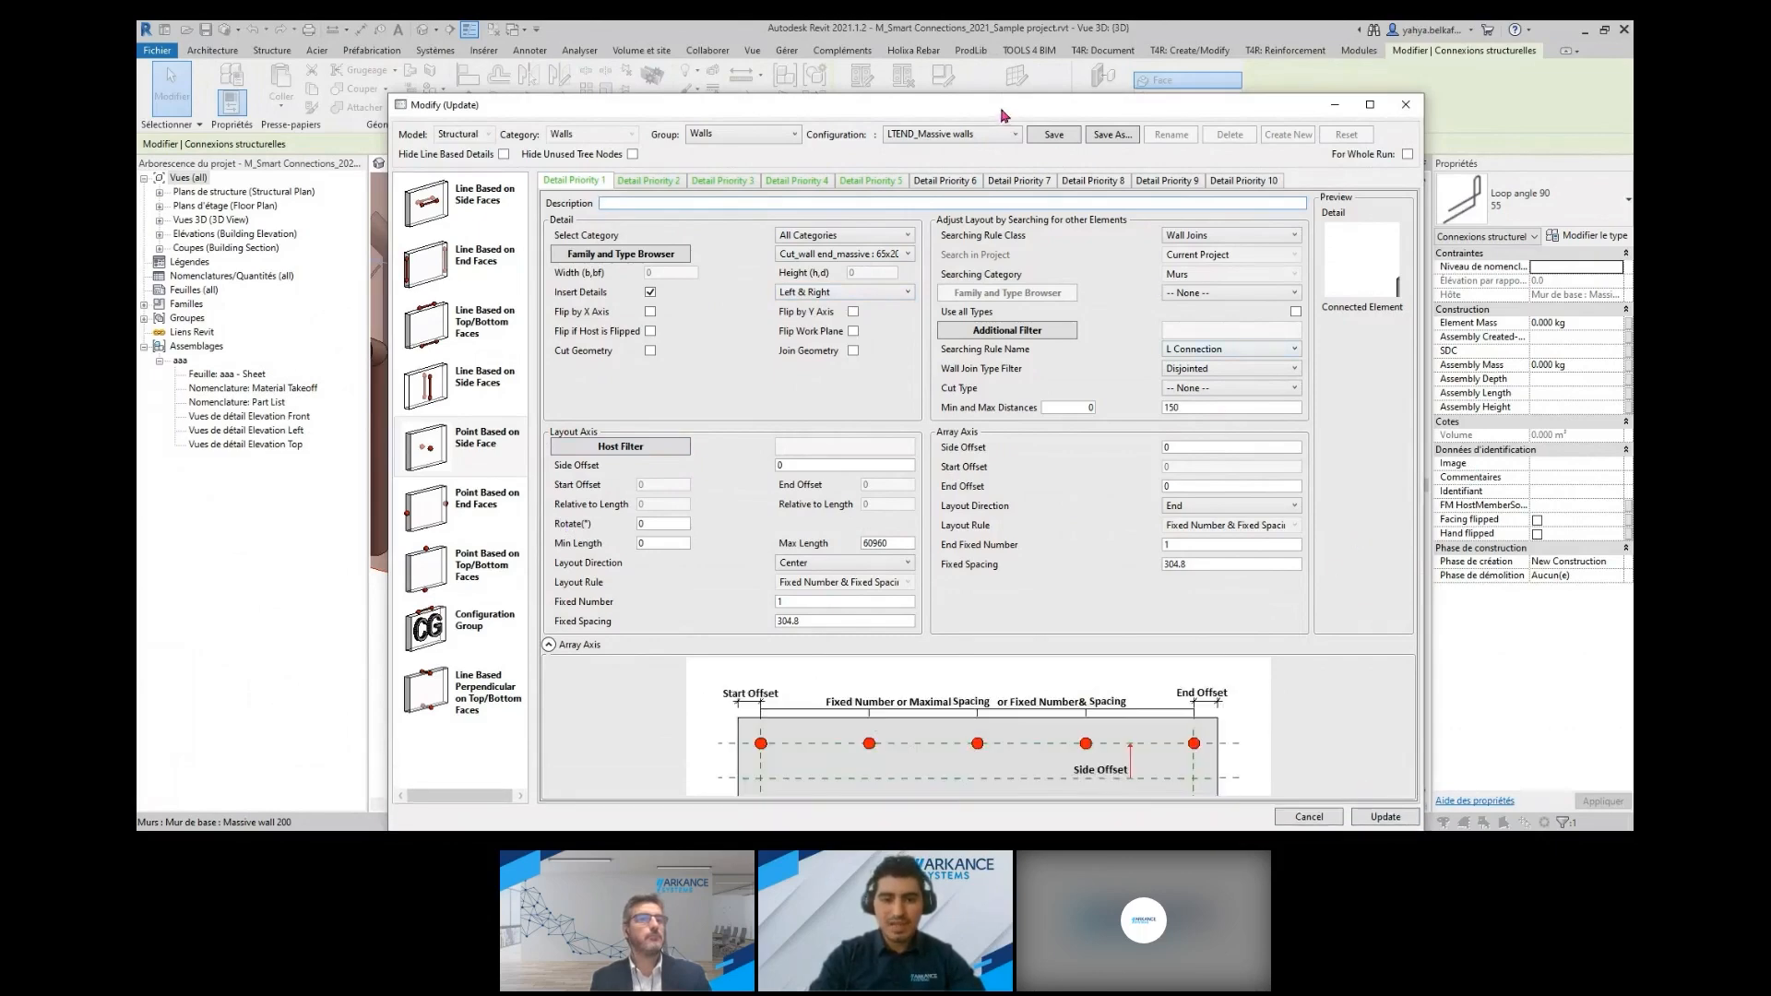
{"action": "left_click_drag", "start_coordinate": [1001, 109], "coordinate": [996, 64]}
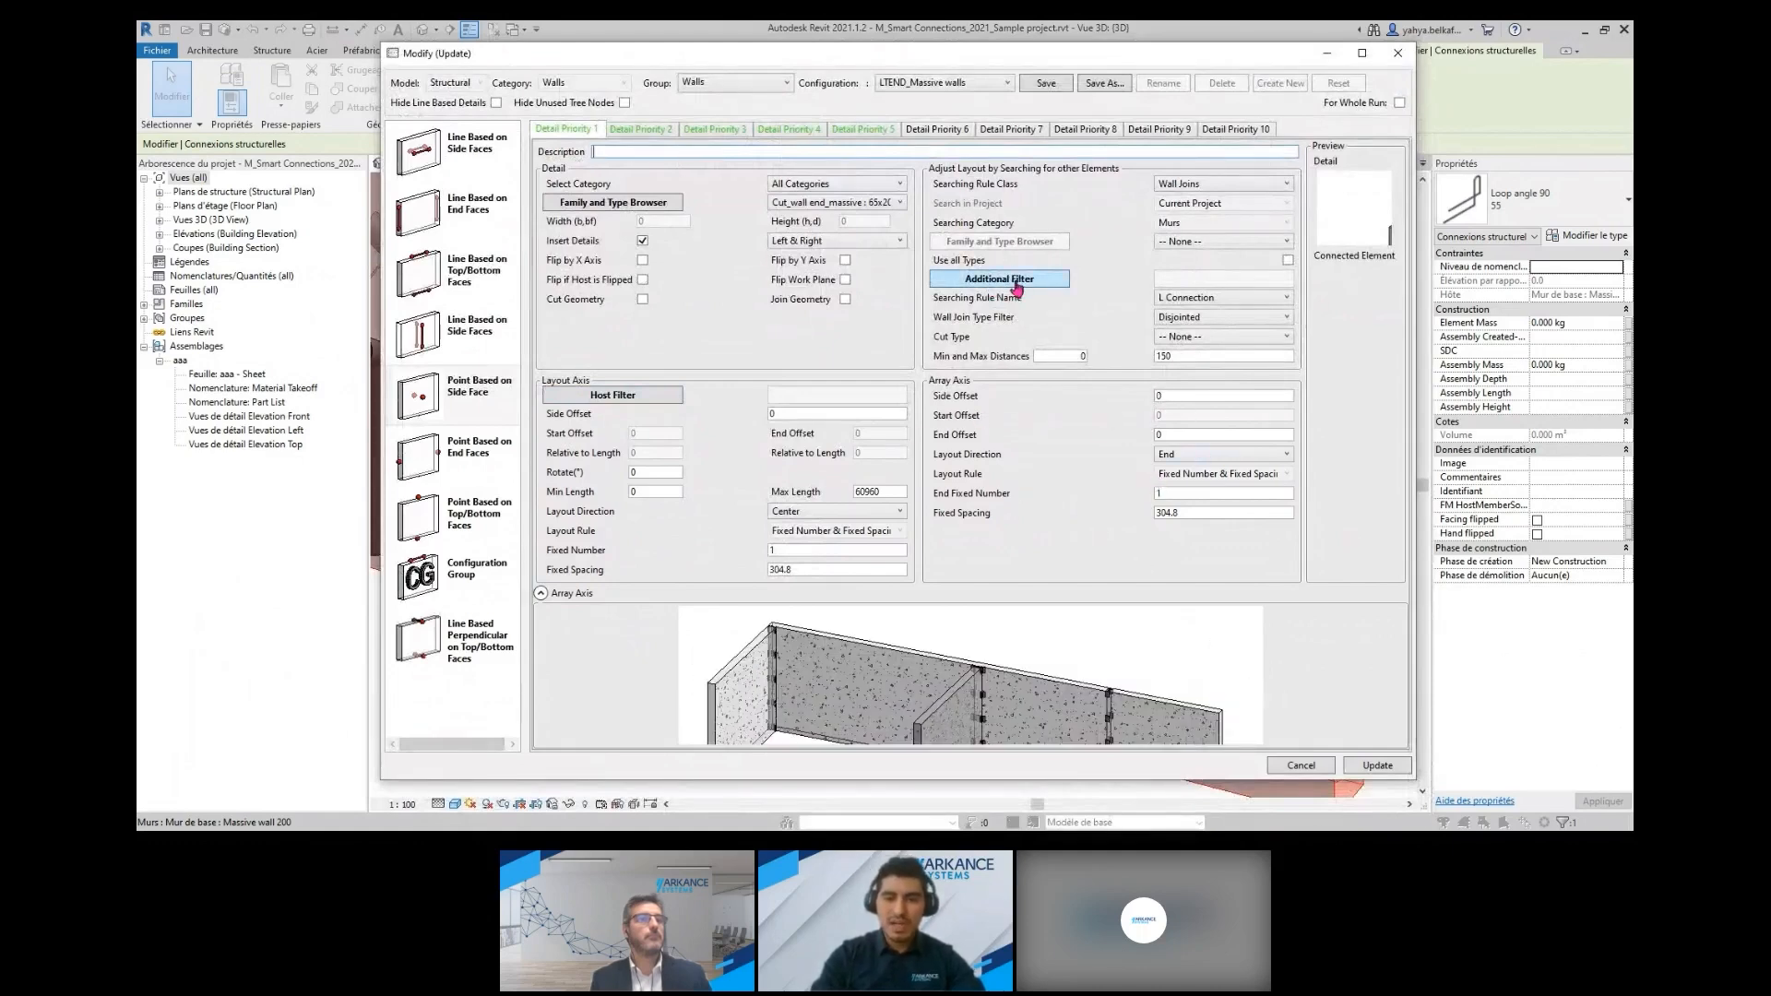
{"action": "left_click", "coordinate": [637, 130]}
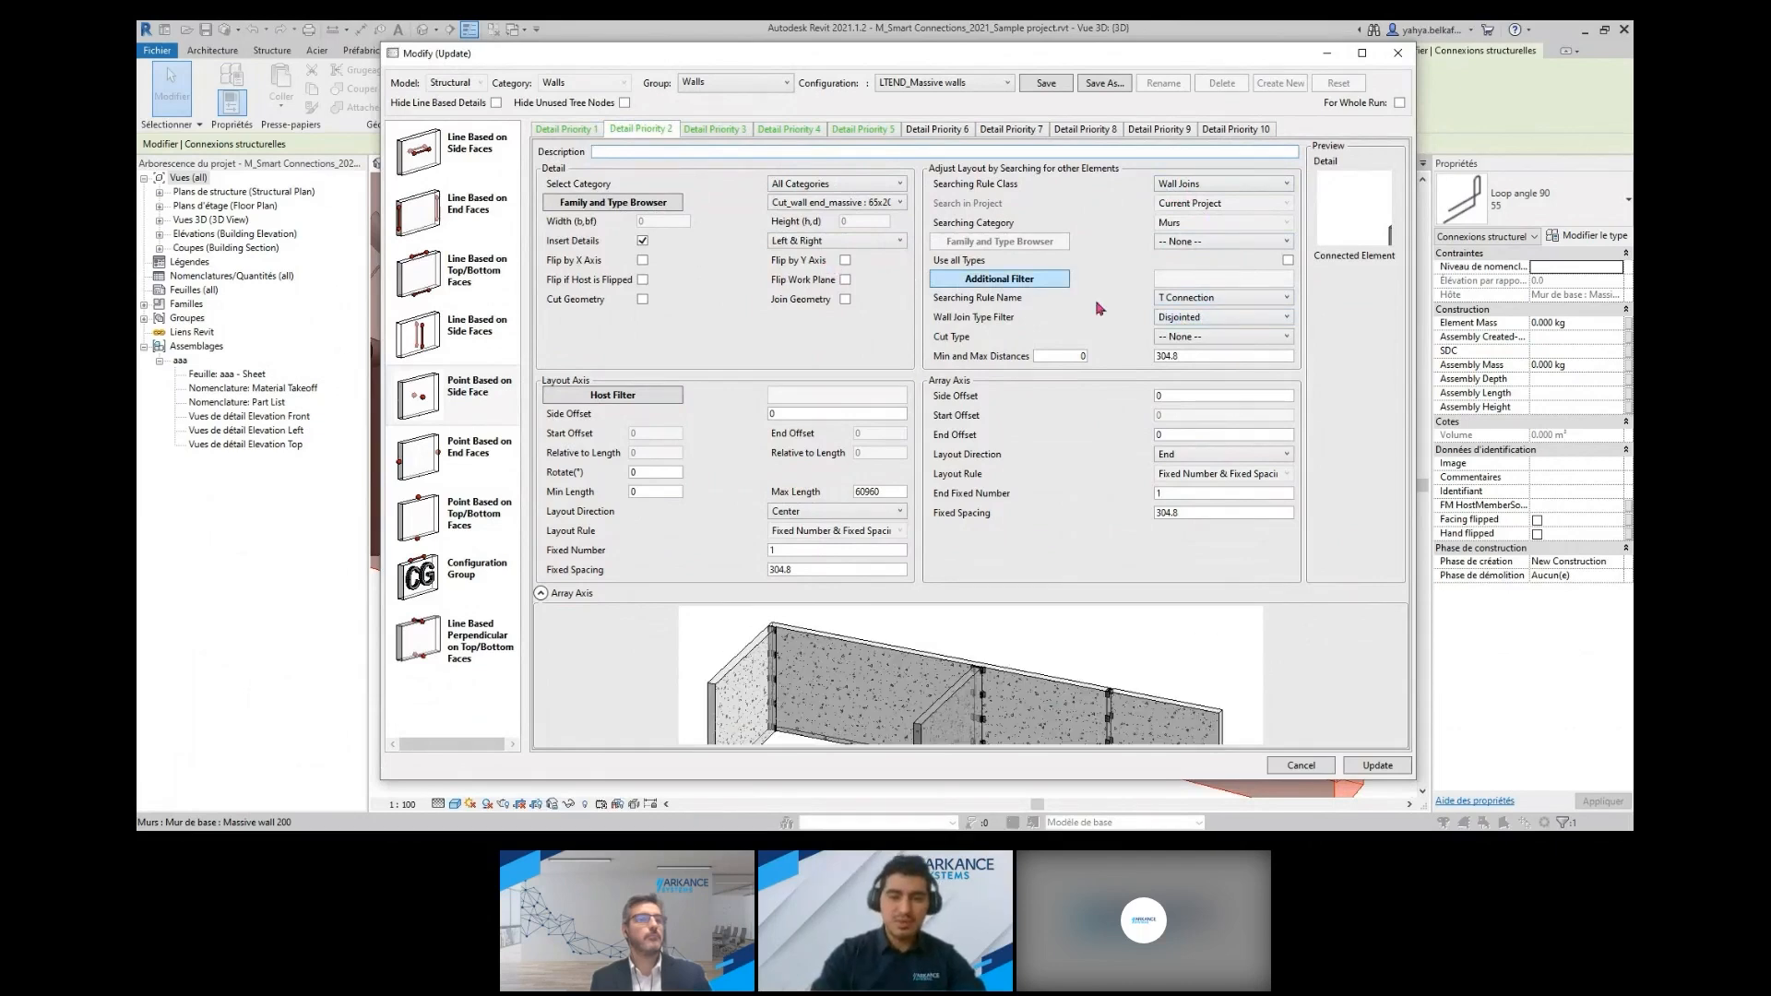
{"action": "left_click", "coordinate": [711, 129]}
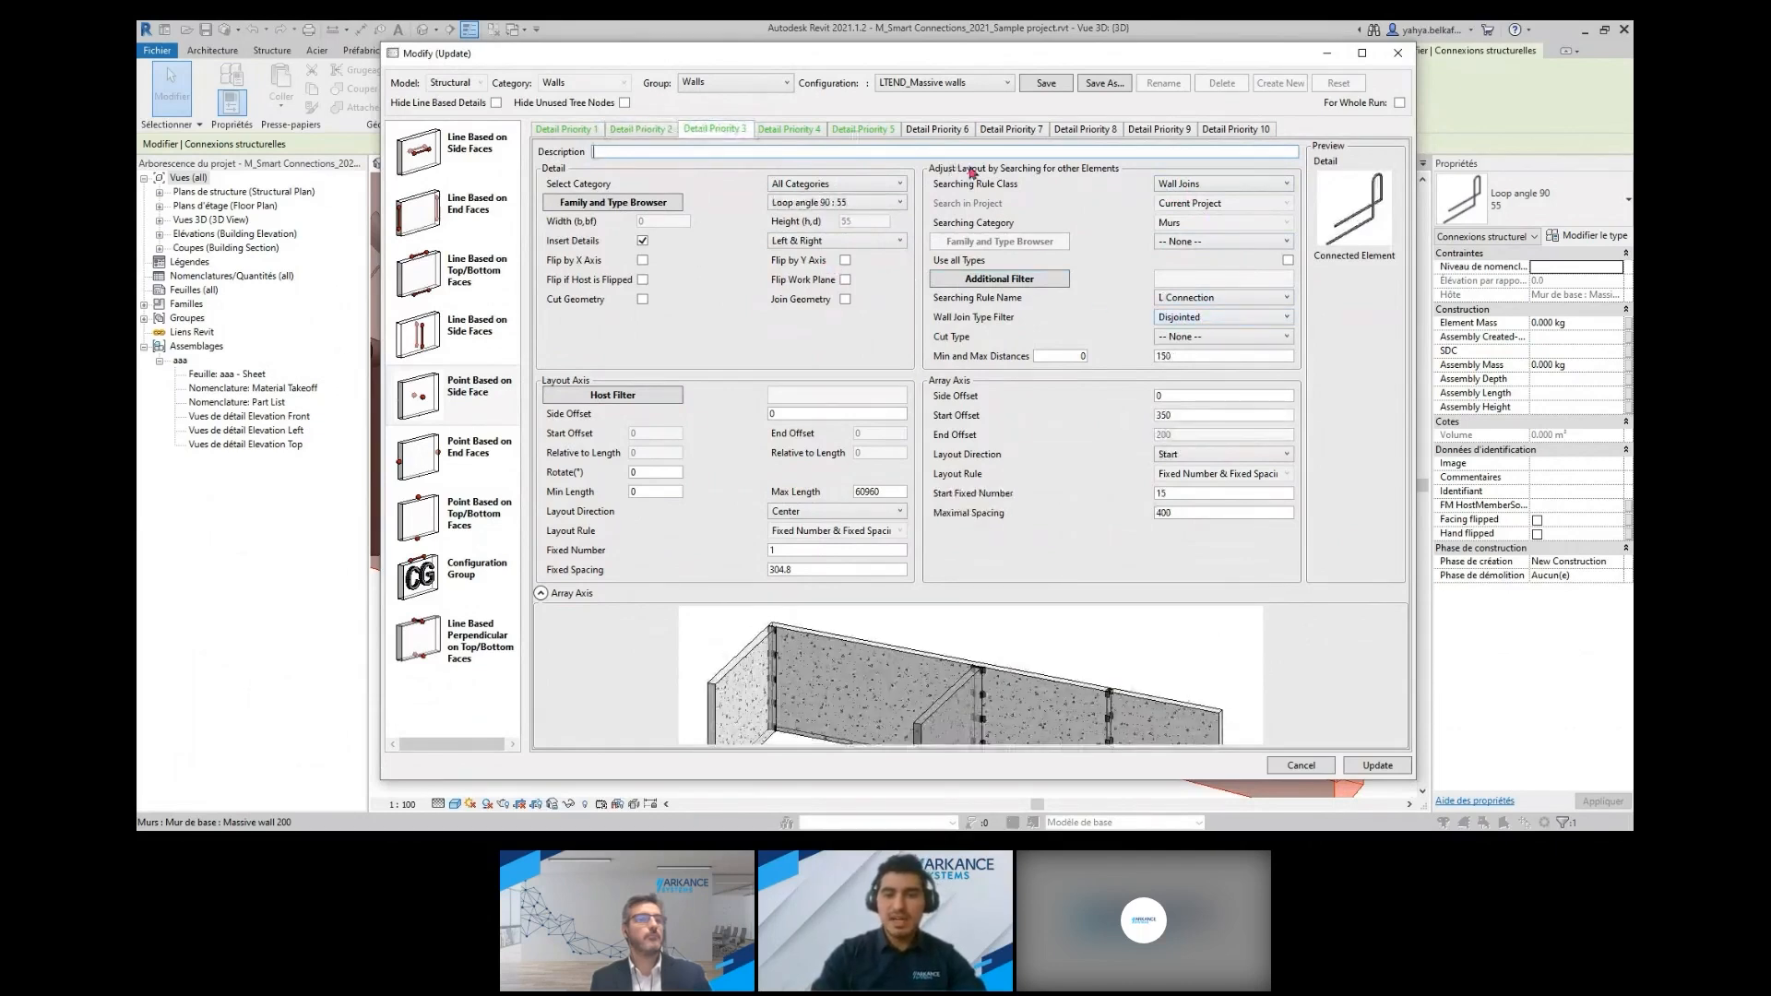
{"action": "left_click", "coordinate": [799, 135]}
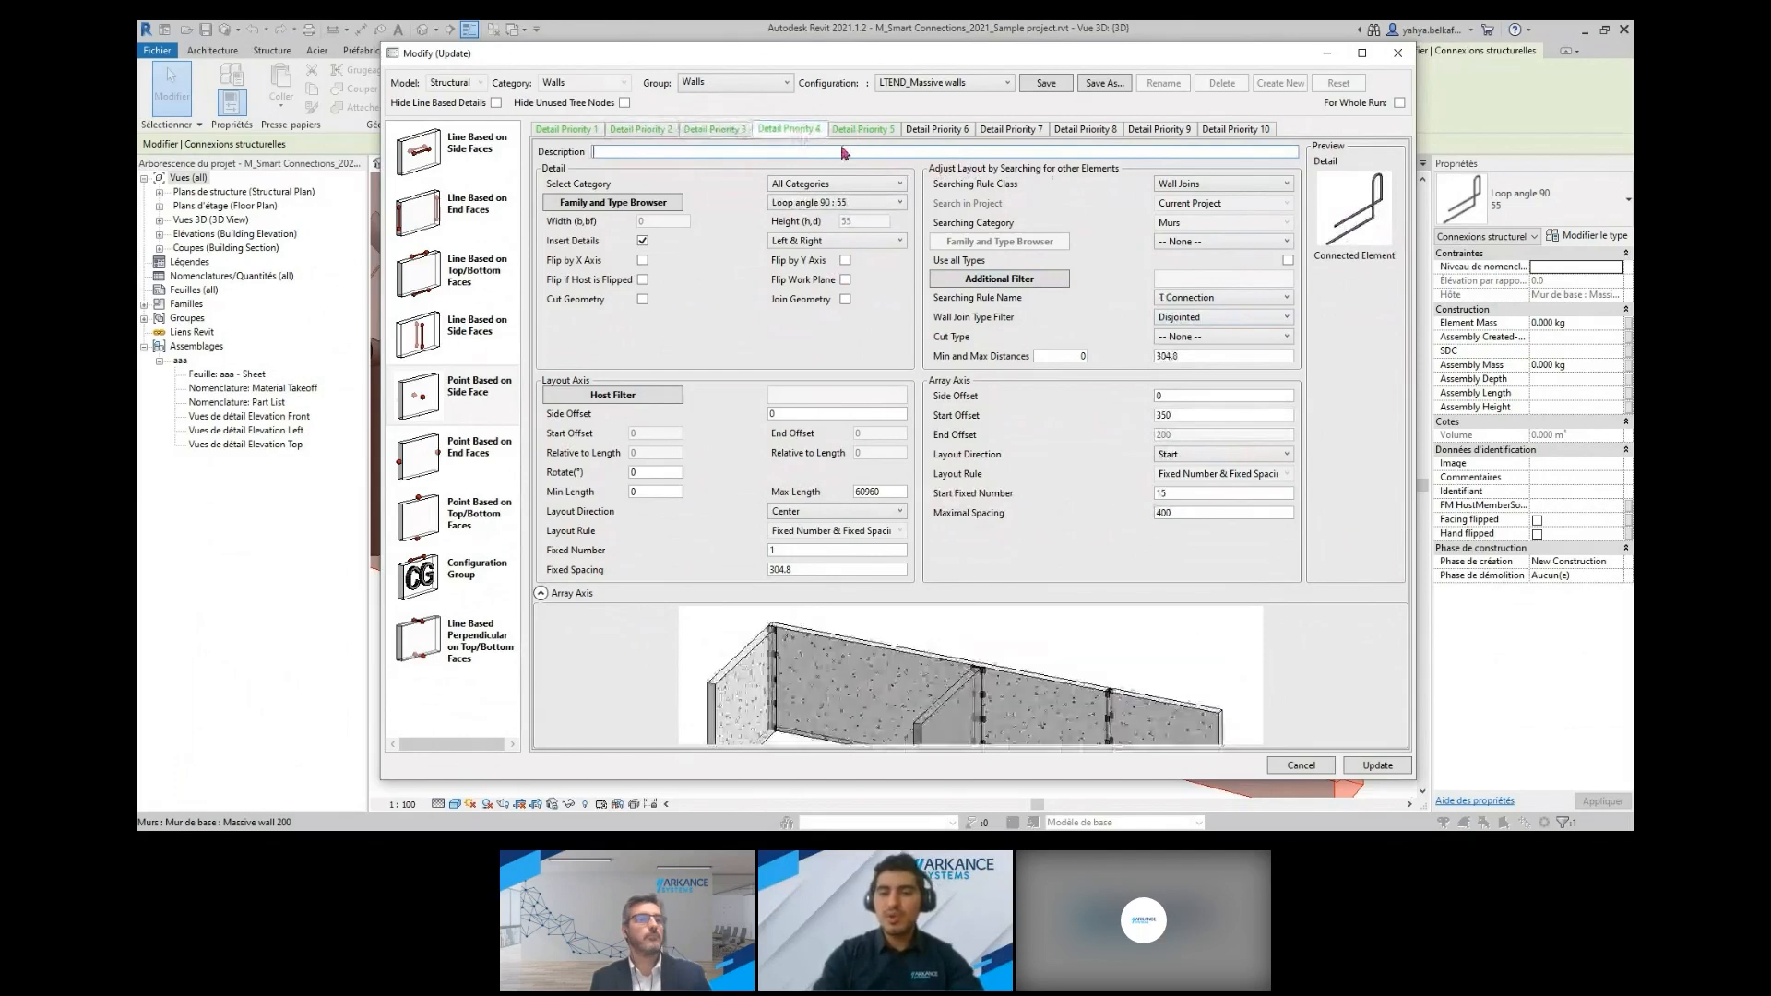
{"action": "left_click", "coordinate": [859, 133]}
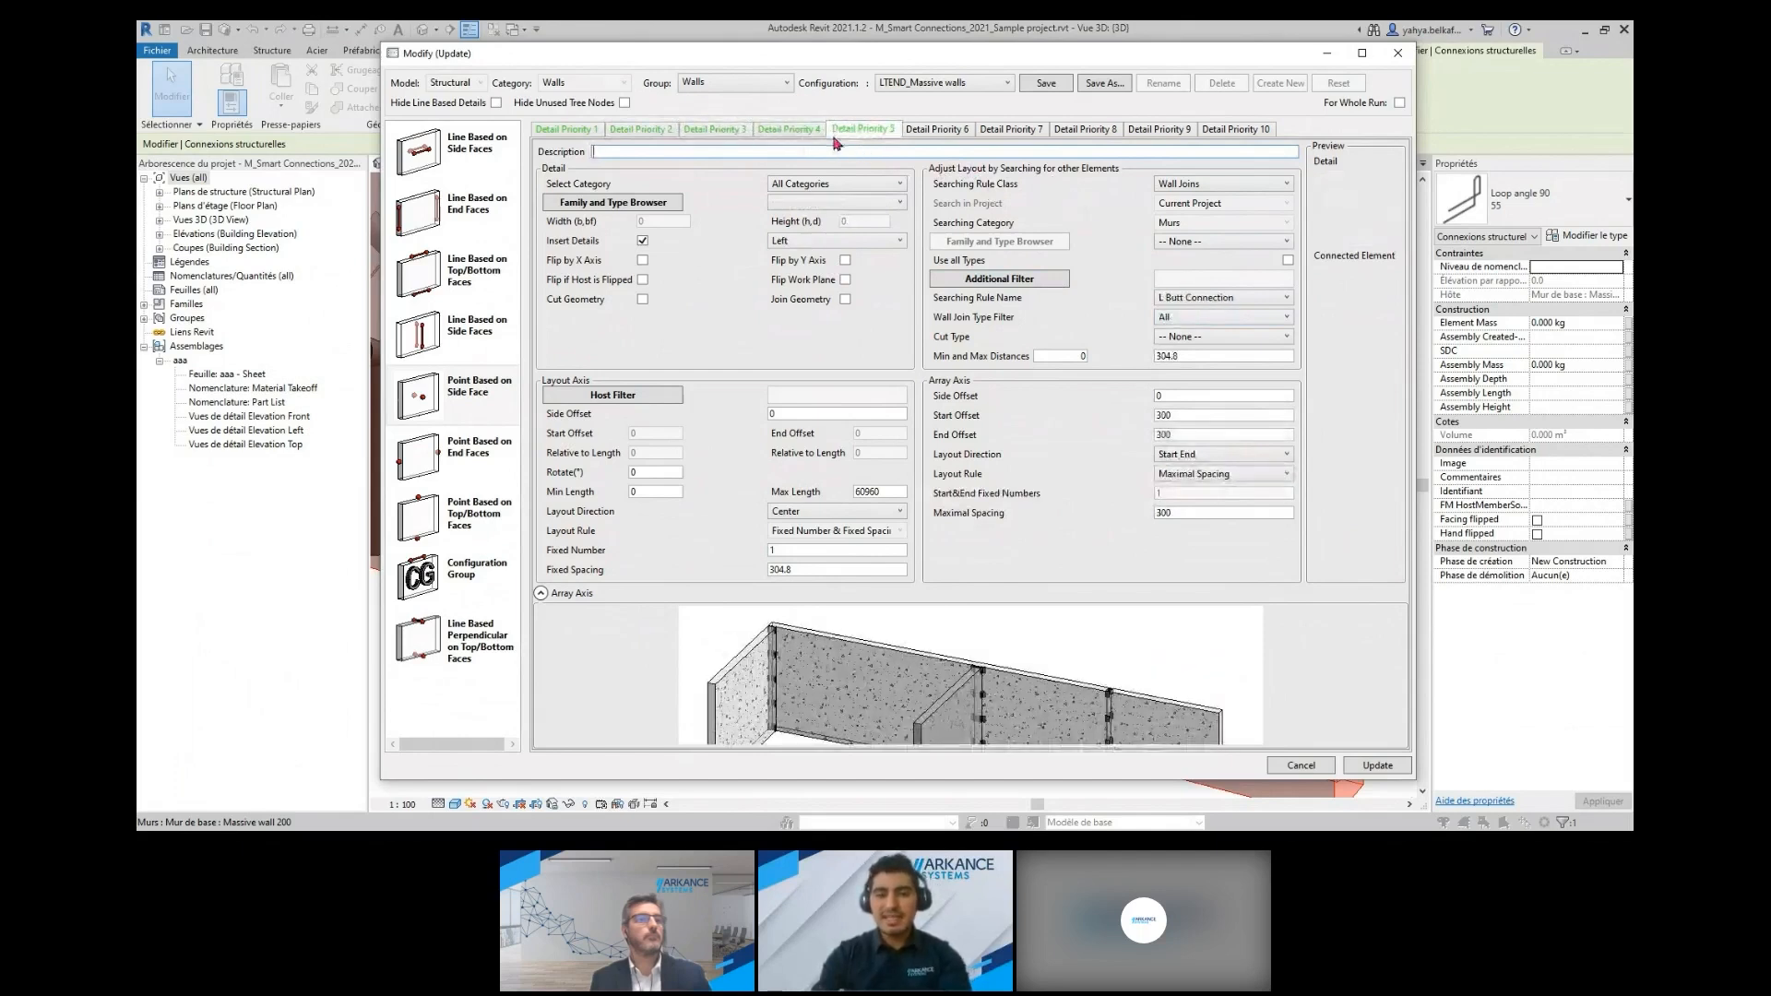
{"action": "left_click", "coordinate": [1396, 61]}
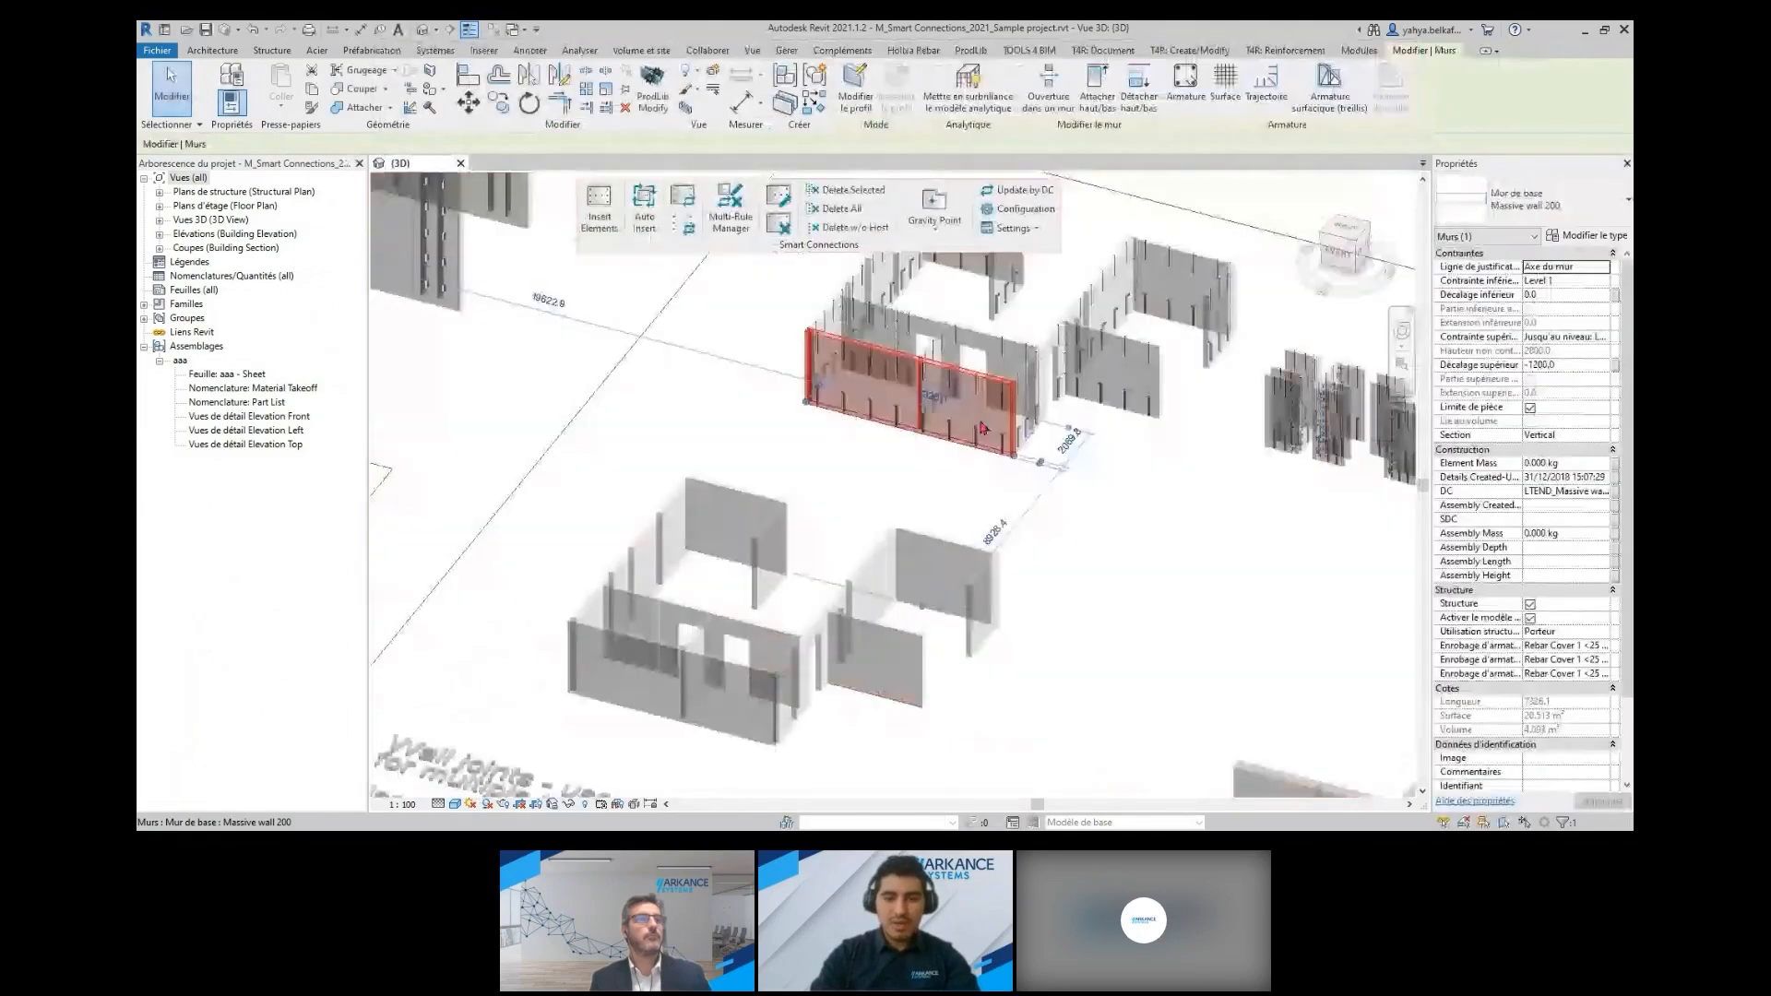
Insert Smart Details into the long front wall of the unreinforced wall-joint sample, using the LTEND_Massive walls configuration from the Walls group
{"action": "left_click", "coordinate": [831, 751]}
{"action": "scroll", "coordinate": [711, 705], "scroll_direction": "up", "scroll_amount": 3}
{"action": "middle_click_drag", "start_coordinate": [711, 705], "coordinate": [858, 565]}
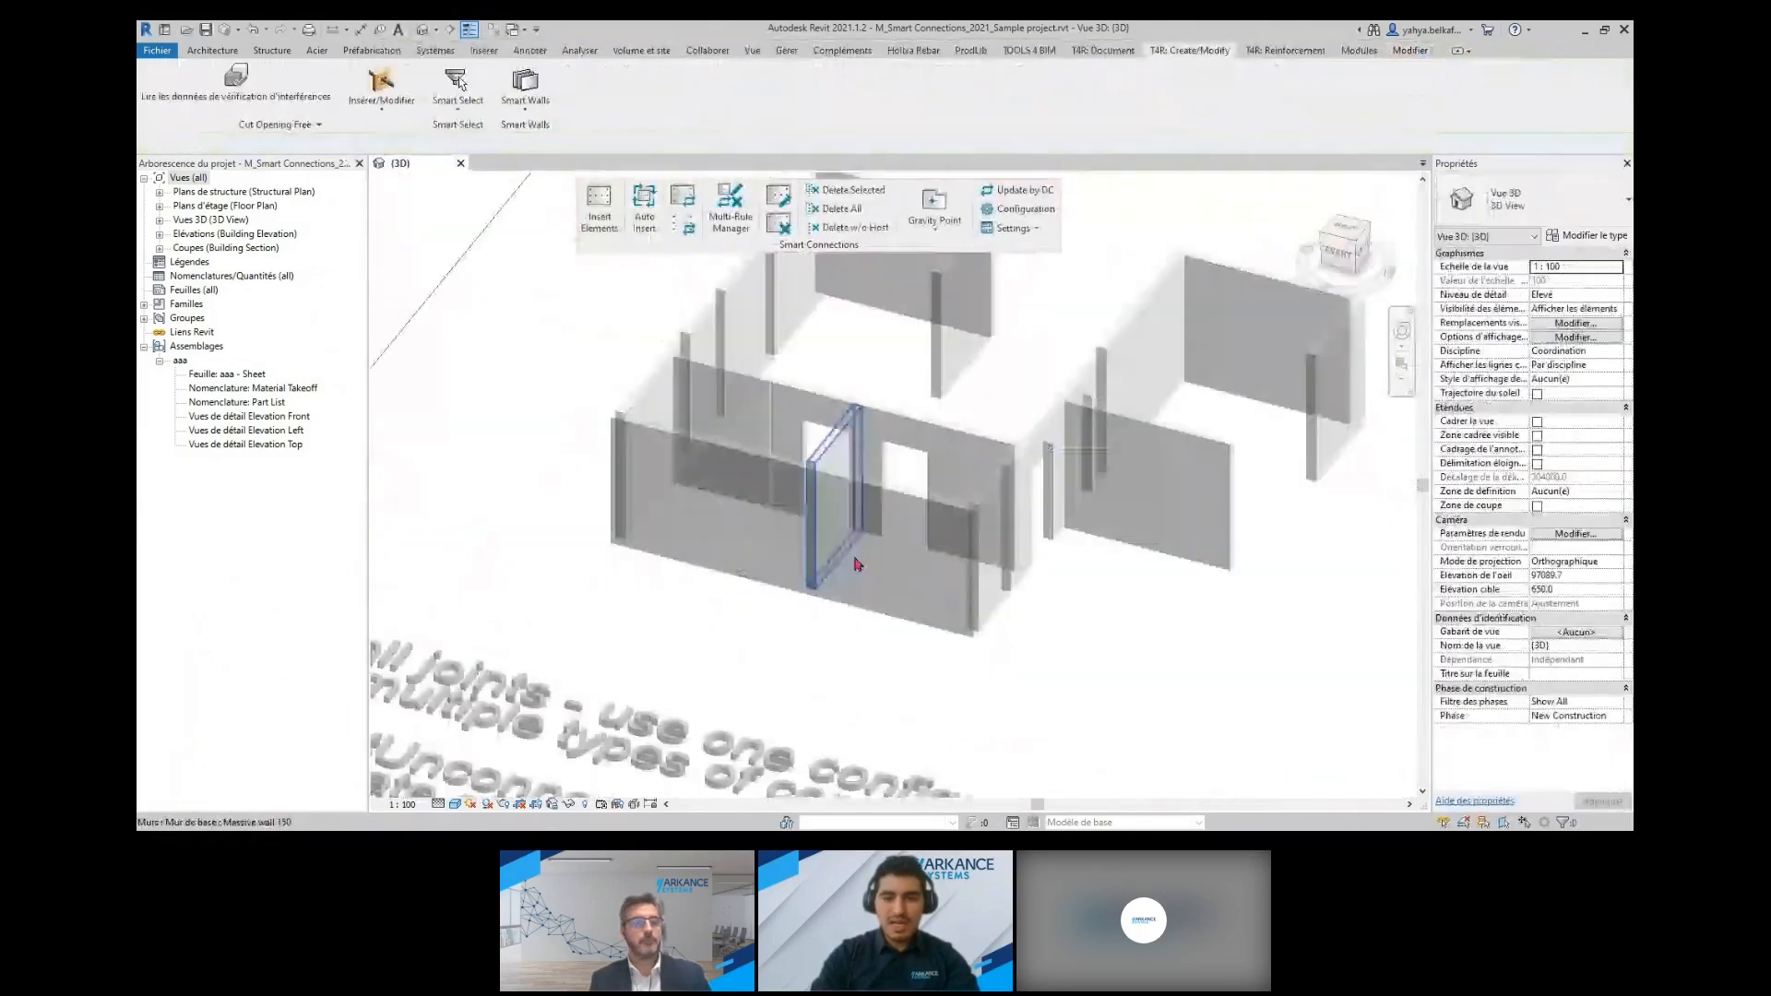
{"action": "left_click", "coordinate": [858, 564]}
{"action": "scroll", "coordinate": [959, 523], "scroll_direction": "up", "scroll_amount": 2}
{"action": "left_click", "coordinate": [960, 523]}
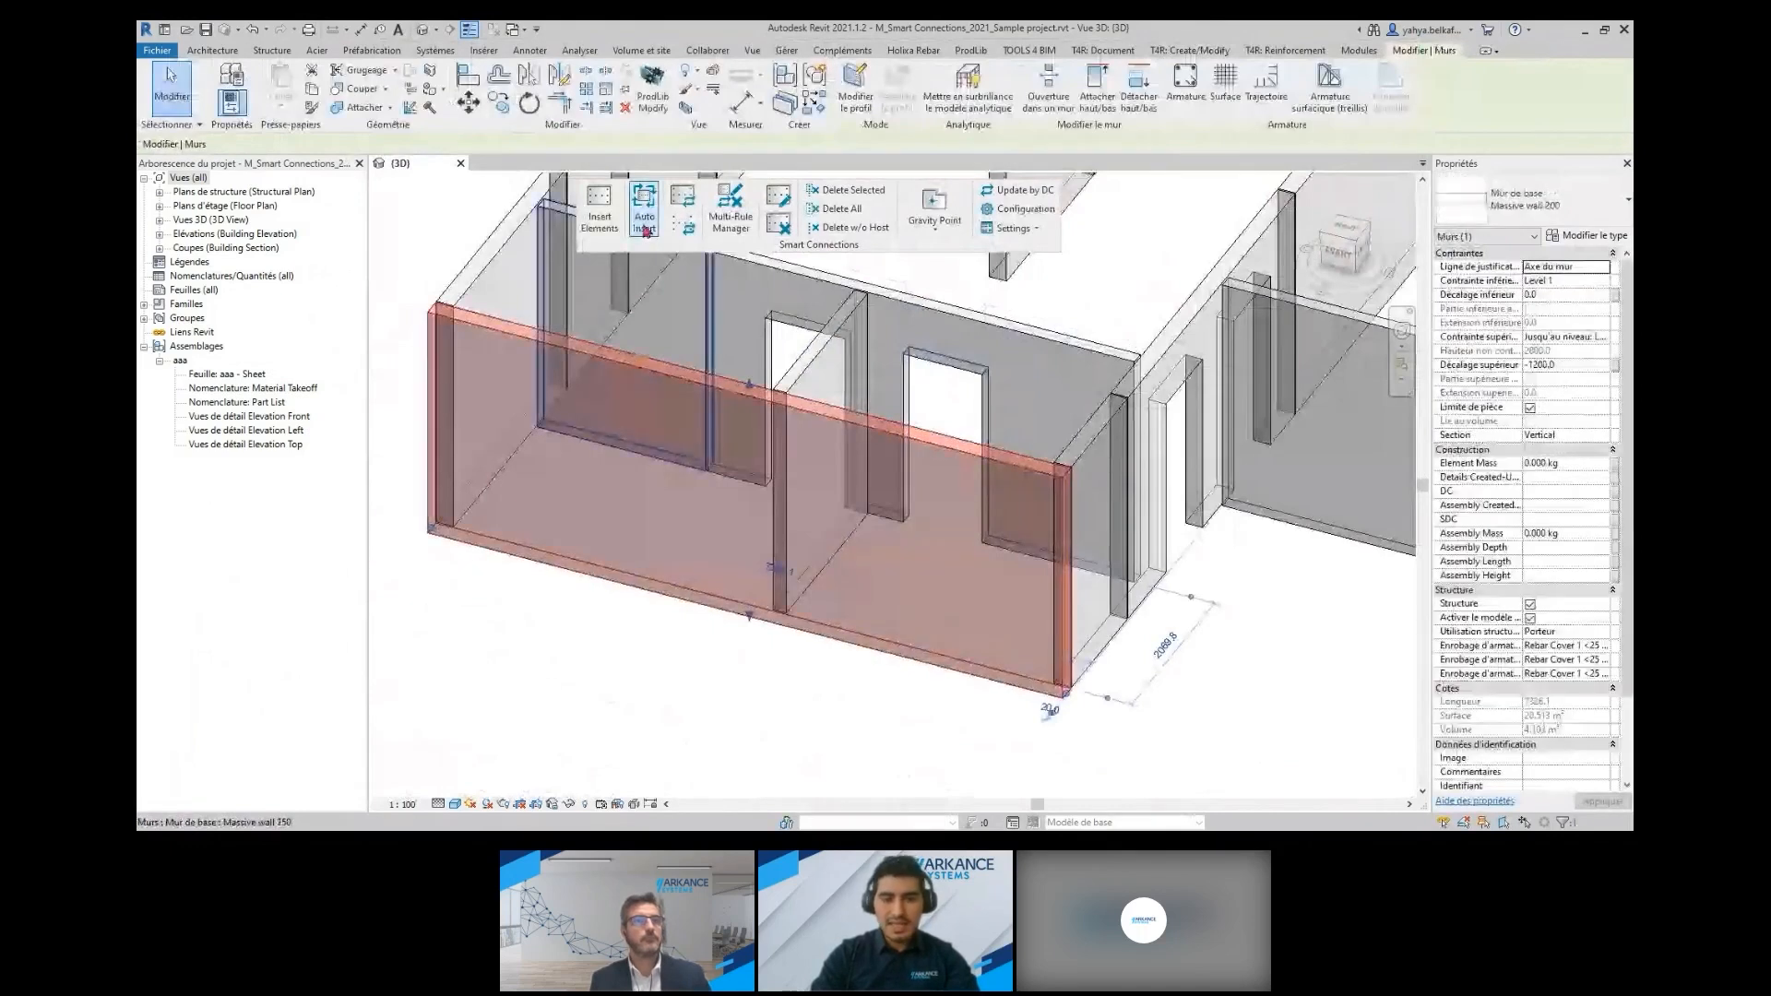
{"action": "left_click", "coordinate": [601, 220]}
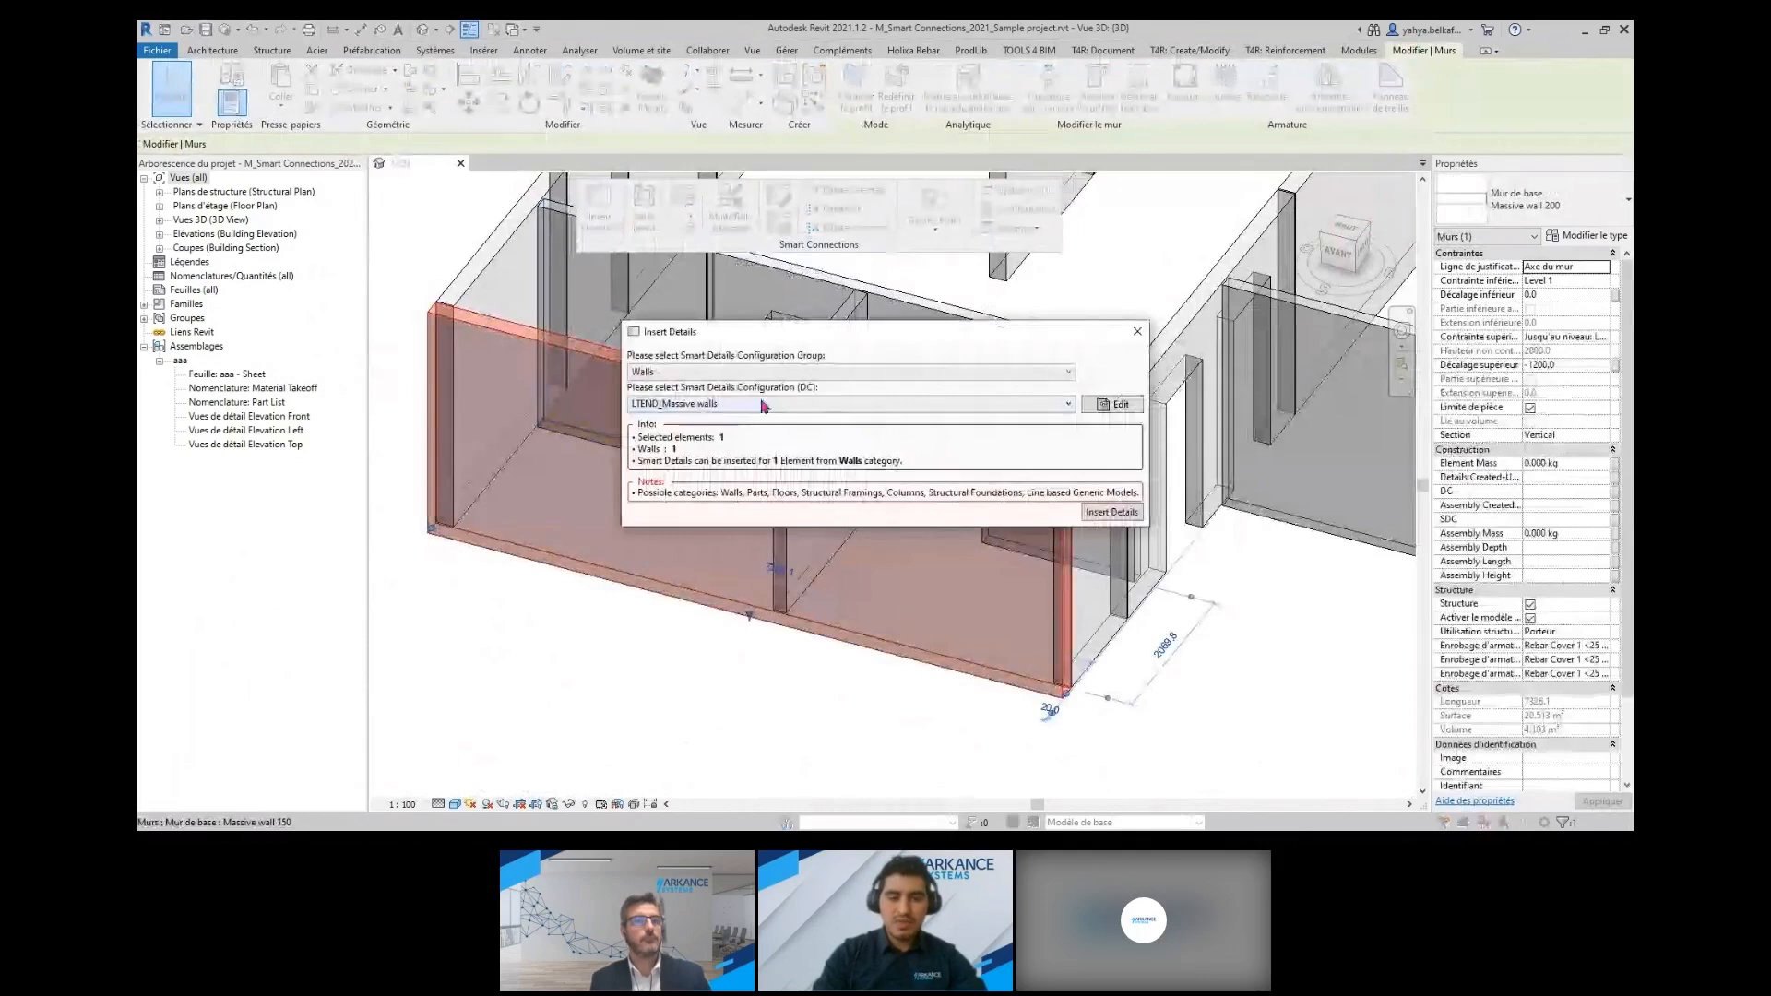
{"action": "left_click", "coordinate": [712, 403]}
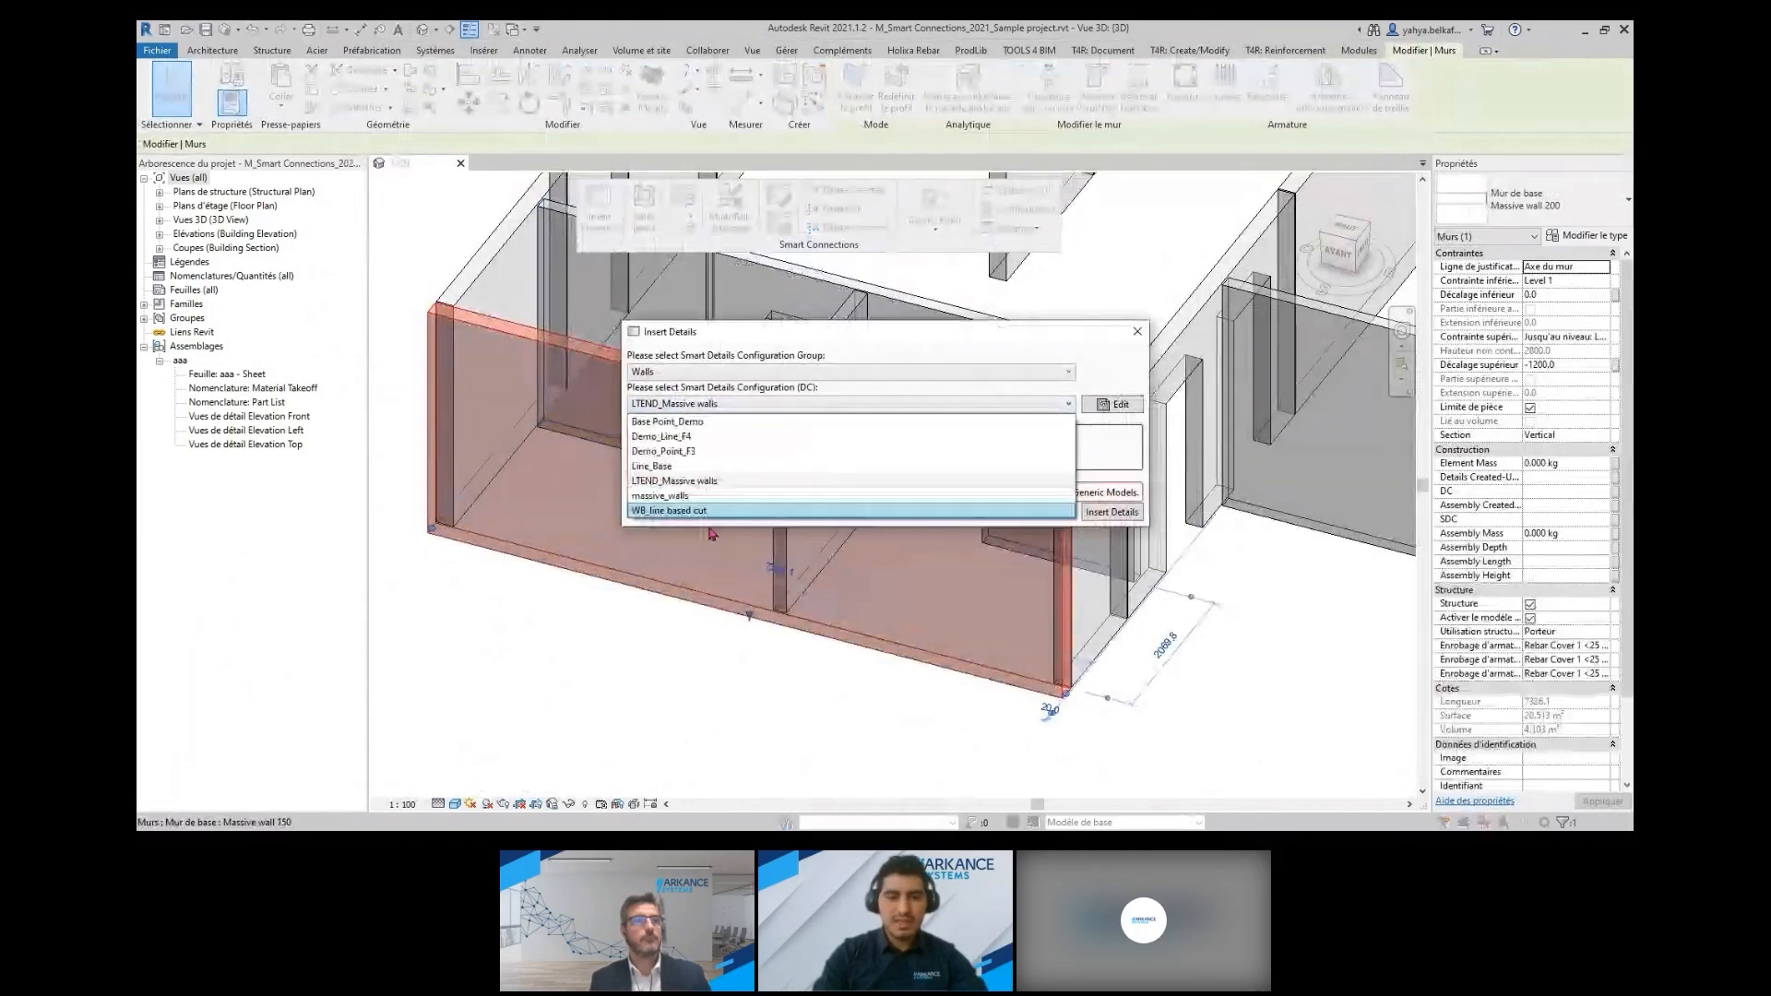
{"action": "left_click", "coordinate": [720, 482]}
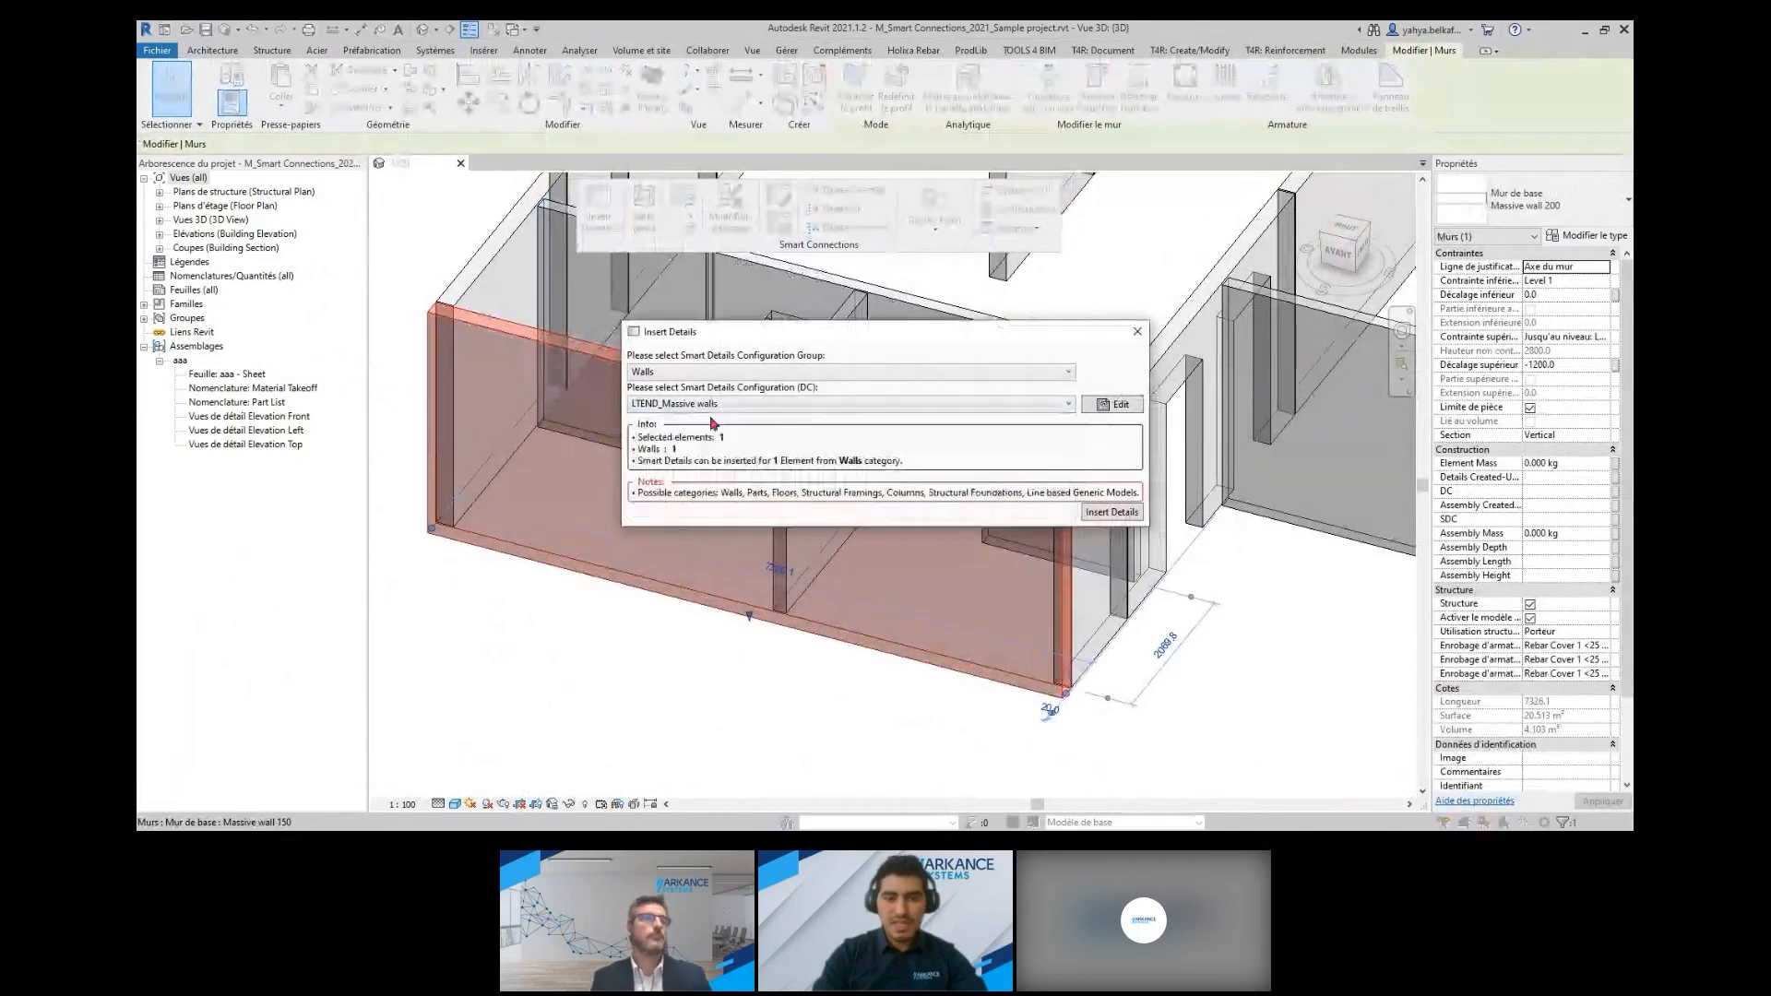
{"action": "left_click", "coordinate": [1111, 513]}
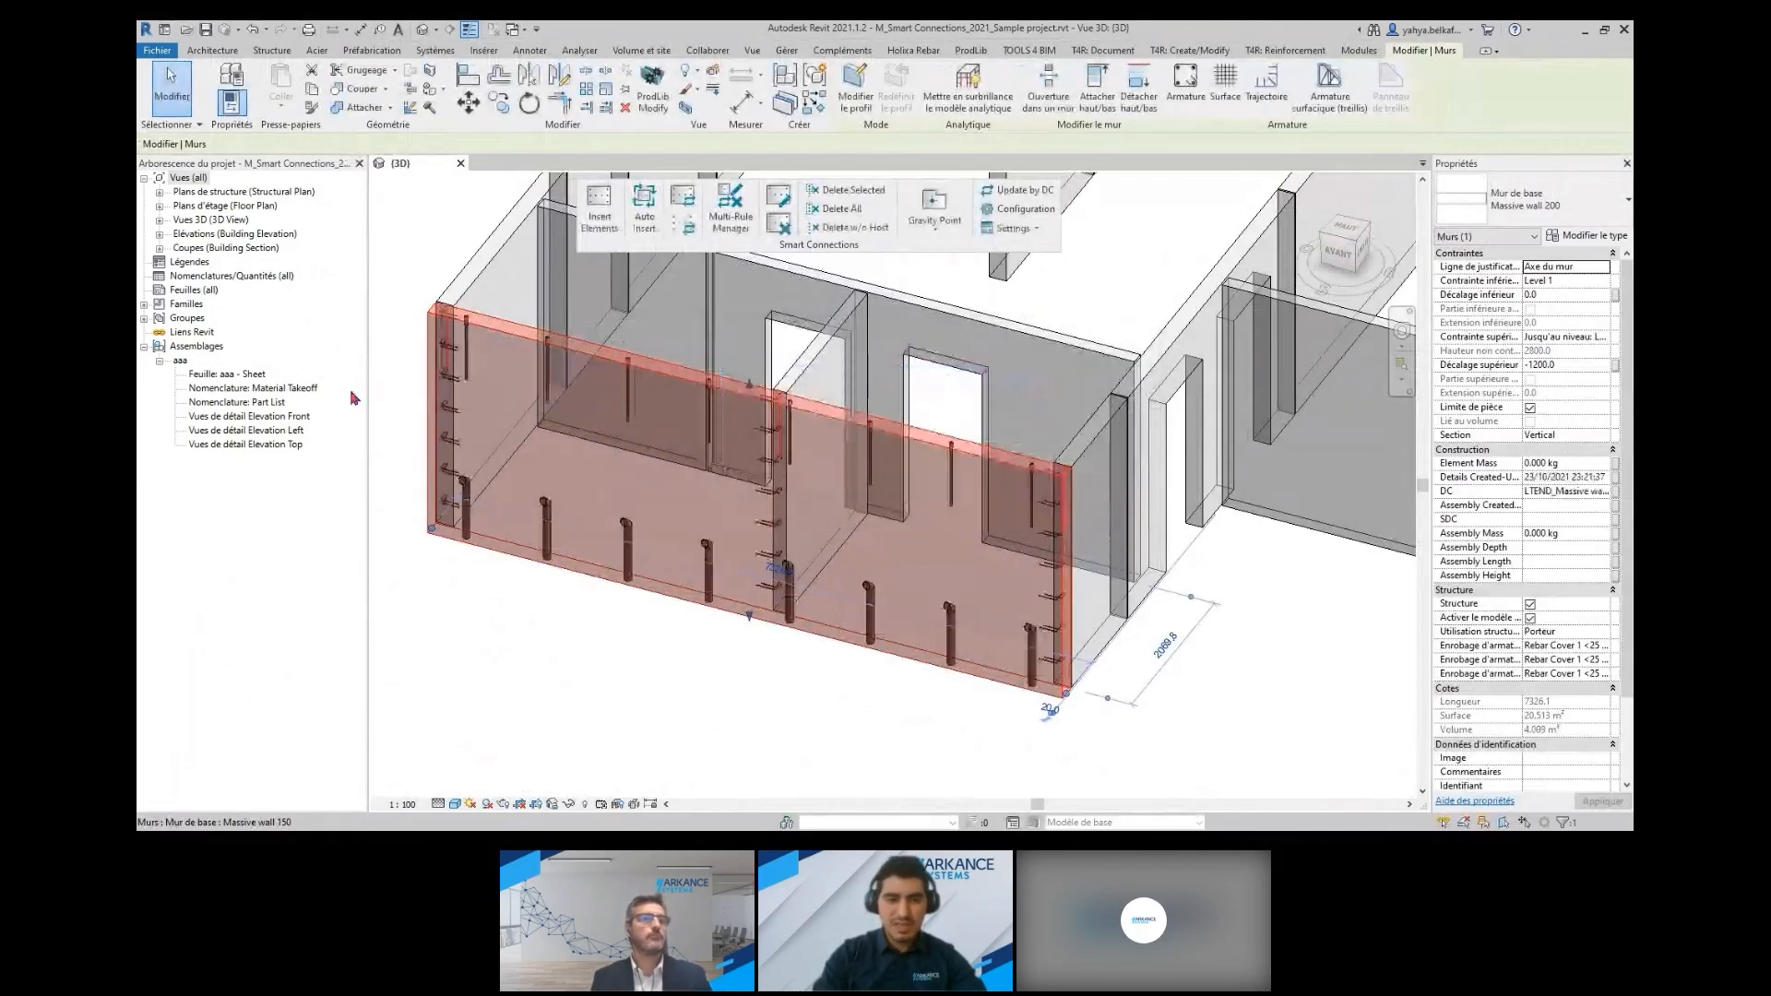
{"action": "left_click", "coordinate": [787, 693]}
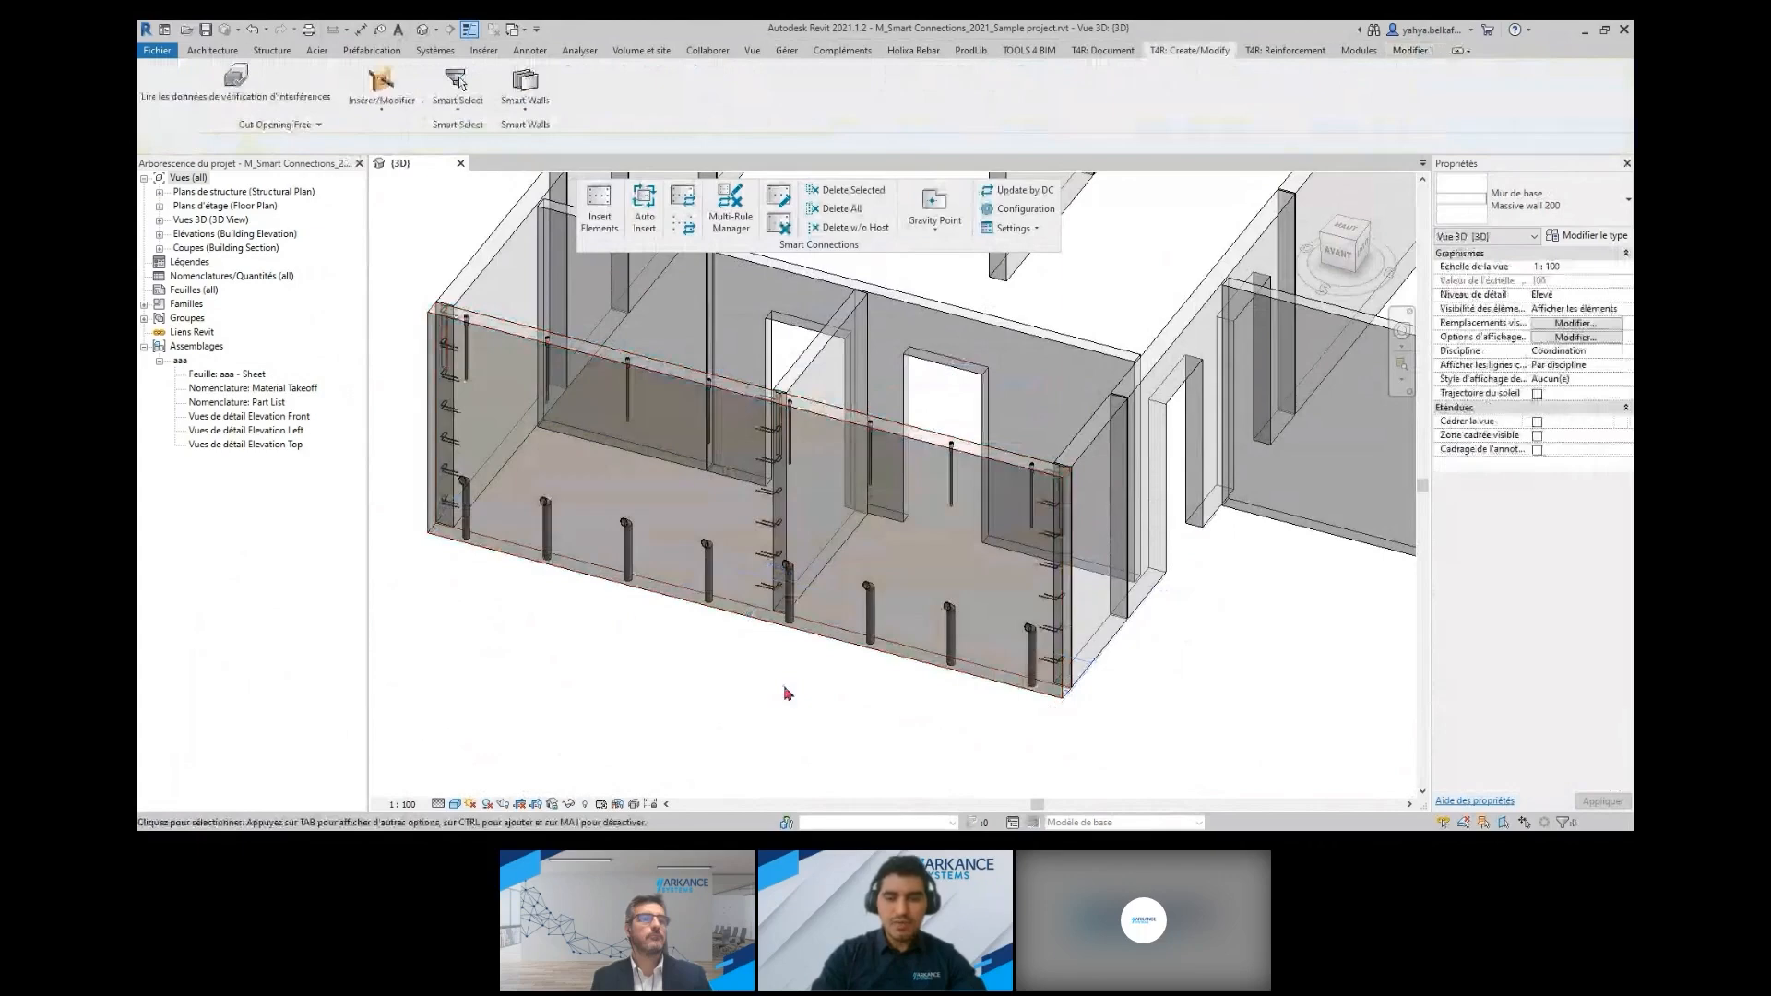
Insert the LTEND_Massive walls details into the two side walls by the door opening, next to the detailed front wall
{"action": "scroll", "coordinate": [1082, 630], "scroll_direction": "up", "scroll_amount": 4}
{"action": "scroll", "coordinate": [1061, 649], "scroll_direction": "up", "scroll_amount": 3}
{"action": "middle_click_drag", "start_coordinate": [1052, 655], "coordinate": [988, 458]}
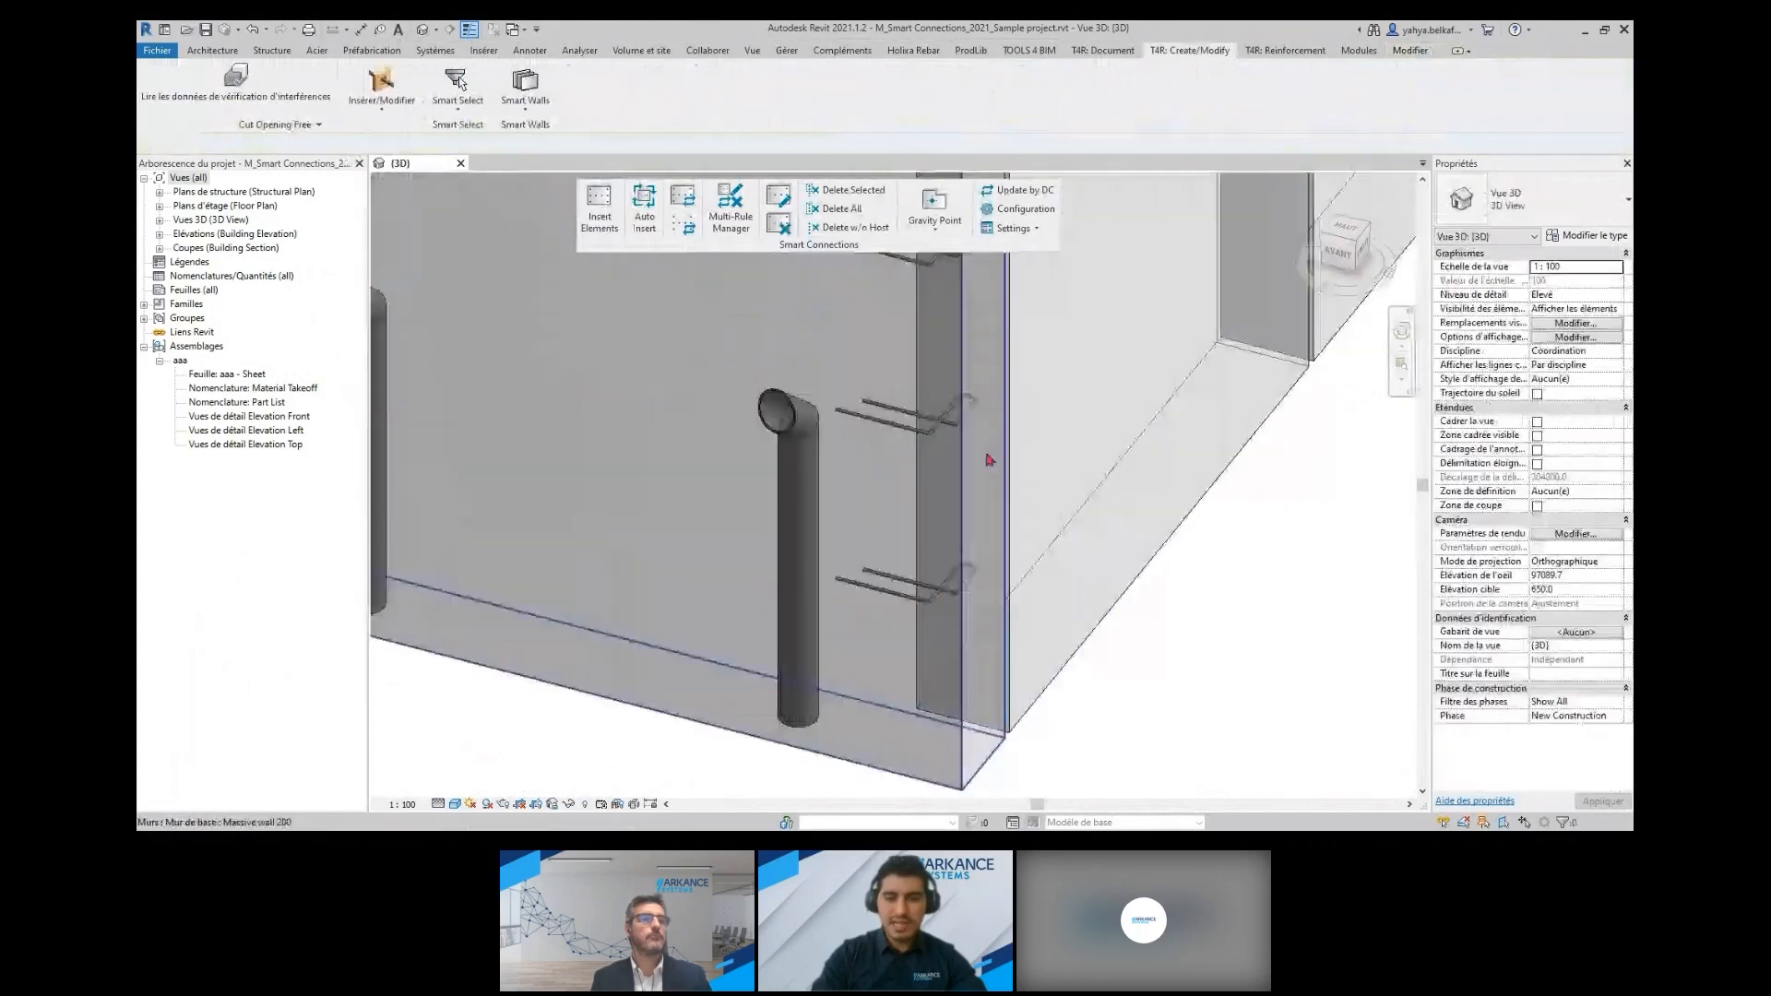
{"action": "scroll", "coordinate": [988, 458], "scroll_direction": "down", "scroll_amount": 4}
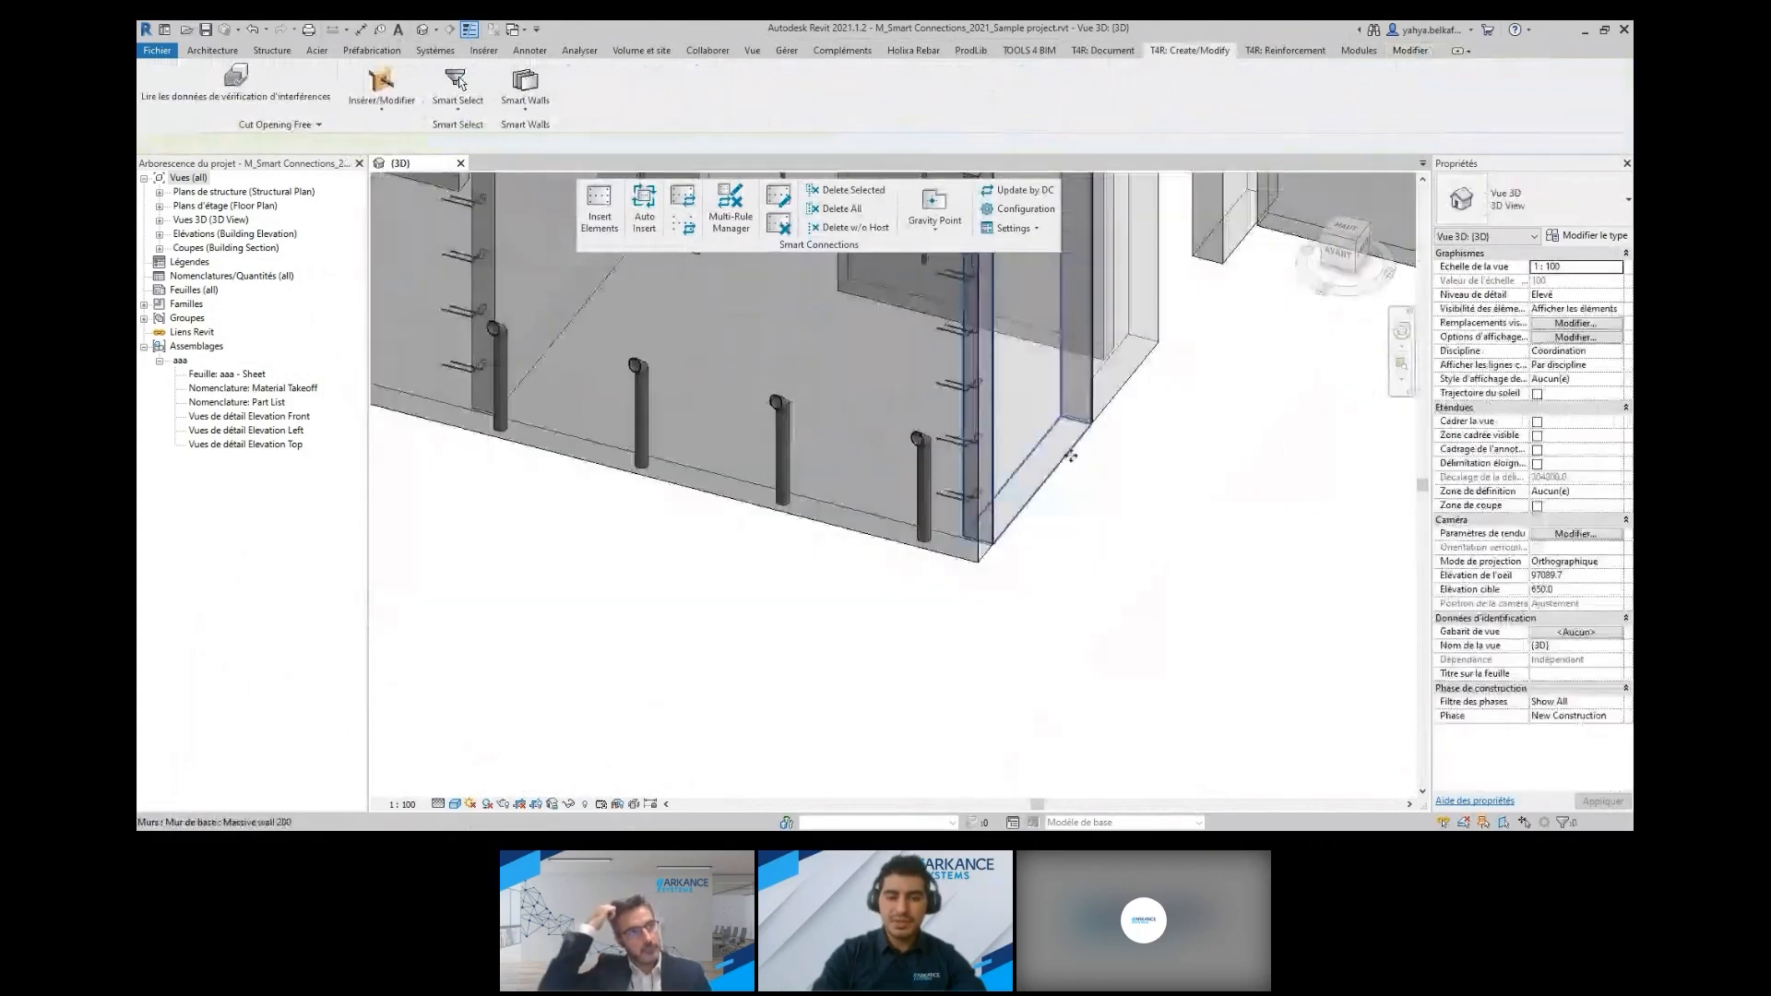
{"action": "middle_click_drag", "start_coordinate": [1070, 456], "coordinate": [968, 682]}
{"action": "scroll", "coordinate": [968, 682], "scroll_direction": "down", "scroll_amount": 2}
{"action": "left_click", "coordinate": [968, 679]}
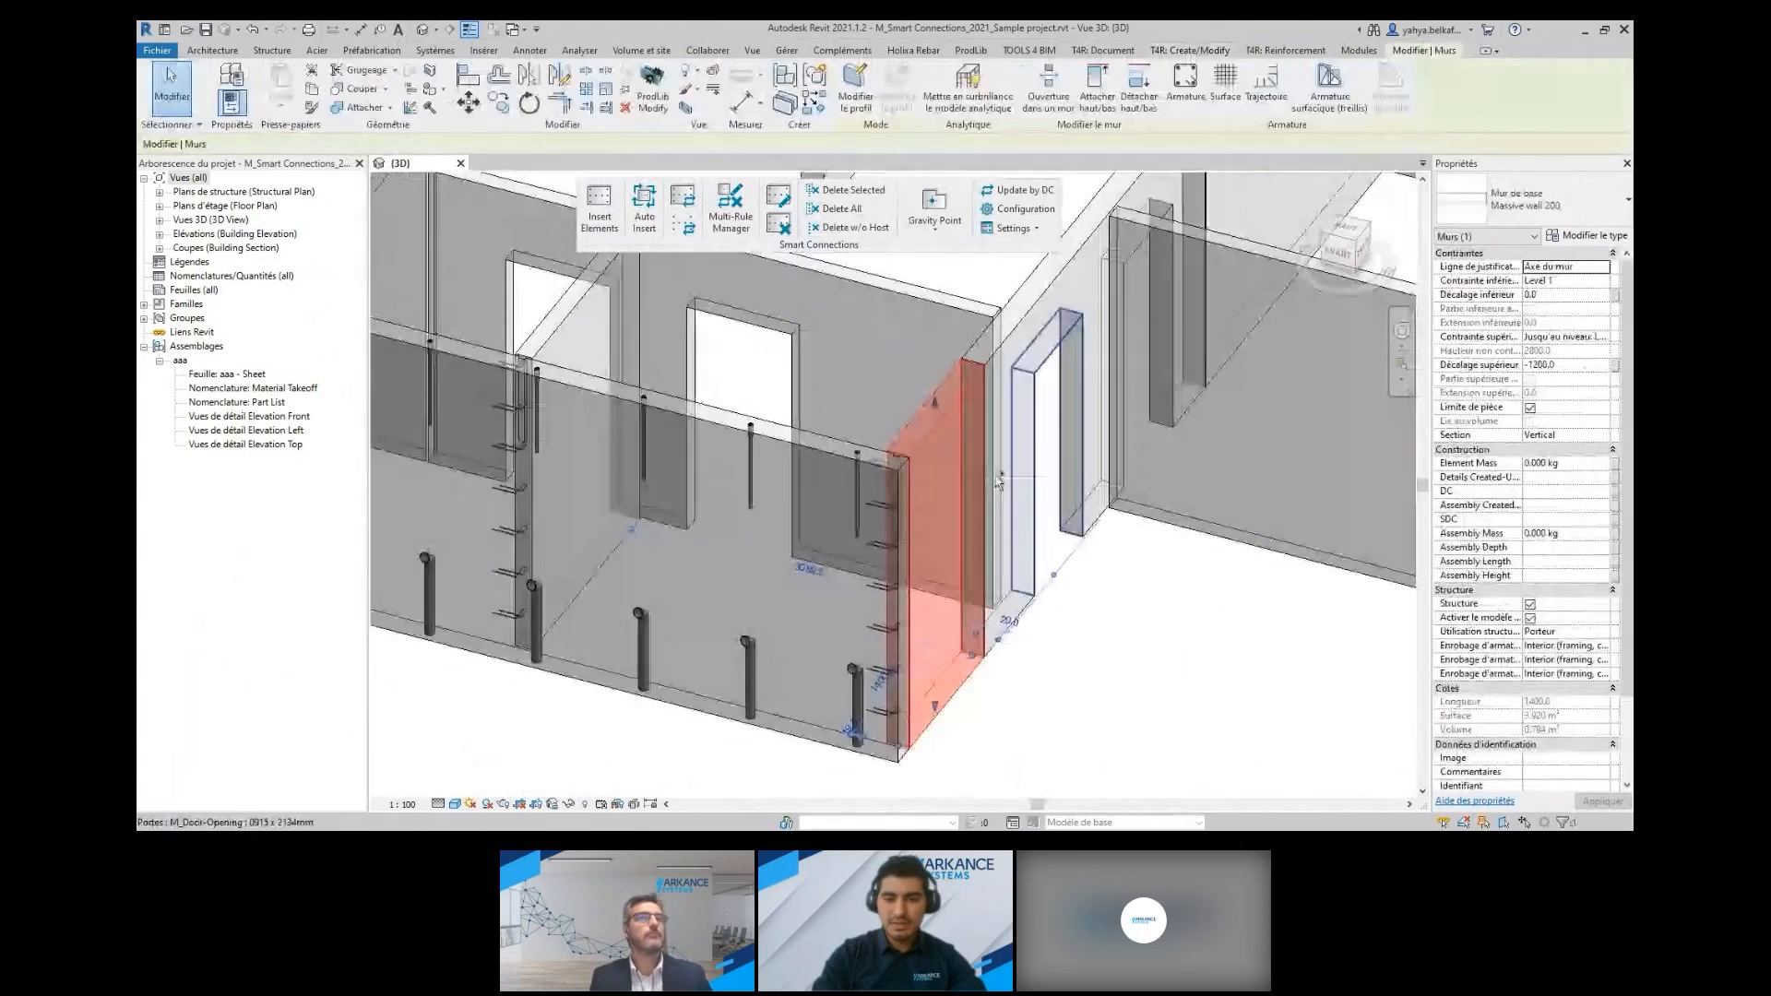
{"action": "left_click", "coordinate": [1018, 332], "text": "ctrl"}
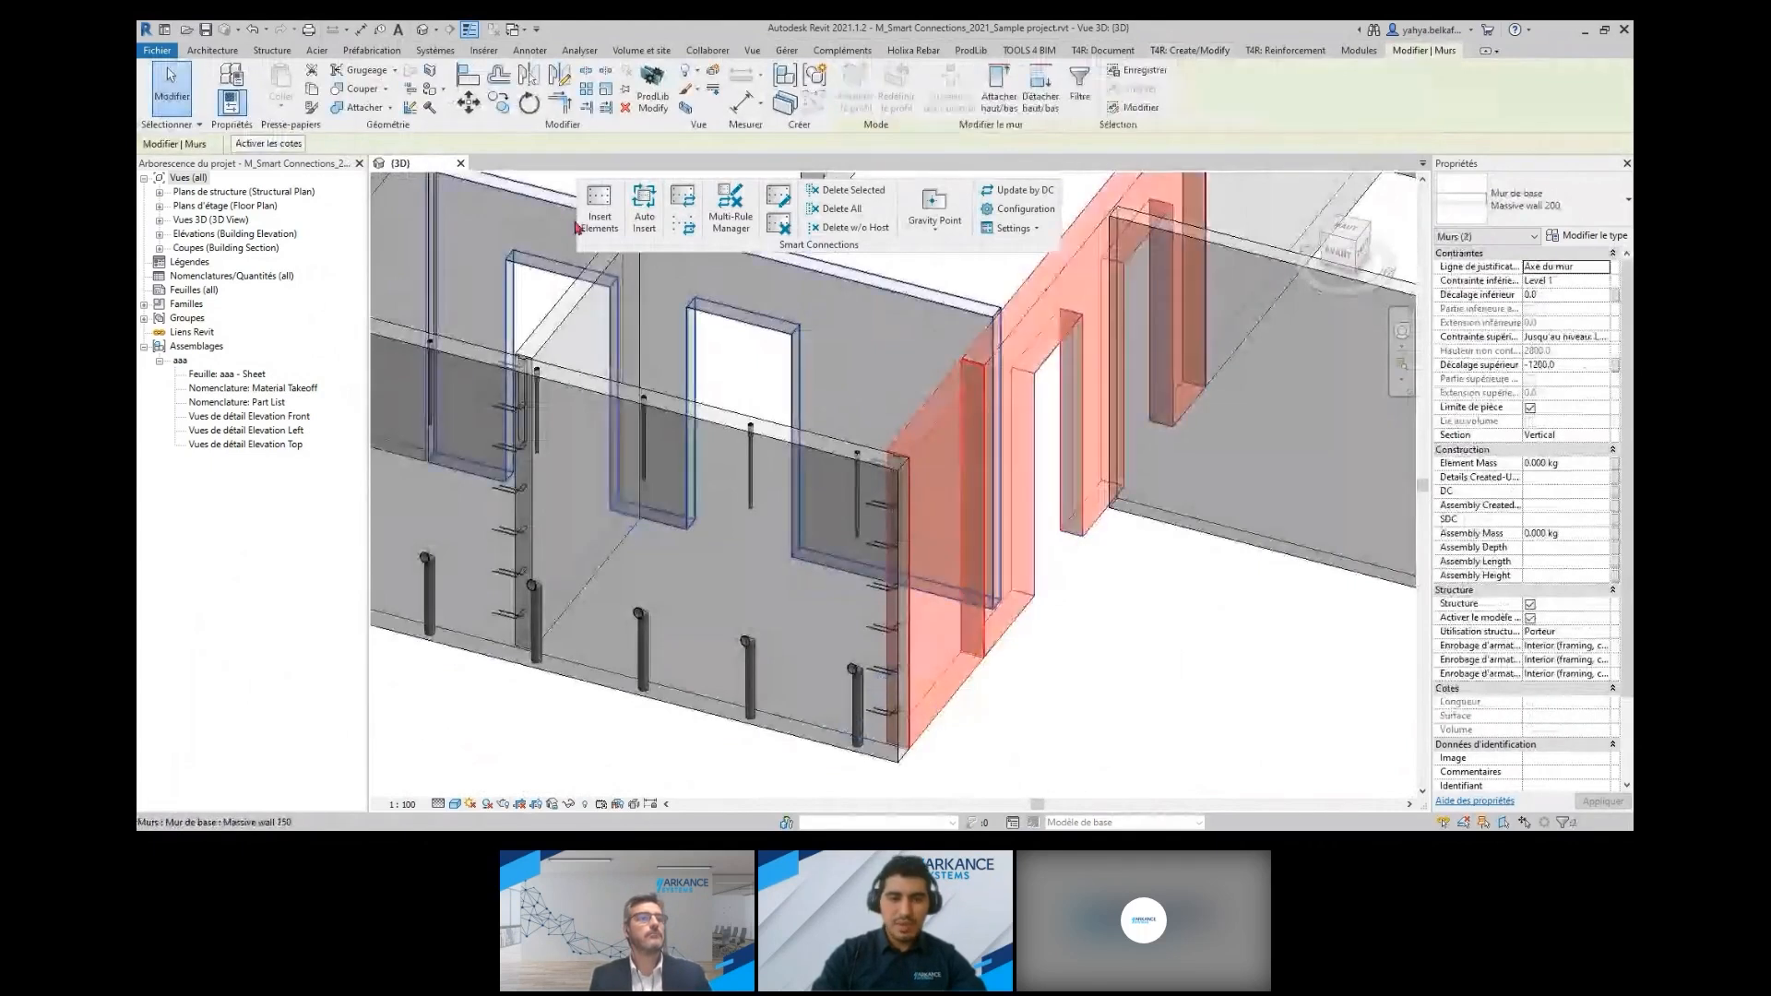
{"action": "left_click", "coordinate": [583, 222]}
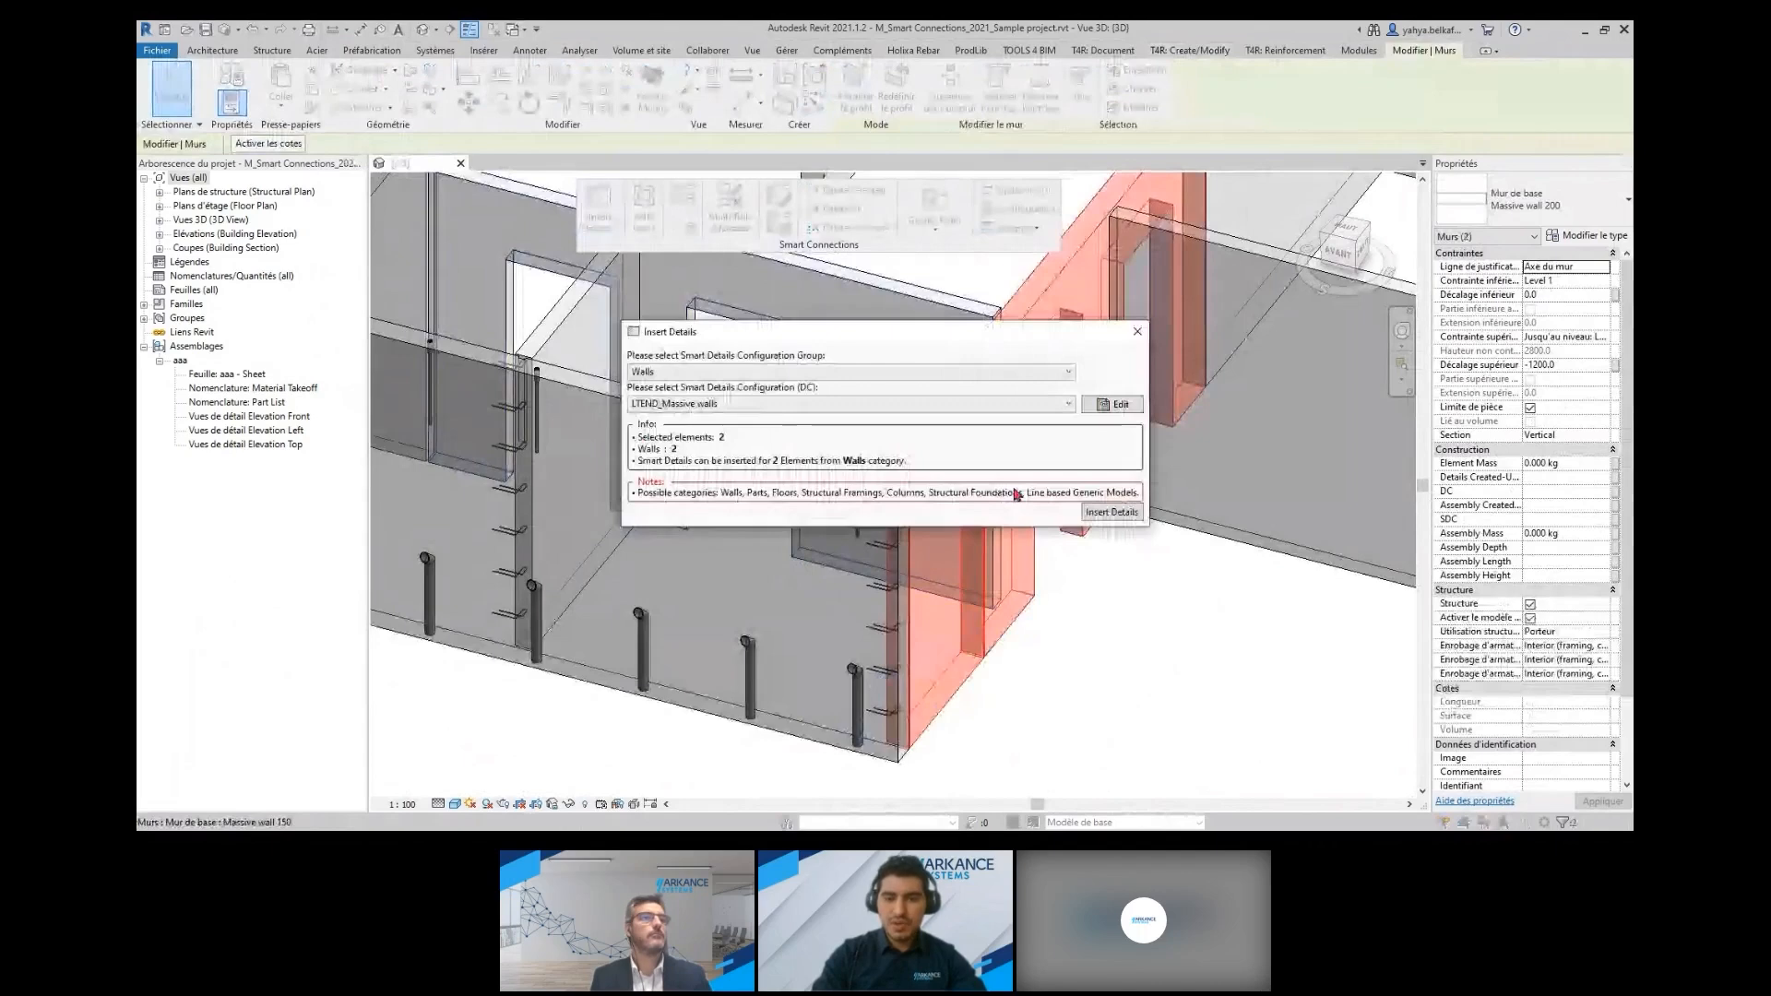
{"action": "left_click", "coordinate": [1108, 513]}
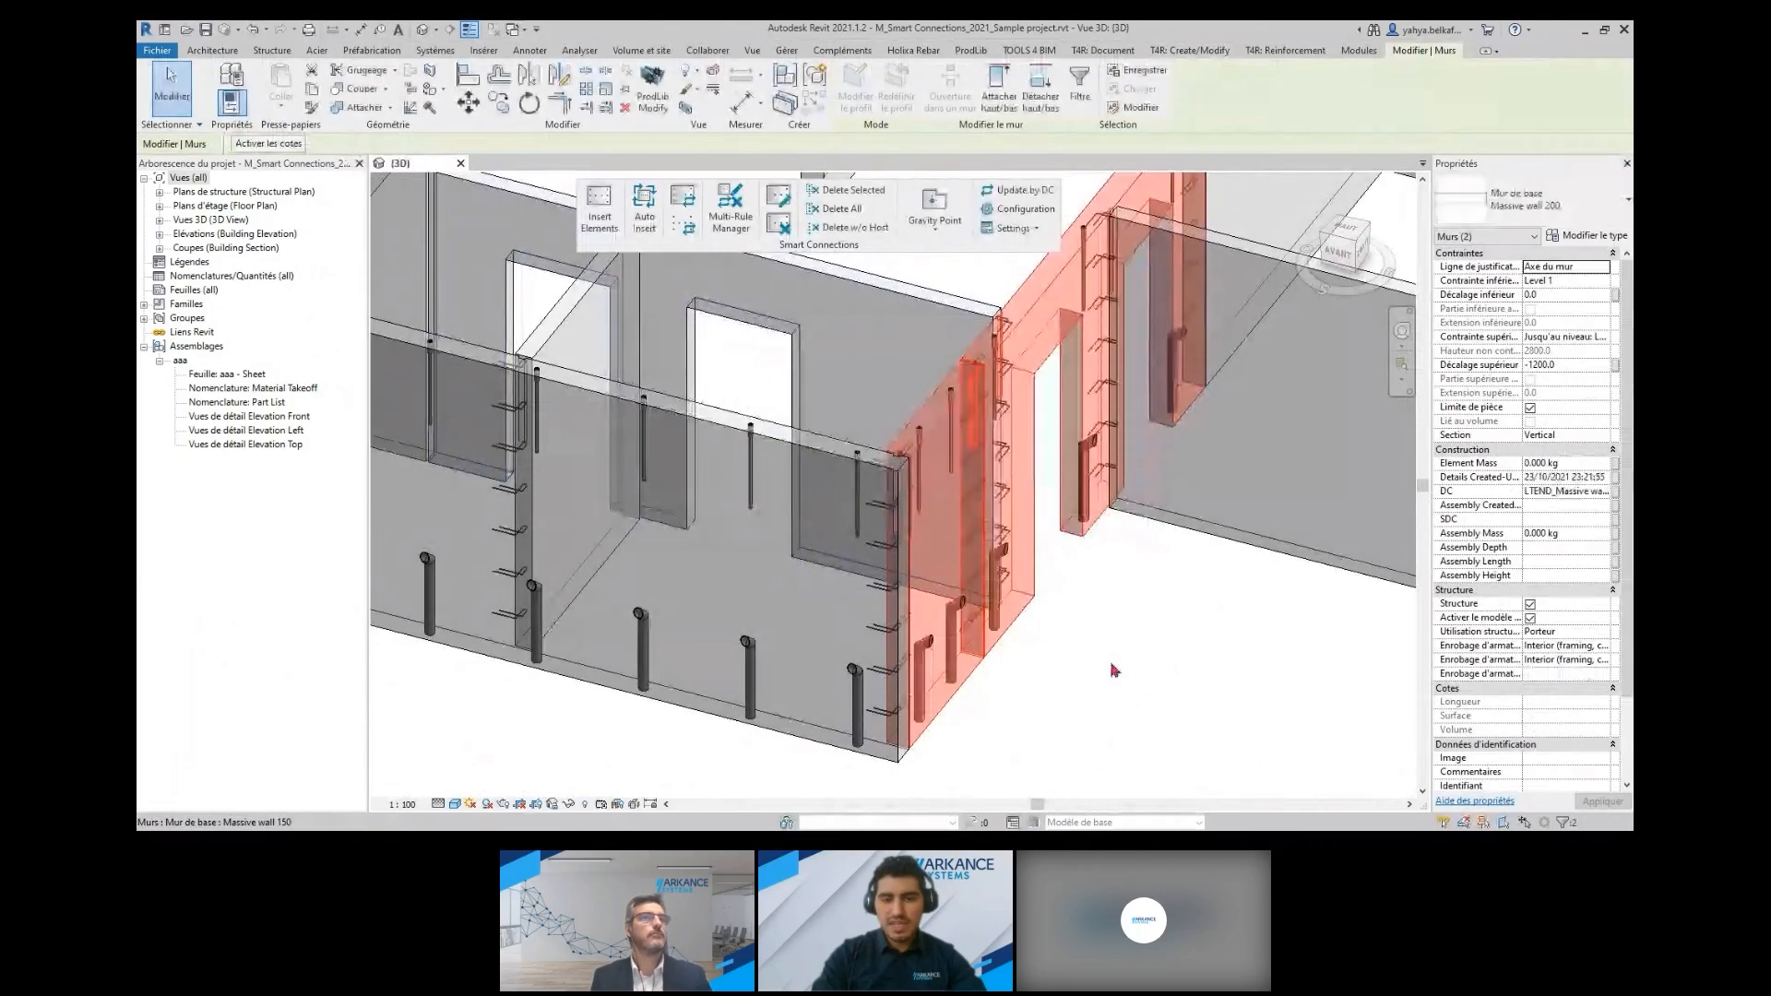
{"action": "left_click", "coordinate": [1081, 674]}
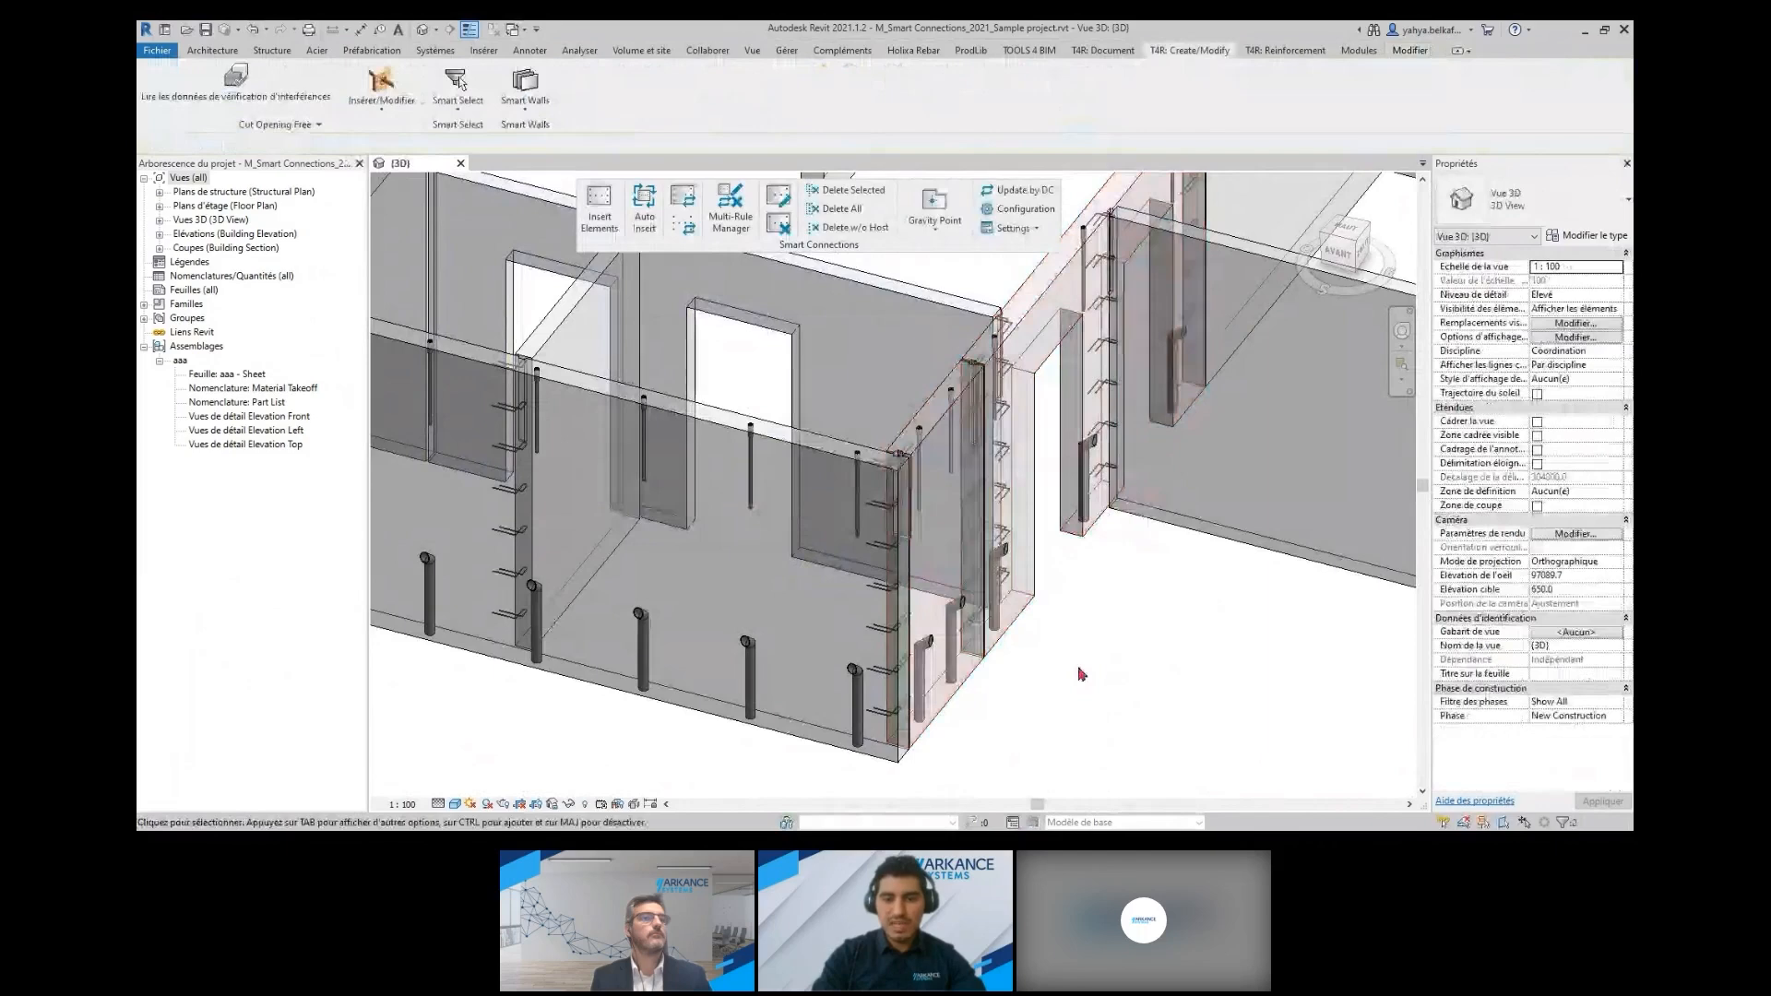
View the detailed front wall's element modification settings and the Smart Connections configuration, closing both without changes
{"action": "scroll", "coordinate": [1043, 622], "scroll_direction": "down", "scroll_amount": 5}
{"action": "middle_click_drag", "start_coordinate": [1044, 622], "coordinate": [703, 611]}
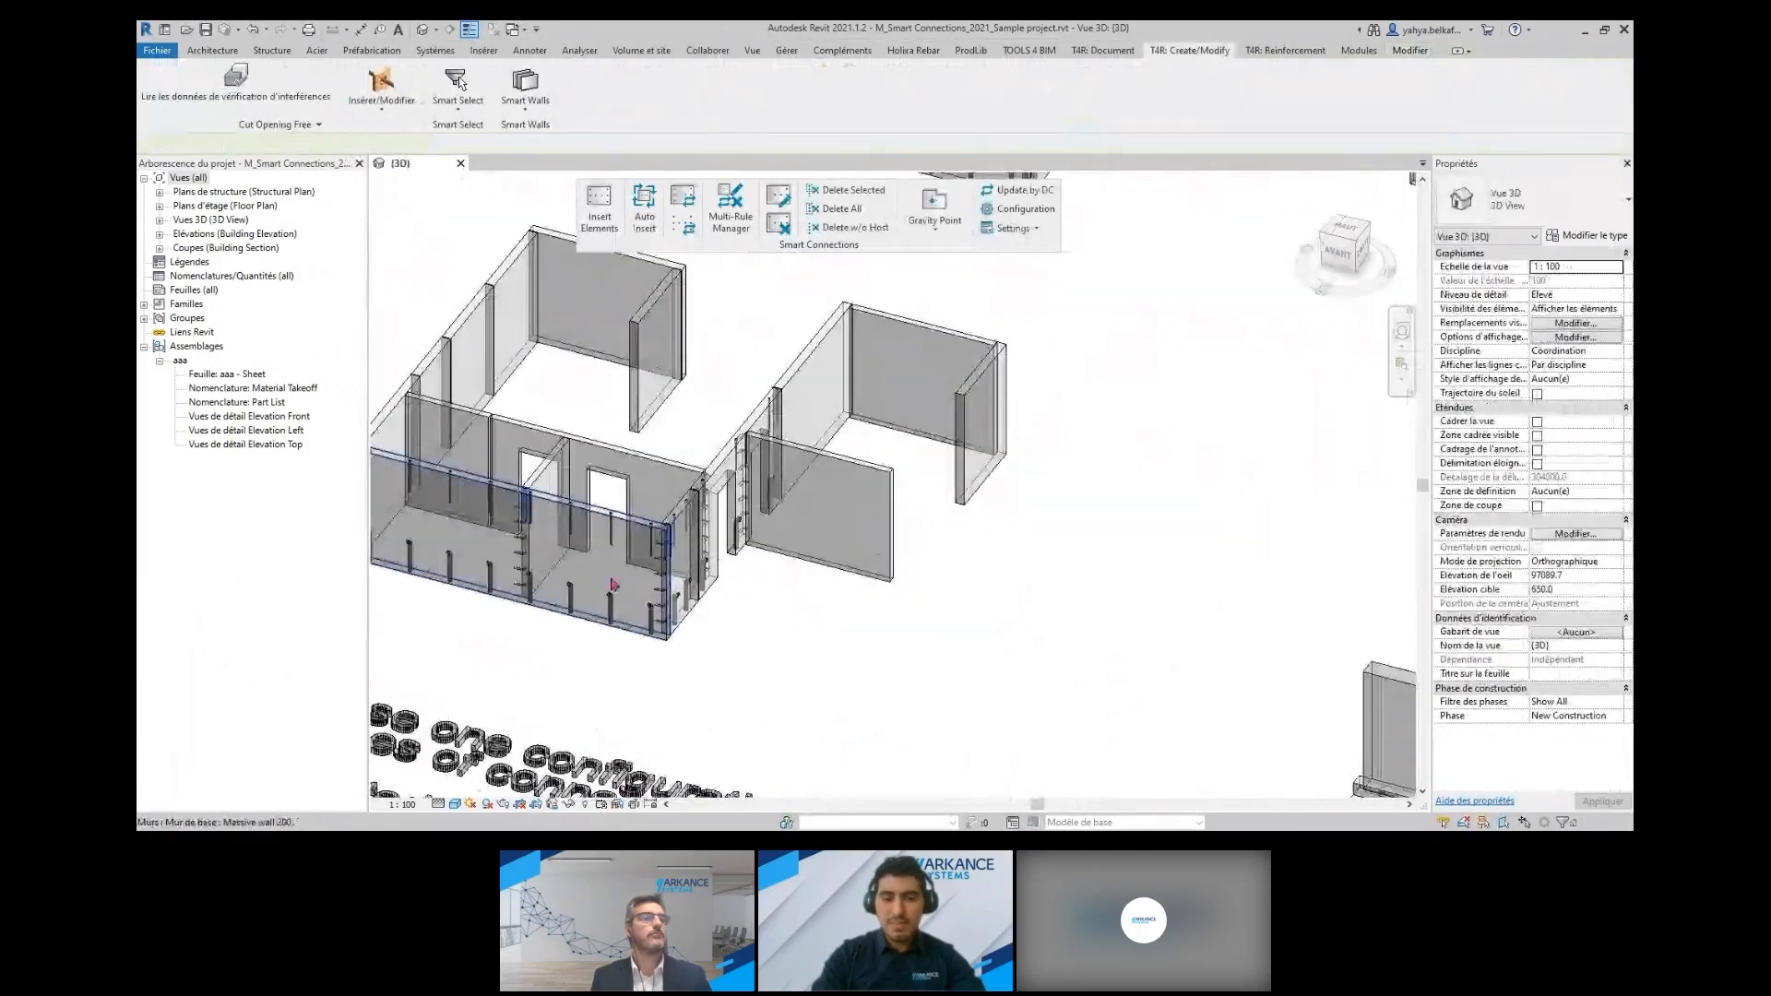
{"action": "left_click", "coordinate": [692, 609]}
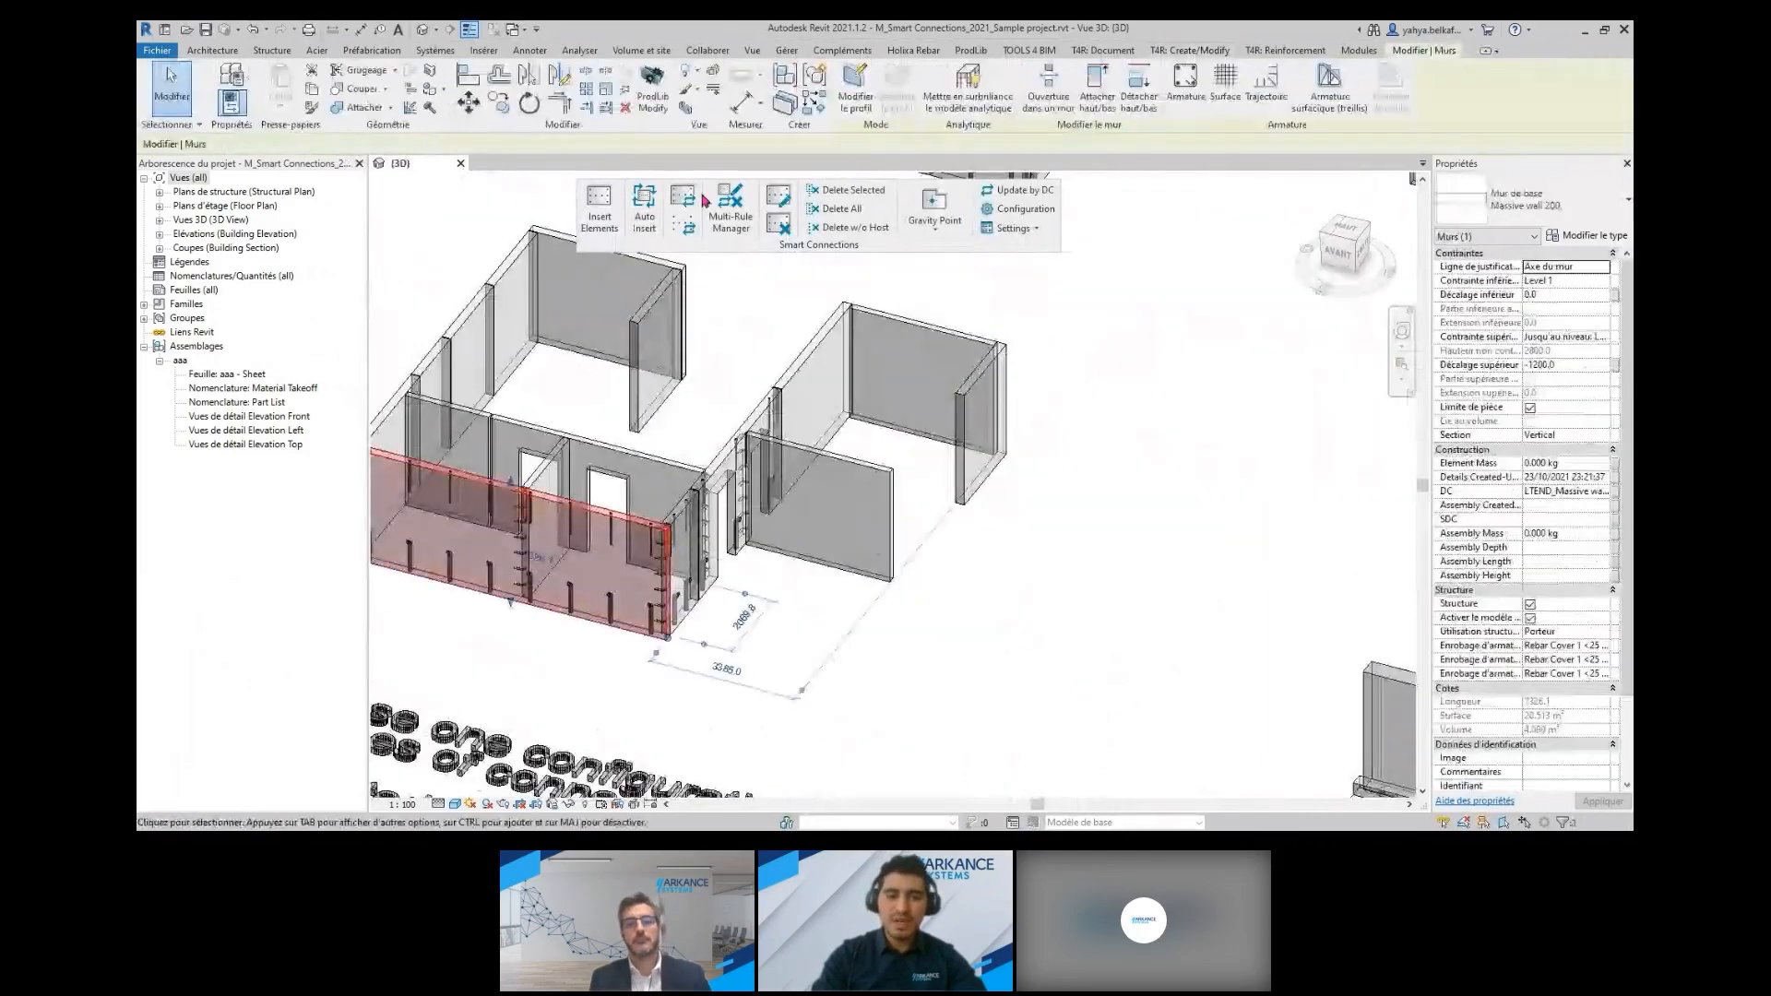
{"action": "left_click", "coordinate": [780, 198]}
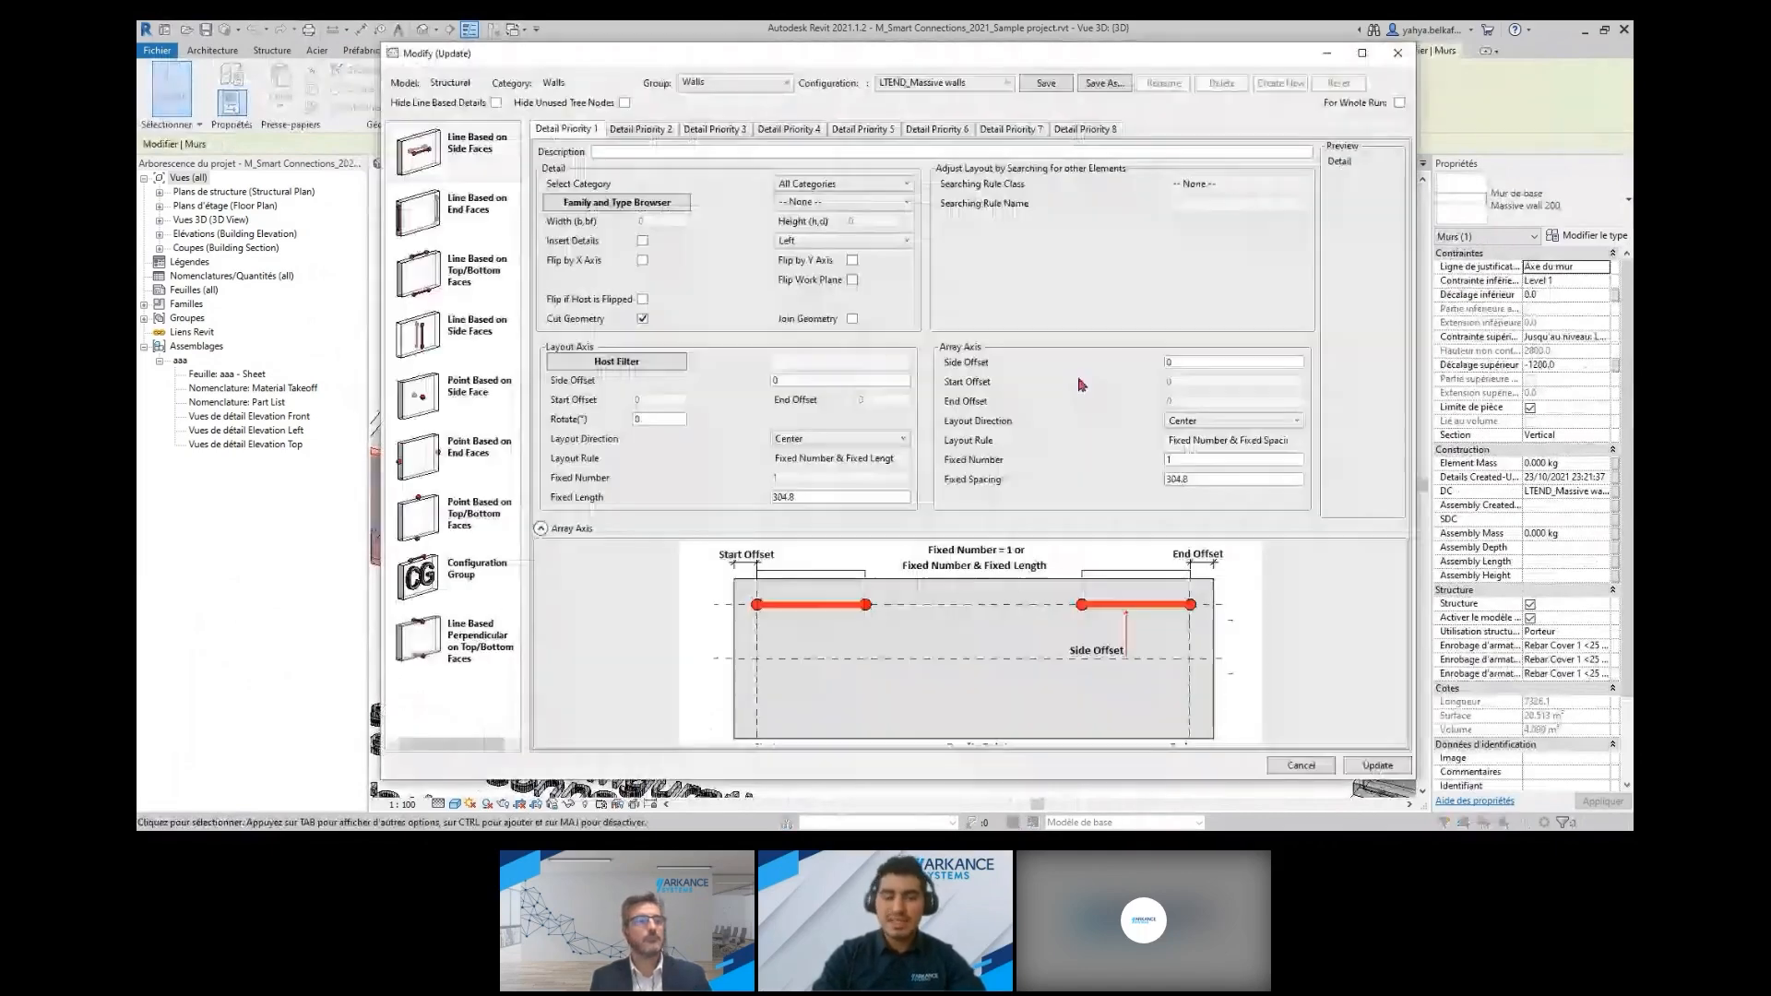
{"action": "key", "text": "Escape"}
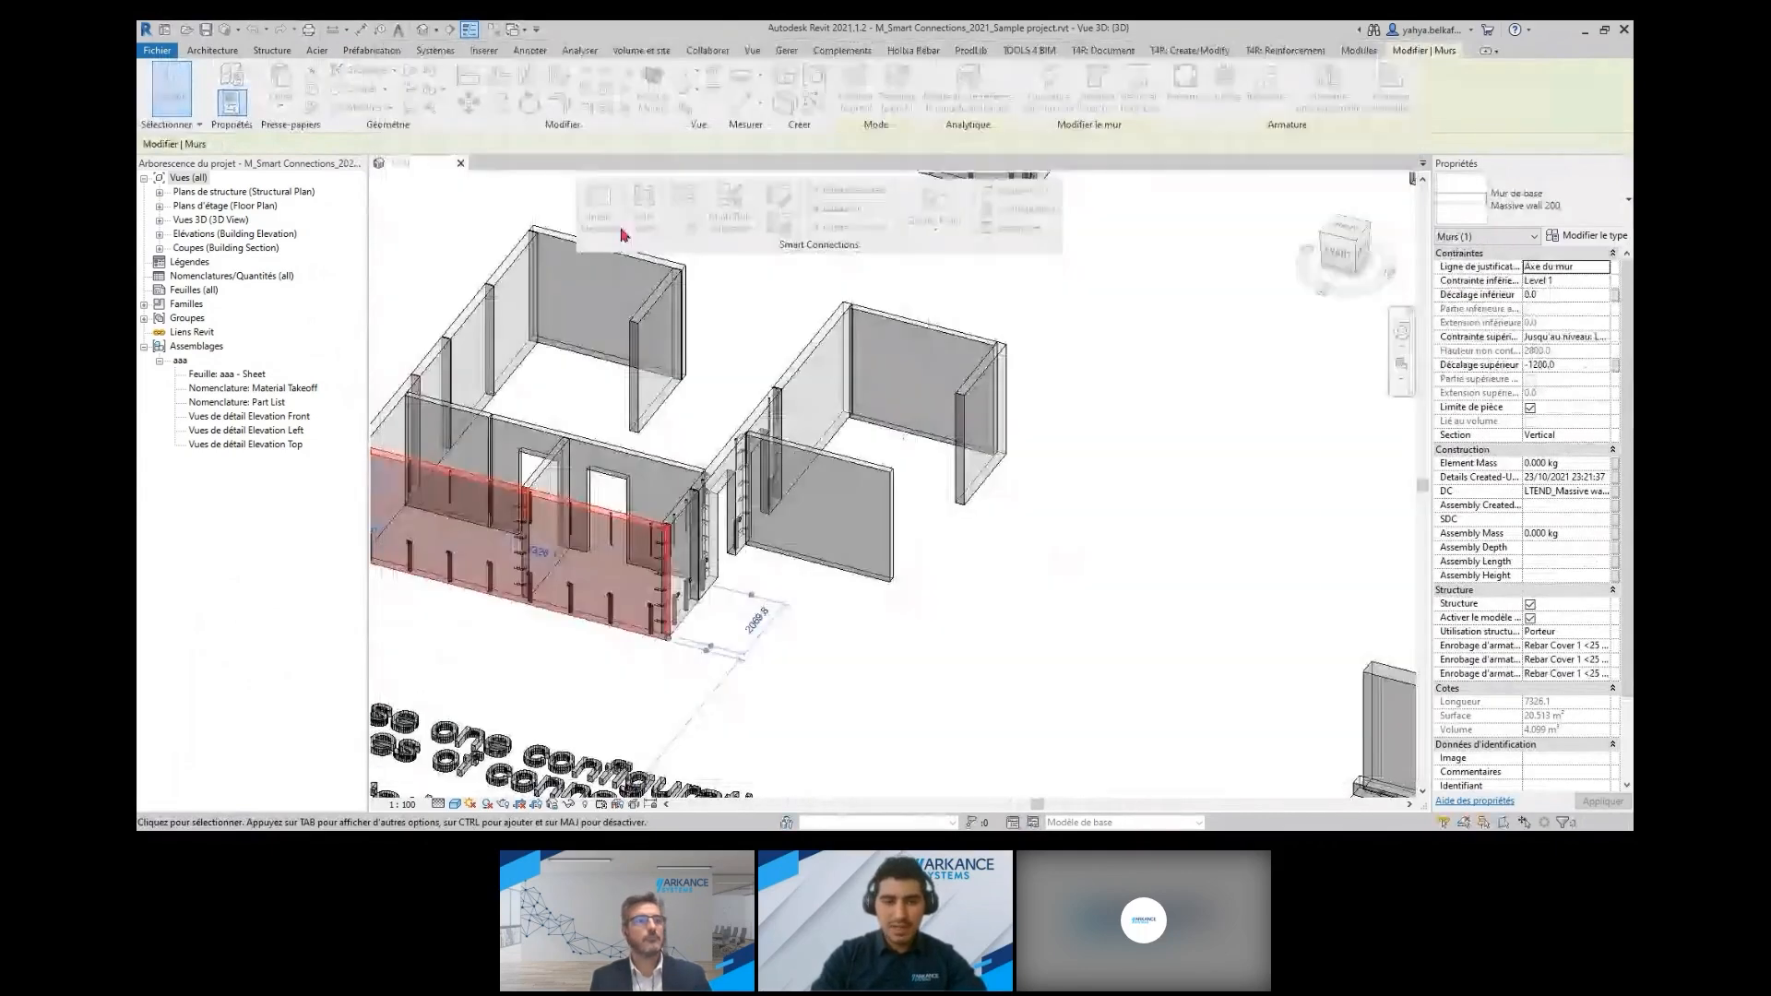
{"action": "key", "text": "ctrl"}
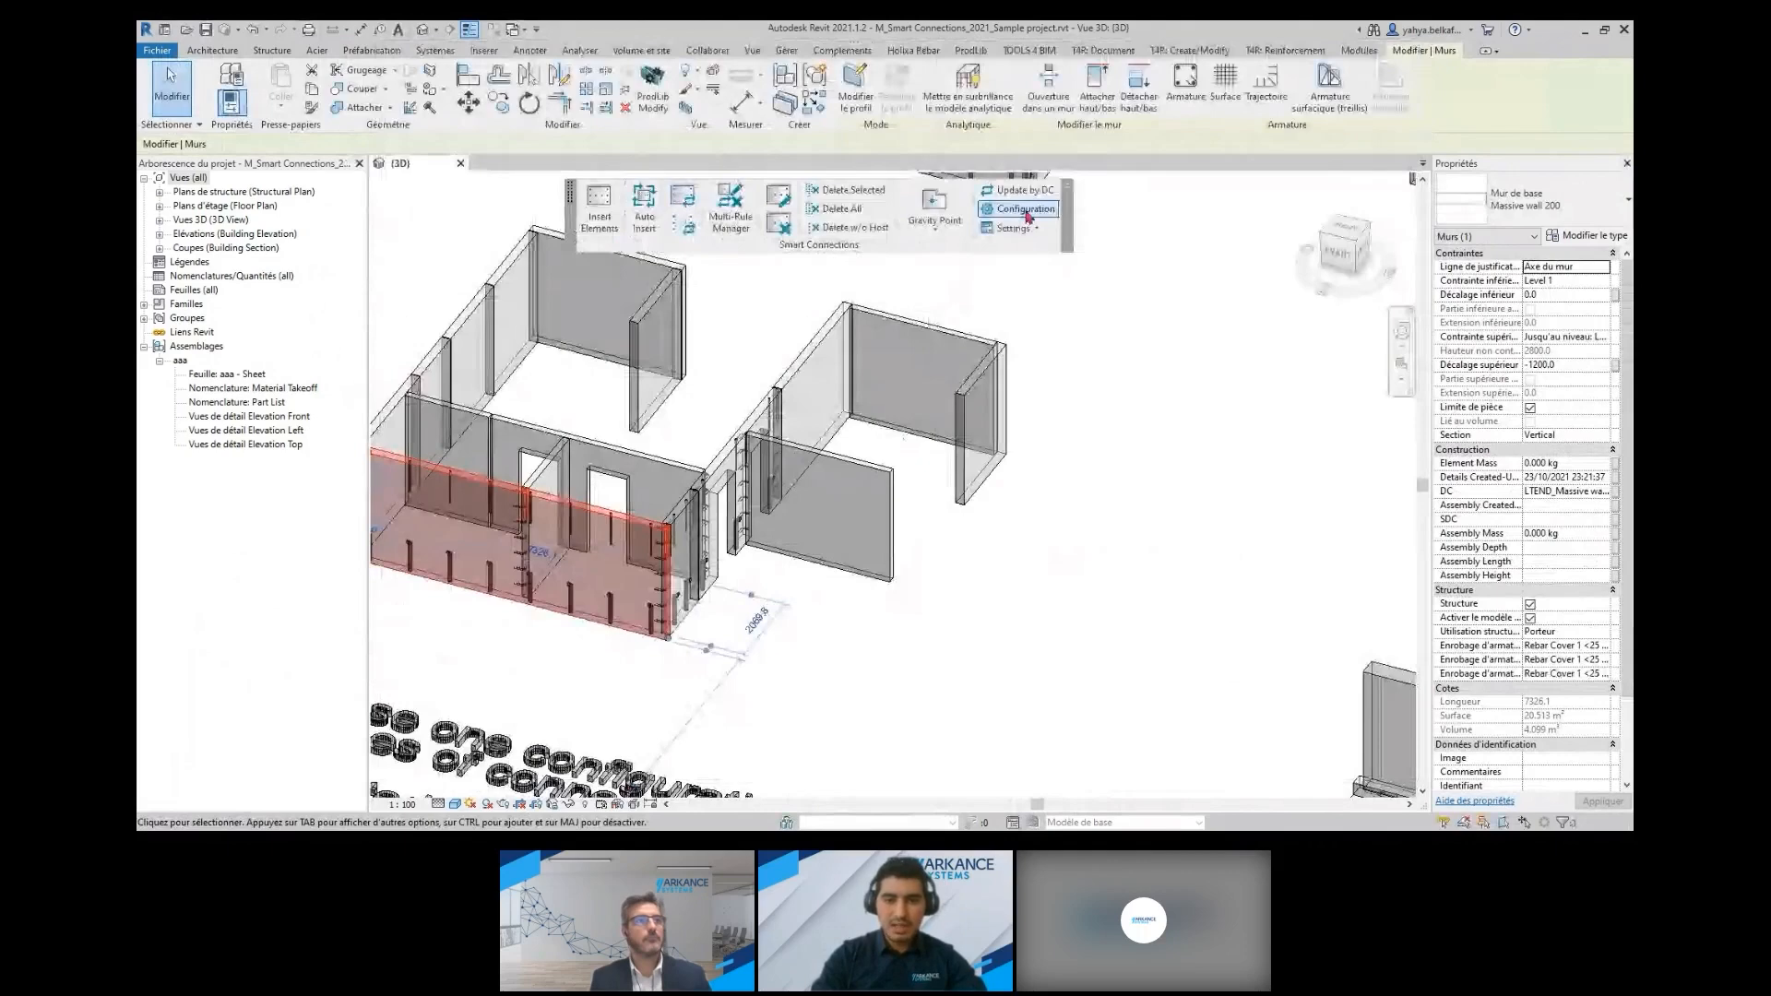
{"action": "left_click", "coordinate": [1029, 217]}
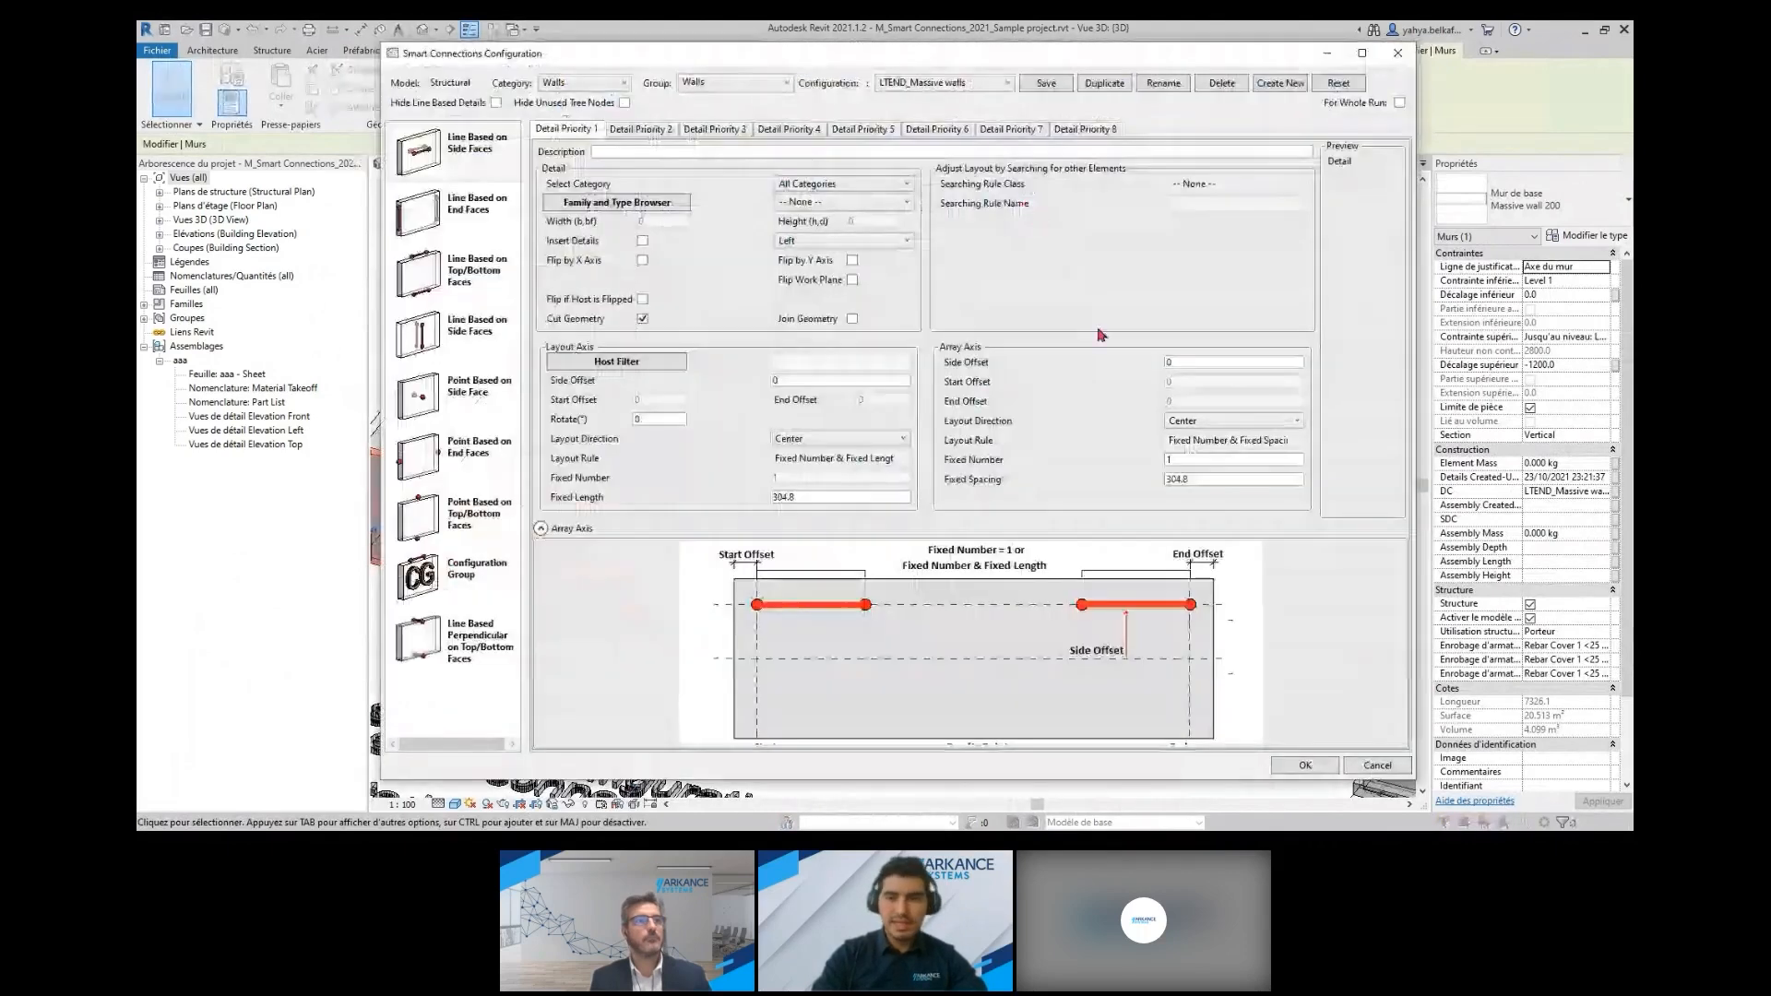
{"action": "left_click", "coordinate": [1398, 54]}
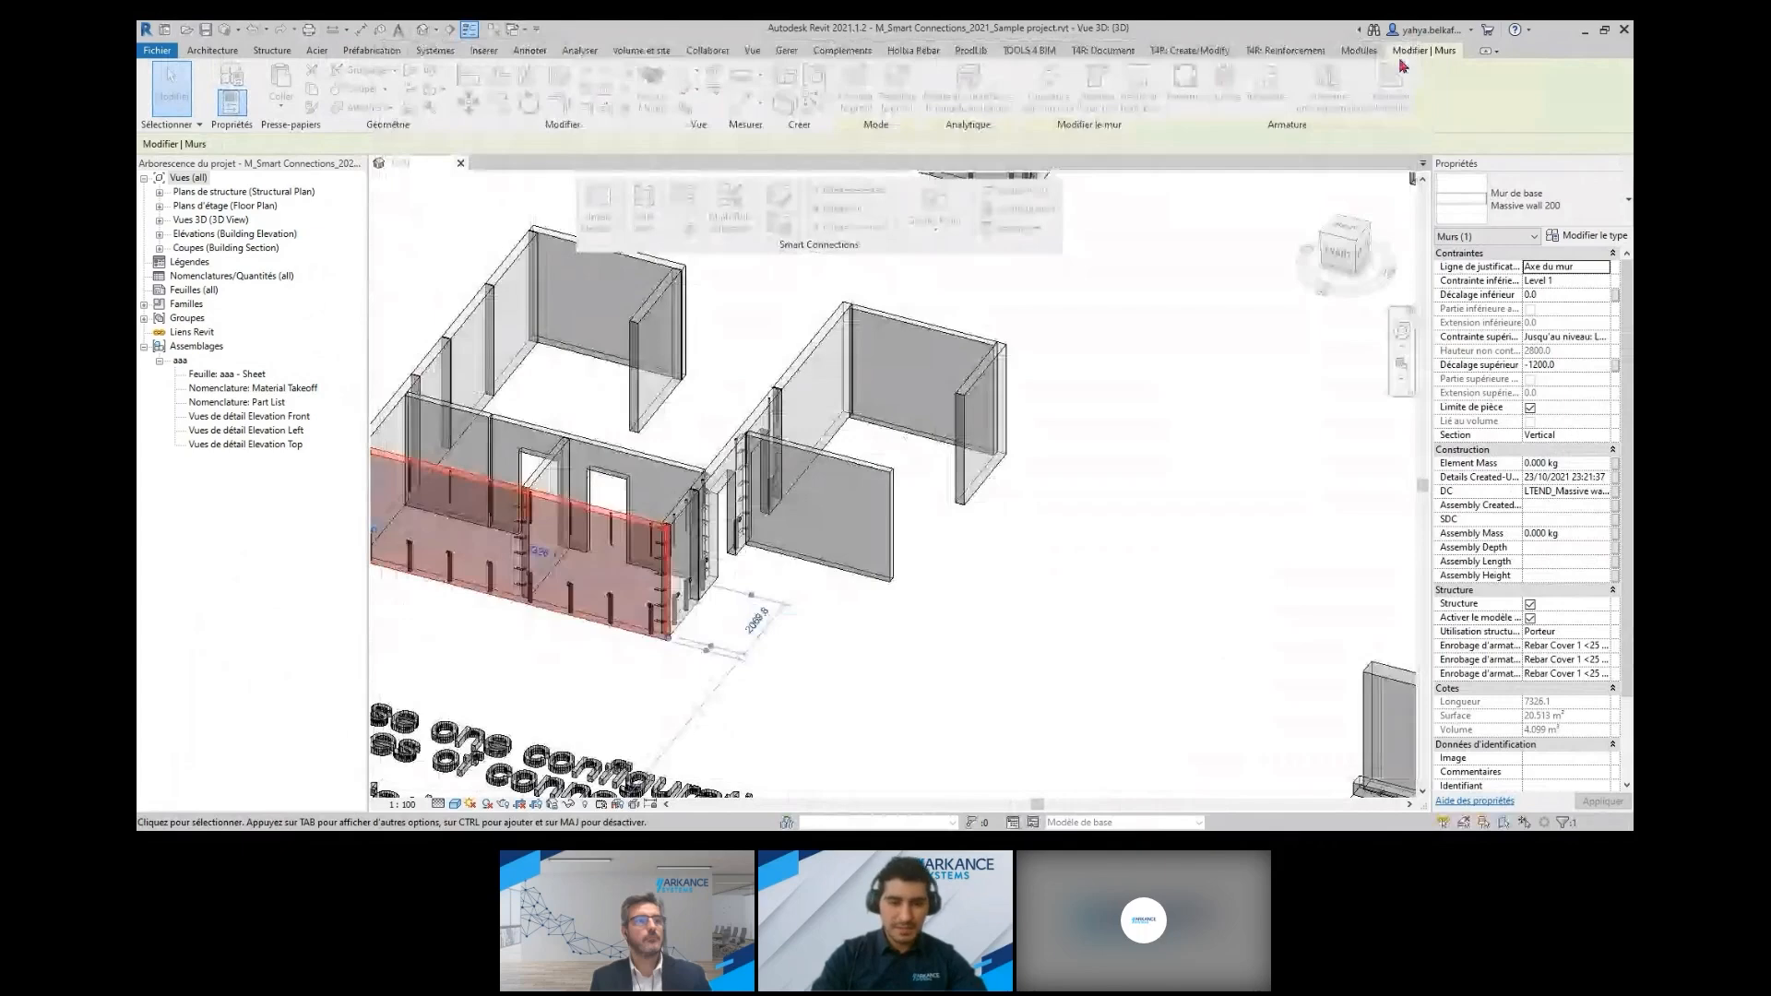
{"action": "left_click", "coordinate": [1083, 323]}
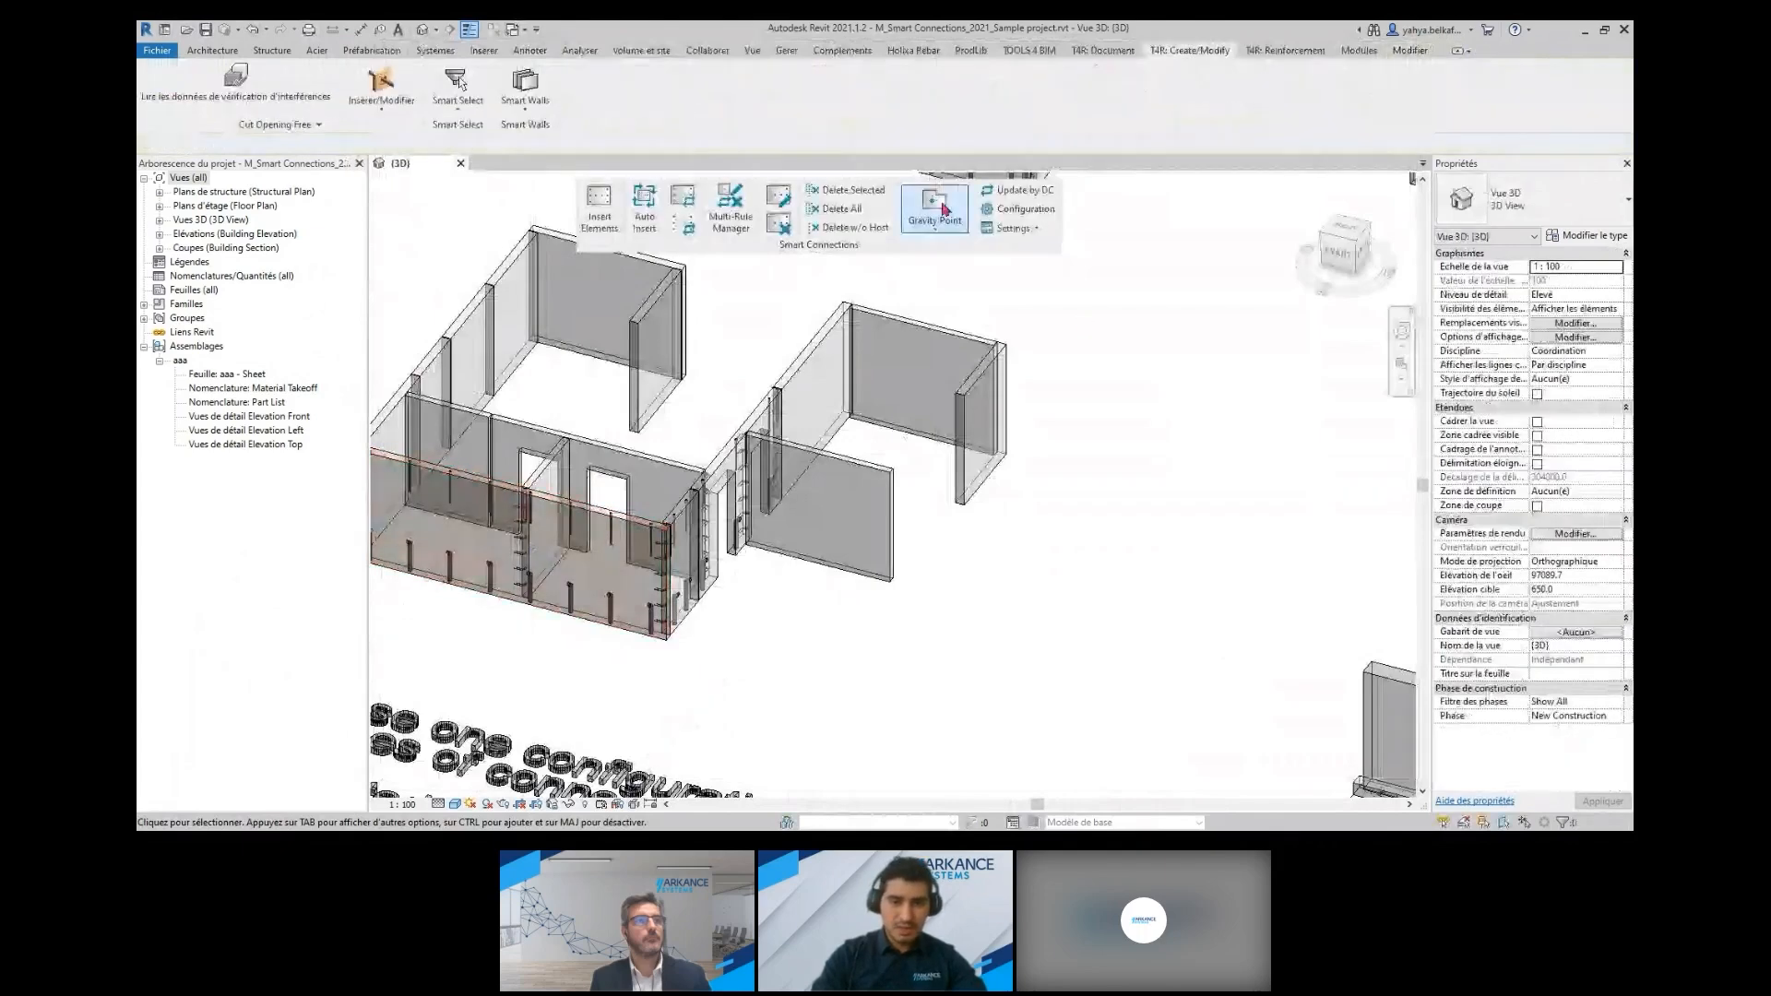
Inspect the wall connections of the double-tee floor sample and select the SBKL 200x200 connection at the slab's outer corner
{"action": "scroll", "coordinate": [1084, 457], "scroll_direction": "down", "scroll_amount": 5}
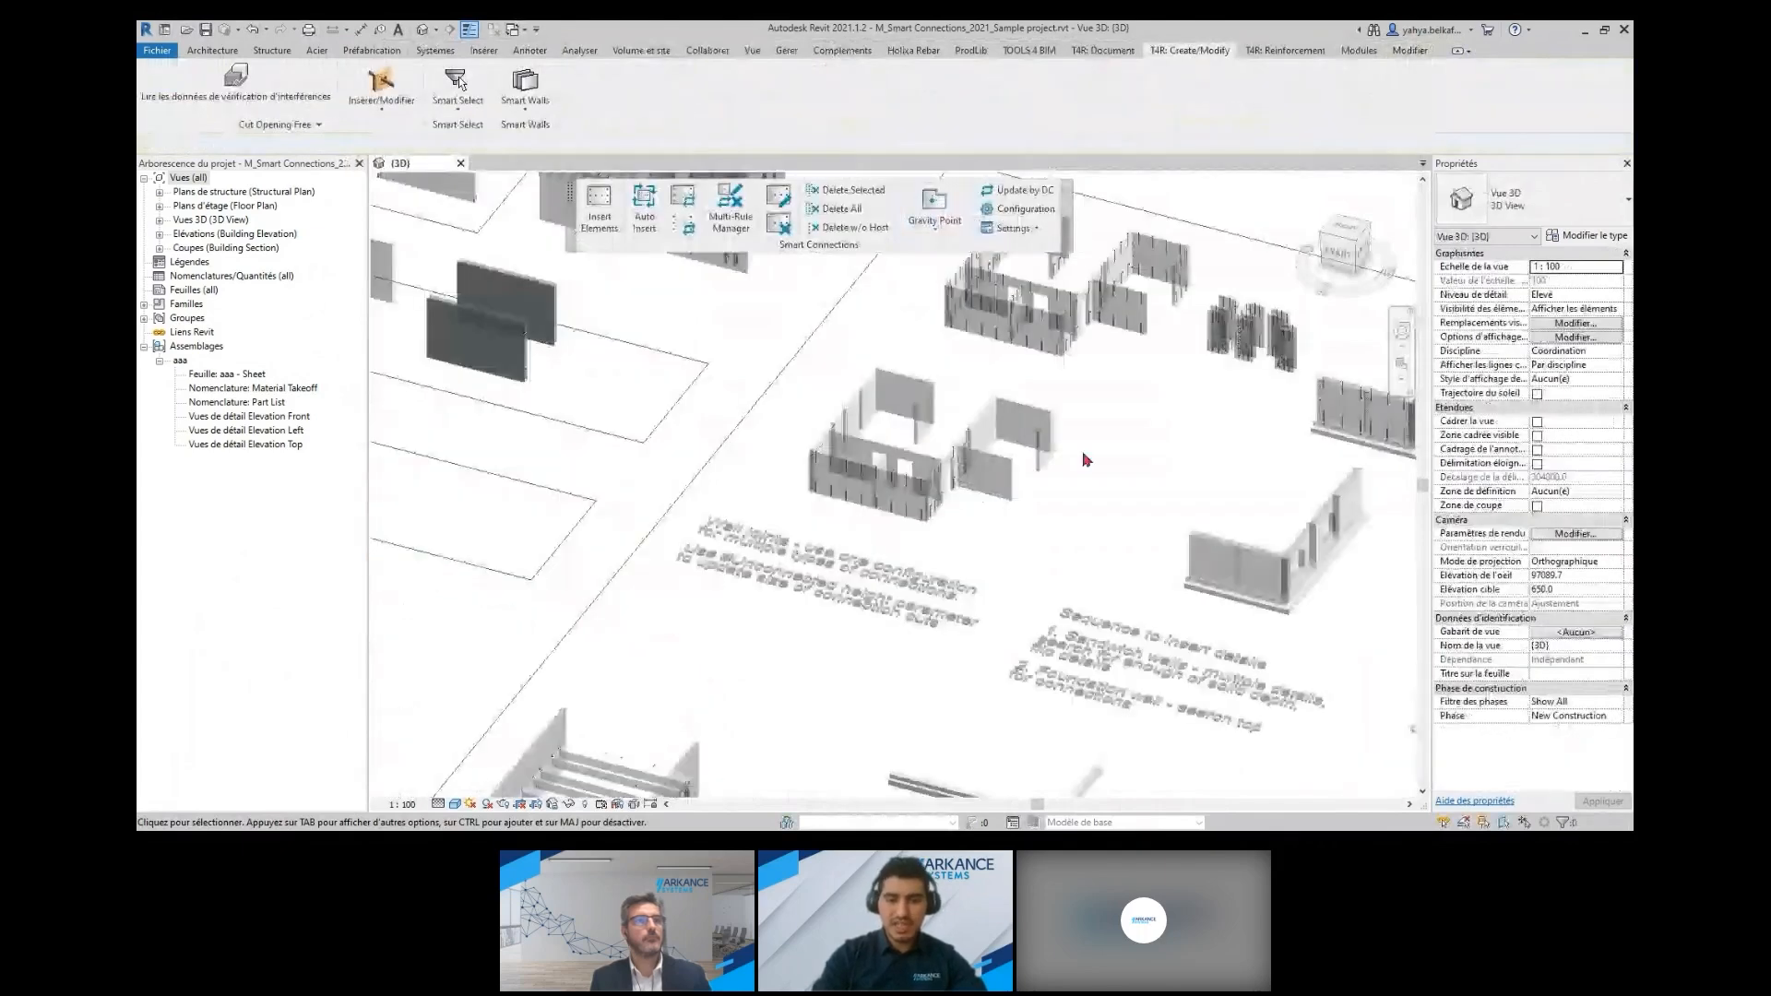
{"action": "scroll", "coordinate": [1083, 453], "scroll_direction": "down", "scroll_amount": 1}
{"action": "middle_click_drag", "start_coordinate": [1083, 453], "coordinate": [1166, 293]}
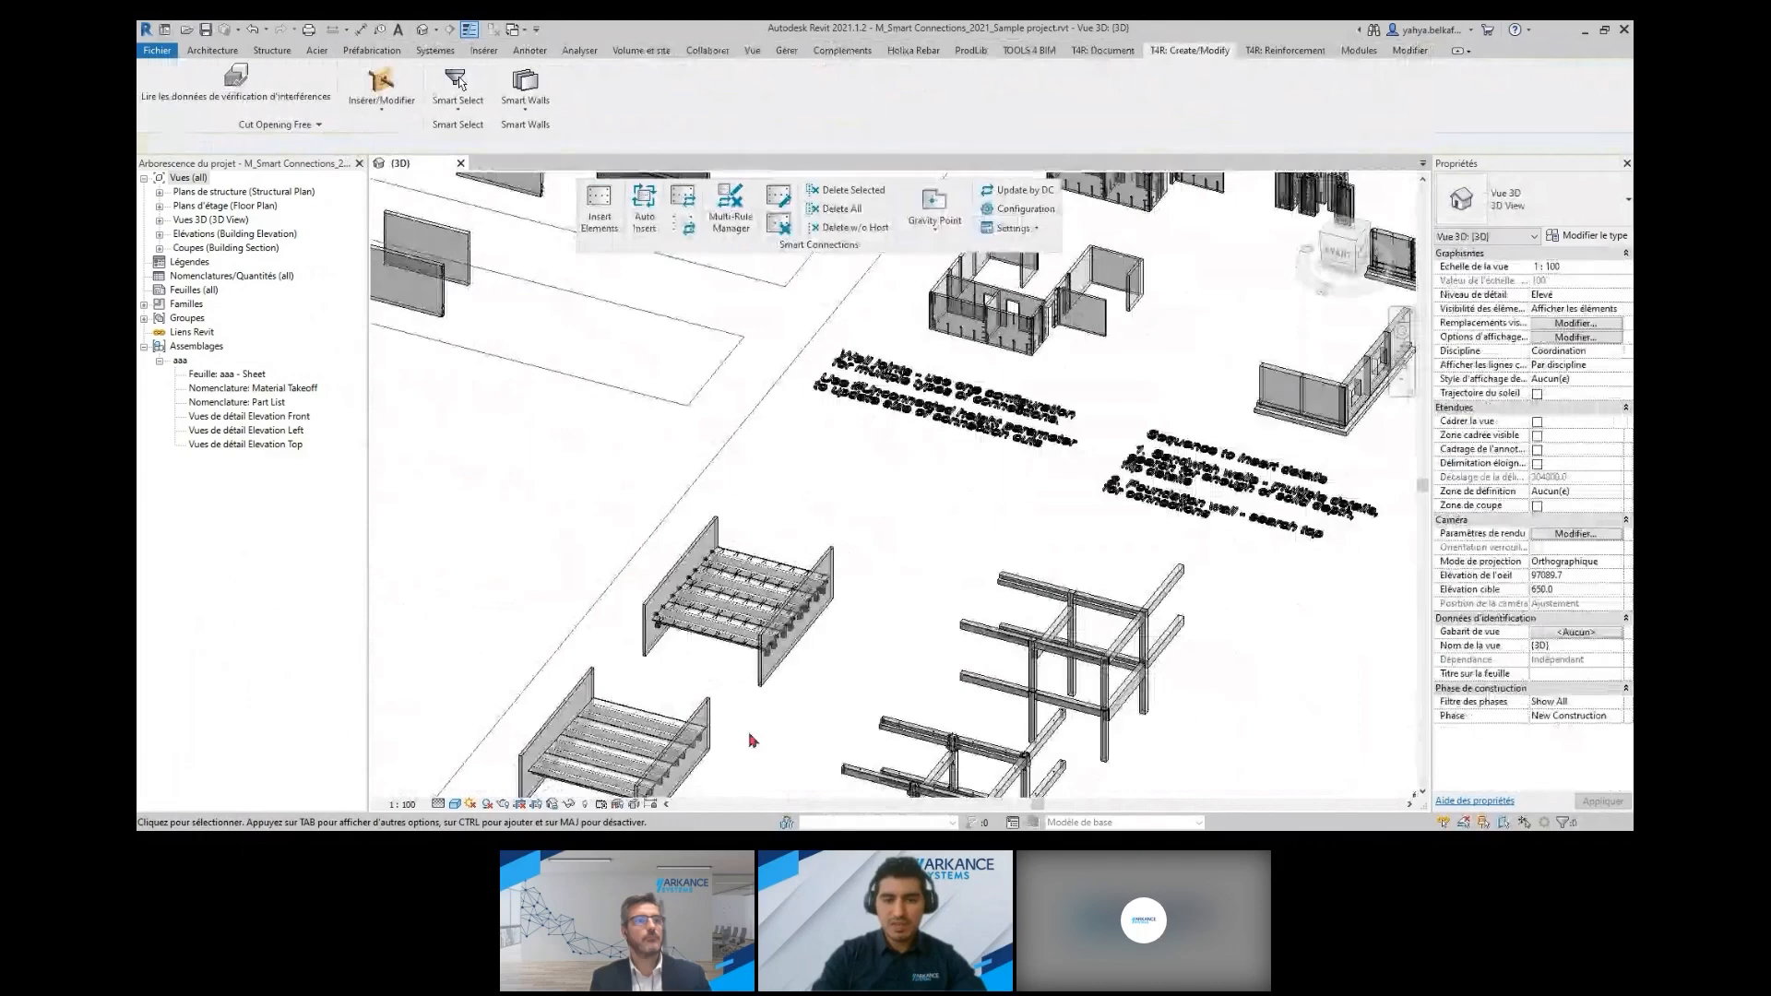
{"action": "middle_click_drag", "start_coordinate": [751, 740], "coordinate": [951, 729], "text": "shift"}
{"action": "scroll", "coordinate": [964, 634], "scroll_direction": "up", "scroll_amount": 2}
{"action": "middle_click_drag", "start_coordinate": [1004, 387], "coordinate": [1116, 504]}
{"action": "scroll", "coordinate": [966, 634], "scroll_direction": "up", "scroll_amount": 3}
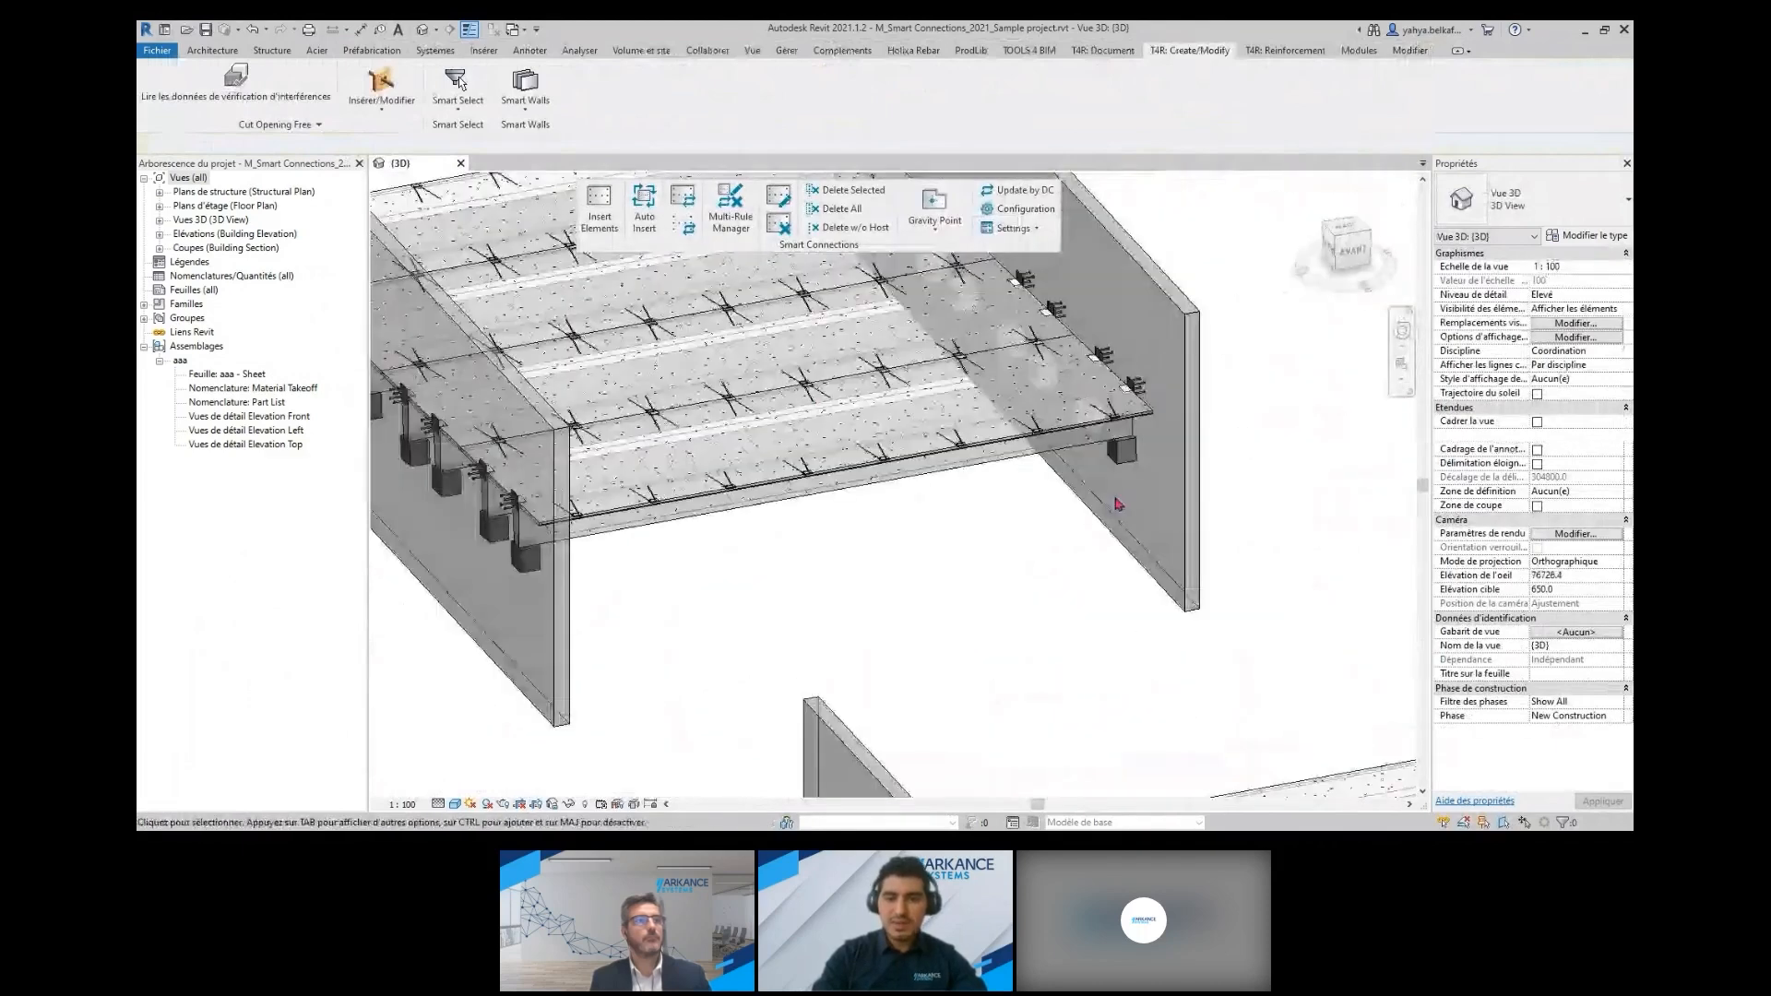
{"action": "scroll", "coordinate": [1116, 504], "scroll_direction": "up", "scroll_amount": 5}
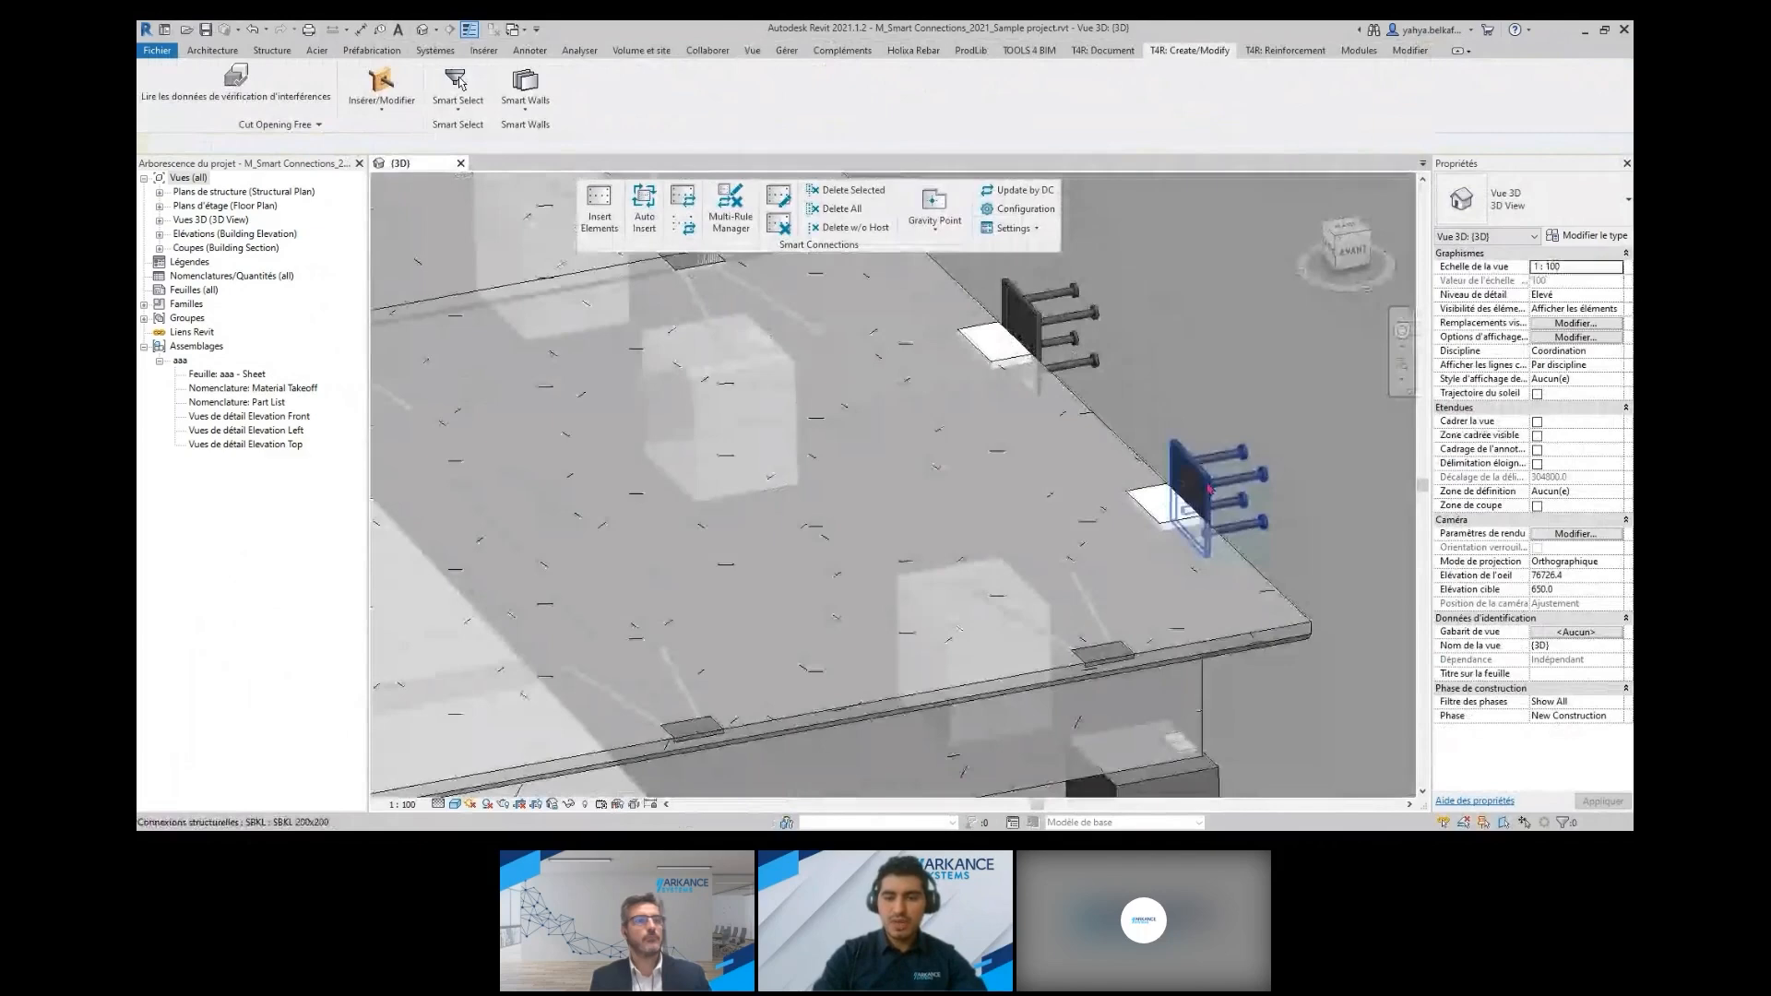
{"action": "left_click", "coordinate": [1208, 489]}
{"action": "scroll", "coordinate": [1207, 488], "scroll_direction": "down", "scroll_amount": 4}
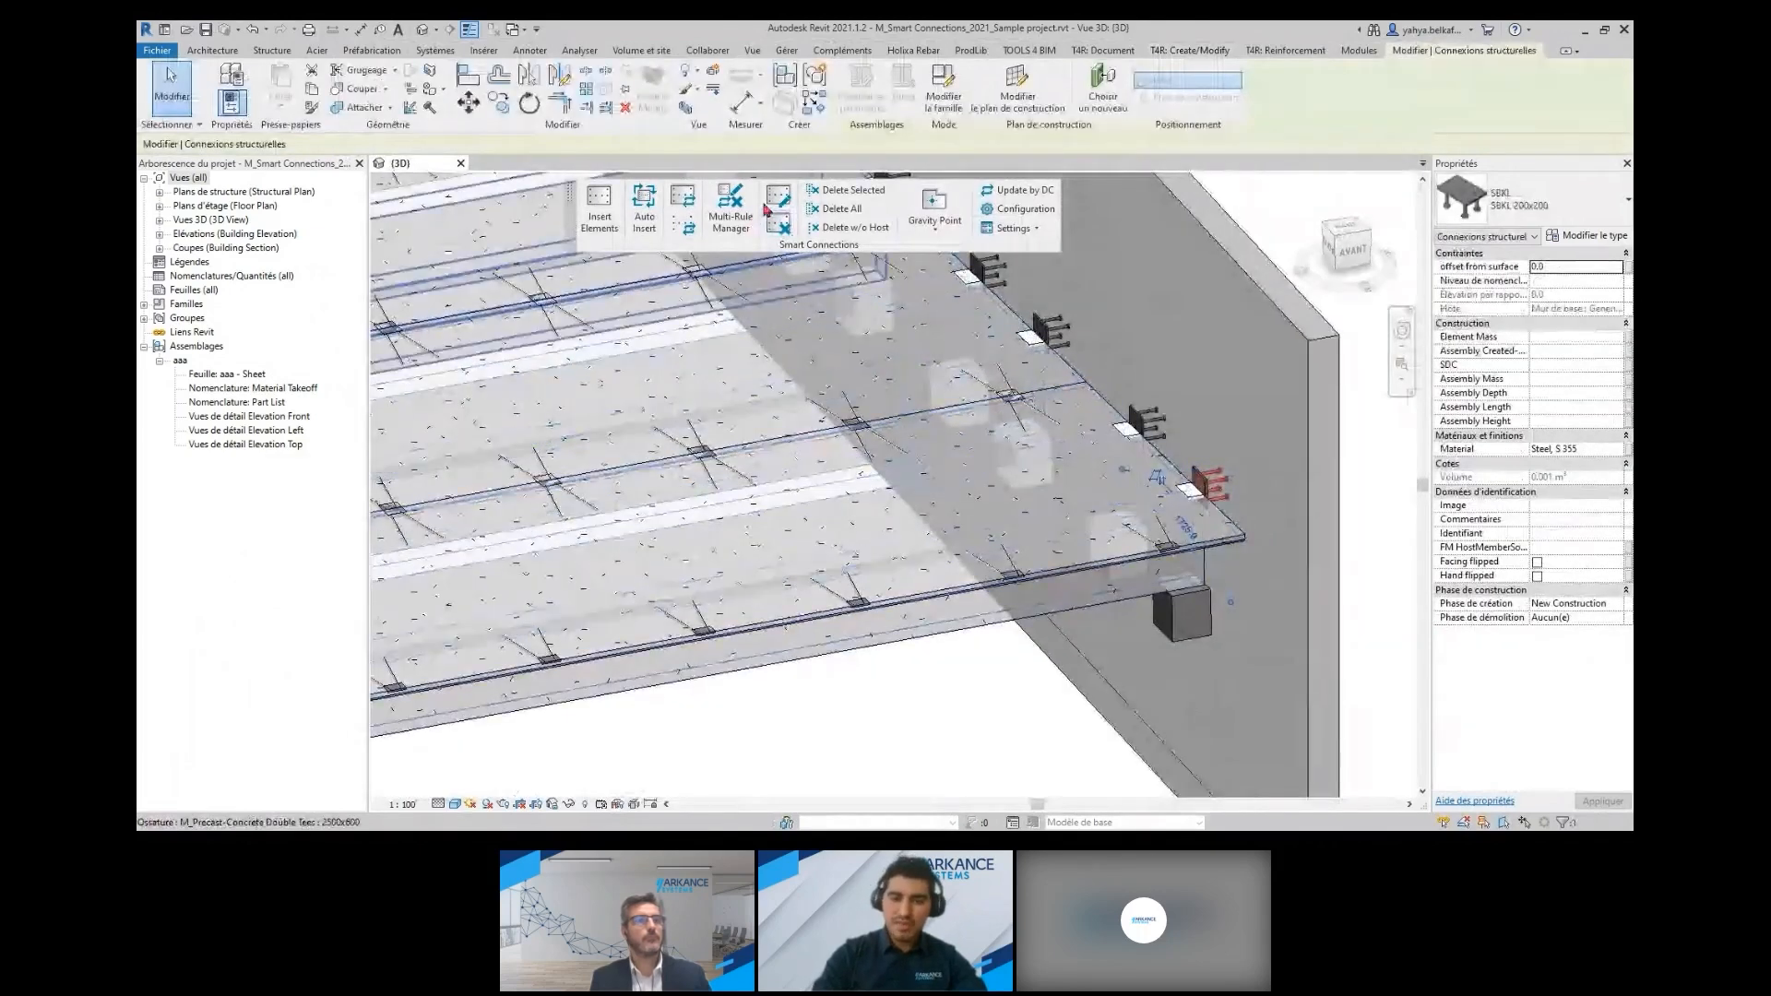
Review the Ramp wall settings of the selected connection, browse the families for the searched elements, and close without updating
{"action": "left_click", "coordinate": [778, 198]}
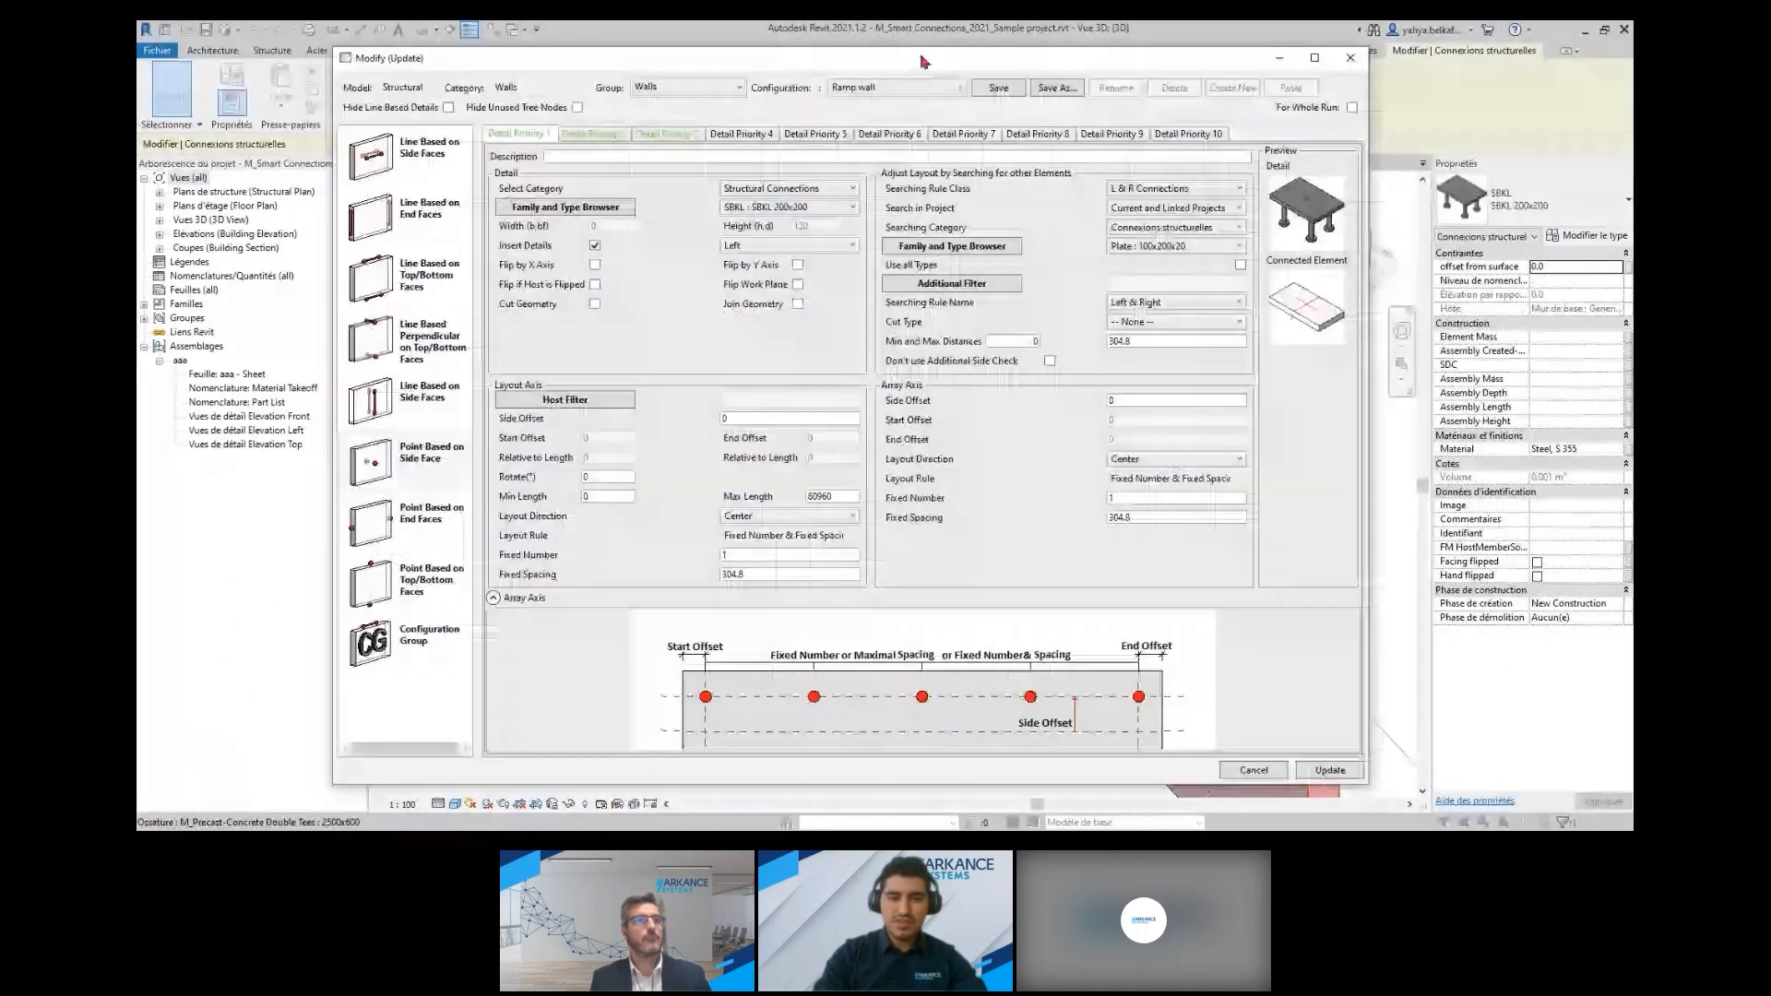
{"action": "left_click_drag", "start_coordinate": [921, 53], "coordinate": [725, 57]}
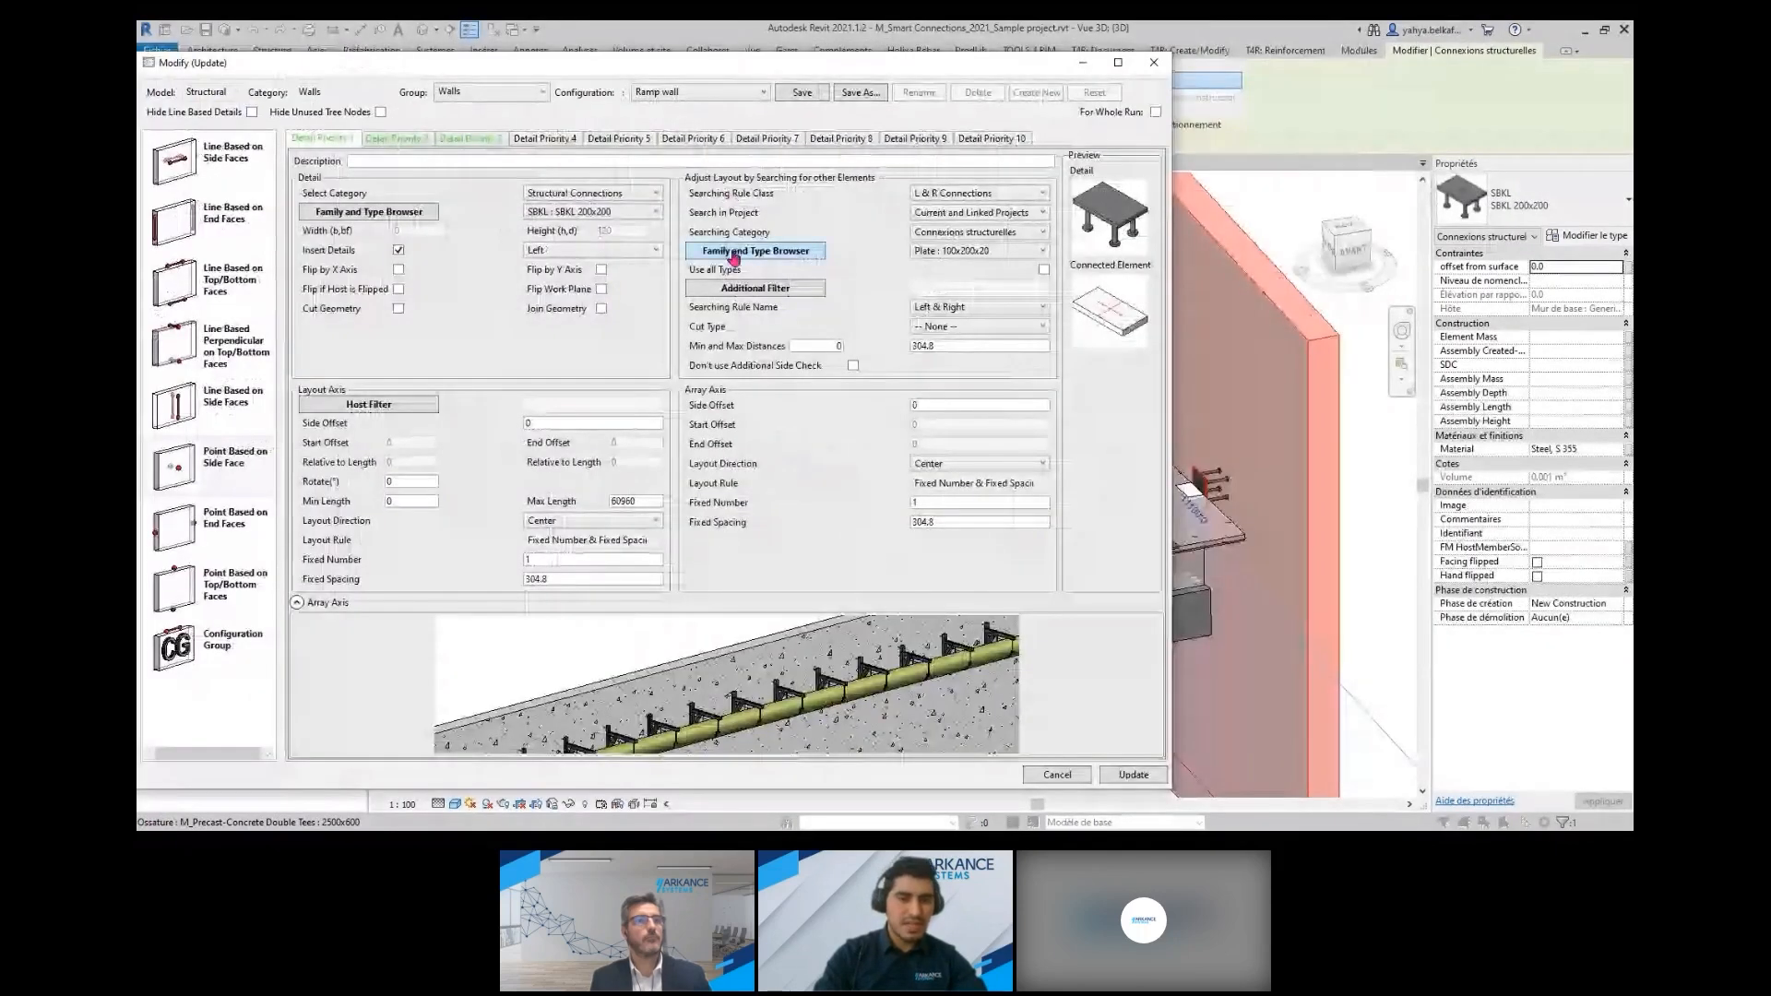
{"action": "left_click", "coordinate": [793, 256]}
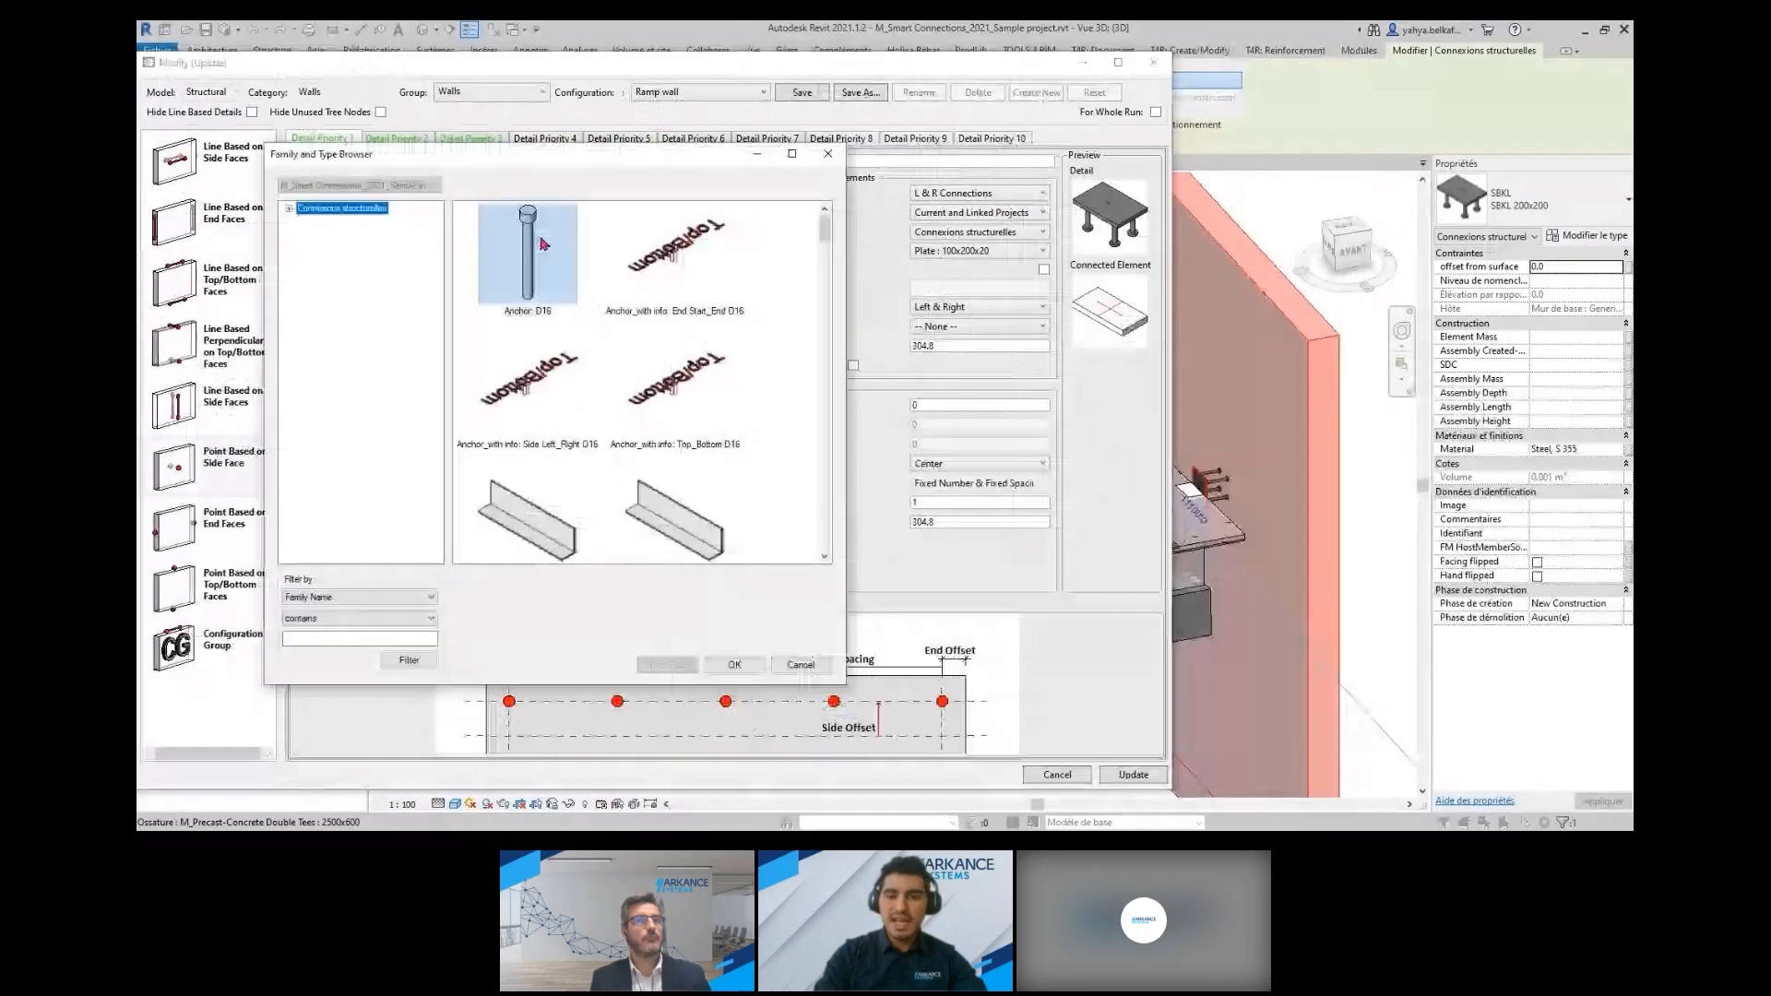
{"action": "left_click", "coordinate": [827, 154]}
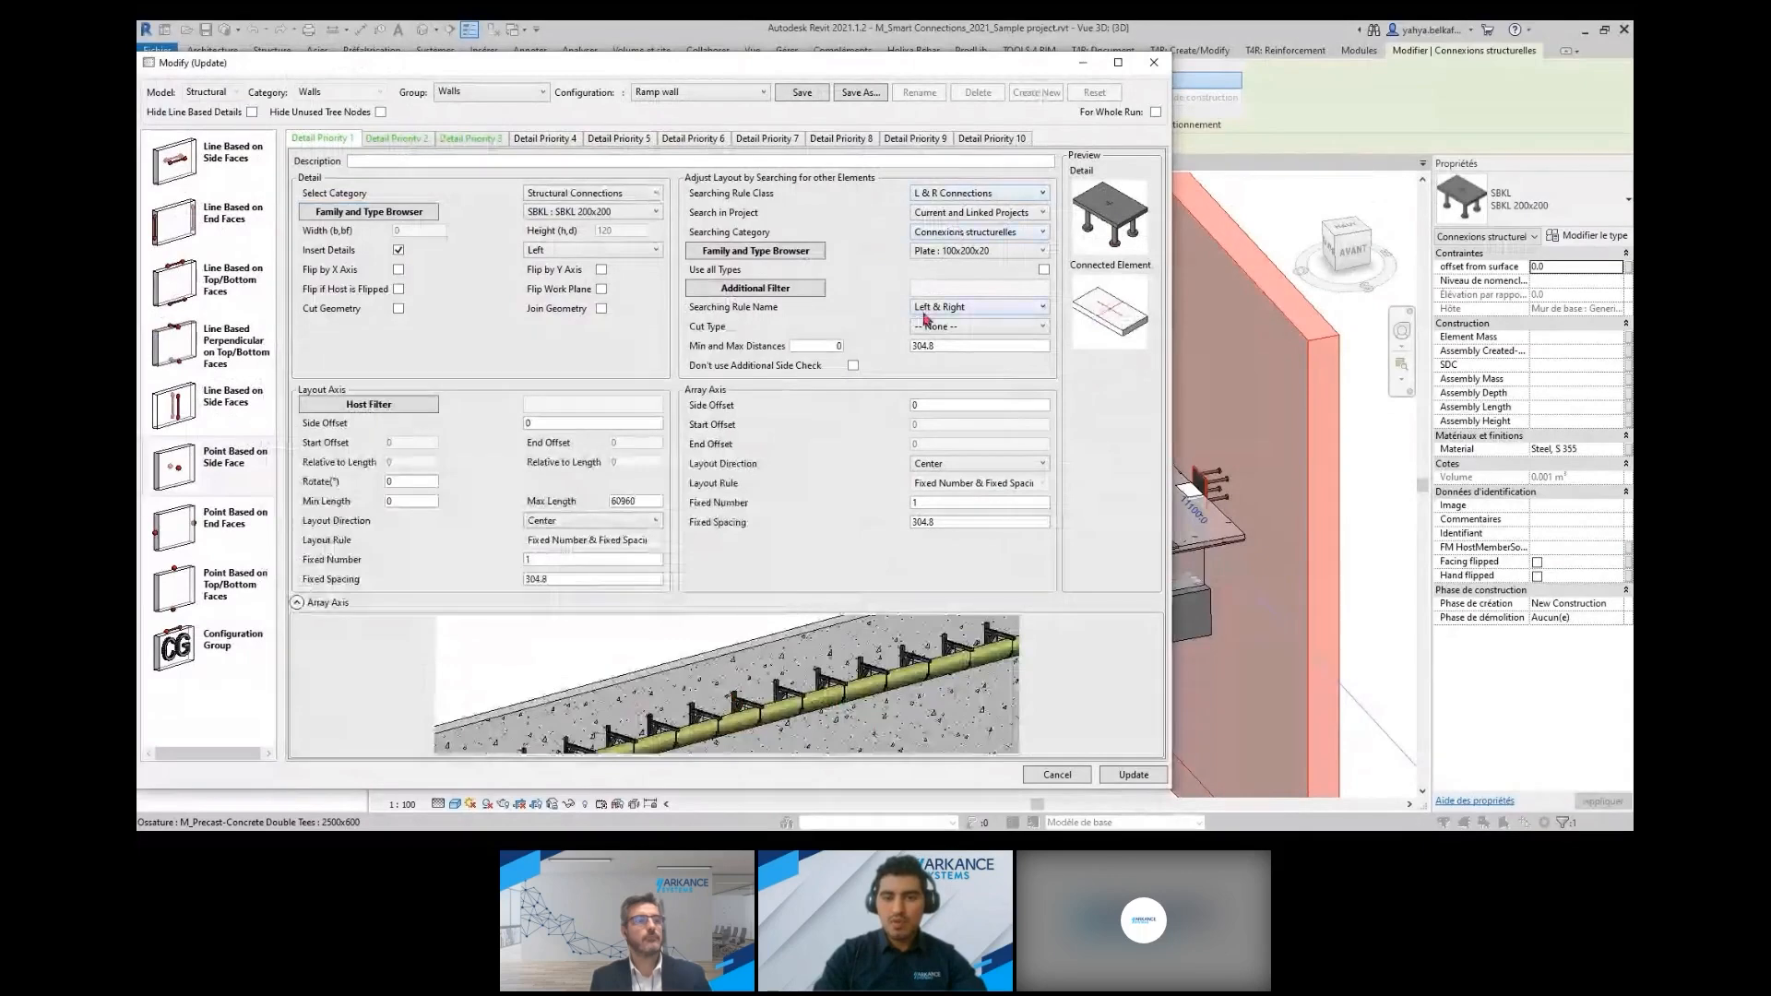
{"action": "left_click", "coordinate": [1153, 64]}
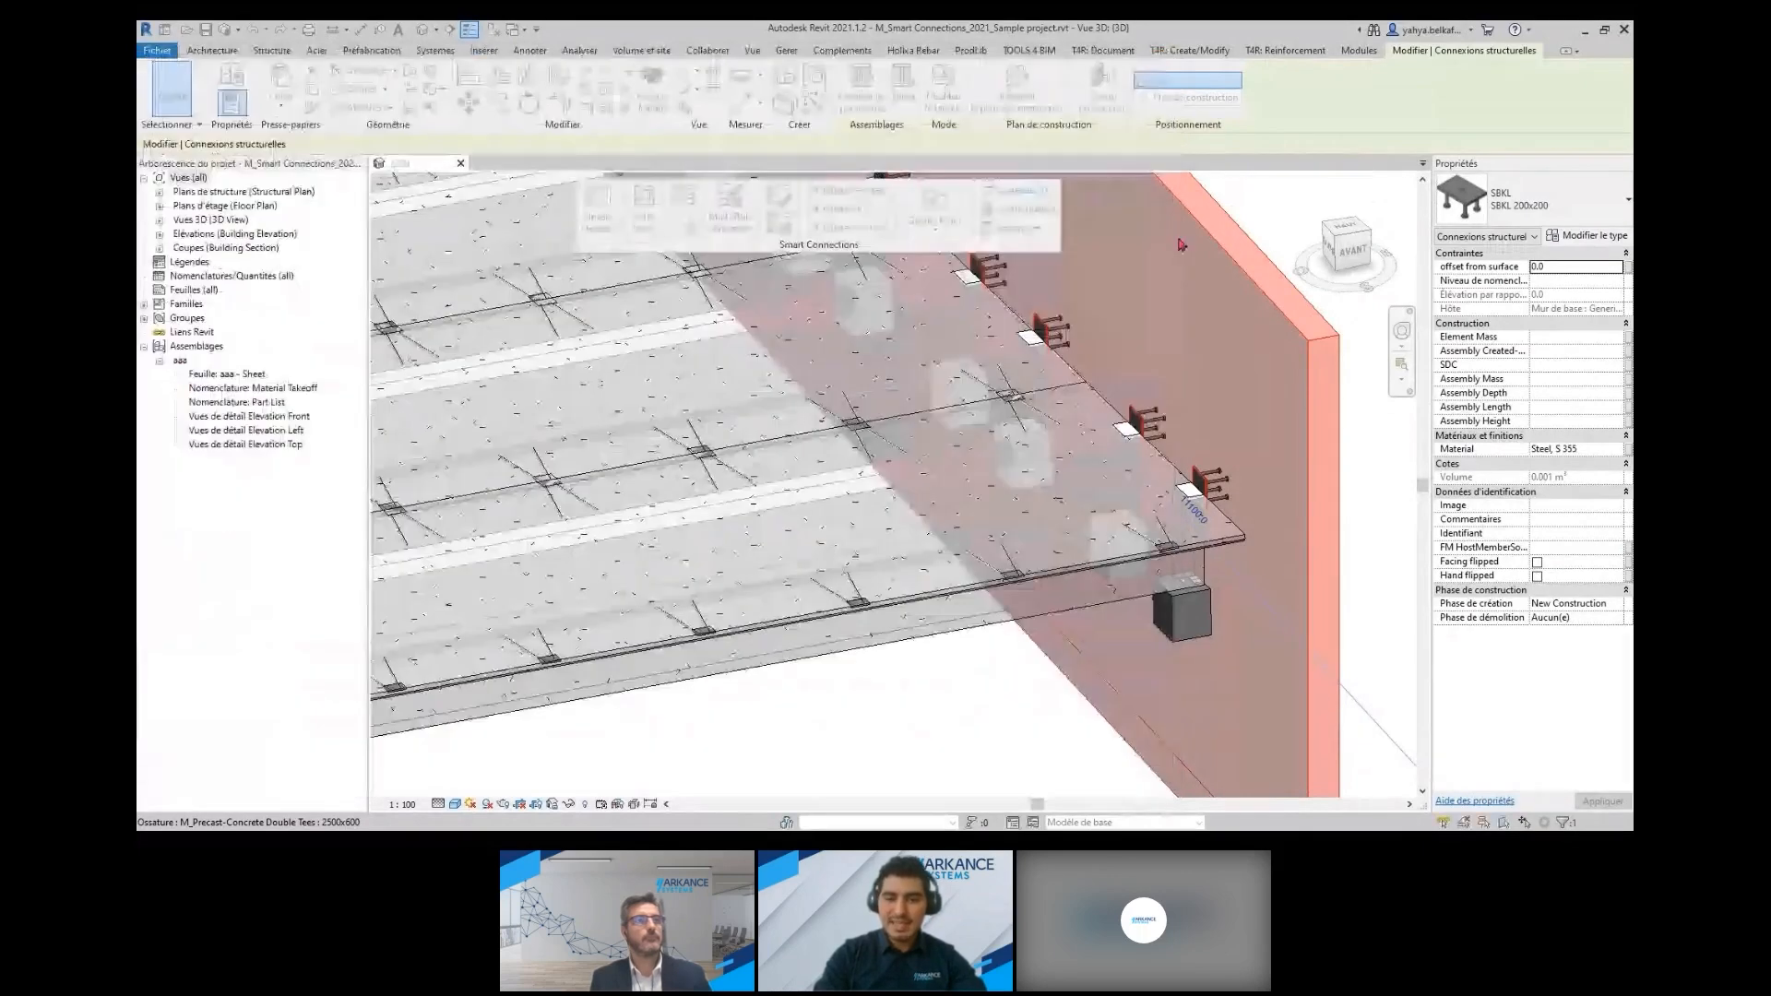
Examine the double-tee floor samples and the connections between their slabs and supporting walls
{"action": "scroll", "coordinate": [1218, 461], "scroll_direction": "down", "scroll_amount": 4}
{"action": "left_click", "coordinate": [1127, 620]}
{"action": "middle_click_drag", "start_coordinate": [1184, 723], "coordinate": [971, 562]}
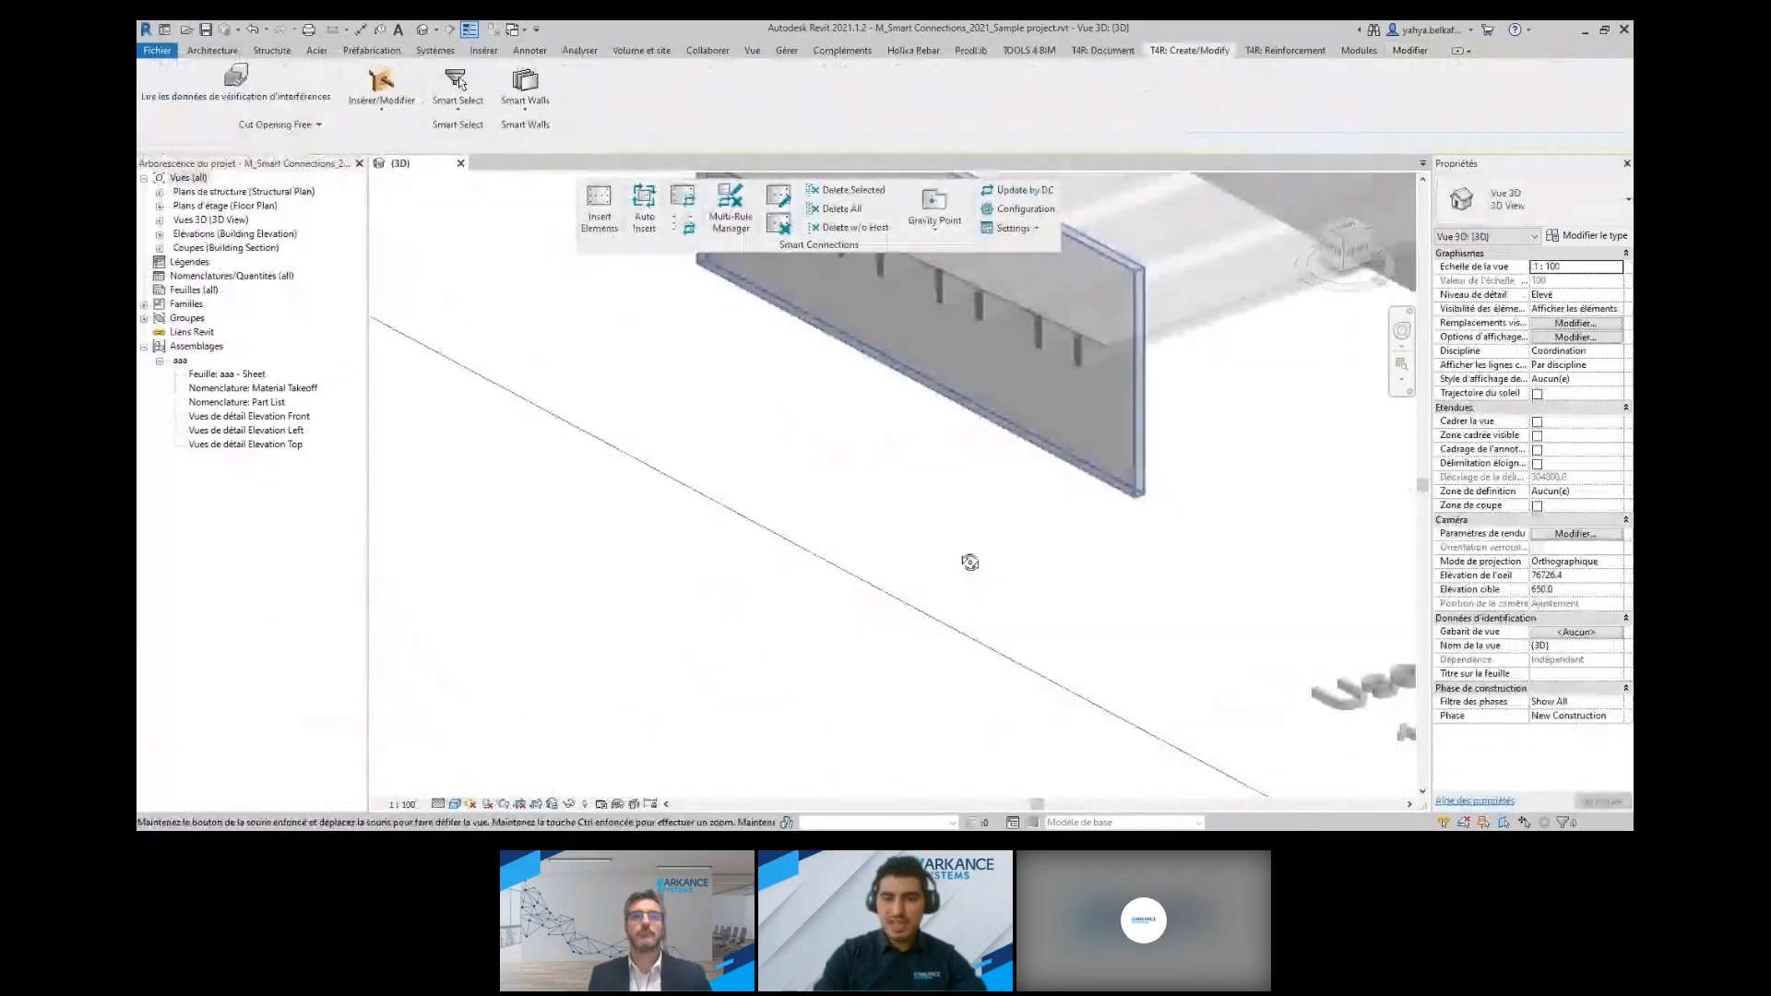
{"action": "left_click", "coordinate": [1042, 388]}
{"action": "middle_click_drag", "start_coordinate": [1070, 502], "coordinate": [1219, 815]}
{"action": "scroll", "coordinate": [1099, 790], "scroll_direction": "down", "scroll_amount": 4}
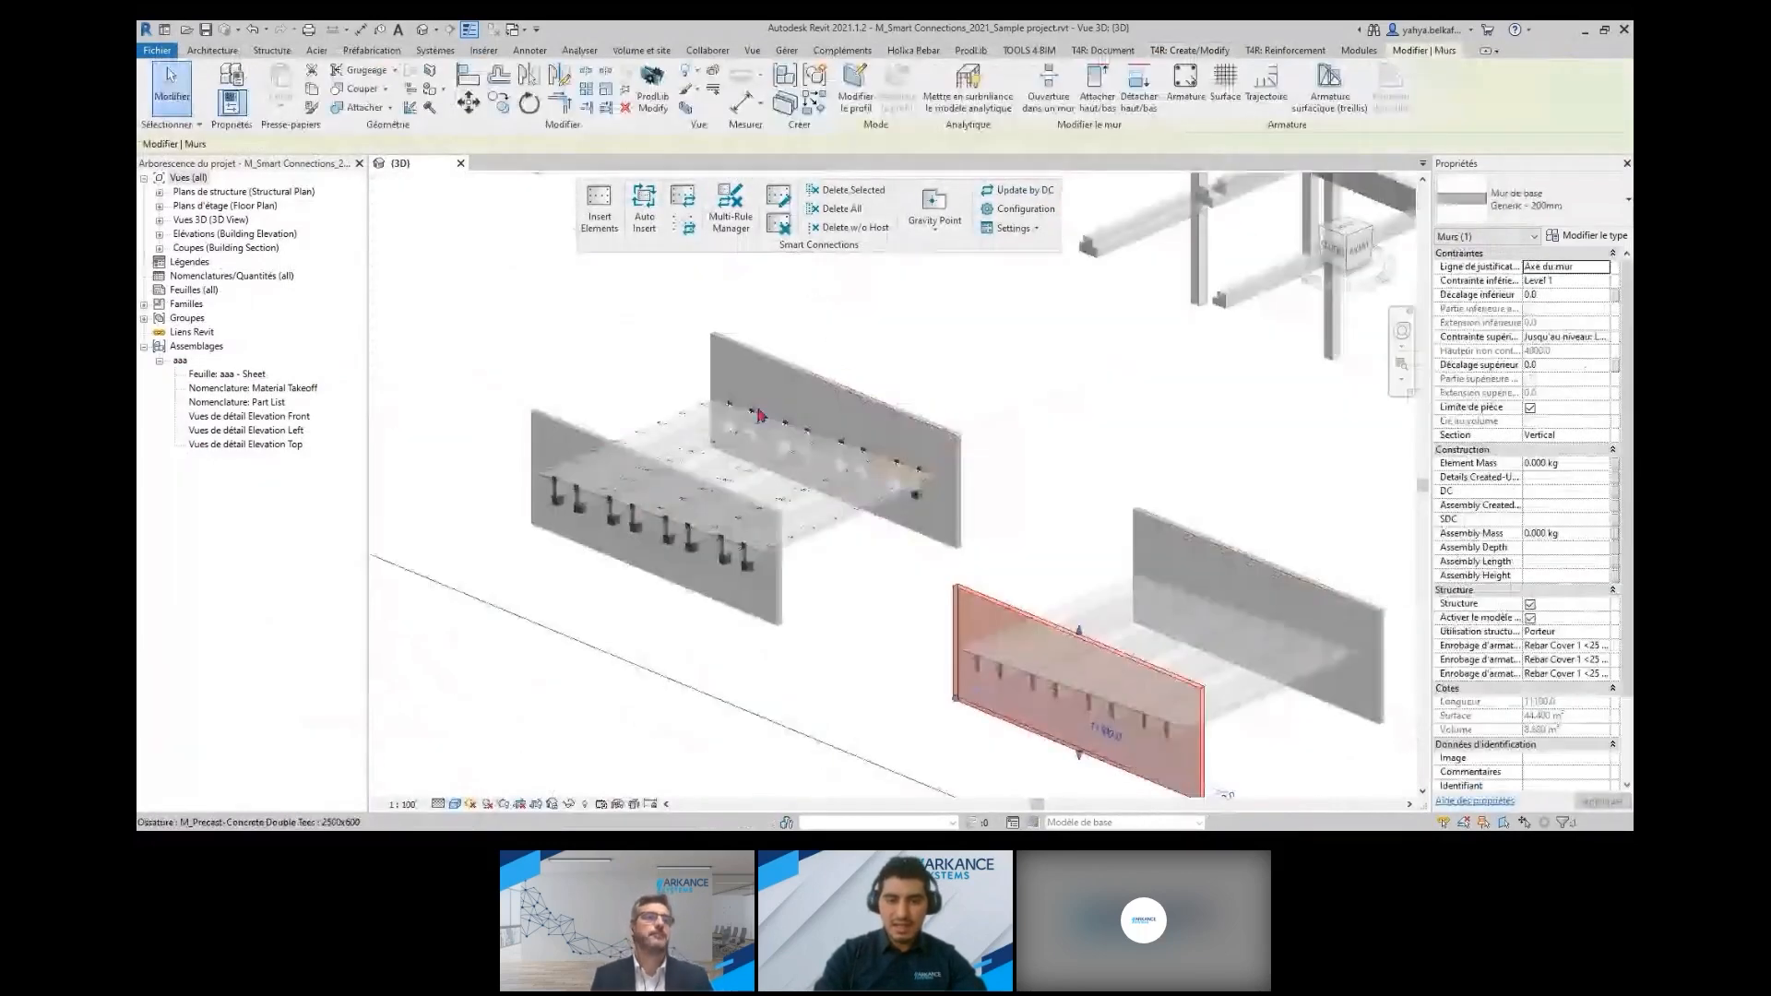
{"action": "scroll", "coordinate": [711, 424], "scroll_direction": "up", "scroll_amount": 5}
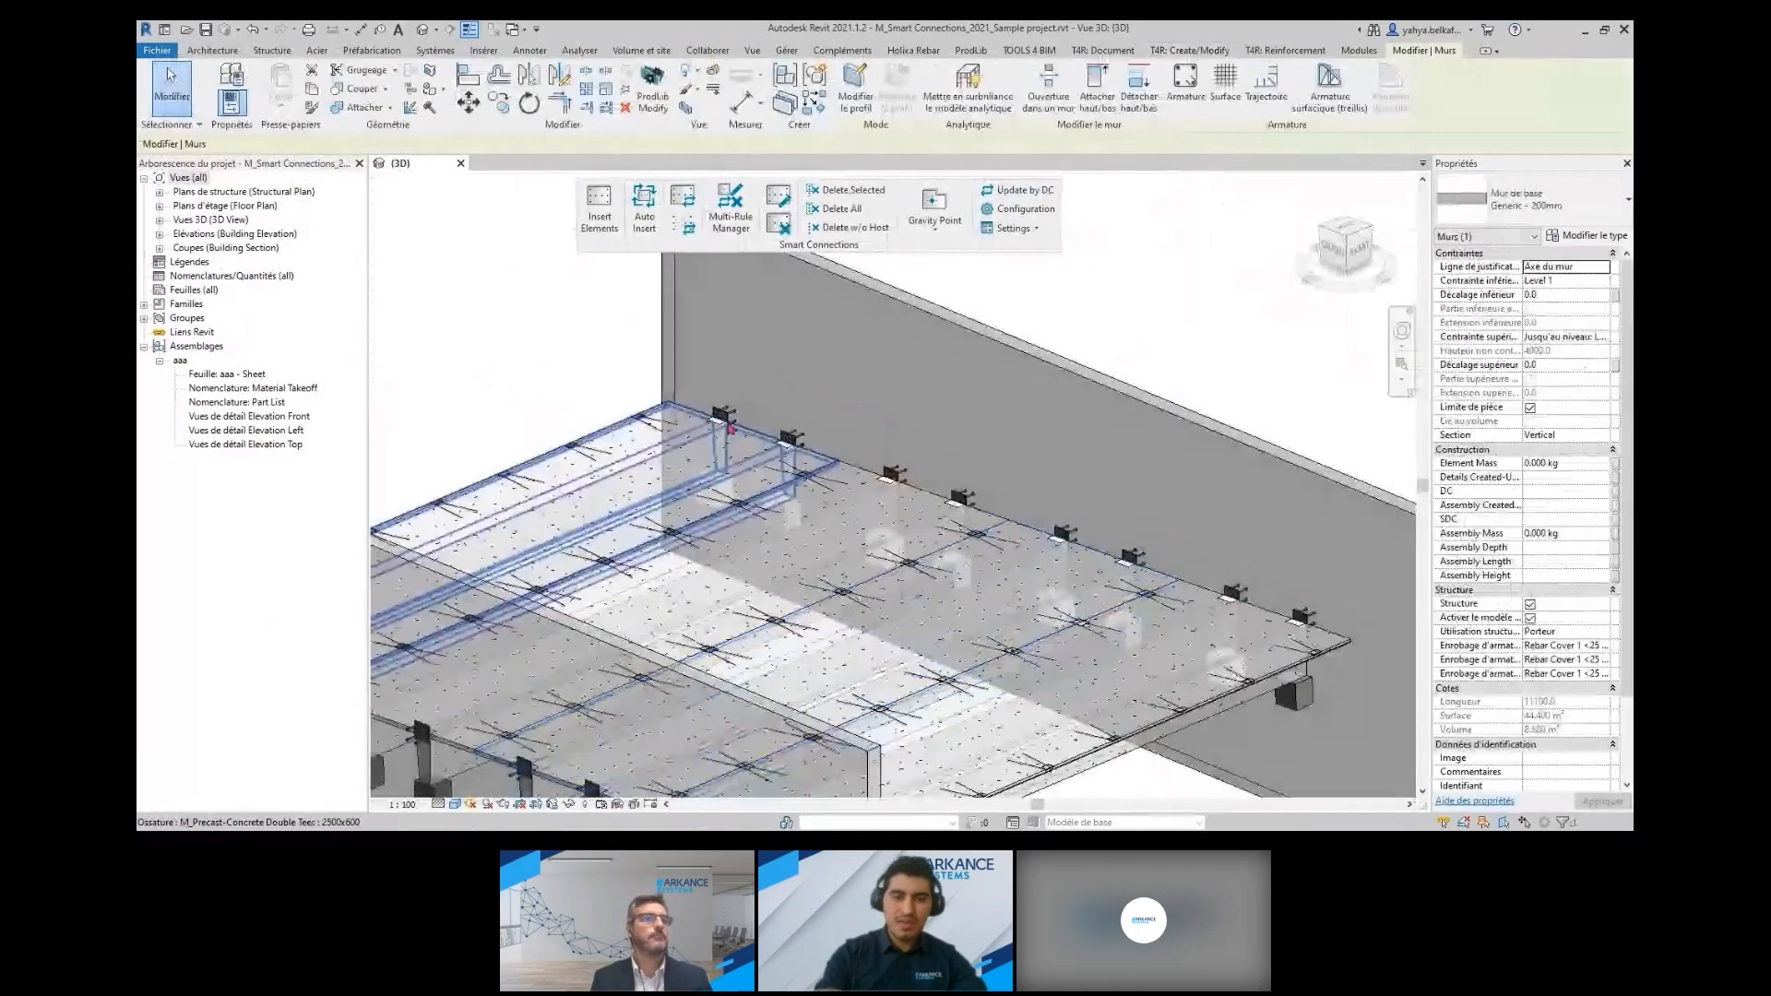
{"action": "scroll", "coordinate": [1343, 630], "scroll_direction": "down", "scroll_amount": 3}
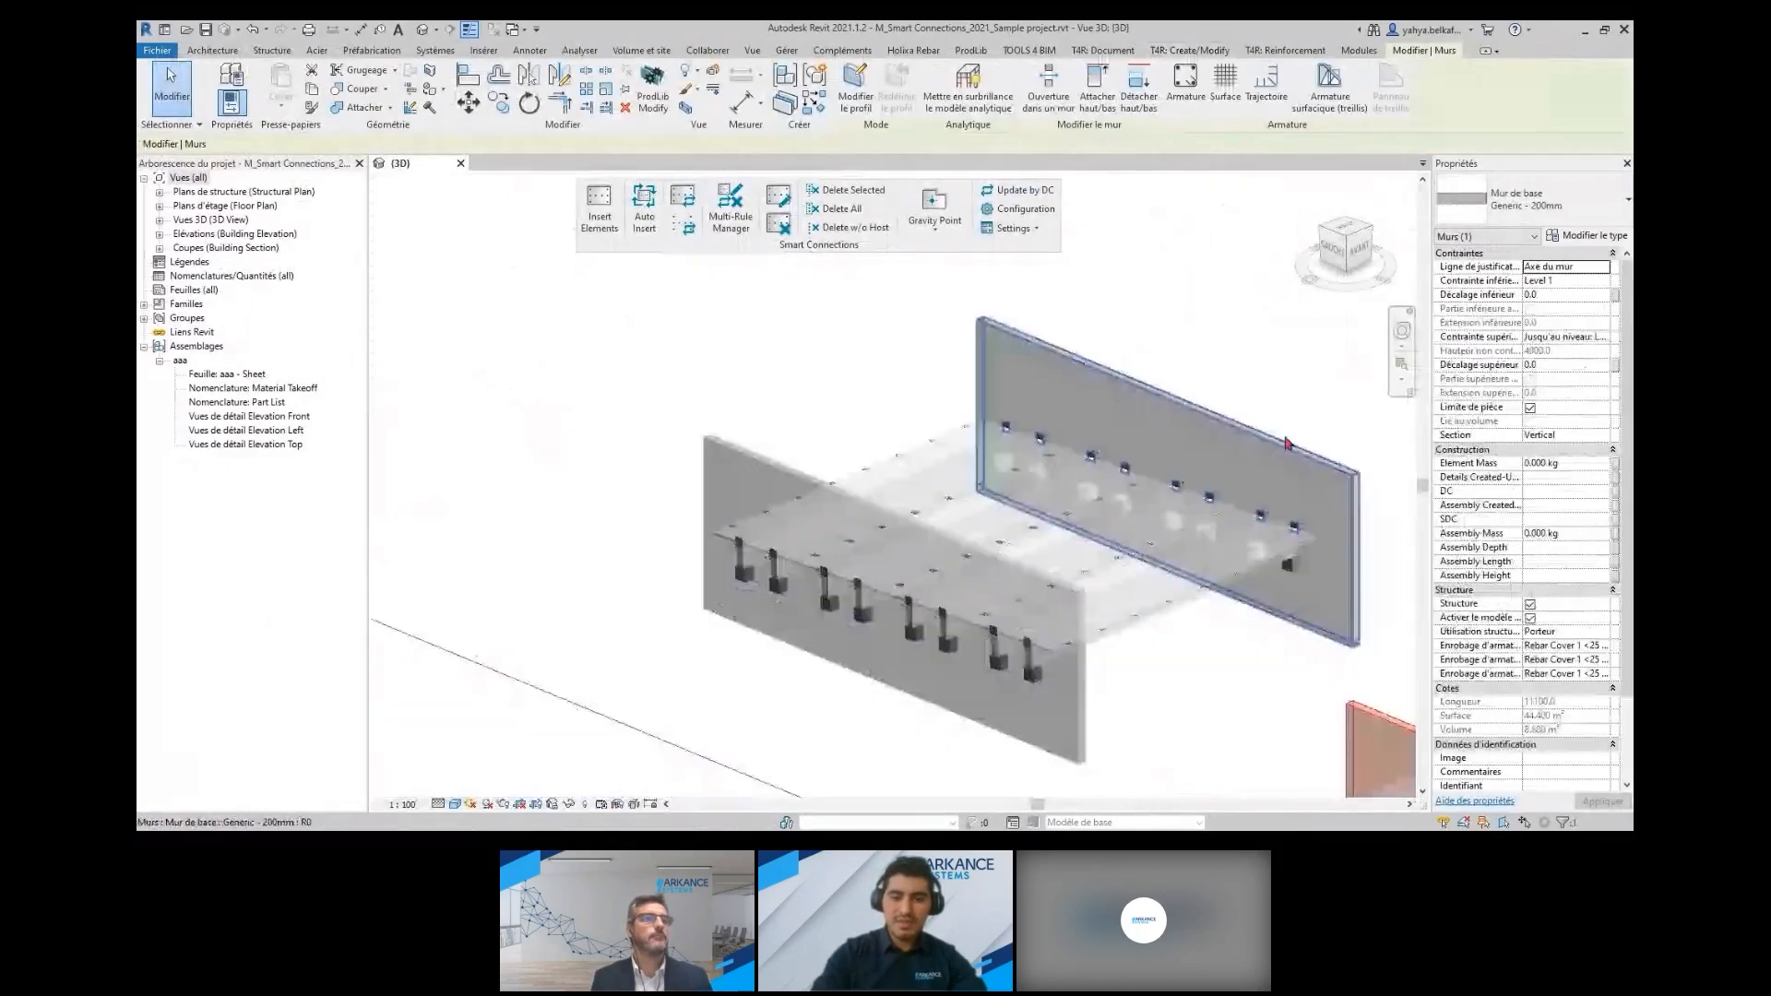
{"action": "scroll", "coordinate": [1289, 443], "scroll_direction": "down", "scroll_amount": 4}
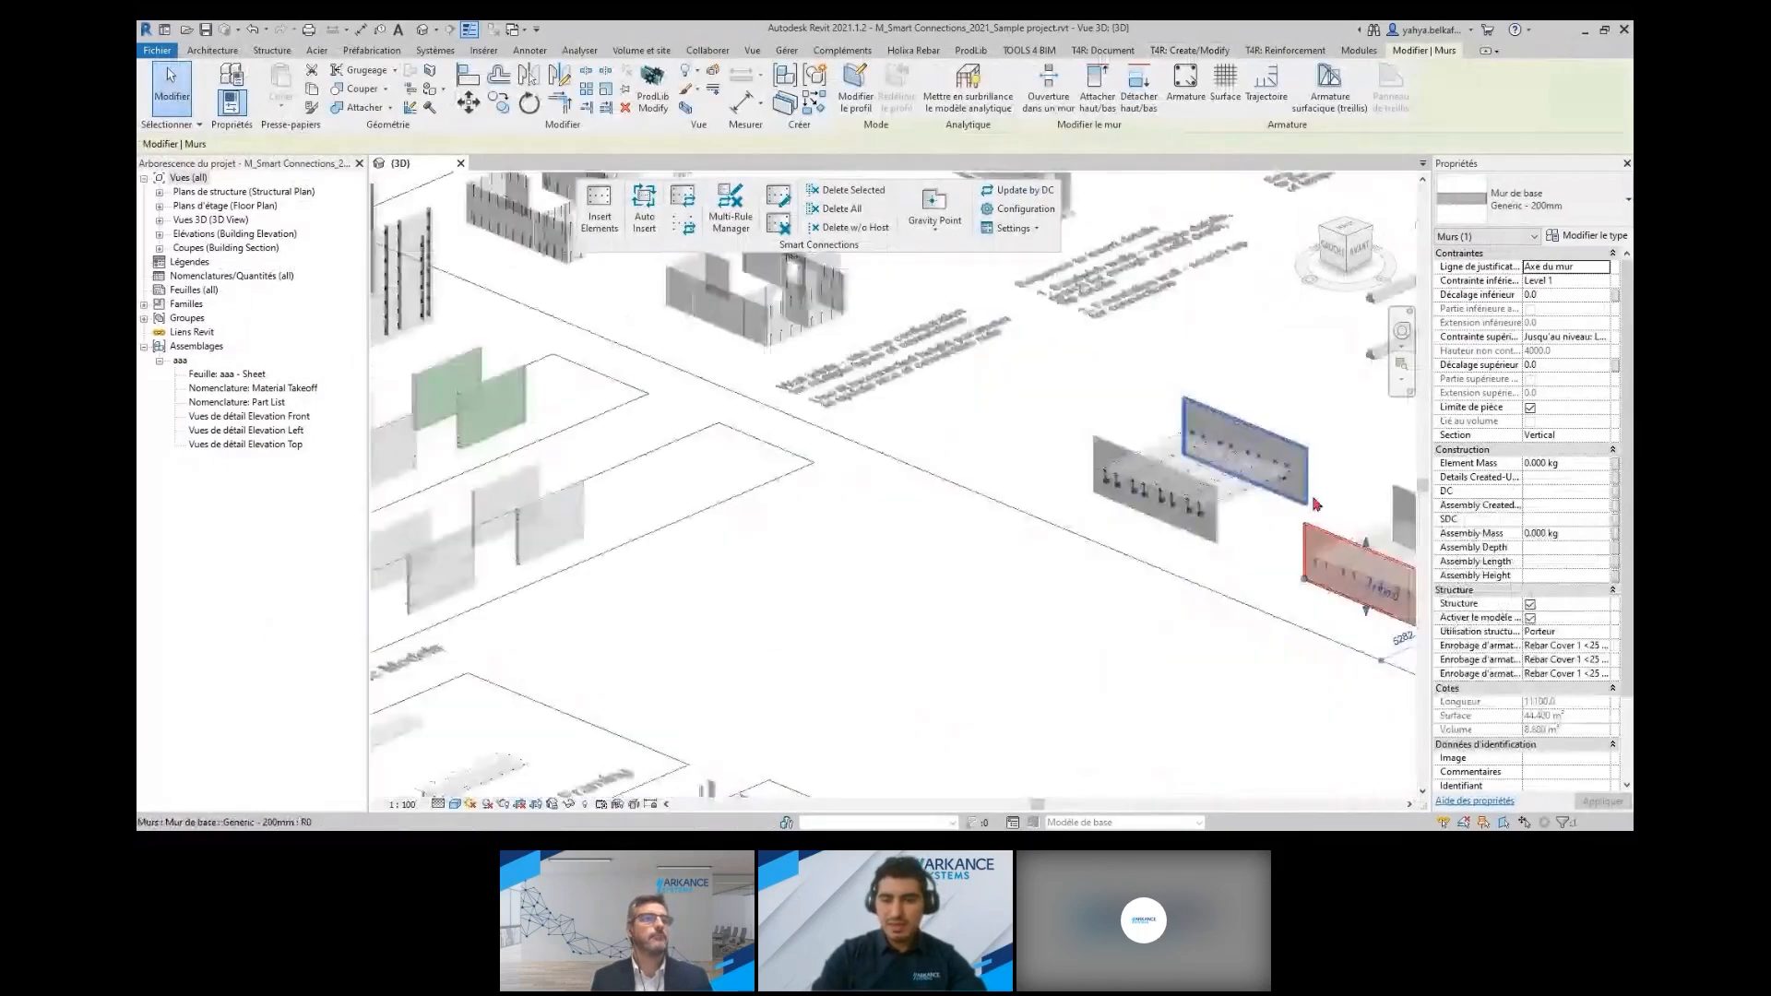
Inspect the precast beam-and-column frame sample and select the HPKM column set at the base of a column
{"action": "middle_click_drag", "start_coordinate": [1316, 505], "coordinate": [950, 664]}
{"action": "middle_click_drag", "start_coordinate": [1167, 348], "coordinate": [1045, 523]}
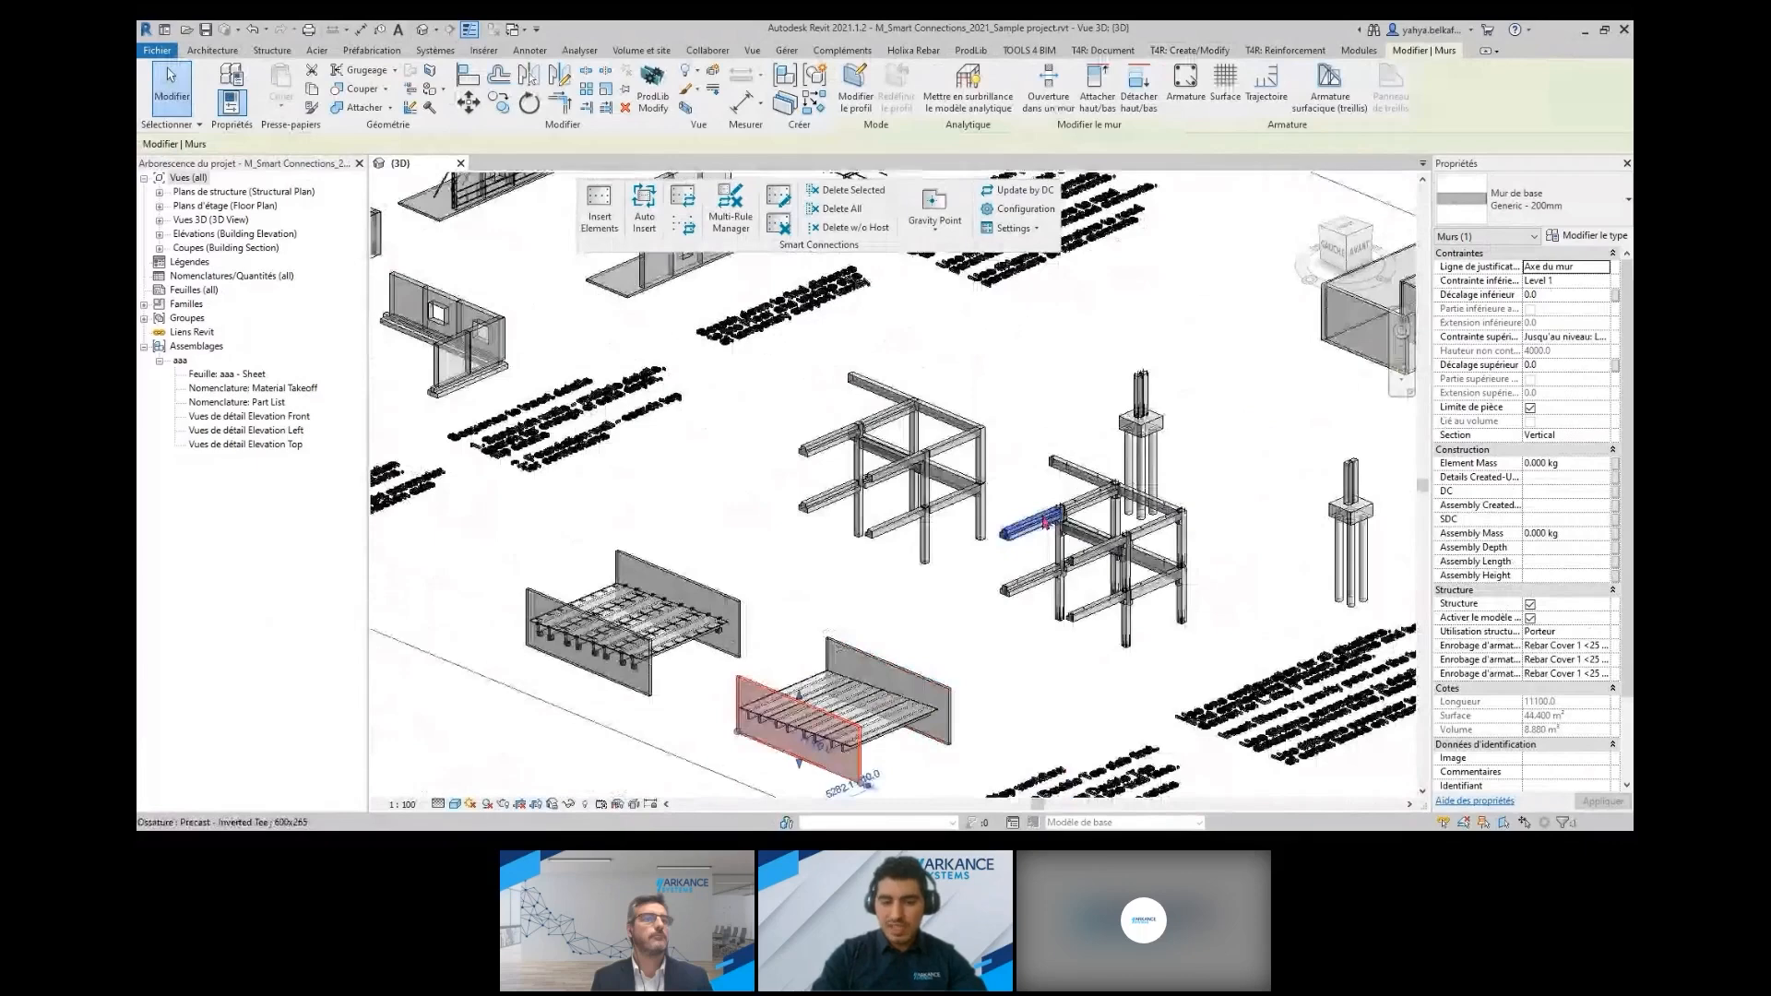
{"action": "scroll", "coordinate": [1045, 524], "scroll_direction": "up", "scroll_amount": 5}
{"action": "middle_click_drag", "start_coordinate": [1044, 439], "coordinate": [945, 411]}
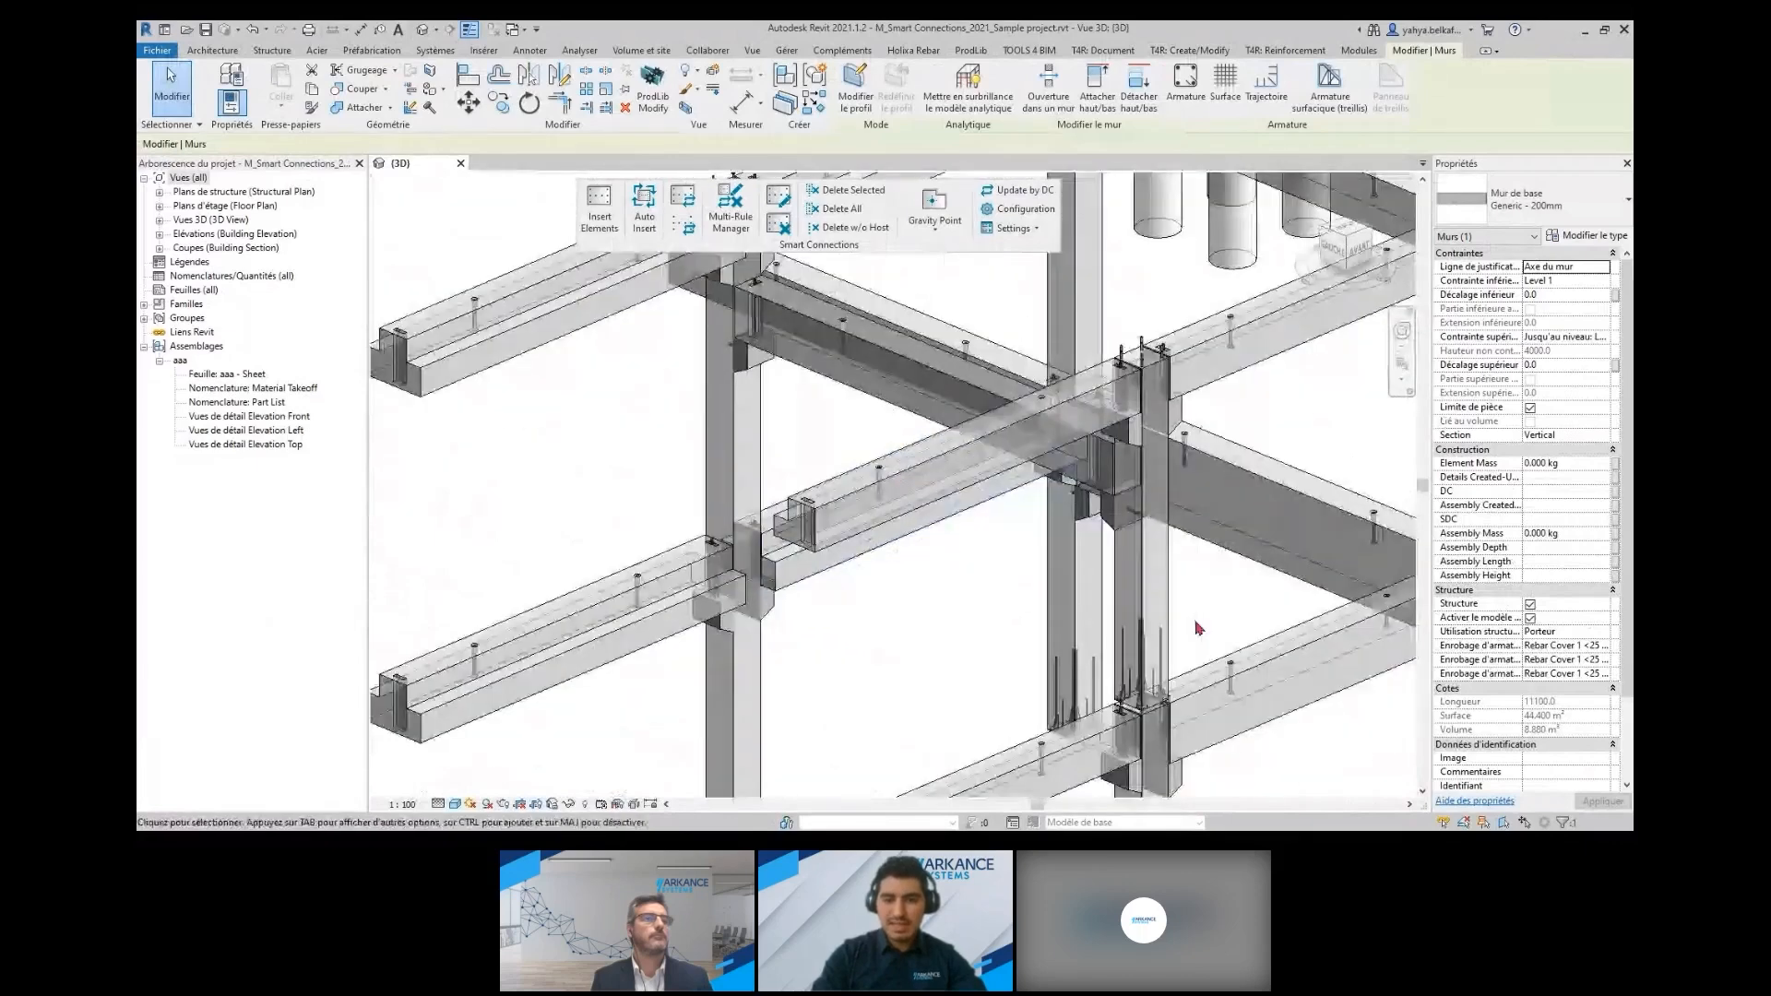
{"action": "scroll", "coordinate": [1218, 738], "scroll_direction": "up", "scroll_amount": 3}
{"action": "middle_click_drag", "start_coordinate": [1219, 746], "coordinate": [1190, 593]}
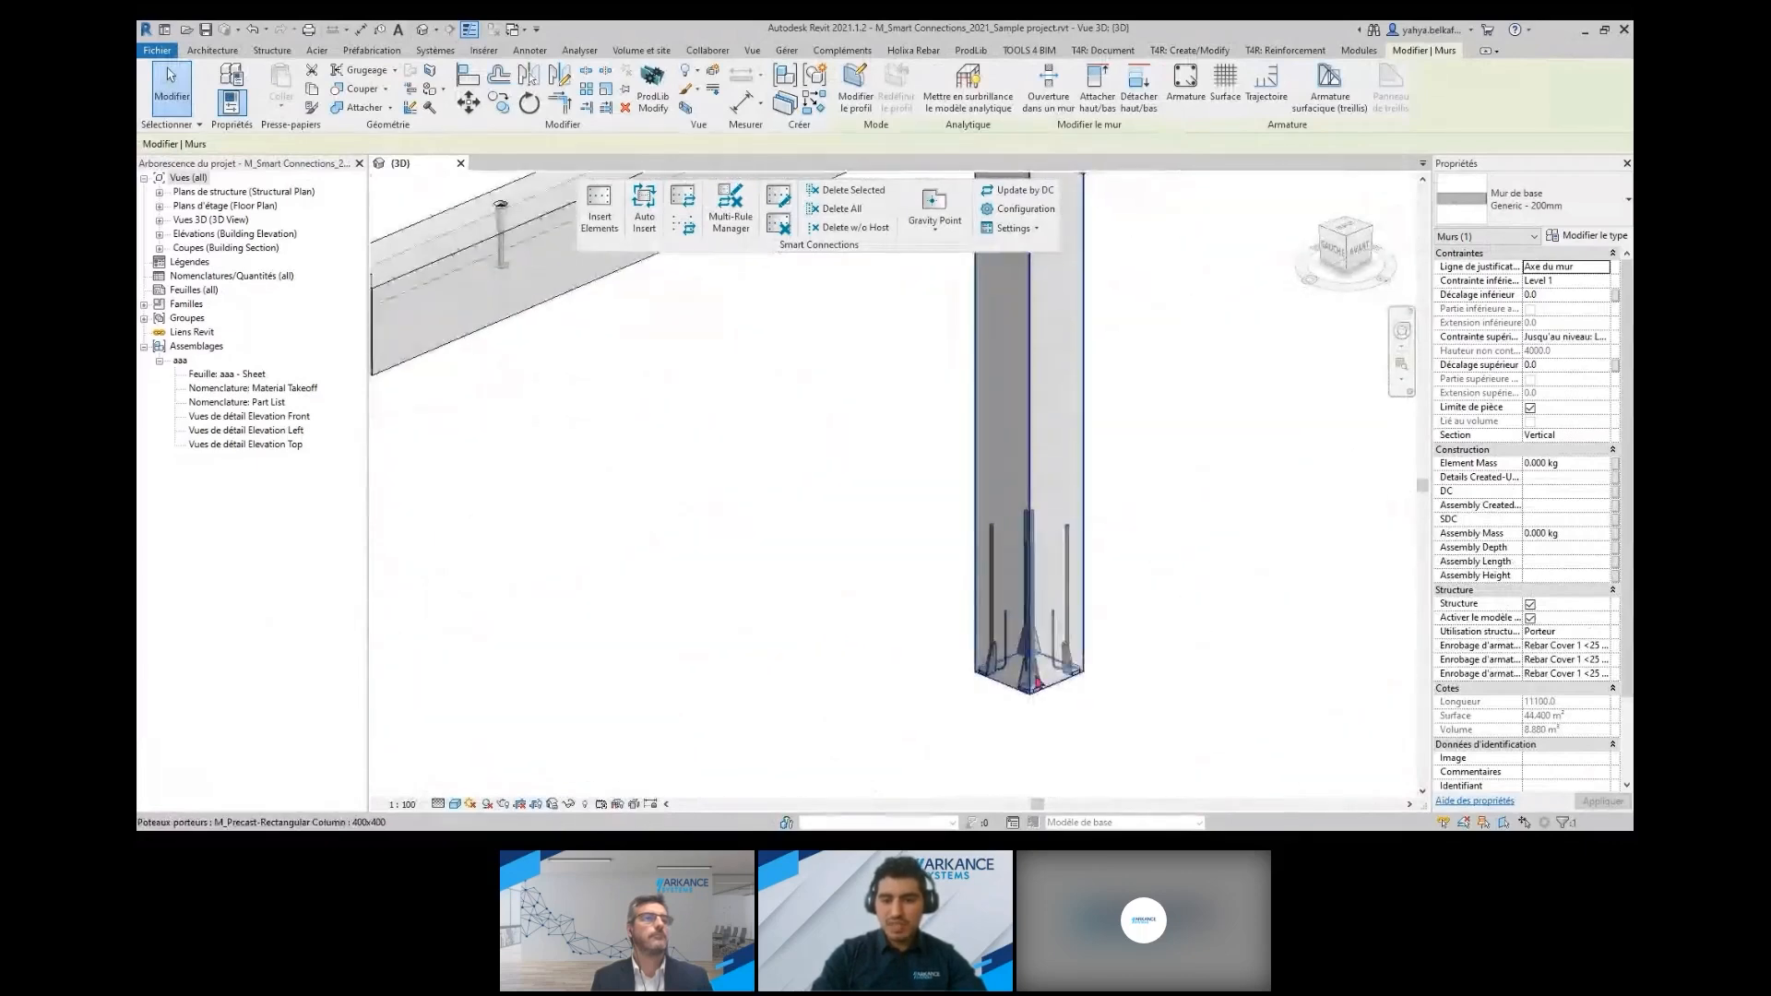
{"action": "left_click", "coordinate": [1029, 664]}
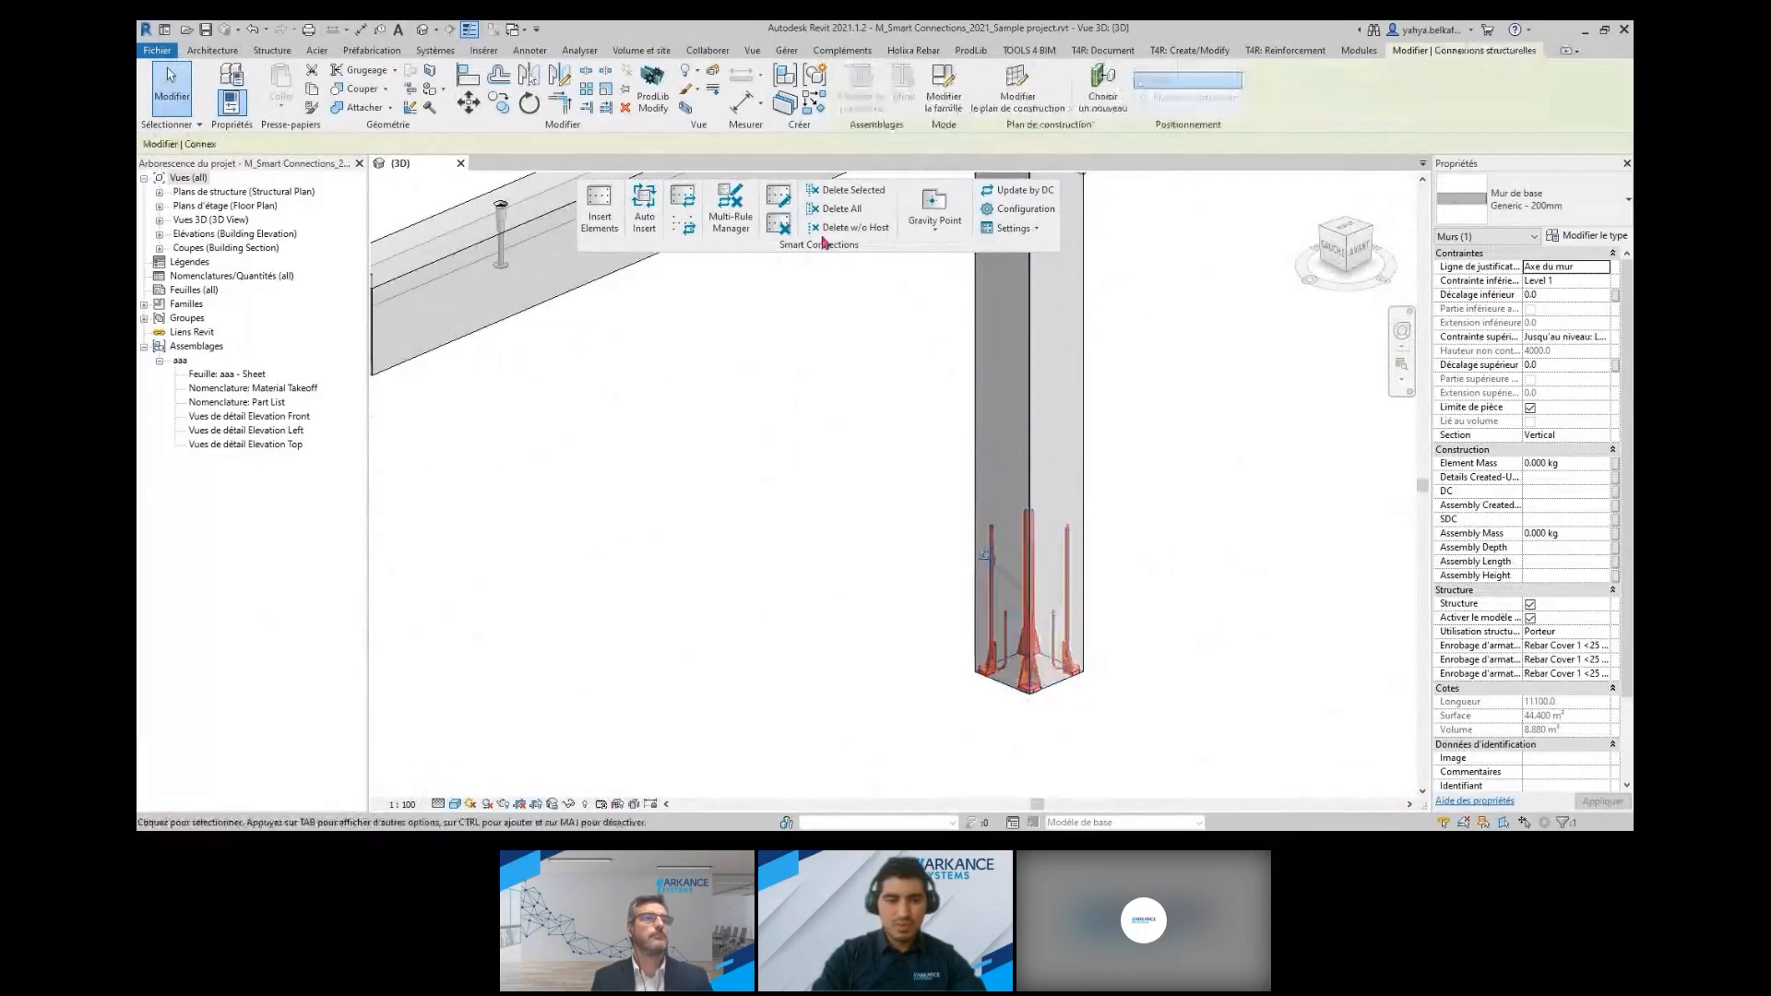
Review Detail Priority 1 and 2 of the Column concrete corbels configuration, closing it without updating
{"action": "left_click", "coordinate": [778, 198]}
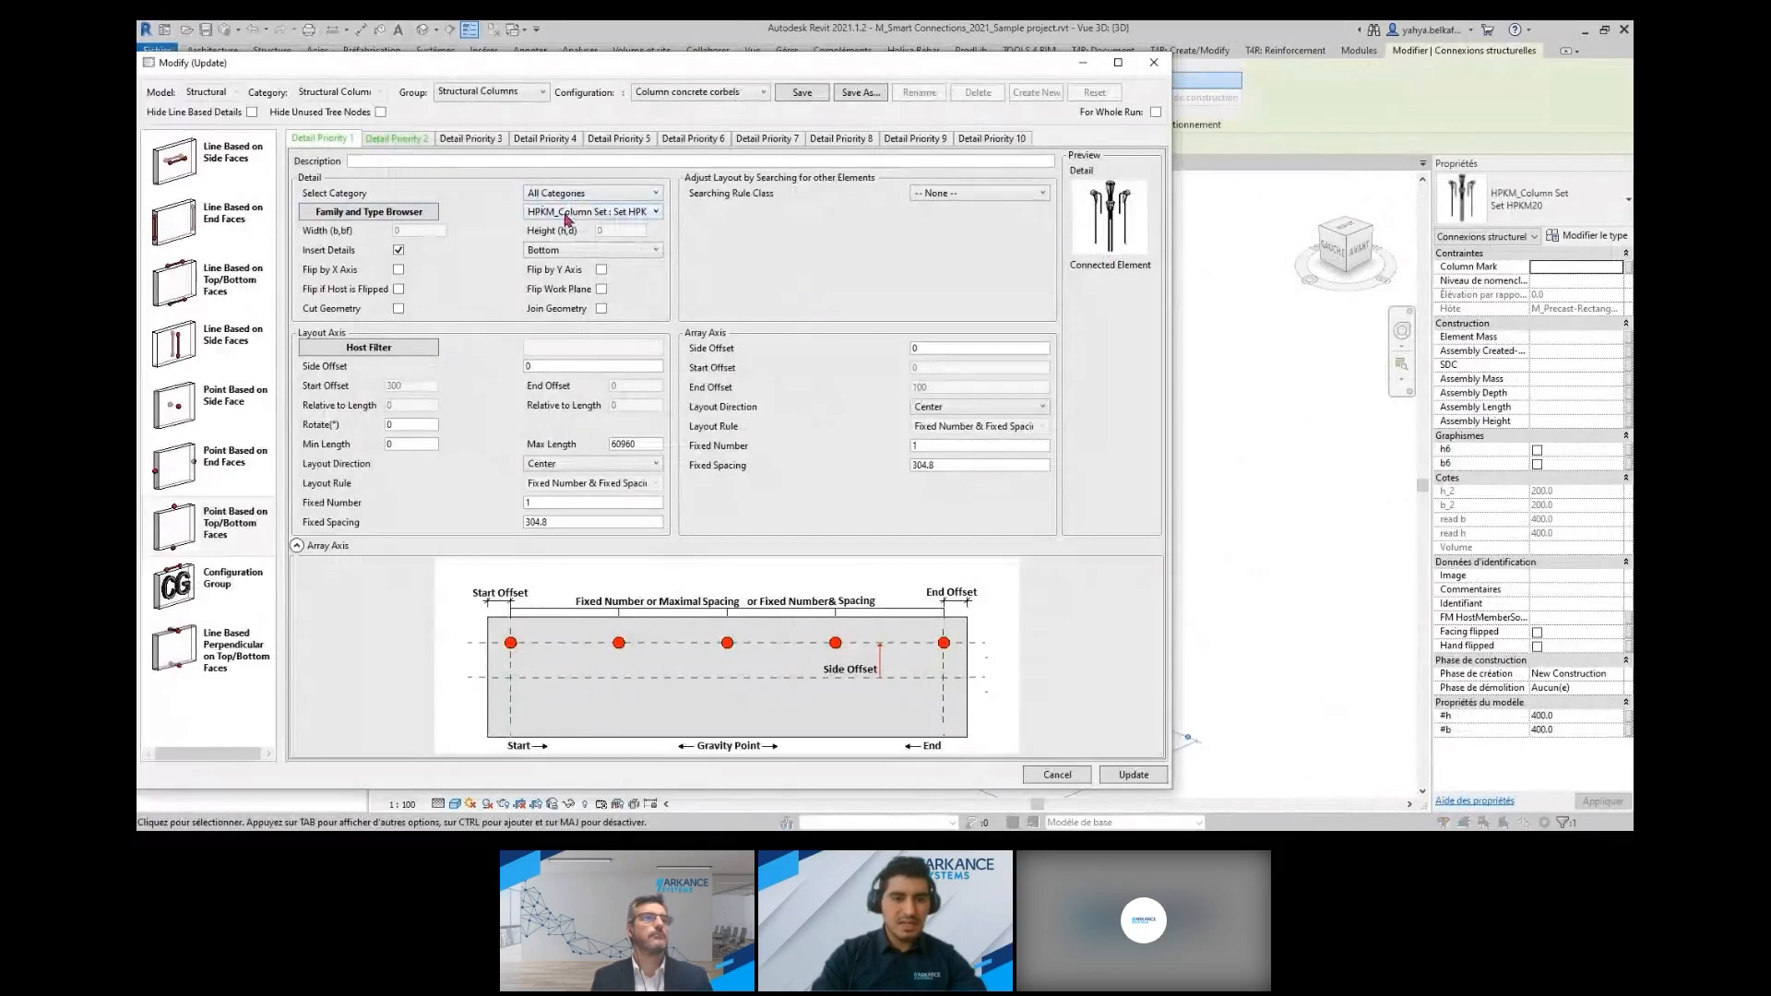
{"action": "left_click", "coordinate": [405, 145]}
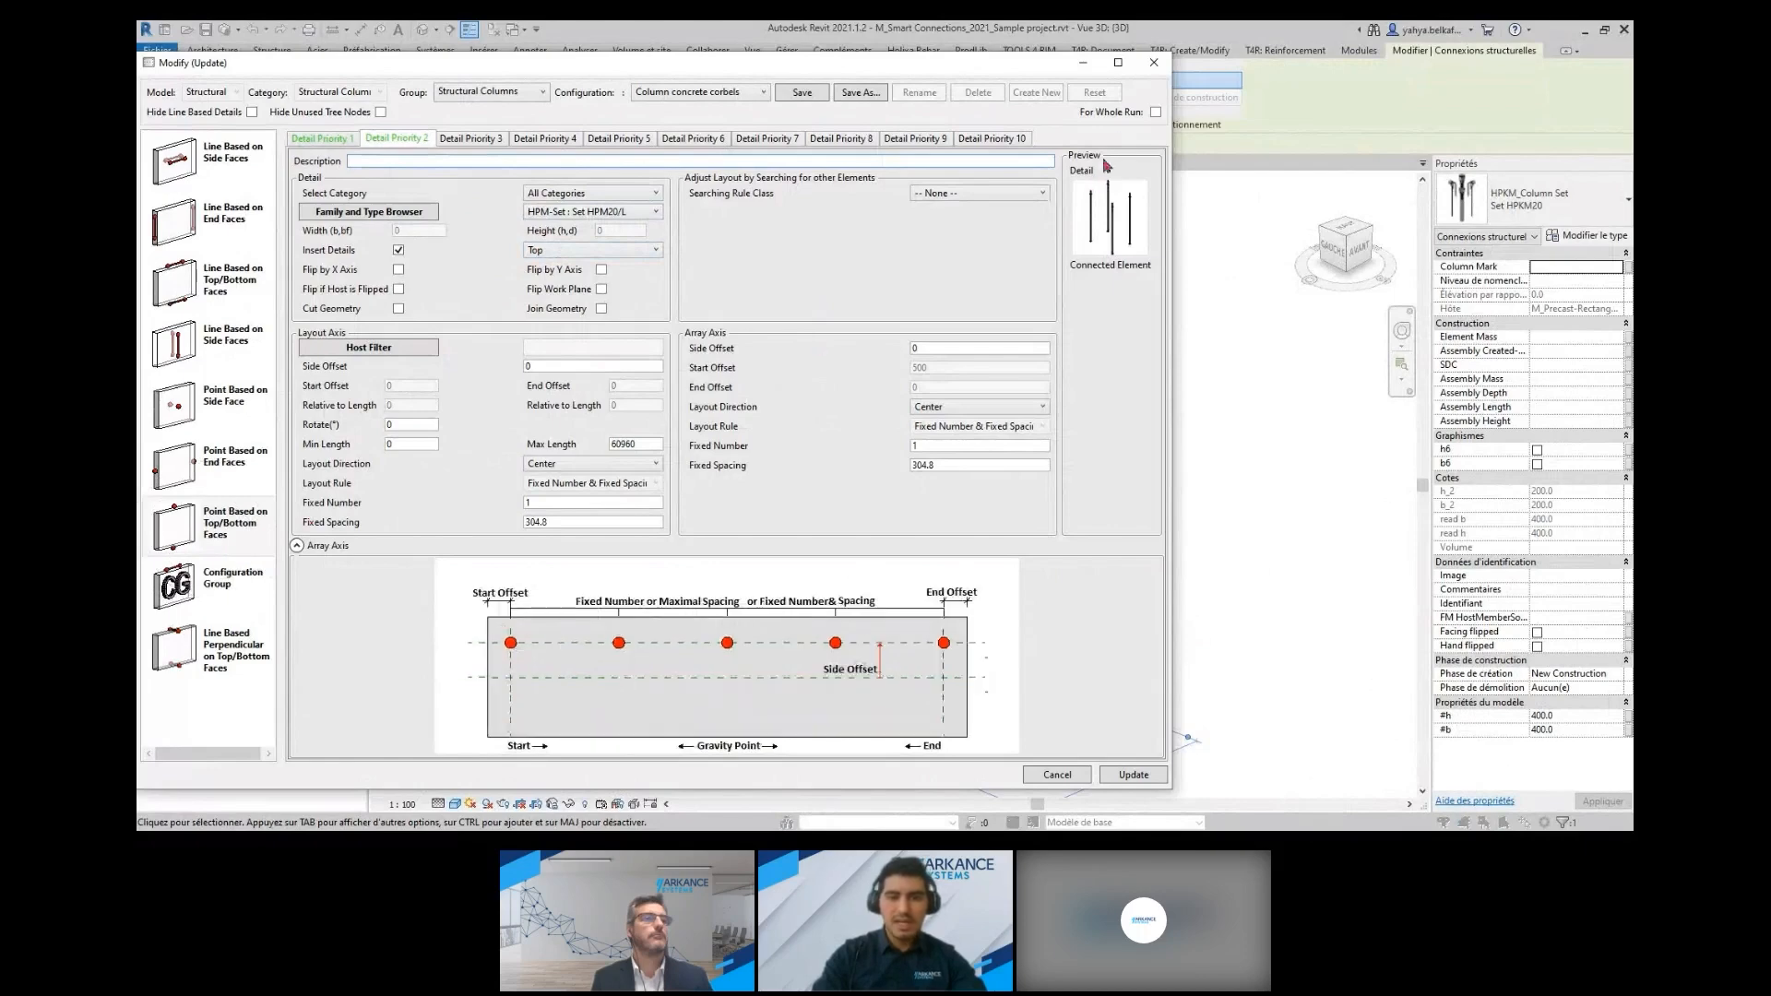
{"action": "left_click", "coordinate": [1153, 62]}
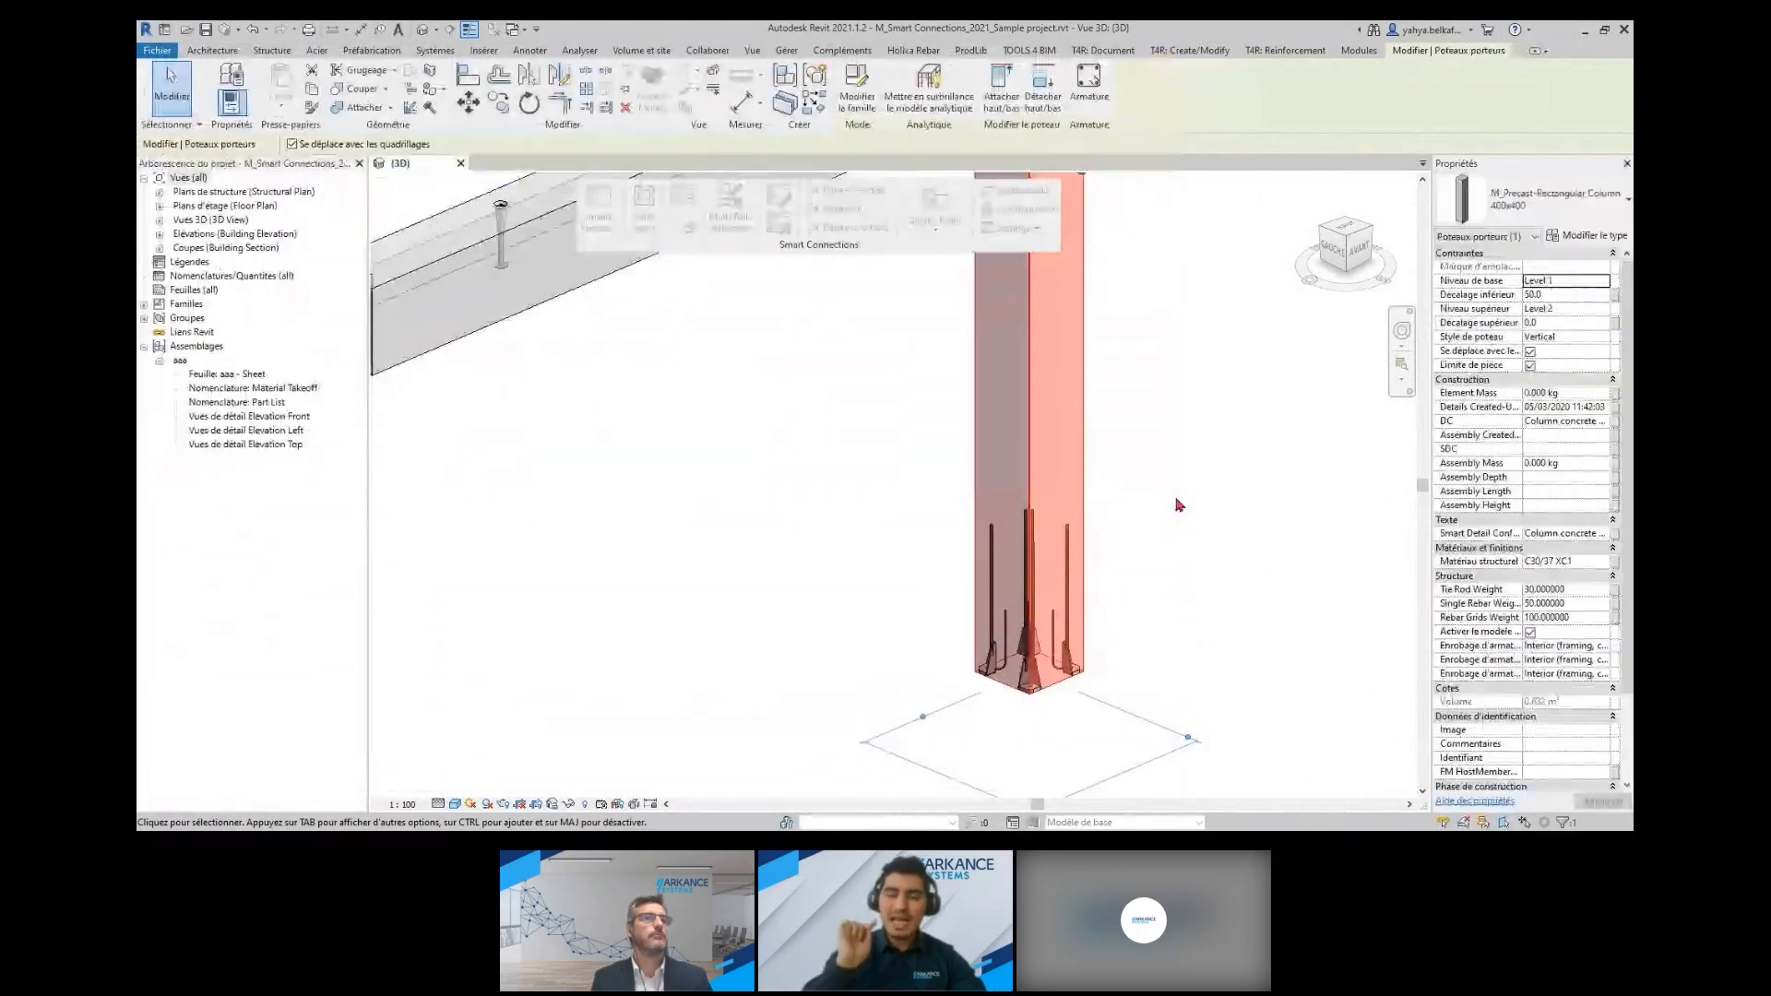
Select the CUT_sandwich end connection of the braced sandwich wall sample and examine the wall's joints, braces and openings
{"action": "scroll", "coordinate": [1178, 505], "scroll_direction": "down", "scroll_amount": 10}
{"action": "middle_click_drag", "start_coordinate": [1216, 499], "coordinate": [1204, 575]}
{"action": "scroll", "coordinate": [730, 393], "scroll_direction": "up", "scroll_amount": 2}
{"action": "left_click", "coordinate": [727, 396]}
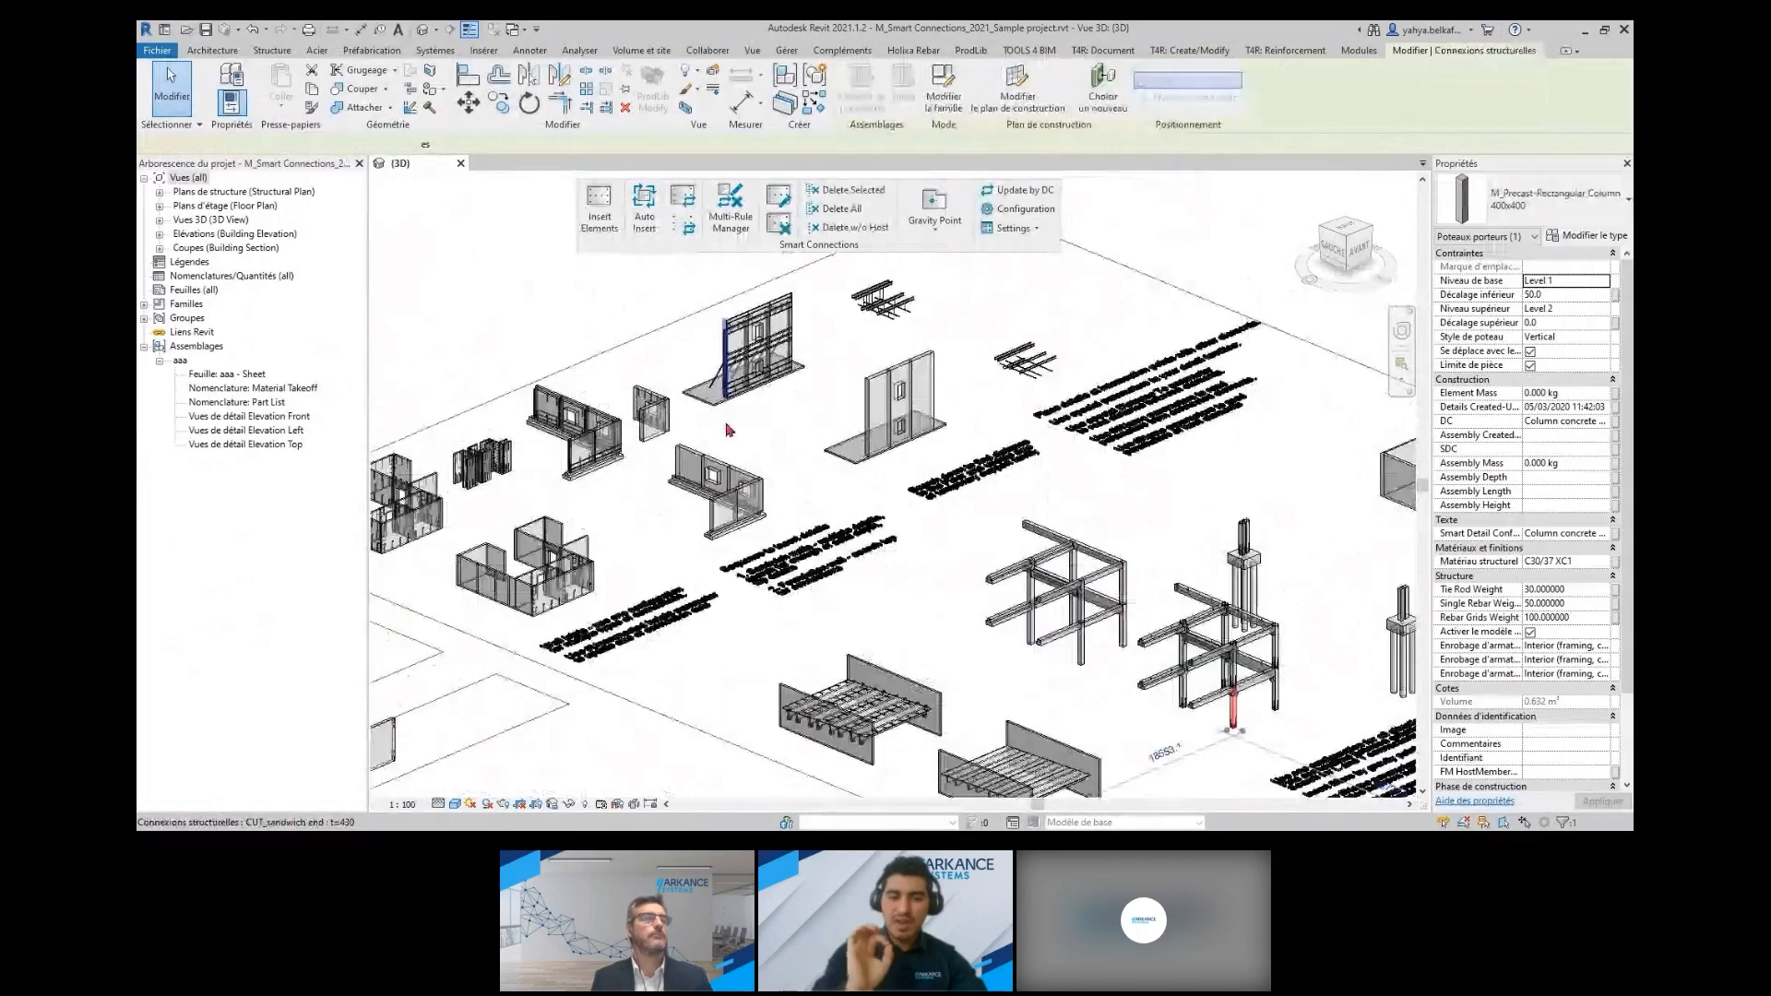
{"action": "middle_click_drag", "start_coordinate": [729, 430], "coordinate": [1133, 440], "text": "shift"}
{"action": "scroll", "coordinate": [702, 378], "scroll_direction": "up", "scroll_amount": 10}
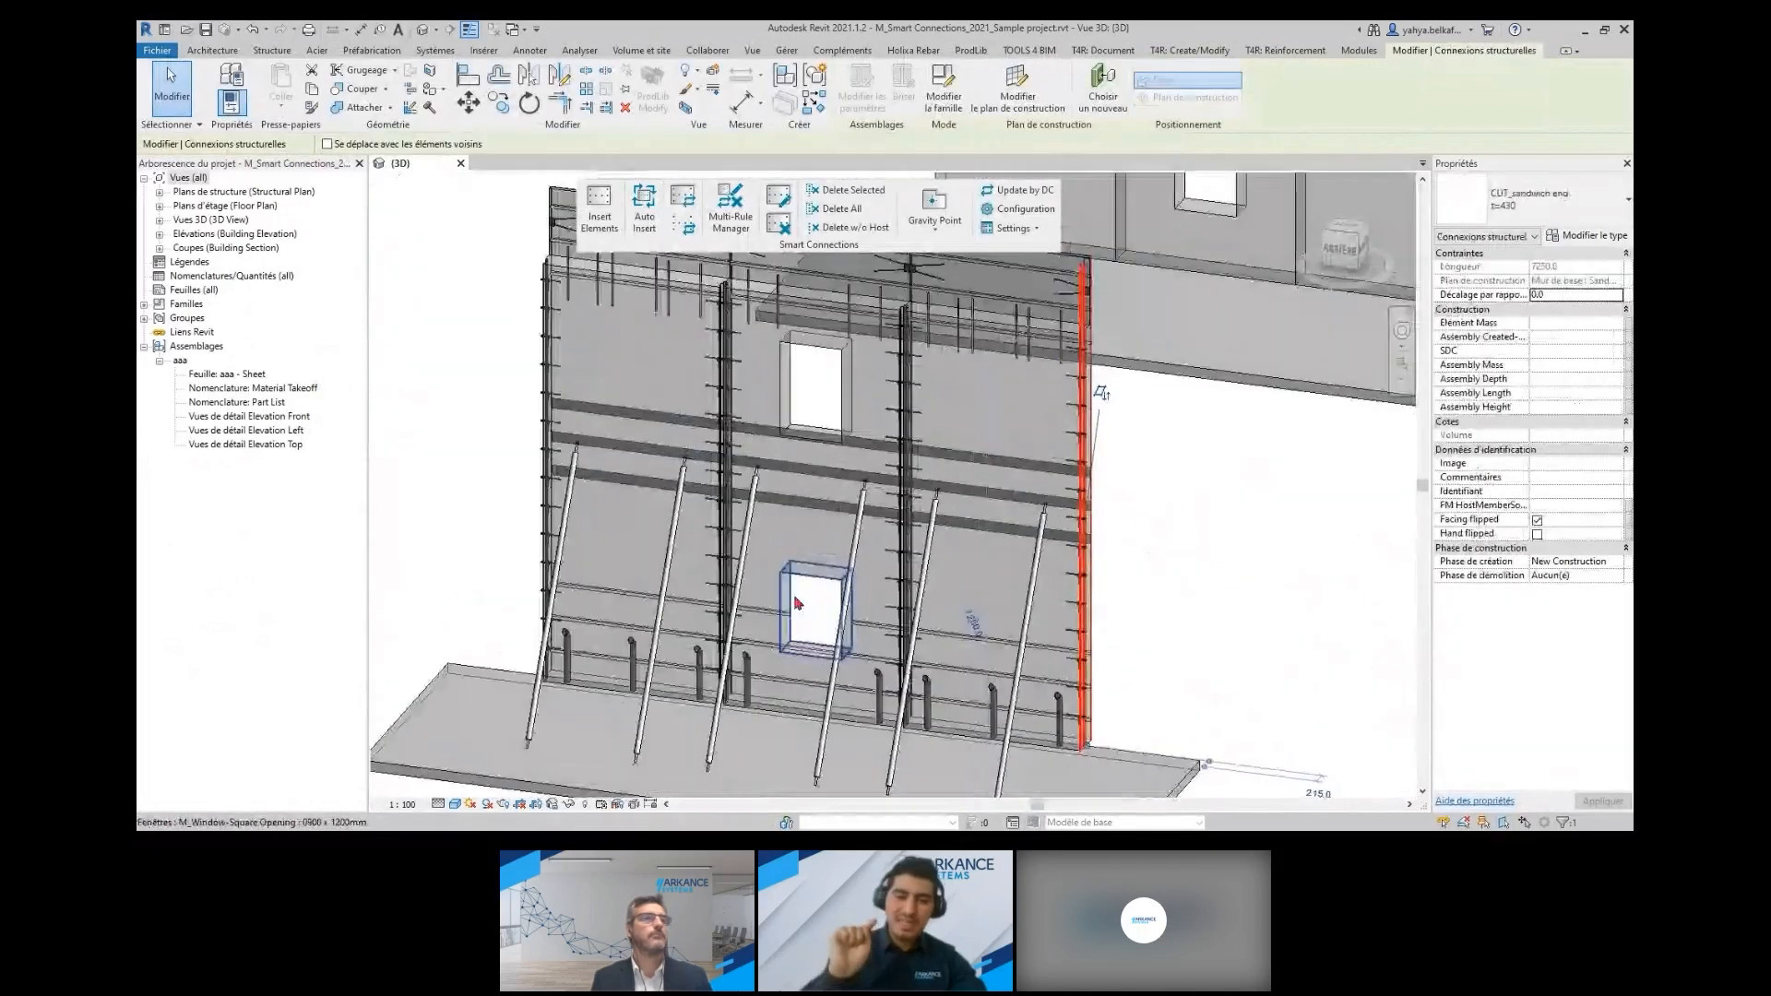
{"action": "scroll", "coordinate": [798, 604], "scroll_direction": "down", "scroll_amount": 2}
{"action": "middle_click_drag", "start_coordinate": [799, 604], "coordinate": [770, 611], "text": "shift"}
{"action": "scroll", "coordinate": [971, 572], "scroll_direction": "up", "scroll_amount": 4}
{"action": "middle_click_drag", "start_coordinate": [972, 572], "coordinate": [1091, 569], "text": "shift"}
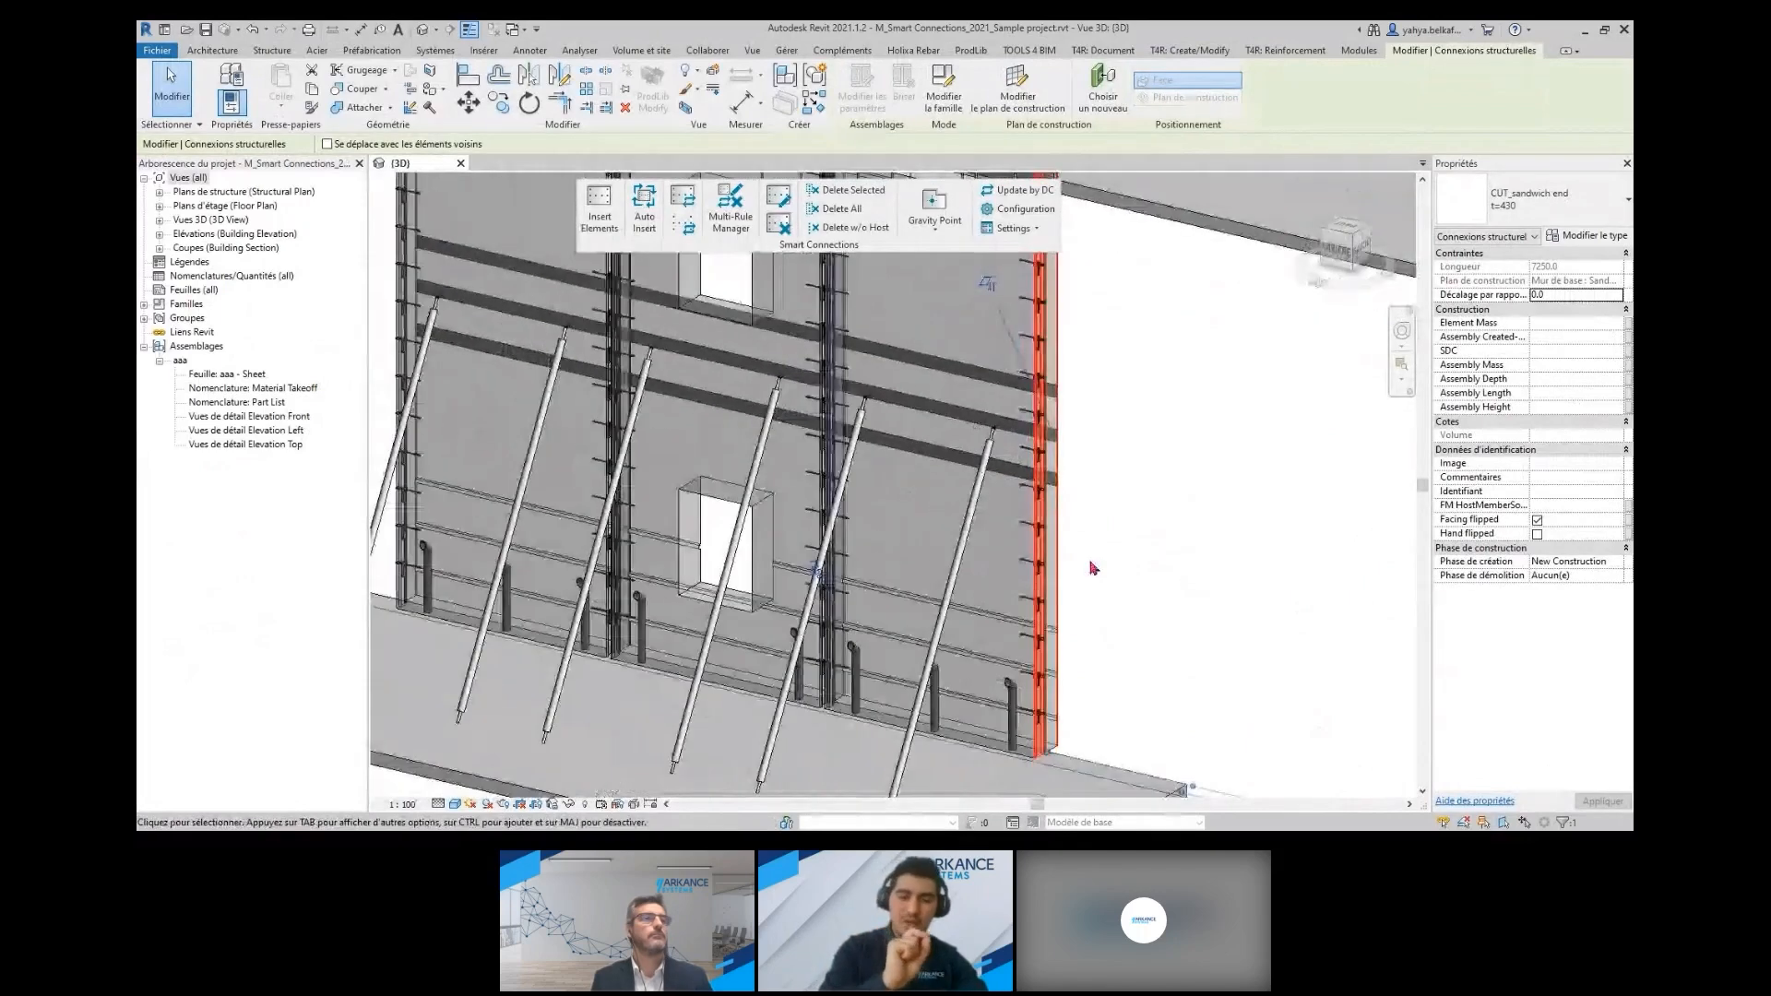
{"action": "scroll", "coordinate": [1091, 568], "scroll_direction": "down", "scroll_amount": 10}
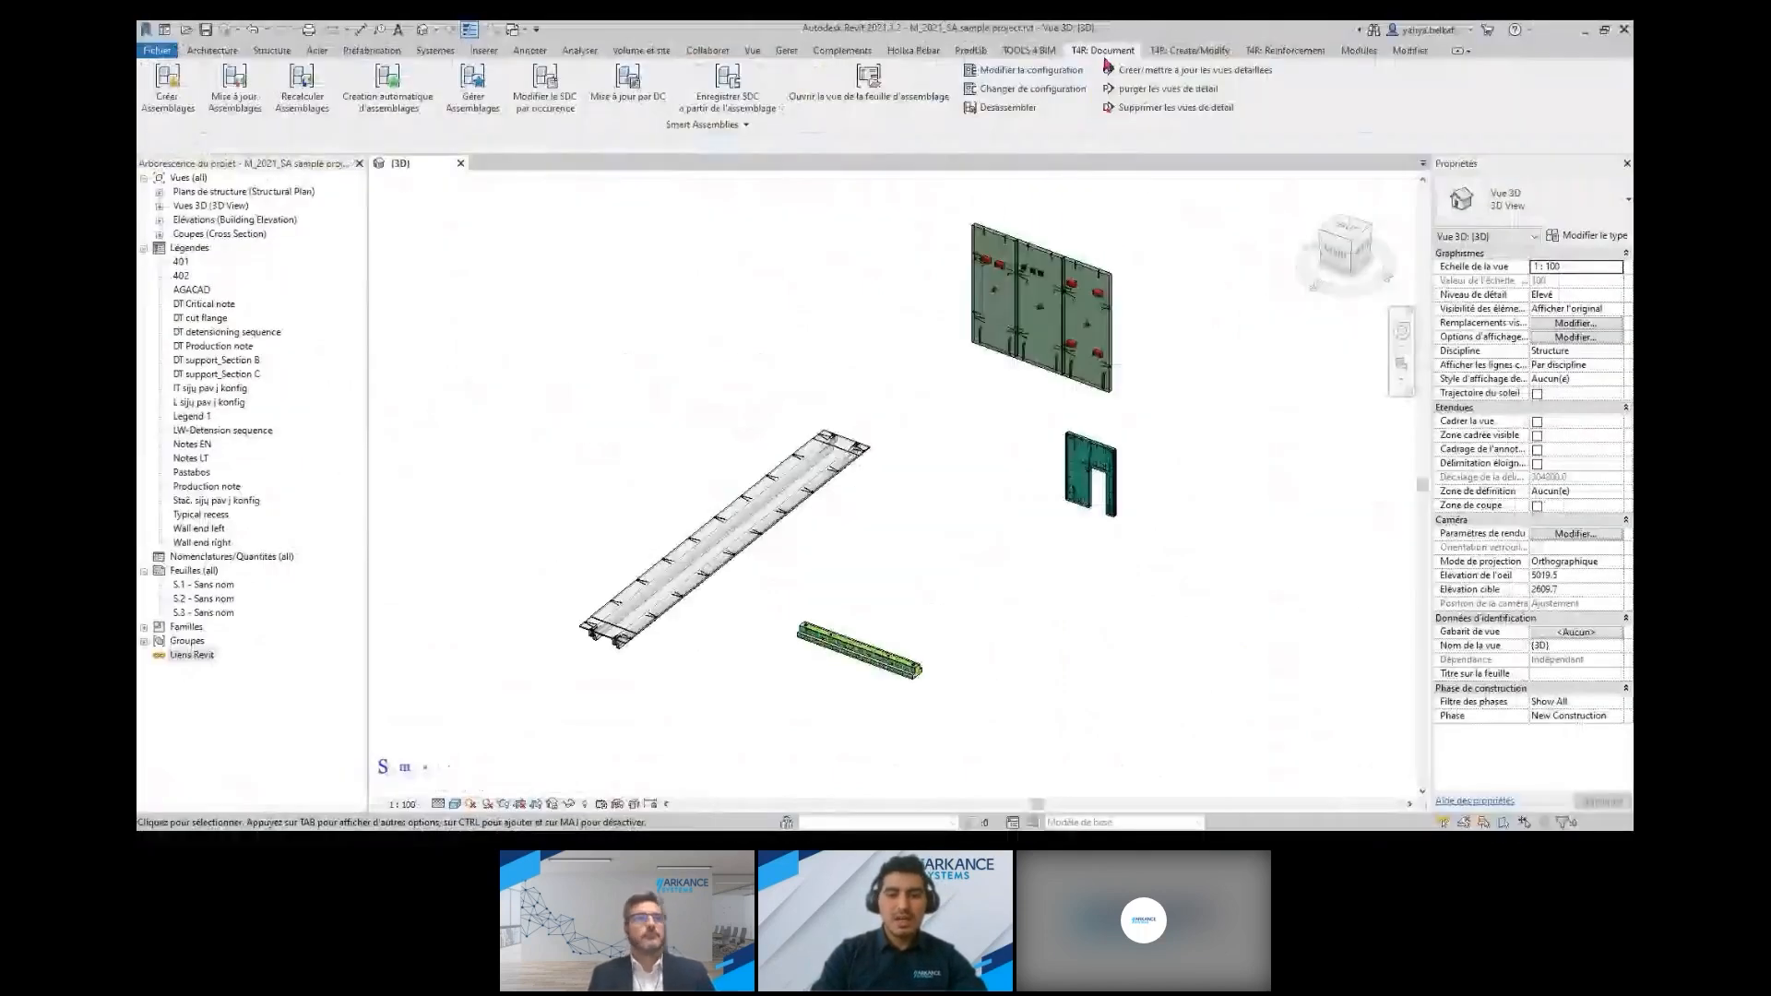
Open the Smart Assemblies shop drawing configuration (SDC) and display the DT slab configuration
{"action": "left_click", "coordinate": [746, 124]}
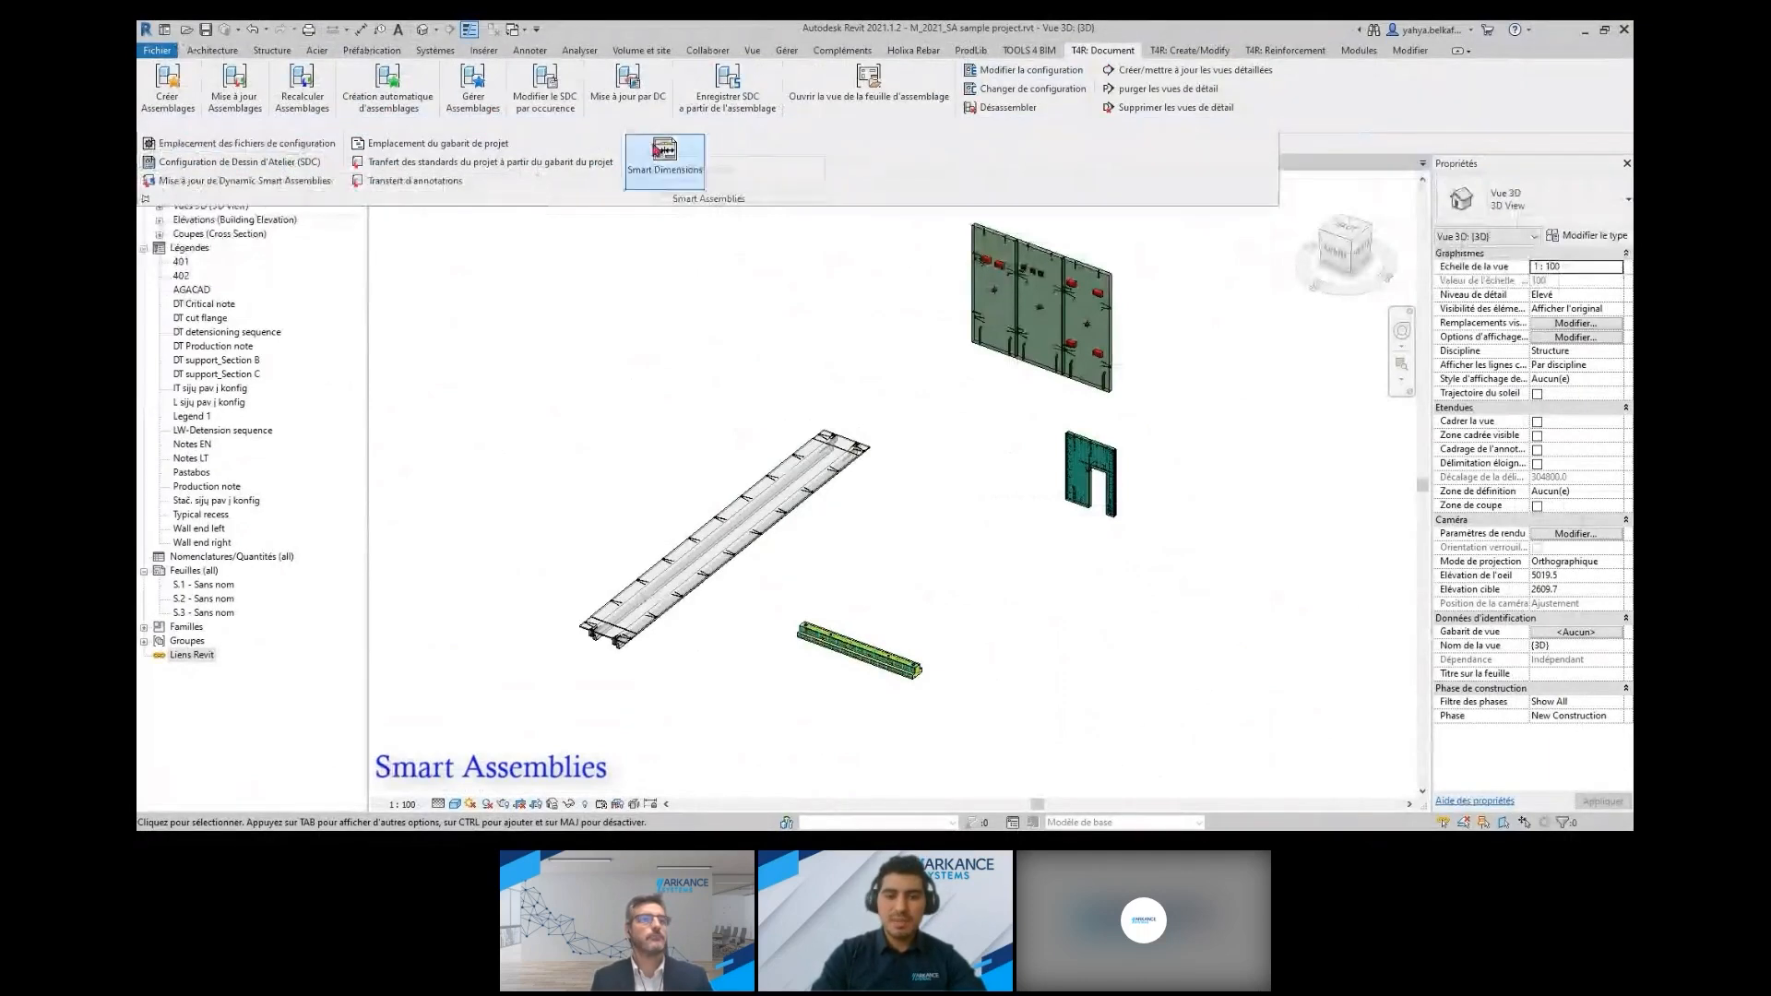
{"action": "left_click", "coordinate": [290, 165]}
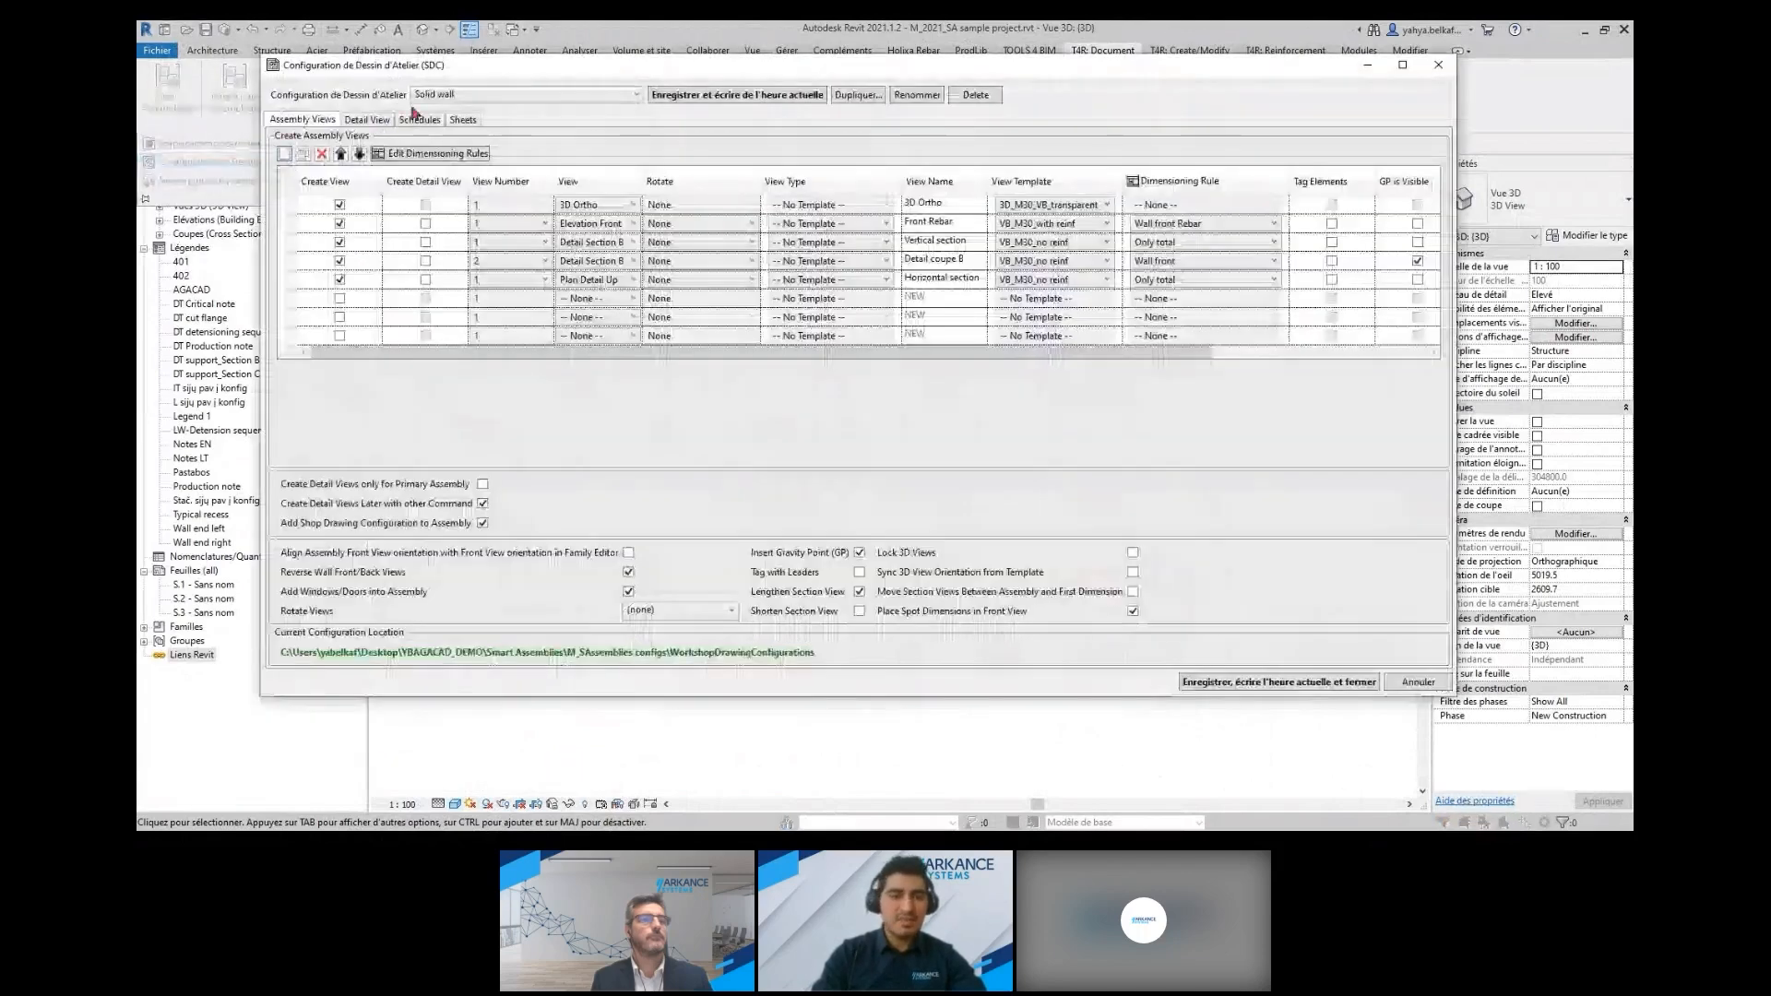
{"action": "left_click", "coordinate": [586, 95]}
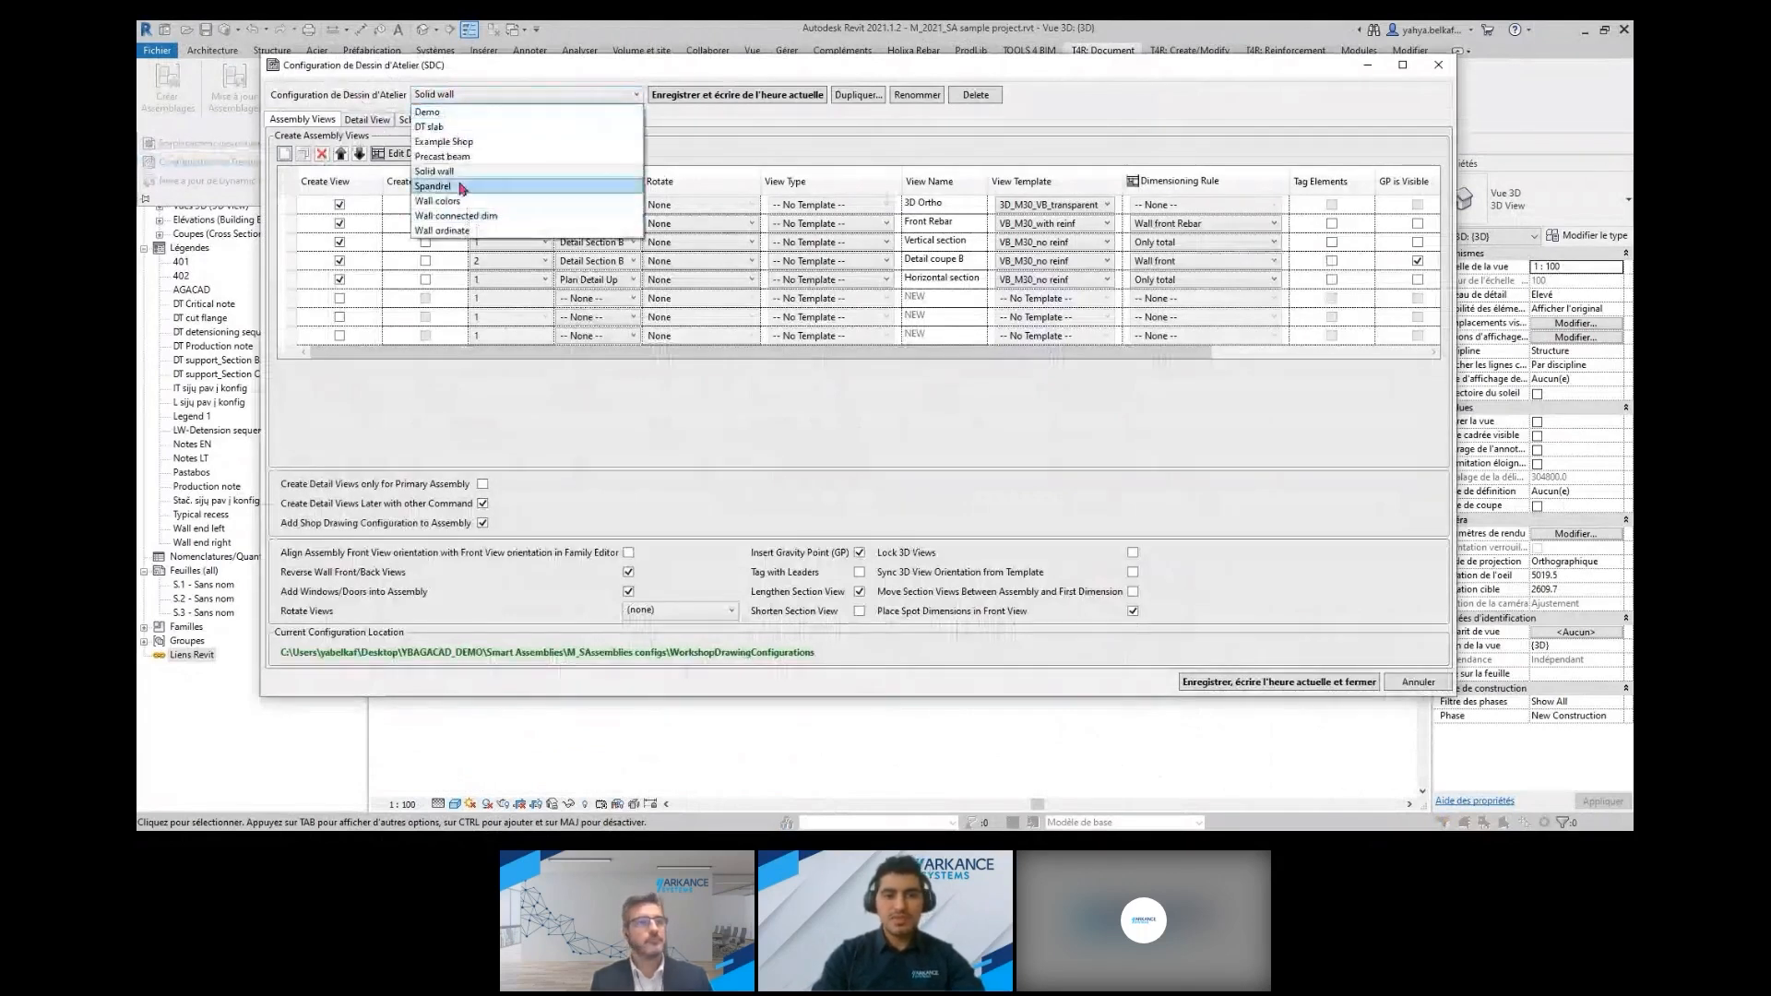
{"action": "left_click", "coordinate": [450, 132]}
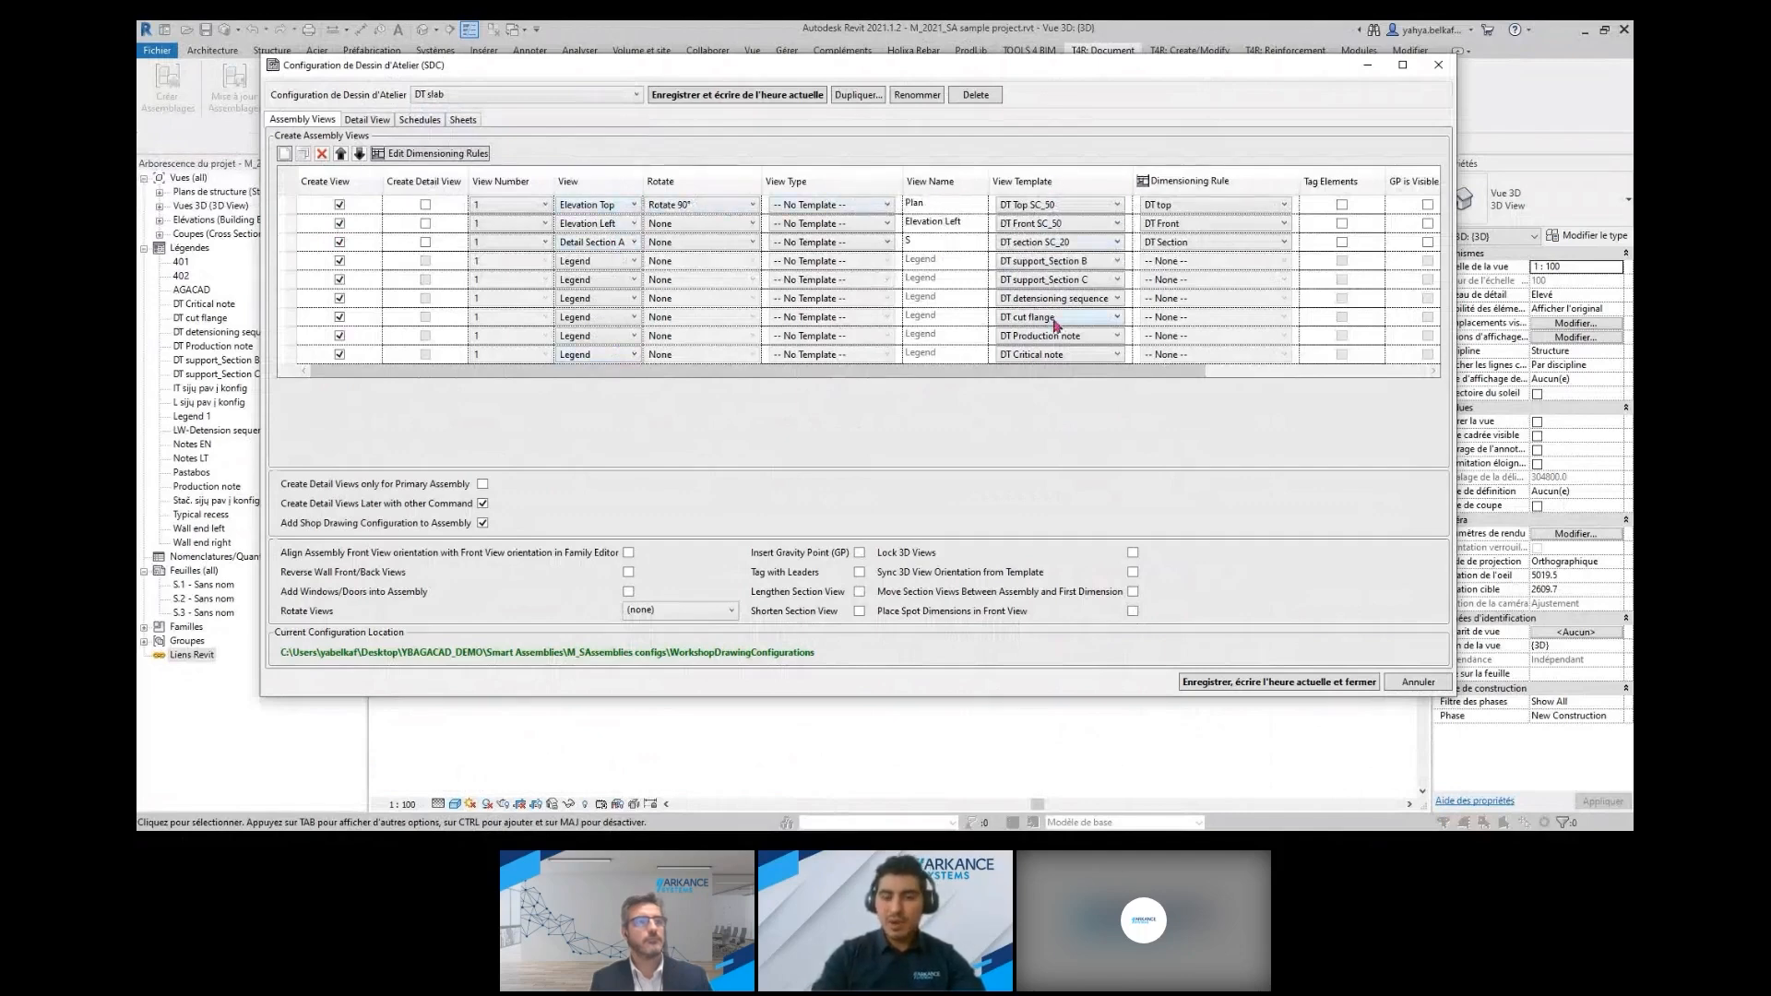
View the available view templates and dimensioning rules for the Elevation Left view, keeping the current choices
{"action": "left_click", "coordinate": [1092, 229]}
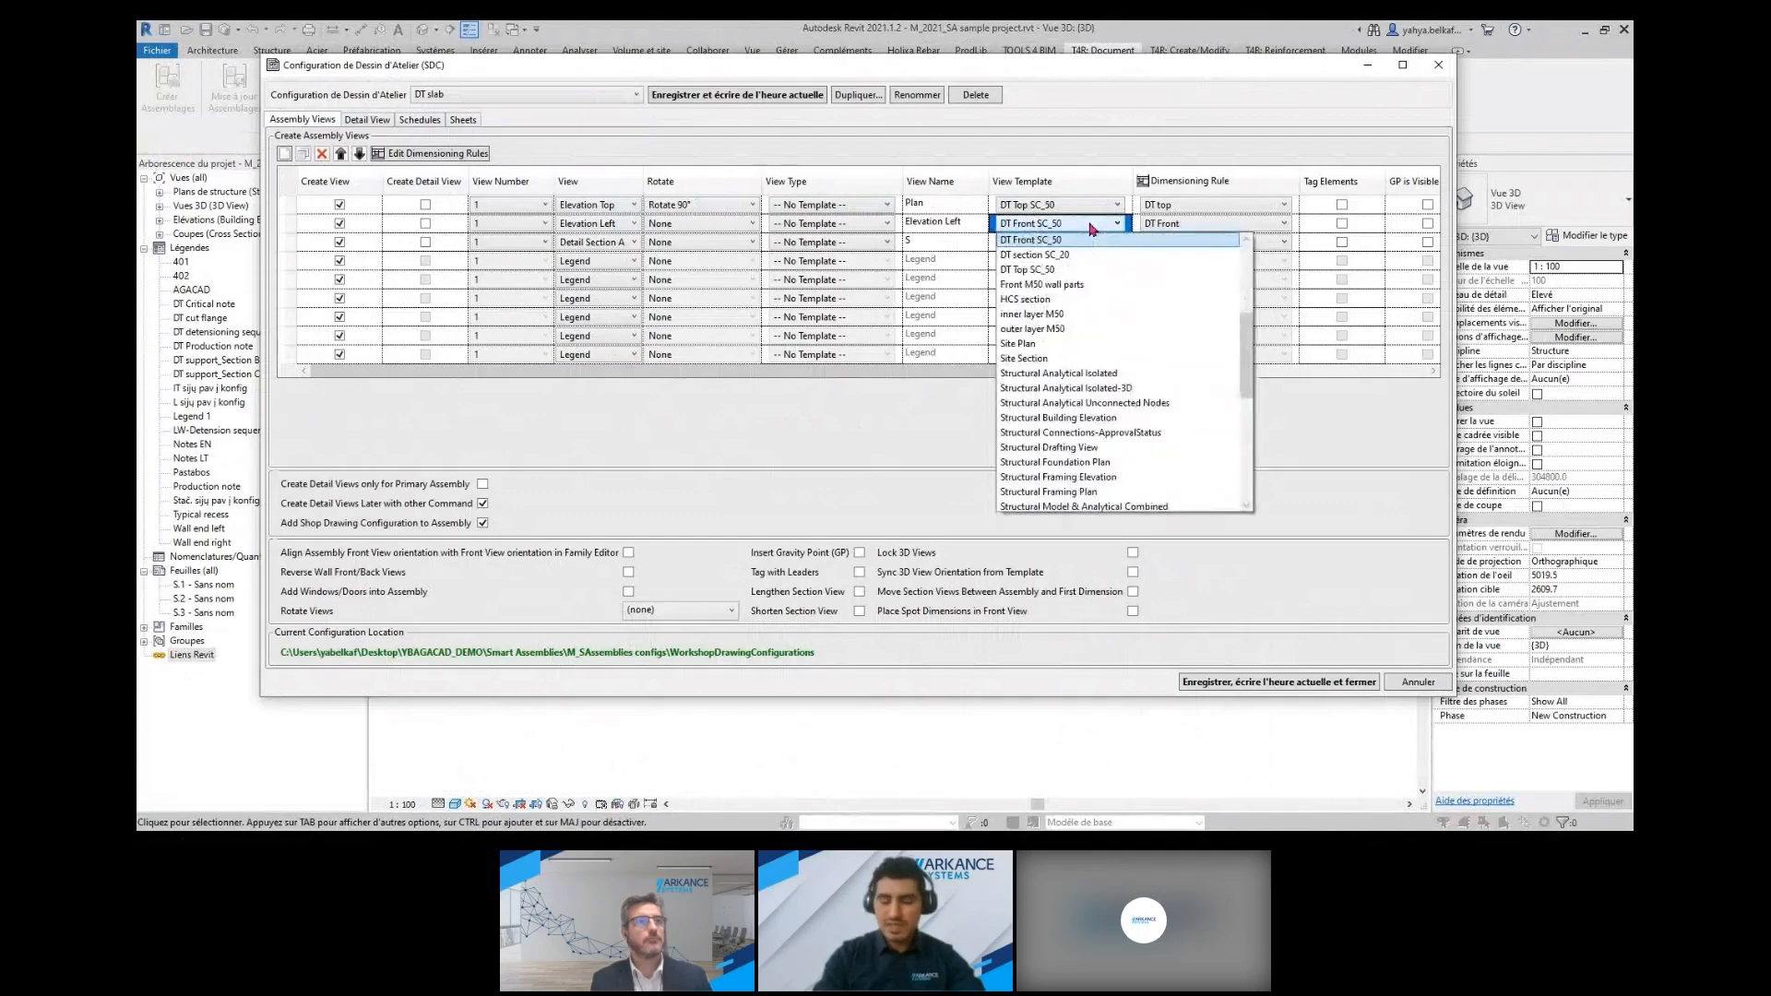
{"action": "left_click", "coordinate": [1091, 229]}
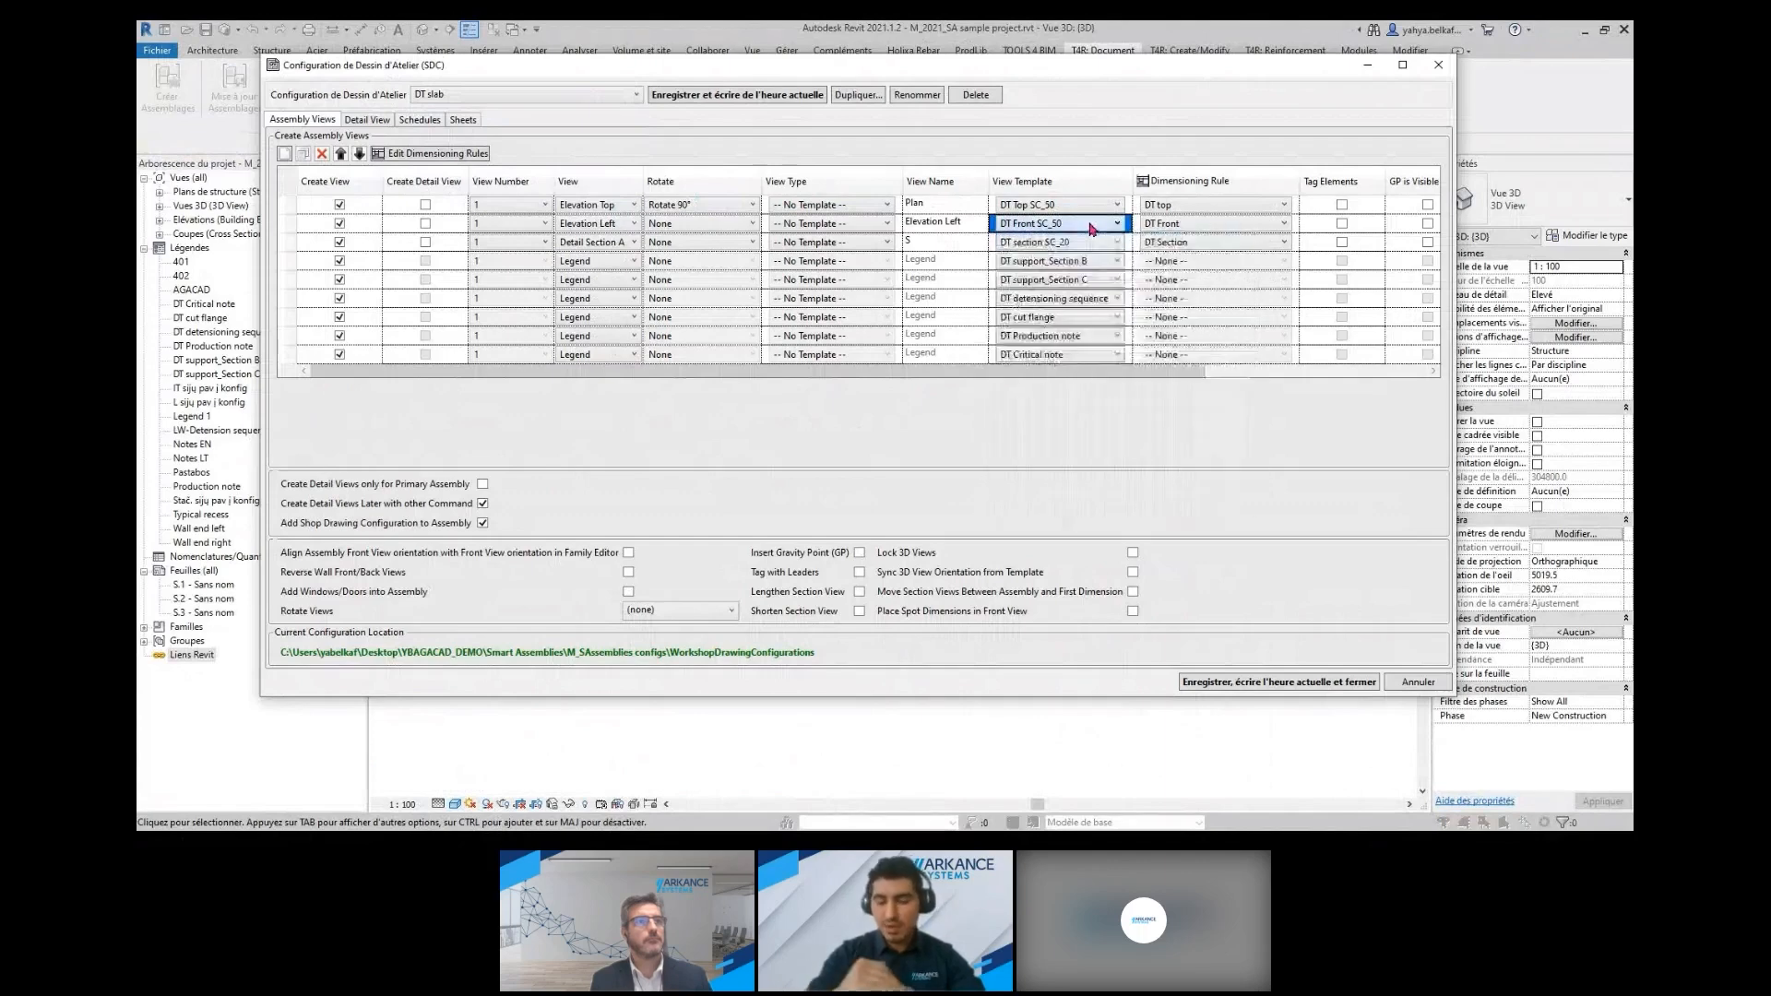
{"action": "left_click", "coordinate": [1201, 226]}
{"action": "left_click", "coordinate": [1199, 226]}
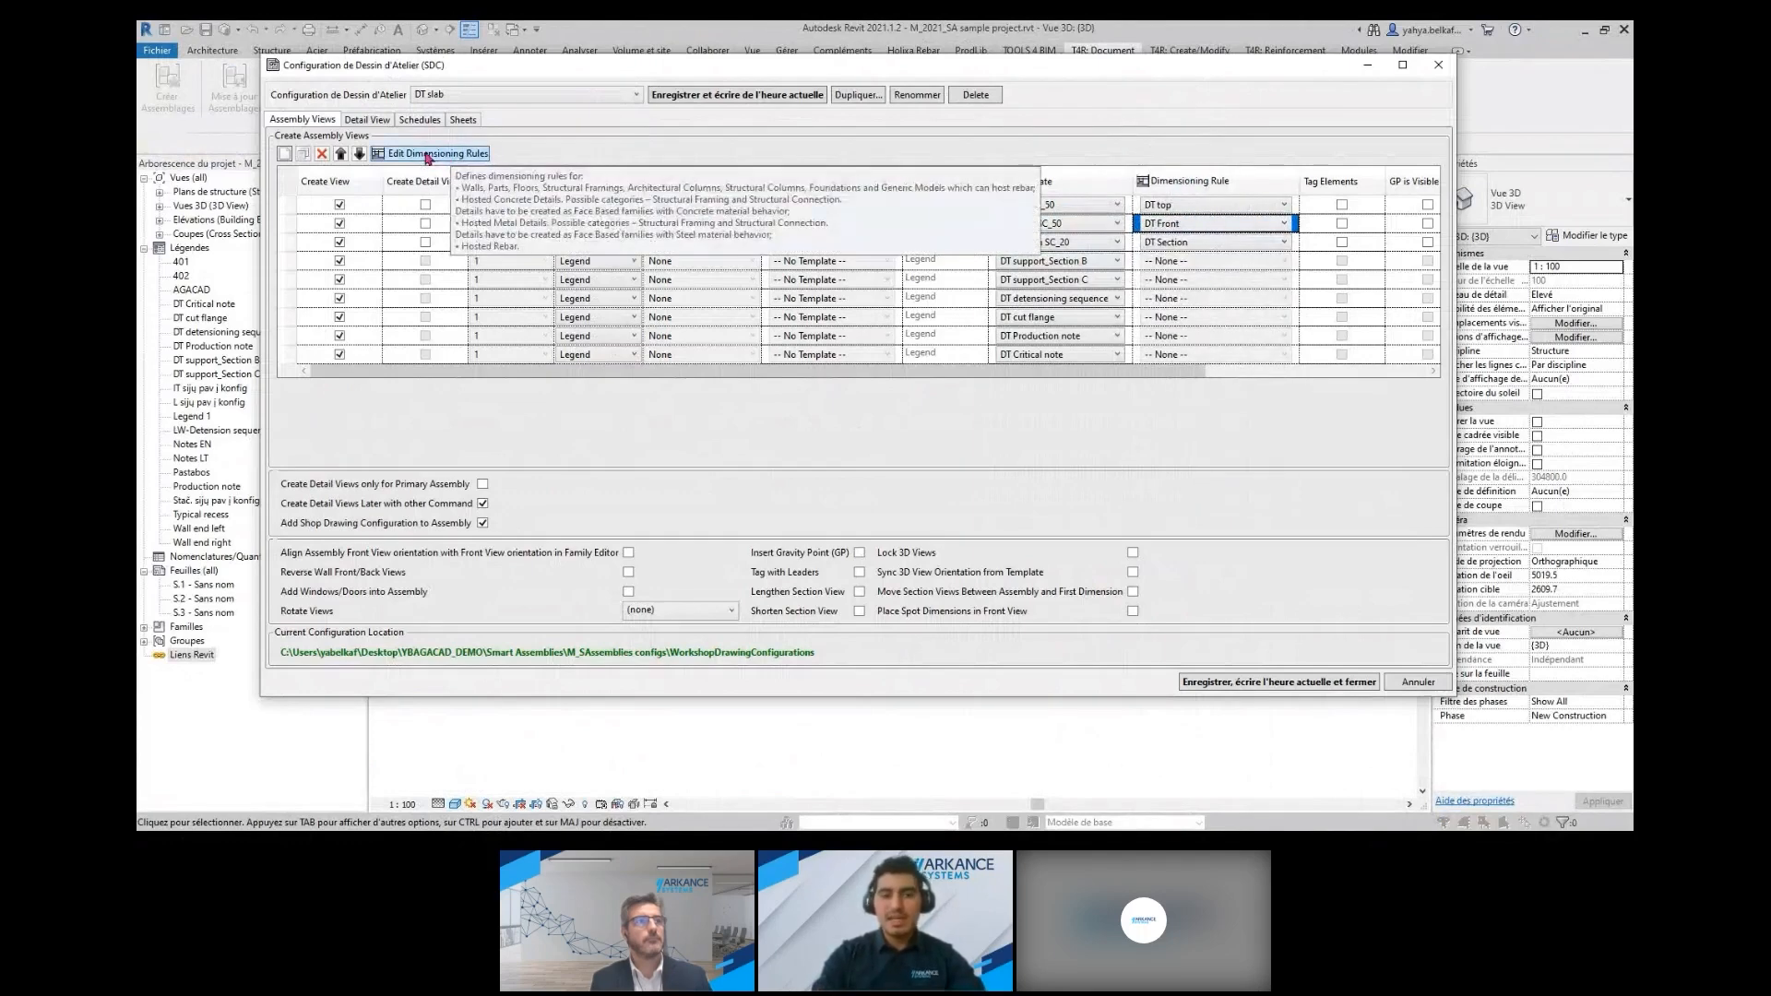
Open the dimensioning rules, reveal the old options to review Hosted Metal Details, Rebar Bars and Note Positioning, and hide them again
{"action": "left_click", "coordinate": [428, 154]}
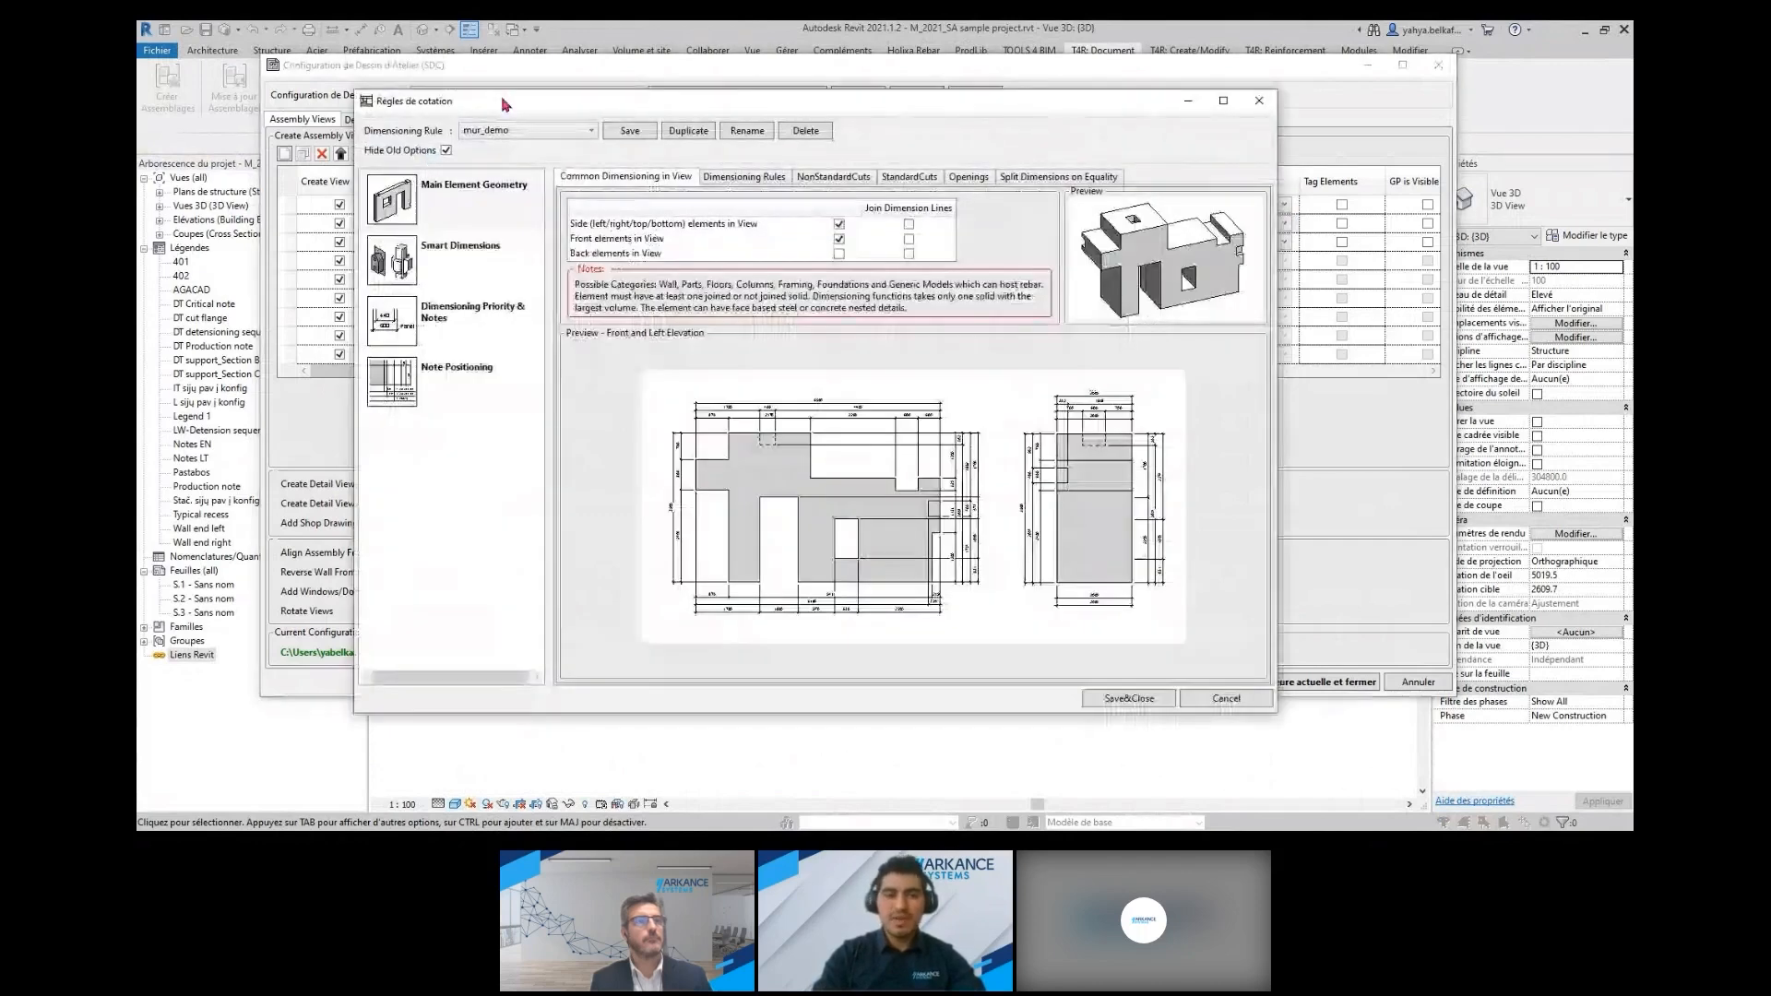
{"action": "left_click_drag", "start_coordinate": [505, 104], "coordinate": [557, 111]}
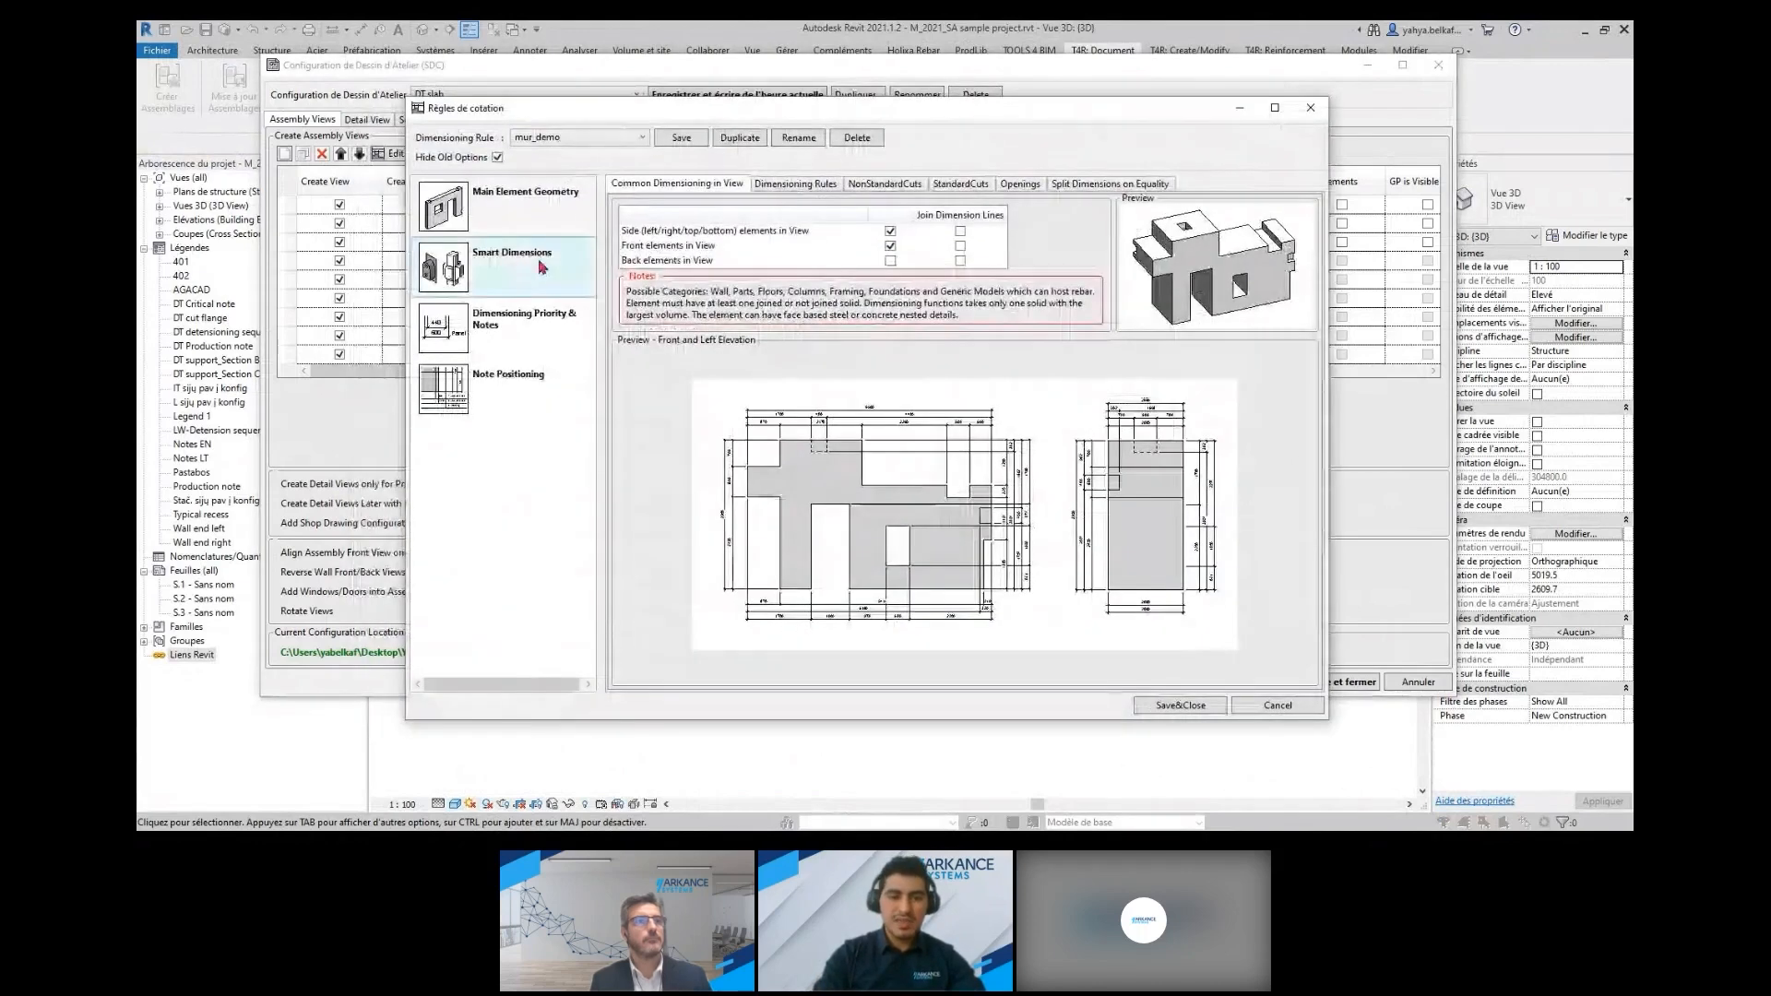
{"action": "left_click", "coordinate": [499, 158]}
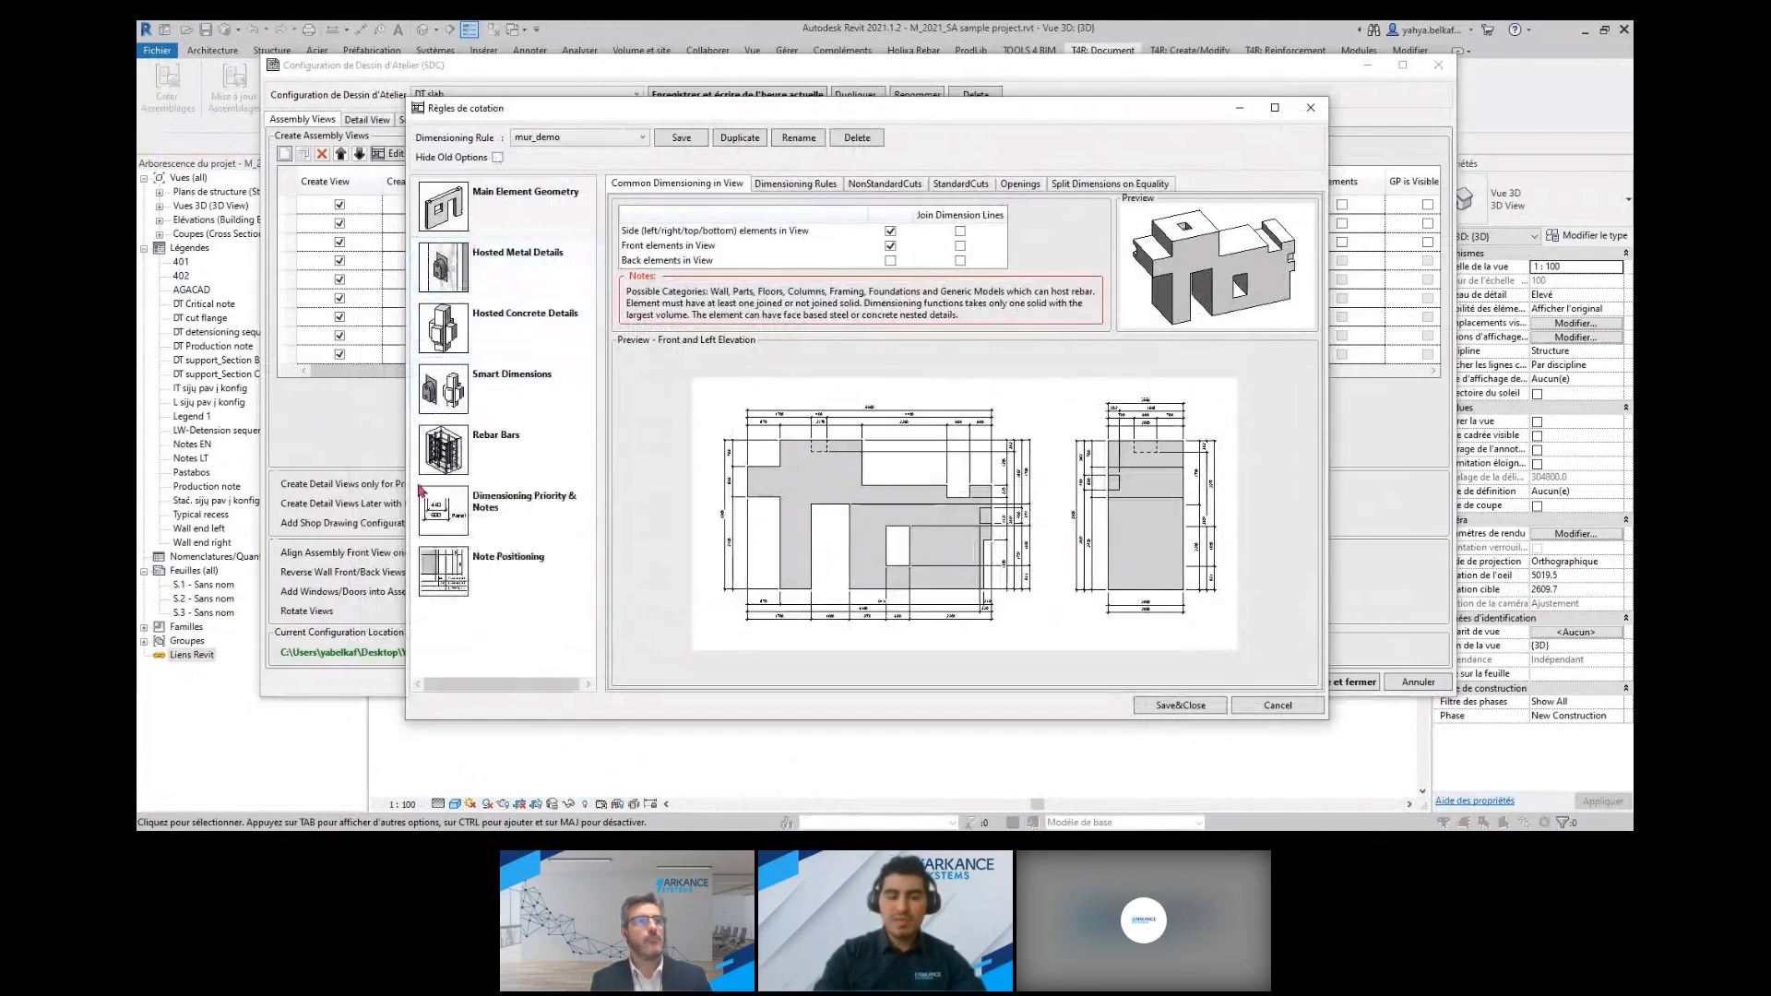
{"action": "left_click", "coordinate": [528, 277]}
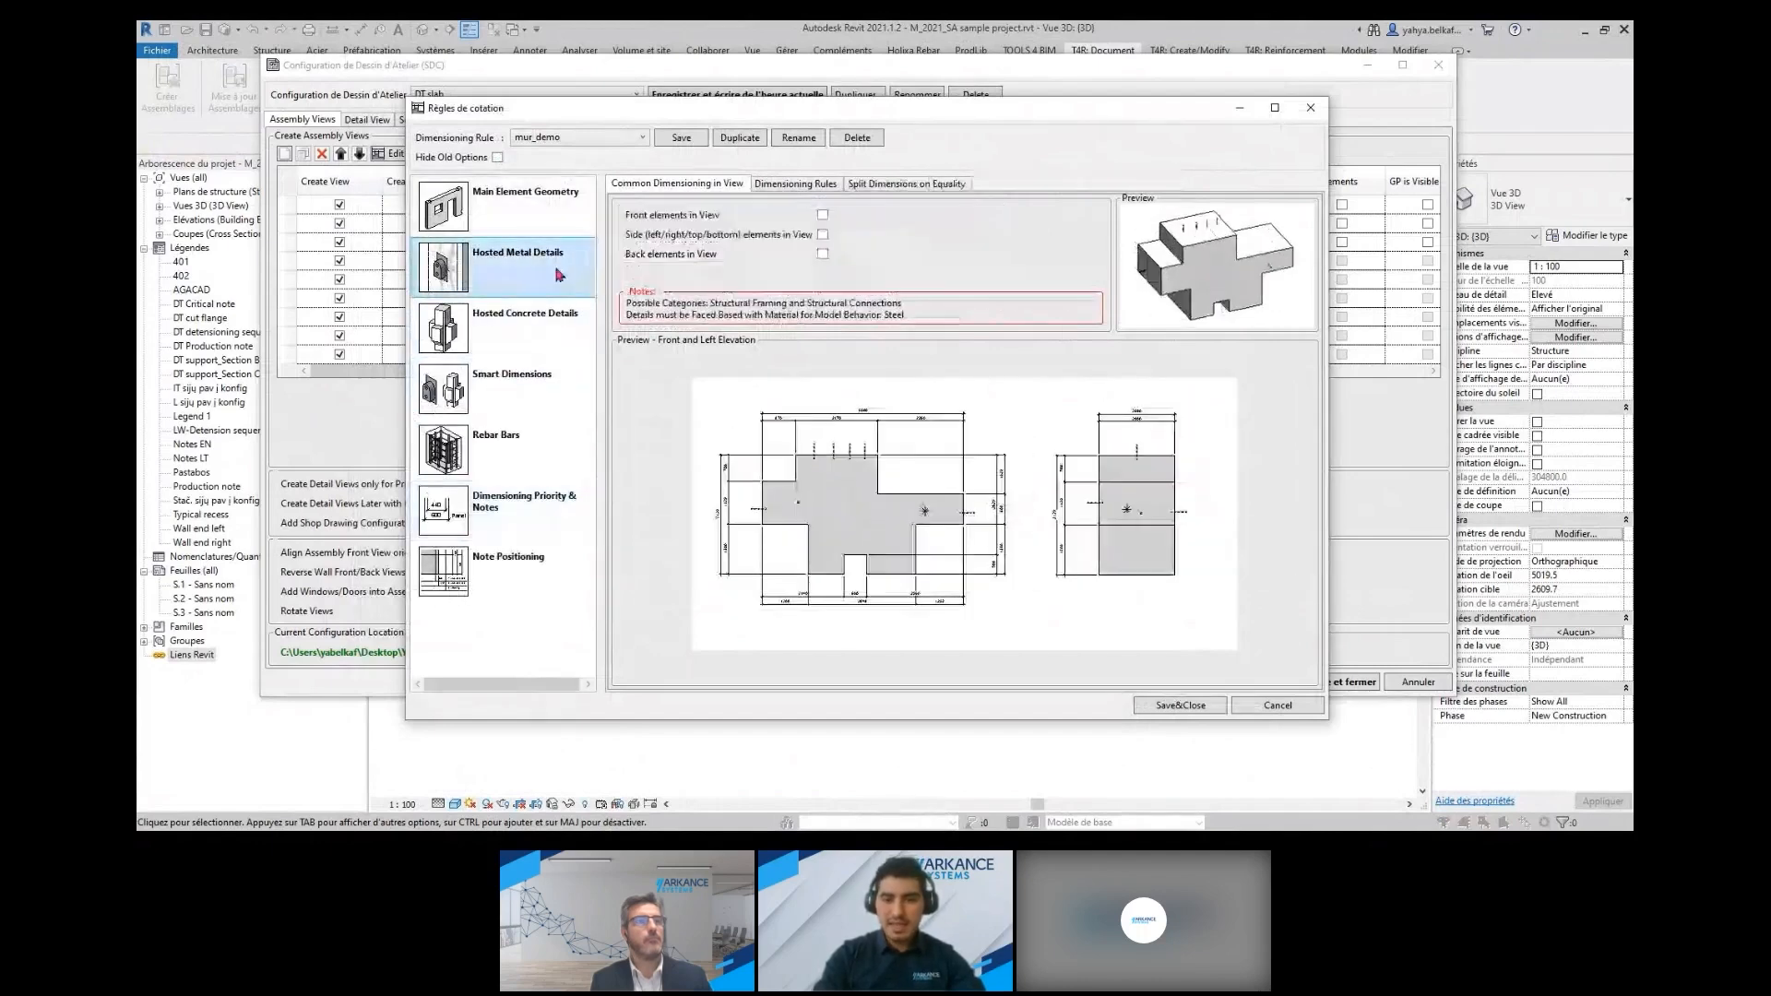
{"action": "left_click", "coordinate": [486, 436]}
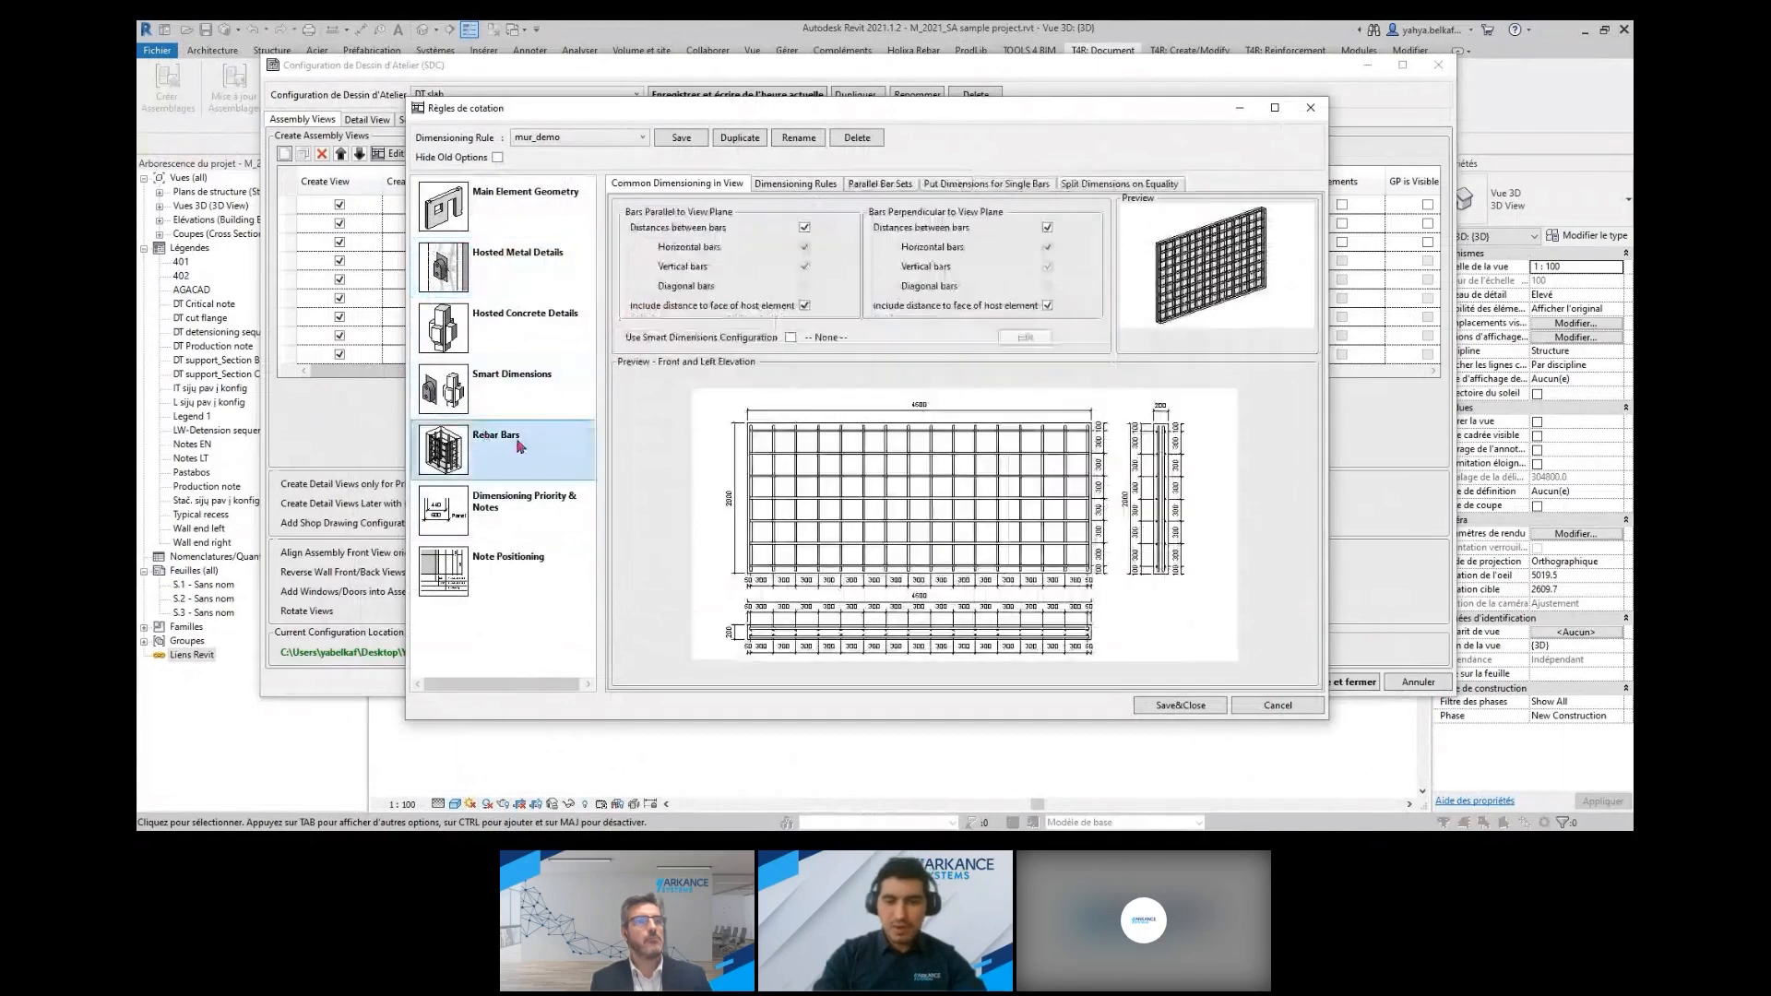
{"action": "left_click", "coordinate": [503, 574]}
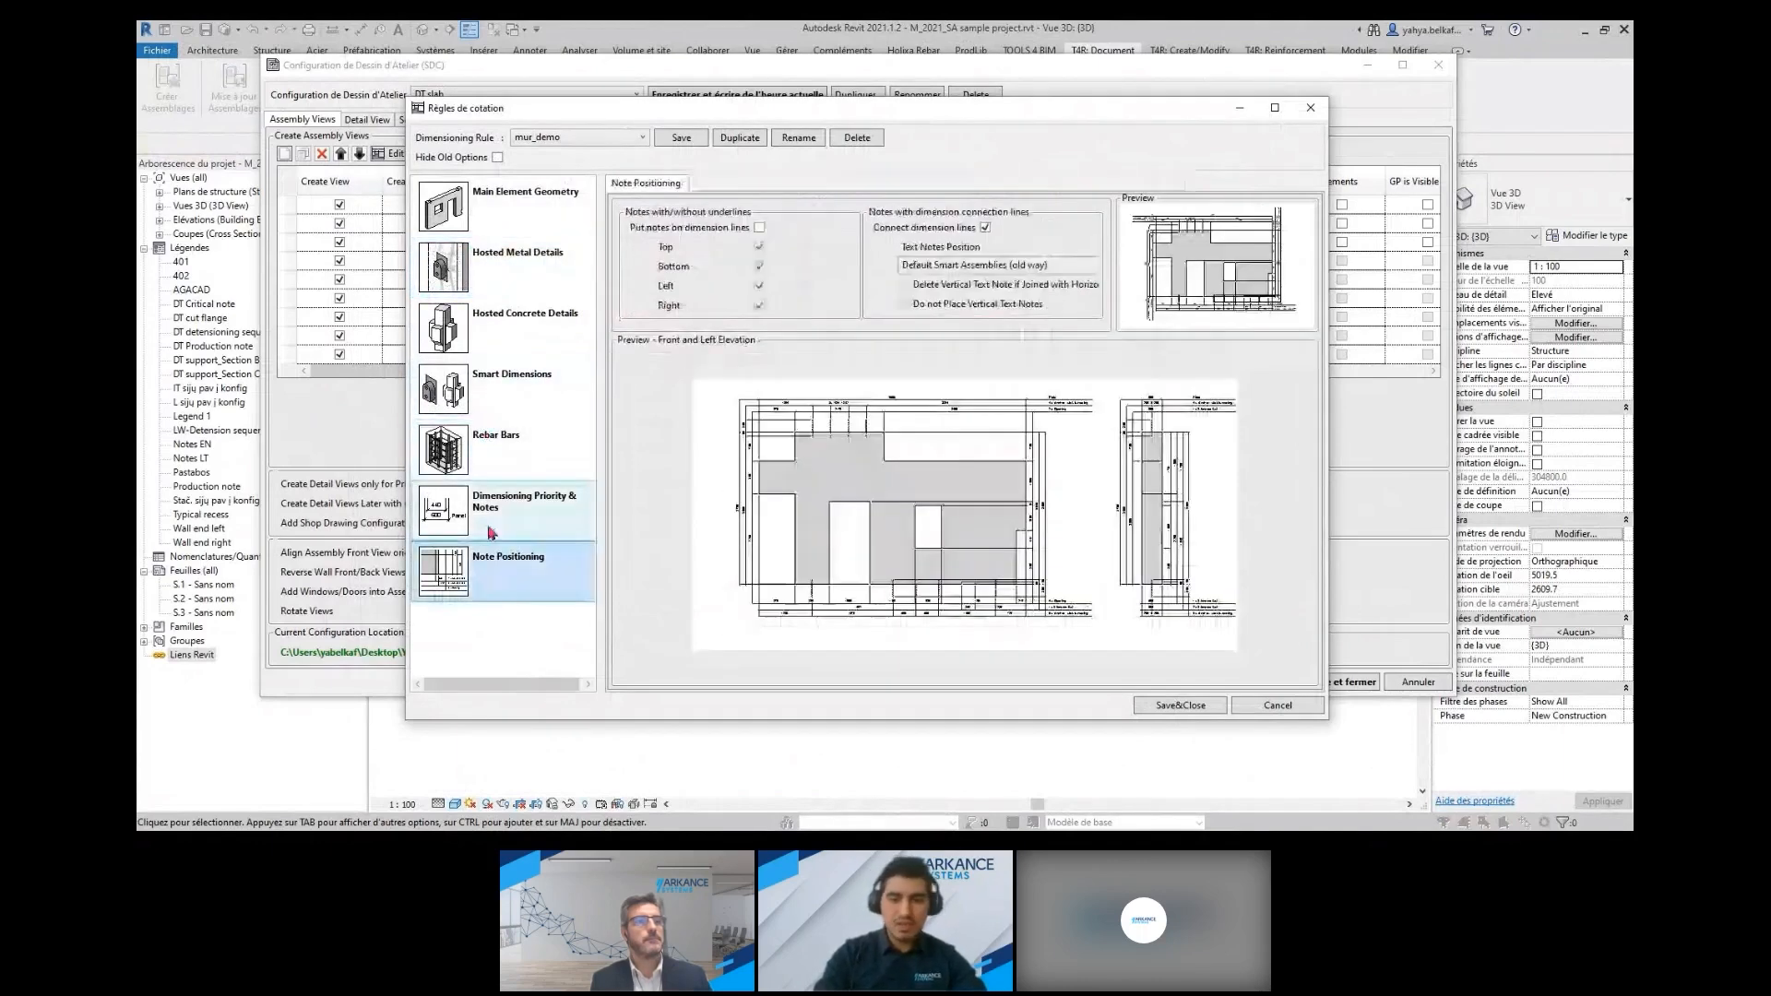
{"action": "left_click", "coordinate": [498, 158]}
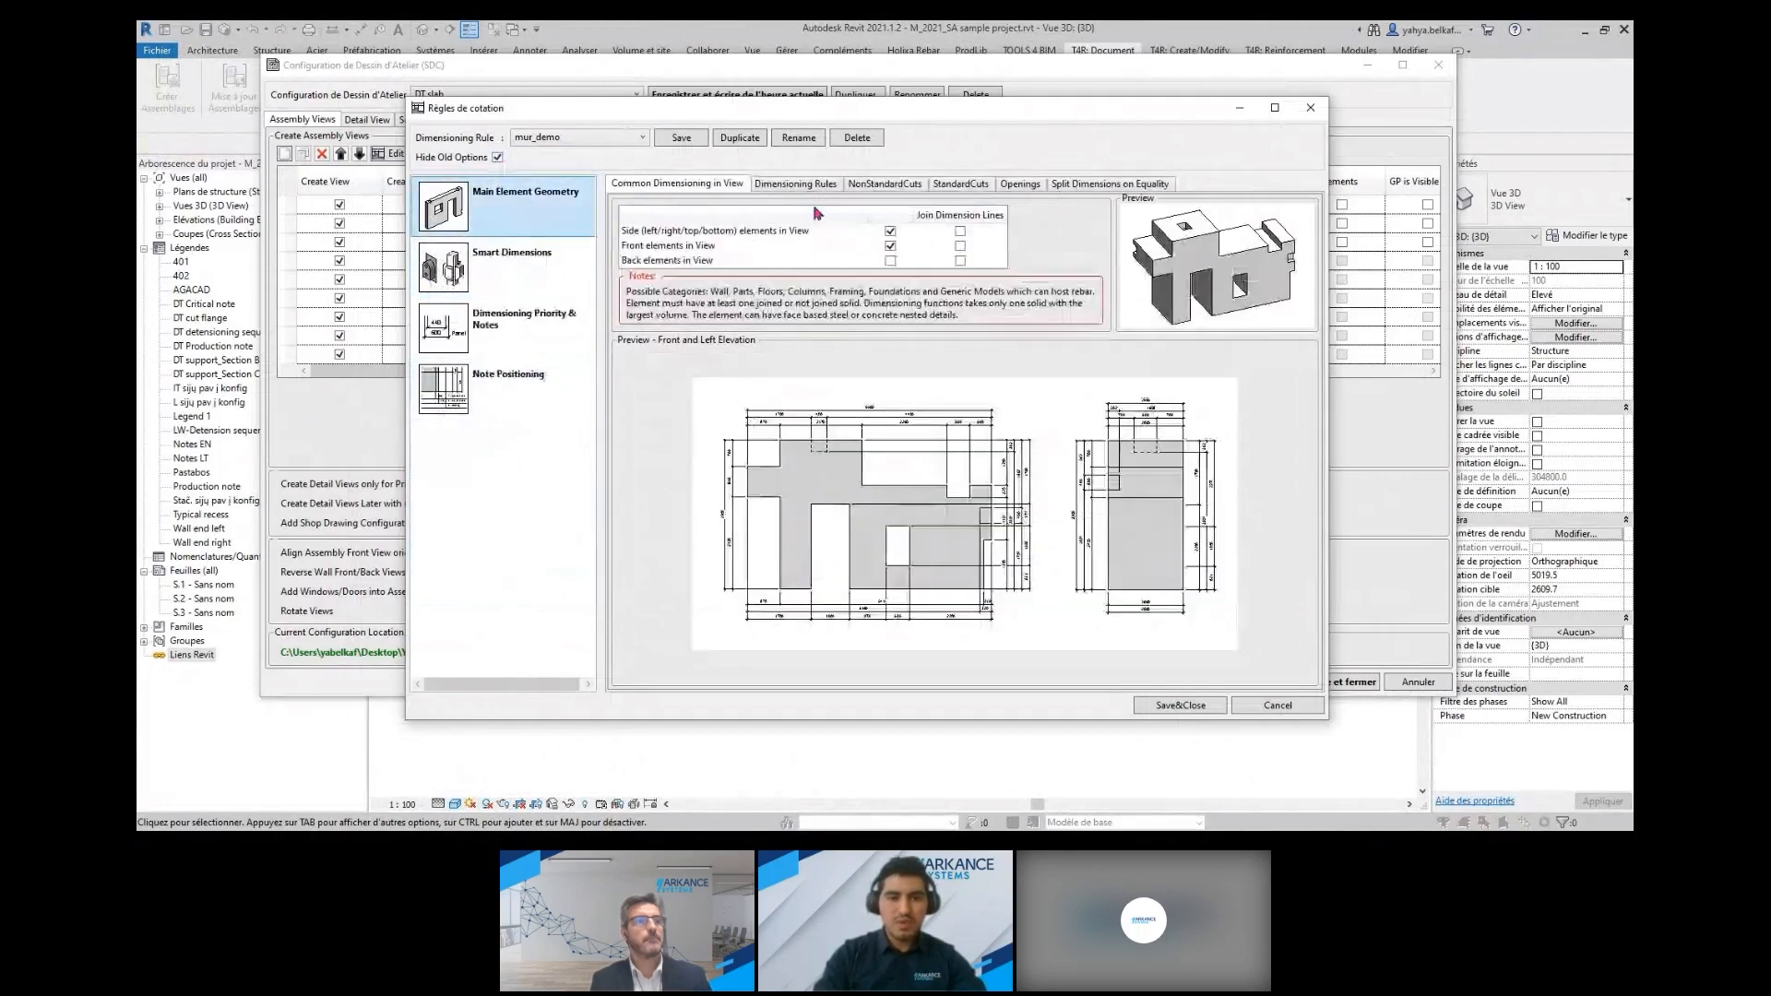
Review the main element's dimensioning rules for dimension types, non-standard cuts, standard cuts and openings, and close without saving
{"action": "left_click", "coordinate": [794, 183]}
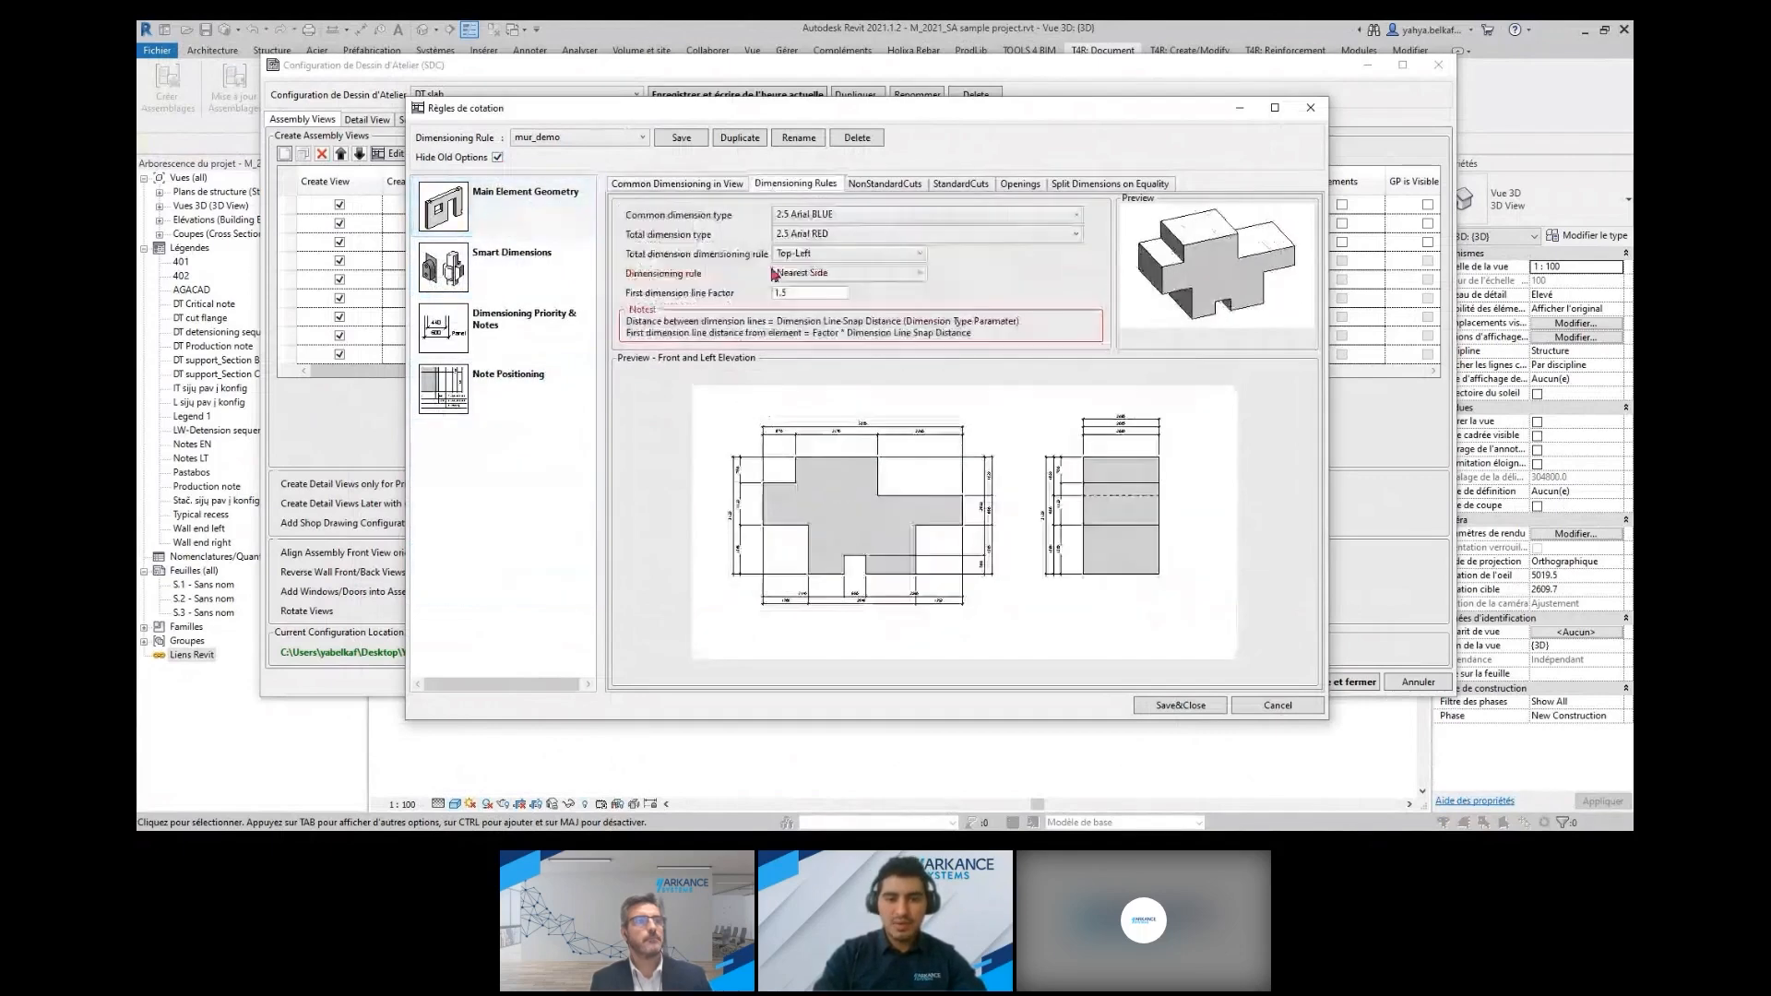
{"action": "left_click", "coordinate": [885, 184]}
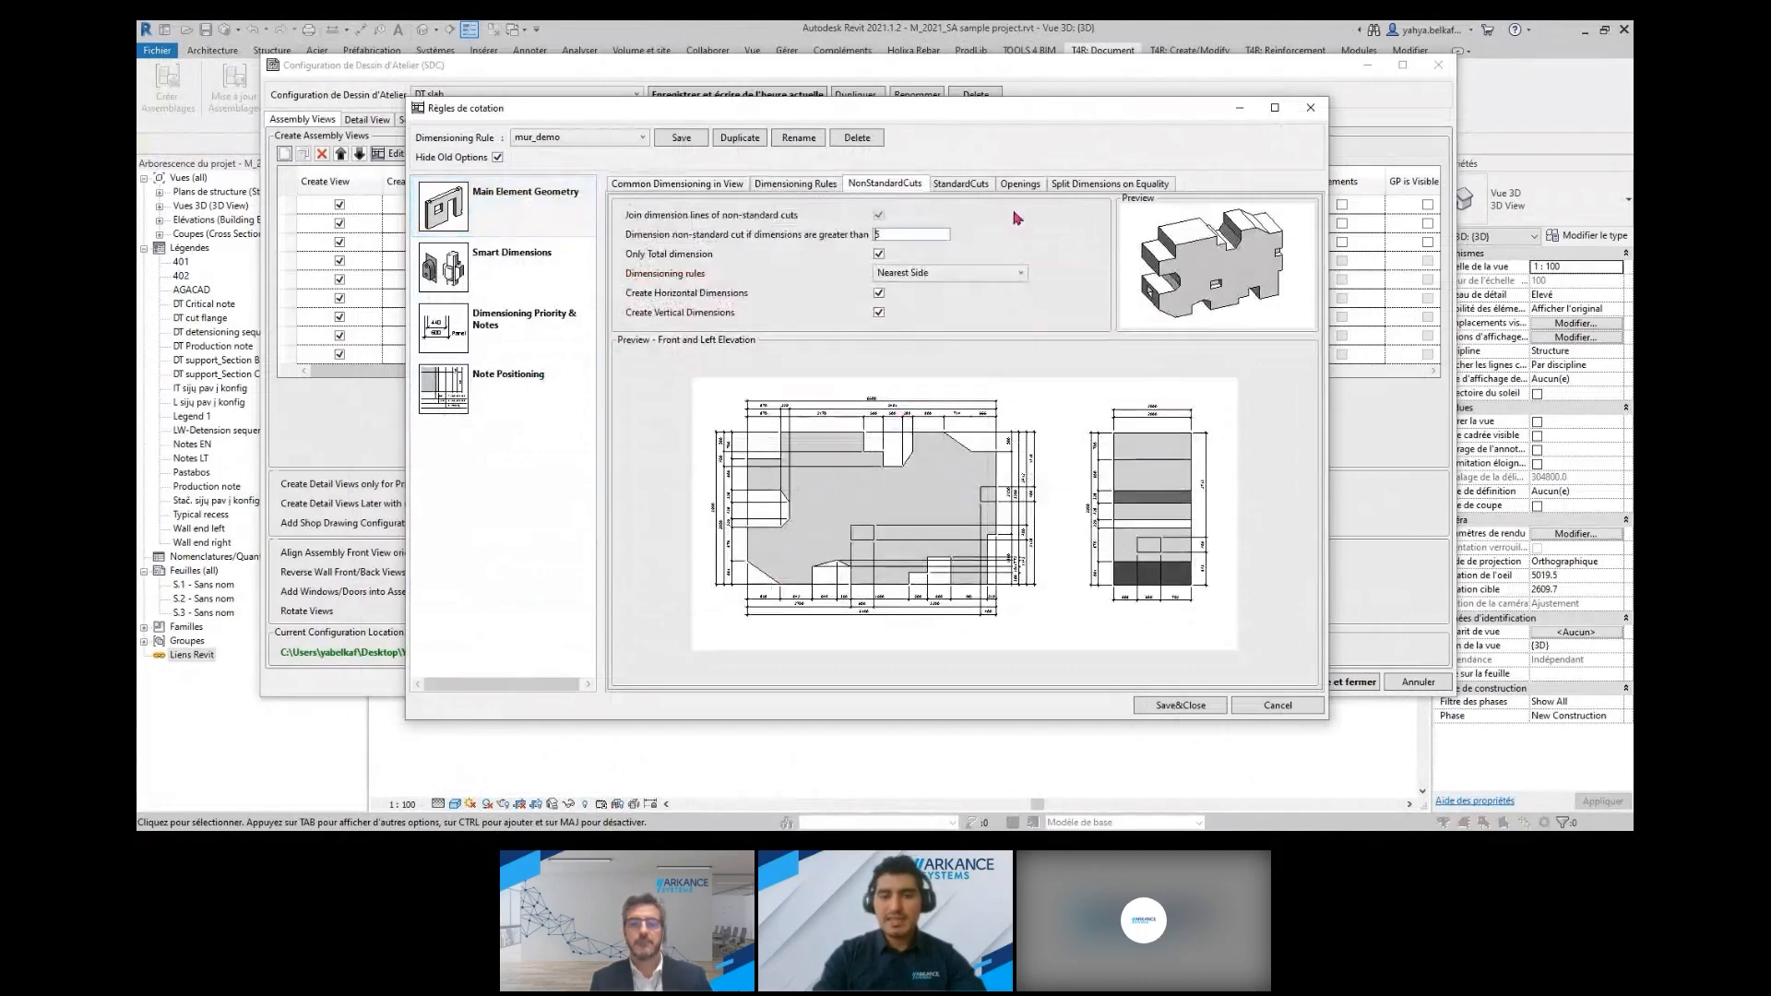
{"action": "left_click", "coordinate": [963, 183]}
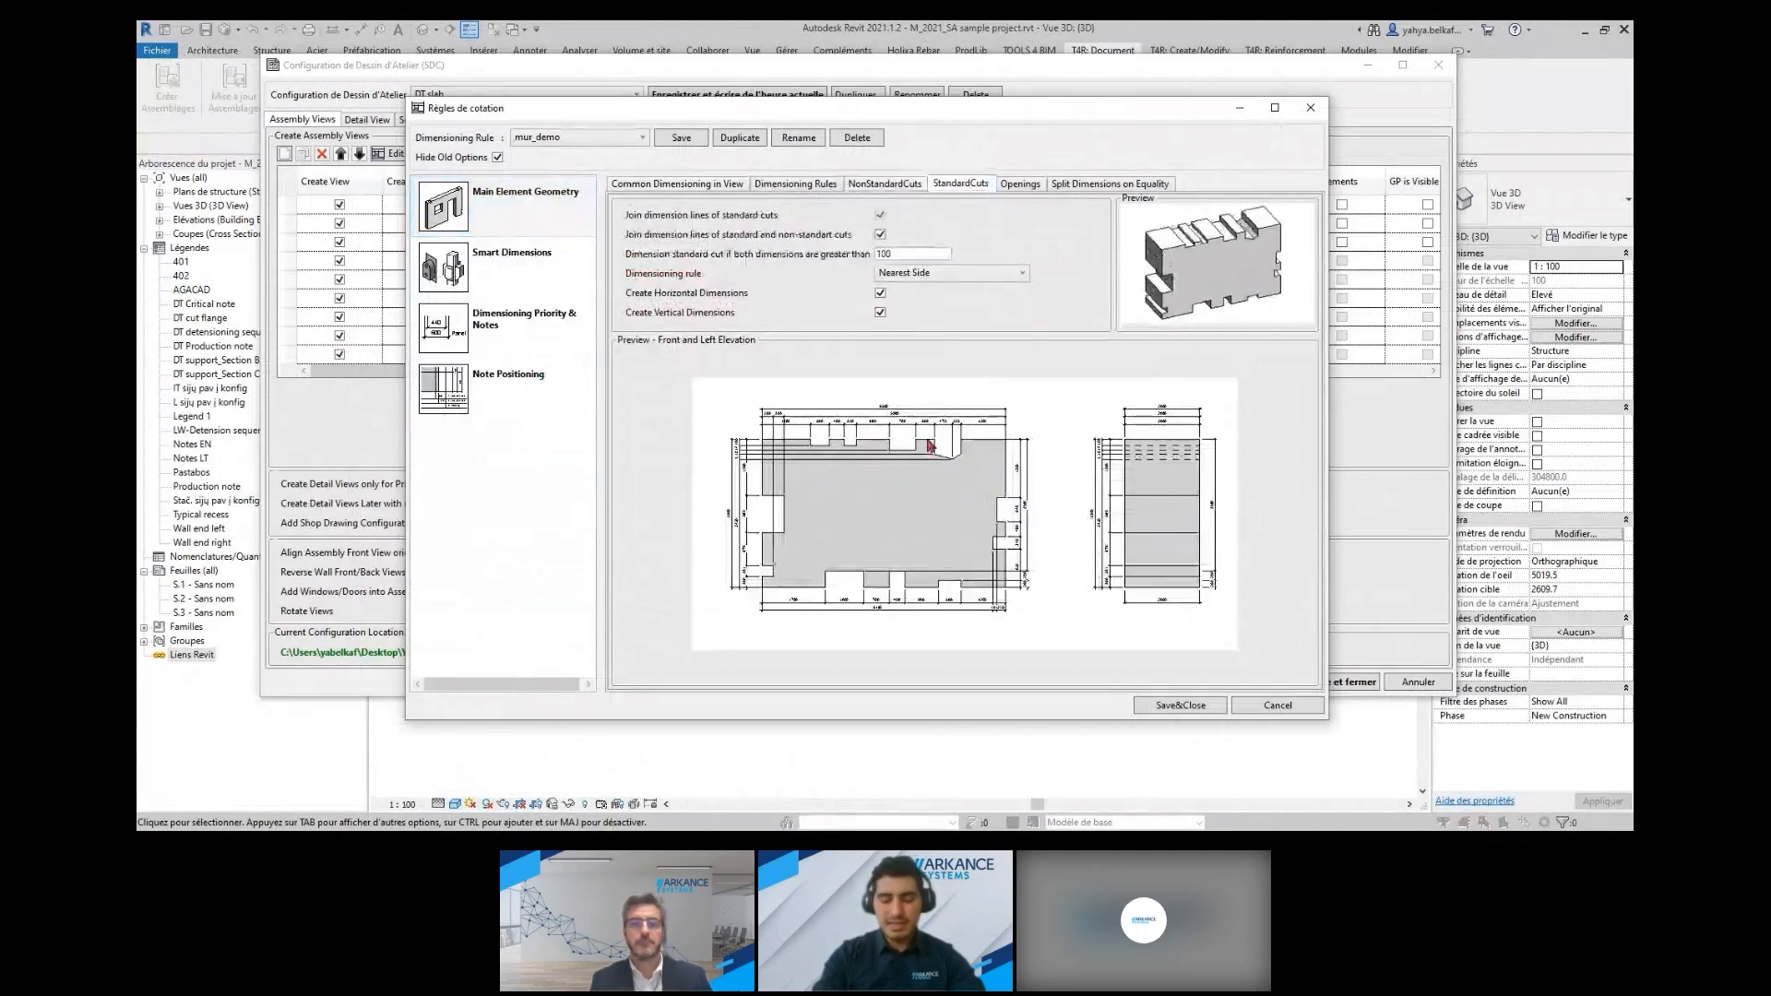
{"action": "left_click", "coordinate": [1016, 184]}
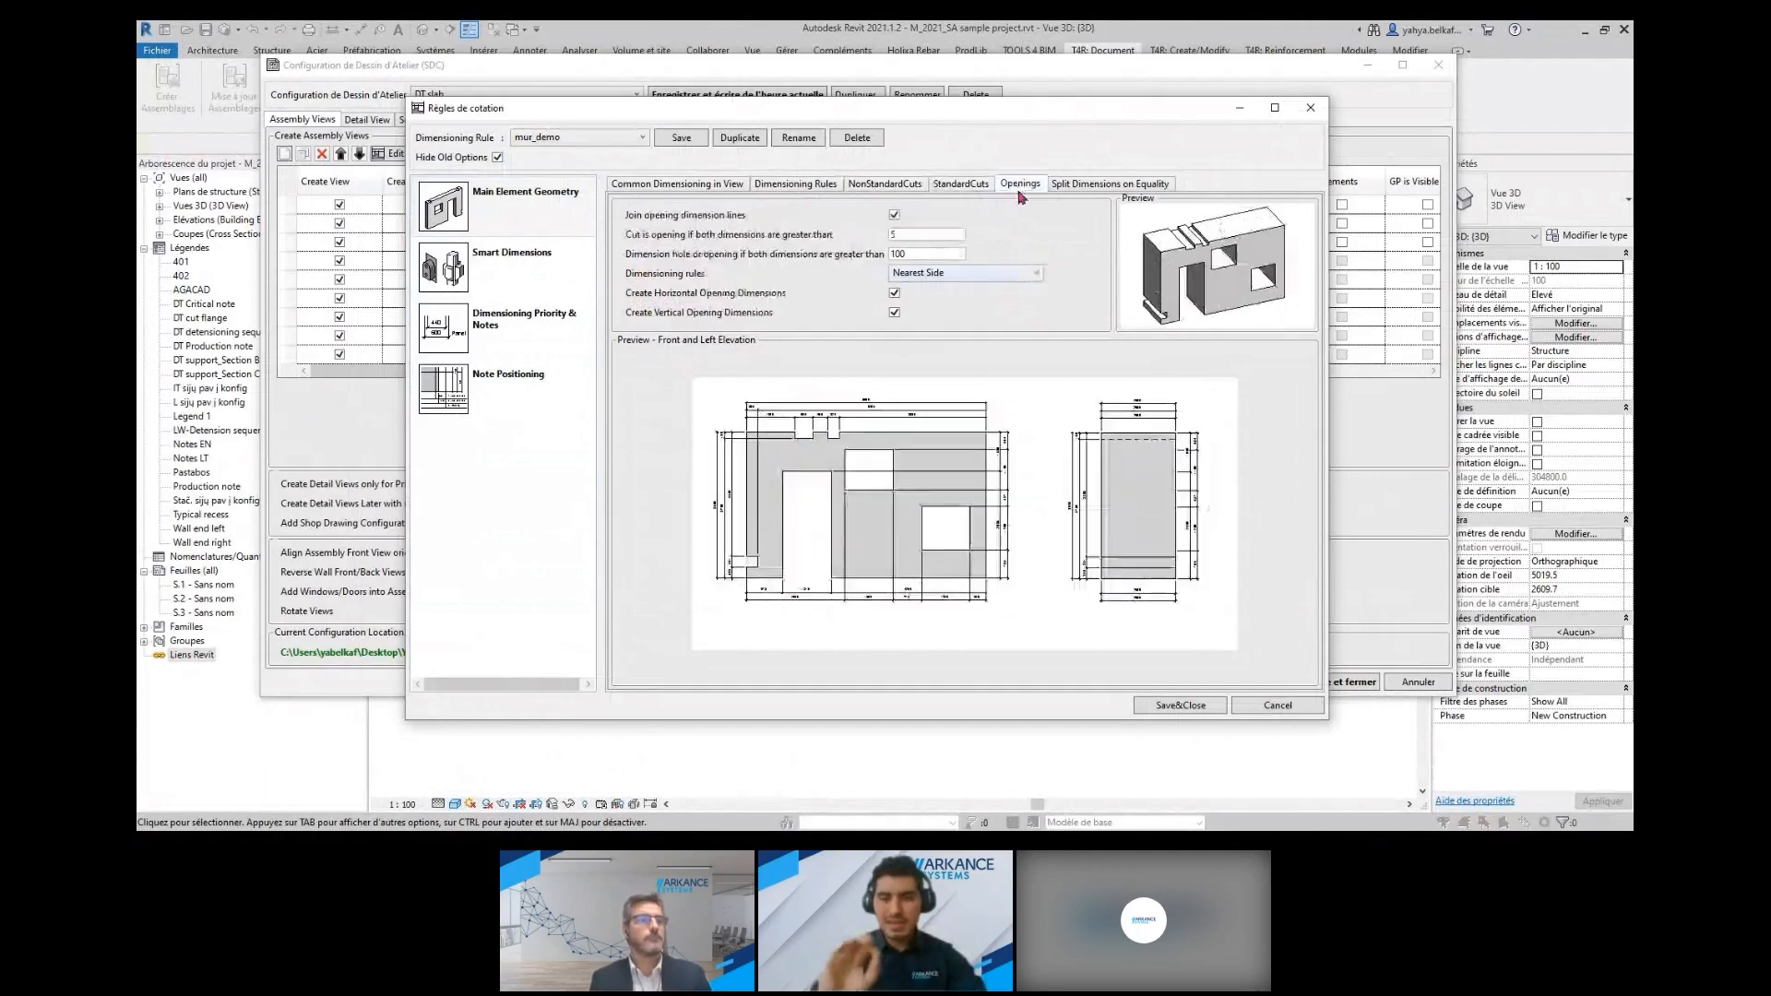
{"action": "left_click", "coordinate": [1288, 707]}
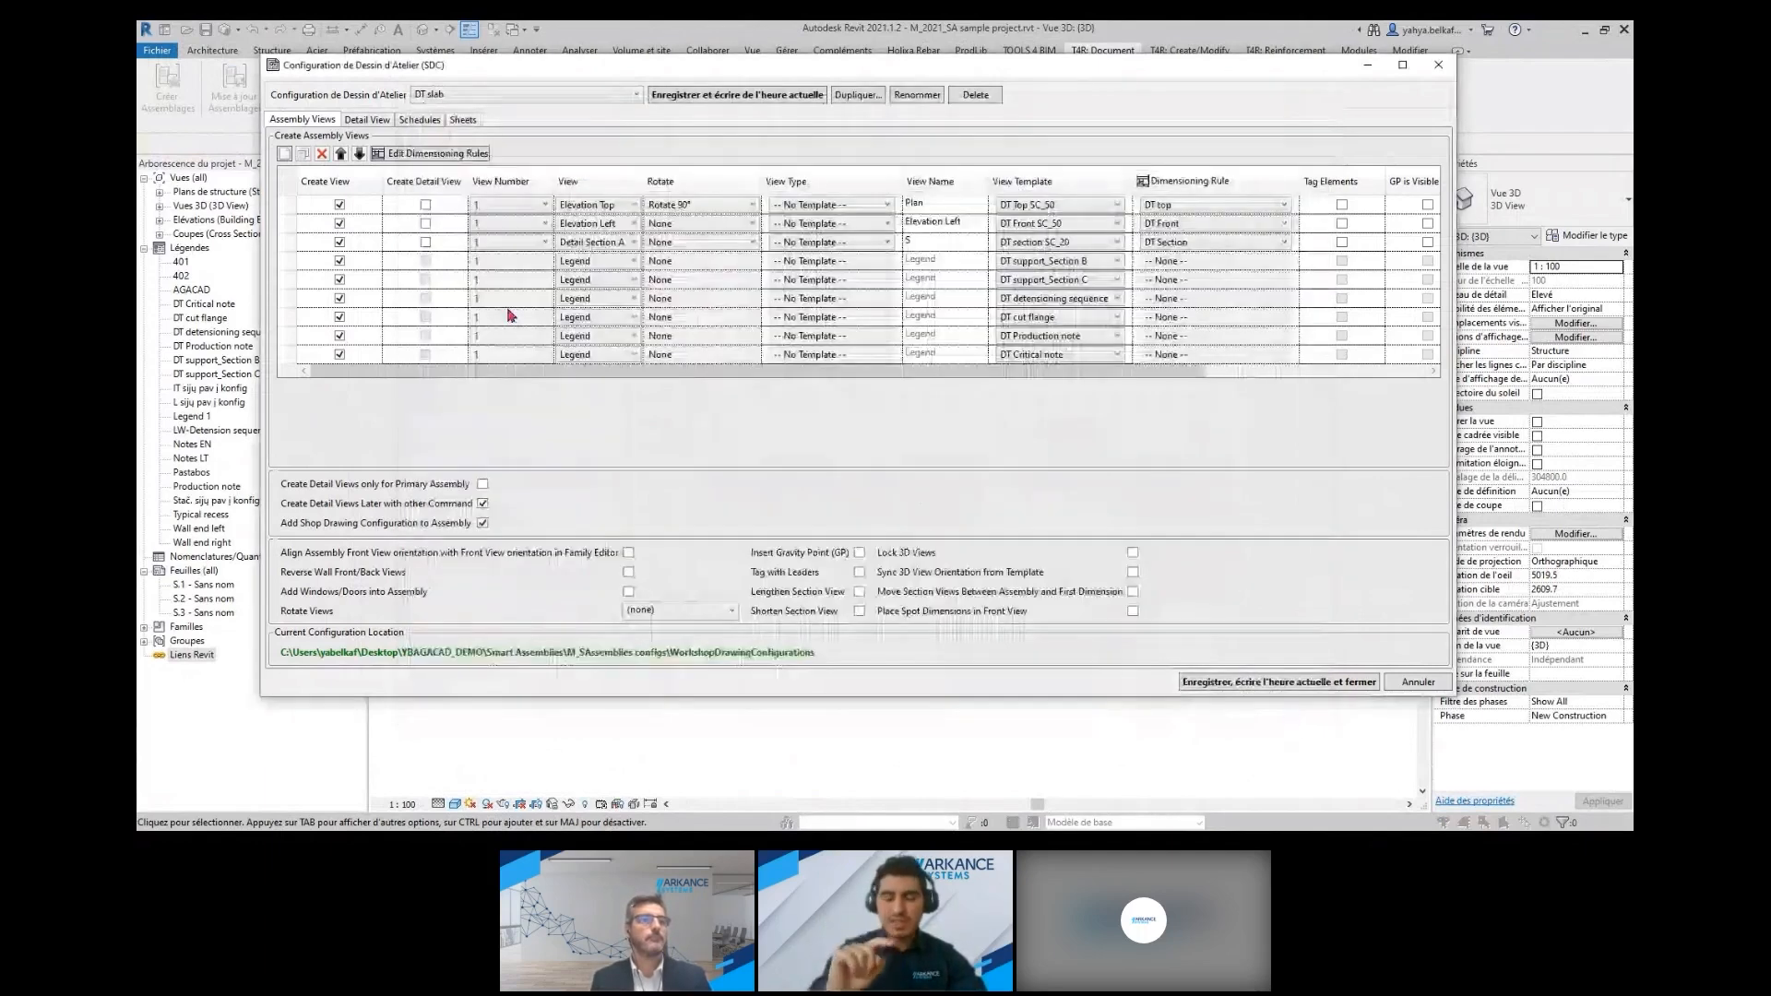
Review the DT slab configuration's detail view naming, schedules and sheet settings, and close it without saving
{"action": "left_click", "coordinate": [384, 126]}
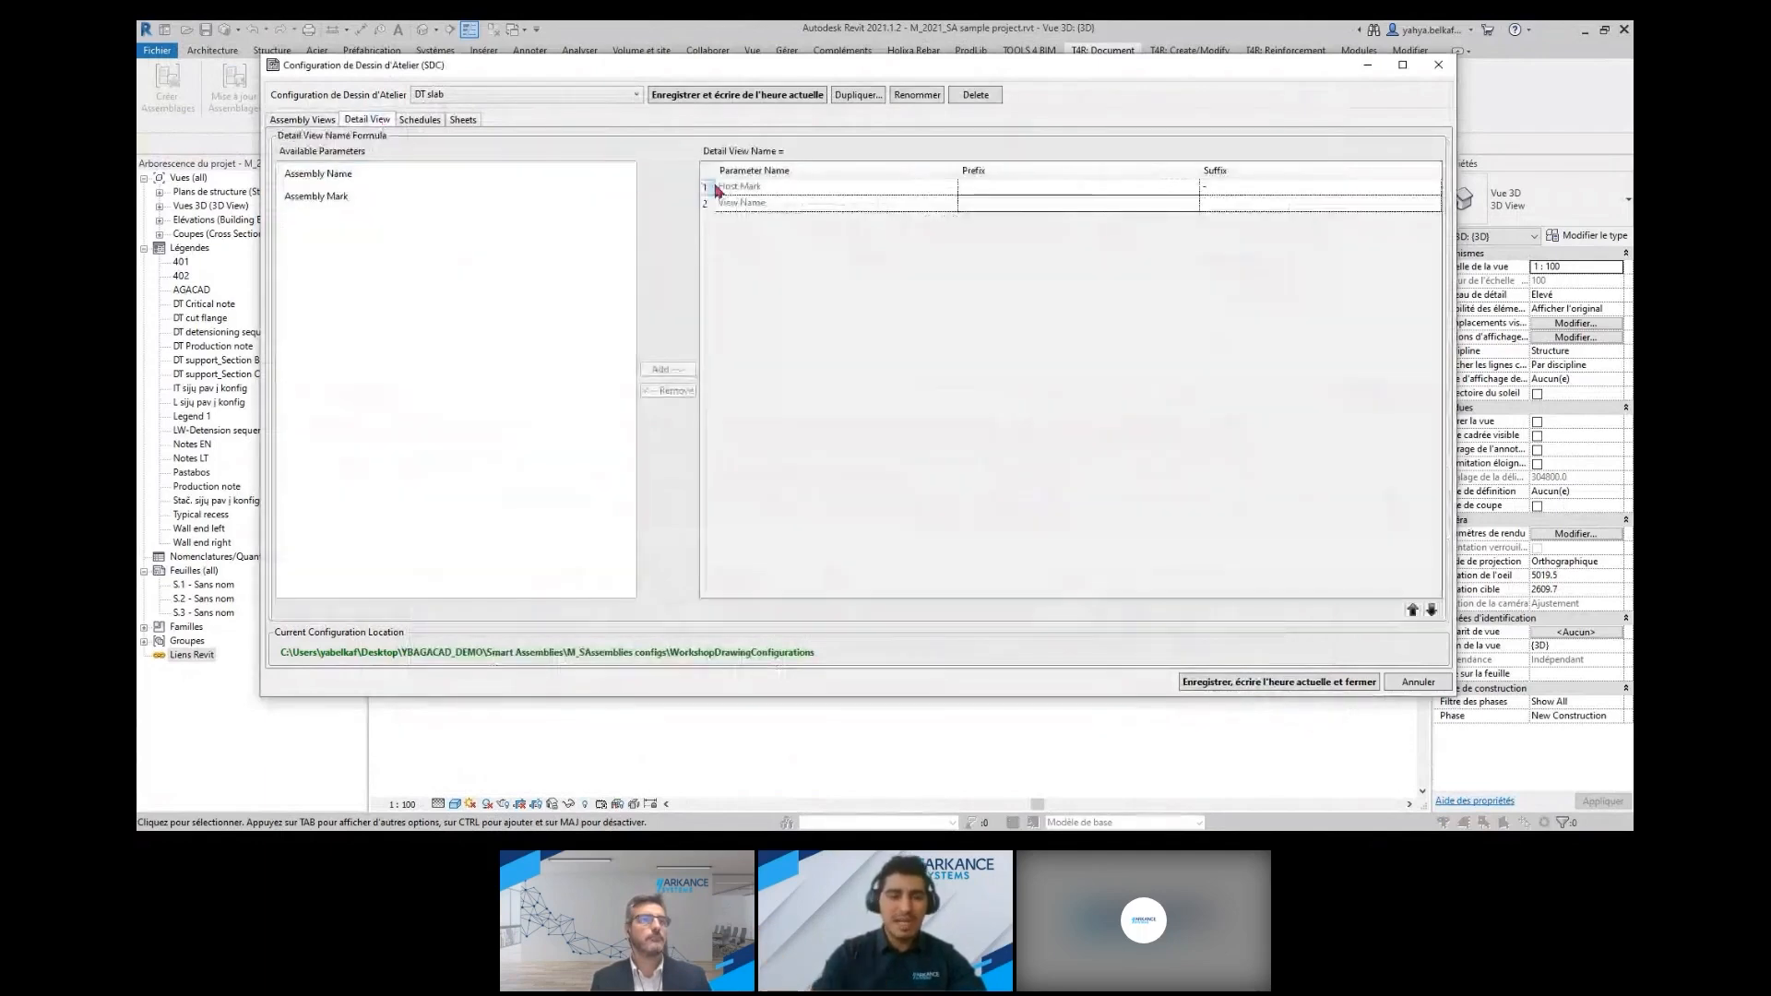
{"action": "left_click", "coordinate": [433, 121]}
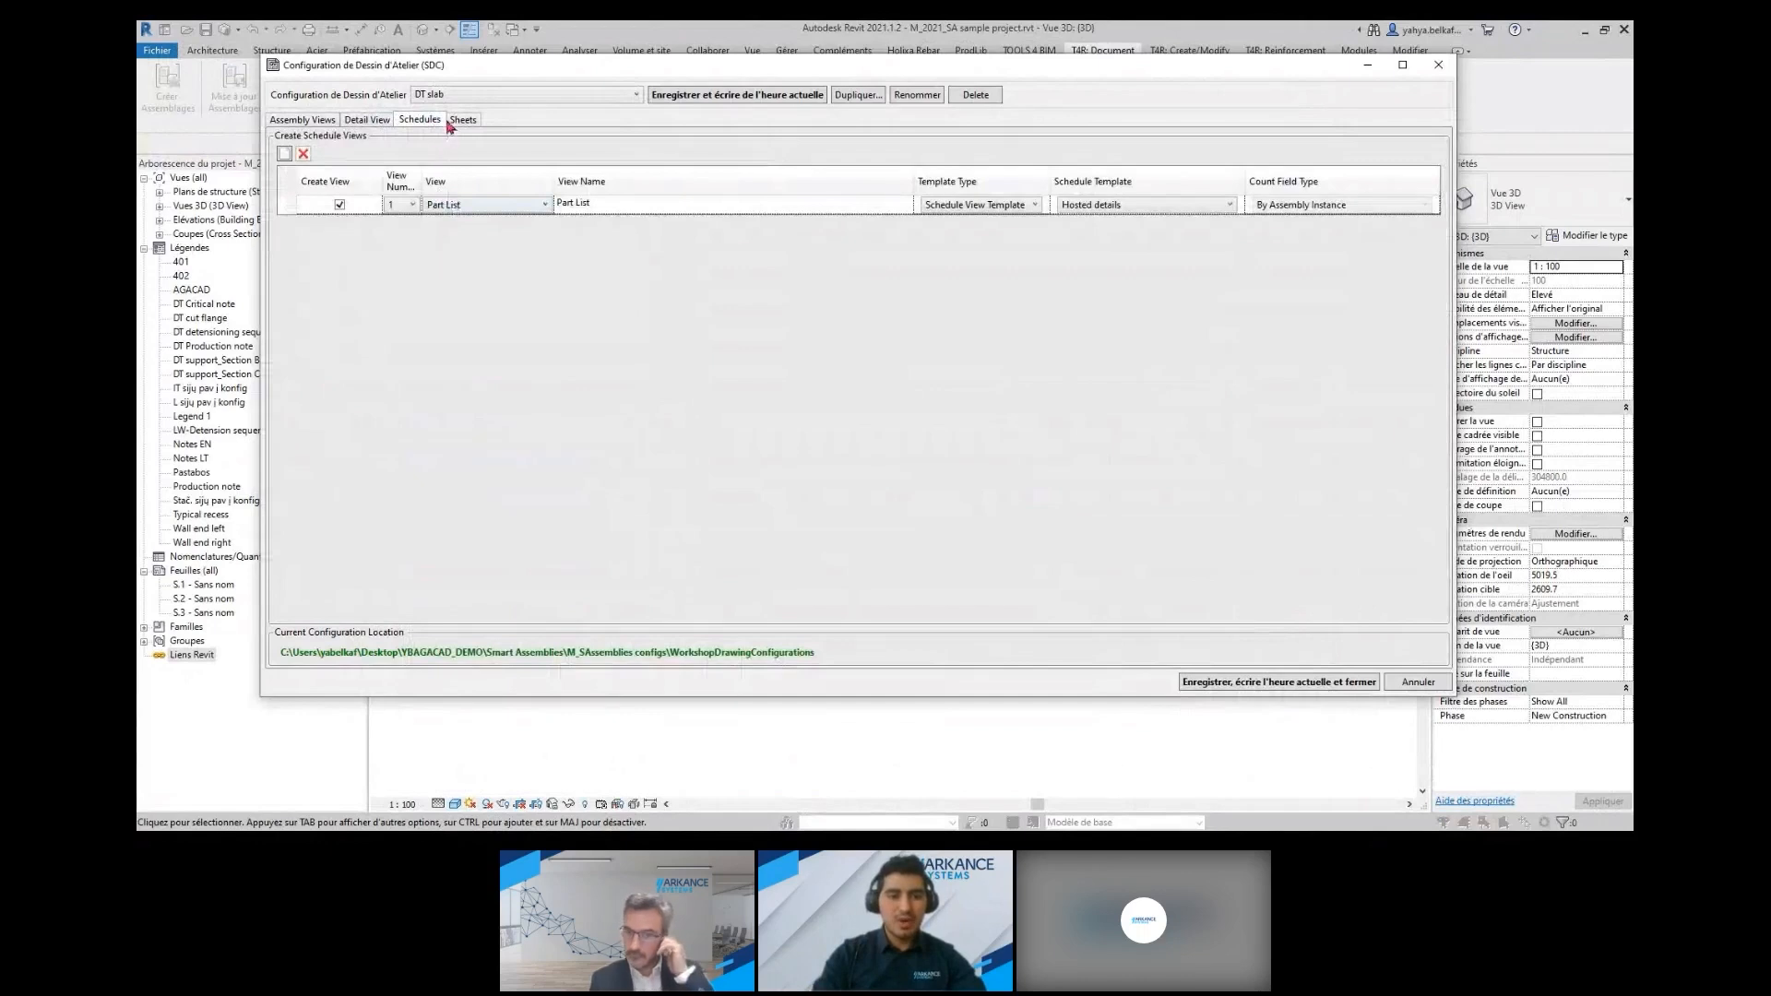
{"action": "left_click", "coordinate": [462, 121]}
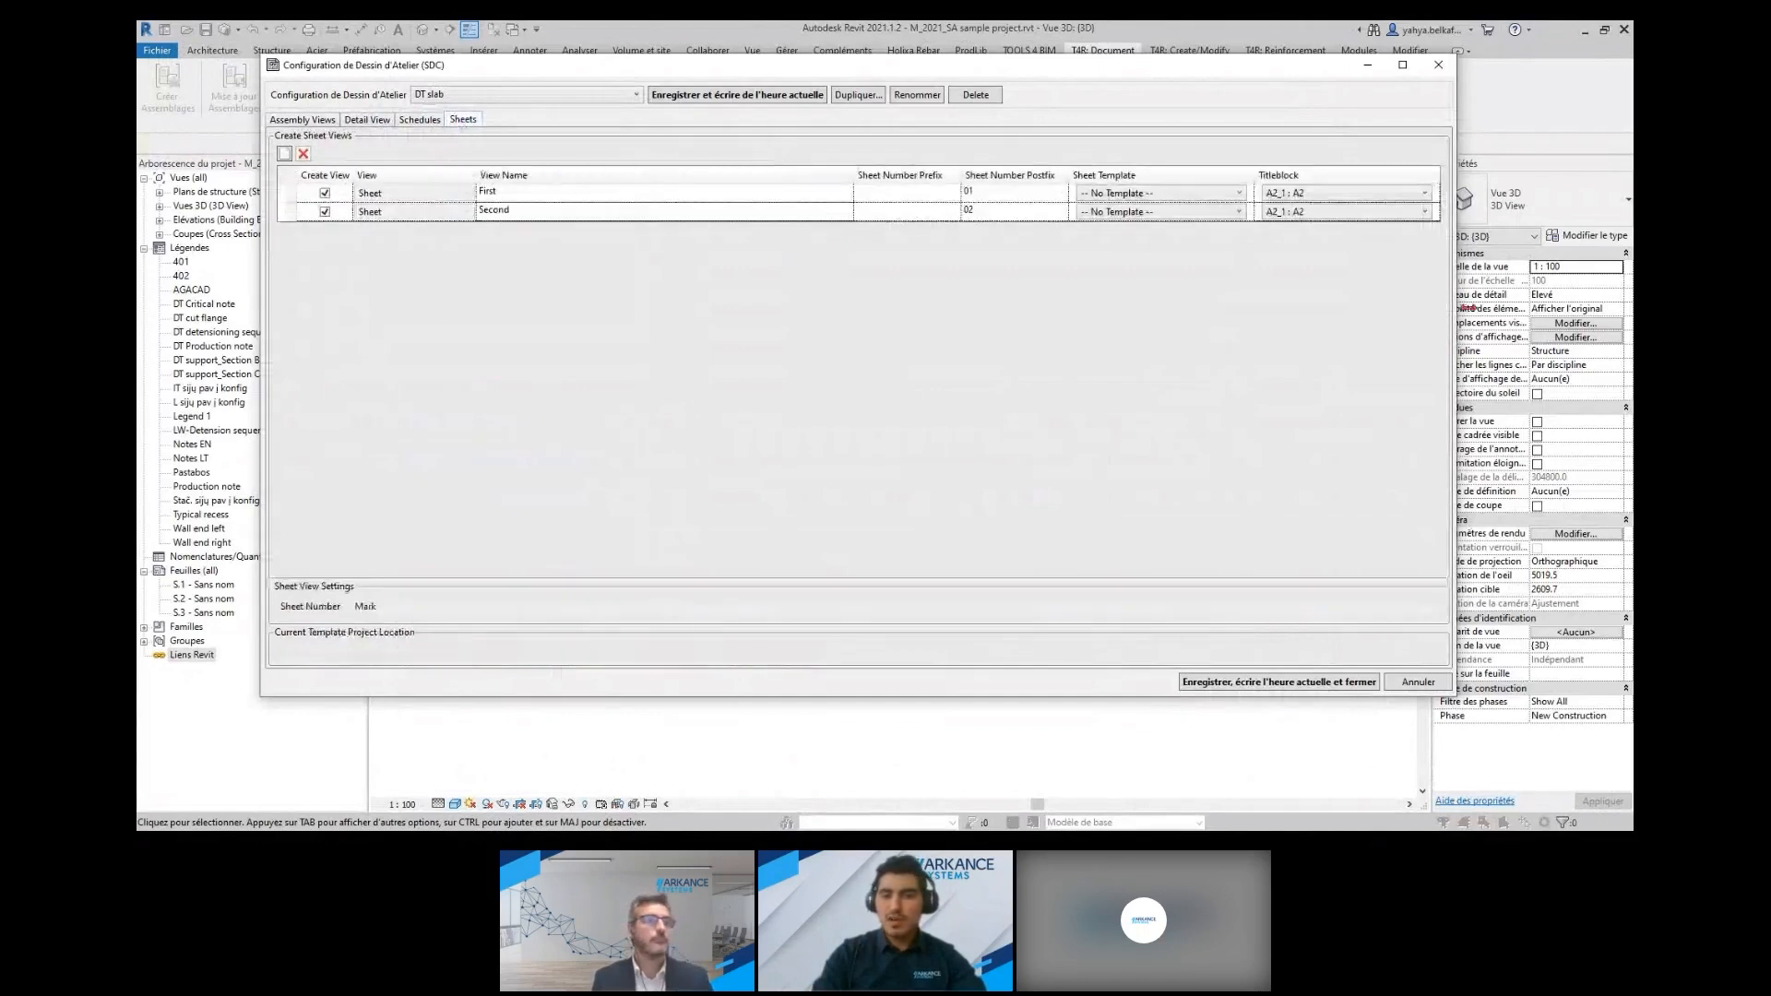
{"action": "left_click", "coordinate": [1185, 213]}
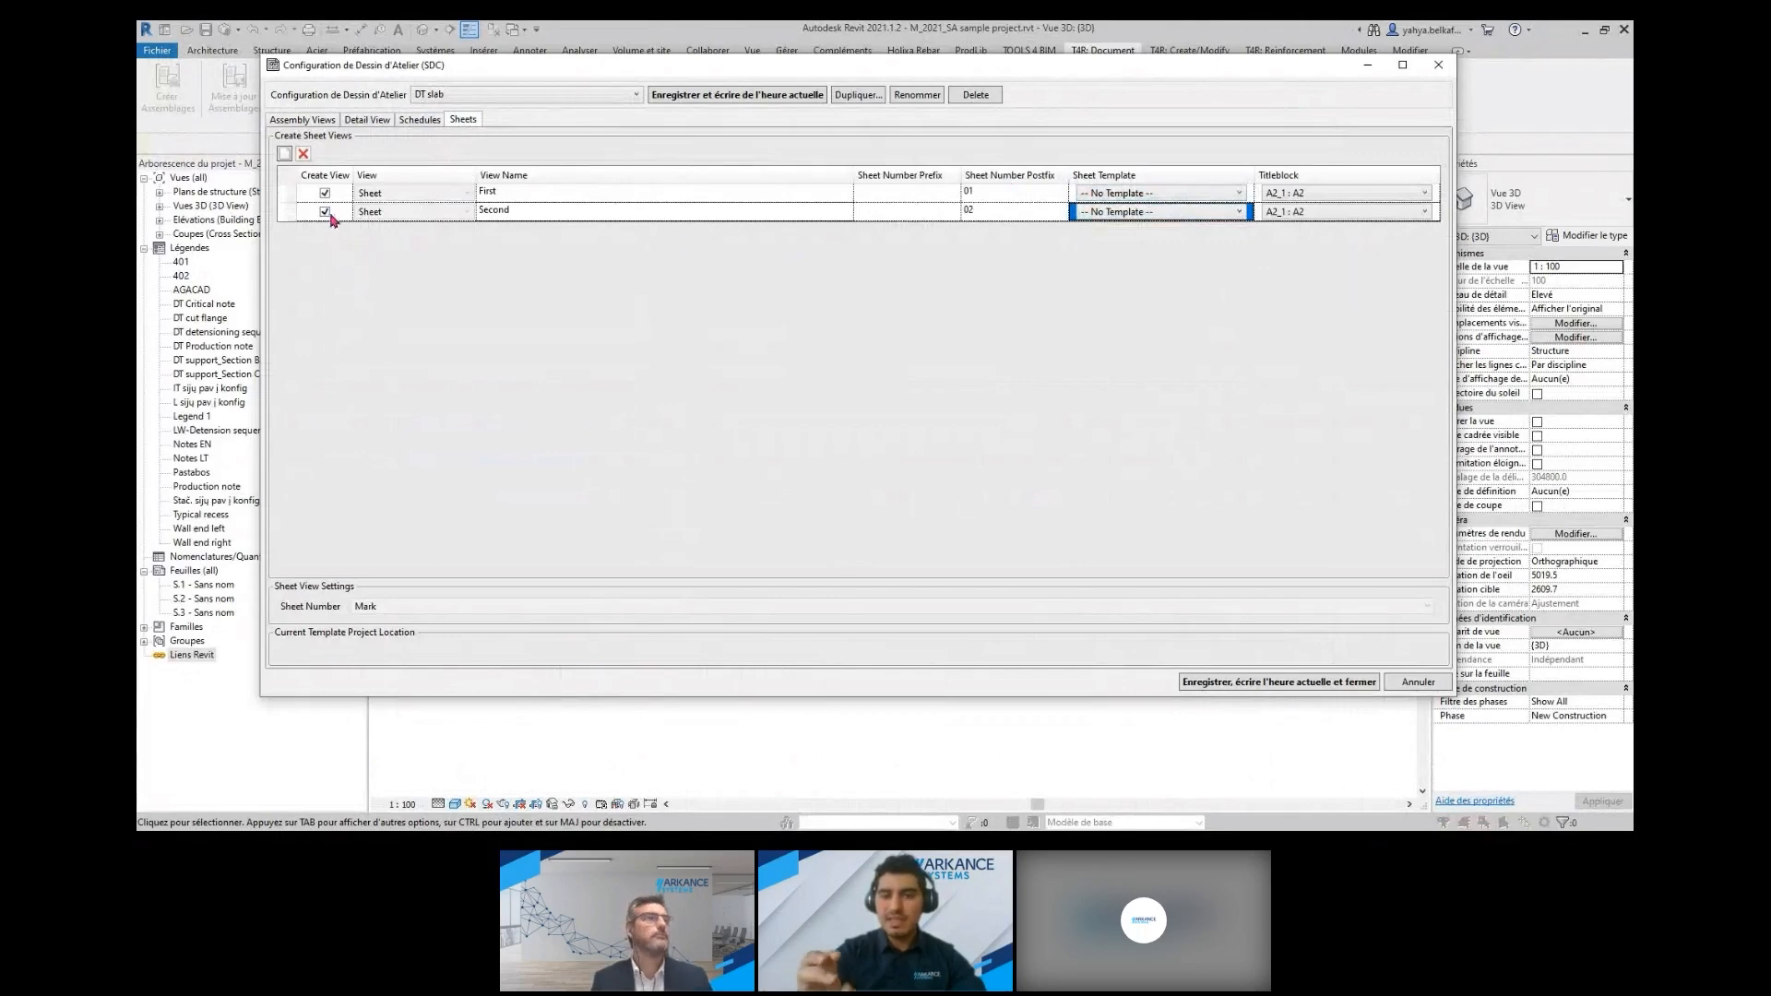
{"action": "left_click", "coordinate": [1421, 685]}
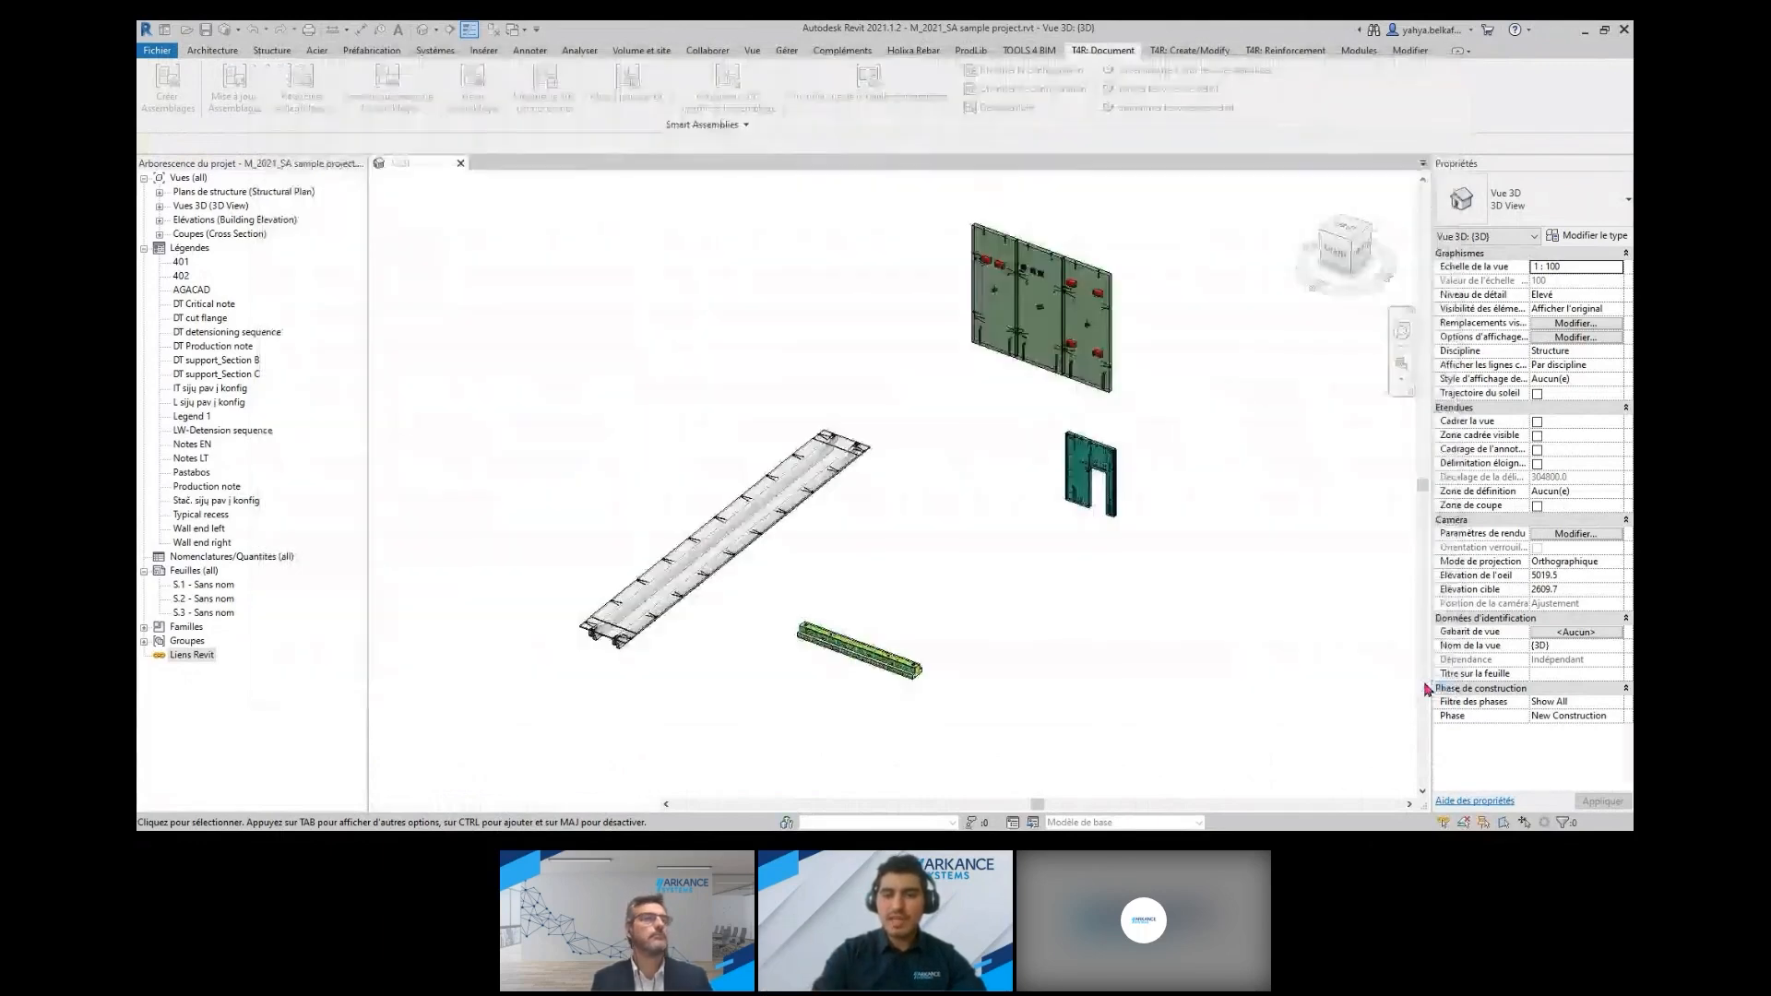
{"action": "left_click", "coordinate": [768, 507]}
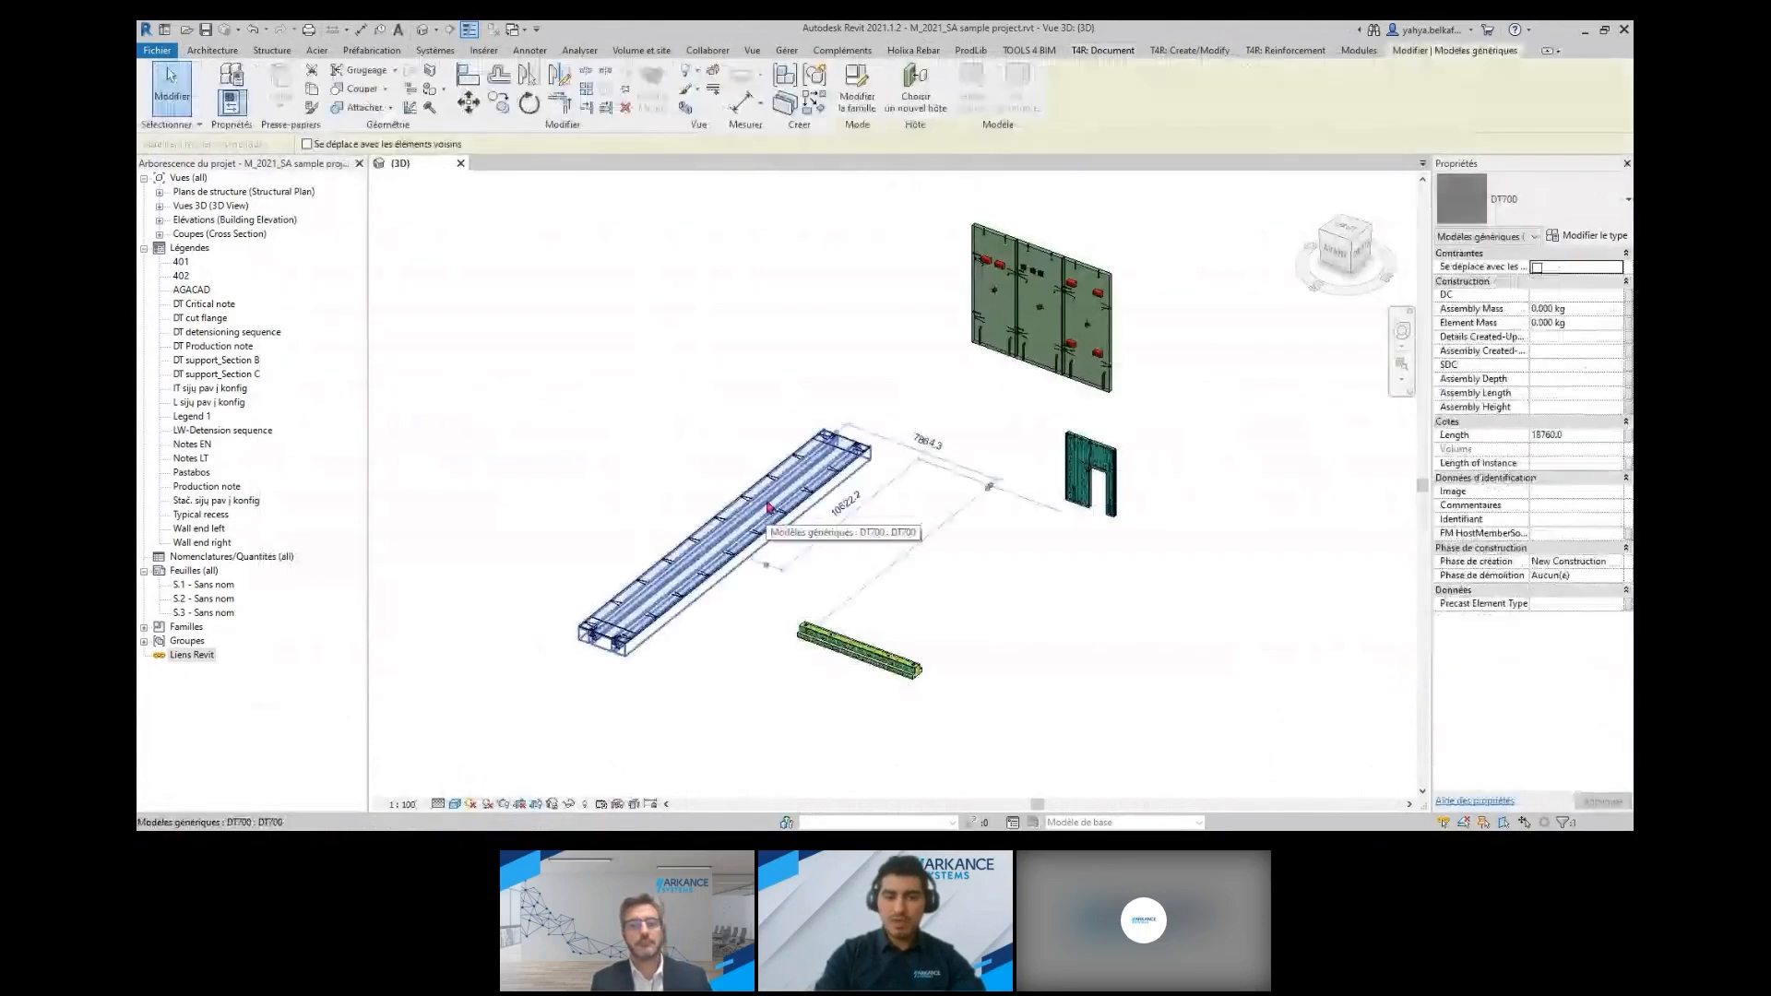
{"action": "key", "text": "Escape"}
{"action": "left_click", "coordinate": [745, 596]}
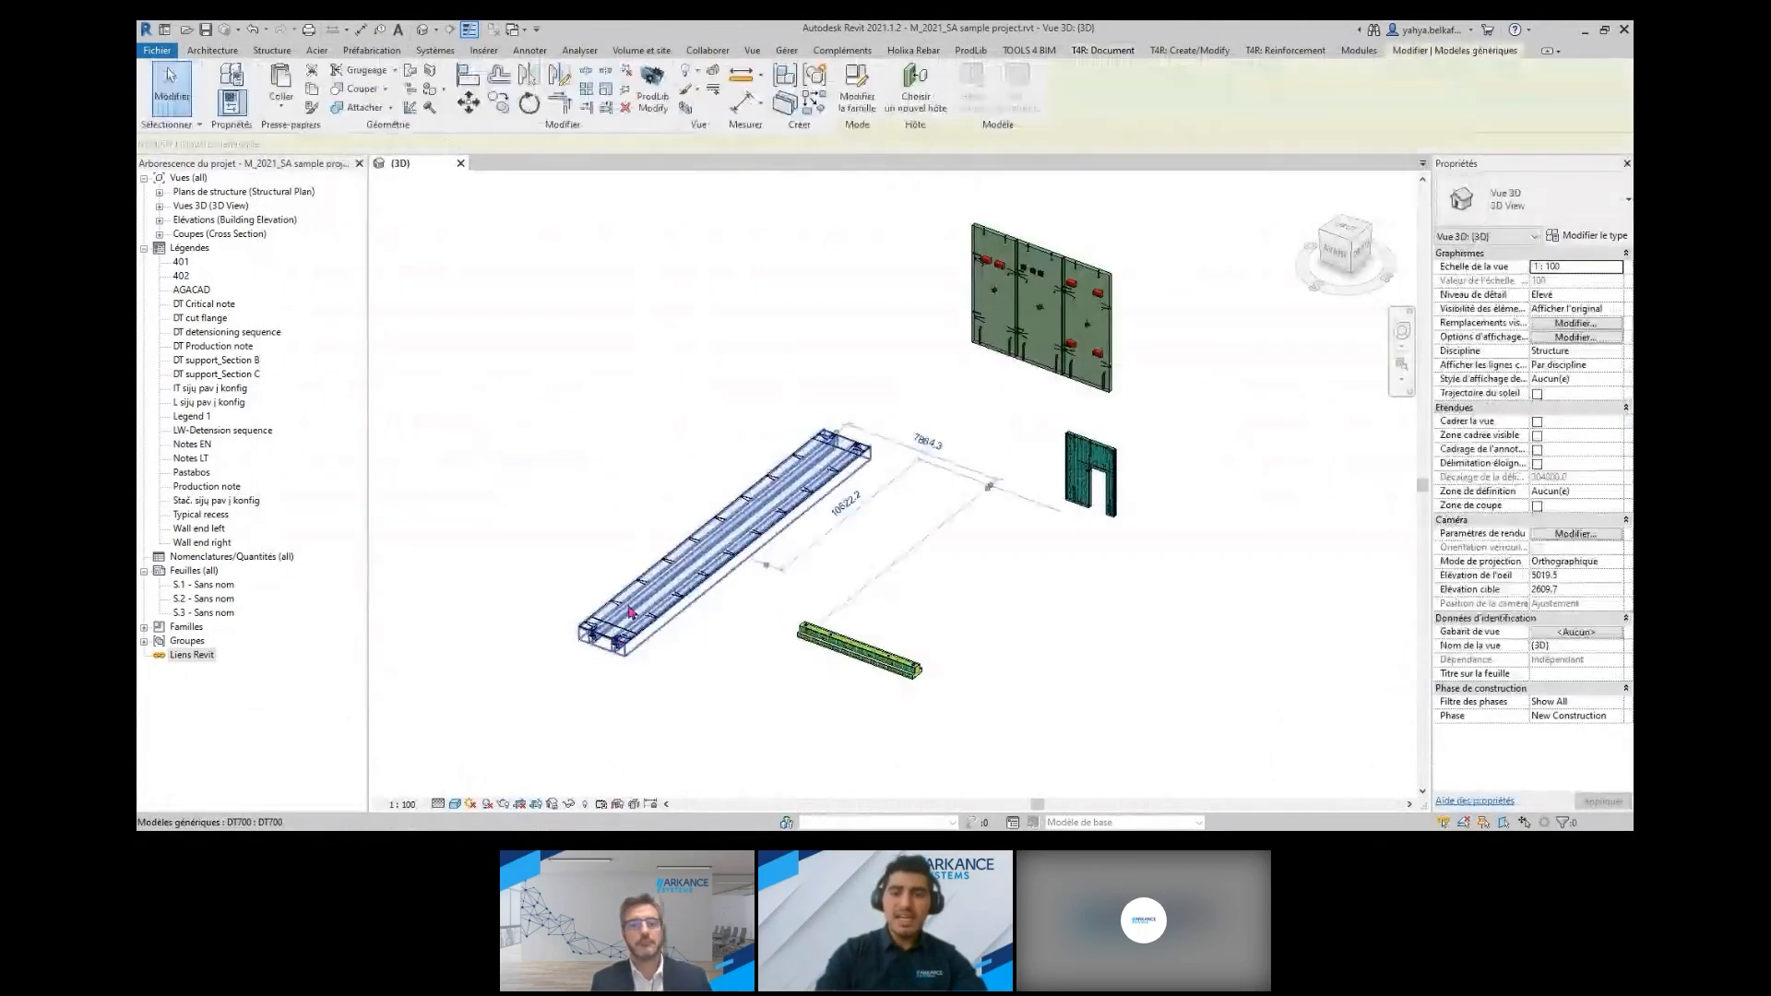
{"action": "middle_click_drag", "start_coordinate": [745, 596], "coordinate": [713, 653], "text": "shift"}
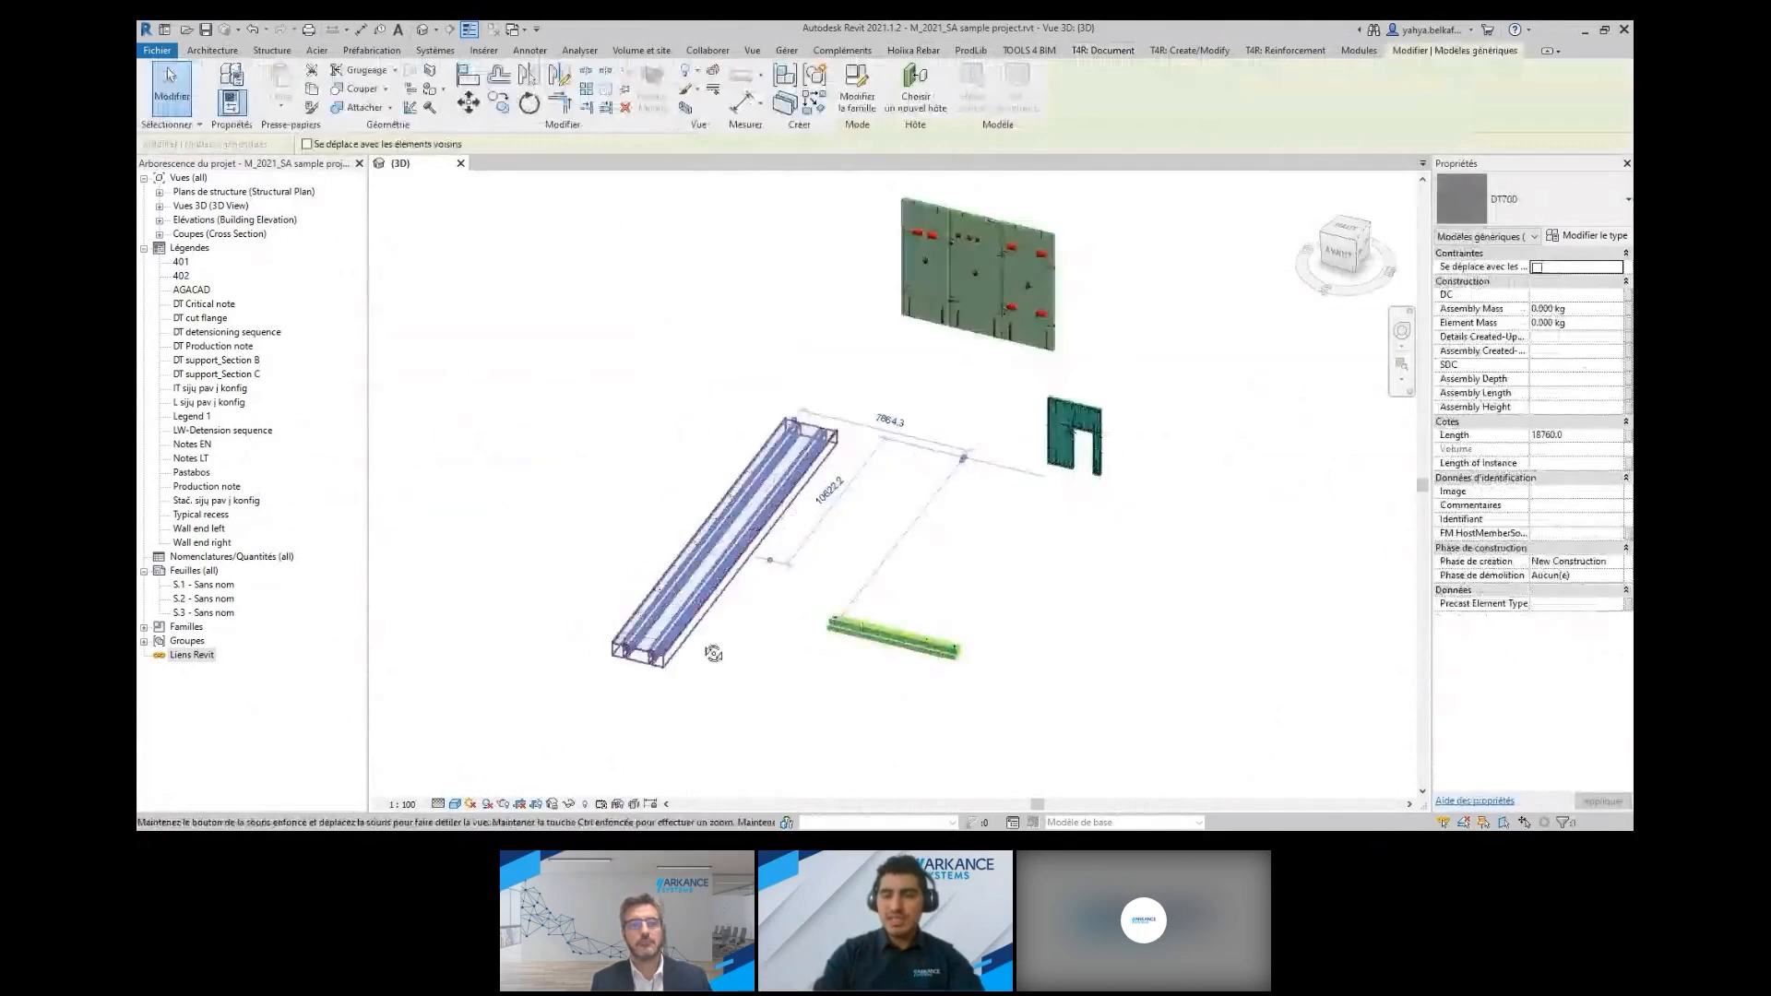
{"action": "scroll", "coordinate": [713, 654], "scroll_direction": "up", "scroll_amount": 3}
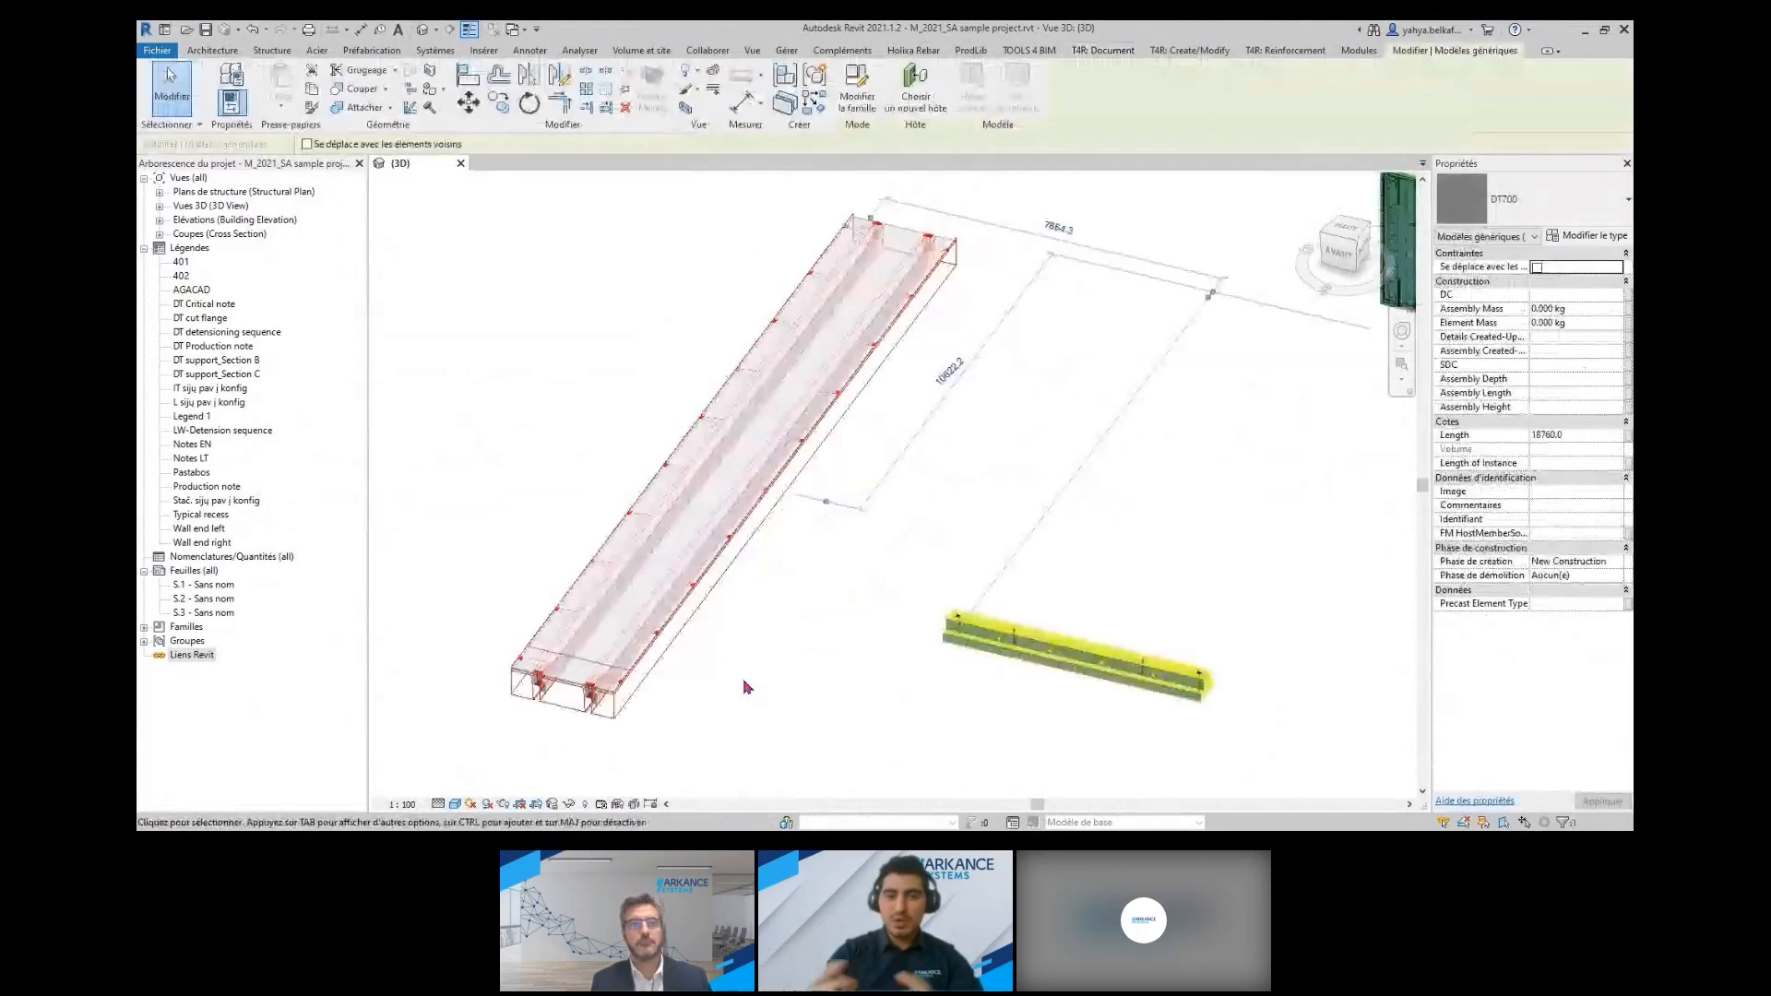
{"action": "left_click", "coordinate": [743, 678]}
Create a Smart Assembly from the TT700 floor slab using the DT slab shop drawing configuration
{"action": "left_click", "coordinate": [644, 591]}
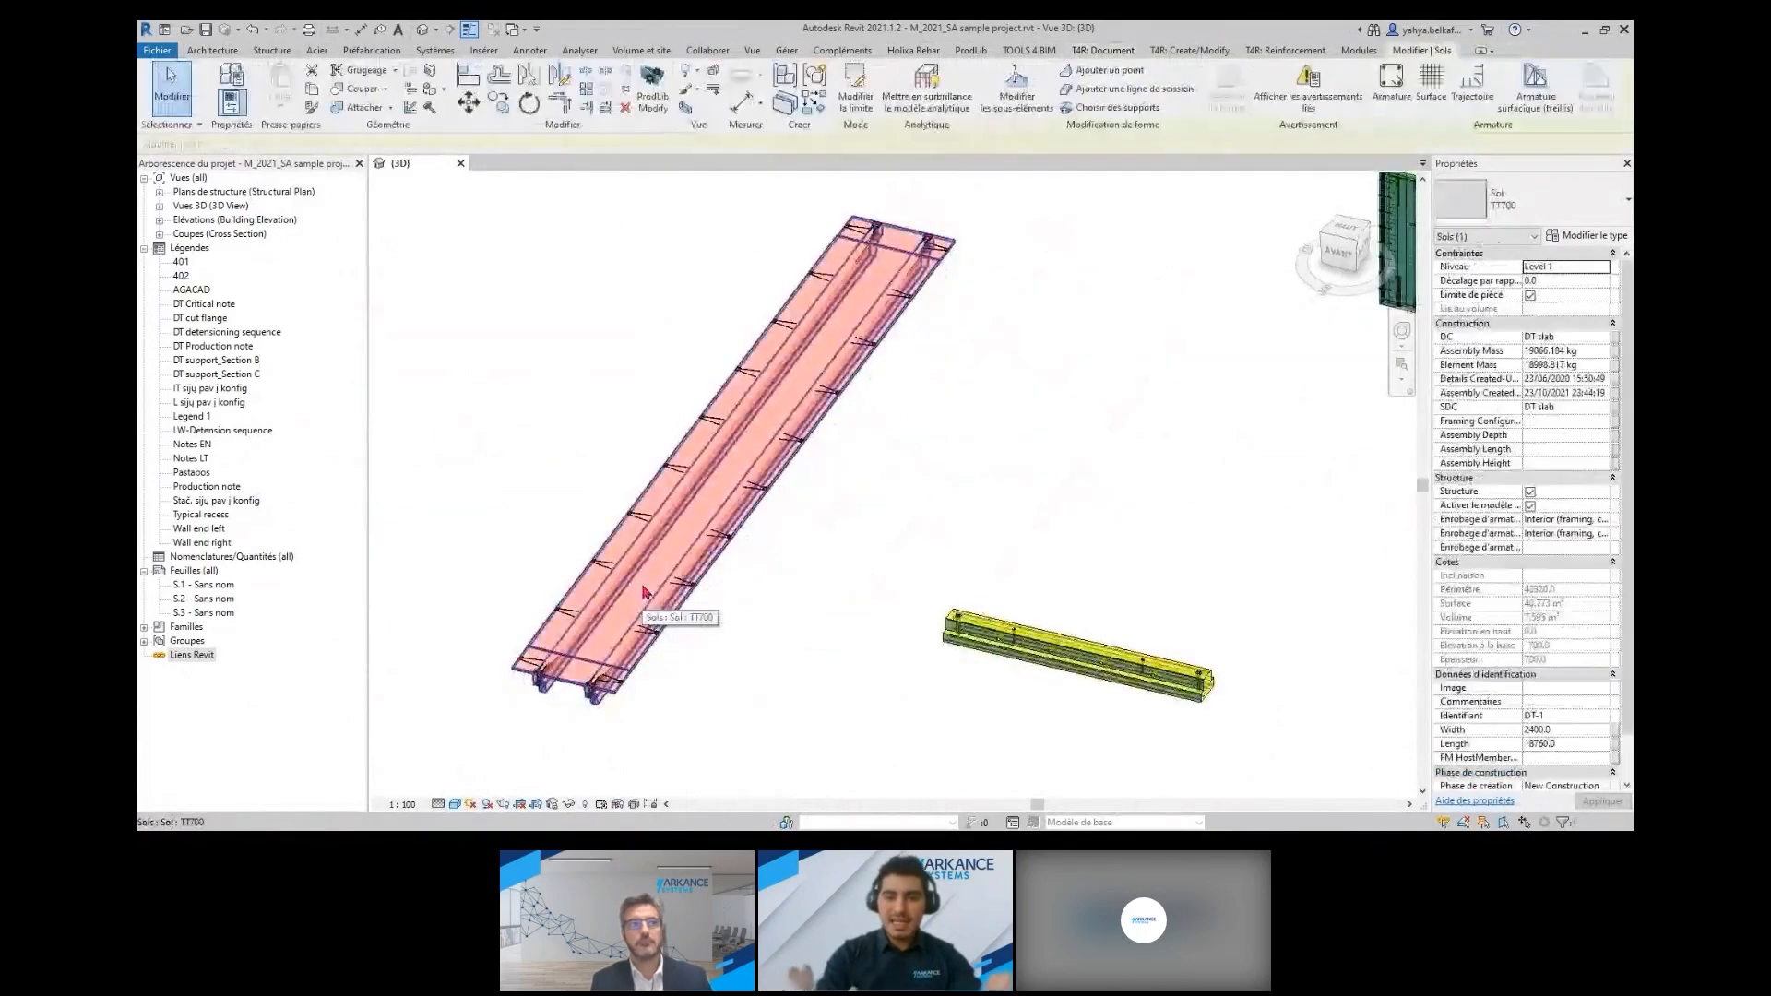
{"action": "scroll", "coordinate": [1024, 427], "scroll_direction": "down", "scroll_amount": 2}
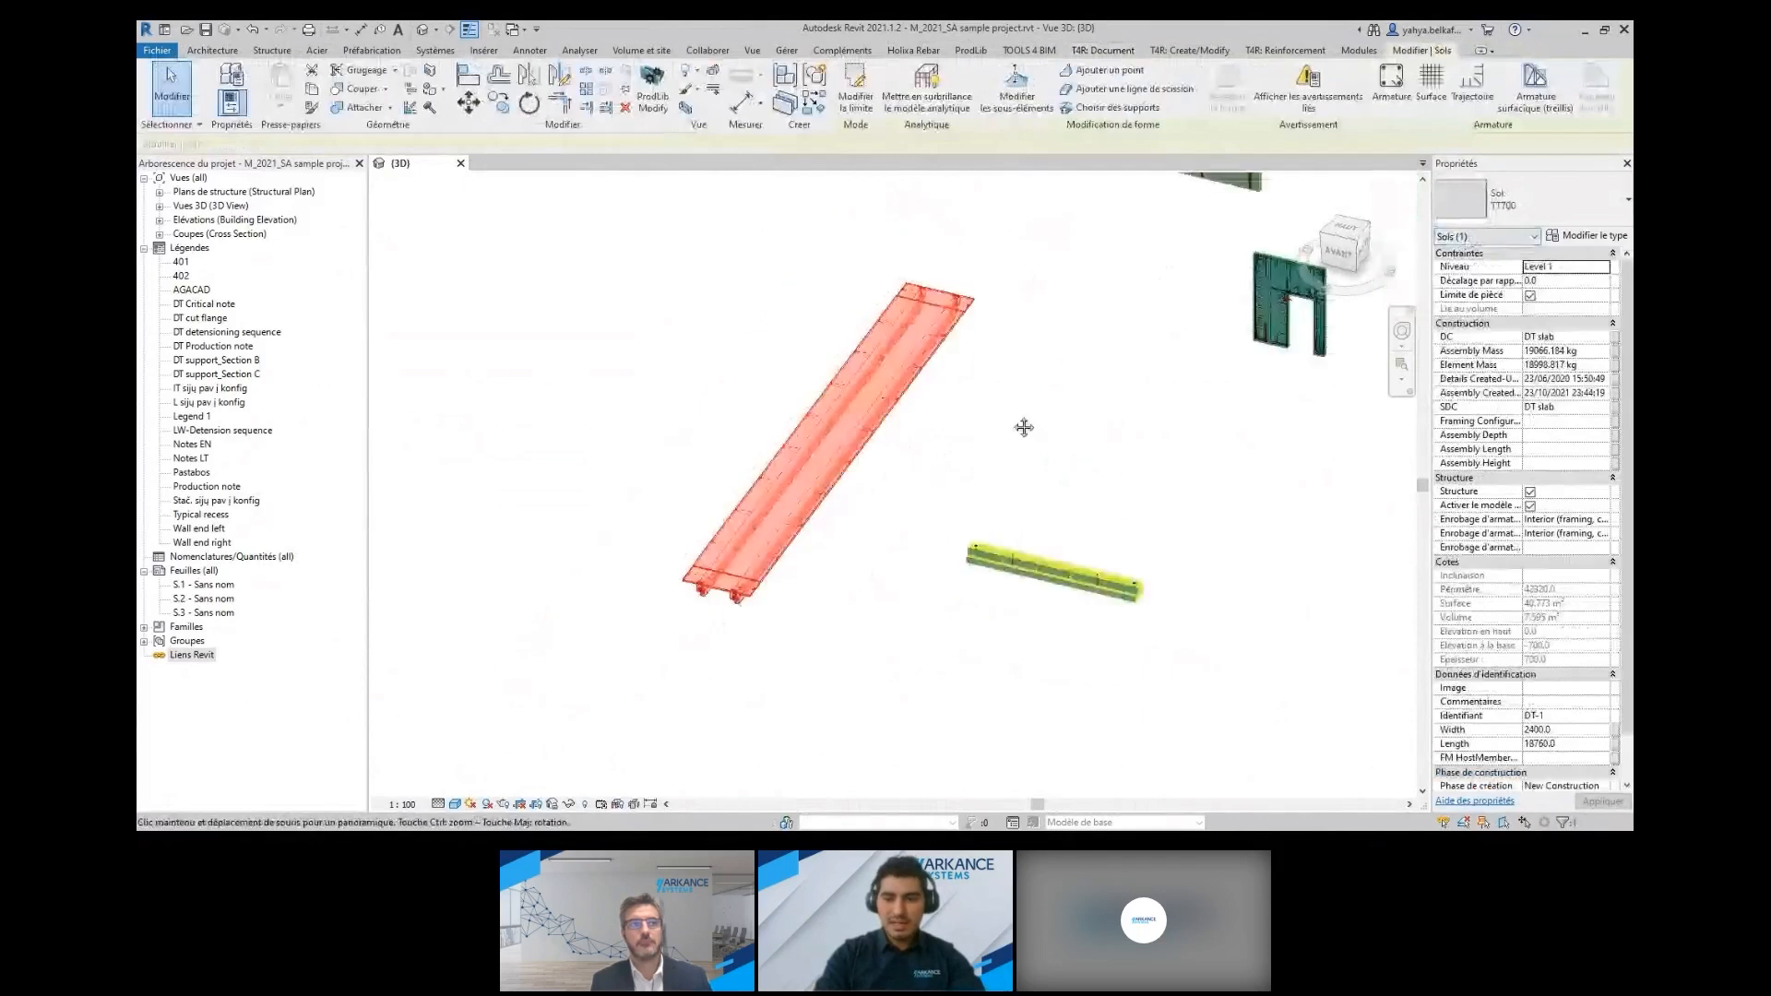
{"action": "middle_click_drag", "start_coordinate": [1024, 427], "coordinate": [991, 455]}
{"action": "left_click", "coordinate": [1116, 54]}
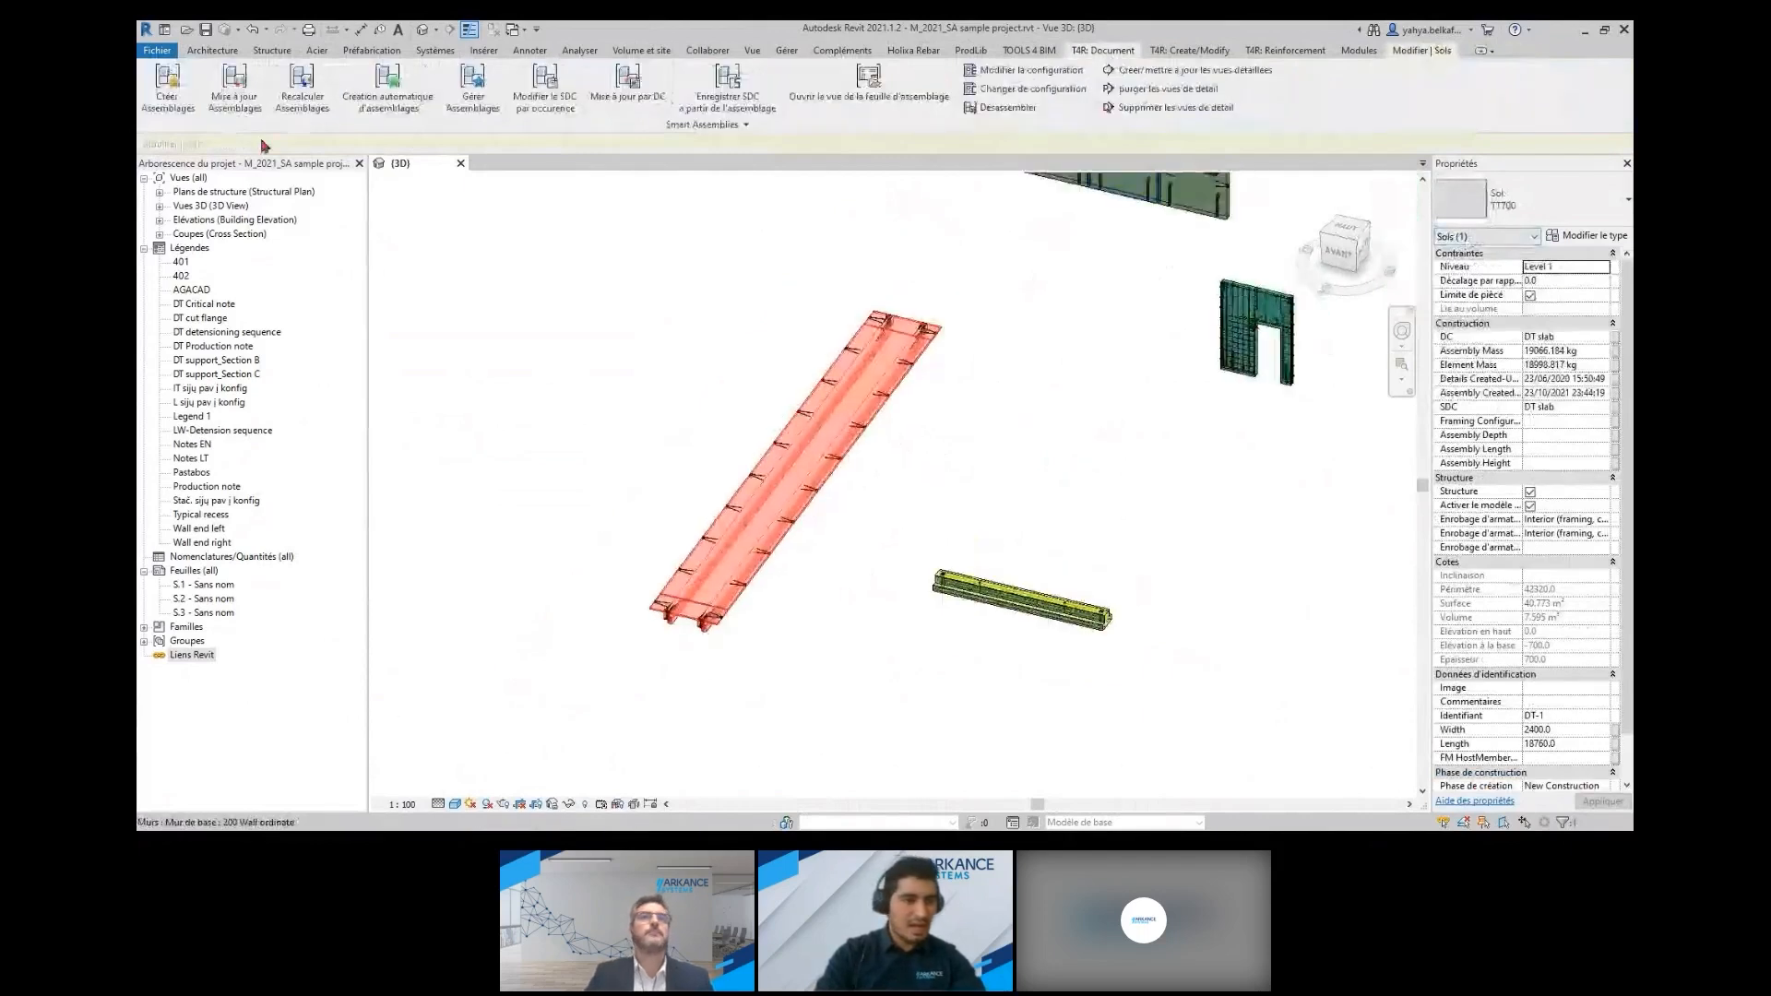
{"action": "left_click", "coordinate": [187, 111]}
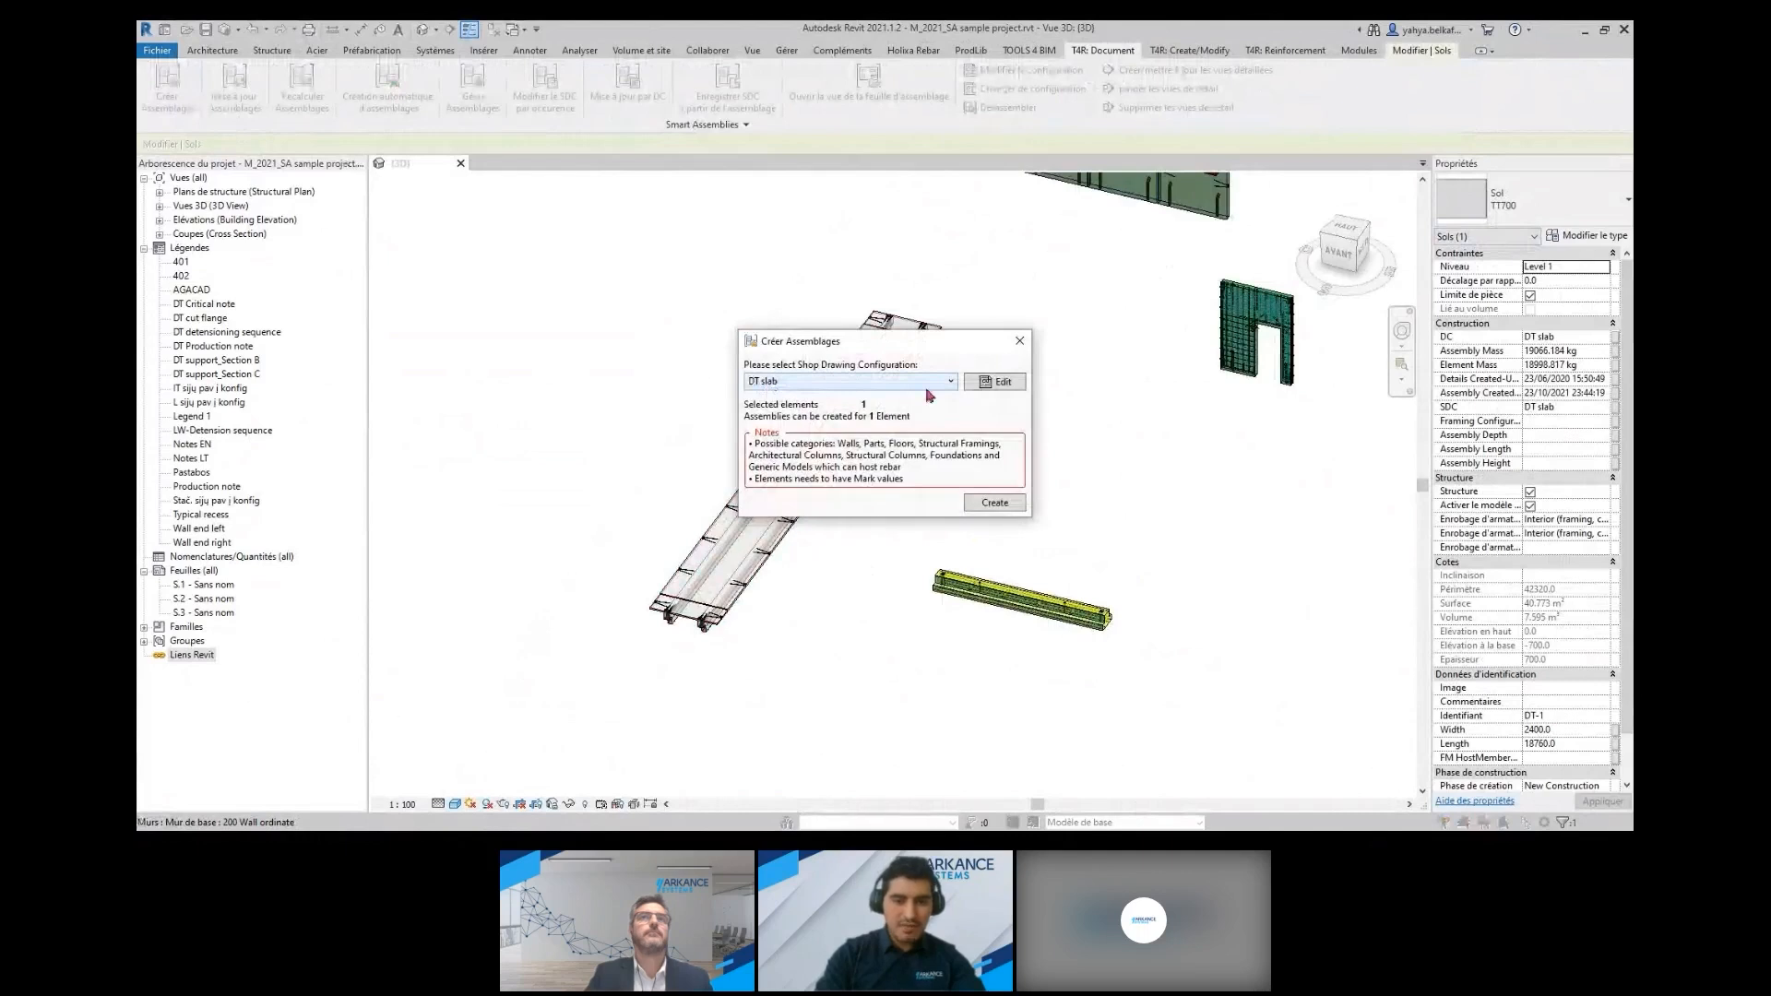
{"action": "left_click", "coordinate": [987, 506]}
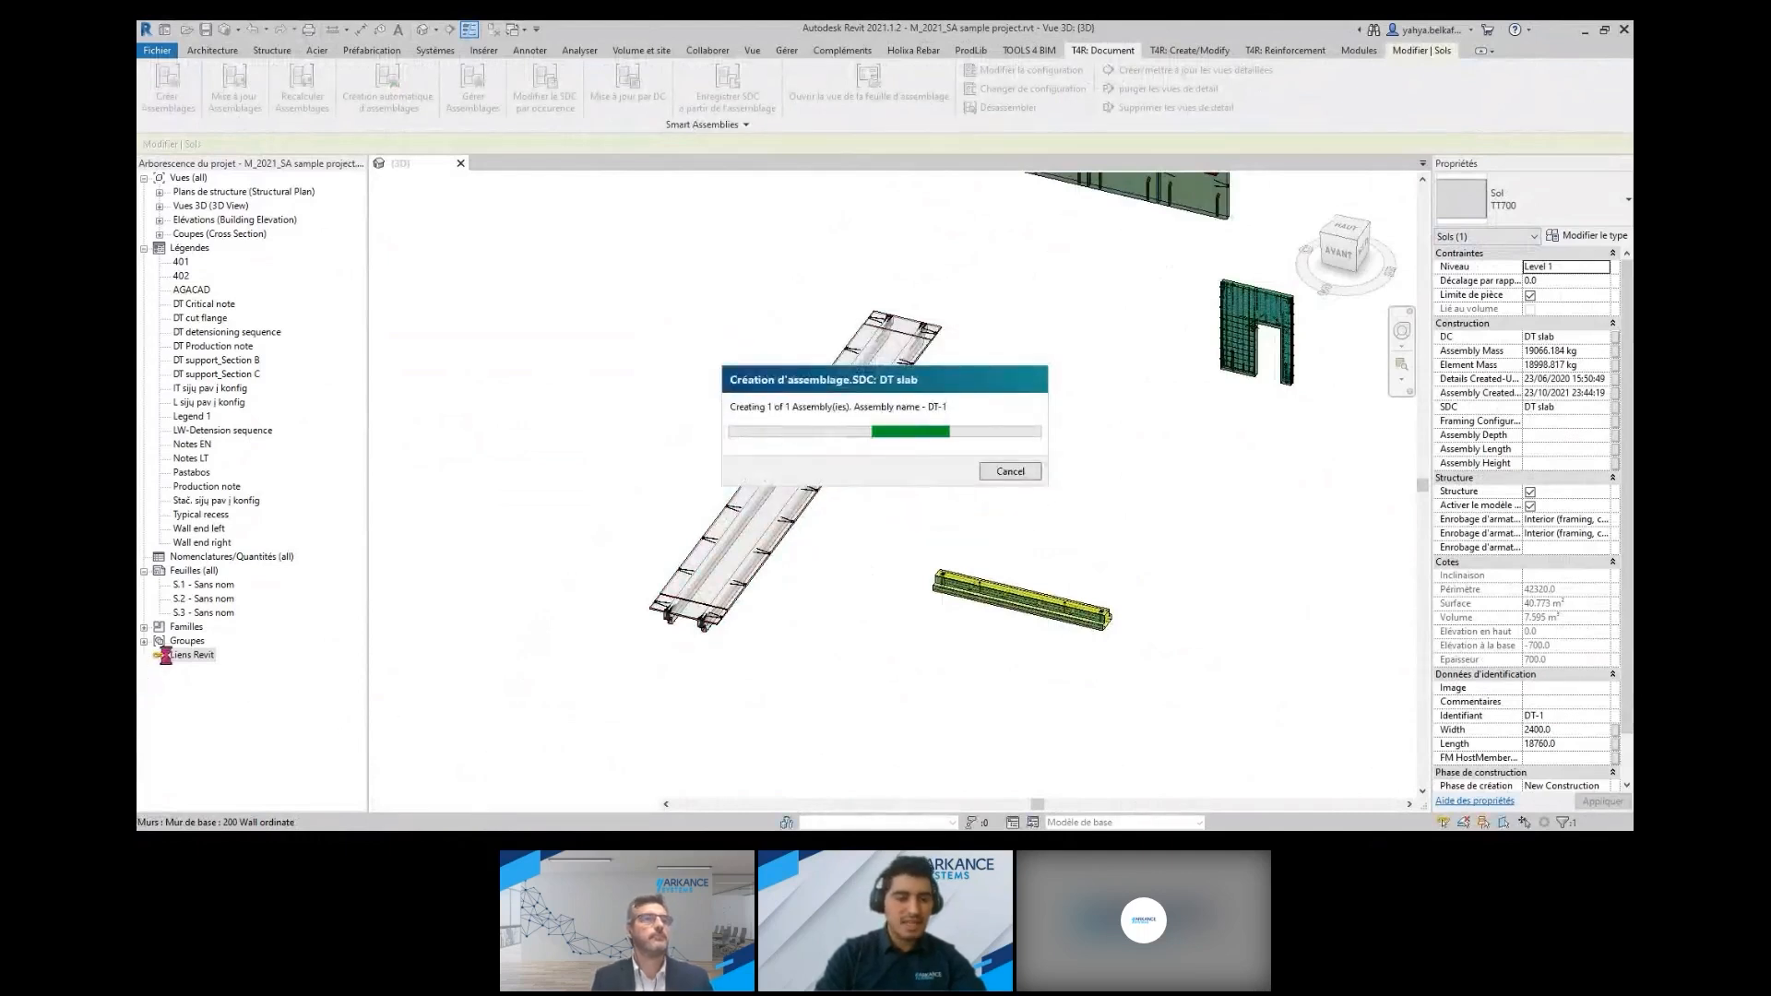
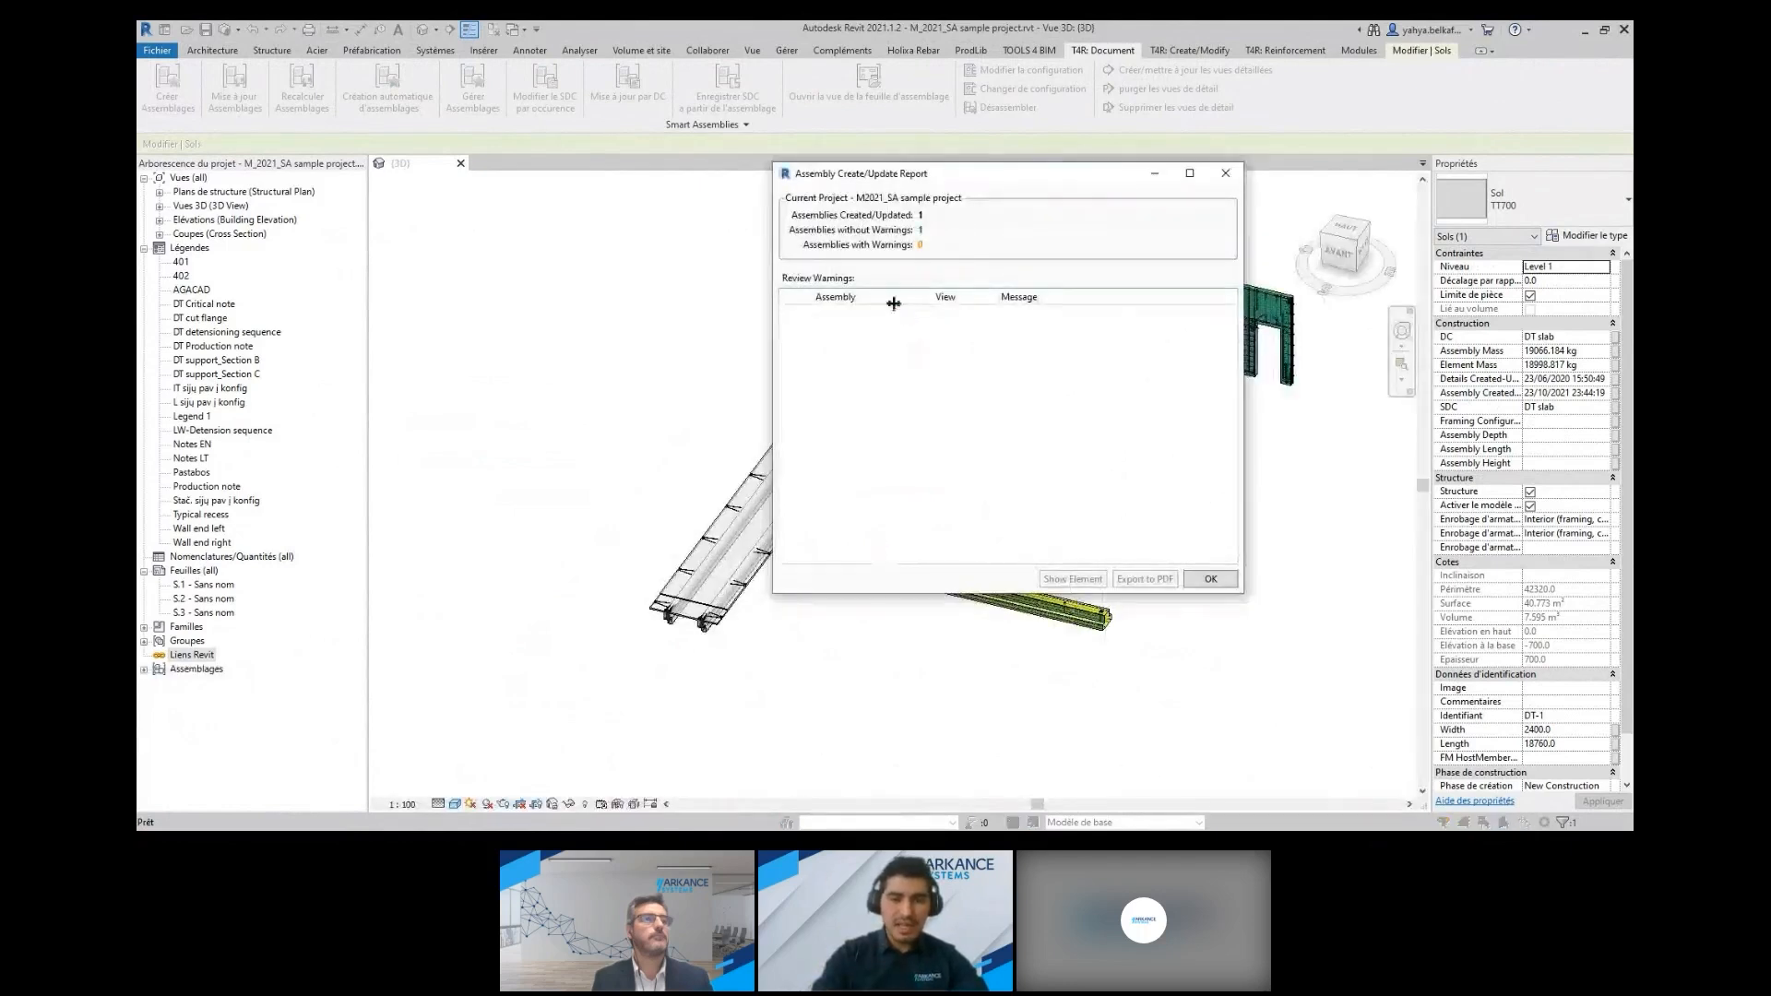
Close the assembly report, expand the DT-1 assembly in the project browser and open its detail view S
{"action": "left_click", "coordinate": [1211, 579]}
{"action": "left_click", "coordinate": [601, 680]}
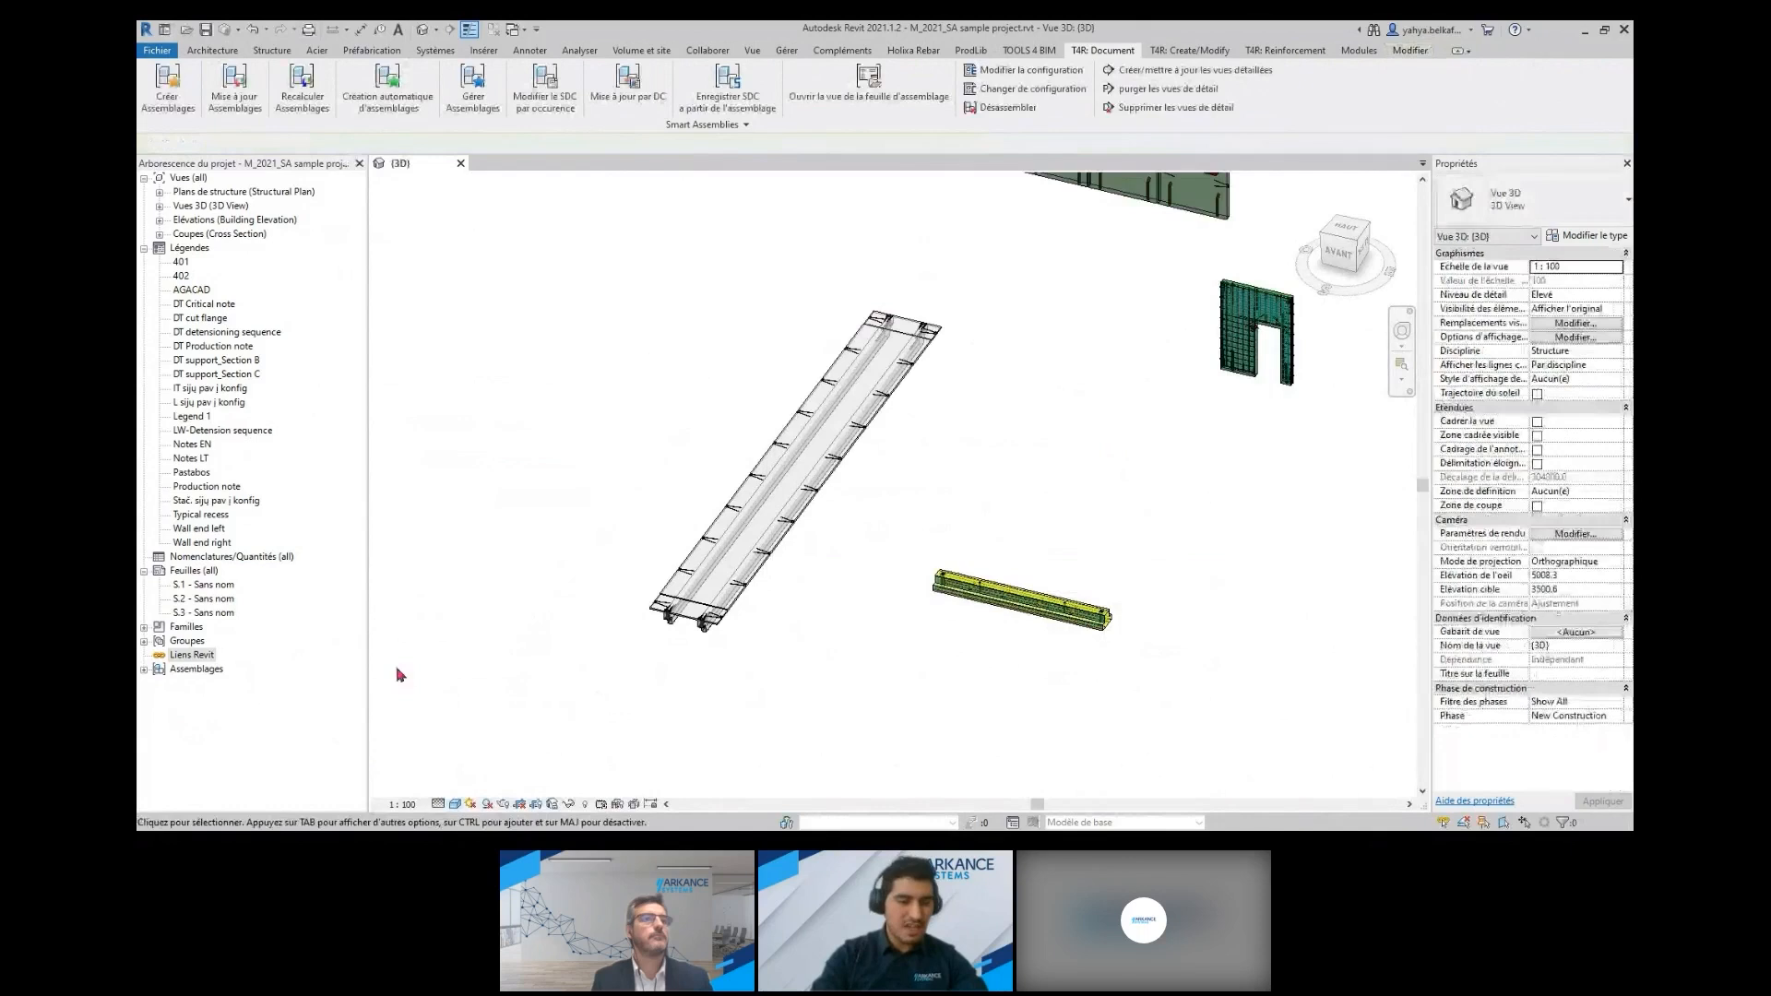
{"action": "left_click", "coordinate": [145, 671]}
{"action": "left_click", "coordinate": [157, 683]}
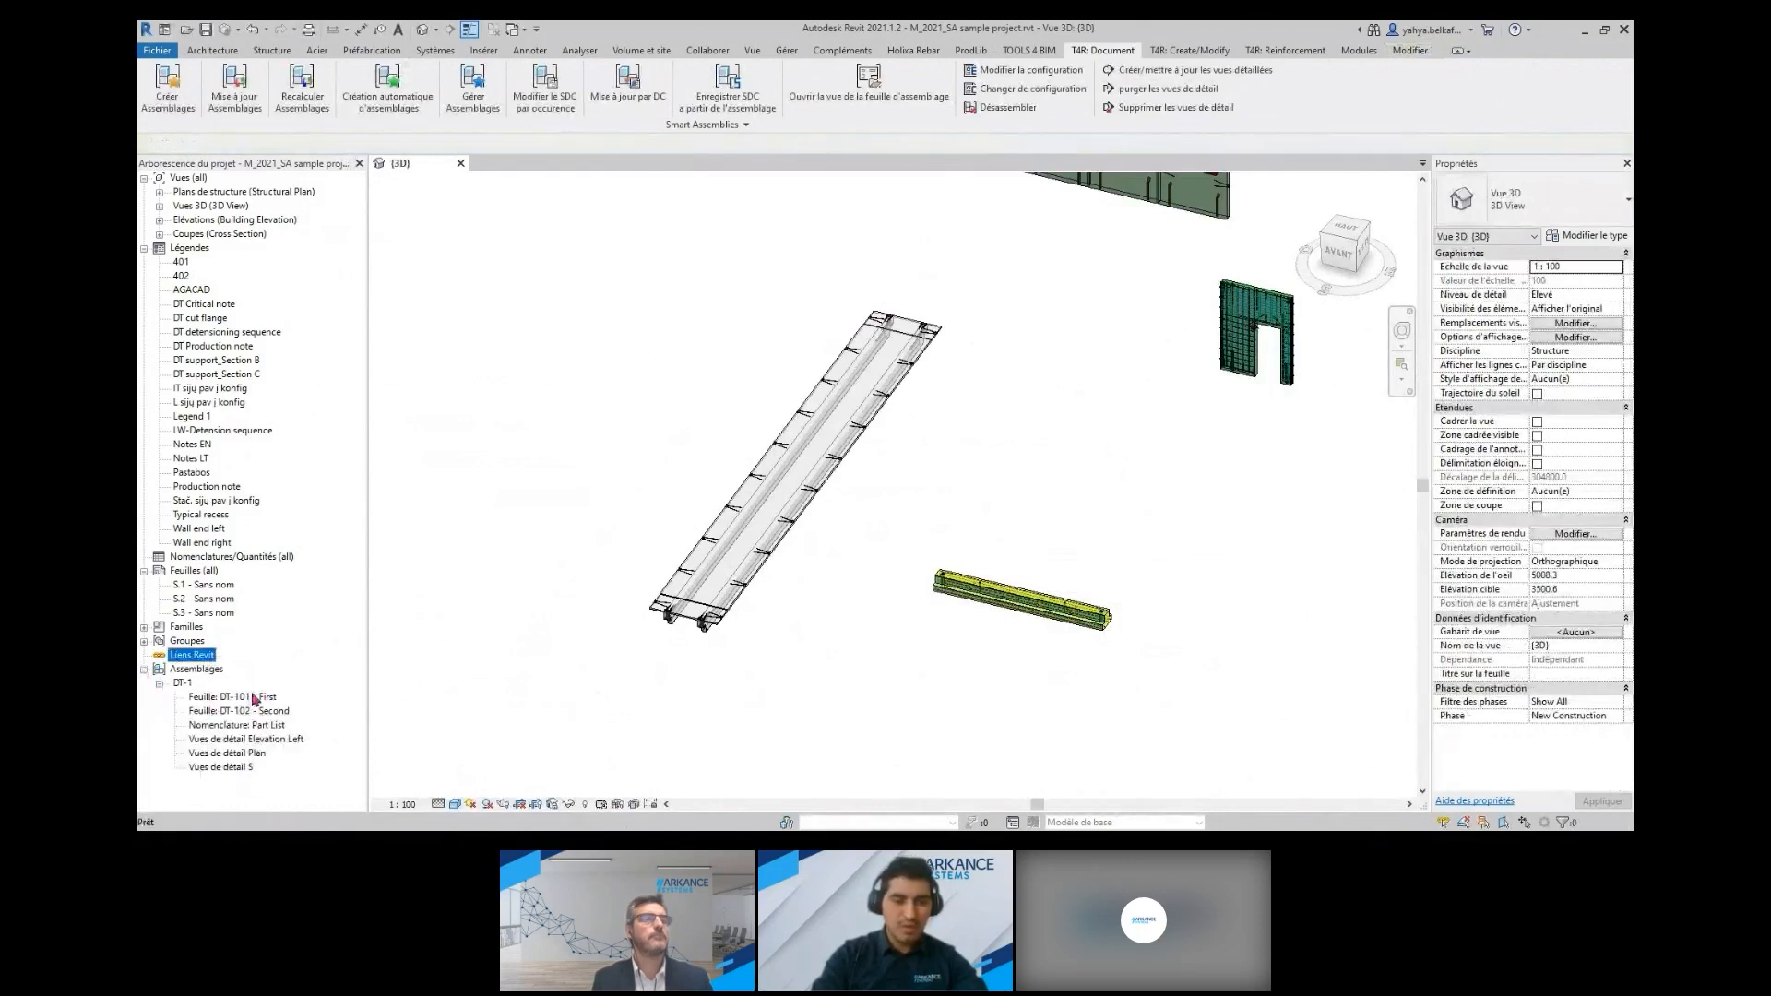
{"action": "left_click", "coordinate": [241, 770]}
{"action": "double_click", "coordinate": [242, 769]}
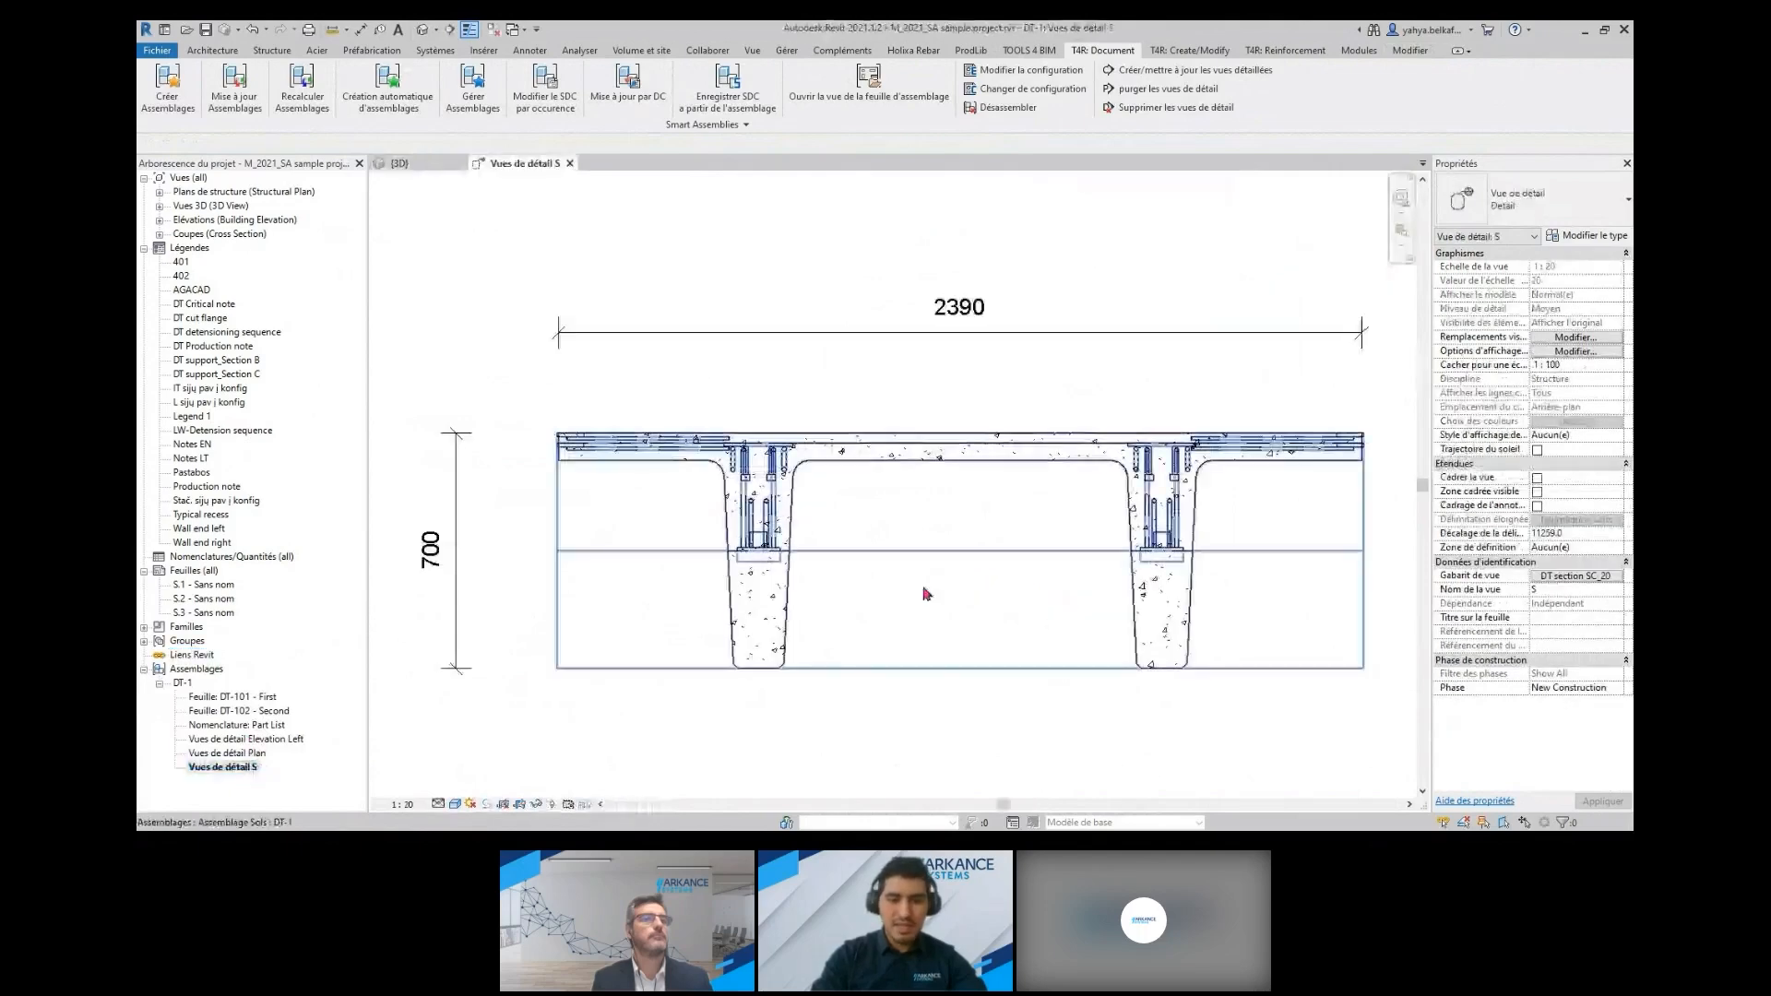
Open DT-1's Plan detail view and examine the slab's dimension lines and embedded parts at both ends
{"action": "left_click", "coordinate": [233, 754]}
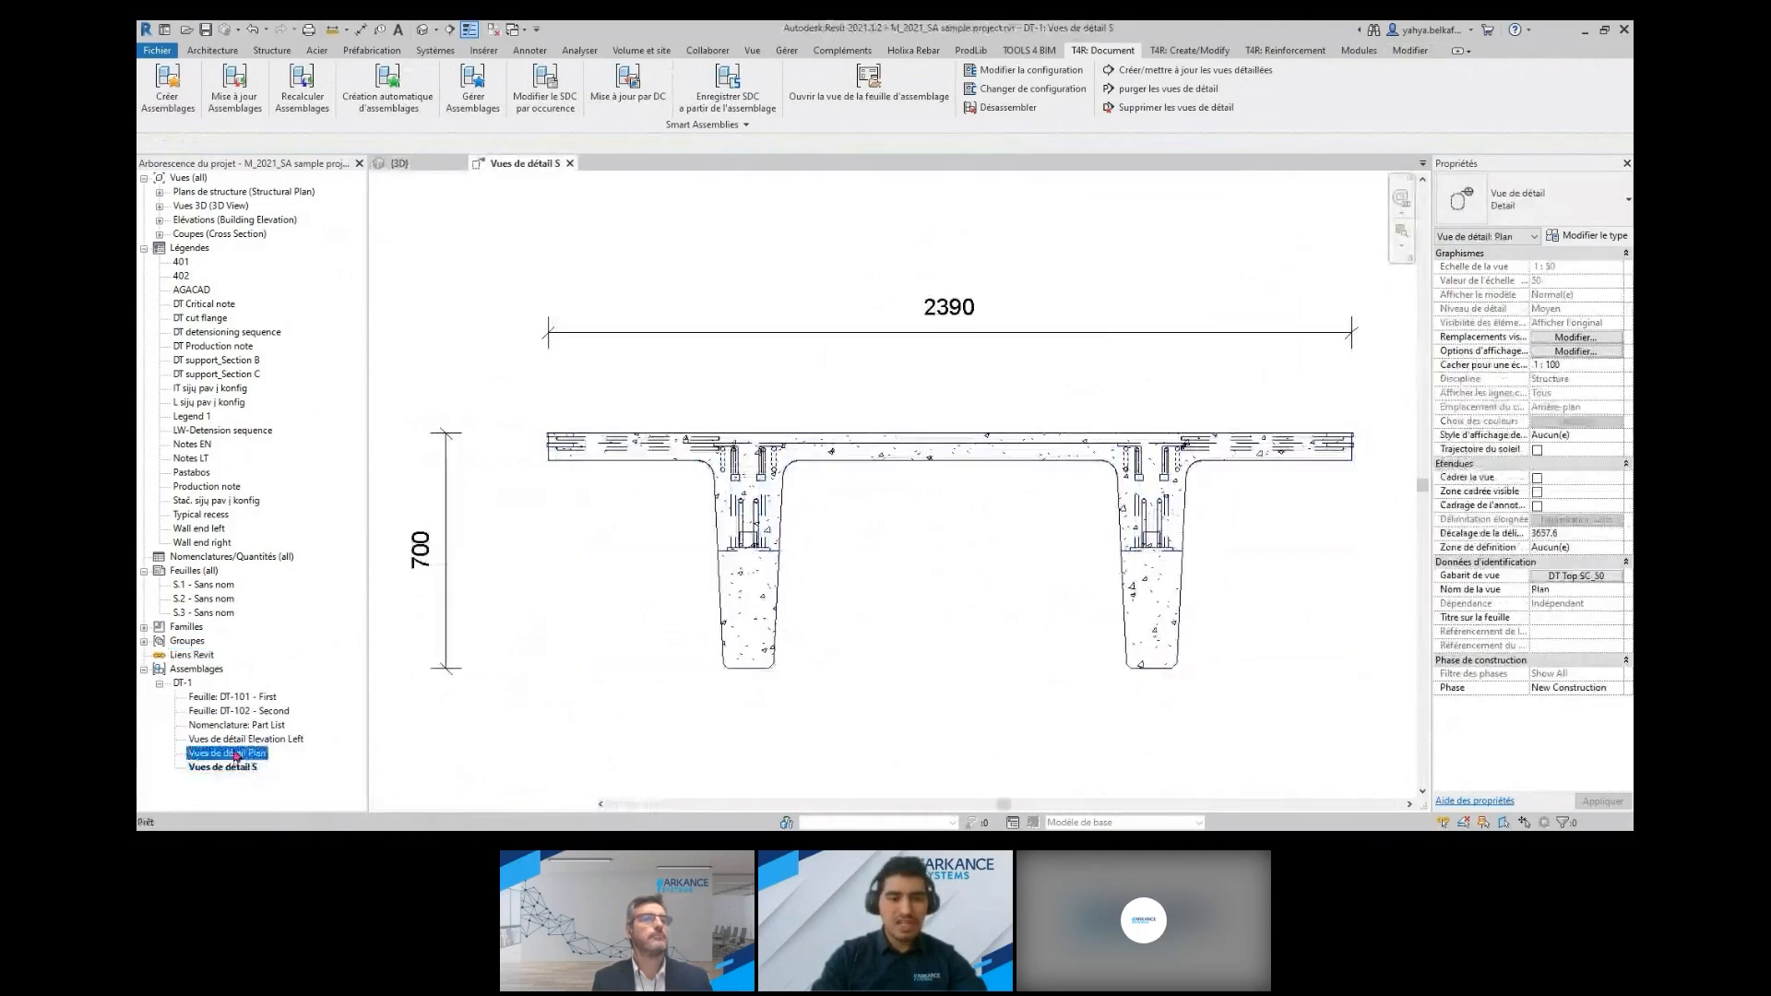
{"action": "double_click", "coordinate": [232, 754]}
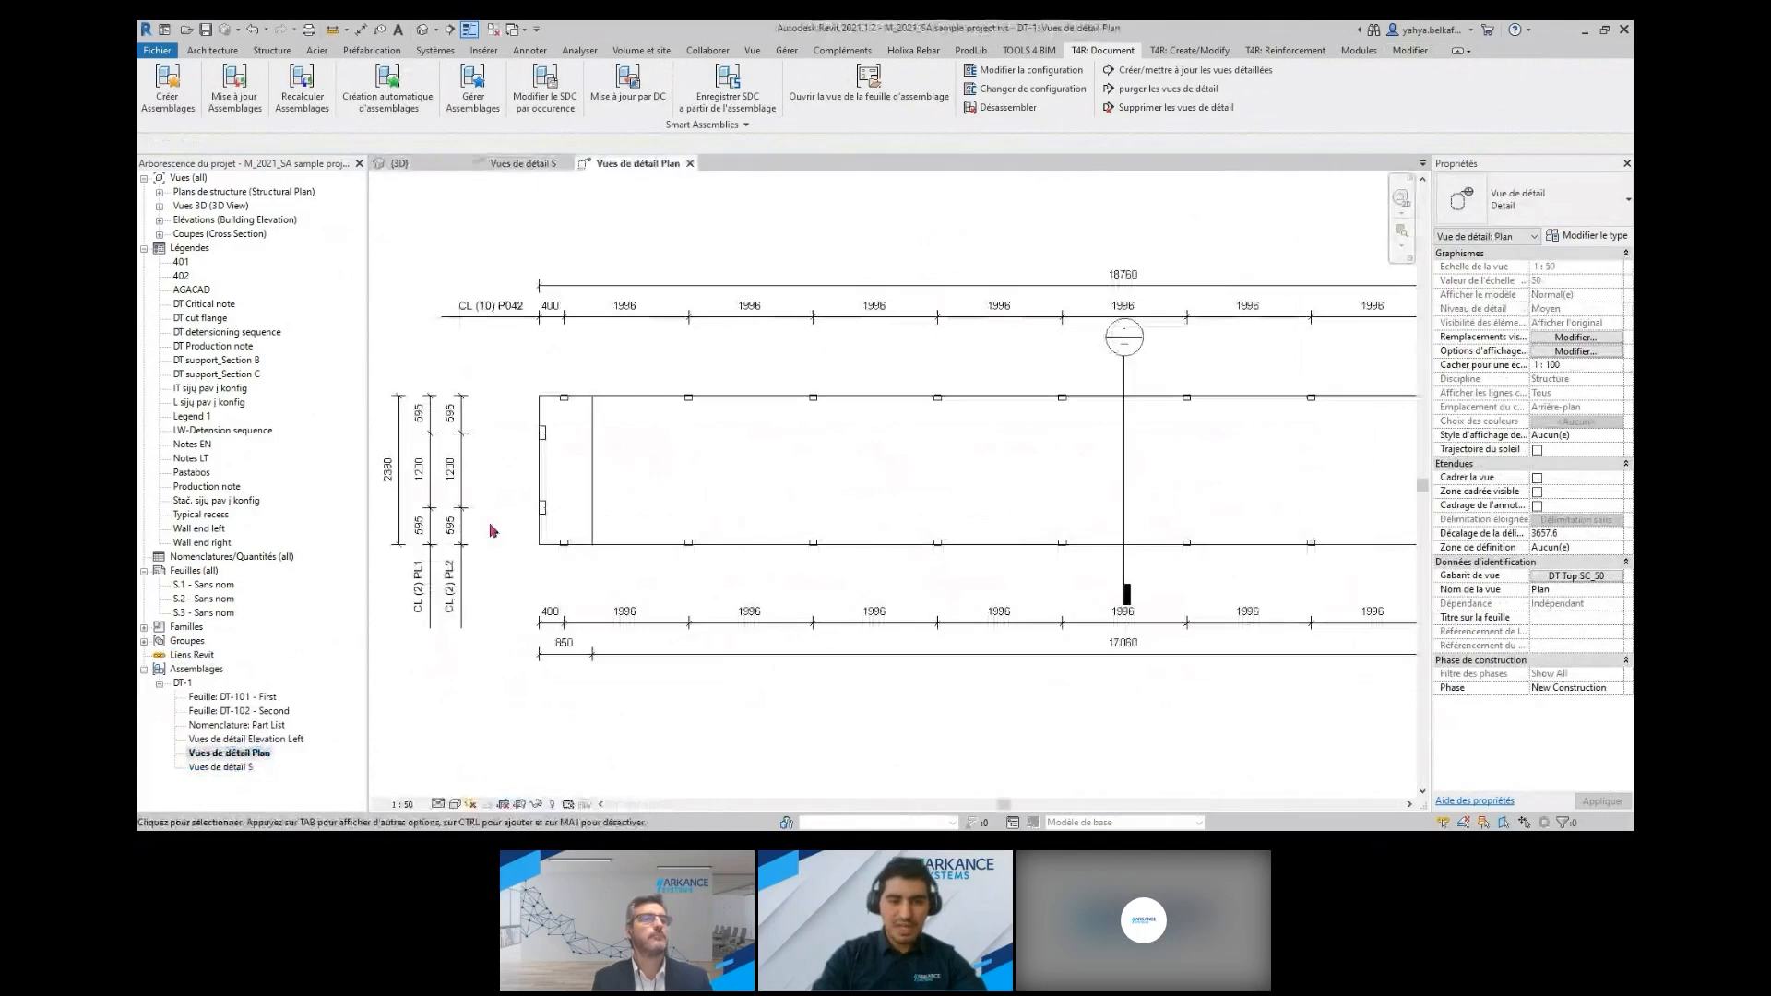
{"action": "scroll", "coordinate": [492, 531], "scroll_direction": "up", "scroll_amount": 2}
{"action": "middle_click_drag", "start_coordinate": [492, 531], "coordinate": [739, 564]}
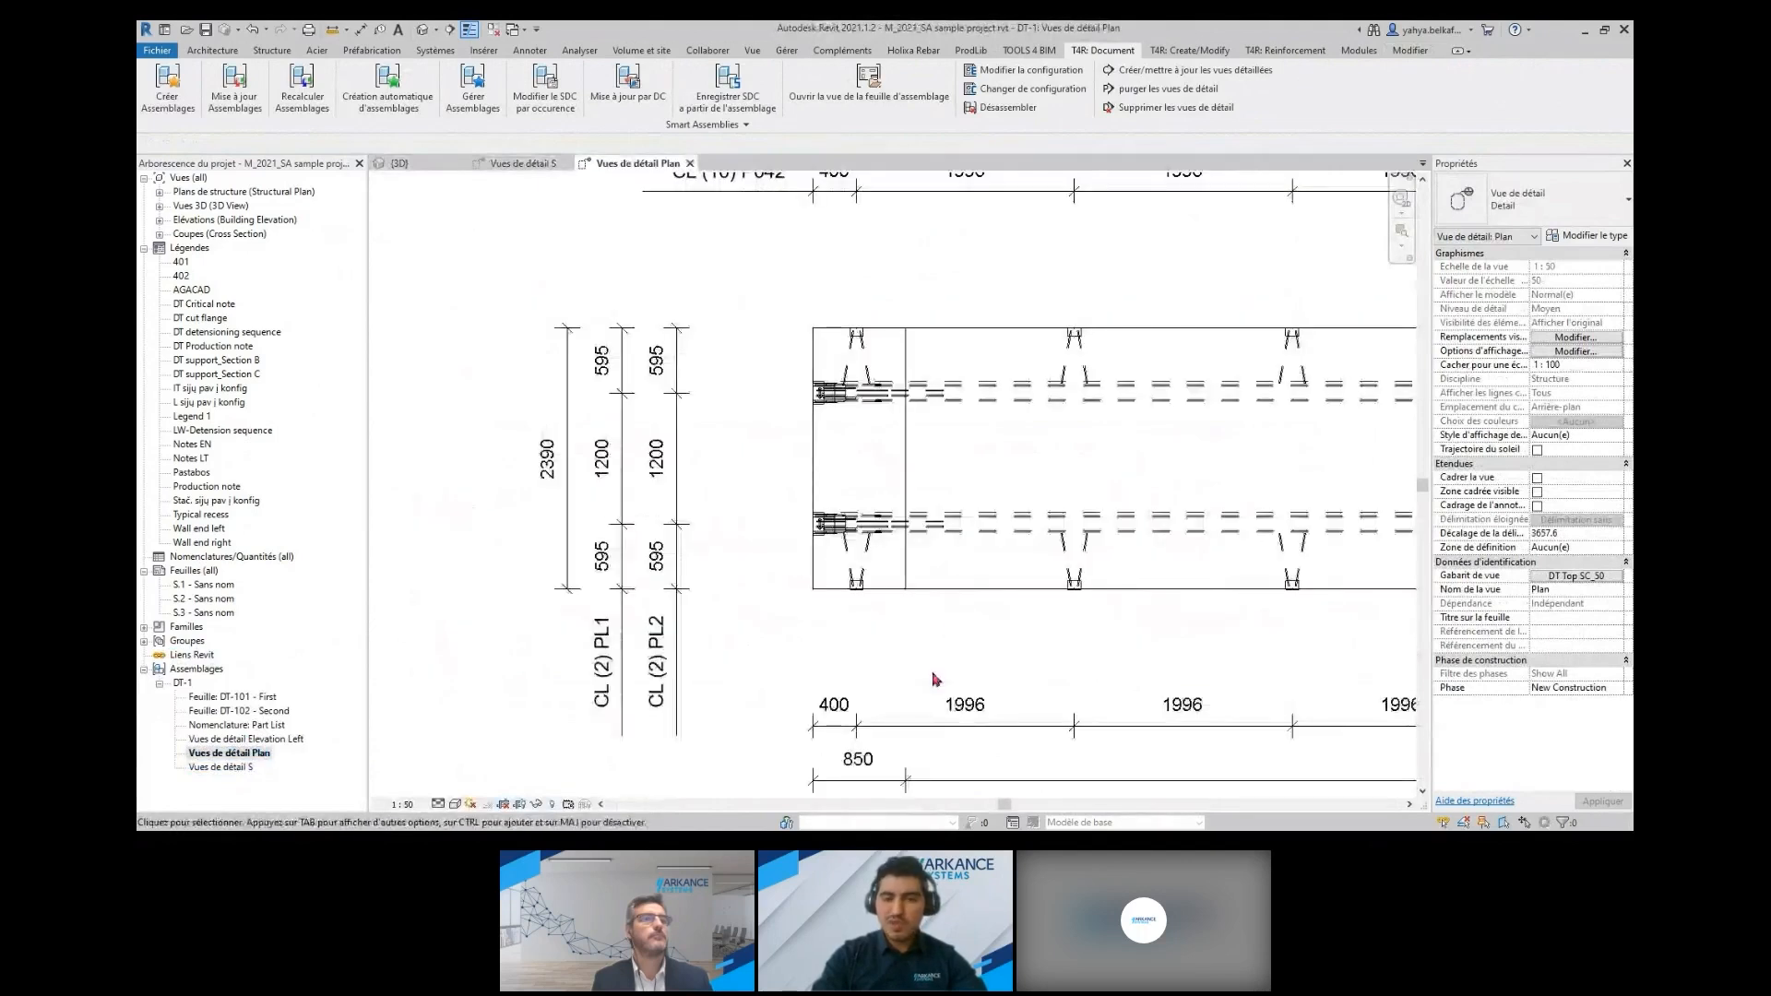
{"action": "scroll", "coordinate": [941, 684], "scroll_direction": "down", "scroll_amount": 3}
{"action": "middle_click_drag", "start_coordinate": [997, 676], "coordinate": [547, 643]}
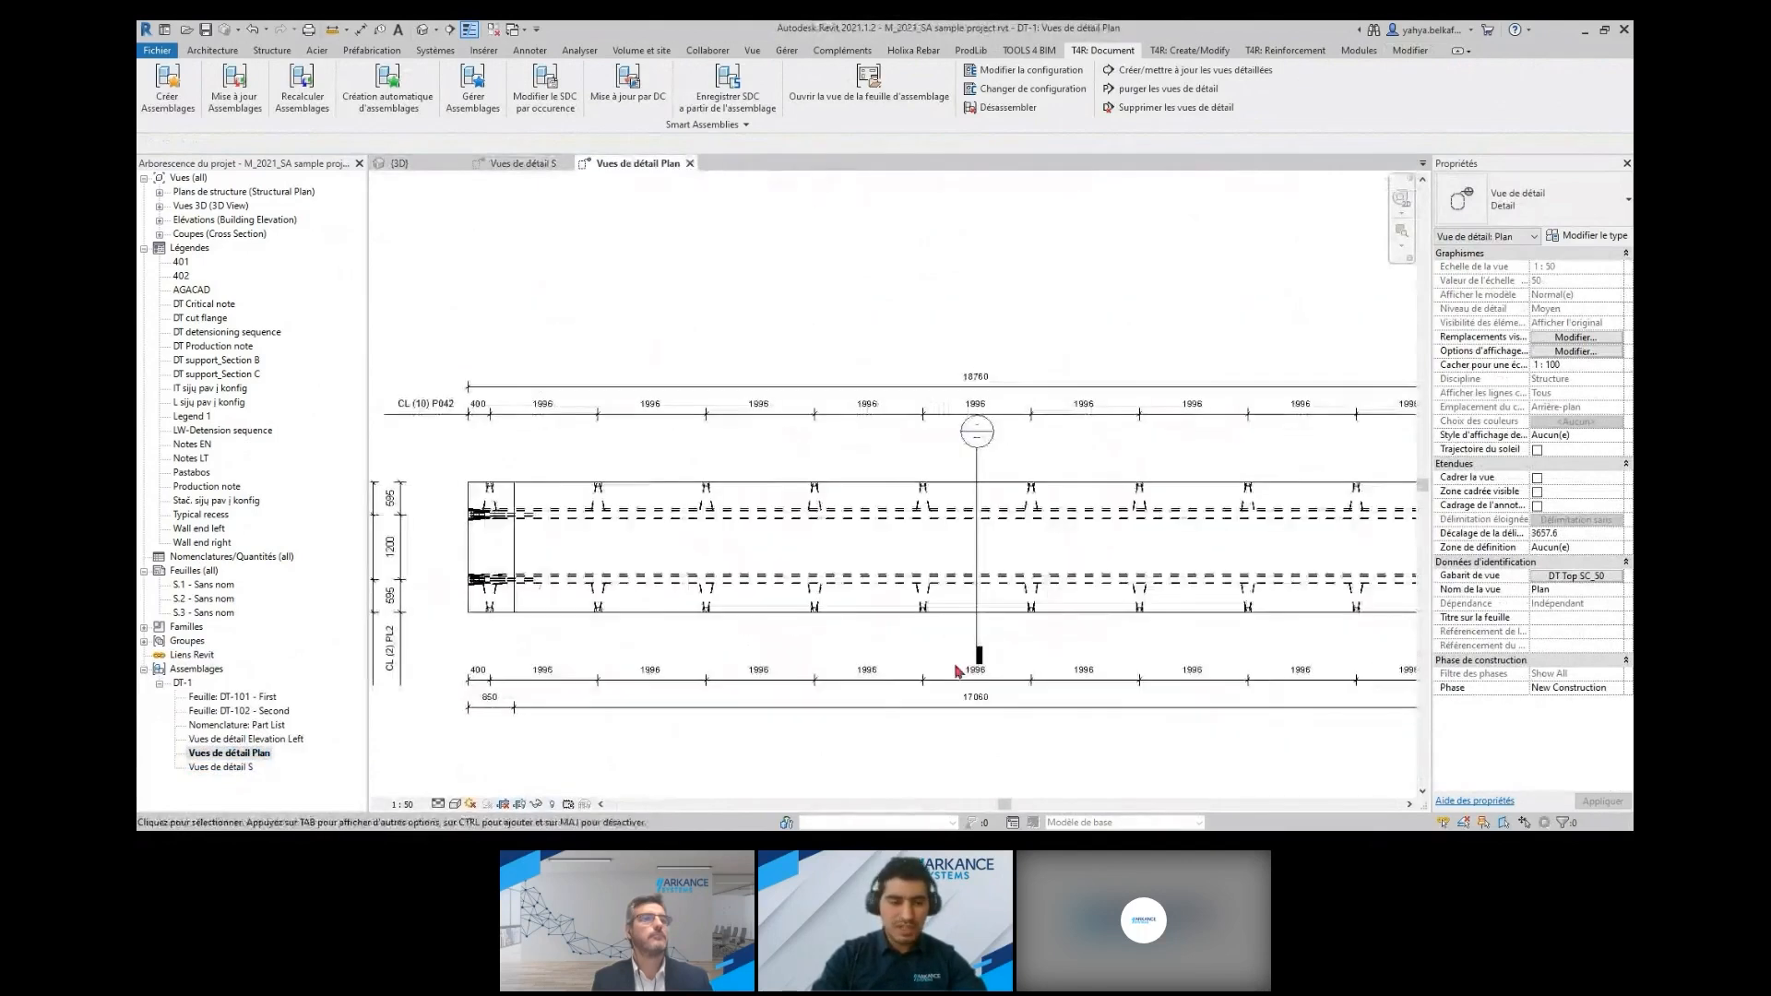
{"action": "scroll", "coordinate": [1243, 644], "scroll_direction": "down", "scroll_amount": 2}
{"action": "middle_click_drag", "start_coordinate": [1242, 645], "coordinate": [955, 645]}
{"action": "scroll", "coordinate": [1214, 596], "scroll_direction": "up", "scroll_amount": 2}
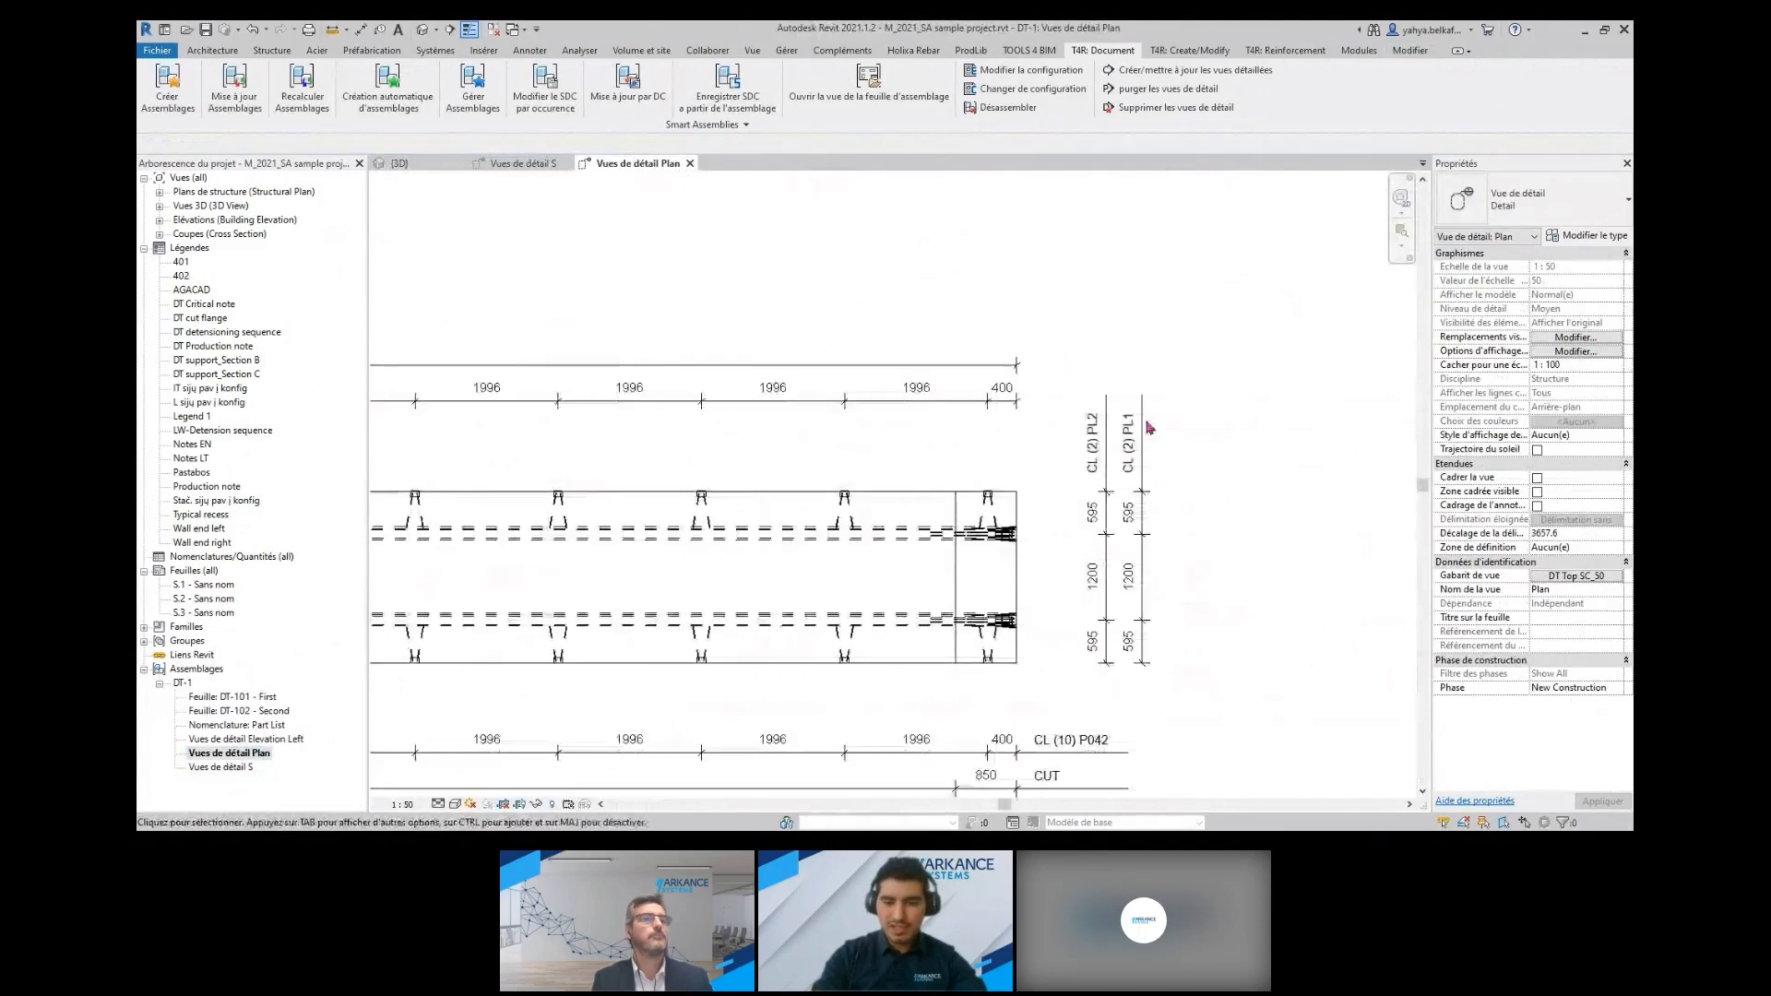
{"action": "scroll", "coordinate": [1161, 586], "scroll_direction": "down", "scroll_amount": 2}
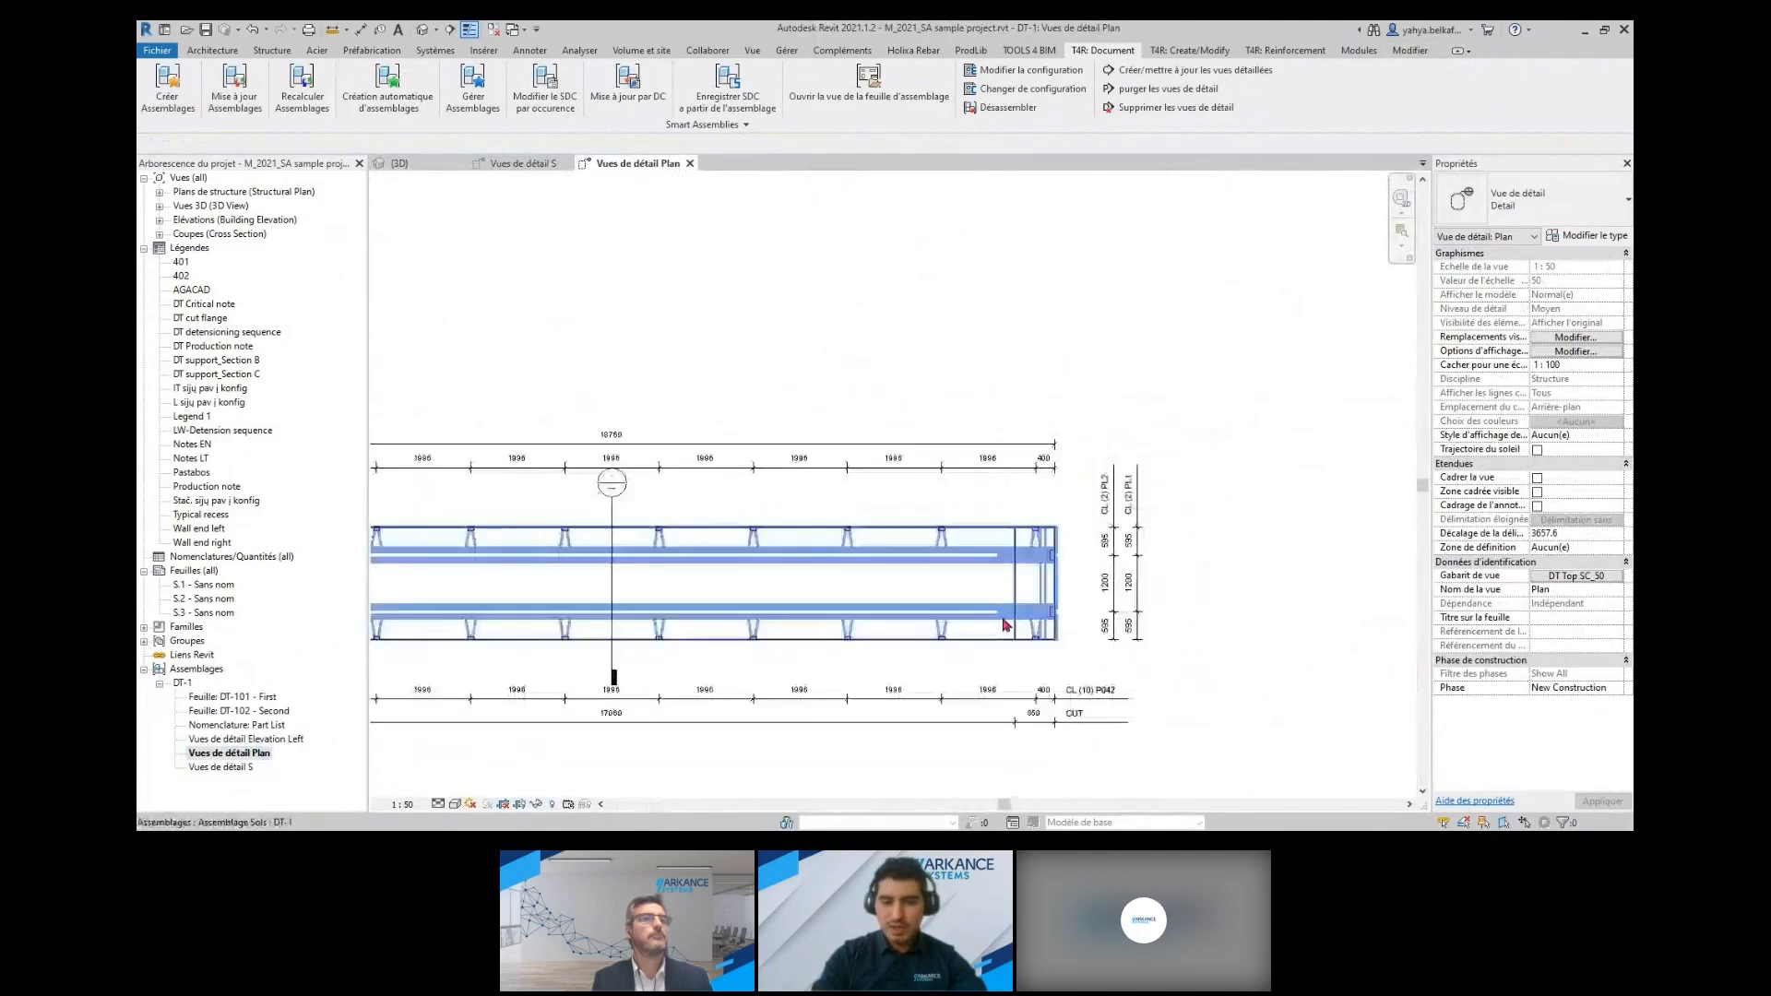
{"action": "scroll", "coordinate": [894, 658], "scroll_direction": "up", "scroll_amount": 1}
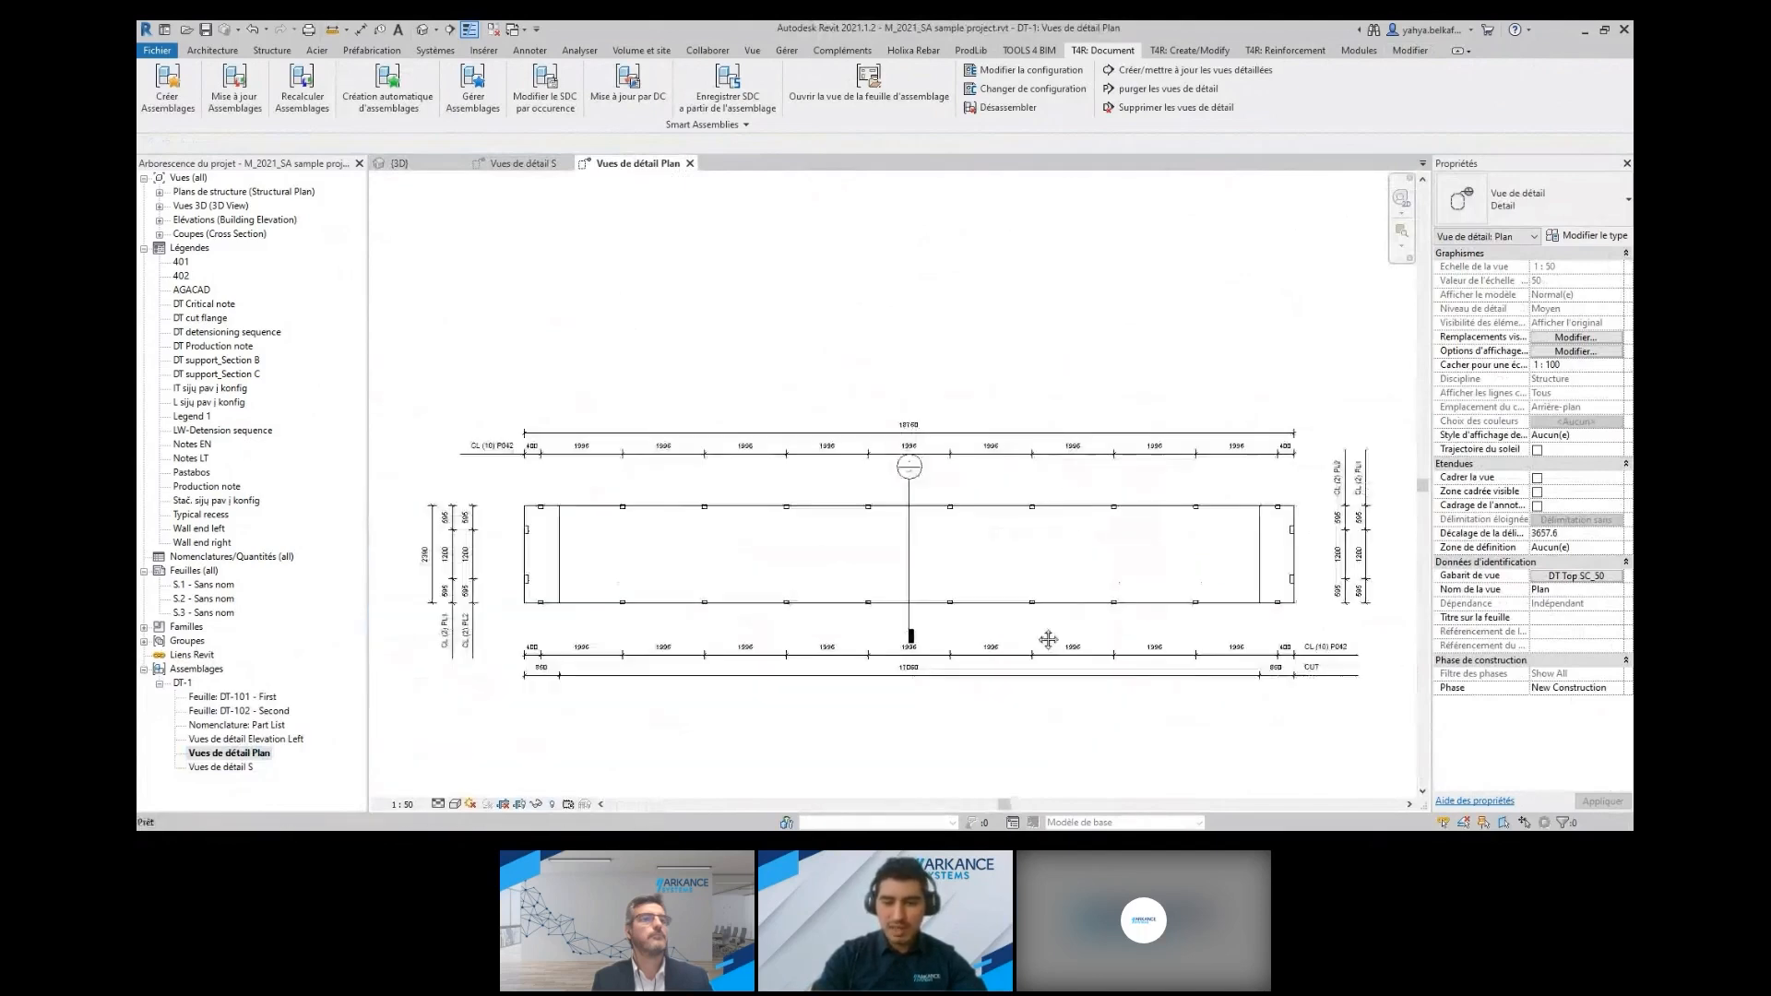
Review DT-1's Elevation Left detail view, Part List schedule and sheet DT-101 - First
{"action": "double_click", "coordinate": [277, 739]}
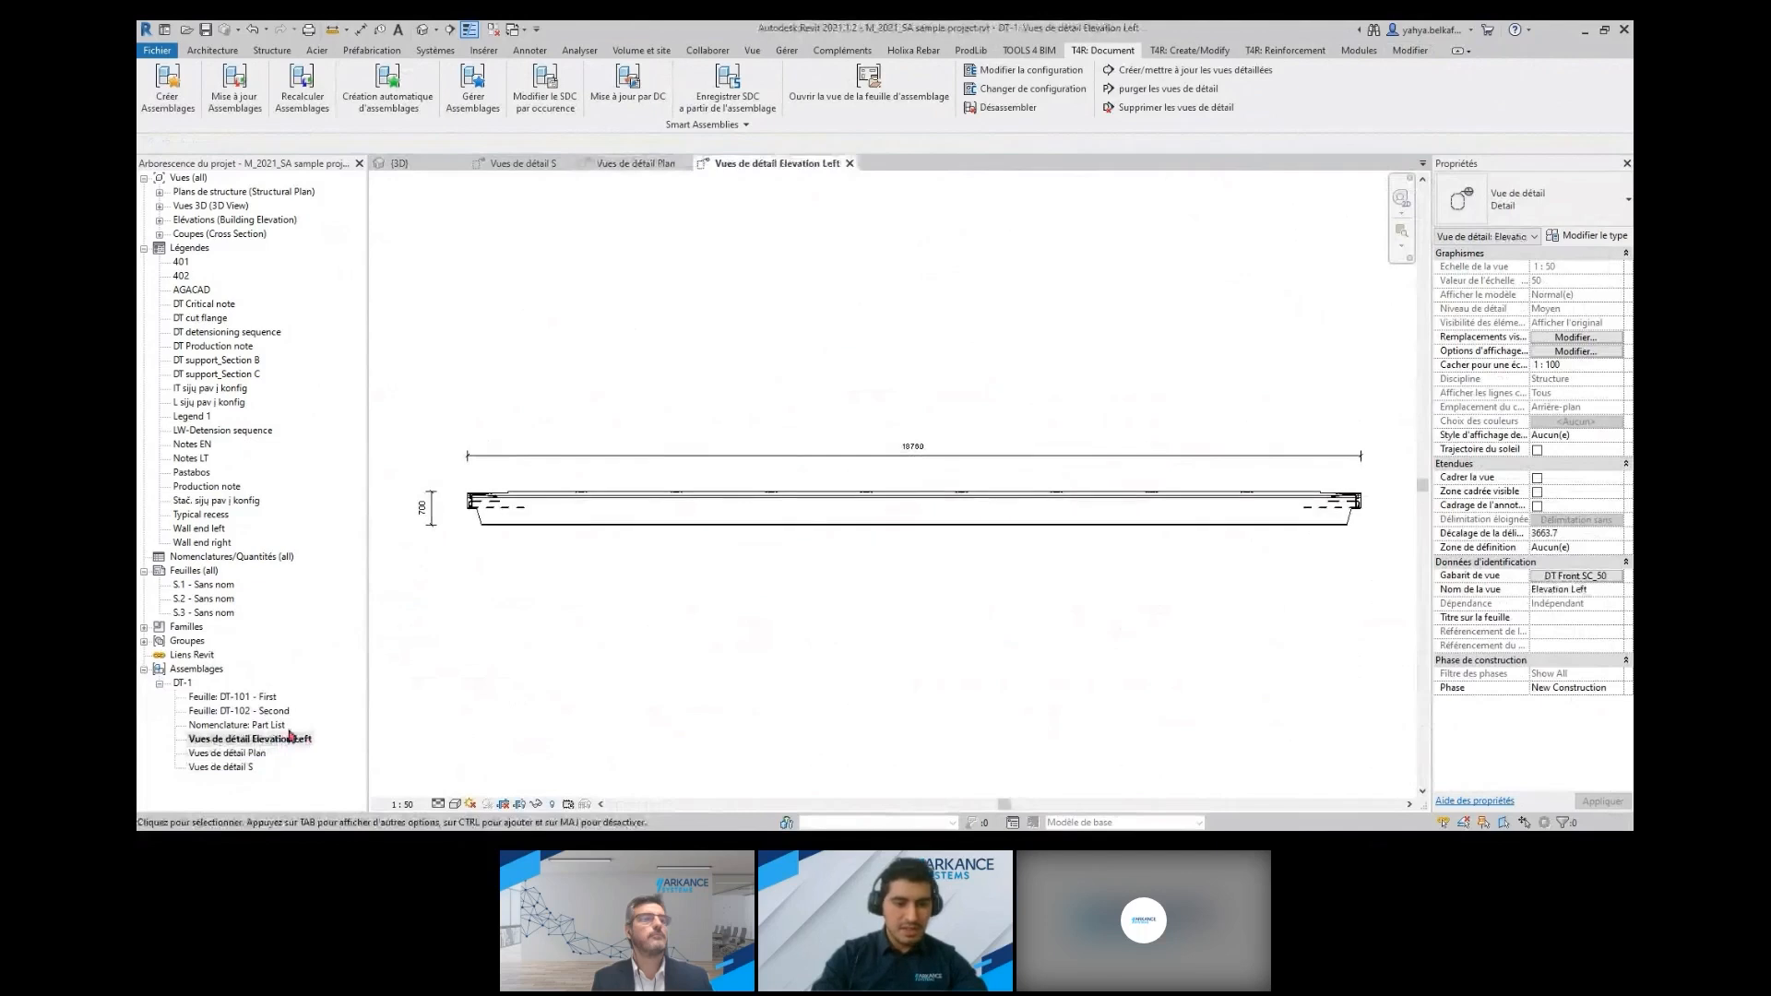
{"action": "double_click", "coordinate": [257, 725]}
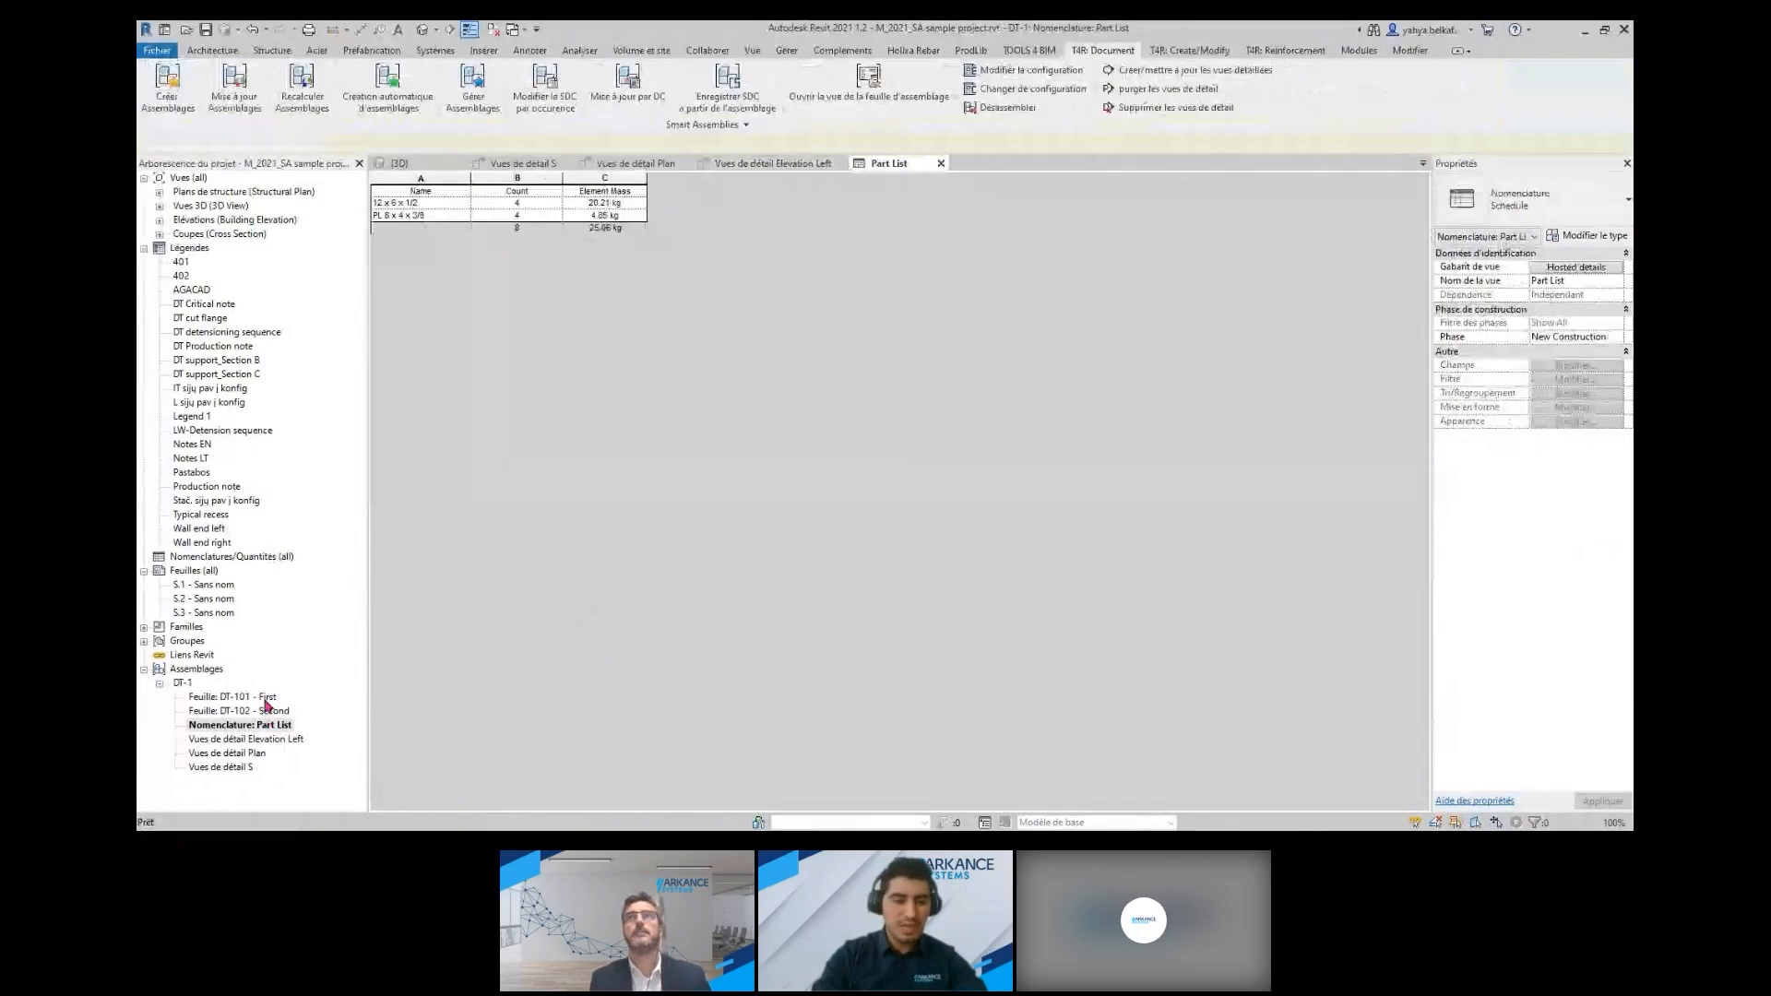
{"action": "double_click", "coordinate": [265, 698]}
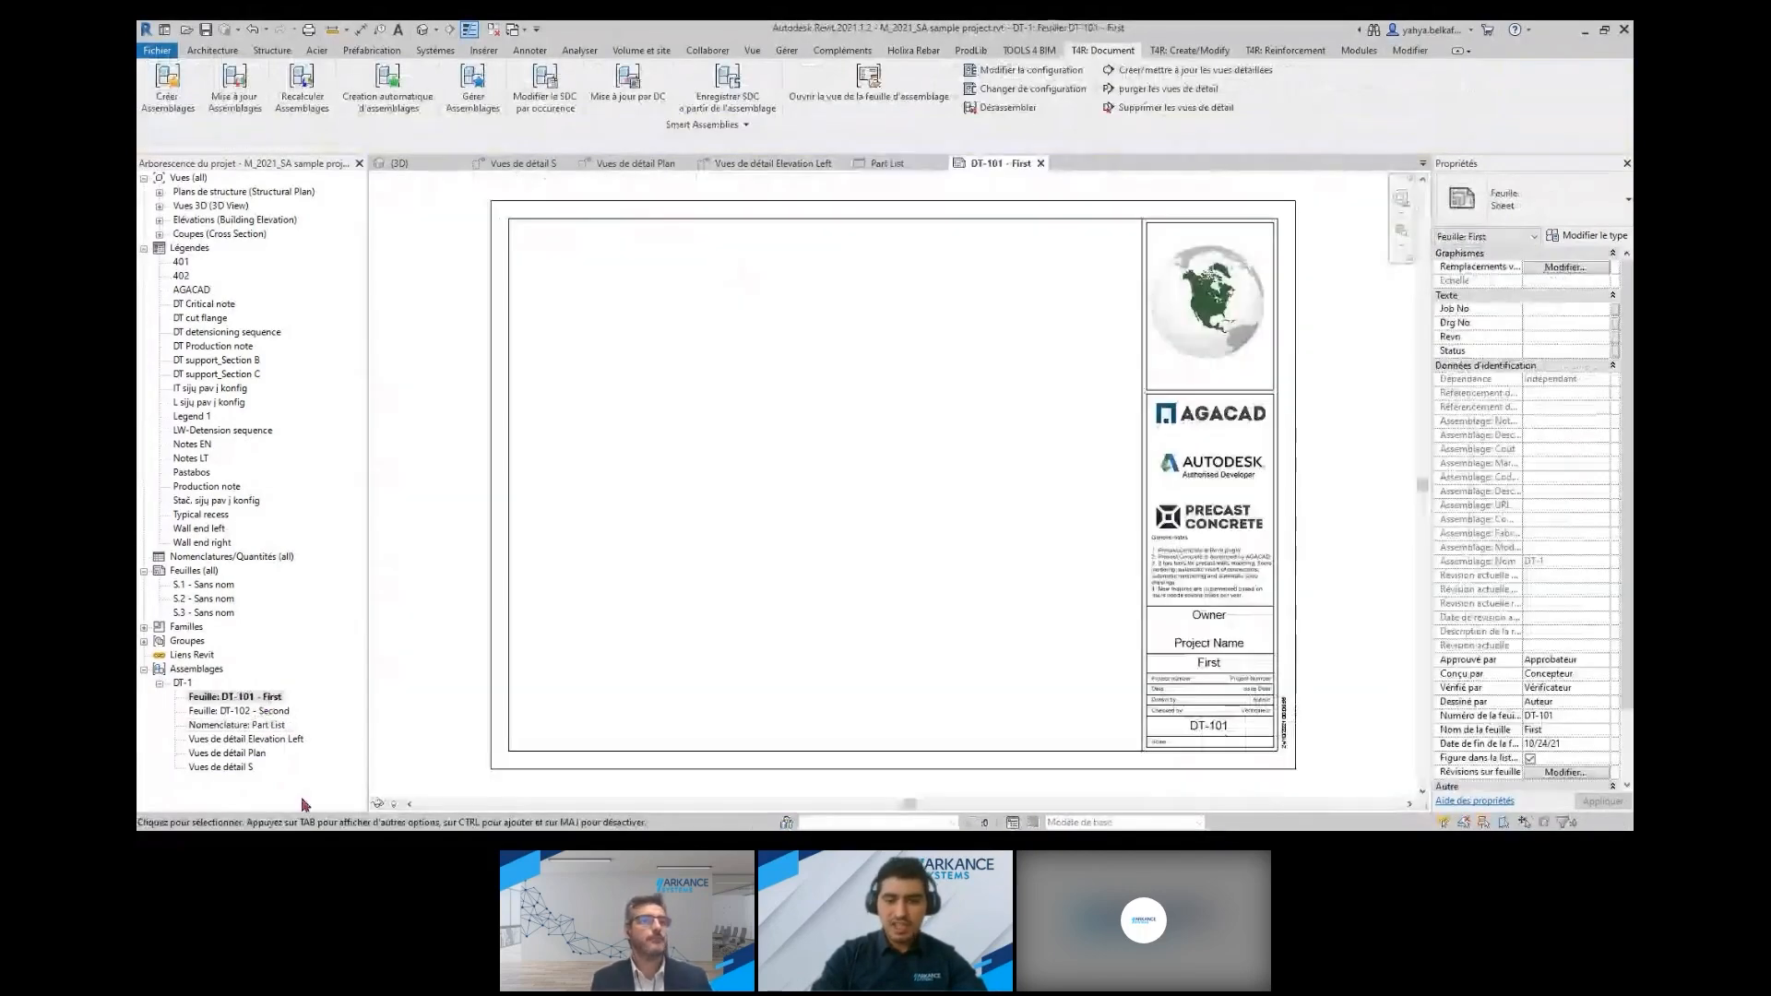
Return to the {3D} view and set up a Smart Assembly for the rightmost 200 Wall color panel with the Solid wall configuration
{"action": "left_click", "coordinate": [406, 164]}
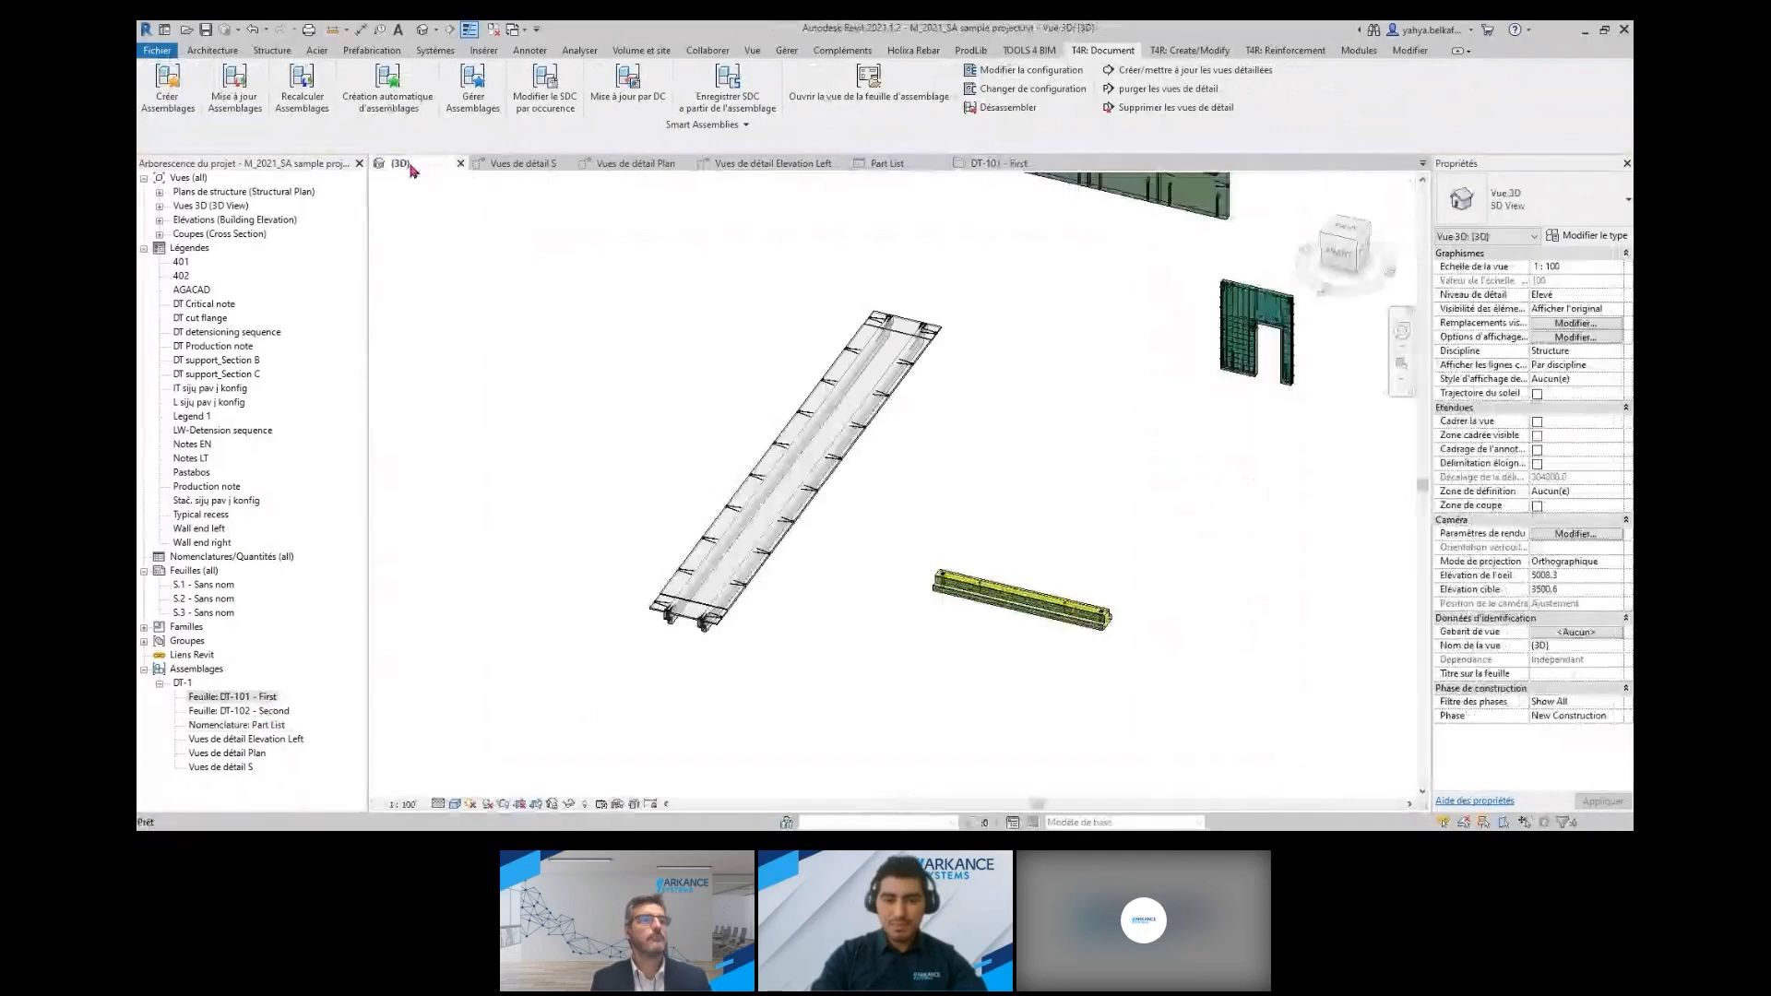
{"action": "middle_click_drag", "start_coordinate": [1122, 185], "coordinate": [924, 467]}
{"action": "scroll", "coordinate": [925, 468], "scroll_direction": "up", "scroll_amount": 2}
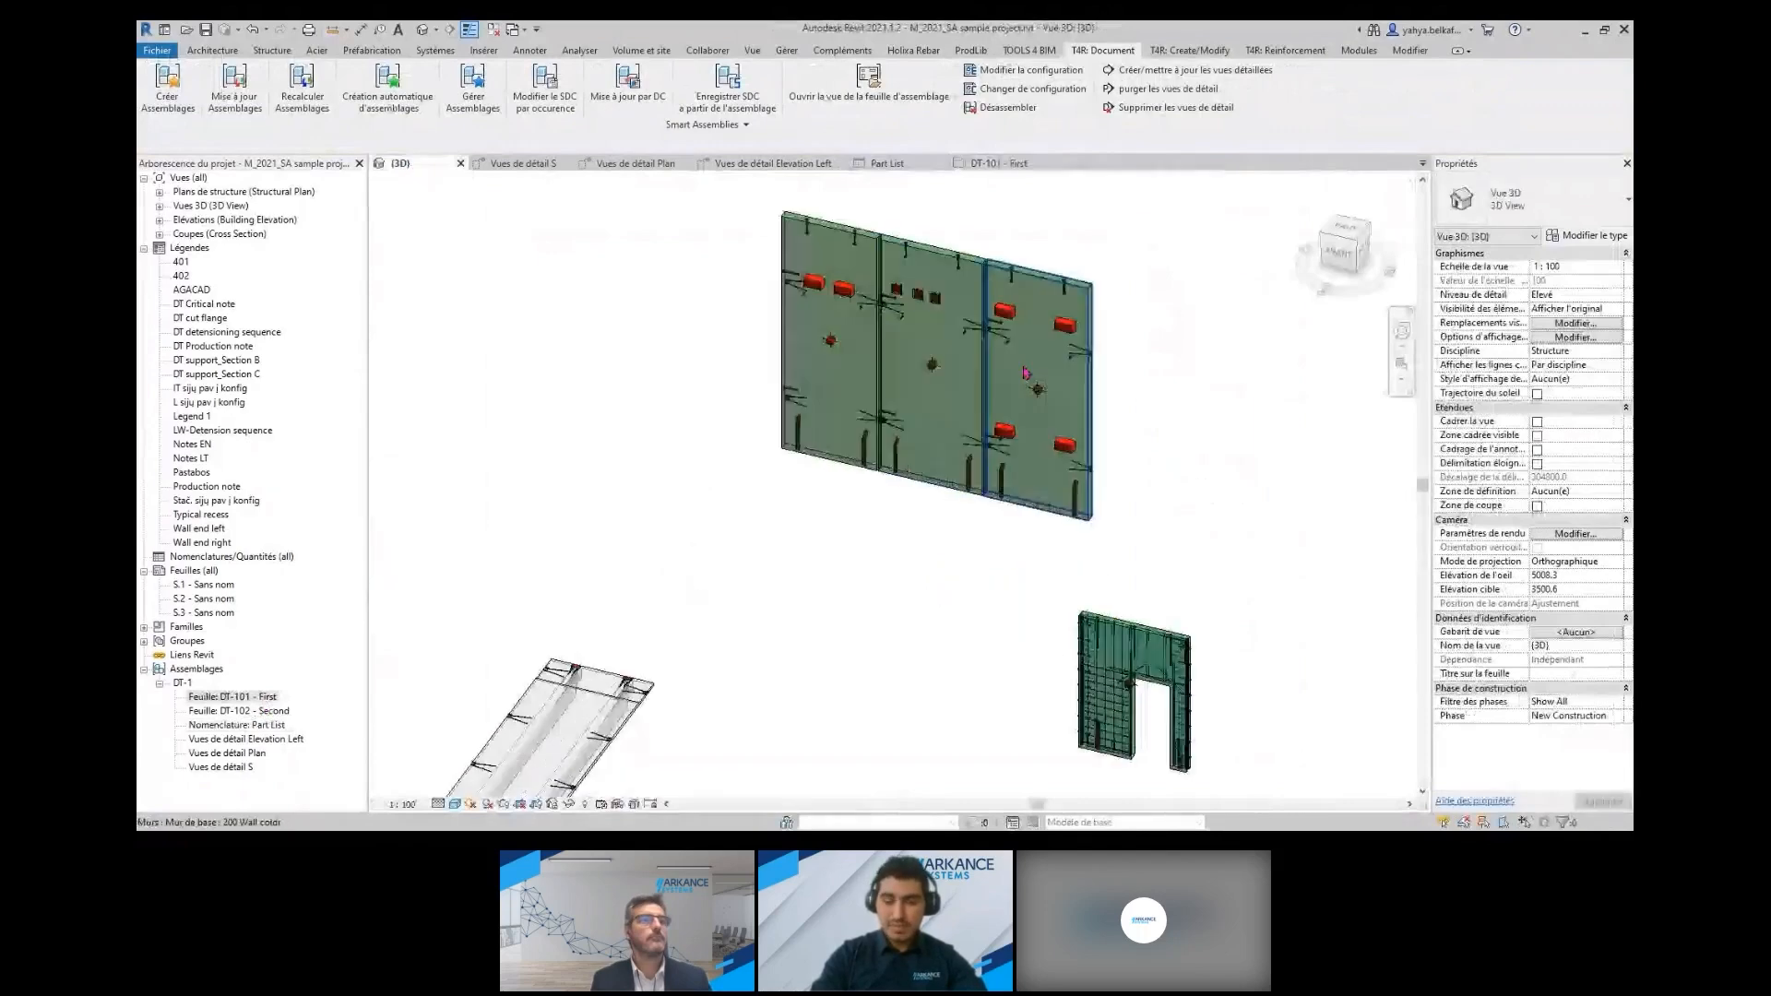
{"action": "left_click", "coordinate": [1055, 388]}
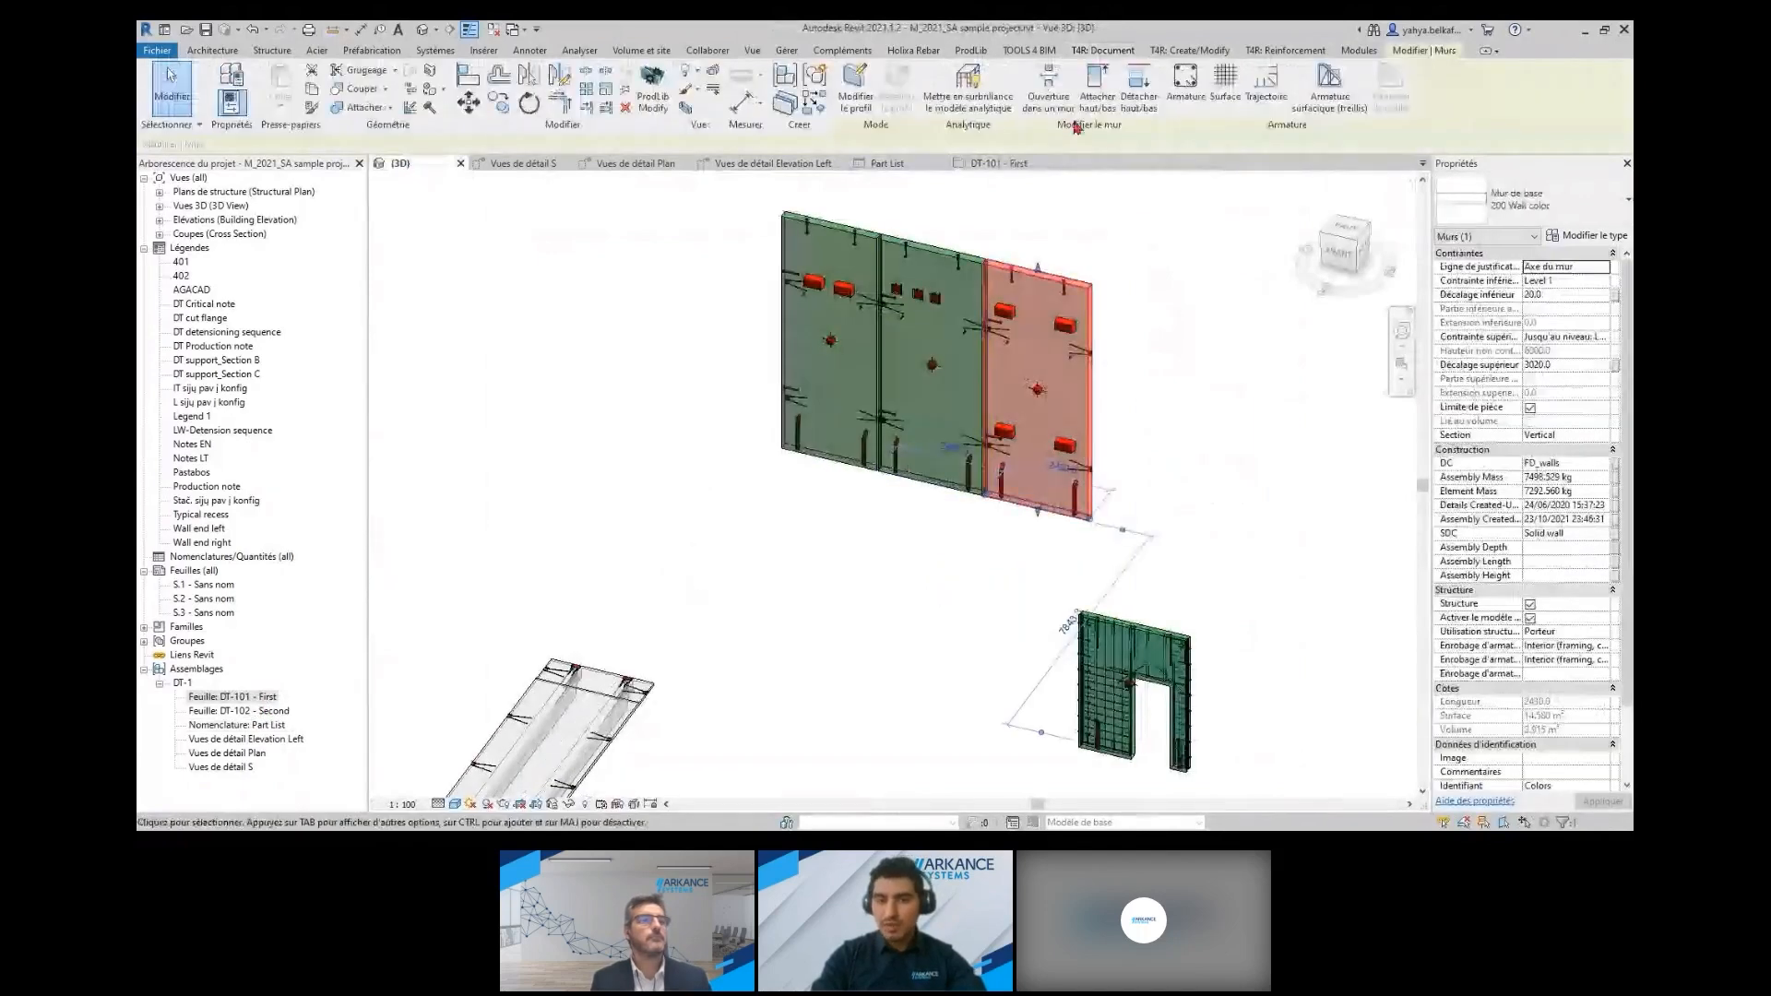
{"action": "left_click", "coordinate": [1104, 51]}
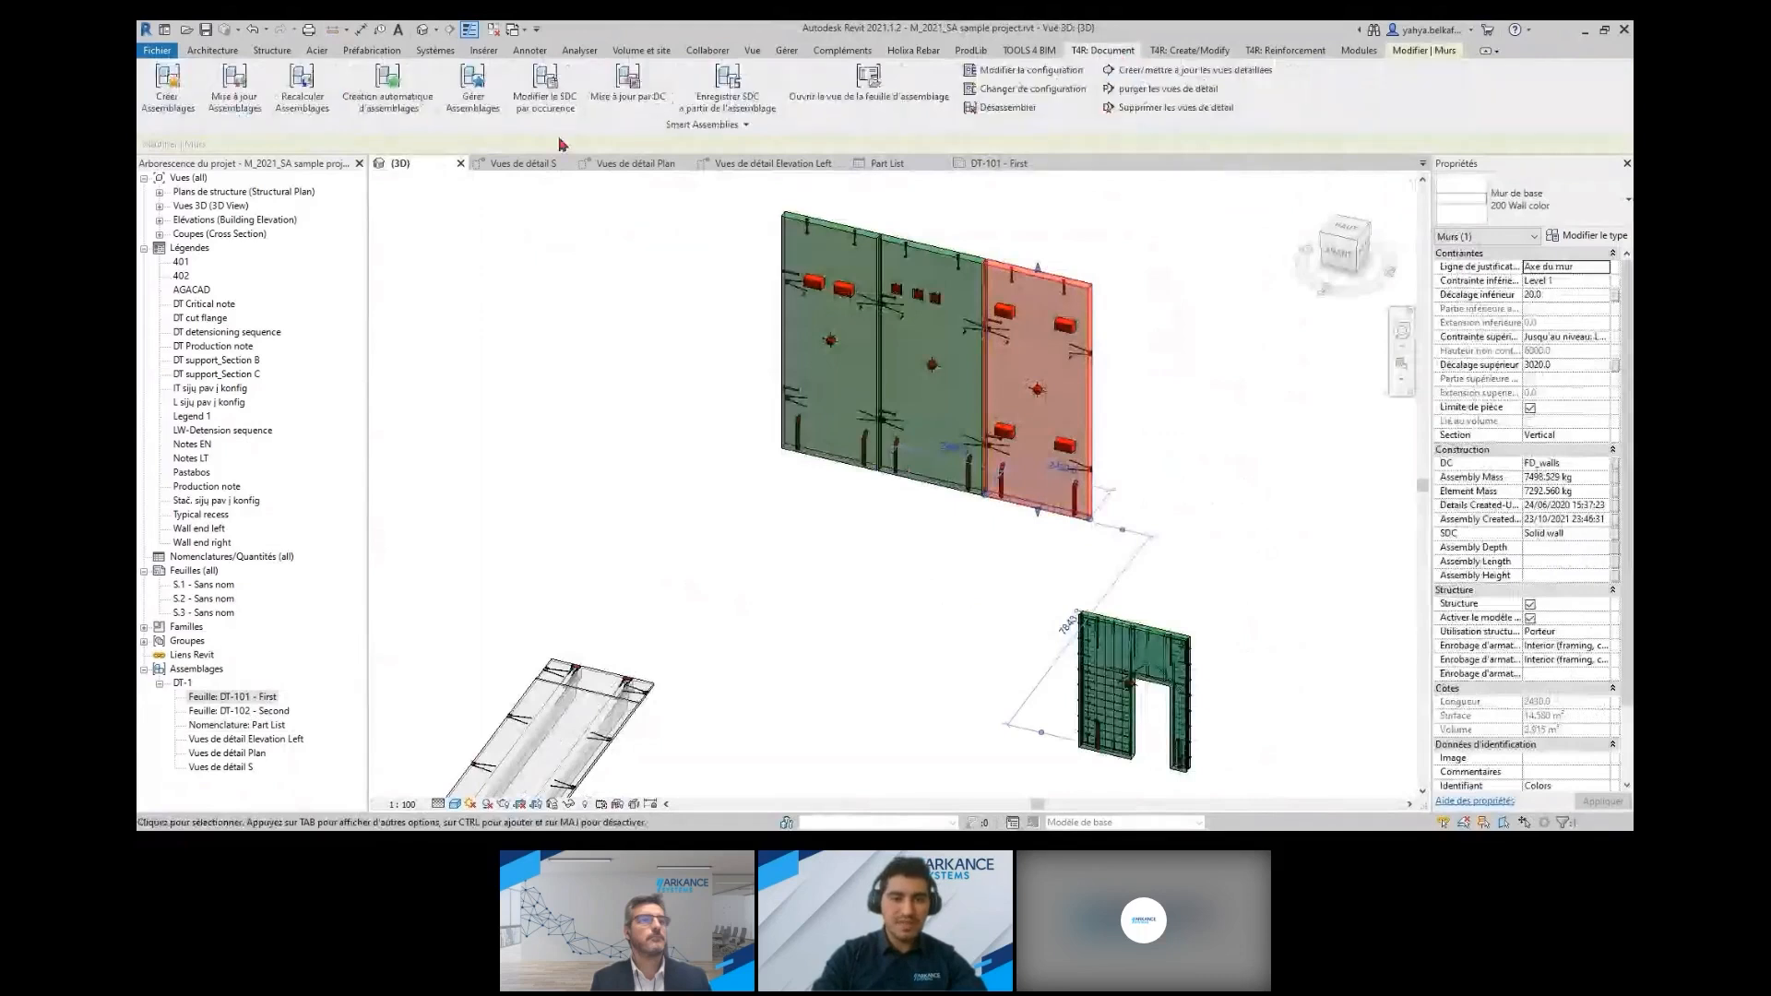
{"action": "left_click", "coordinate": [734, 126]}
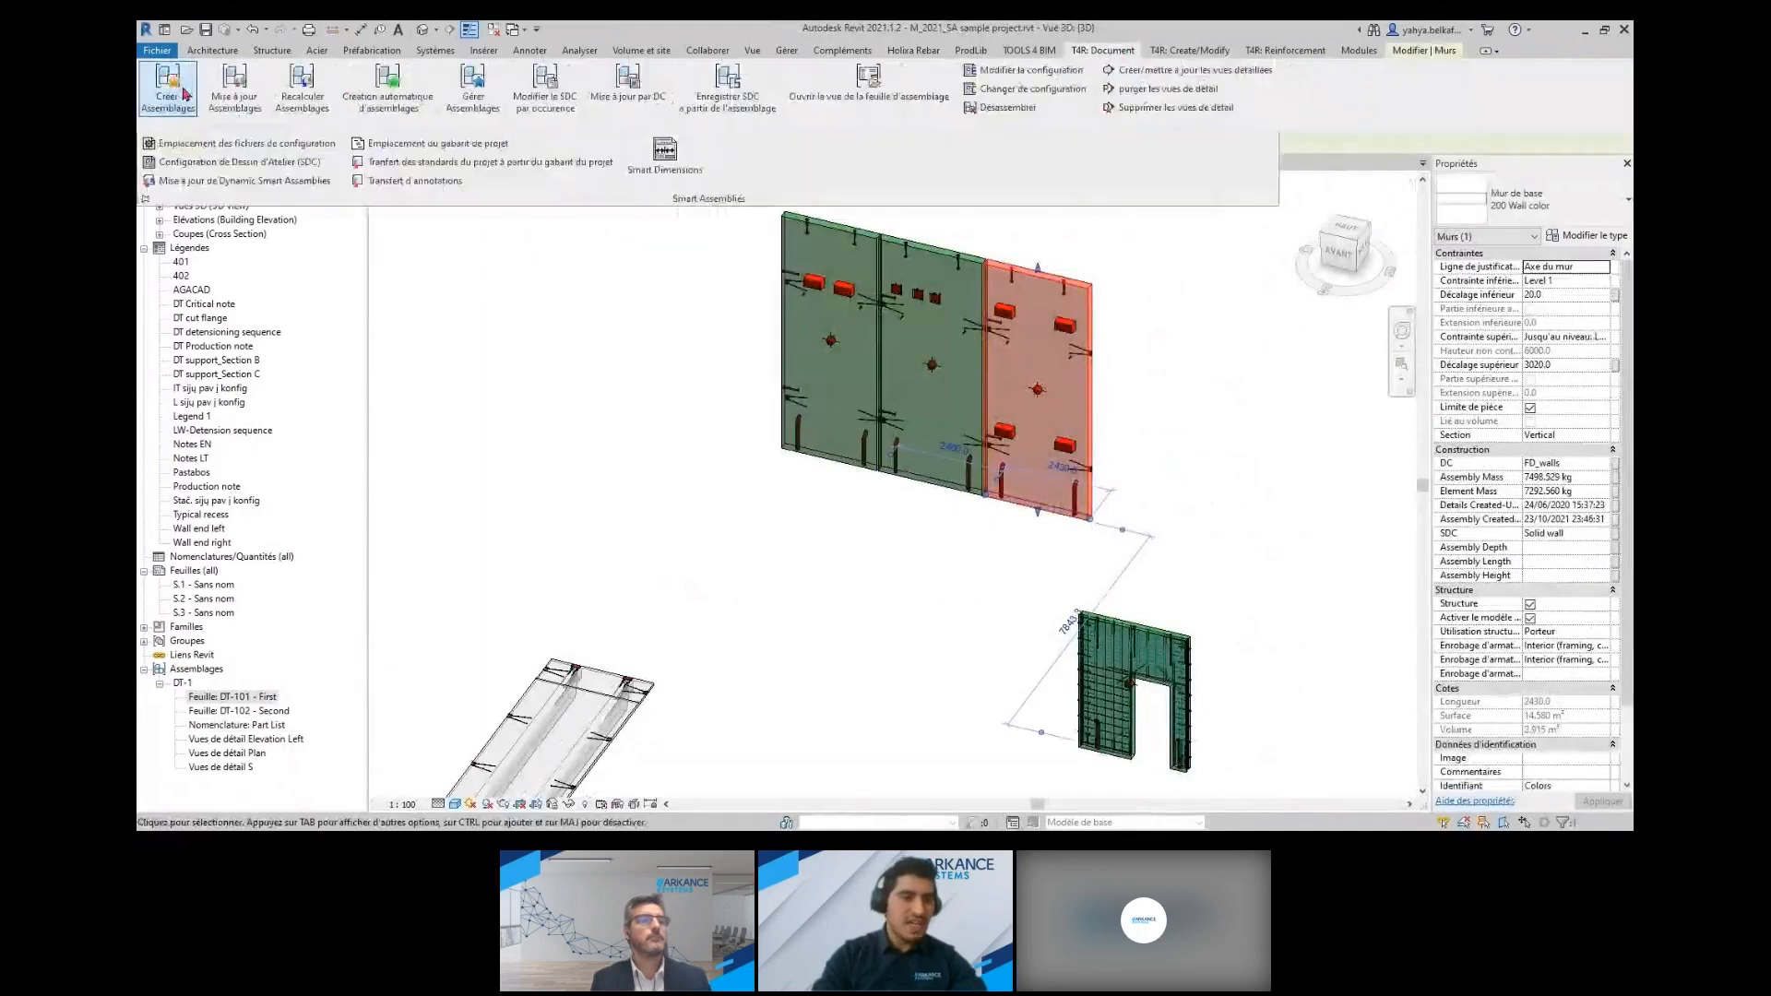
{"action": "left_click", "coordinate": [186, 93]}
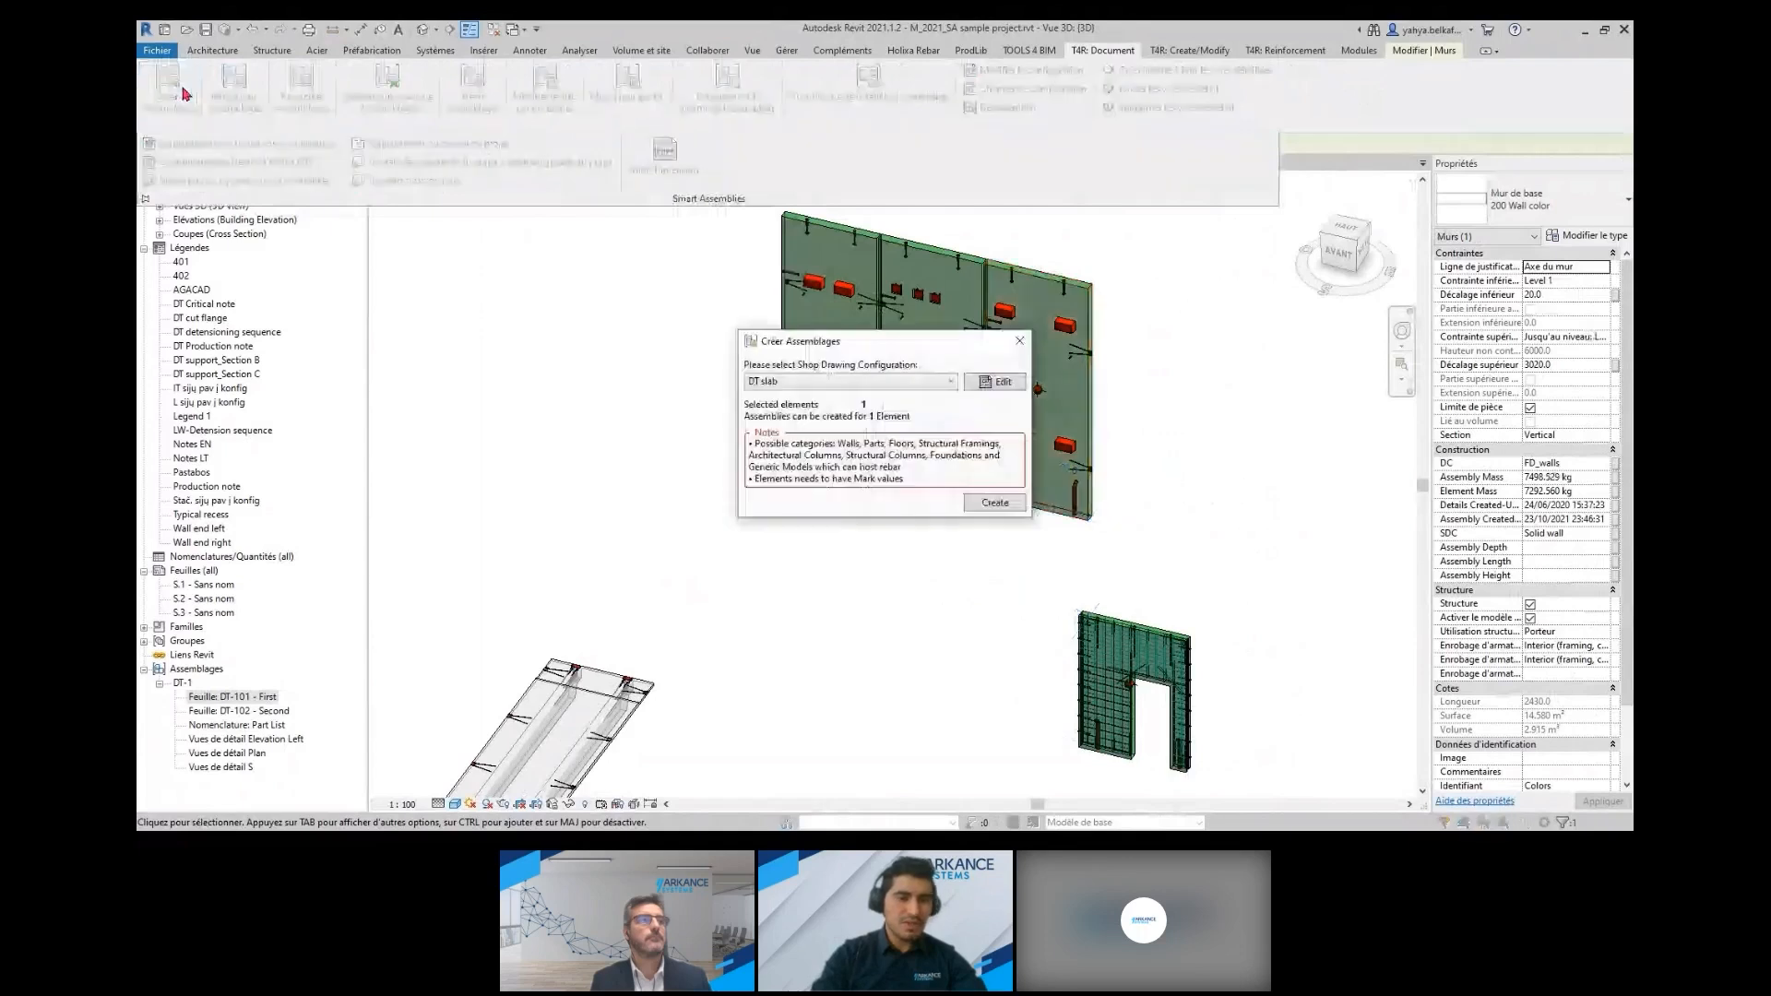
{"action": "left_click", "coordinate": [884, 383]}
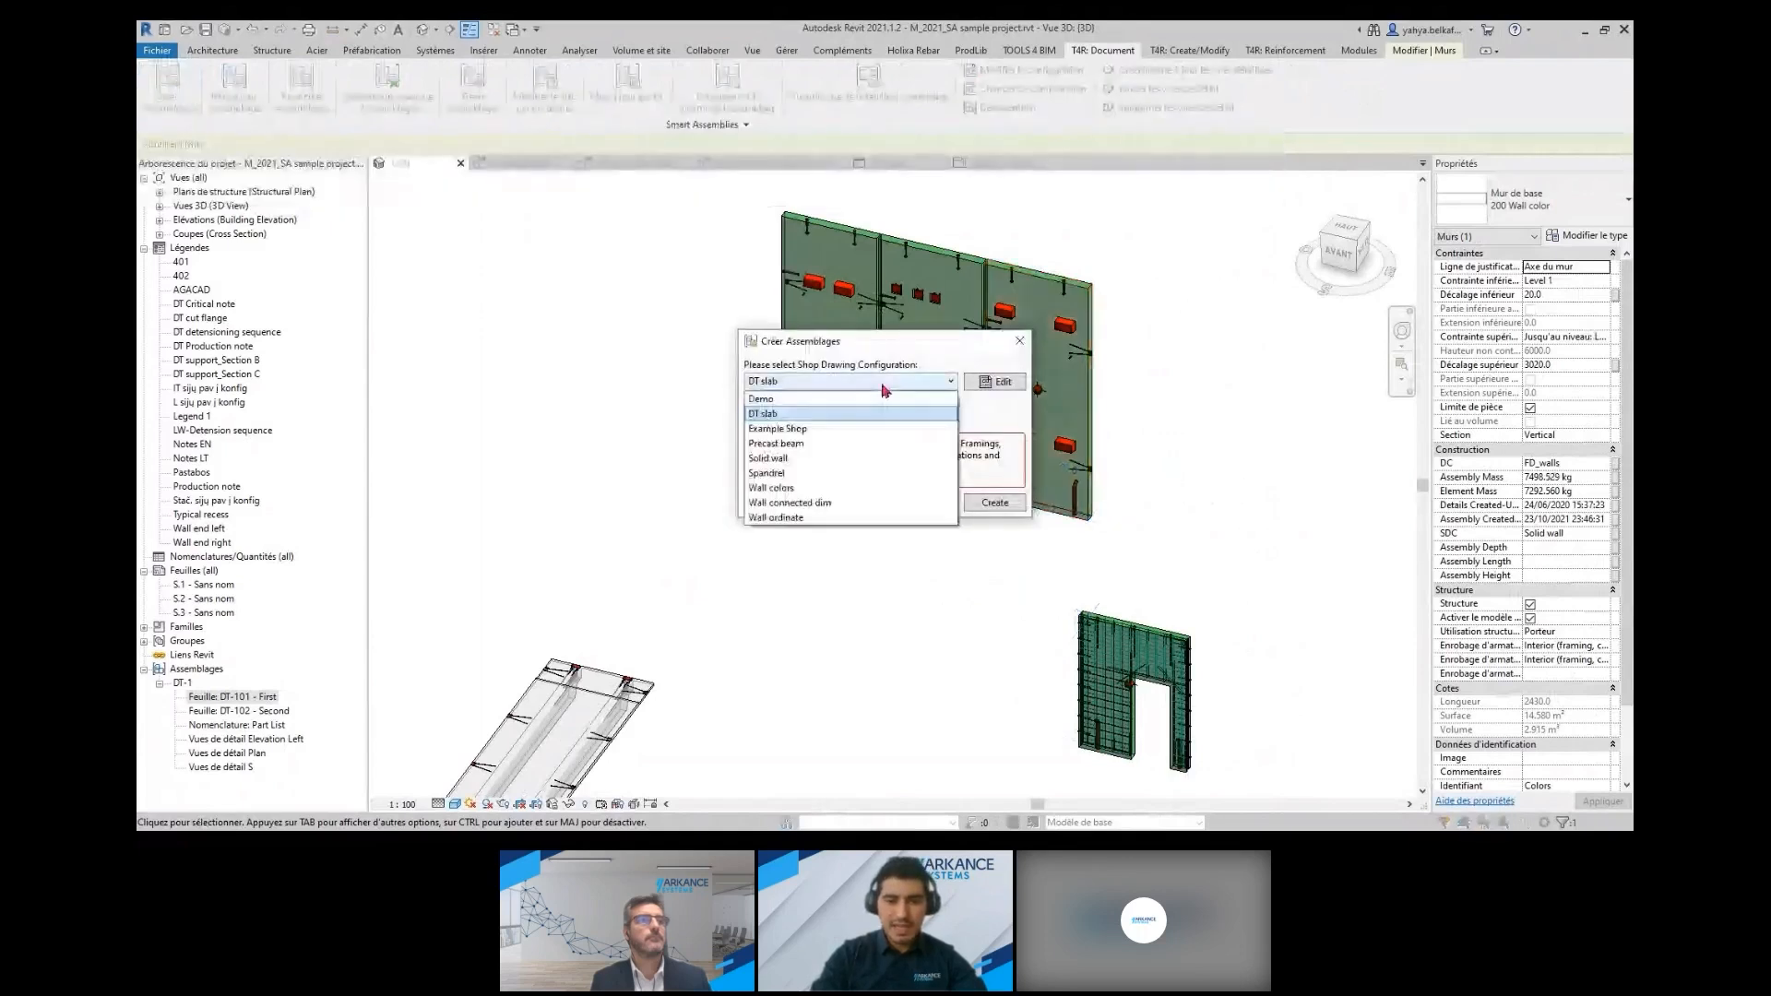
{"action": "left_click", "coordinate": [770, 458]}
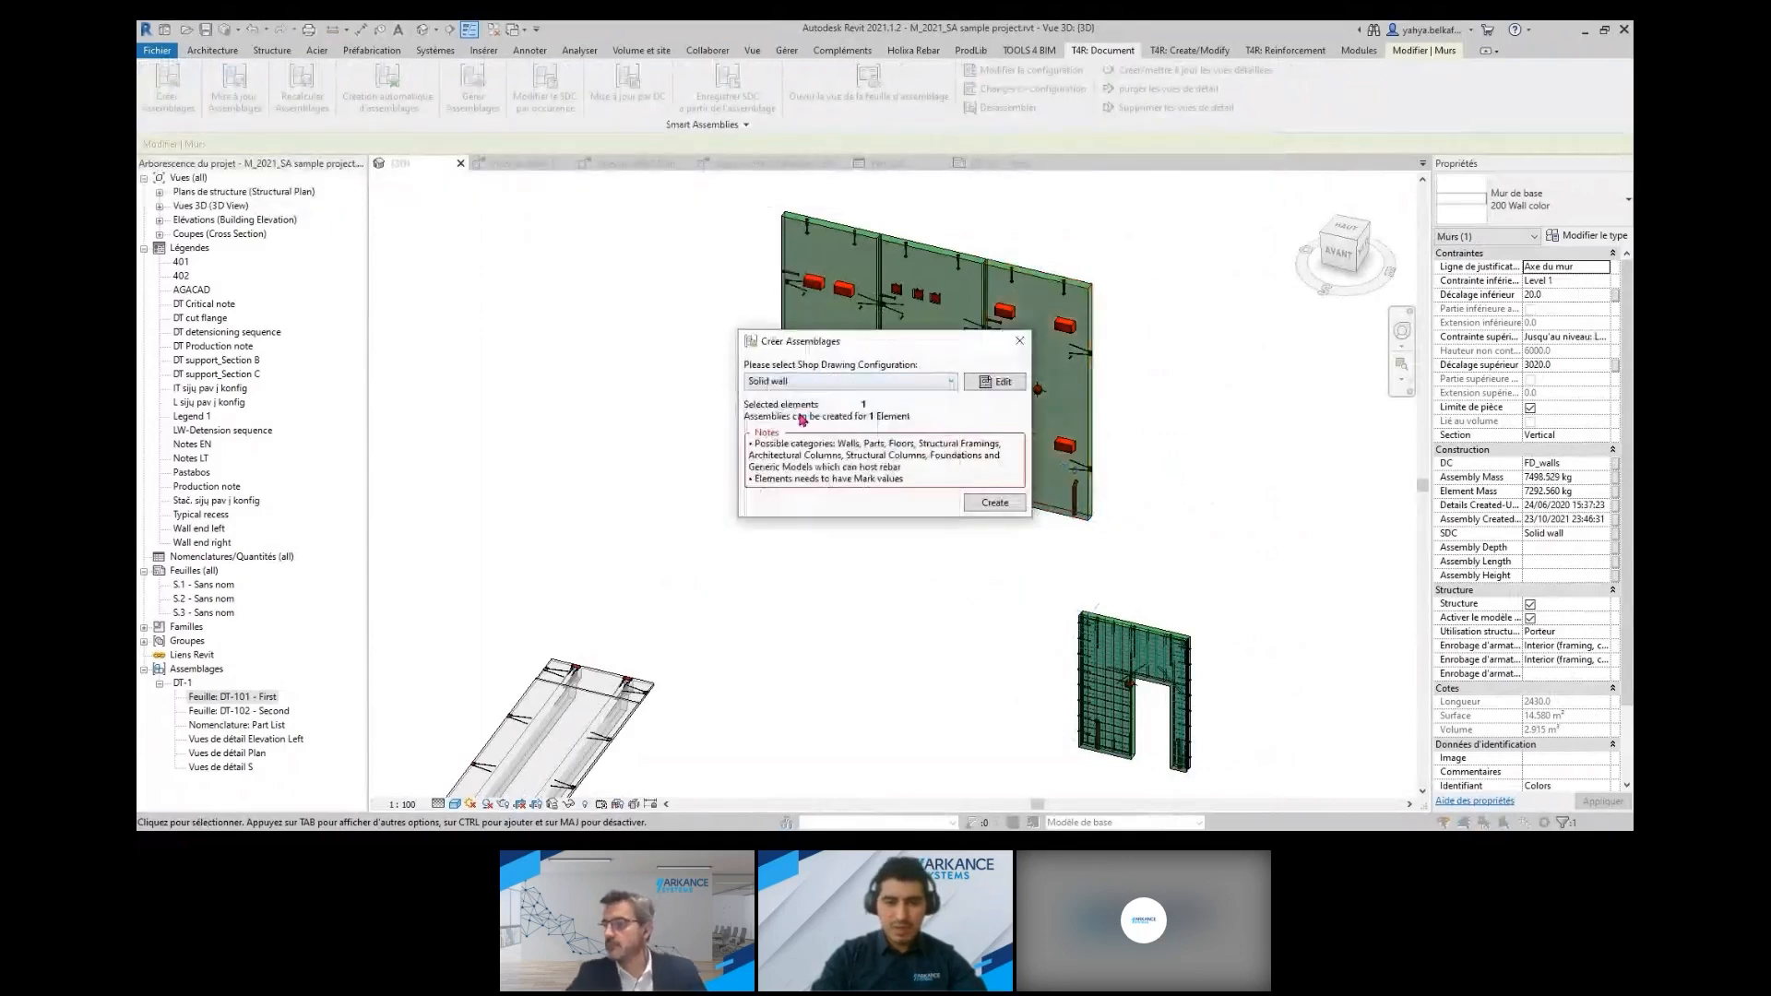
Review the Solid wall configuration's assembly views, sheet template and titleblock settings, and close it without saving
{"action": "left_click", "coordinate": [1000, 382]}
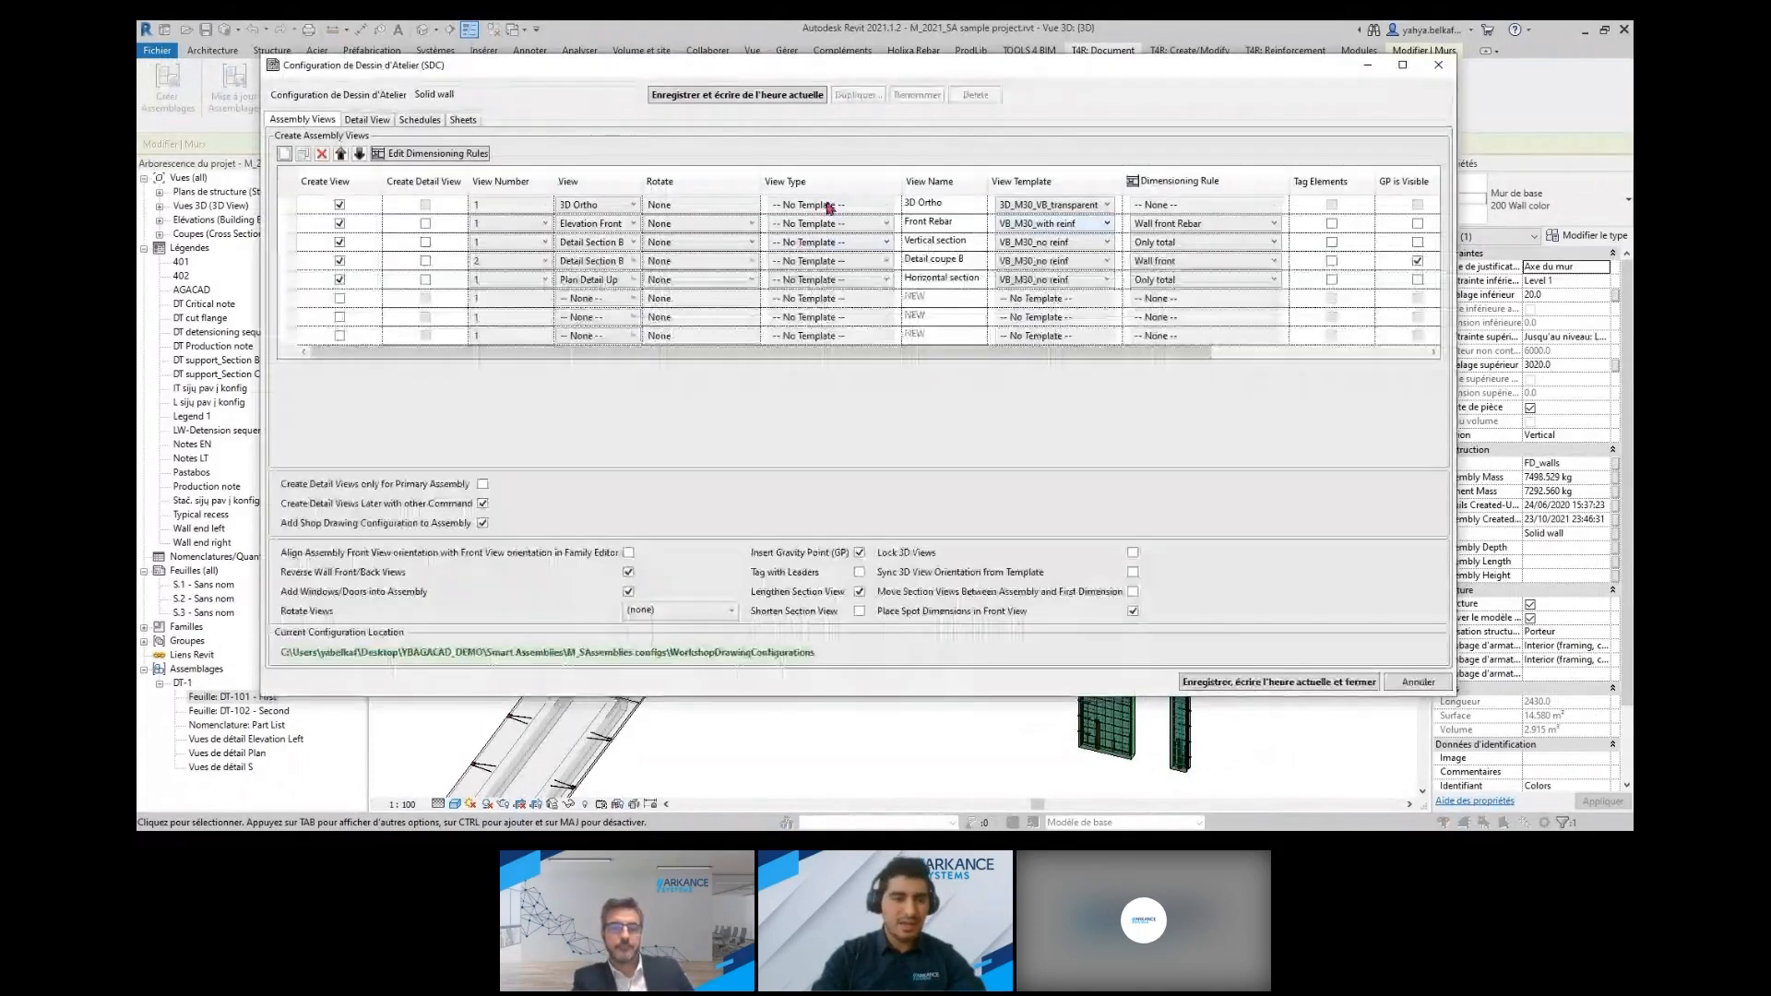
{"action": "left_click", "coordinate": [463, 120]}
{"action": "left_click", "coordinate": [1239, 195]}
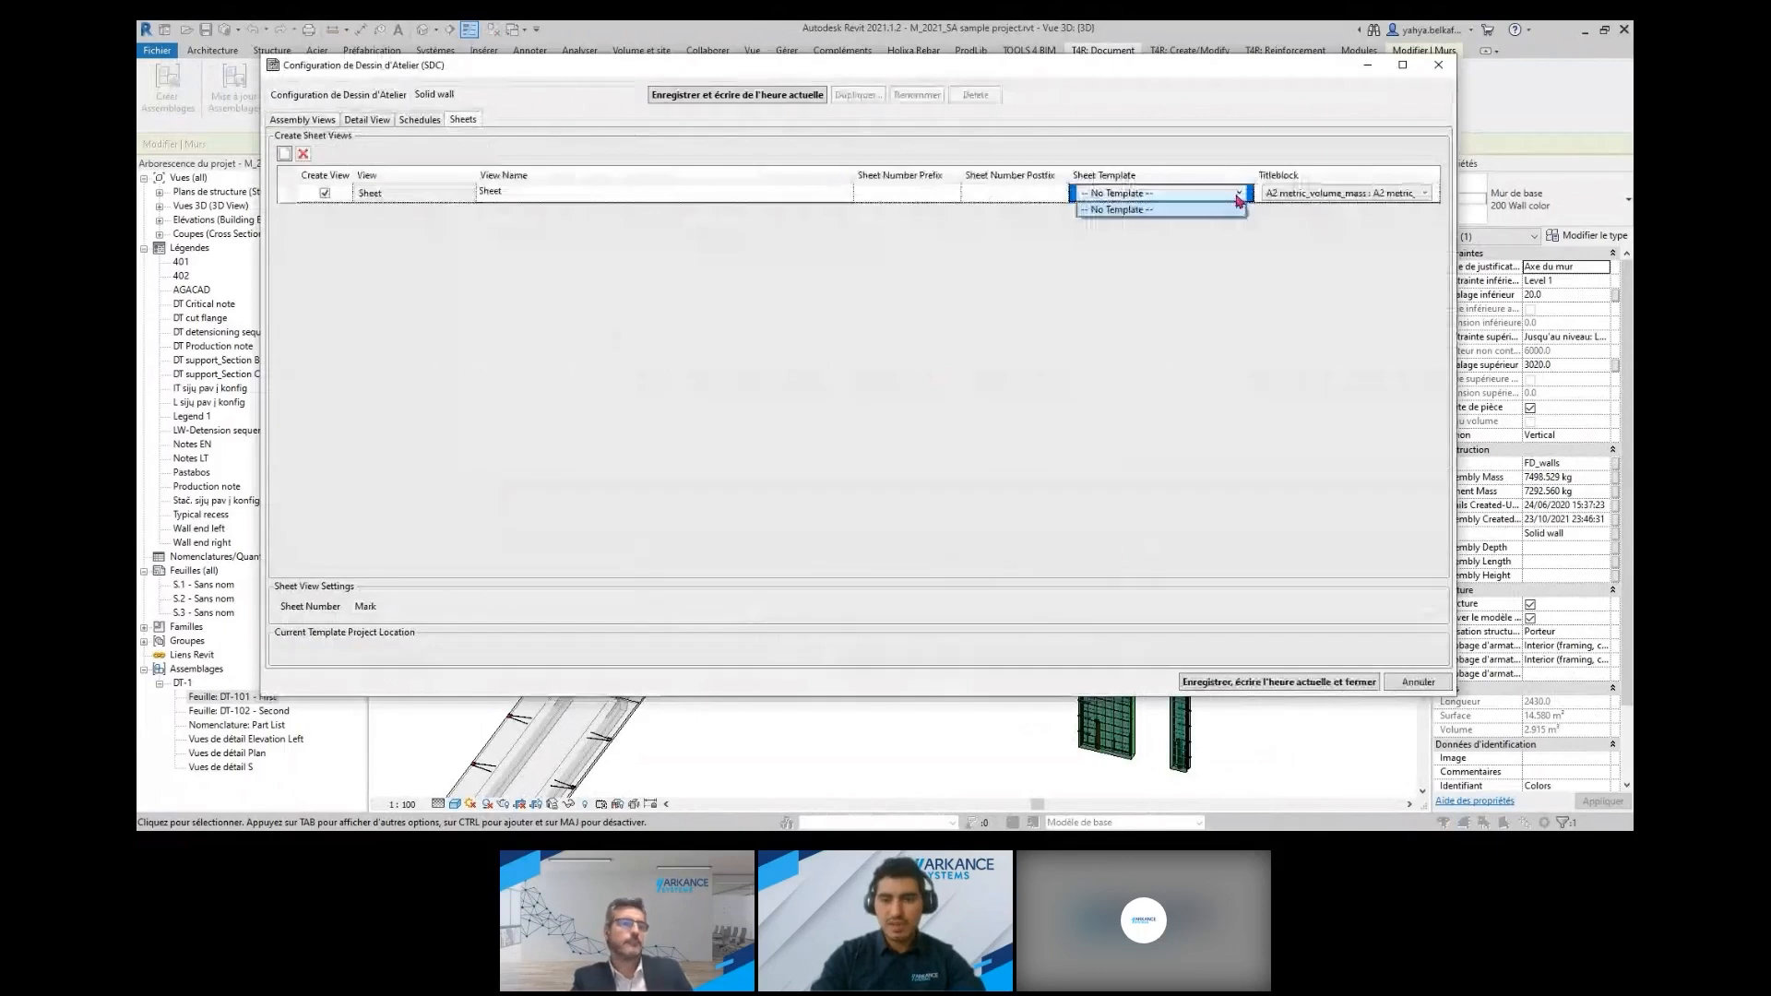
{"action": "left_click", "coordinate": [1219, 198]}
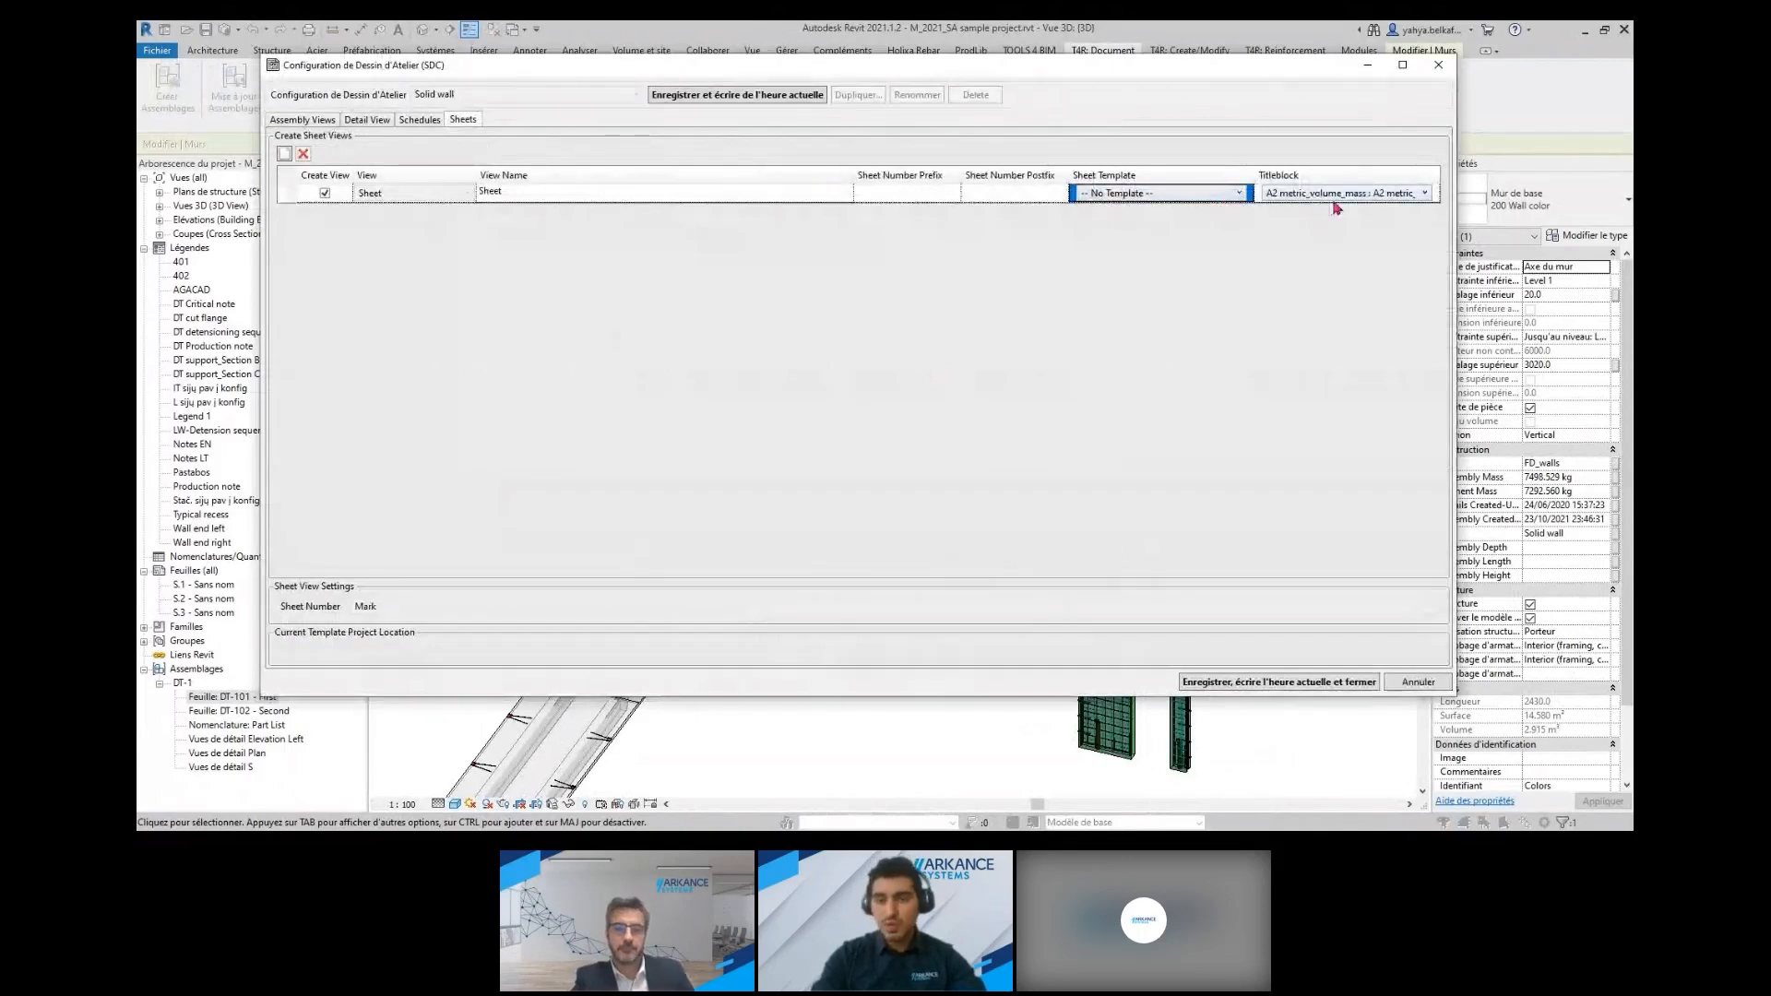
{"action": "left_click", "coordinate": [1383, 194]}
{"action": "left_click", "coordinate": [1383, 195]}
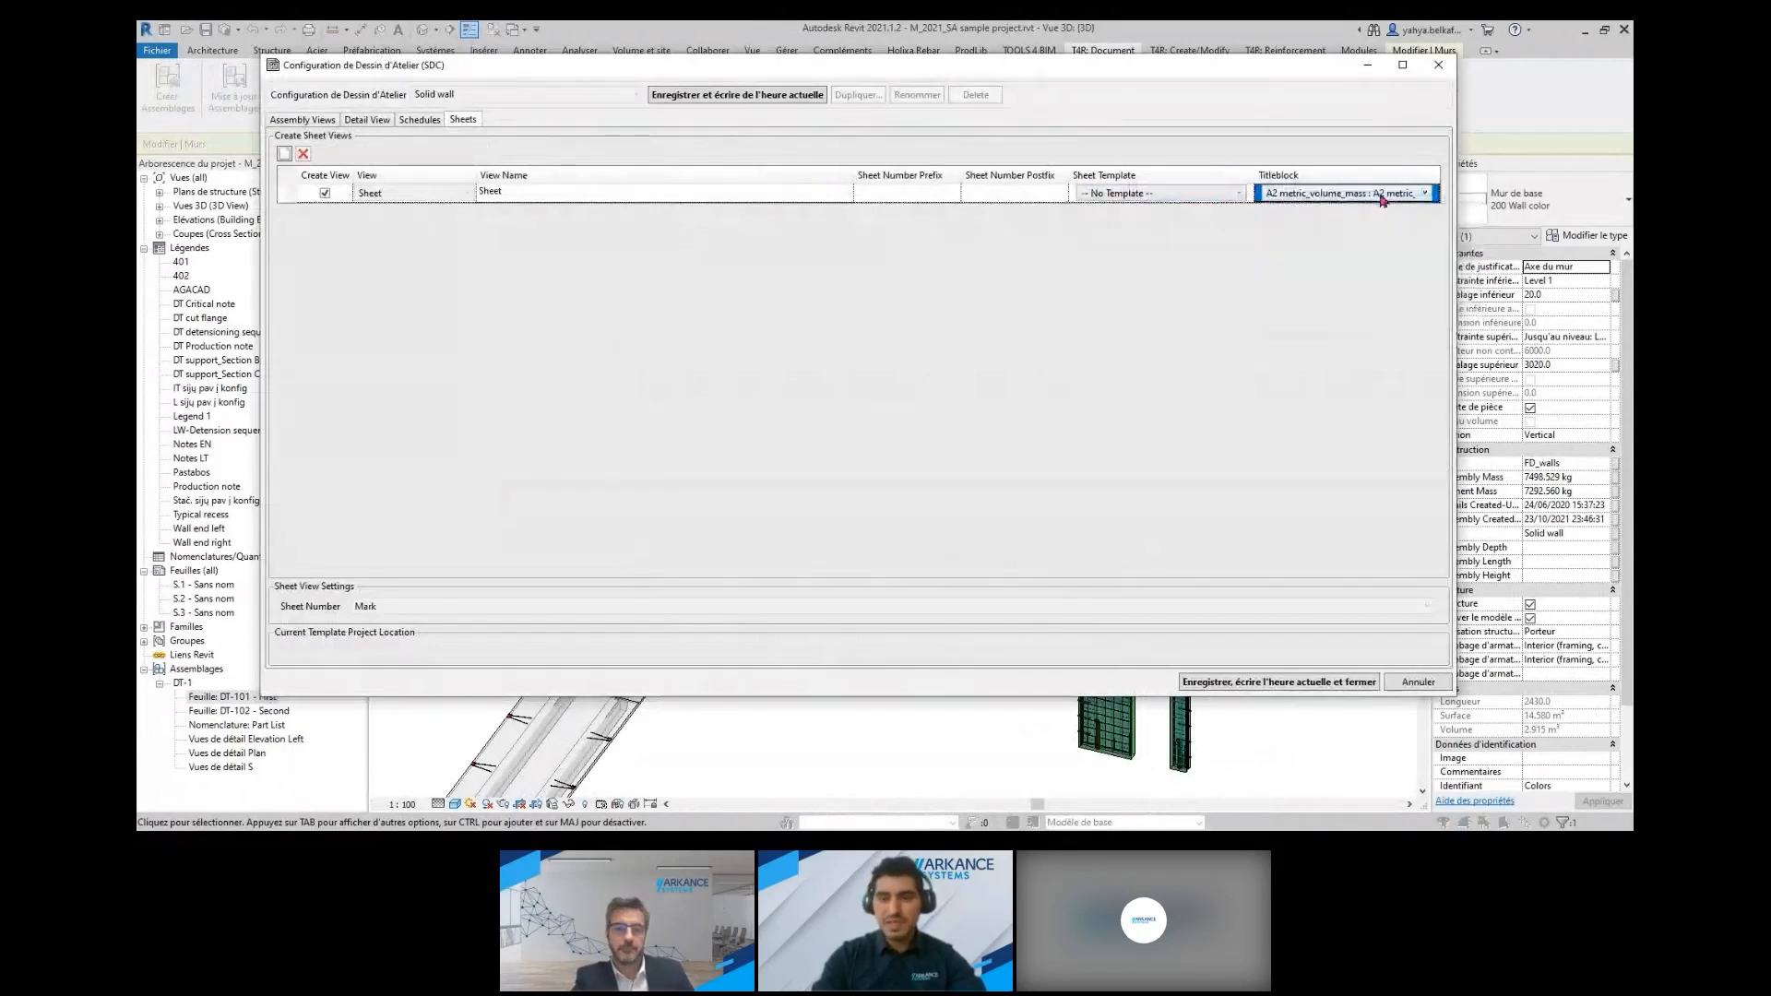
{"action": "left_click", "coordinate": [1419, 684]}
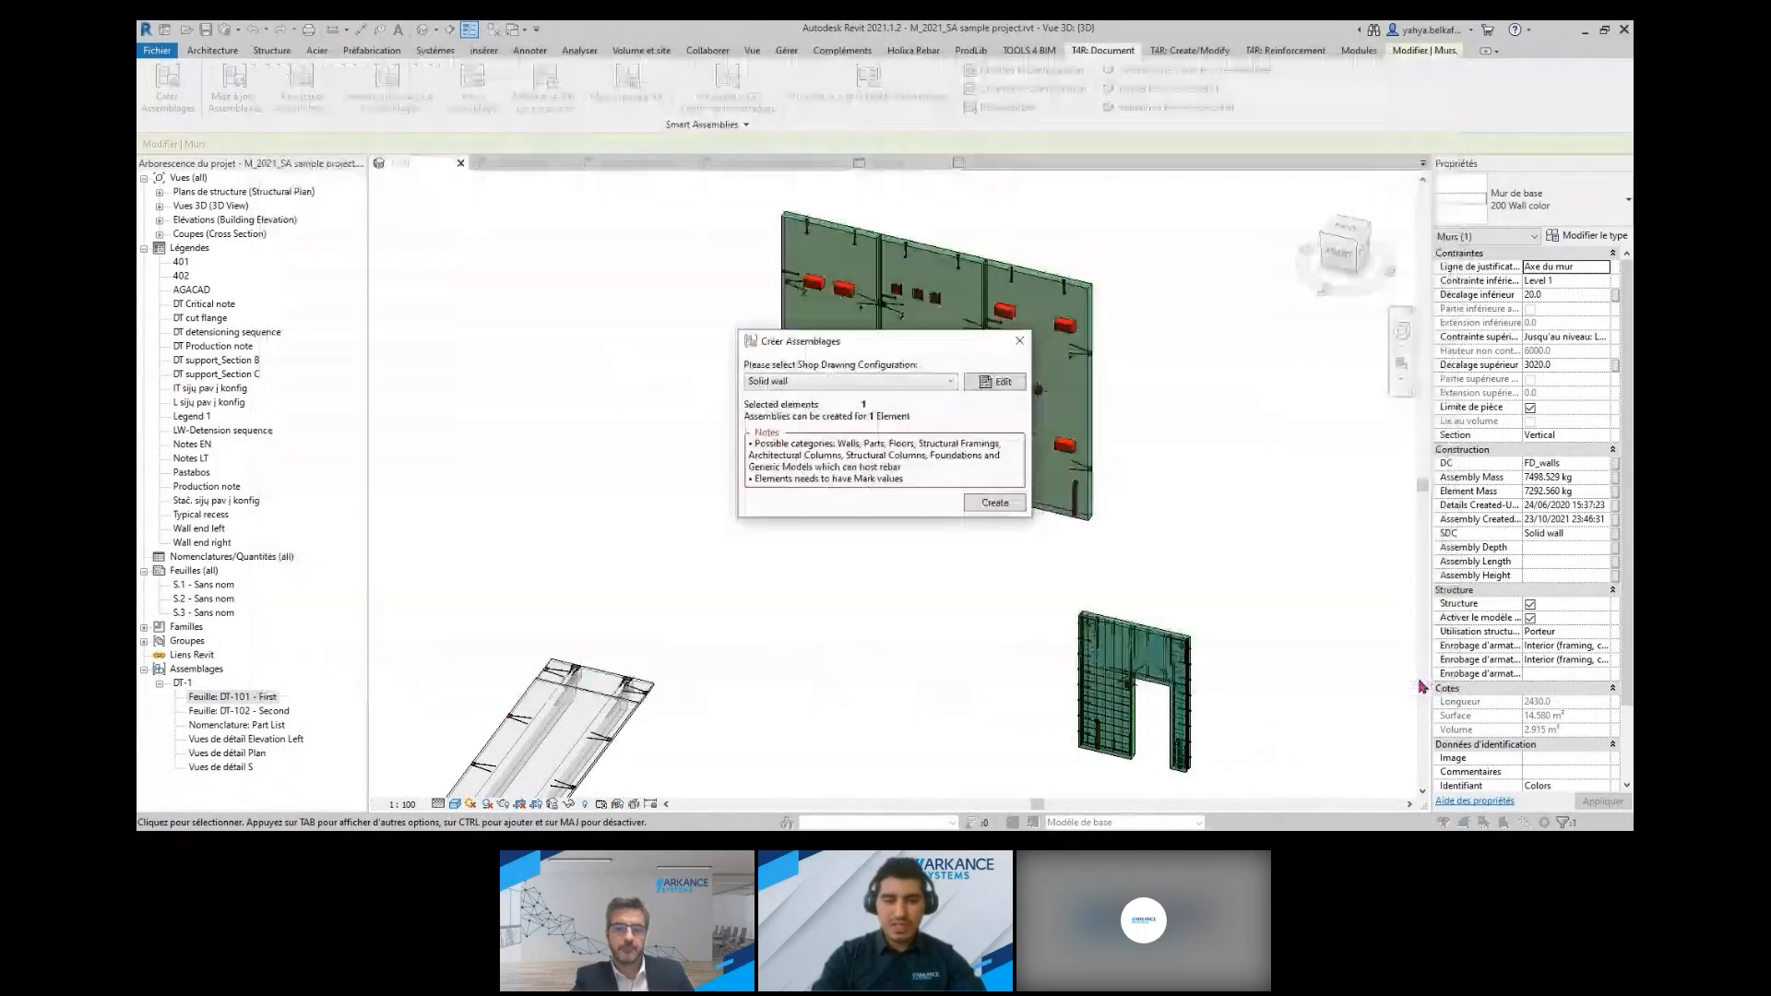
Create the wall panel's Smart Assembly, dismiss the report and list the views generated for the Colors assembly
{"action": "left_click", "coordinate": [989, 506]}
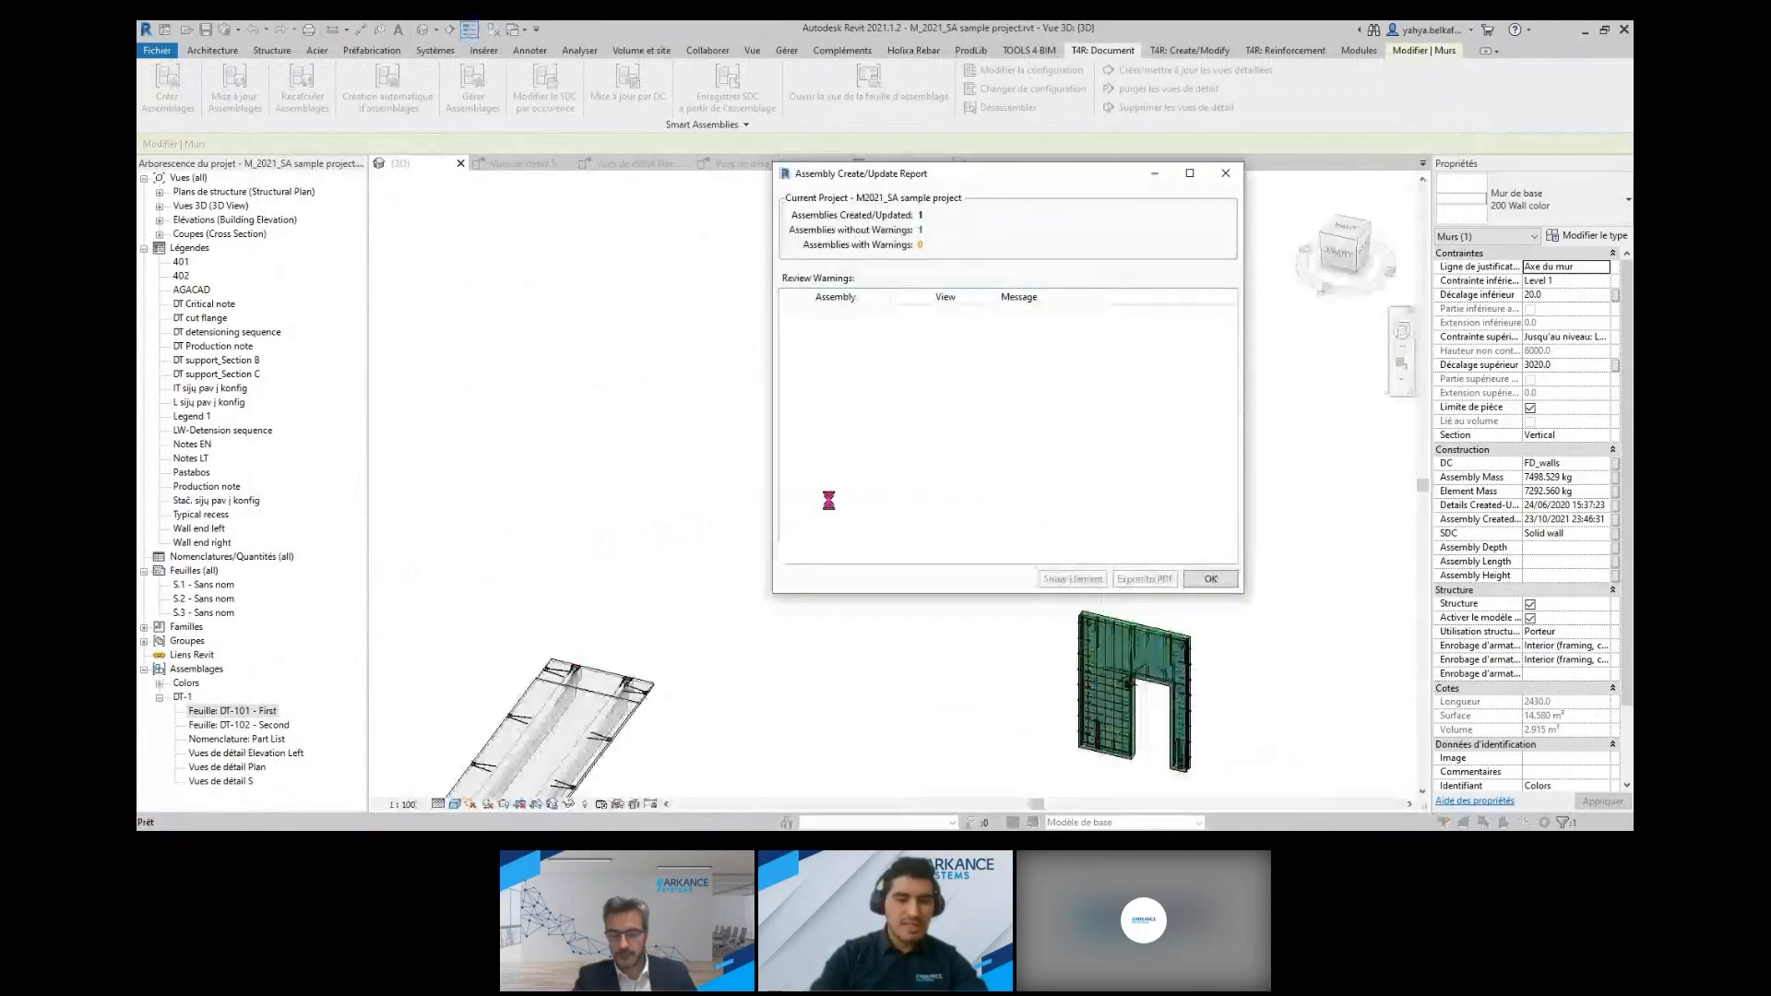
{"action": "left_click", "coordinate": [1211, 579]}
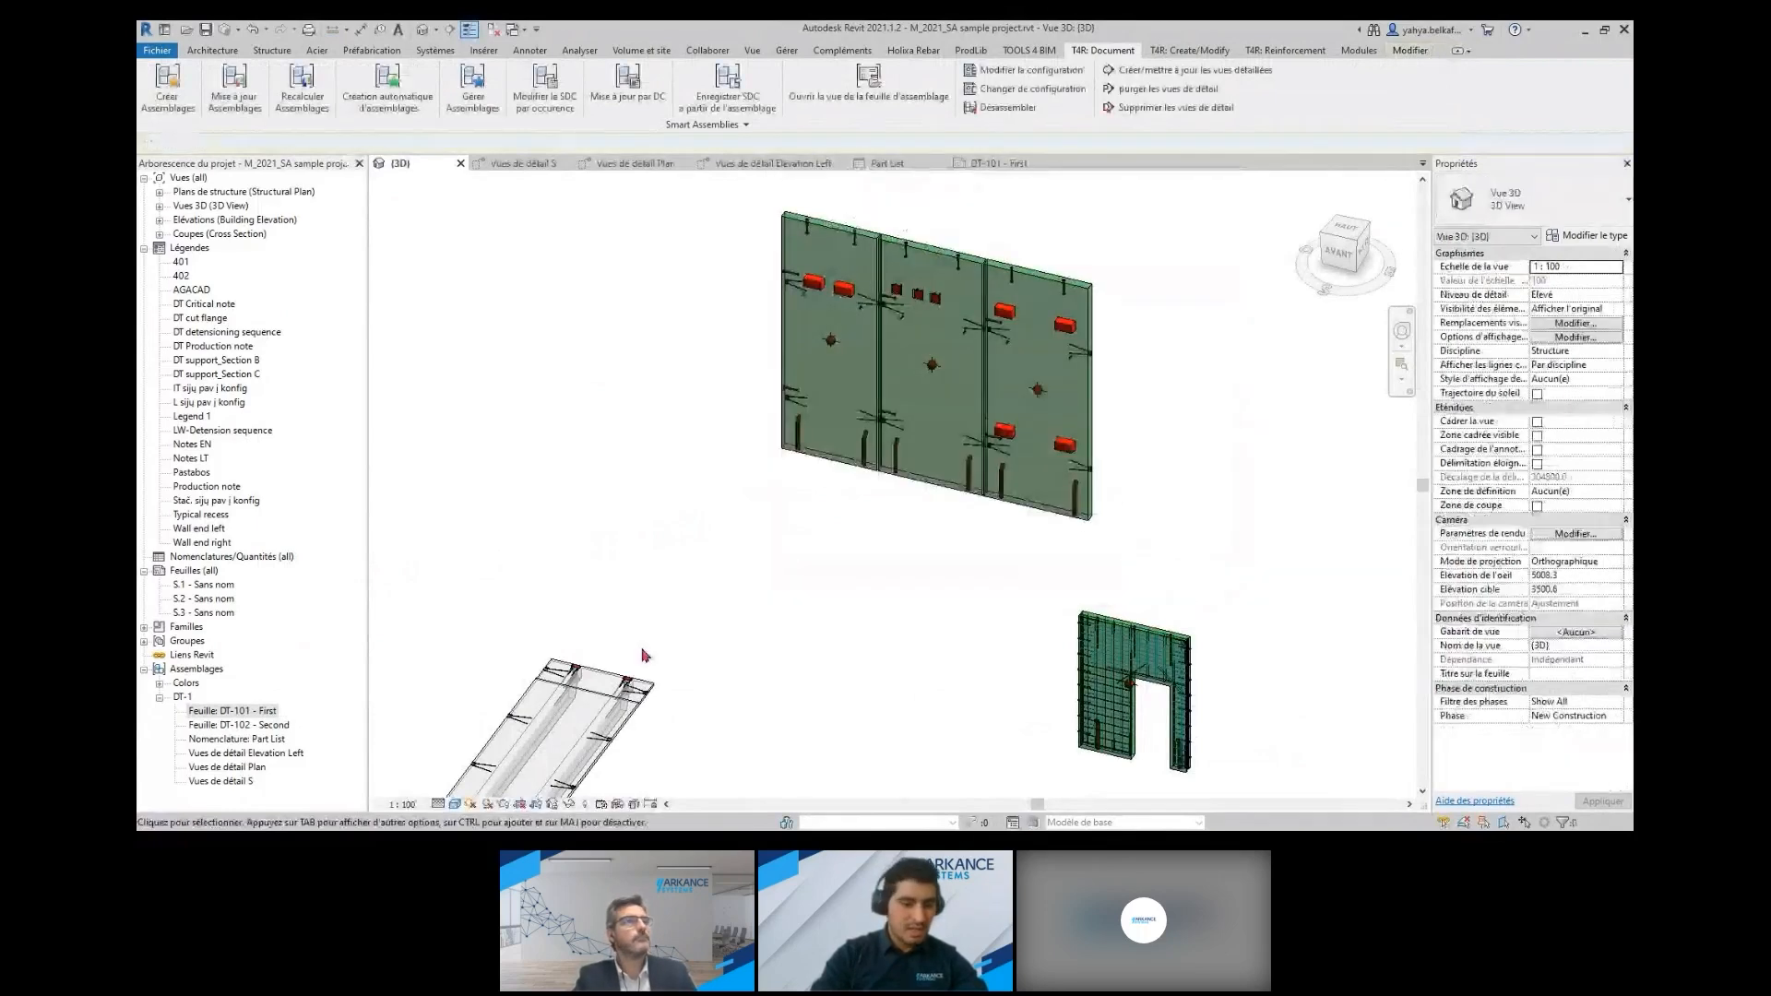
{"action": "left_click", "coordinate": [159, 684]}
{"action": "scroll", "coordinate": [263, 700], "scroll_direction": "down", "scroll_amount": 2}
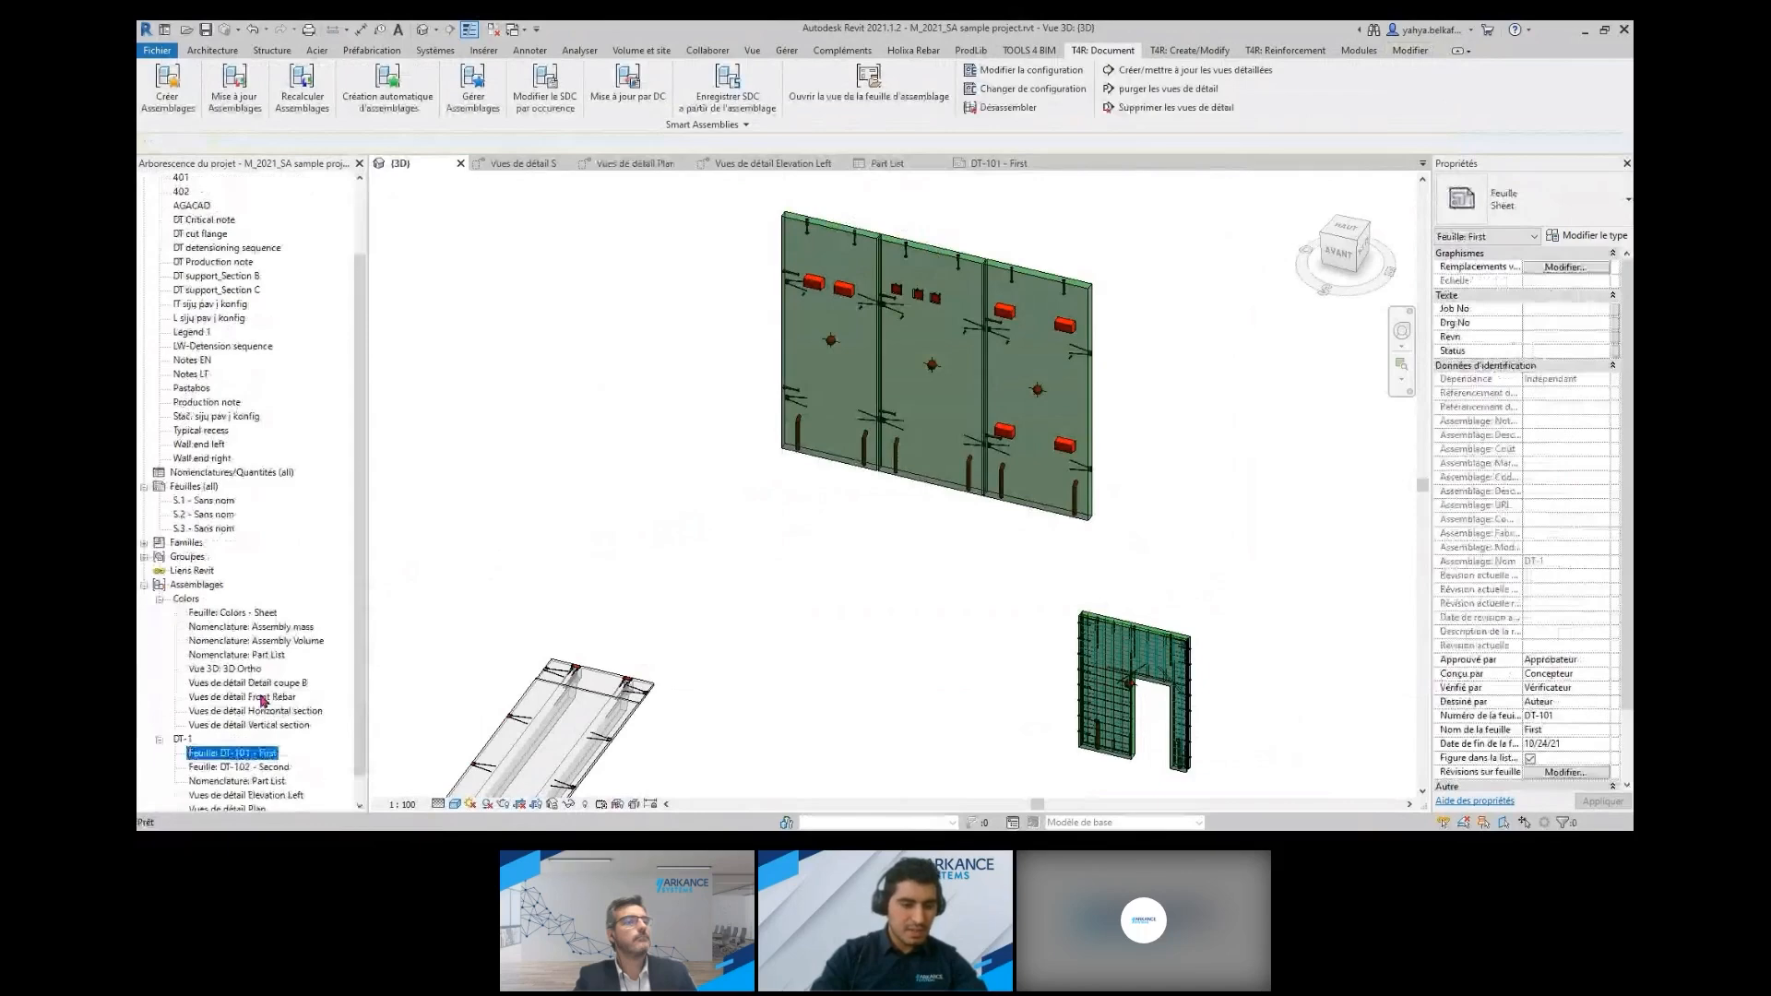
{"action": "scroll", "coordinate": [263, 700], "scroll_direction": "down", "scroll_amount": 1}
Review the Colors assembly's Vertical section, Horizontal section, Front Rebar and 3D Ortho views
{"action": "double_click", "coordinate": [259, 698]}
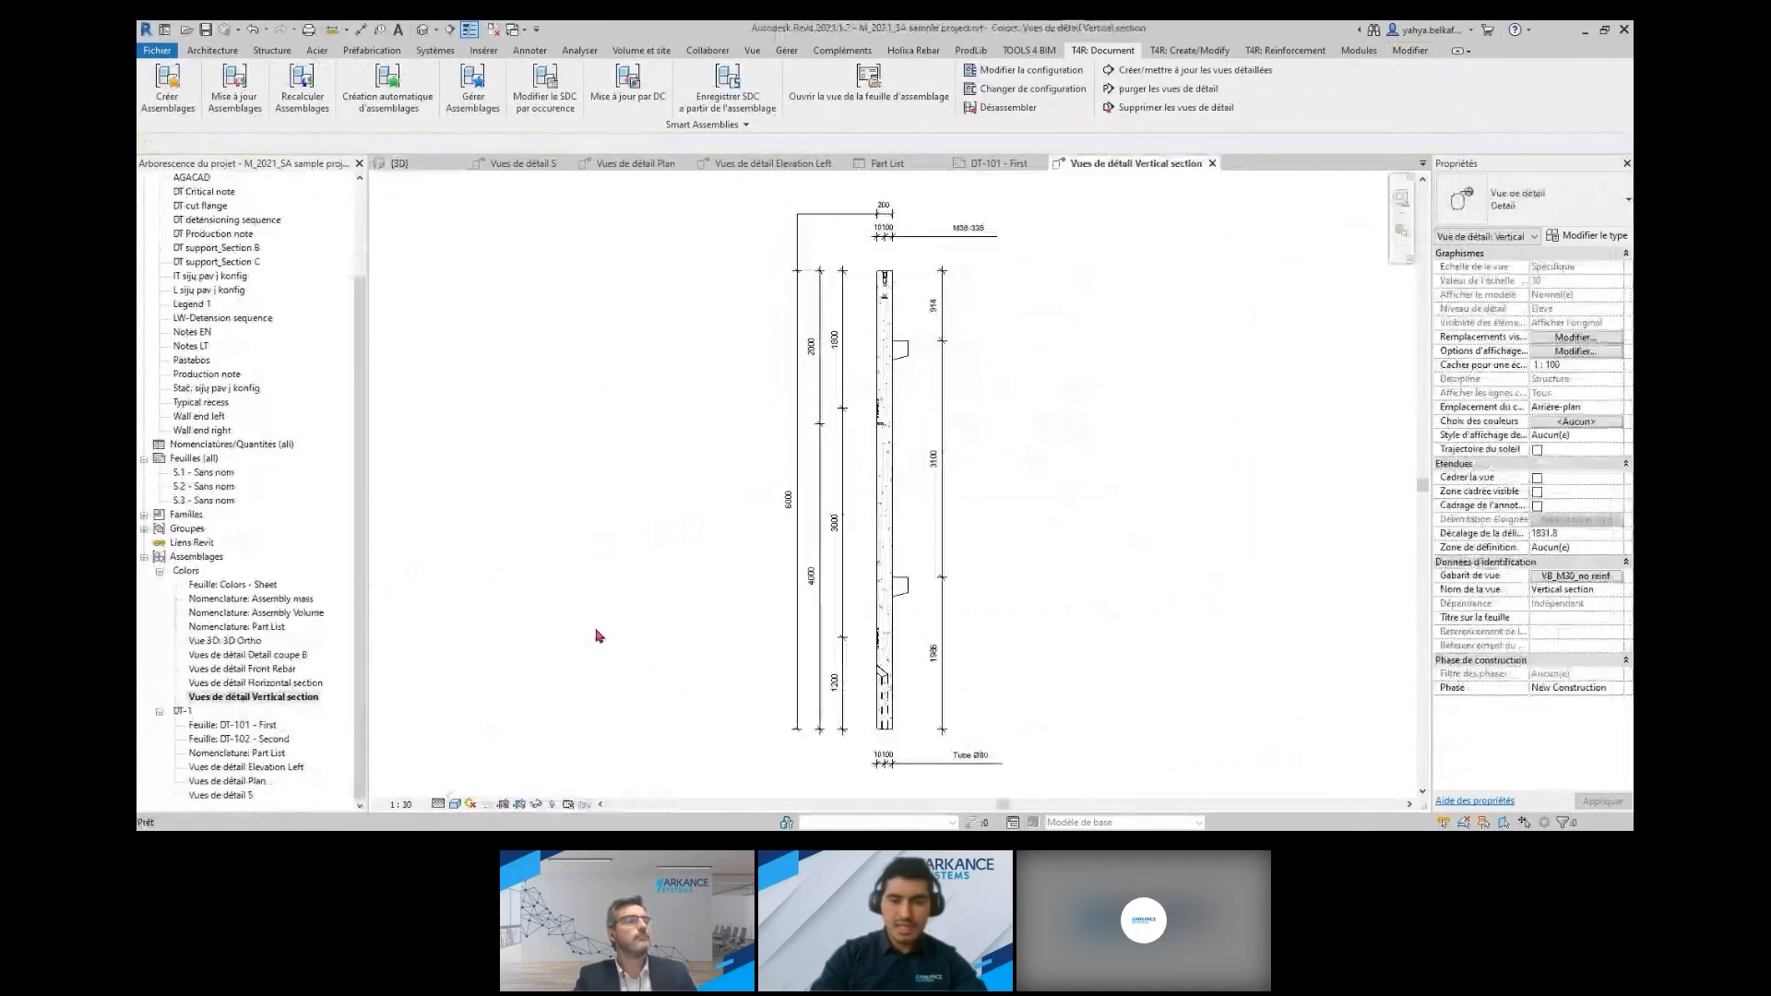
{"action": "double_click", "coordinate": [258, 683]}
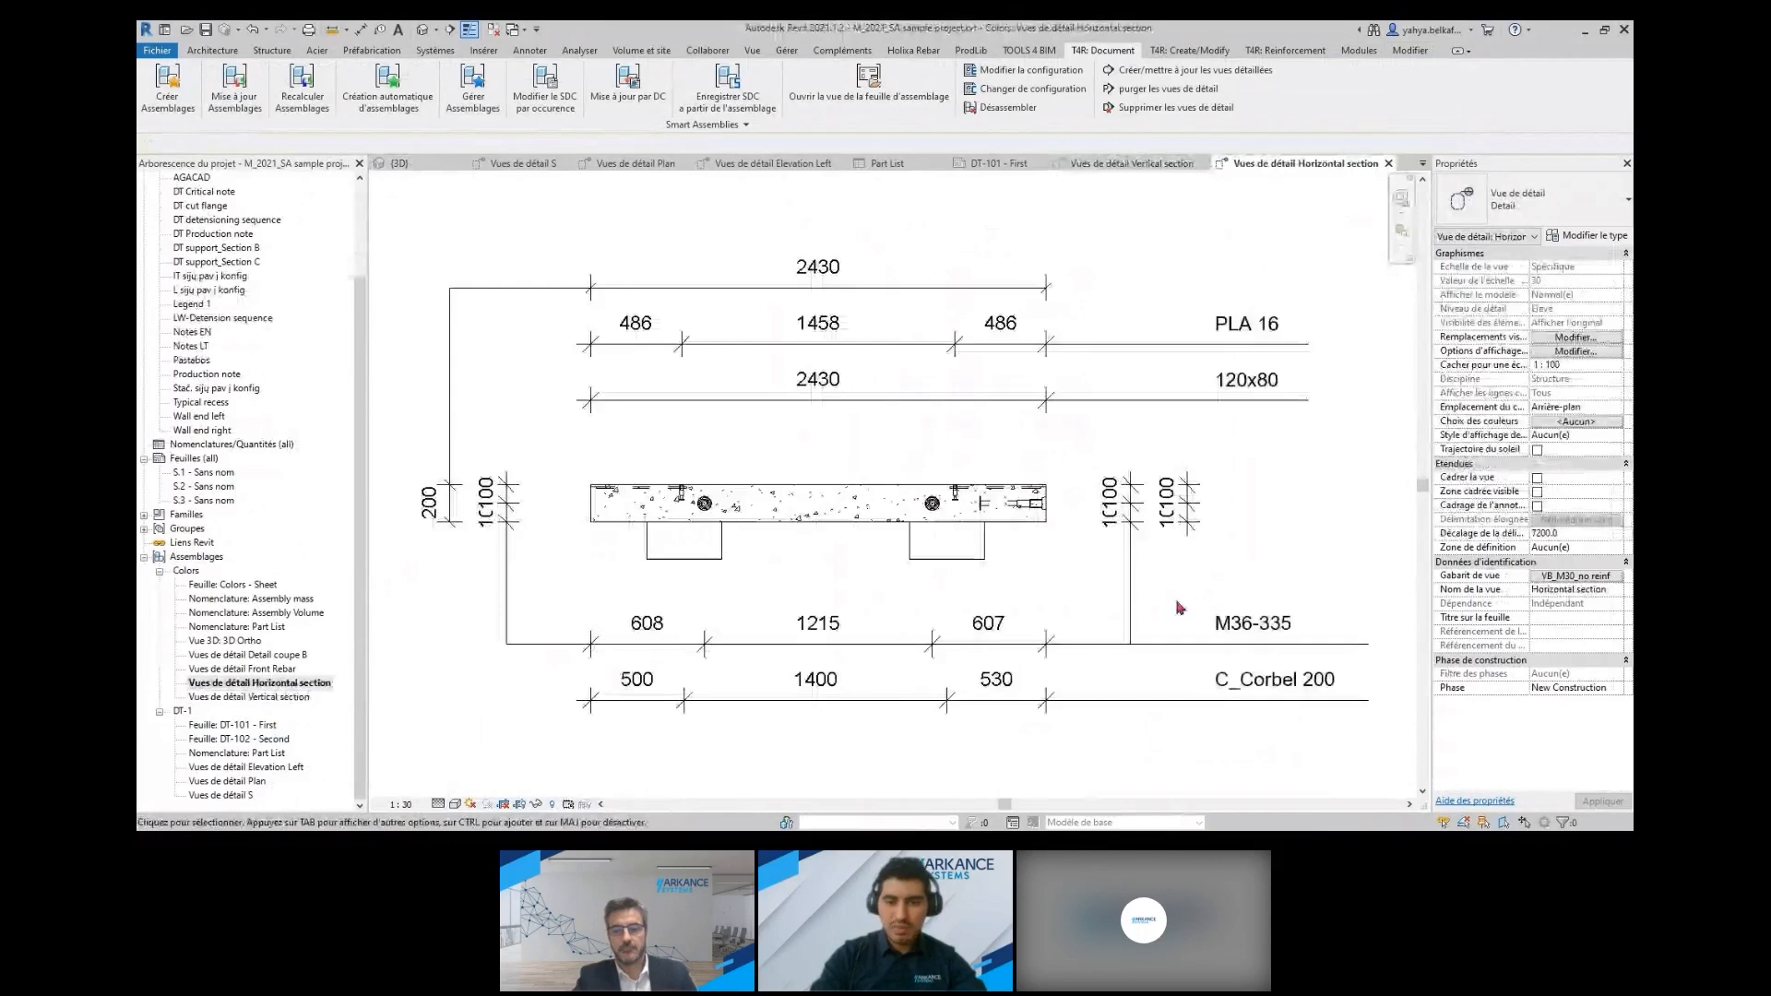
{"action": "double_click", "coordinate": [282, 670]}
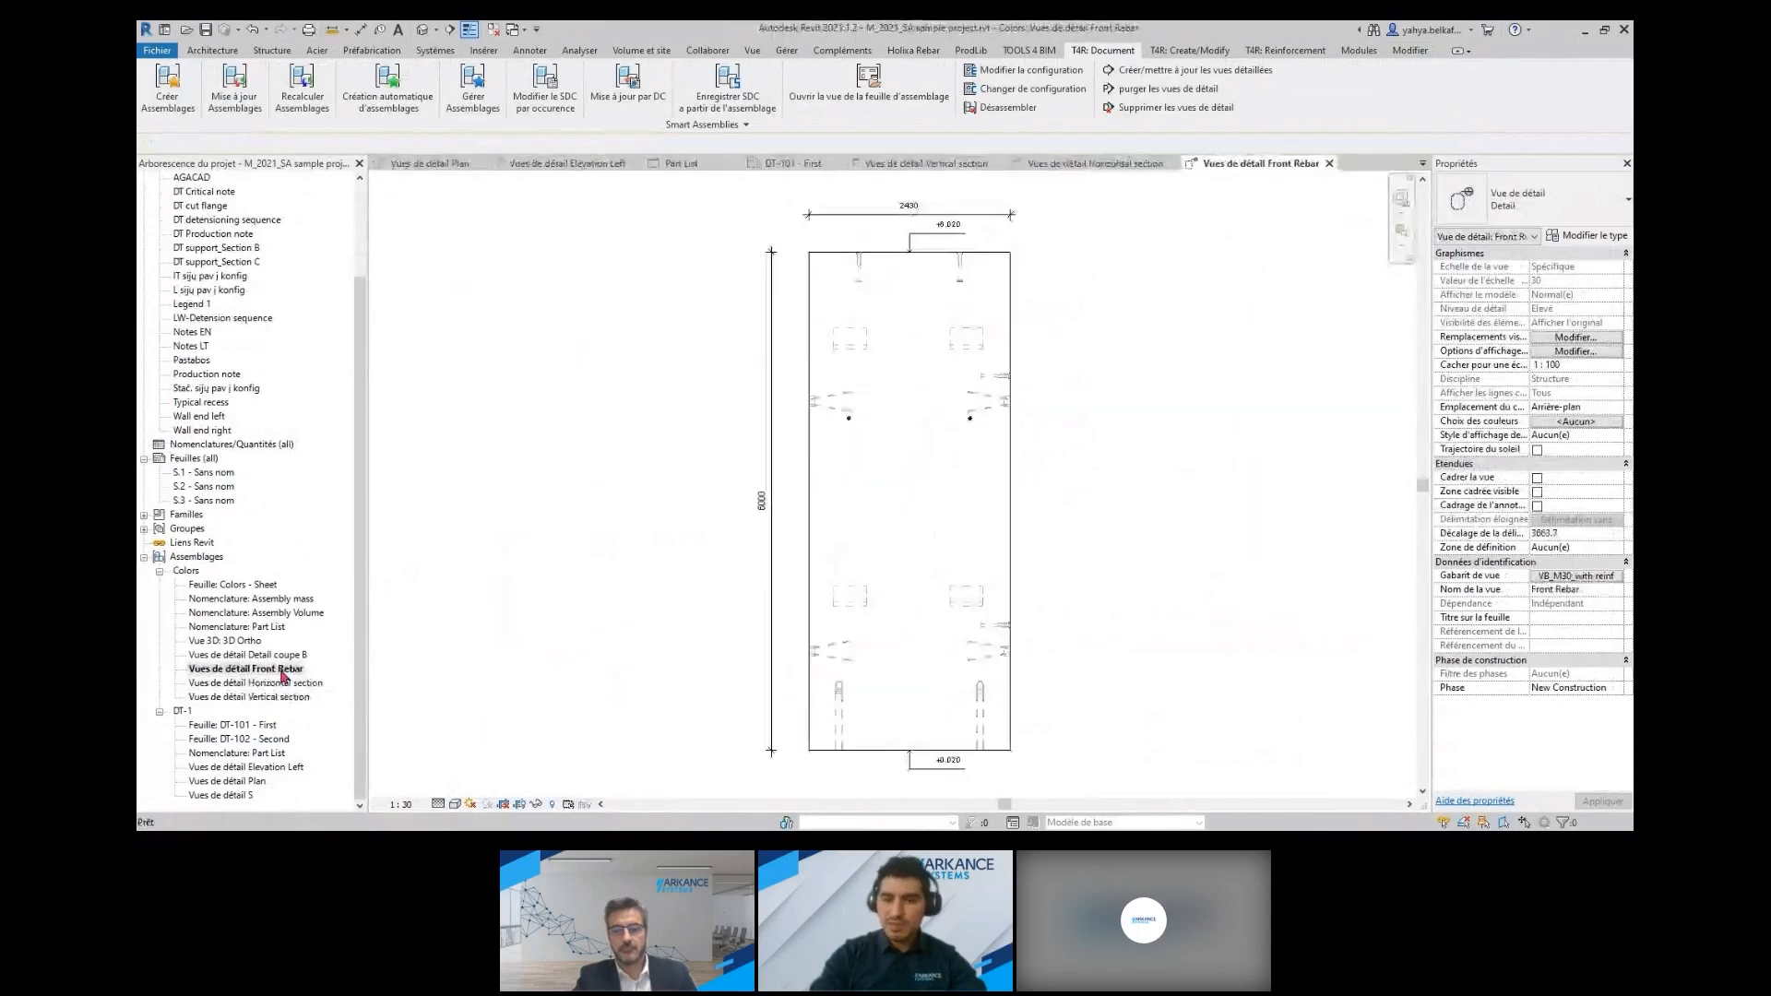
{"action": "double_click", "coordinate": [249, 646]}
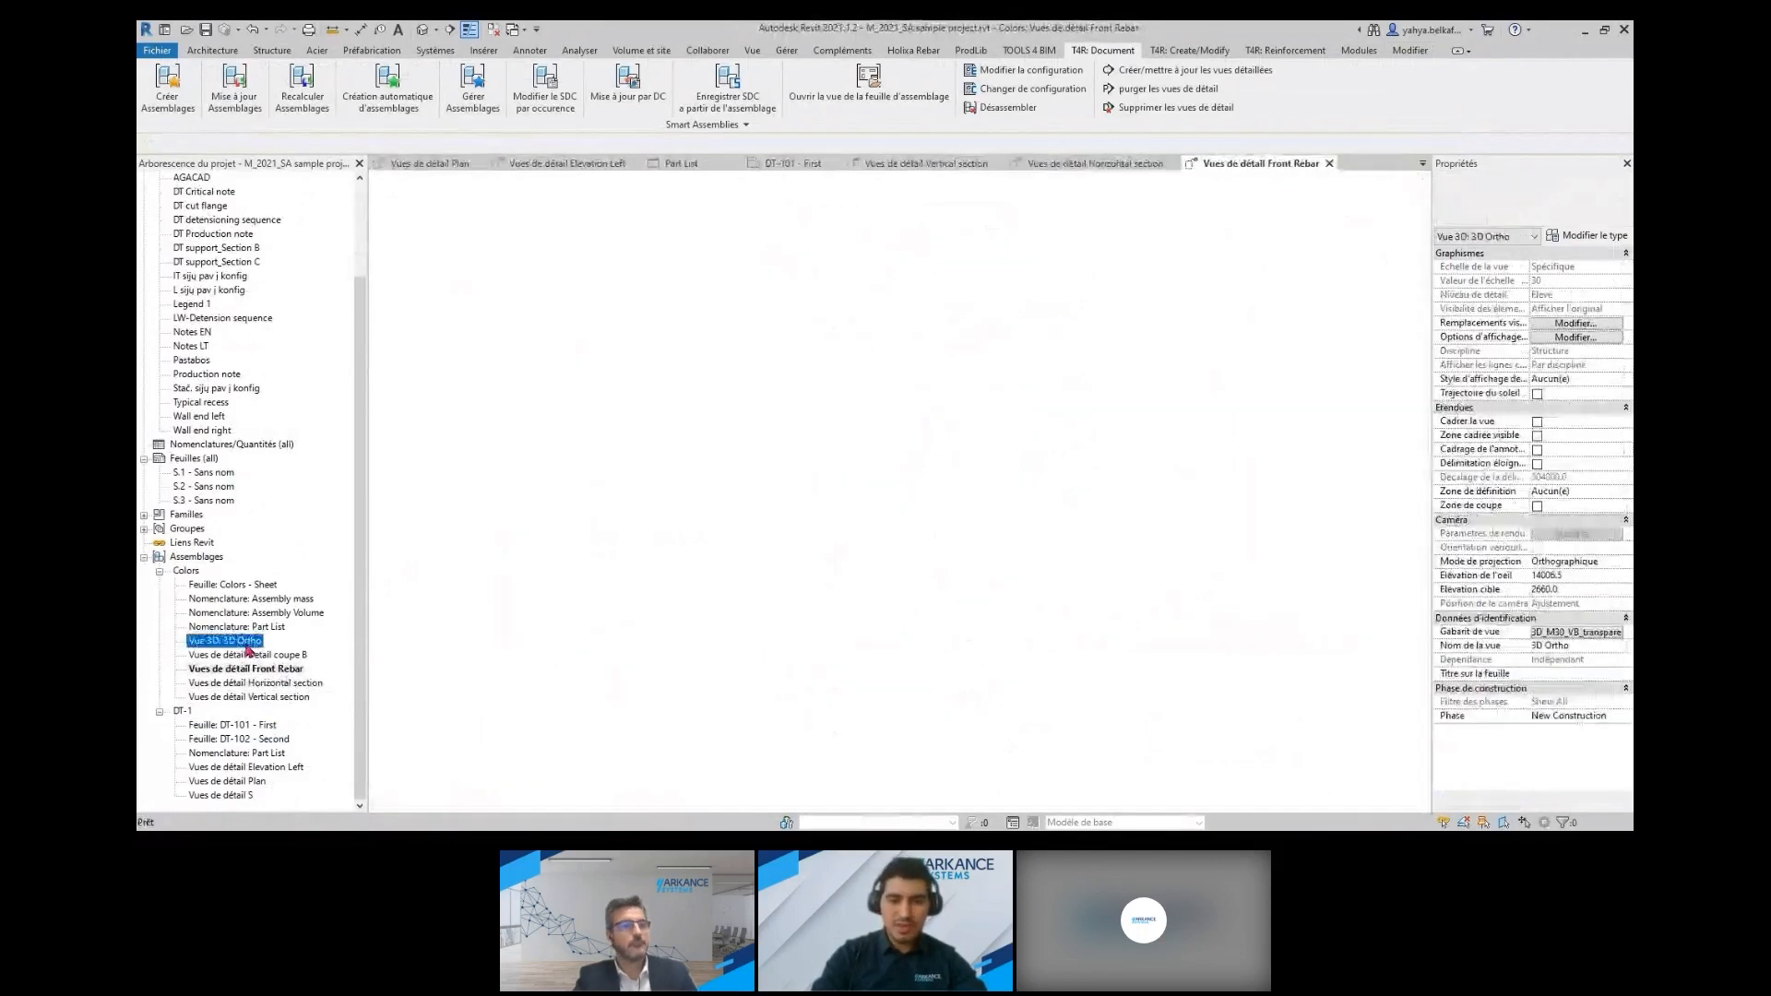
Open the Colors sheet and place the Assembly mass and Assembly Volume schedules beside their matching labels
{"action": "double_click", "coordinate": [245, 587]}
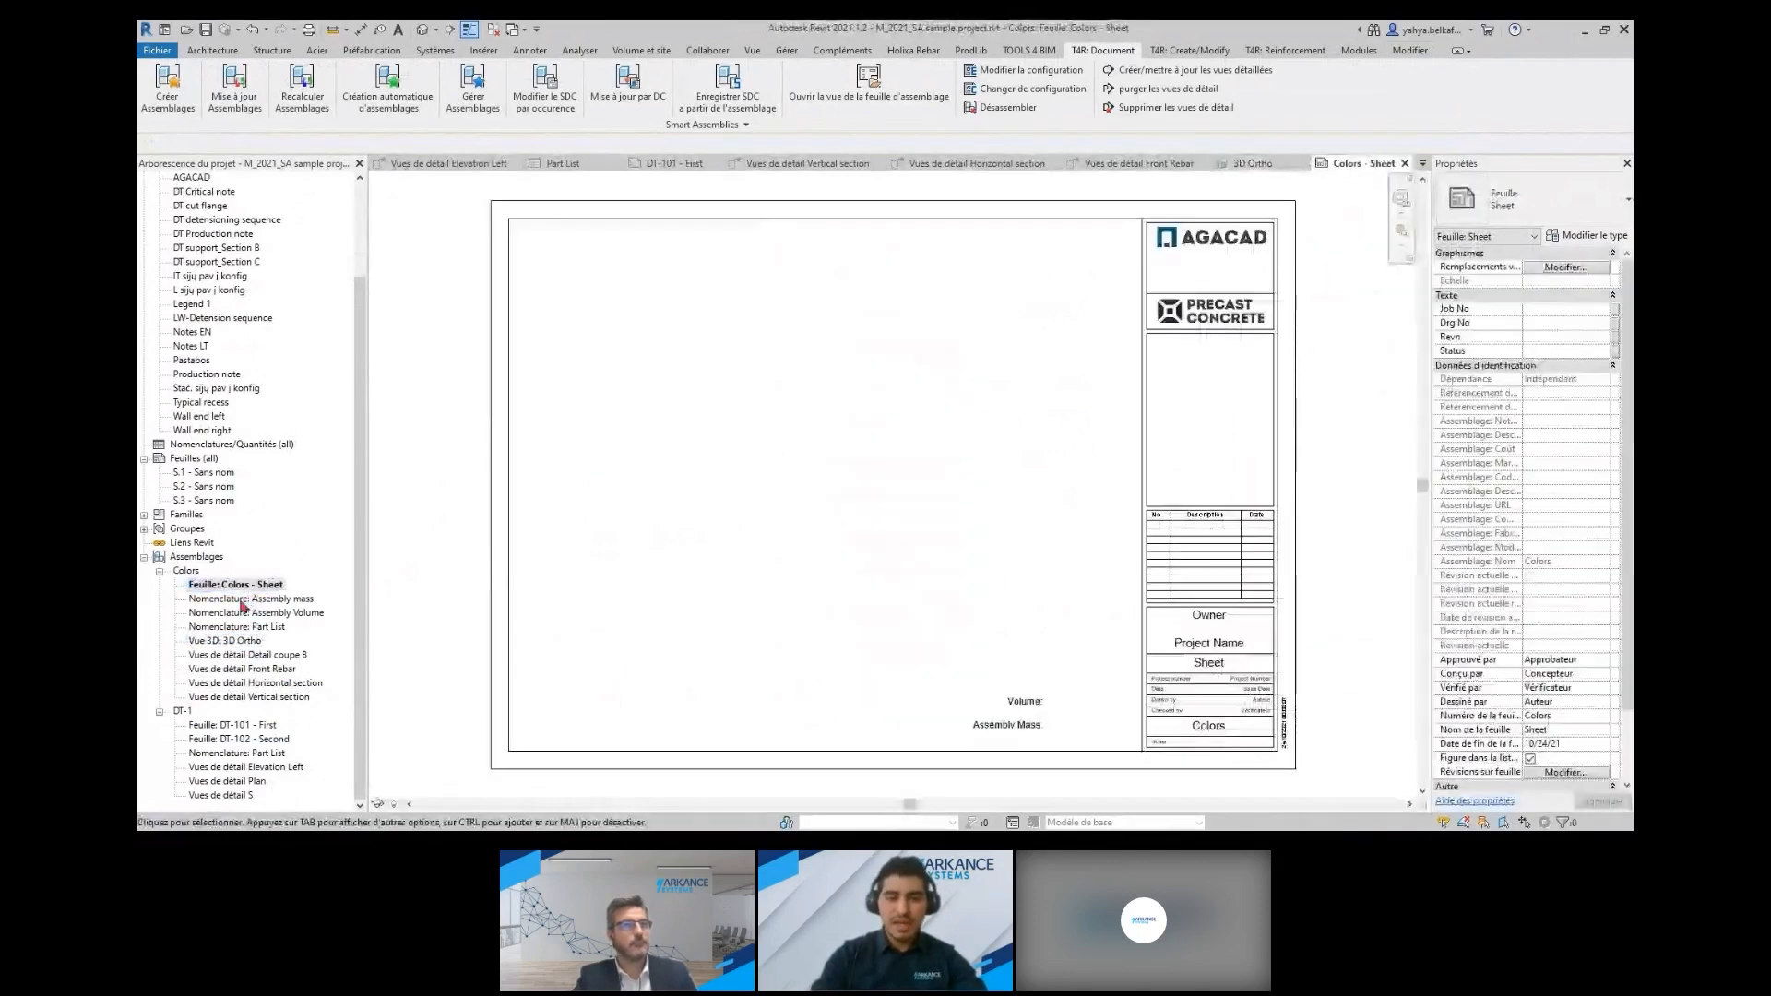
{"action": "left_click", "coordinate": [242, 600]}
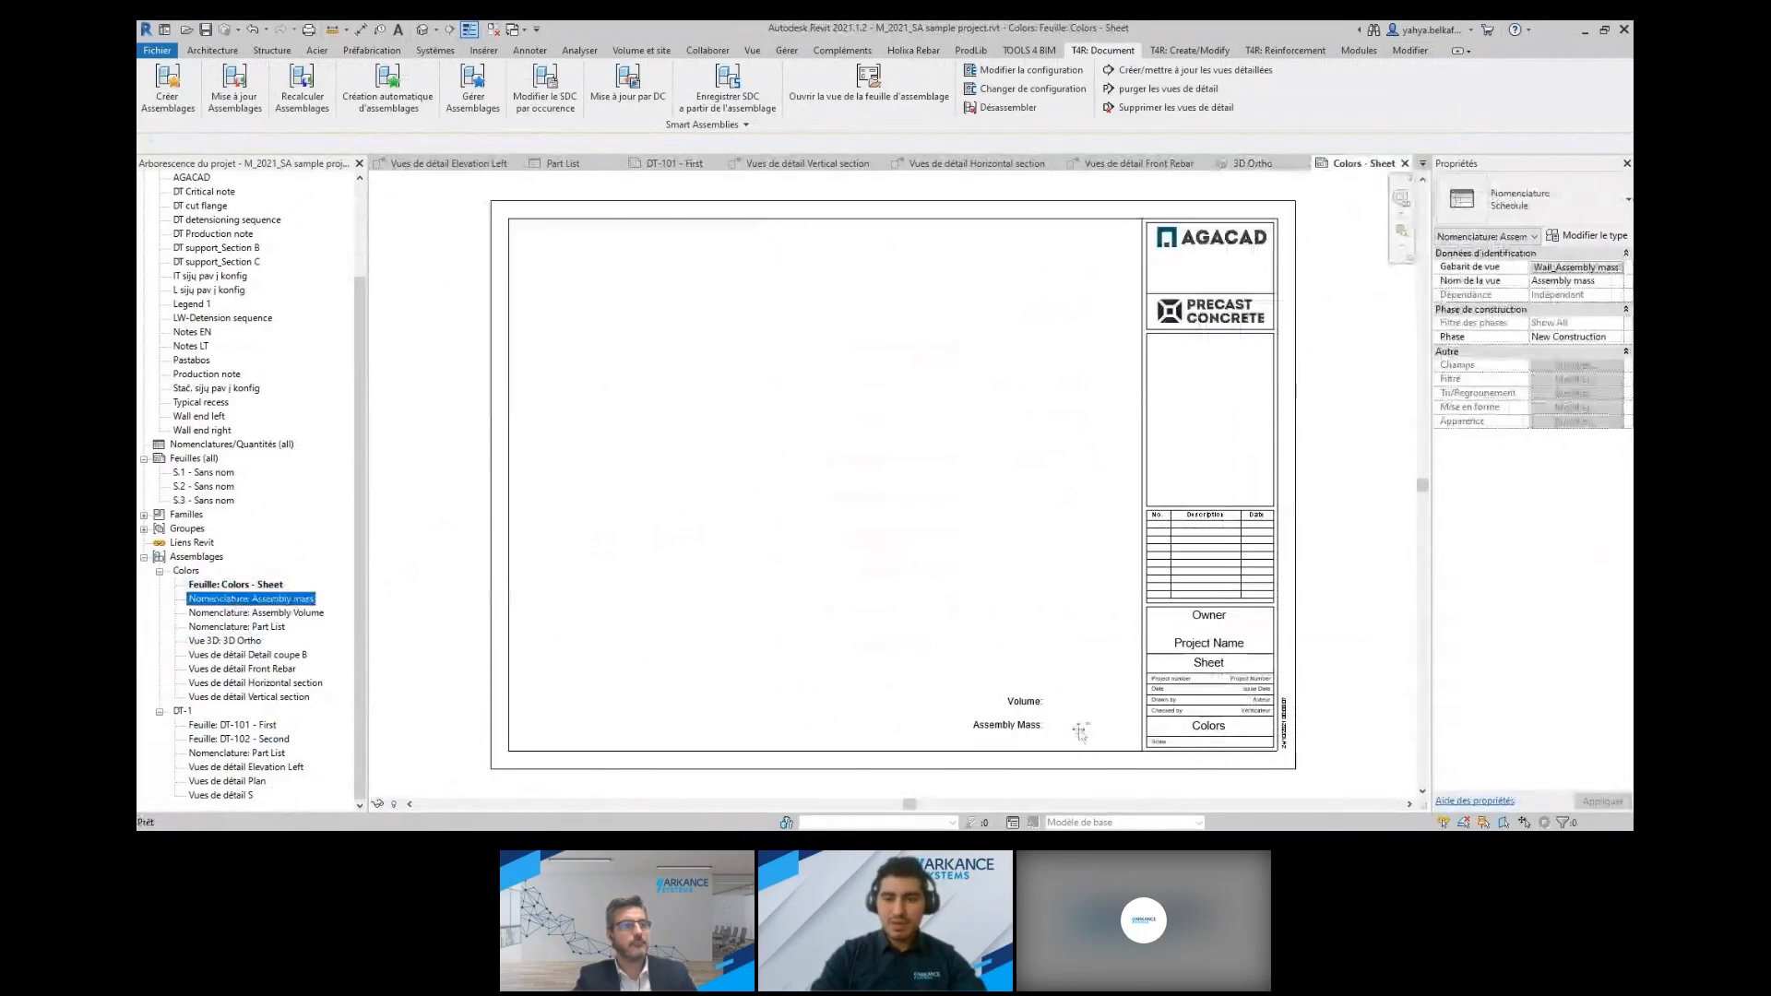
{"action": "left_click_drag", "start_coordinate": [1080, 731], "coordinate": [1083, 728]}
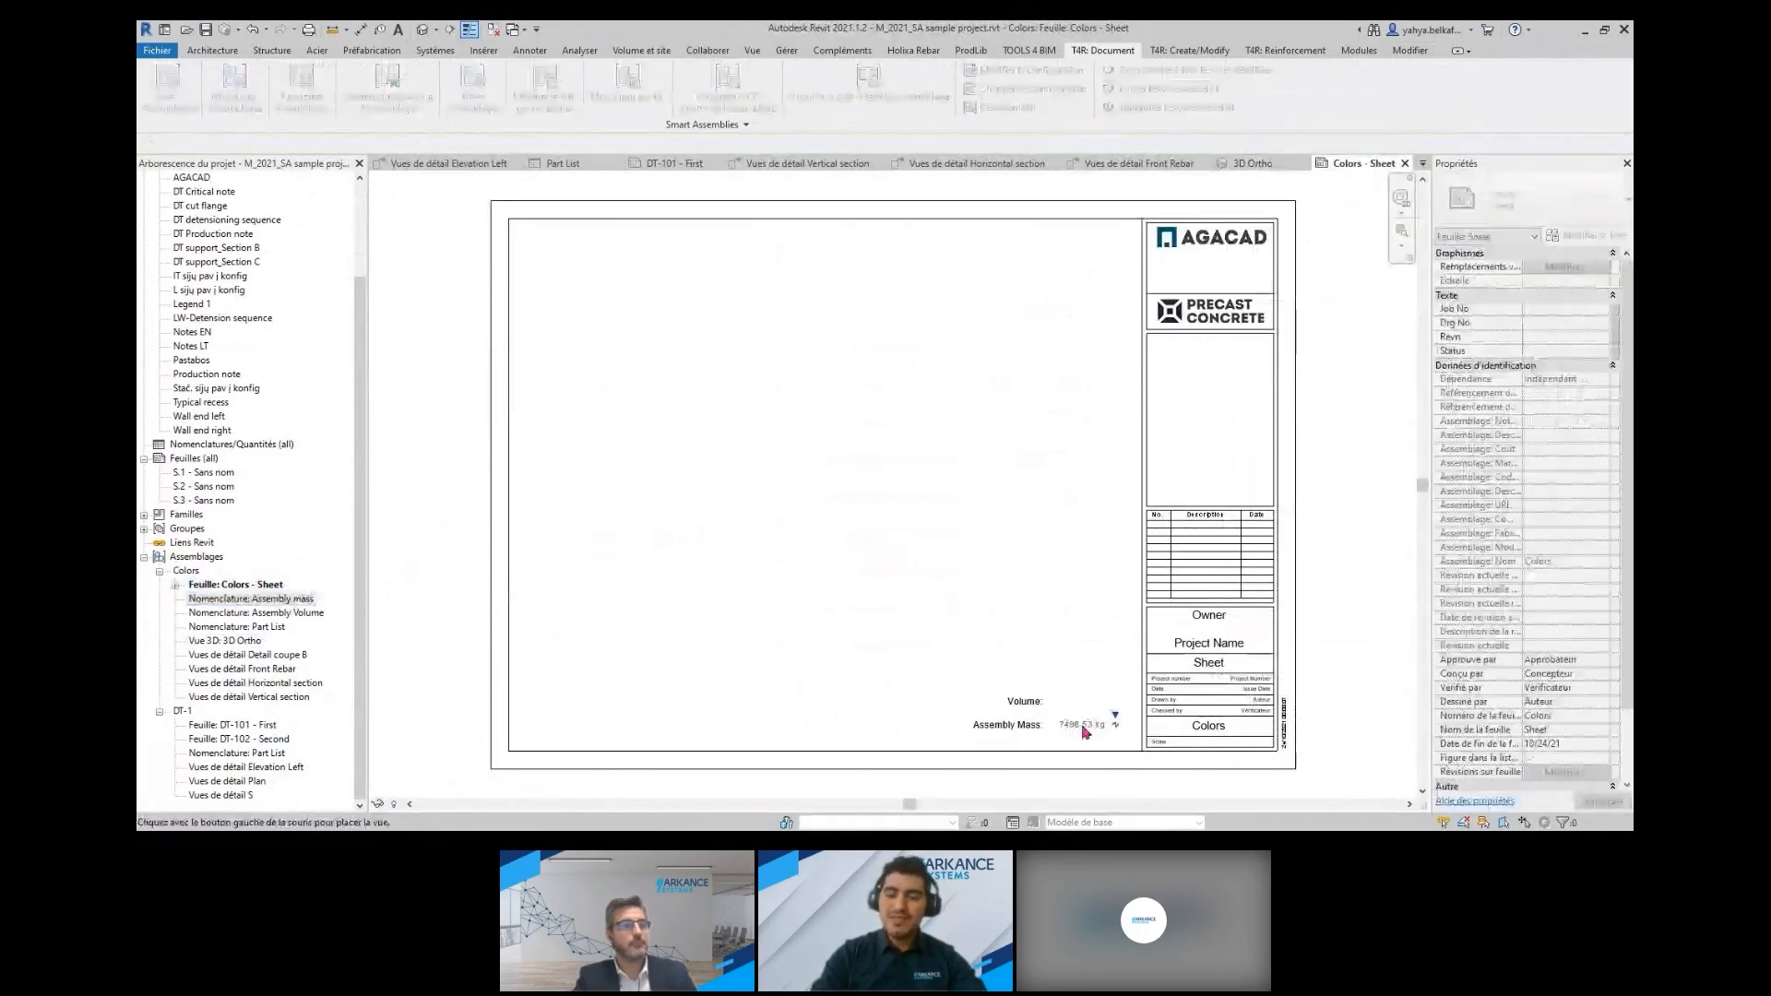
{"action": "left_click", "coordinate": [1084, 731]}
{"action": "left_click", "coordinate": [256, 613]}
{"action": "left_click_drag", "start_coordinate": [255, 613], "coordinate": [1085, 706]}
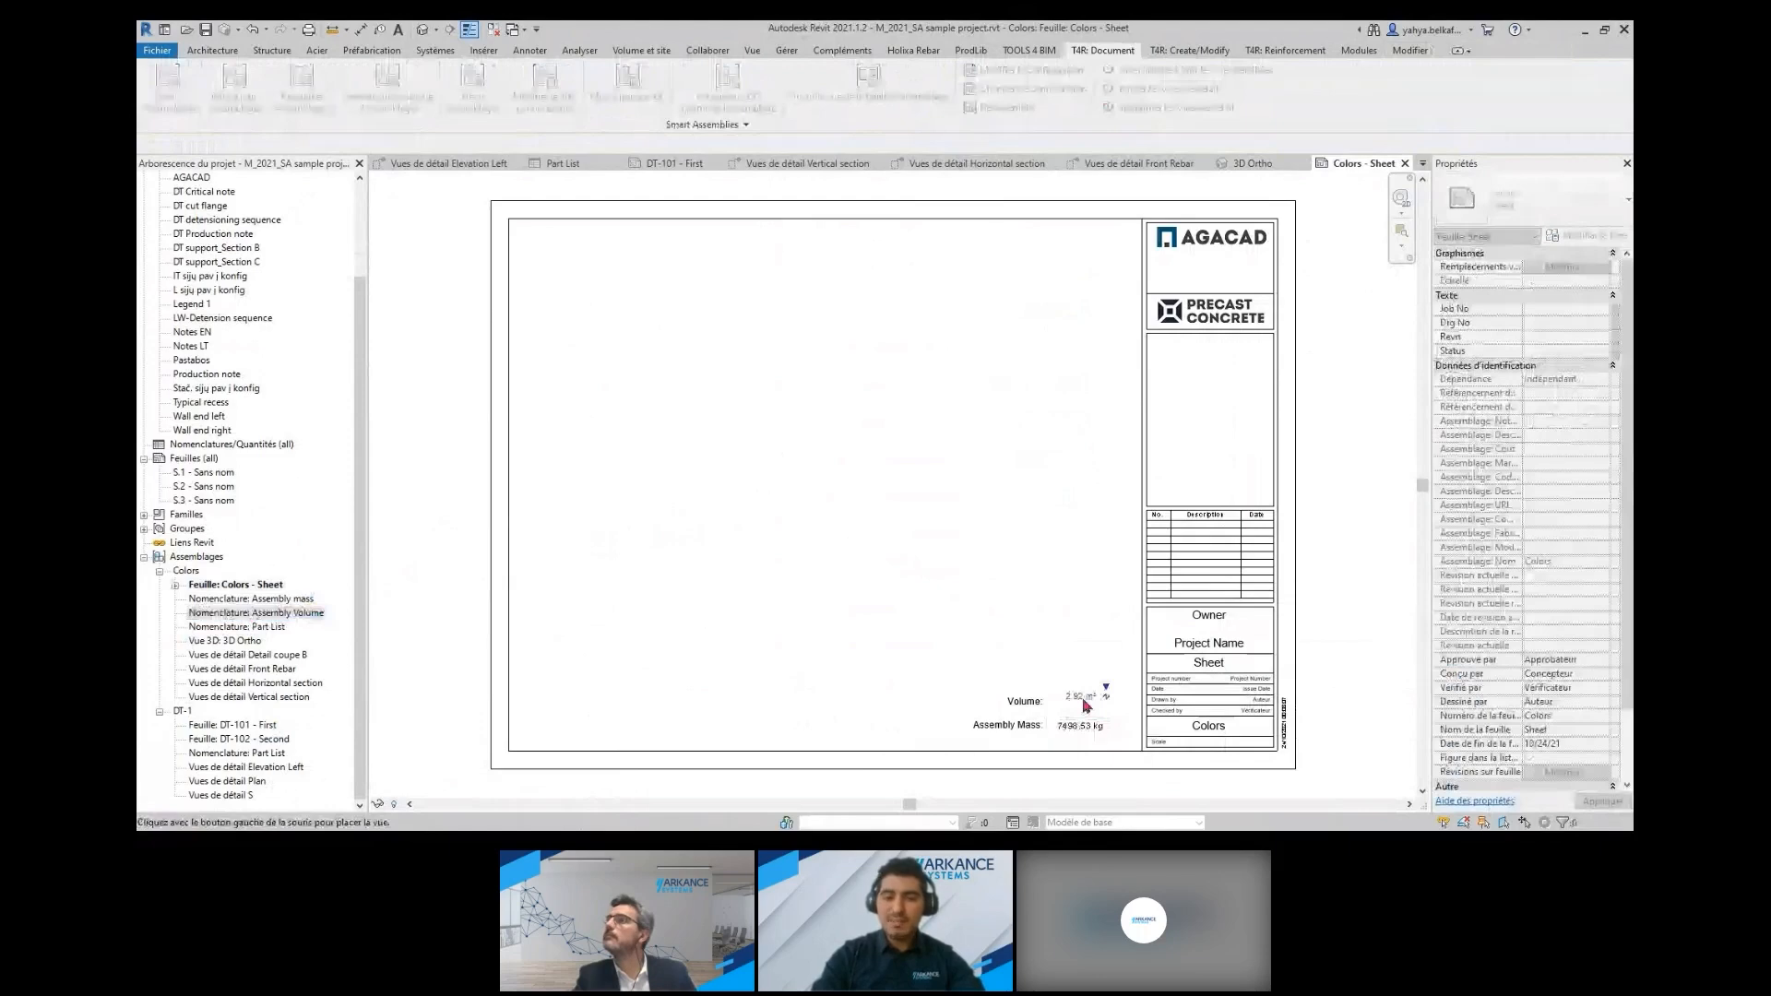
{"action": "left_click", "coordinate": [1085, 705]}
Place the Vertical section view on the sheet's left side and the Horizontal section view near the bottom centre
{"action": "left_click", "coordinate": [282, 698]}
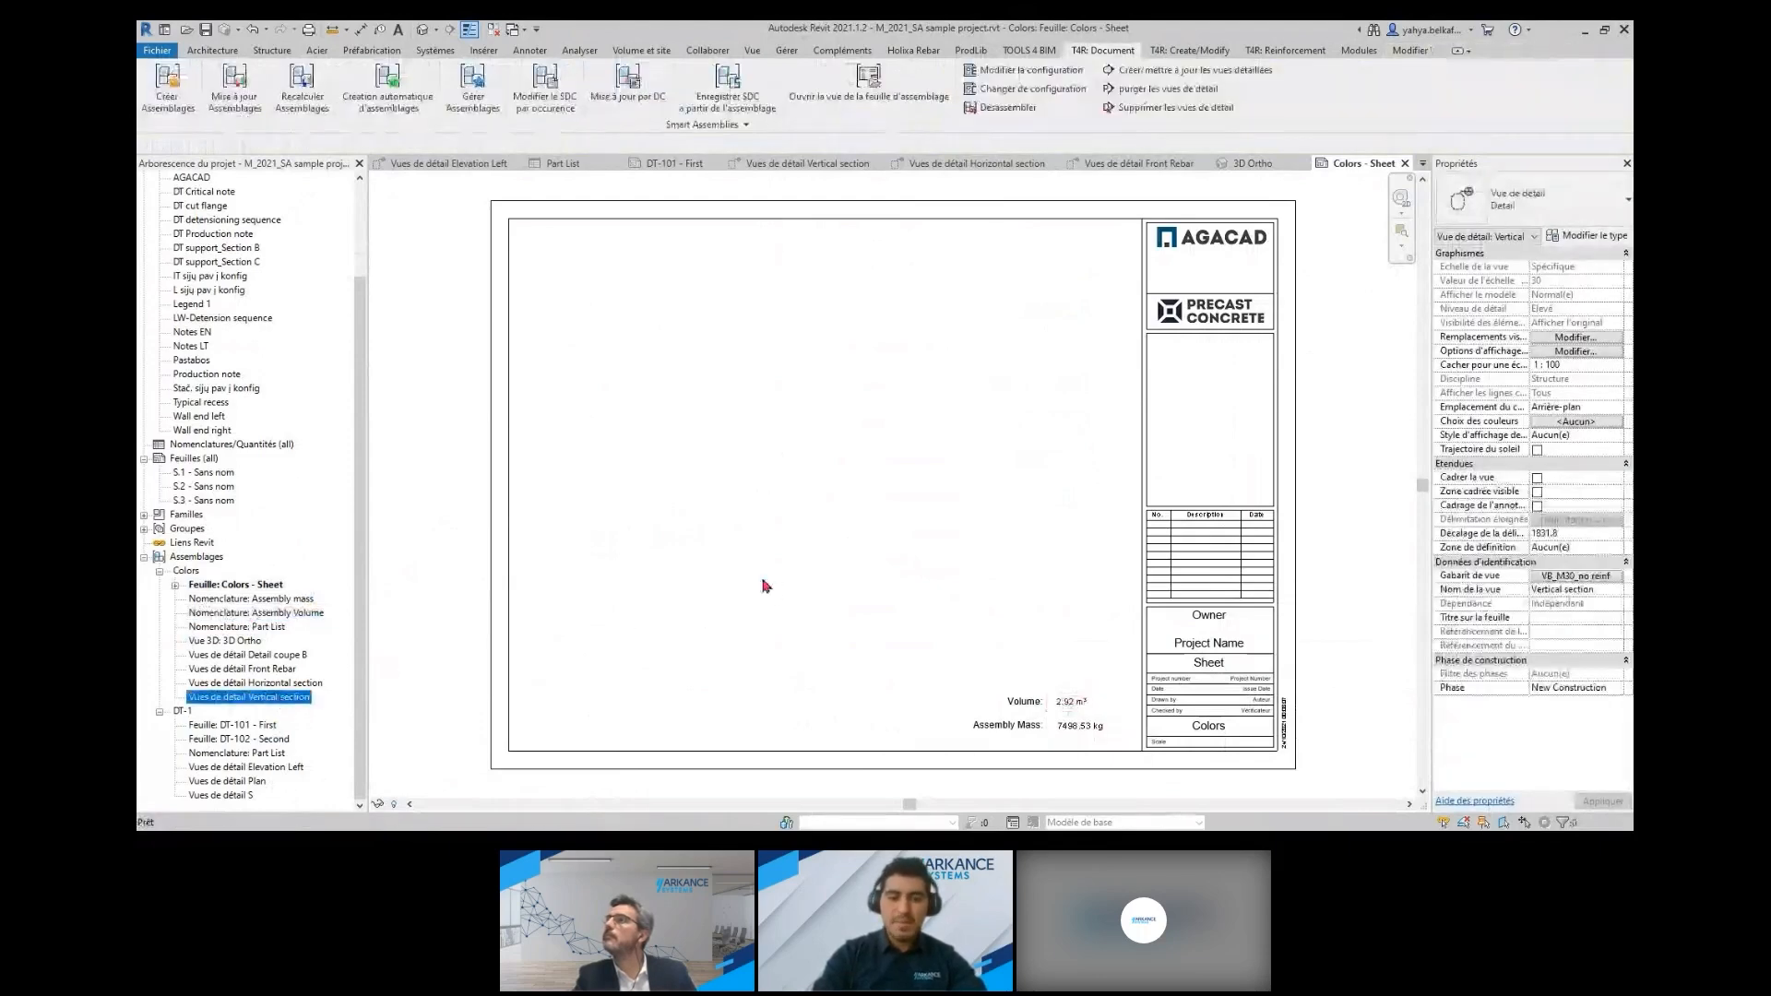
{"action": "left_click", "coordinate": [601, 437]}
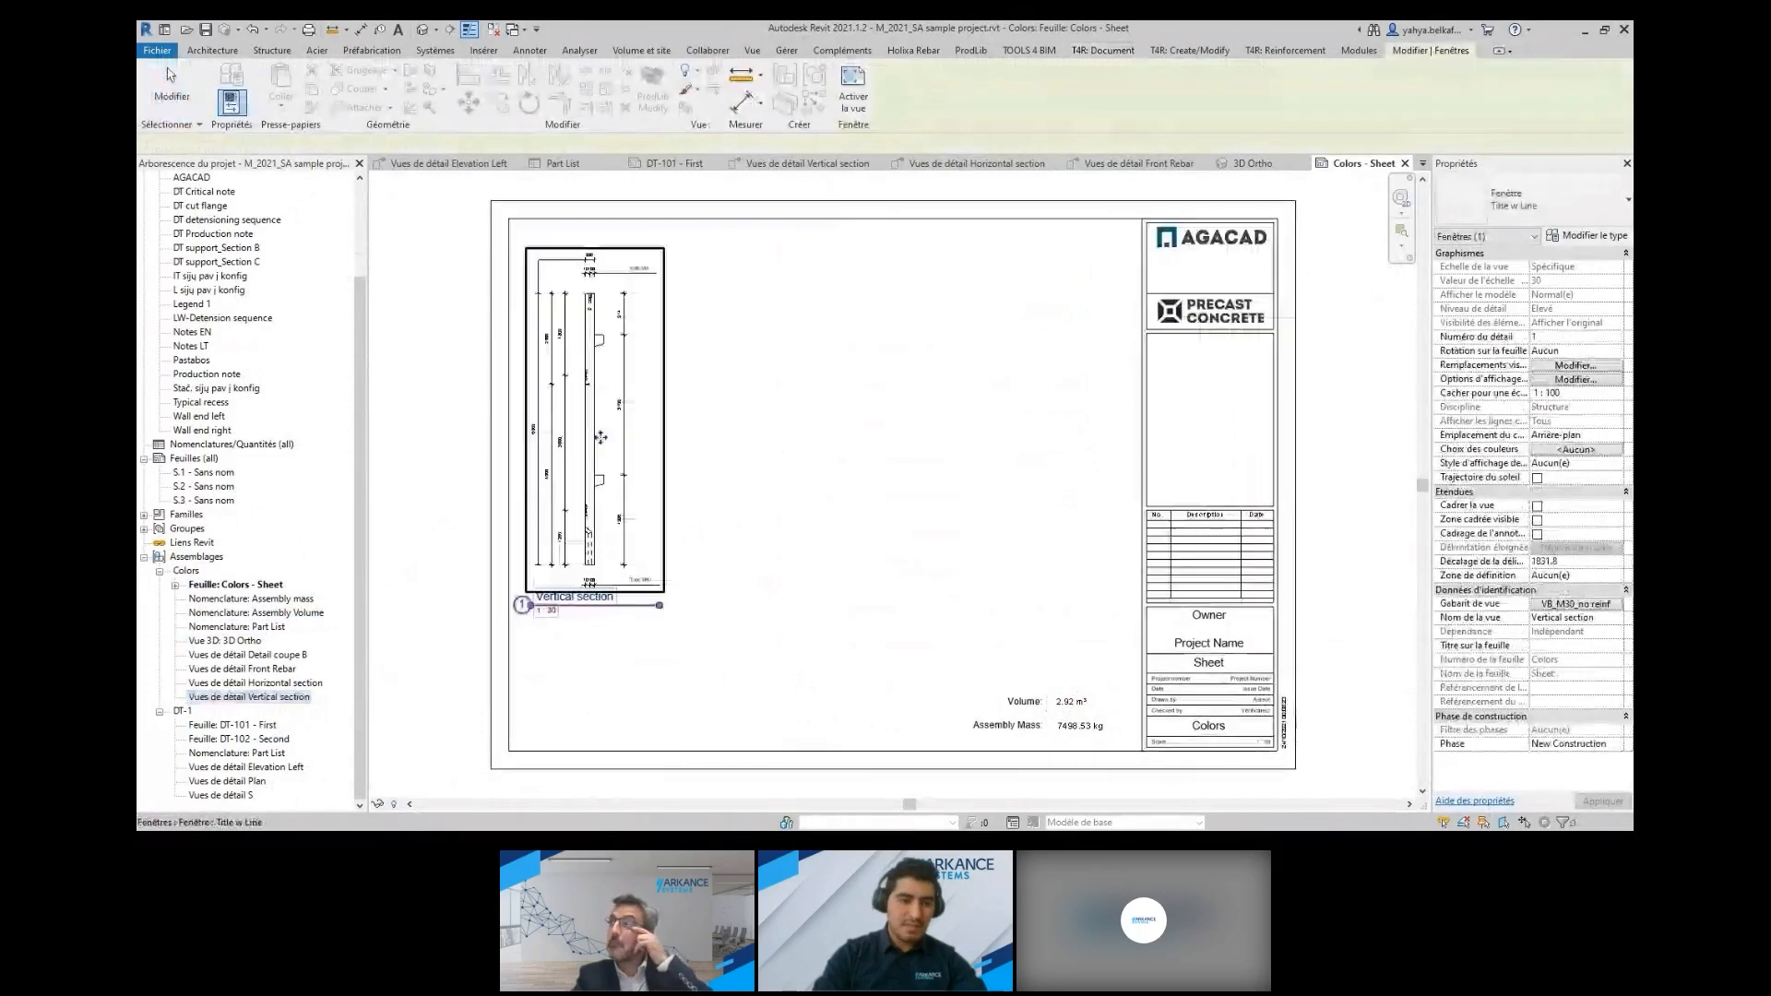
{"action": "key", "text": "Escape"}
{"action": "left_click", "coordinate": [258, 683]}
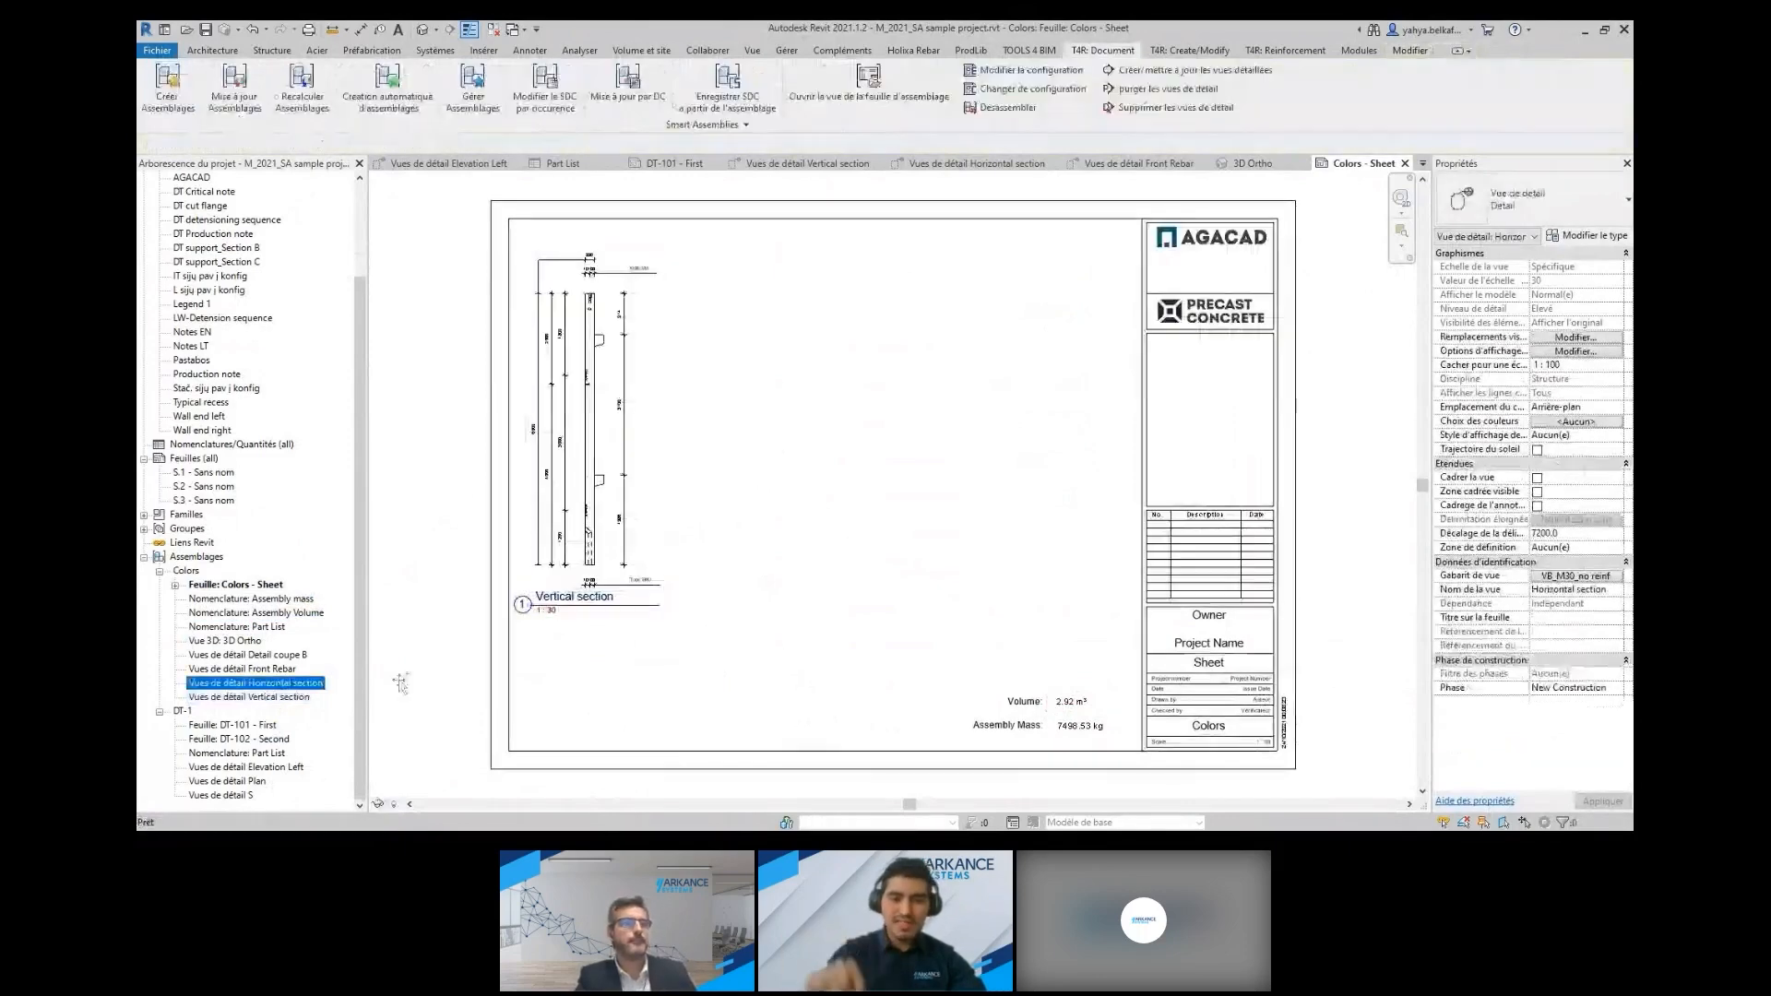
{"action": "left_click_drag", "start_coordinate": [400, 682], "coordinate": [912, 580]}
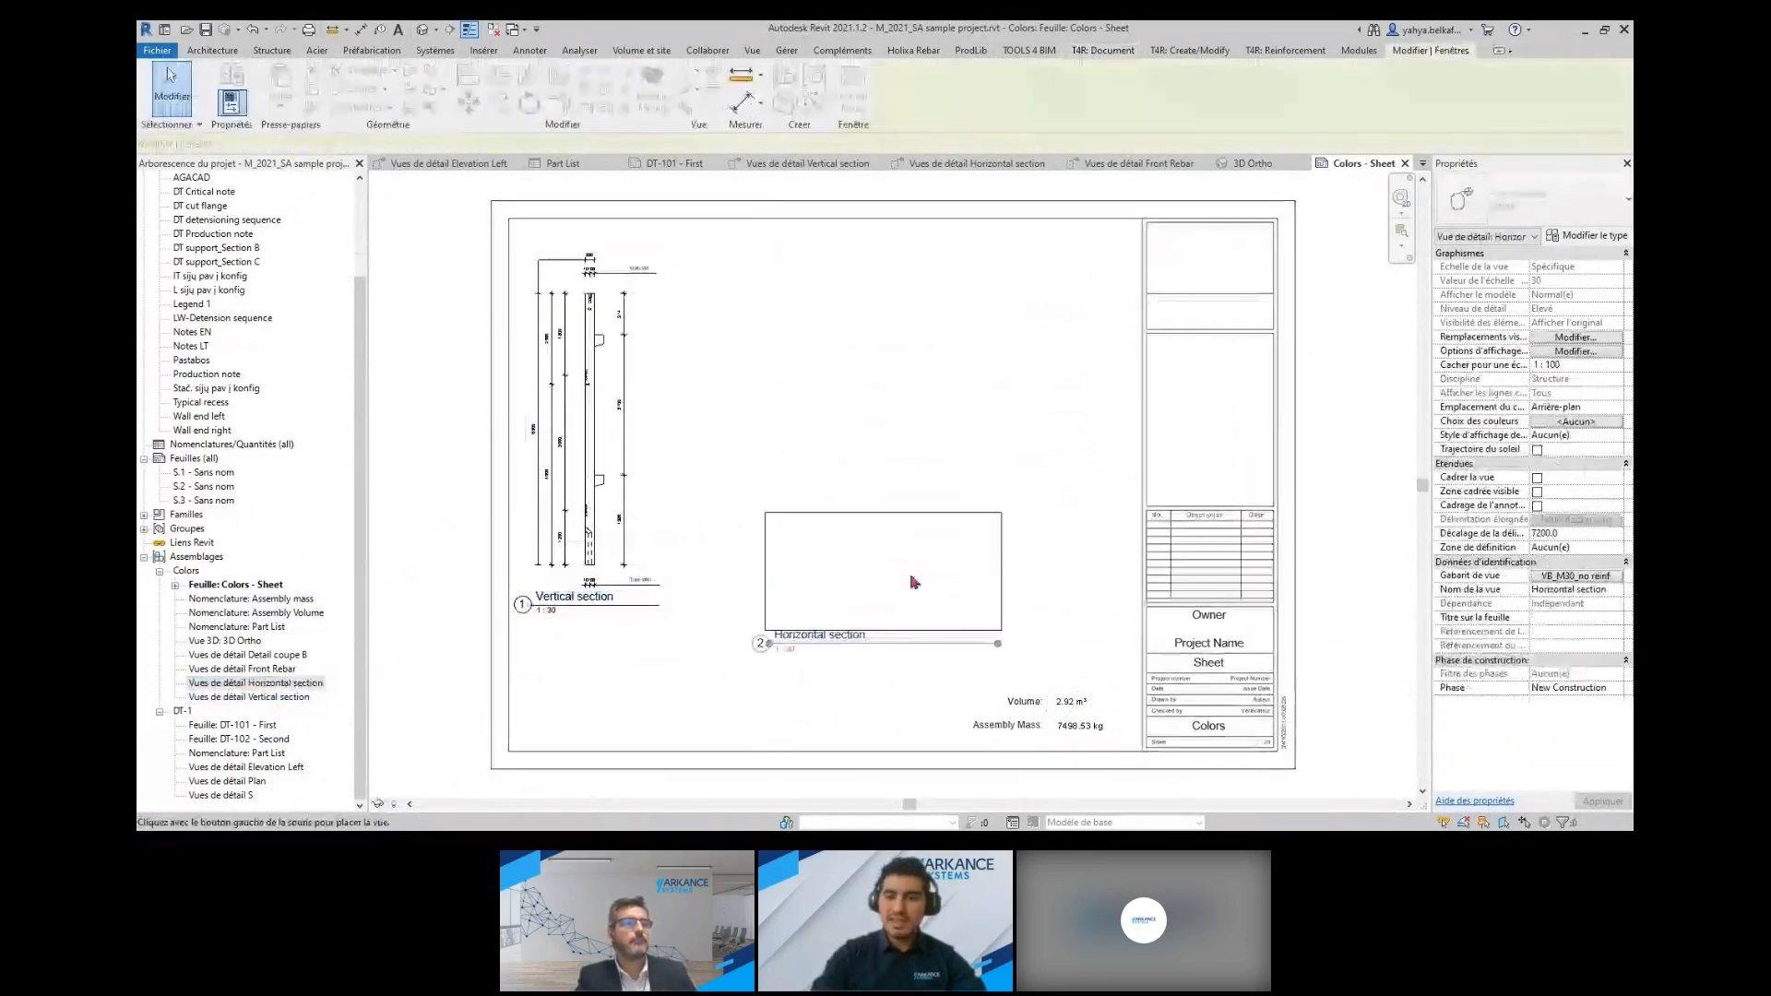
{"action": "left_click", "coordinate": [860, 543]}
{"action": "left_click_drag", "start_coordinate": [859, 544], "coordinate": [810, 661]}
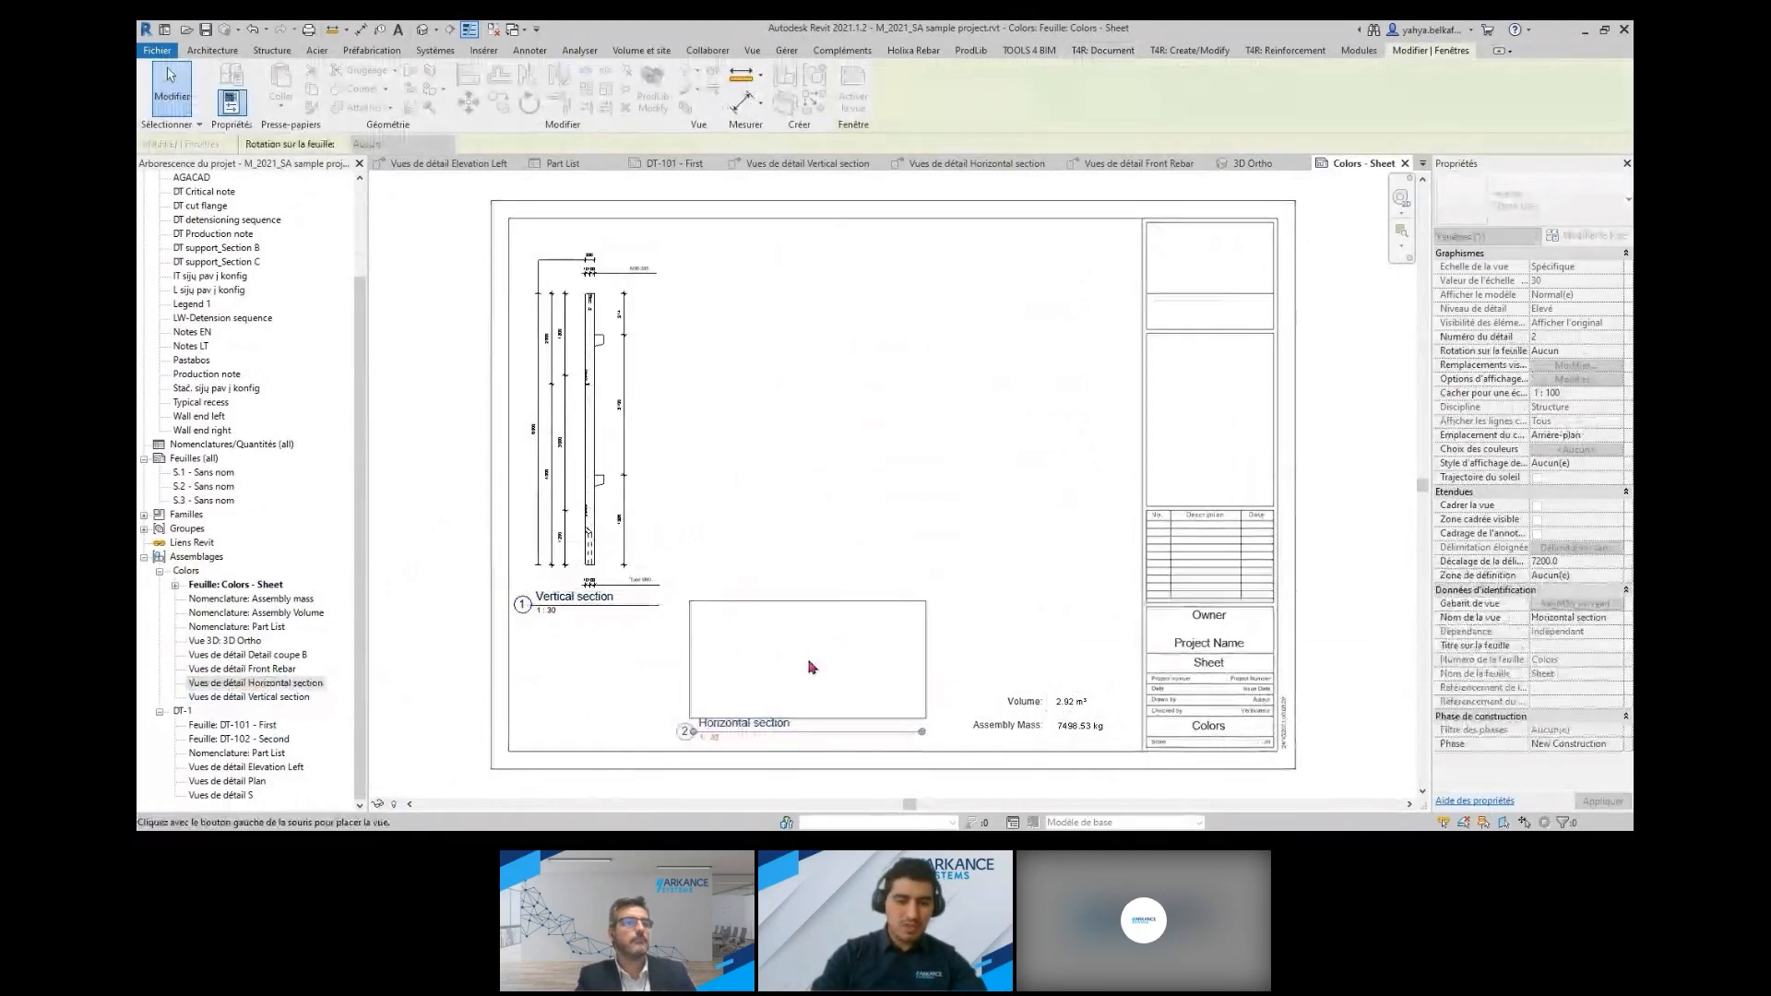
{"action": "left_click", "coordinate": [809, 661]}
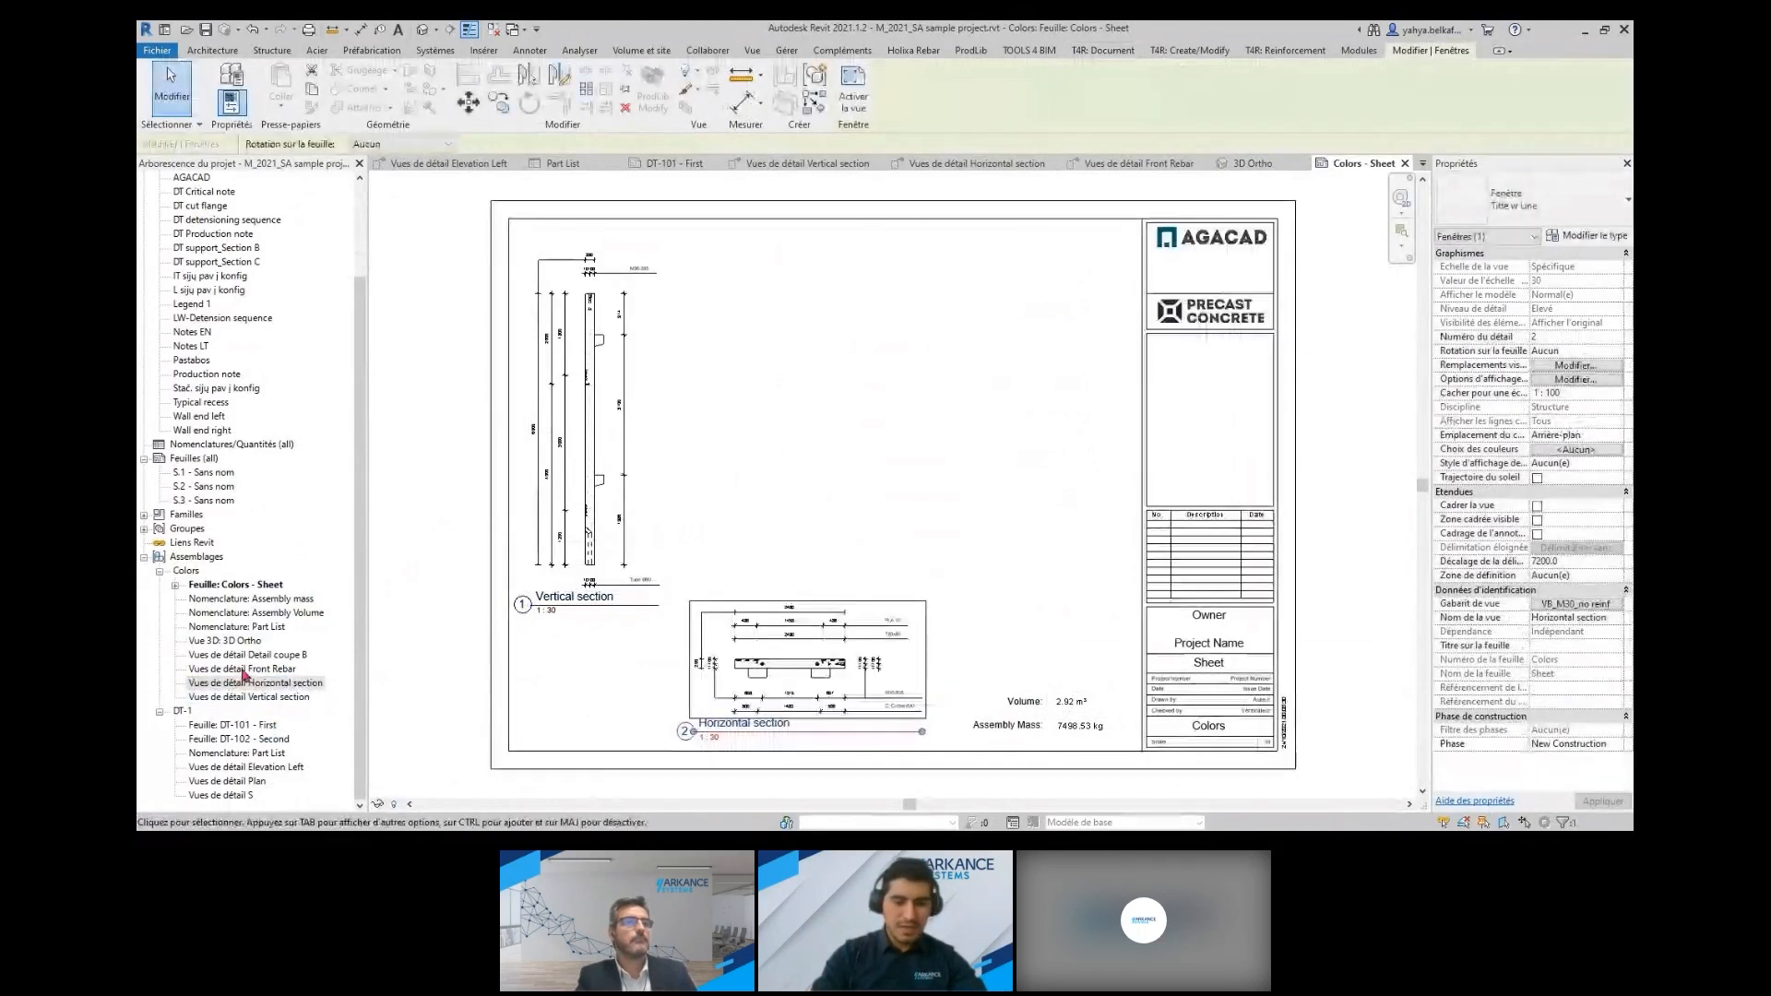
Place the Front Rebar view beside the titleblock and the 3D Ortho view above the Horizontal section
{"action": "left_click_drag", "start_coordinate": [244, 672], "coordinate": [771, 522]}
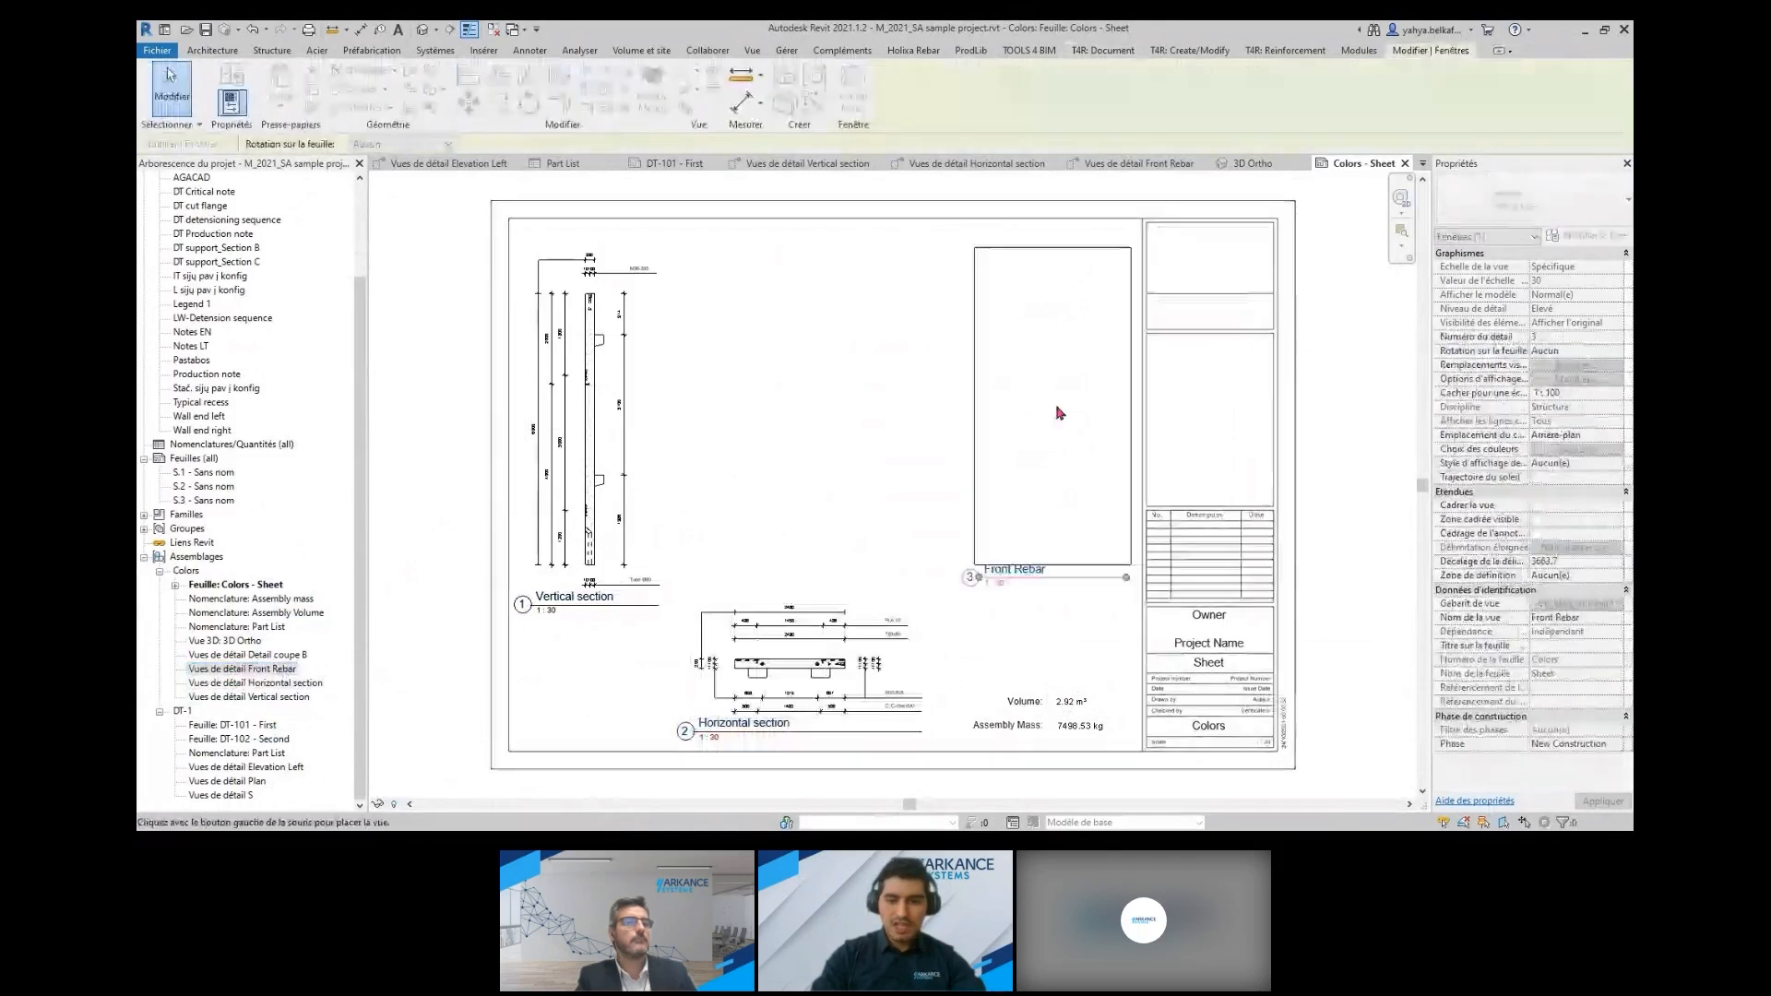
{"action": "left_click", "coordinate": [1048, 429]}
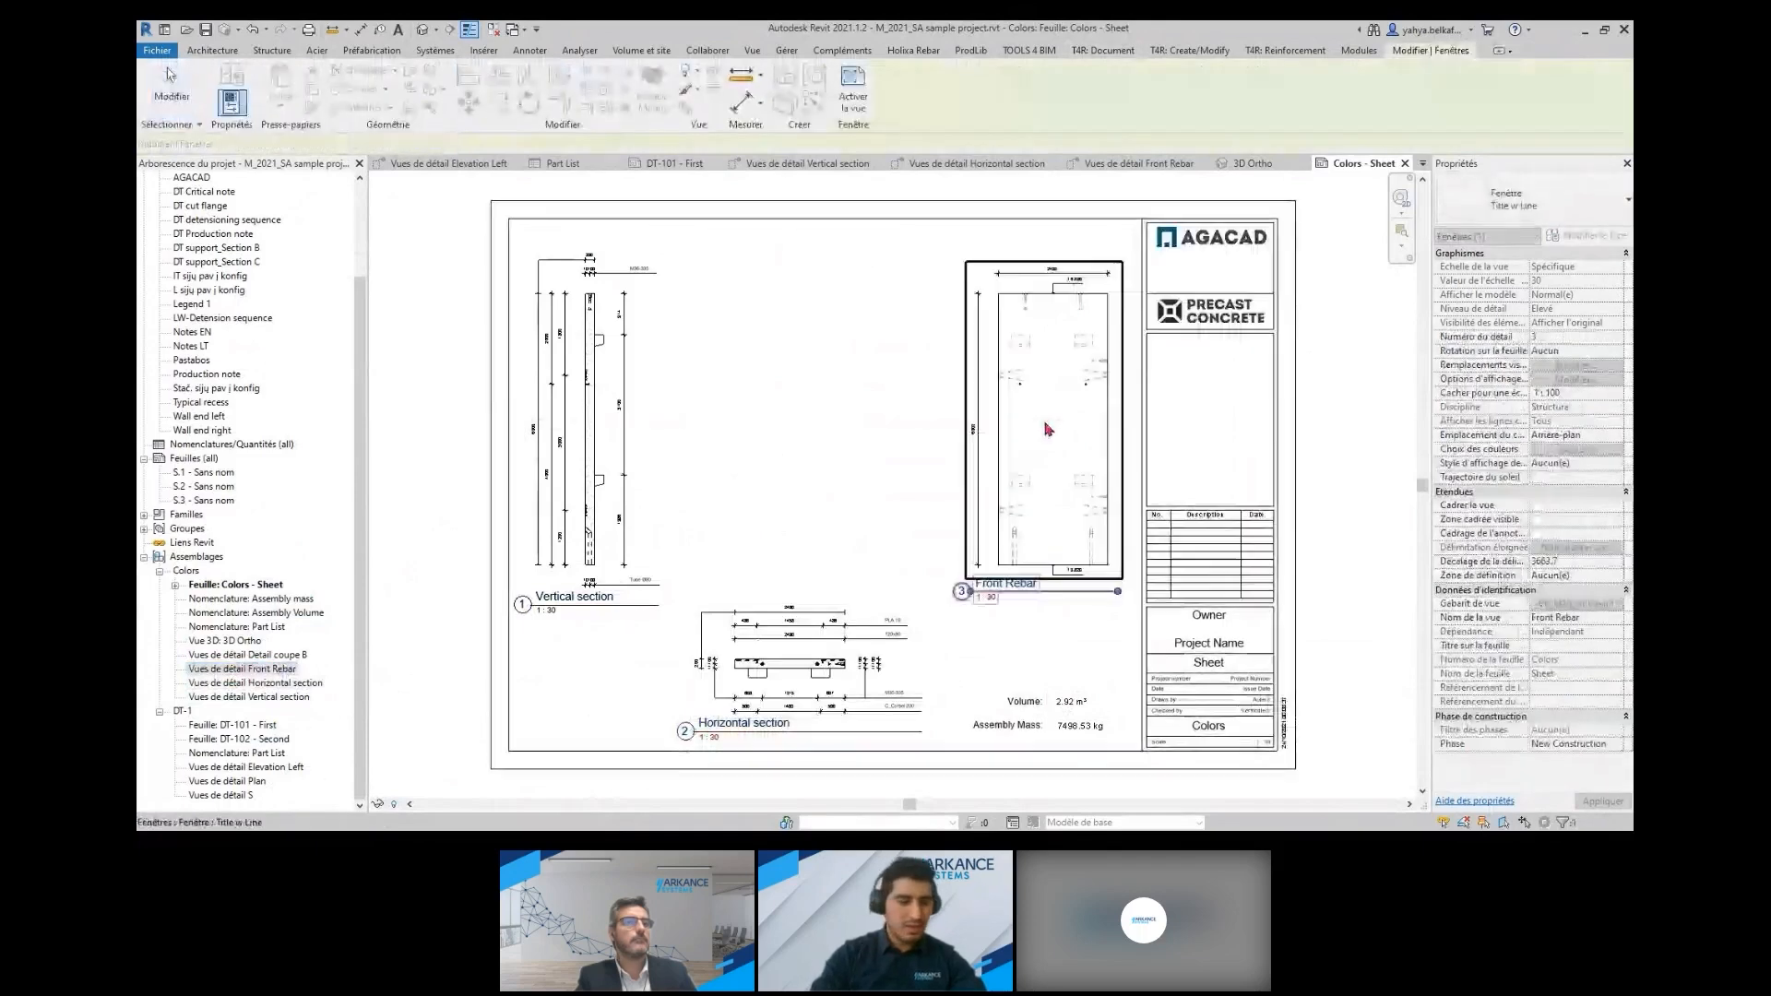
{"action": "mouse_move", "coordinate": [1048, 429]}
{"action": "left_mouse_down"}
{"action": "mouse_move", "coordinate": [811, 438]}
{"action": "mouse_move", "coordinate": [1037, 433]}
{"action": "left_mouse_up"}
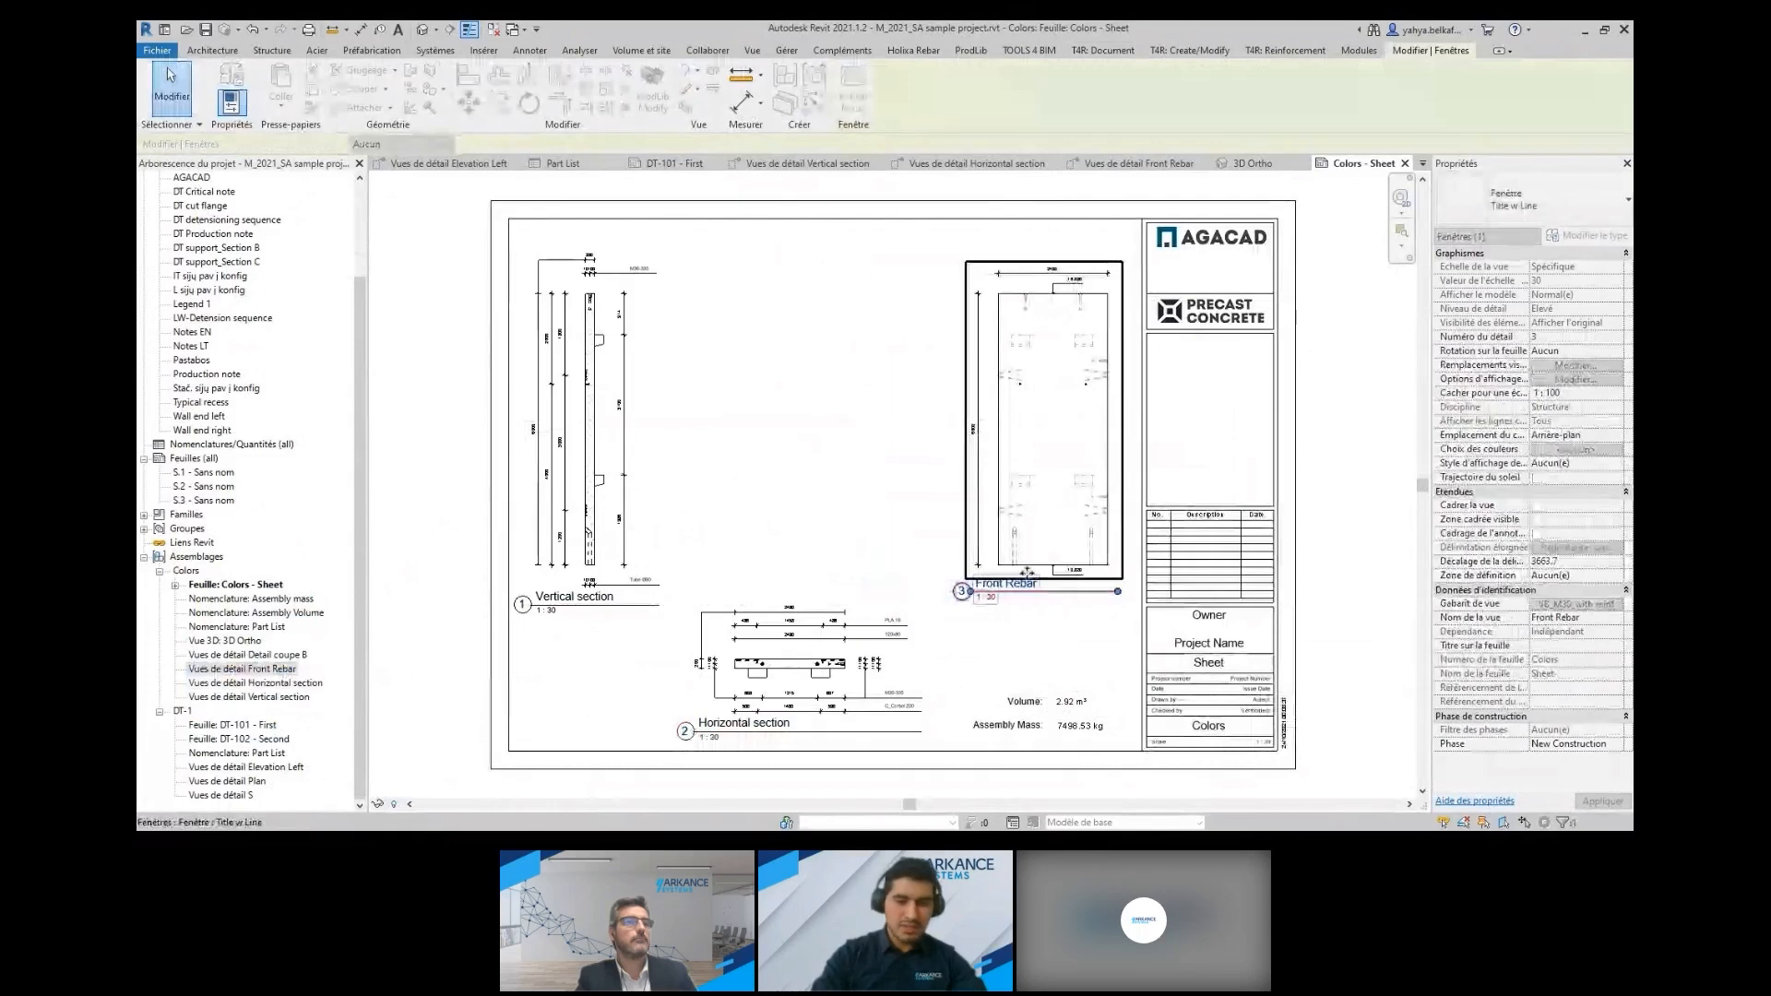
{"action": "left_click", "coordinate": [609, 664]}
{"action": "left_click_drag", "start_coordinate": [224, 640], "coordinate": [824, 419]}
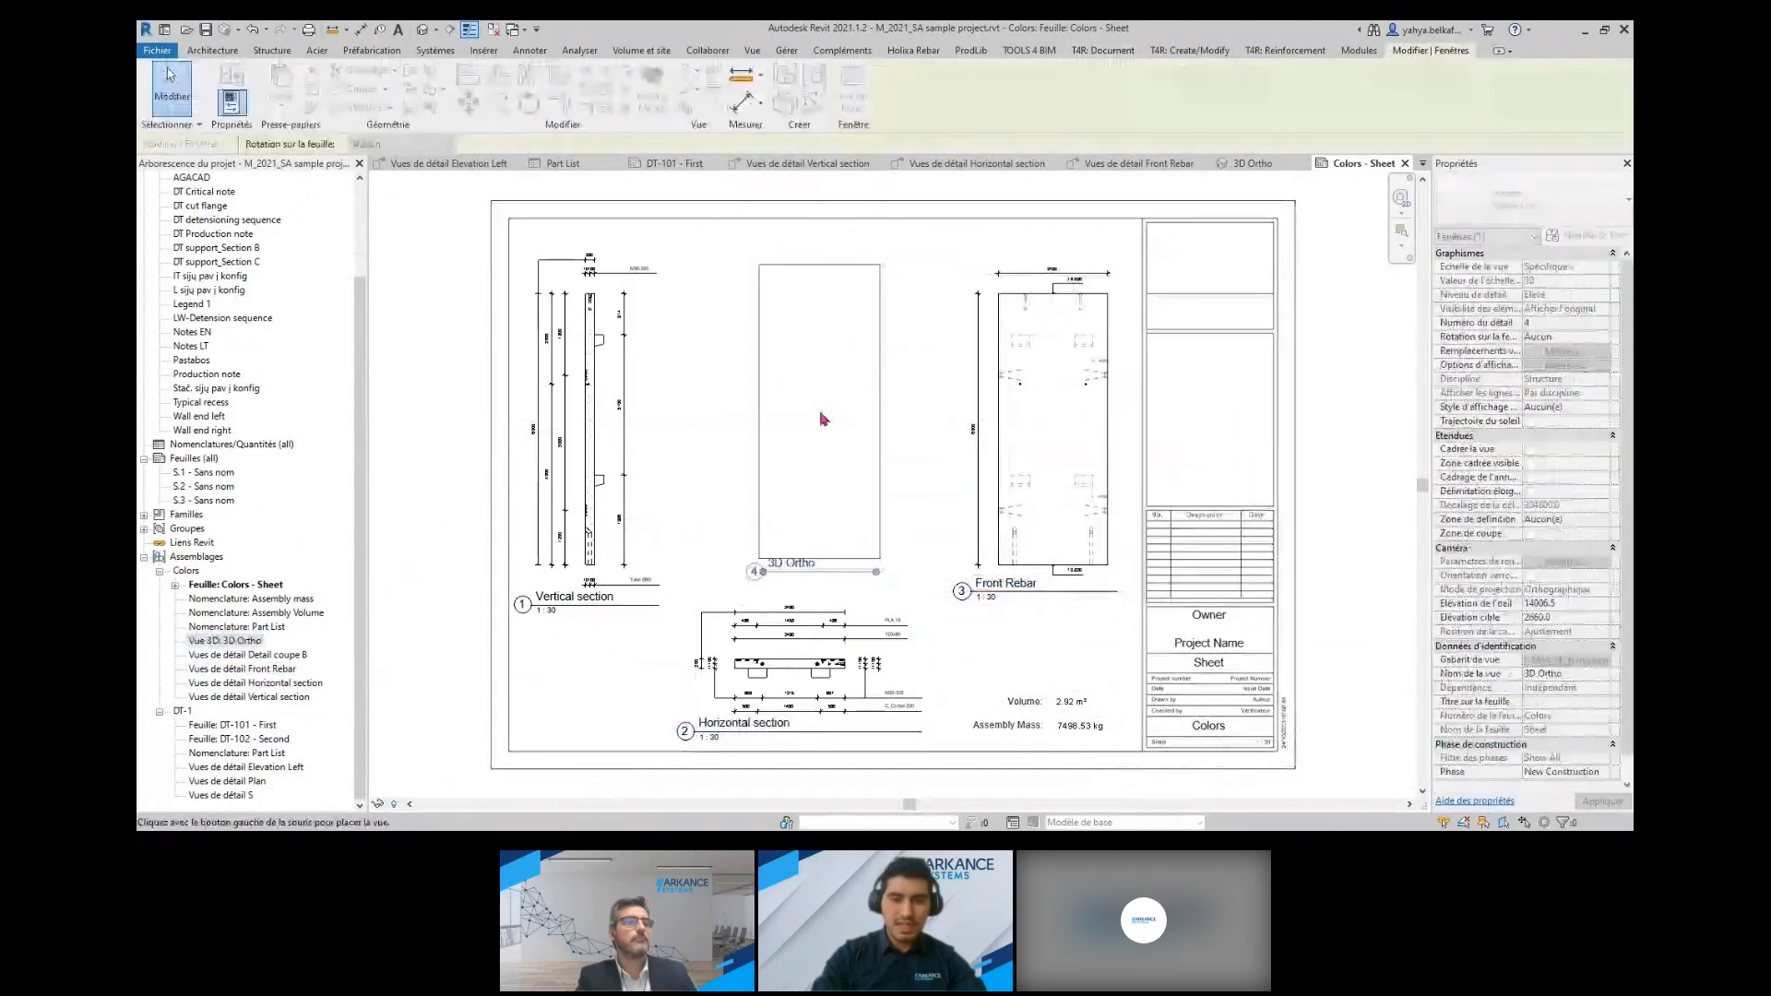
{"action": "left_click", "coordinate": [816, 444]}
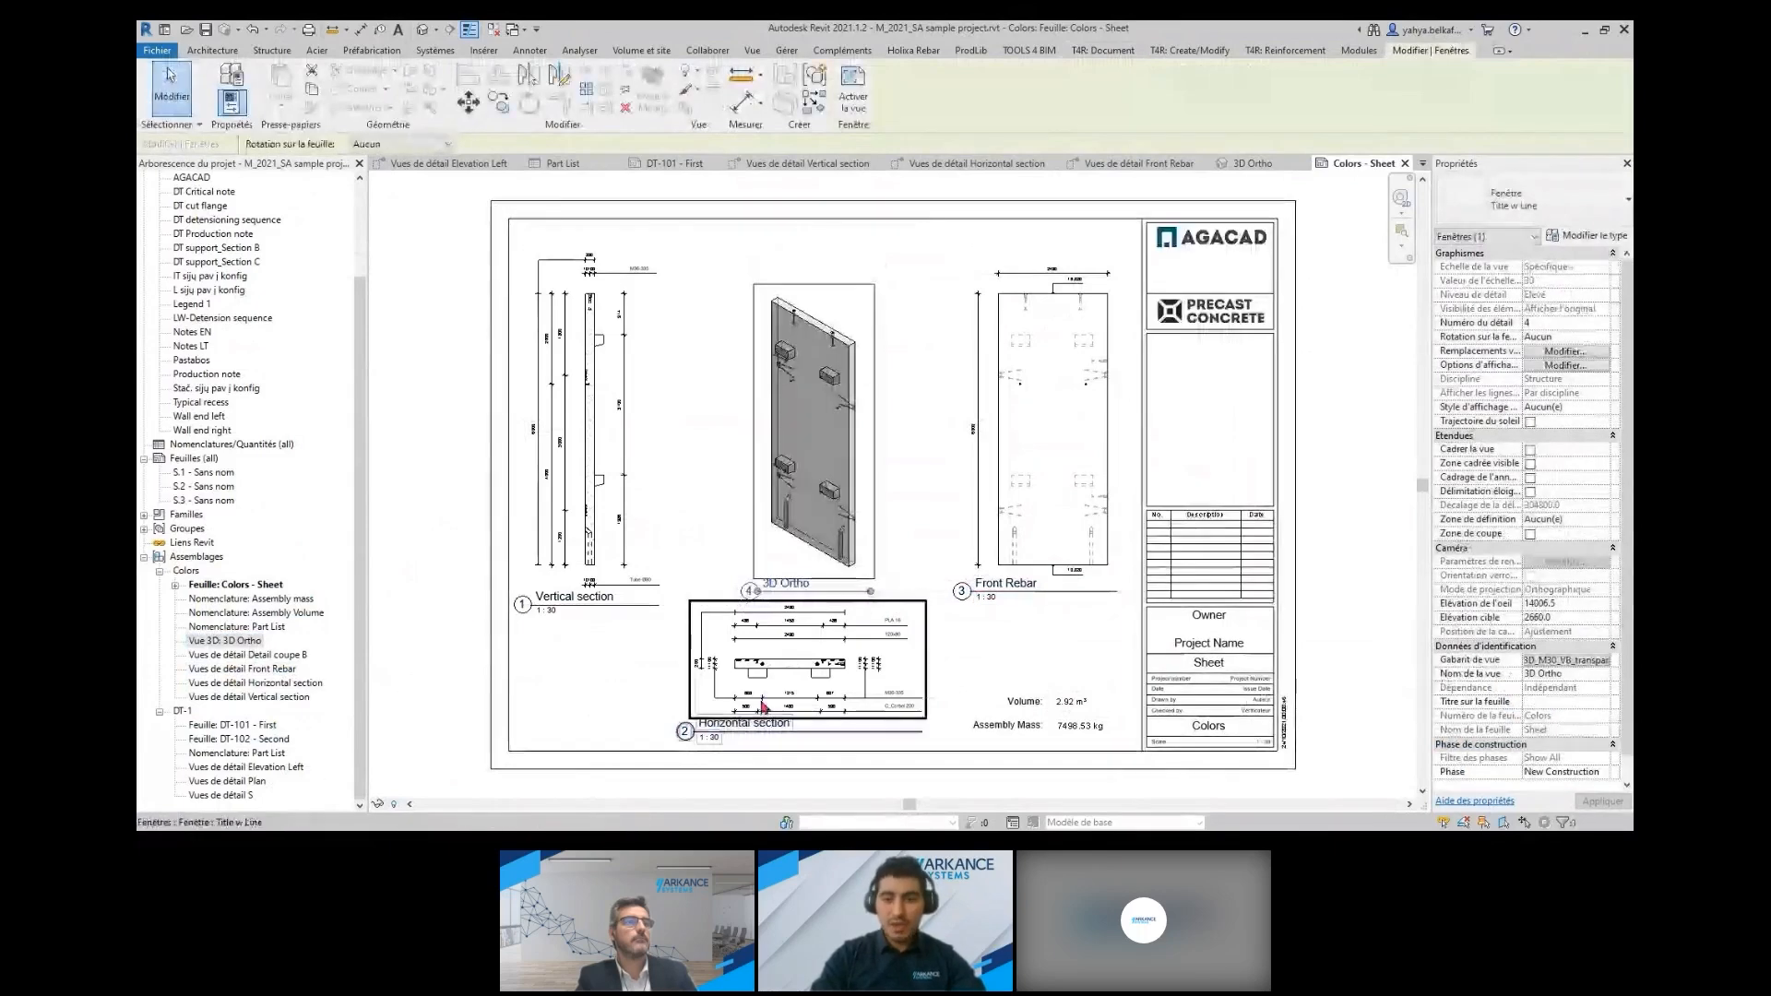
Move the Vertical section, 3D Ortho and Front Rebar viewports slightly up the sheet together, and return to the {3D} view
{"action": "left_click", "coordinate": [1043, 391], "text": "ctrl"}
{"action": "left_click", "coordinate": [565, 431], "text": "ctrl"}
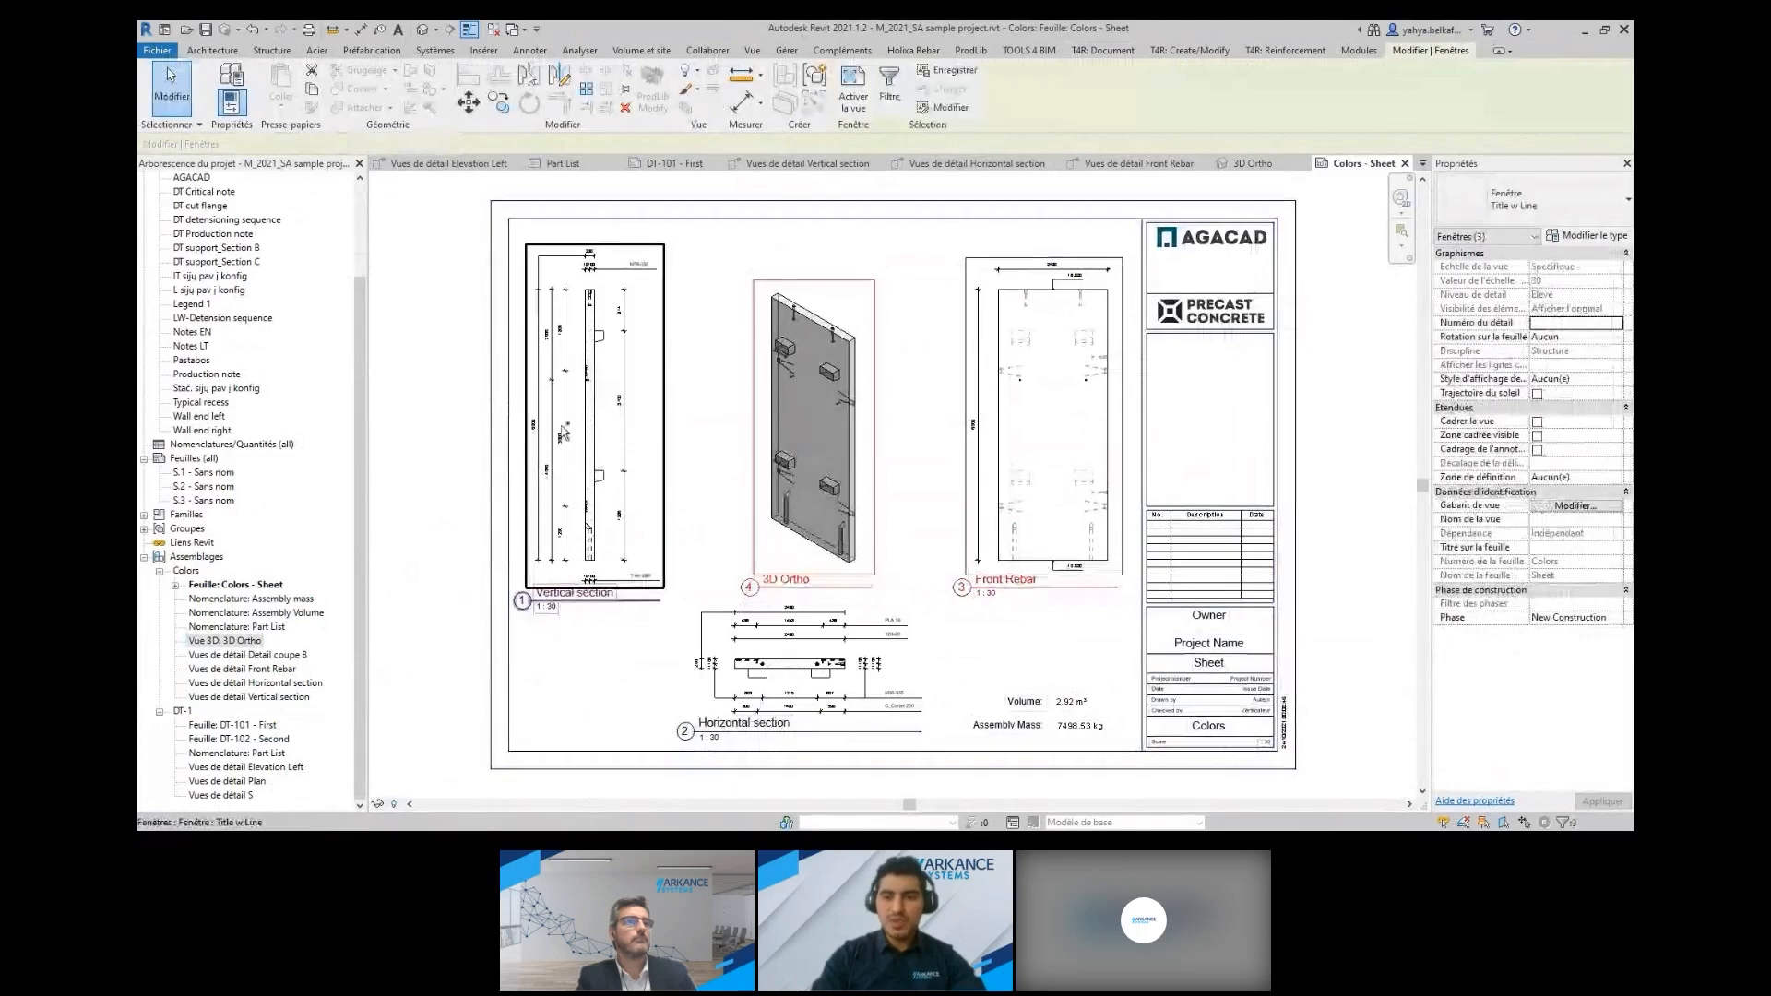
{"action": "left_click_drag", "start_coordinate": [566, 432], "coordinate": [566, 412]}
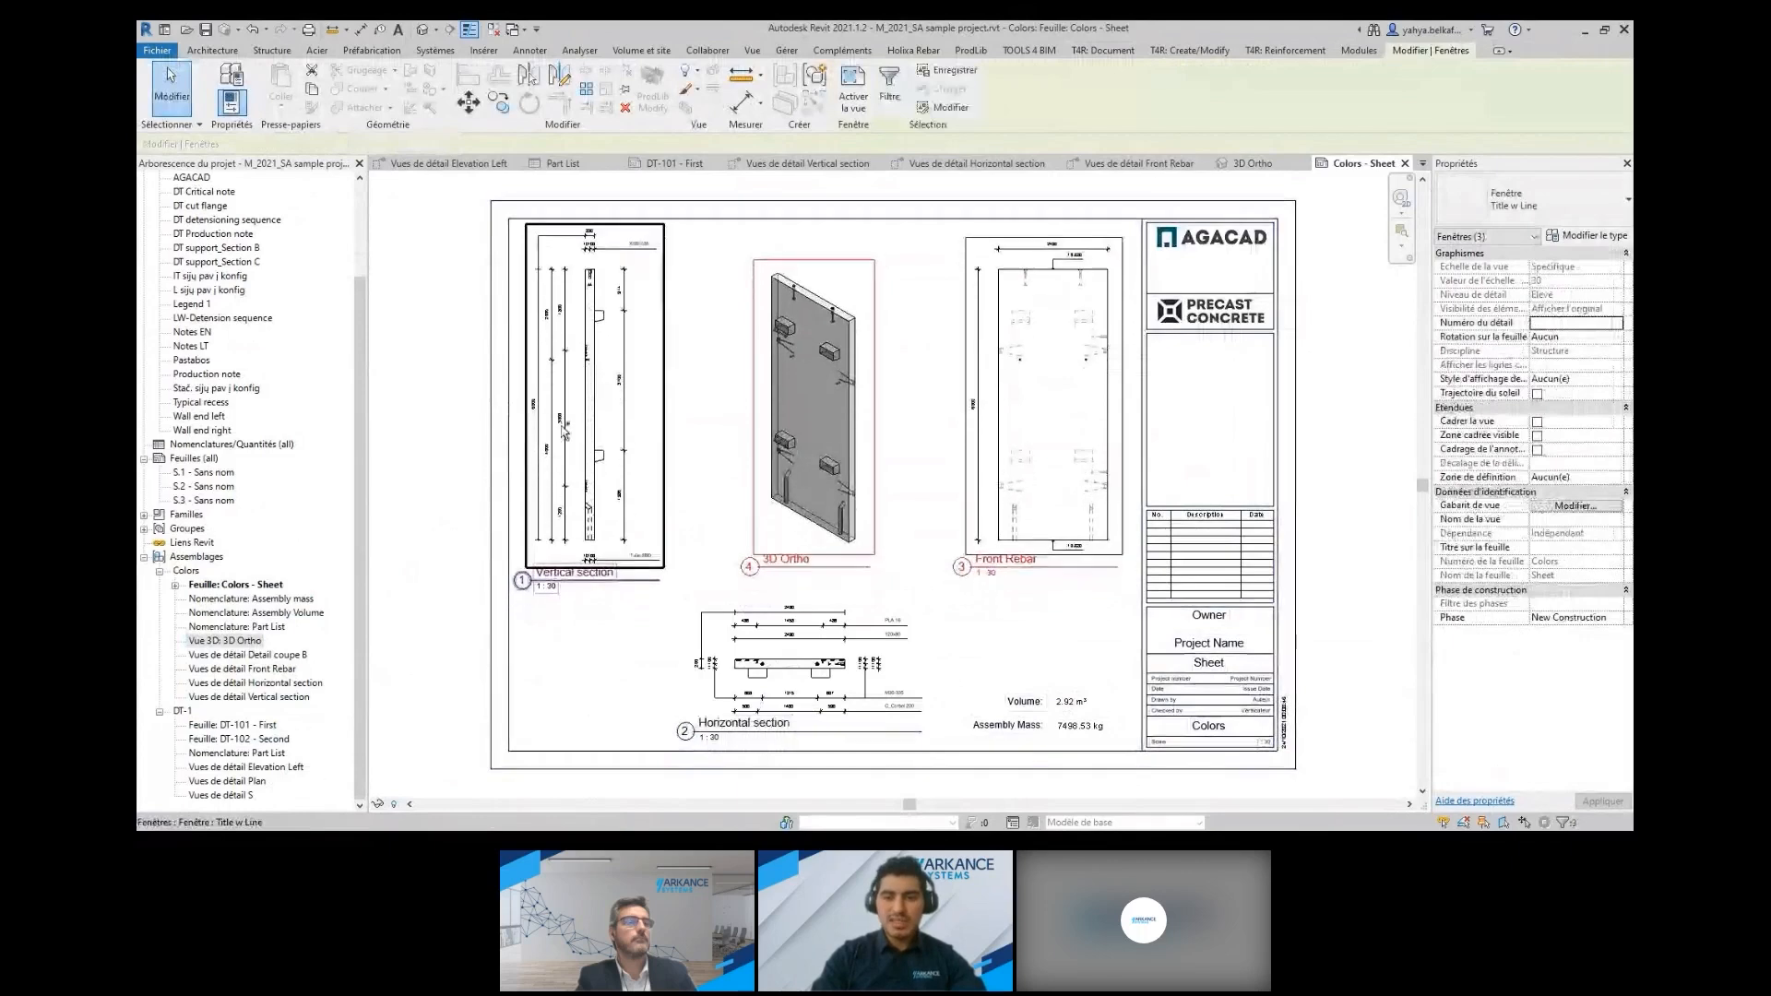
{"action": "left_click", "coordinate": [1043, 623]}
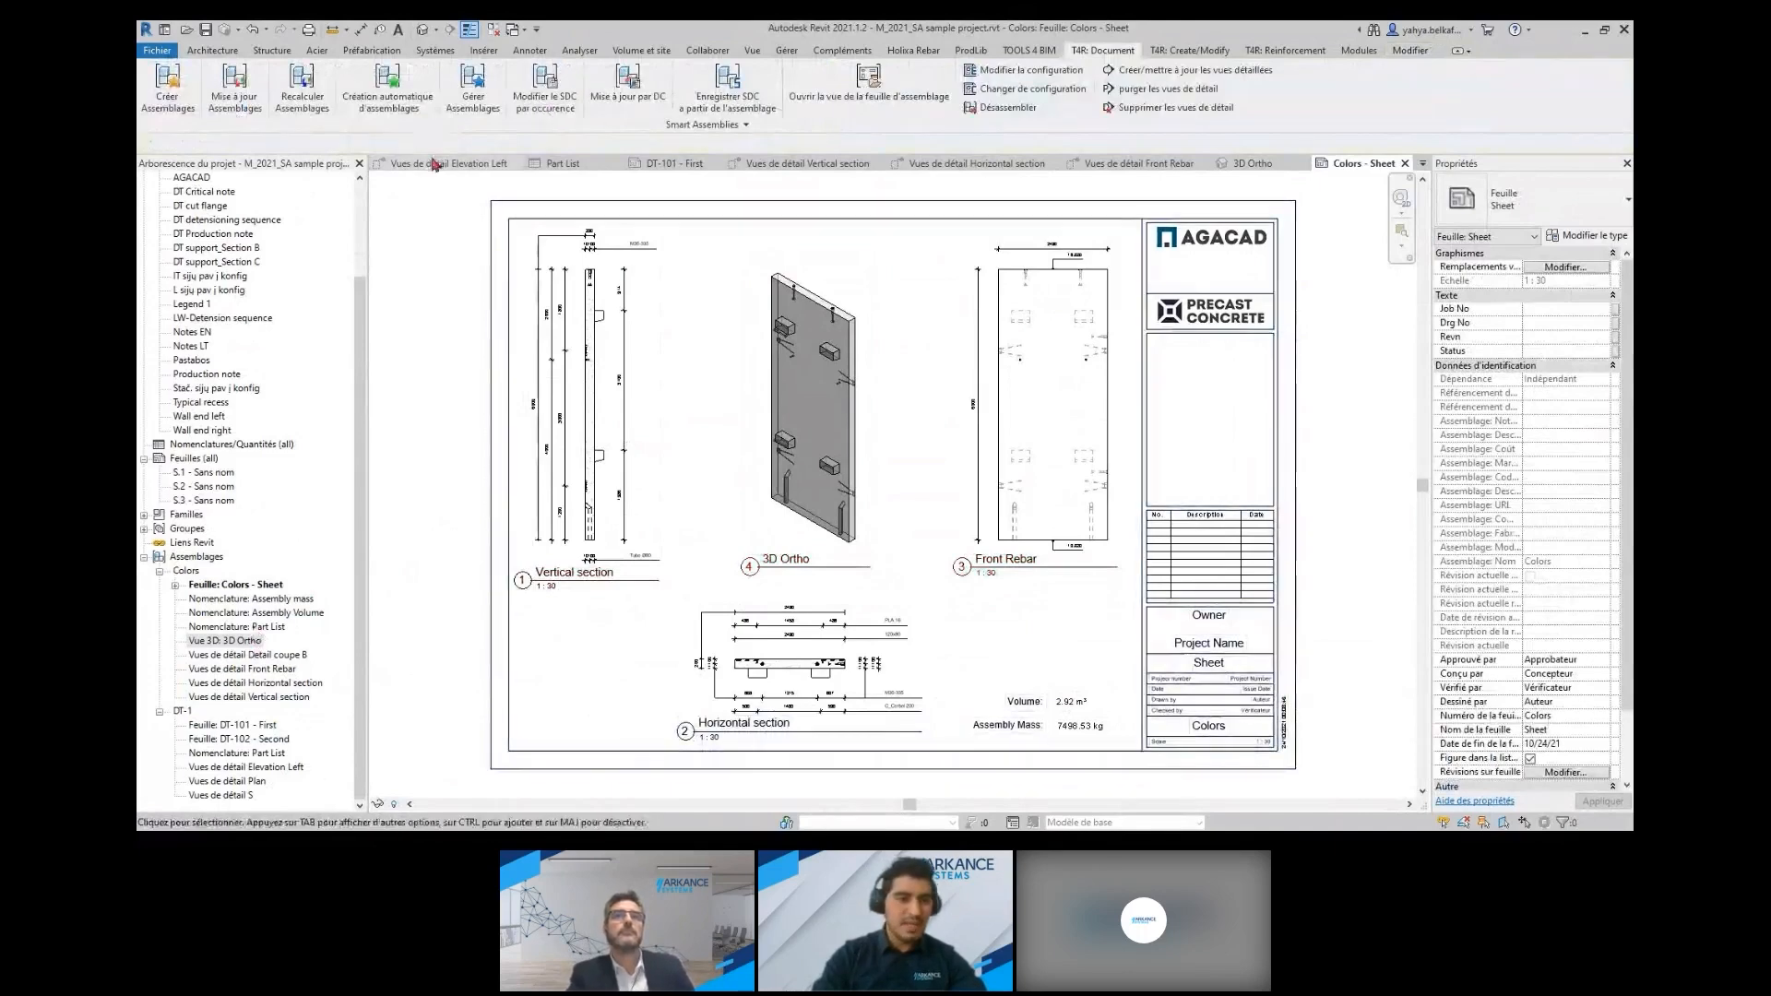
{"action": "left_click", "coordinate": [423, 30]}
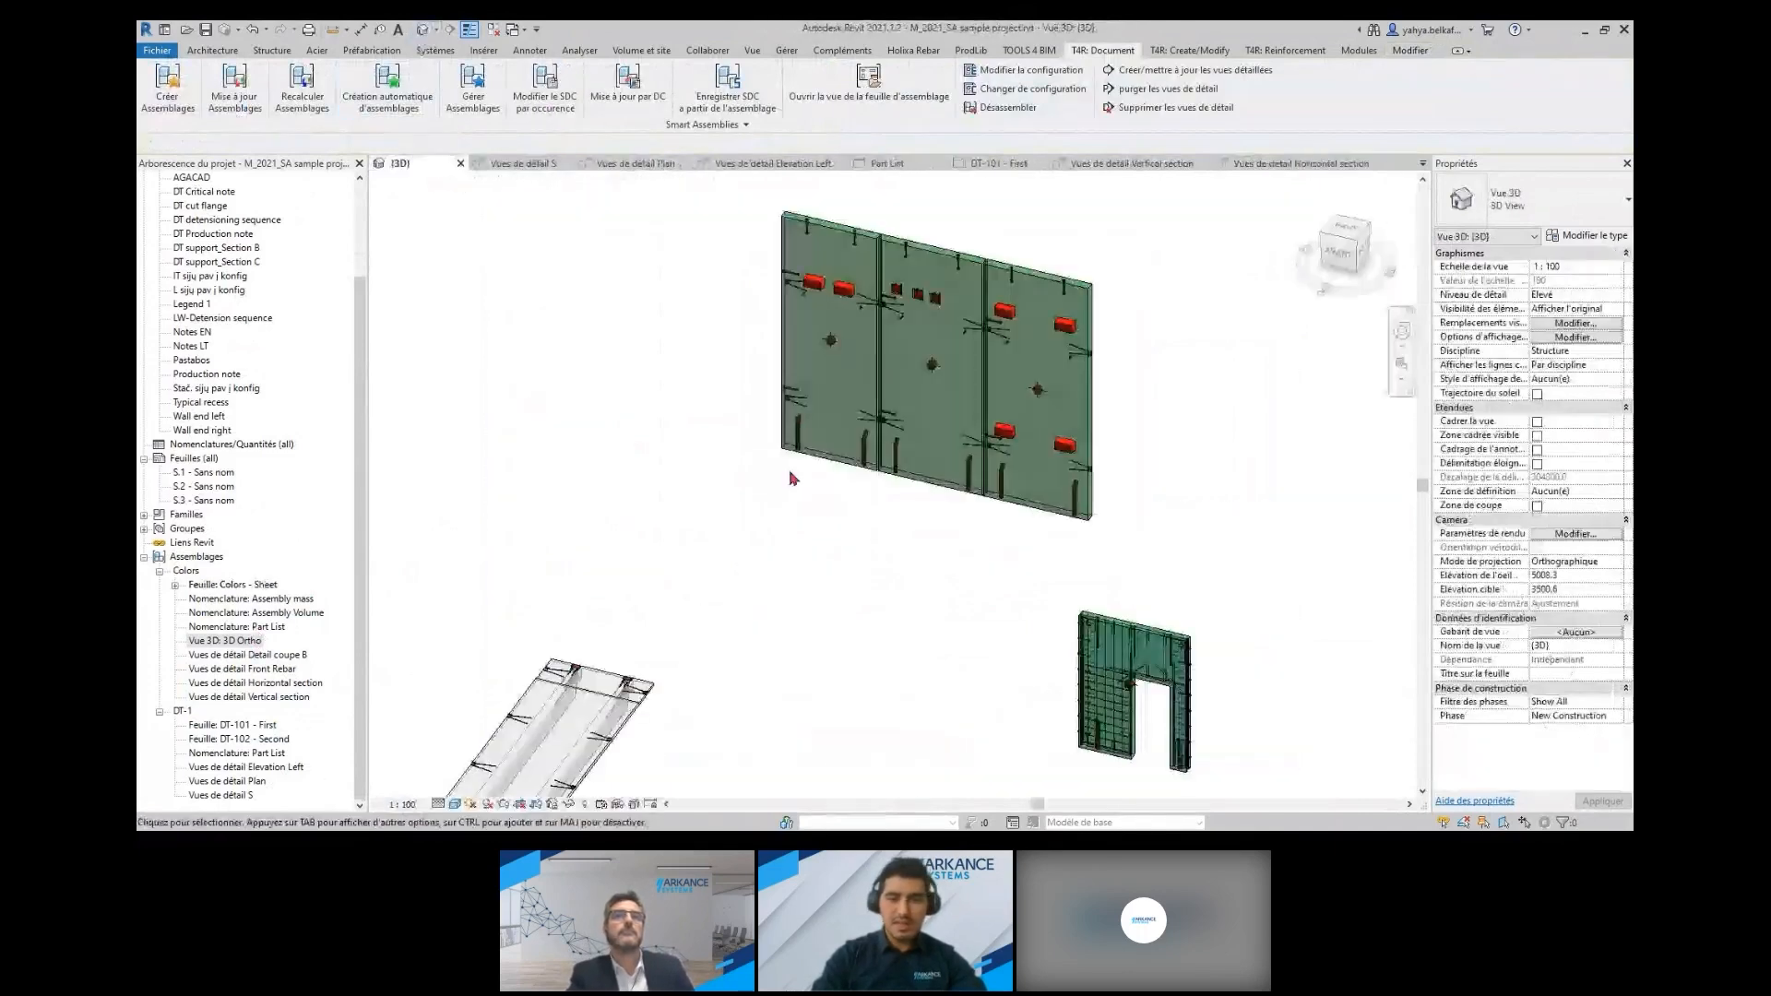
{"action": "left_click", "coordinate": [941, 411]}
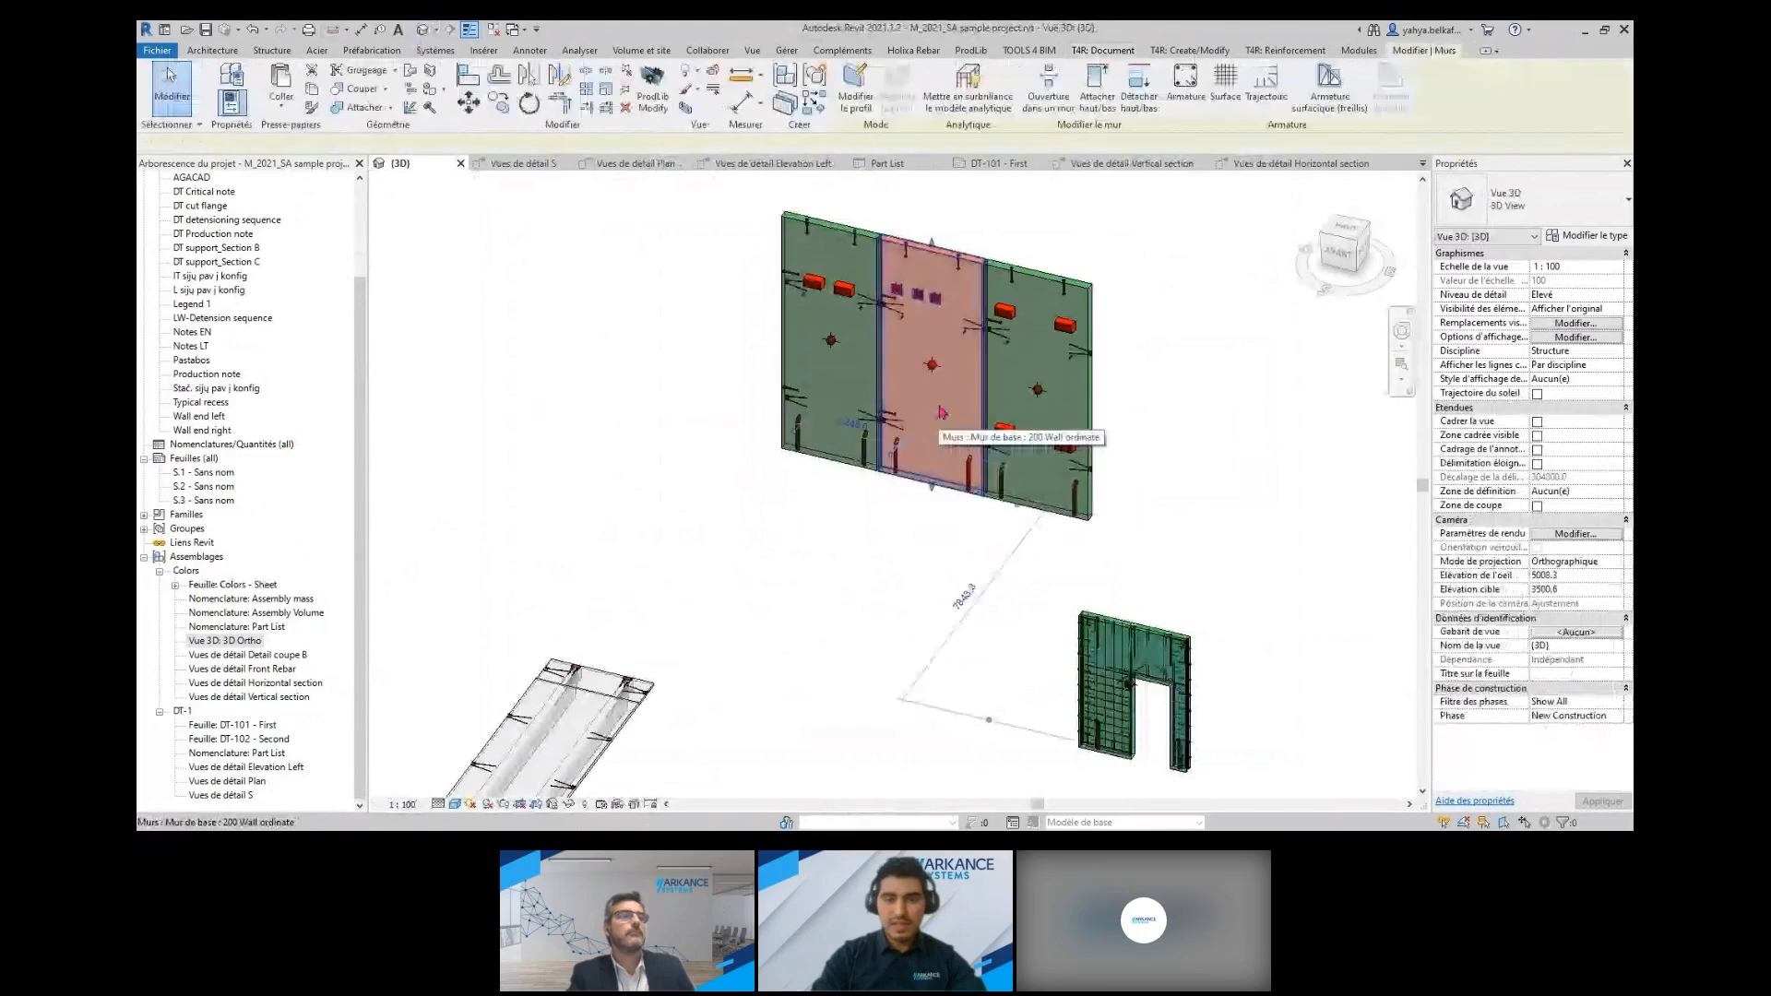
{"action": "left_click", "coordinate": [1100, 50]}
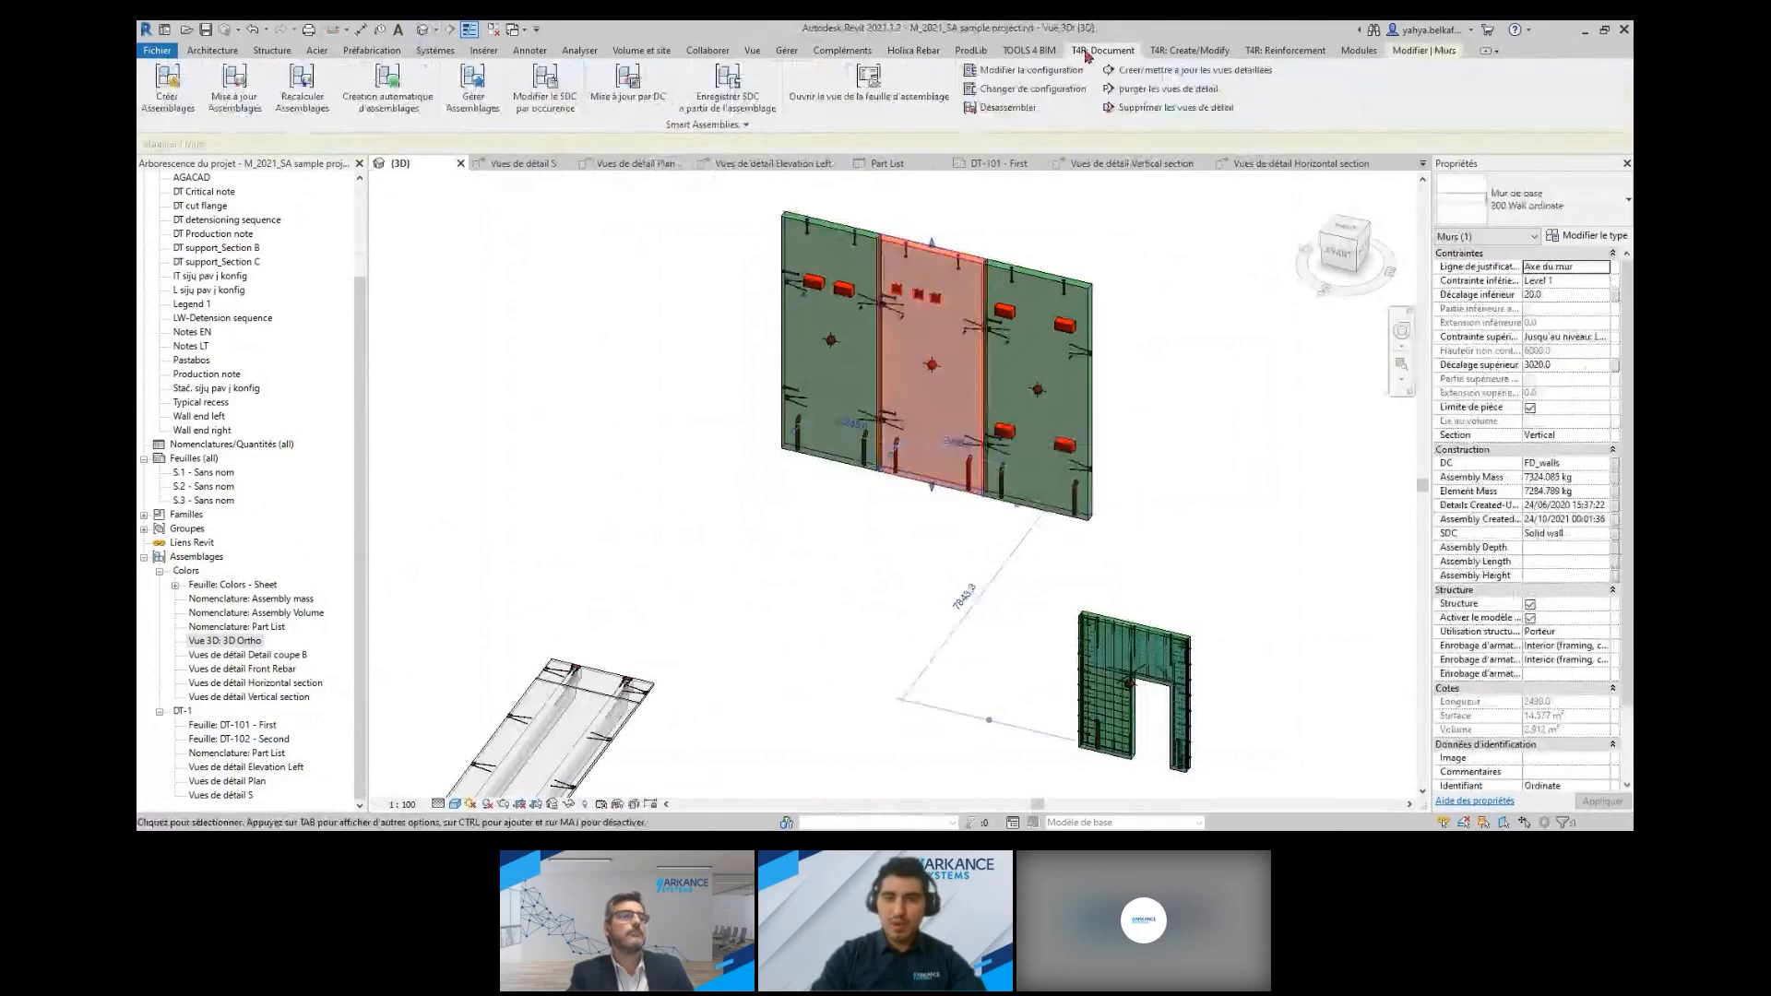
{"action": "left_click", "coordinate": [185, 111]}
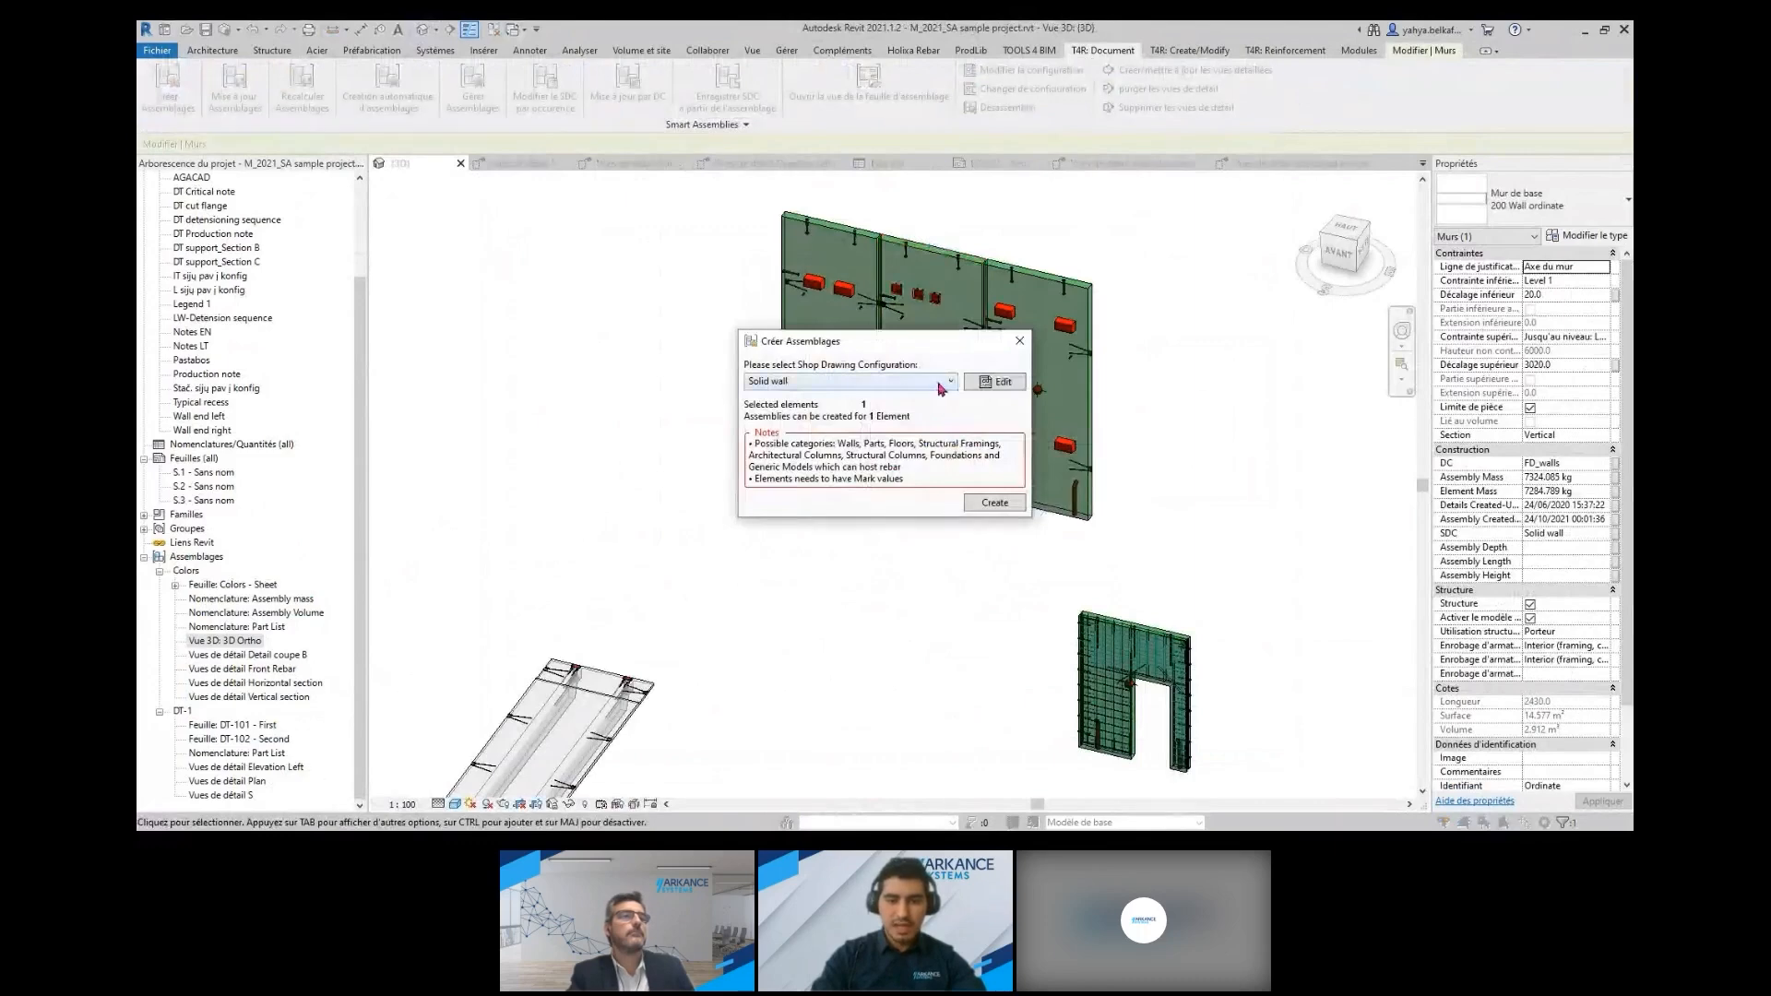
{"action": "left_click", "coordinate": [1019, 341]}
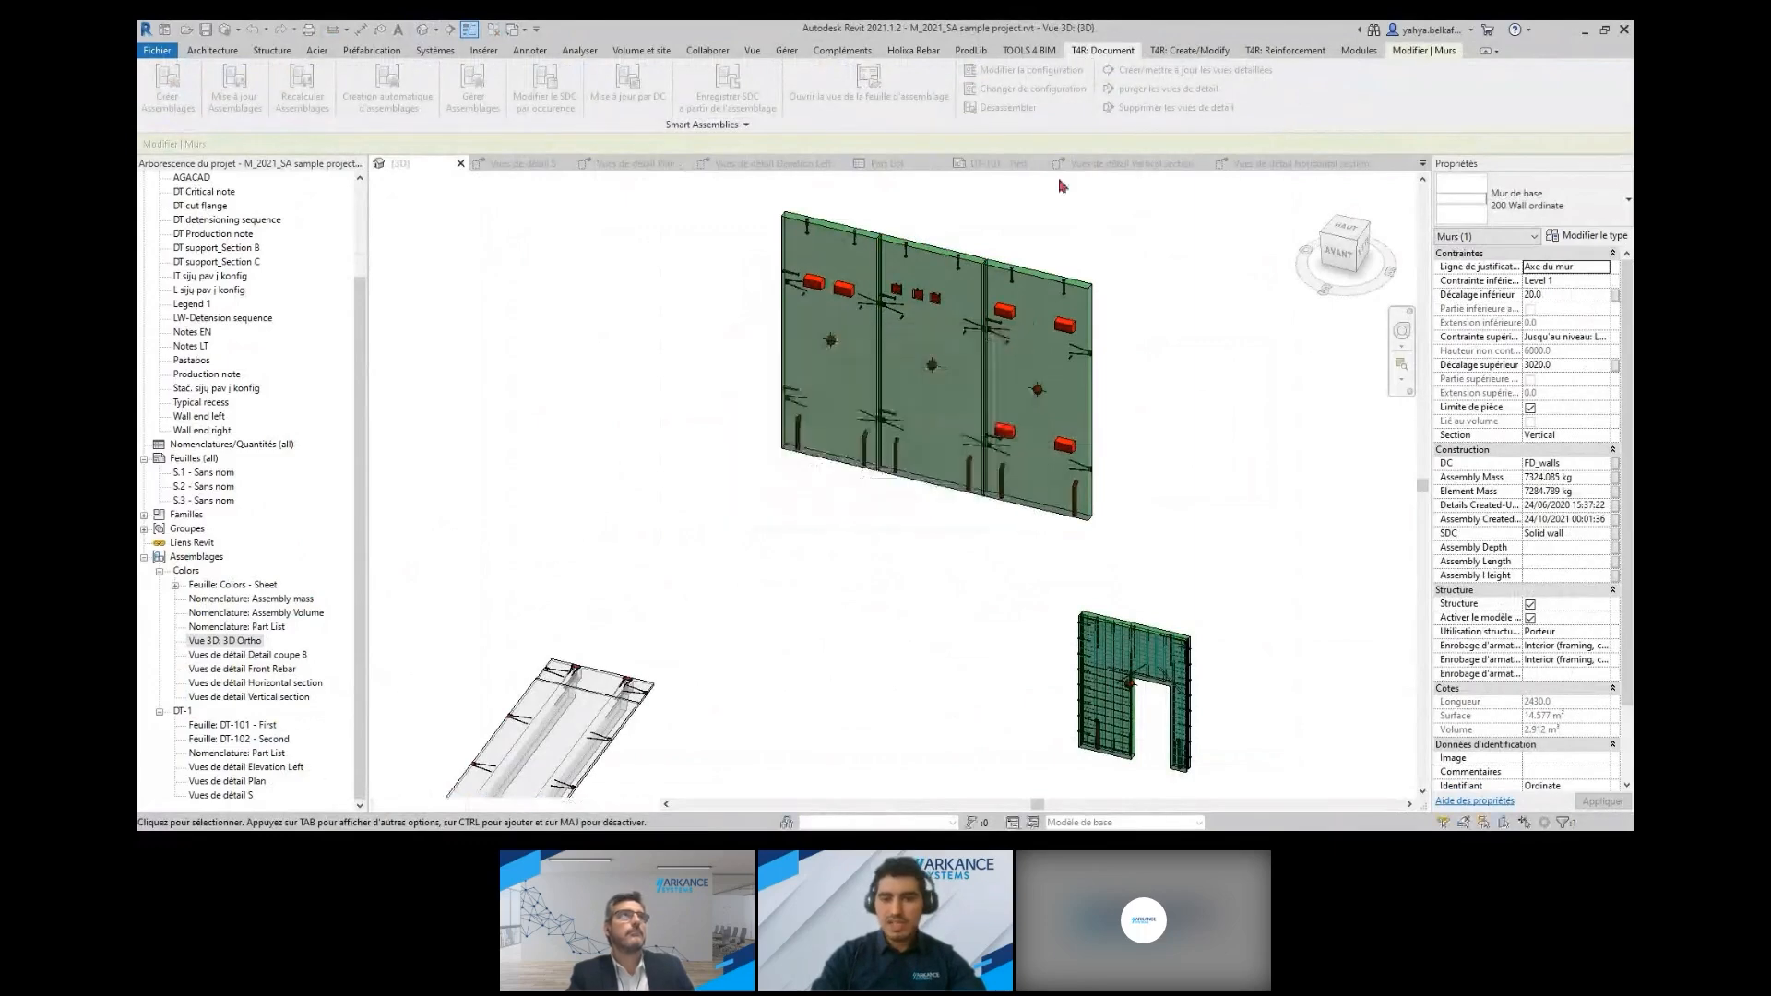
Set the Solid wall shop drawing configuration's sheet template to Colors - Sheet, and save and close the configuration
{"action": "left_click", "coordinate": [707, 124]}
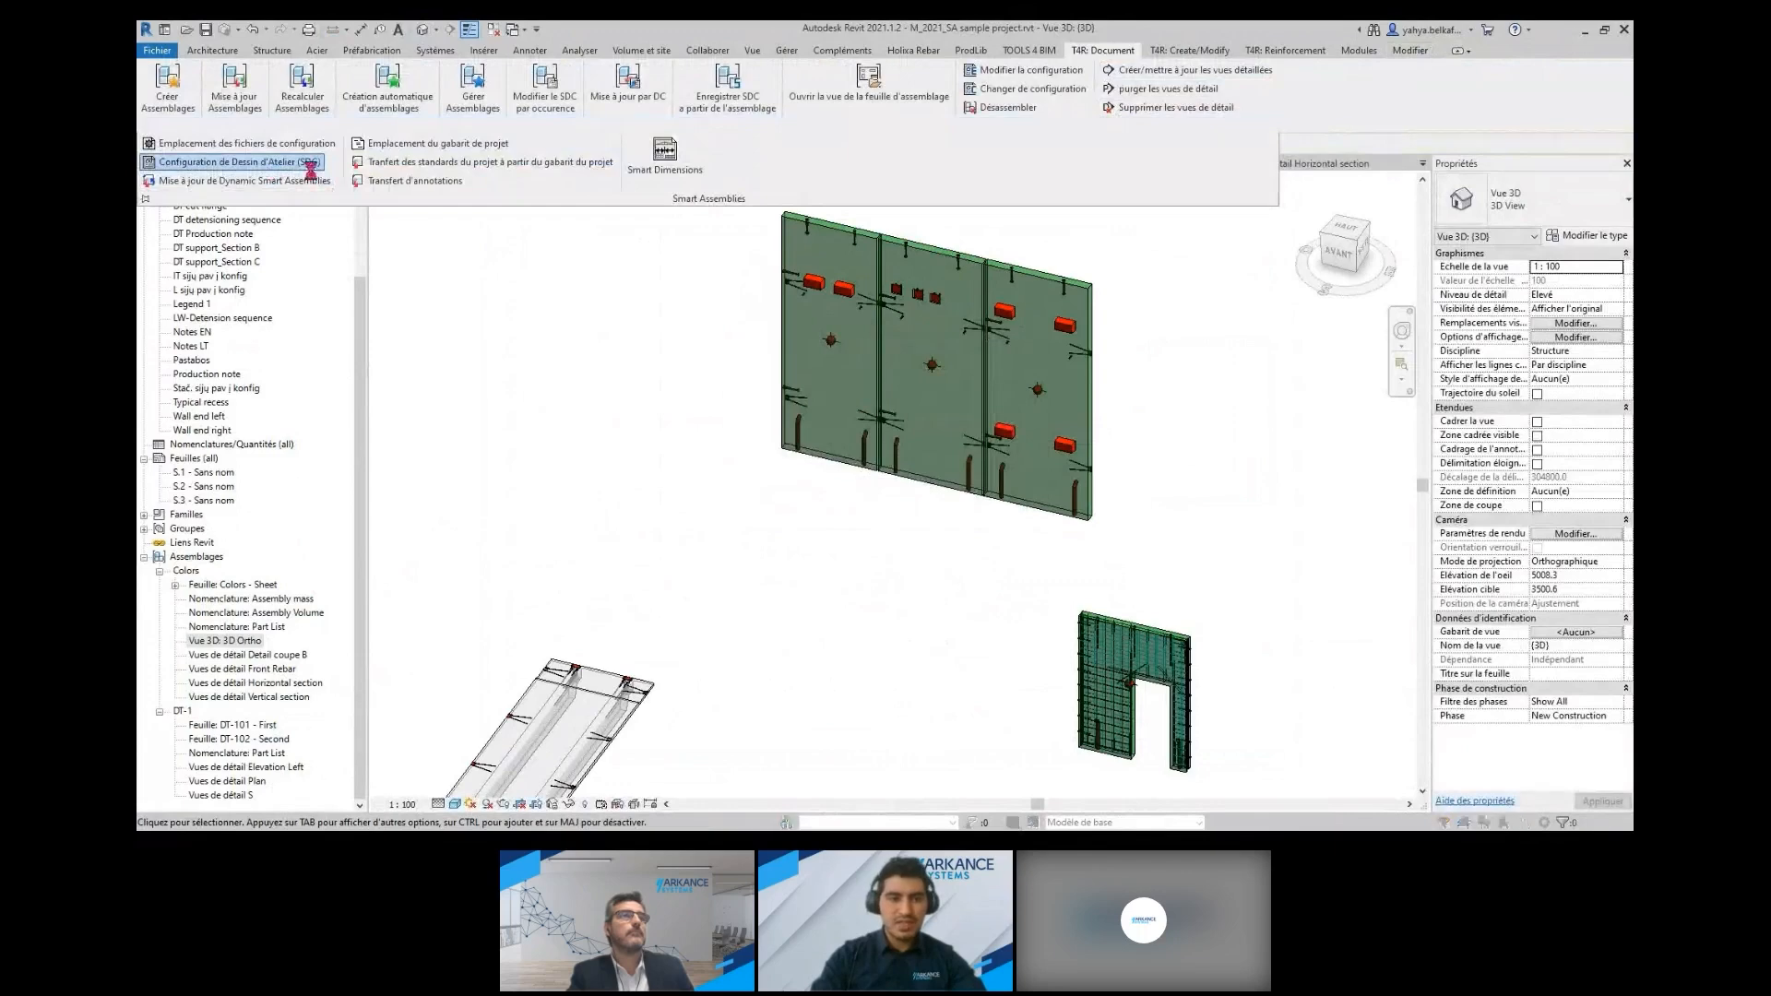
{"action": "left_click", "coordinate": [268, 166]}
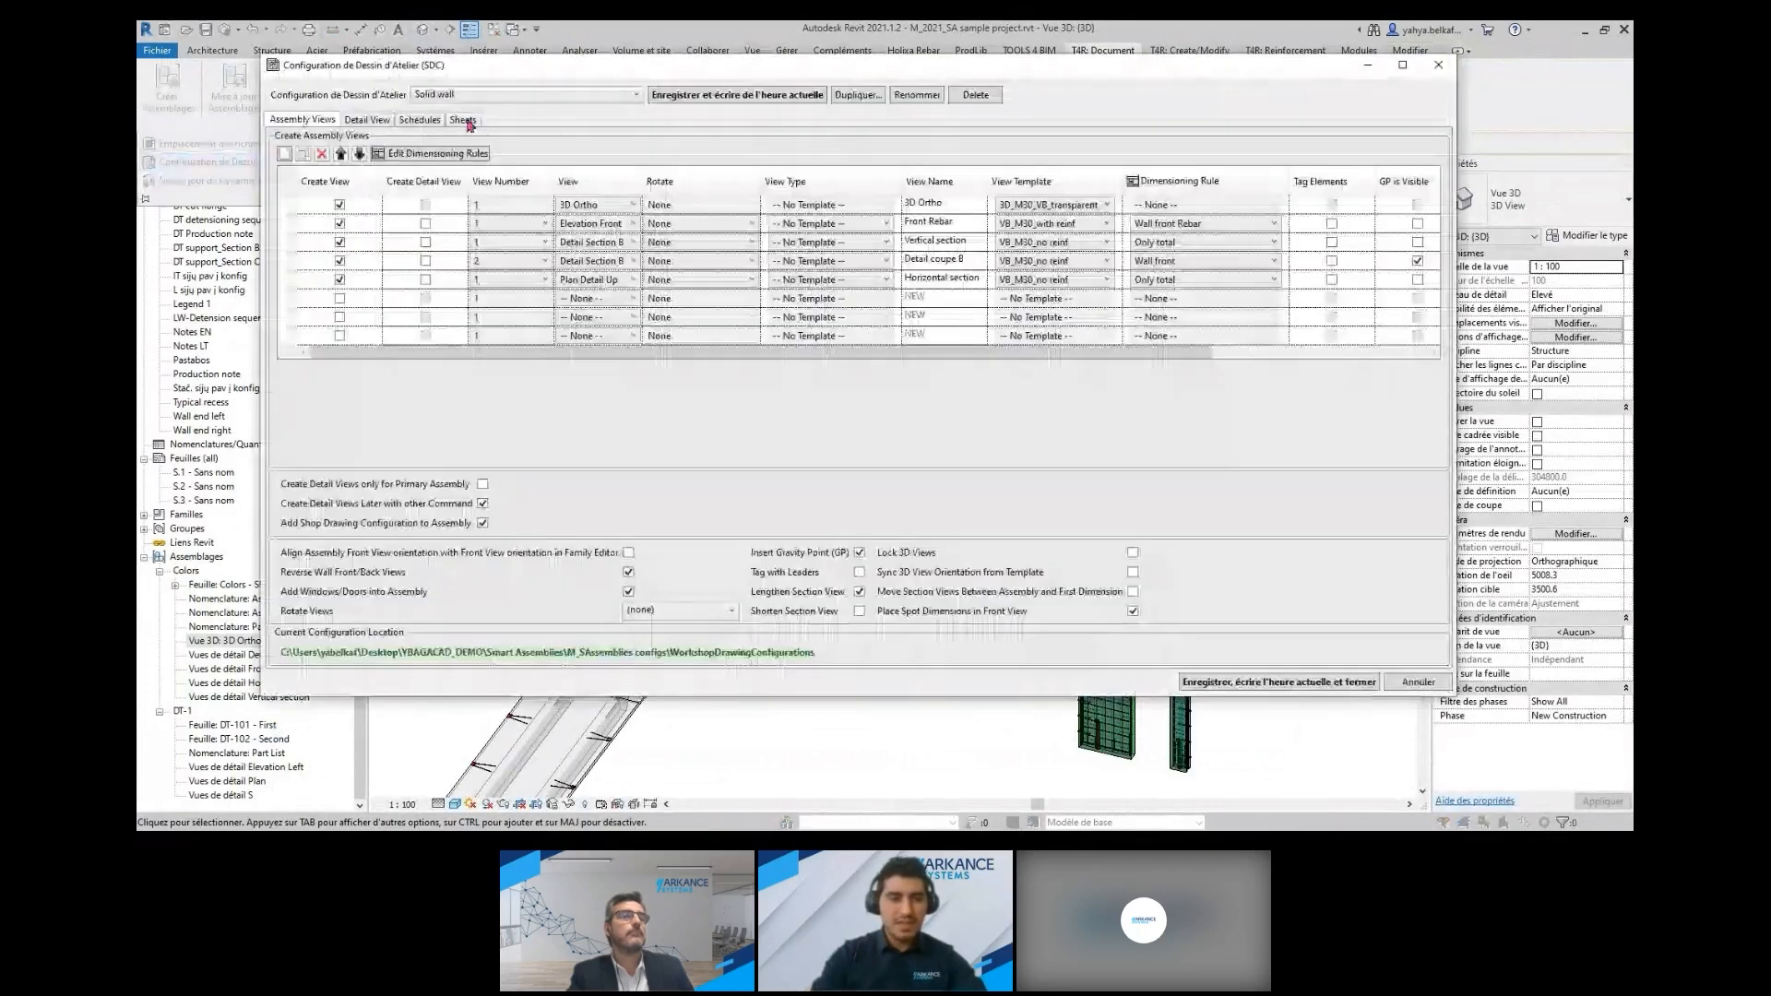
{"action": "left_click", "coordinate": [464, 120]}
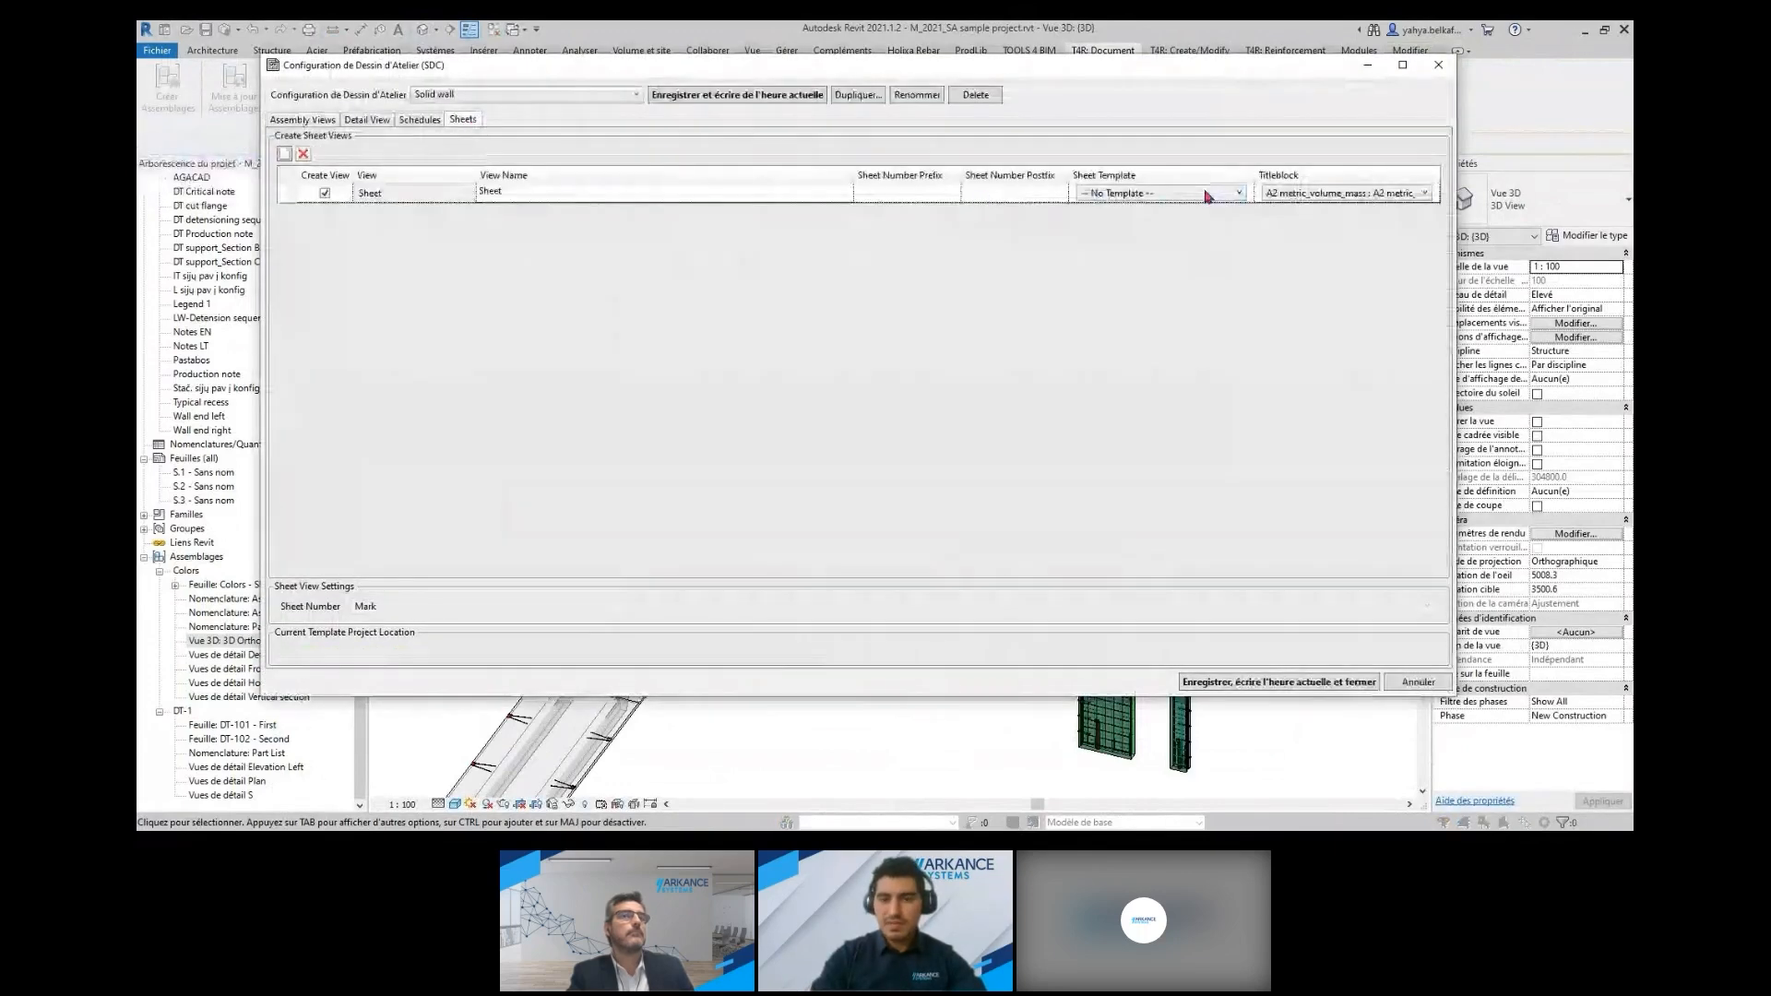
{"action": "left_click", "coordinate": [1227, 193]}
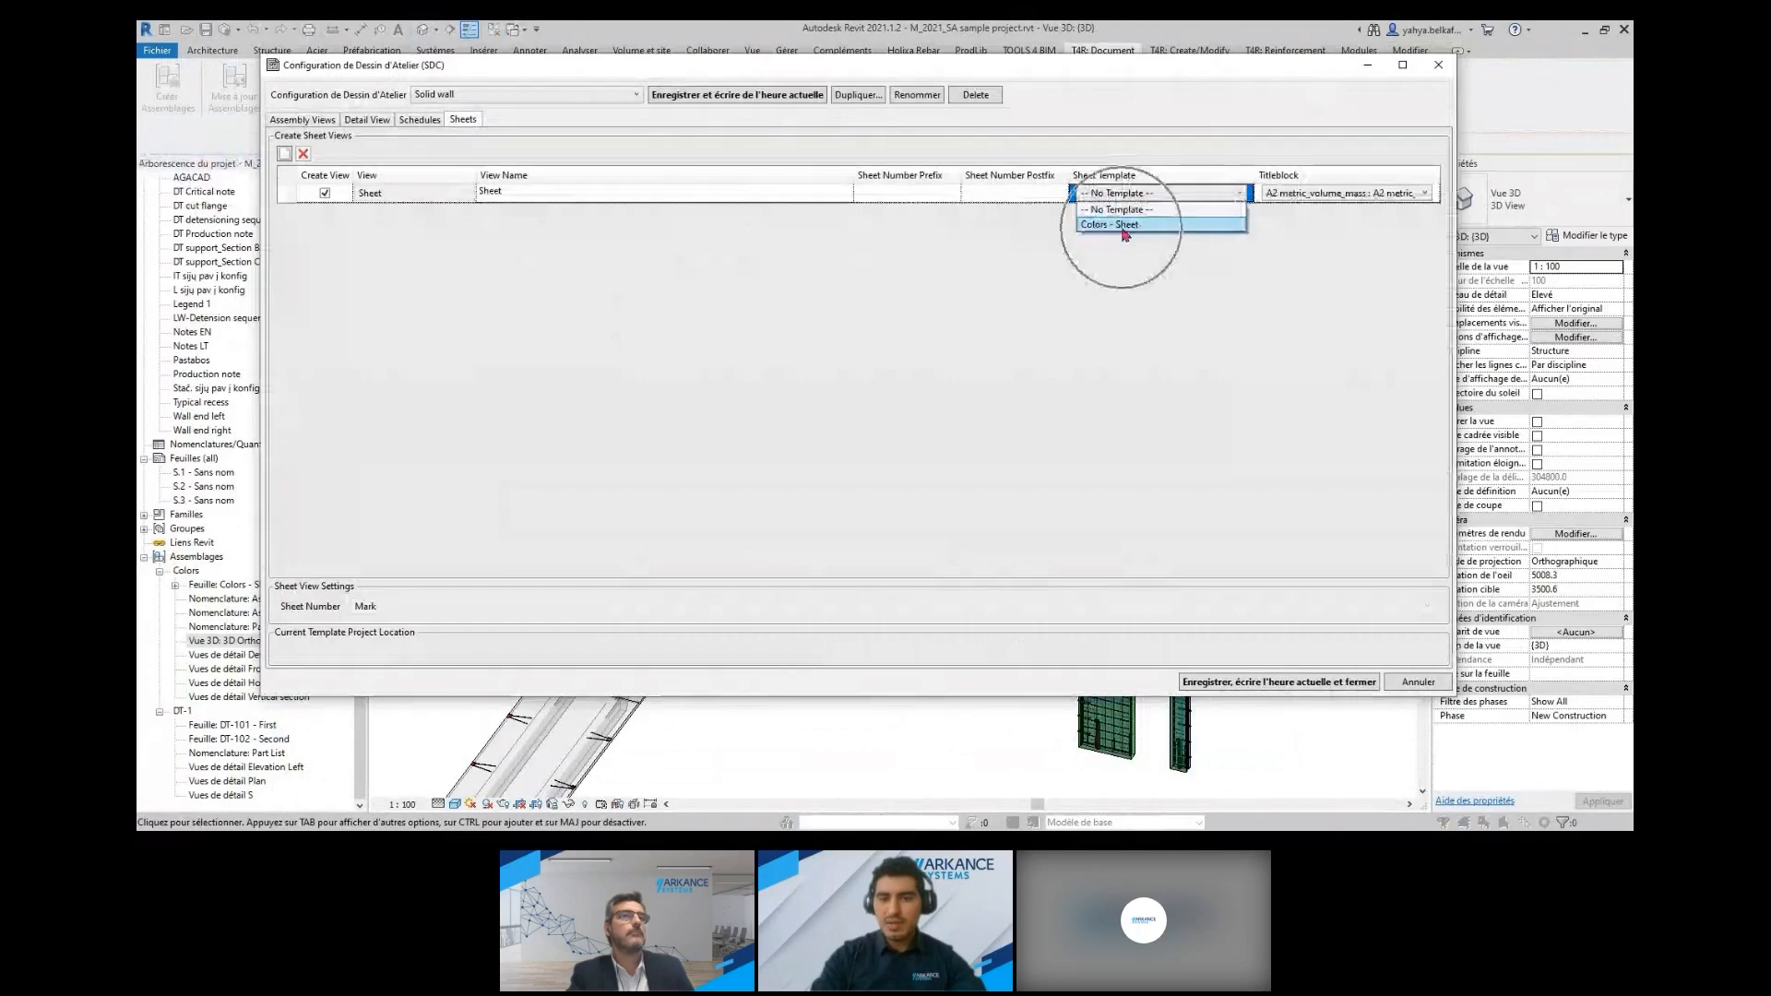
{"action": "left_click", "coordinate": [1124, 227]}
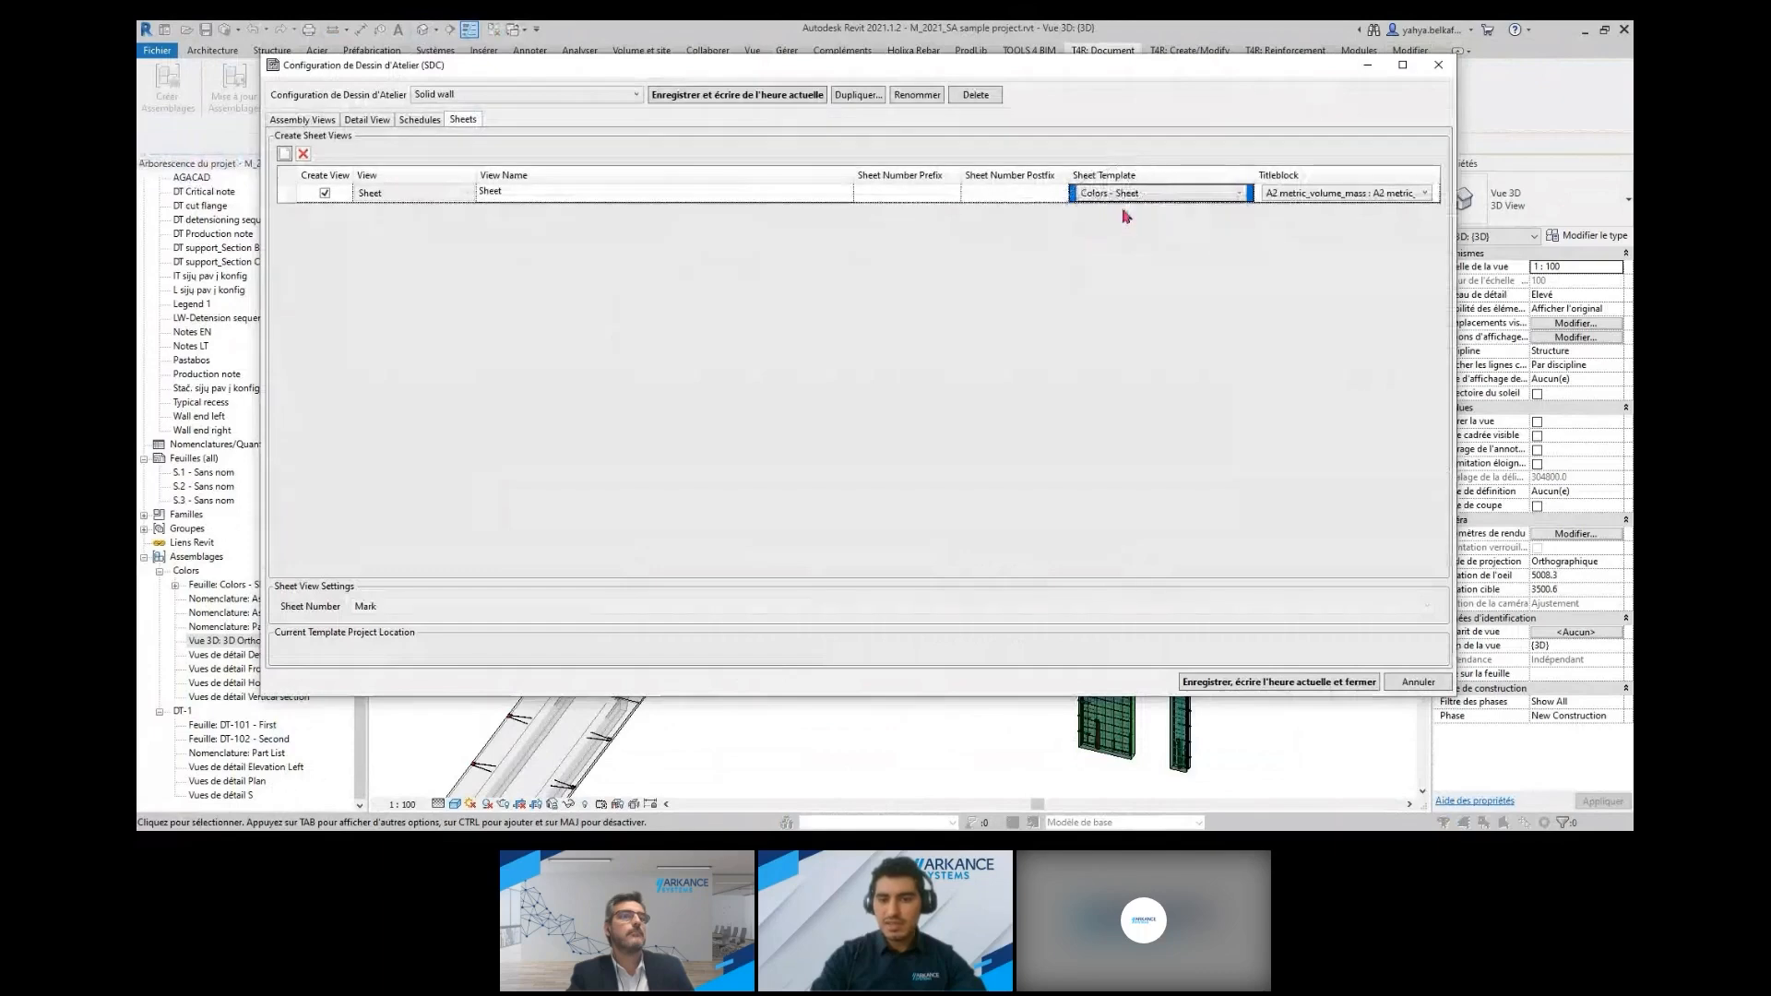
{"action": "left_click", "coordinate": [1363, 687]}
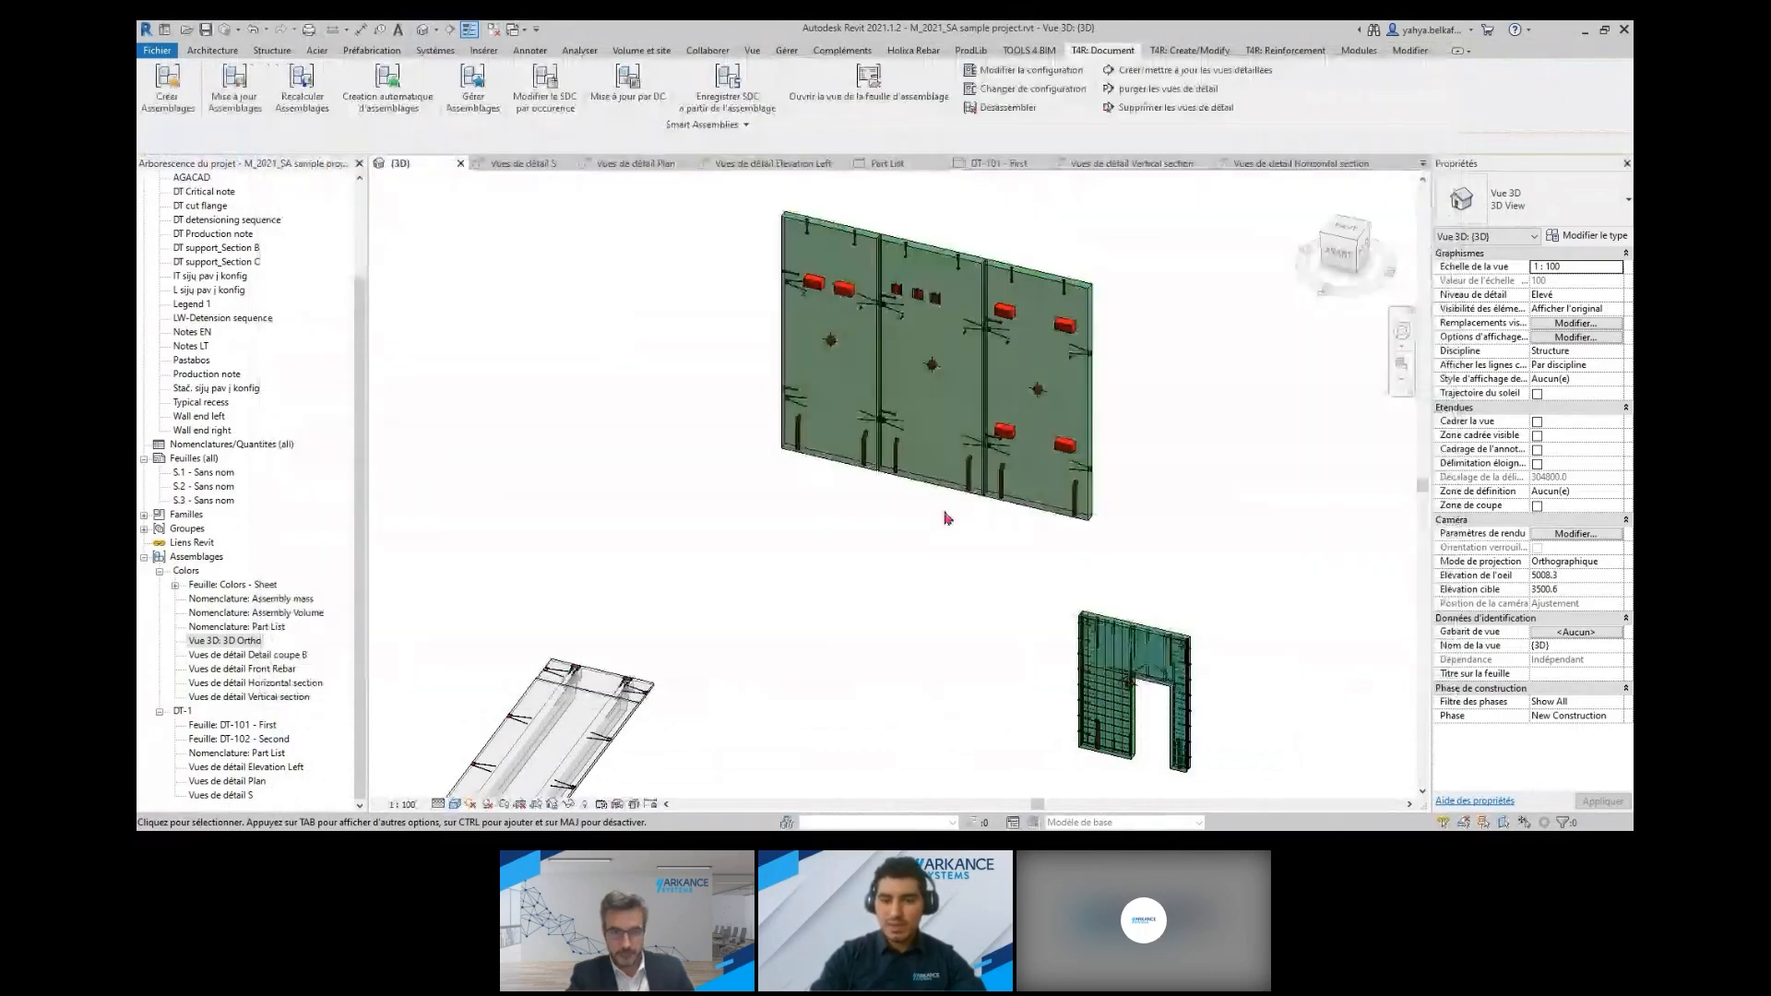
Create a Smart Assembly for the middle 200 Wall ordinate panel with the Solid wall configuration and dismiss the report
{"action": "left_click", "coordinate": [977, 382]}
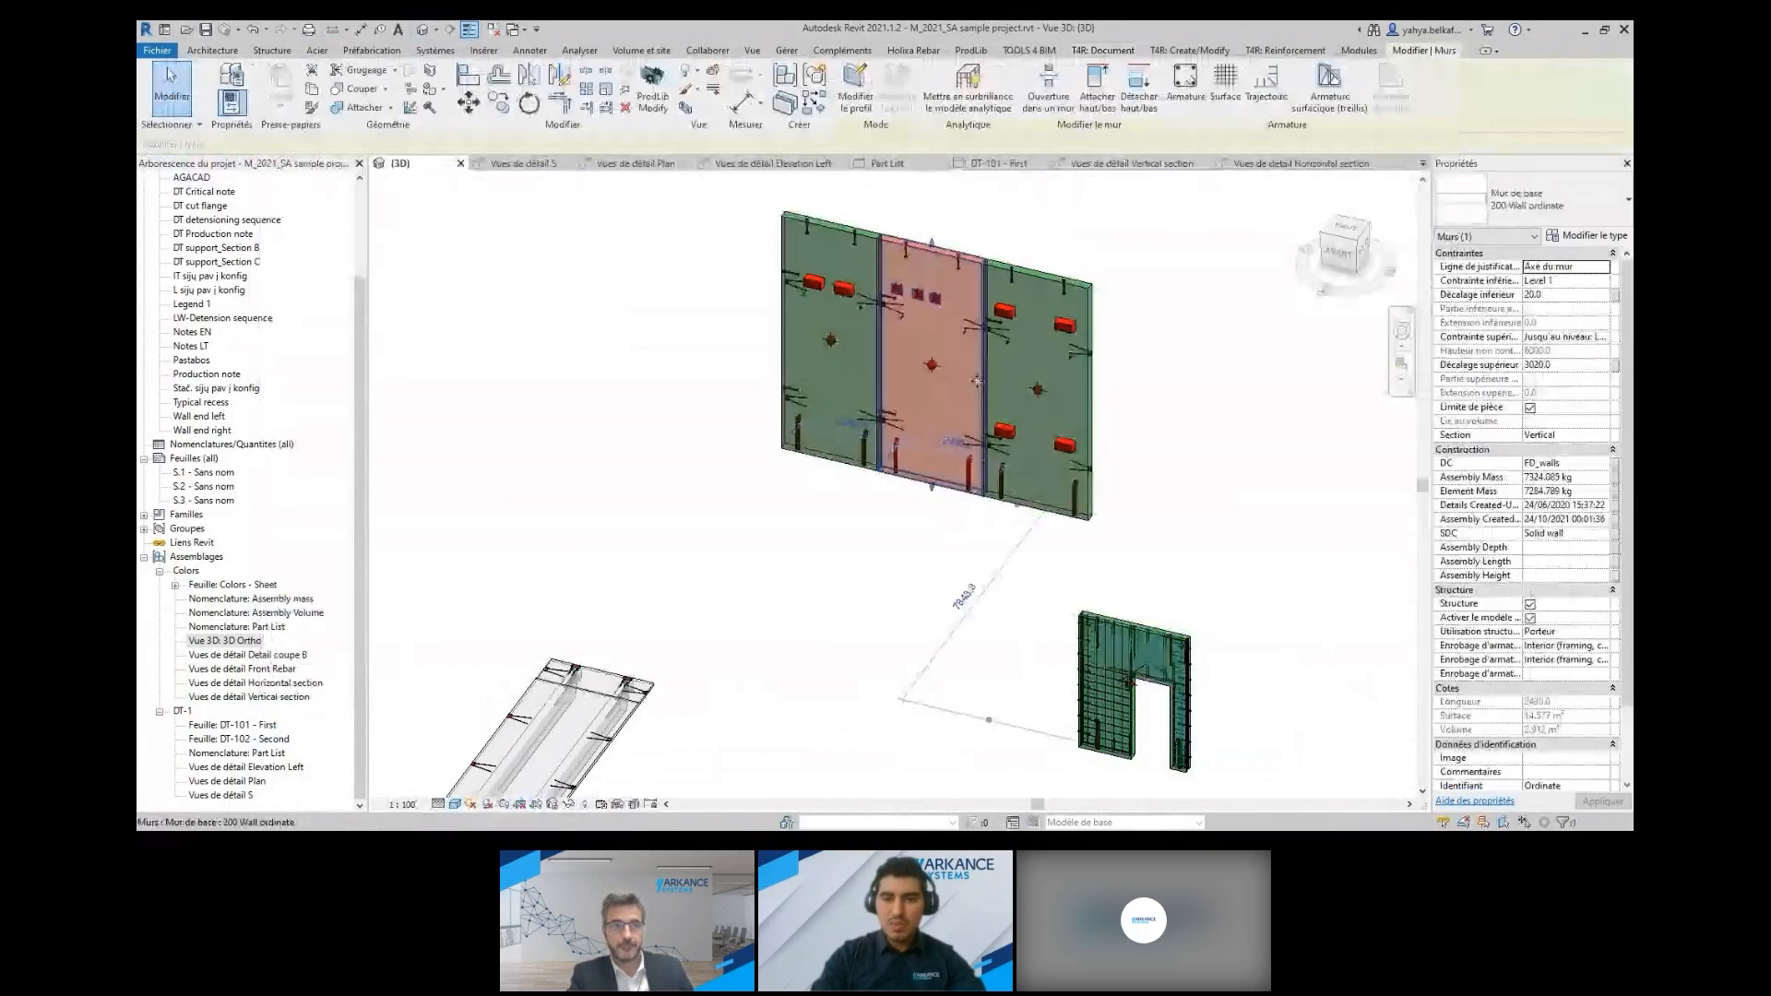
{"action": "left_click", "coordinate": [1112, 52]}
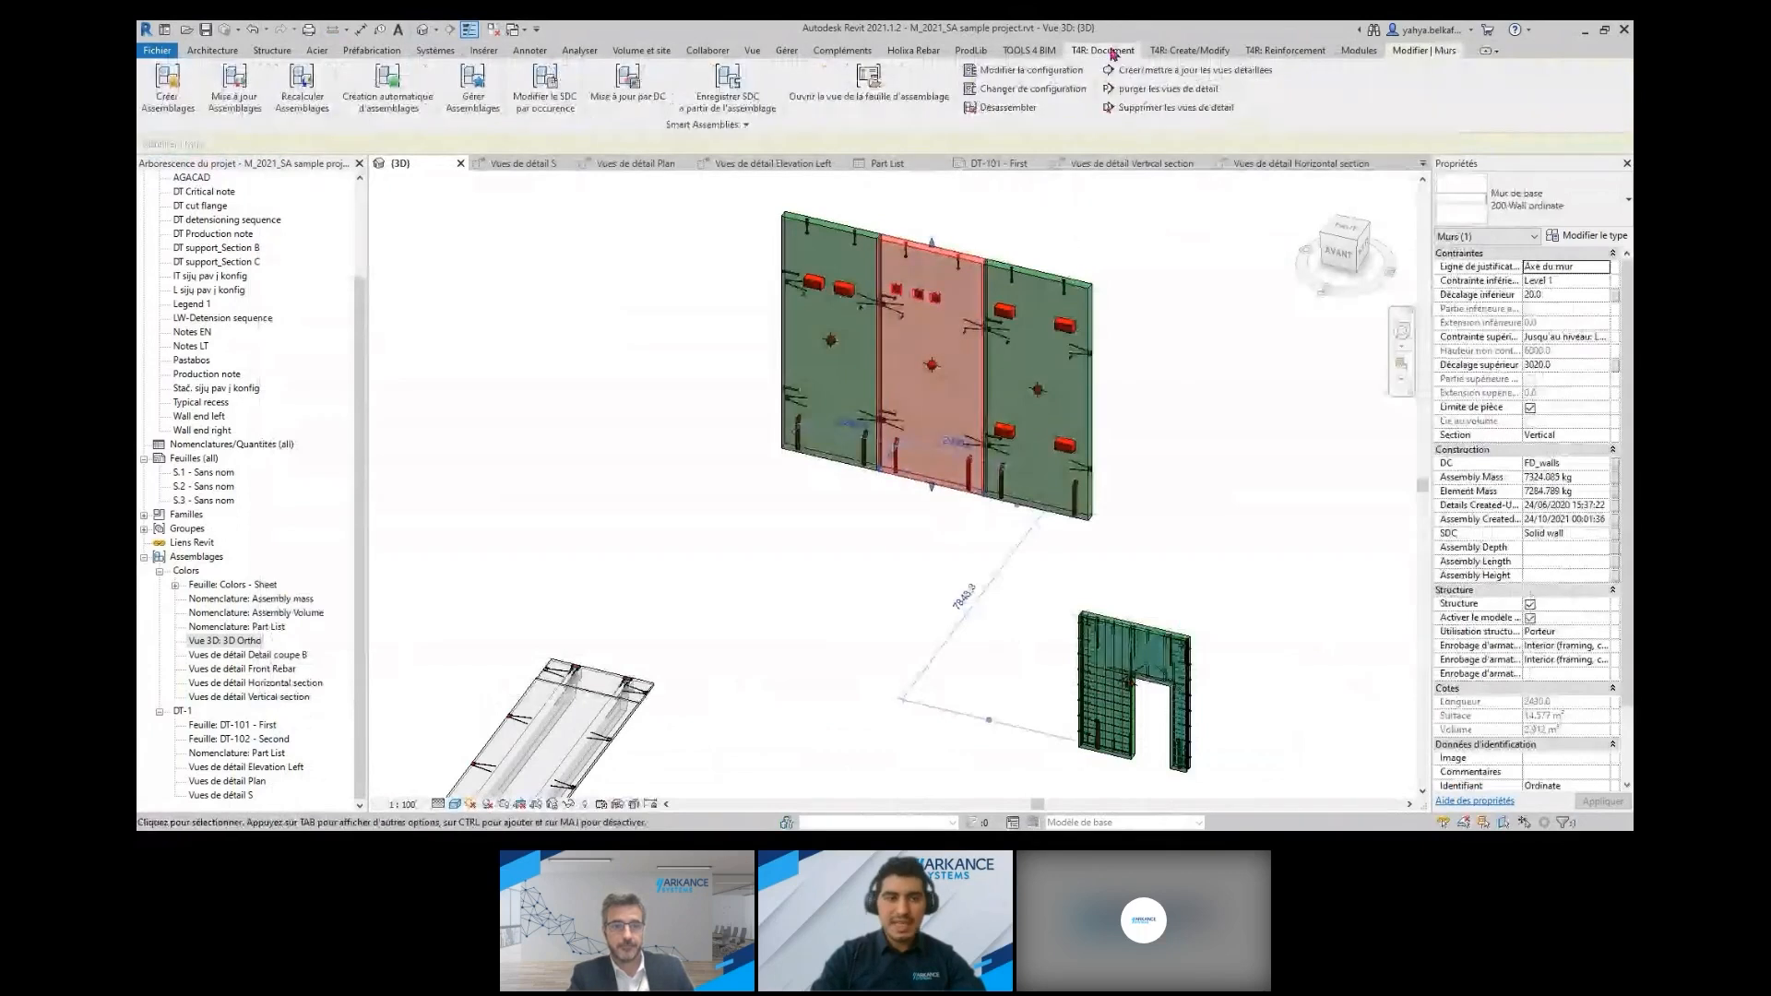
{"action": "left_click", "coordinate": [168, 93]}
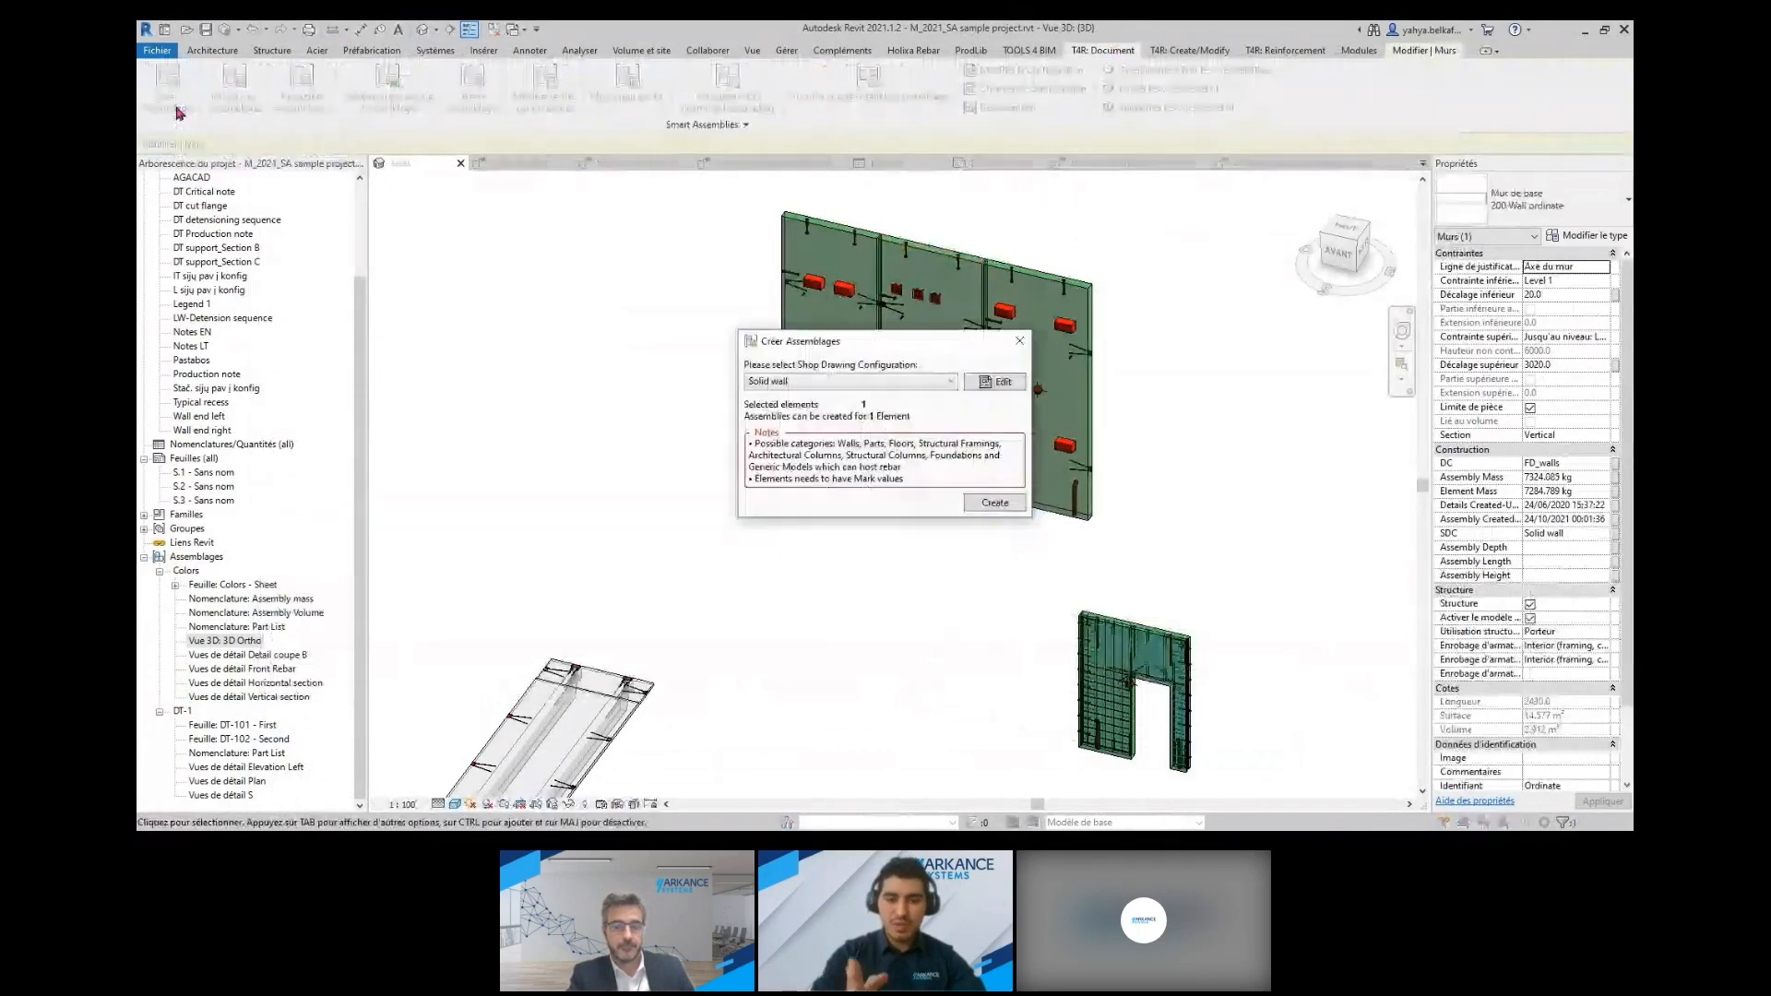
{"action": "left_click", "coordinate": [874, 382]}
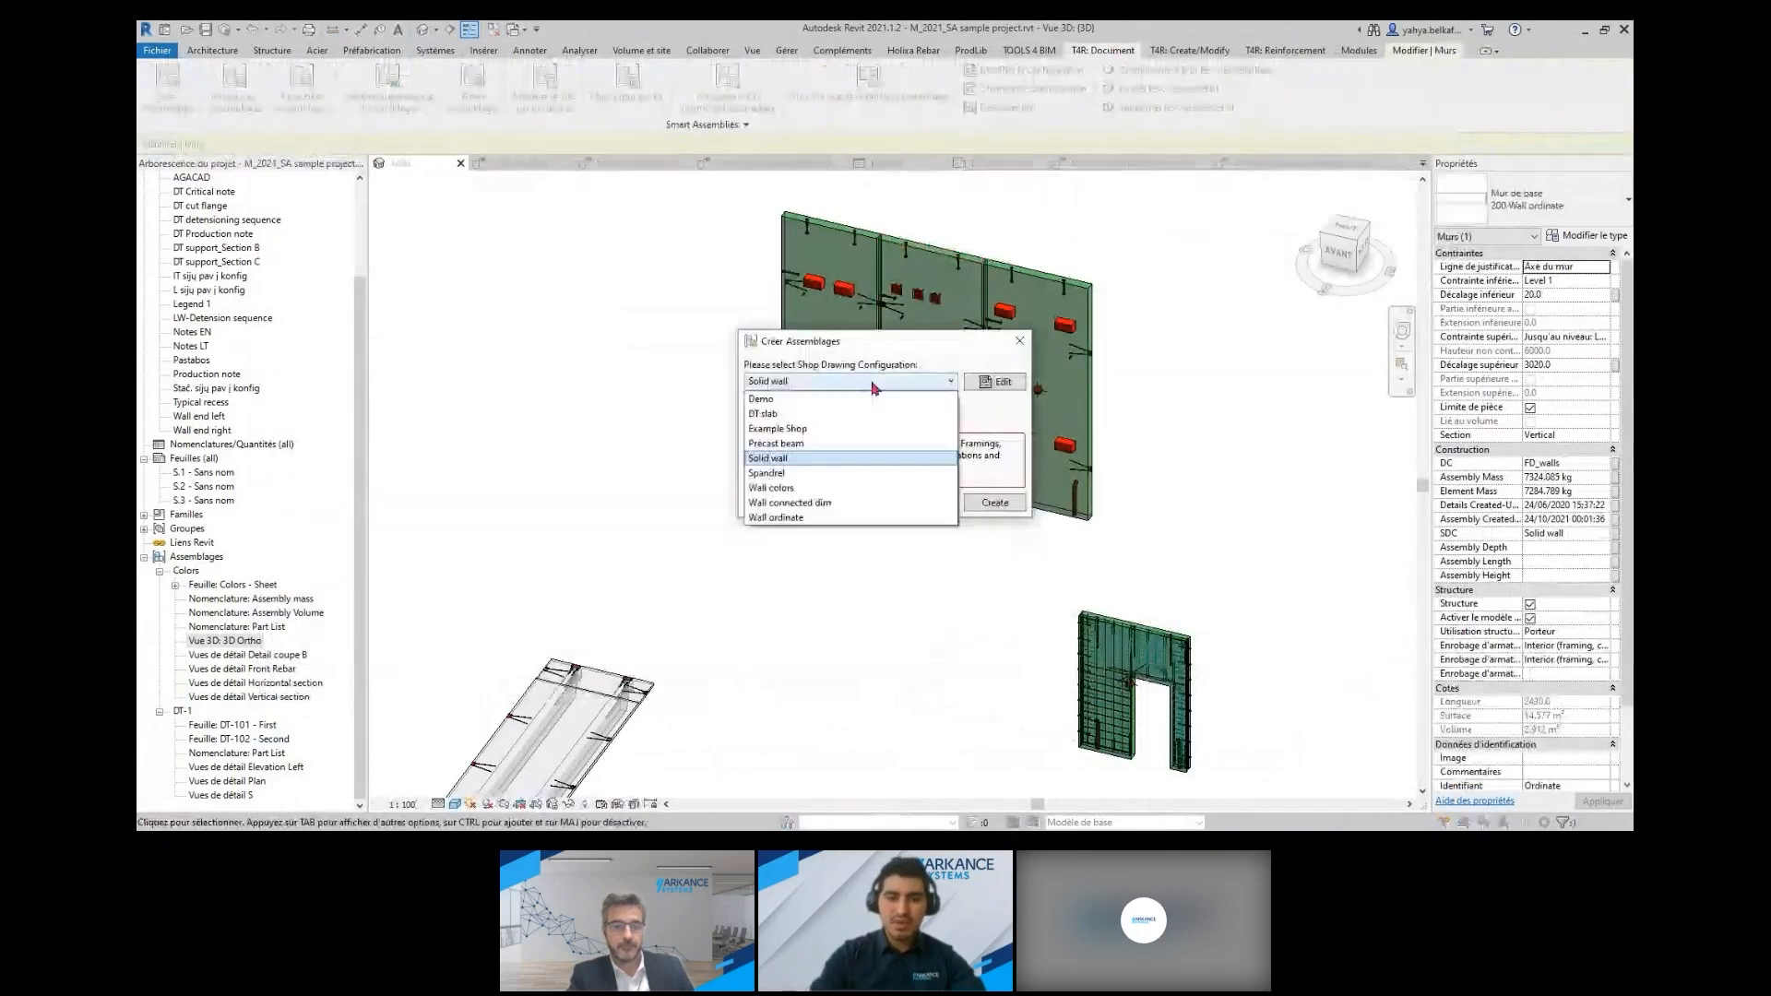
{"action": "left_click", "coordinate": [867, 458]}
{"action": "left_click", "coordinate": [995, 503]}
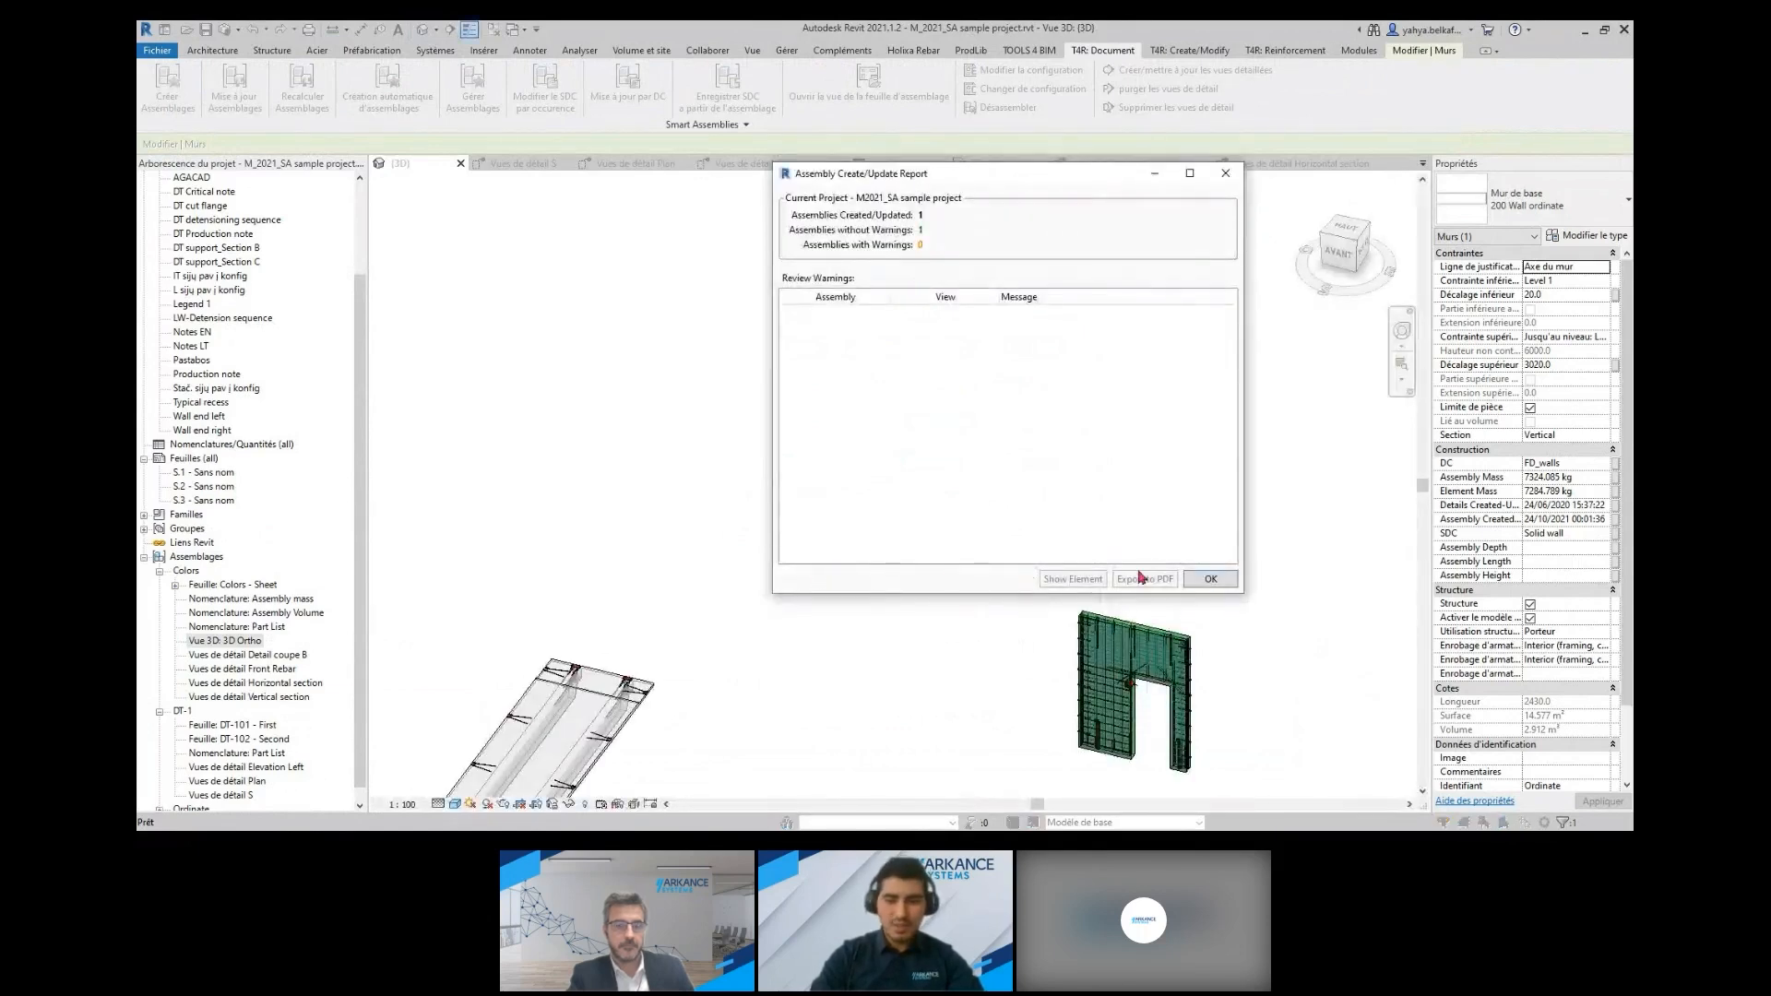
{"action": "left_click", "coordinate": [1179, 602]}
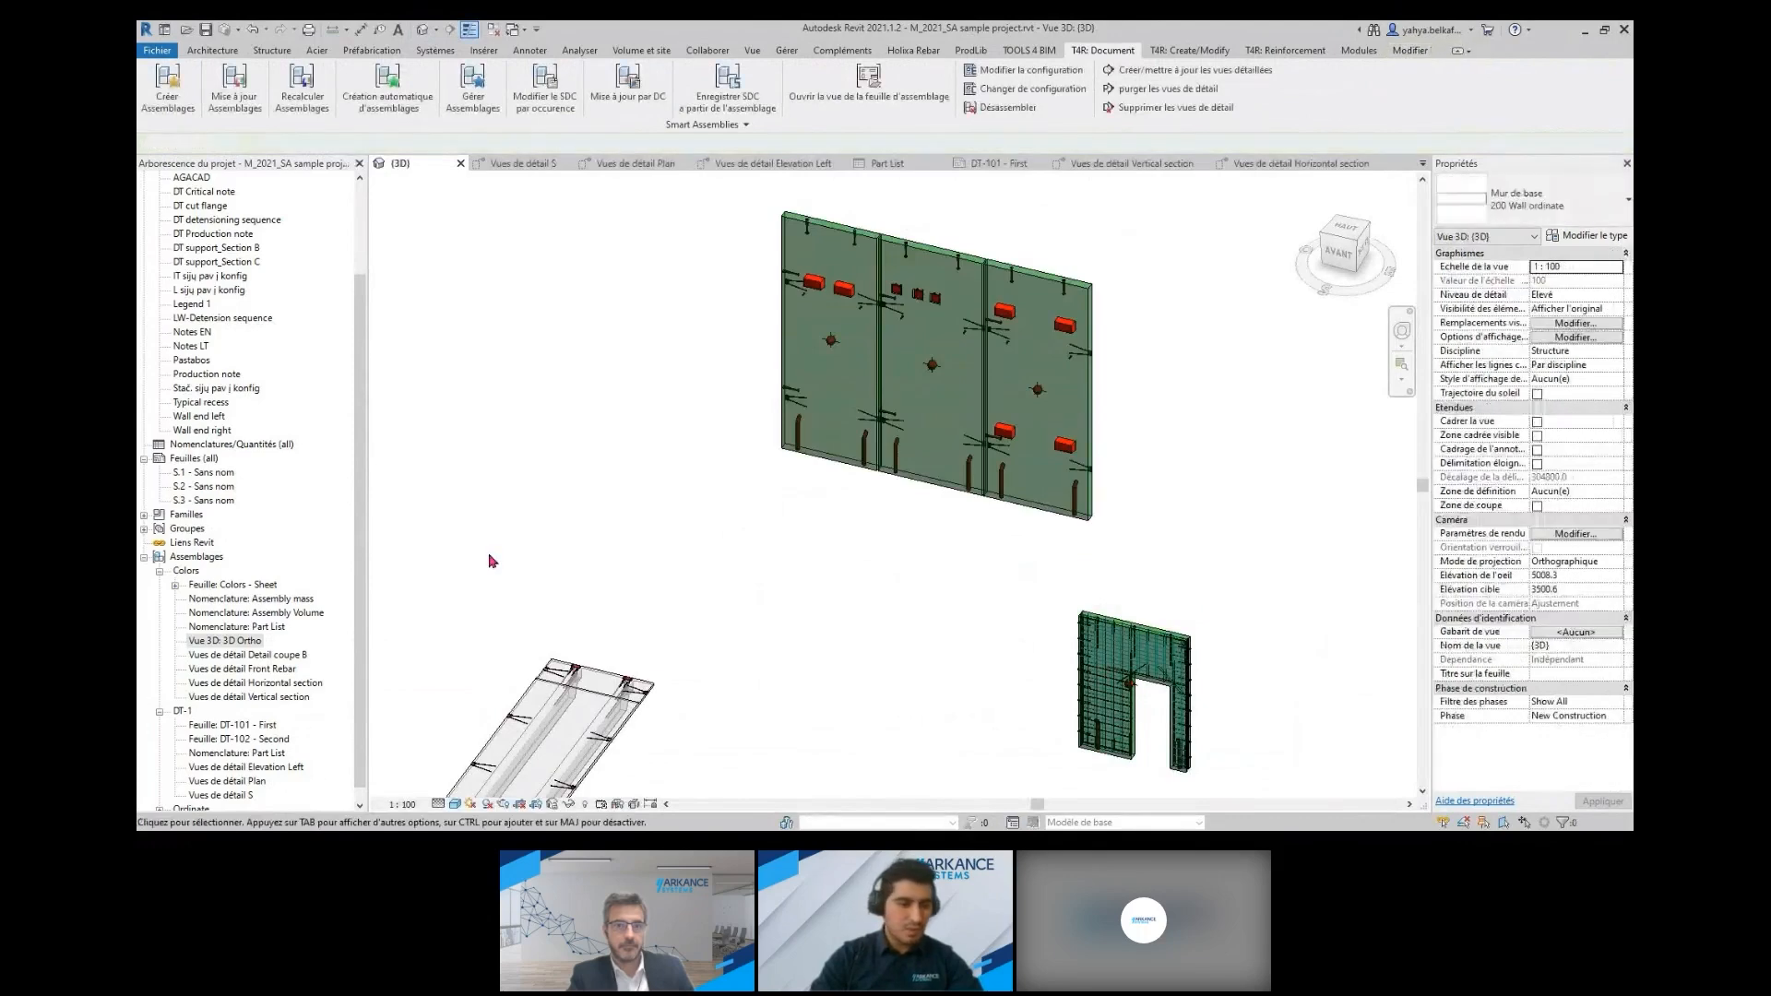
Open the new assembly's Ordinate - Sheet, compare its layout with the Colors - Sheet, and return to the default 3D view
{"action": "scroll", "coordinate": [306, 571], "scroll_direction": "down", "scroll_amount": 1}
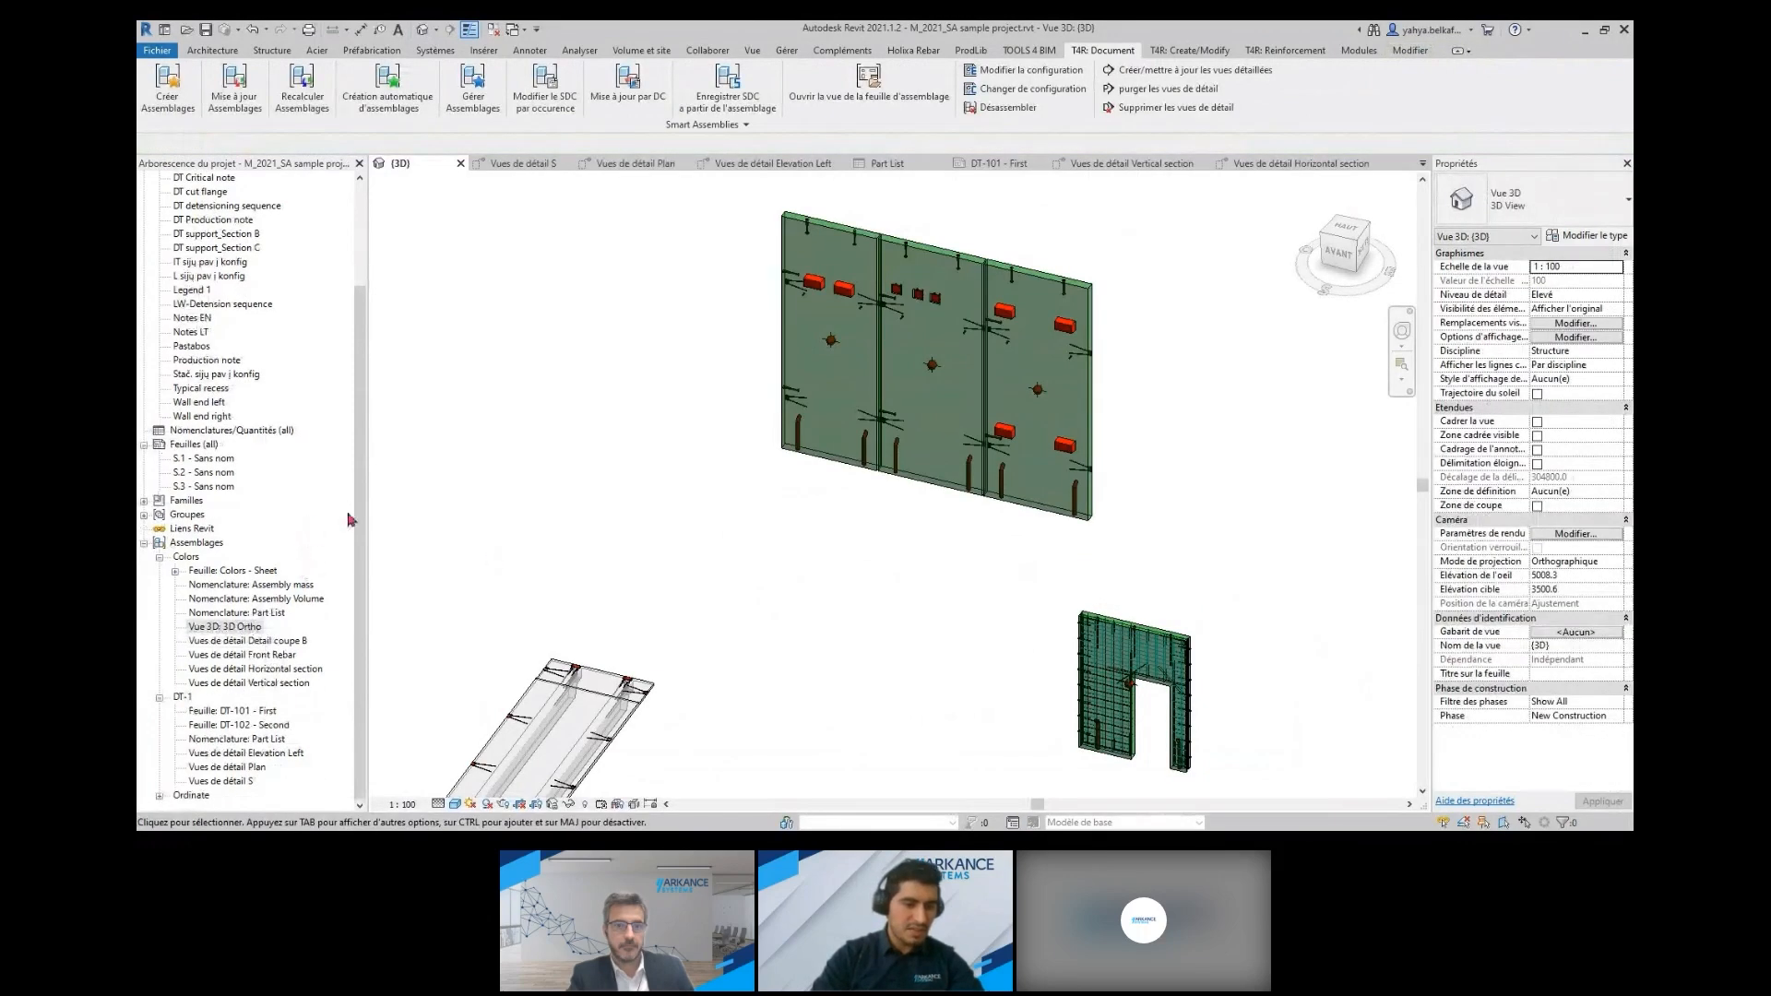
{"action": "left_click", "coordinate": [158, 795]}
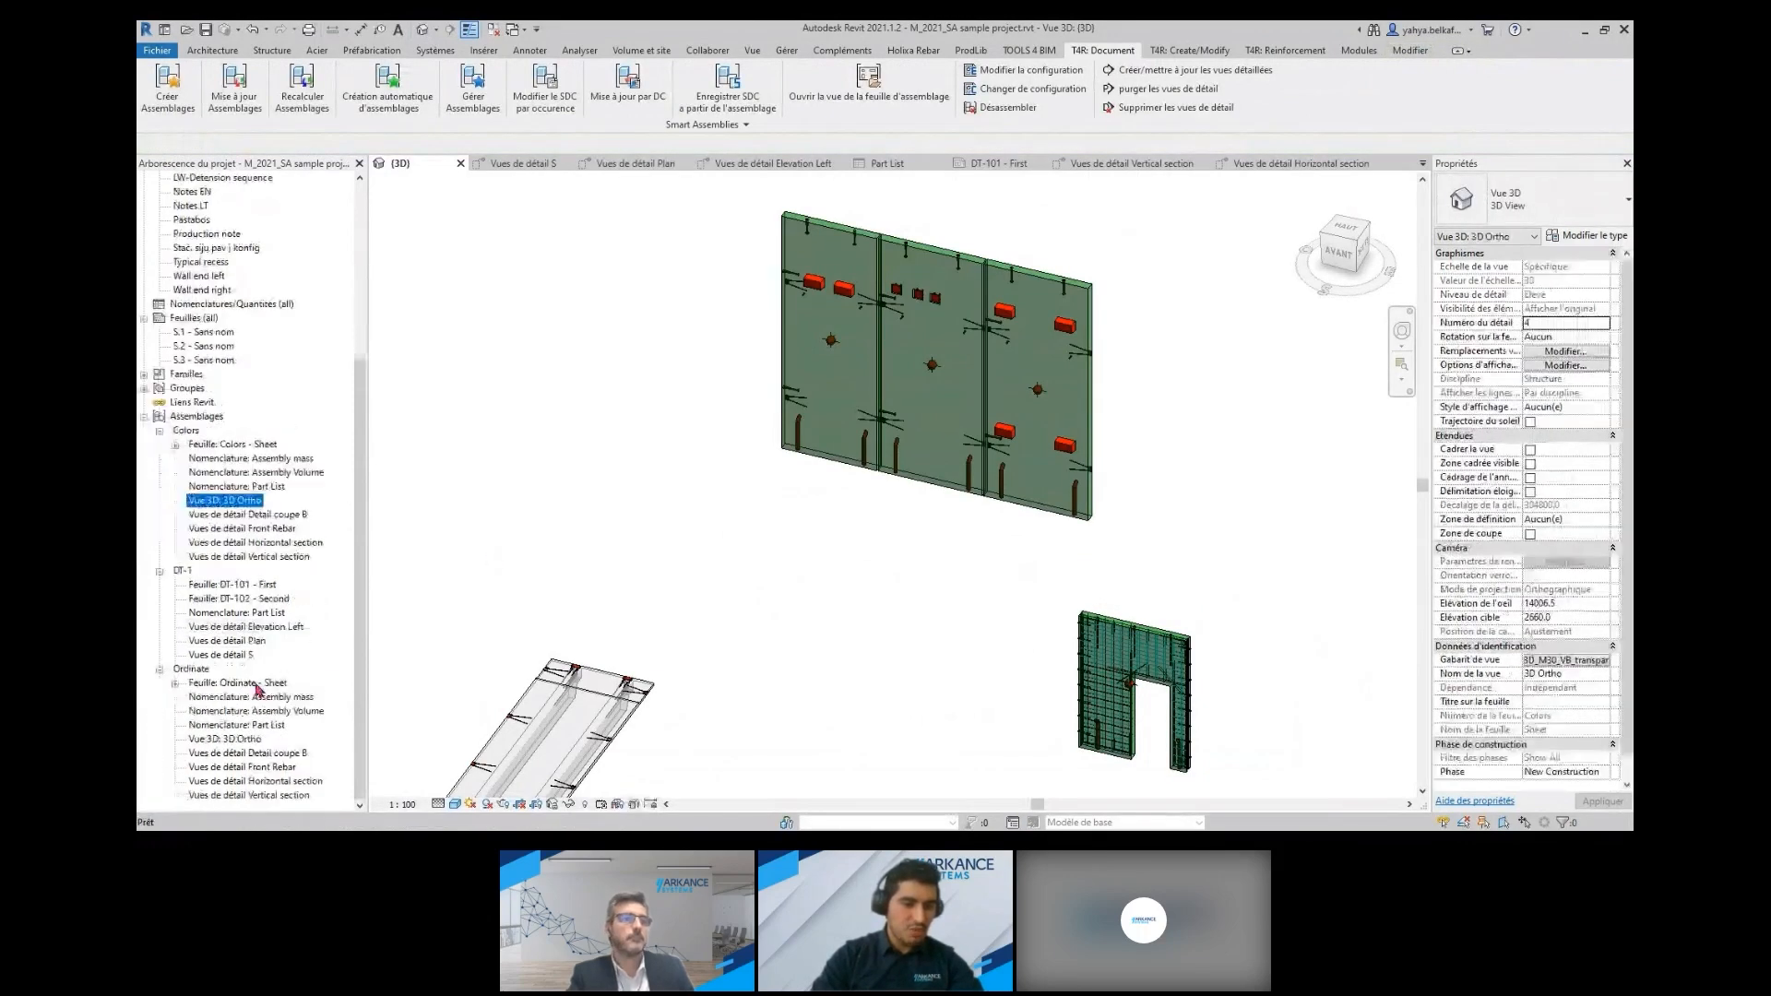
{"action": "left_click", "coordinate": [251, 686]}
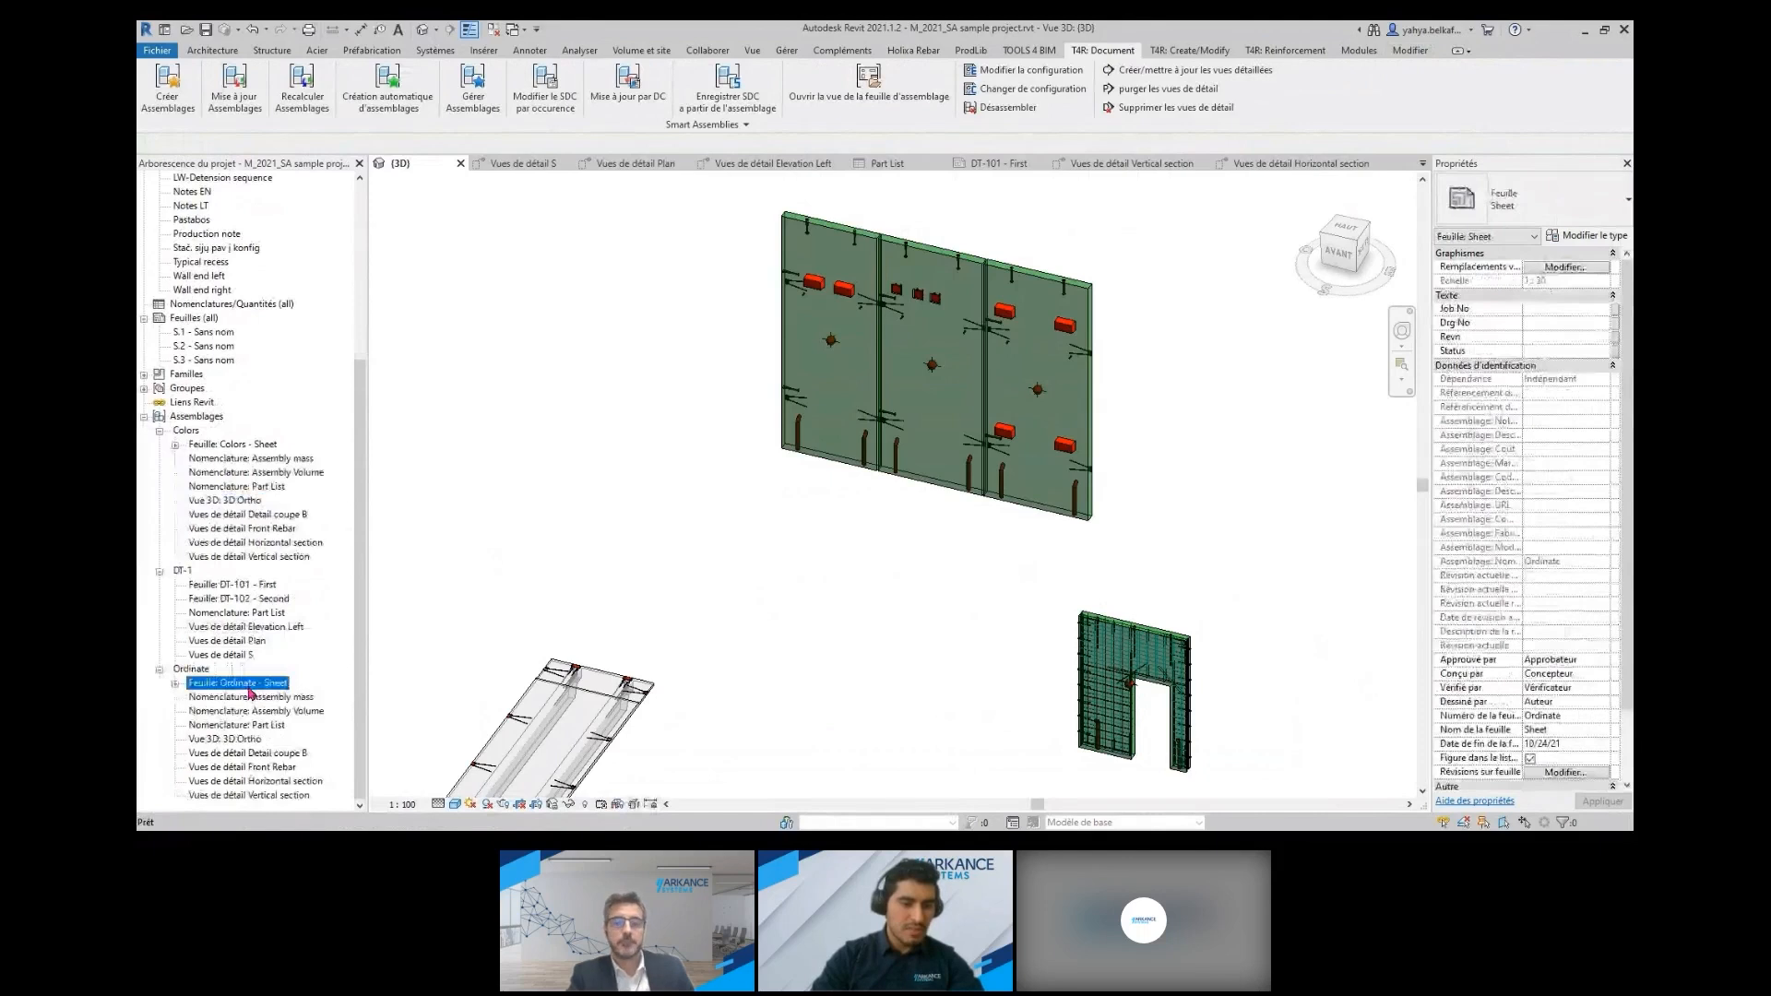
{"action": "double_click", "coordinate": [251, 687]}
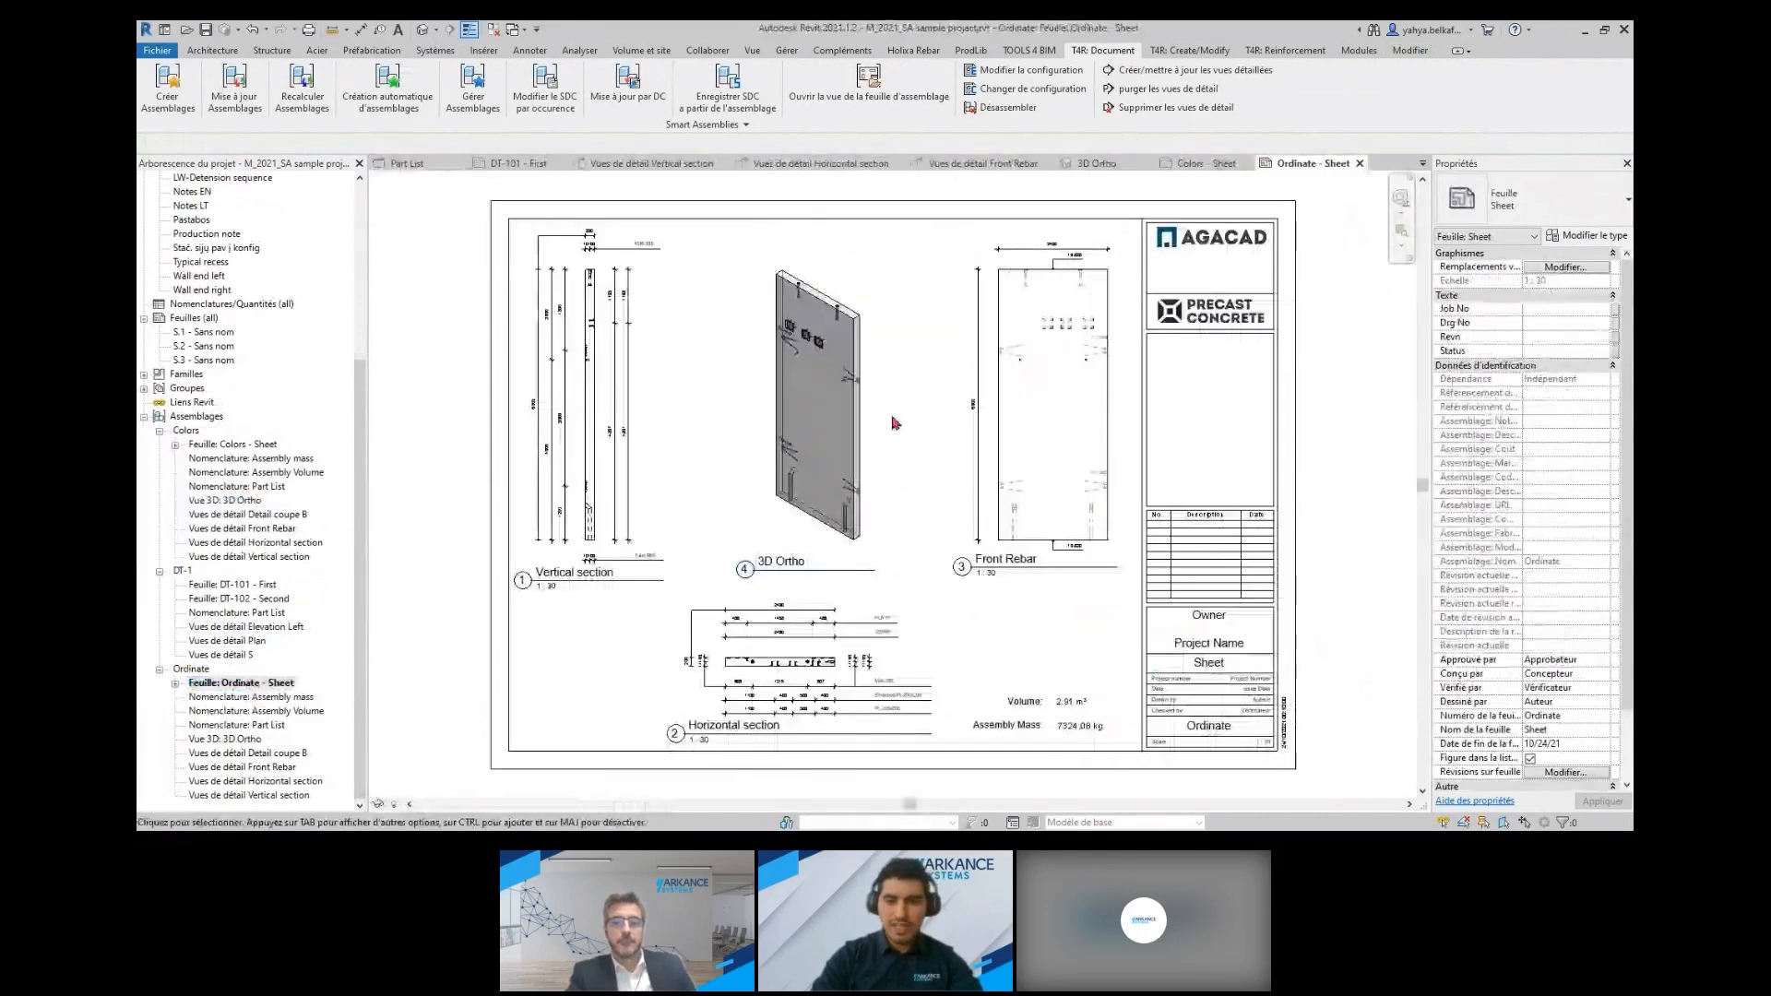
{"action": "double_click", "coordinate": [239, 446]}
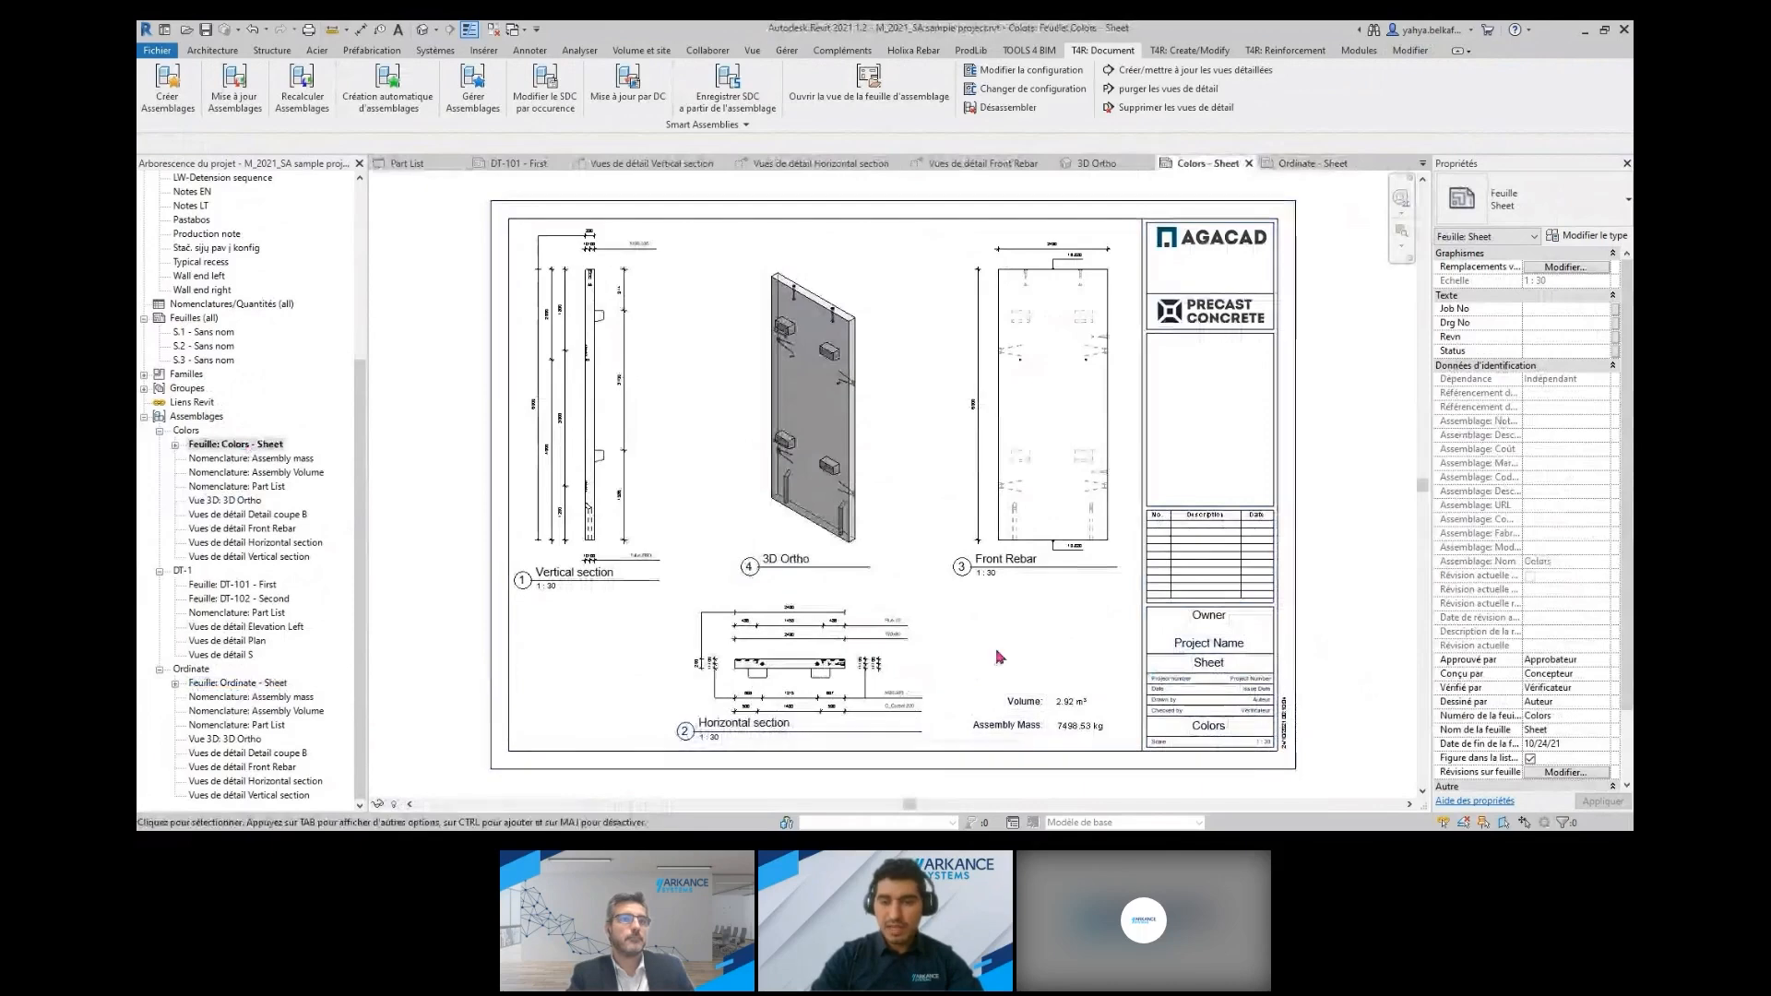
{"action": "left_click", "coordinate": [422, 30]}
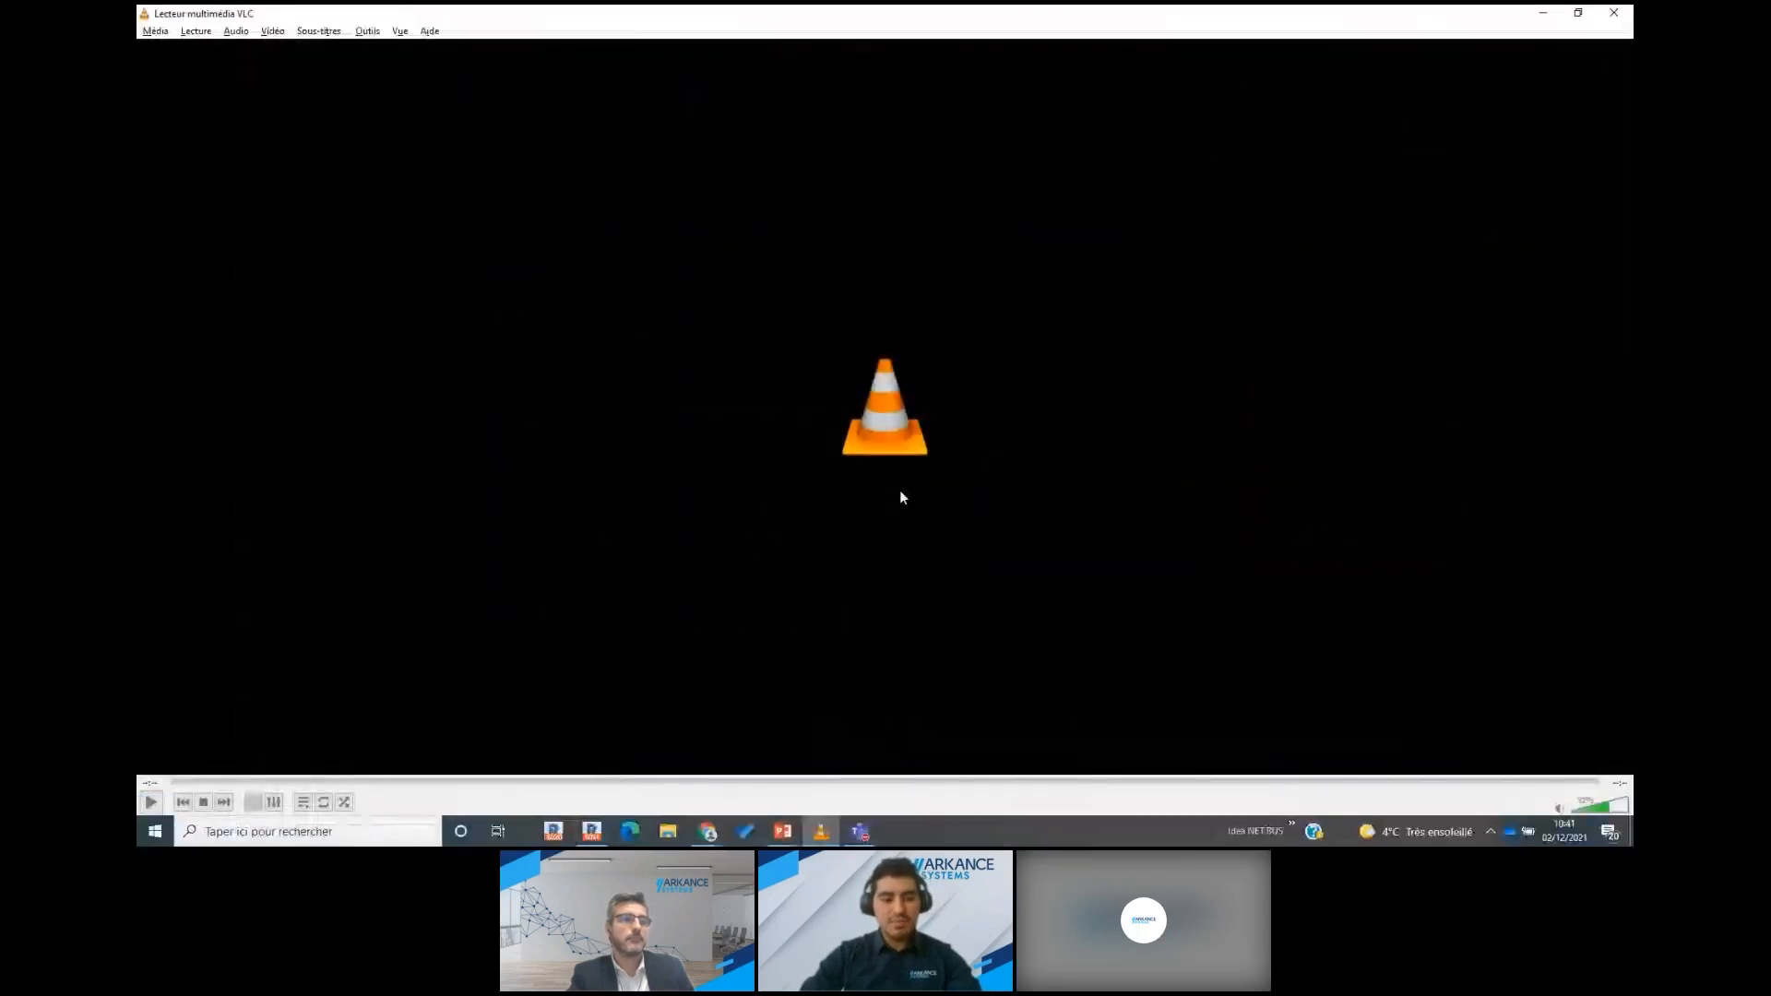
{"action": "key", "text": "alt+Tab"}
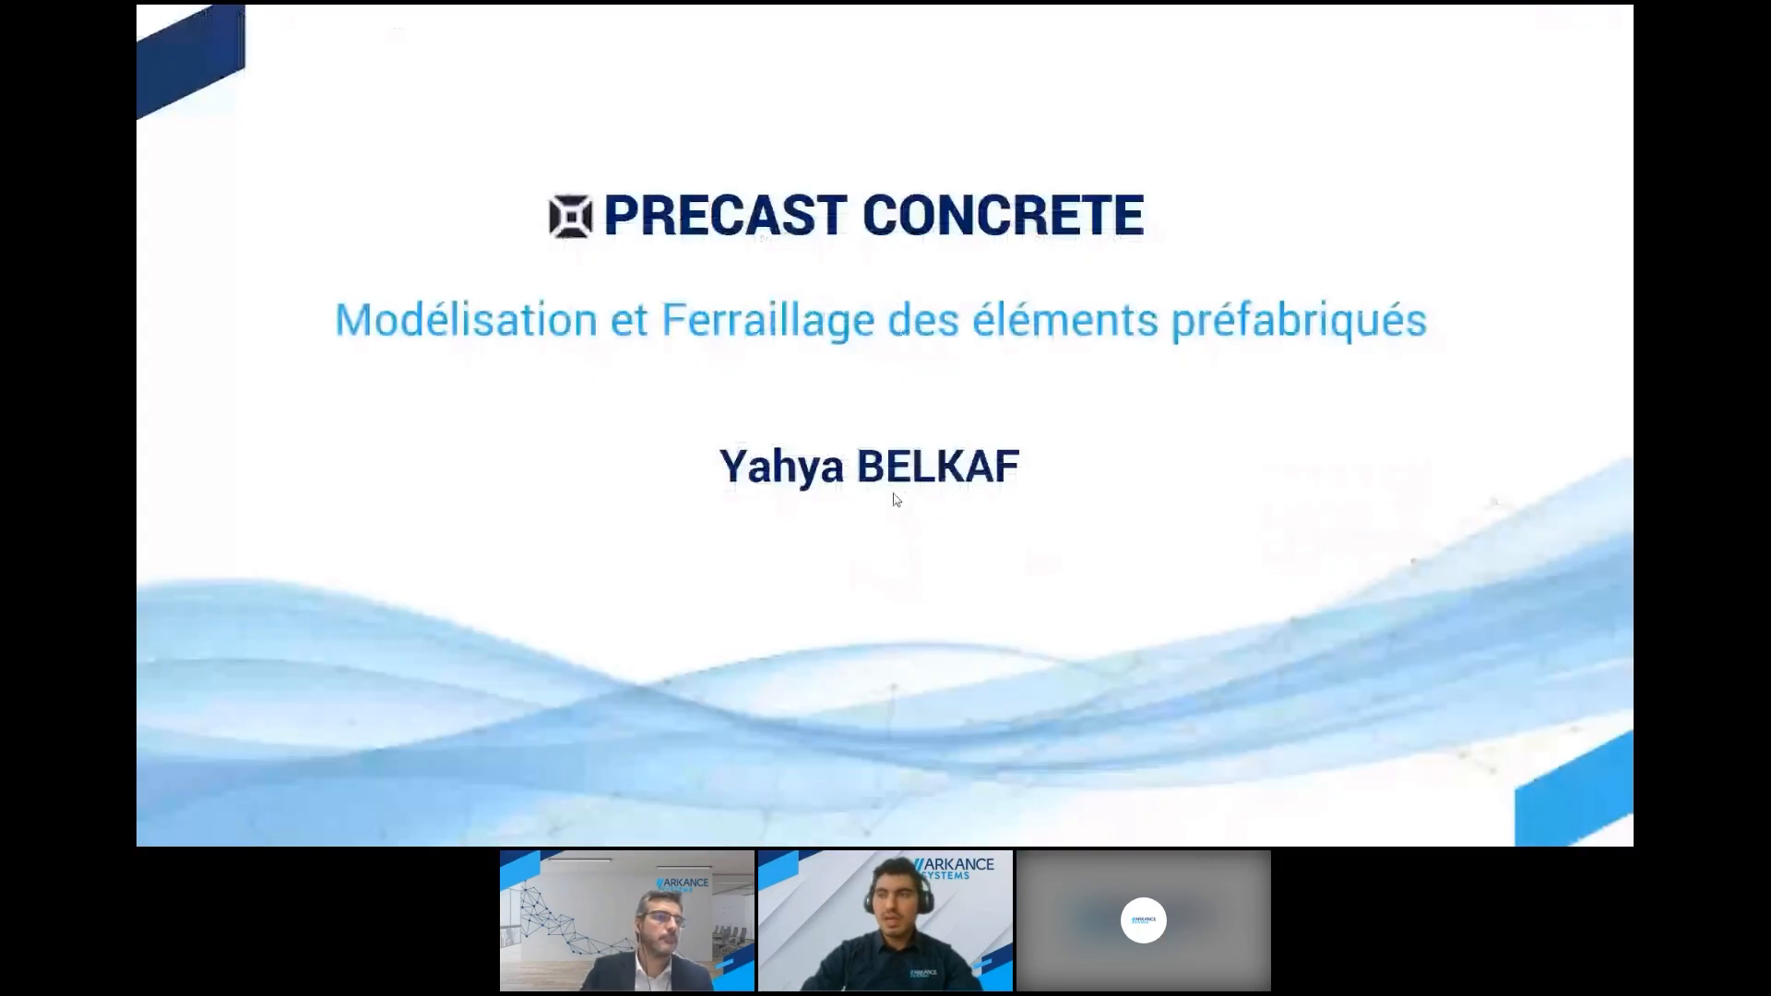